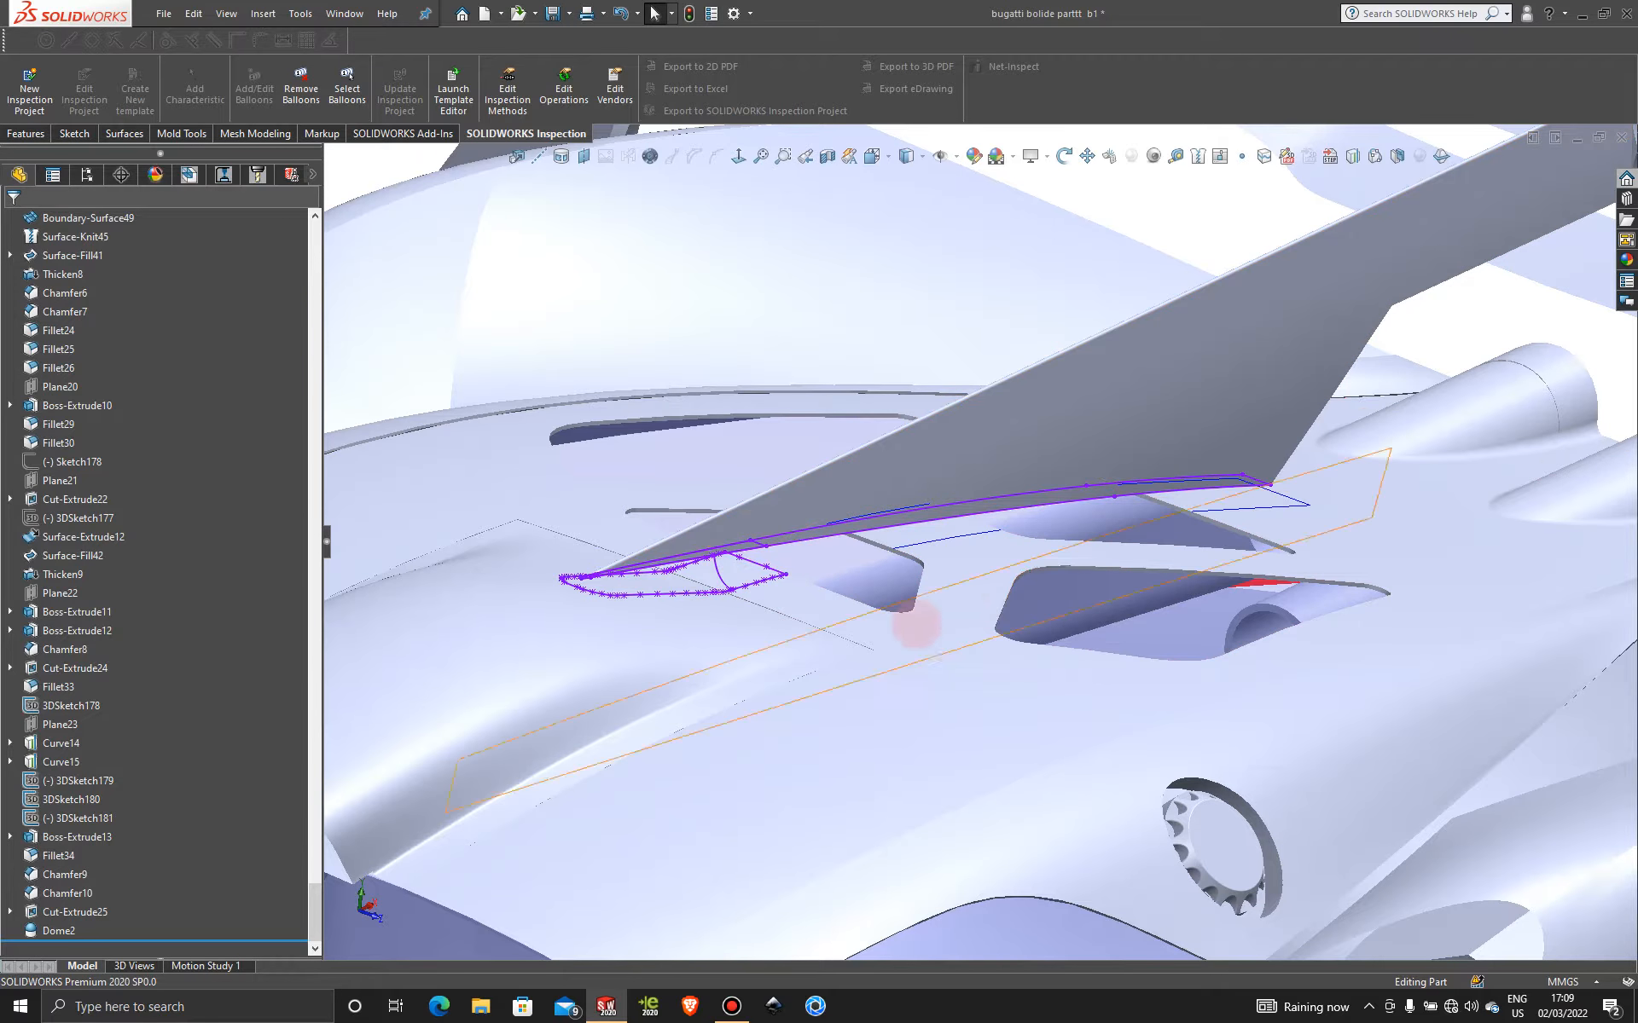
- Examine the central fin's base and the rounded sketch outline around its front tip on the car's roof
mouse_move(919, 581)
middle_mouse_down()
mouse_move(944, 523)
mouse_move(939, 563)
mouse_move(916, 581)
middle_mouse_up()
scroll(915, 580, "up", 5)
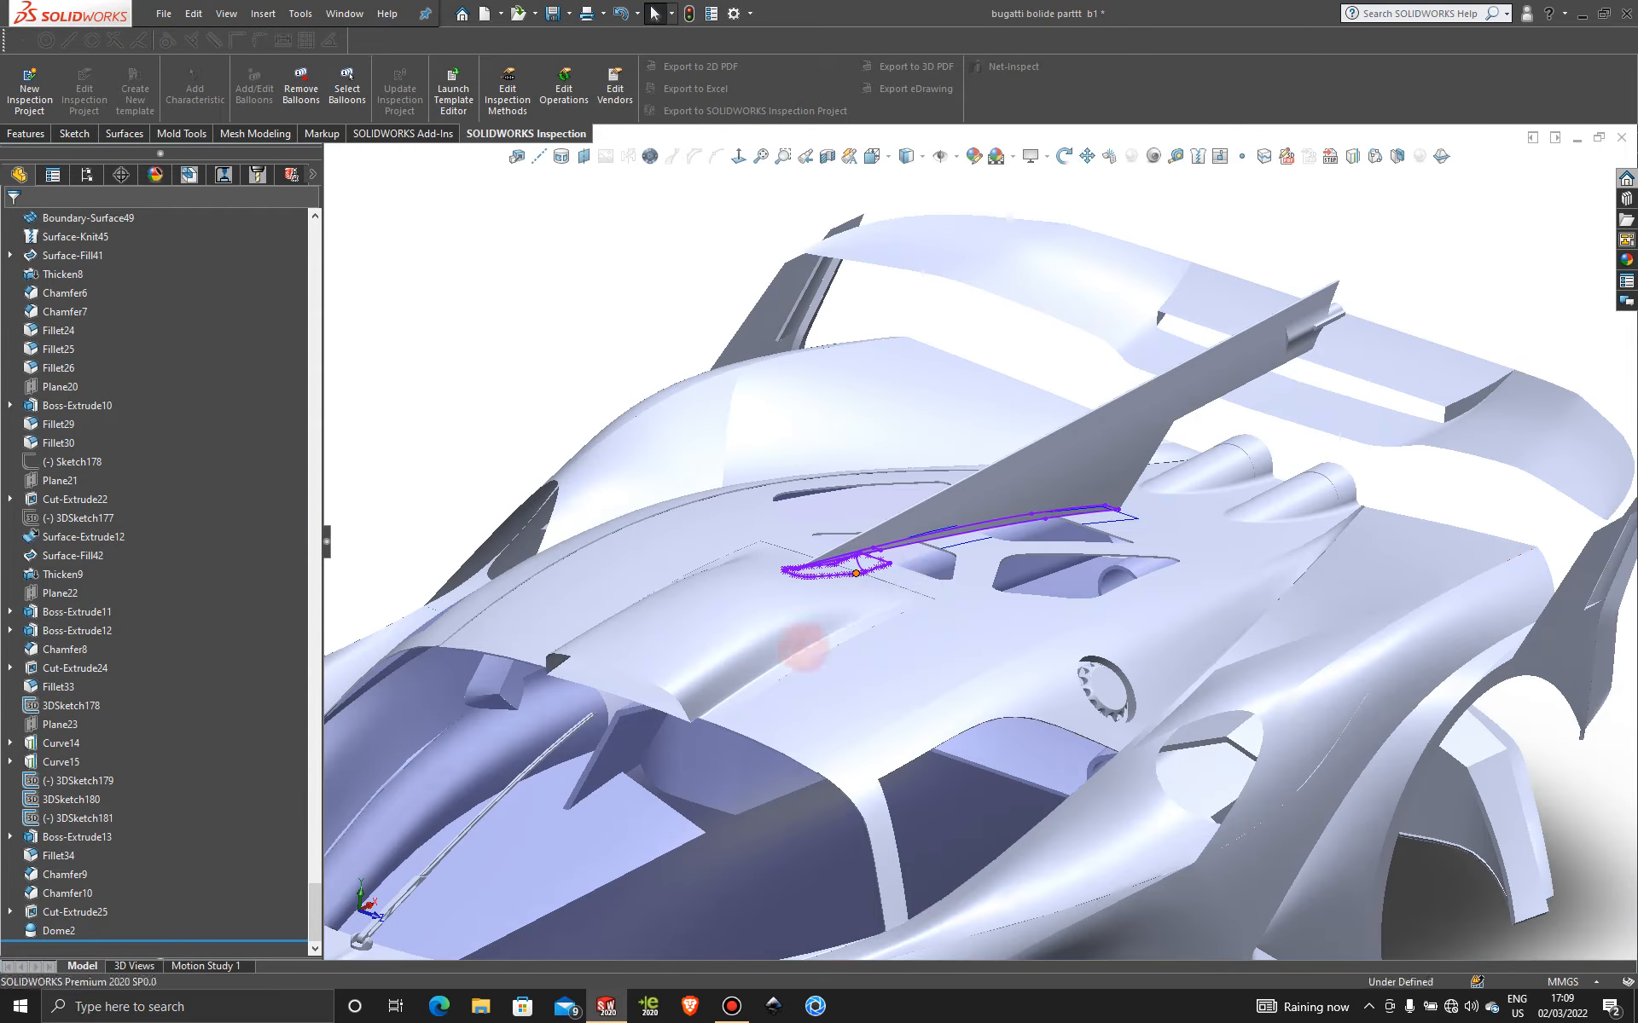
middle_click_drag(822, 620, 908, 546)
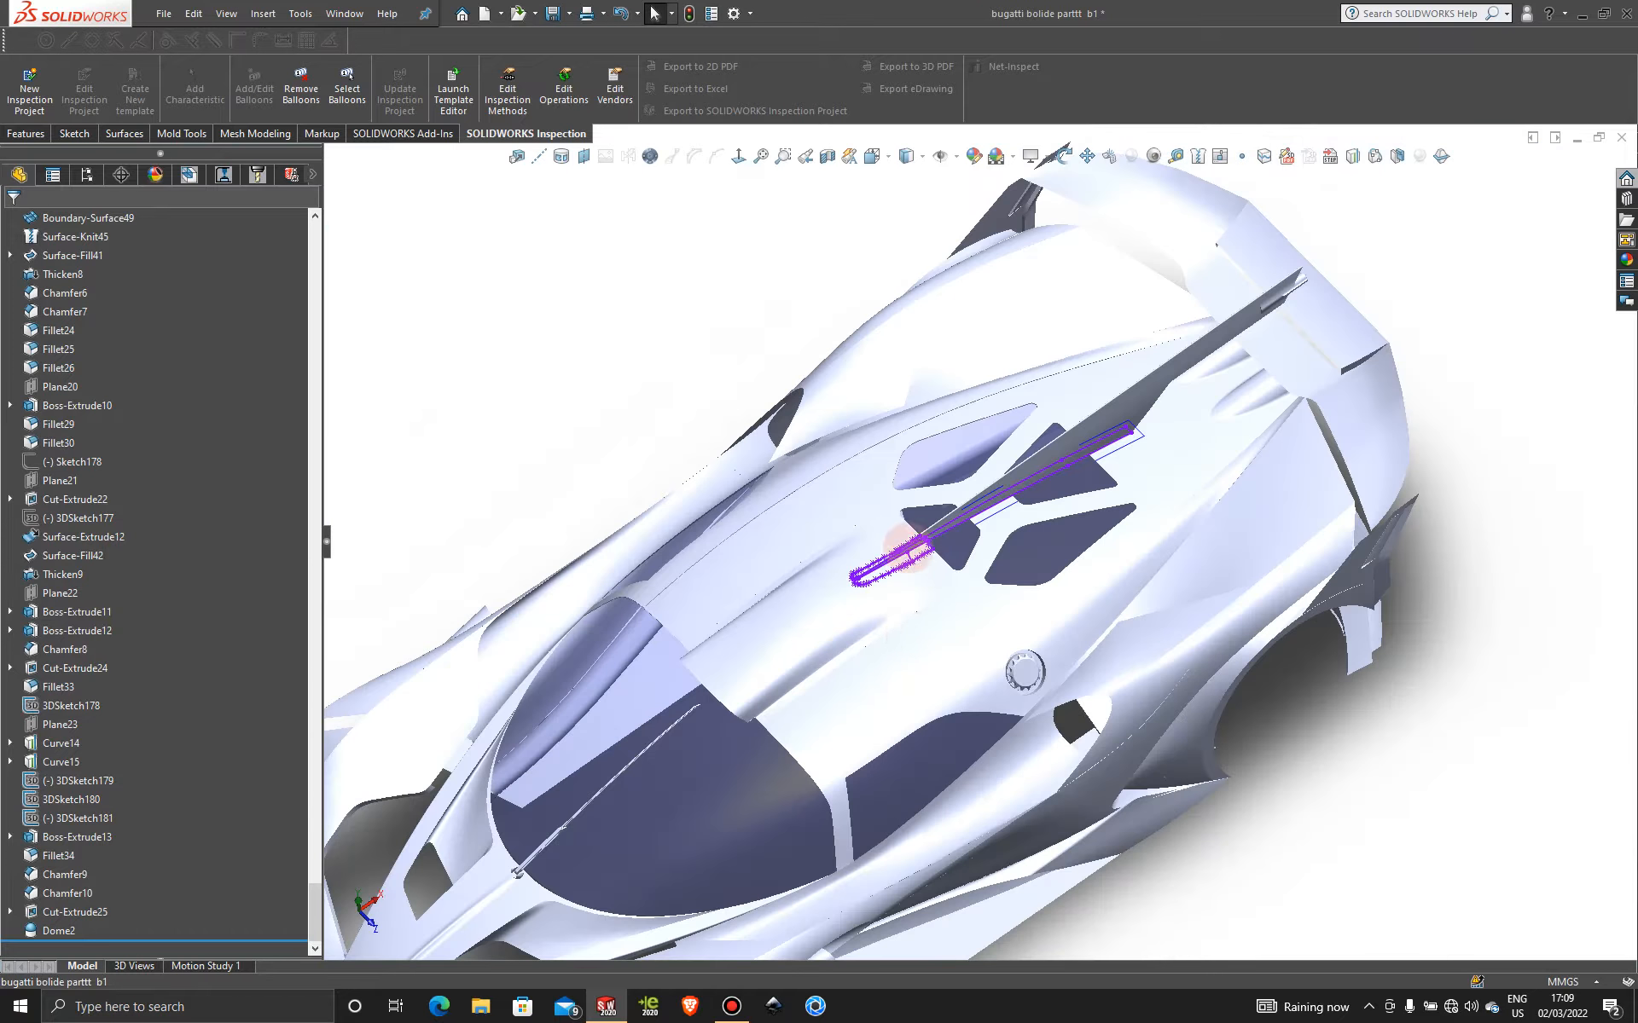
scroll(908, 550, "down", 4)
middle_click_drag(917, 636, 918, 504)
scroll(919, 559, "down", 4)
scroll(933, 699, "down", 3)
mouse_move(928, 675)
middle_mouse_down()
mouse_move(833, 636)
mouse_move(878, 643)
mouse_move(700, 614)
mouse_move(852, 592)
mouse_move(943, 639)
mouse_move(921, 708)
middle_mouse_up()
key("Escape")
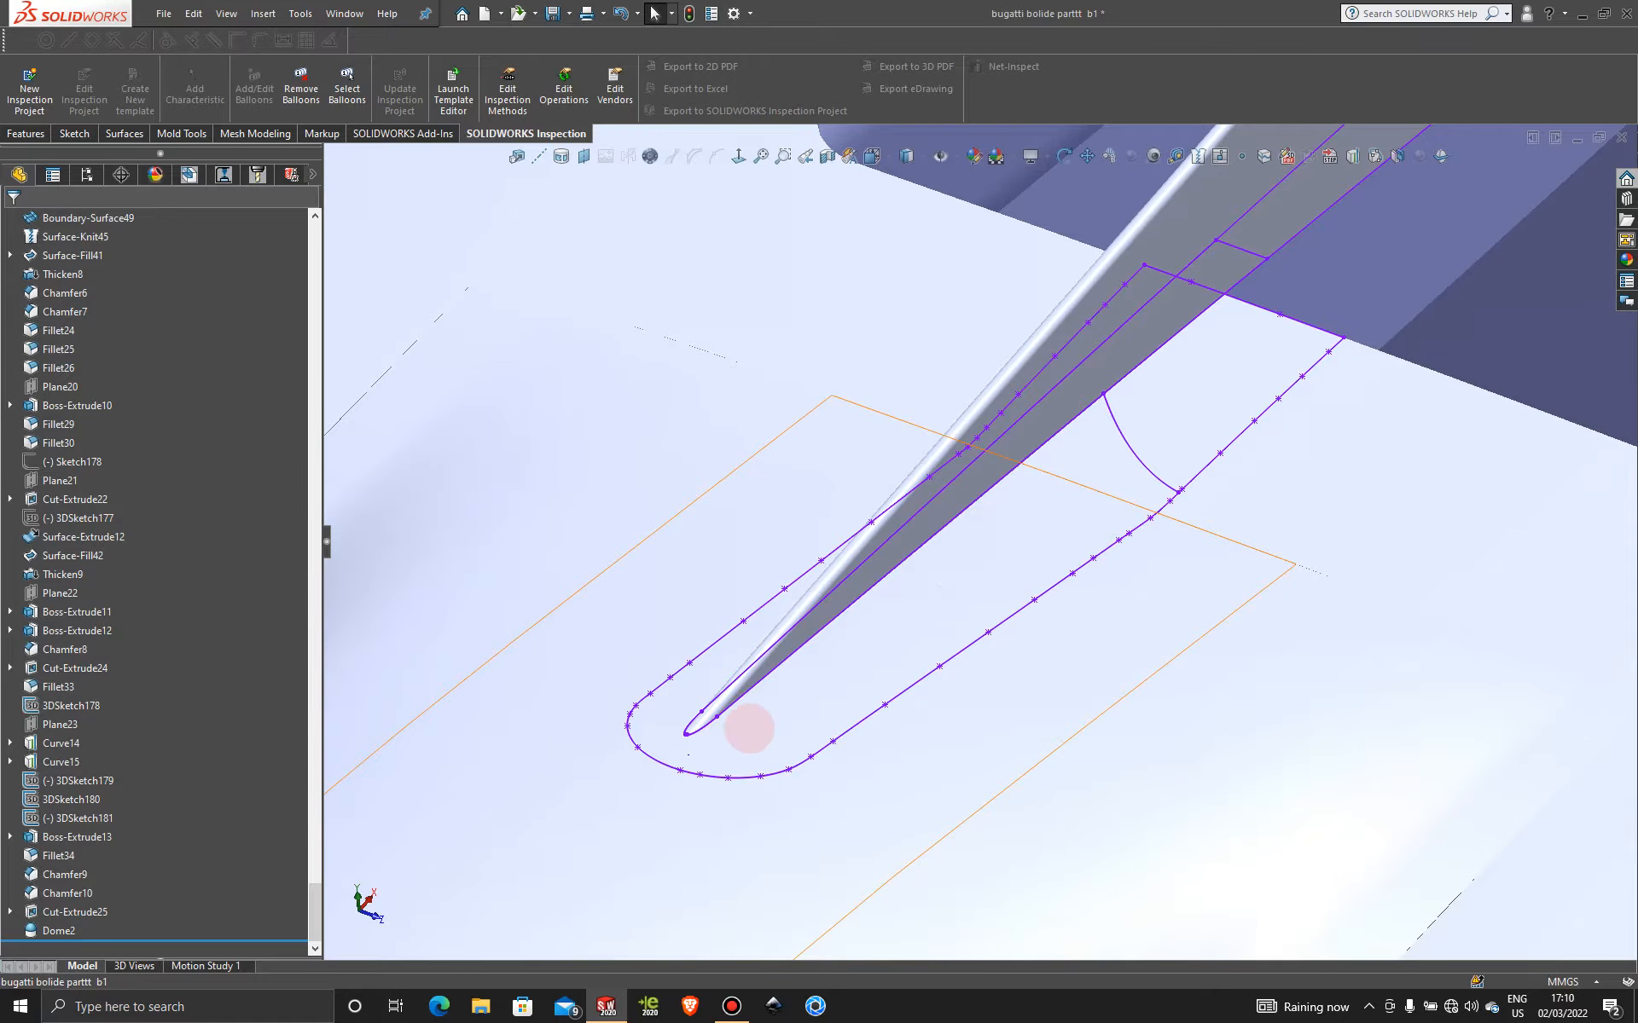
scroll(753, 738, "down", 6)
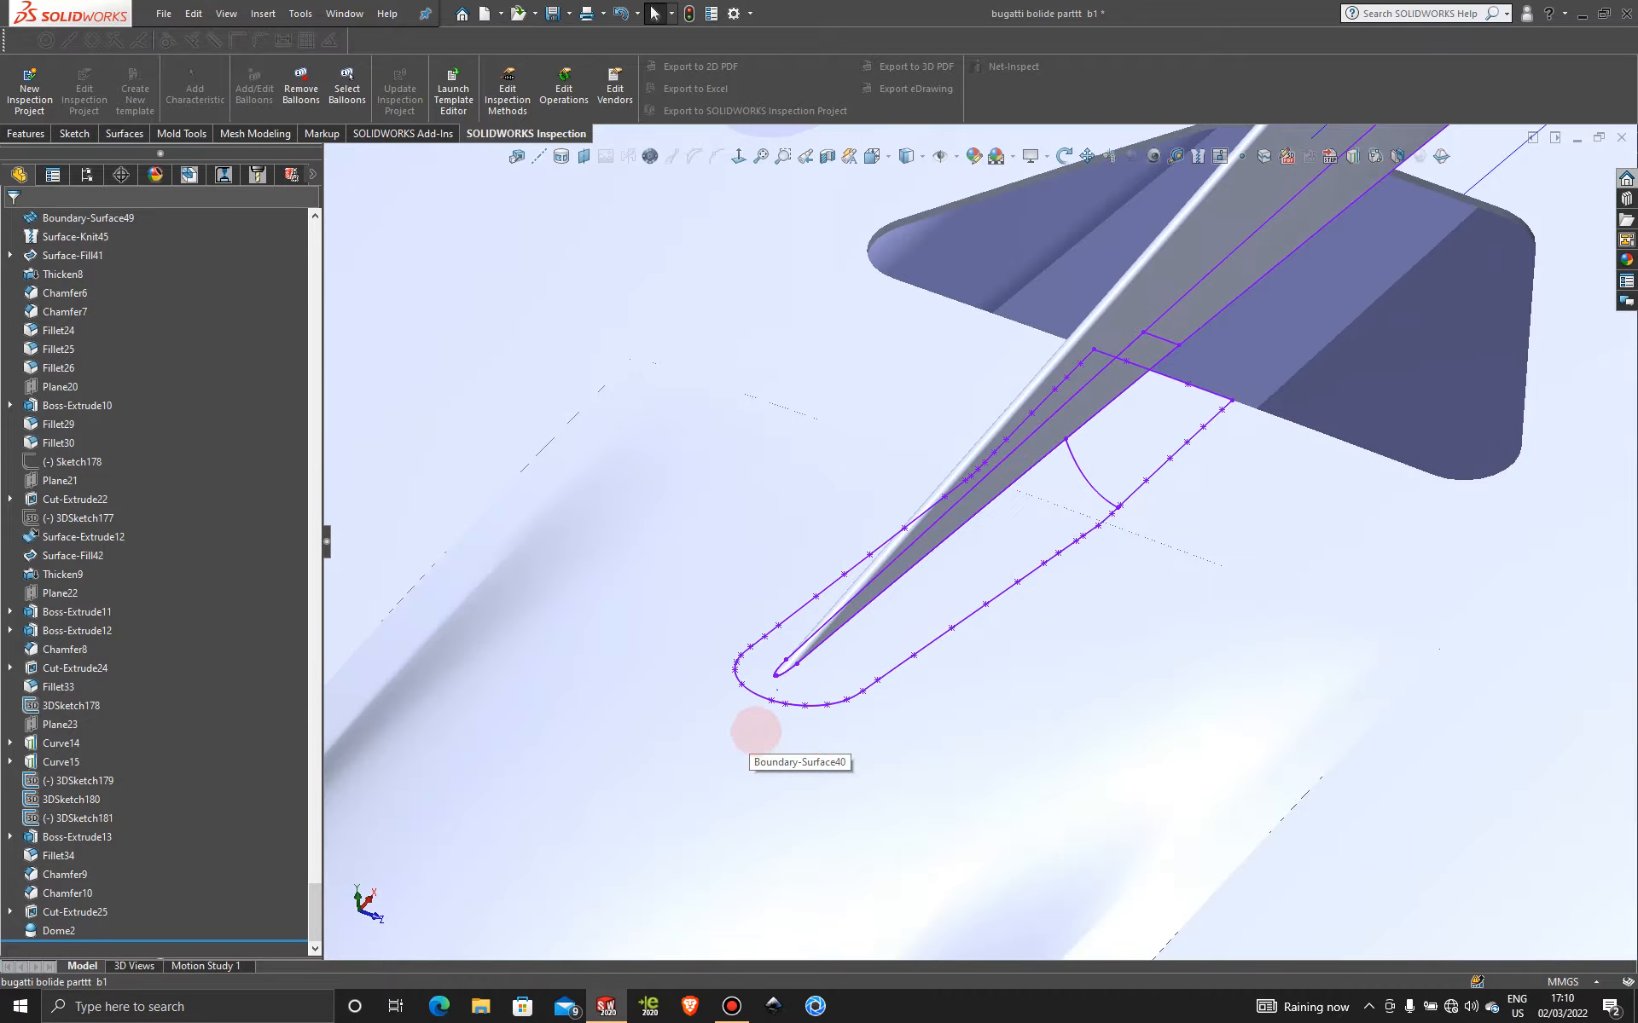
scroll(825, 720, "down", 3)
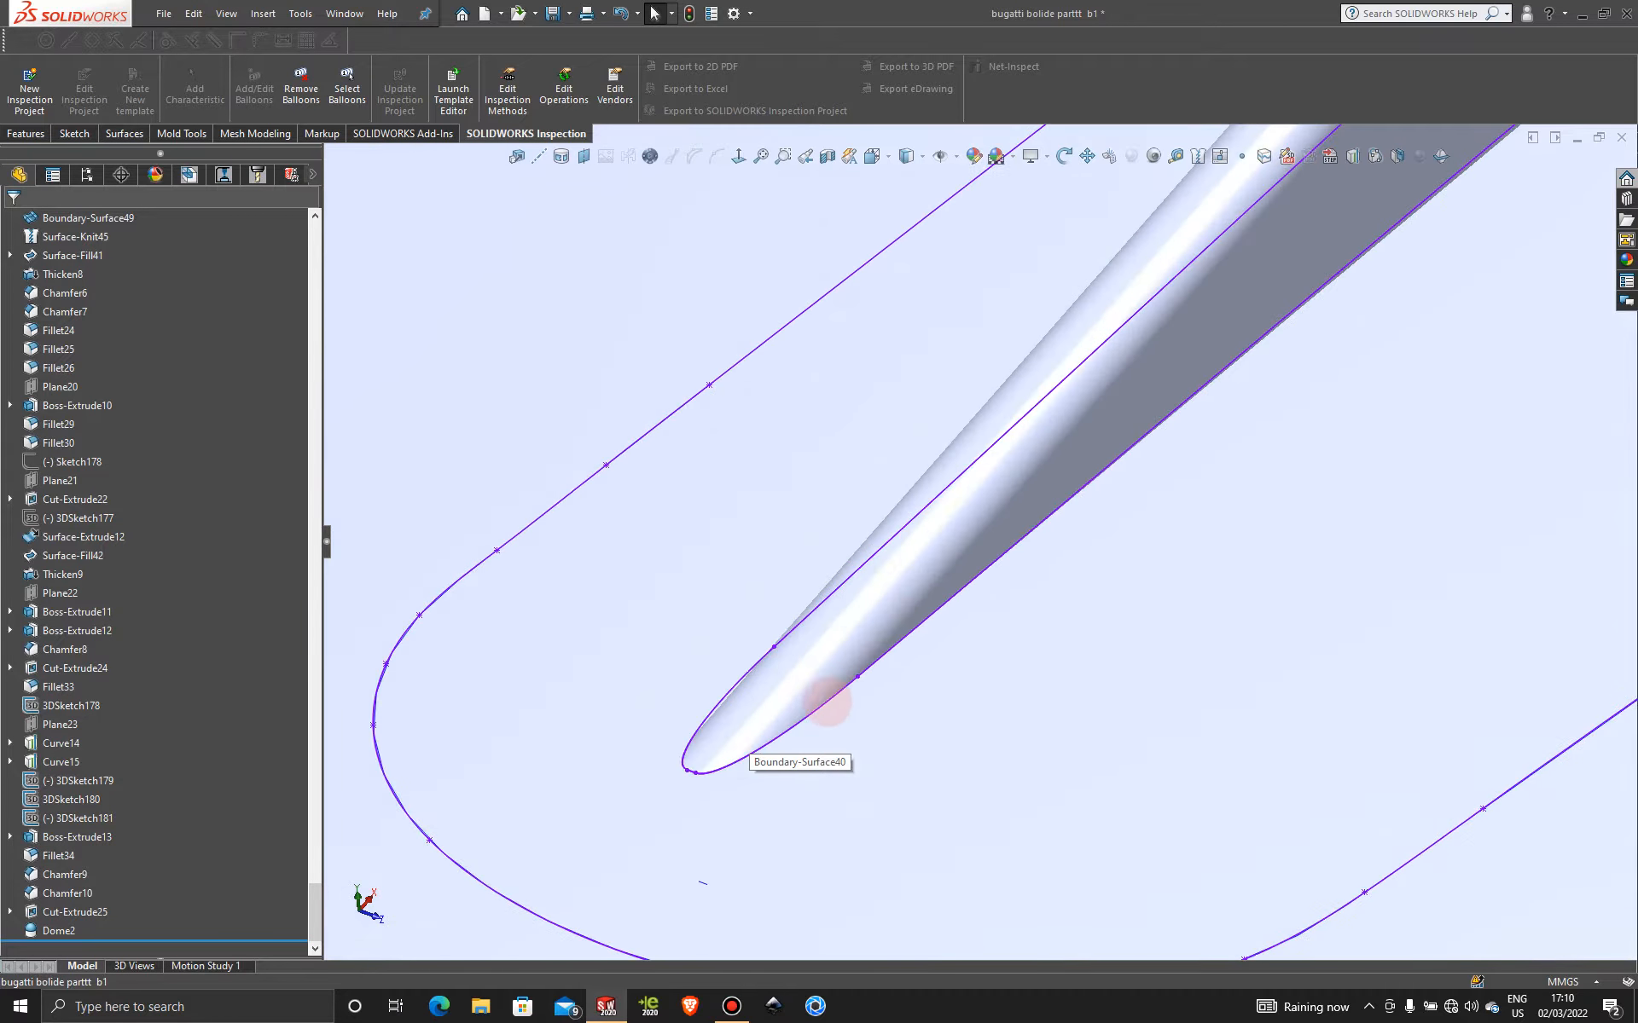
scroll(811, 756, "up", 1)
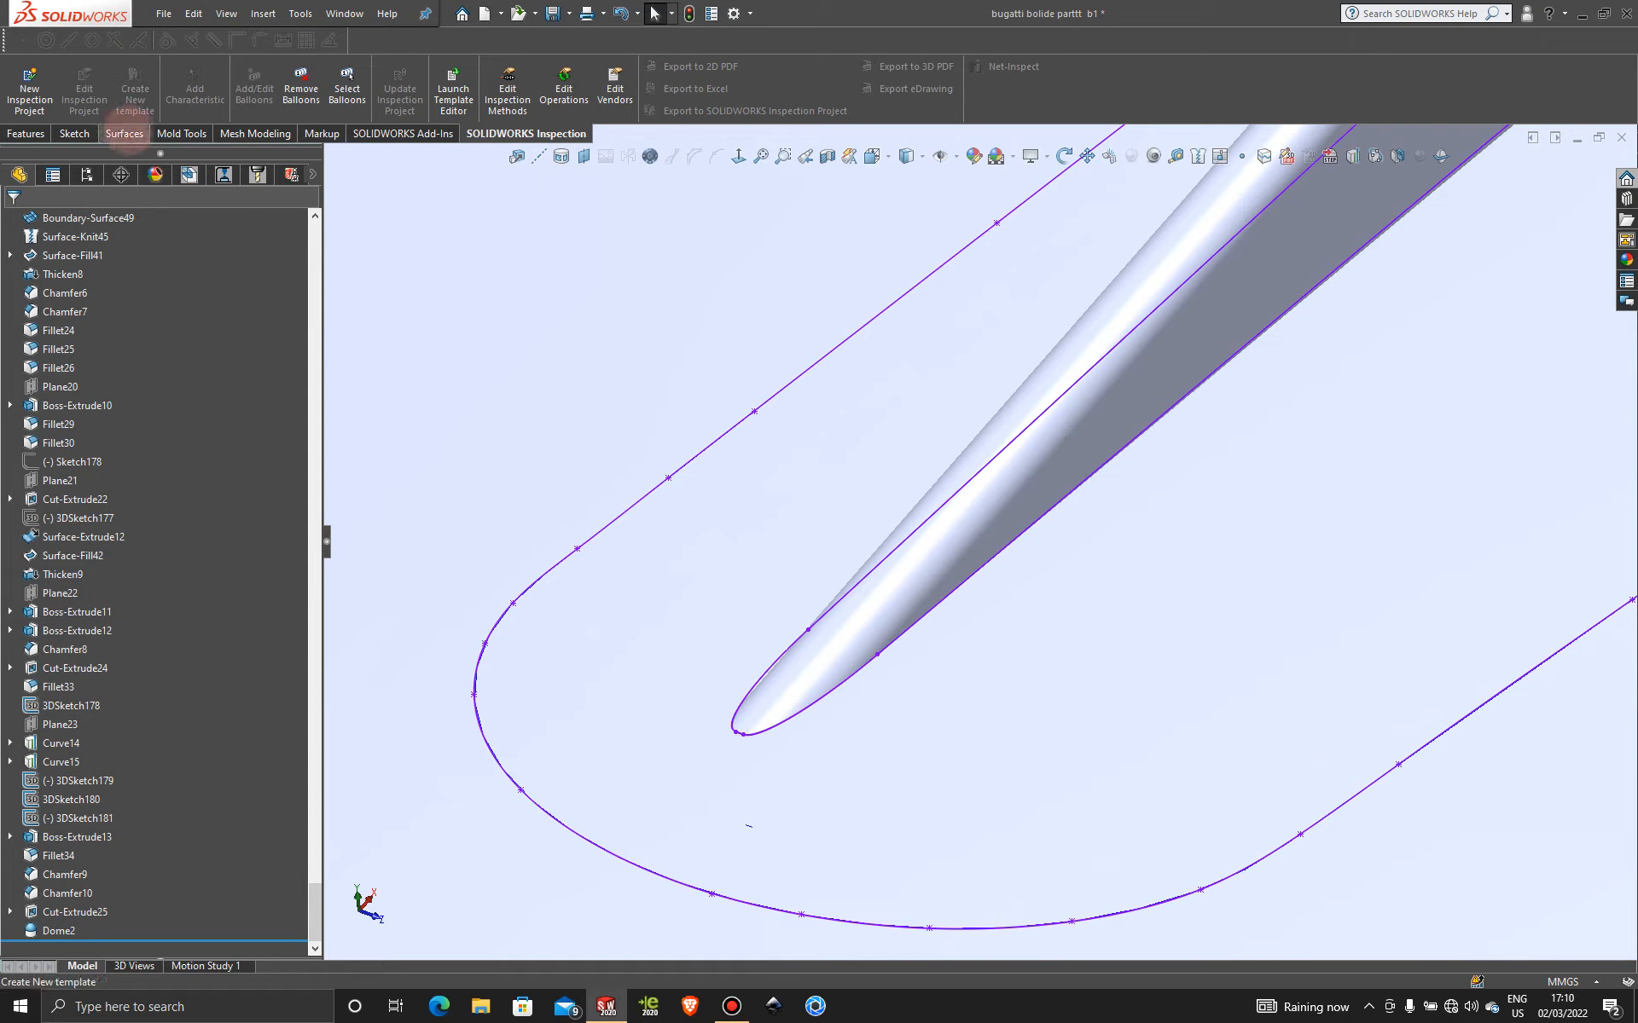
- Start a Boundary Surface and select the curved segments around the fin's front tip as the first open group in Direction 1
left_click(124, 133)
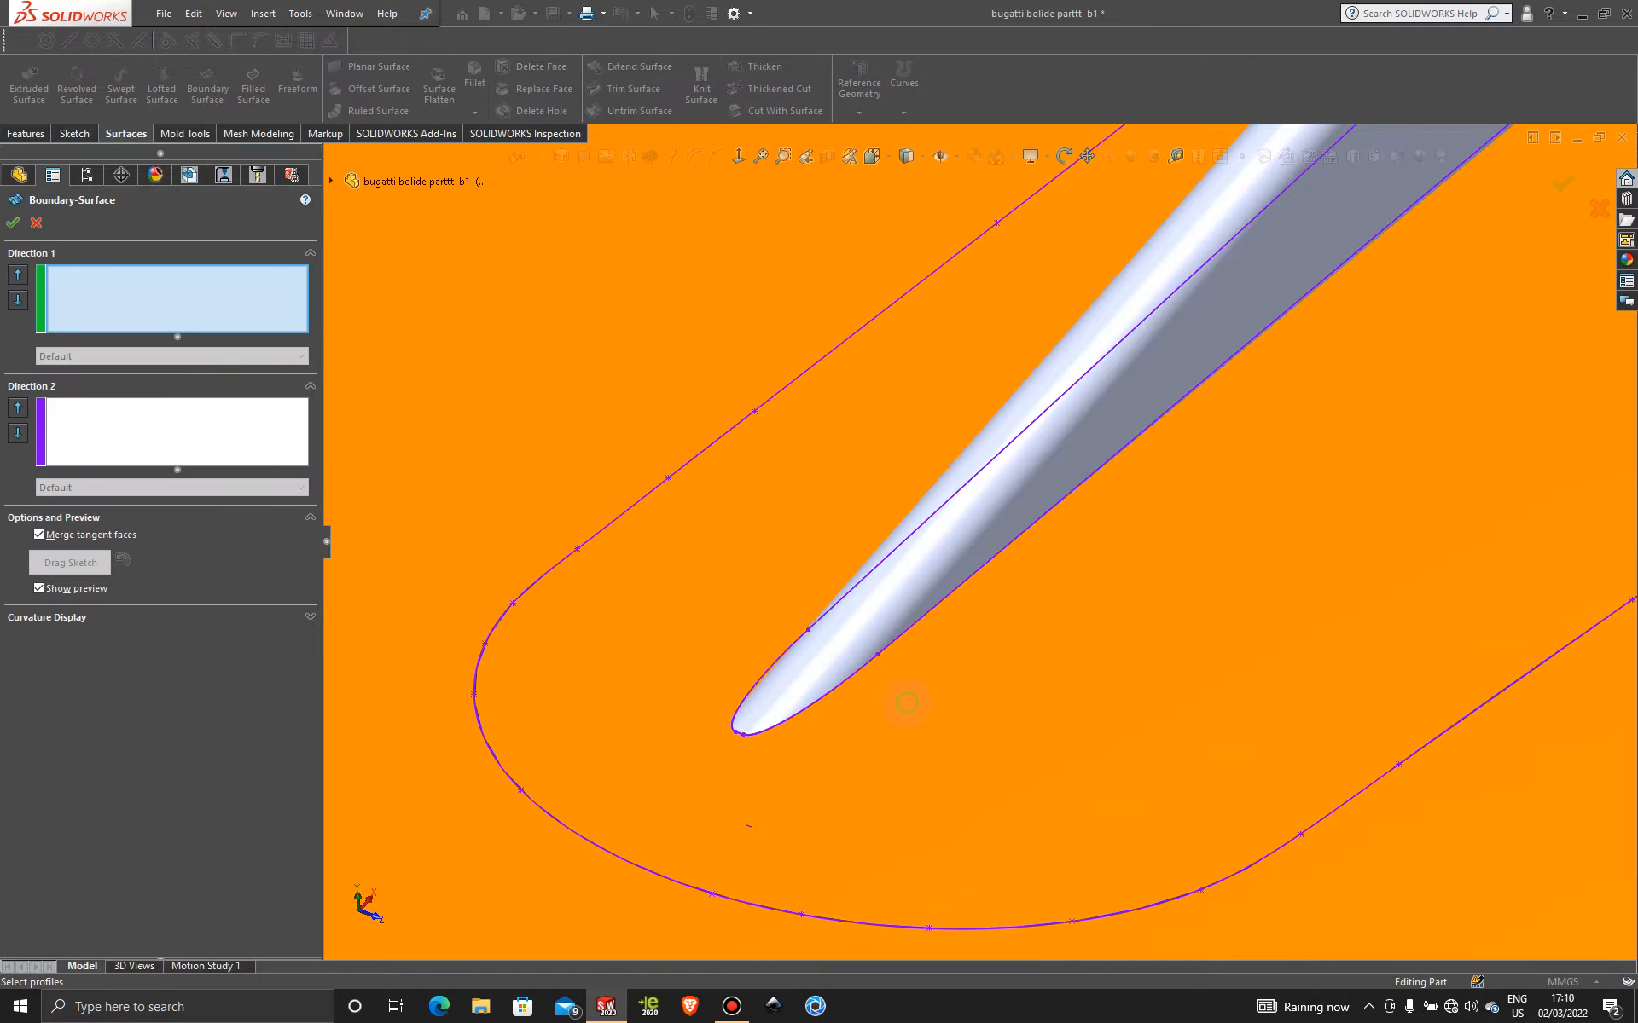
right_click(906, 698)
left_click(972, 454)
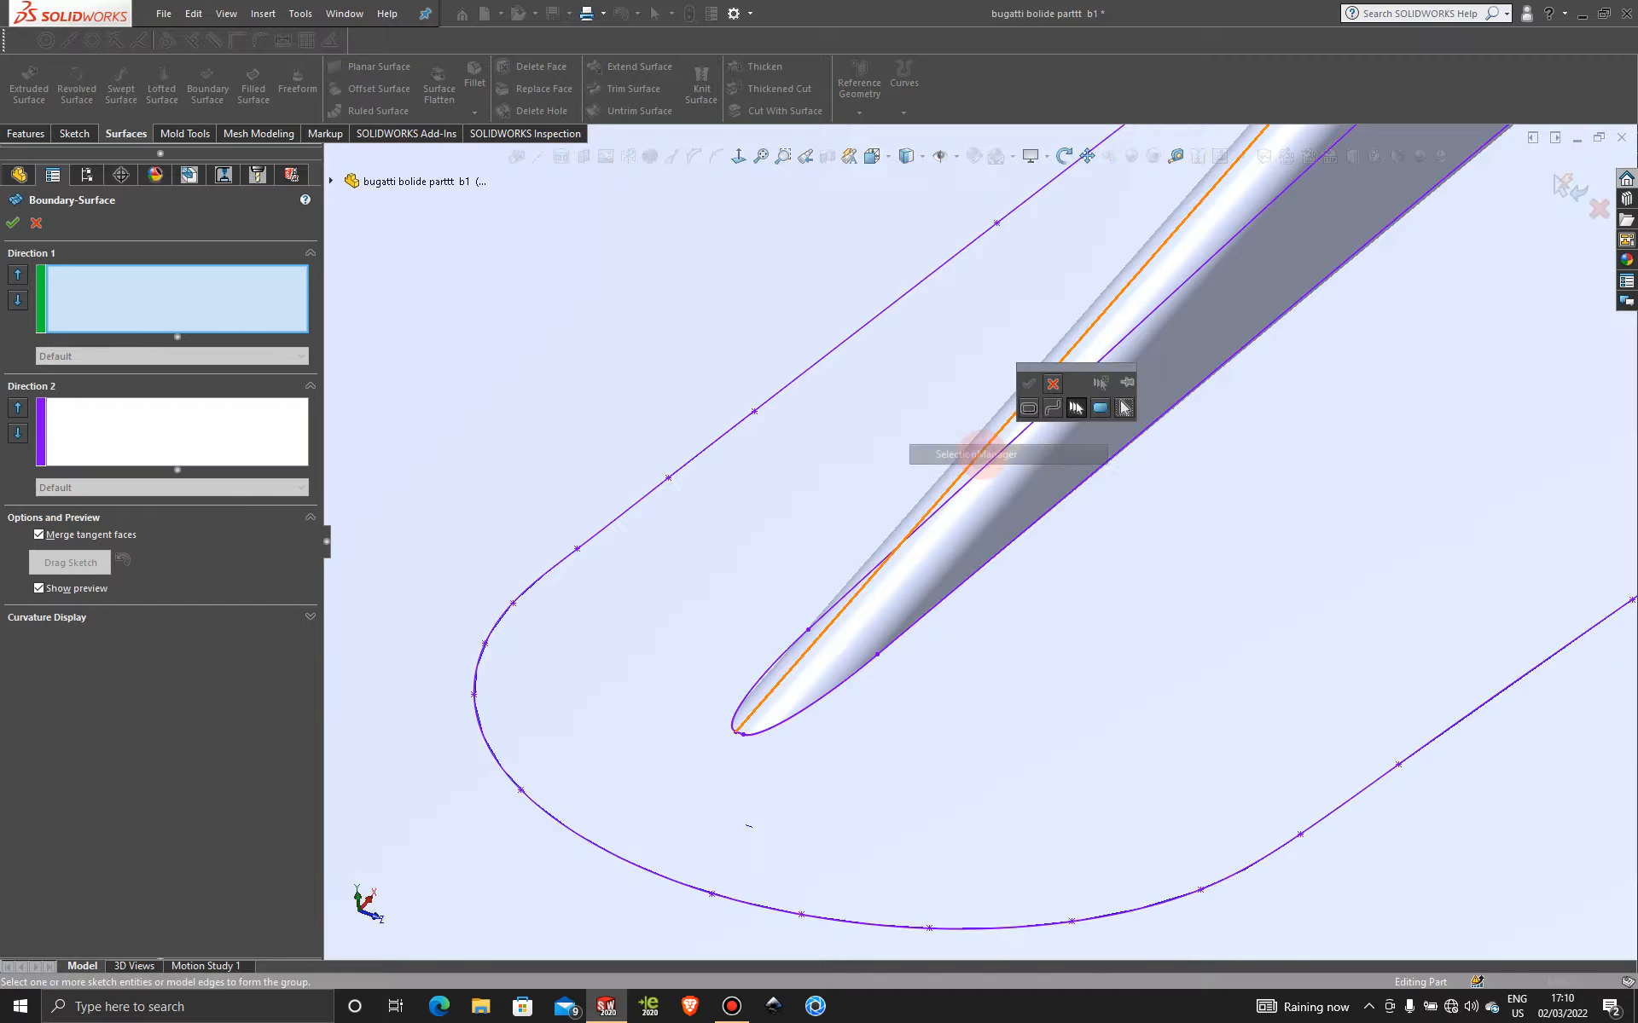
left_click(816, 700)
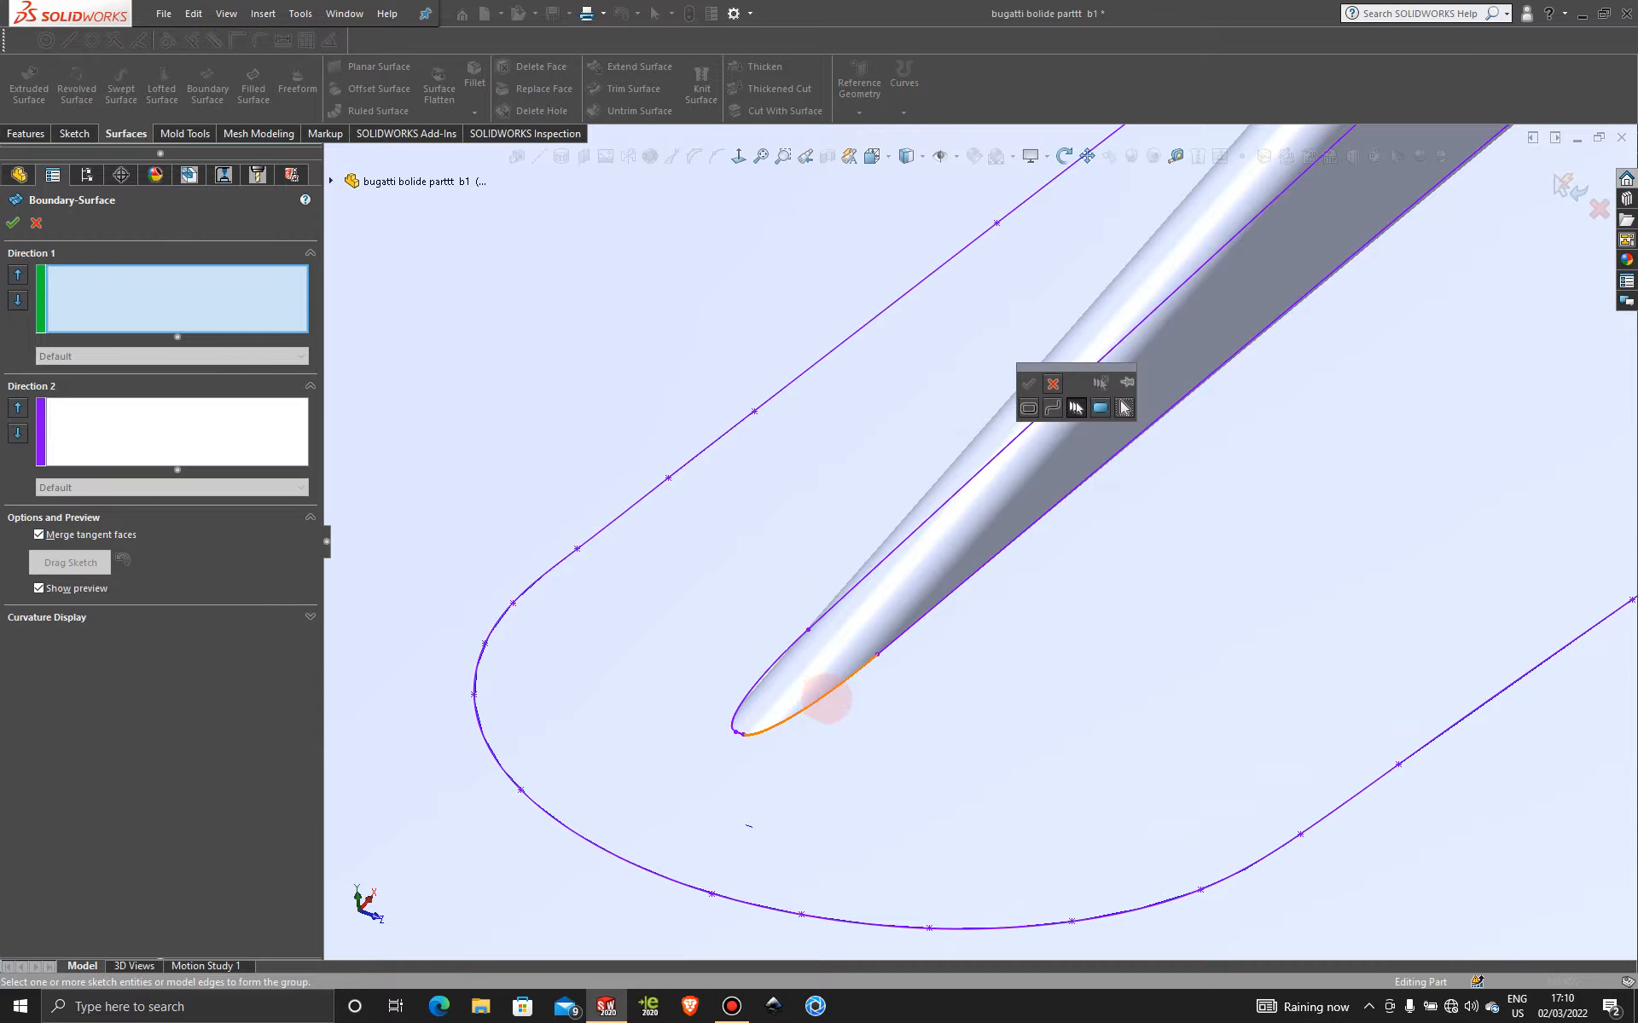
scroll(727, 717, "down", 5)
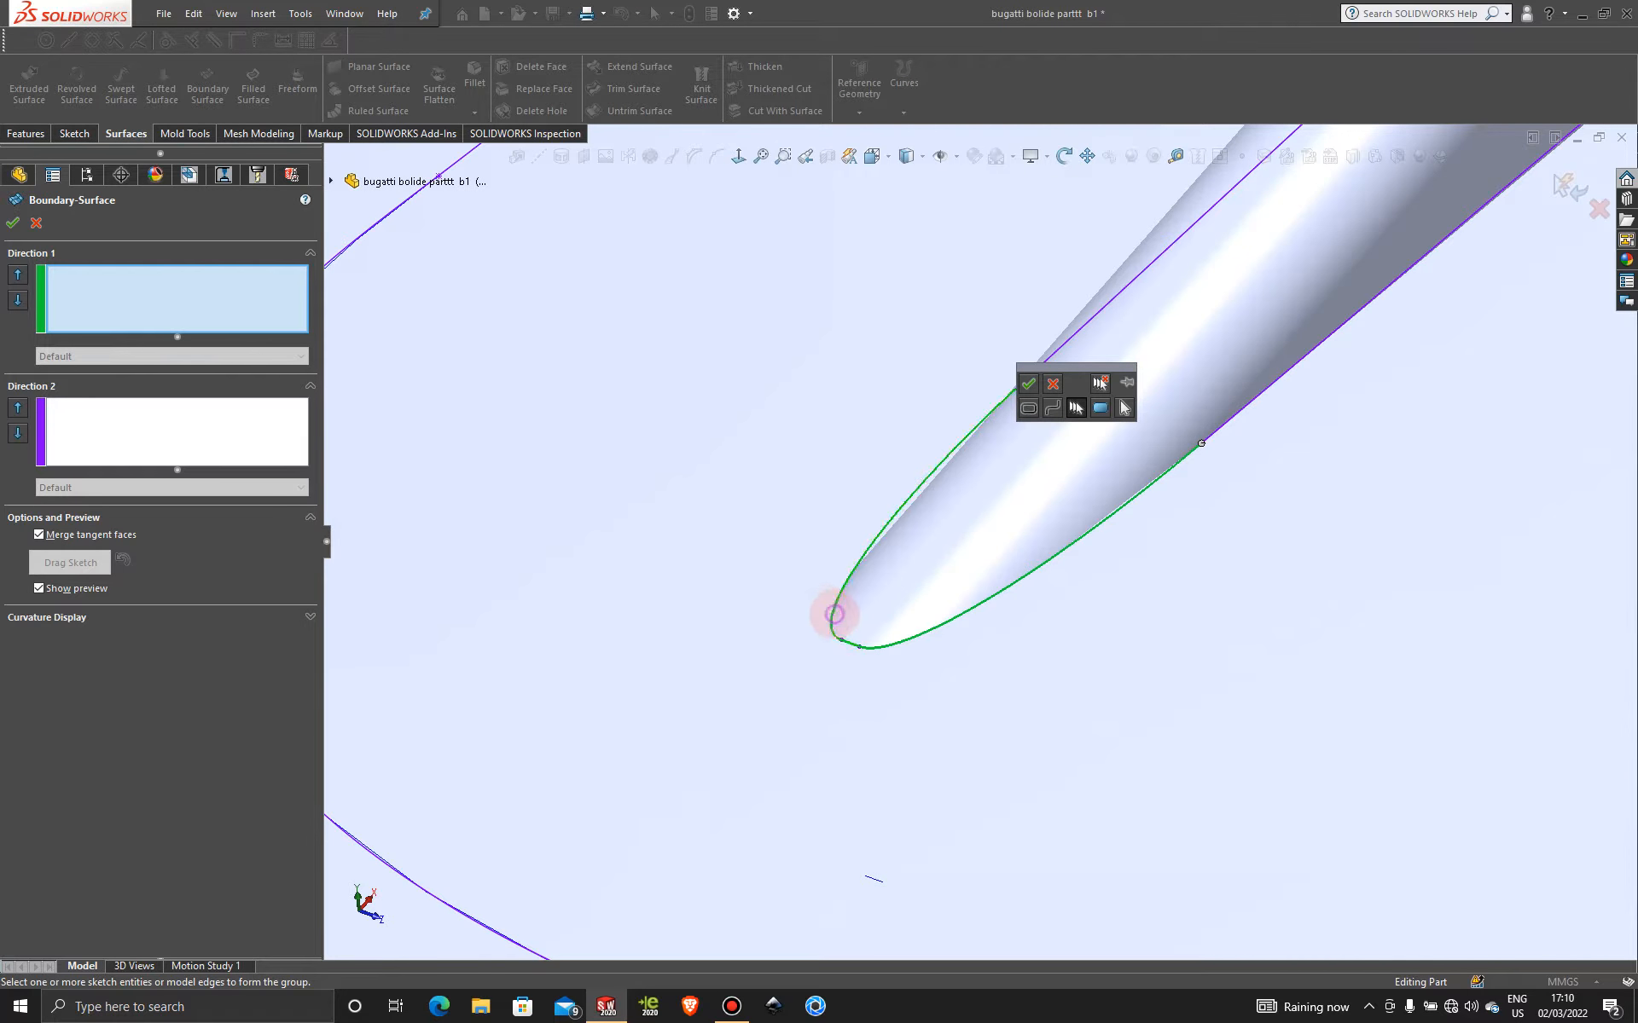
left_click(1028, 383)
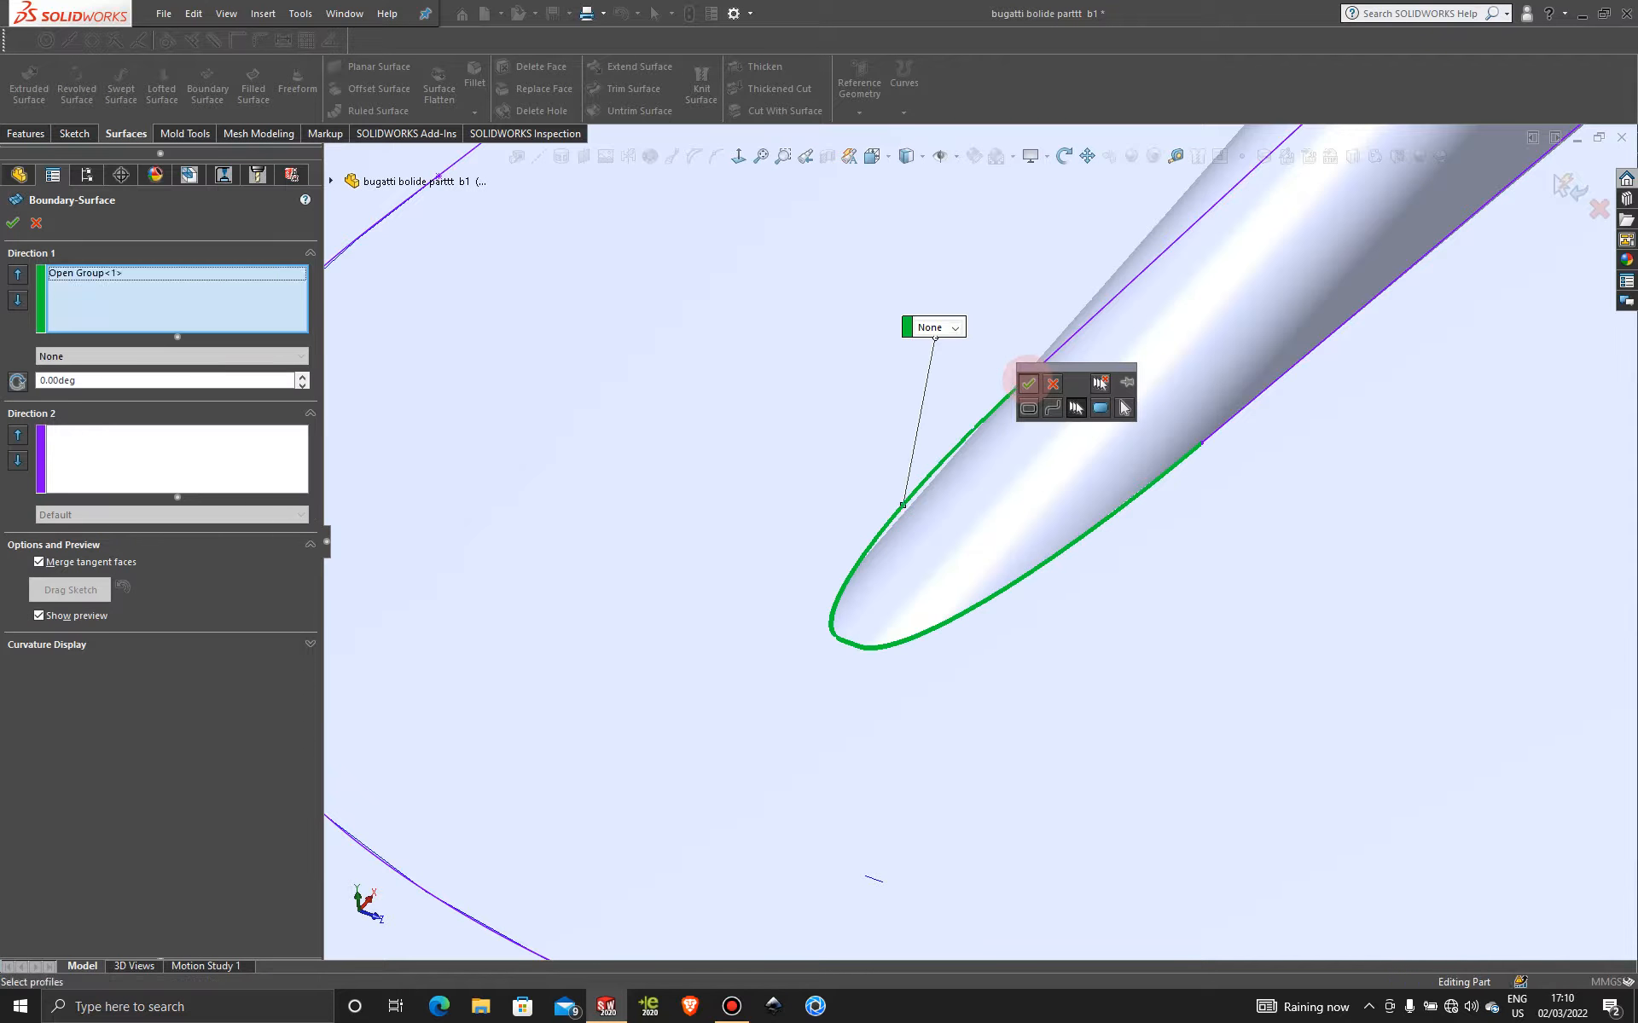
- Add the outer rounded outline around the fin tip to Direction 1 as a second open group using the SelectionManager
scroll(1198, 621, "up", 2)
scroll(1198, 621, "up", 7)
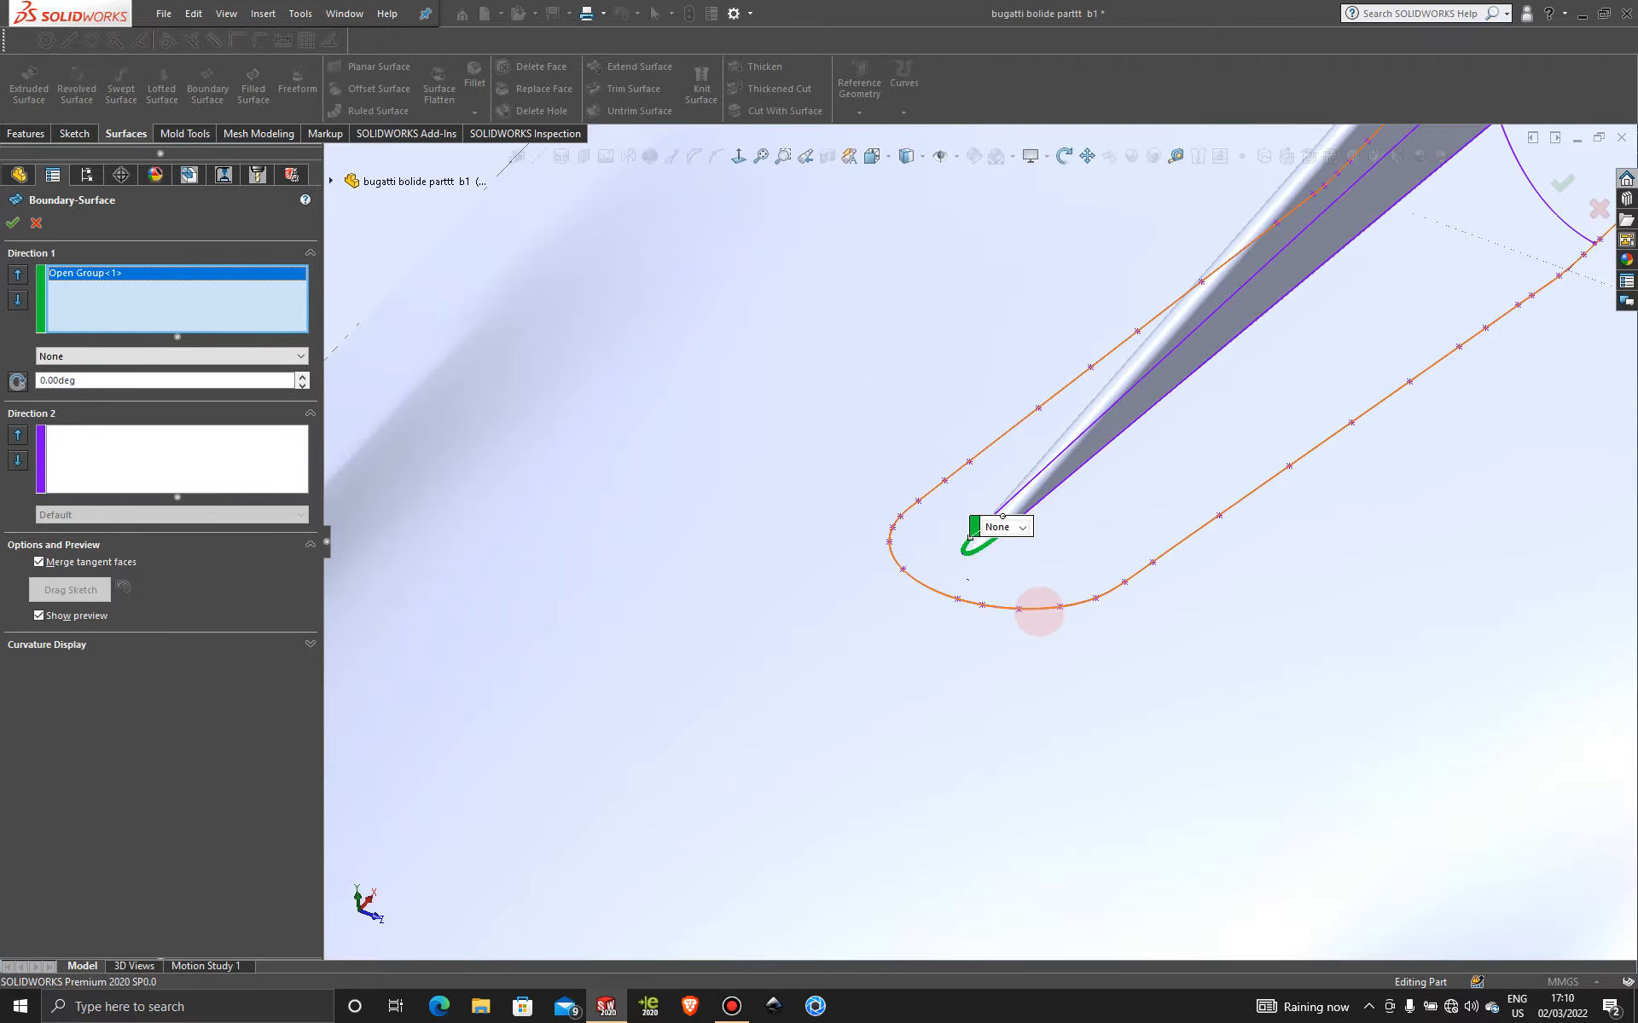
left_click(1039, 609)
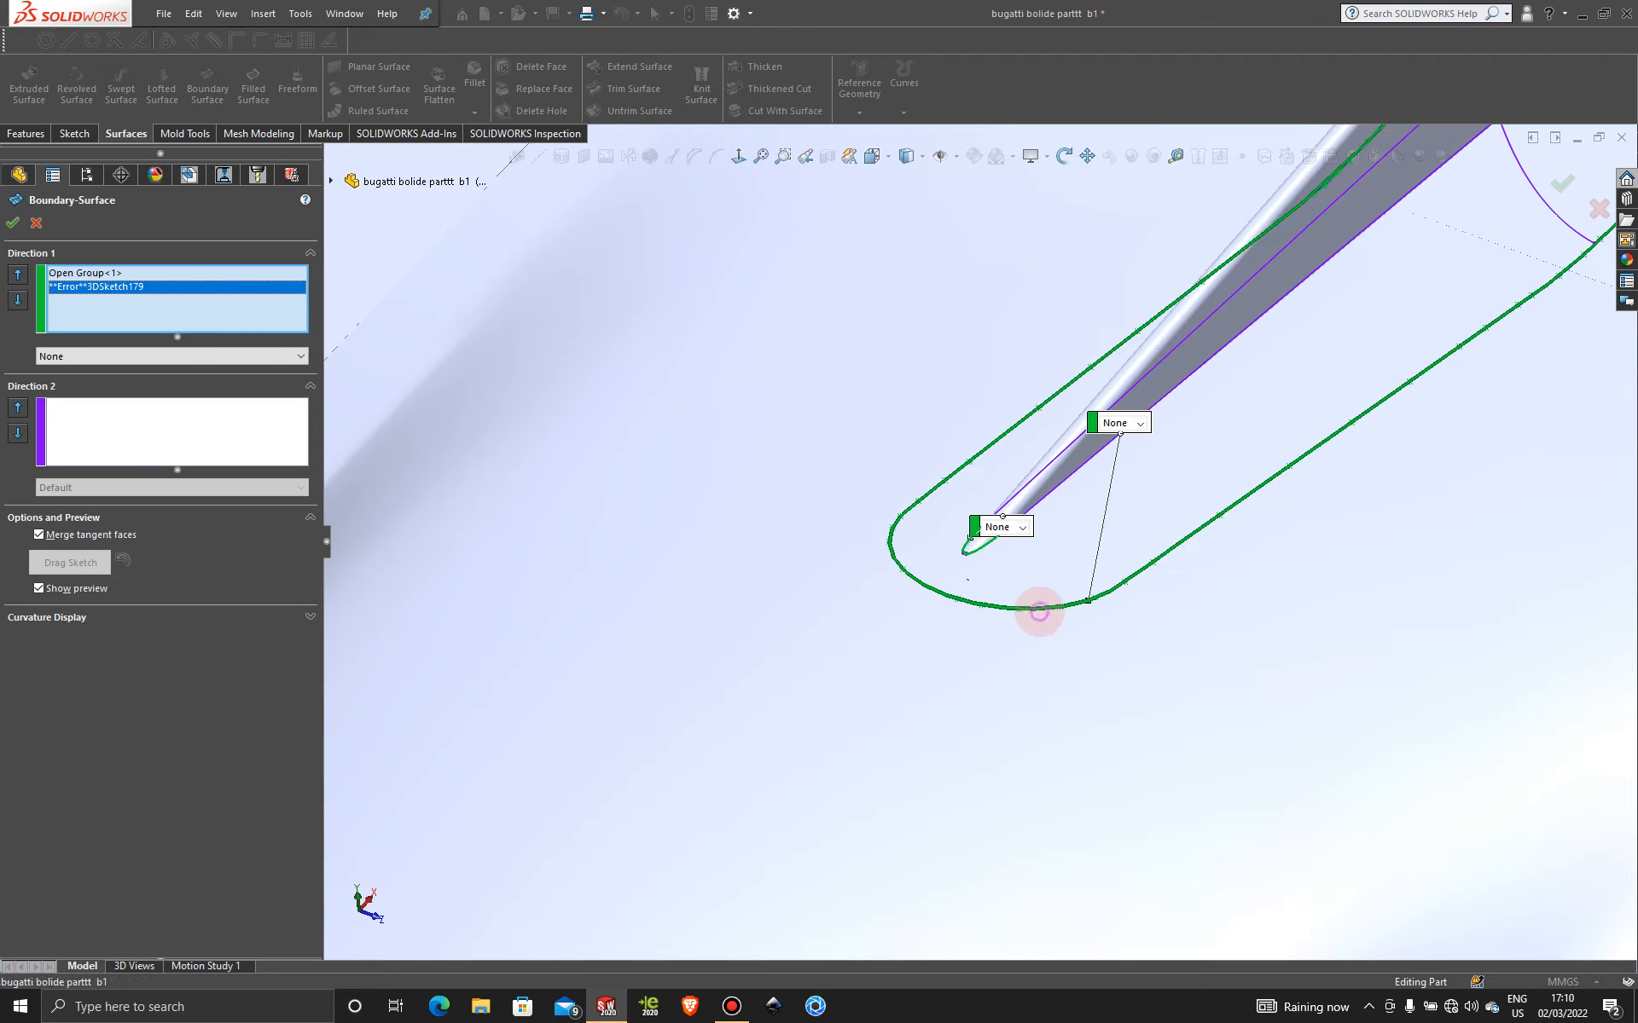
left_click(1039, 609)
right_click(1134, 696)
left_click(1194, 441)
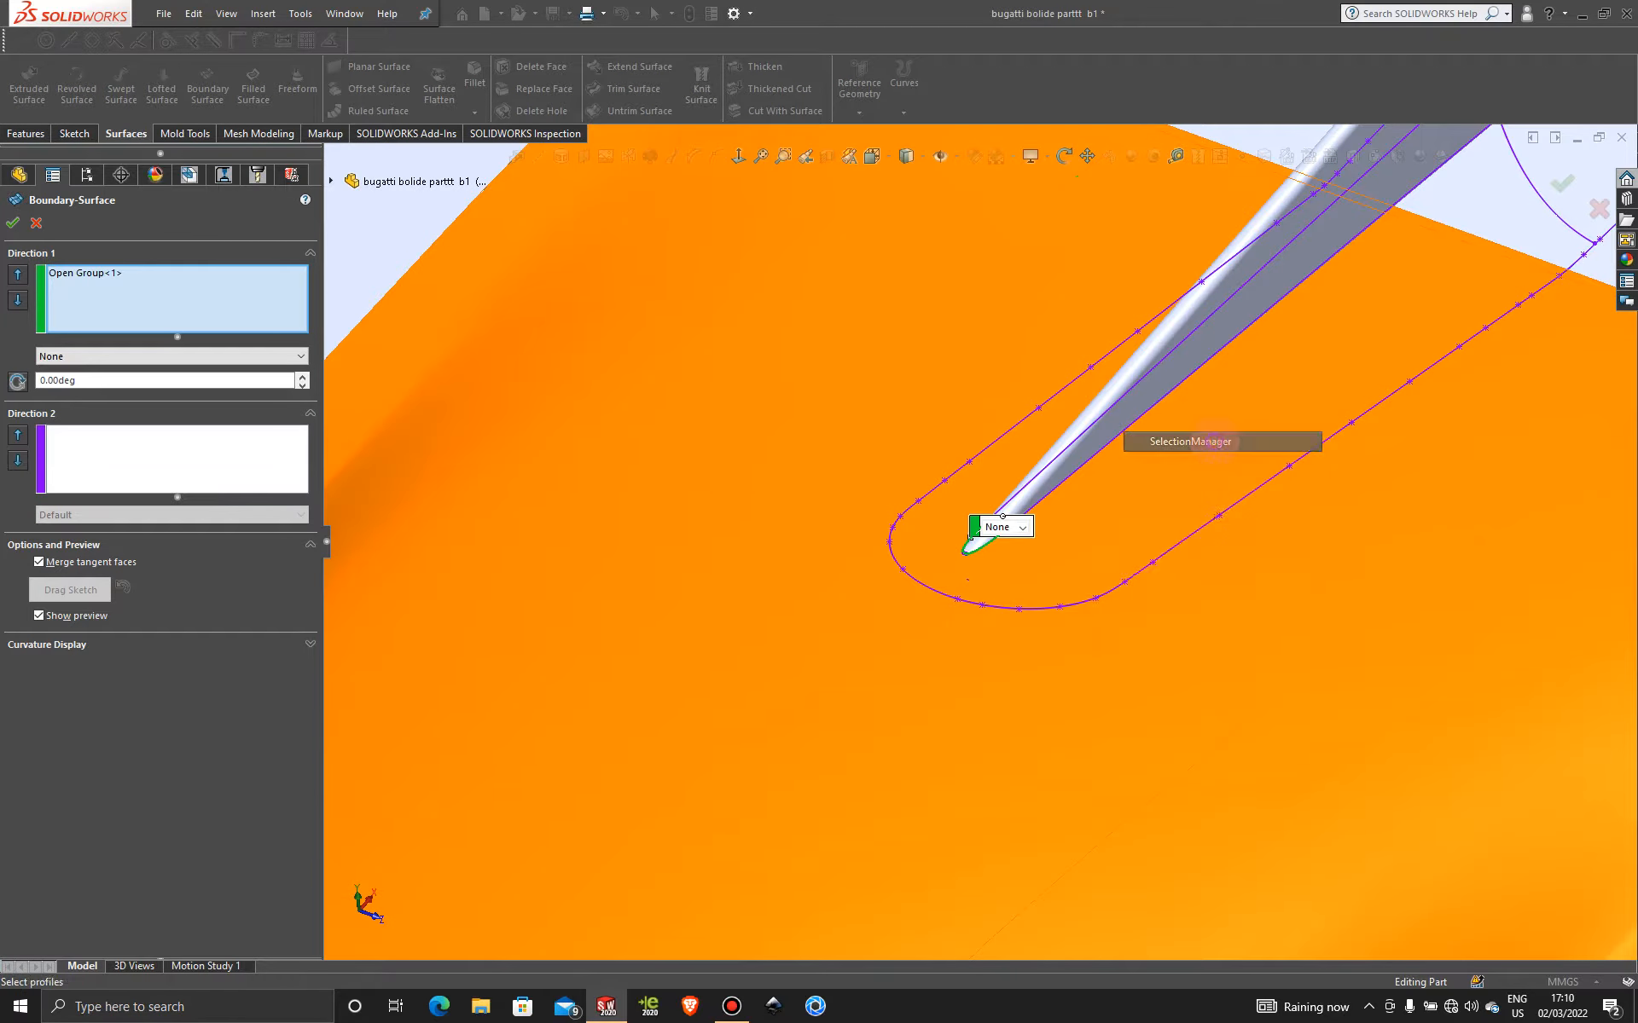
left_click(1044, 608)
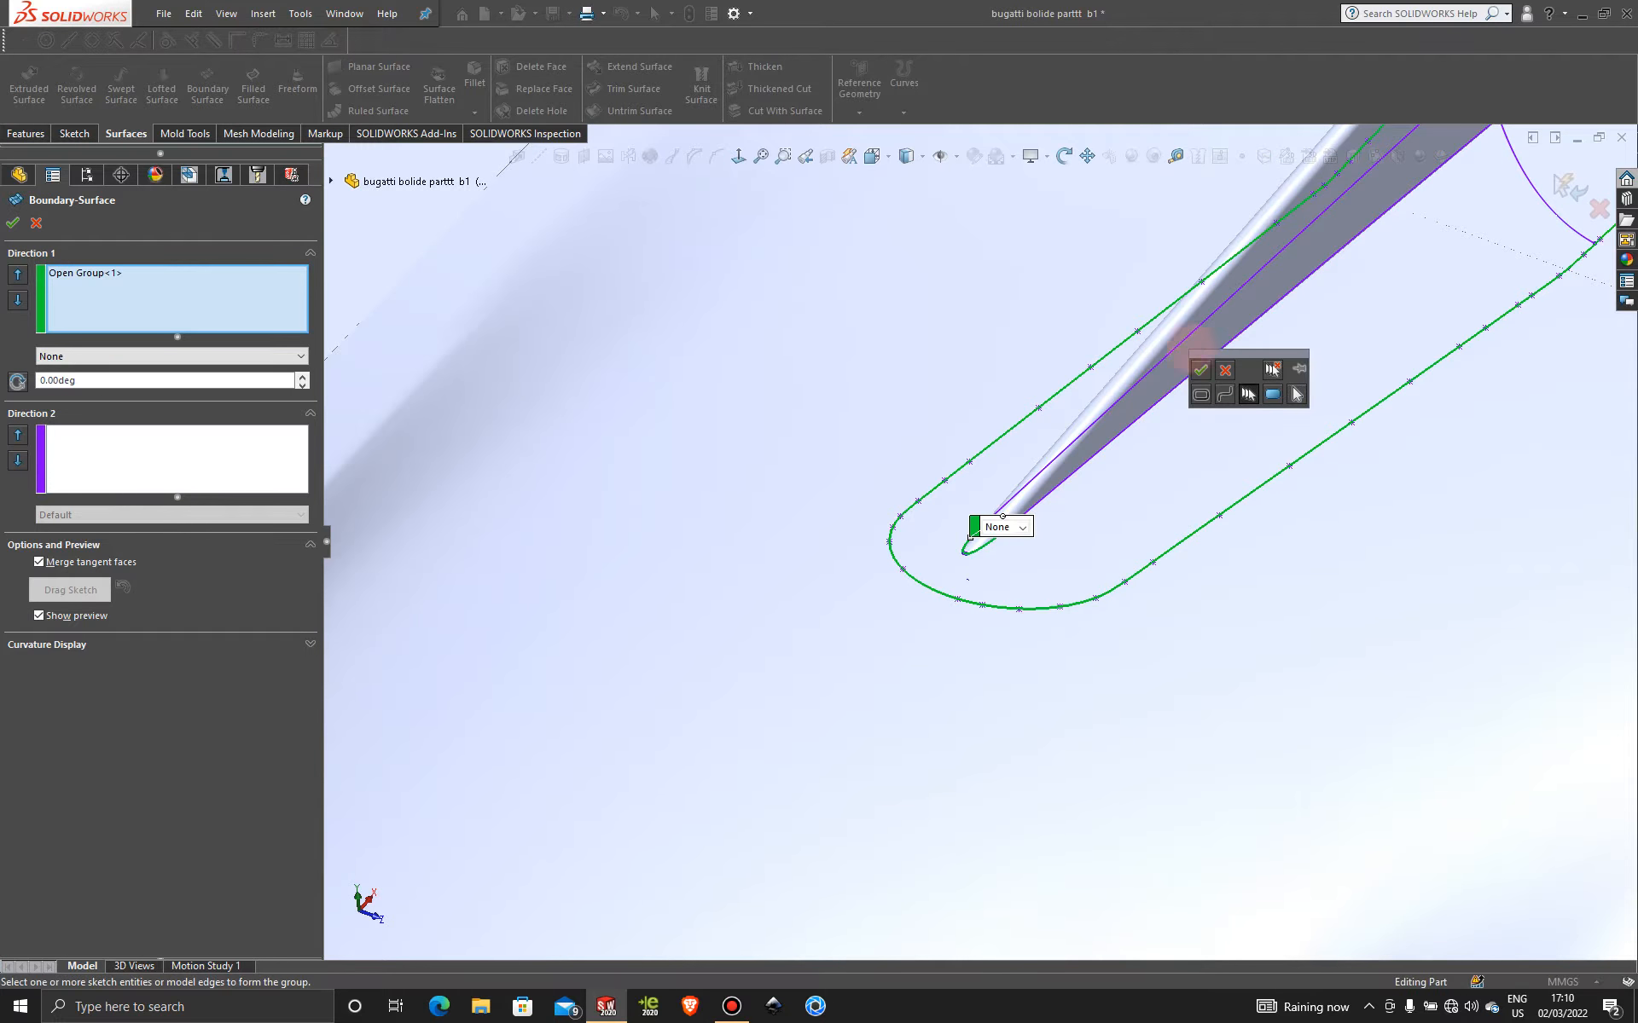
left_click(1201, 369)
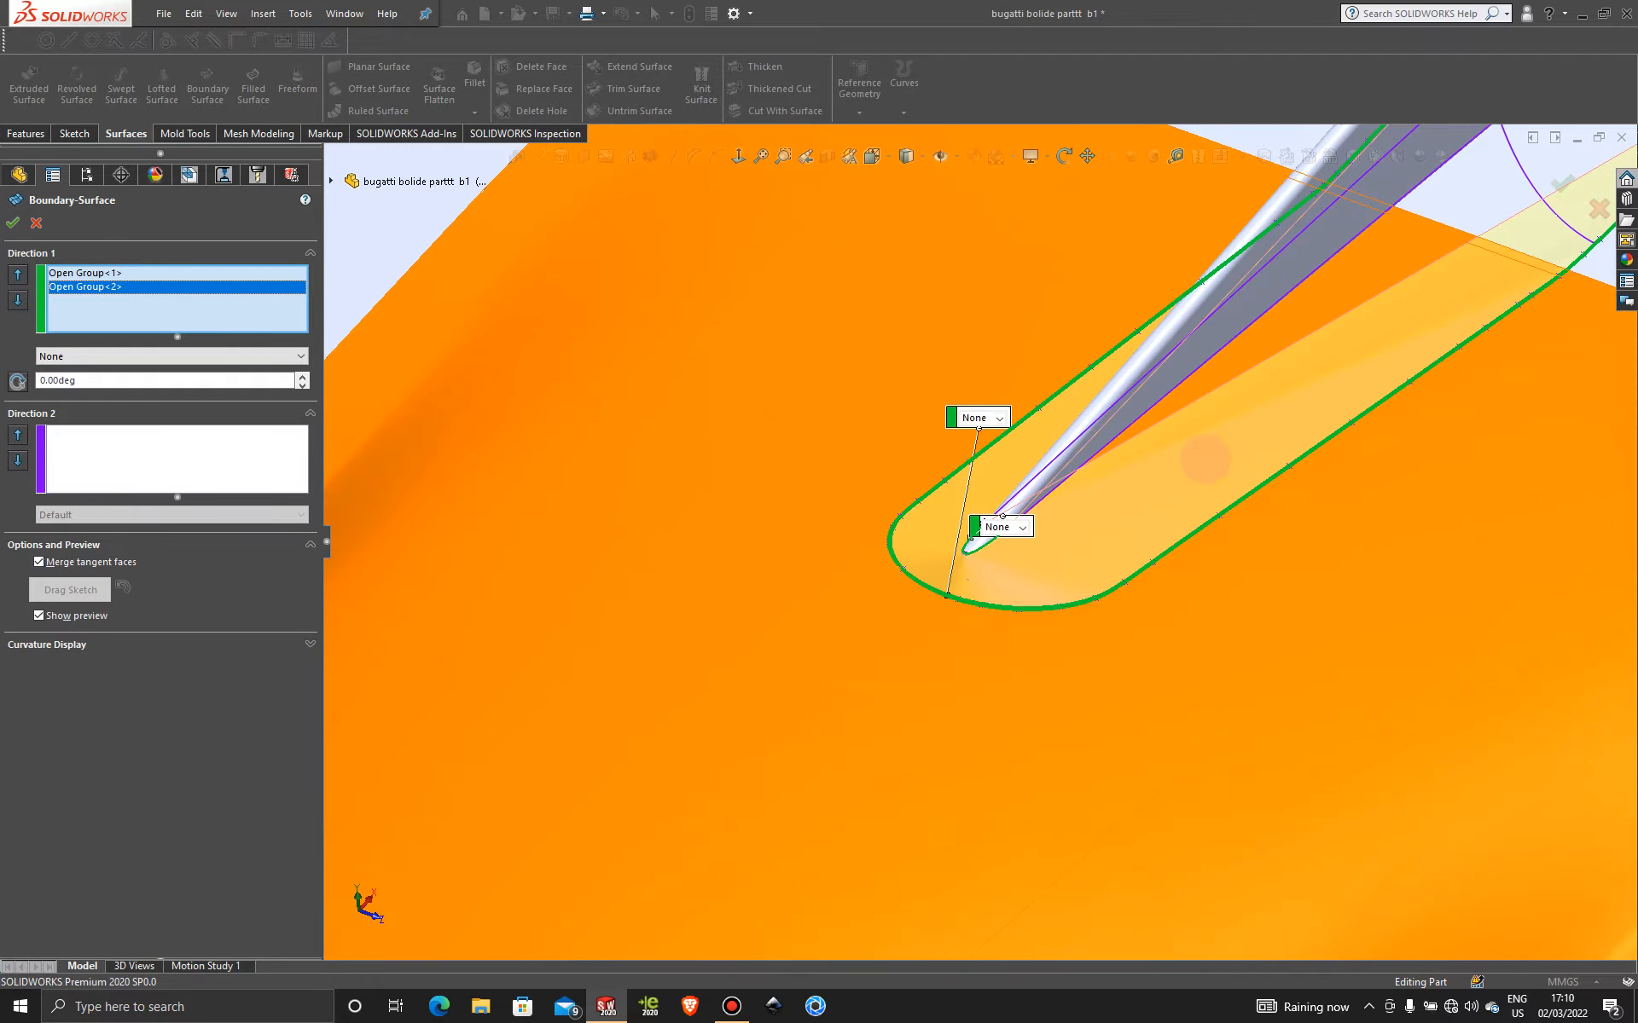
- Move both end connectors along the outer outline to its rounded front, limiting the boundary surface to the fin tip area
scroll(1206, 461, "up", 5)
scroll(1255, 383, "down", 5)
left_click_drag(1255, 383, 756, 754)
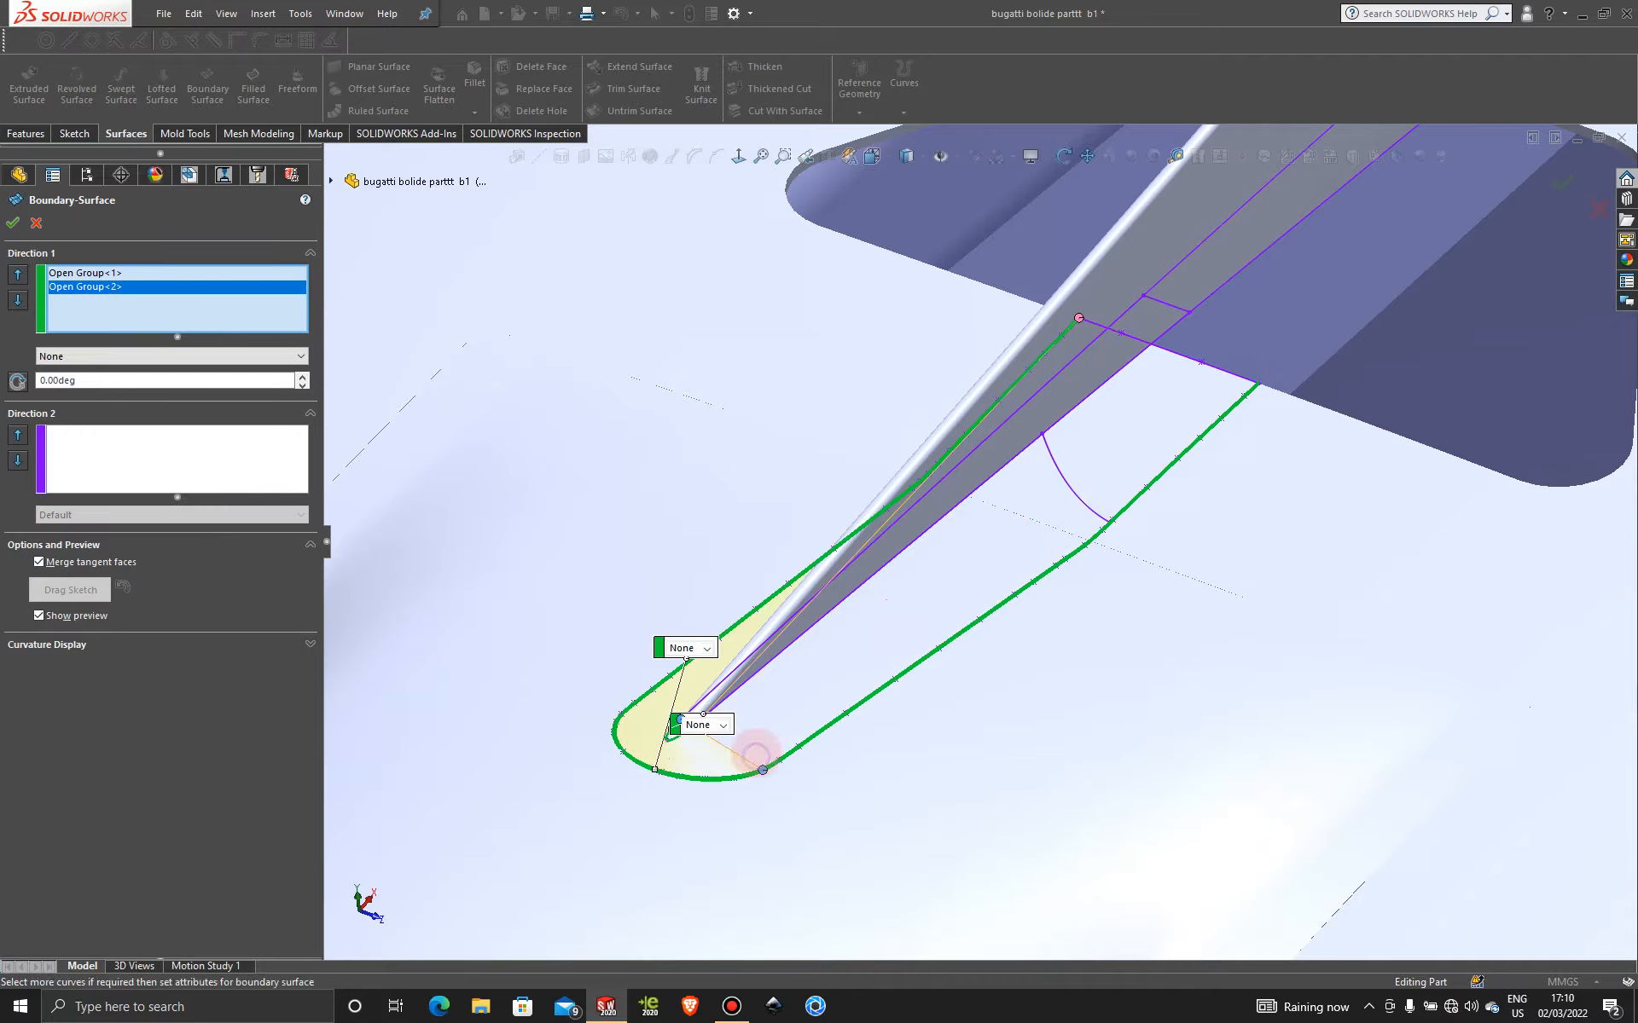
left_click(943, 420)
left_click(1079, 318)
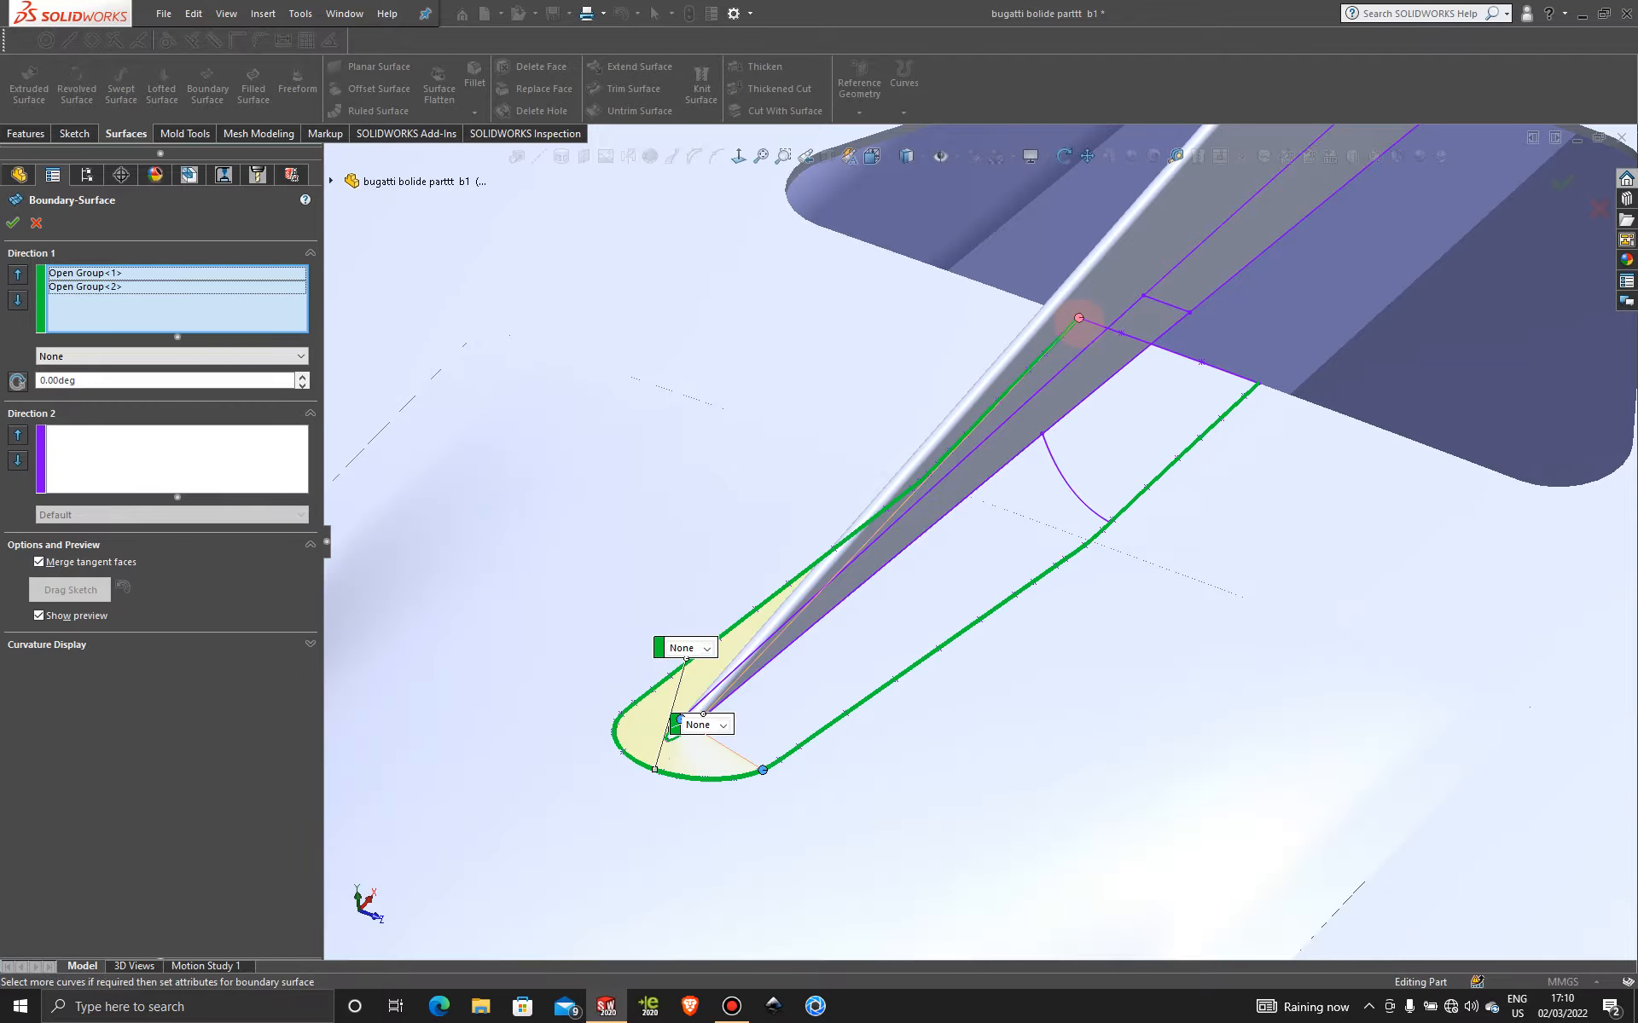
left_click_drag(1078, 319, 676, 679)
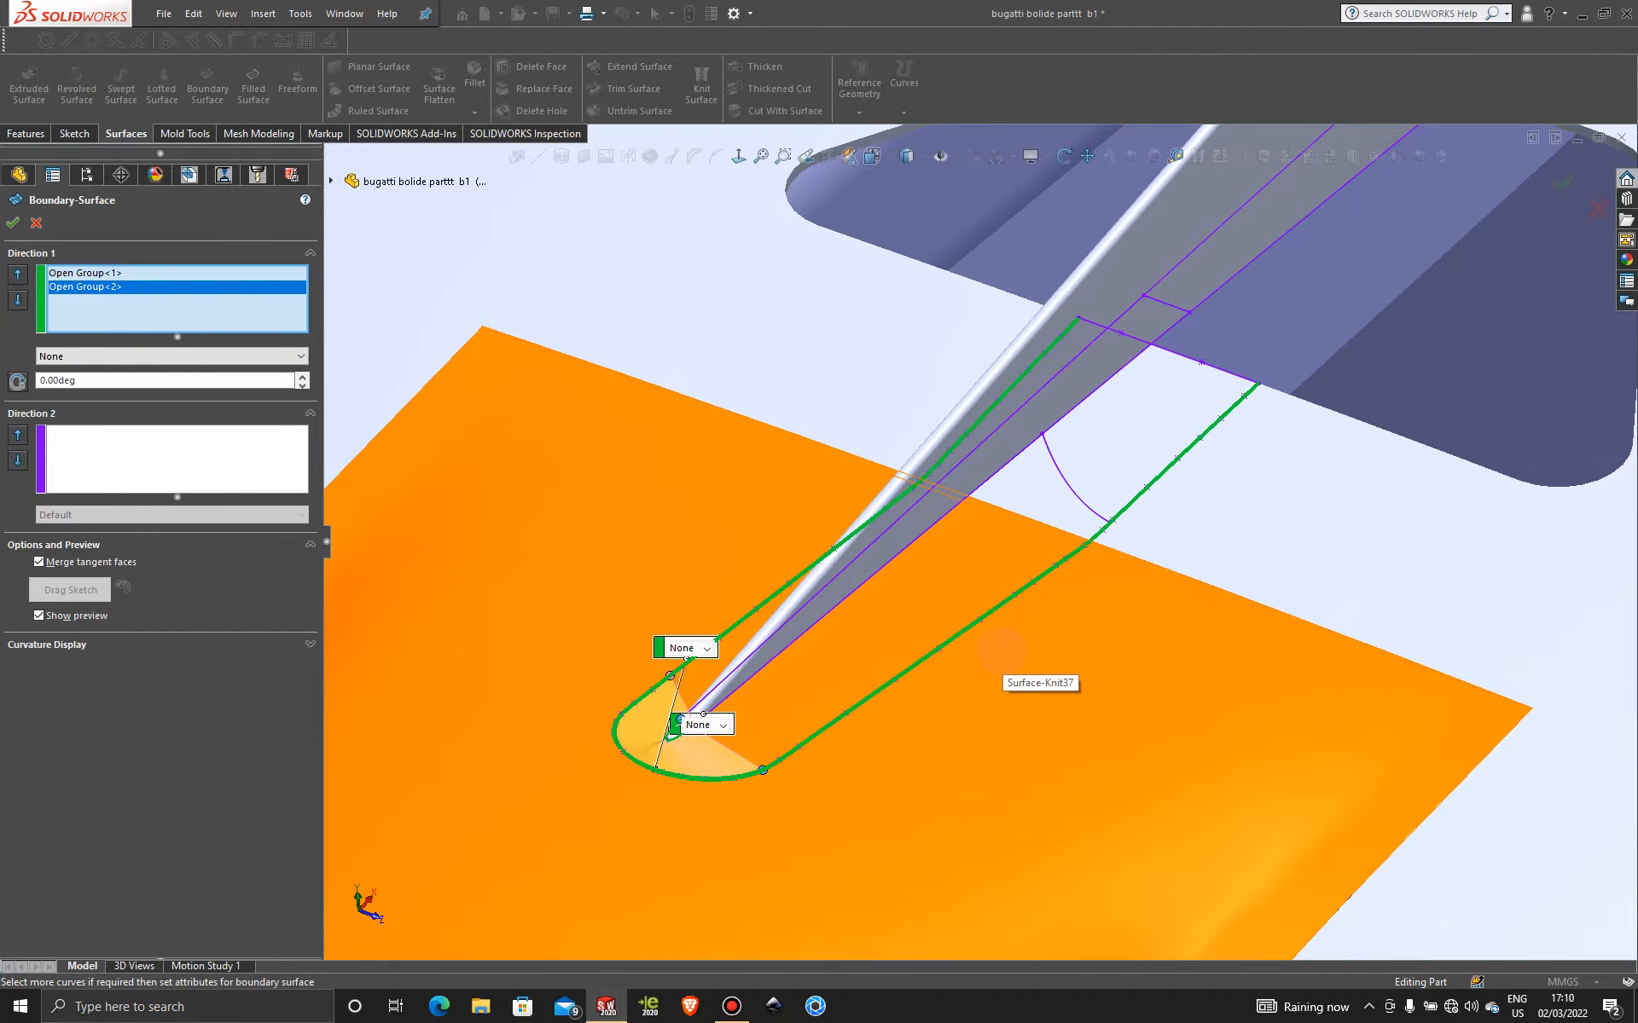
- Switch to the top view and move both curve callouts clear of the fin tip
key("space")
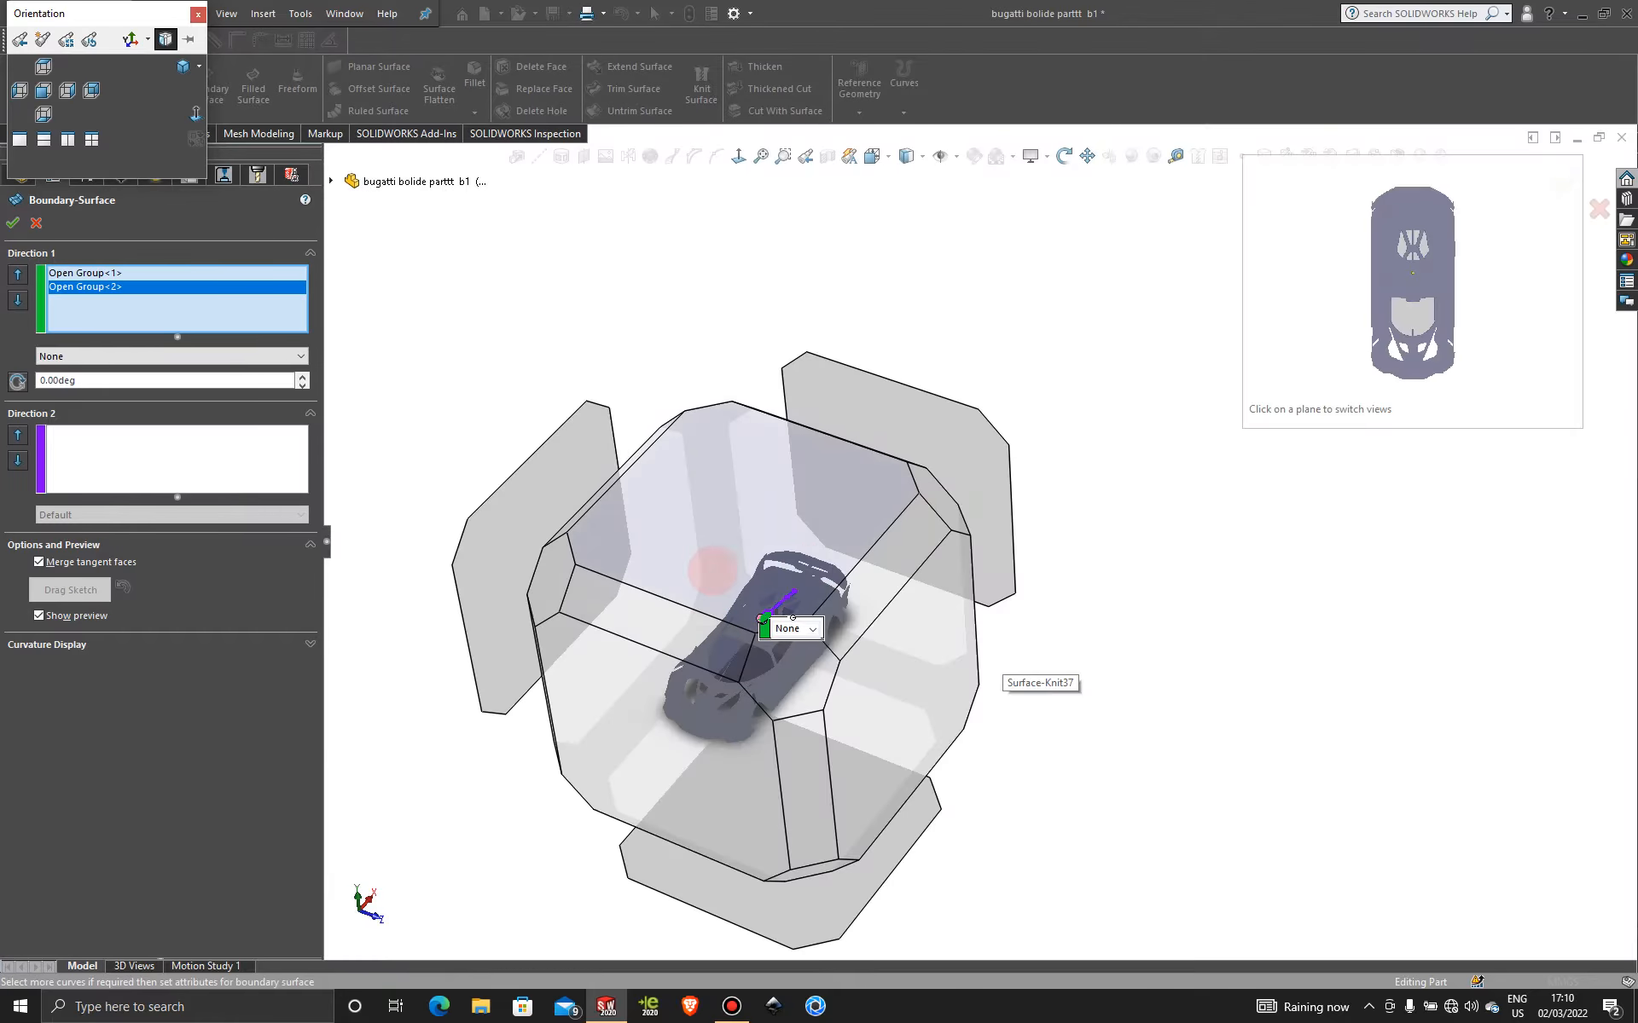
left_click(712, 569)
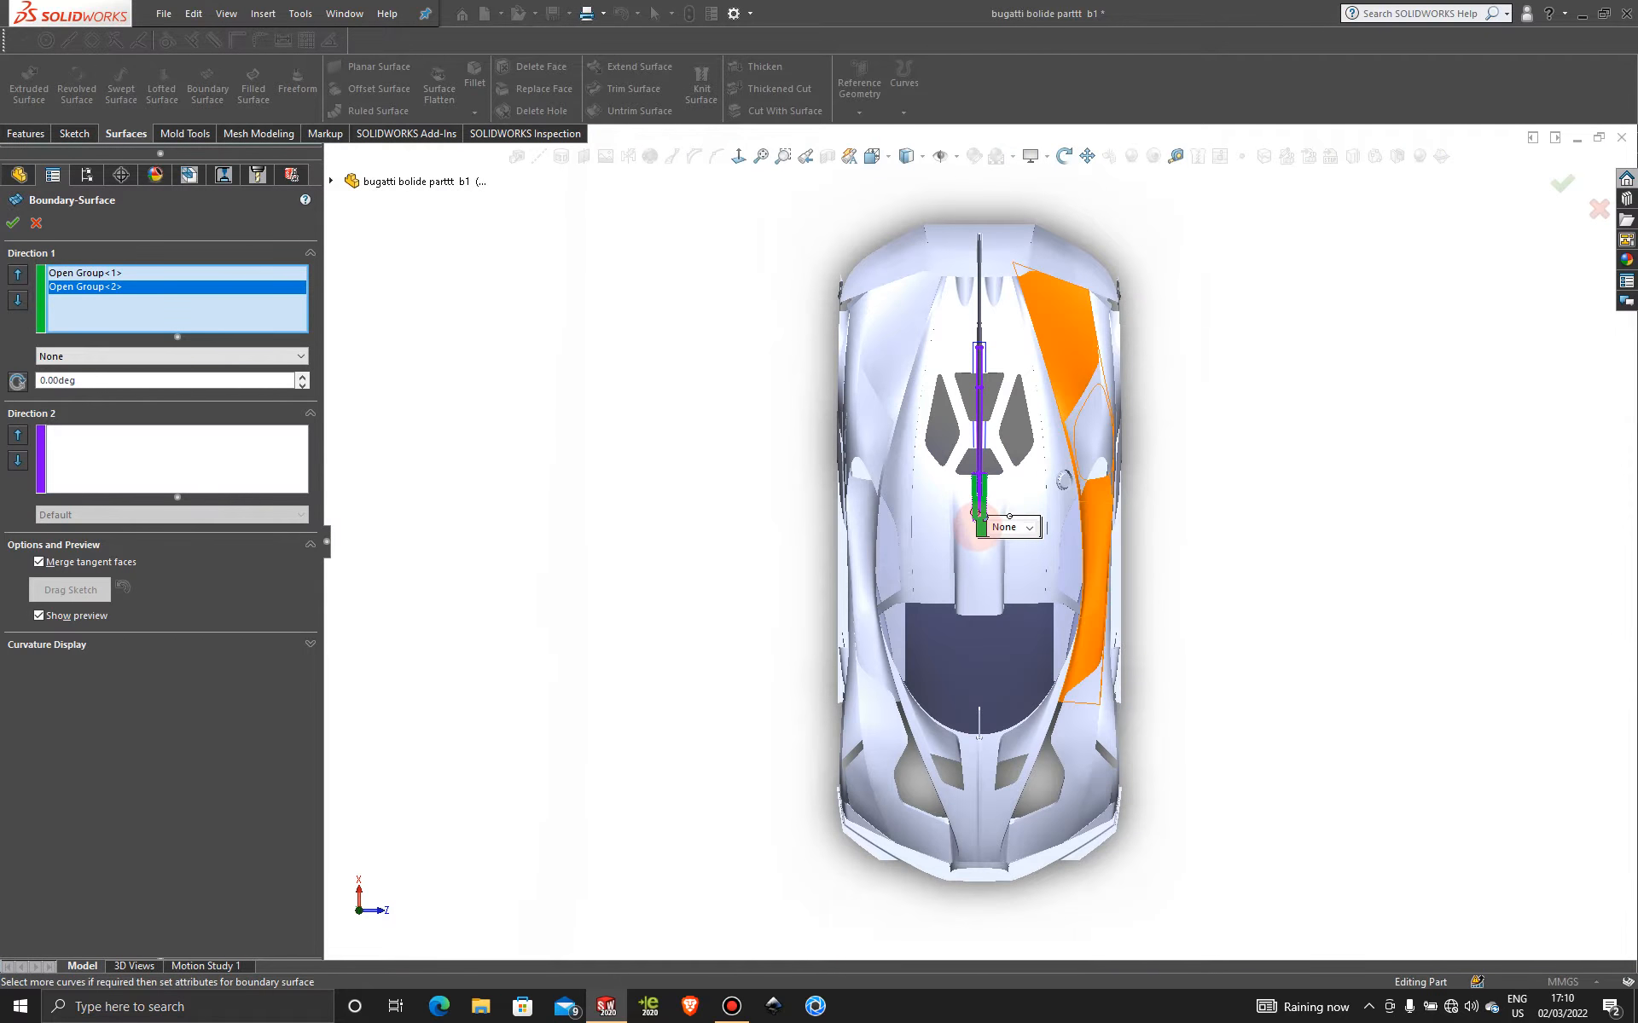
scroll(949, 507, "down", 15)
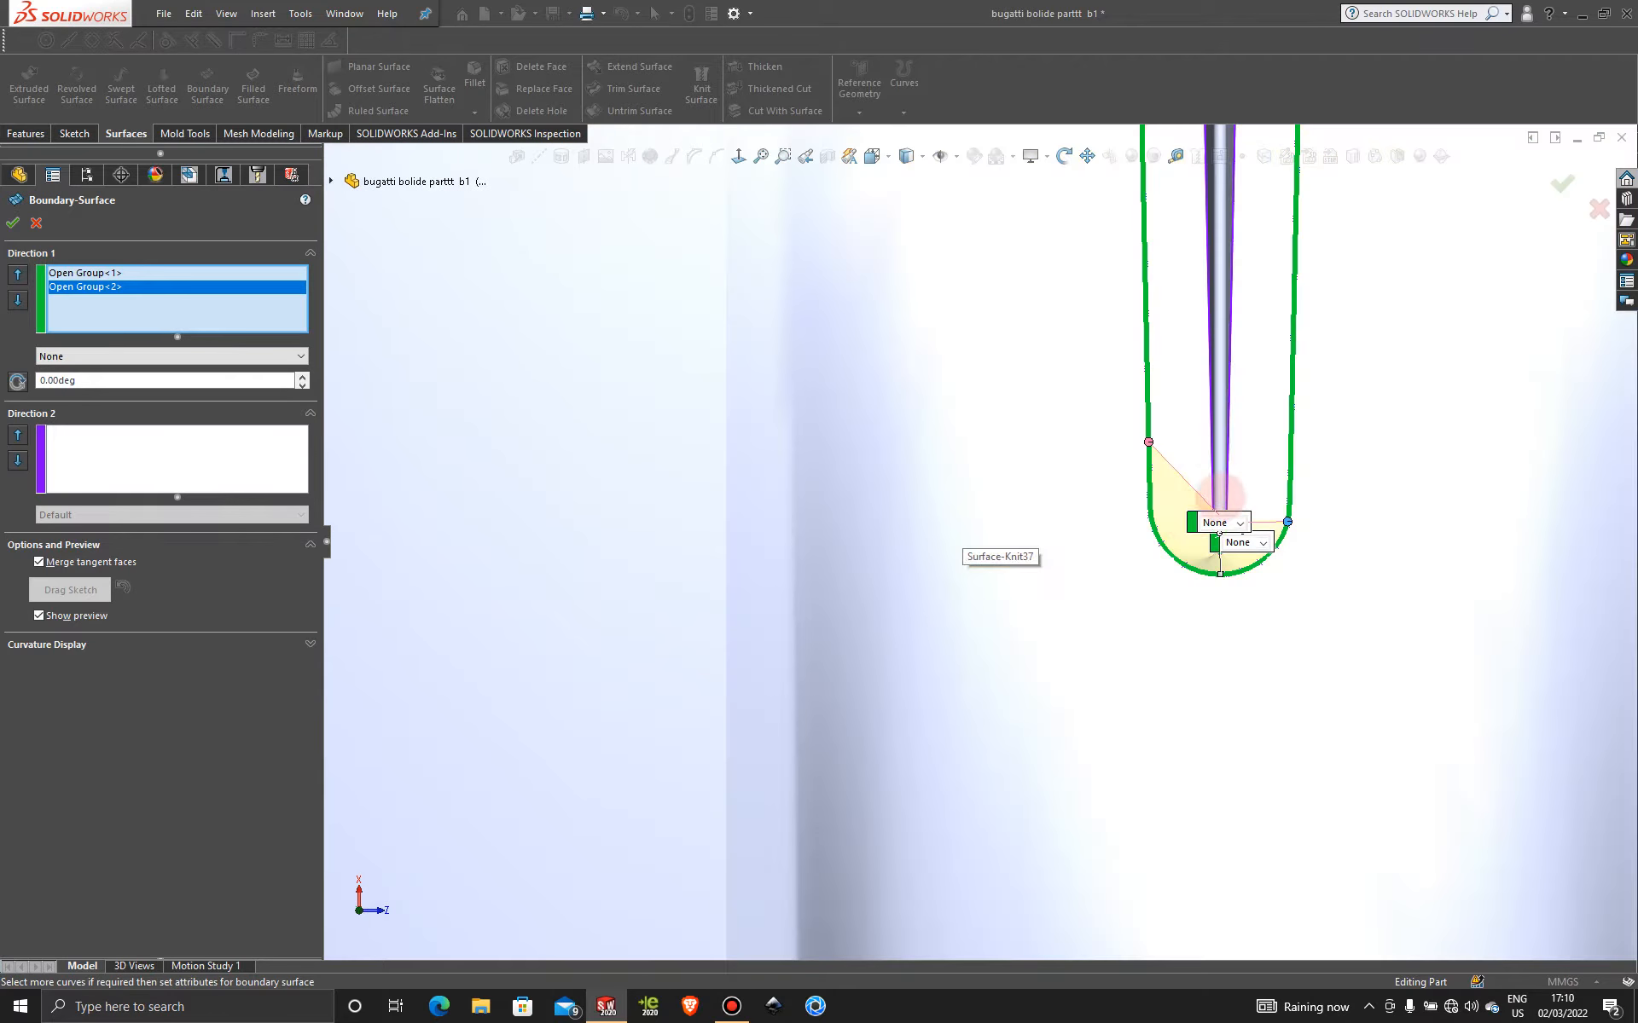
left_click_drag(1220, 495, 1558, 637)
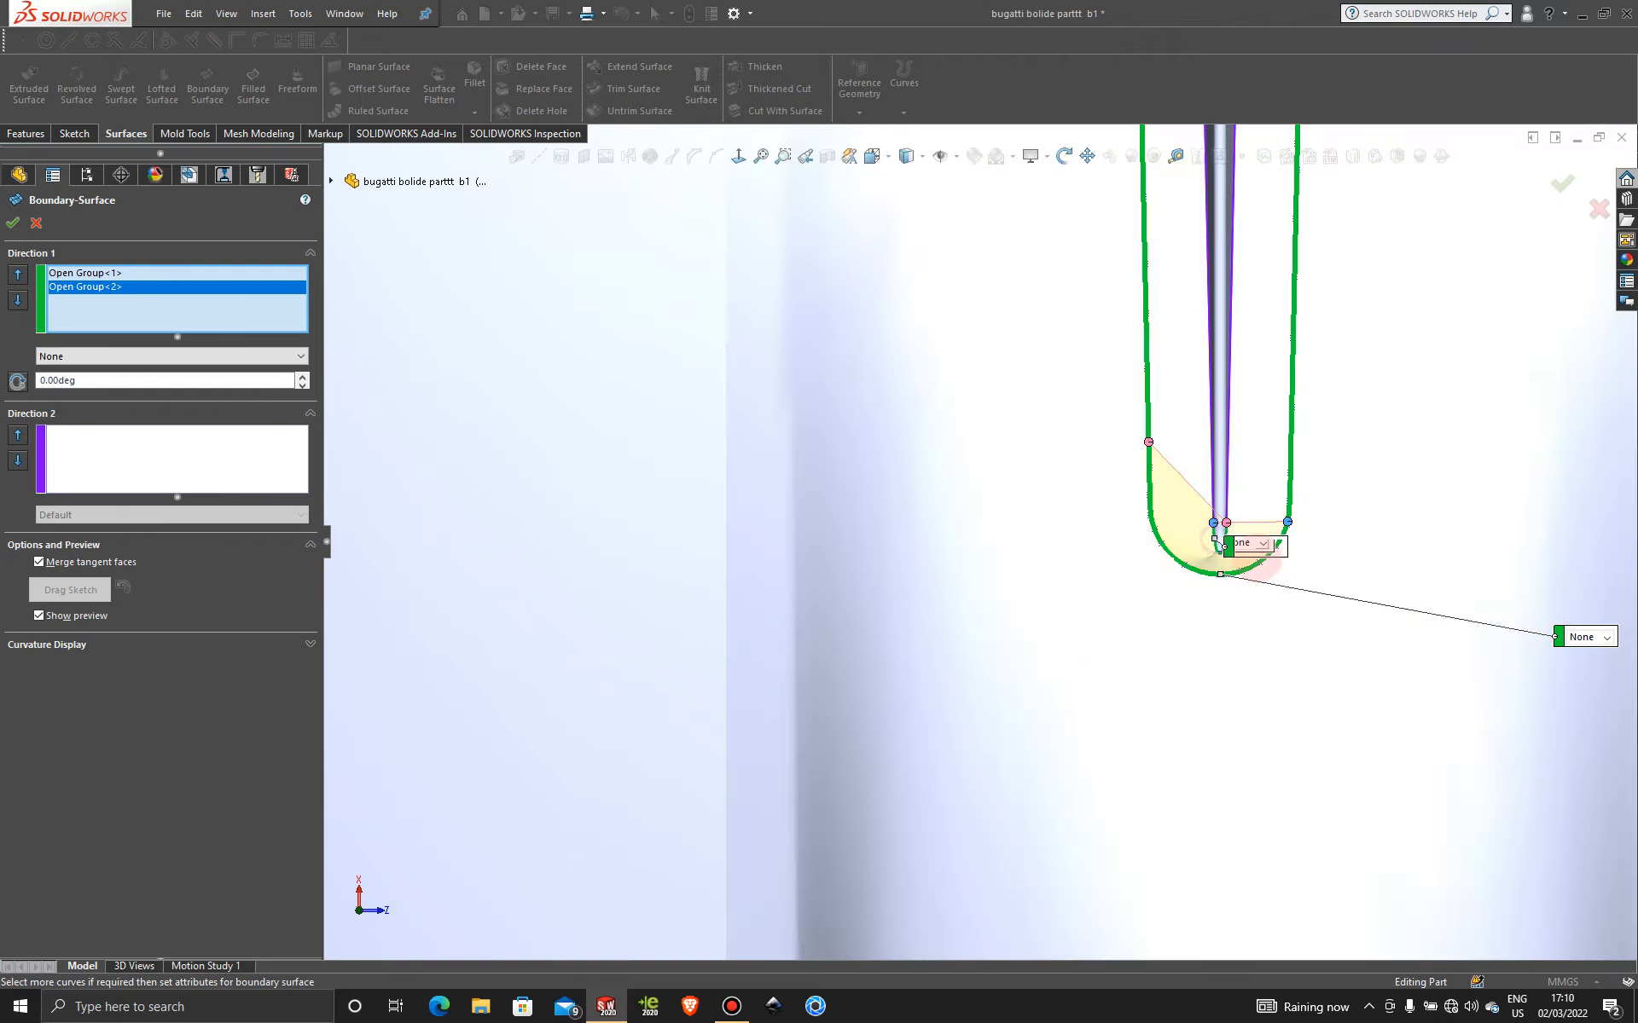
left_click_drag(1241, 543, 964, 639)
- Slide the outer outline's left connector closer to the rounded end and flip the connectors to untwist the surface
scroll(1162, 602, "down", 6)
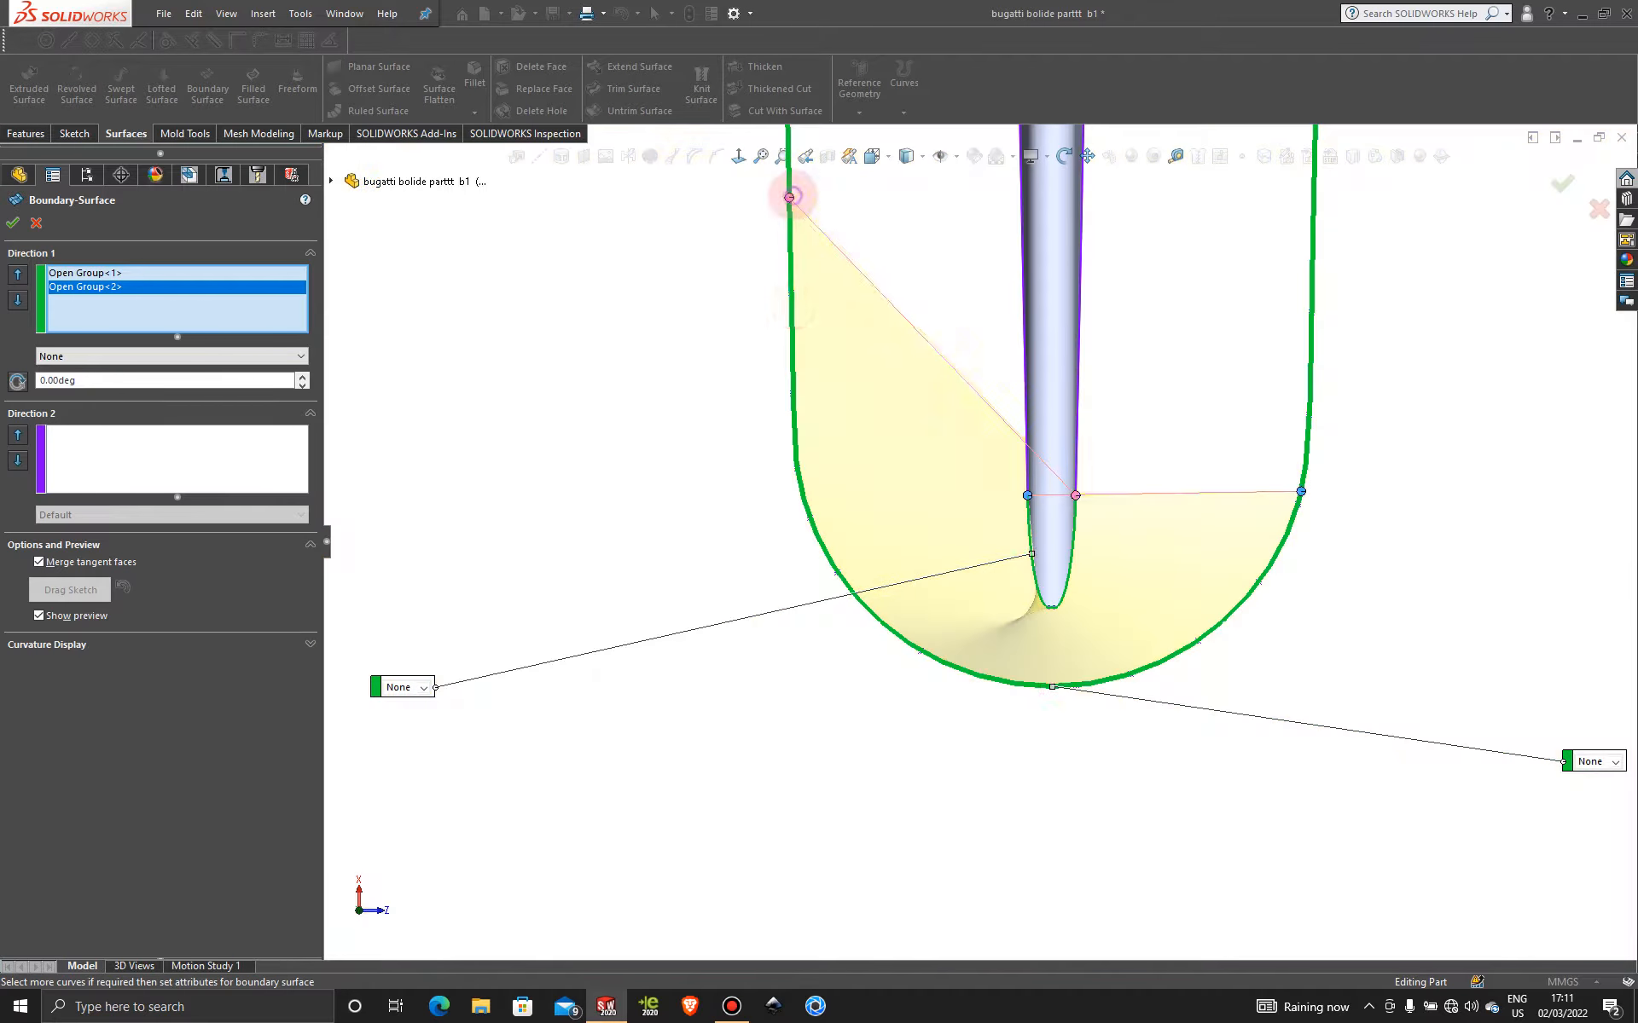
left_click_drag(790, 197, 832, 360)
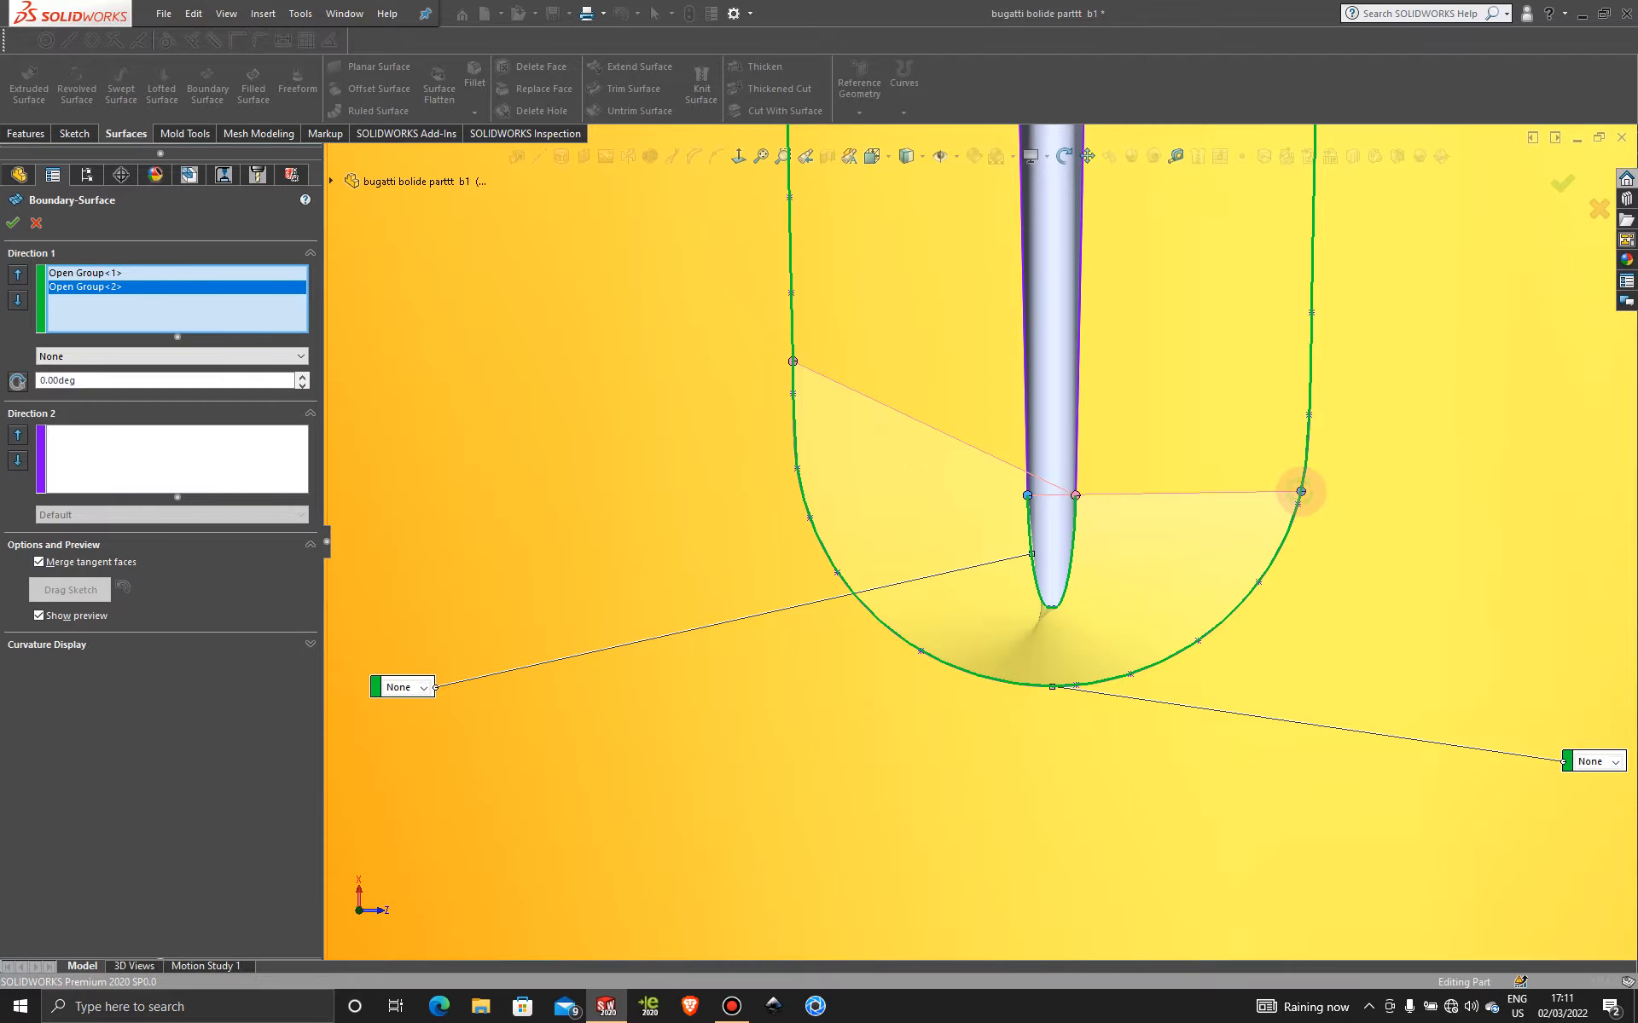
right_click(1300, 492)
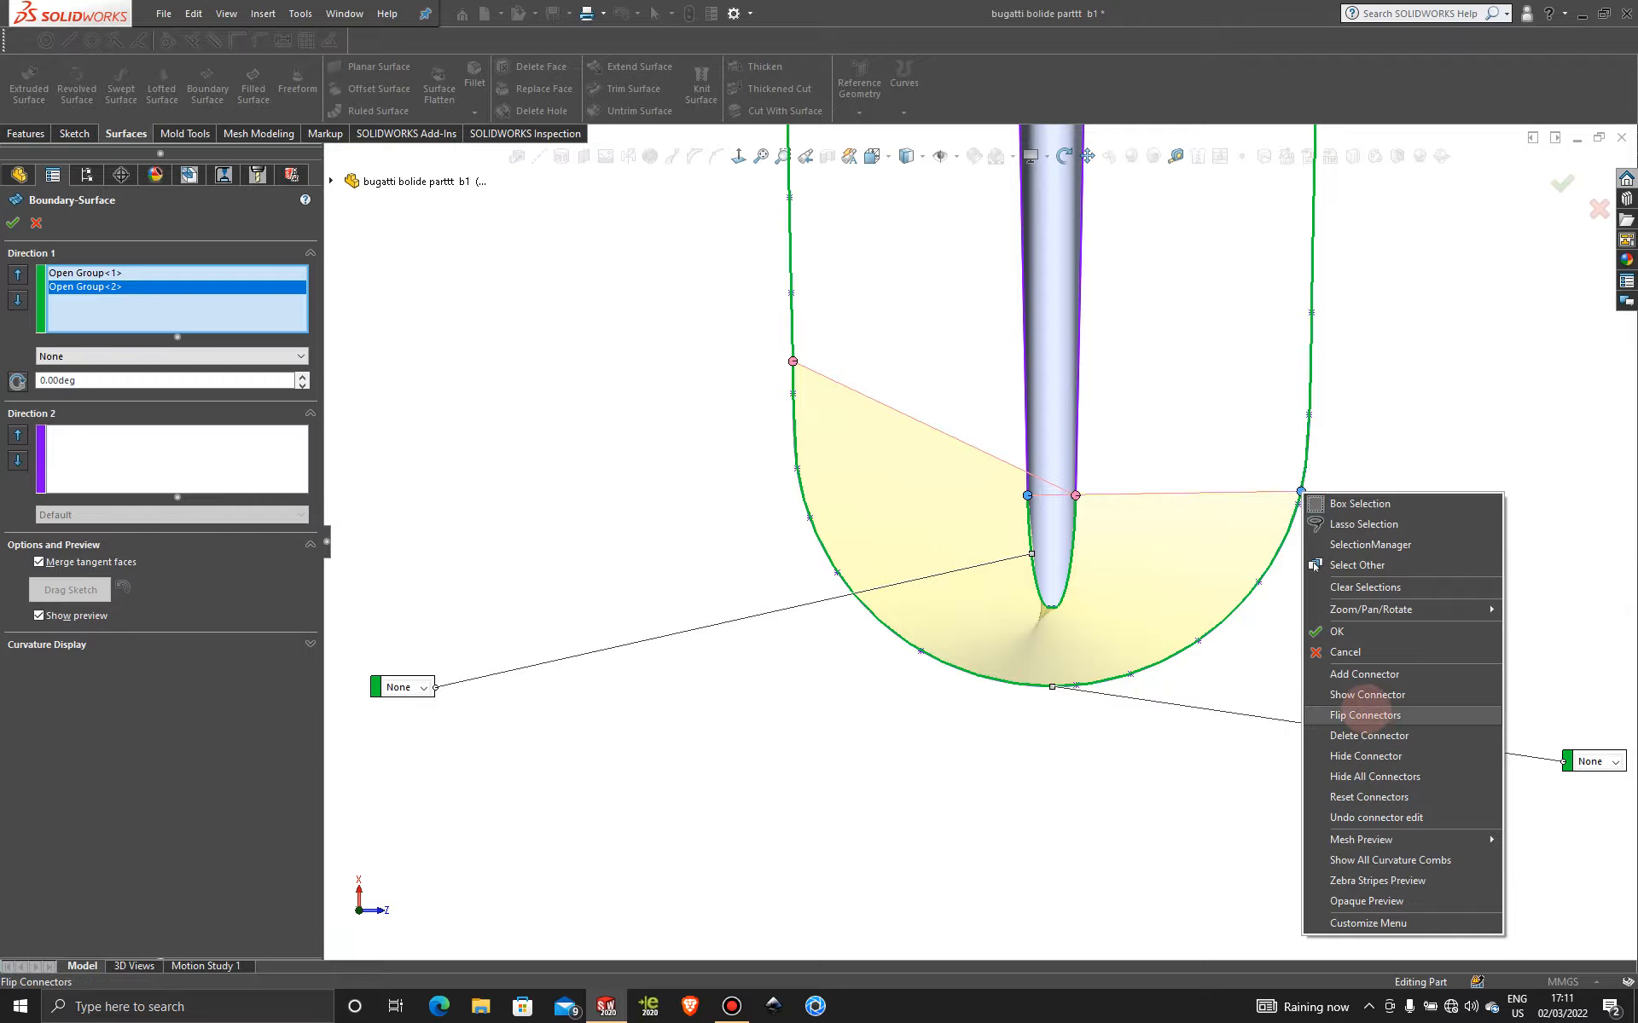
left_click(1364, 714)
- Align the outer outline's left connector horizontally with the left end of the fin tip curve
scroll(1059, 517, "down", 2)
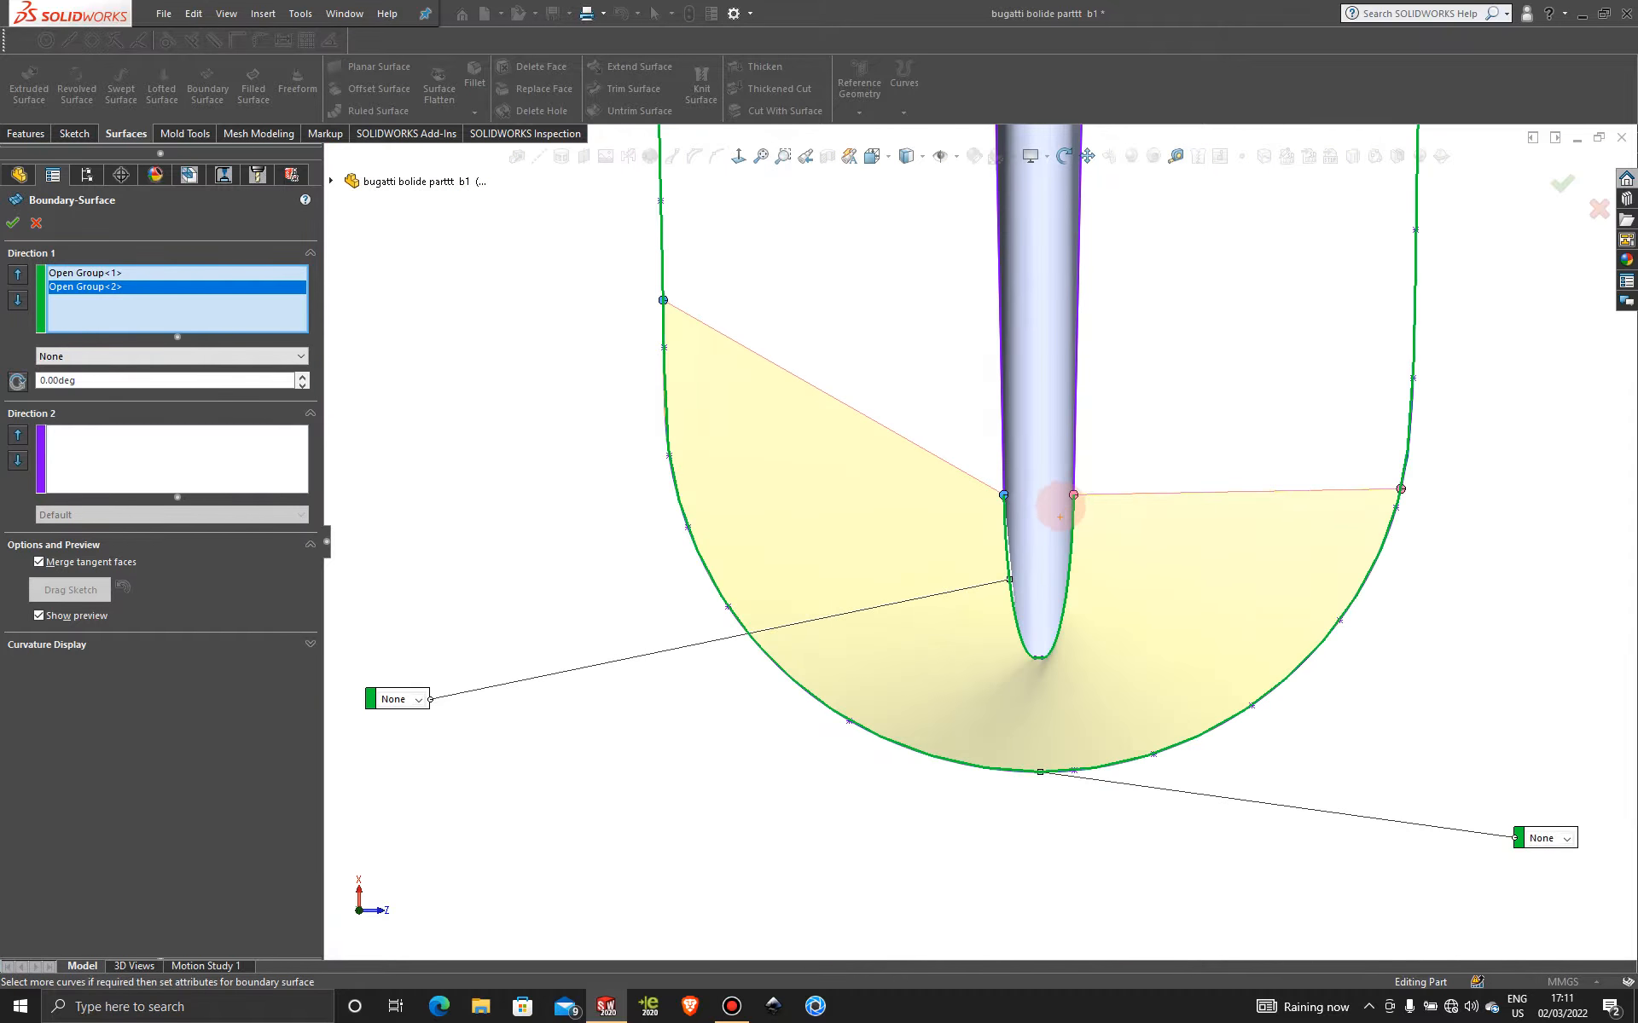
scroll(1059, 517, "down", 1)
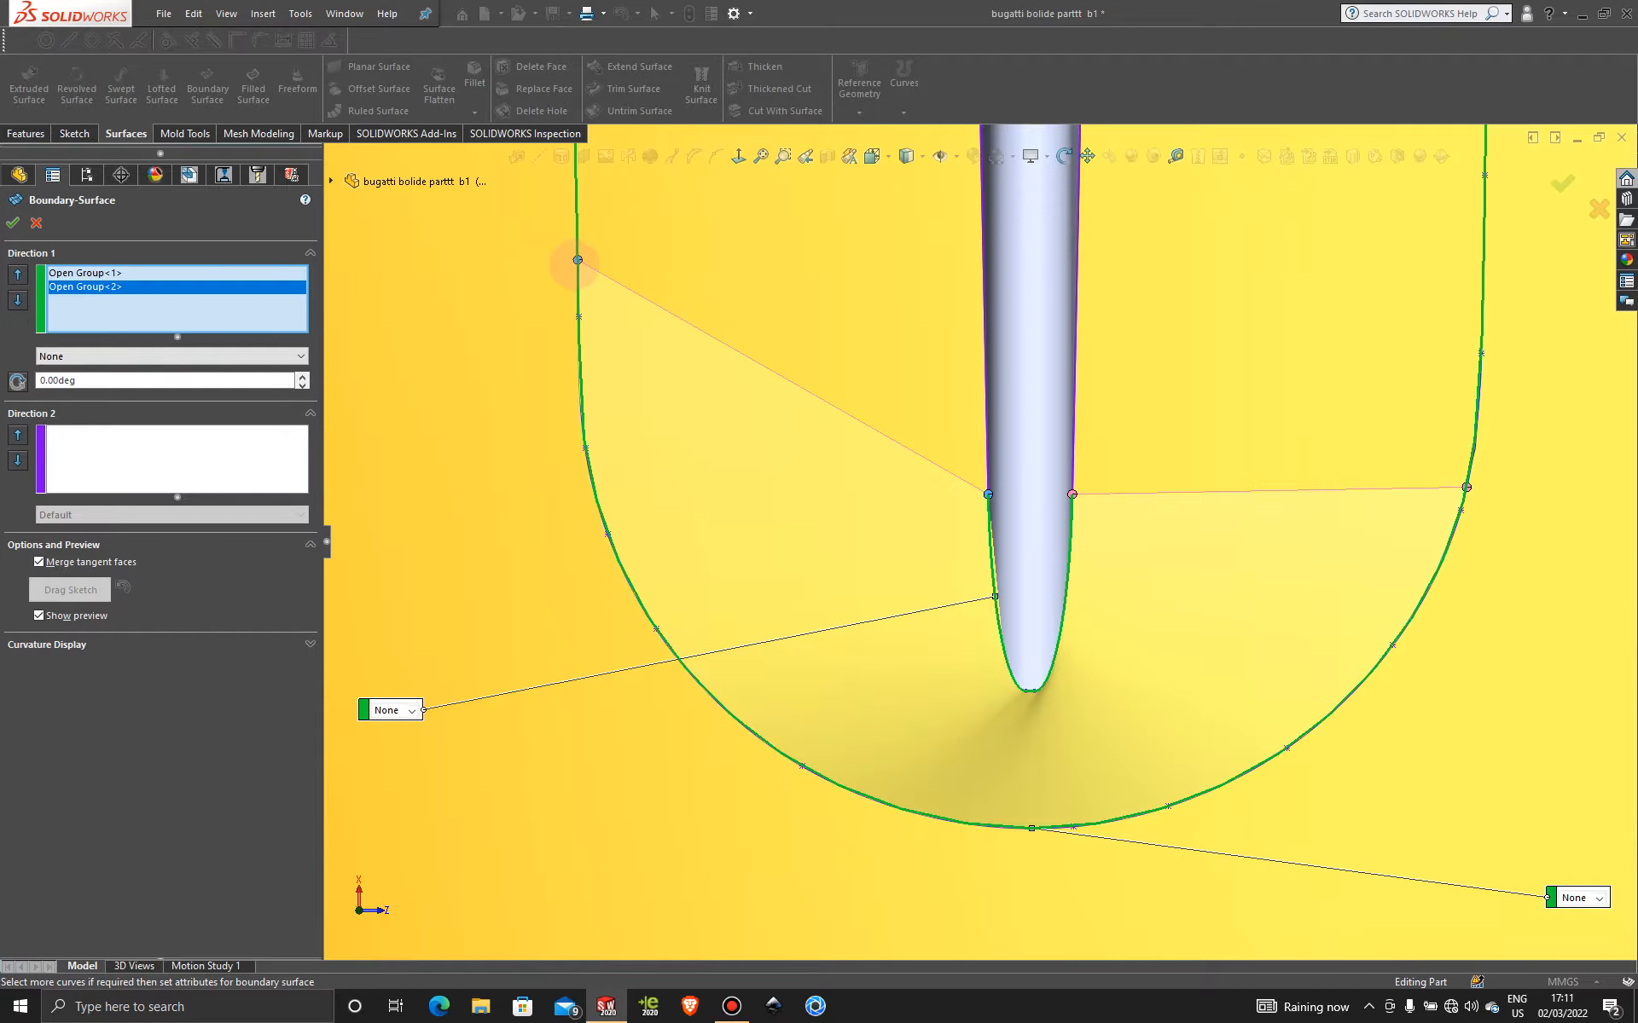
left_click_drag(578, 260, 601, 510)
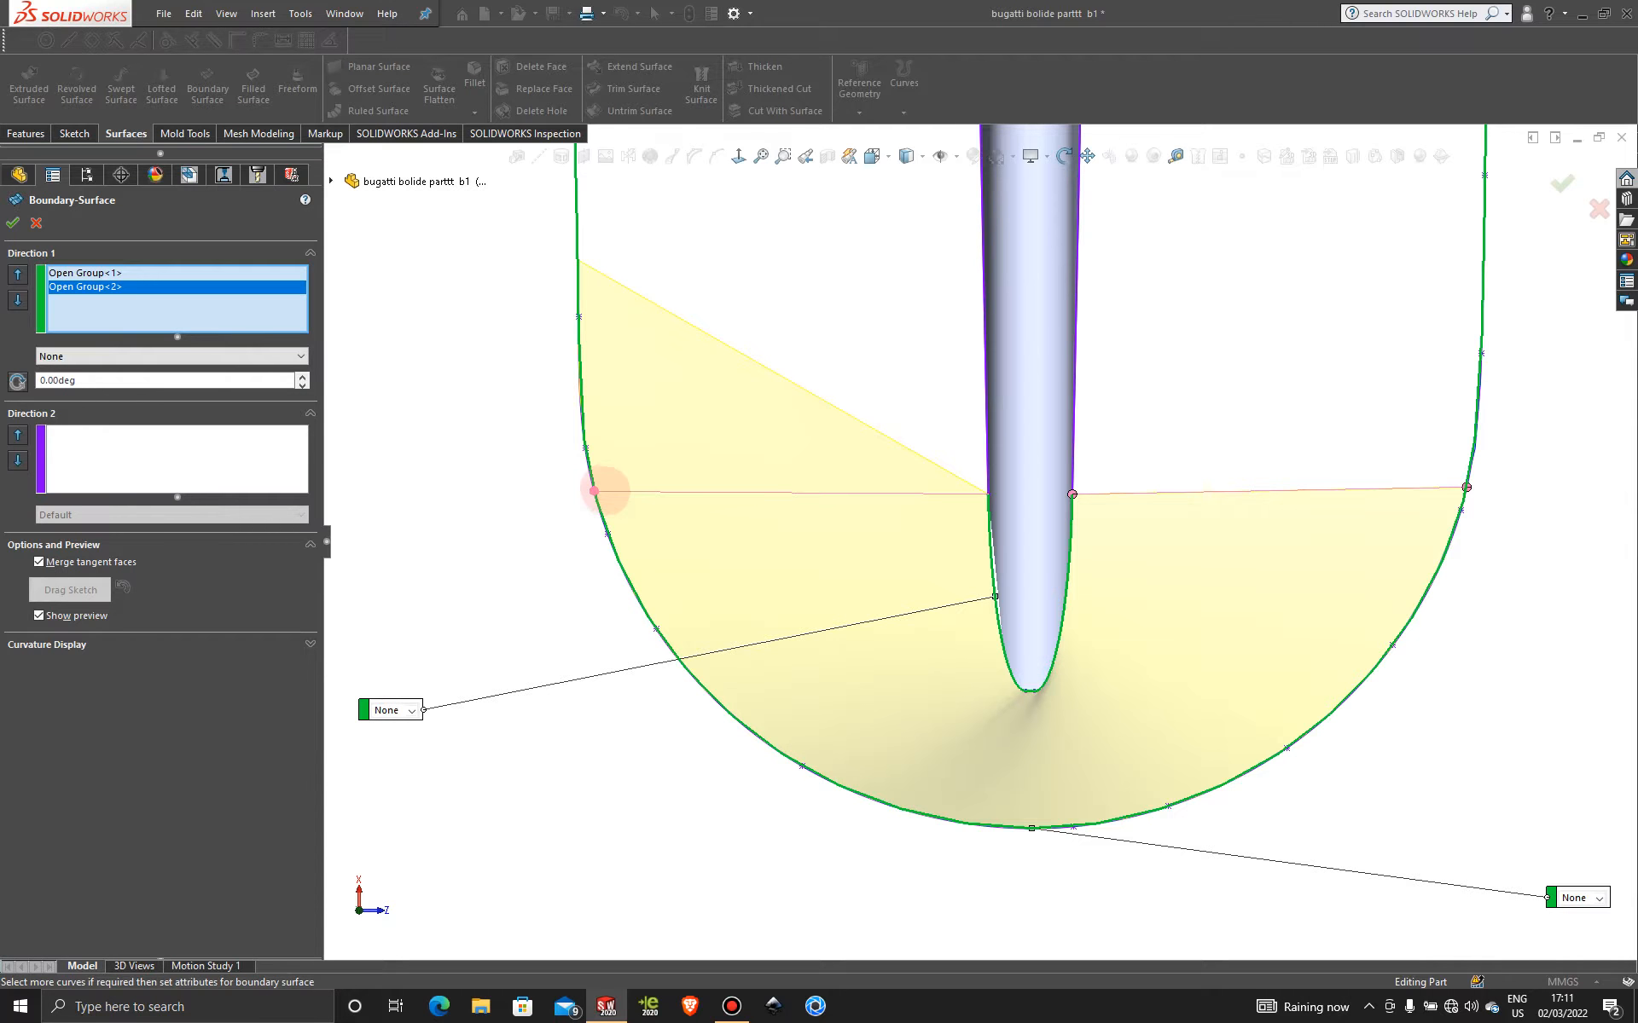
left_click_drag(605, 493, 605, 493)
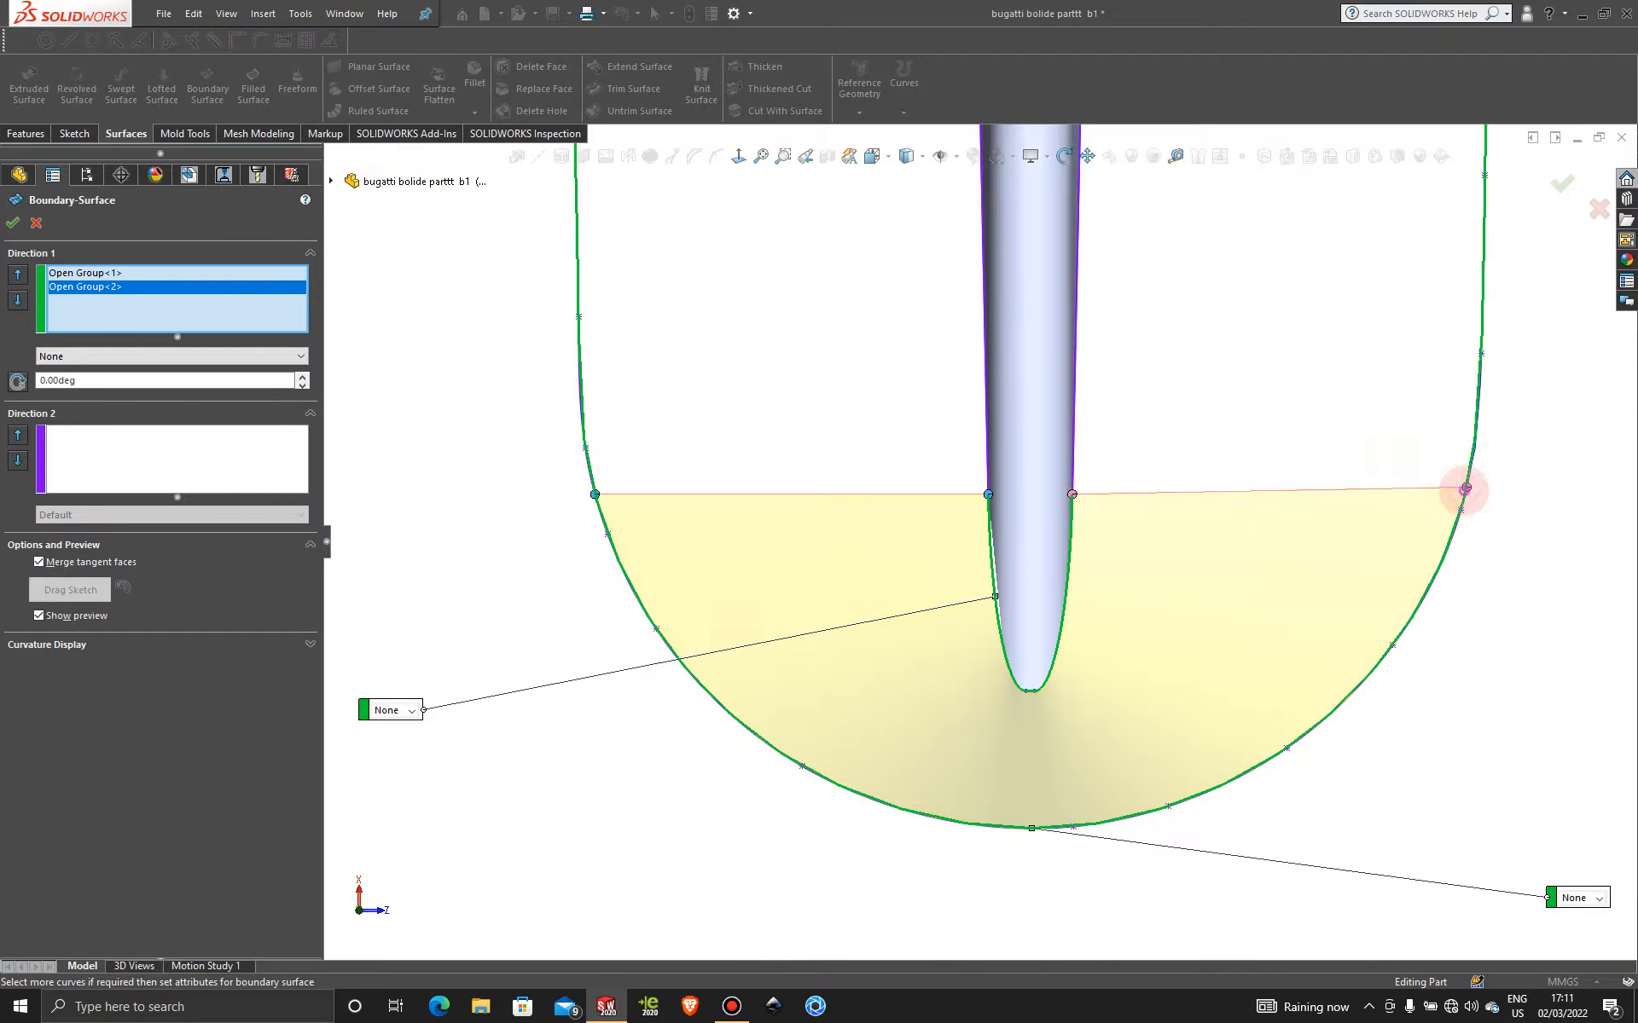
- Fine-tune the outer outline's right connector so it lies level with the right end of the fin tip curve
left_click_drag(1465, 488, 1464, 498)
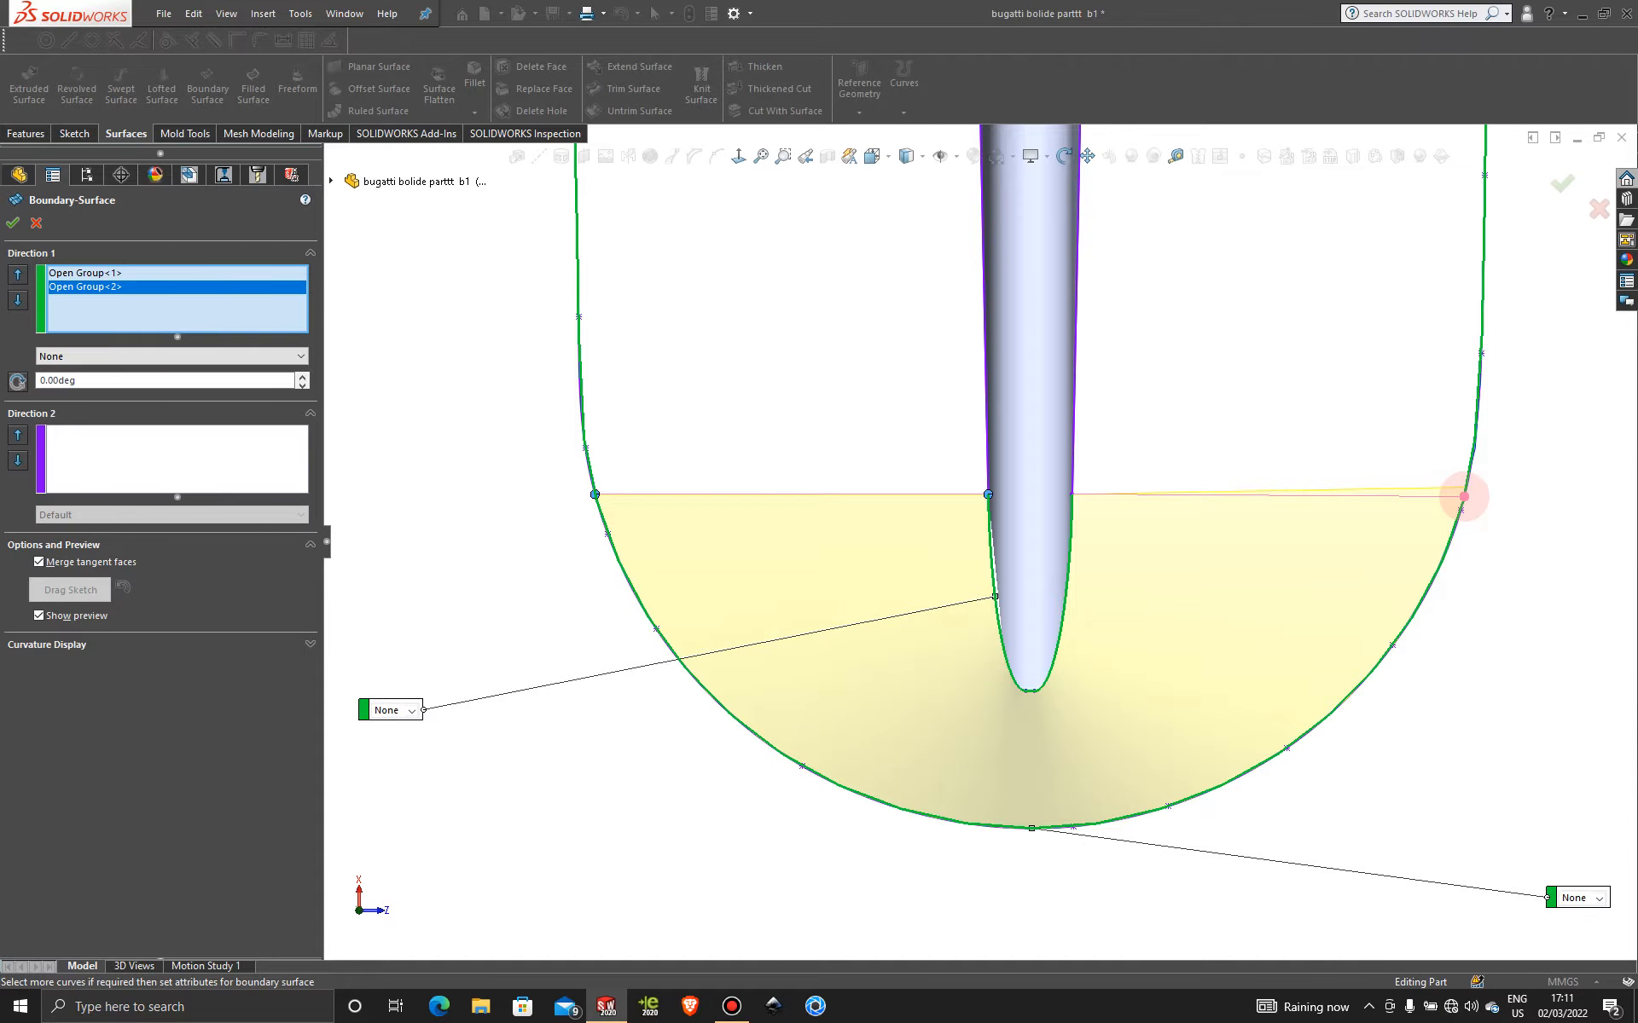
left_click_drag(1463, 496, 1463, 497)
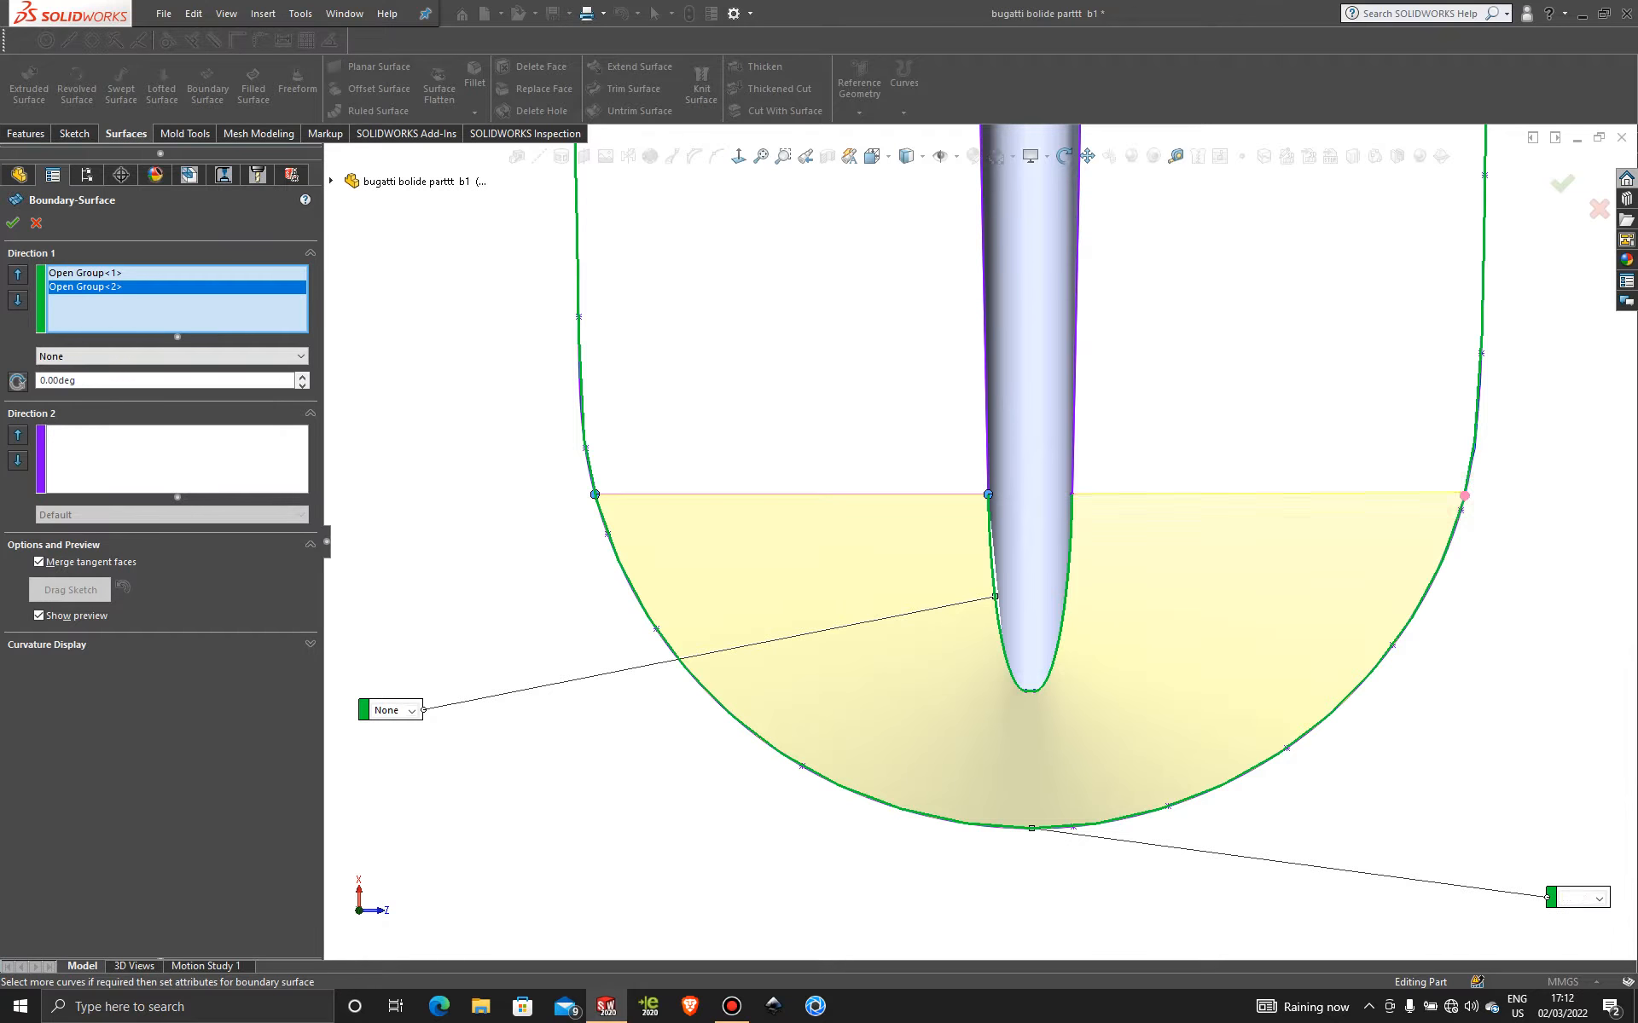
scroll(1460, 495, "down", 5)
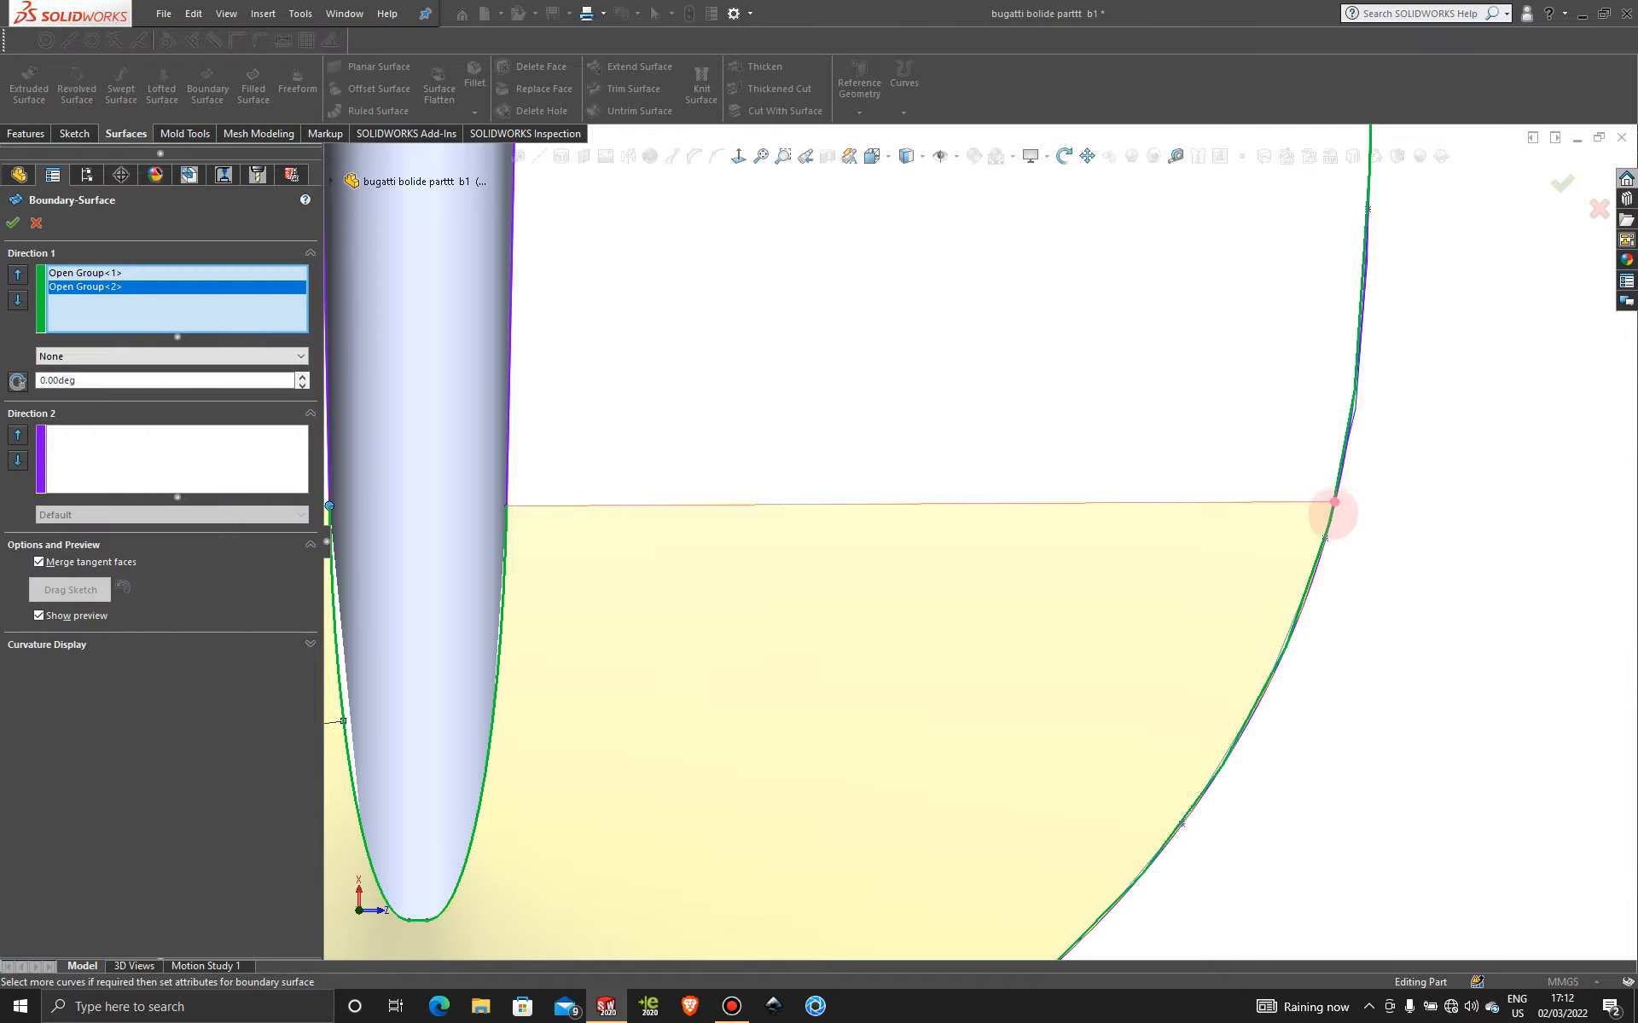
mouse_move(1335, 503)
left_mouse_down()
mouse_move(1330, 522)
mouse_move(1334, 504)
left_mouse_up()
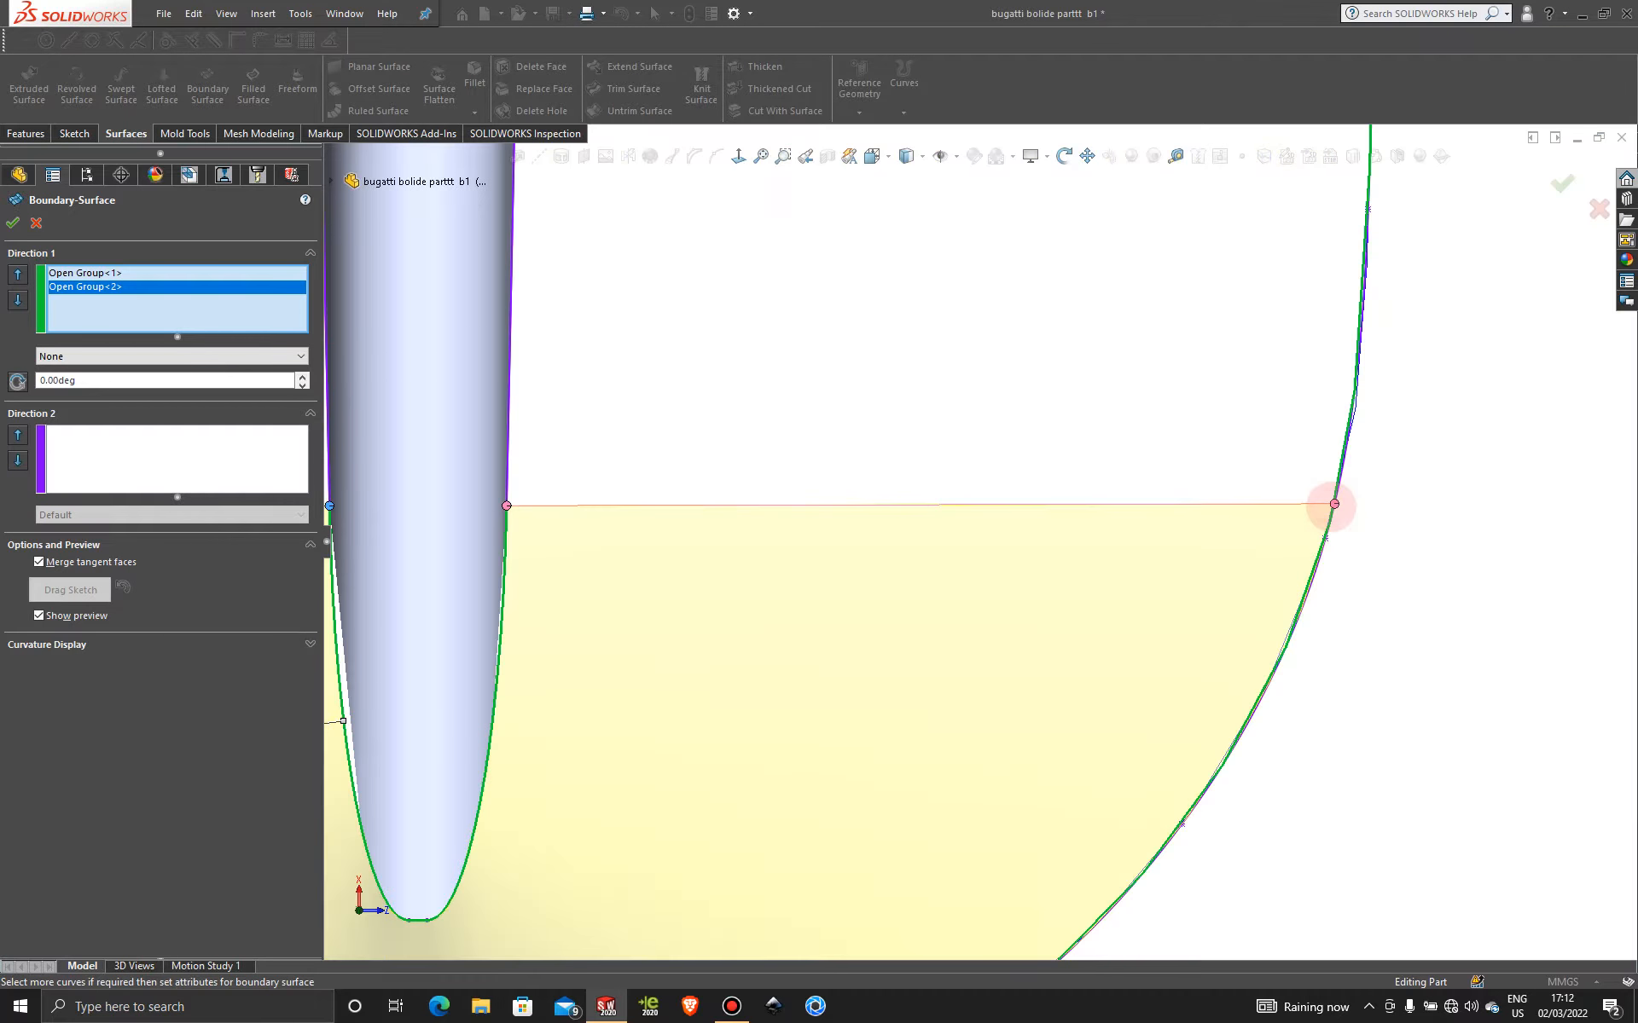
left_click_drag(1334, 505, 1334, 504)
scroll(1361, 606, "up", 5)
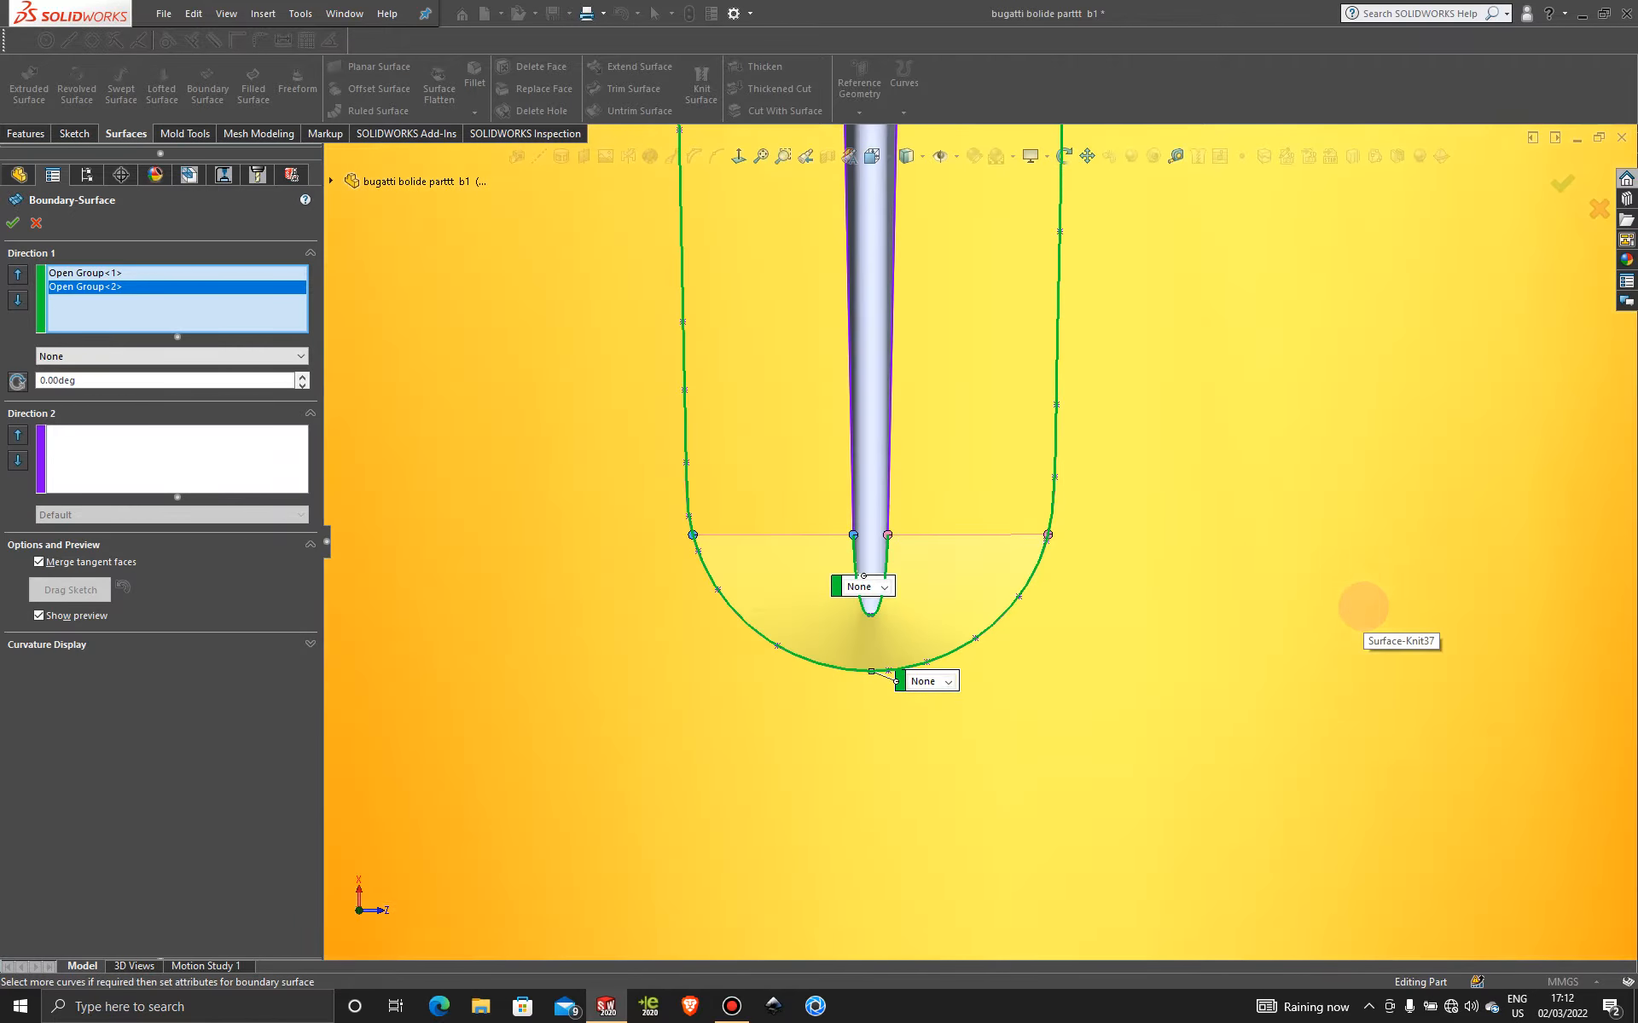
- Check the outer outline's right connector up close and accept the boundary surface around the fin tip
scroll(692, 535, "down", 3)
scroll(1294, 548, "down", 3)
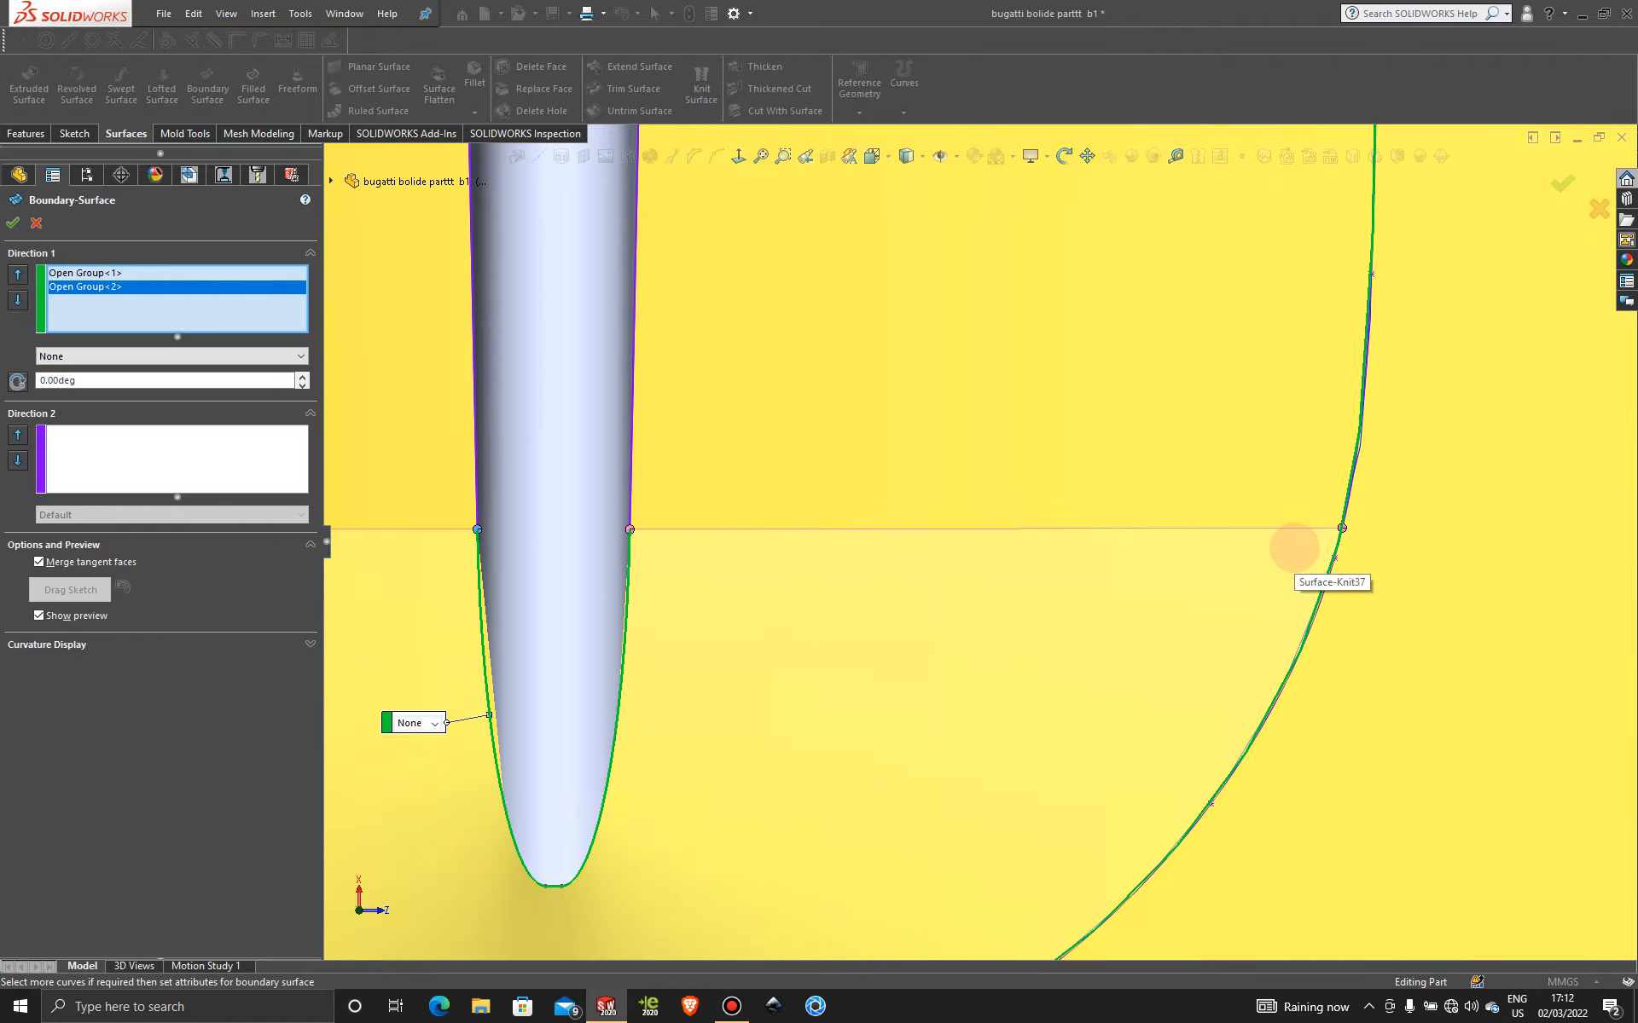
scroll(1294, 548, "down", 3)
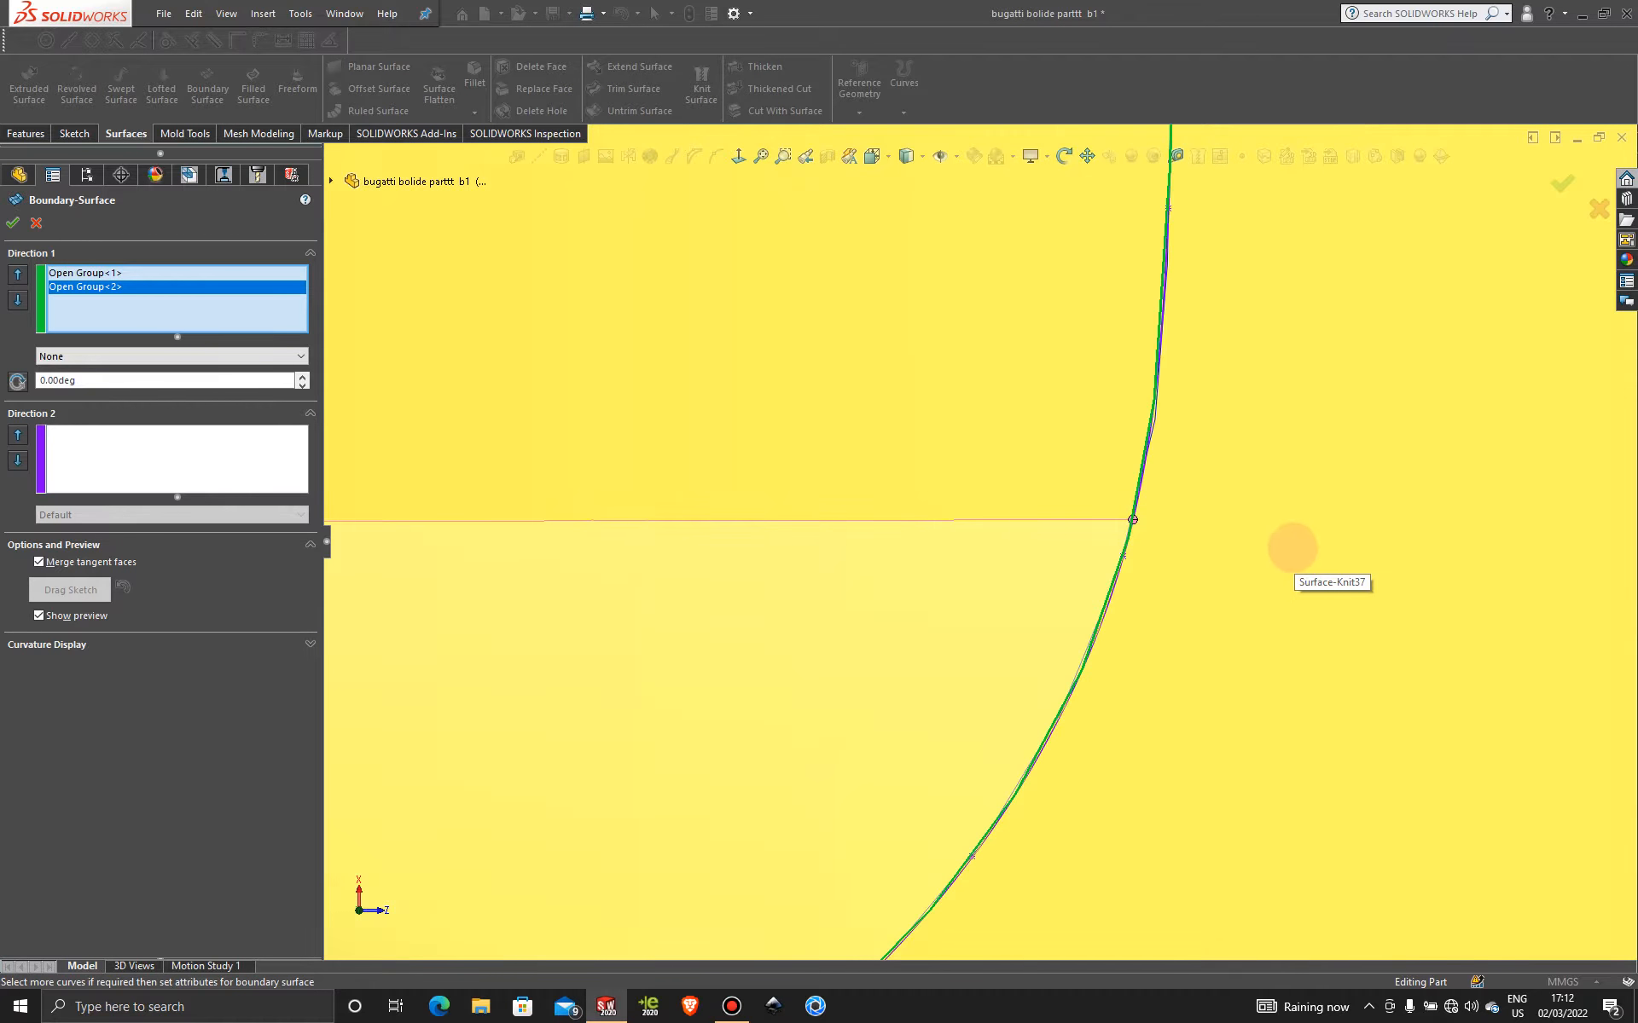
scroll(1293, 548, "up", 5)
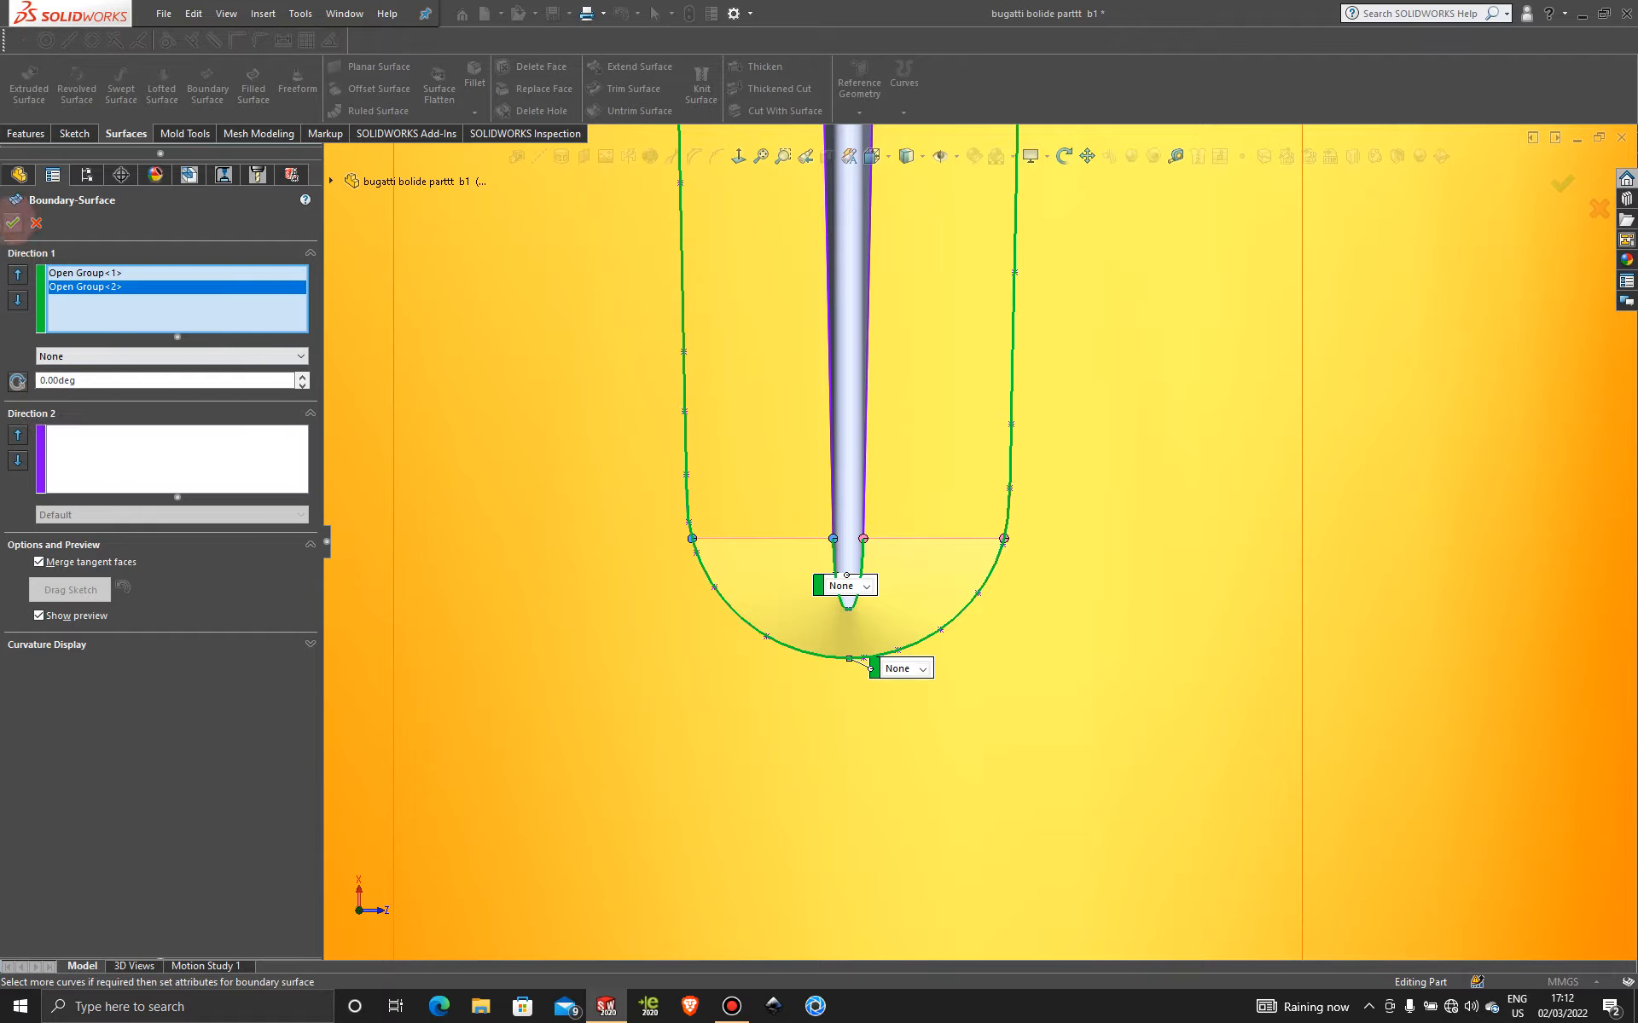
left_click(12, 223)
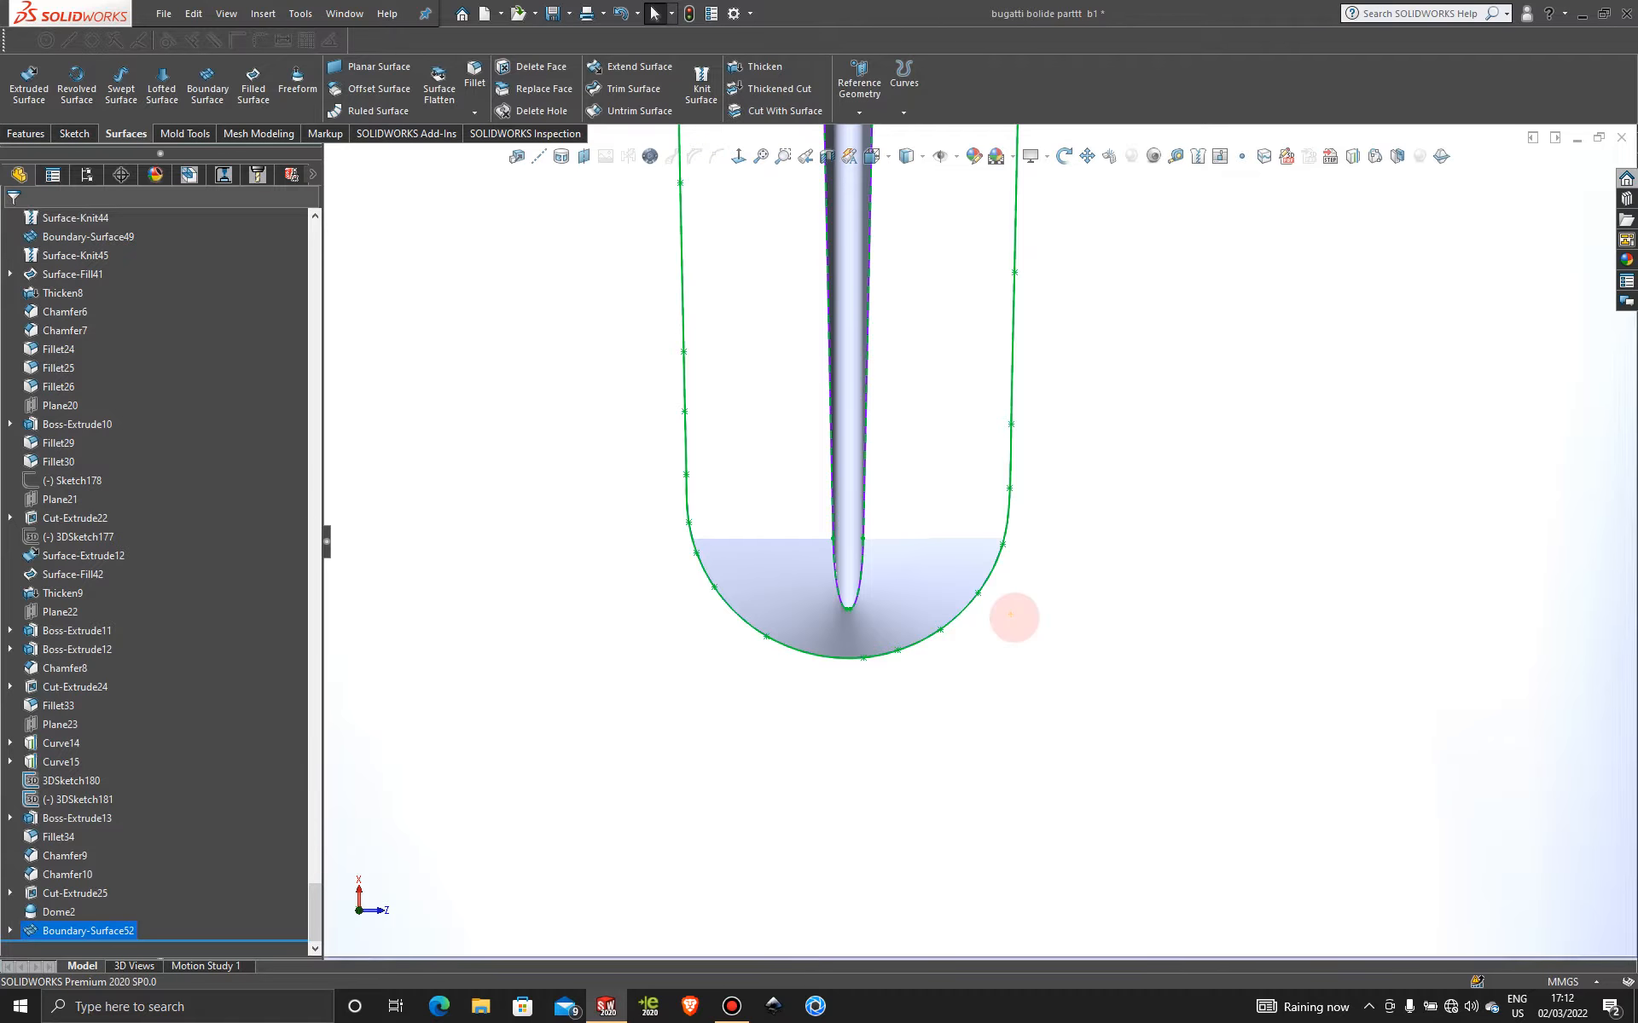
- Inspect the fin tip's boundary surface from an angled view and open its definition for editing
scroll(1012, 617, "up", 4)
middle_click_drag(847, 609, 1042, 742)
scroll(1036, 733, "down", 5)
middle_click_drag(982, 664, 1104, 583)
scroll(1141, 599, "up", 4)
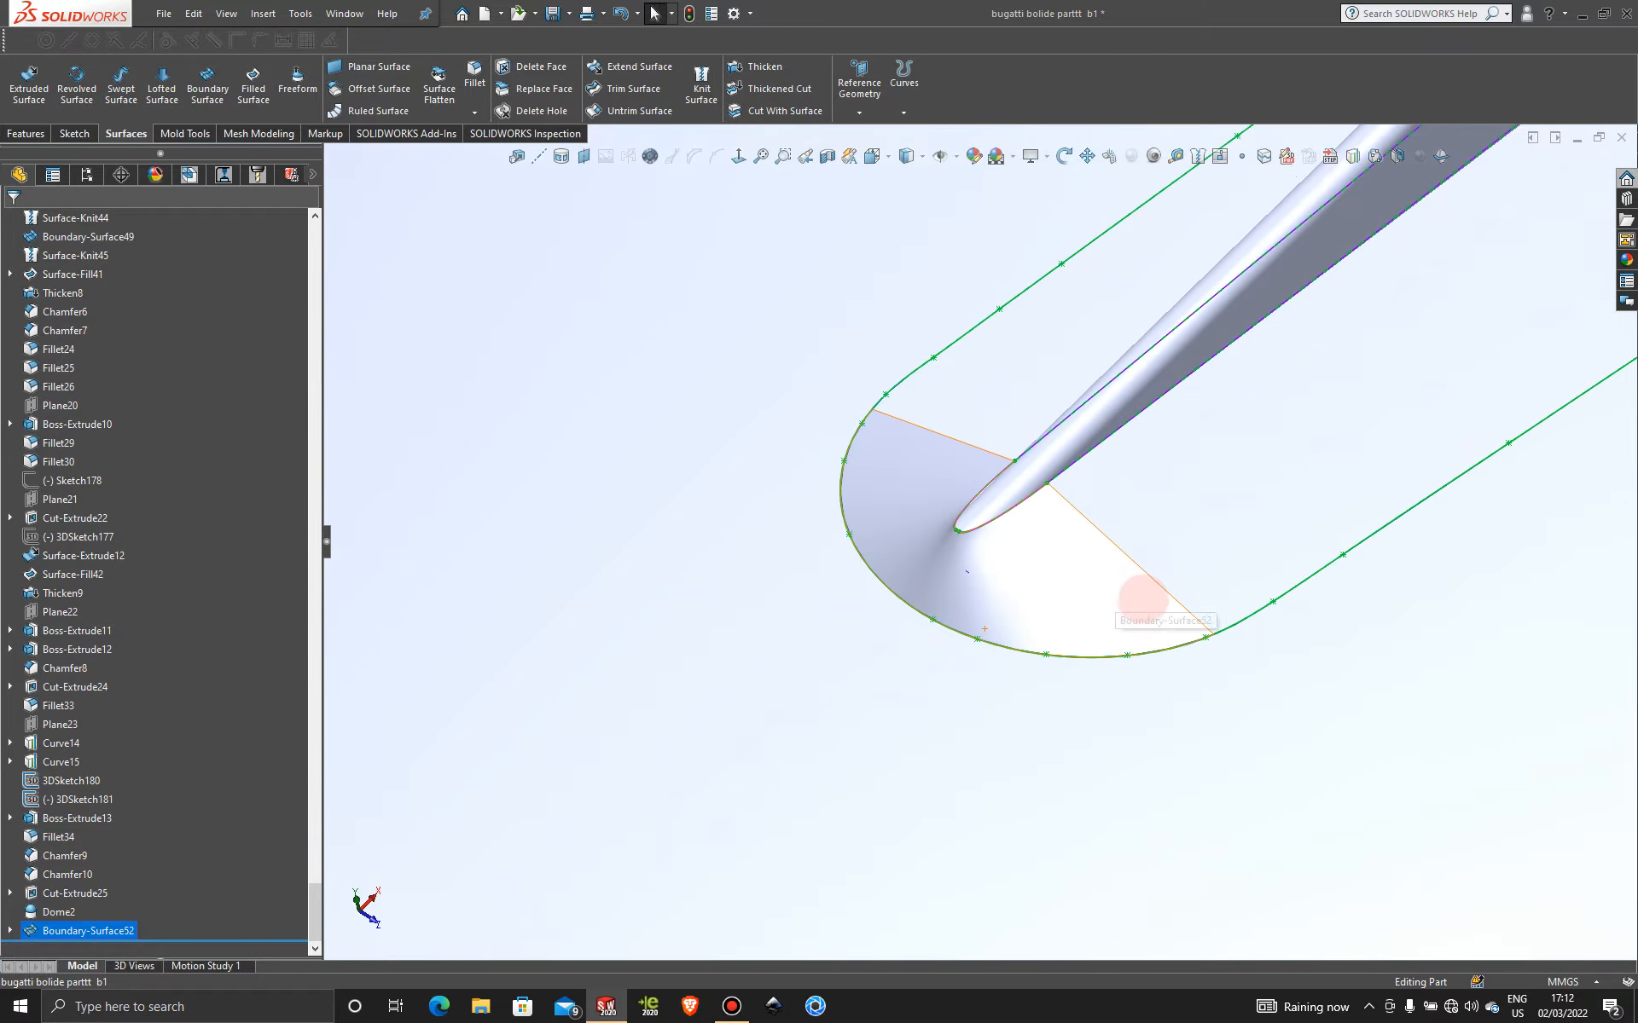
scroll(1141, 597, "down", 4)
right_click(960, 467)
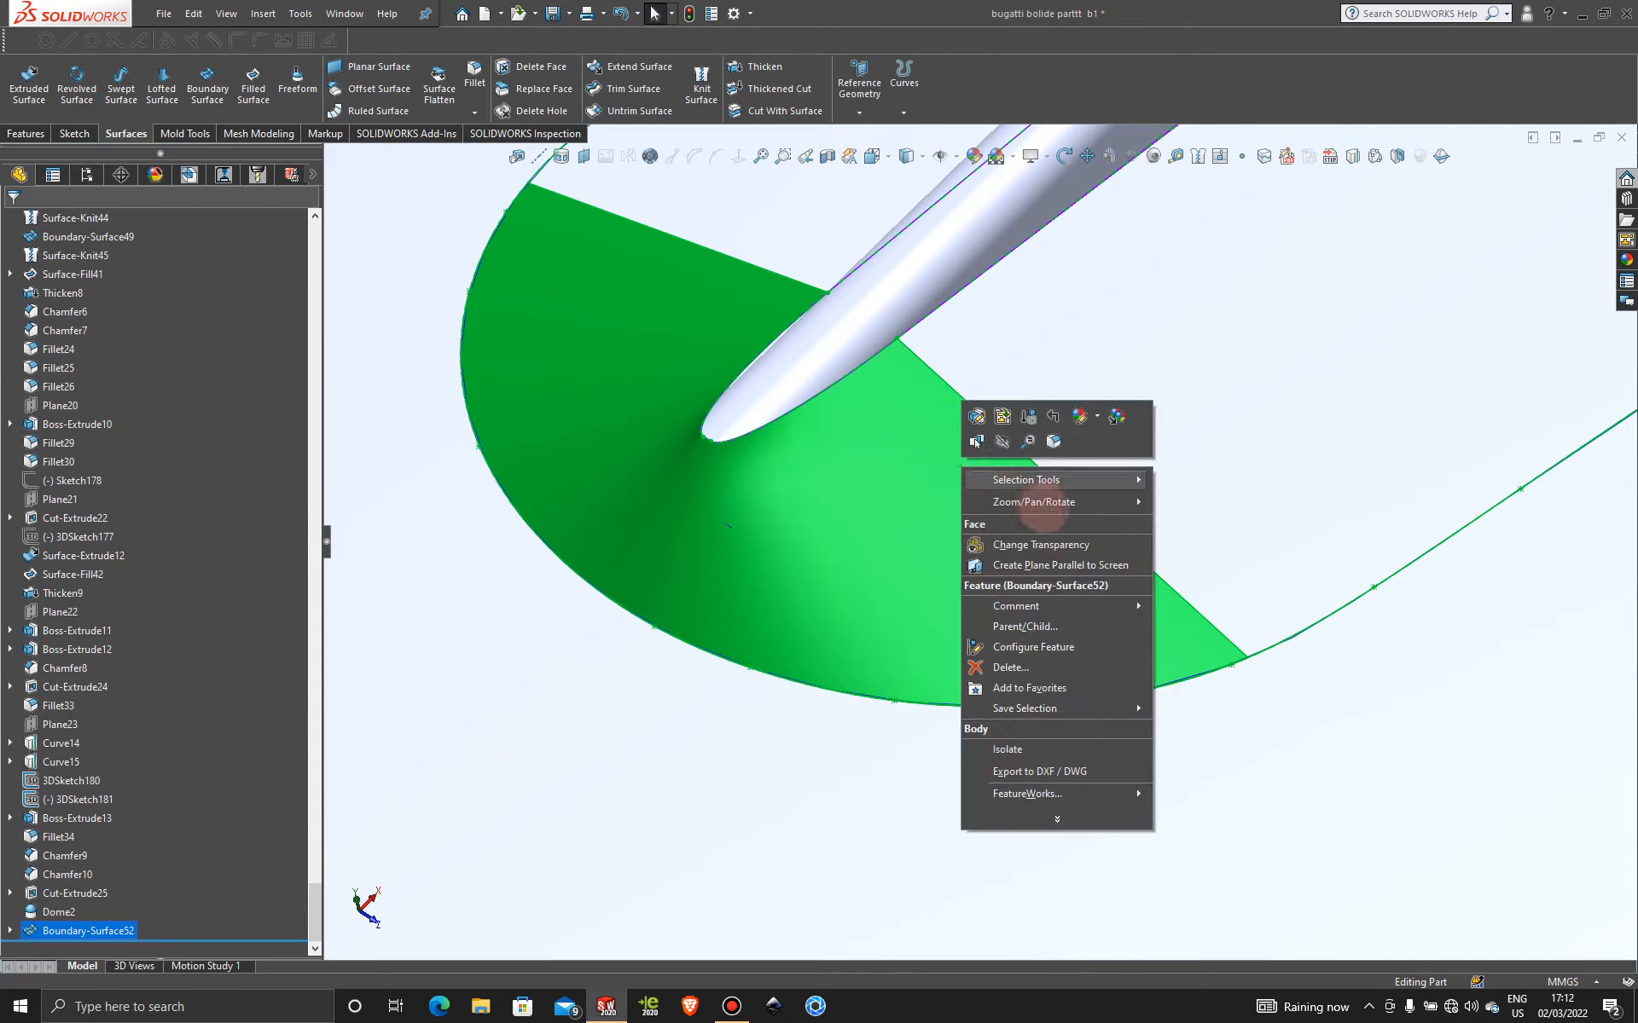
left_click(966, 414)
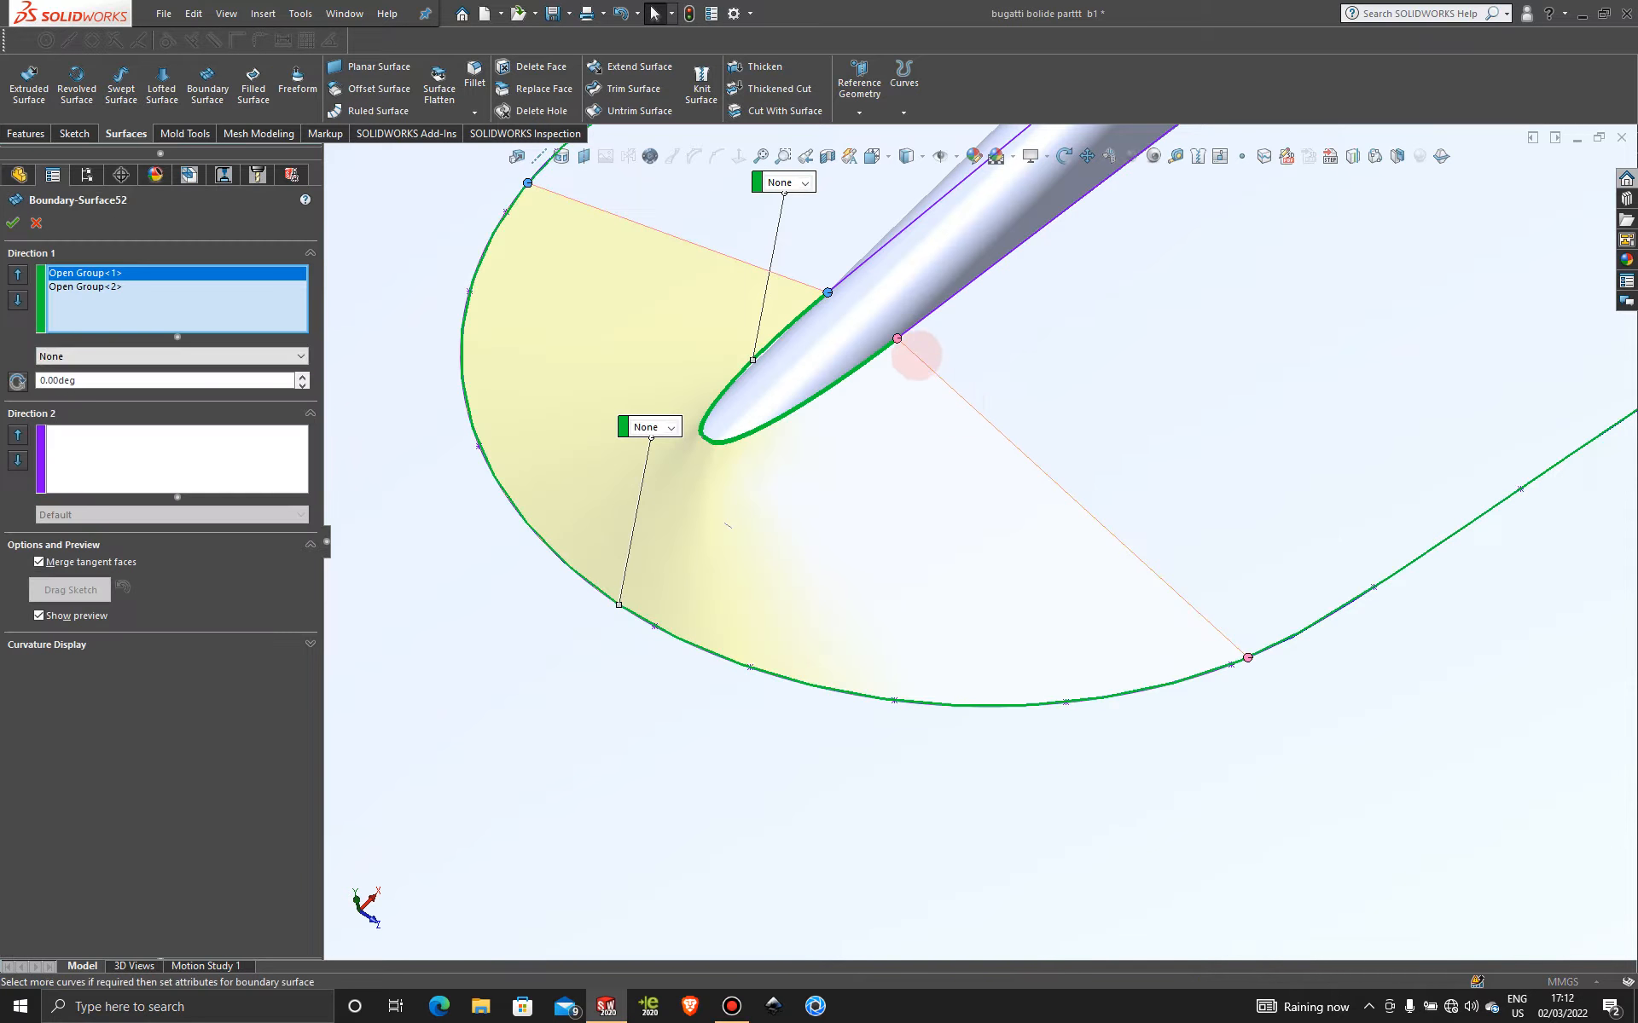
- Try the Direction Vector and Tangency To Face conditions on the boundary surface's fin tip curve
left_click(804, 183)
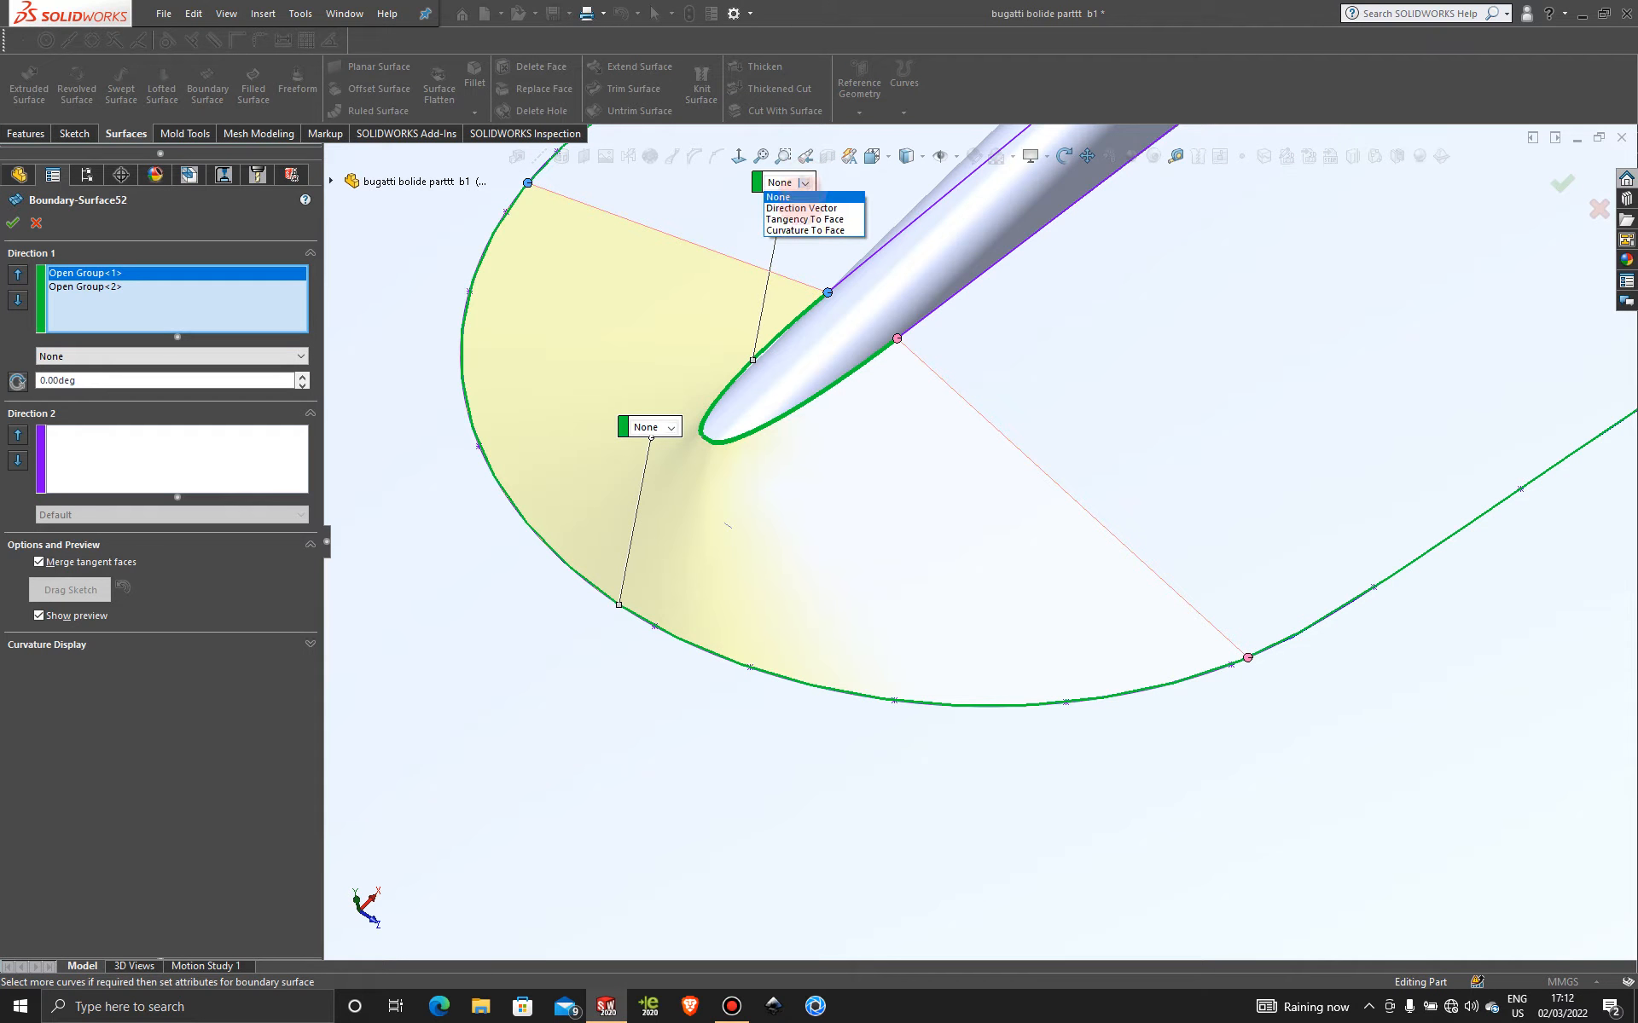
left_click(801, 208)
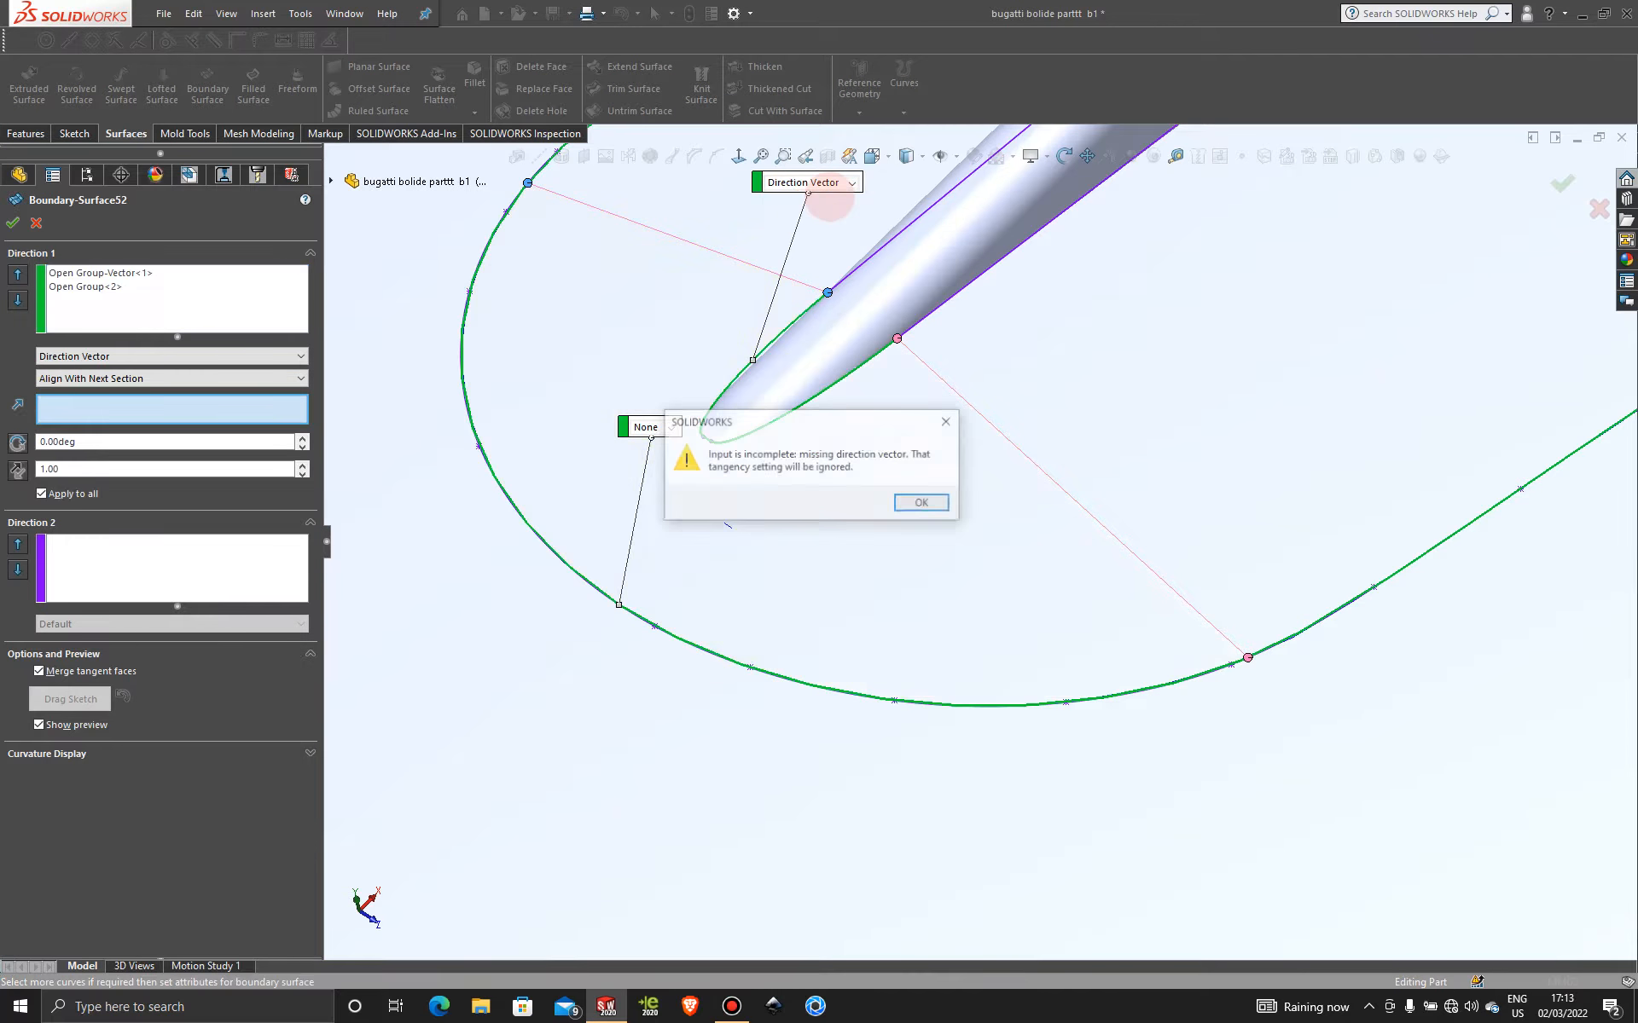
left_click(948, 420)
left_click(853, 182)
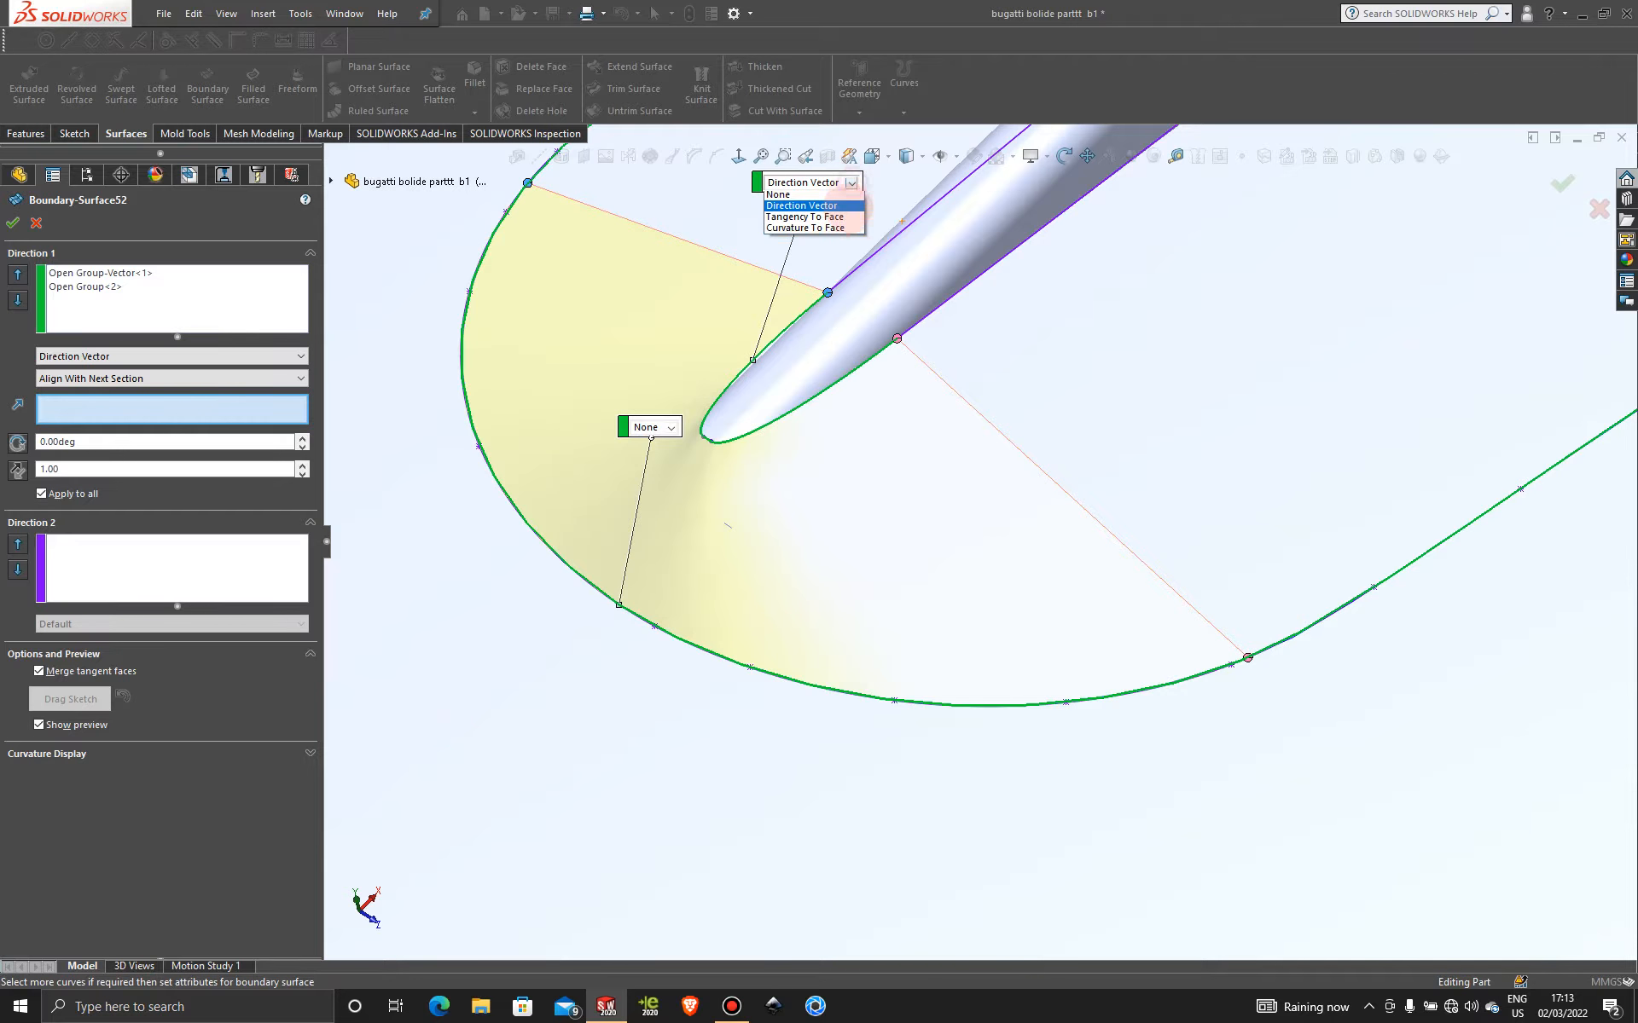
left_click(834, 220)
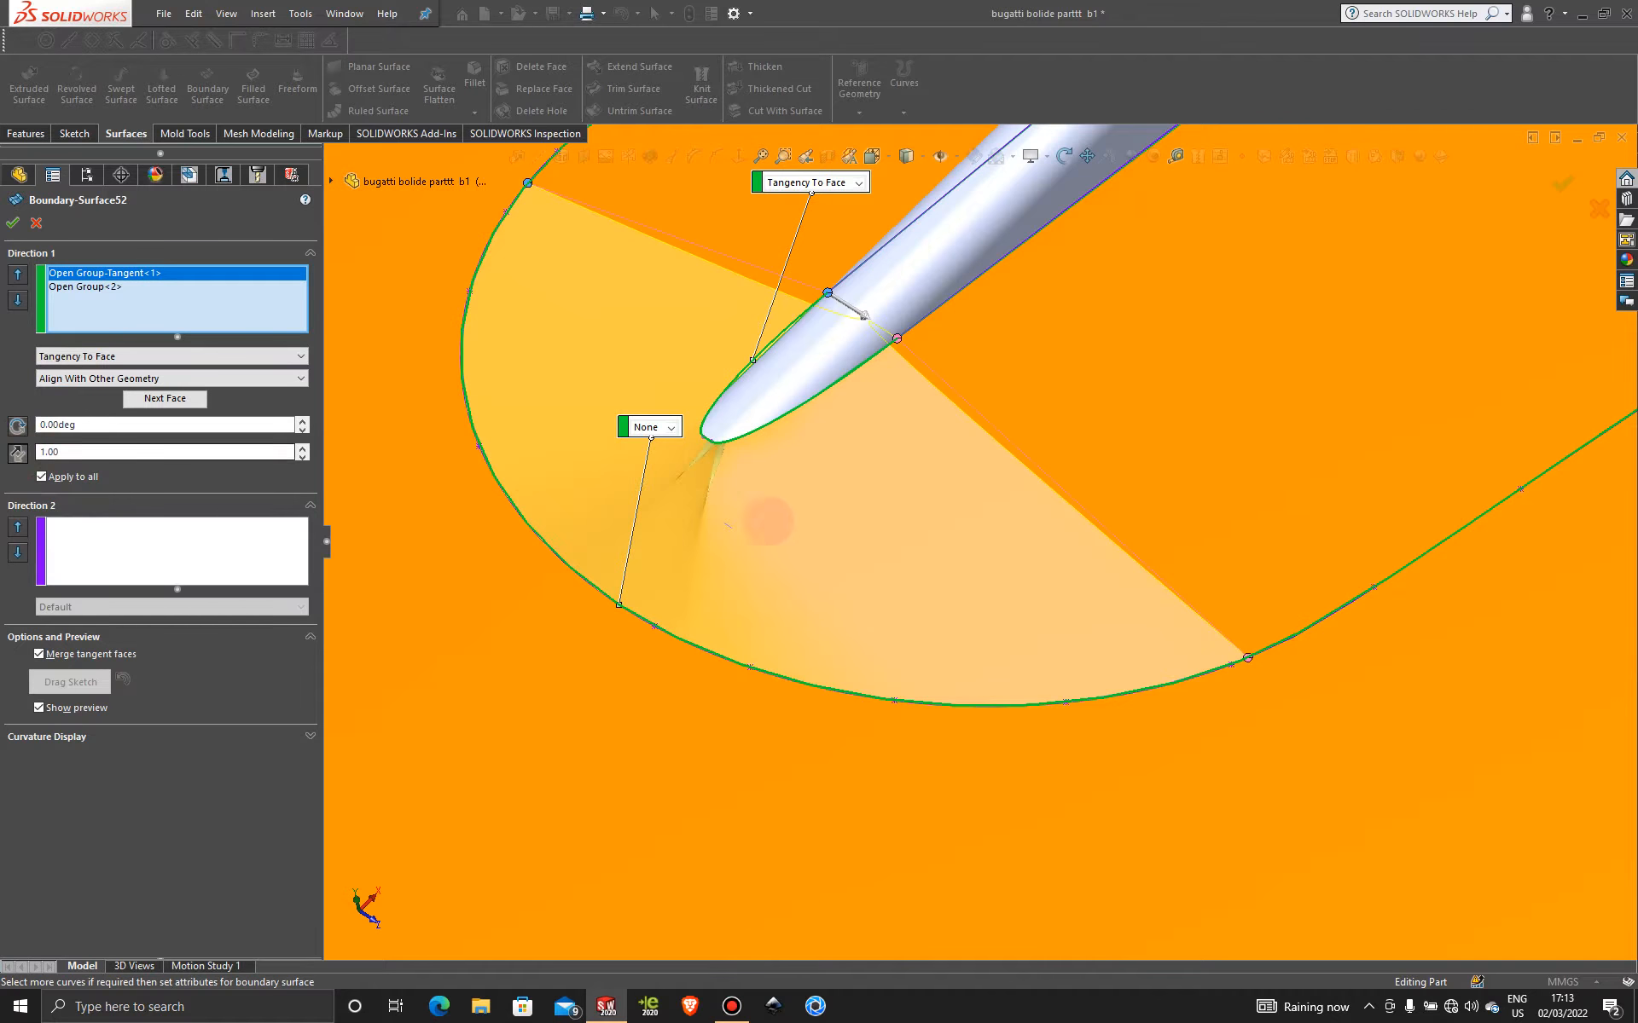
- Inspect the tangent preview, set the fin tip curve's condition back to None and accept the boundary surface
scroll(791, 522, "down", 3)
middle_click_drag(793, 546, 750, 431)
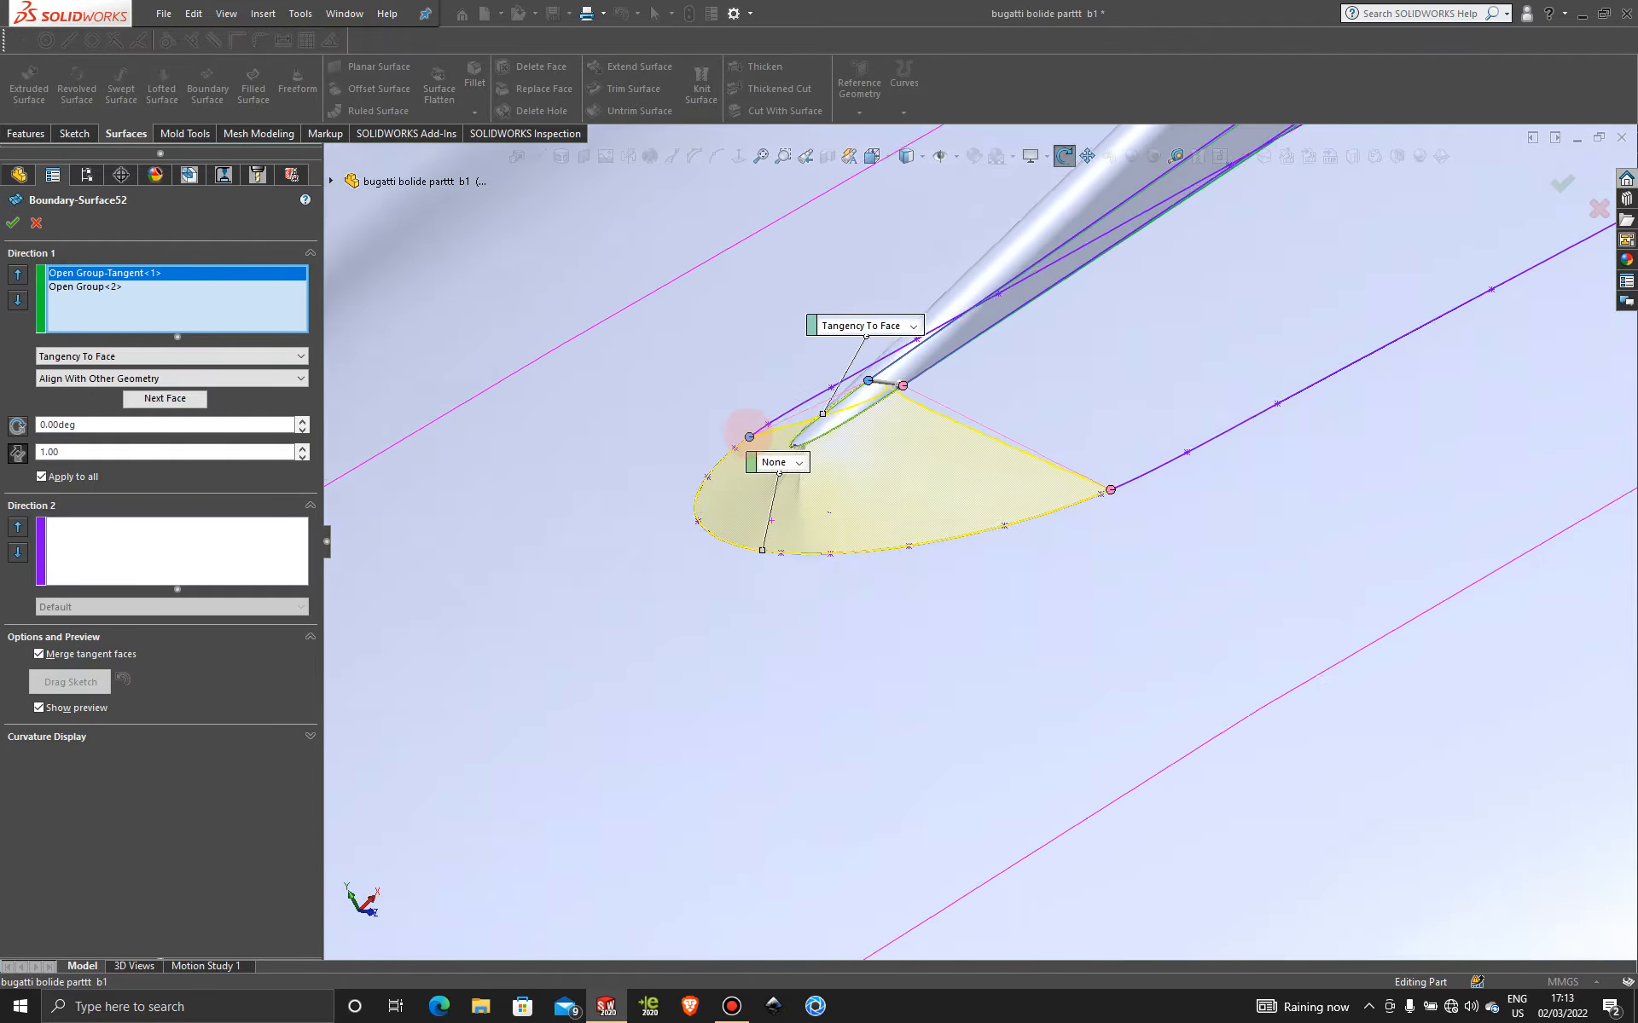
scroll(816, 471, "down", 4)
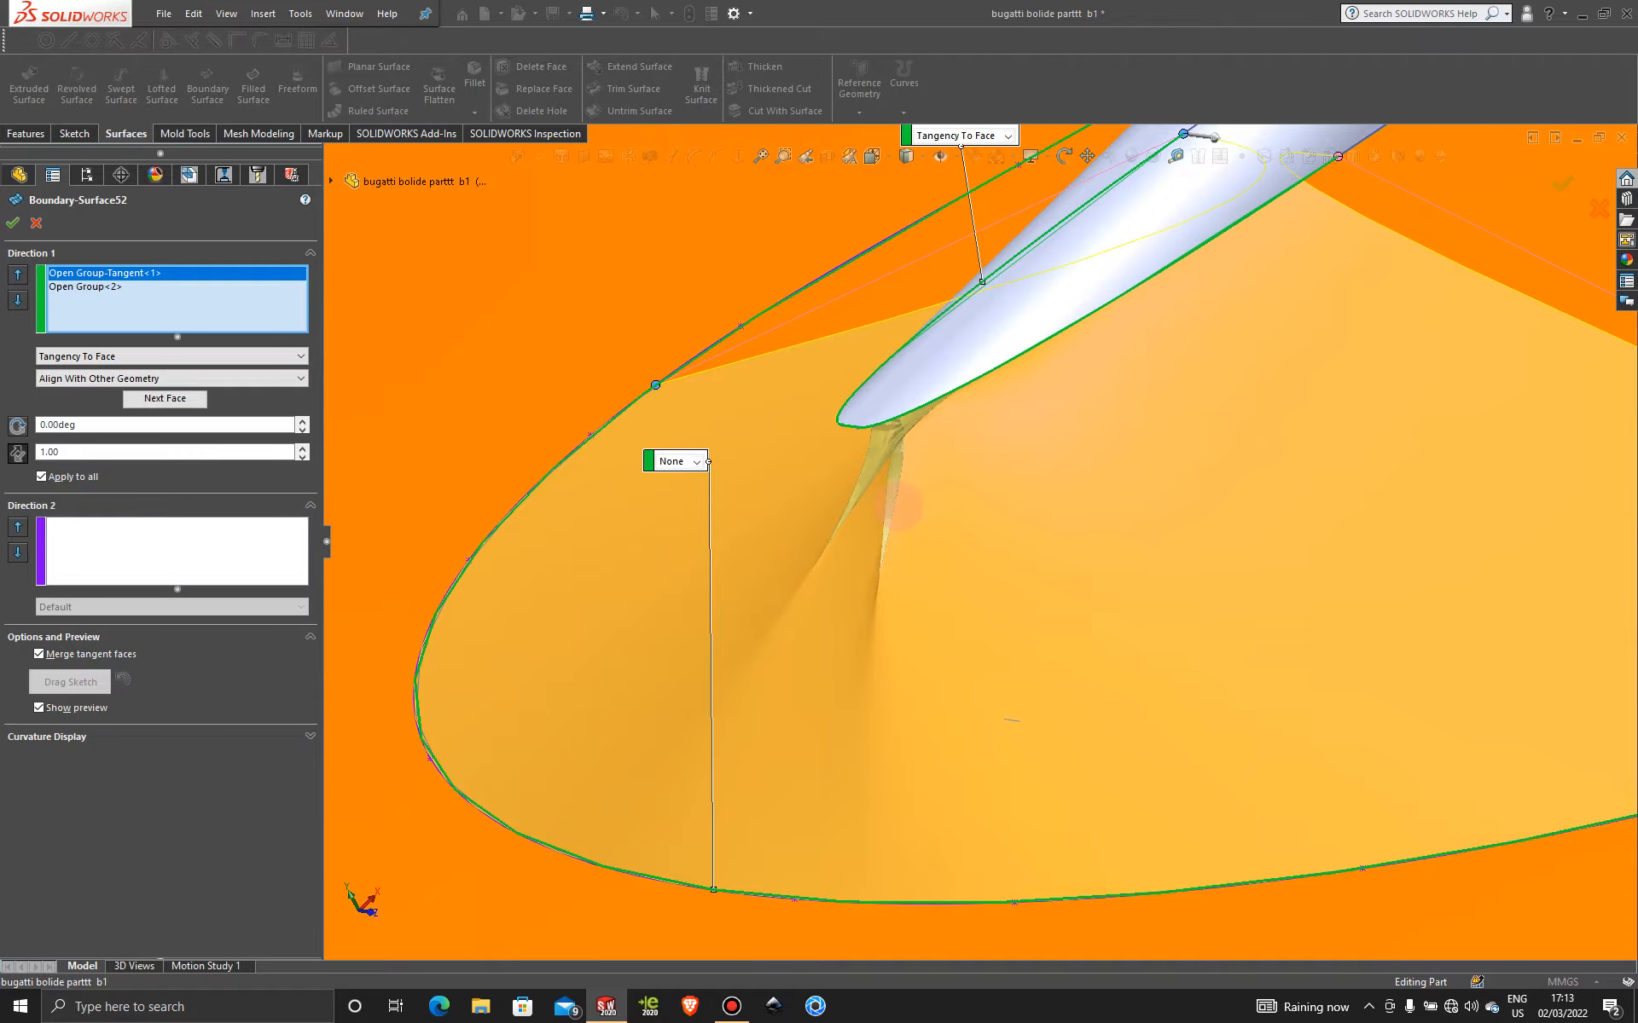
scroll(1015, 422, "up", 2)
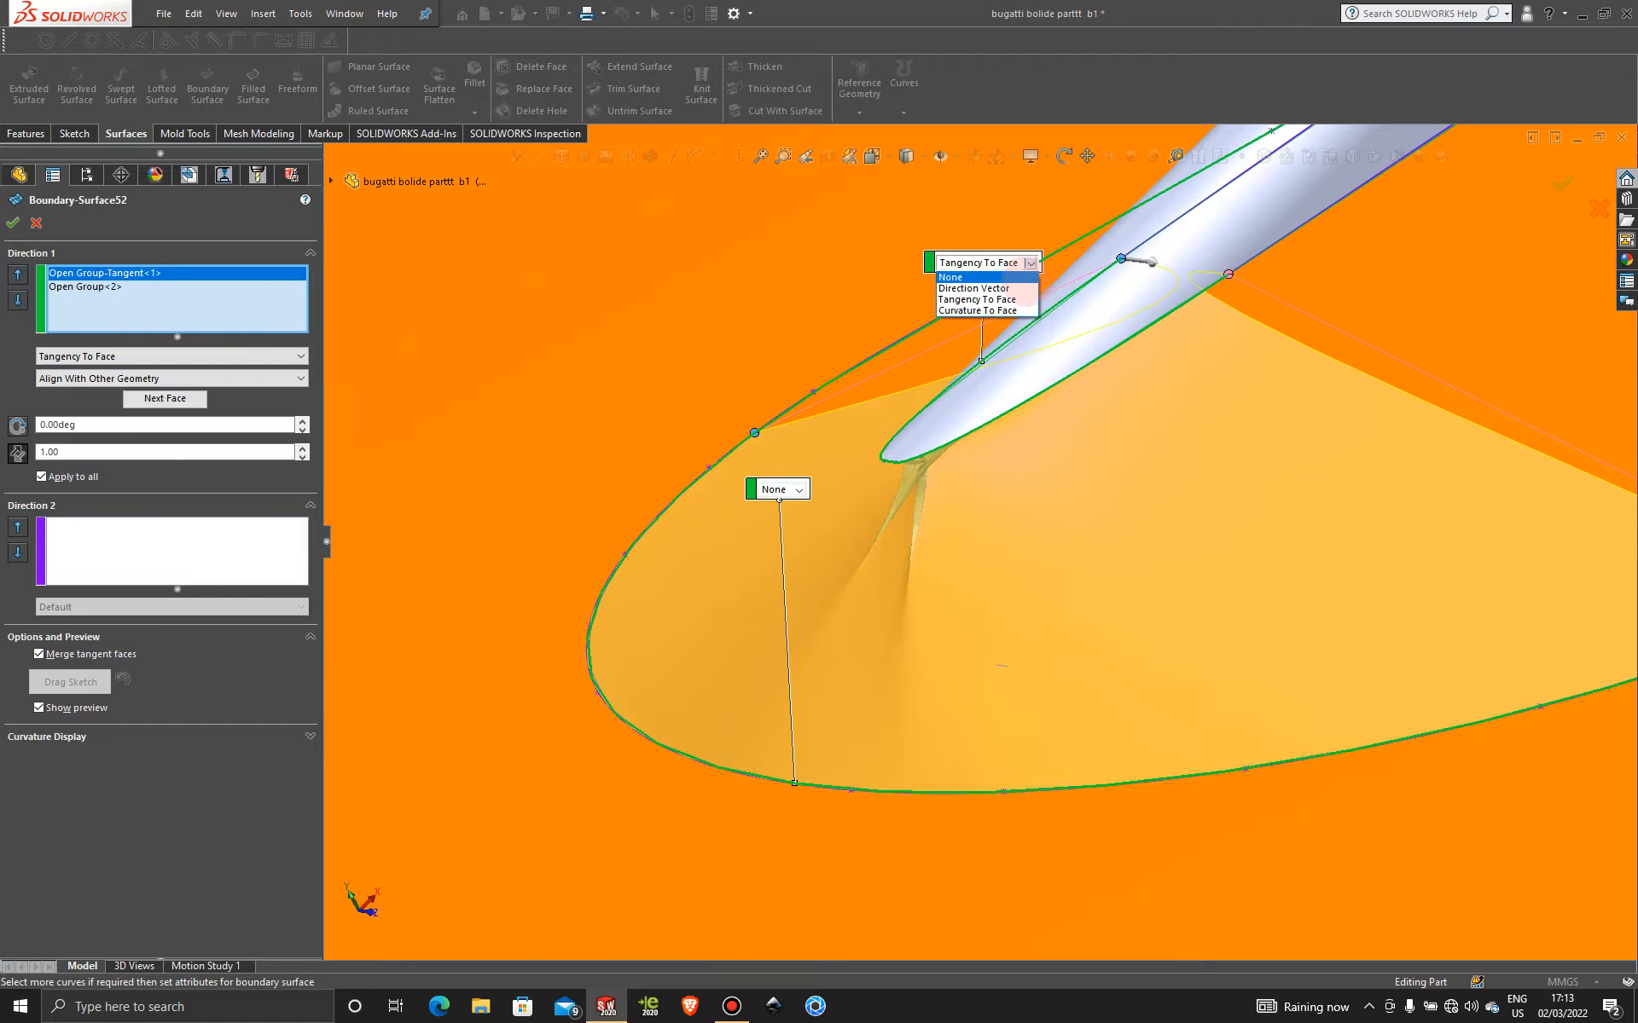
left_click(949, 277)
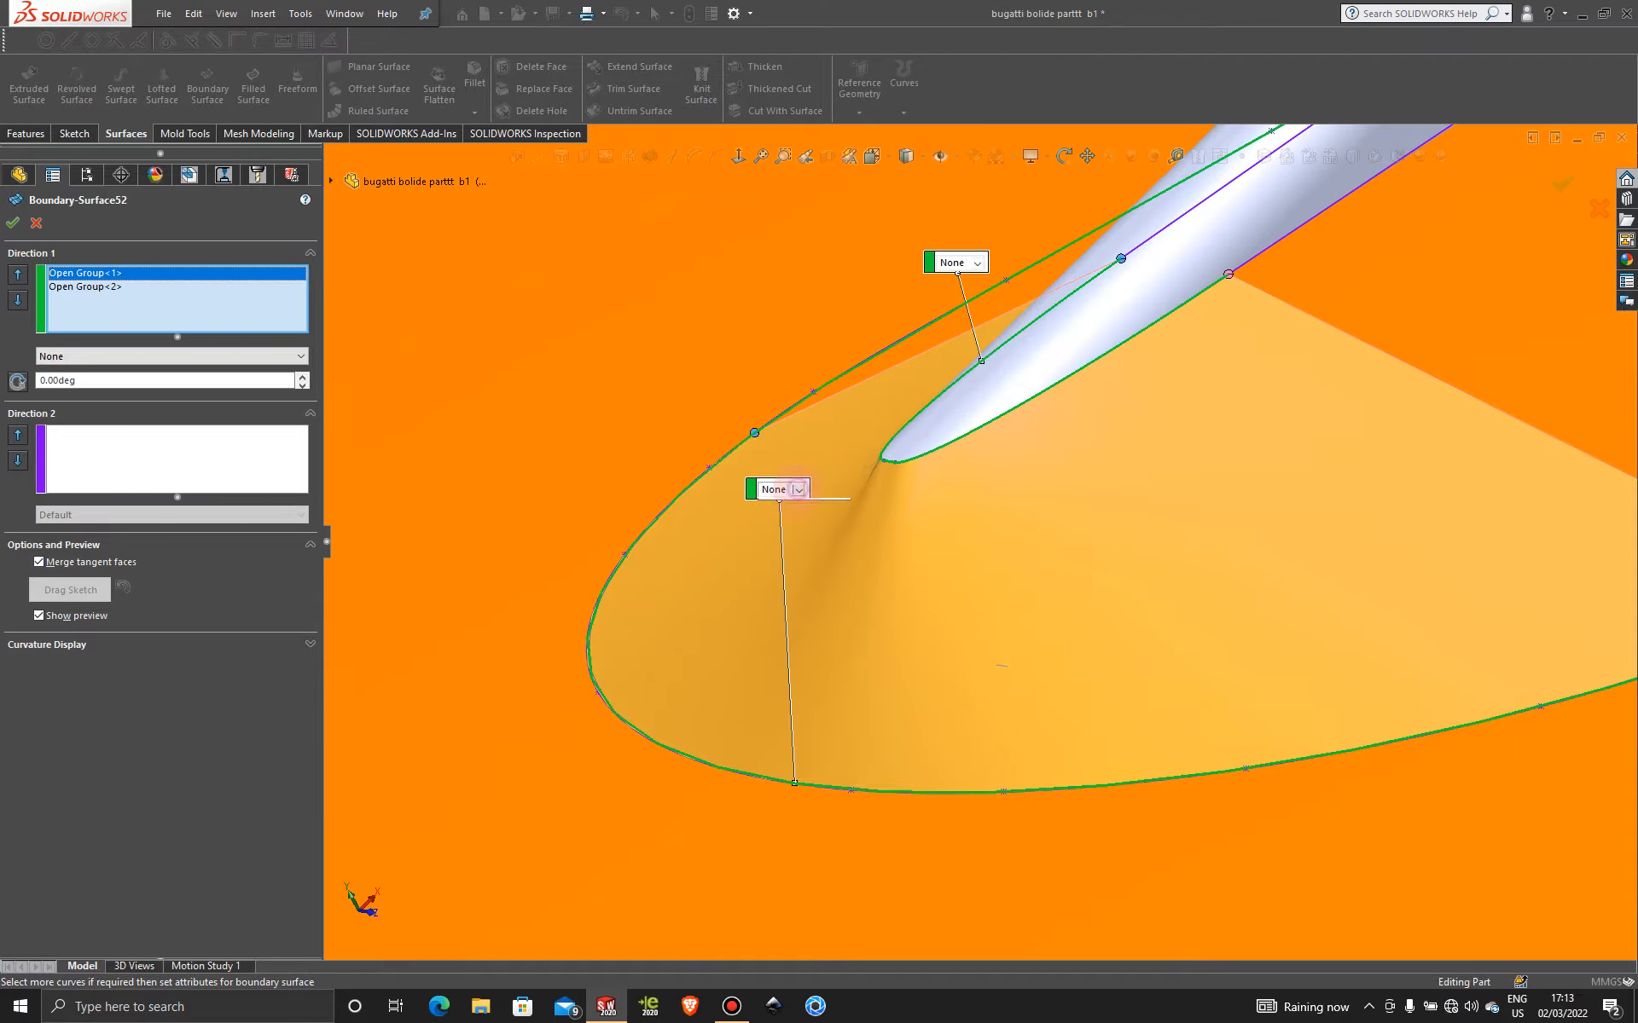
left_click(799, 489)
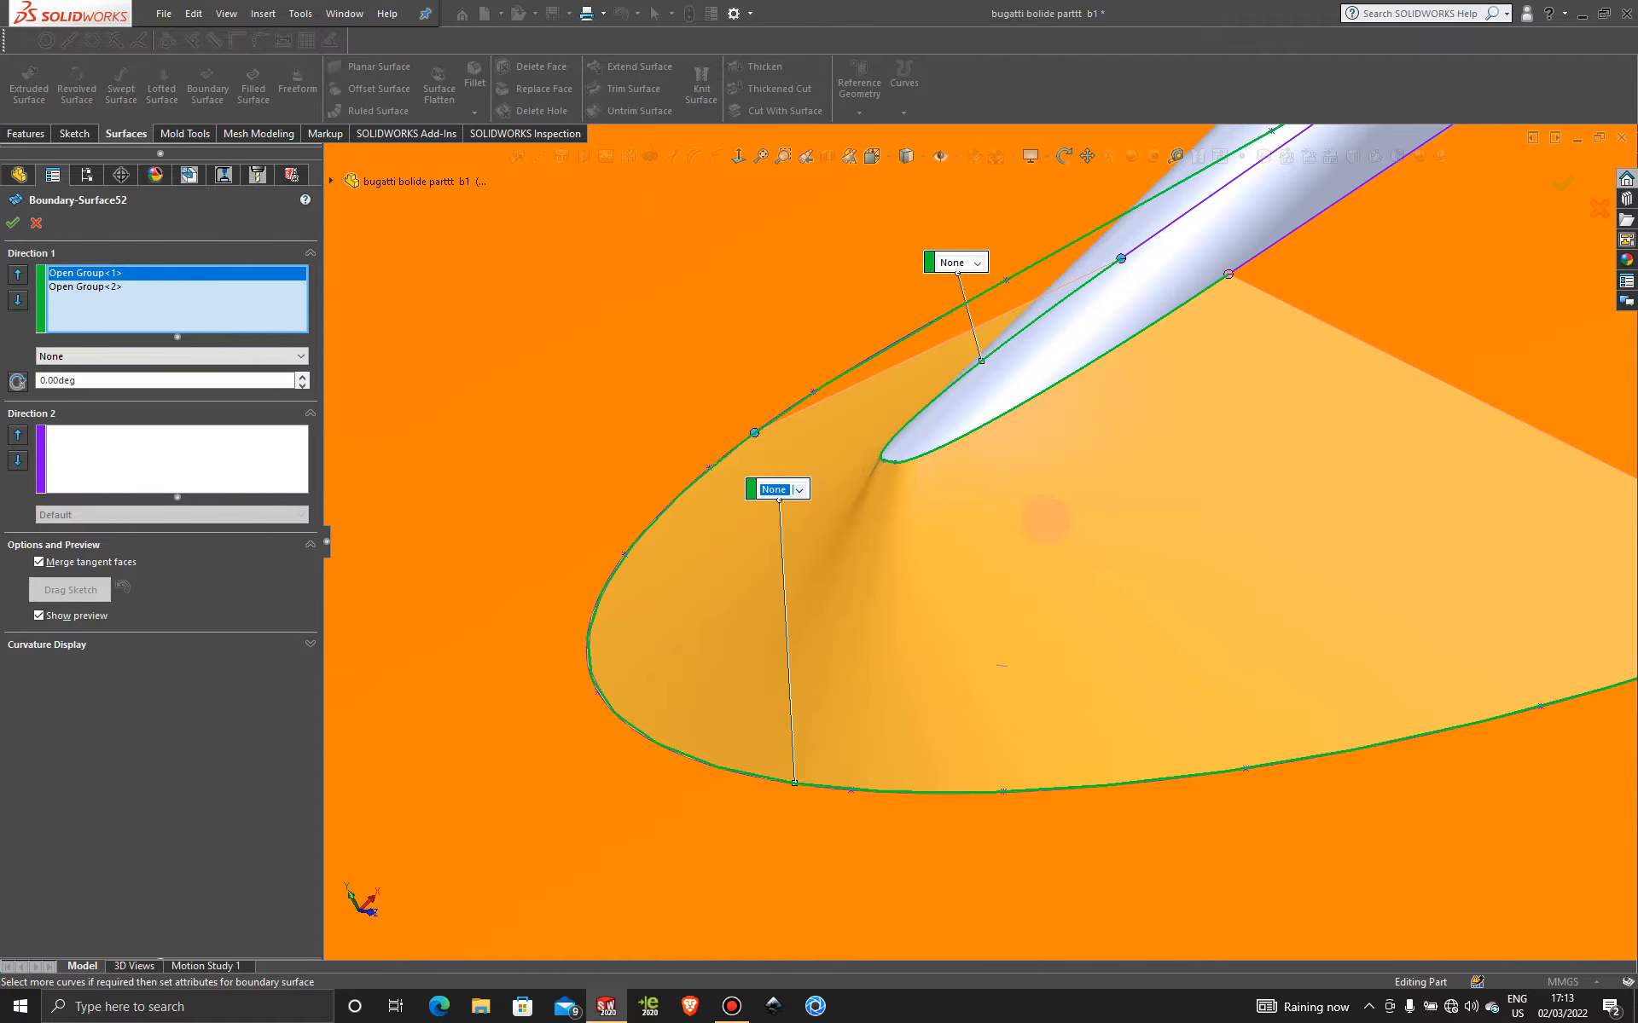
scroll(981, 543, "up", 3)
mouse_move(992, 613)
middle_mouse_down()
mouse_move(1156, 588)
mouse_move(987, 578)
middle_mouse_up()
scroll(1082, 503, "down", 3)
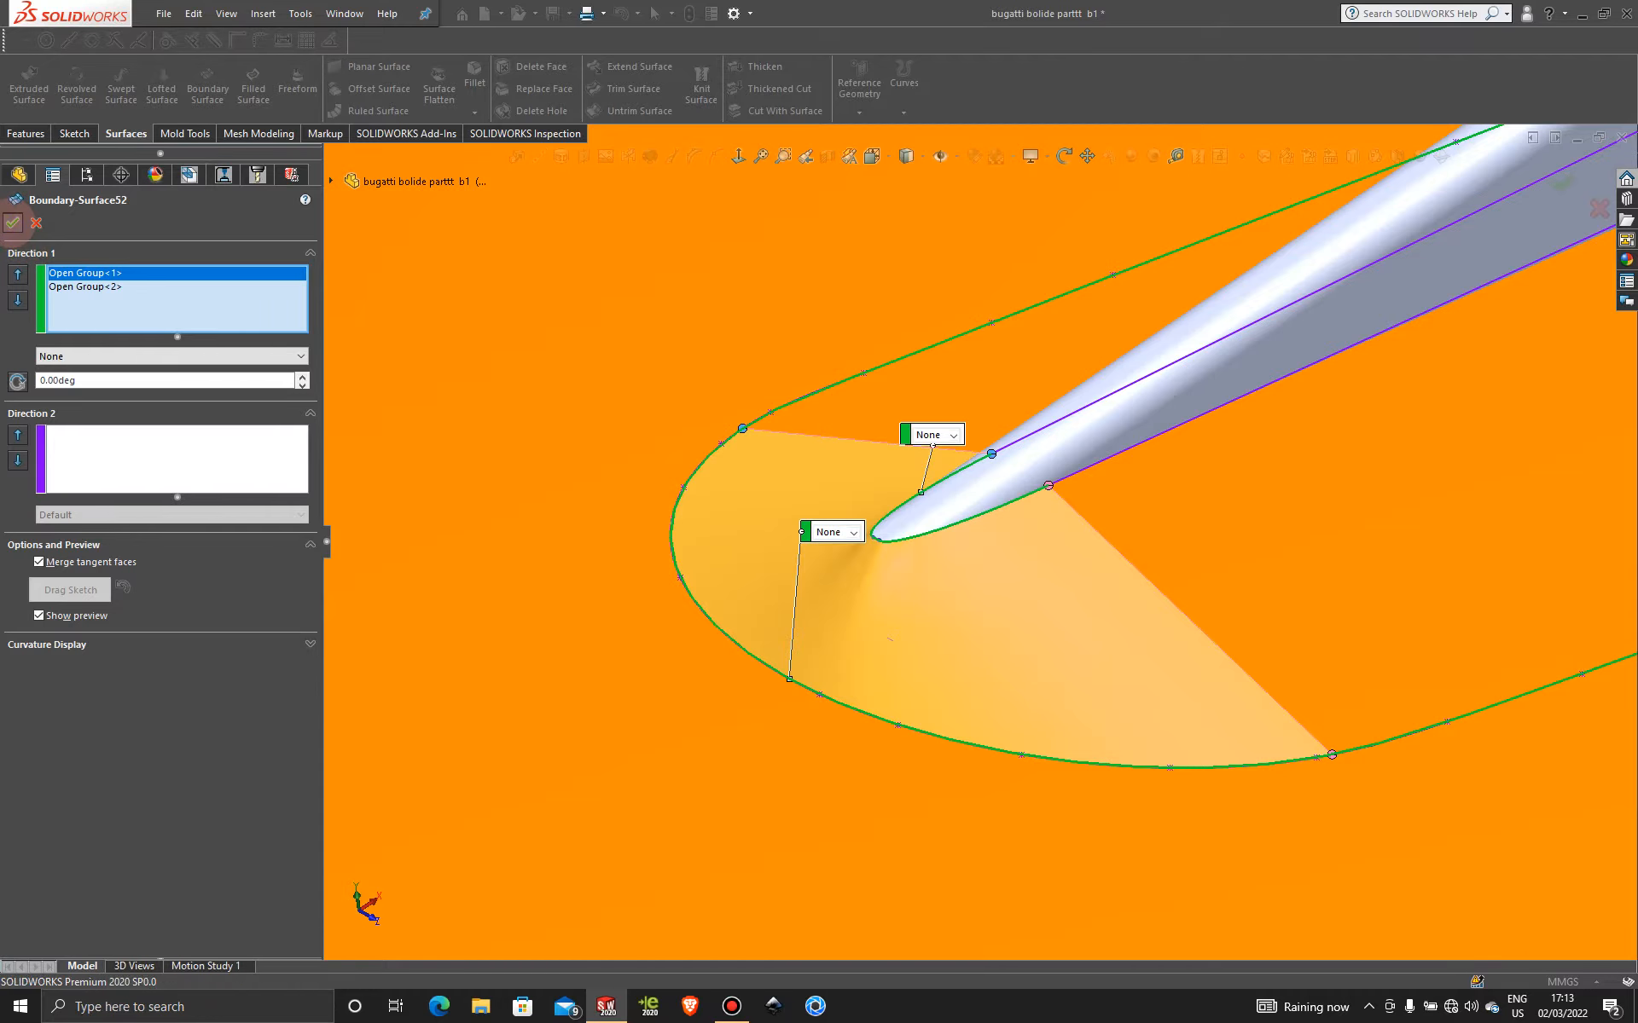
left_click(12, 222)
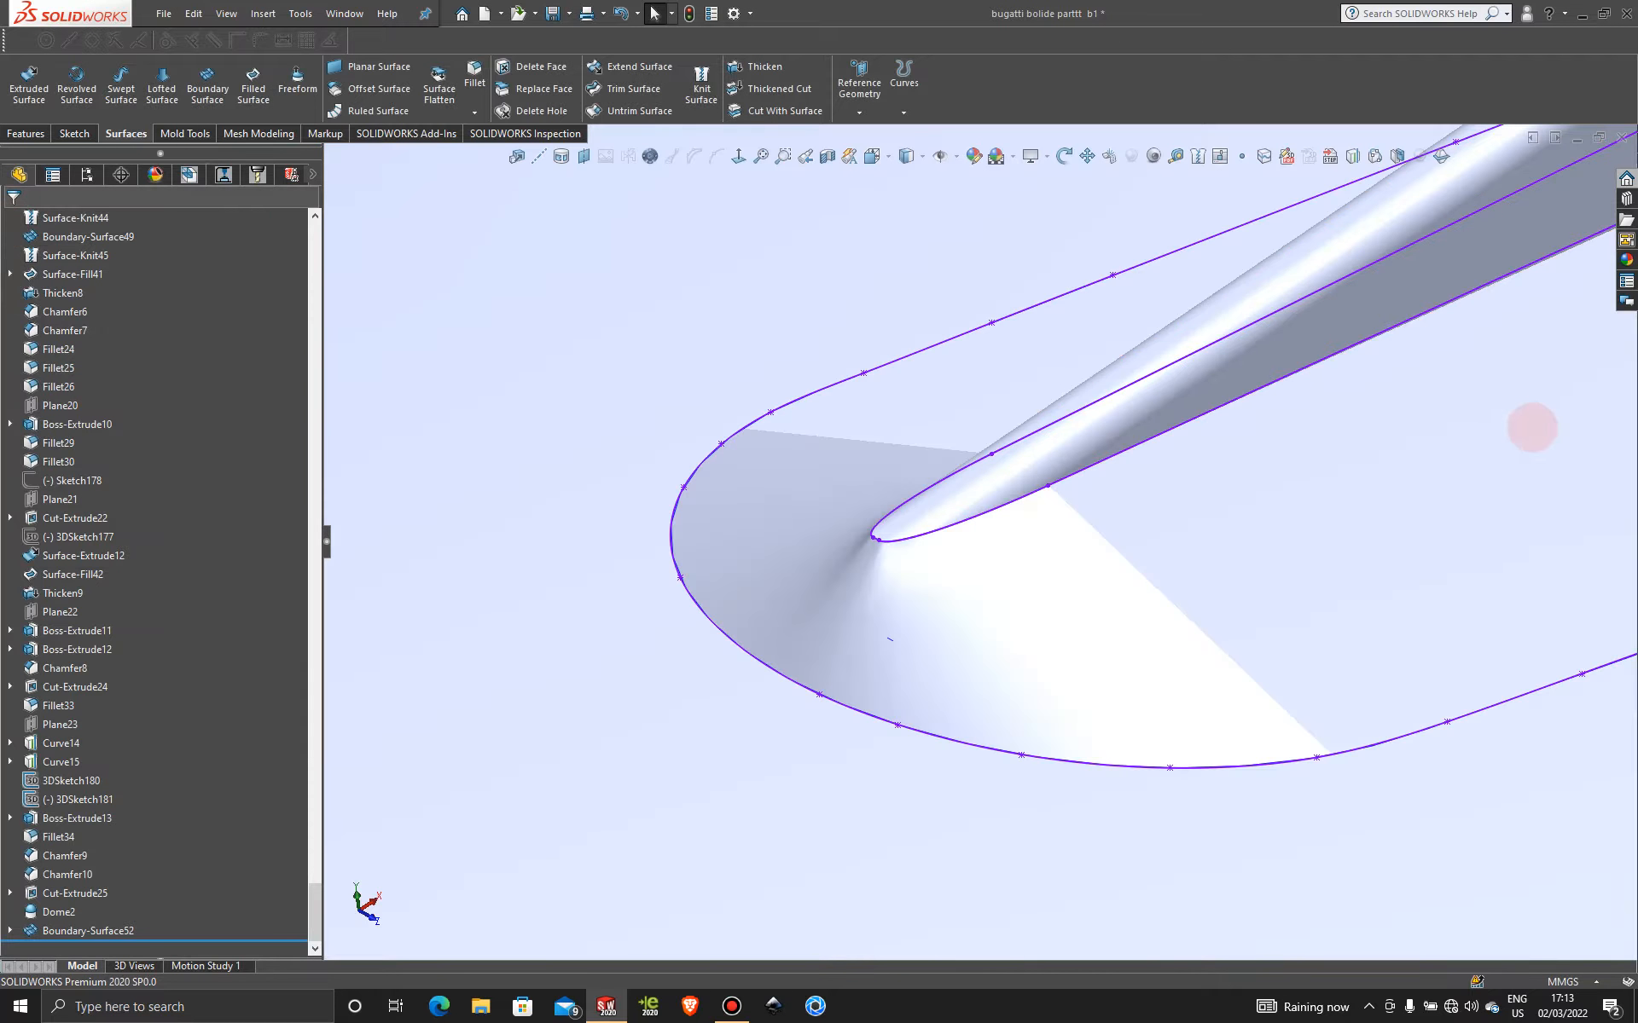
- Examine the finished tip surface and the open area between the fin's side and the roof outline
scroll(1492, 437, "up", 5)
scroll(1242, 530, "up", 2)
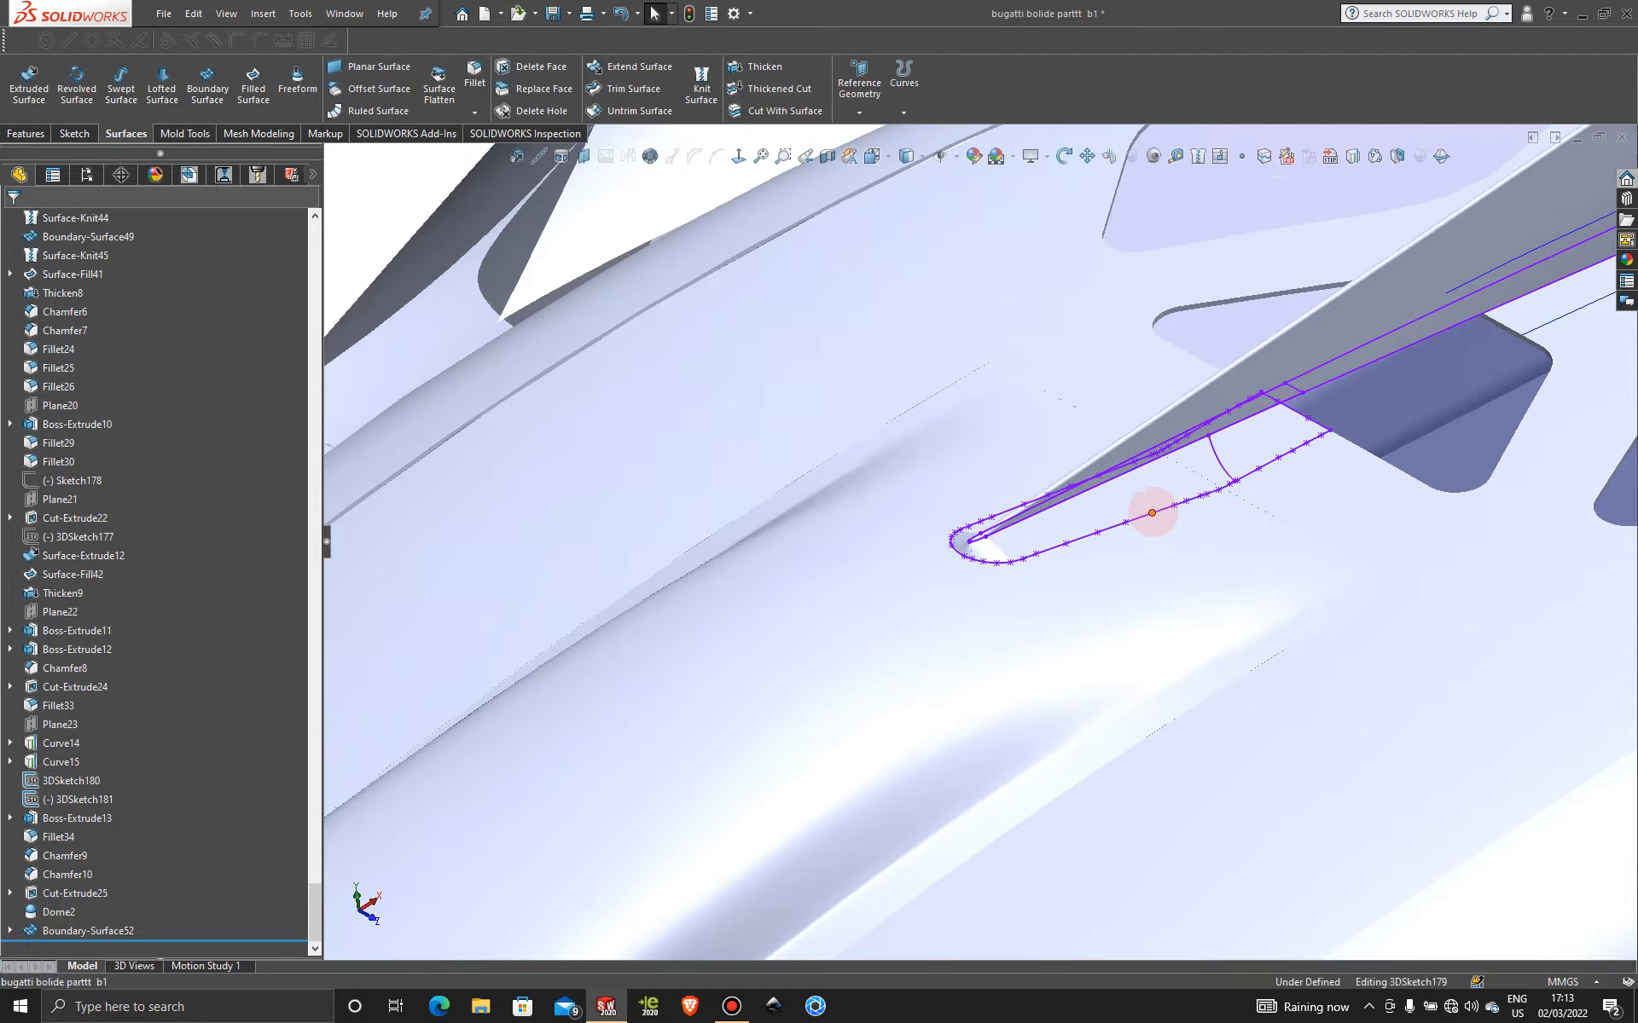
scroll(1176, 478, "up", 5)
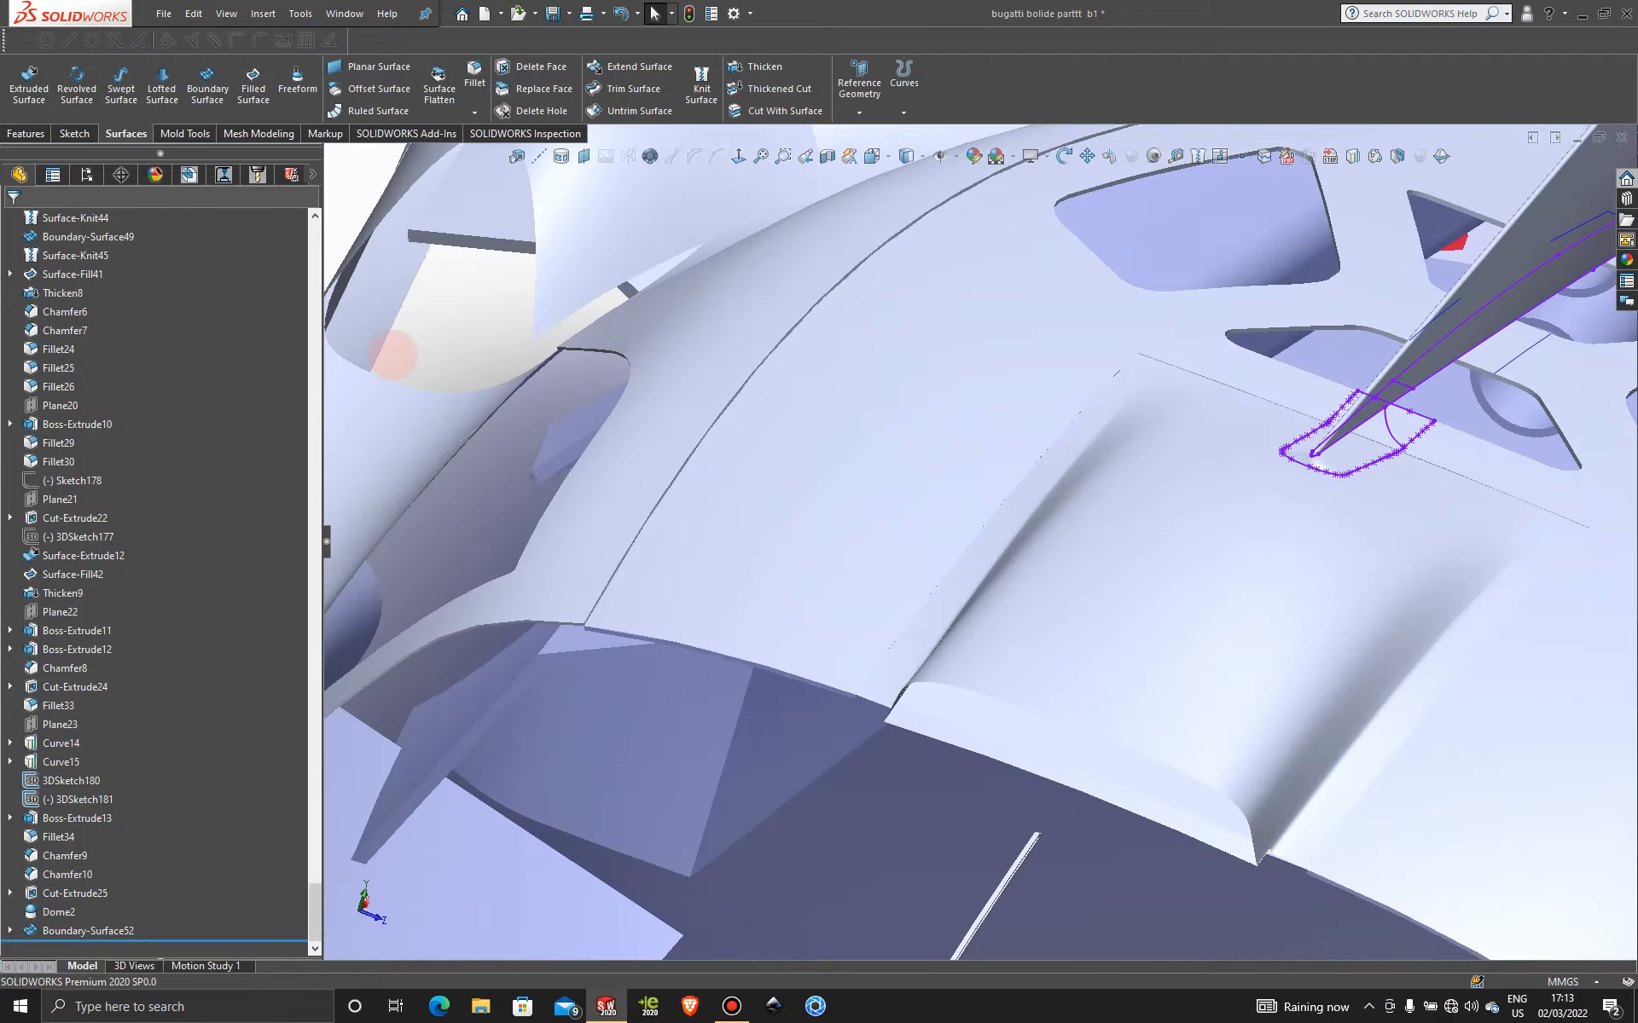
scroll(1364, 448, "down", 5)
scroll(700, 636, "down", 8)
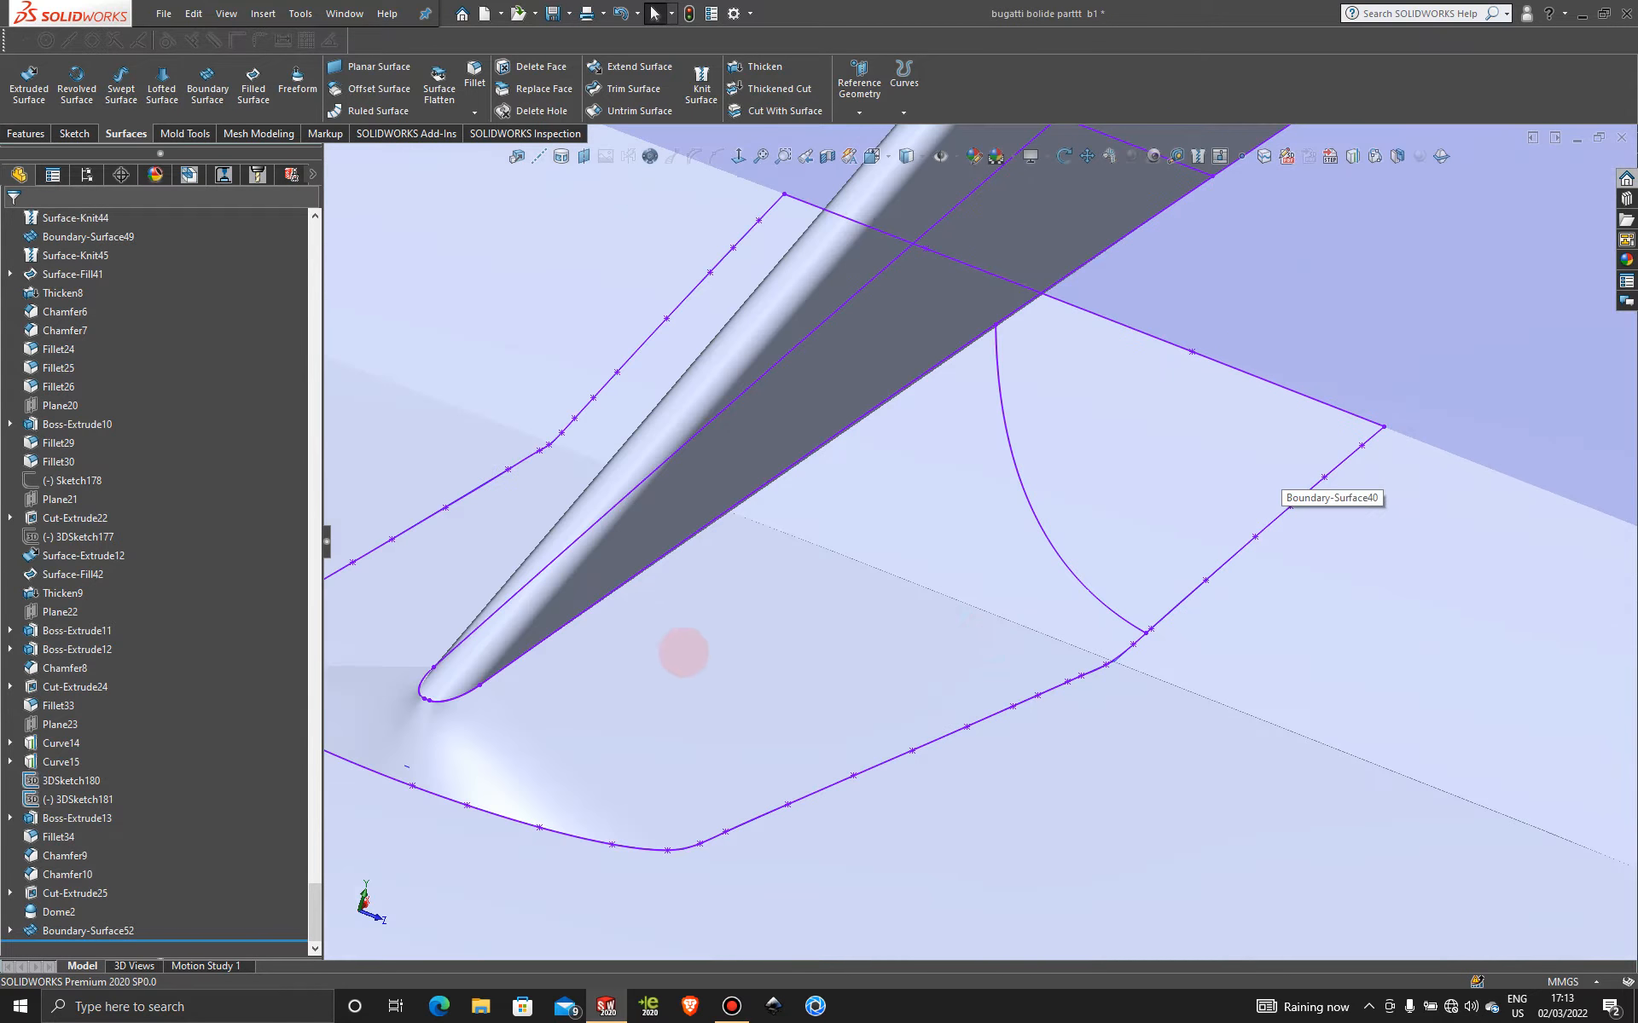
scroll(685, 641, "up", 4)
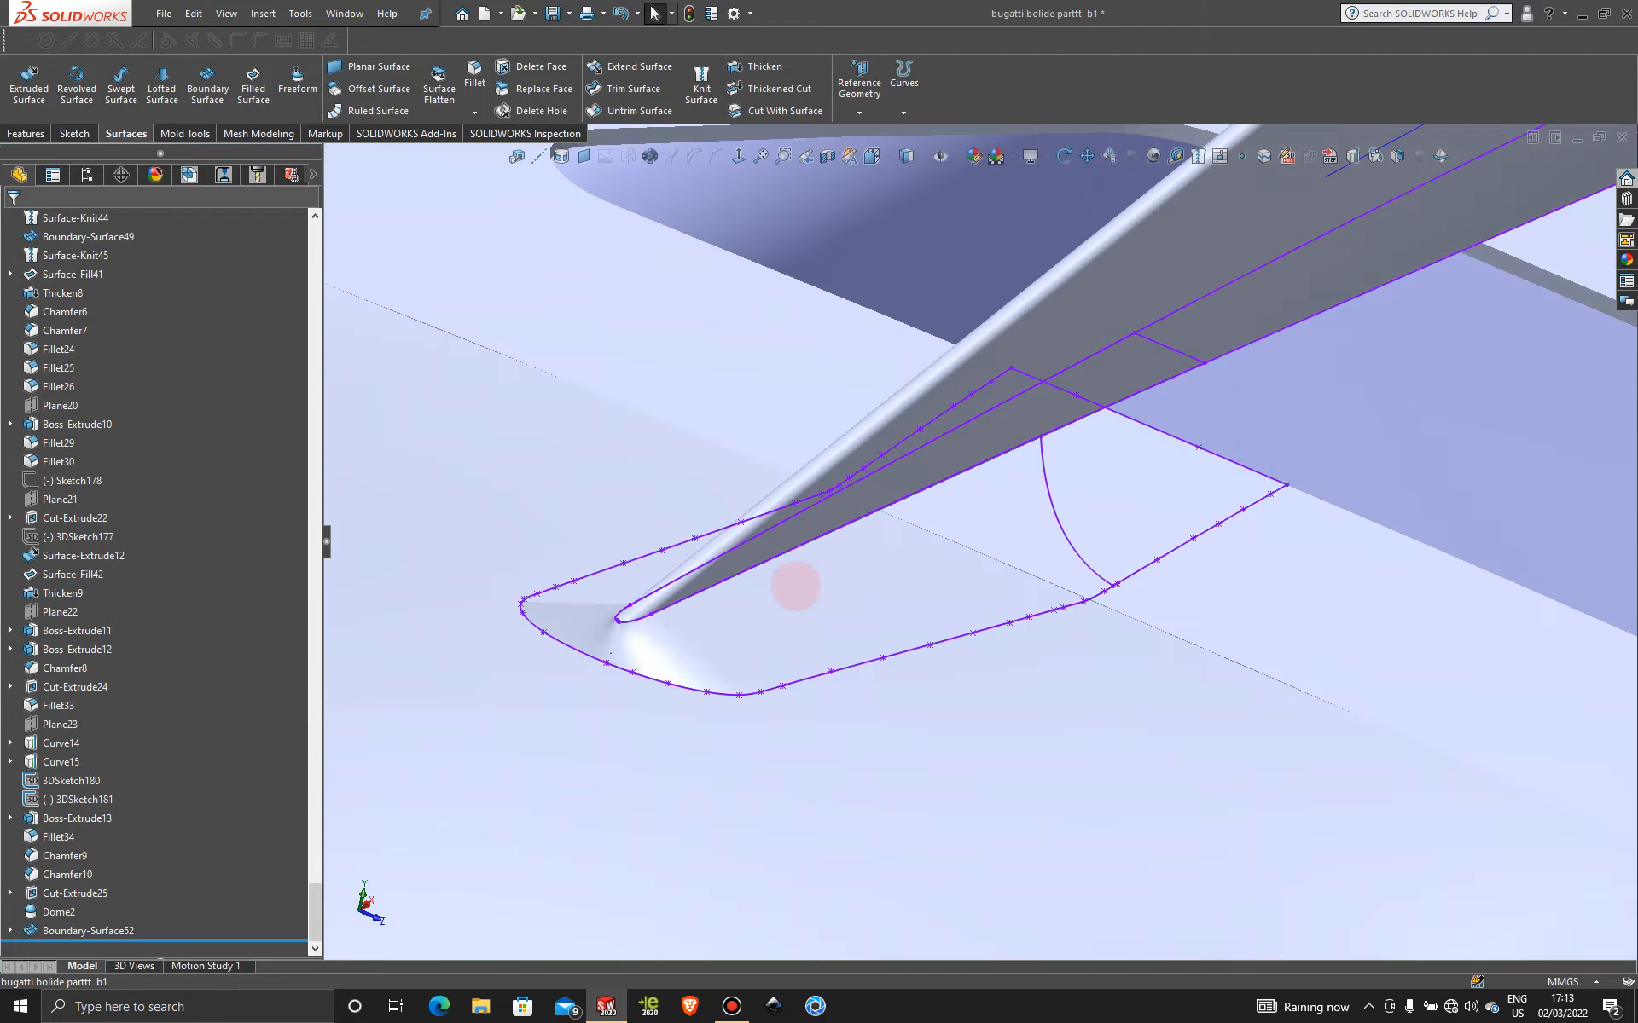
scroll(795, 585, "down", 4)
middle_click_drag(799, 586, 765, 644)
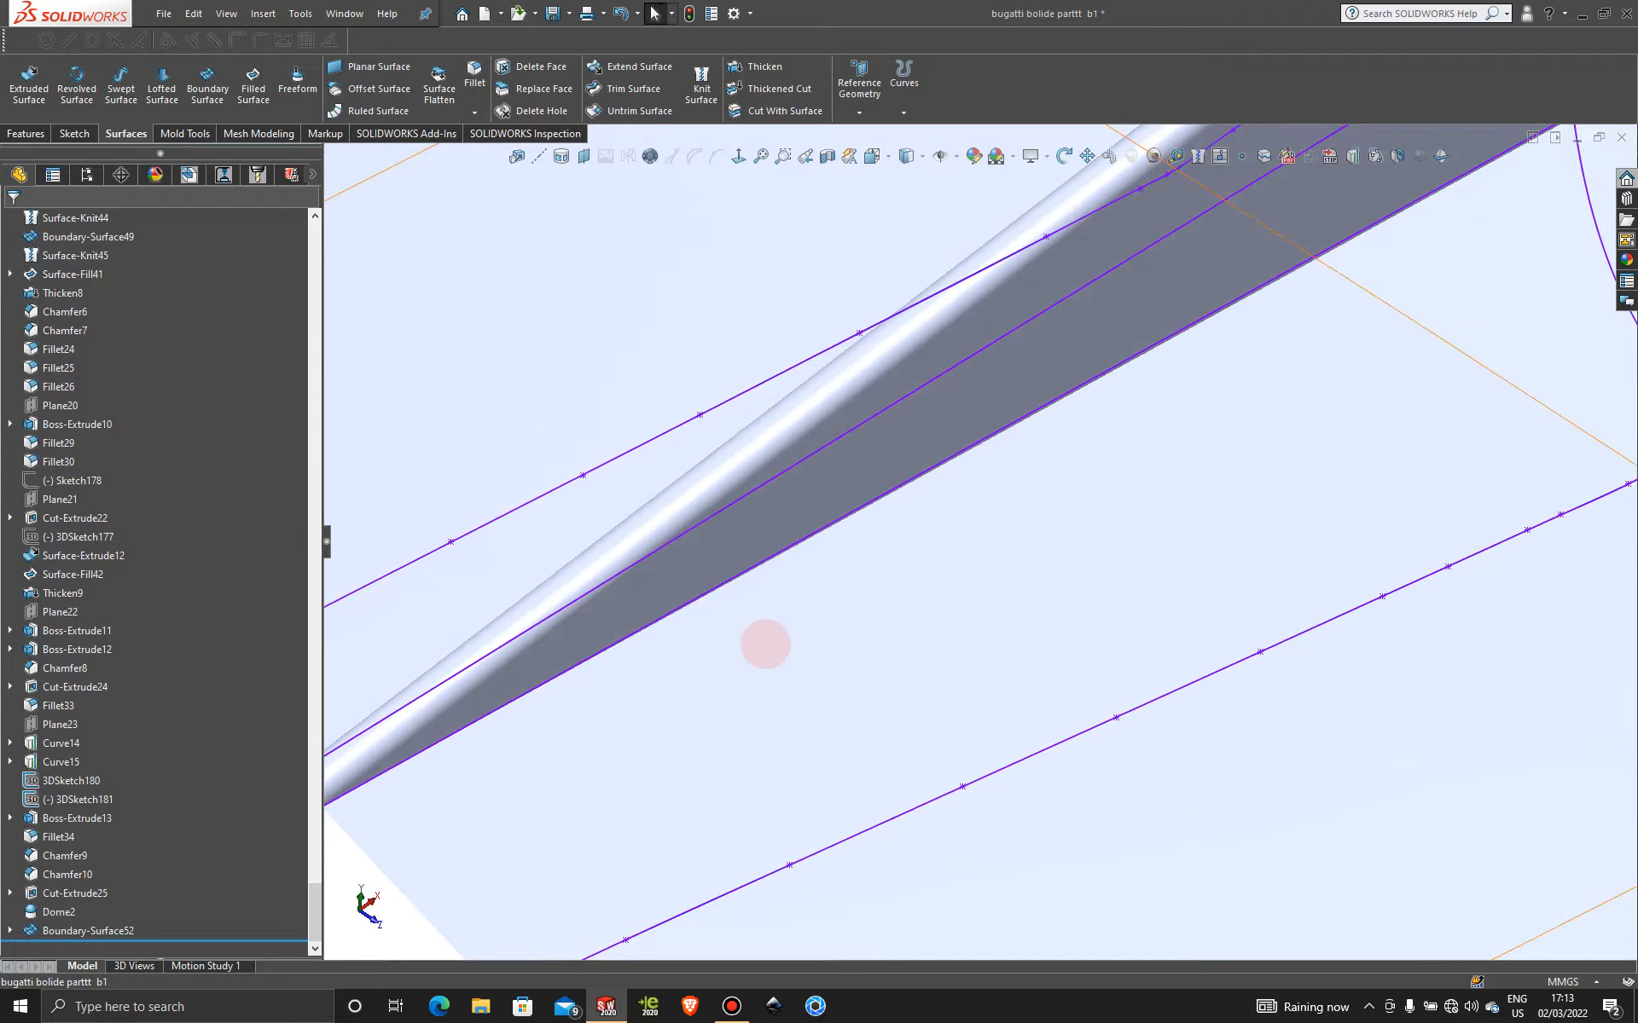
scroll(771, 644, "up", 3)
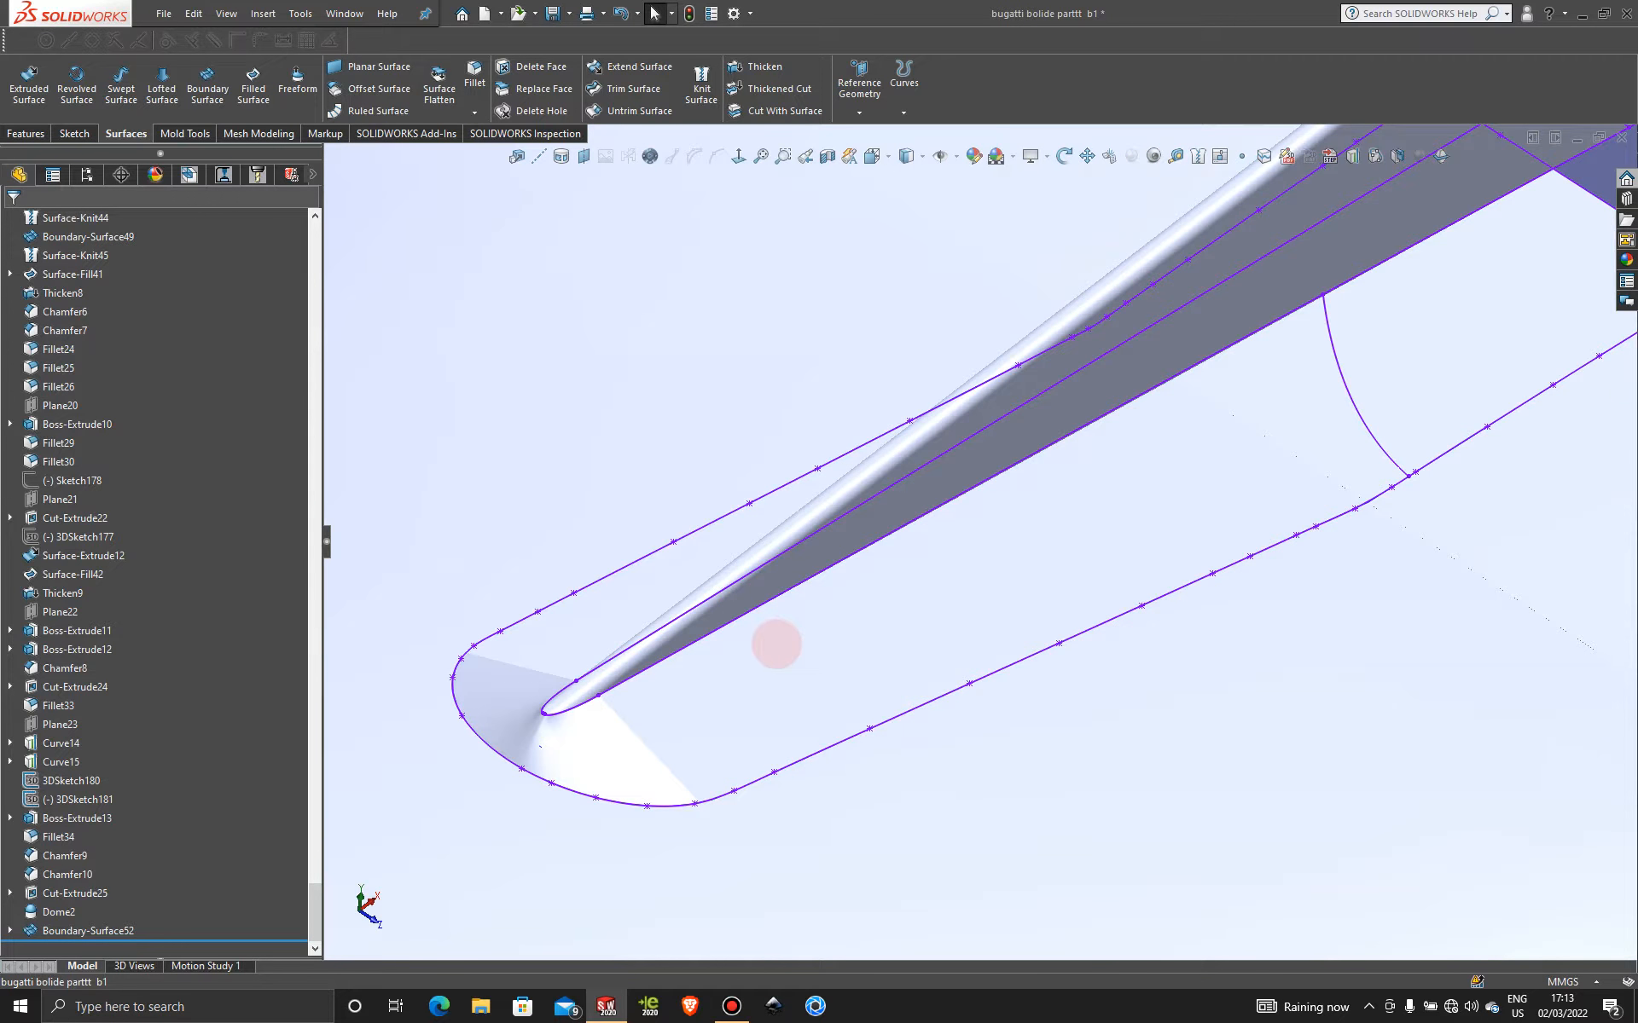
left_click(731, 1006)
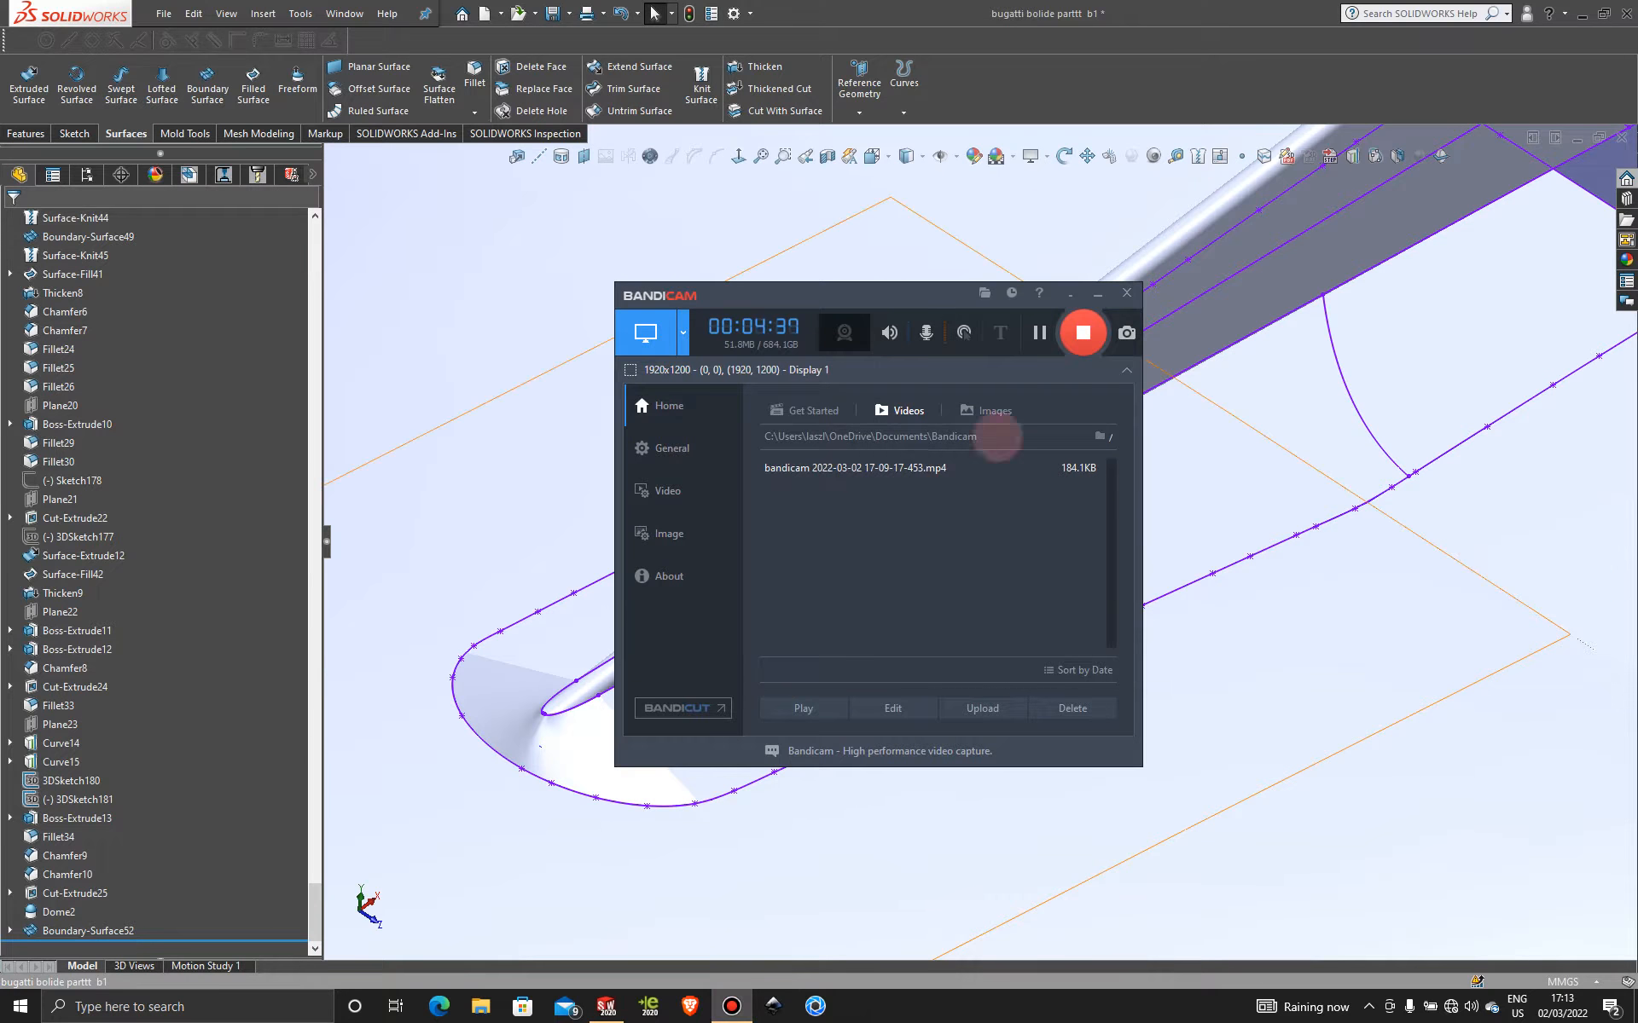
left_click(1098, 292)
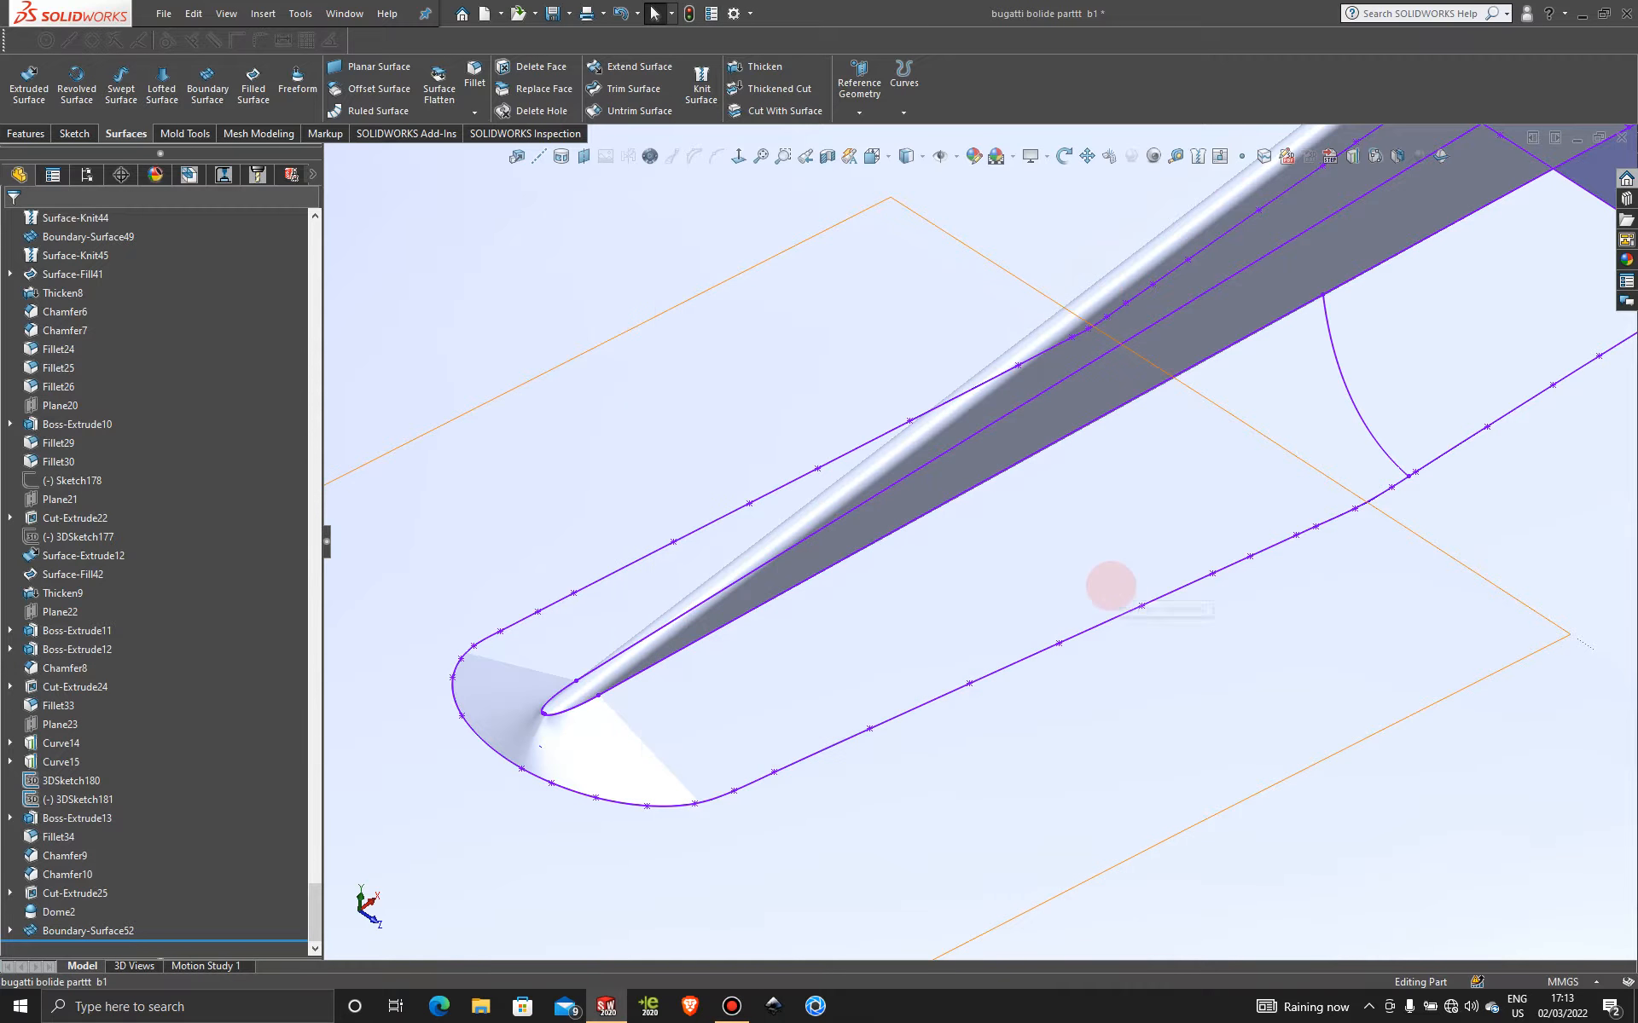
left_click(1103, 602)
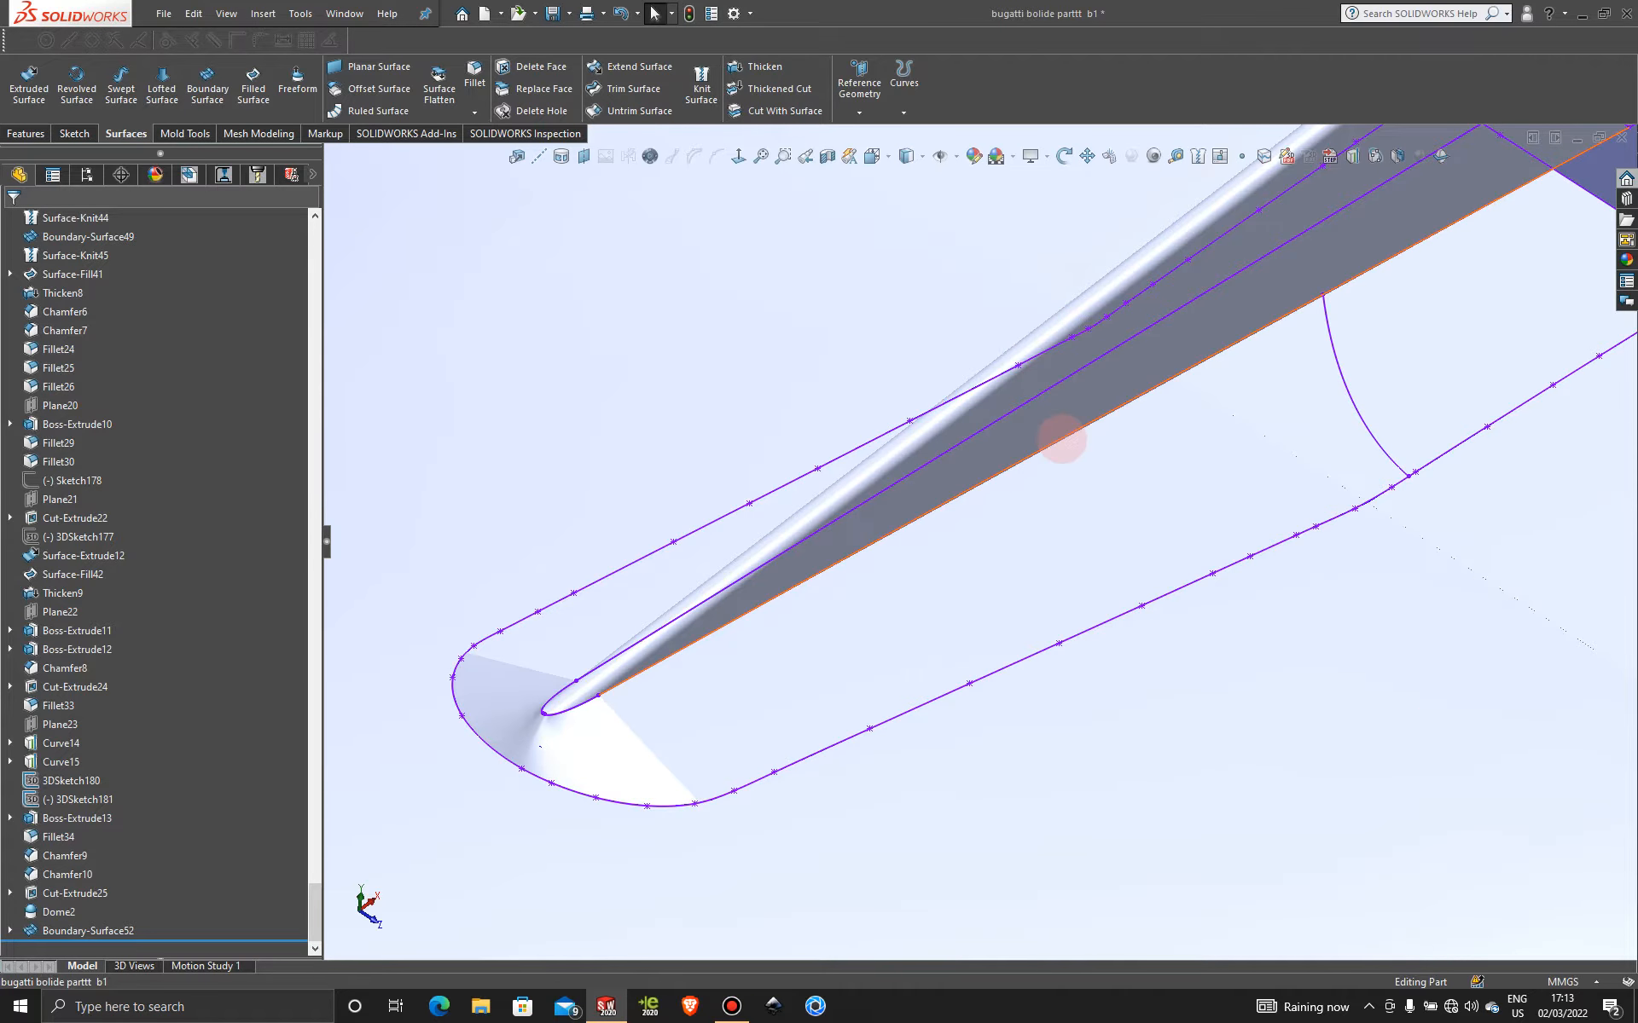
- Start another boundary surface with the fin's lower side edge as the first Direction 1 curve group
left_click(207, 81)
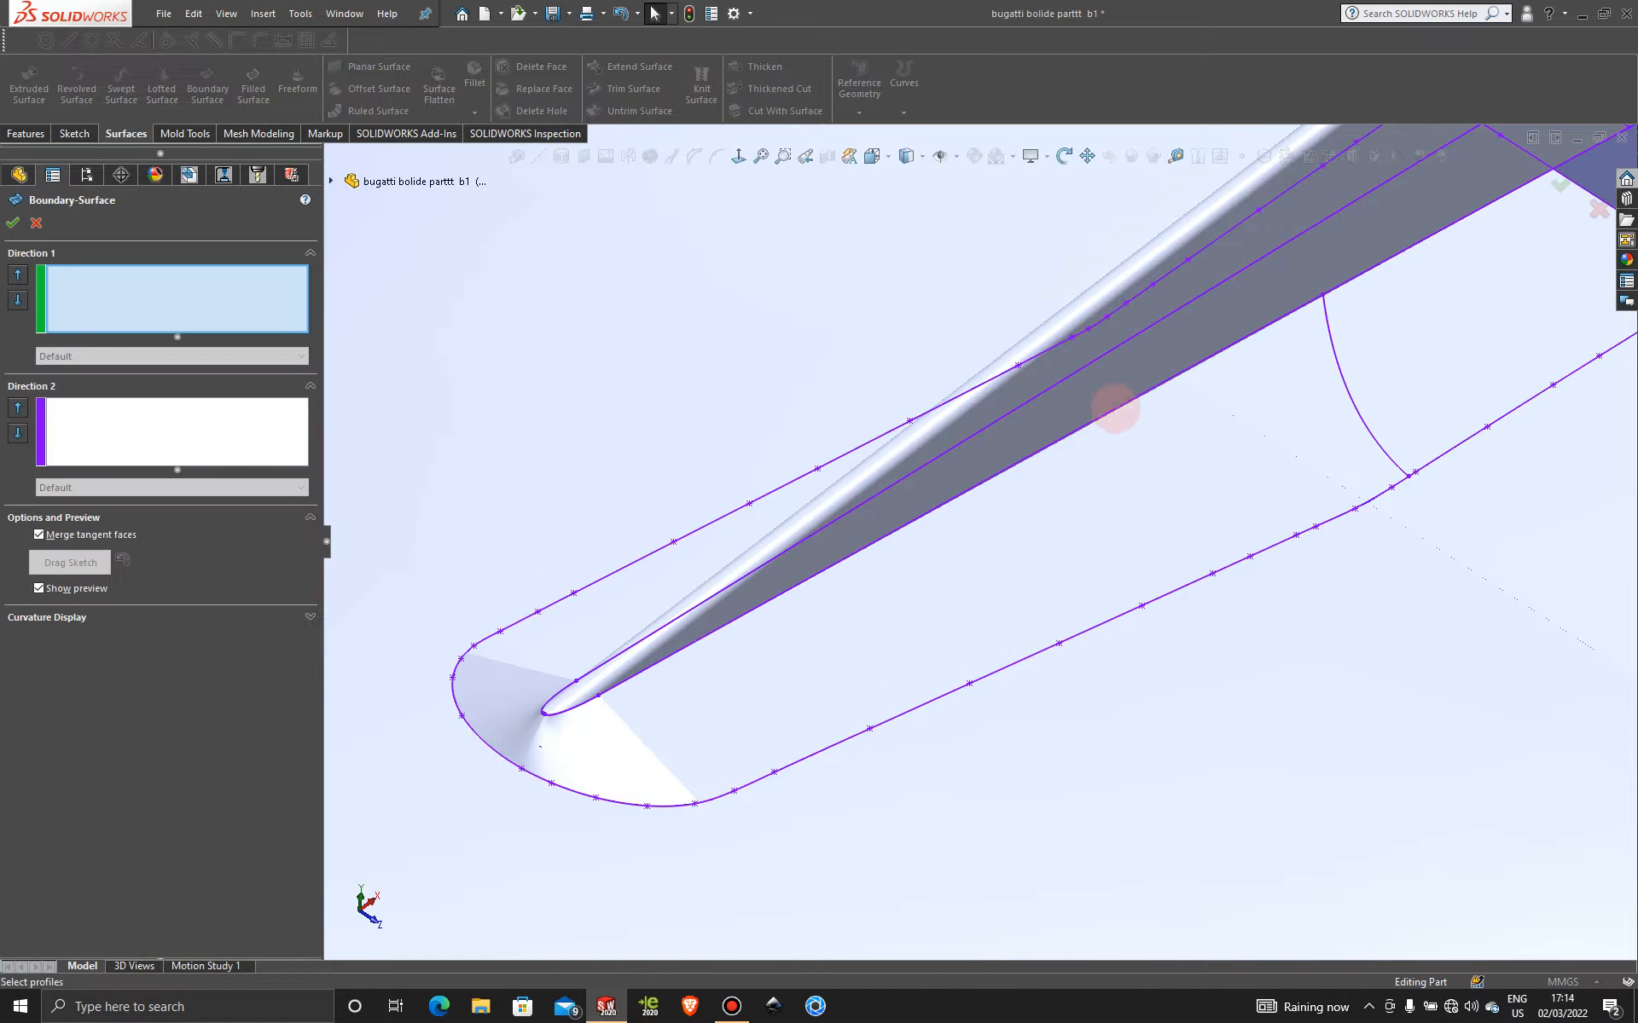
right_click(1106, 444)
left_click(1179, 496)
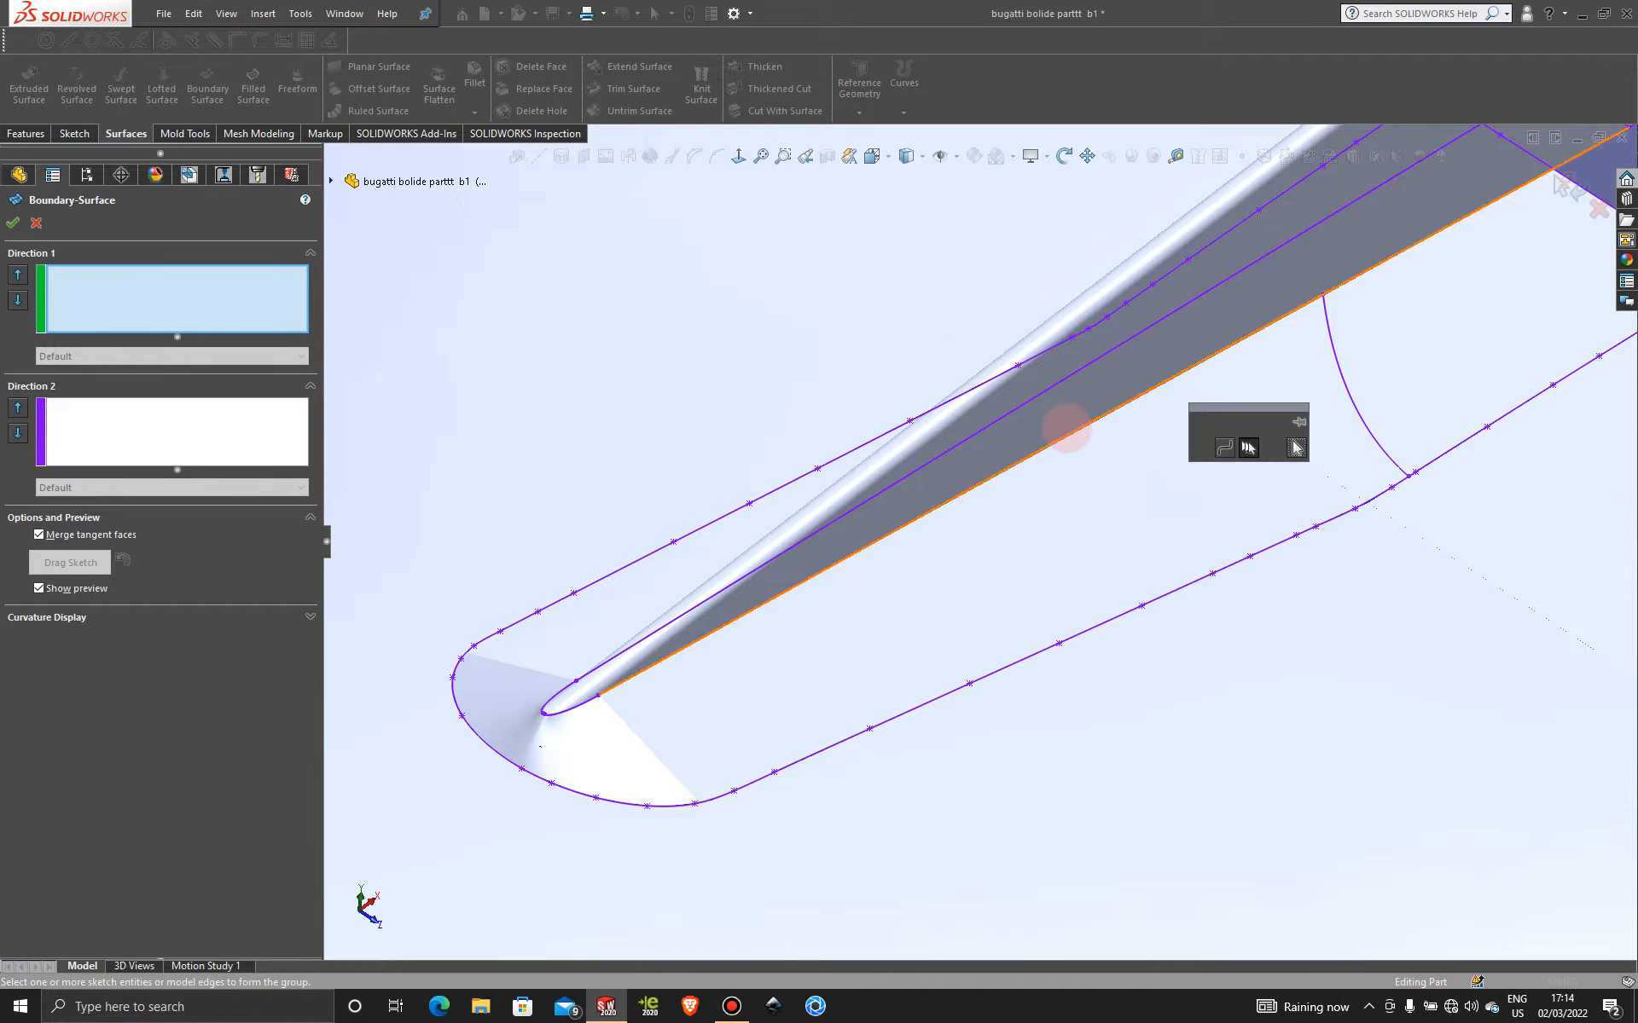
left_click(1062, 435)
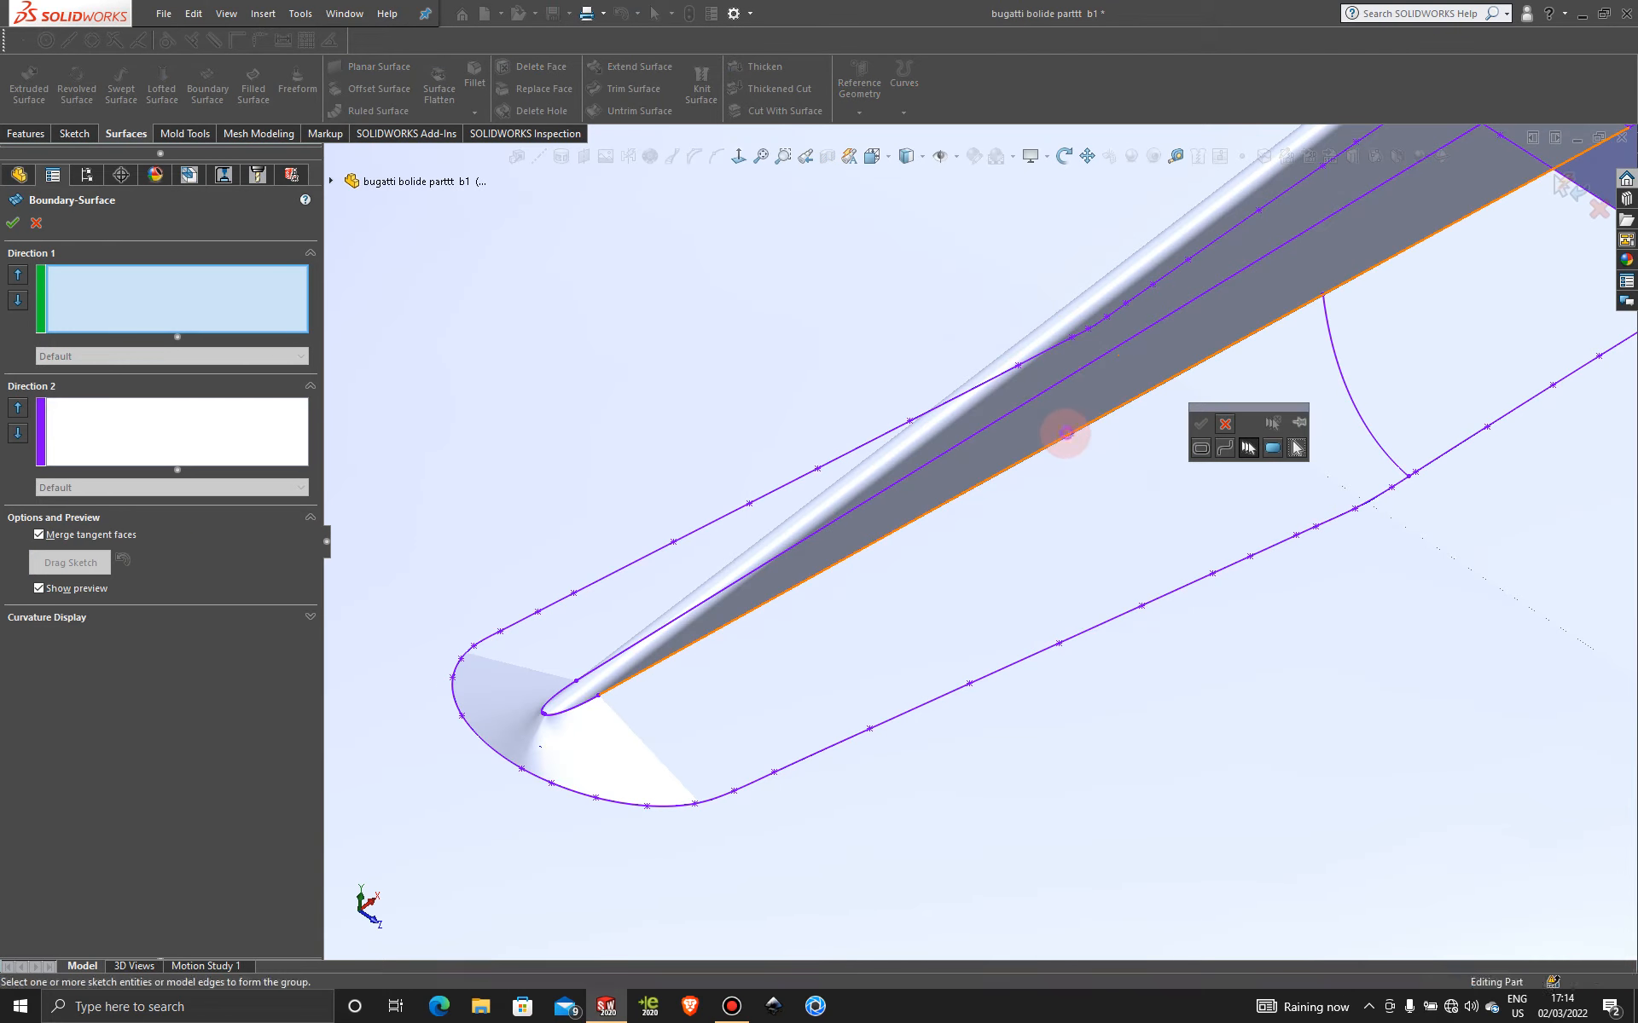
left_click(1200, 423)
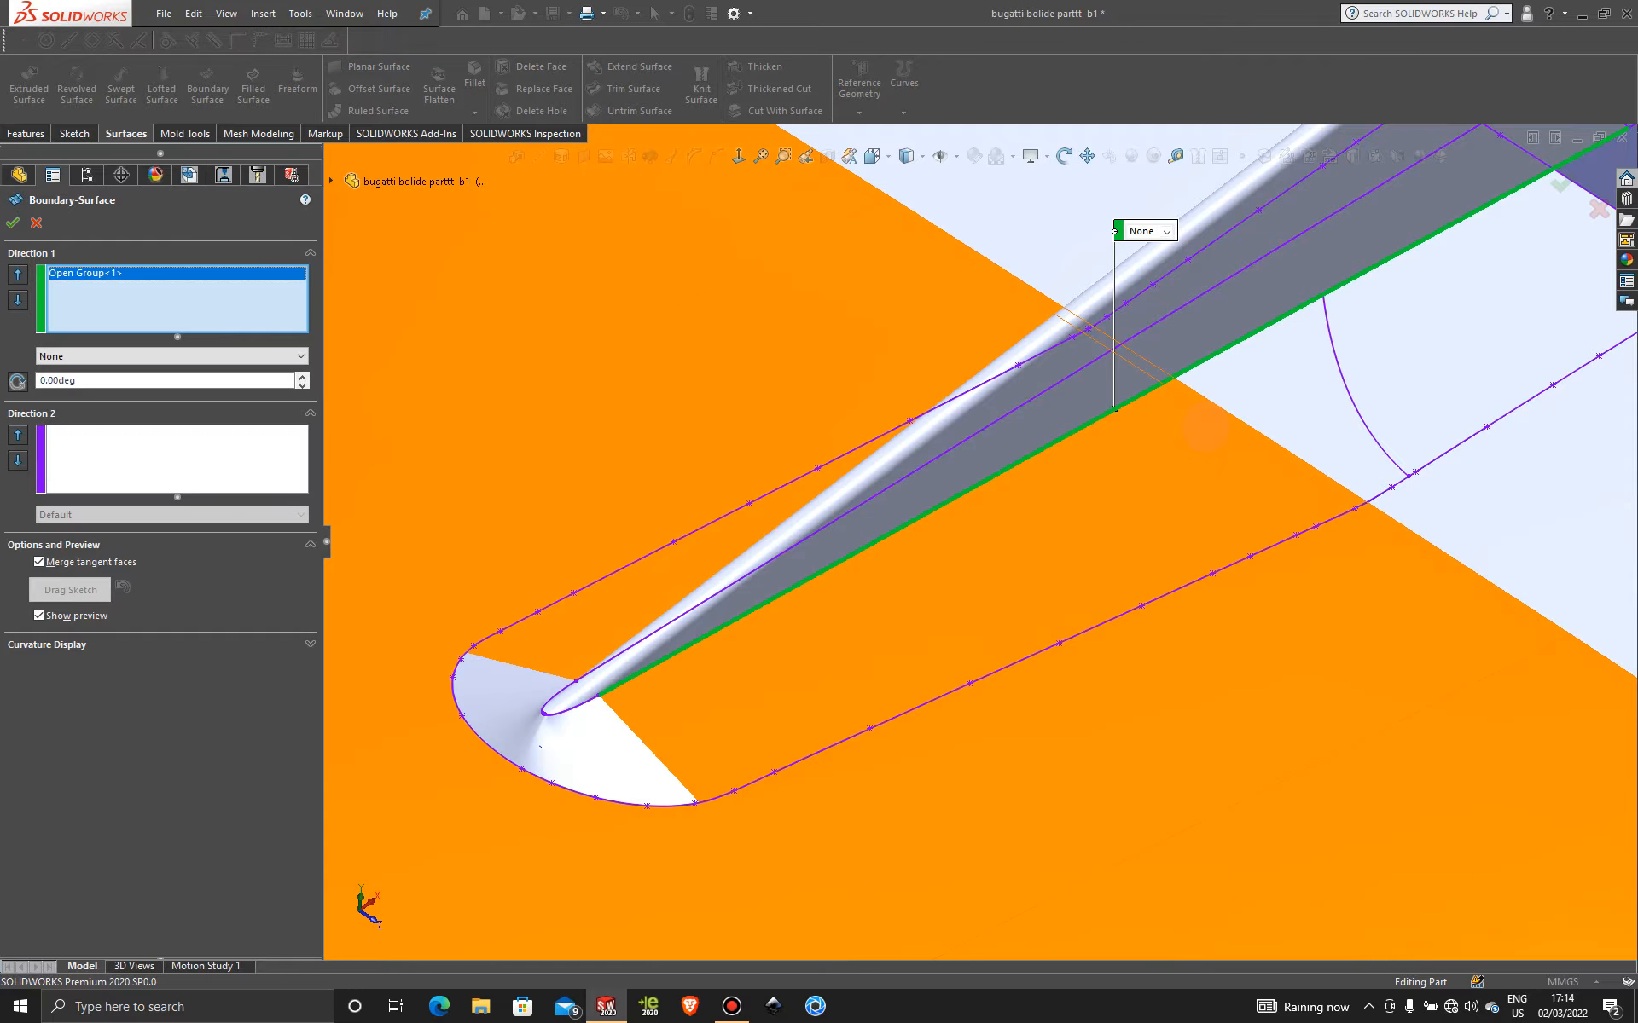
- Add the rounded roof outline as the second Direction 1 curve group of the side boundary surface
right_click(1081, 572)
left_click(1105, 620)
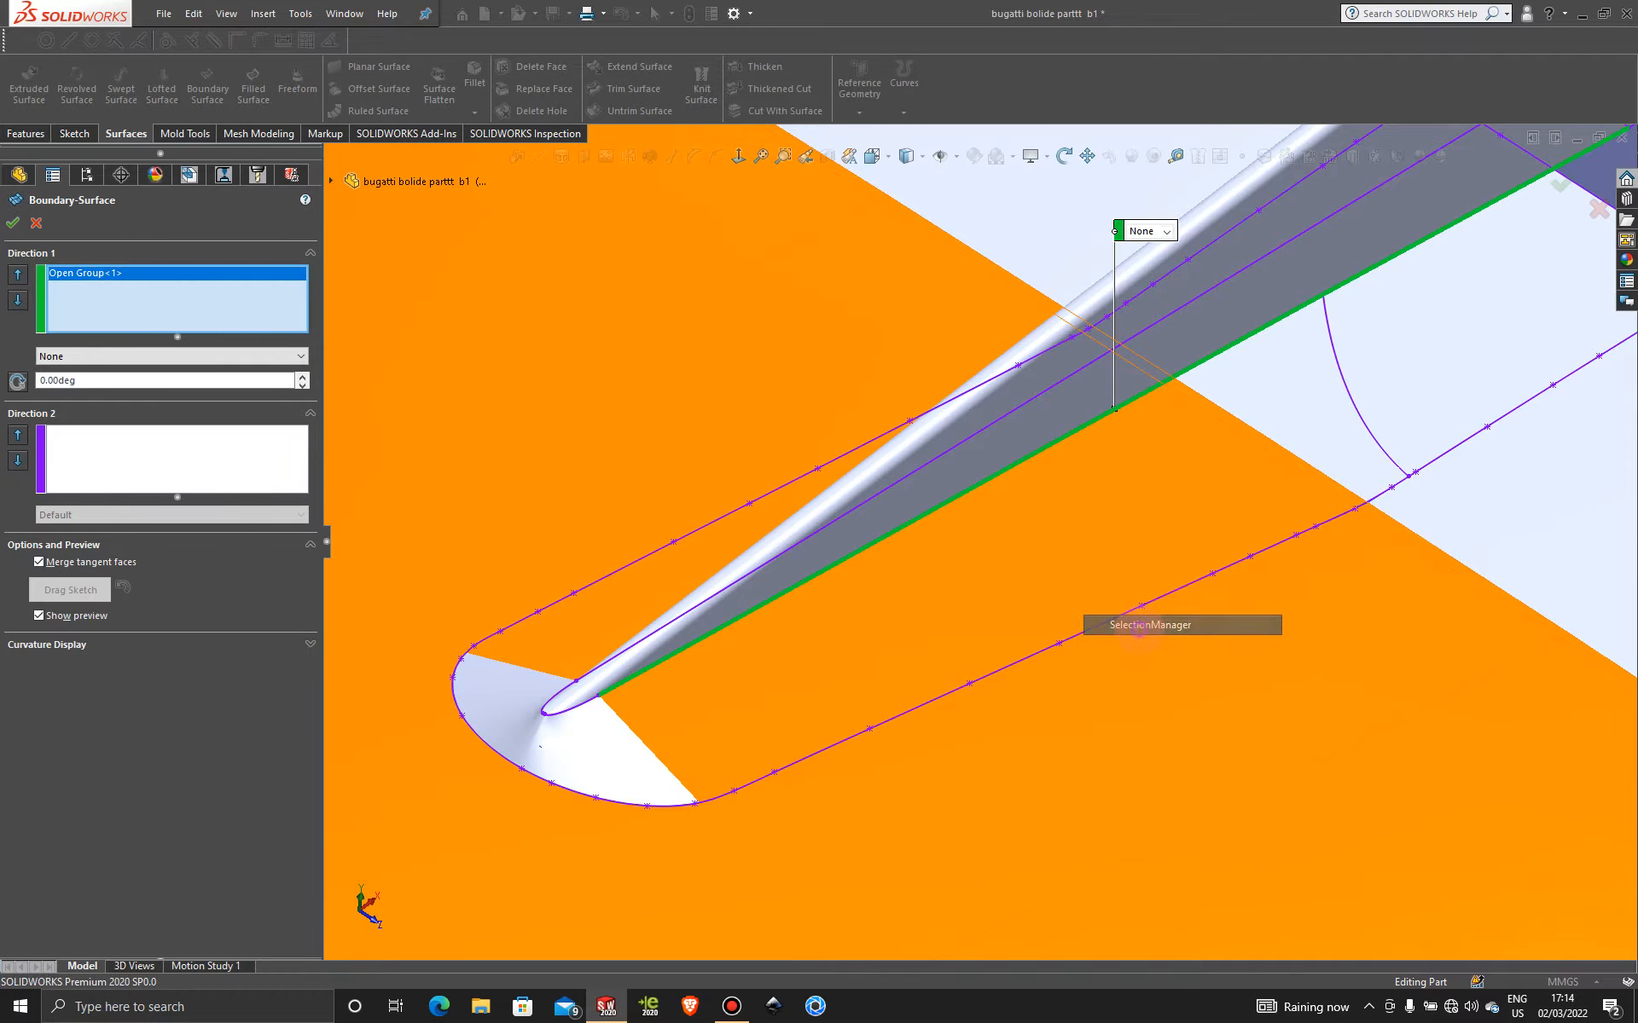
left_click(1105, 621)
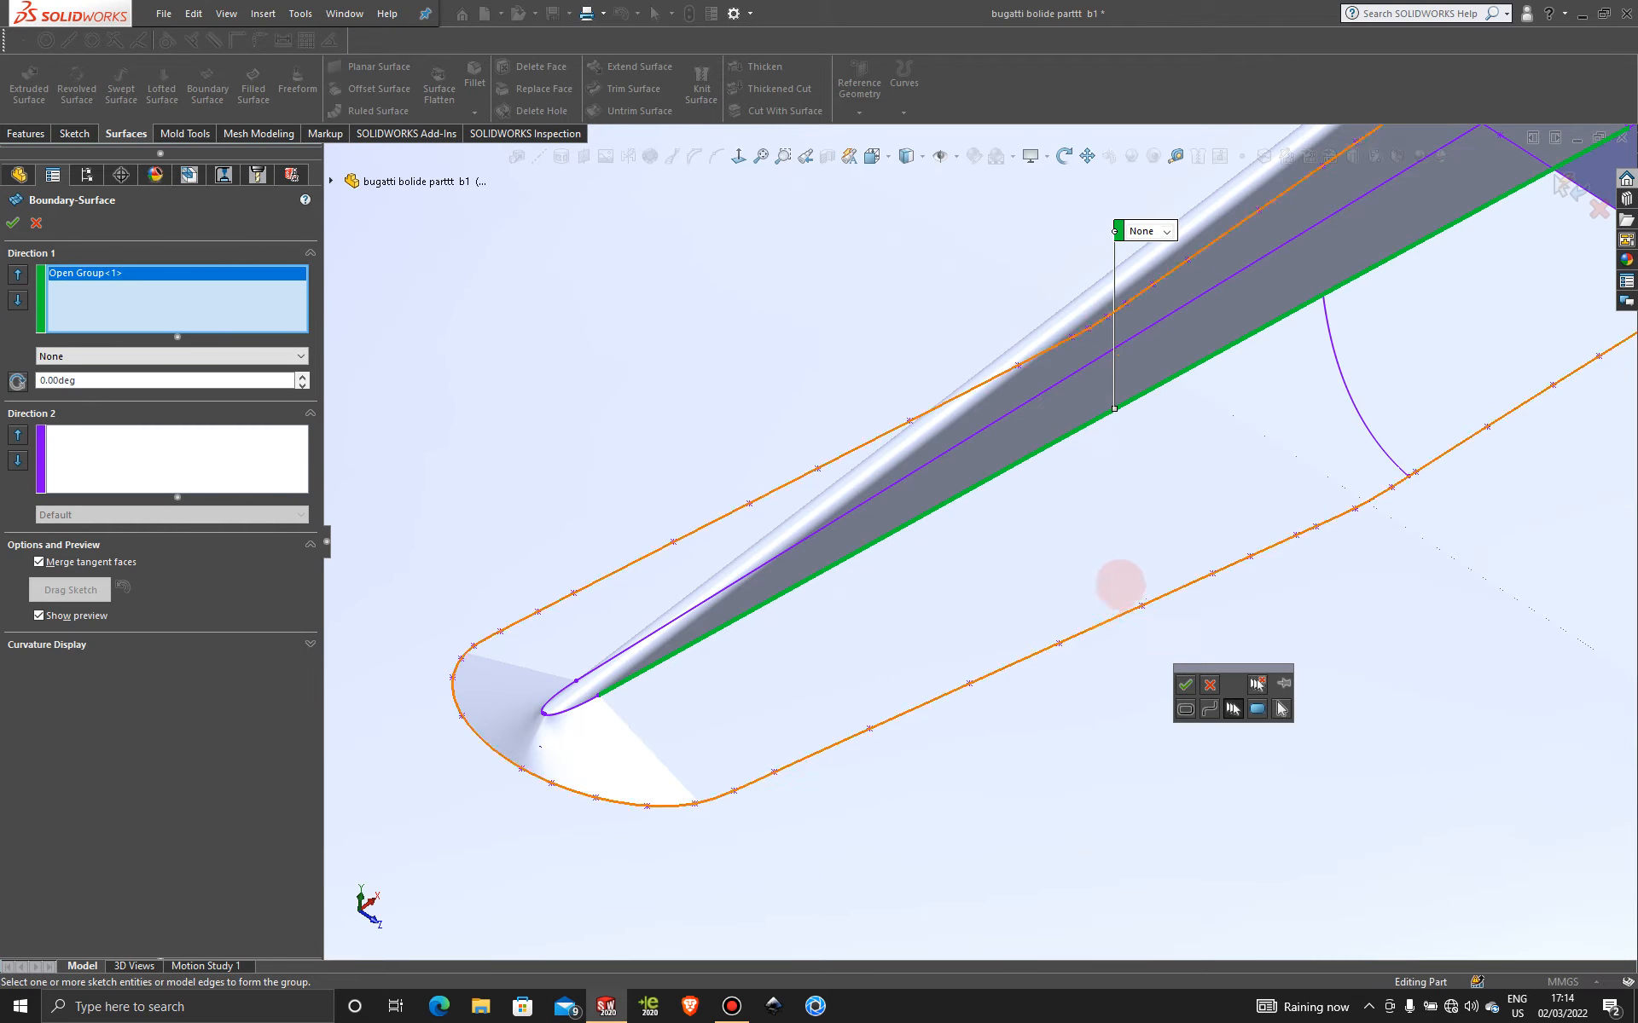
left_click(1185, 684)
scroll(1274, 289, "up", 3)
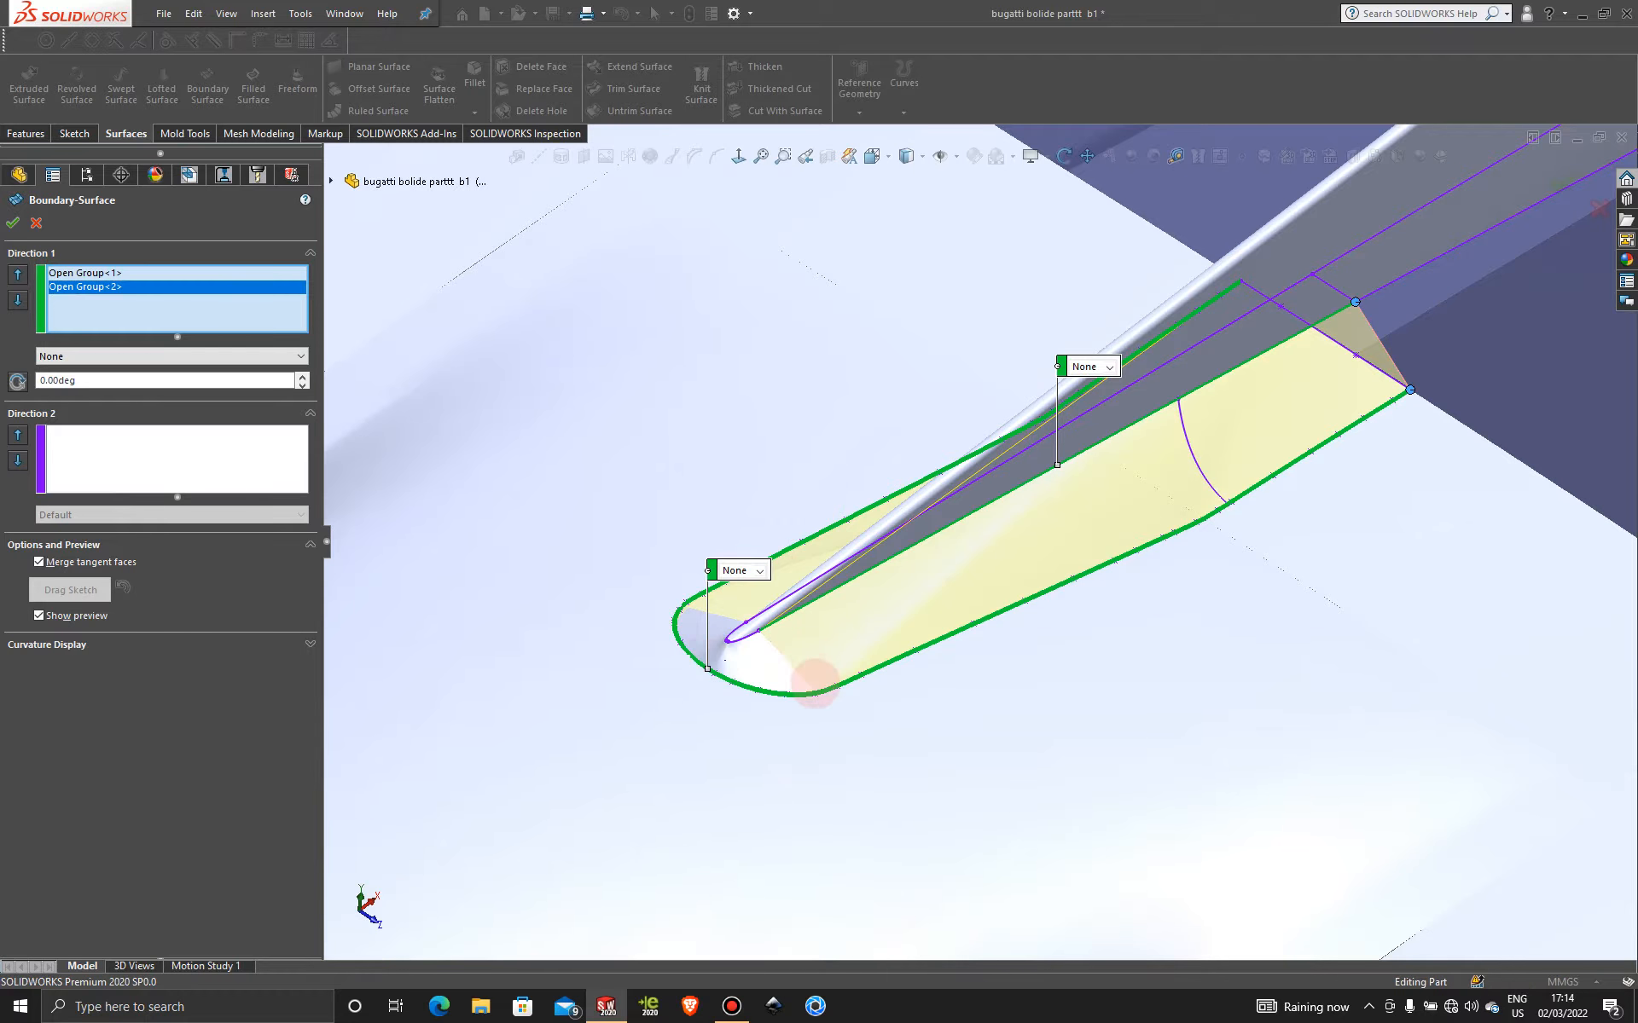
scroll(981, 721, "down", 4)
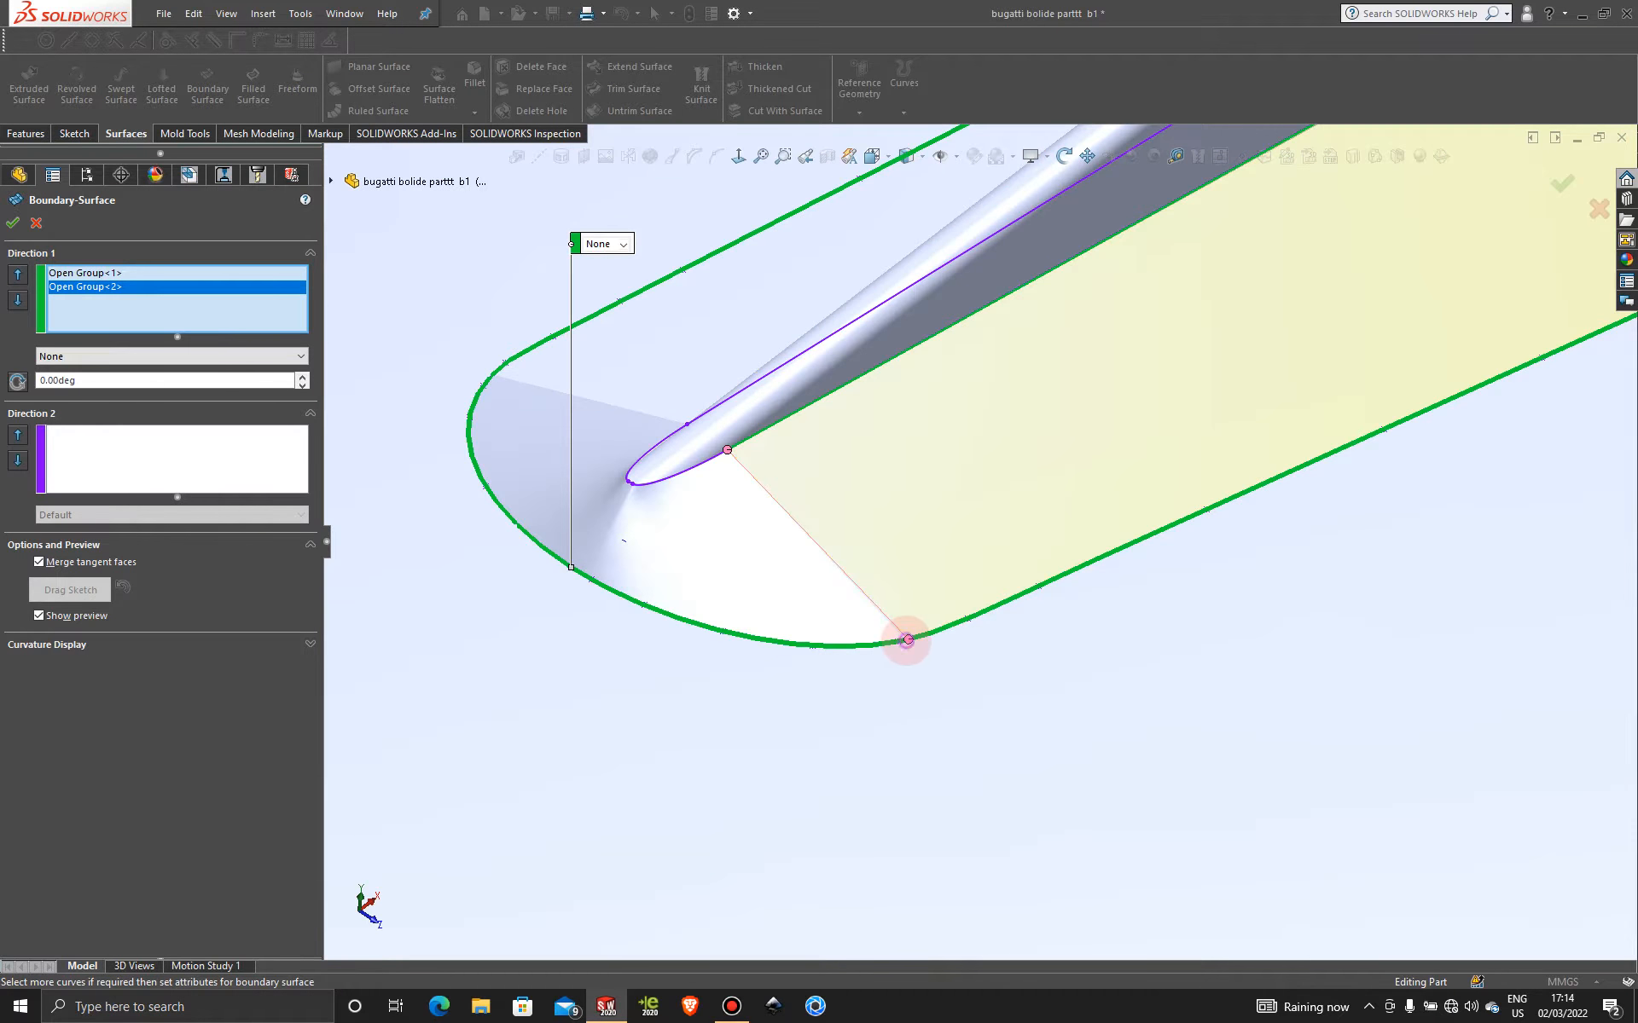
- Move the side boundary surface's end connector along the roof outline towards the corner of the tip surface
mouse_move(908, 640)
left_mouse_down()
mouse_move(957, 627)
mouse_move(897, 641)
left_mouse_up()
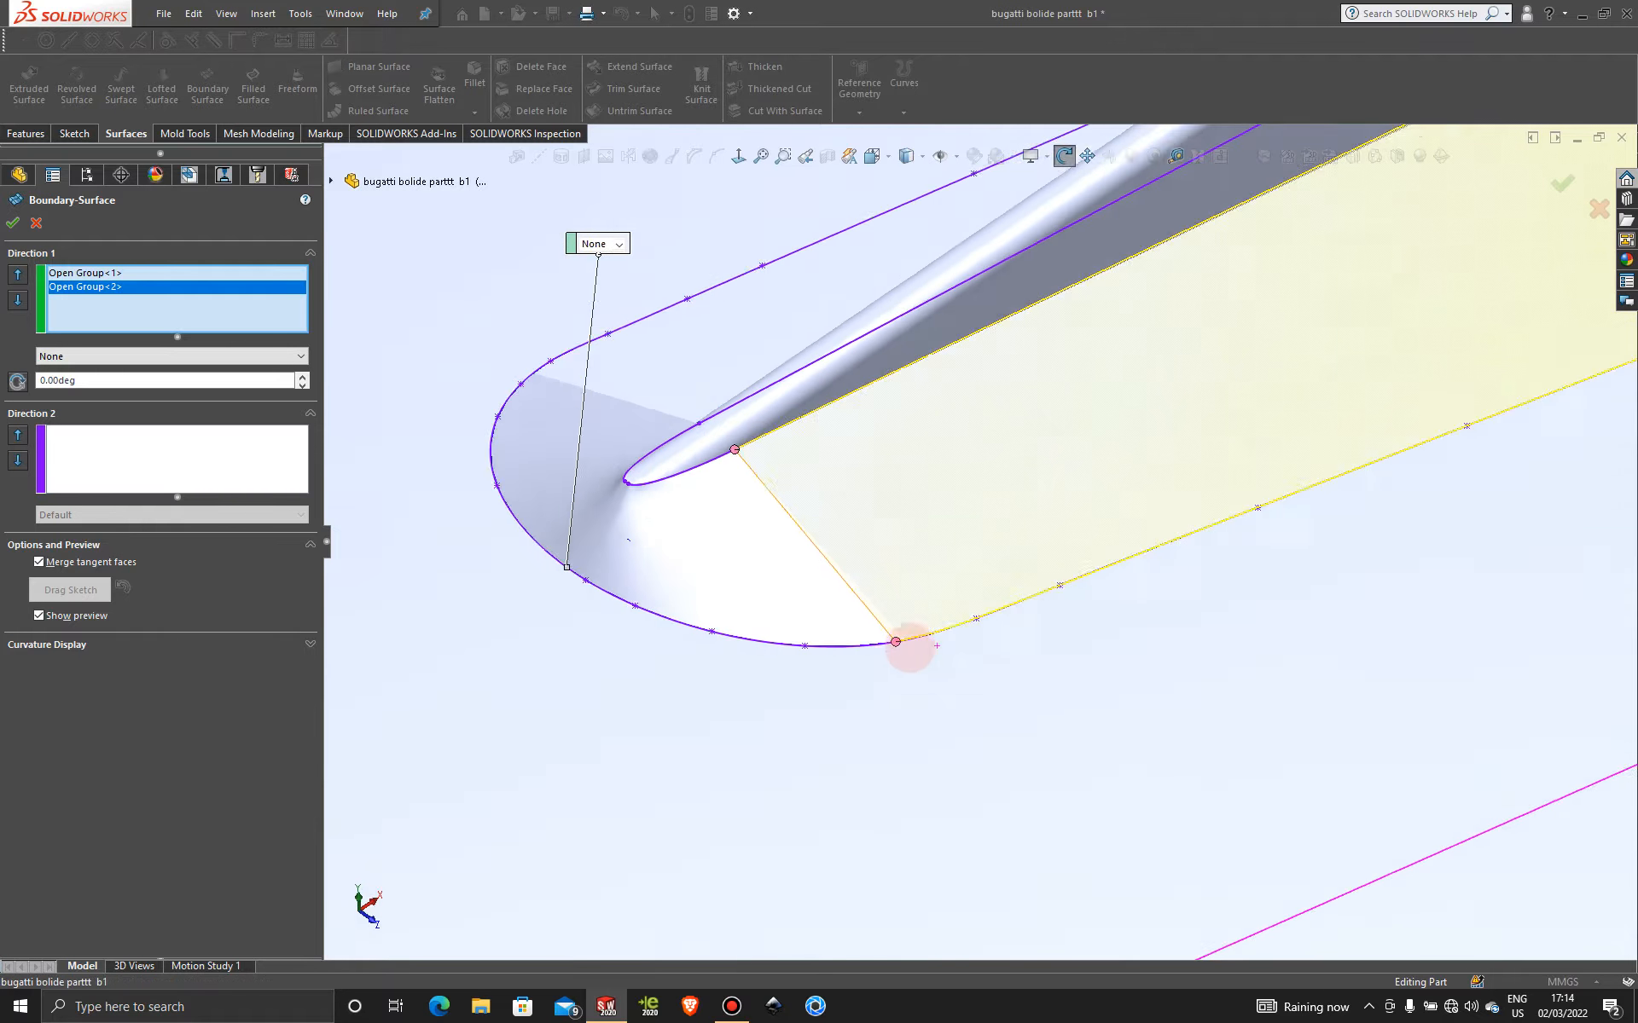
middle_click_drag(910, 643, 875, 711)
scroll(895, 644, "down", 4)
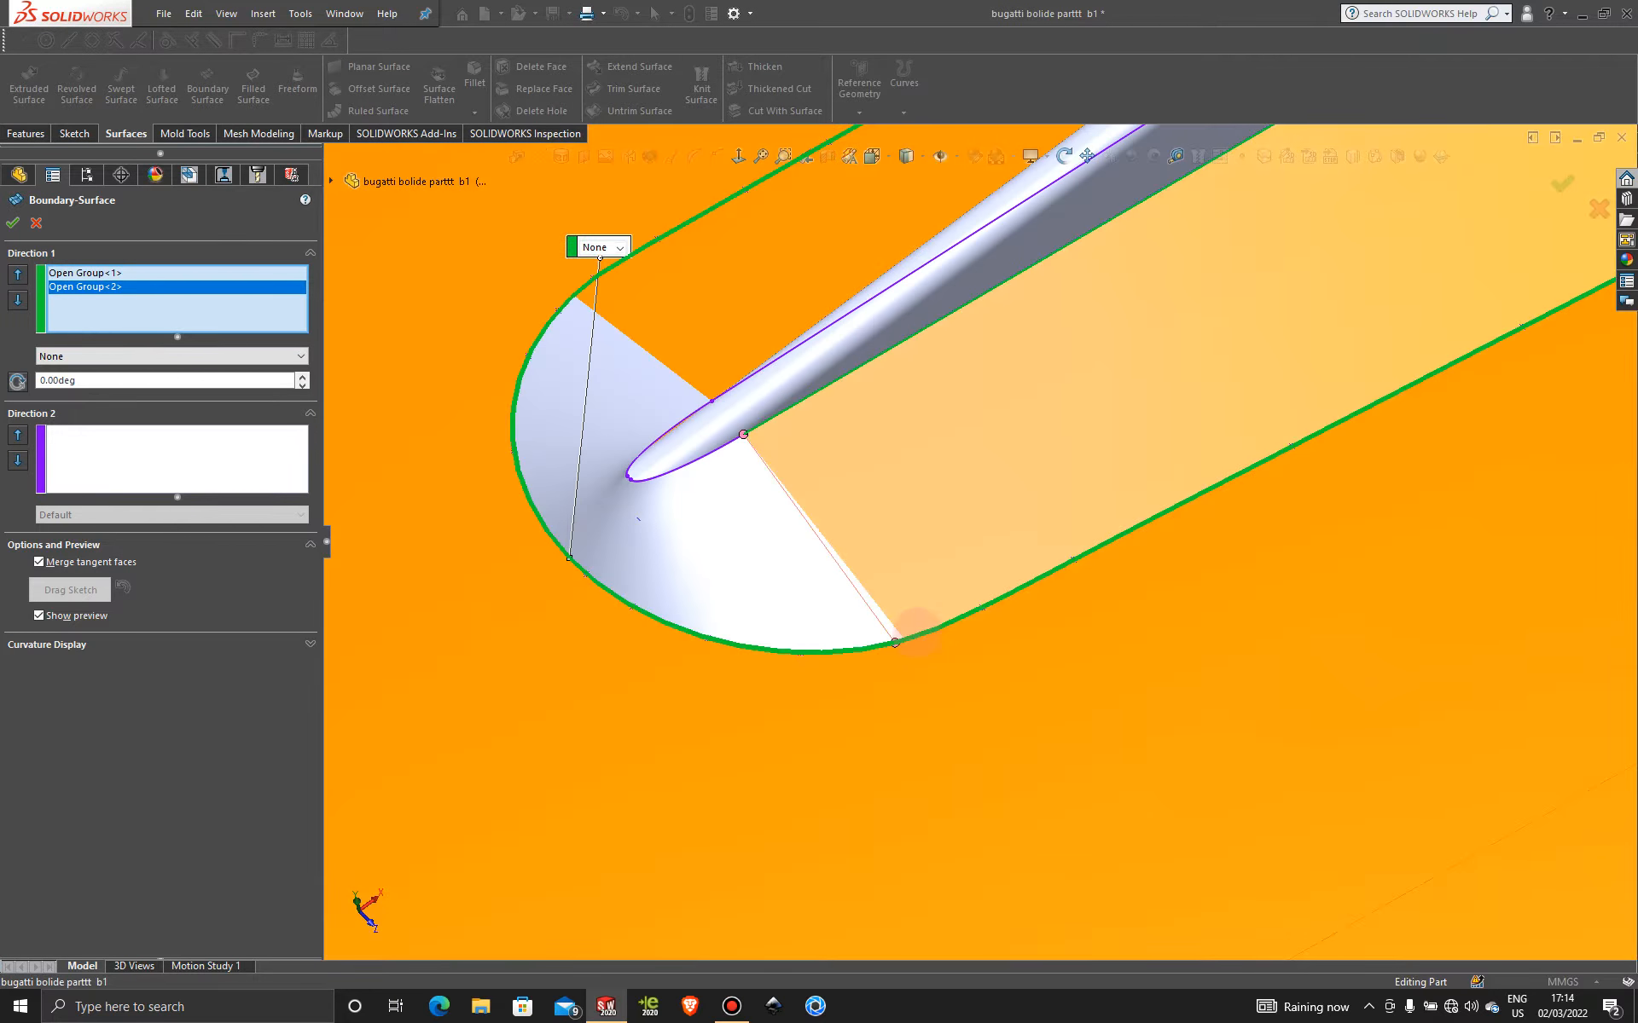
- Fine-tune the end connector's position on the roof outline against the tip surface's edge, working from the top view
key("space")
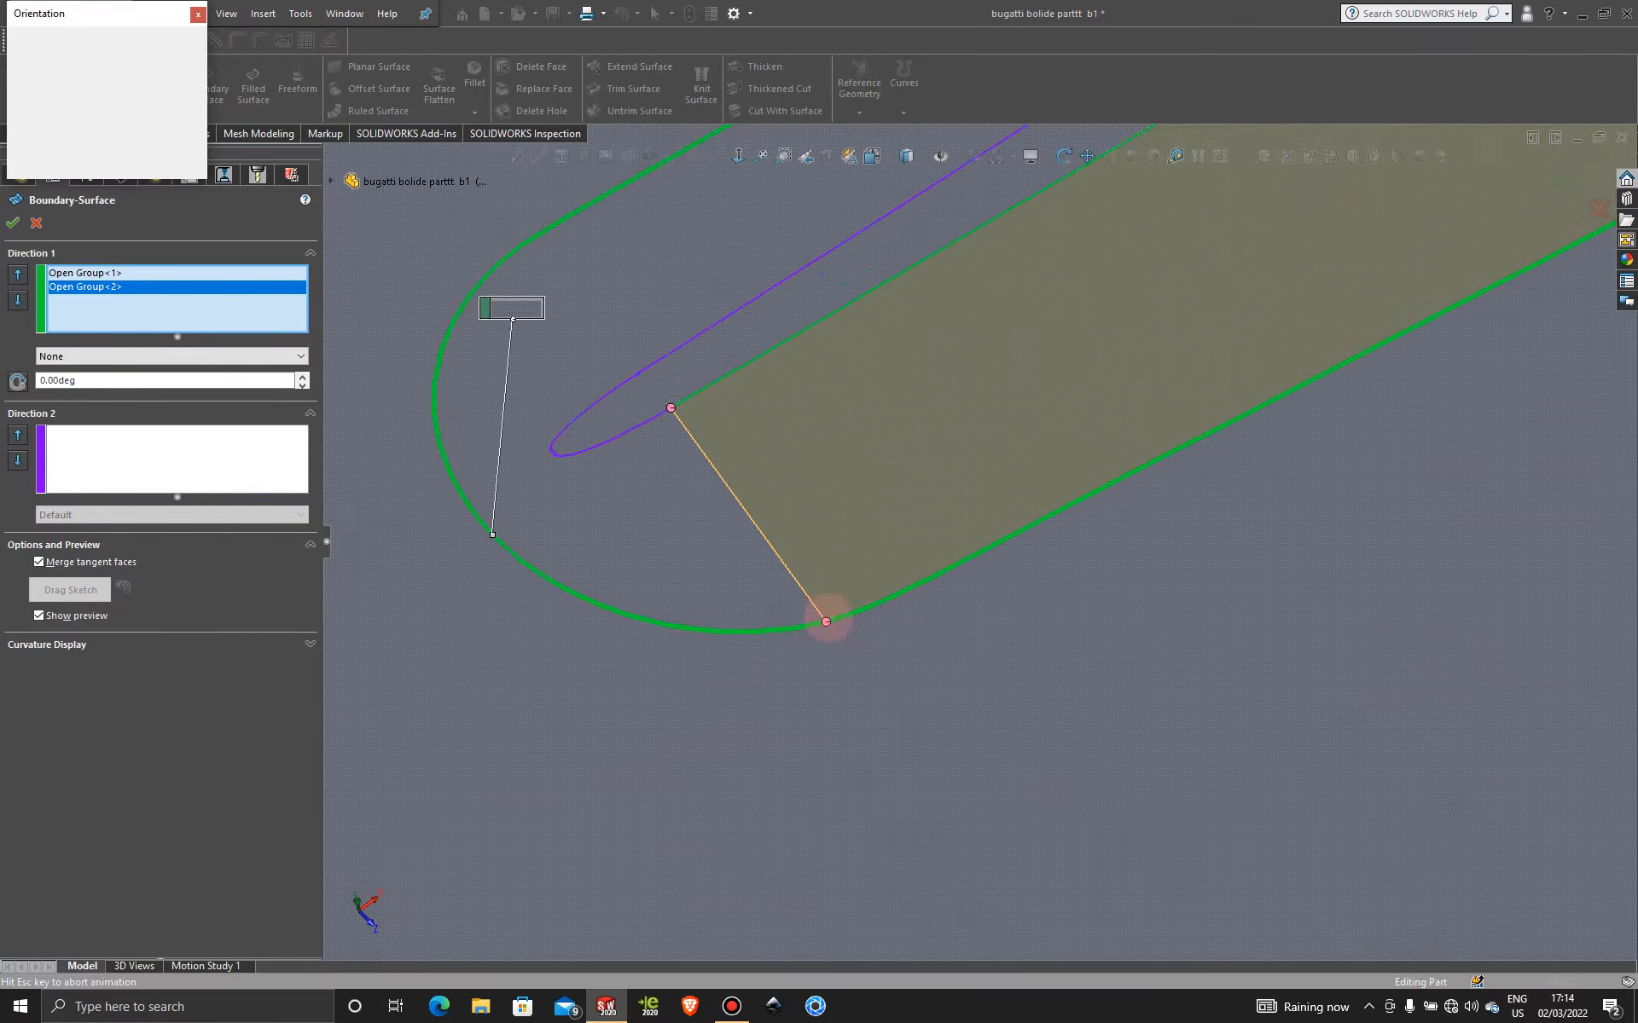
left_click(791, 499)
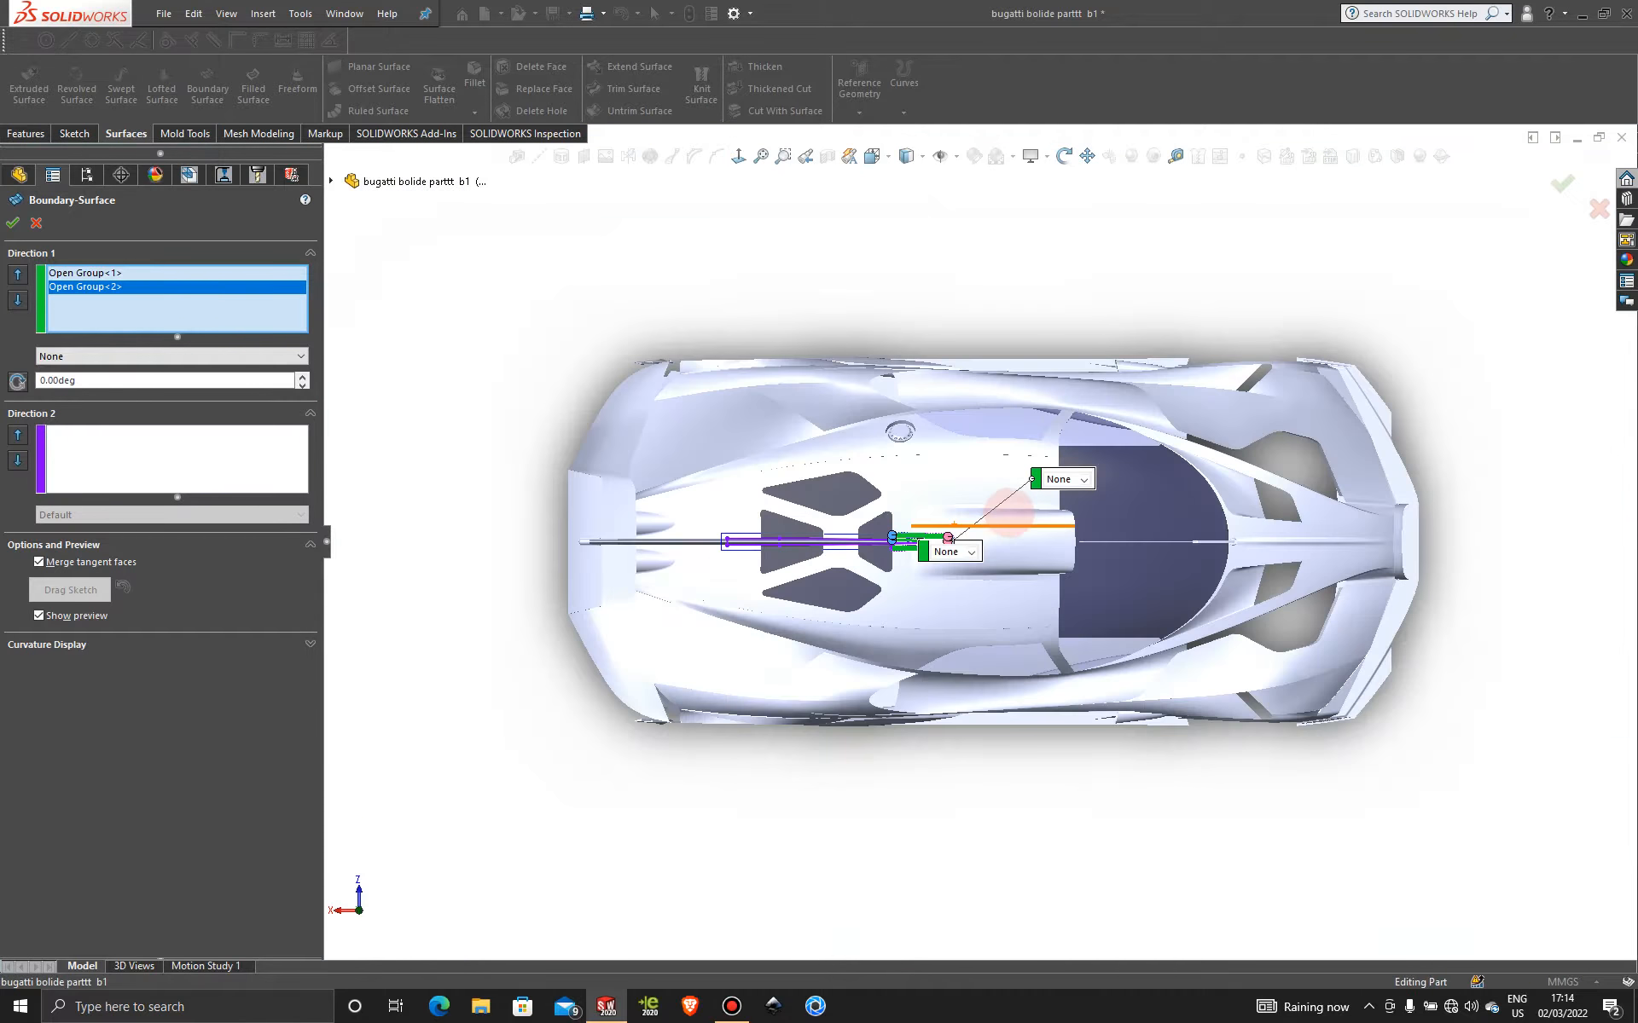
scroll(841, 512, "down", 5)
scroll(884, 662, "down", 6)
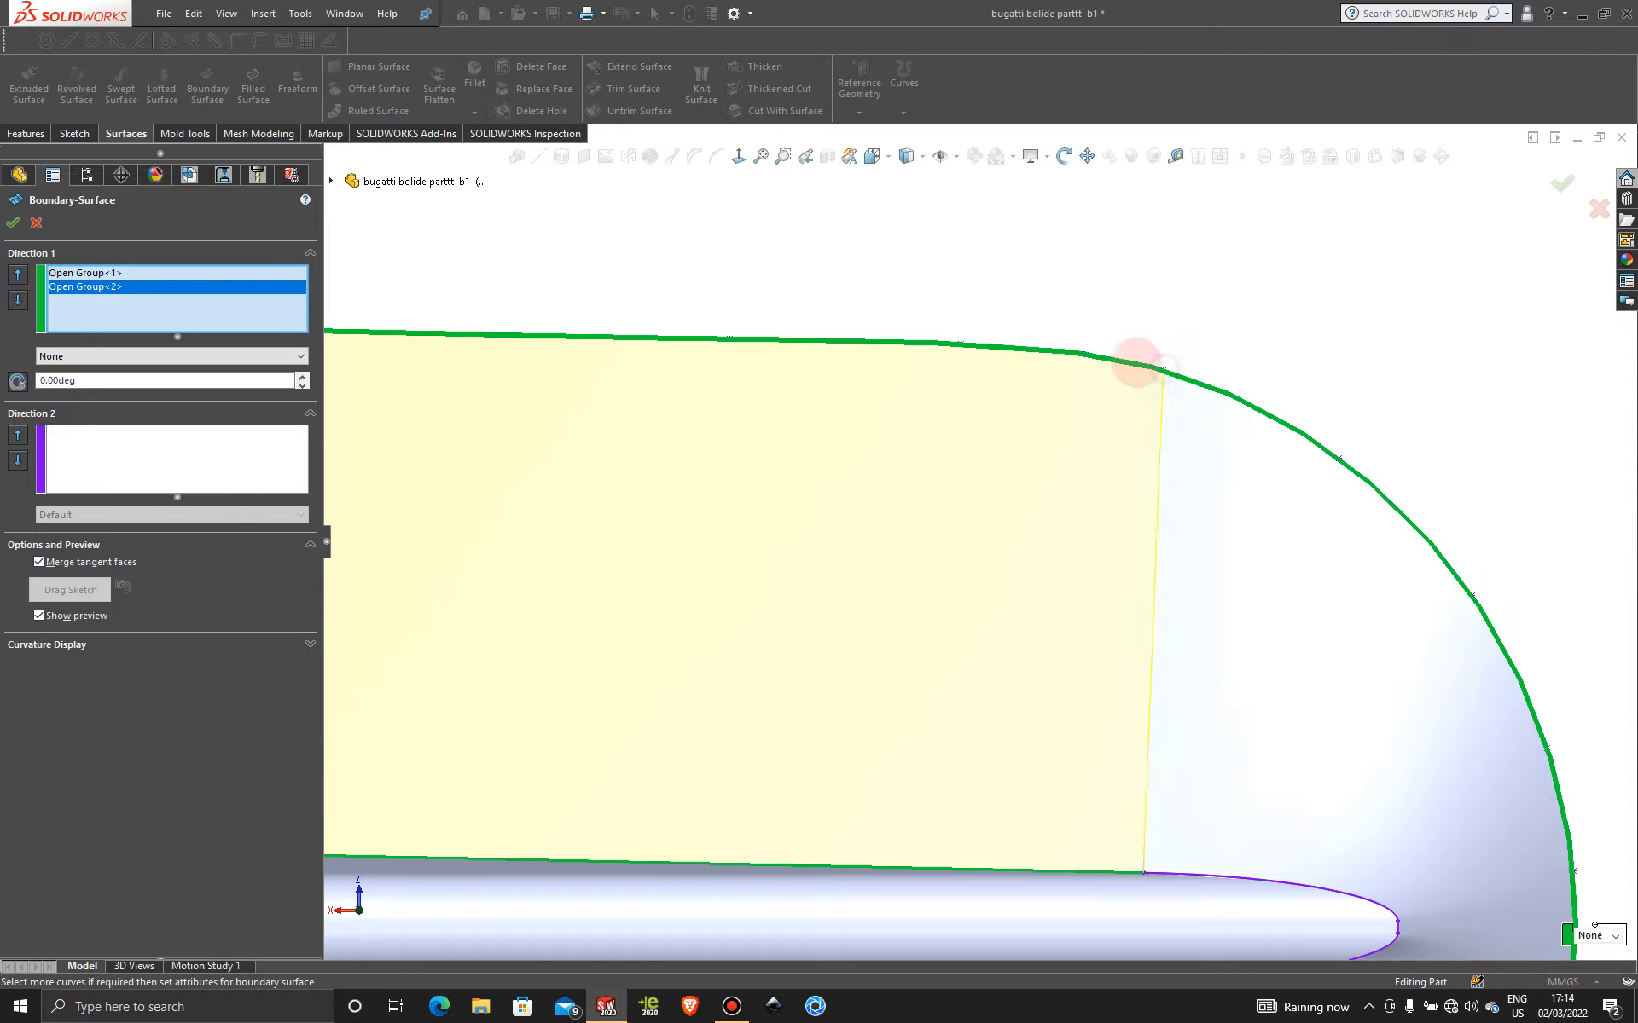
scroll(1147, 378, "down", 3)
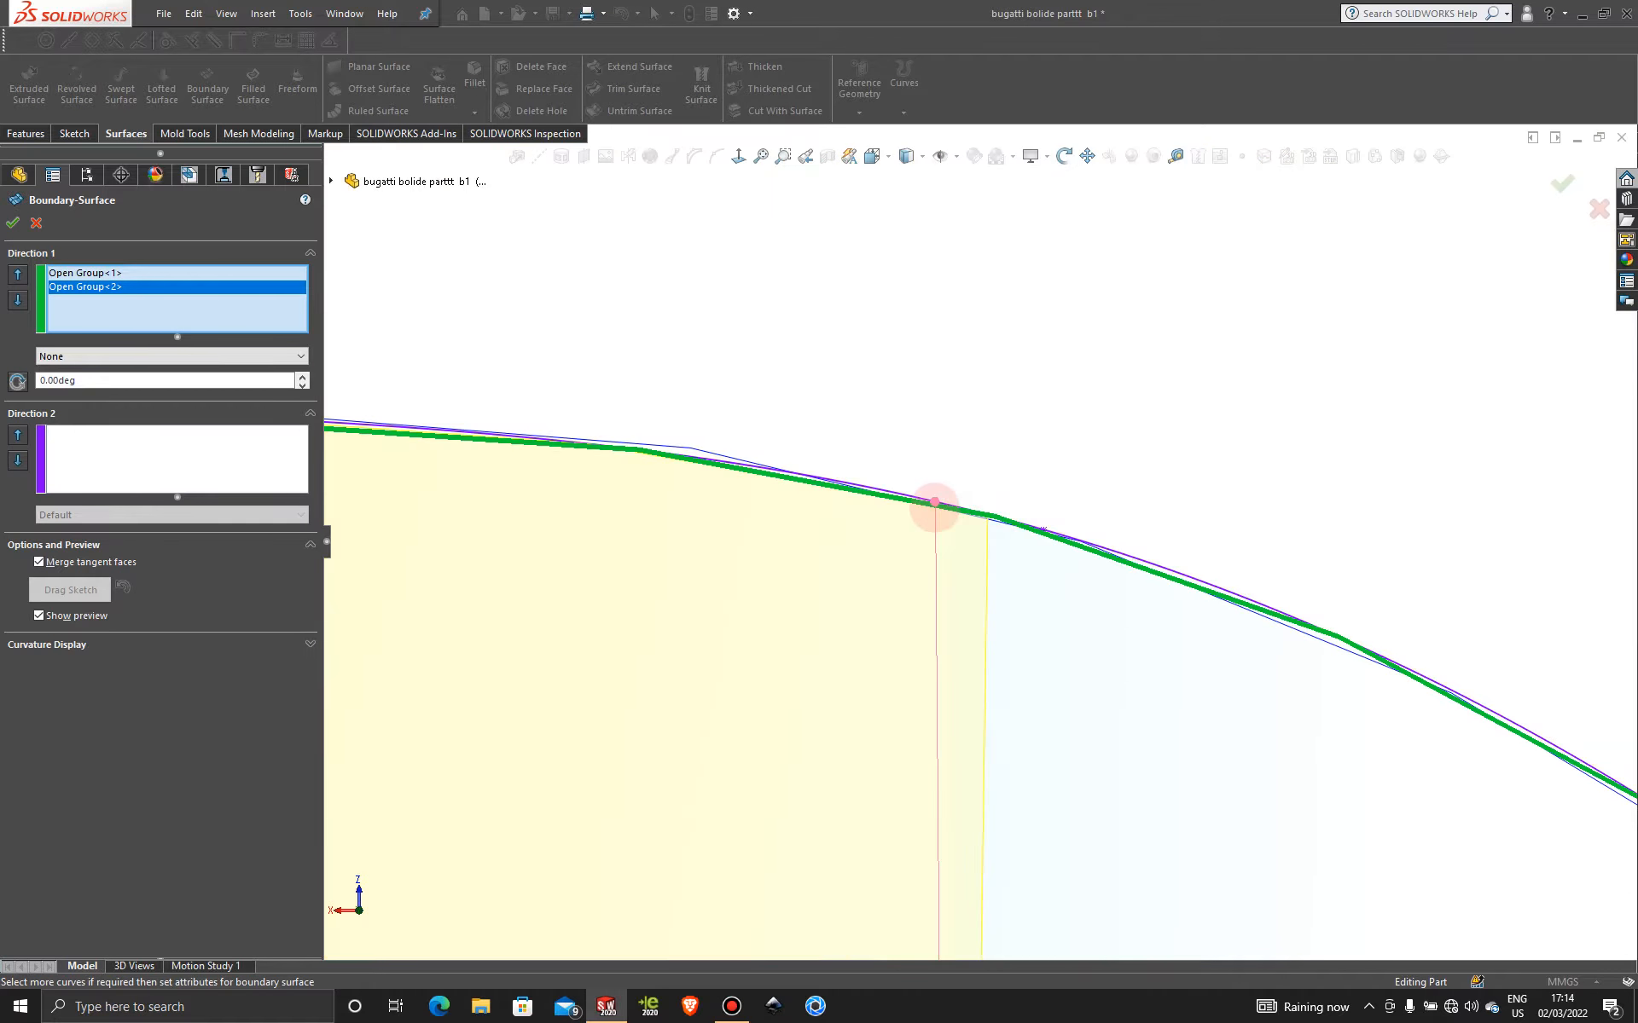
left_click_drag(941, 515, 941, 516)
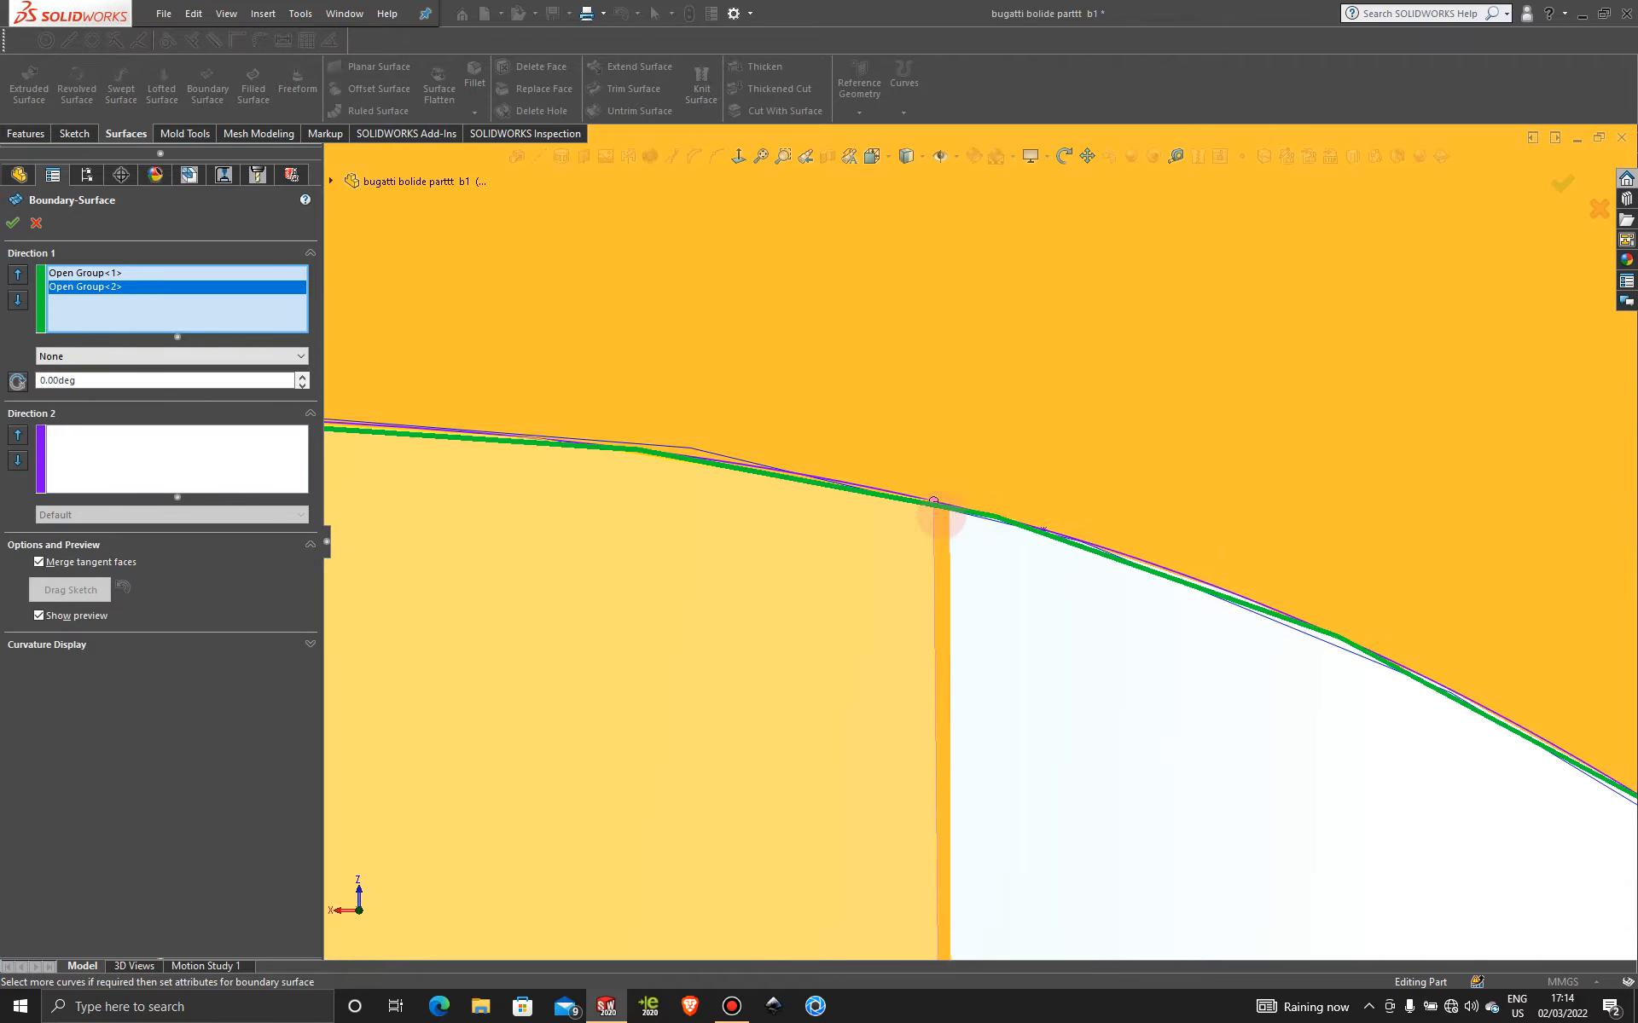
scroll(1147, 613, "up", 5)
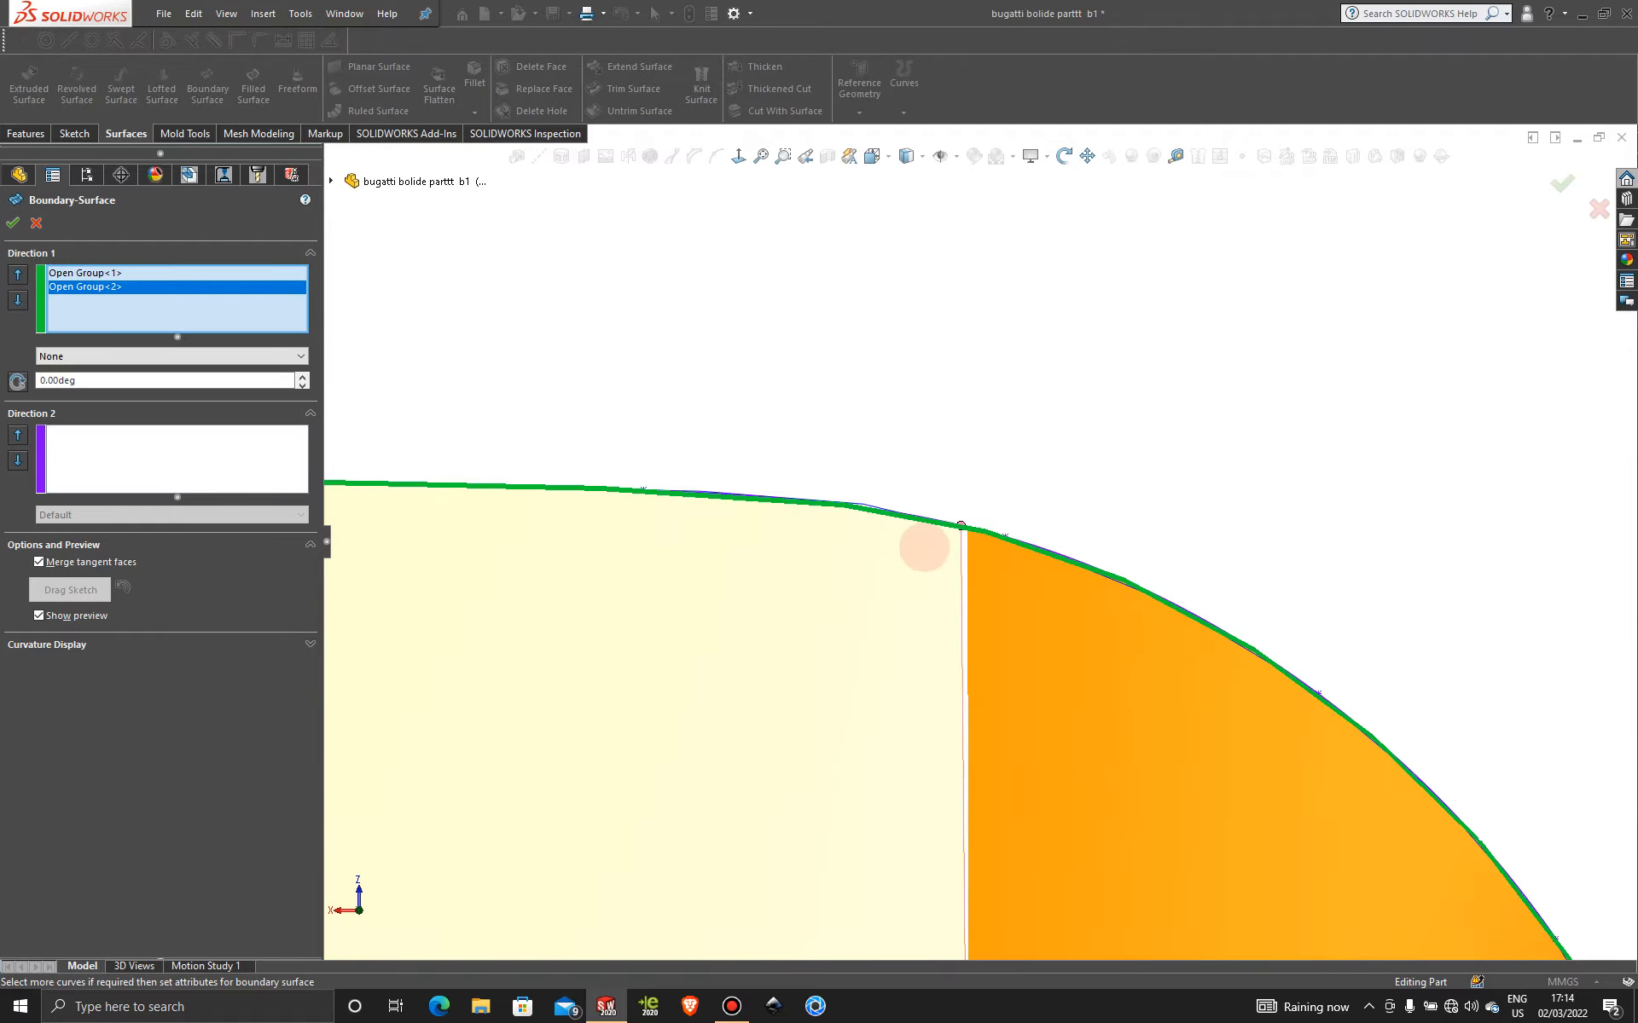
scroll(925, 547, "down", 5)
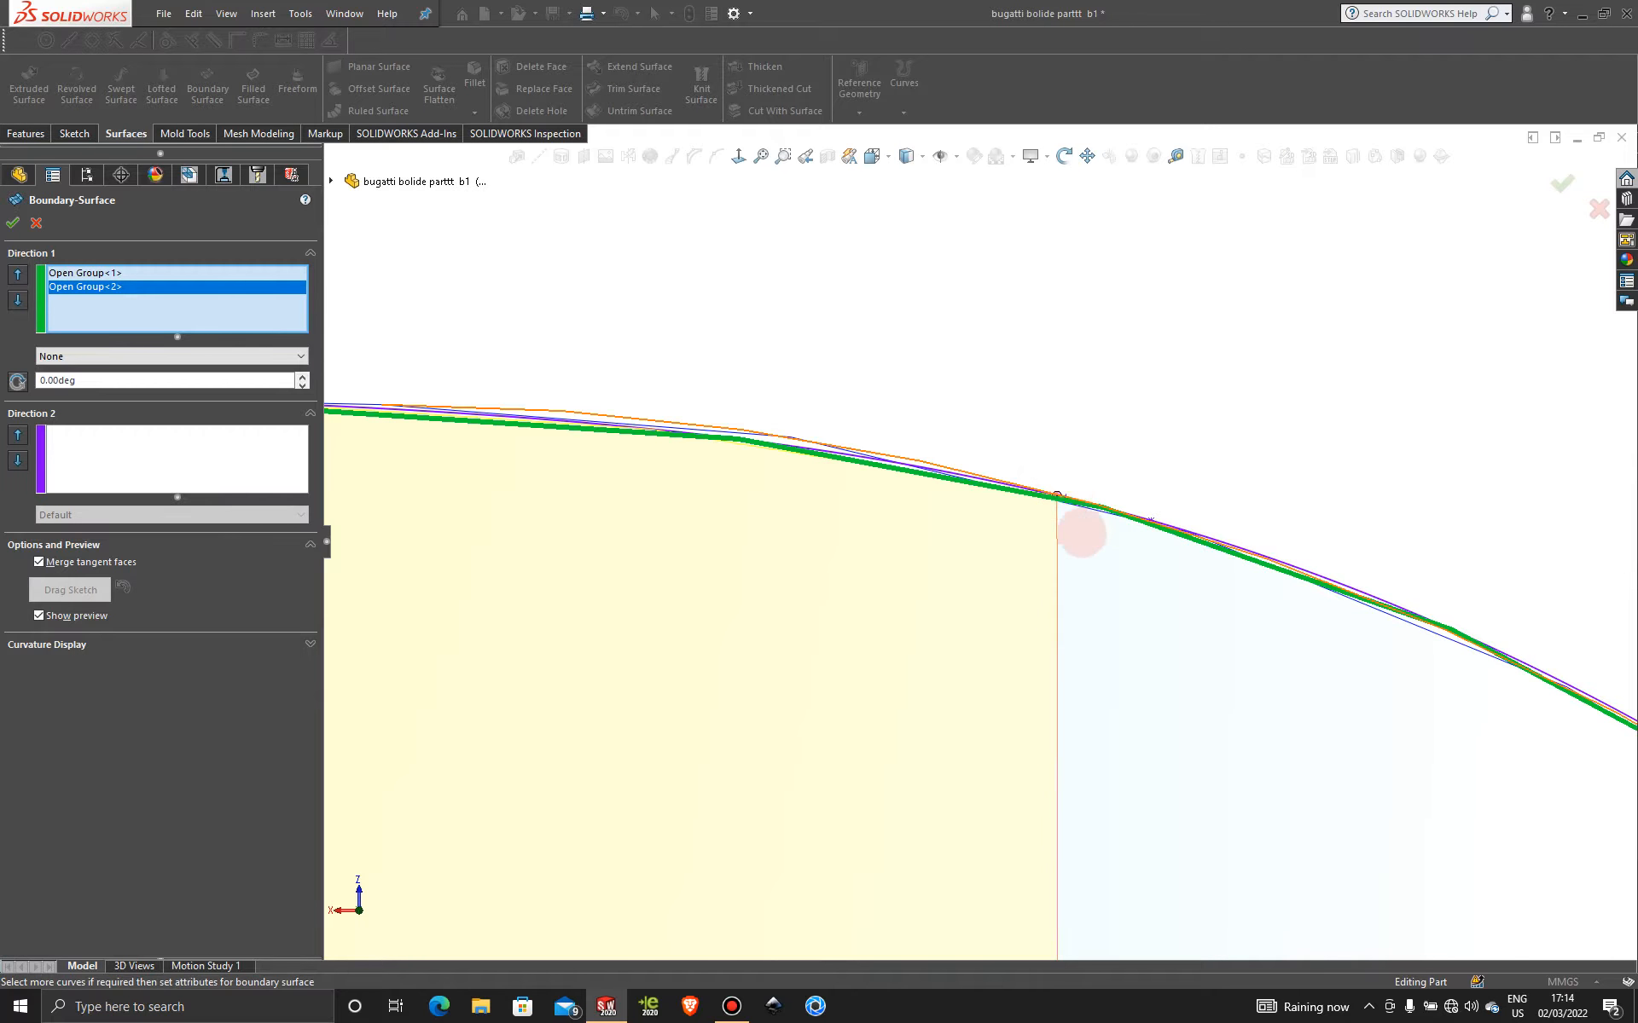
scroll(1081, 530, "up", 5)
scroll(1097, 632, "up", 3)
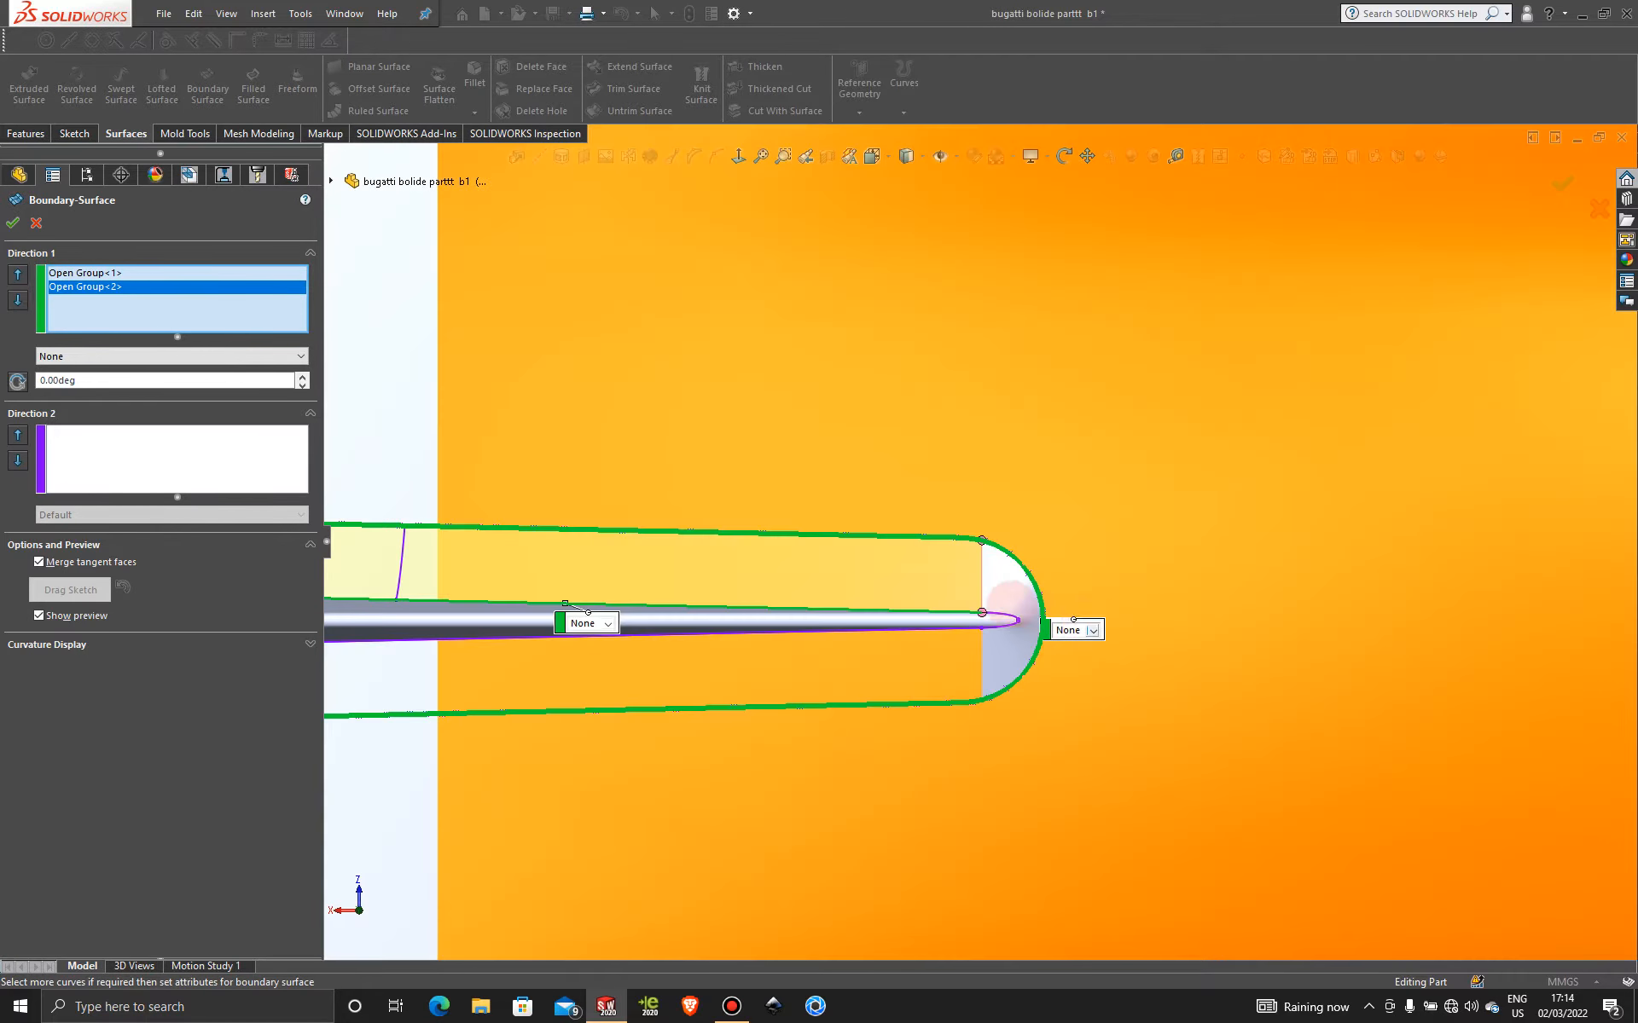
- Add the curved cross sketch between the fin and the roof outline as the first Direction 2 curve
middle_click_drag(977, 591, 717, 672)
scroll(971, 603, "down", 5)
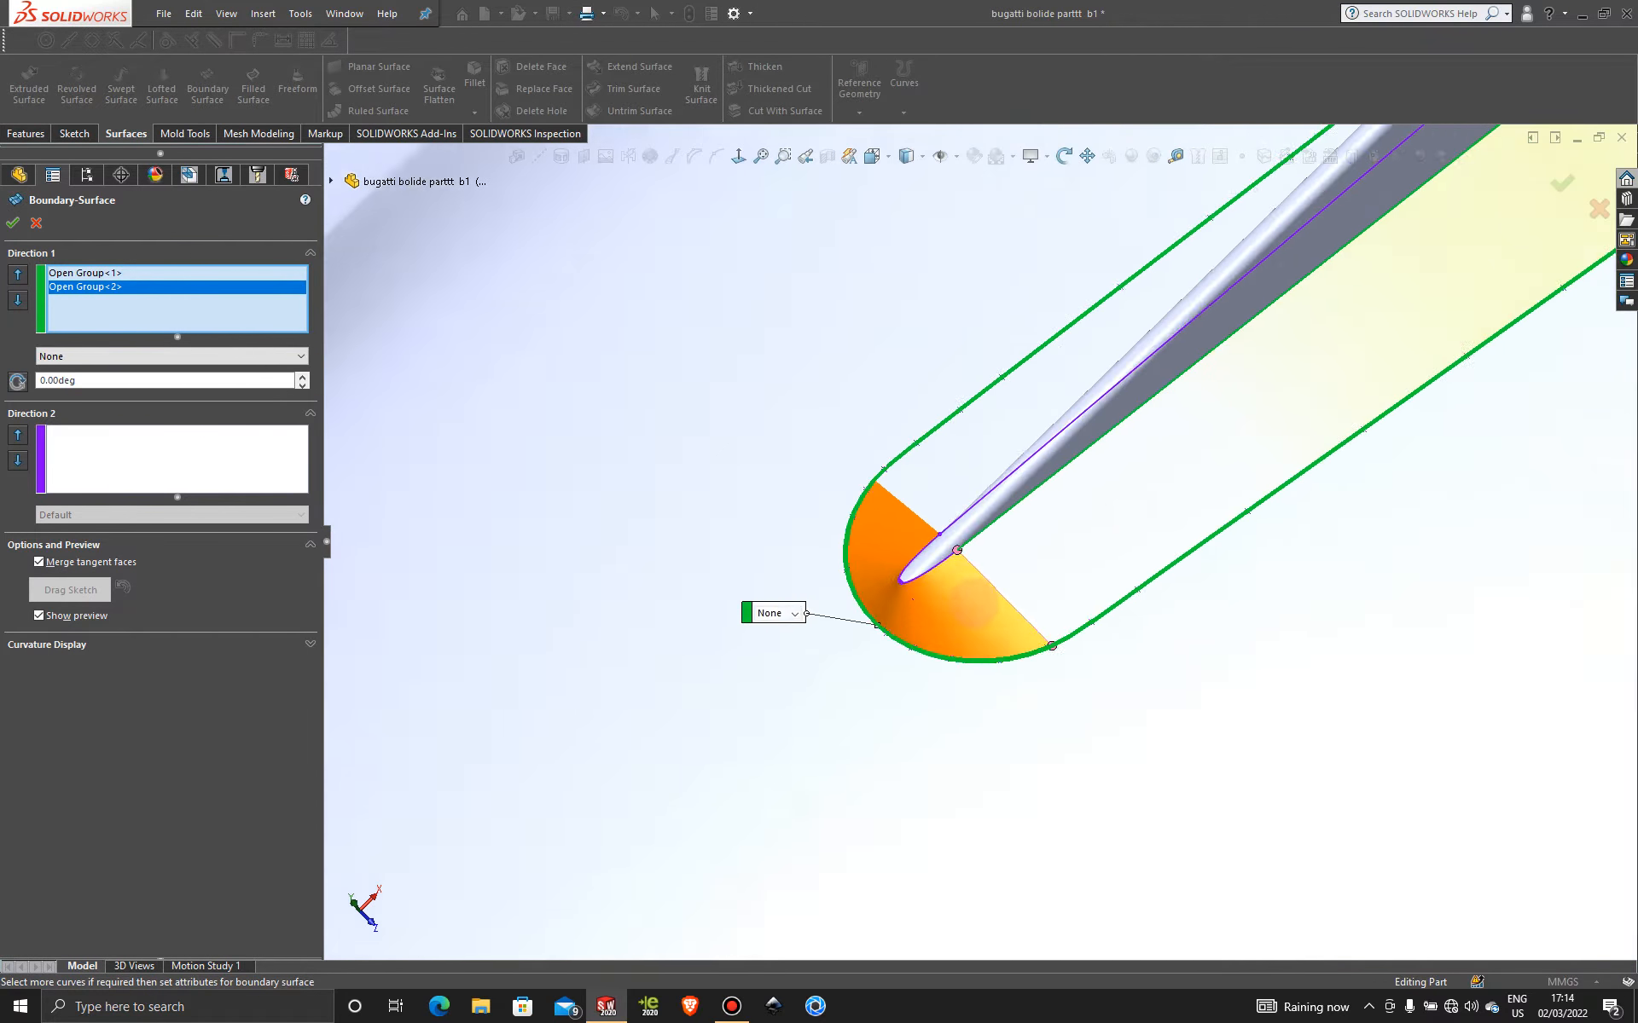
scroll(1165, 548, "up", 6)
scroll(1419, 299, "down", 5)
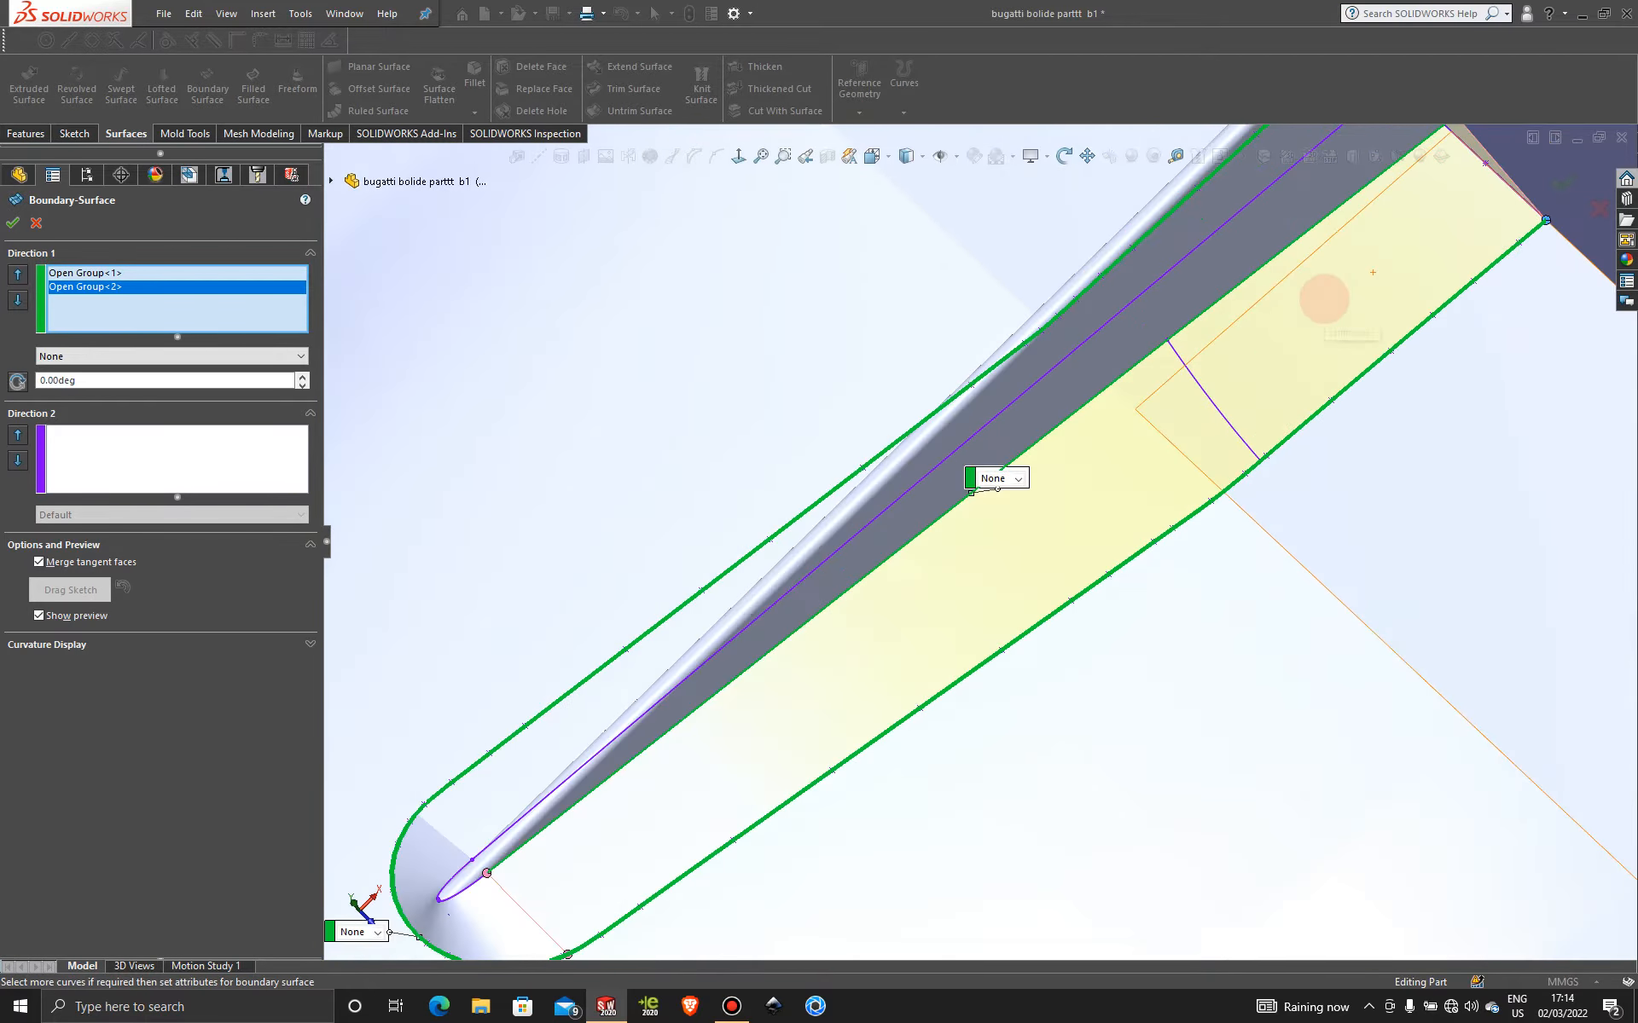
scroll(888, 347, "up", 3)
left_click(148, 465)
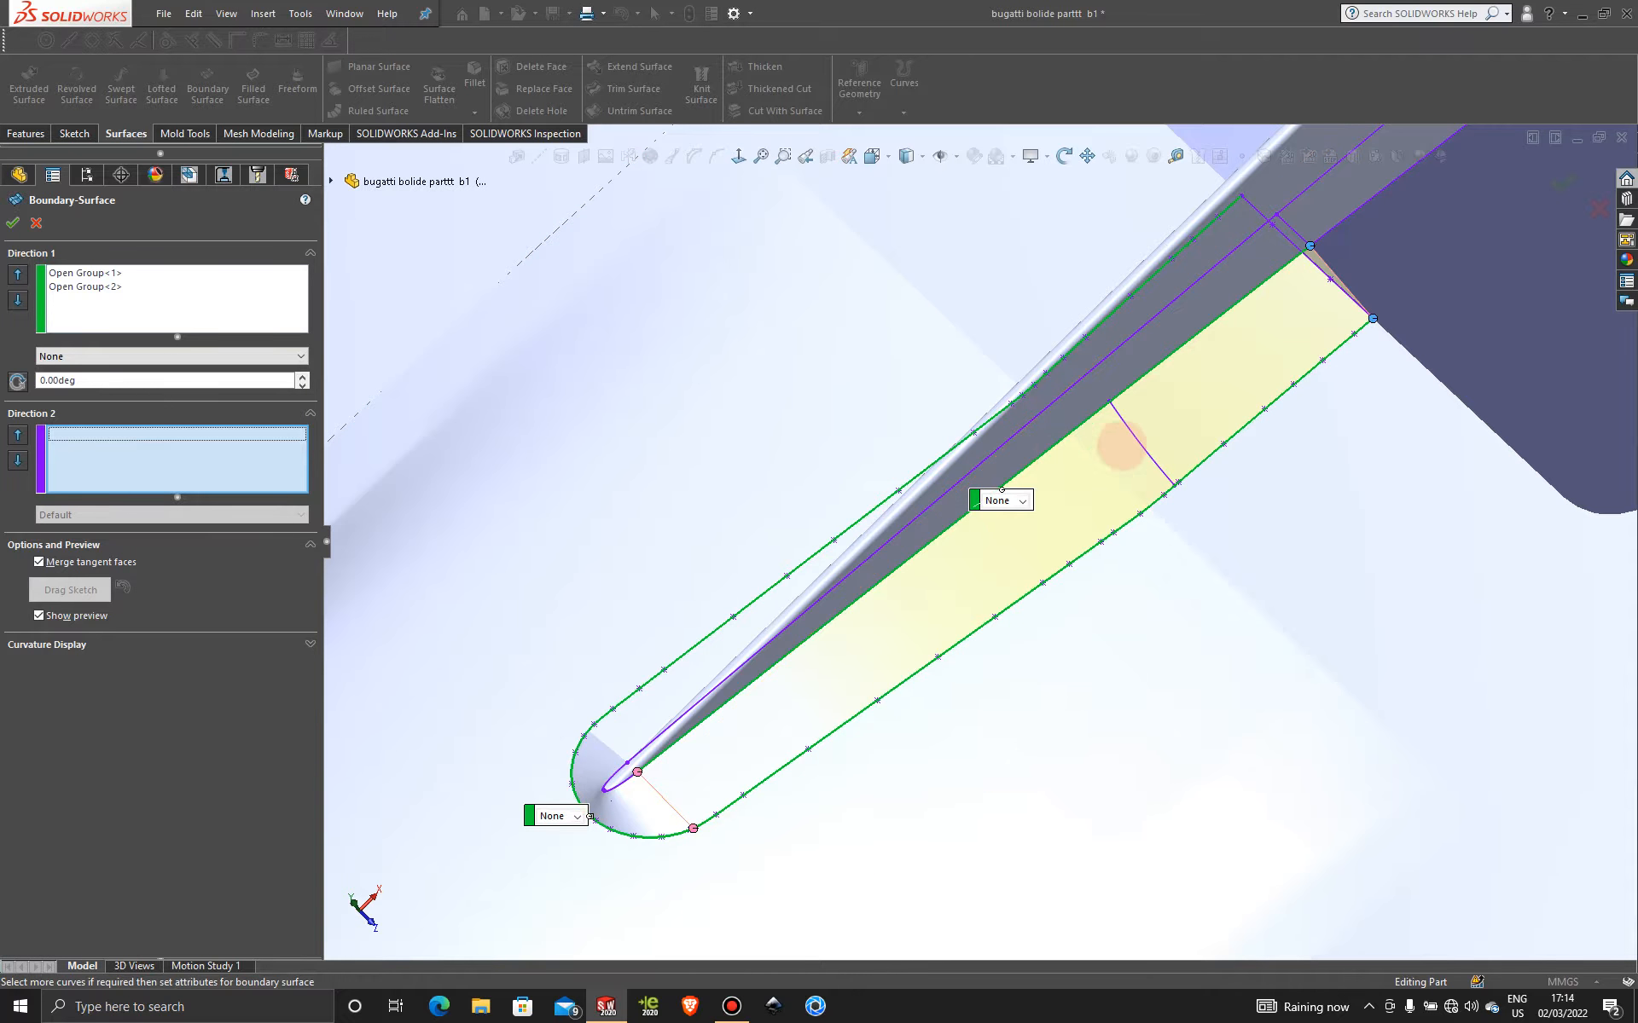
left_click(1134, 439)
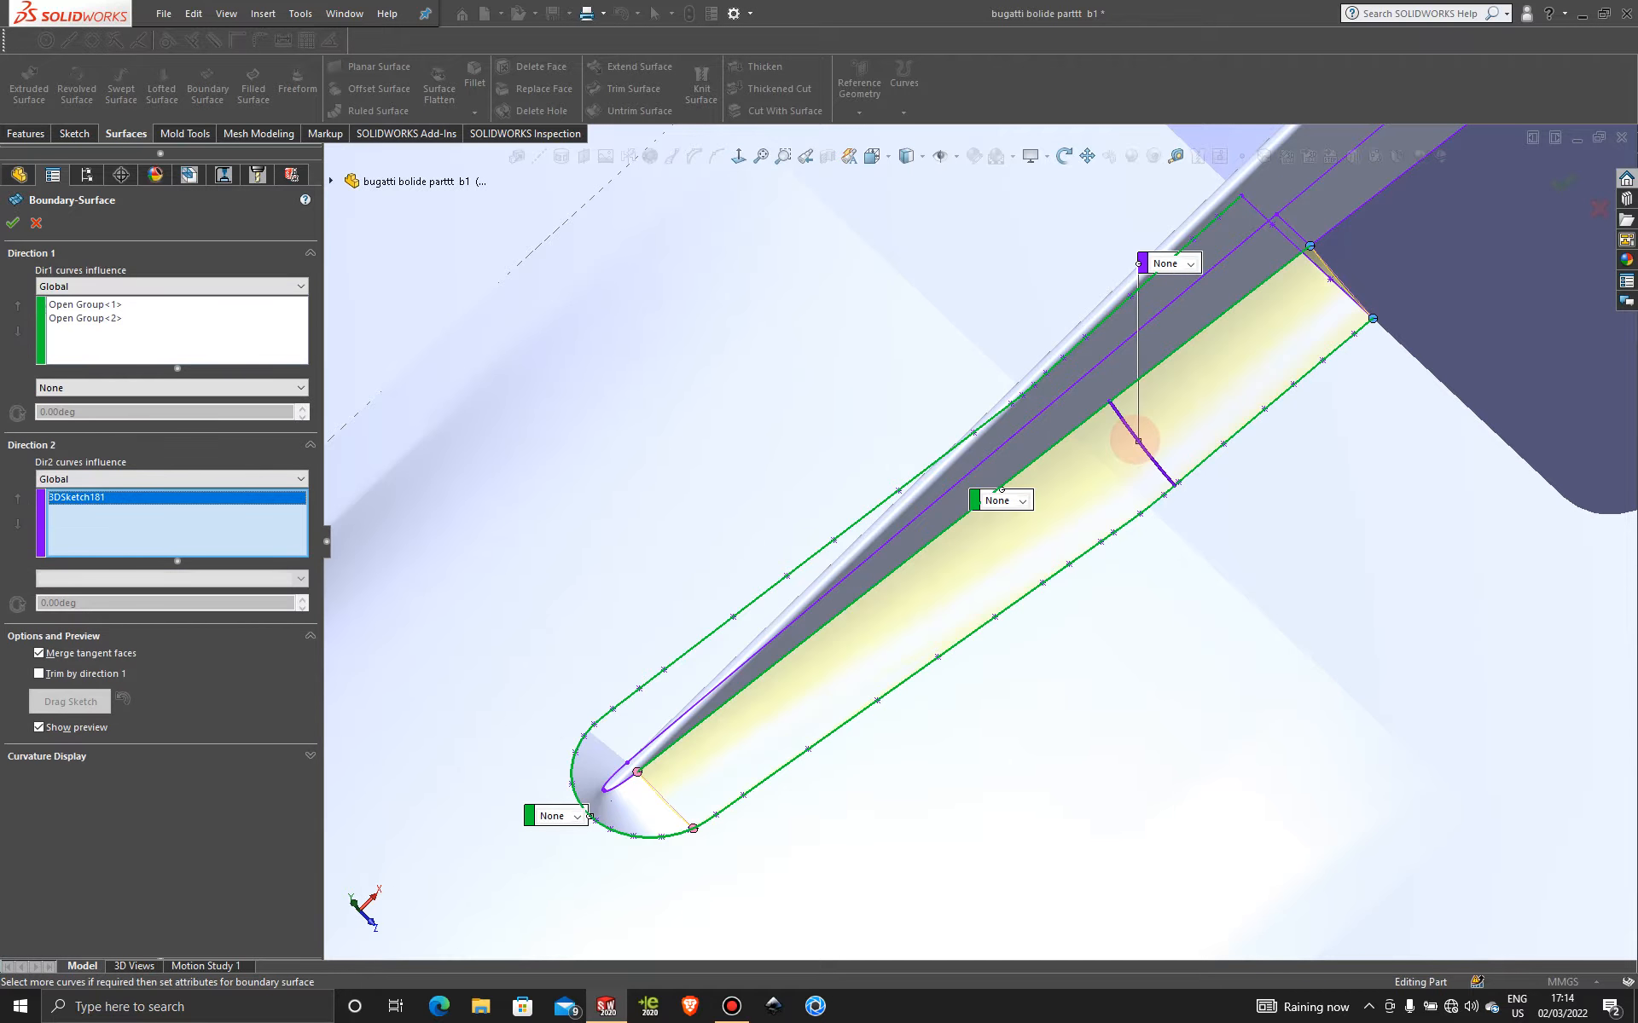
- Add the tip surface's adjoining straight edge as the second Direction 2 curve and accept the side boundary surface
scroll(605, 683, "down", 8)
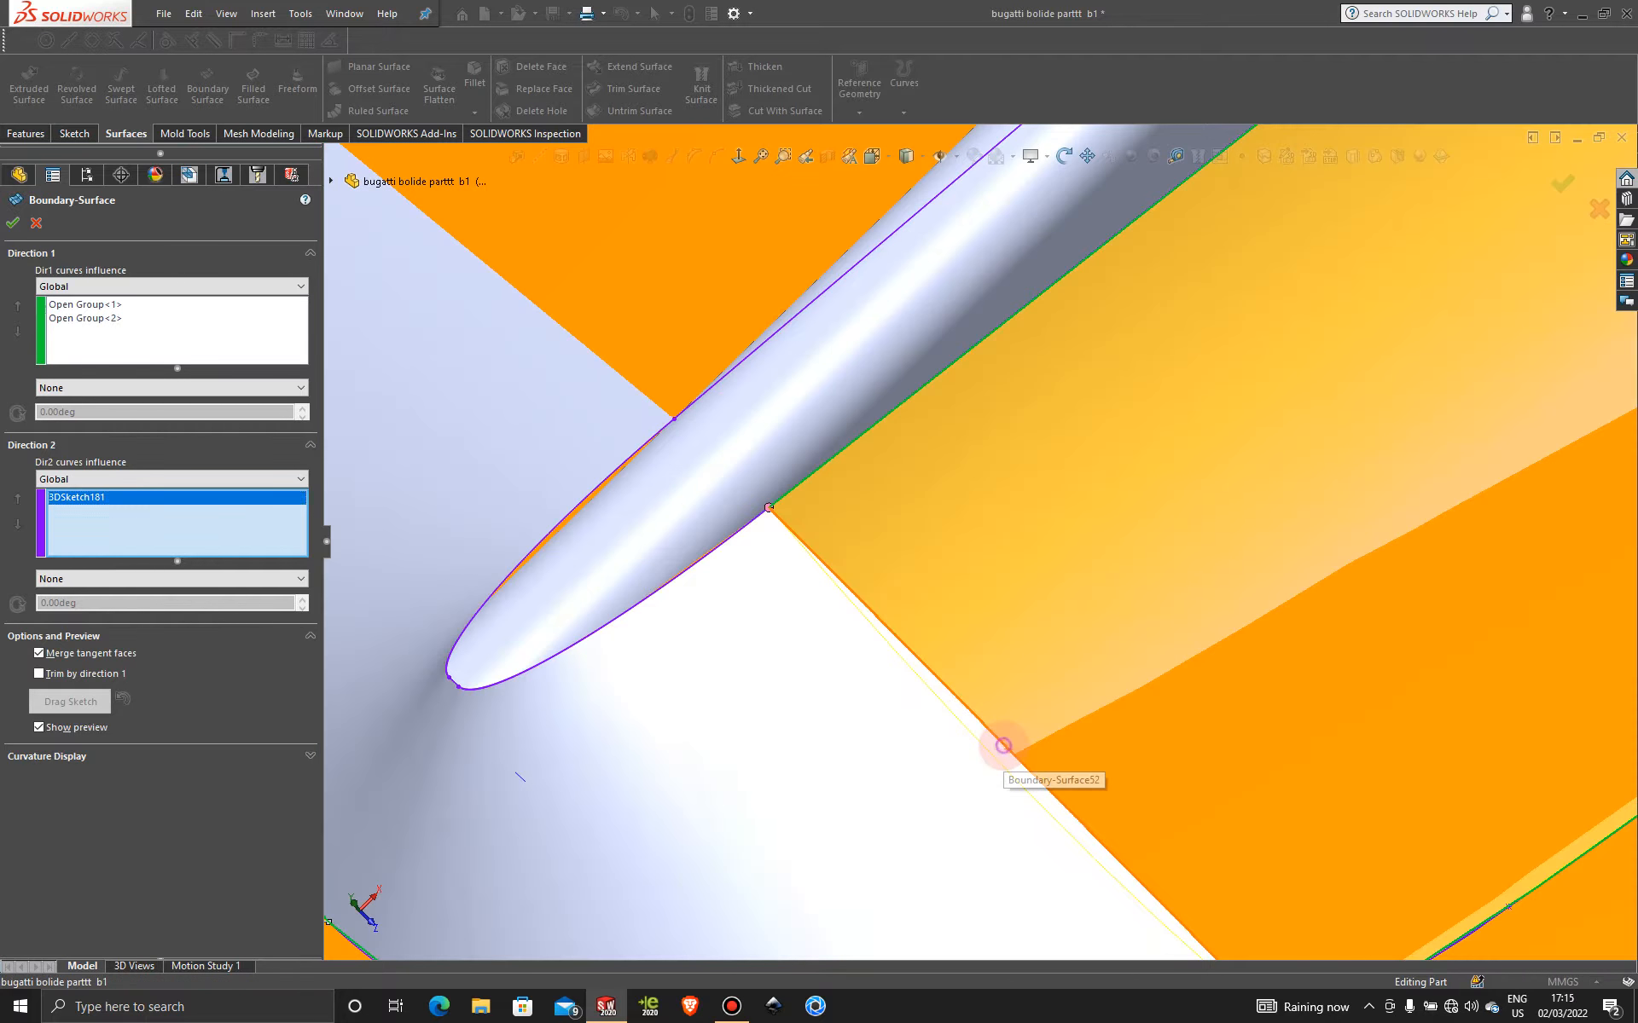
left_click(1004, 746)
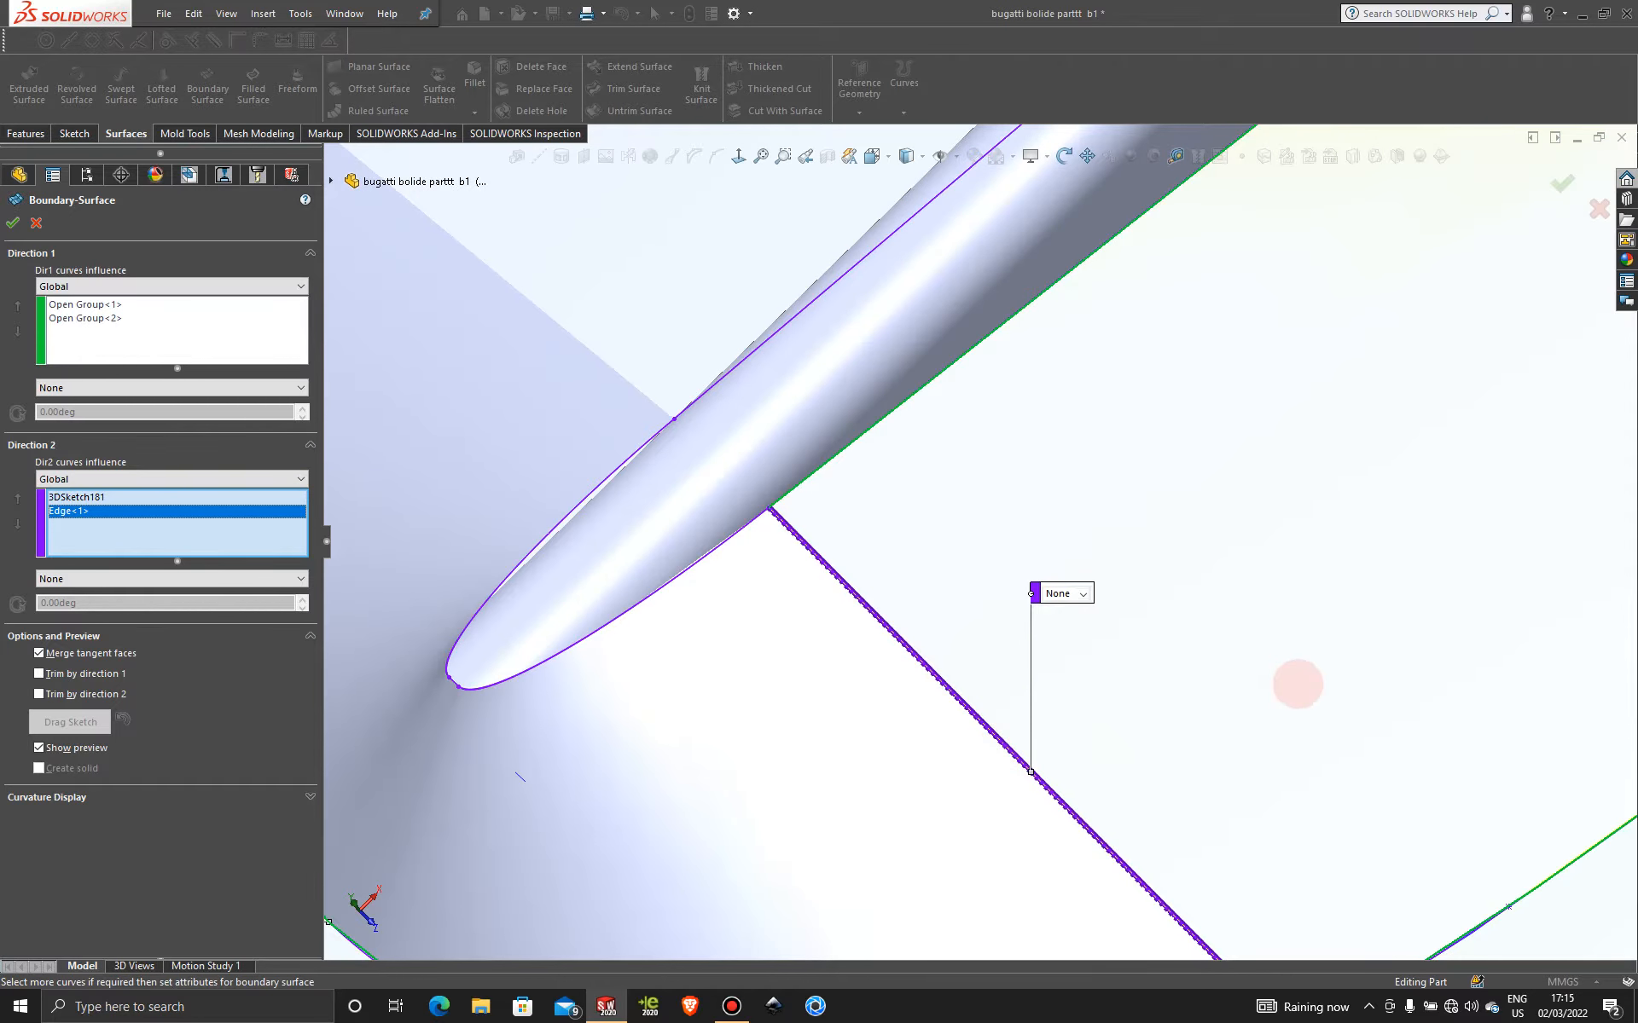
scroll(1297, 684, "up", 8)
middle_click_drag(1283, 452, 158, 371)
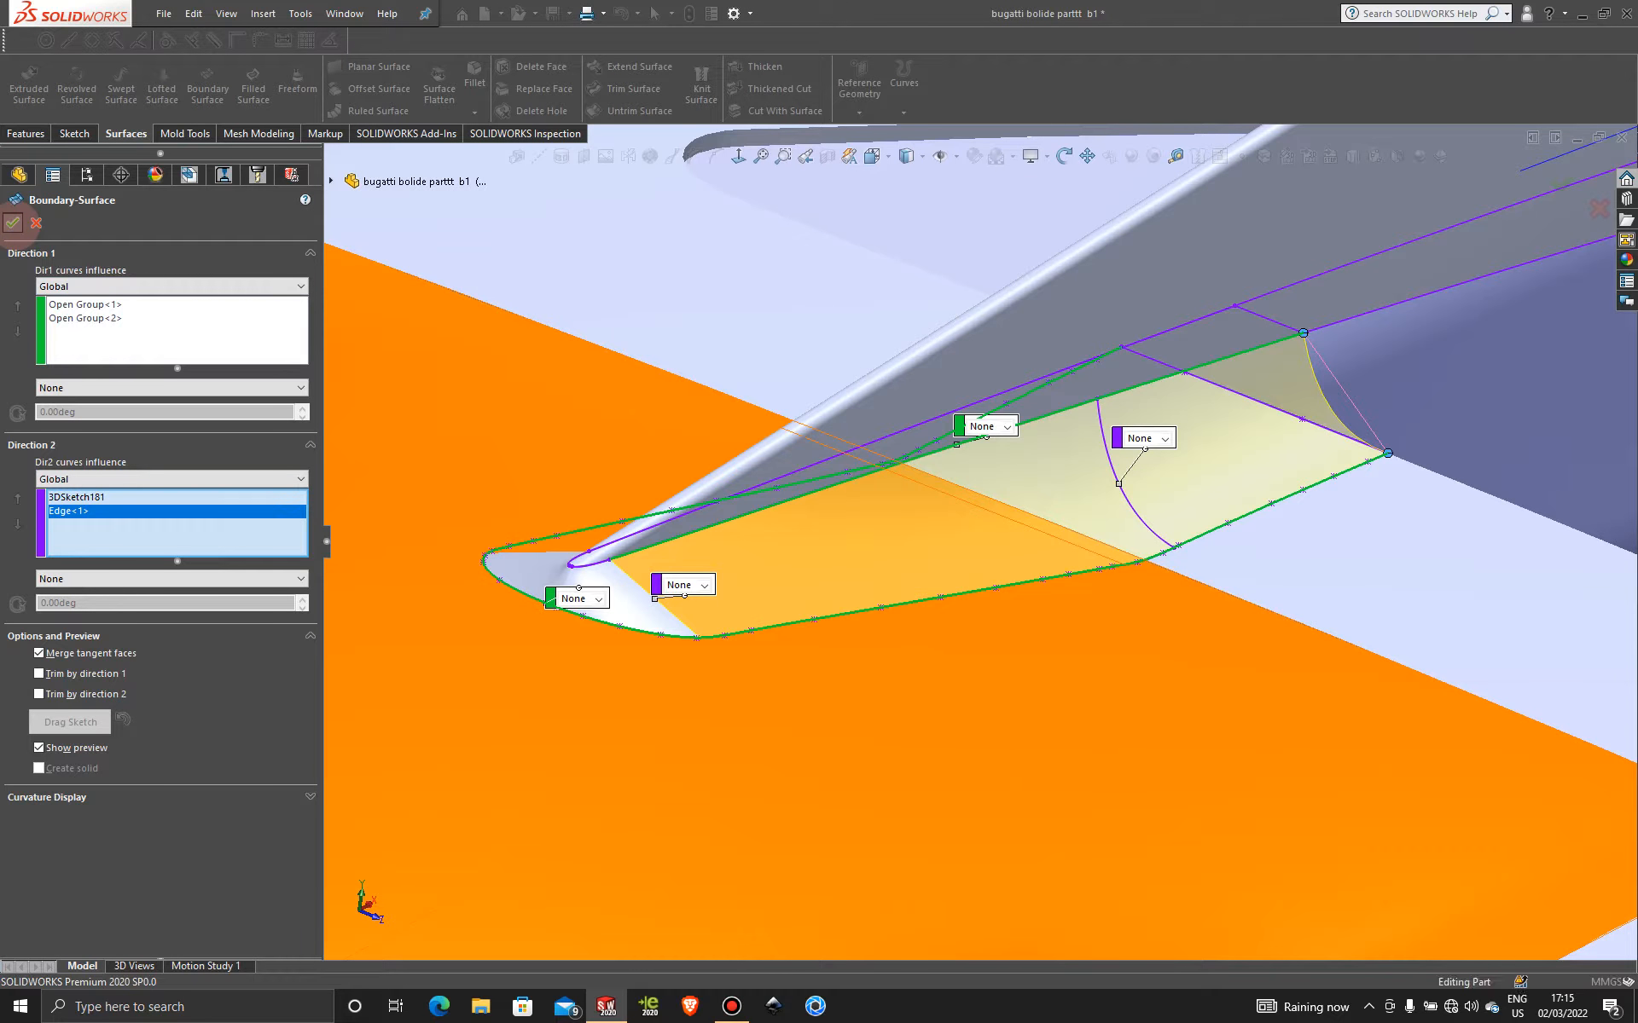
left_click(12, 222)
- Start a mirror feature with the Front Plane as its mirror plane
middle_click_drag(878, 673, 852, 509)
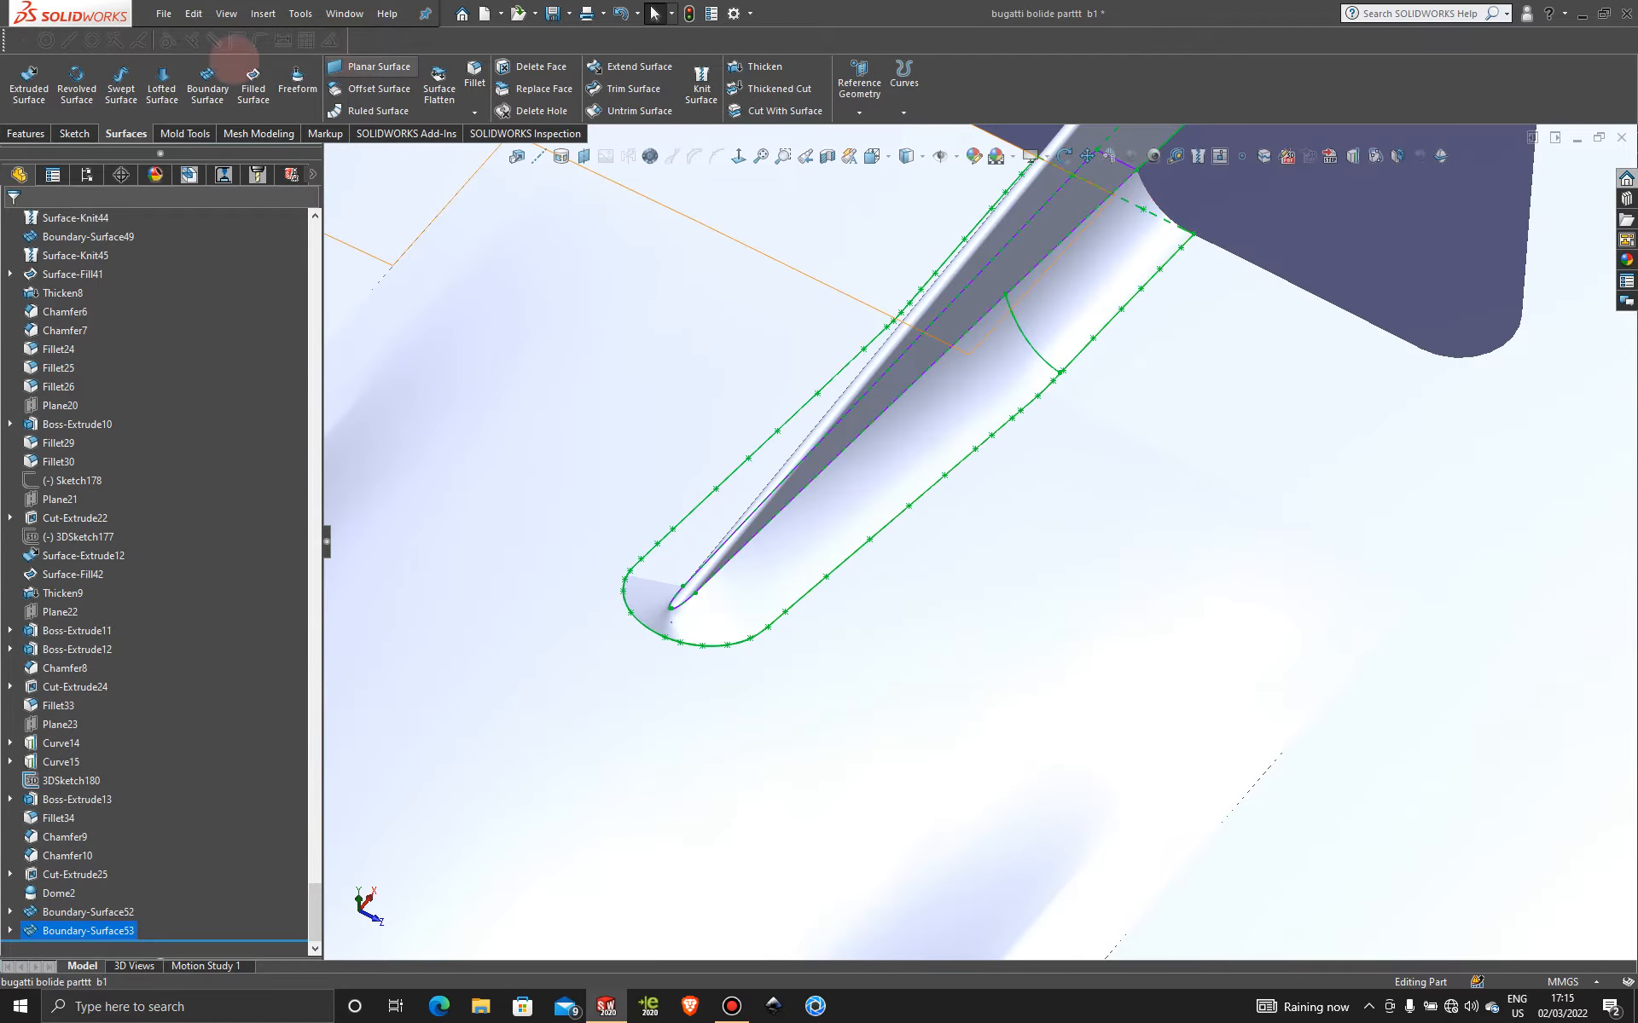
left_click(27, 134)
left_click(620, 111)
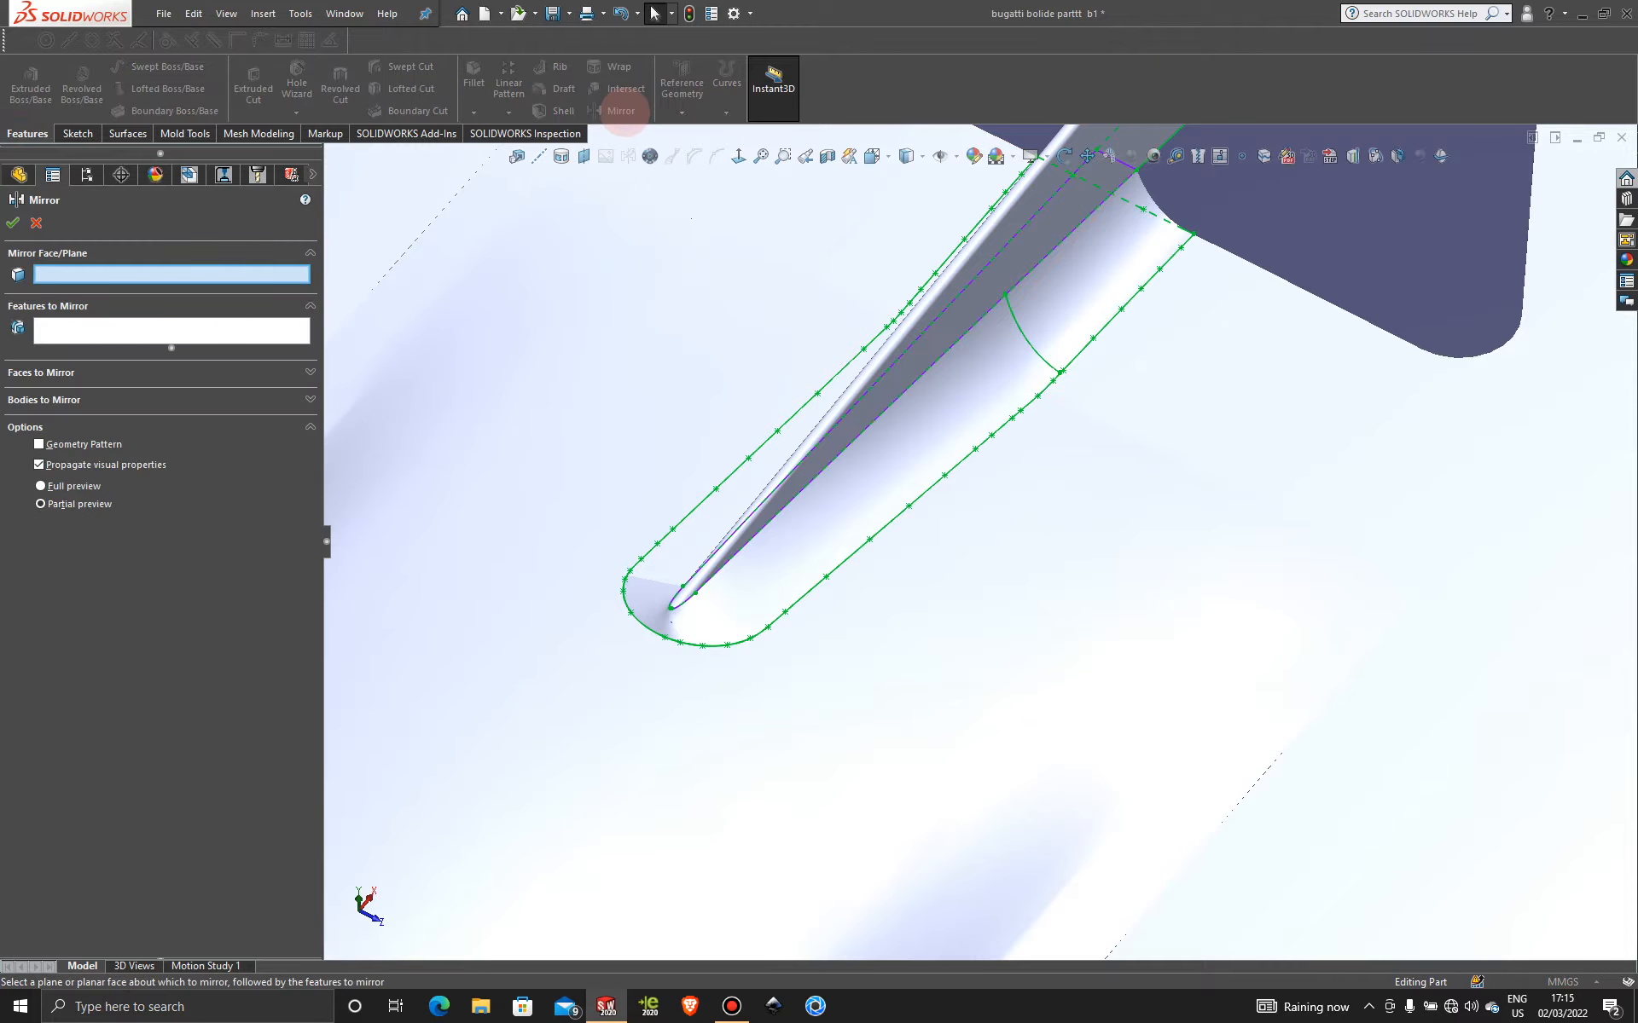
scroll(955, 397, "up", 6)
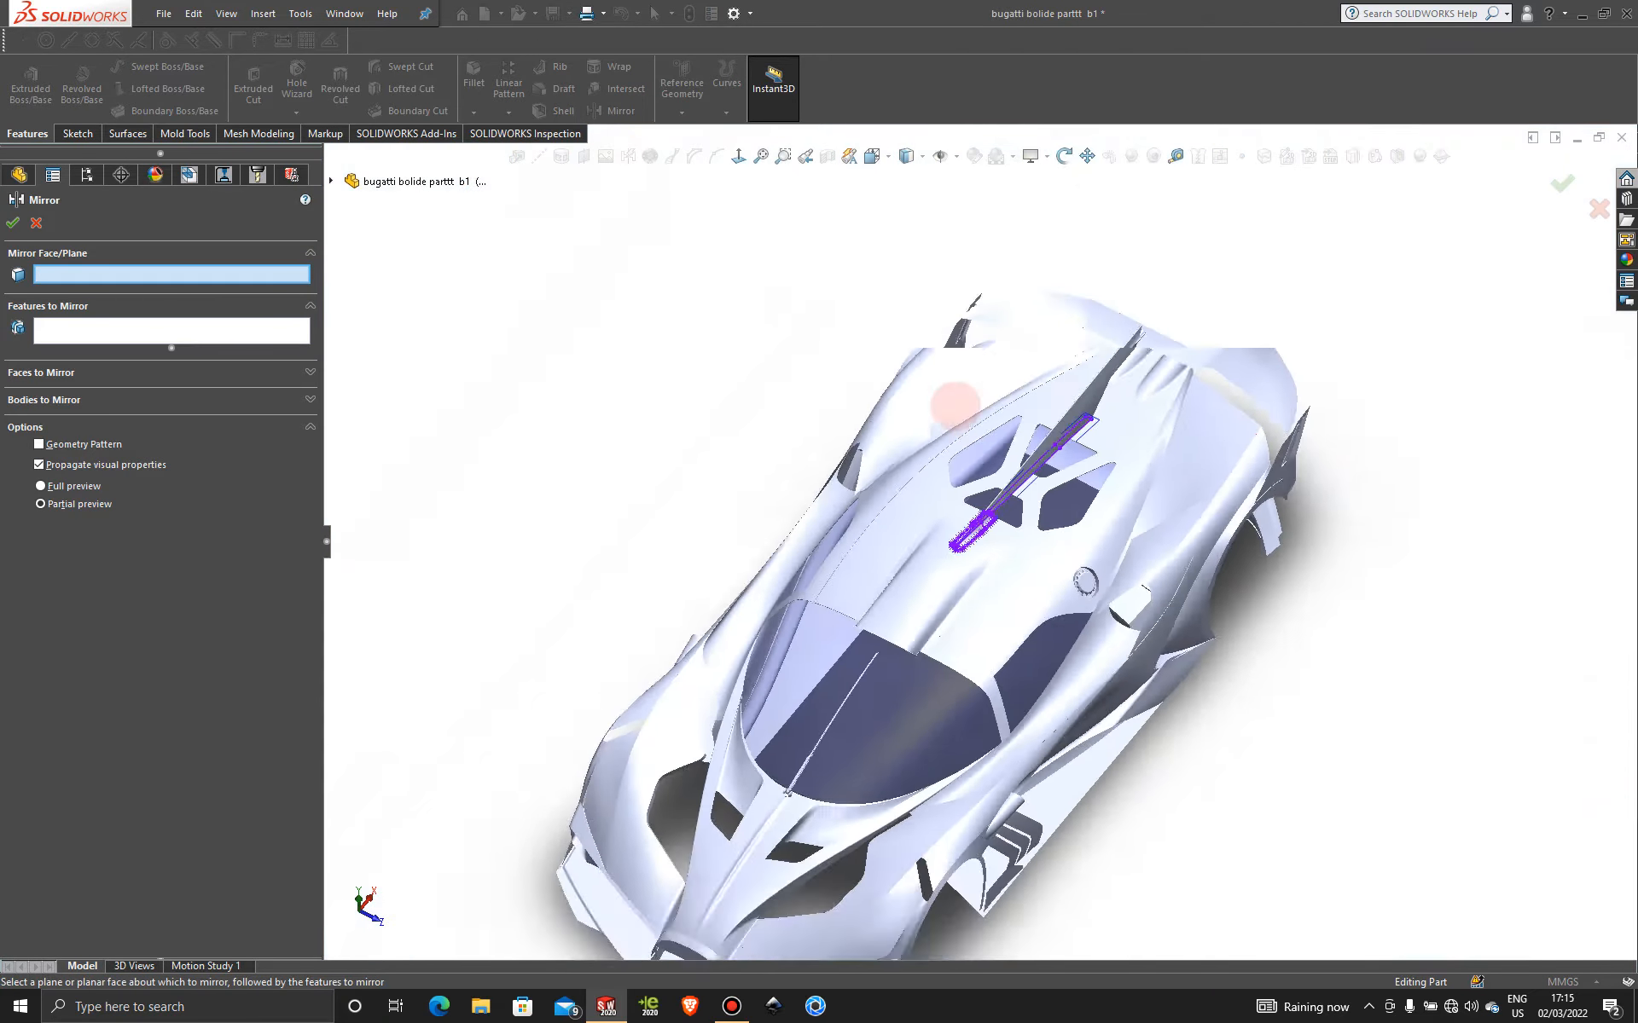
scroll(955, 403, "up", 3)
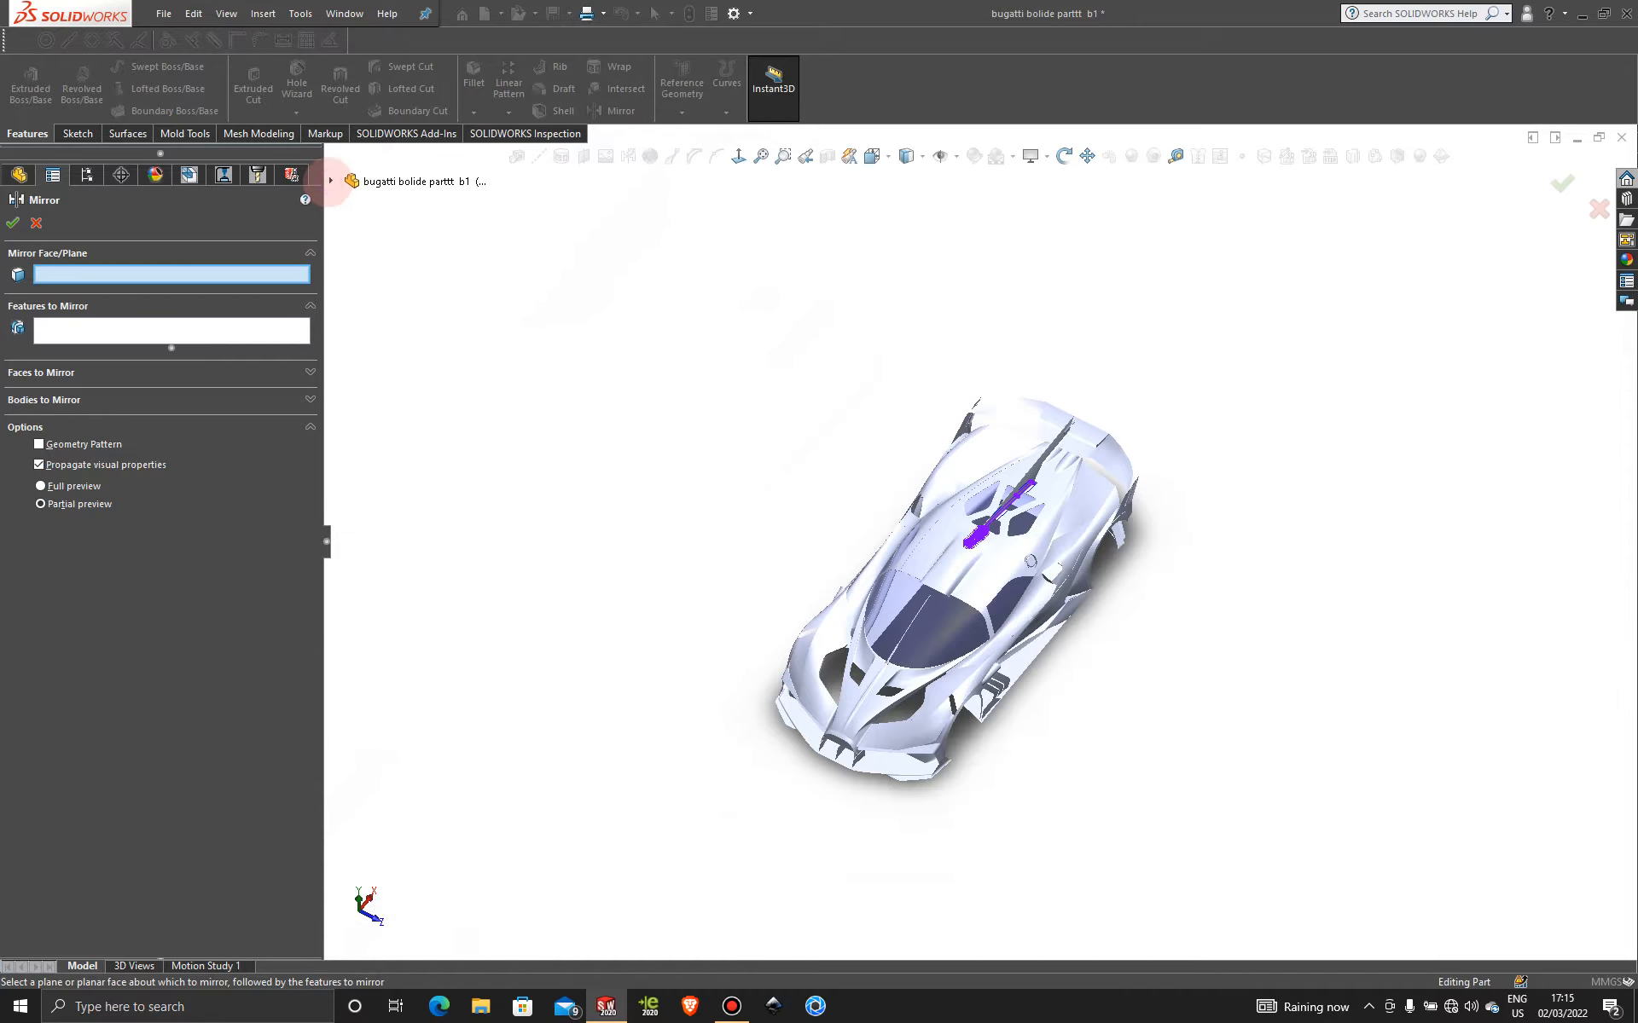
left_click(331, 181)
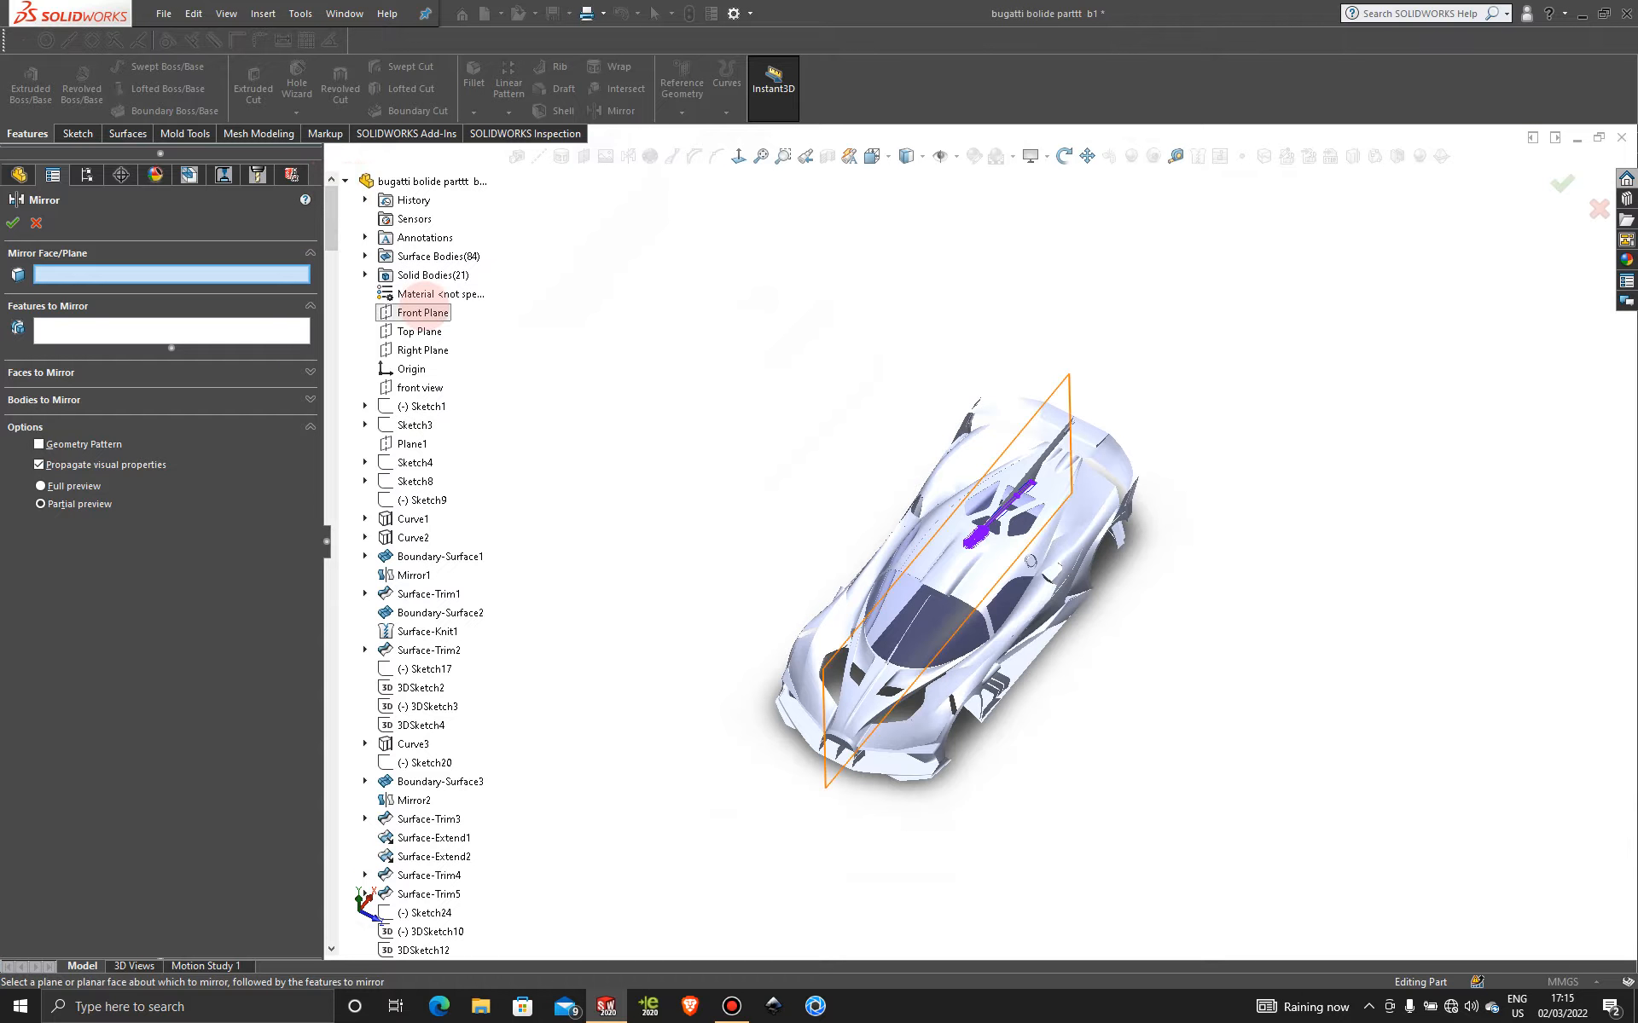
left_click(422, 313)
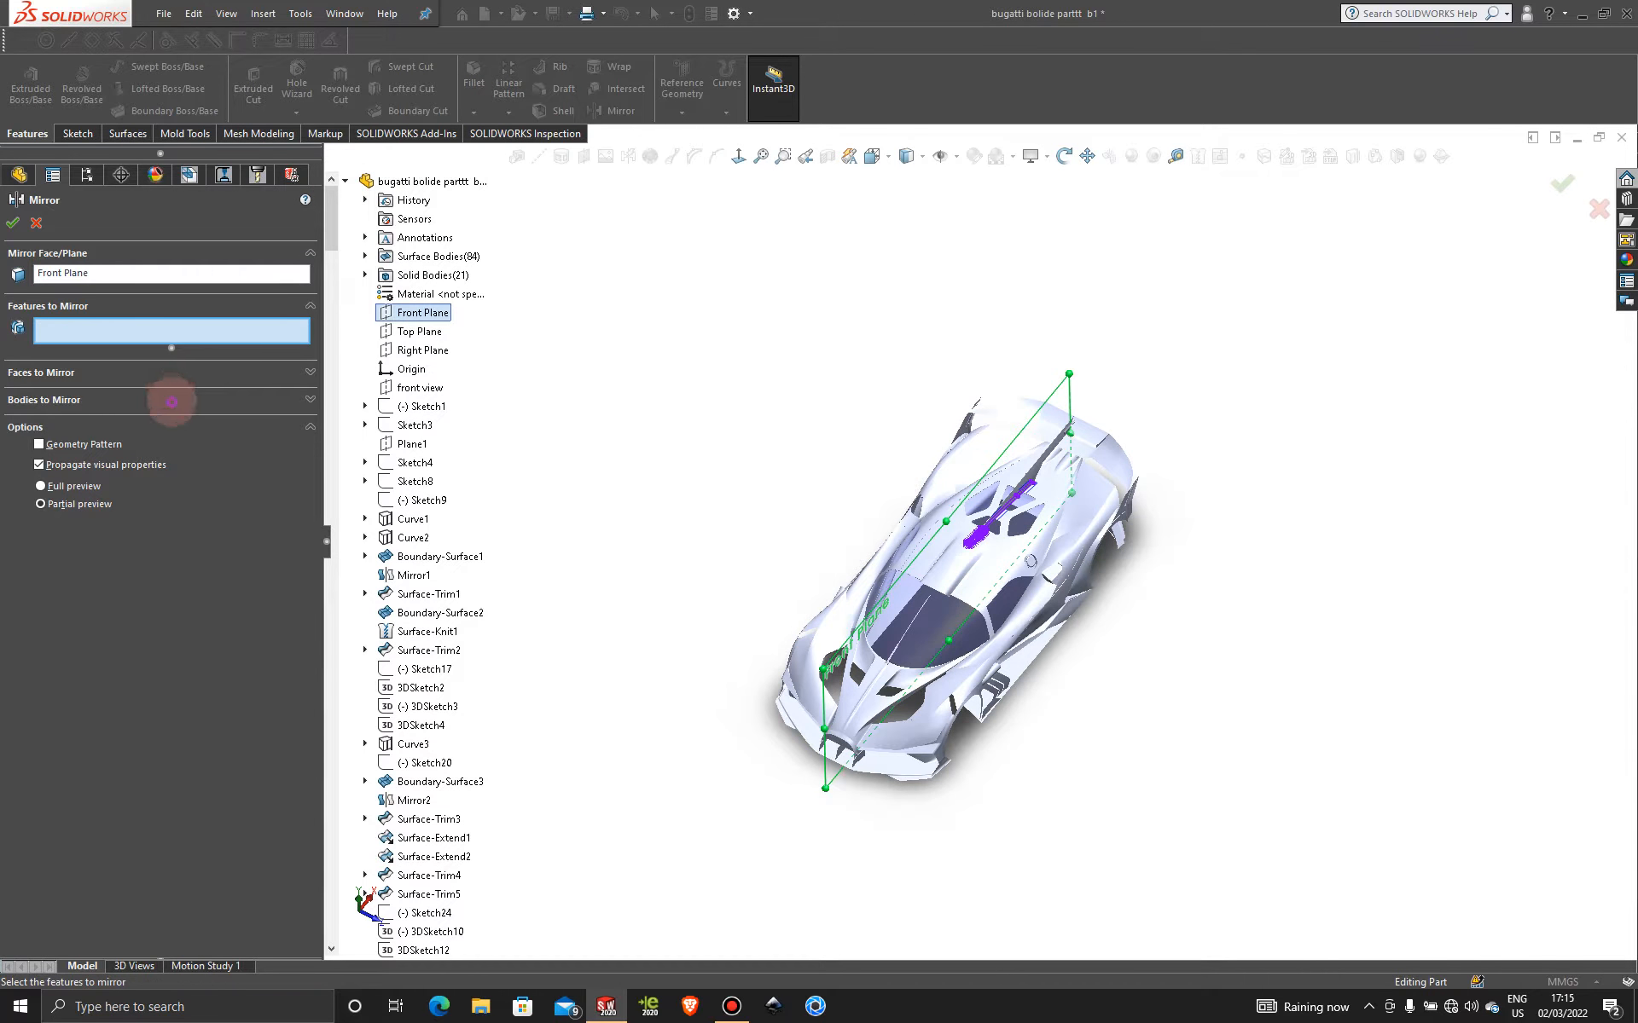
- Choose the fin's side boundary surface as the body to mirror and accept the mirror
left_click(171, 401)
scroll(882, 703, "down", 5)
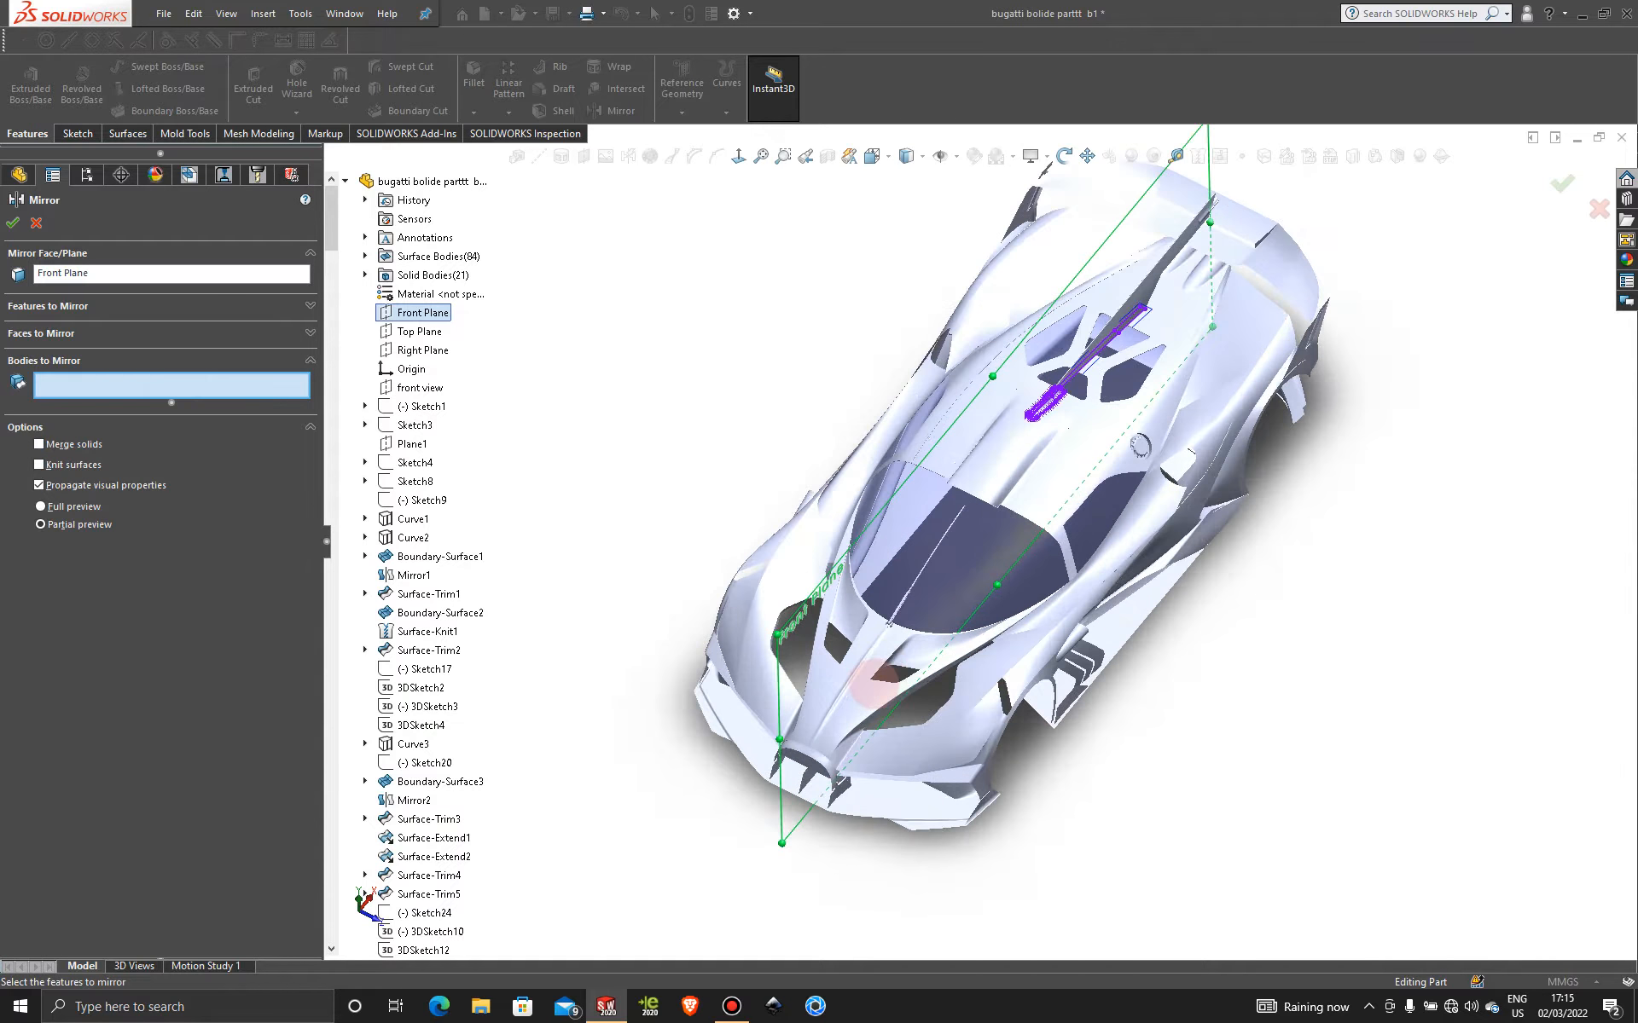
scroll(1059, 417, "down", 6)
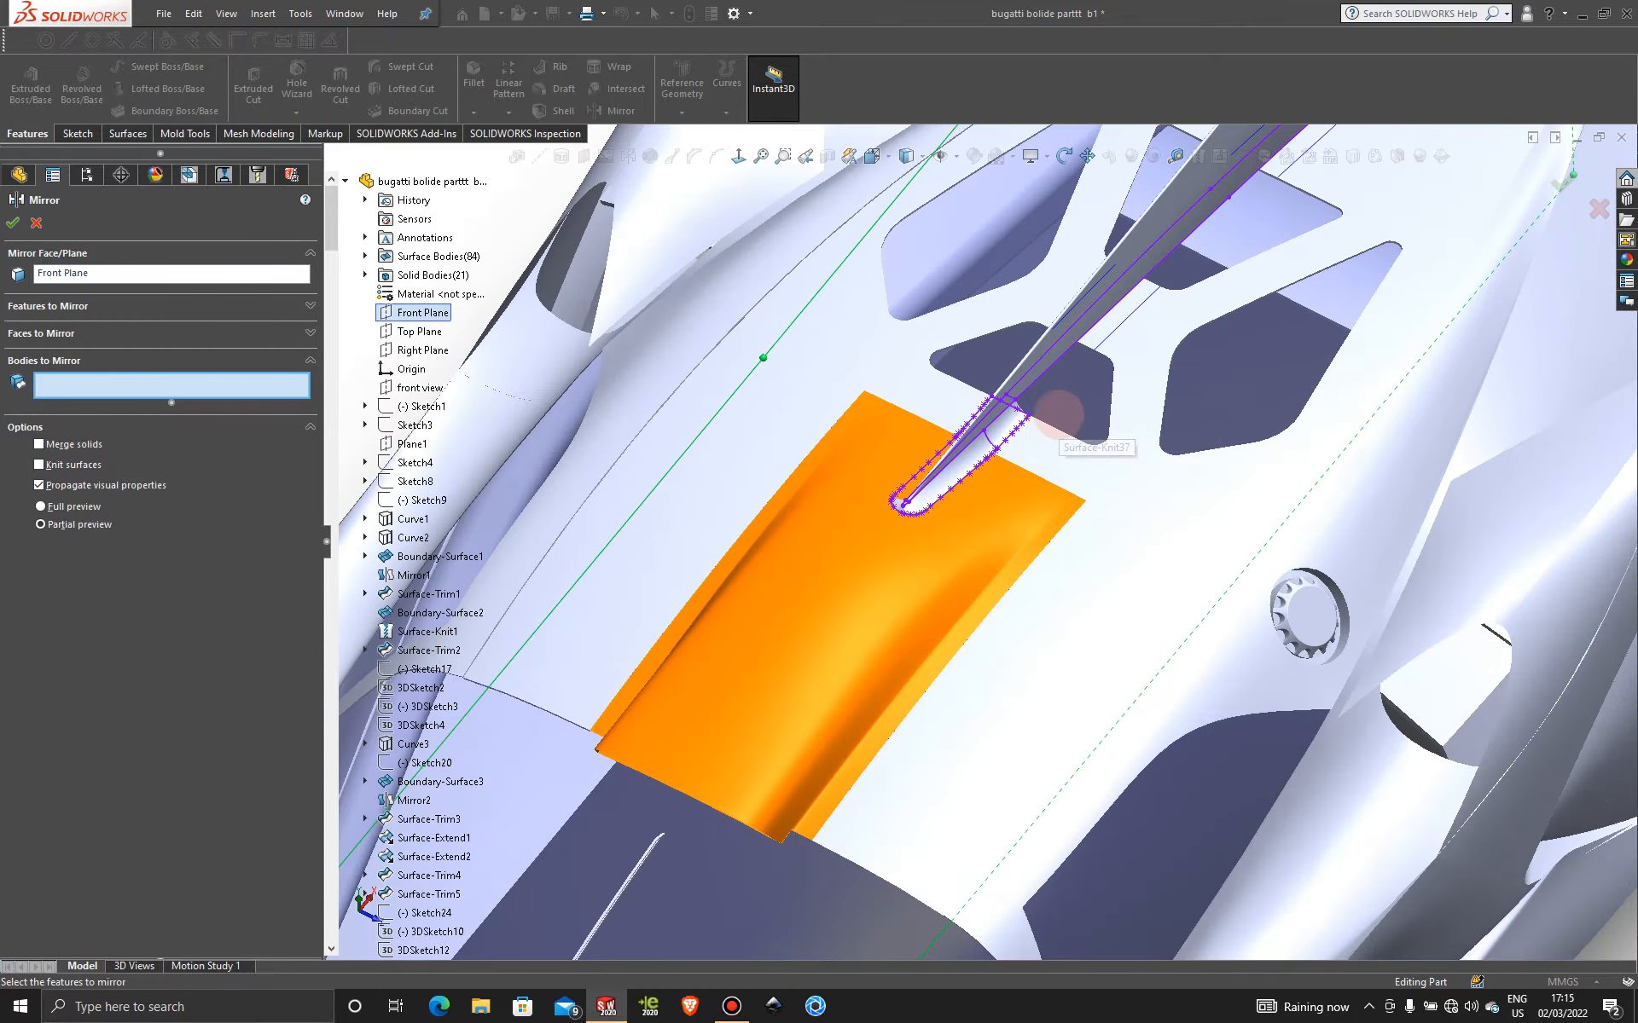
scroll(944, 504, "down", 4)
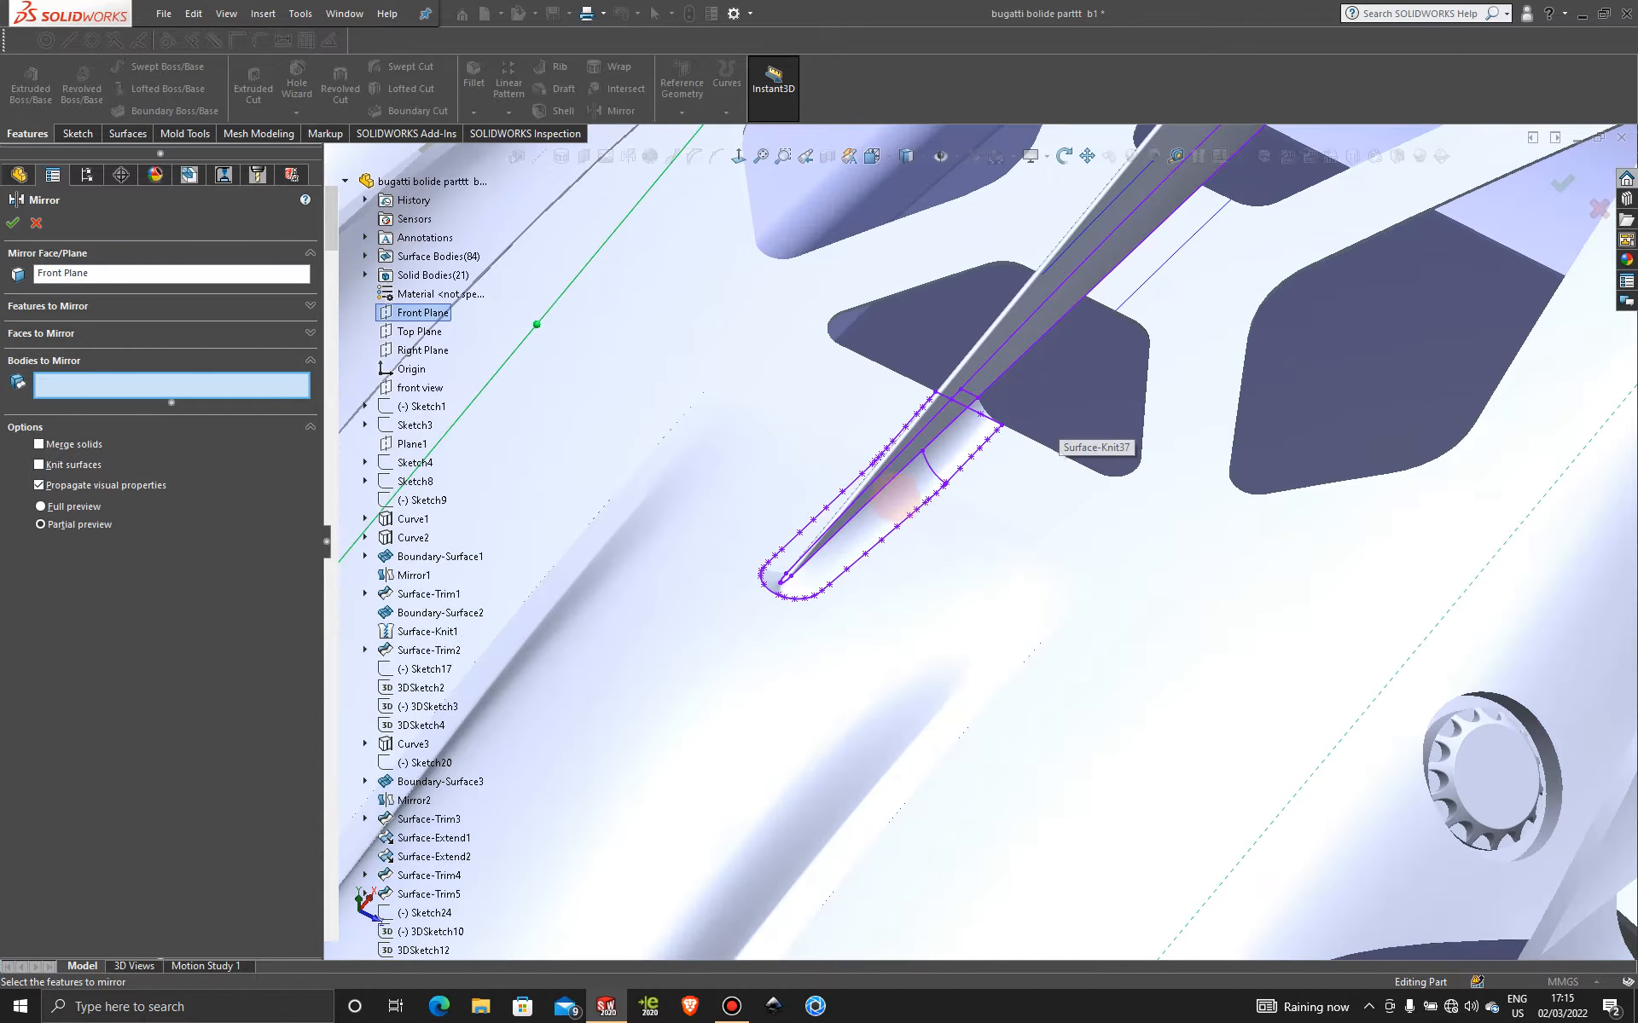
scroll(892, 495, "down", 1)
left_click(892, 495)
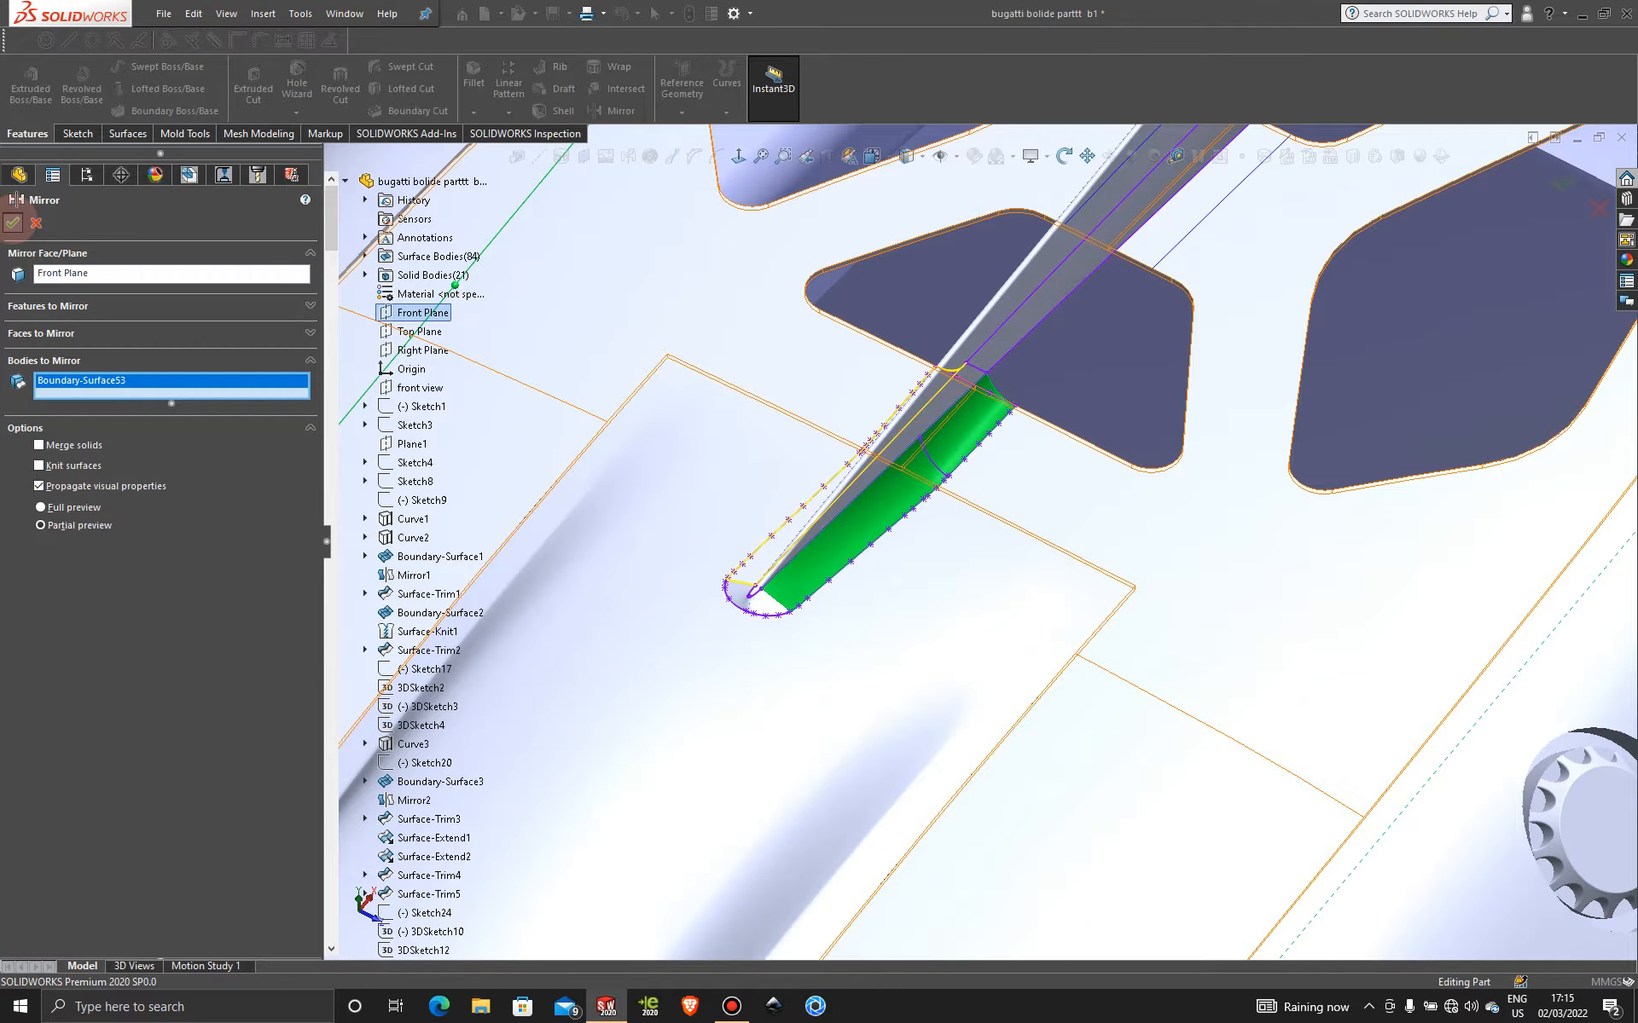
left_click(12, 222)
- Examine the side blend surfaces along the fin and where they meet the roof and its opening
mouse_move(910, 514)
middle_mouse_down()
mouse_move(879, 539)
mouse_move(1052, 402)
mouse_move(1068, 462)
middle_mouse_up()
scroll(1067, 461, "up", 5)
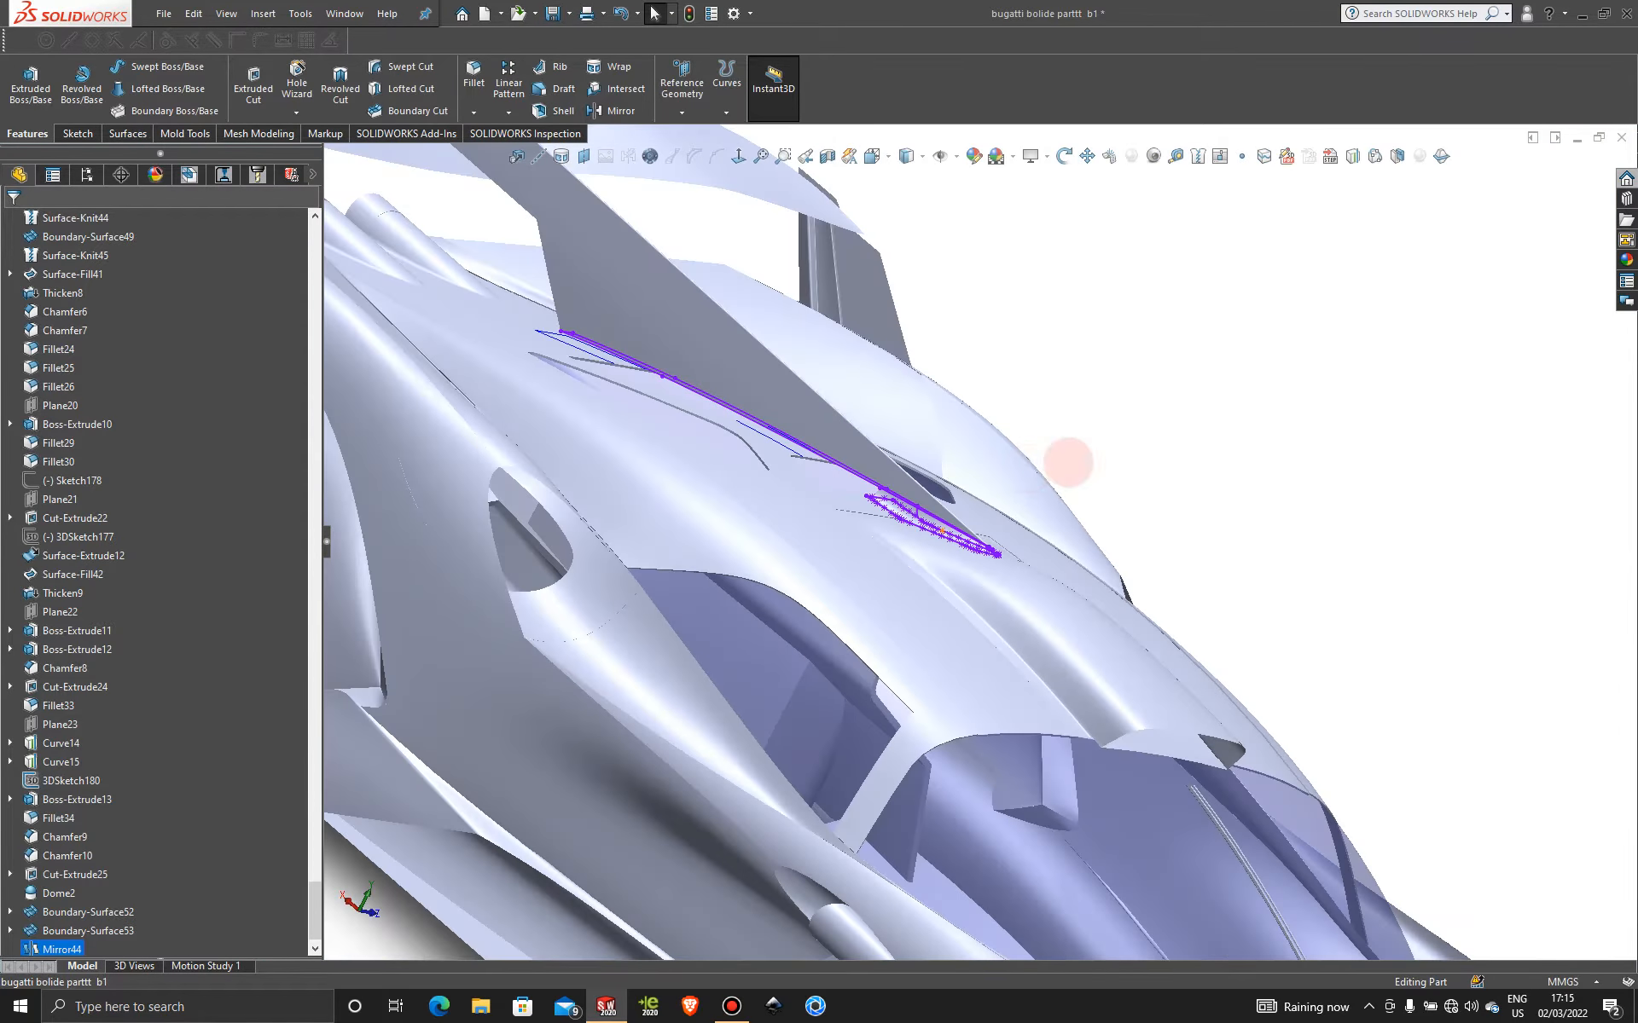
middle_click_drag(952, 476, 647, 603)
scroll(717, 457, "down", 10)
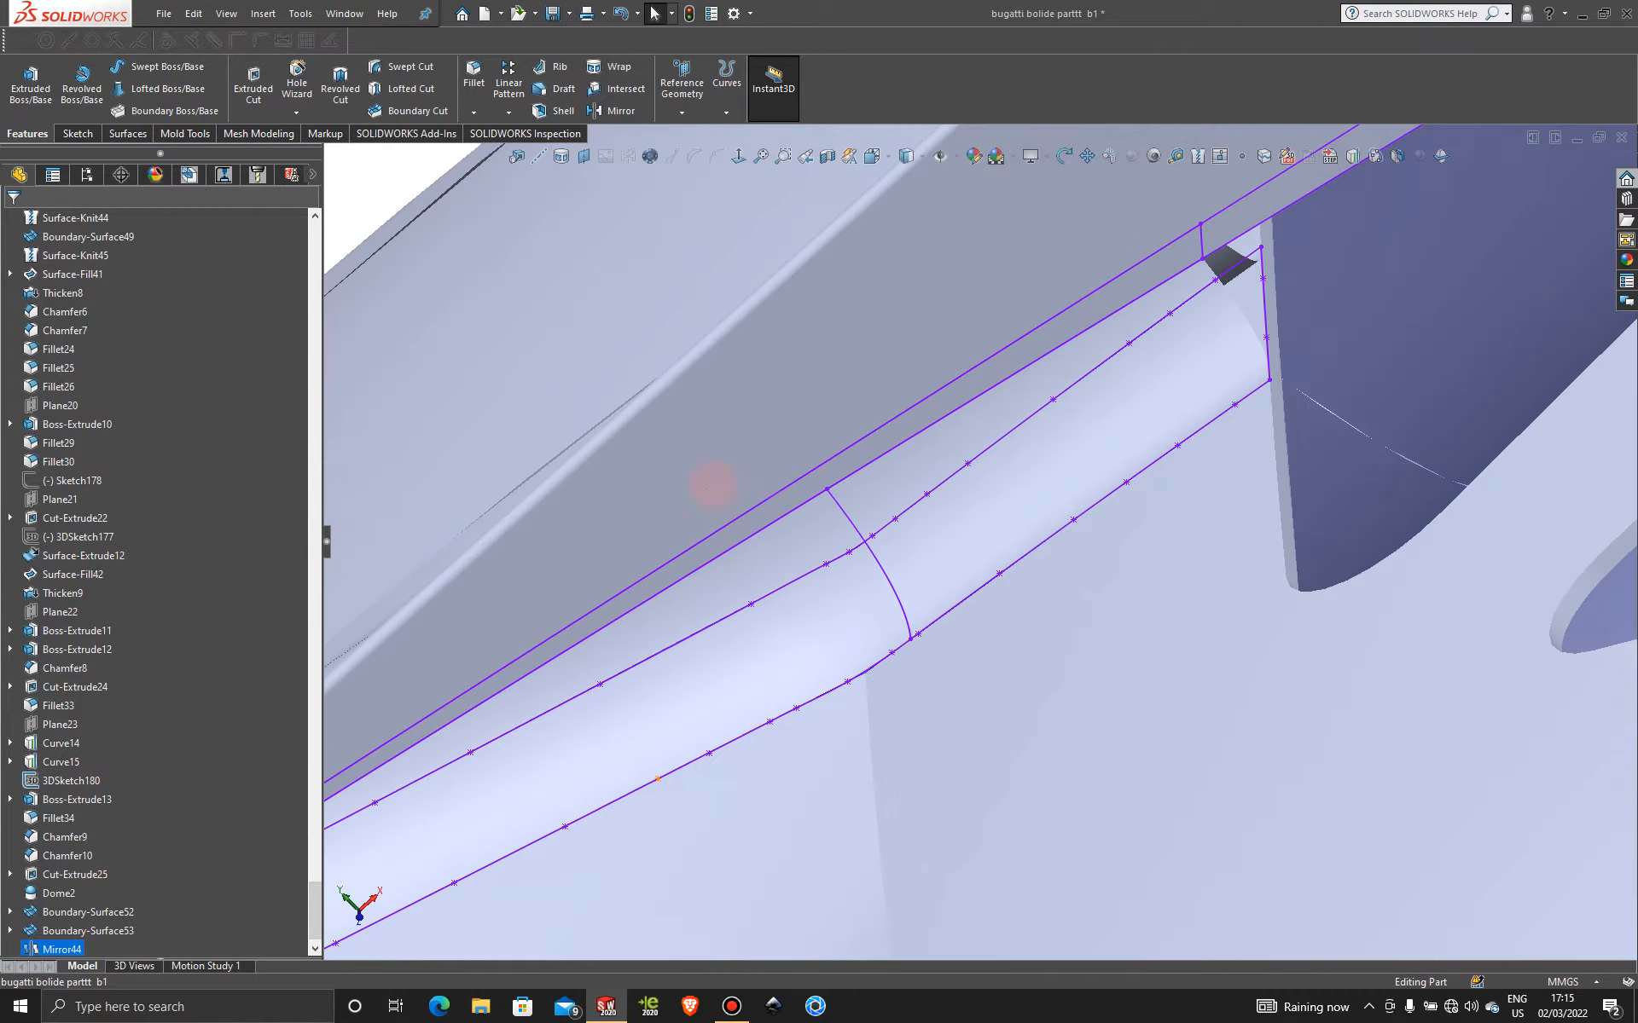
left_click(1089, 512)
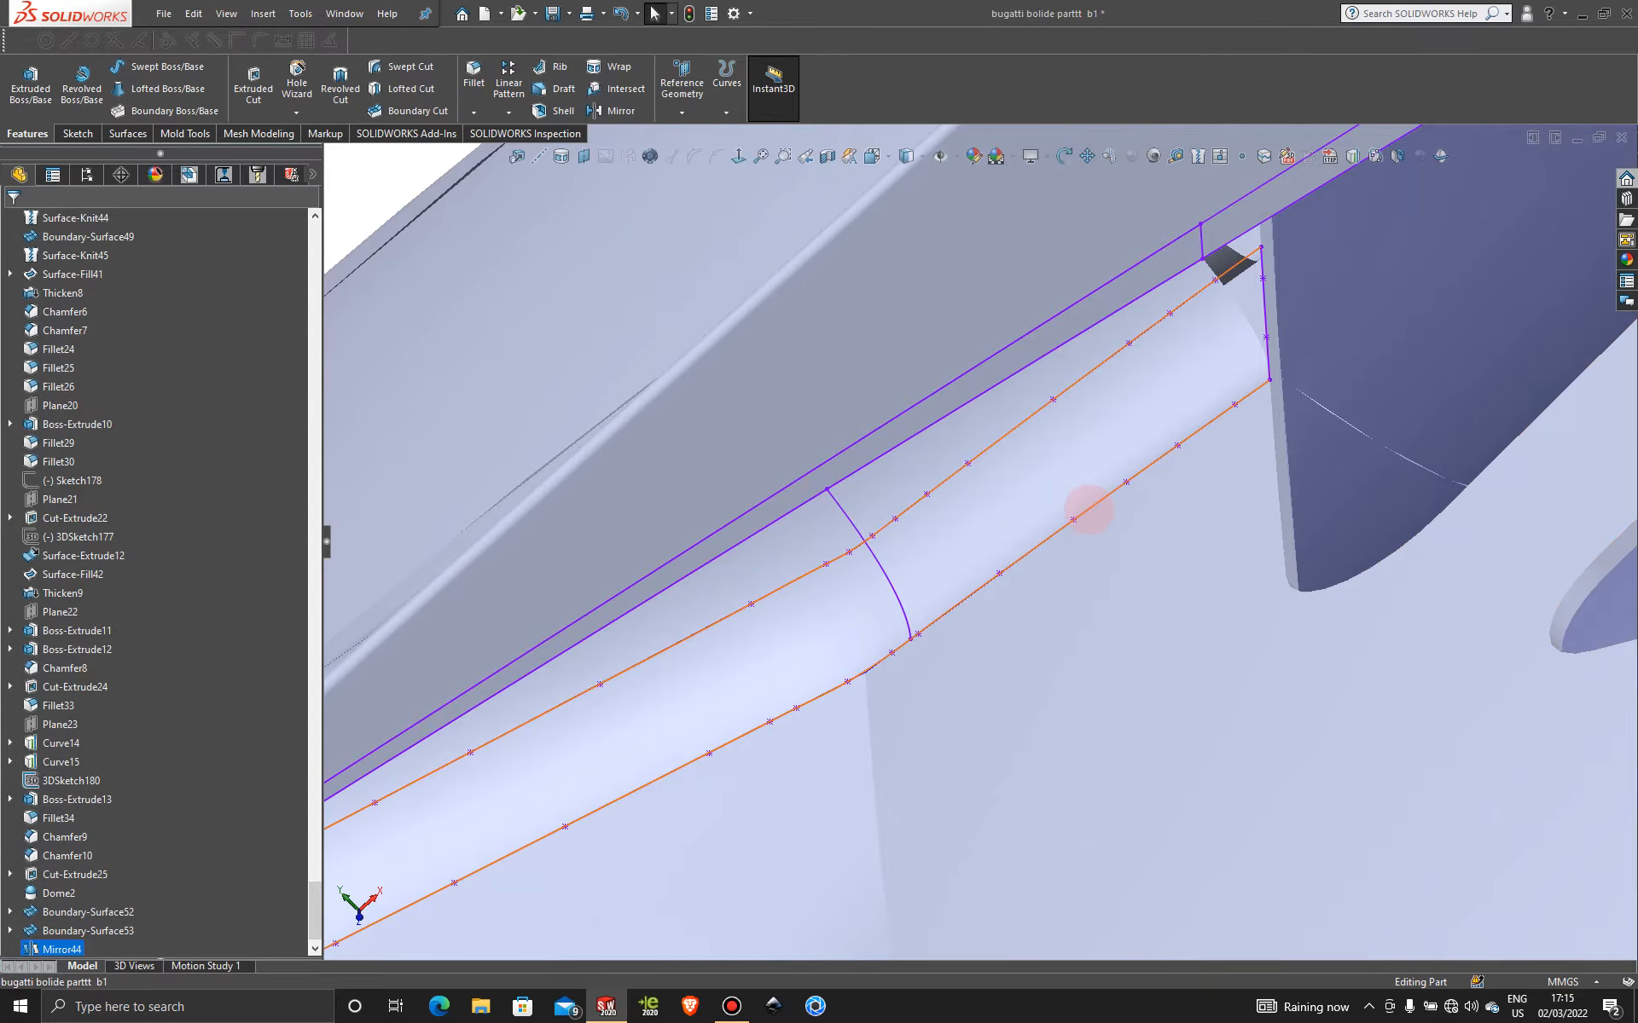
scroll(1149, 622, "up", 5)
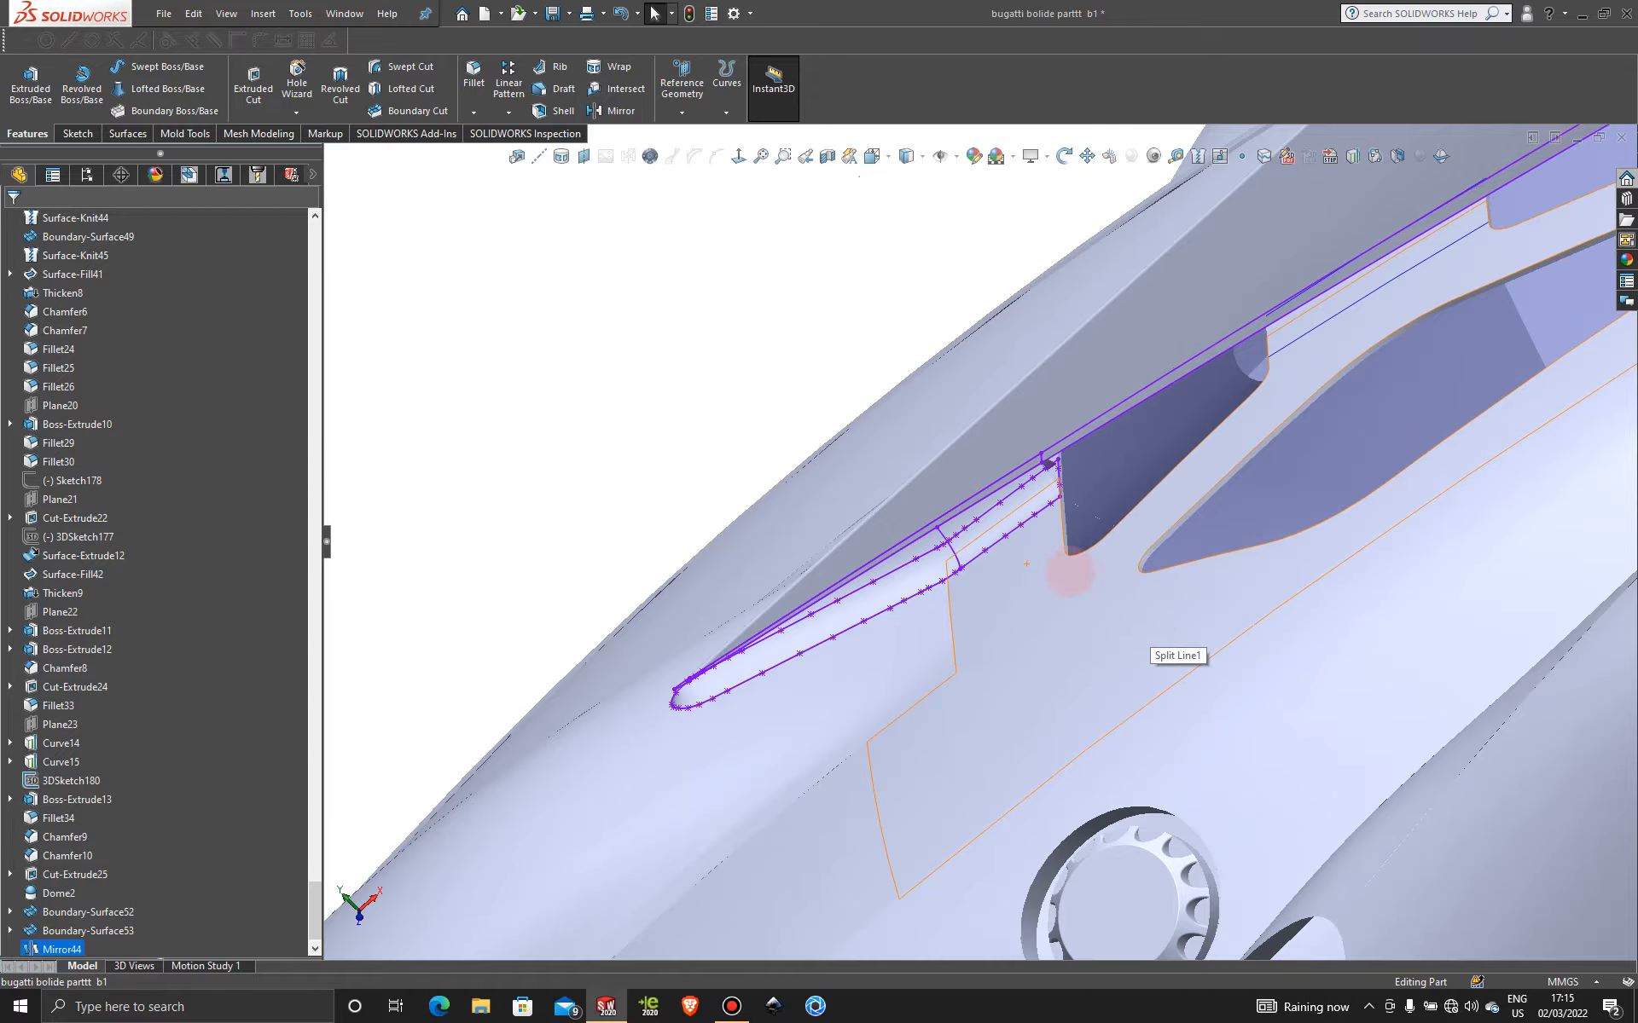
scroll(1069, 571, "down", 3)
mouse_move(998, 558)
middle_mouse_down()
mouse_move(1016, 592)
mouse_move(986, 560)
middle_mouse_up()
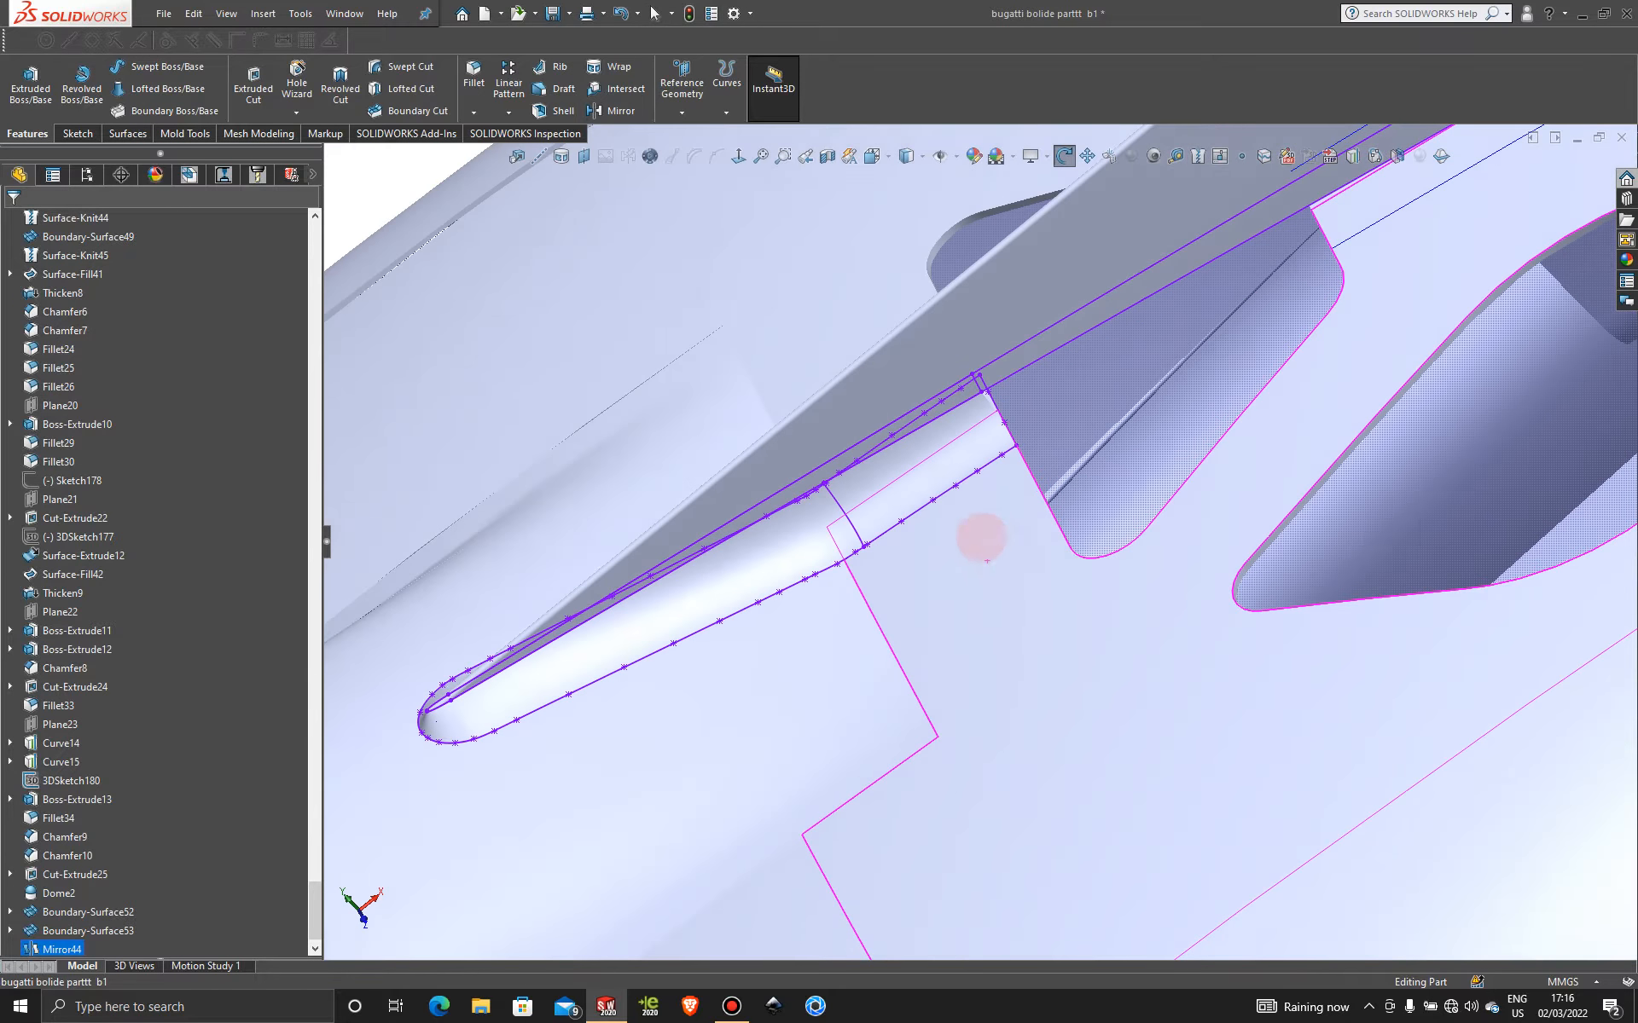
- Hide the 3D sketch outlining the fin blend and the 3D sketch with the cross curve on its side surface
right_click(946, 489)
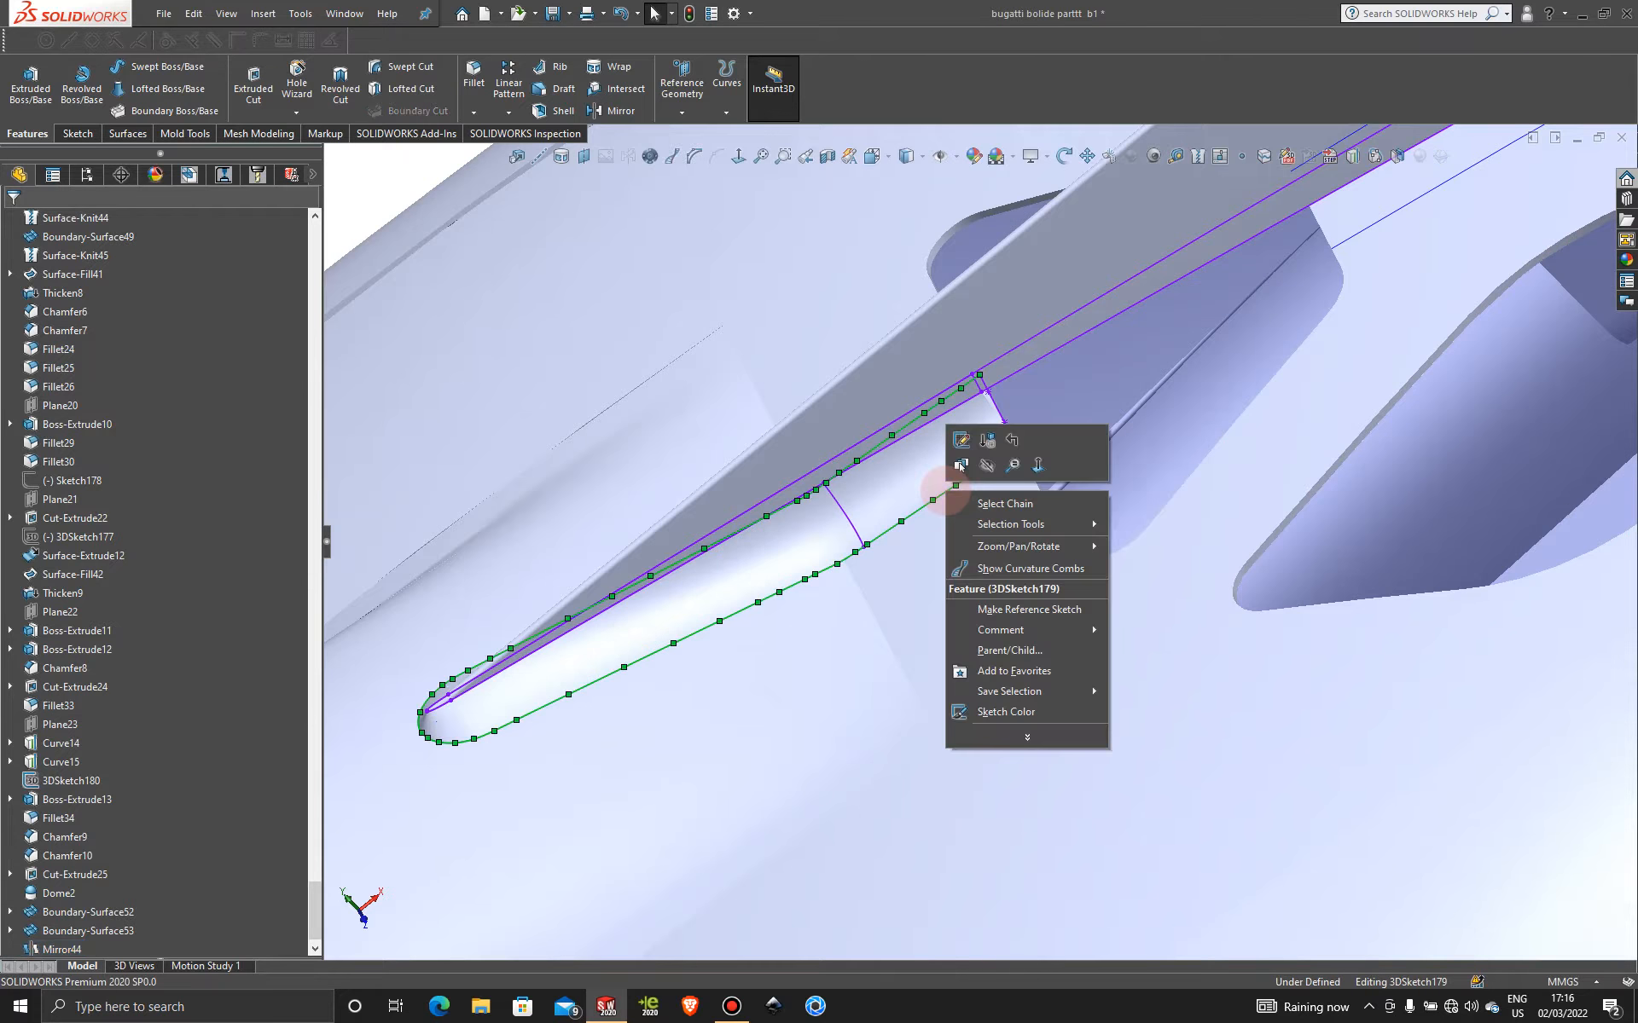
left_click(987, 465)
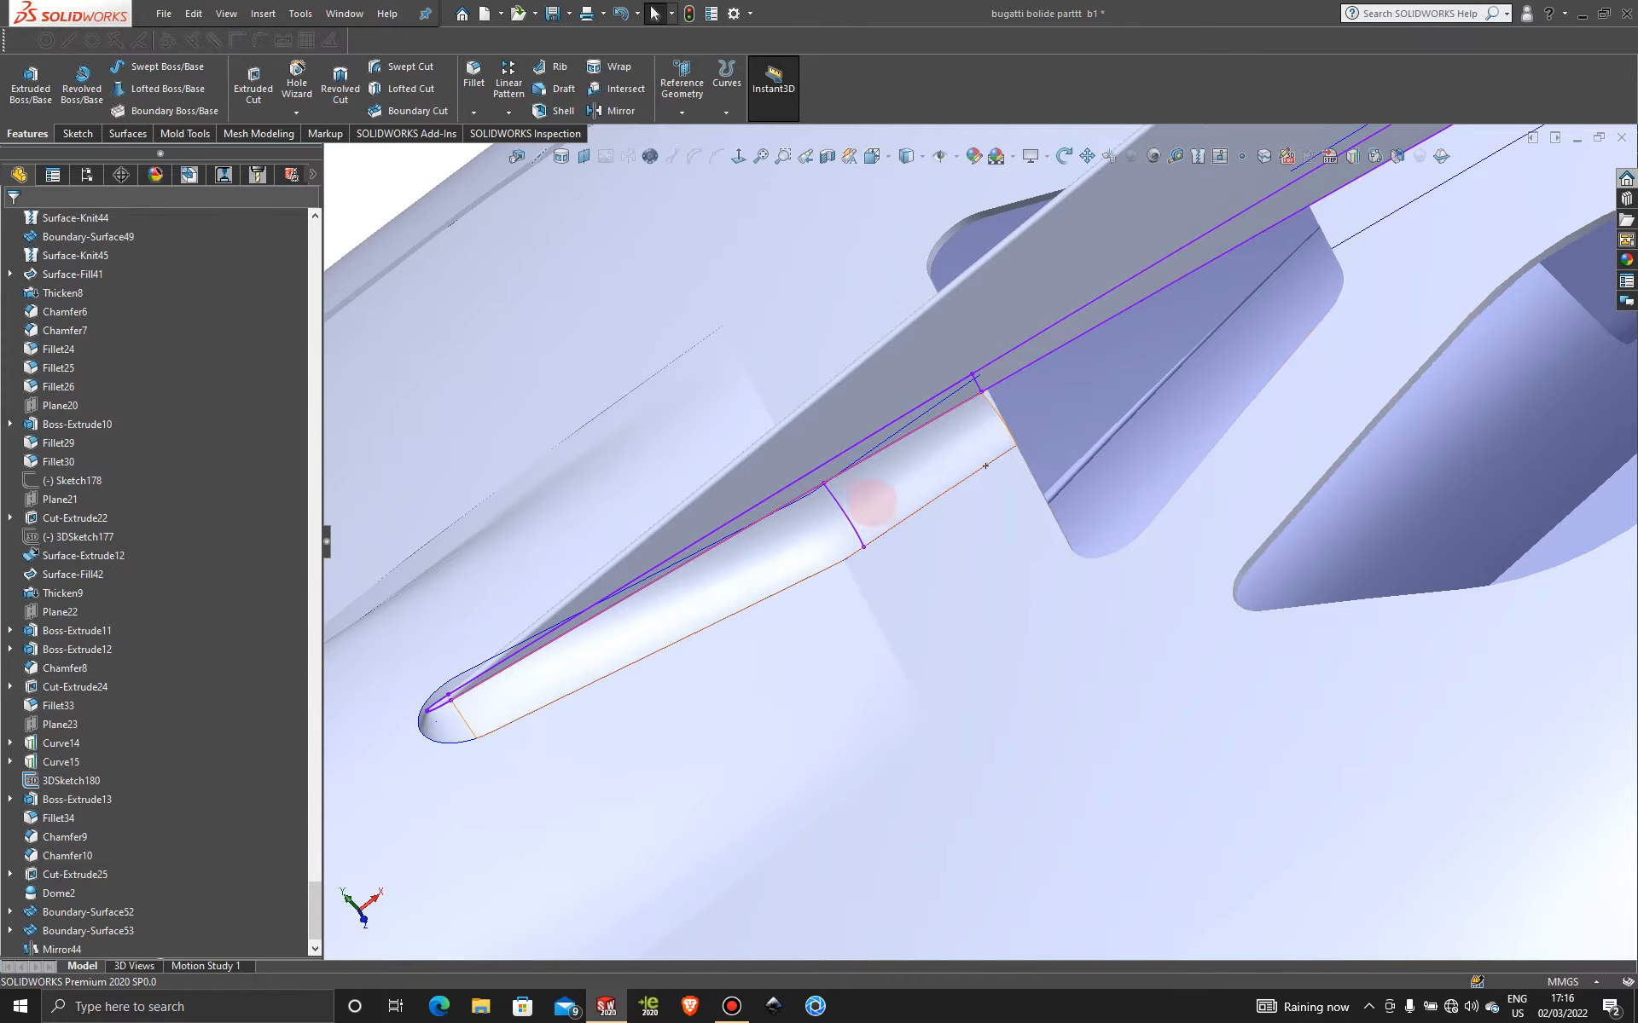
right_click(844, 506)
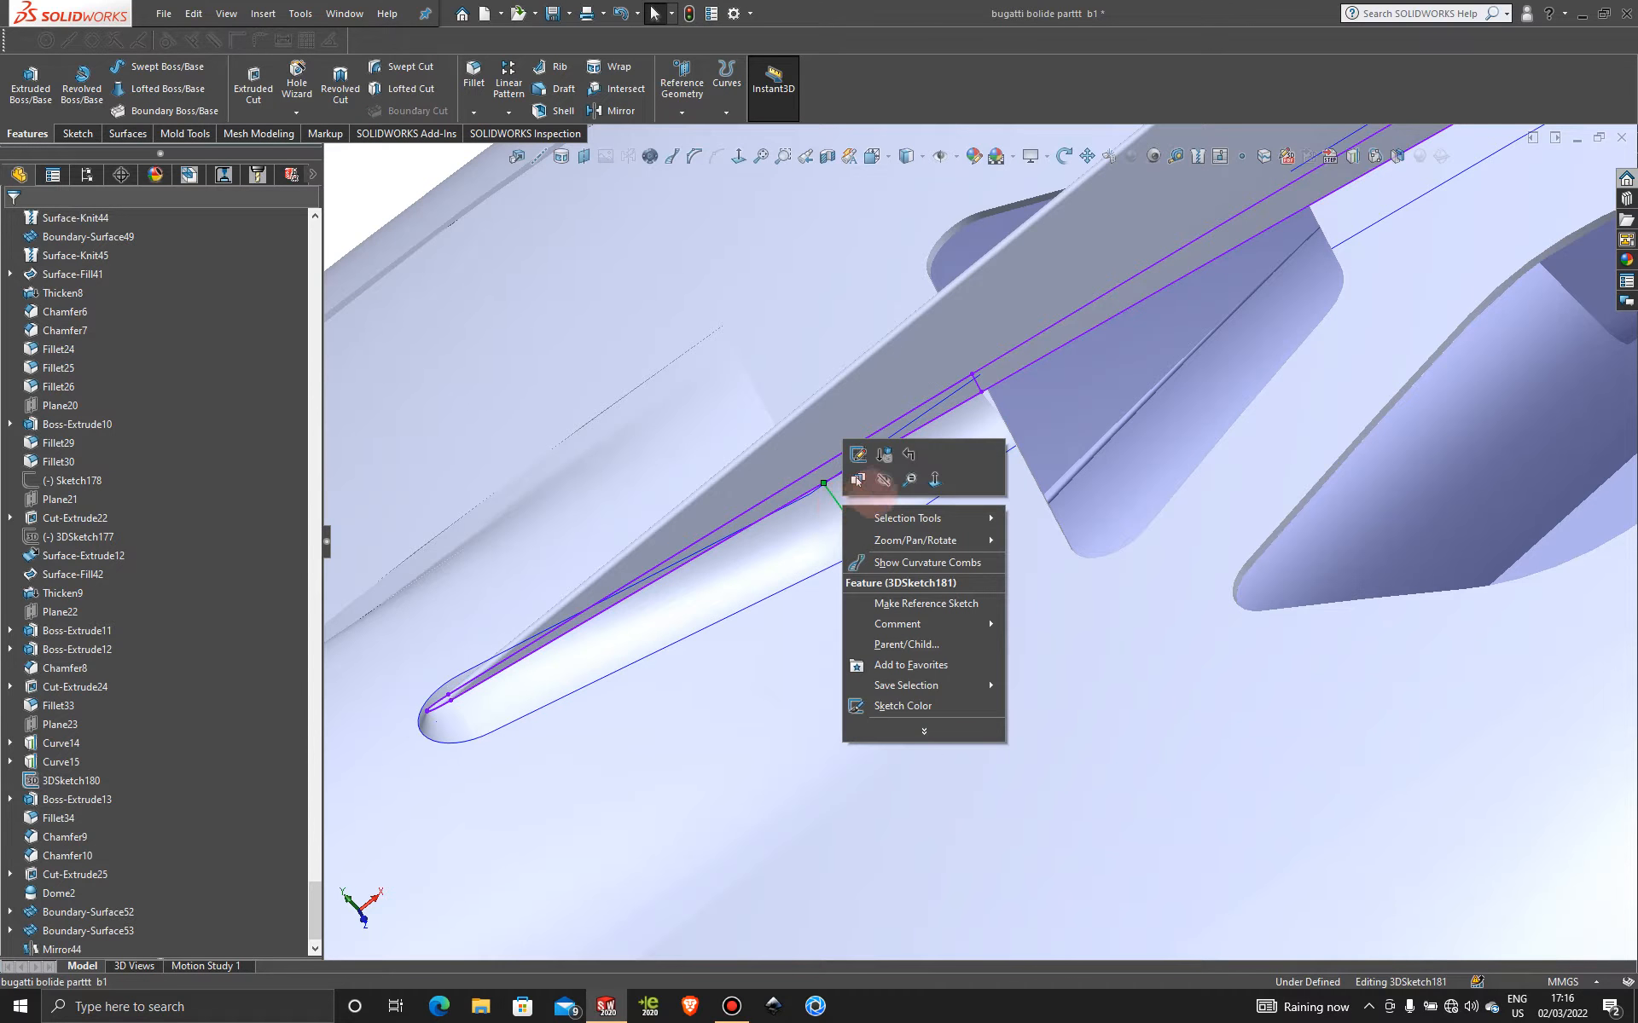
left_click(883, 479)
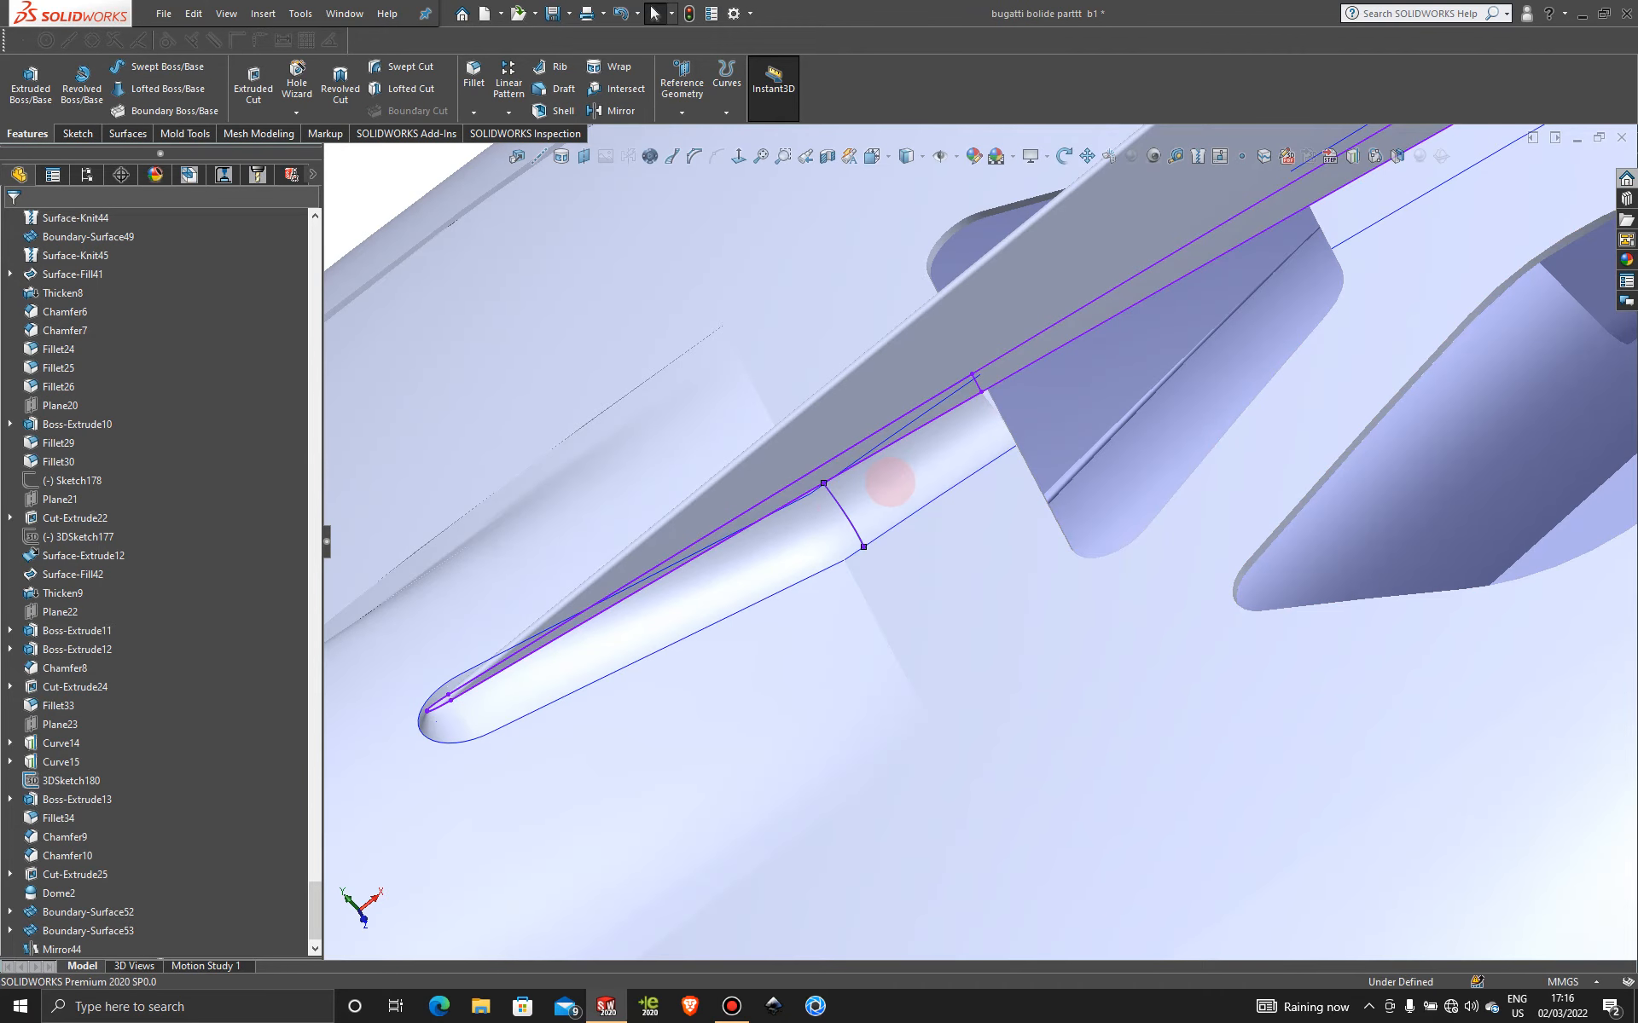
- Examine the open rear ends of the two side blend surfaces where they meet the roof opening
scroll(891, 480, "up", 3)
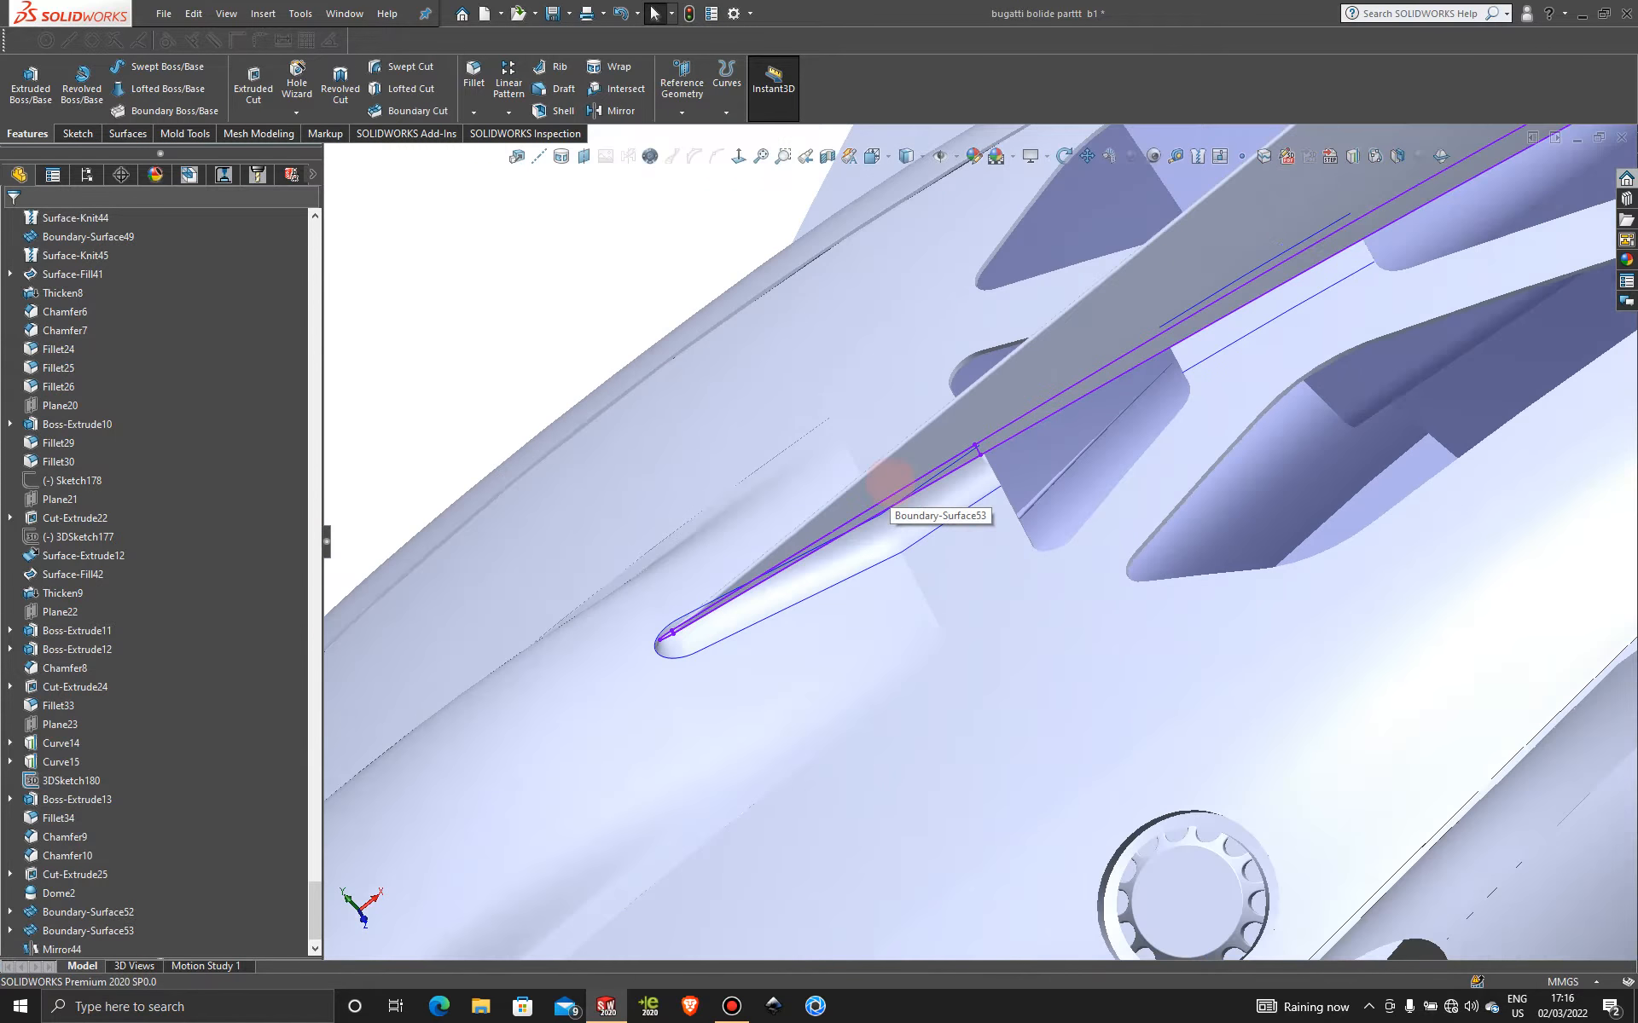
scroll(983, 549, "up", 1)
mouse_move(984, 549)
middle_mouse_down()
mouse_move(1034, 532)
mouse_move(1041, 394)
mouse_move(932, 478)
mouse_move(1028, 498)
middle_mouse_up()
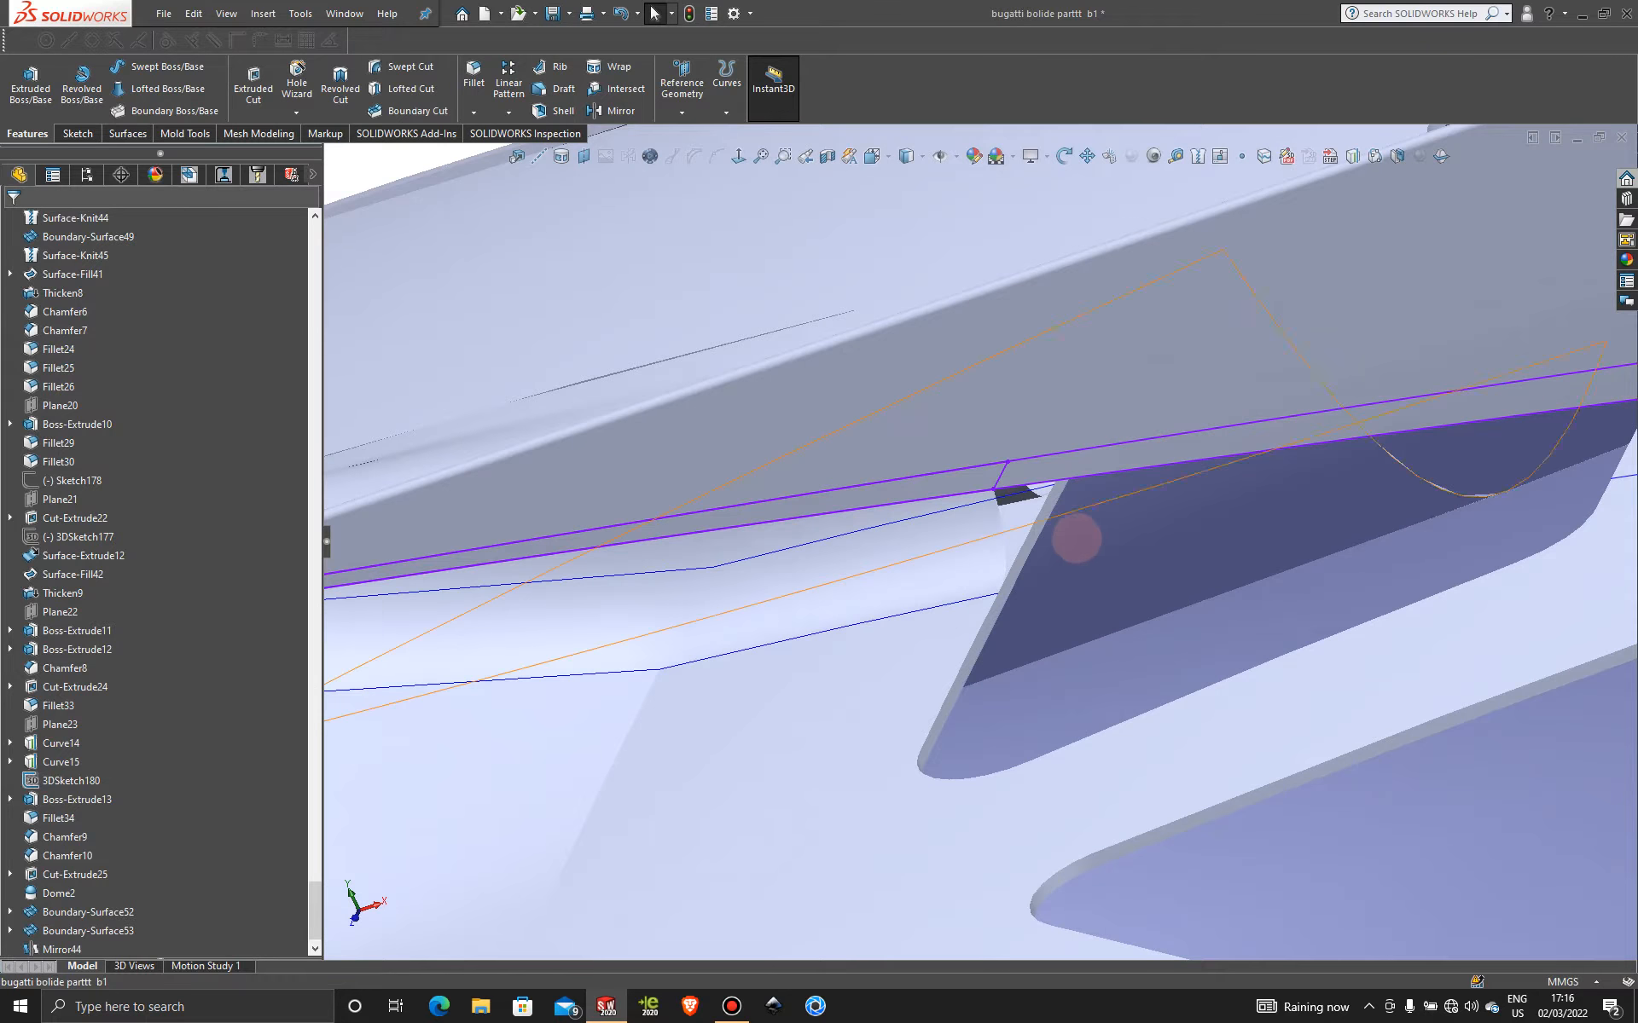
scroll(1077, 533, "down", 3)
scroll(1028, 465, "down", 5)
mouse_move(1030, 443)
middle_mouse_down()
mouse_move(1027, 493)
mouse_move(1020, 465)
middle_mouse_up()
scroll(1015, 464, "up", 4)
scroll(823, 431, "down", 4)
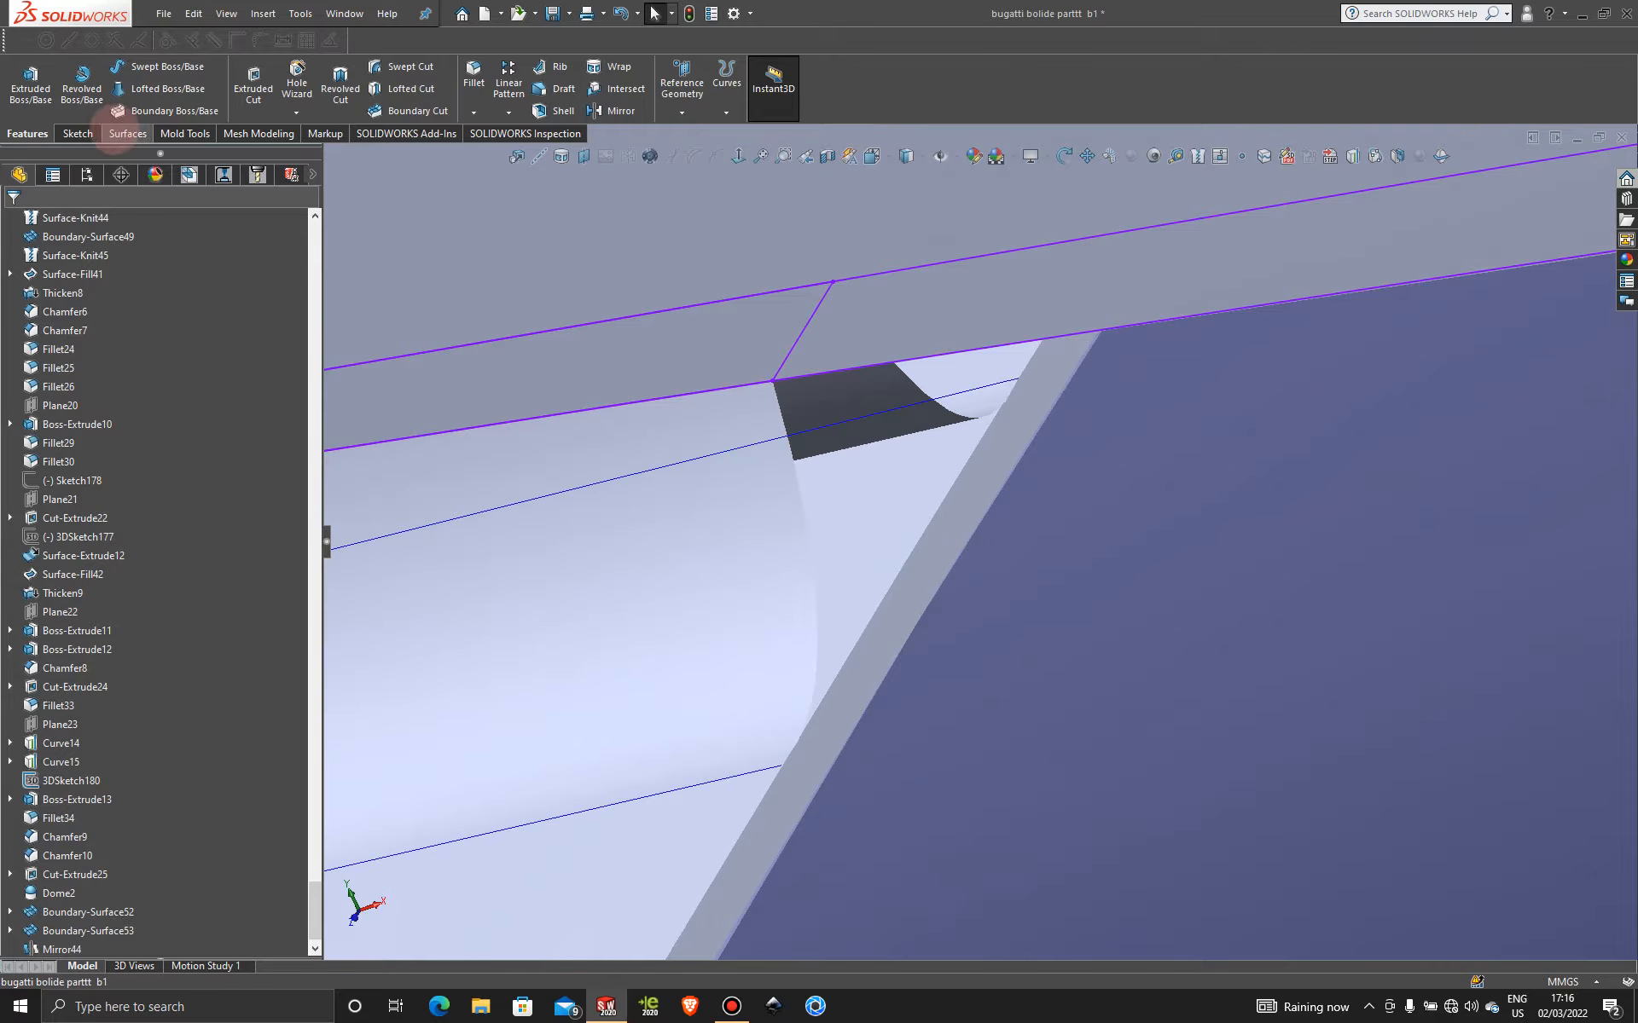
- Start a 3D sketch and draw a two-point spline between the lower rear ends of the two side blend surfaces
left_click(89, 135)
left_click(23, 113)
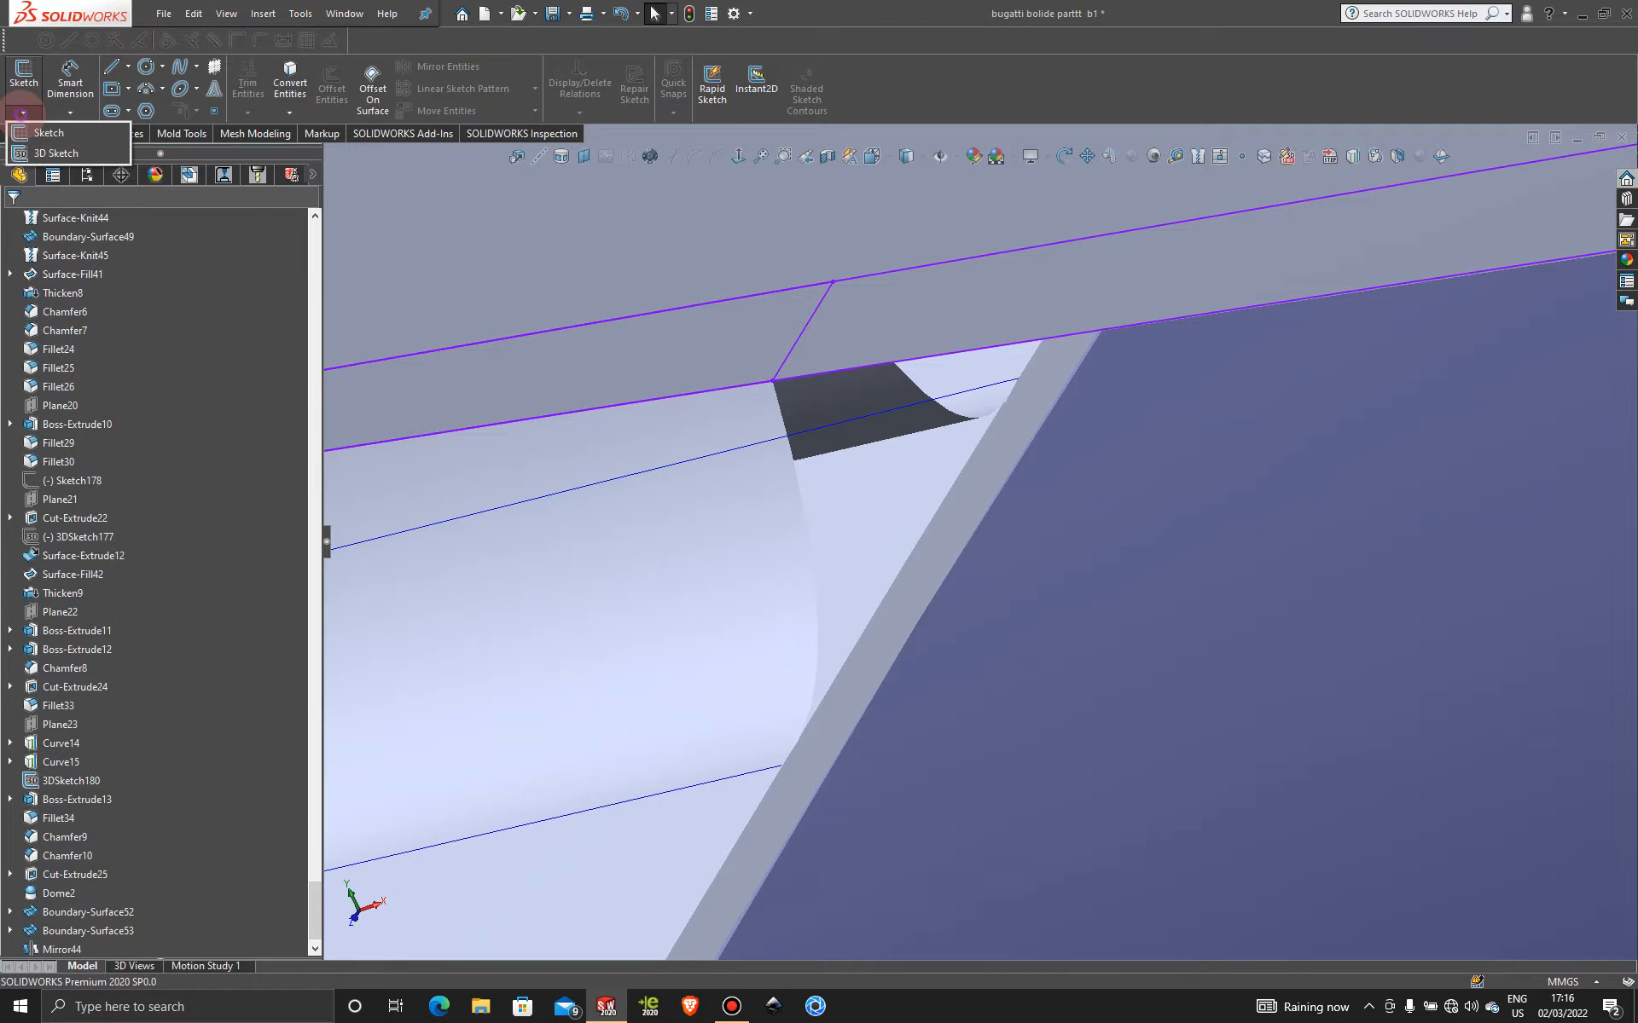
left_click(56, 152)
mouse_move(932, 486)
middle_mouse_down()
mouse_move(735, 473)
mouse_move(720, 376)
mouse_move(720, 413)
mouse_move(694, 400)
mouse_move(750, 464)
mouse_move(731, 468)
mouse_move(892, 628)
middle_mouse_up()
scroll(892, 629, "down", 5)
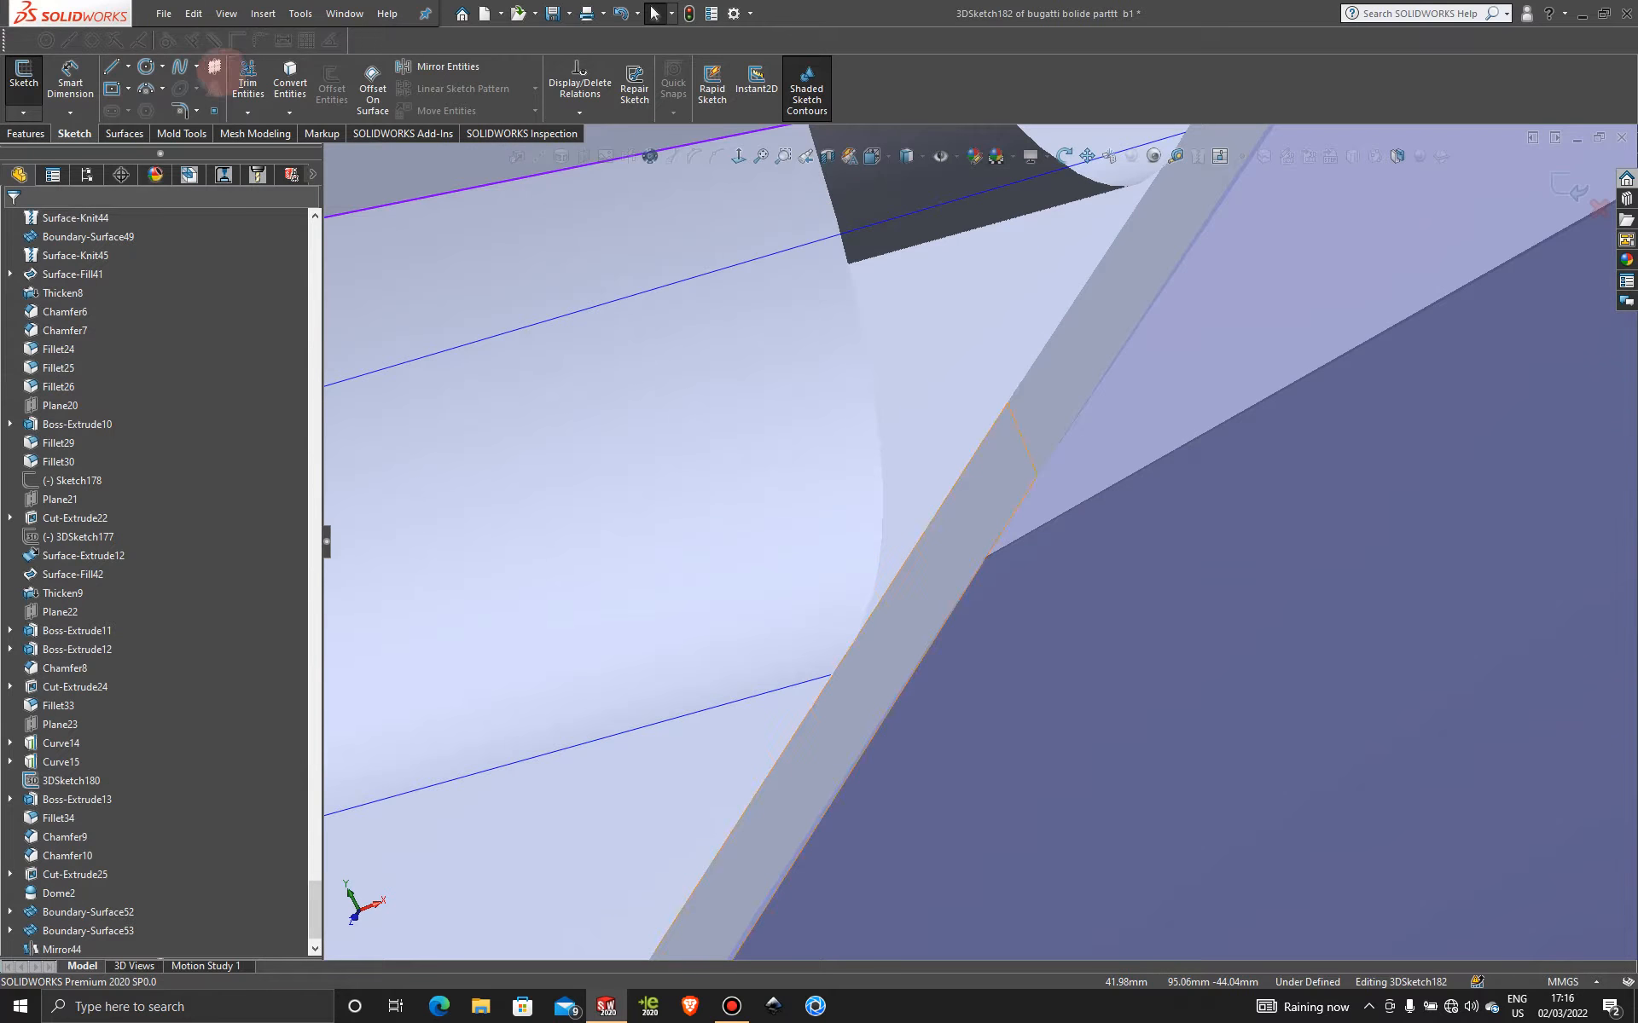
left_click(180, 66)
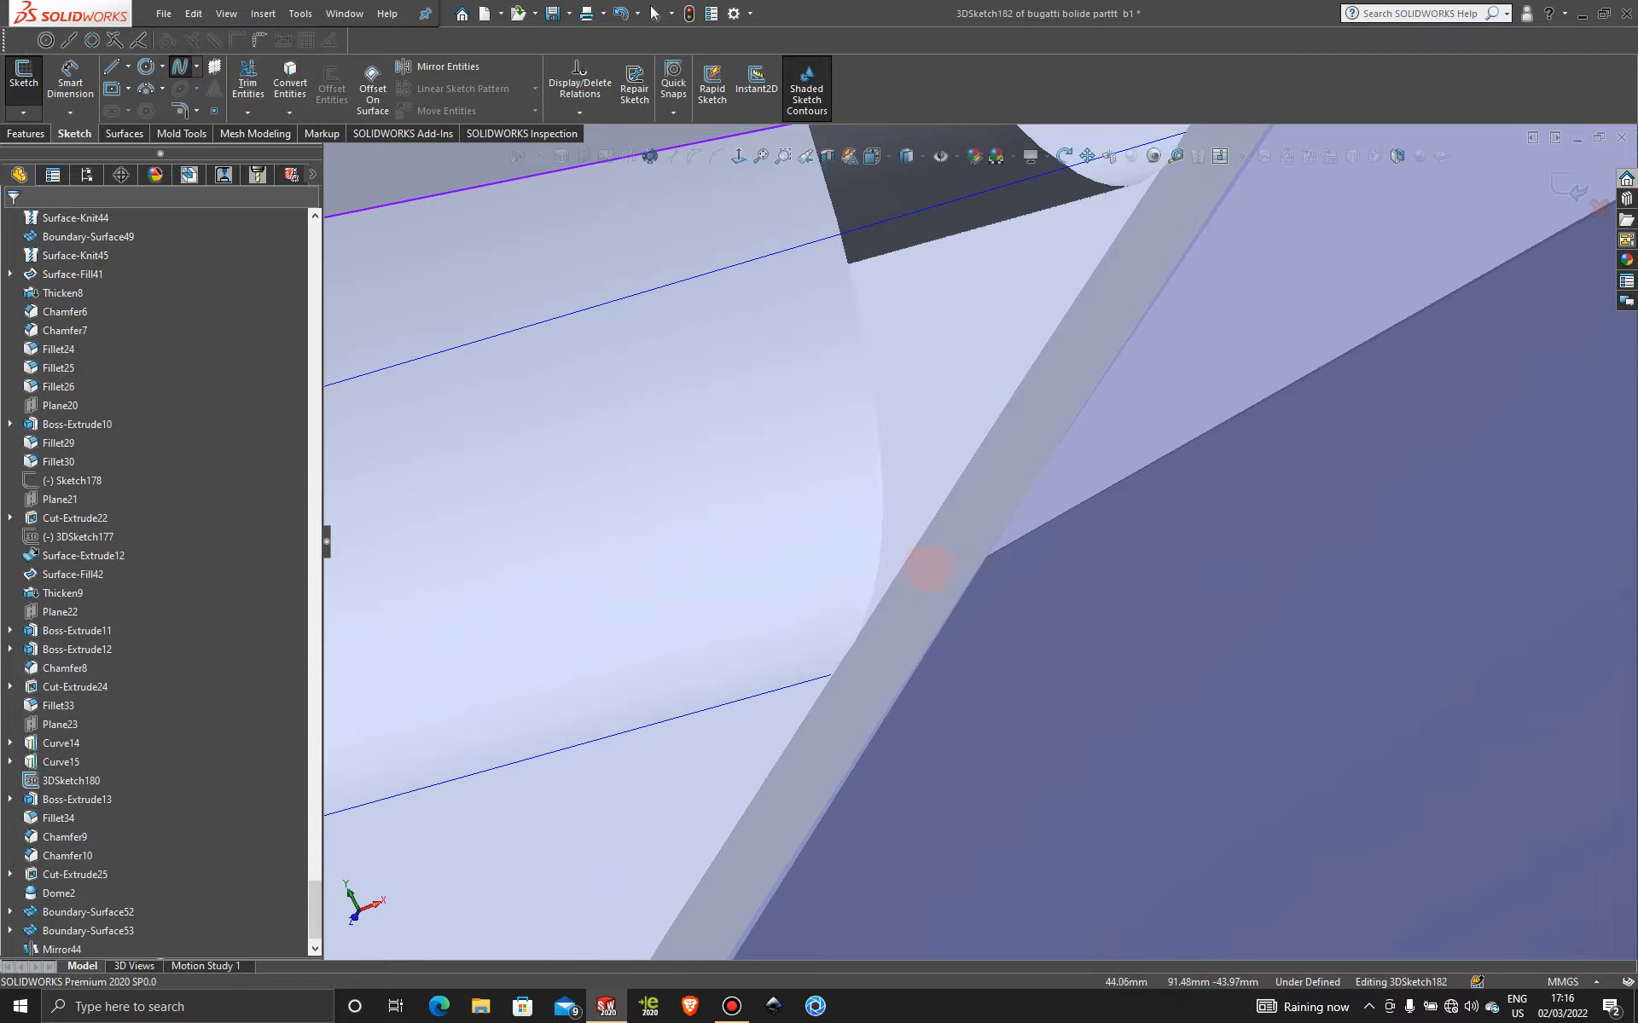
left_click(878, 578)
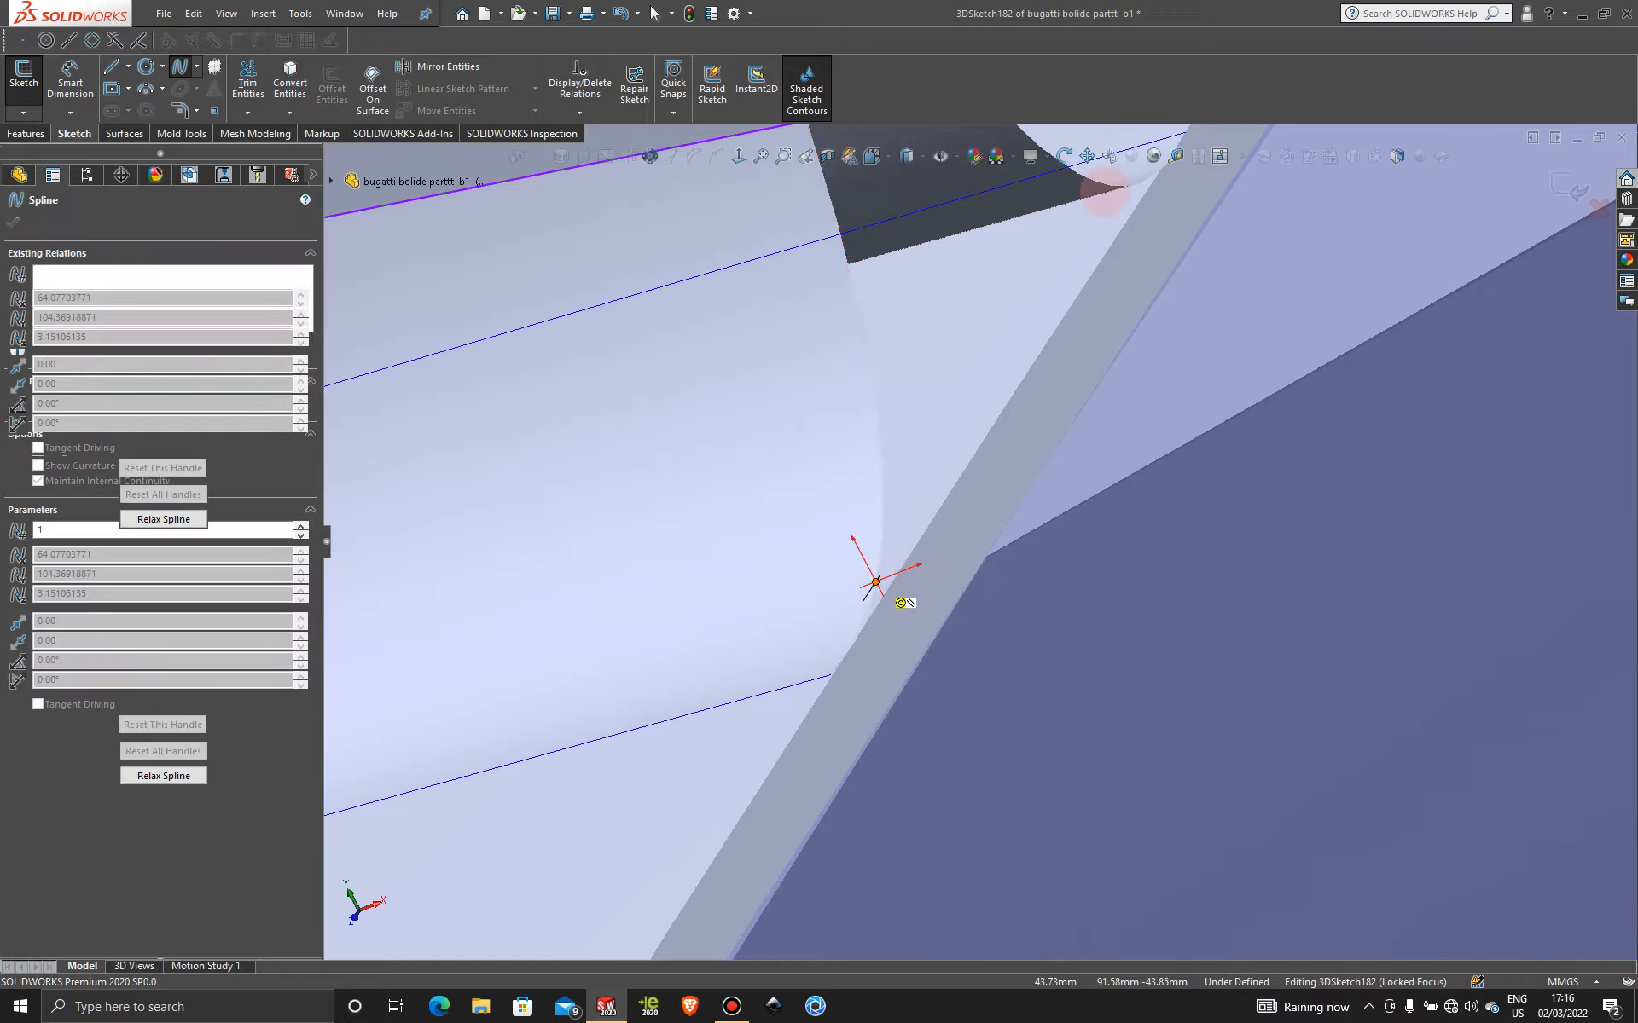
left_click(1105, 185)
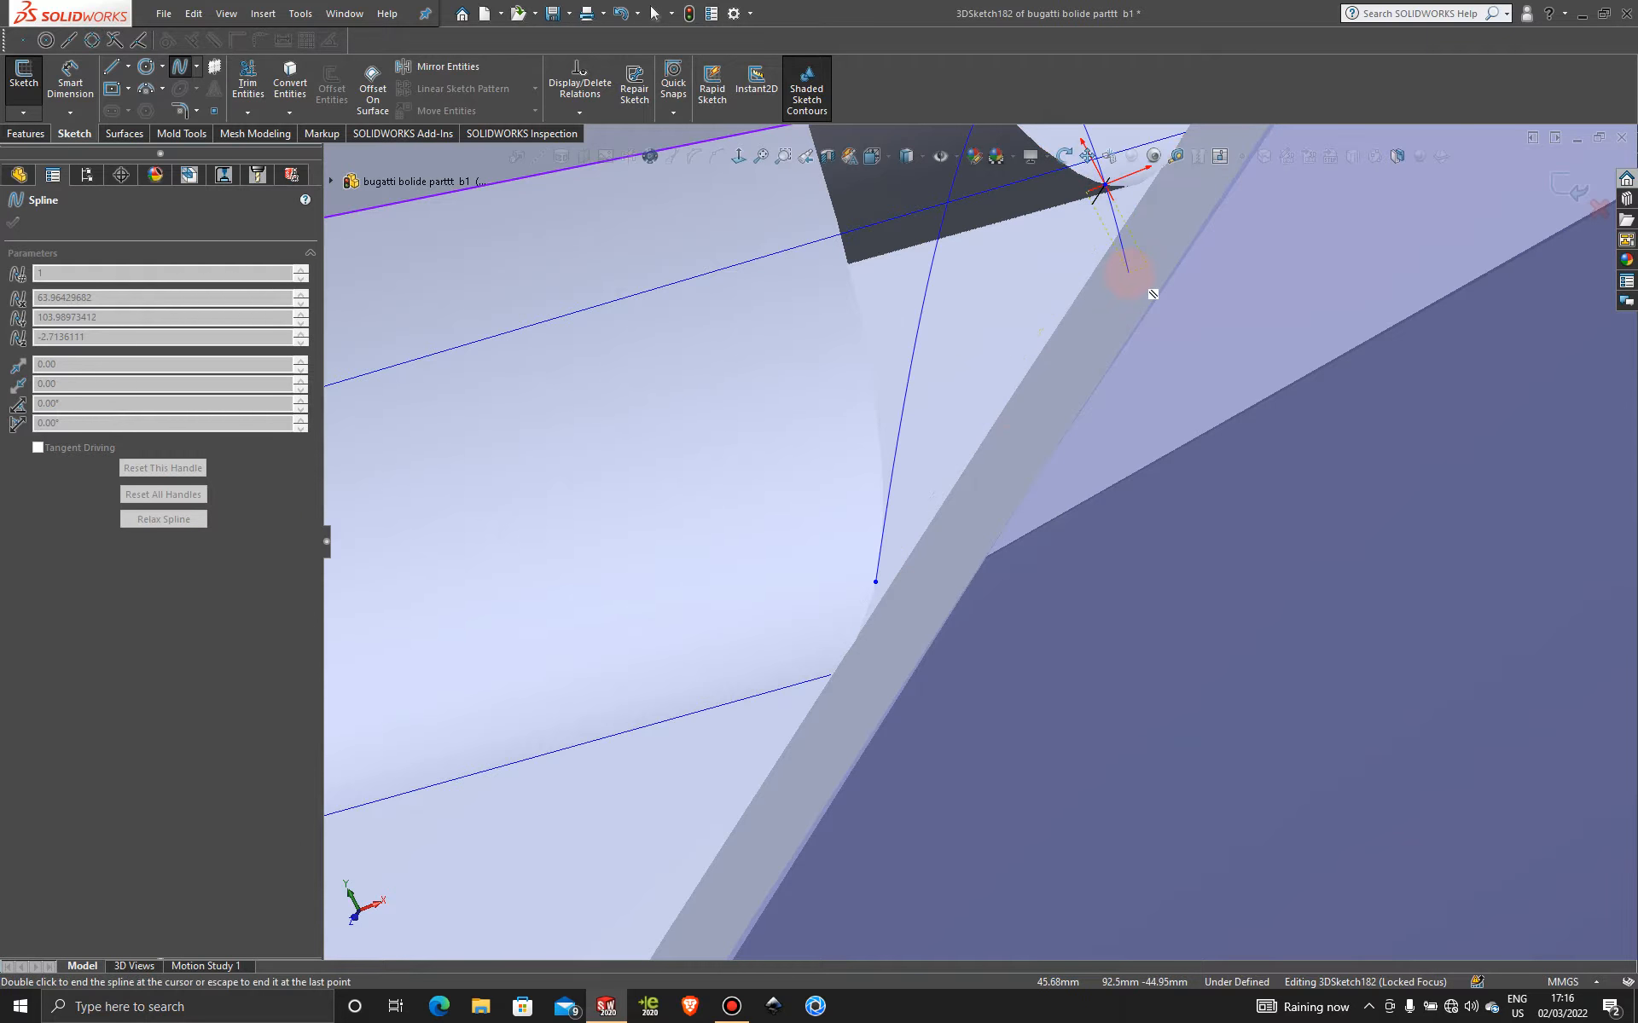
key("Escape")
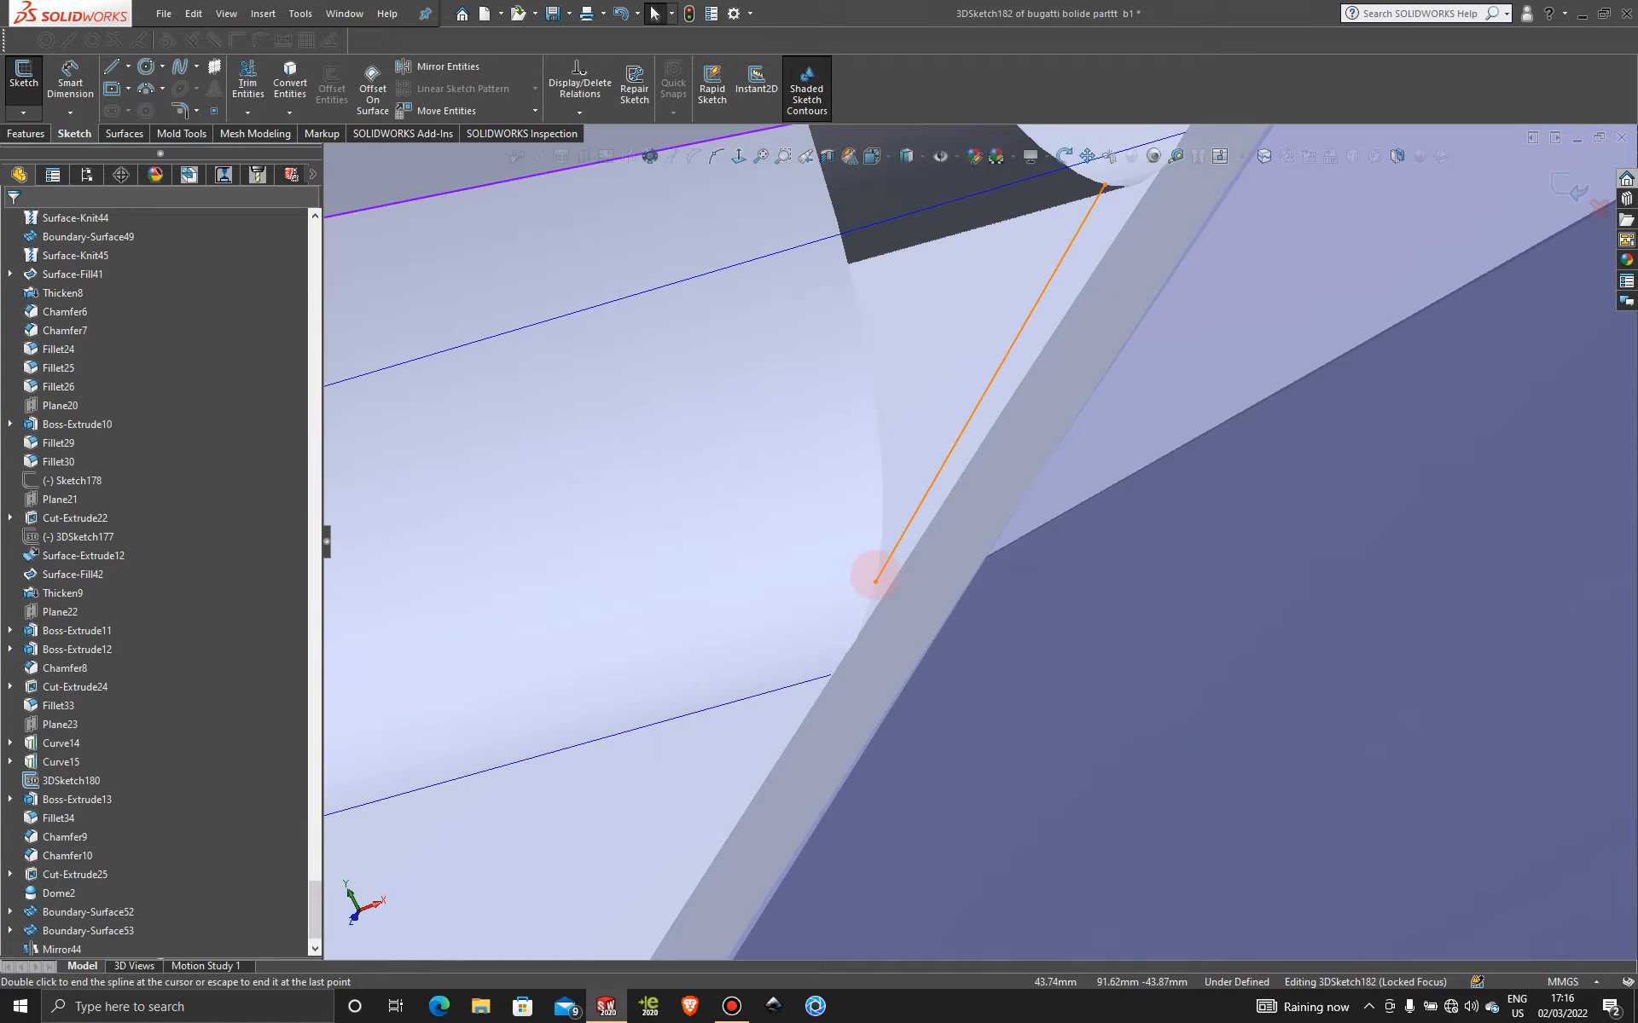
- Move both spline endpoints onto the lower rear corners of the side blend surfaces at the roof opening's edge, and exit the sketch
left_click_drag(875, 582, 548, 909)
scroll(1067, 360, "up", 4)
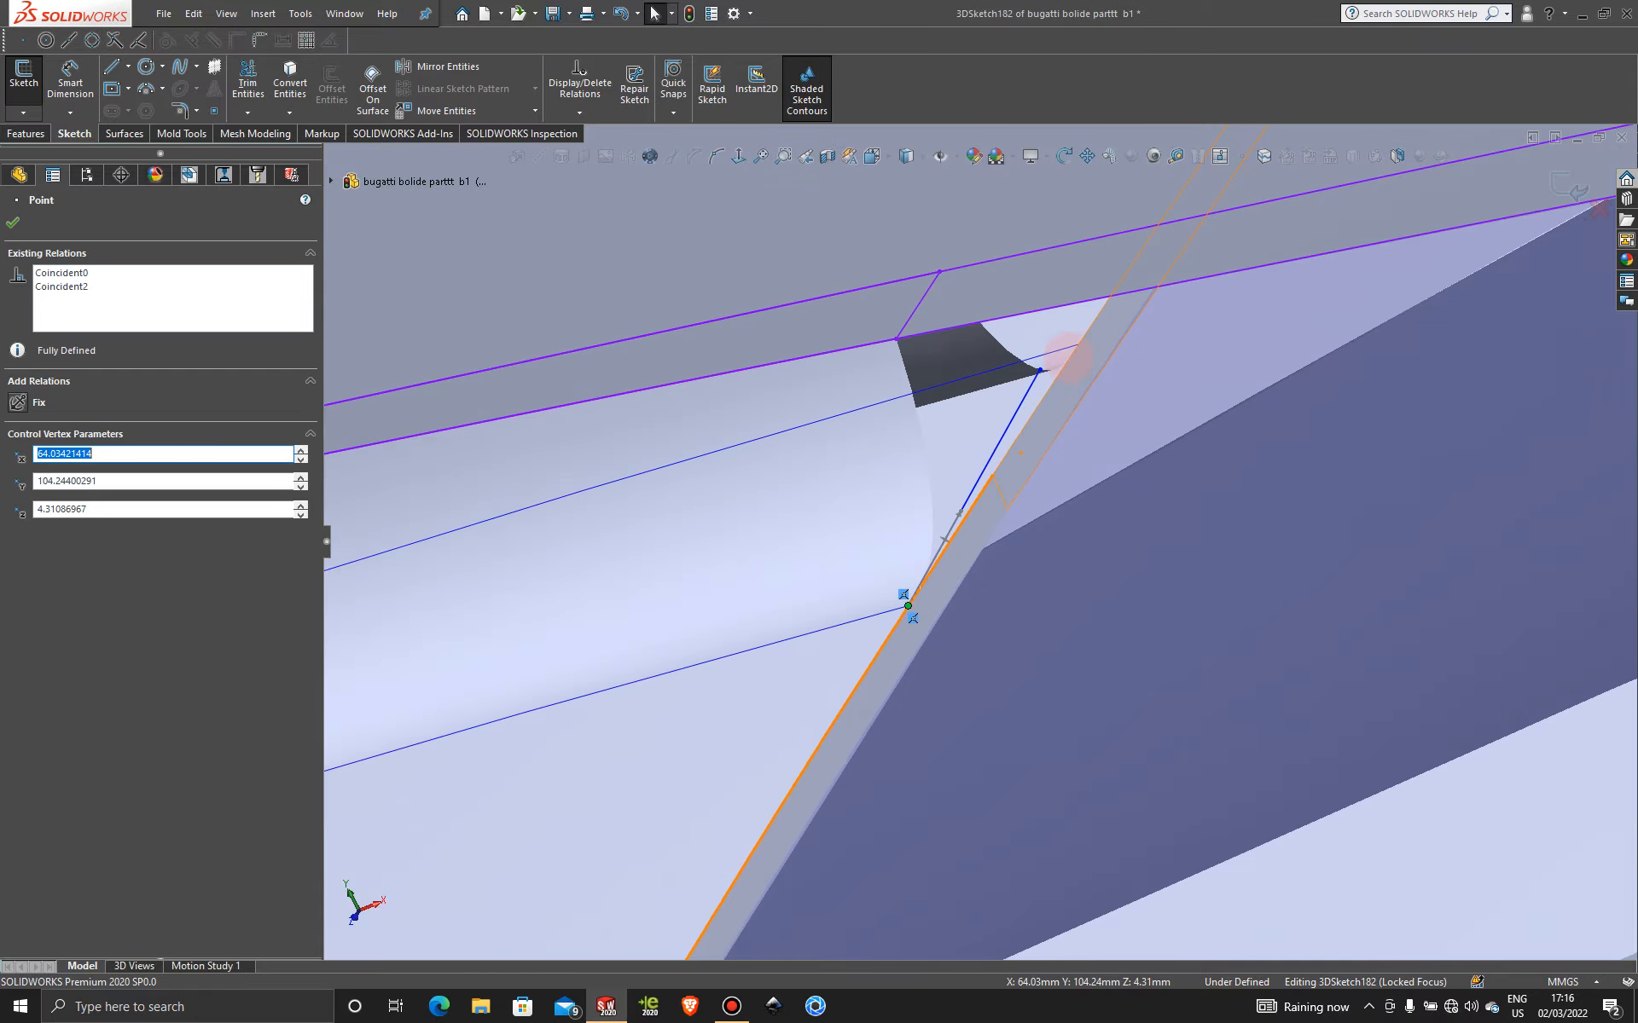
scroll(1067, 362, "down", 7)
left_click_drag(906, 525, 1048, 435)
scroll(1071, 465, "down", 5)
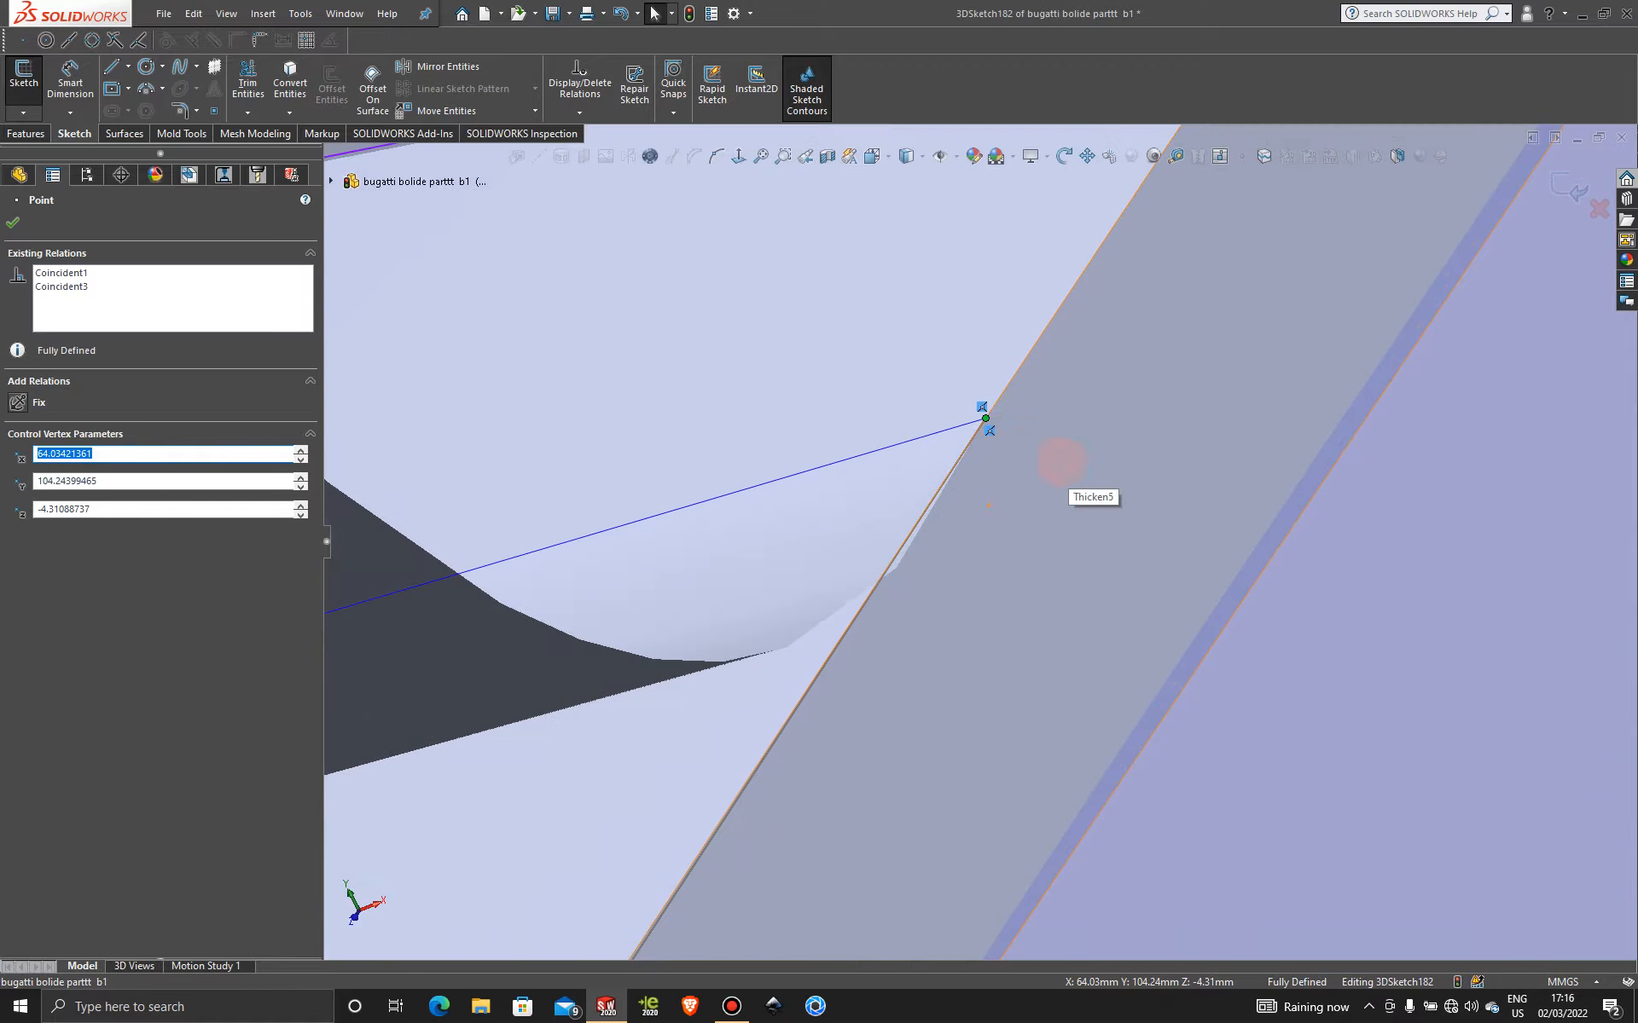
scroll(981, 477, "up", 6)
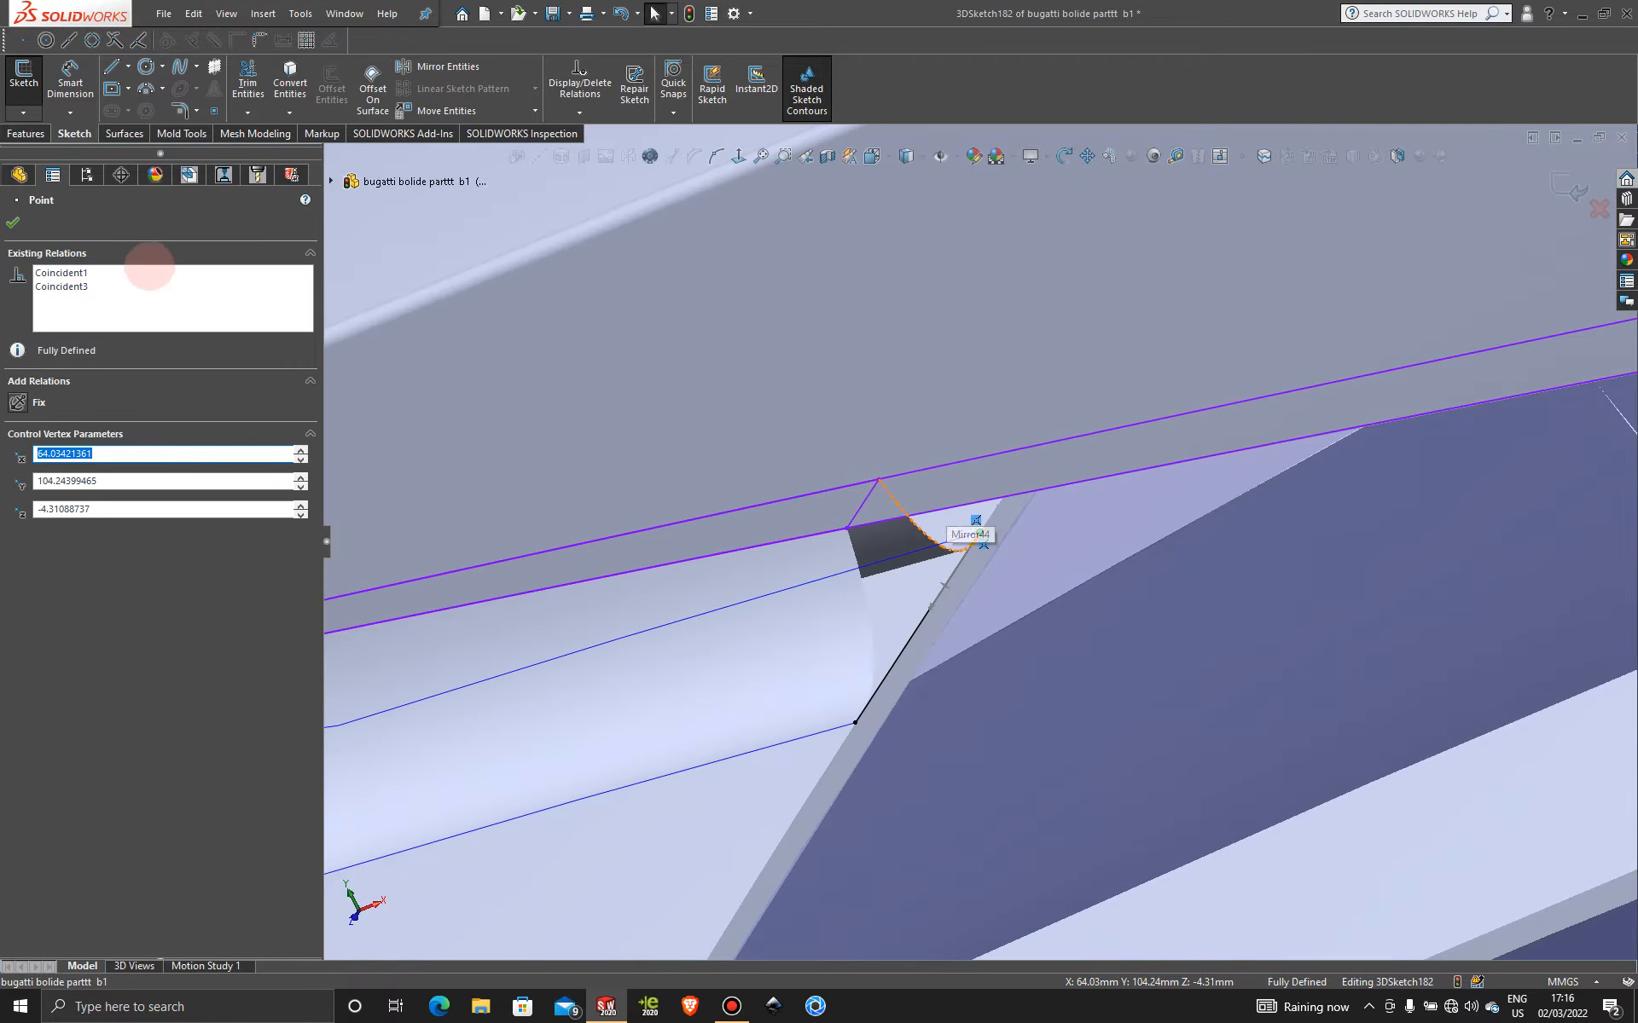
left_click(11, 222)
left_click(123, 133)
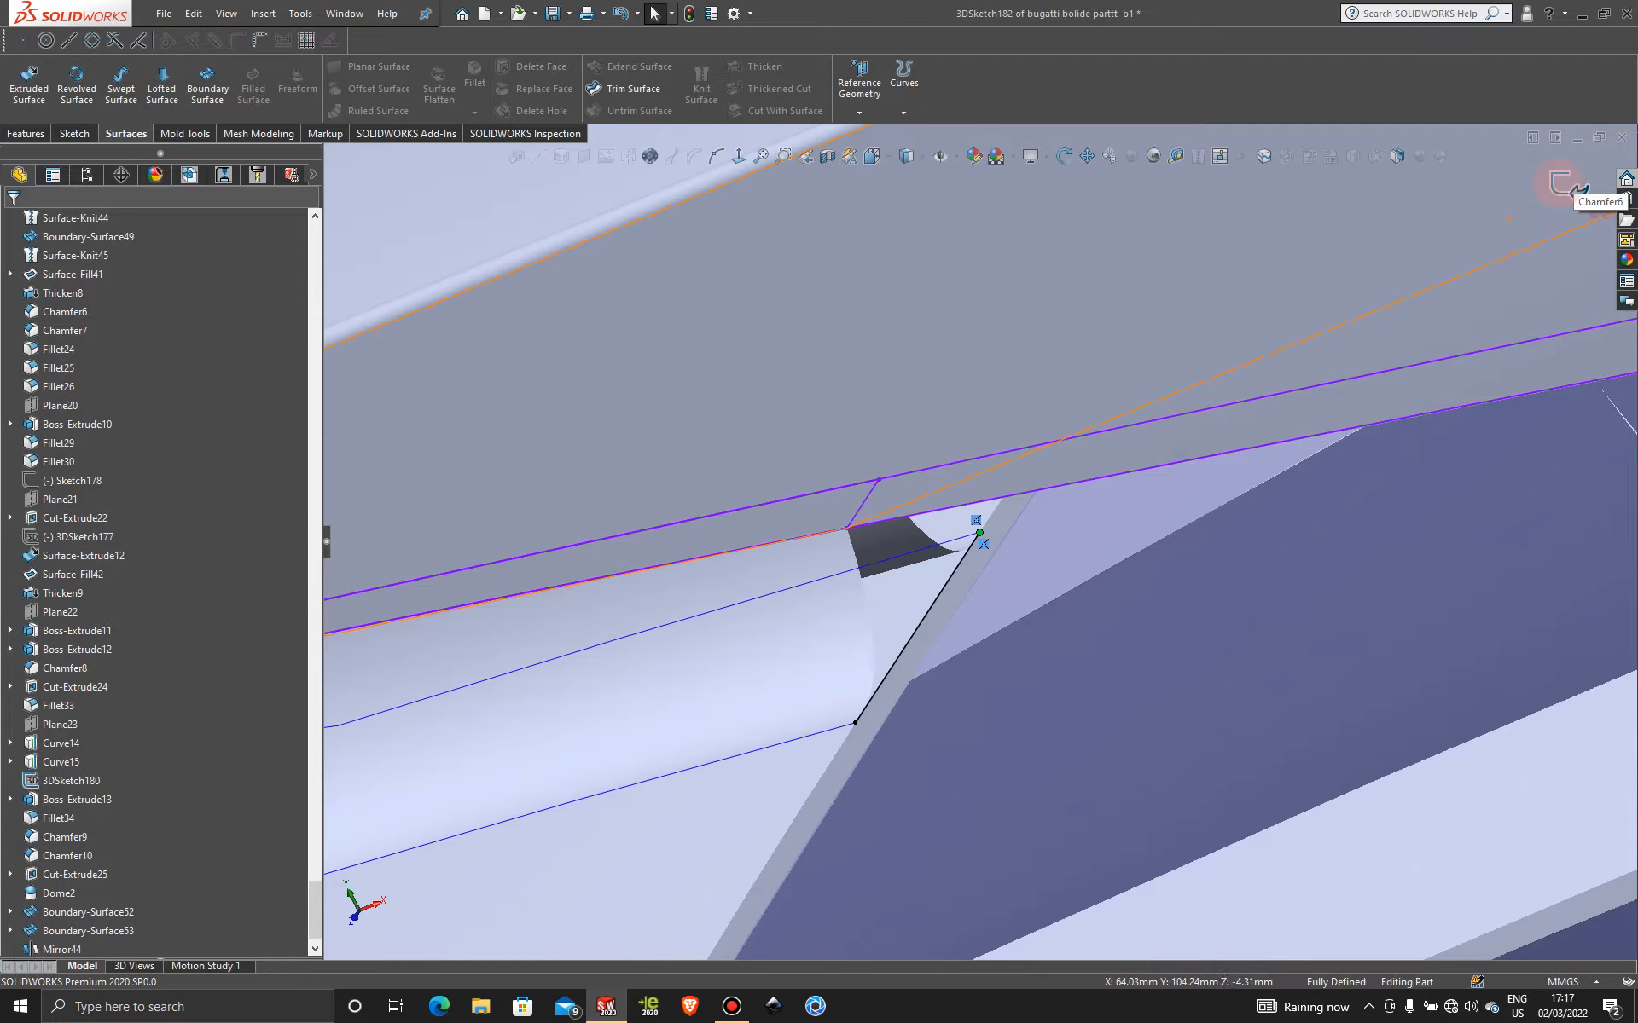
left_click(1563, 184)
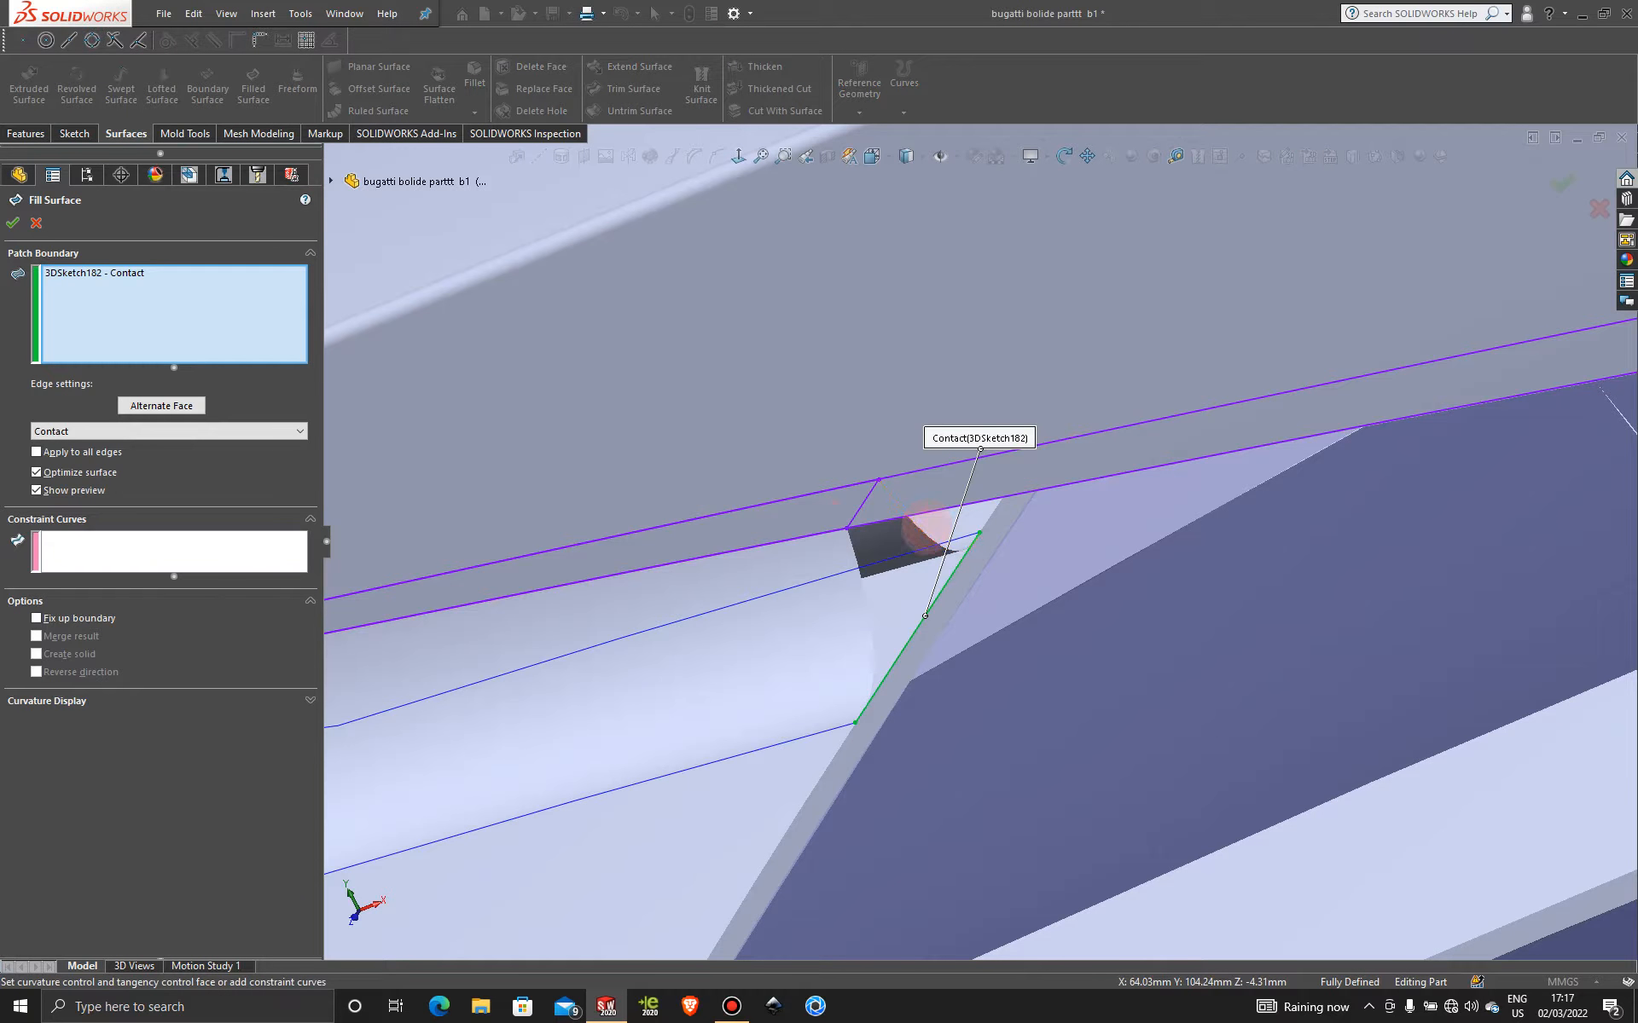
left_click(923, 533)
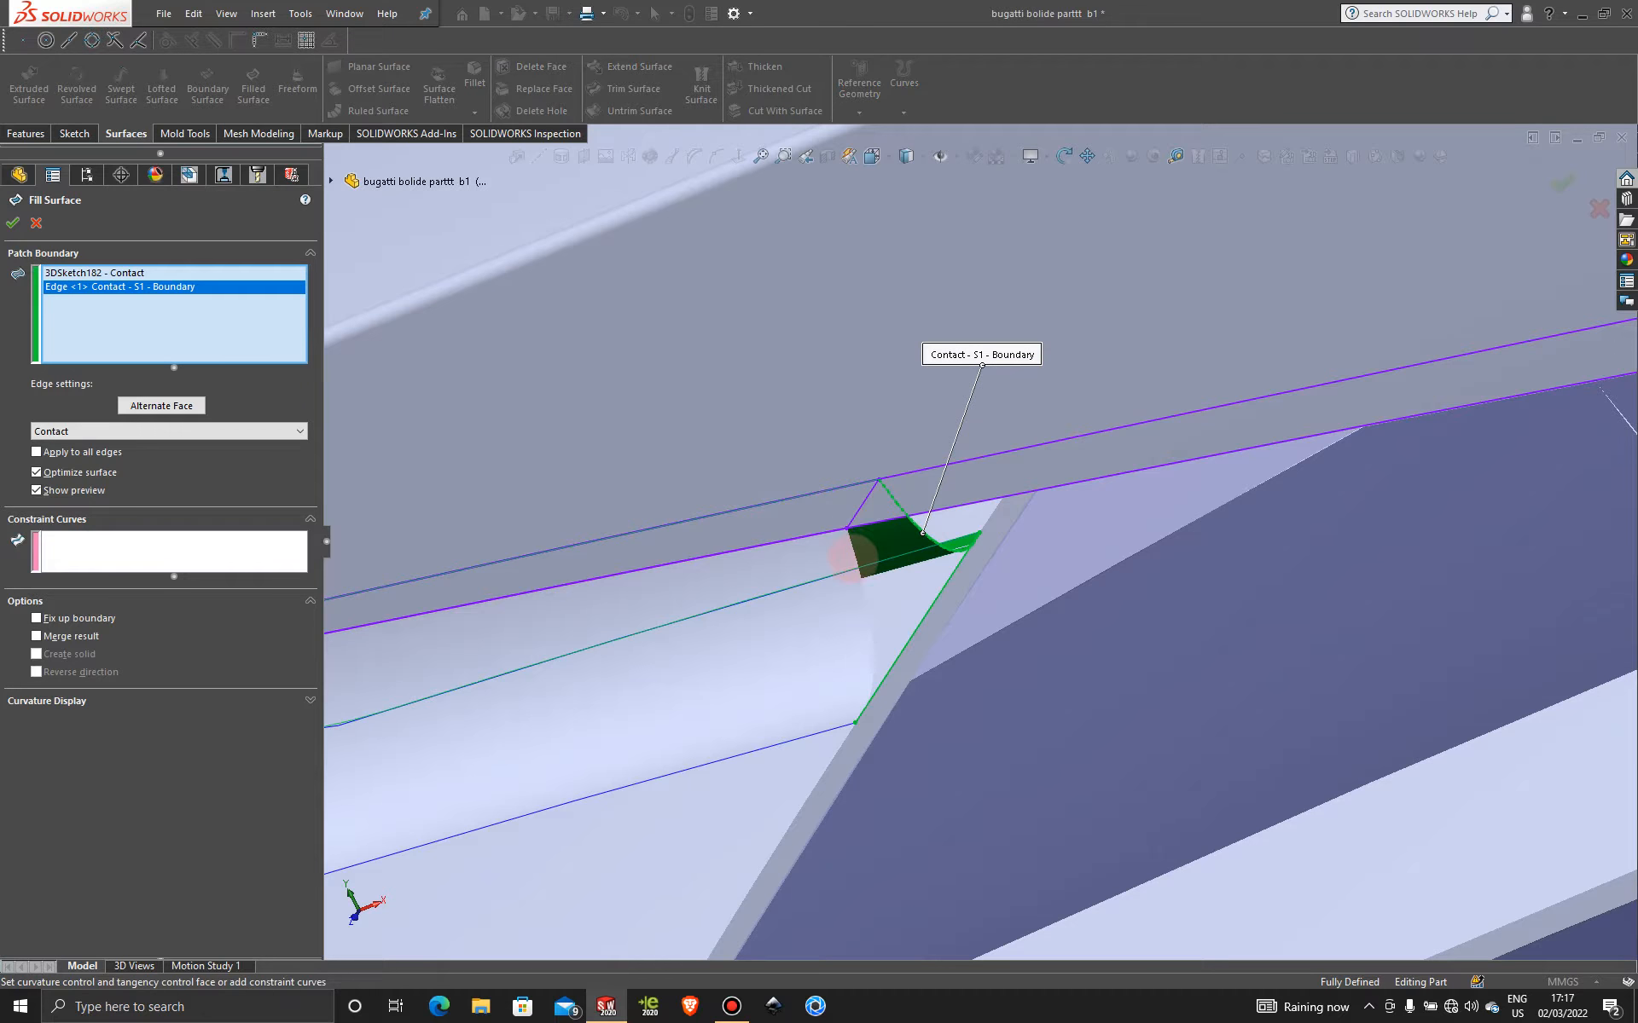
left_click(854, 558)
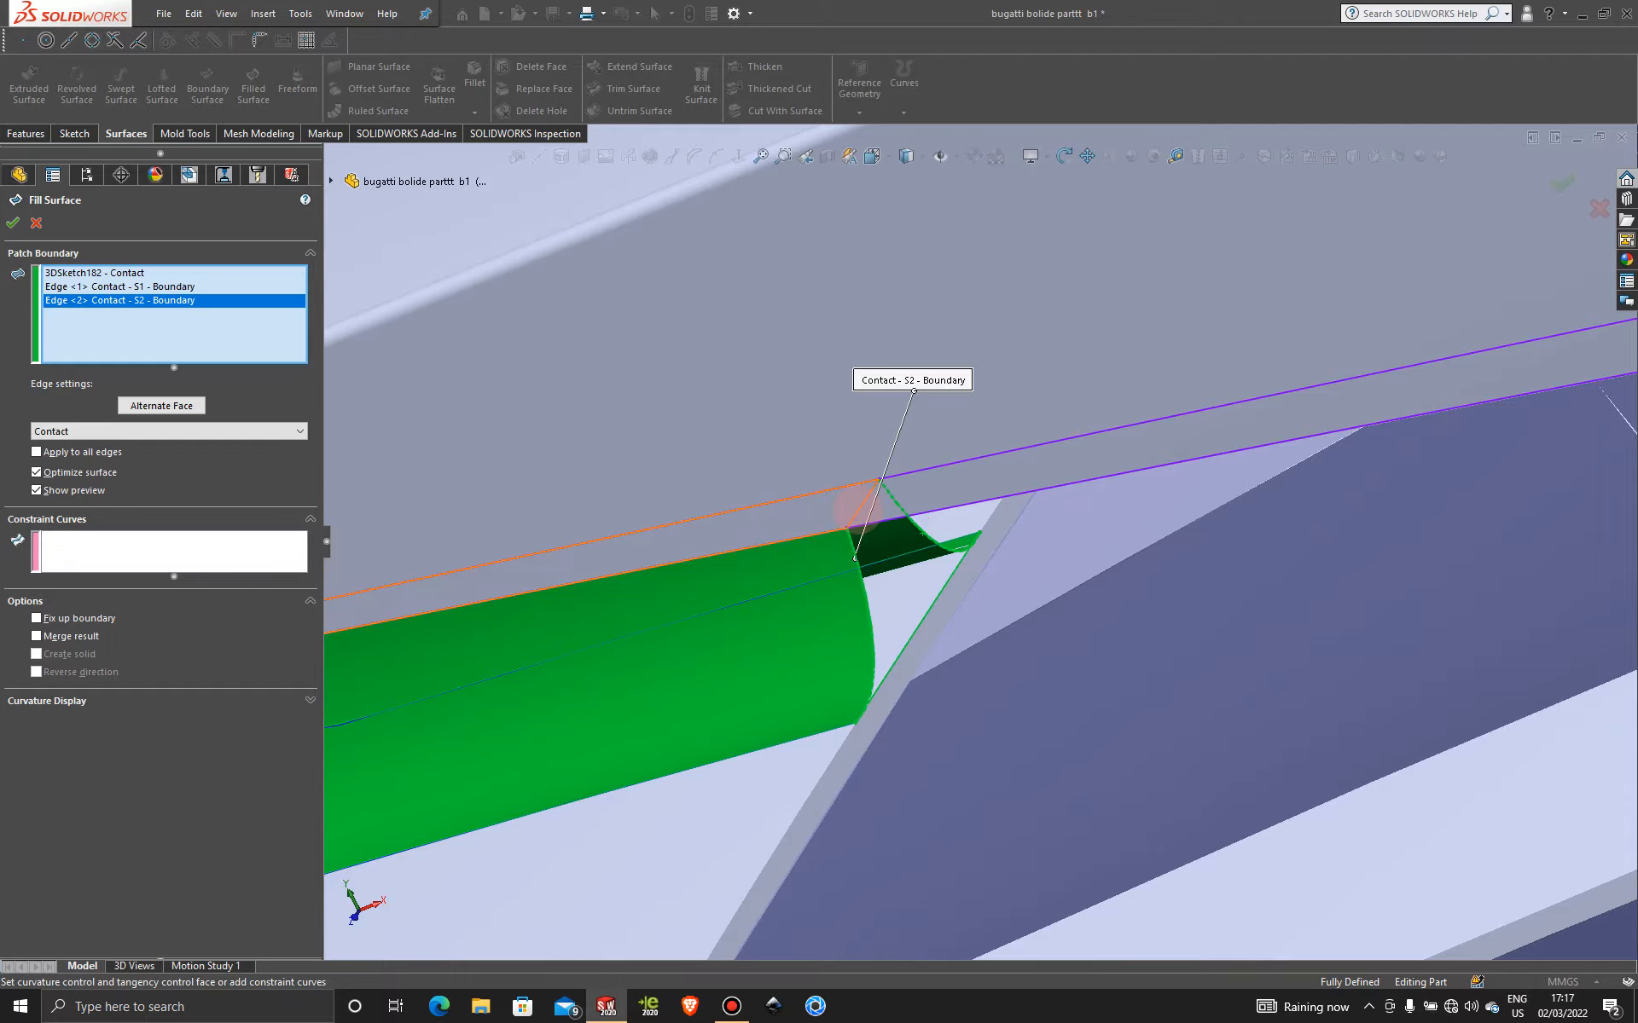
left_click(855, 507)
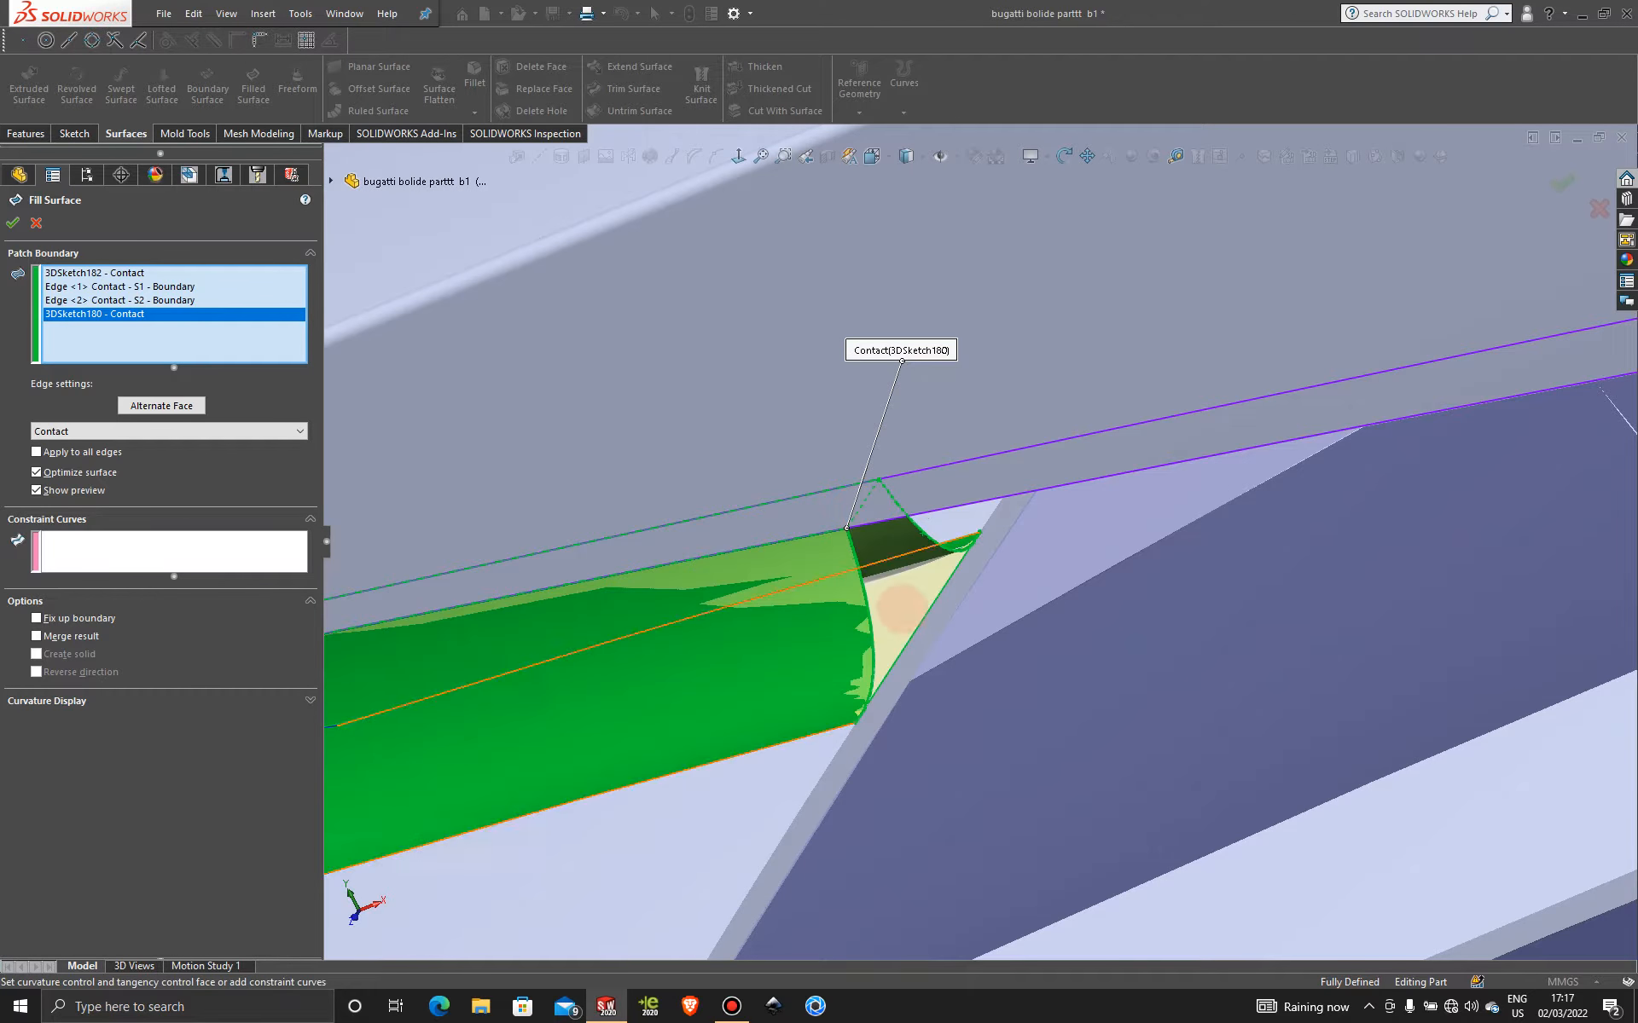
middle_click_drag(763, 661, 729, 612)
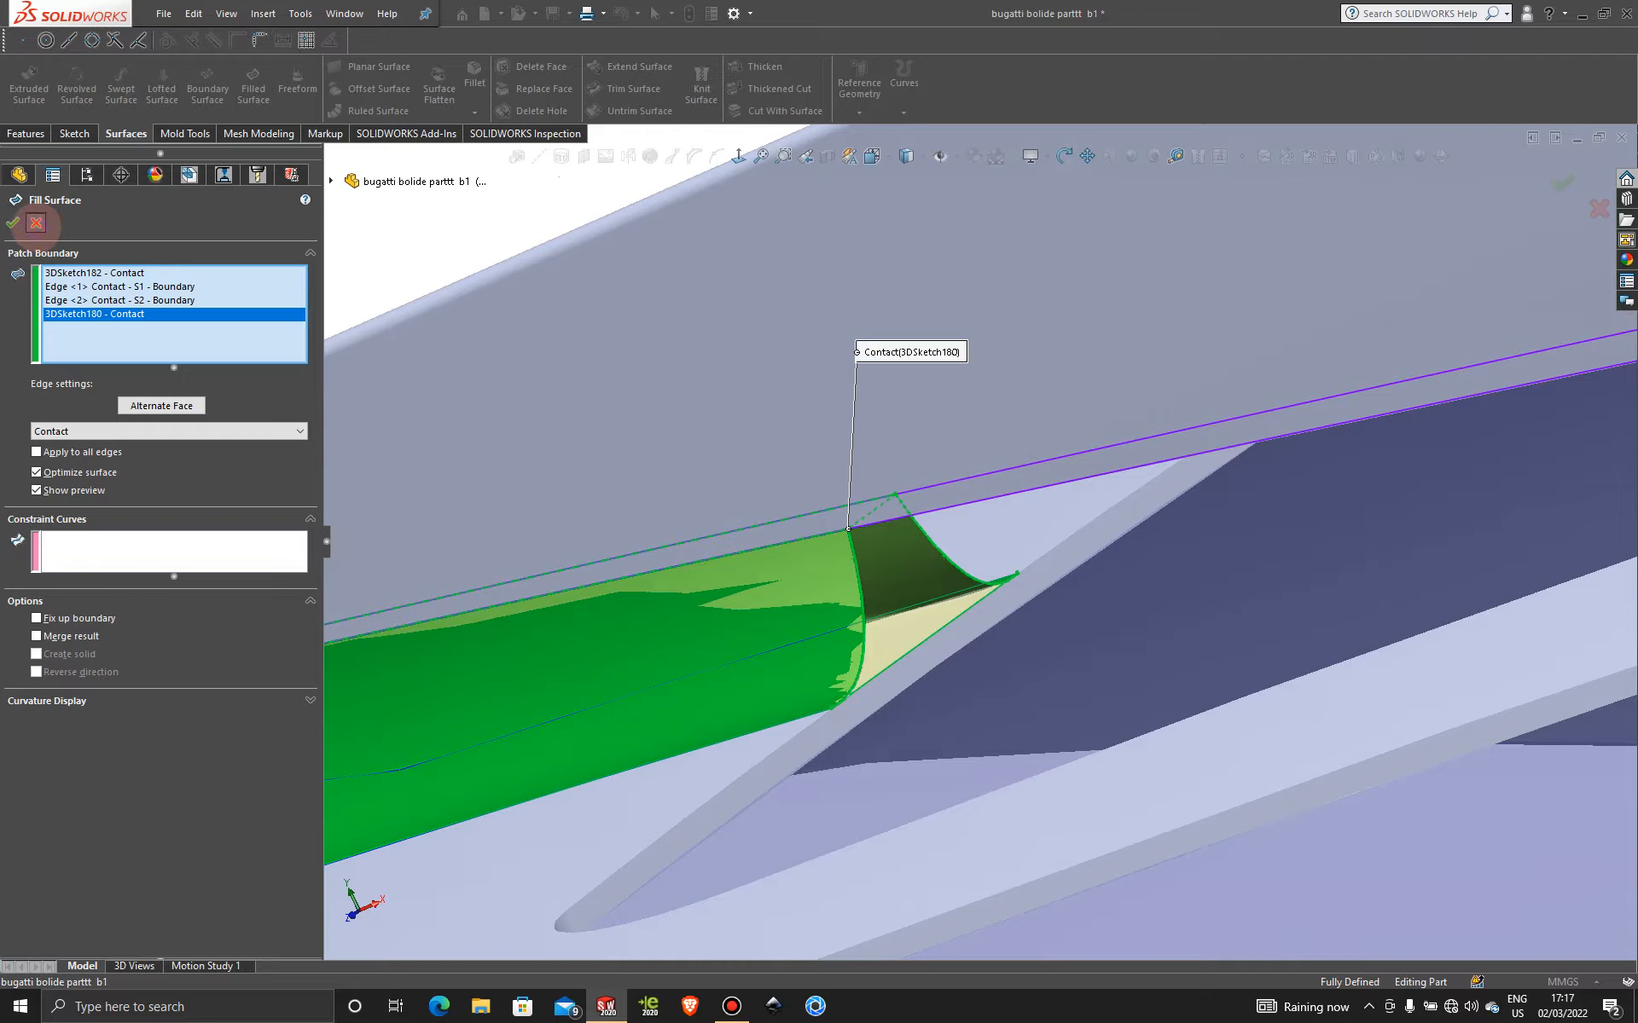
left_click(36, 222)
- Hide 3DSketch180, whose short line crosses the fin at the rear ends of the blend surfaces
middle_click_drag(1101, 646, 998, 555)
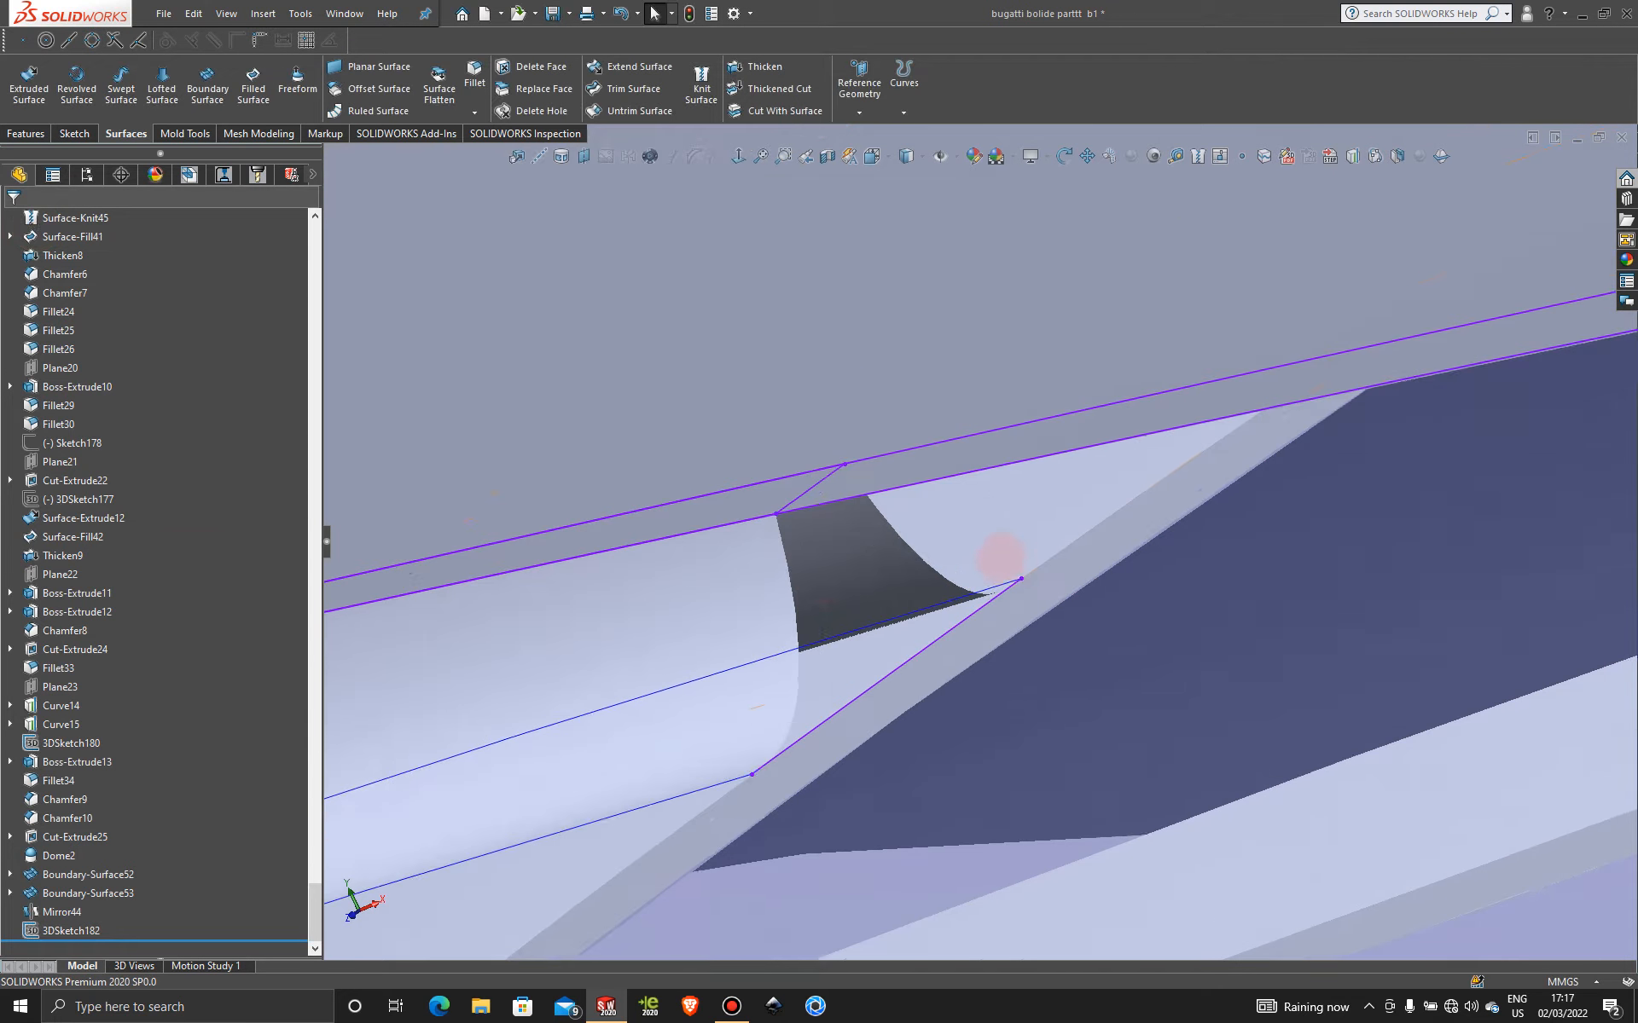
right_click(804, 492)
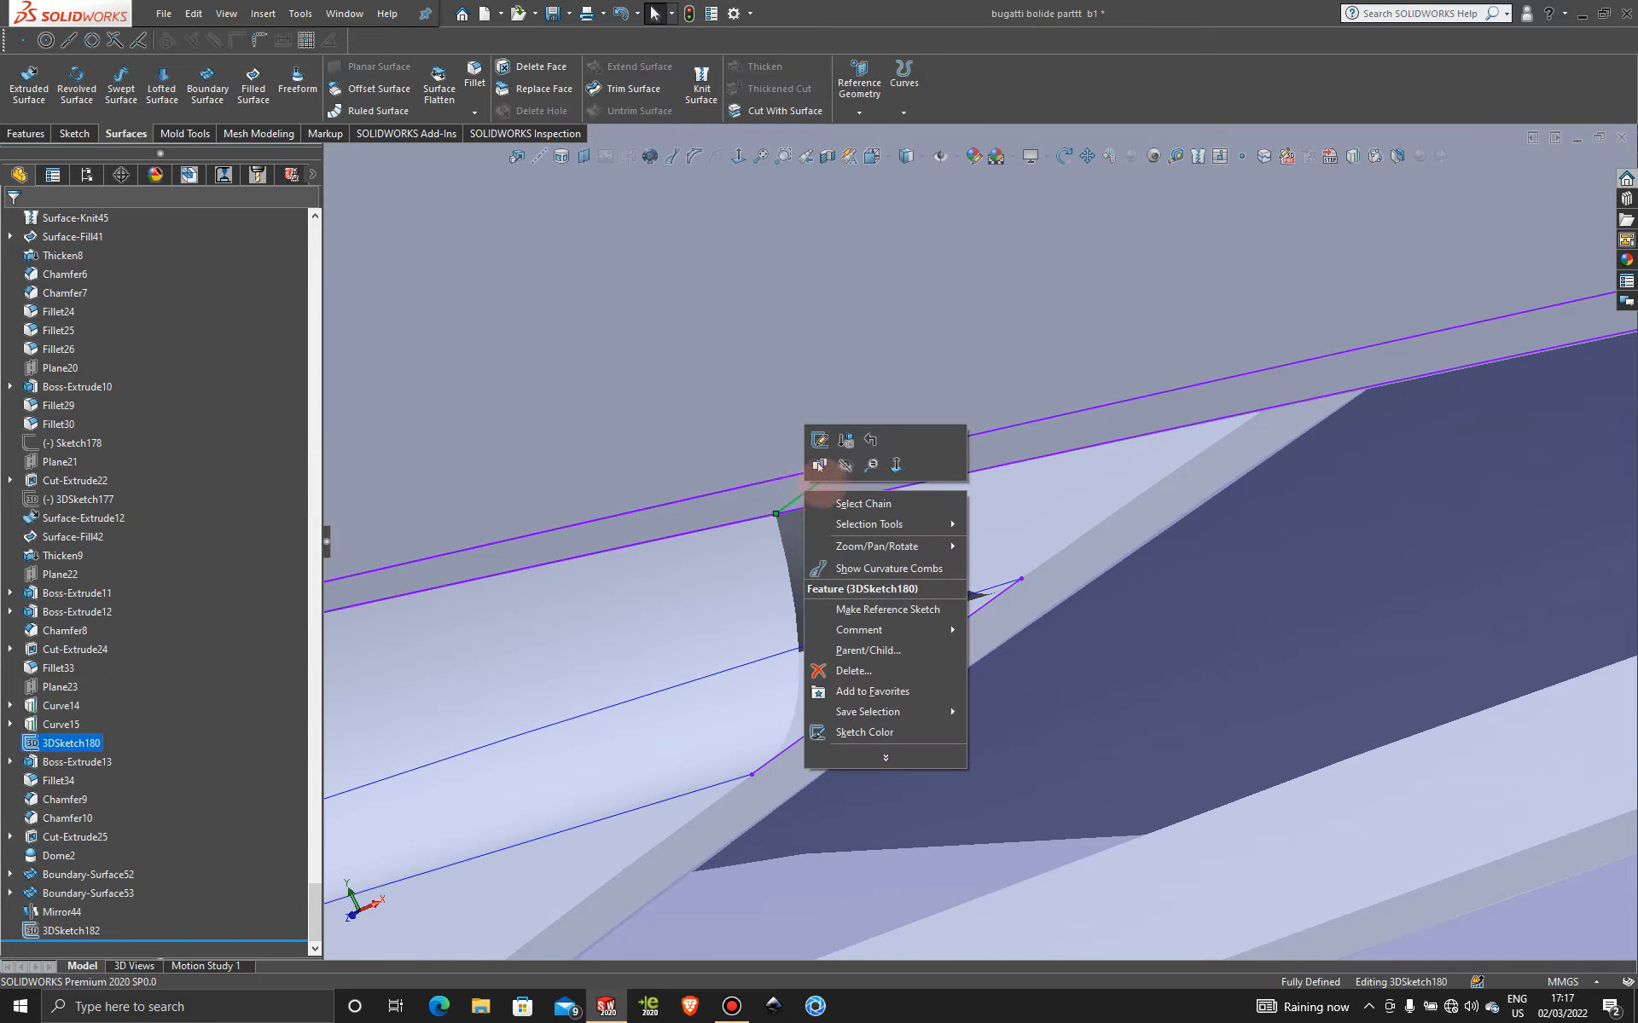
left_click(845, 465)
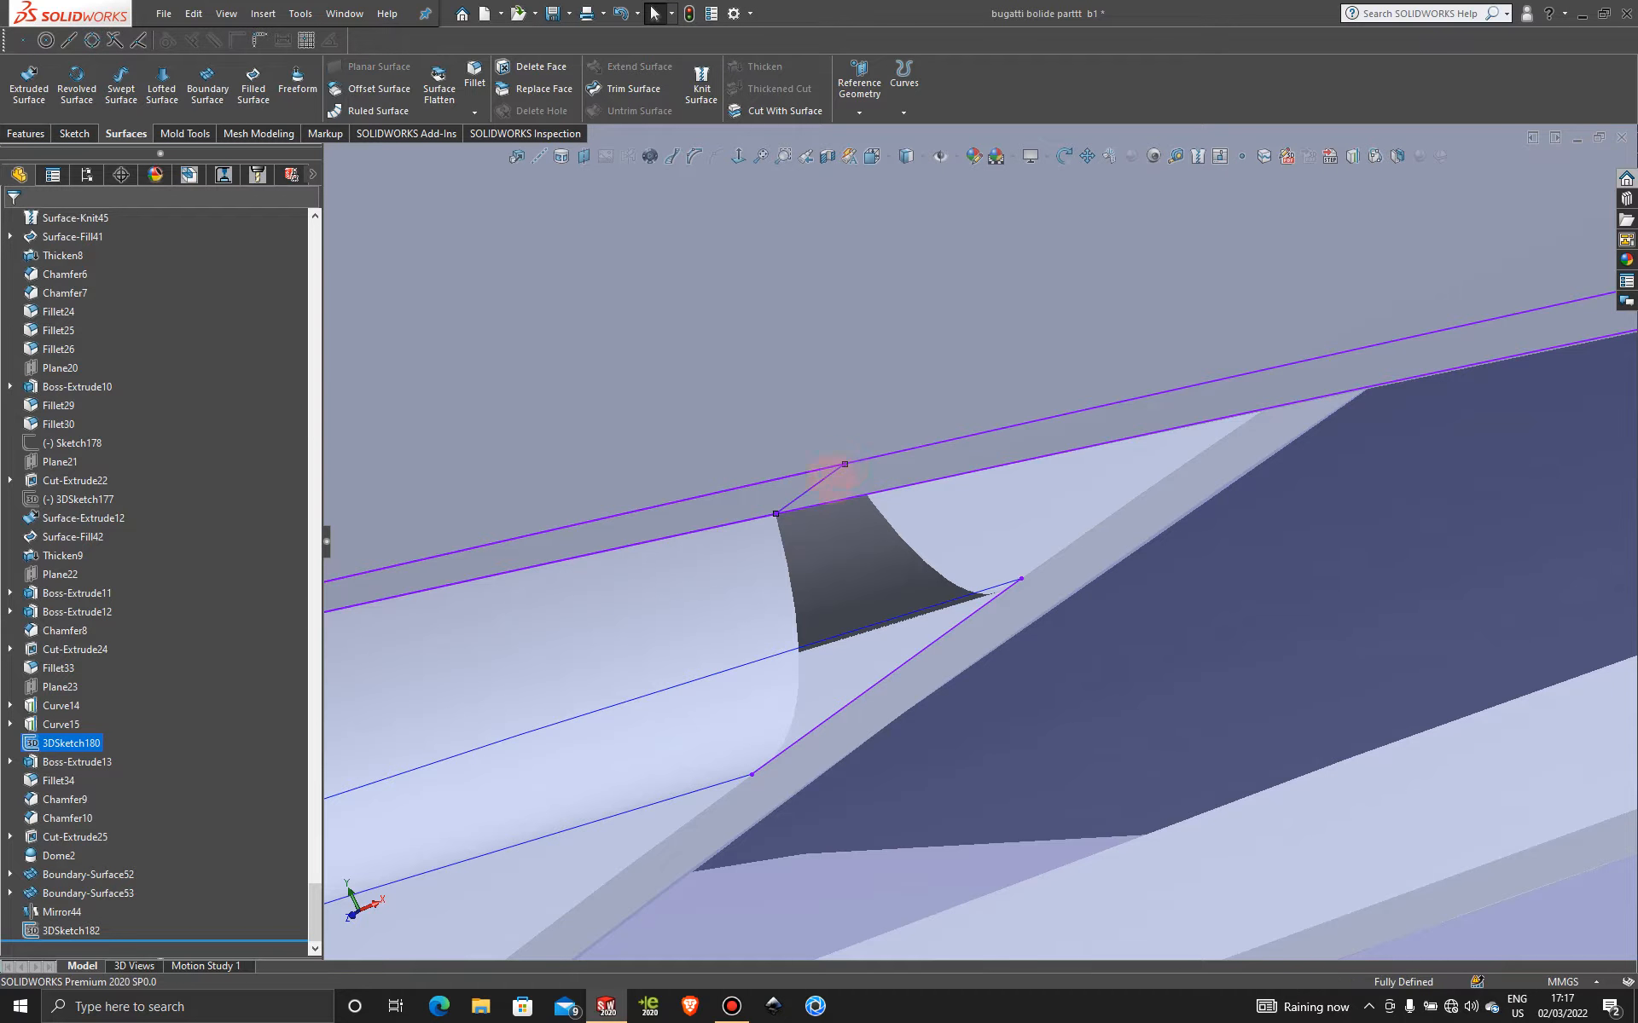
- In a new 3D sketch, draw a two-point spline across the fin joining the upper rear corners of both side blend surfaces, and exit it
scroll(821, 537, "up", 1)
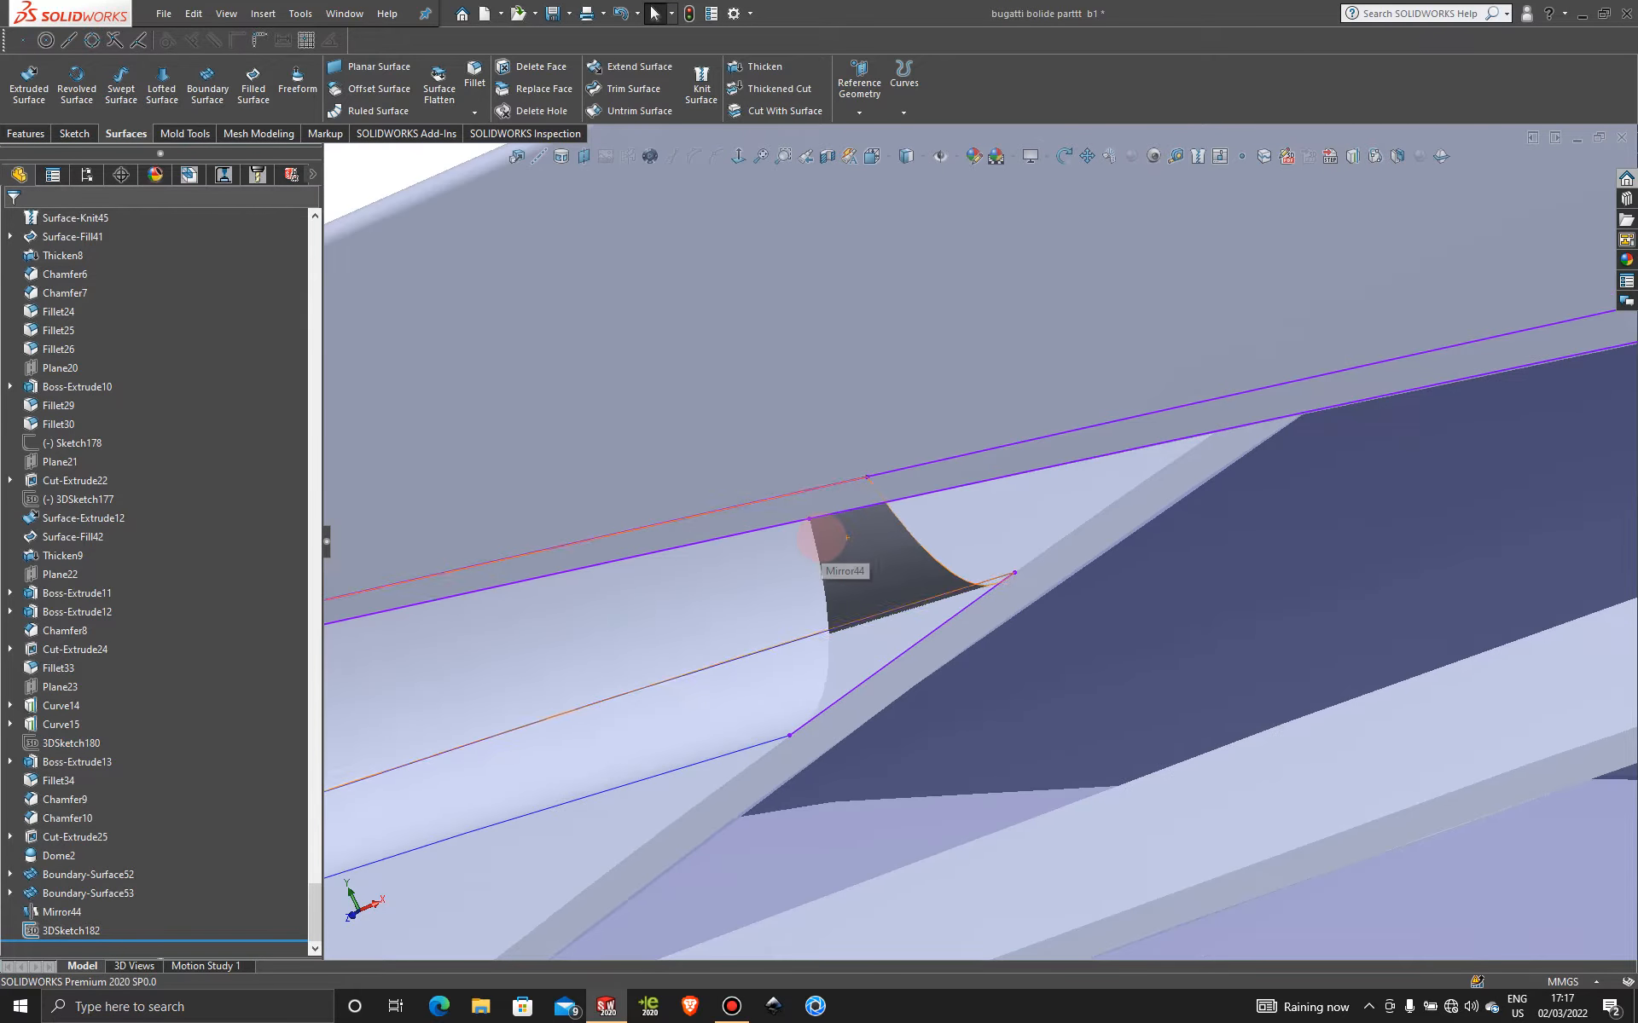
middle_click_drag(821, 524, 824, 476)
scroll(824, 476, "down", 4)
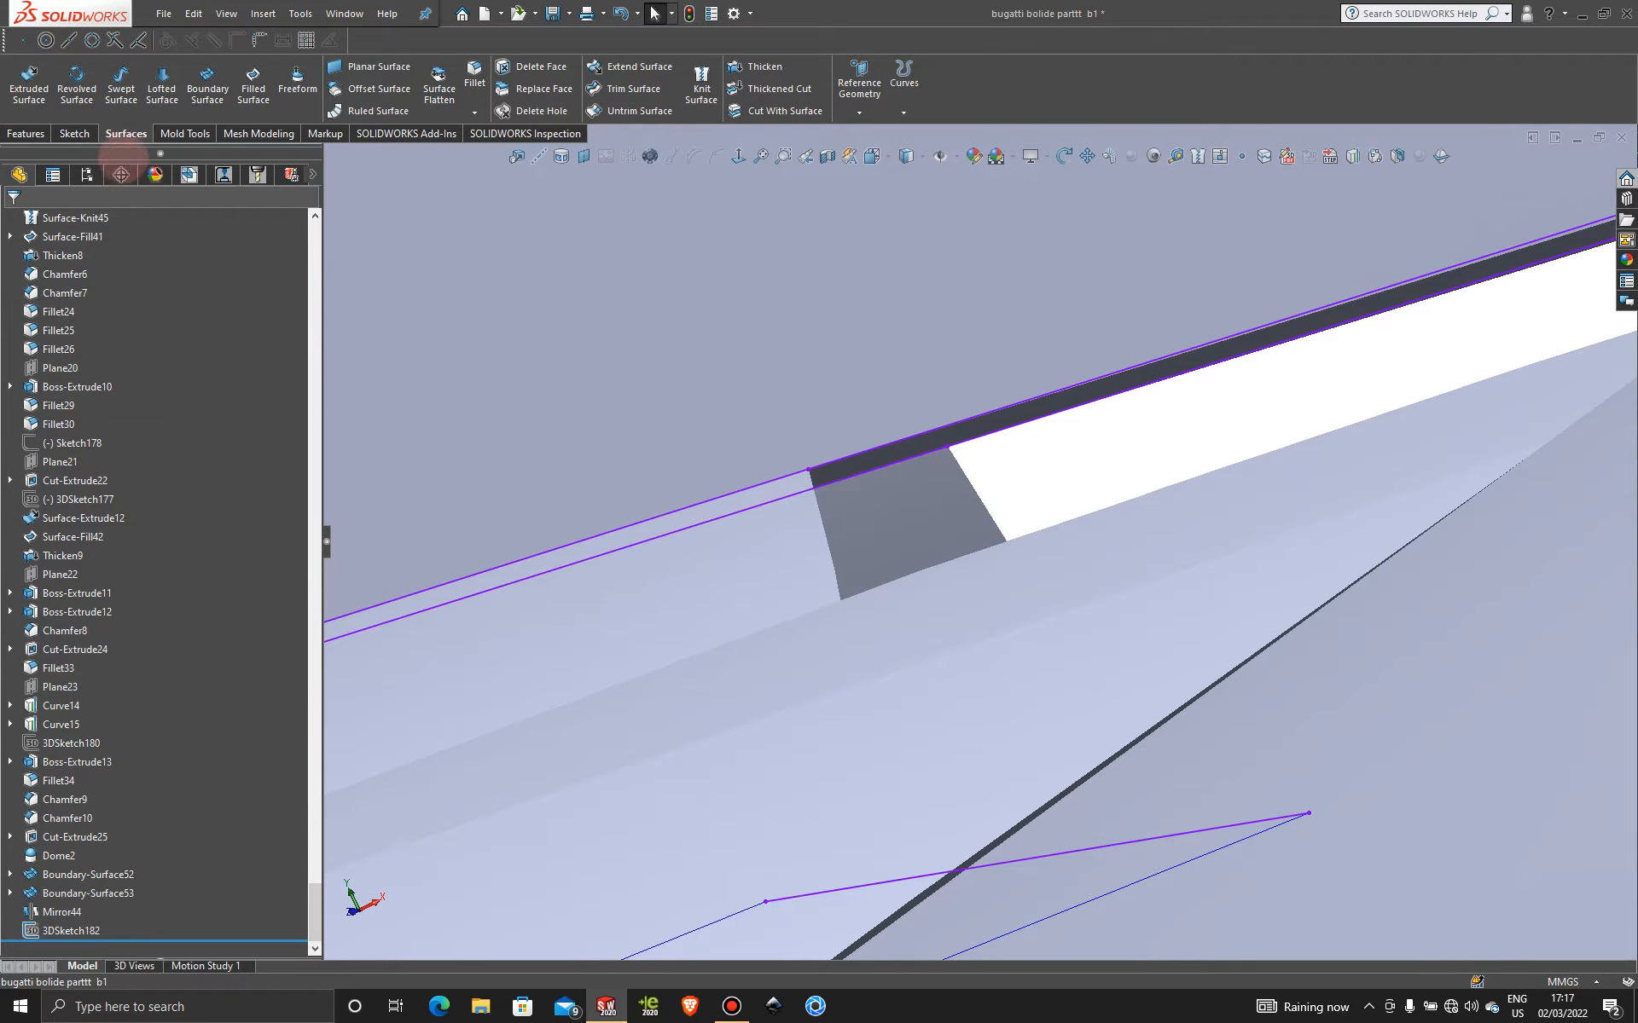
left_click(75, 134)
left_click(24, 112)
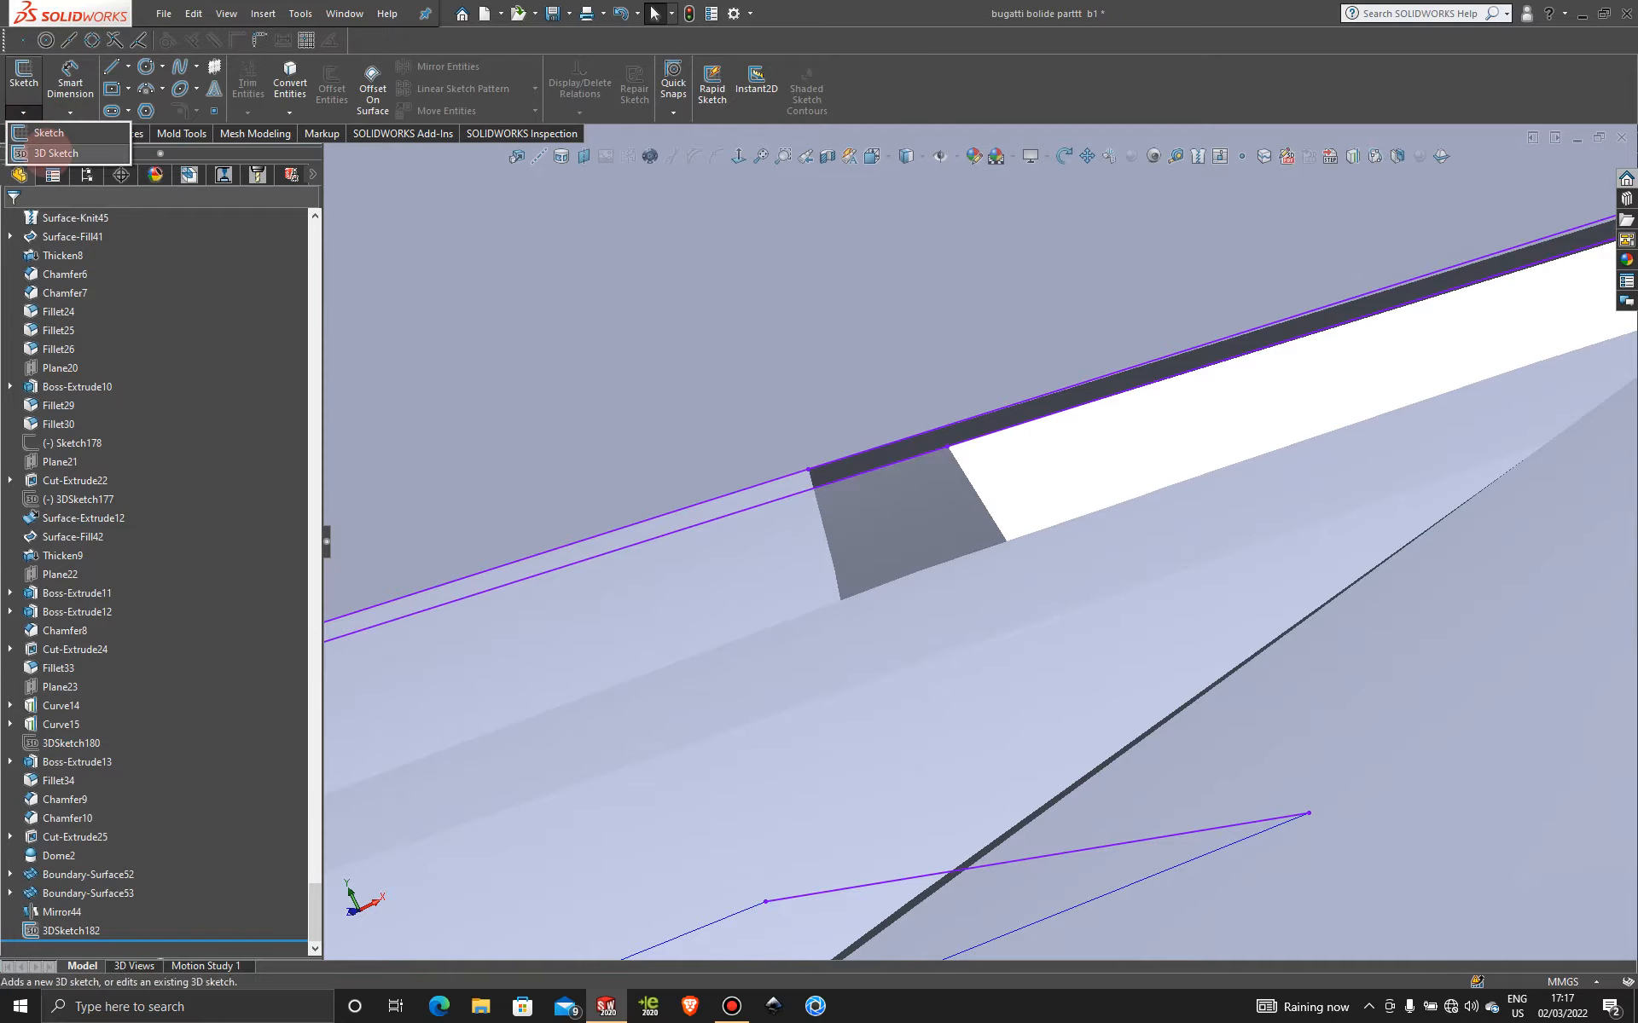
left_click(51, 154)
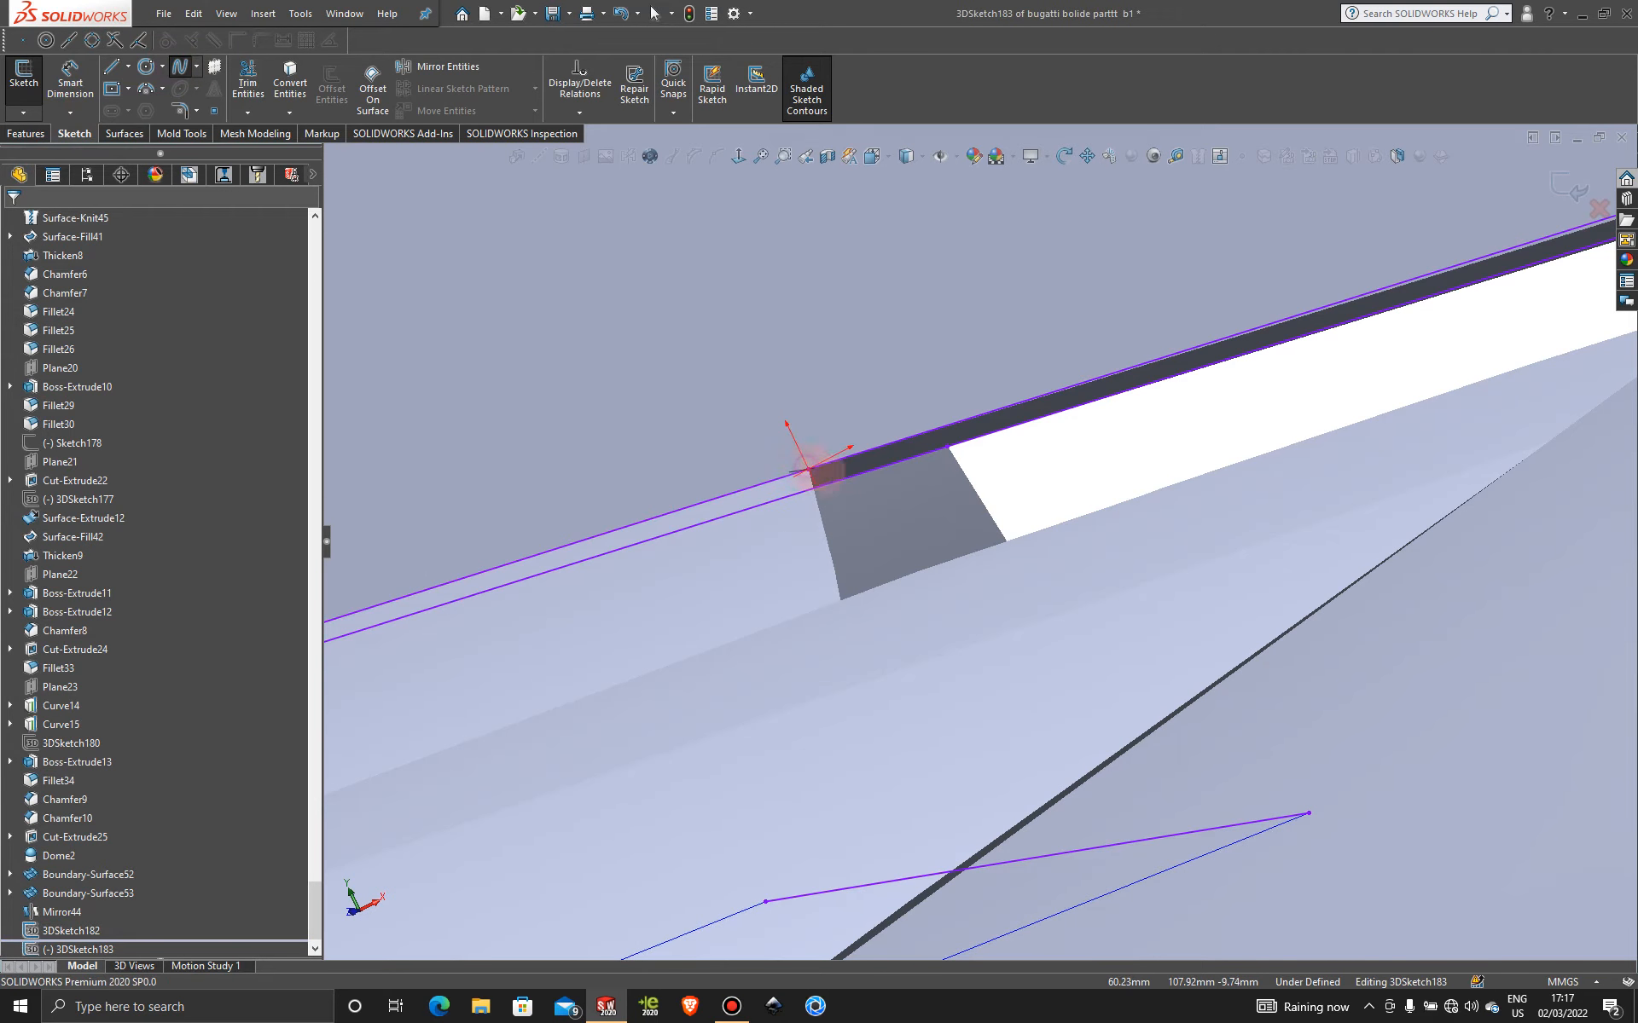
left_click(808, 469)
left_click(947, 447)
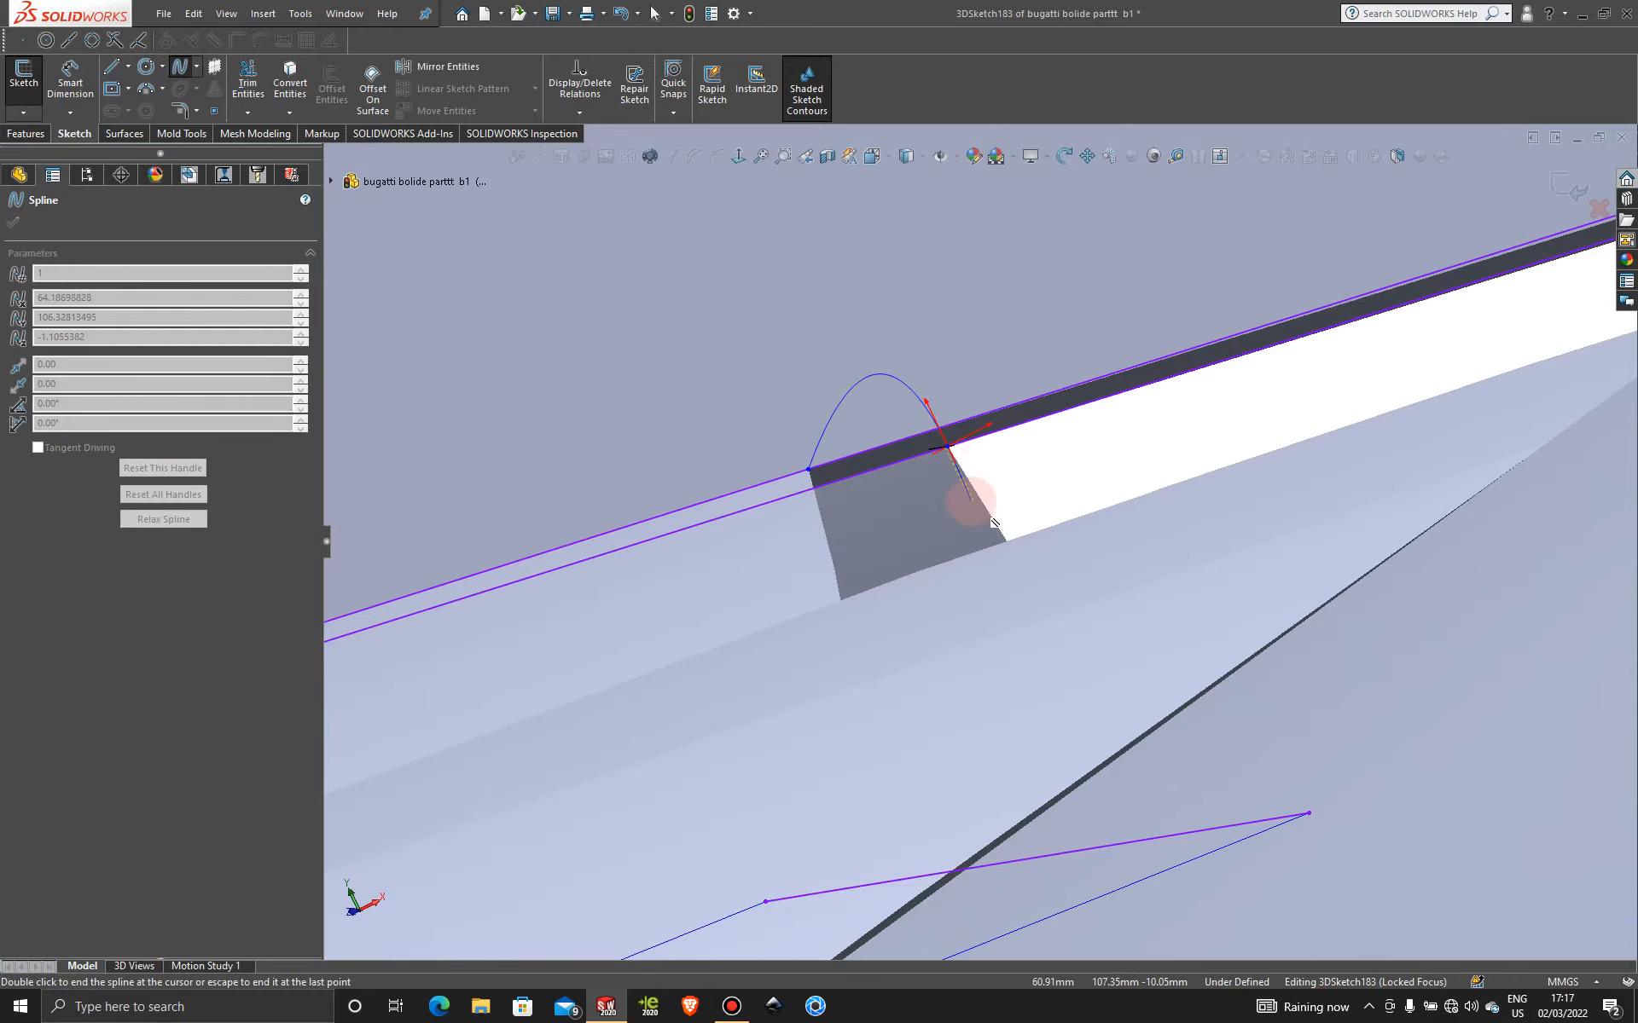
key("Escape")
scroll(968, 496, "up", 5)
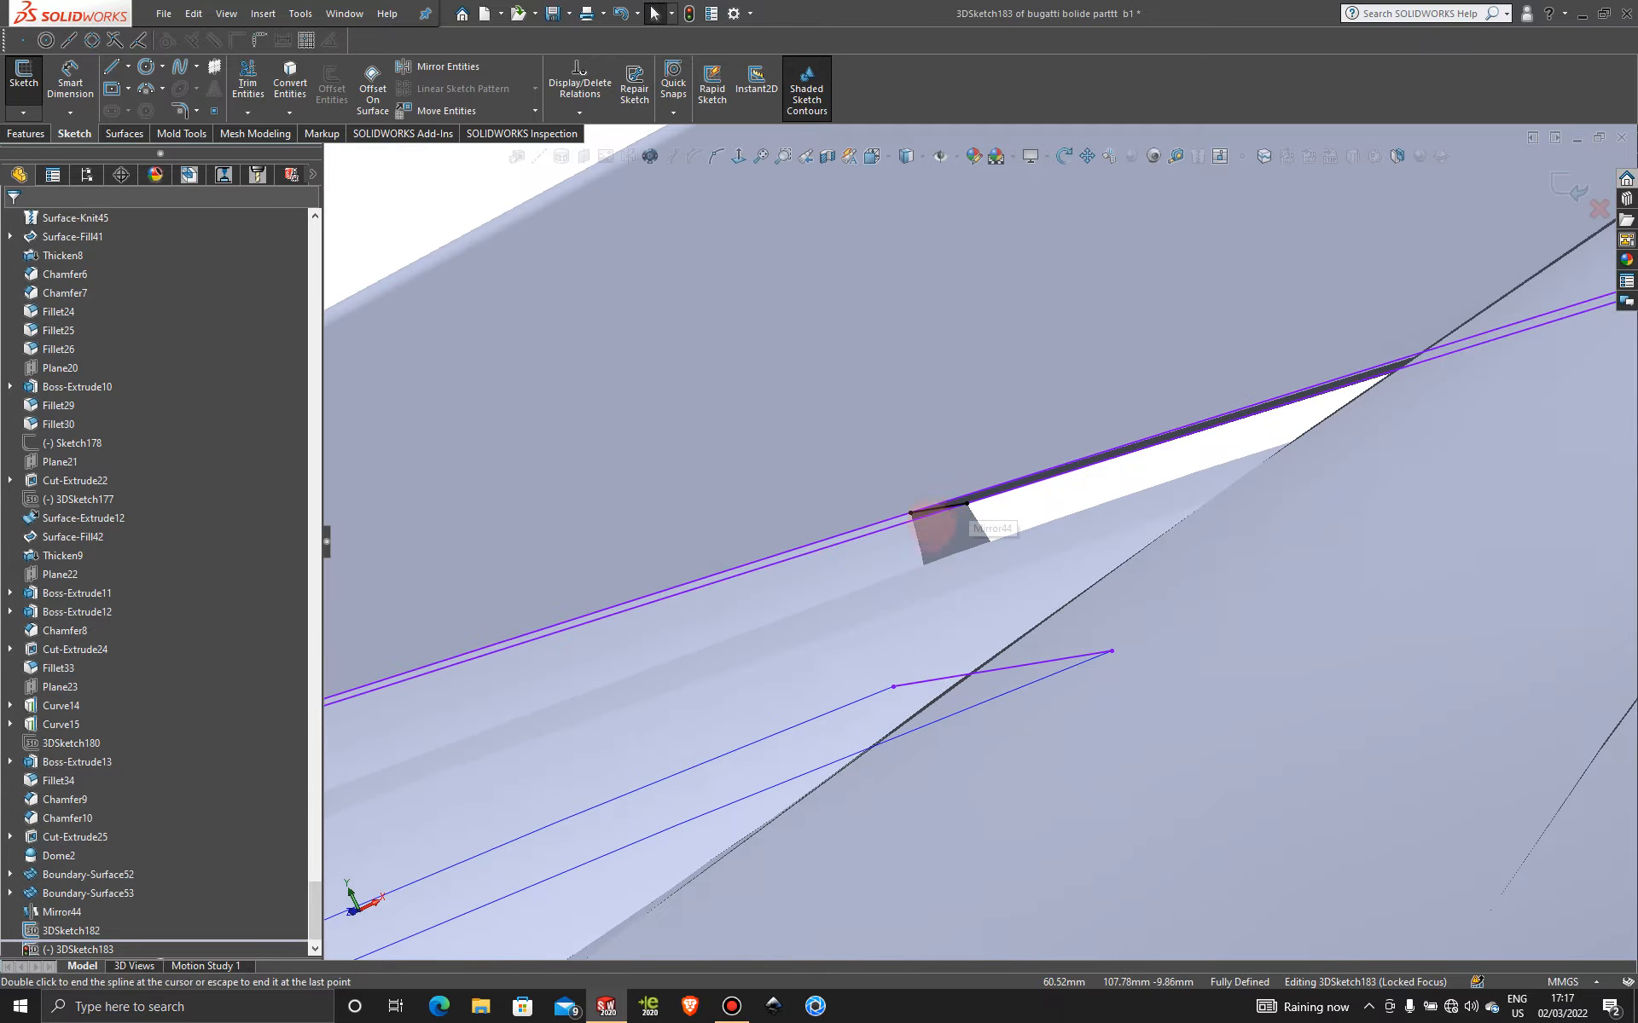
middle_click_drag(932, 527, 932, 577)
scroll(1090, 619, "down", 4)
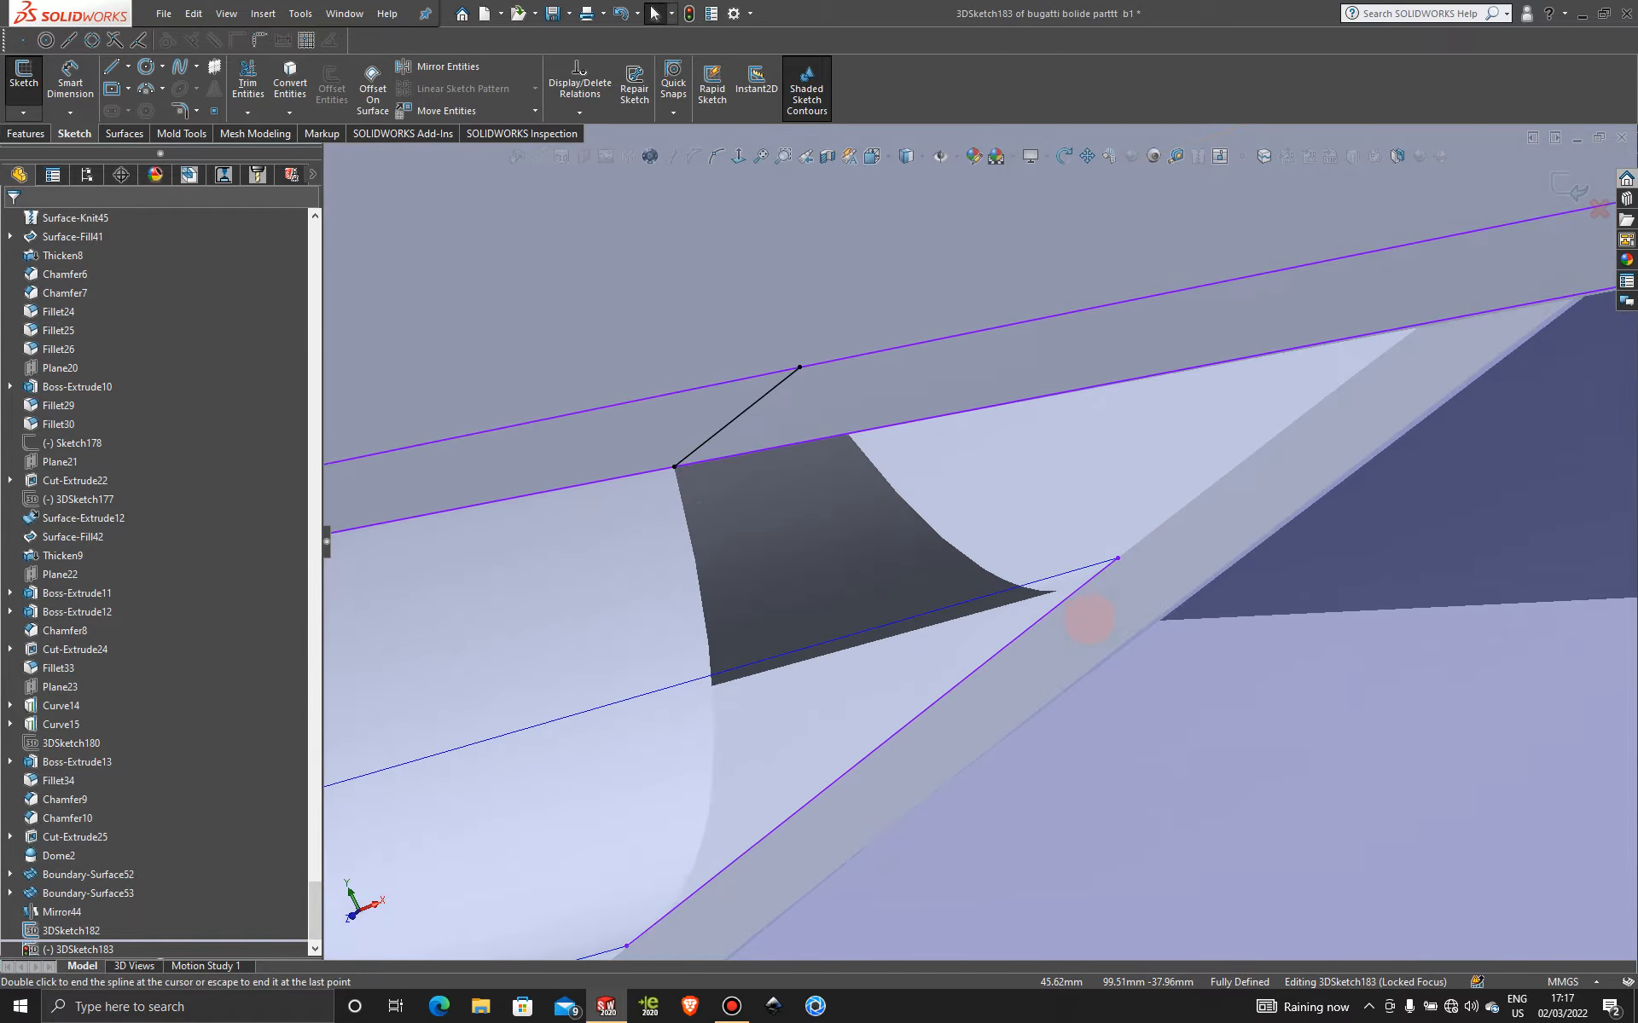
left_click(1566, 184)
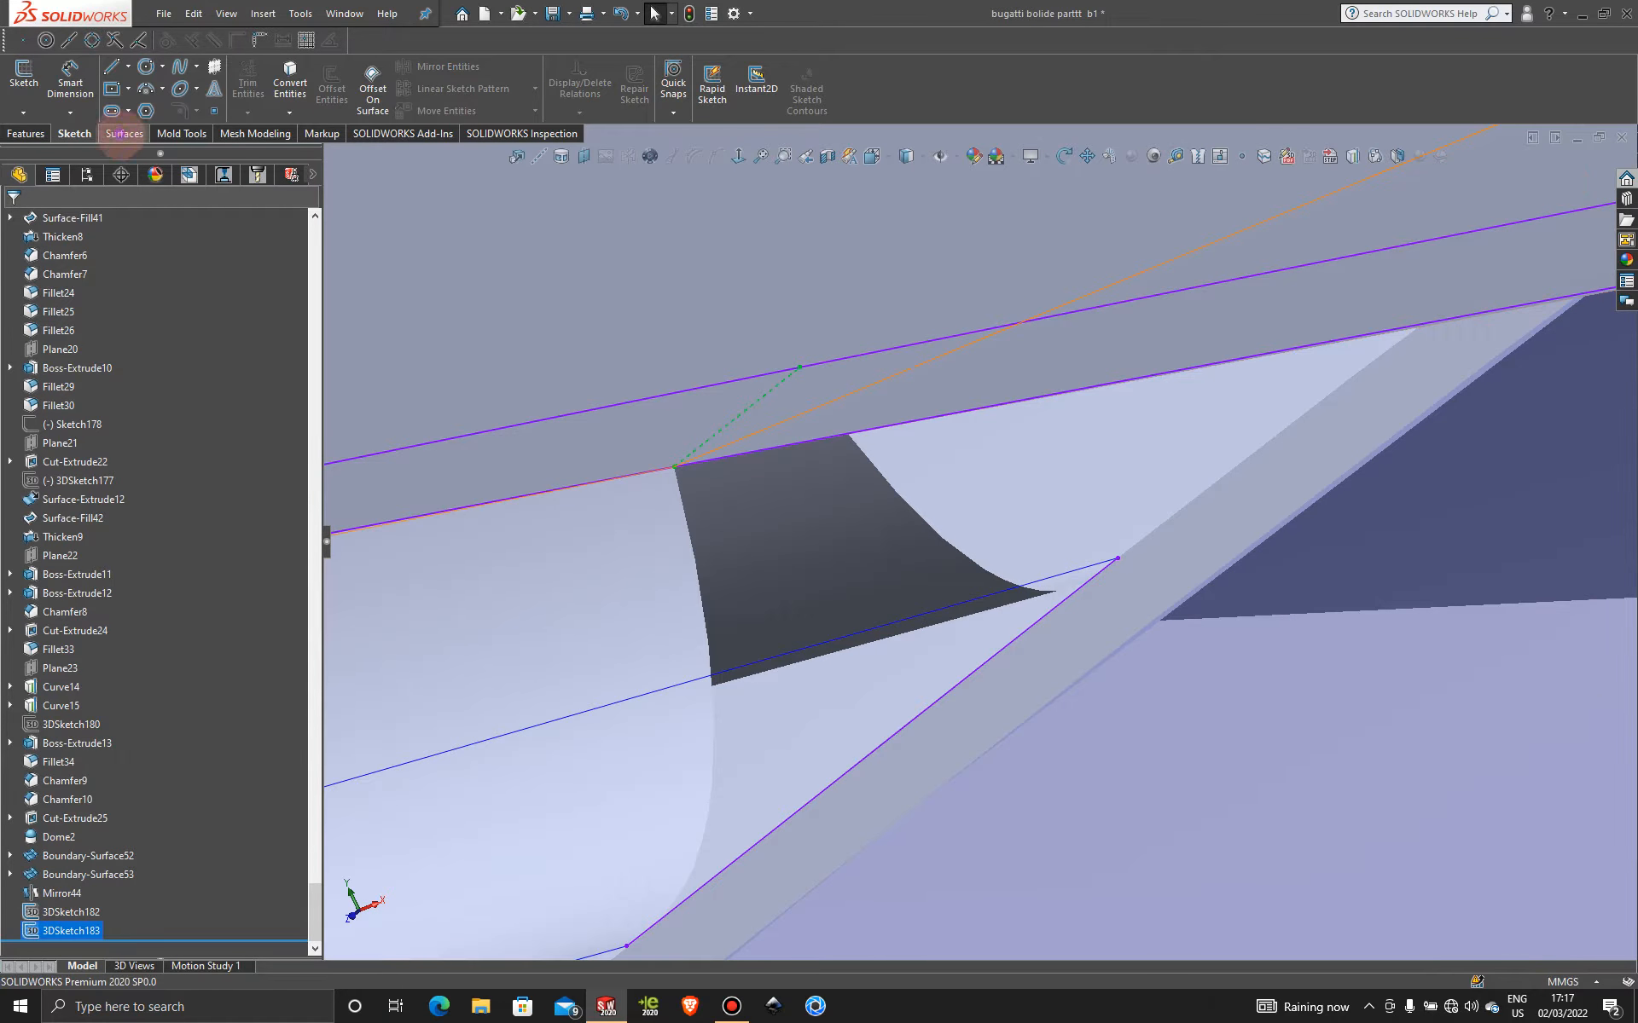
- Close the blend's rear end with a Fill Surface bounded by the two cross-fin splines and the rear edges of both side surfaces, using Contact
left_click(125, 134)
left_click(253, 86)
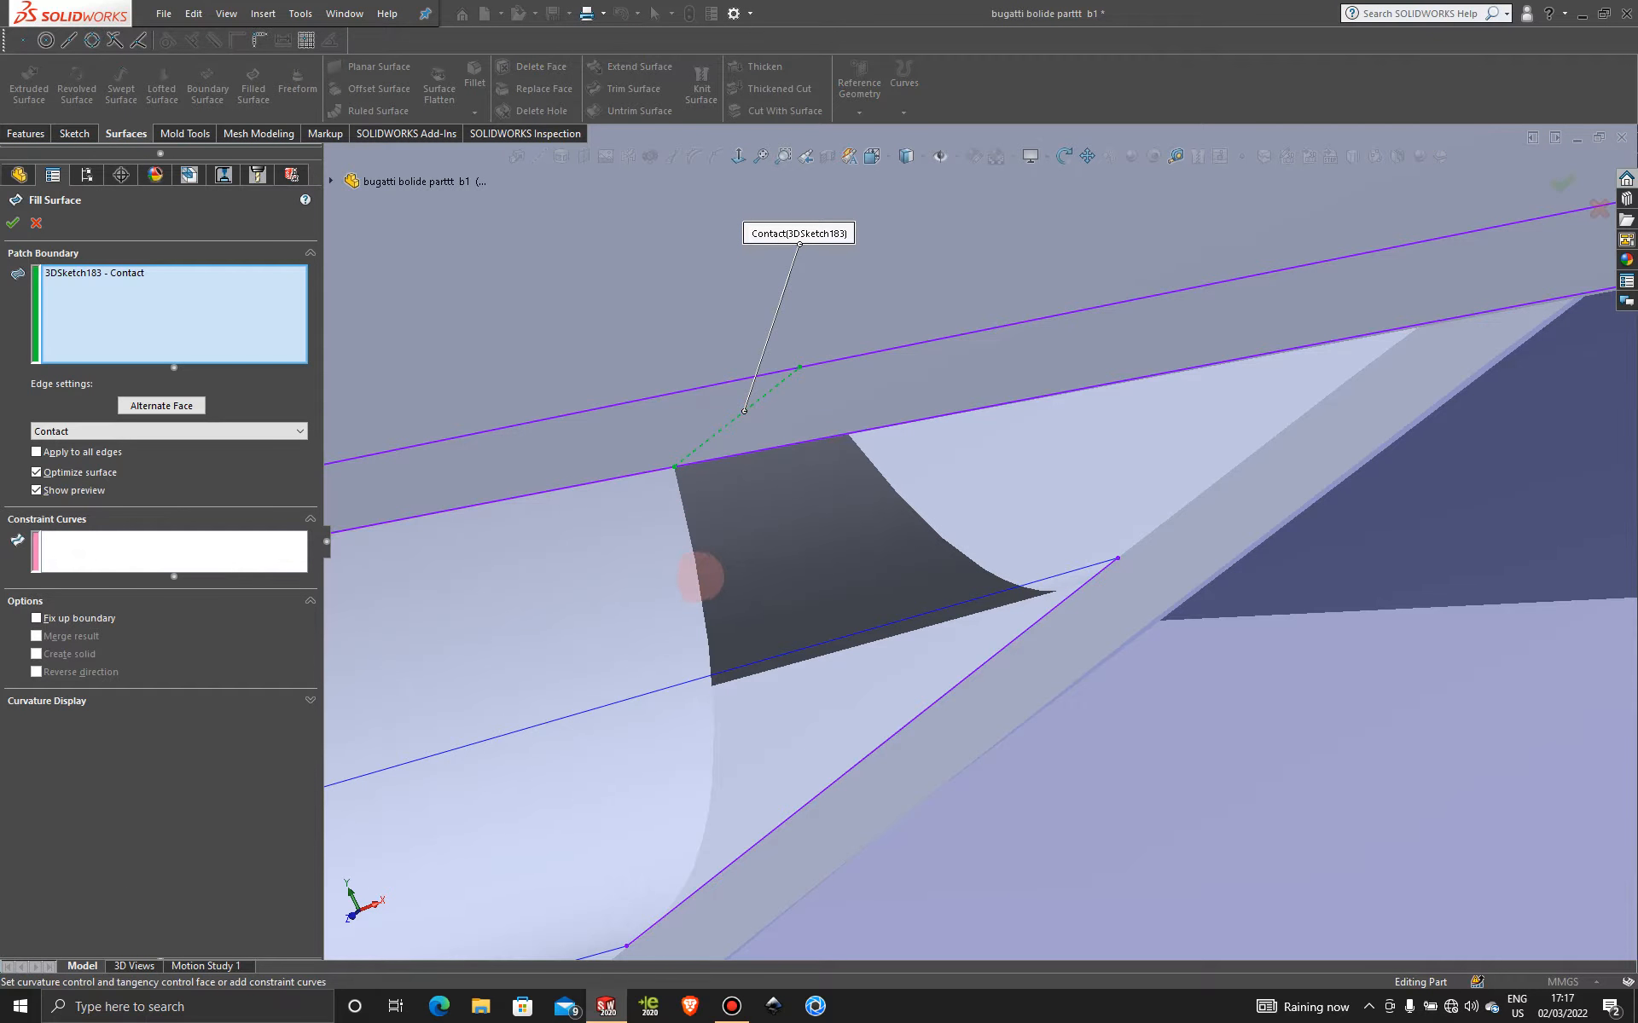
left_click(697, 578)
left_click(908, 504)
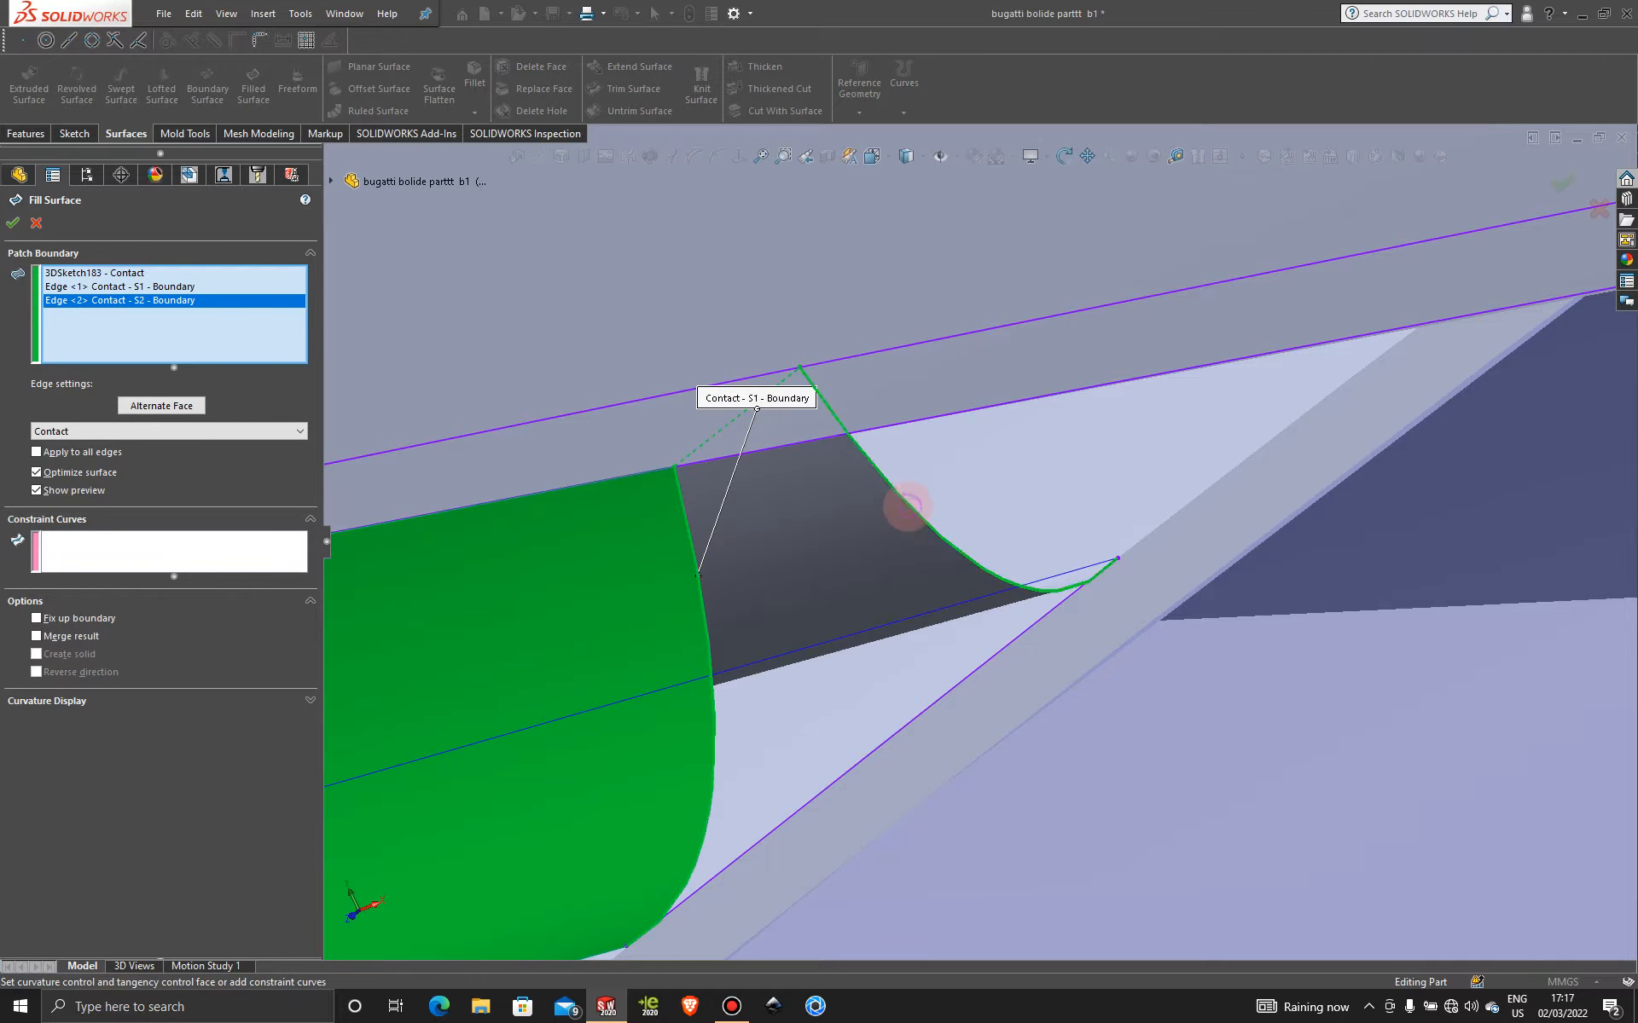
left_click(993, 655)
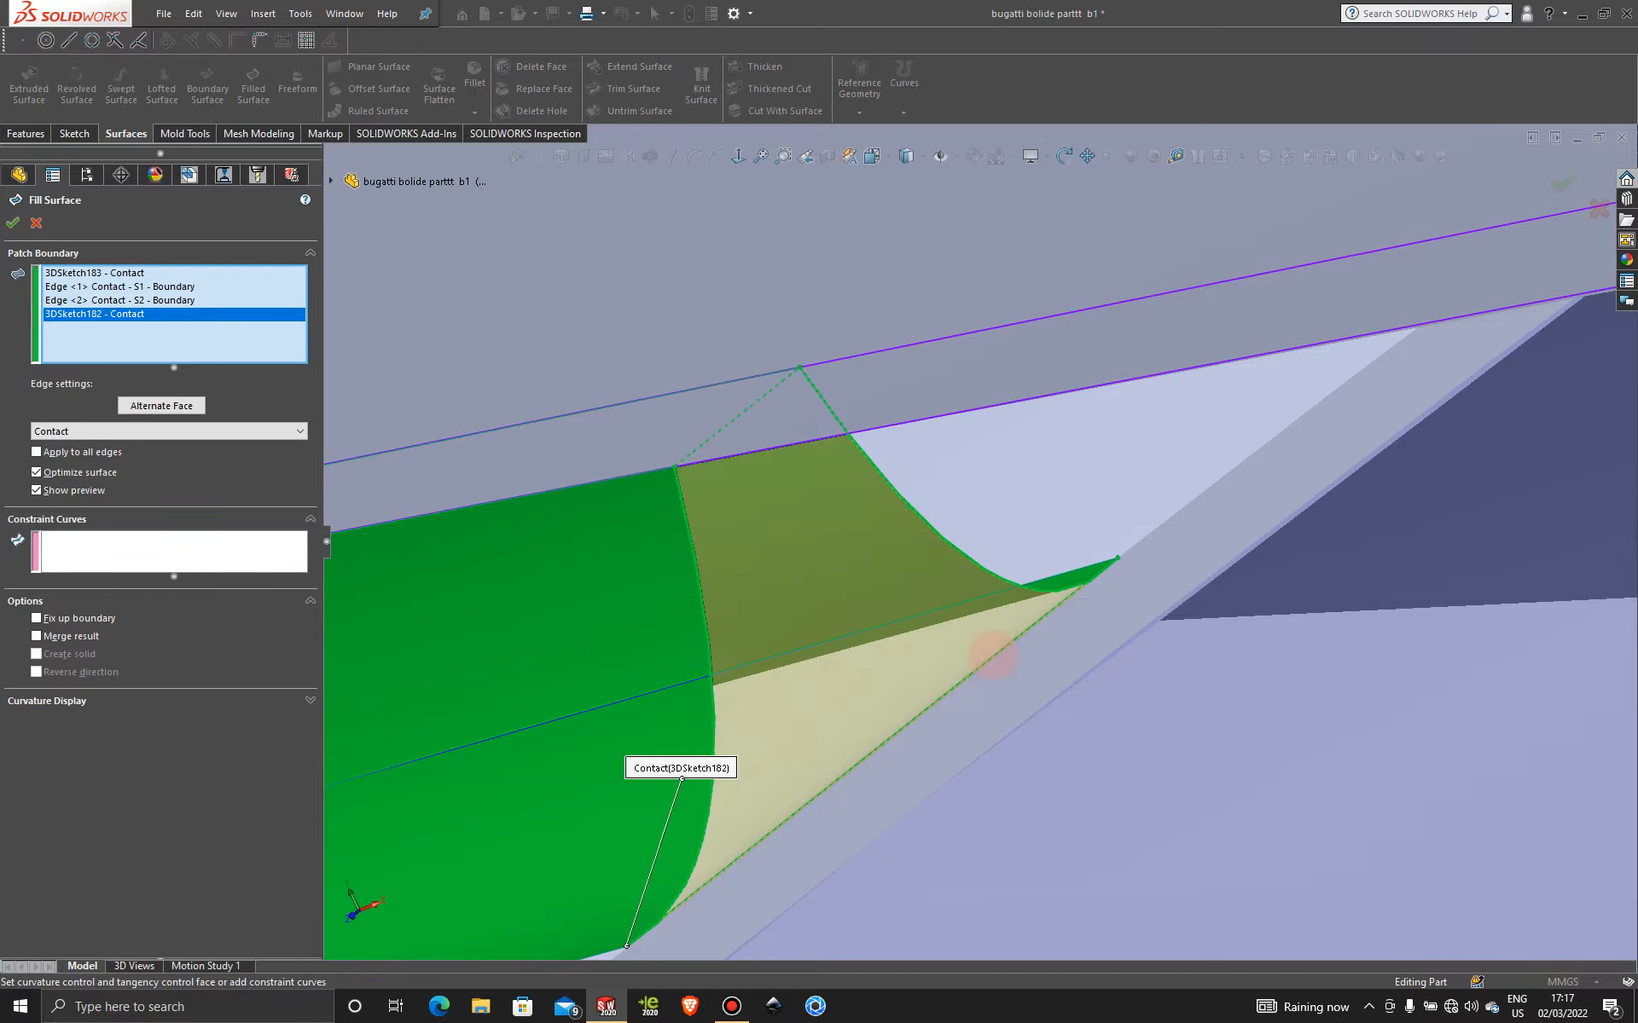
left_click(13, 223)
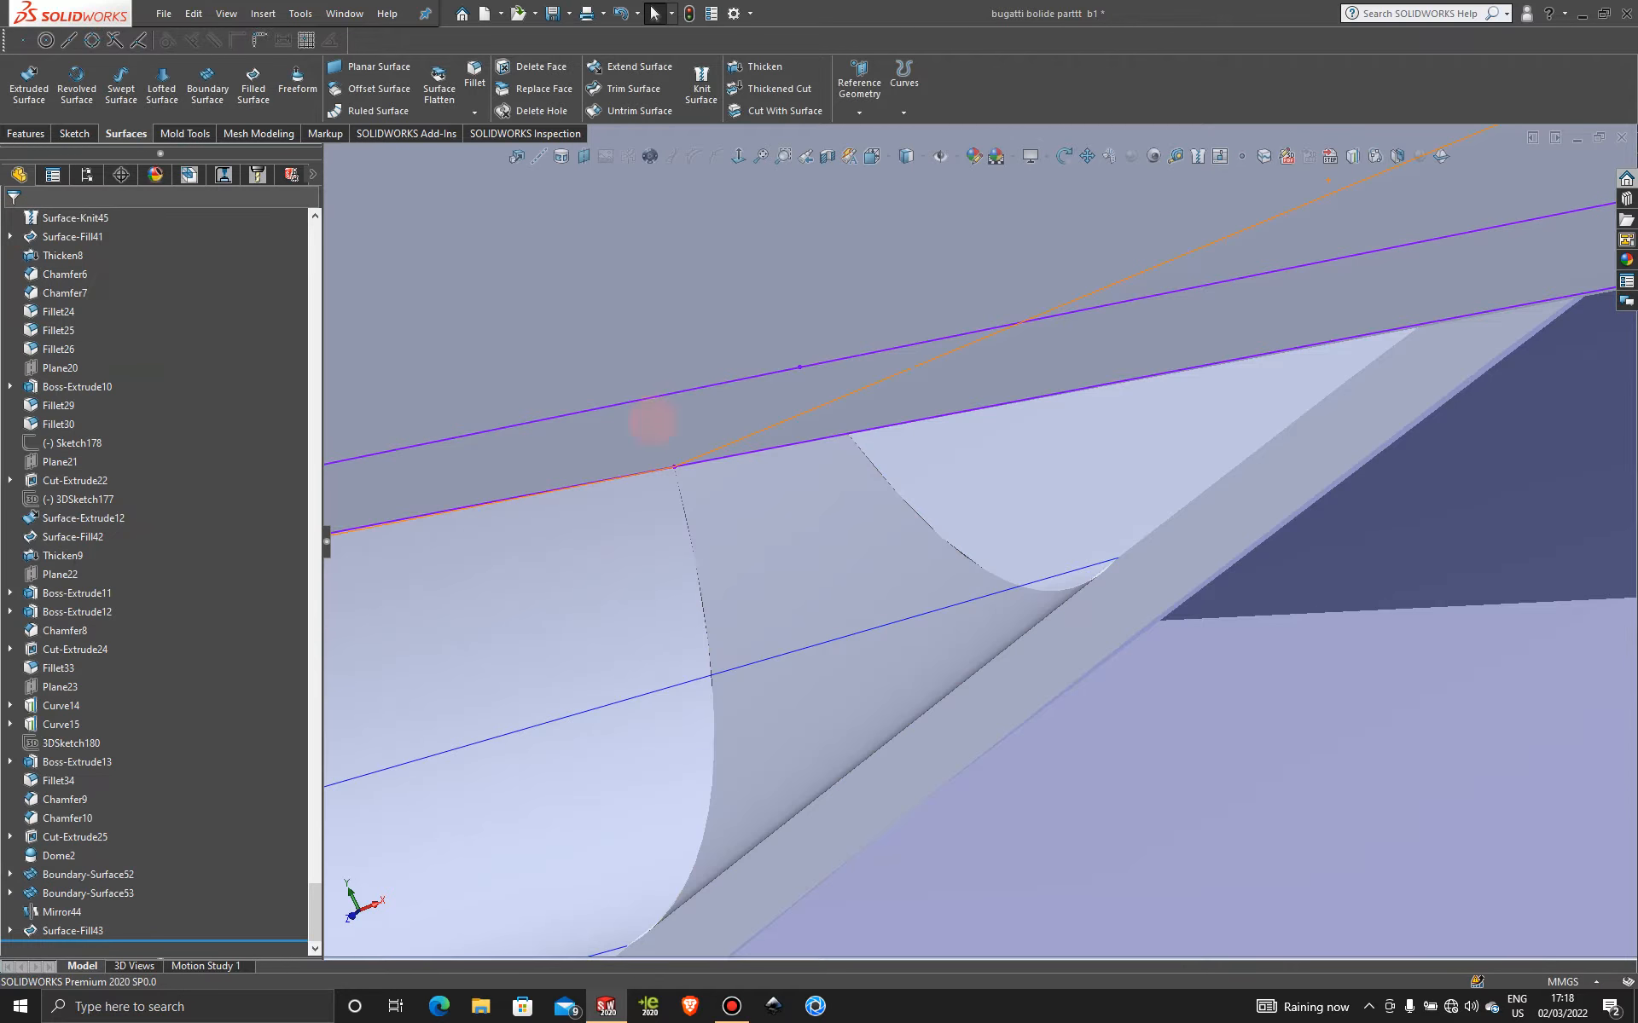
- Knit Boundary-Surface53, Surface-Fill43 and Mirror44 into one surface, keeping gap control on
scroll(910, 622, "up", 9)
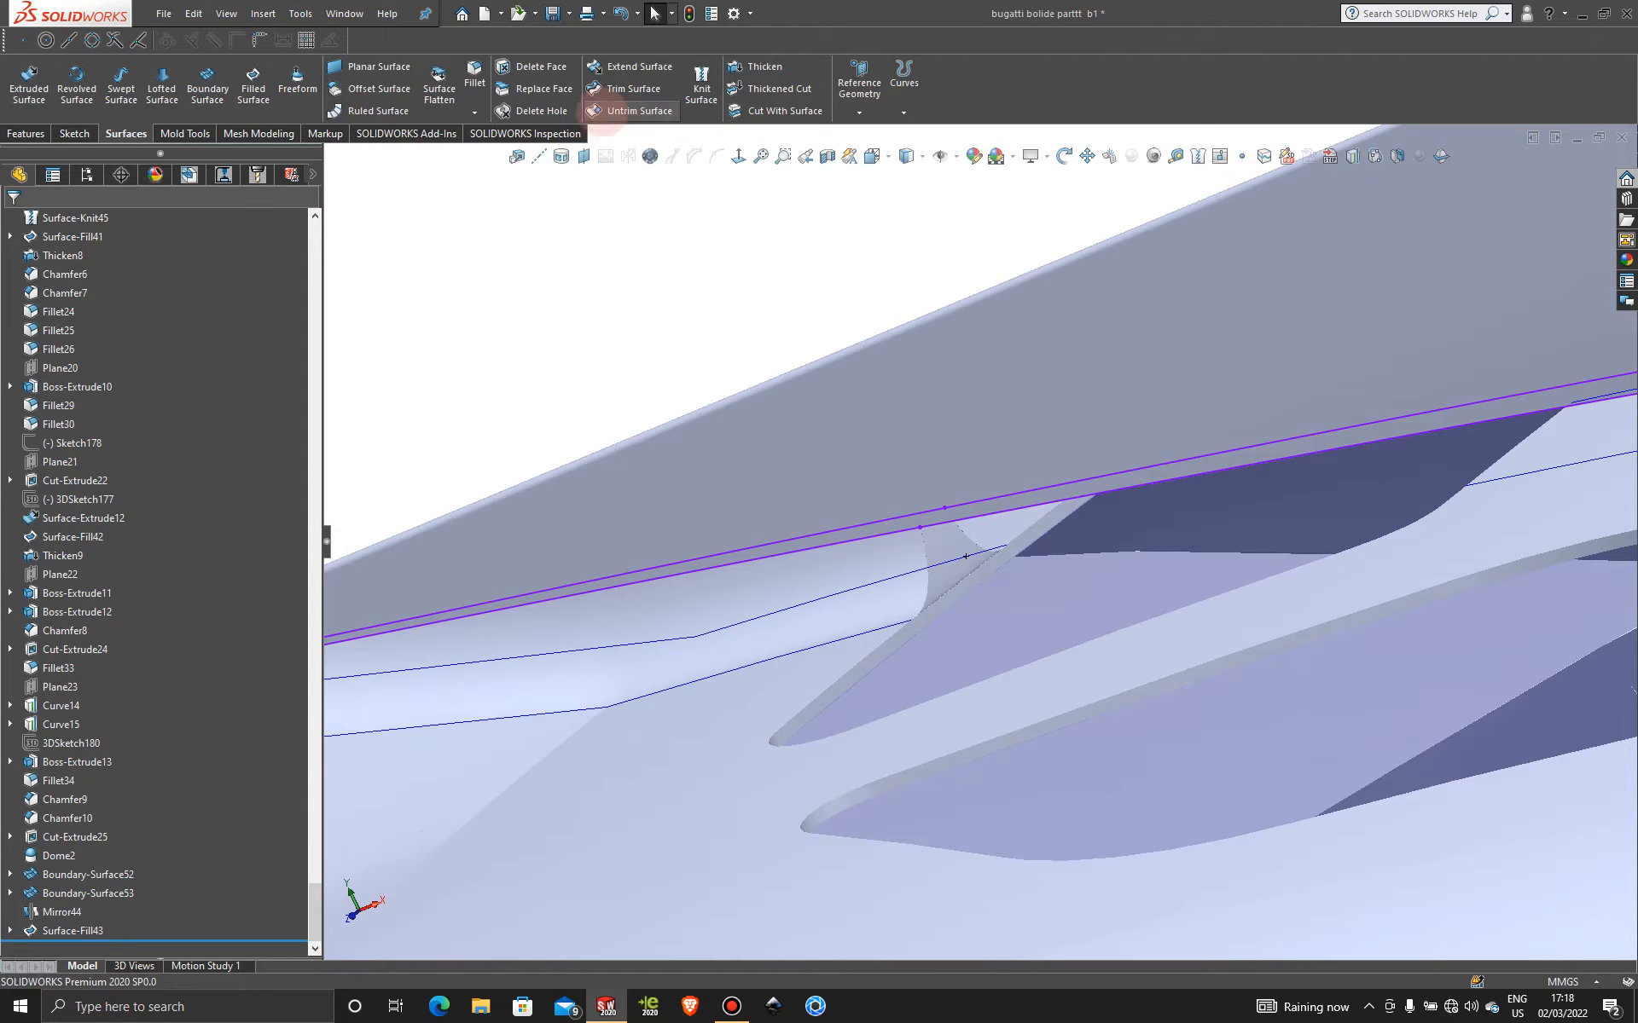
left_click(701, 85)
scroll(1021, 509, "down", 4)
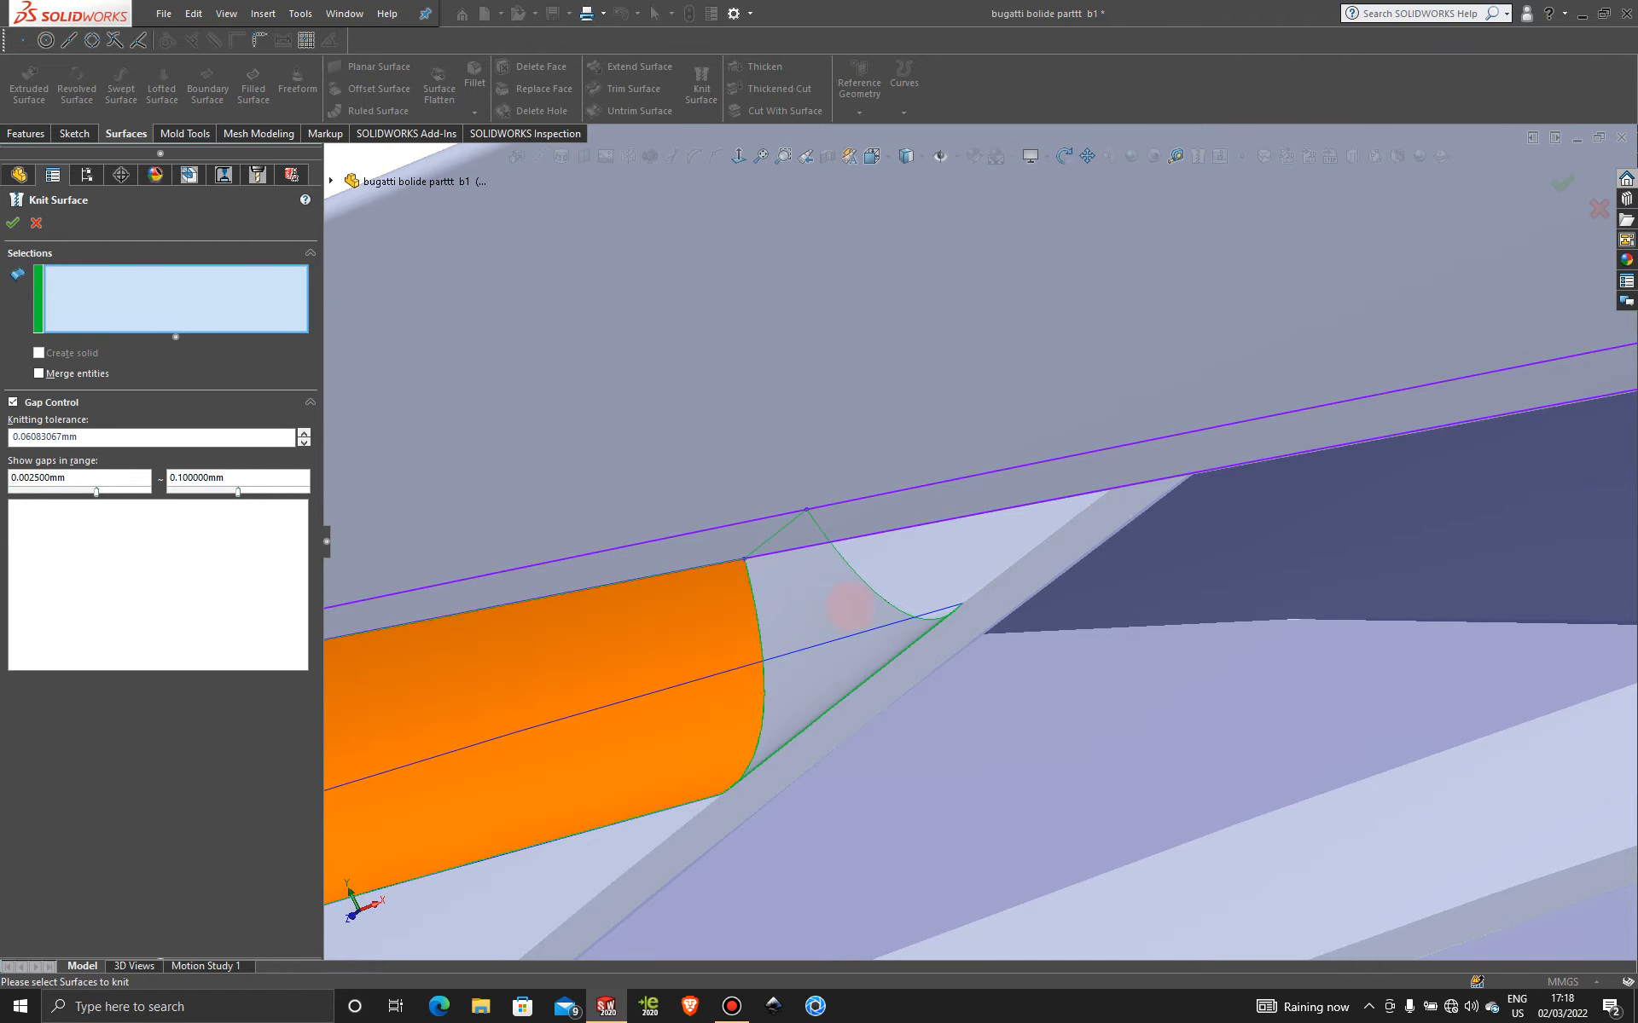
left_click(852, 605)
middle_click_drag(851, 606, 557, 779)
left_click(926, 544)
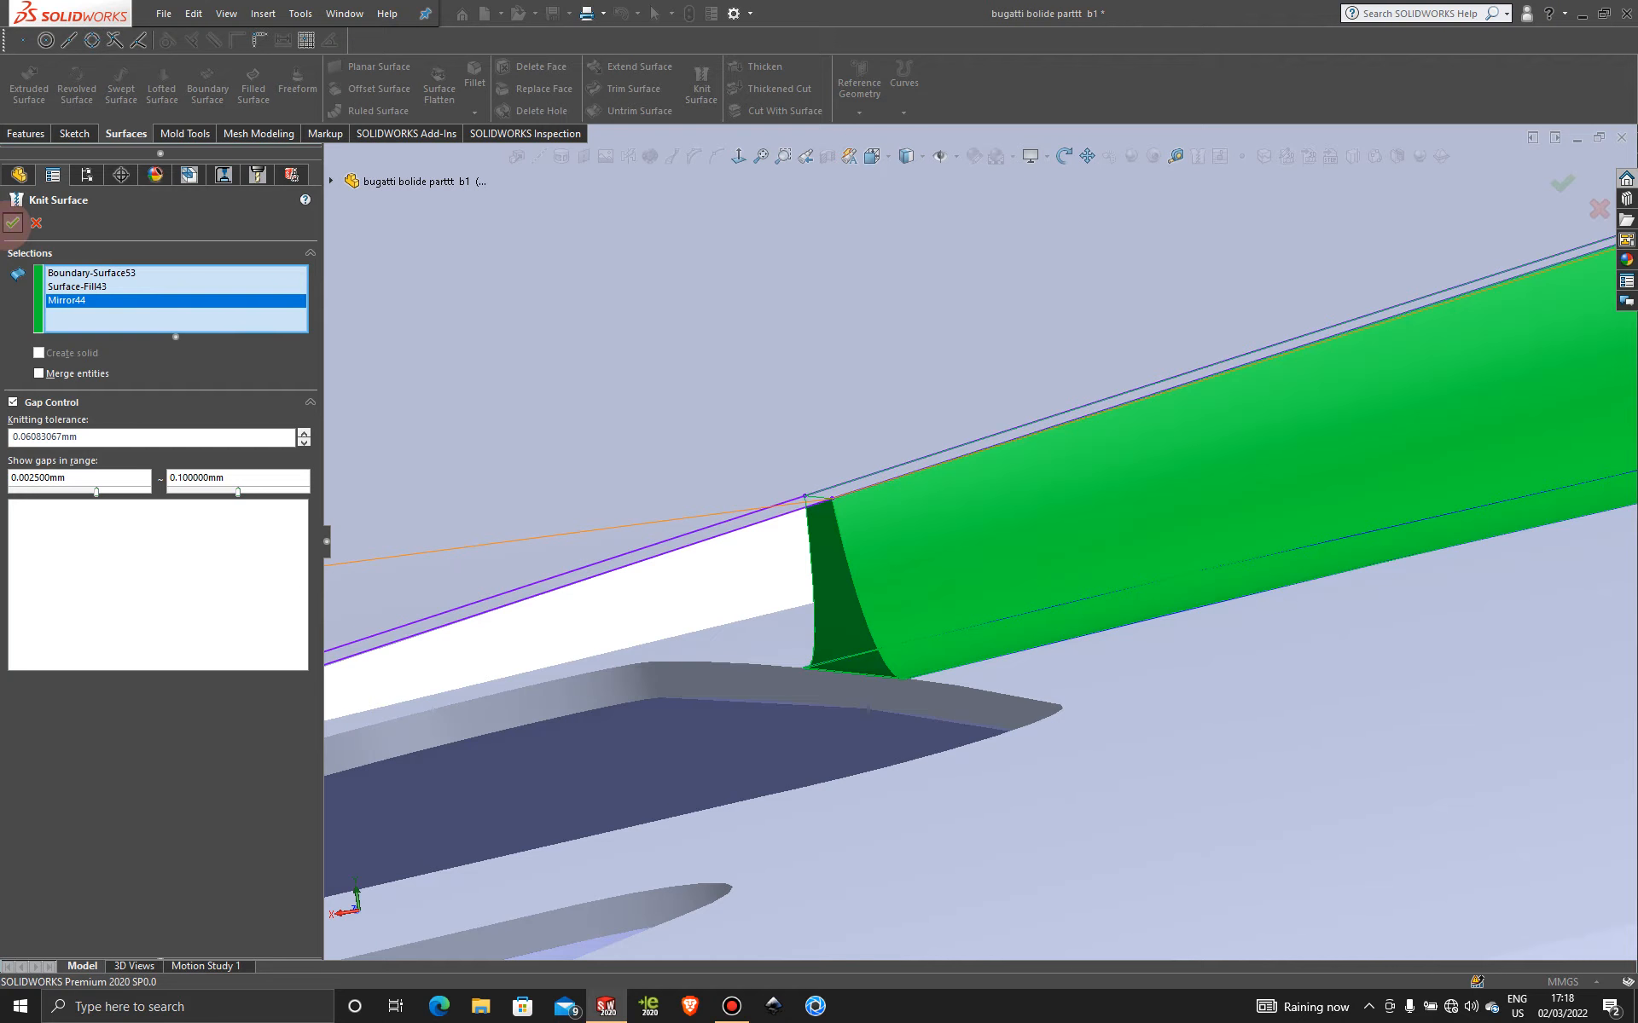
left_click(12, 222)
- Examine the knitted front blend and the roof strip beside the fin between the two inner openings
scroll(1273, 543, "up", 5)
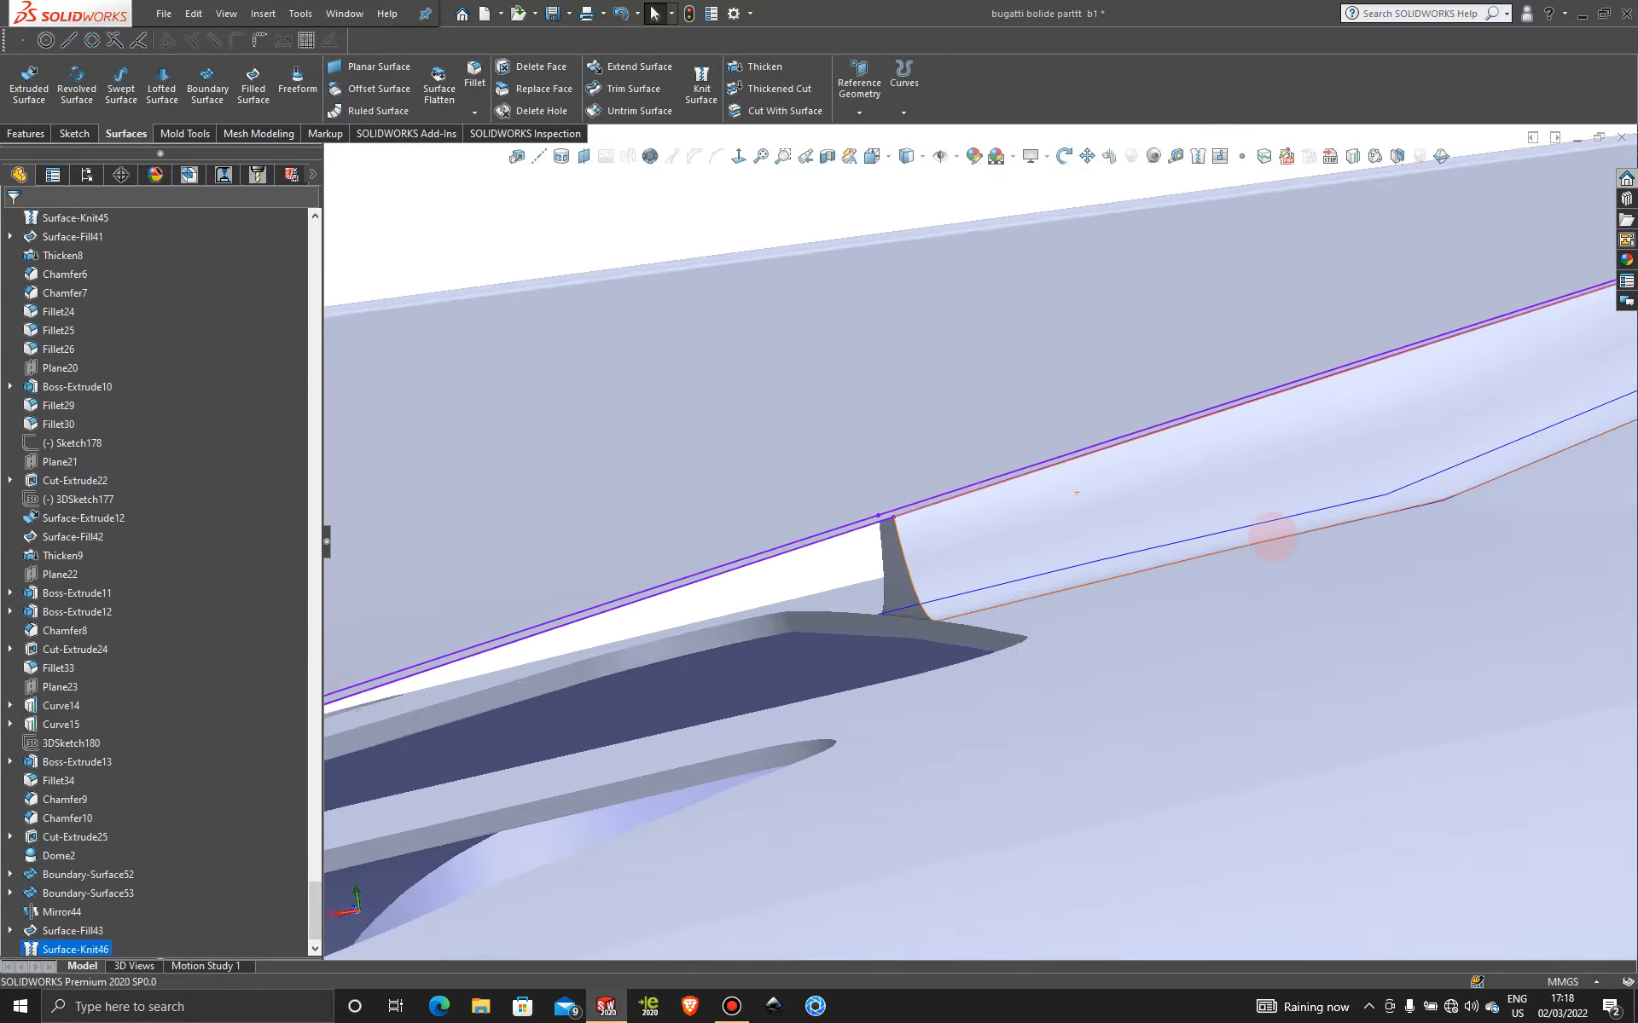
middle_click_drag(1116, 566, 1373, 506)
scroll(794, 512, "down", 4)
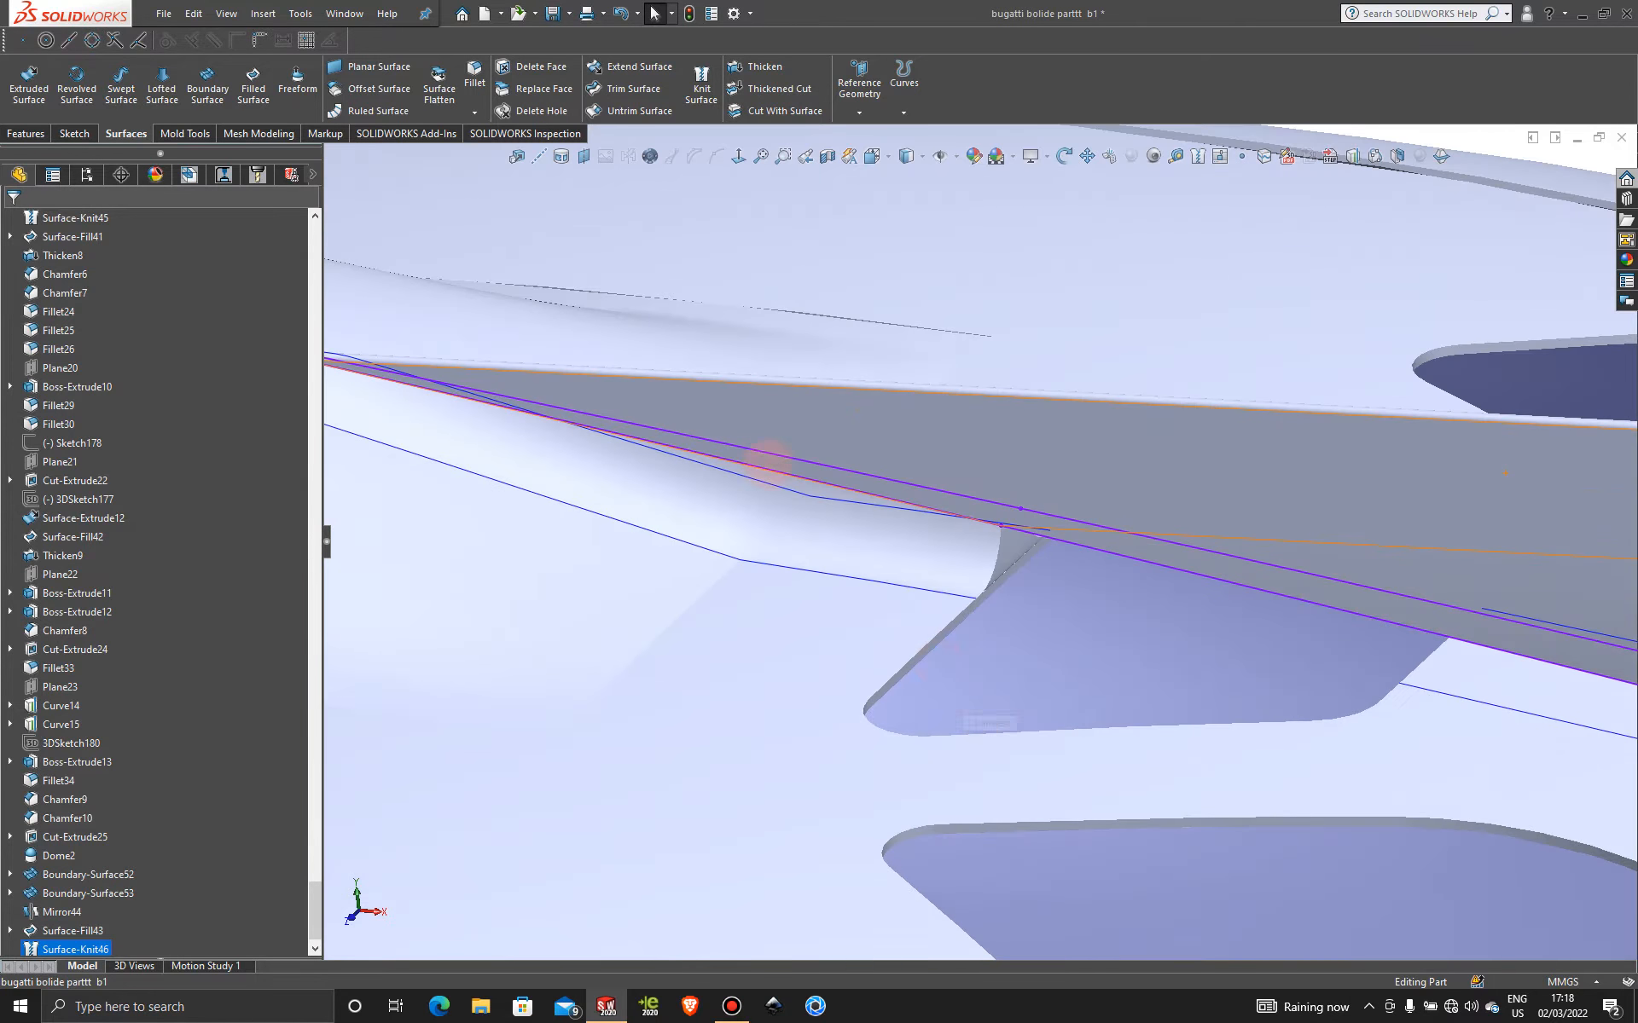
scroll(841, 566, "down", 4)
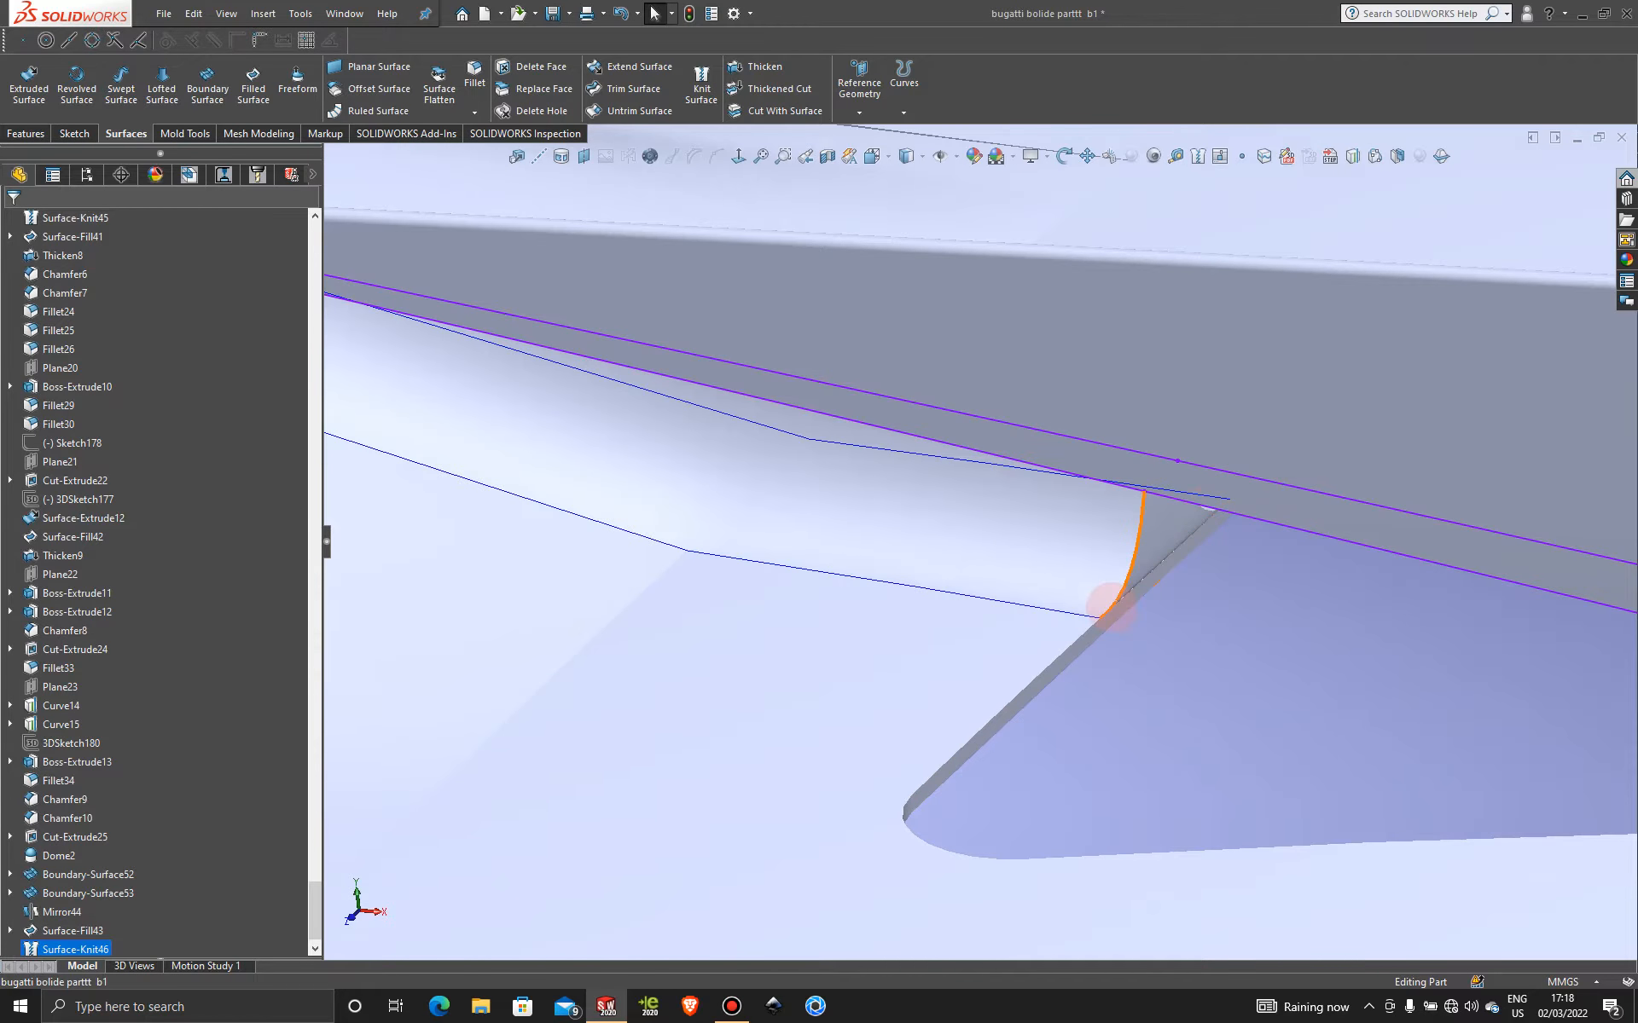
scroll(1111, 609, "up", 9)
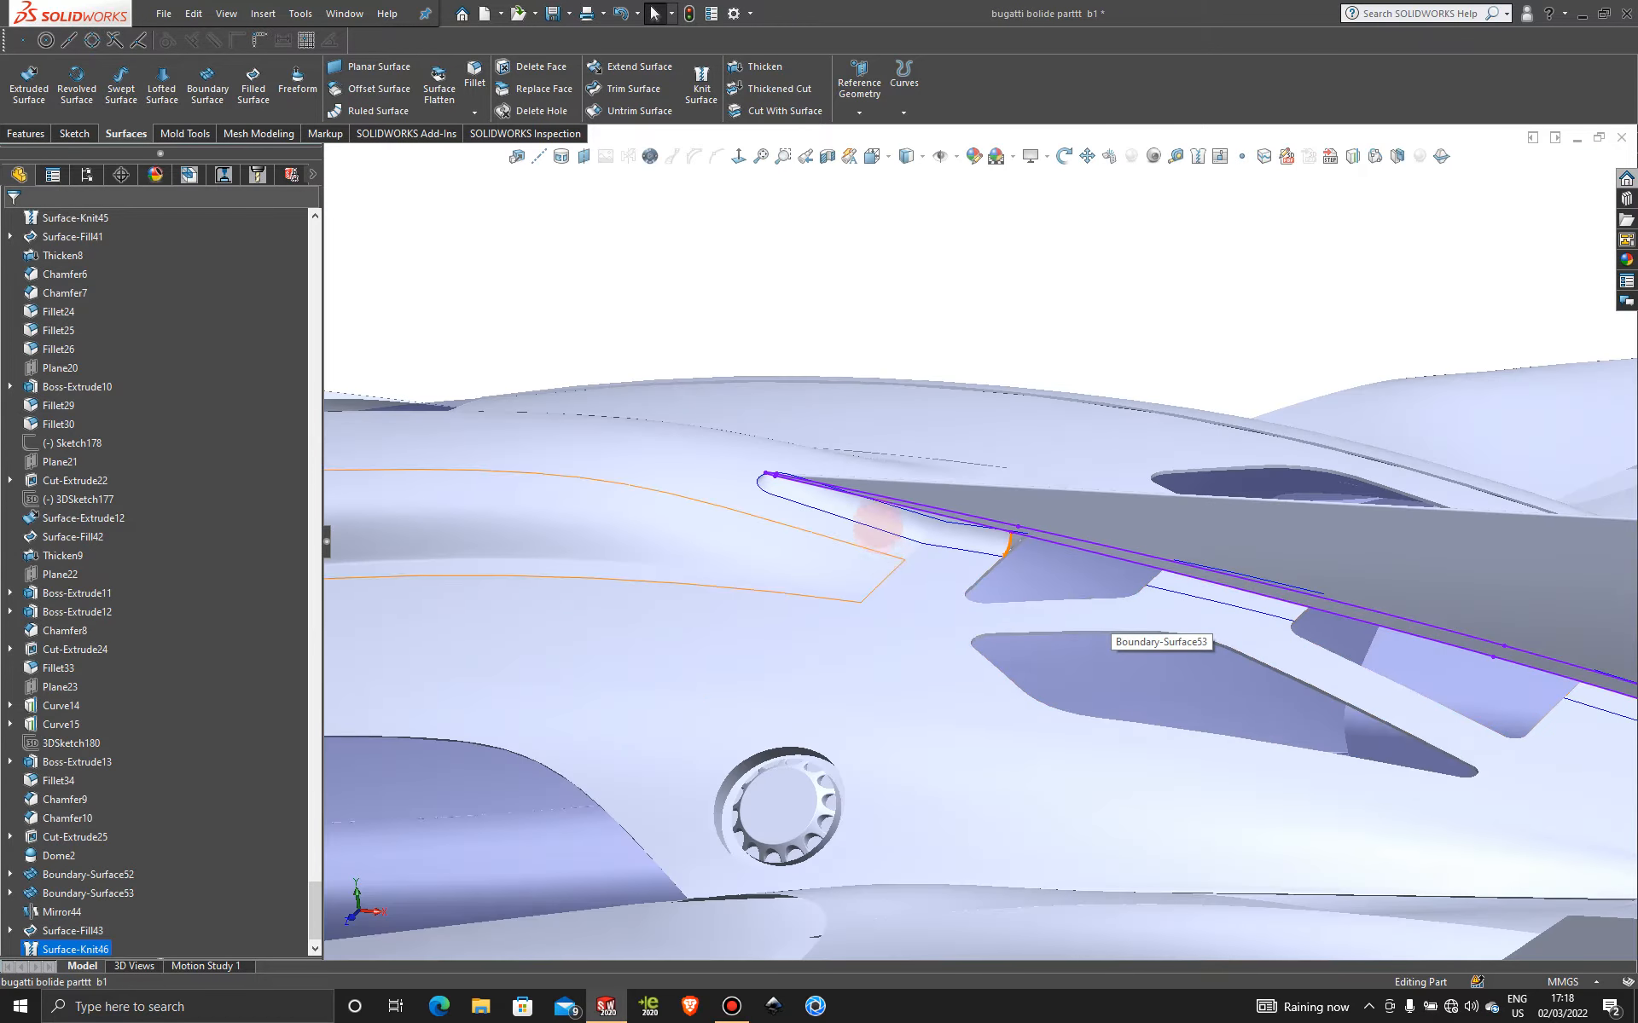
middle_click_drag(878, 530, 1009, 560)
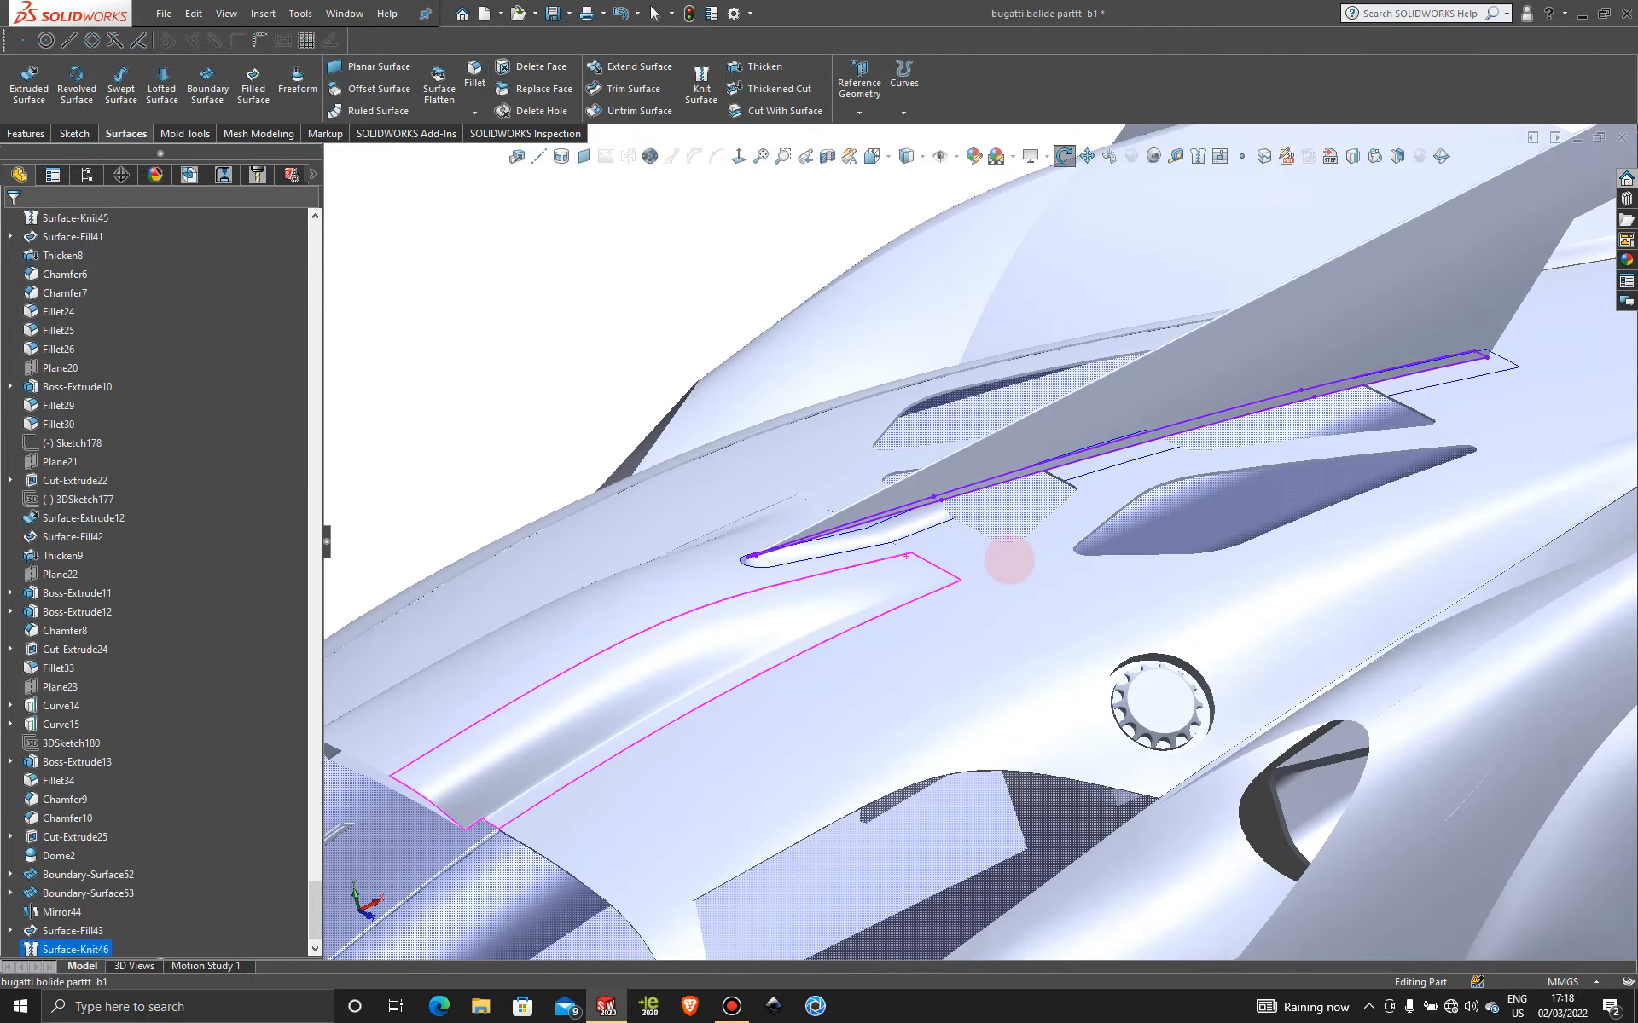
scroll(1148, 461, "down", 6)
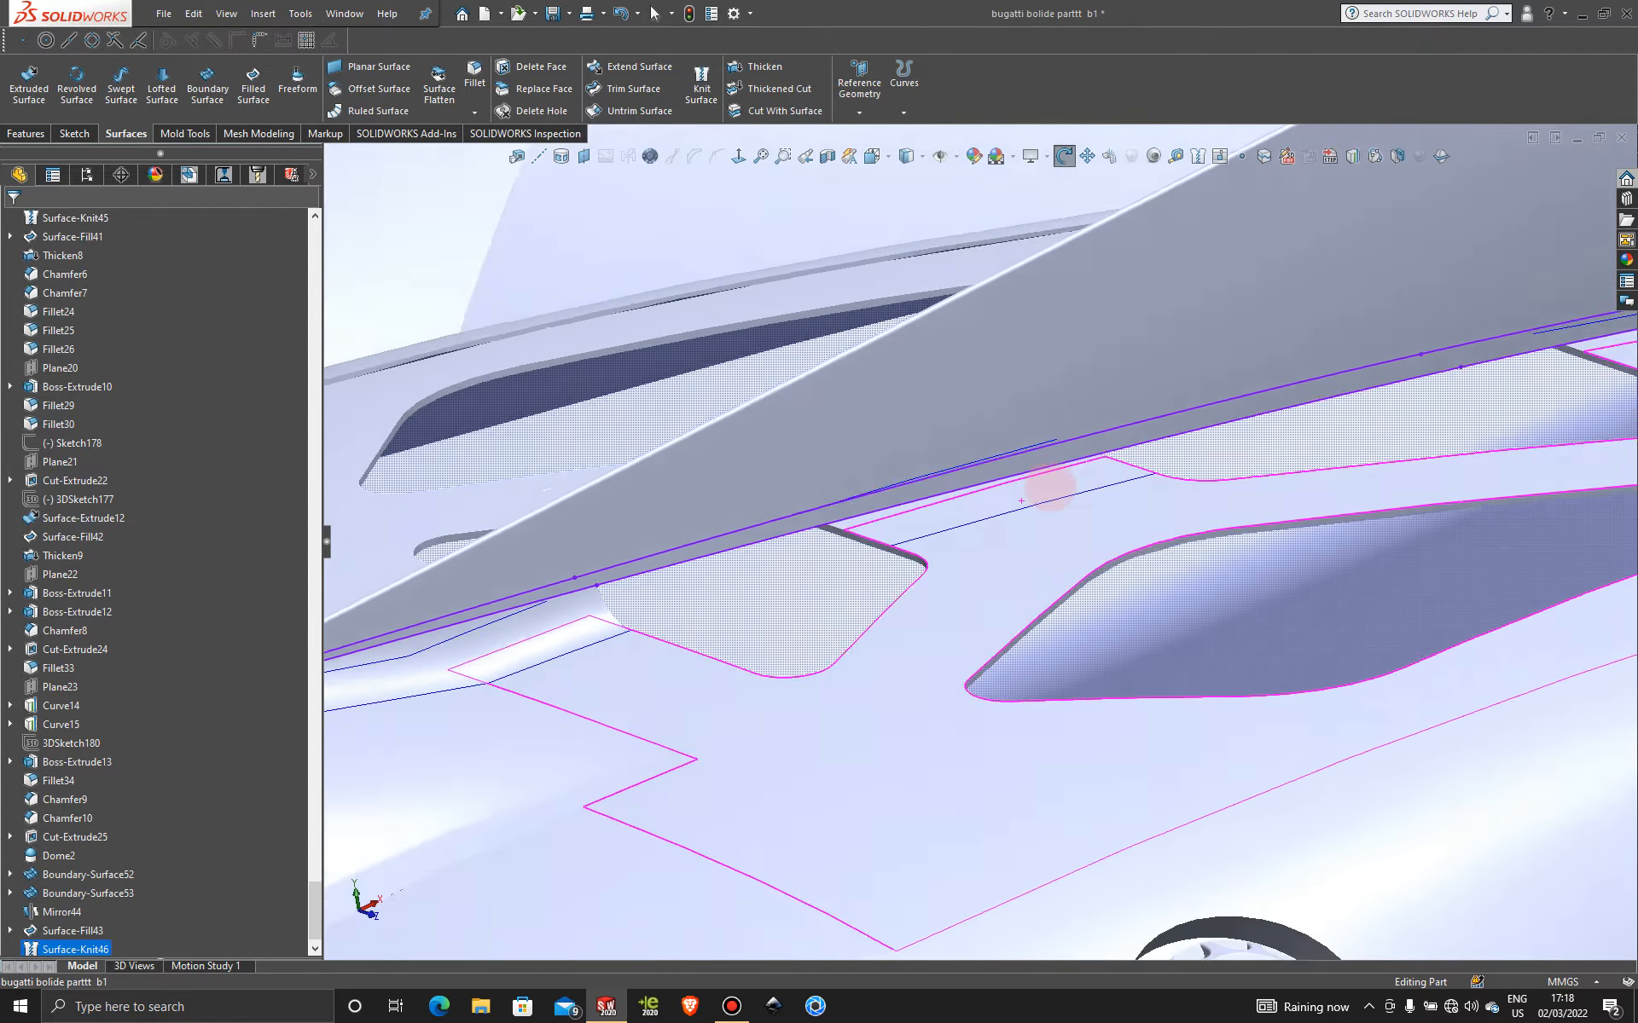
middle_click_drag(1050, 487, 1054, 489)
scroll(1056, 487, "down", 4)
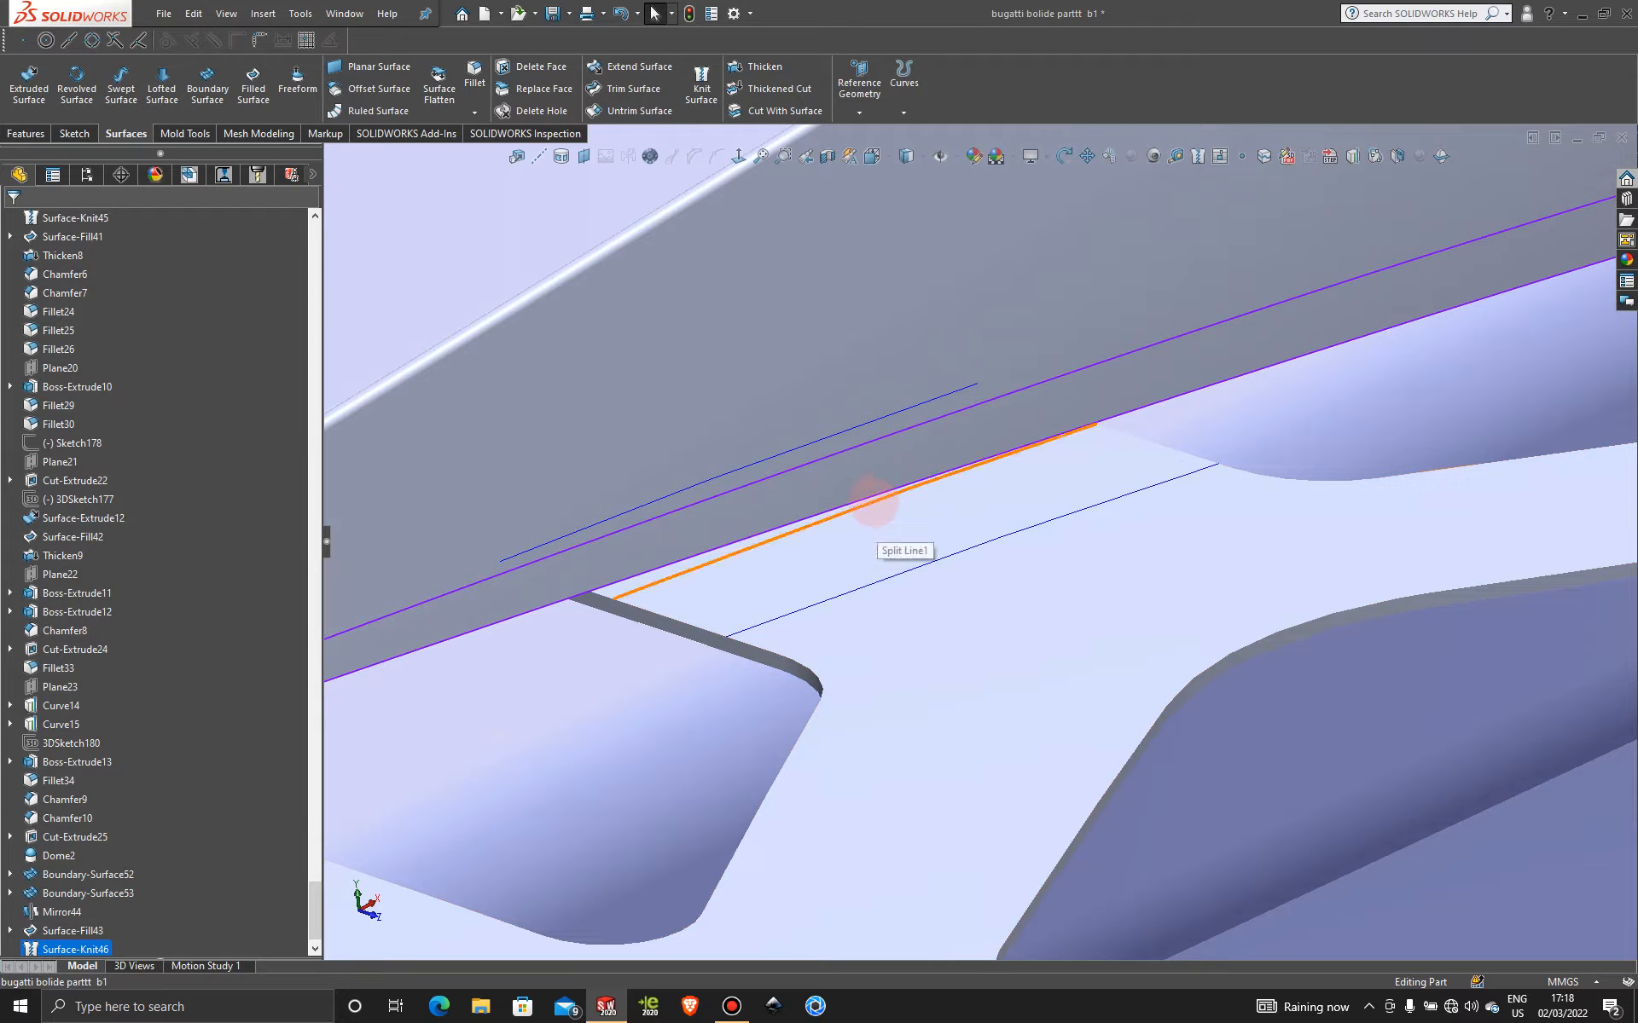
left_click(873, 498)
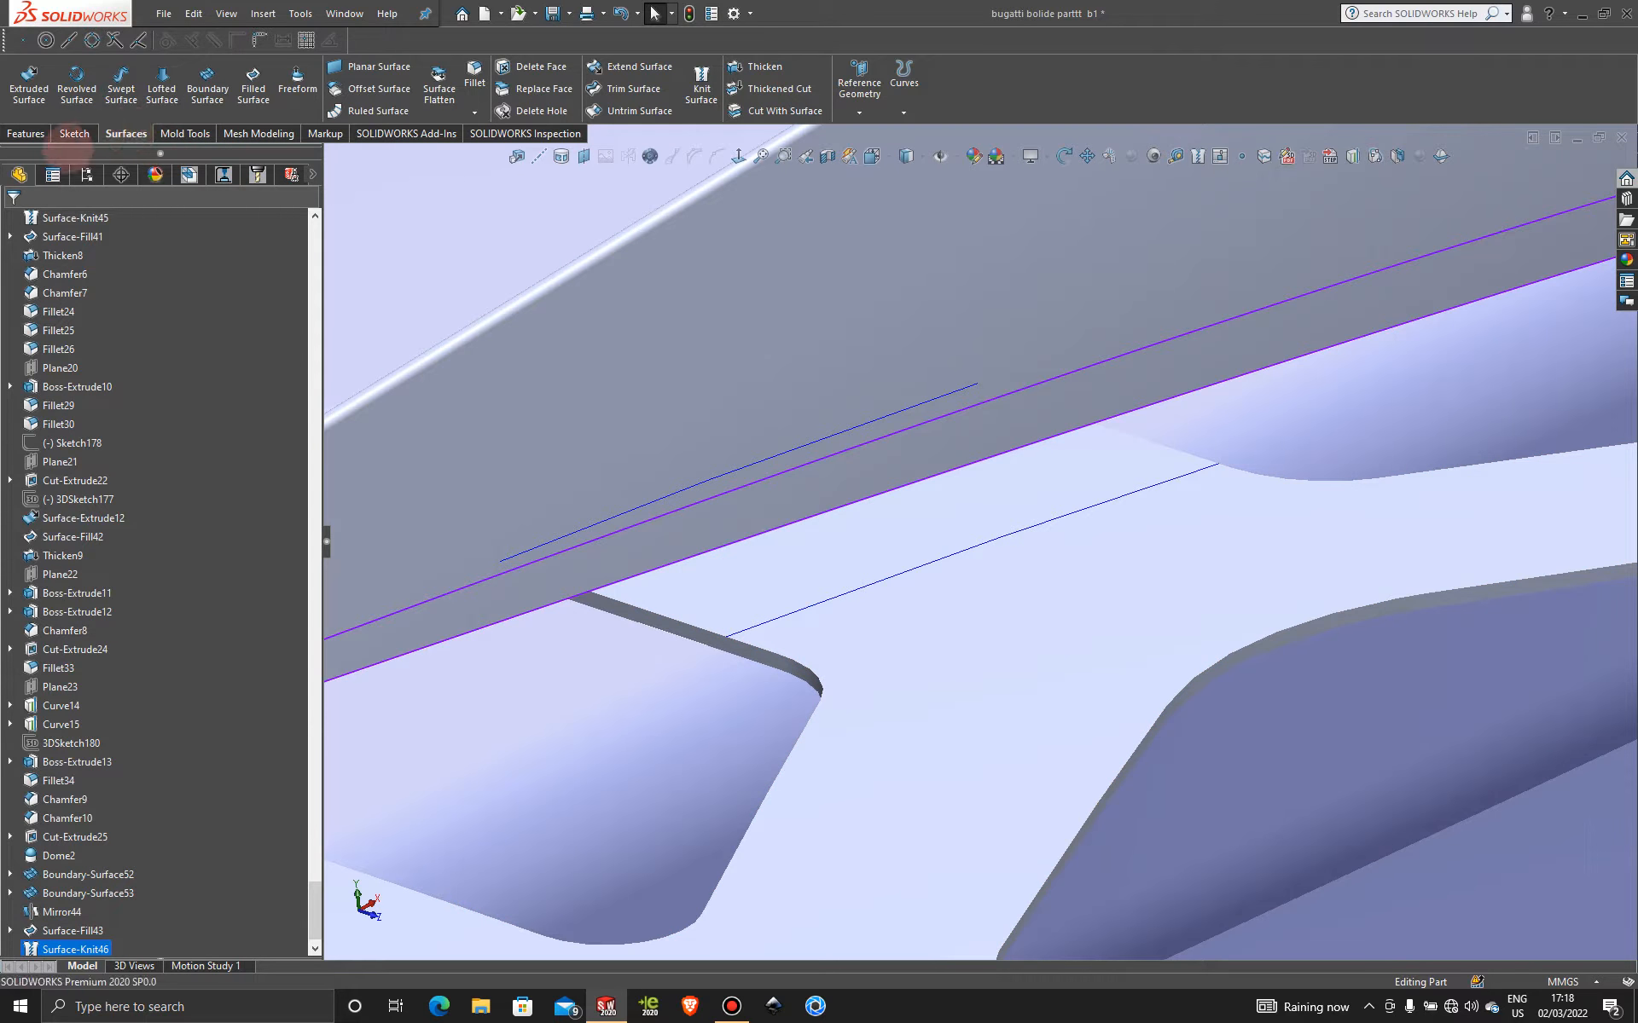
- In a new 3D sketch, draw a short centerline from the roof strip curve's front end along the opening's edge toward the fin, and exit
left_click(74, 134)
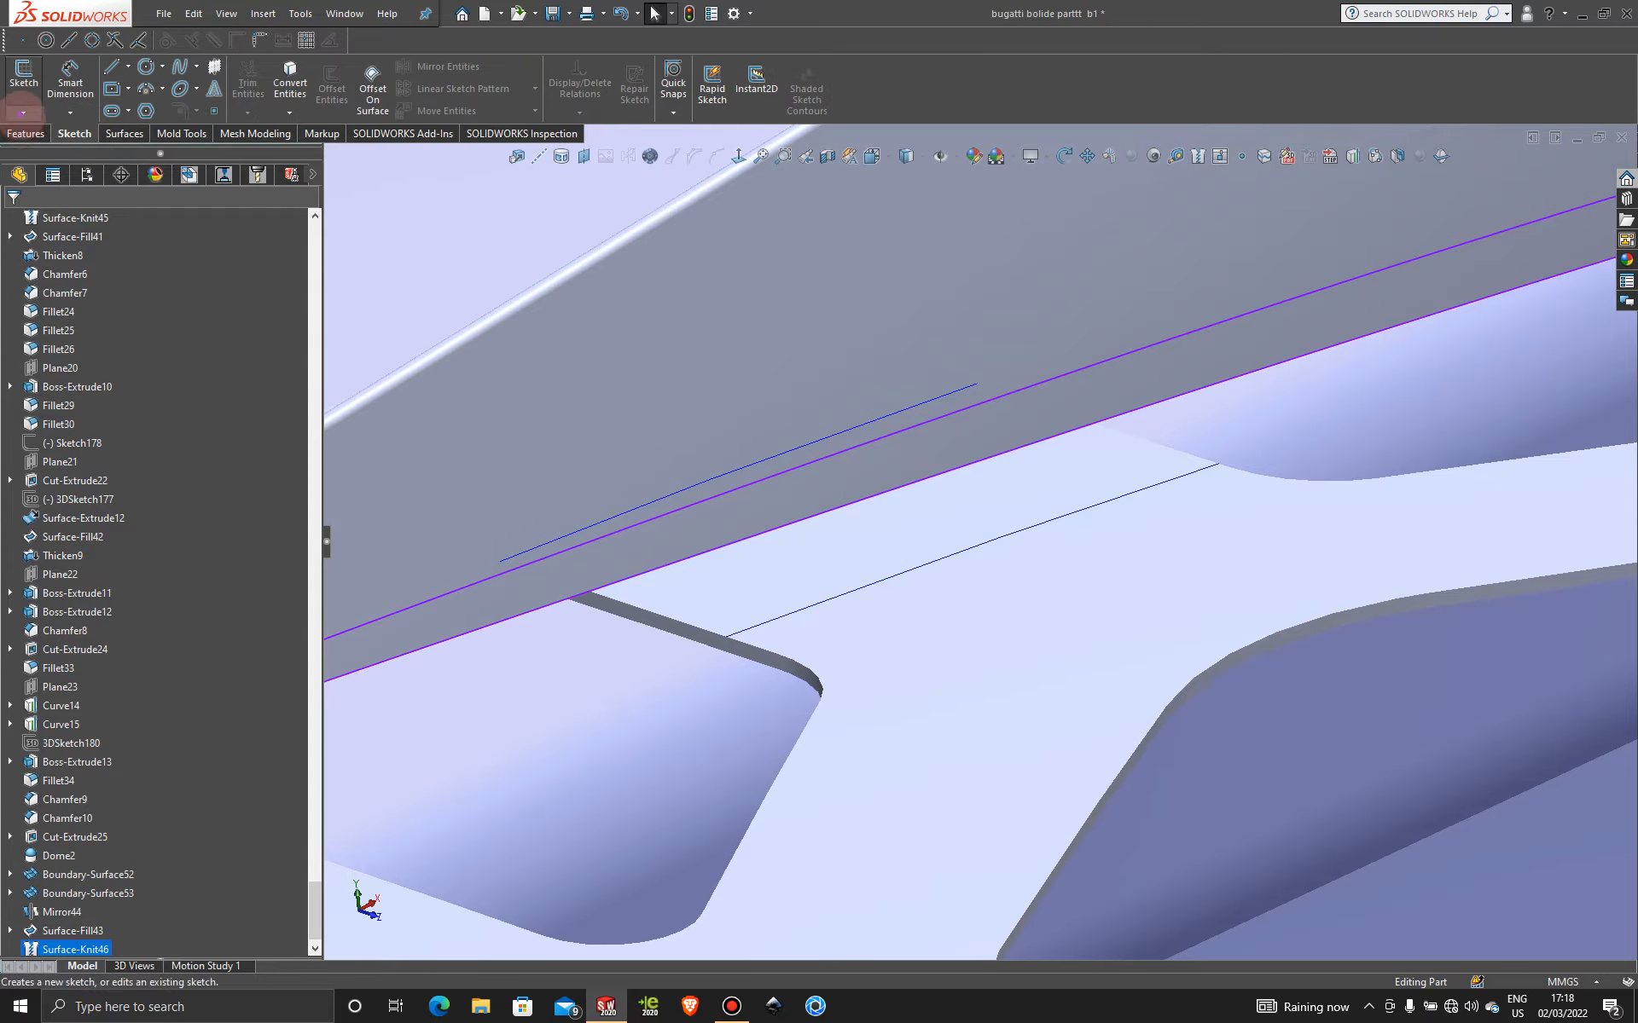
left_click(23, 112)
left_click(60, 162)
left_click(128, 67)
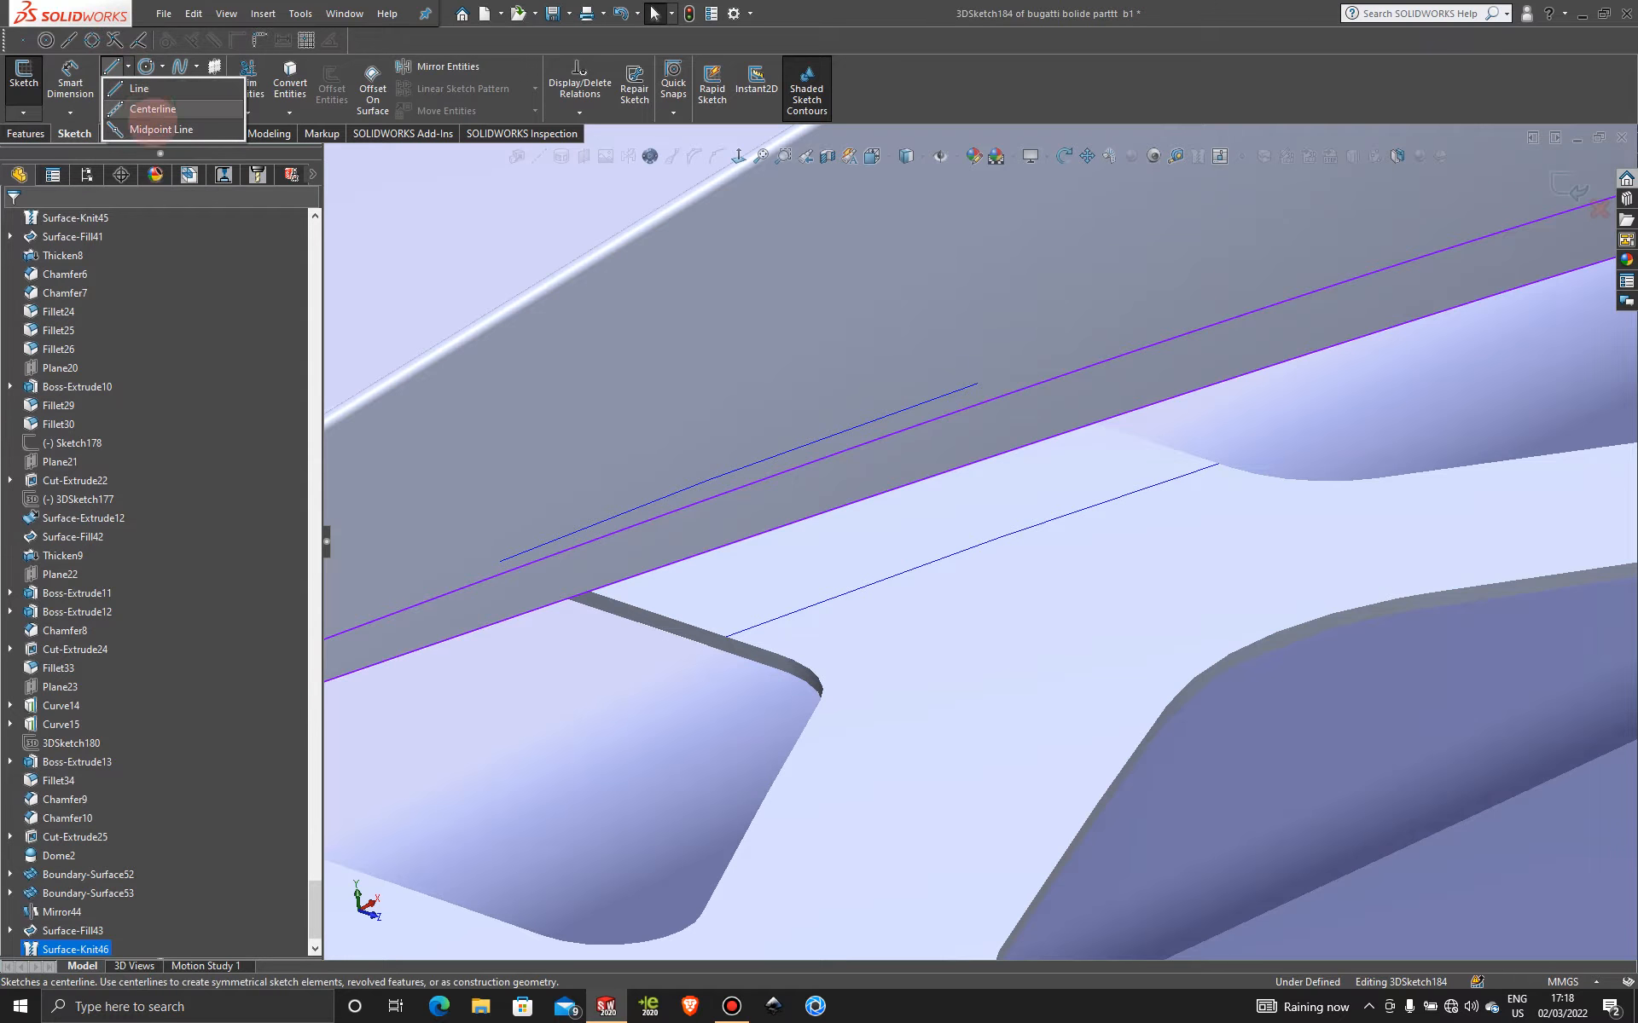
left_click(153, 109)
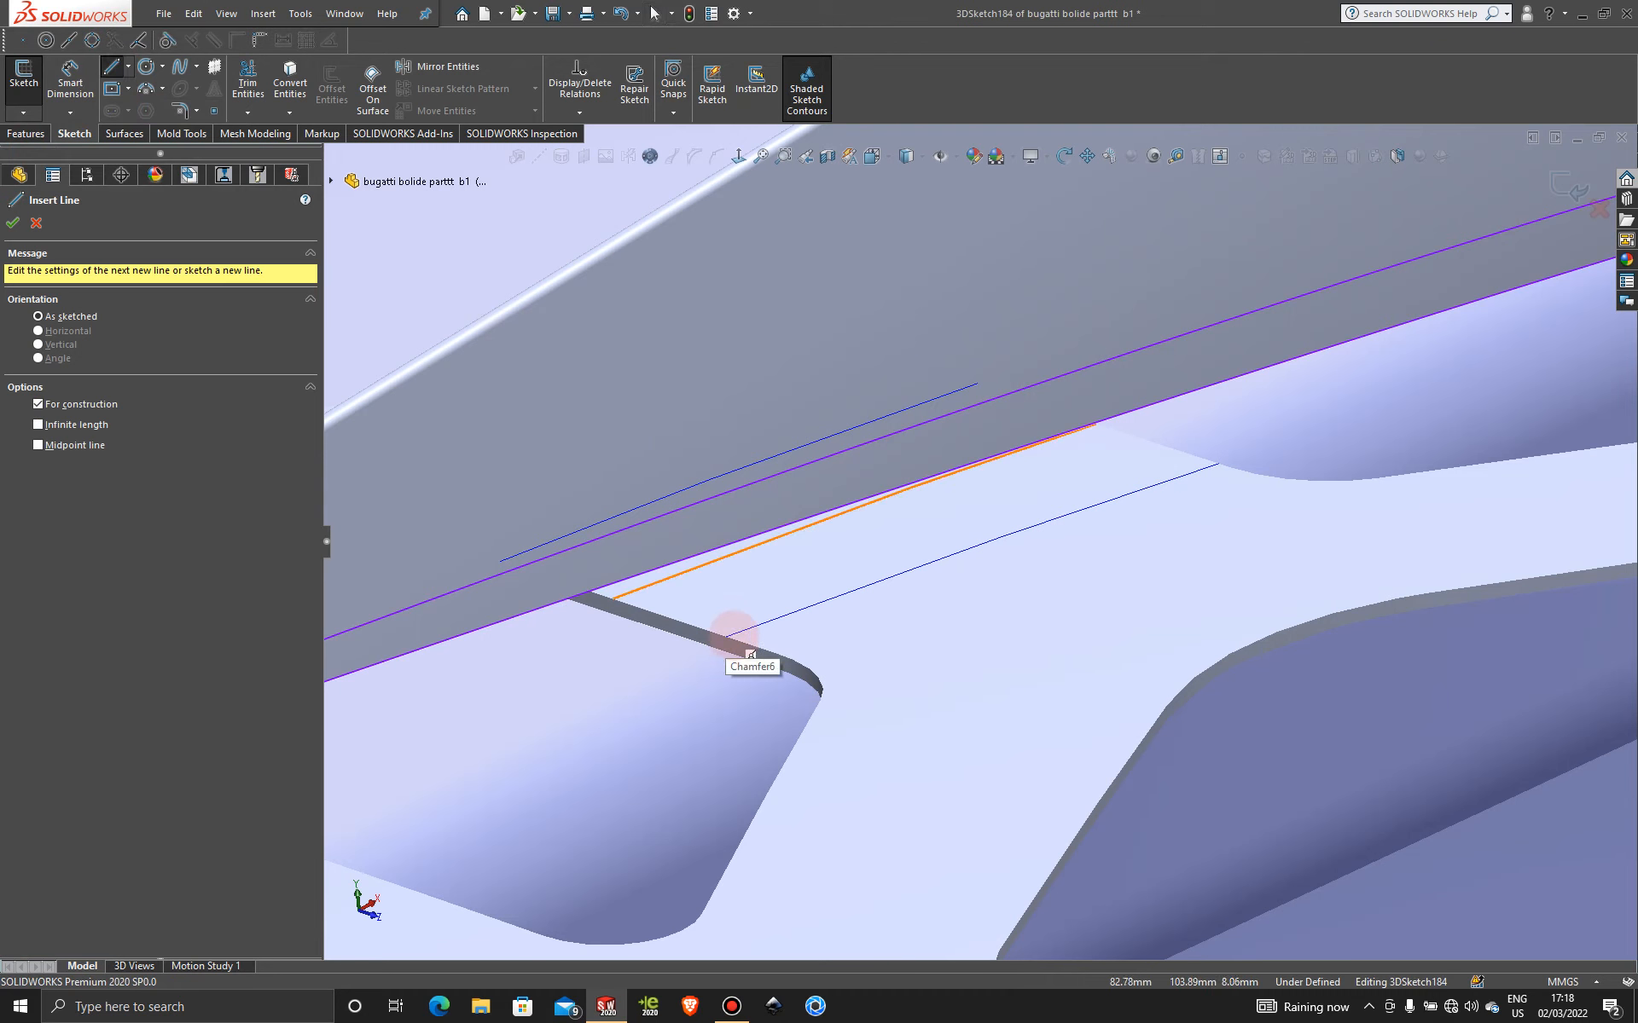
left_click(726, 635)
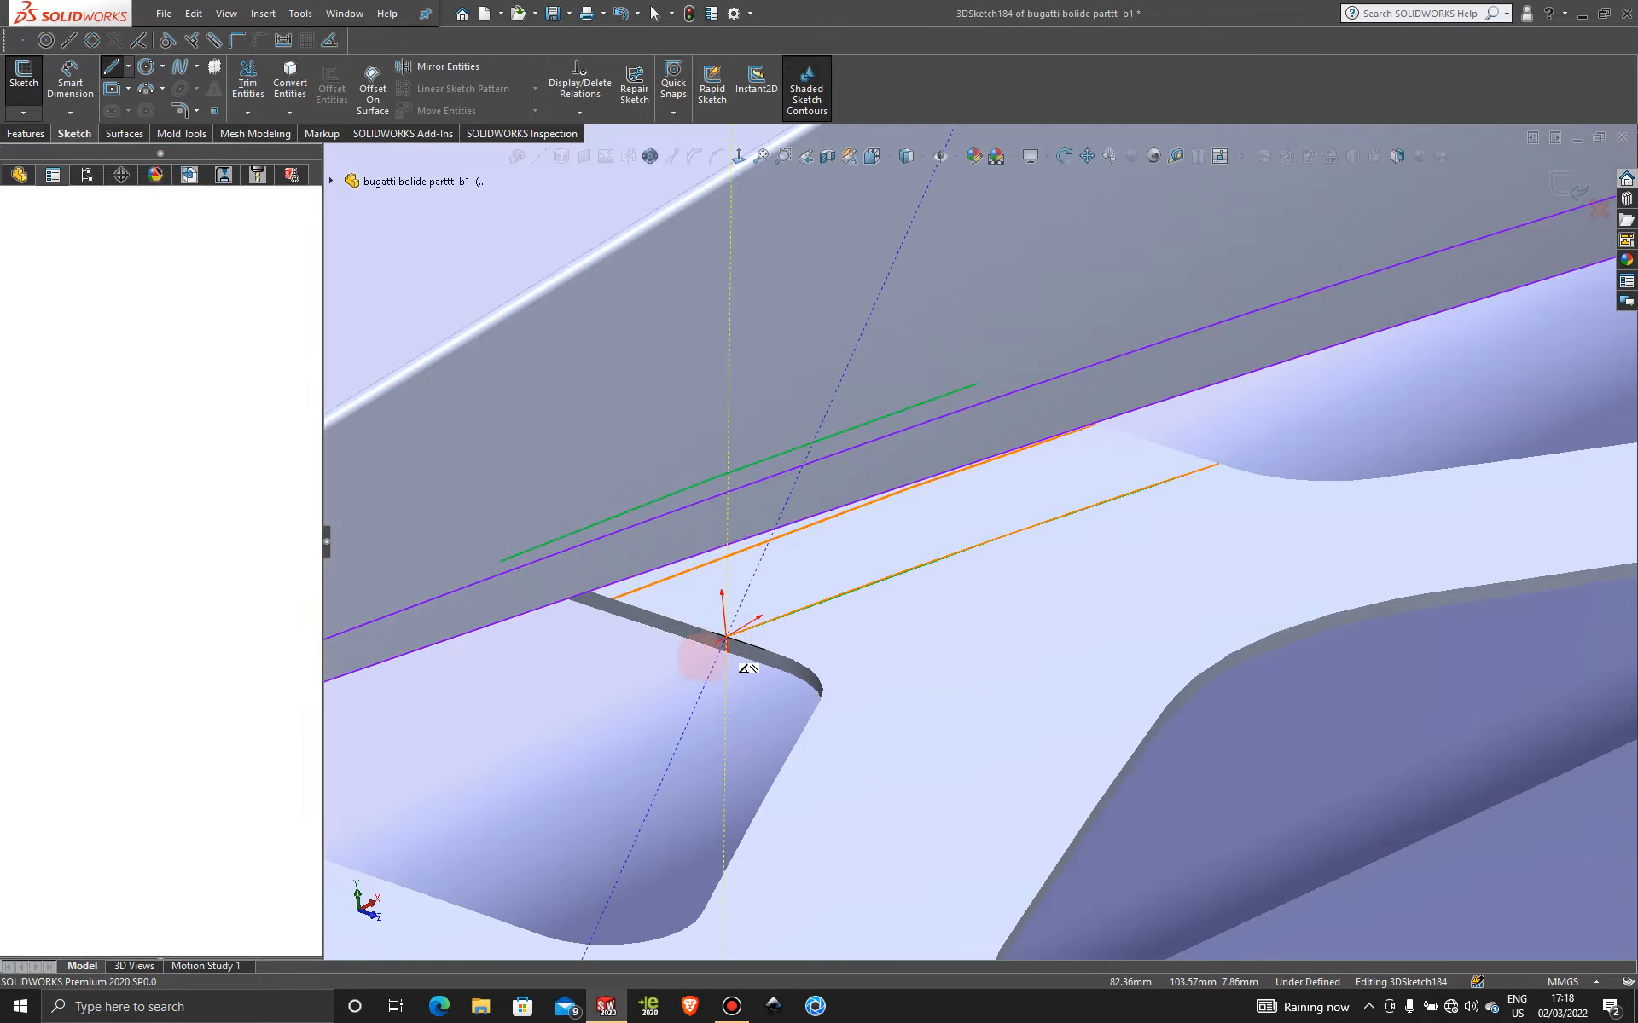
left_click(653, 613)
key("Escape")
key("Escape")
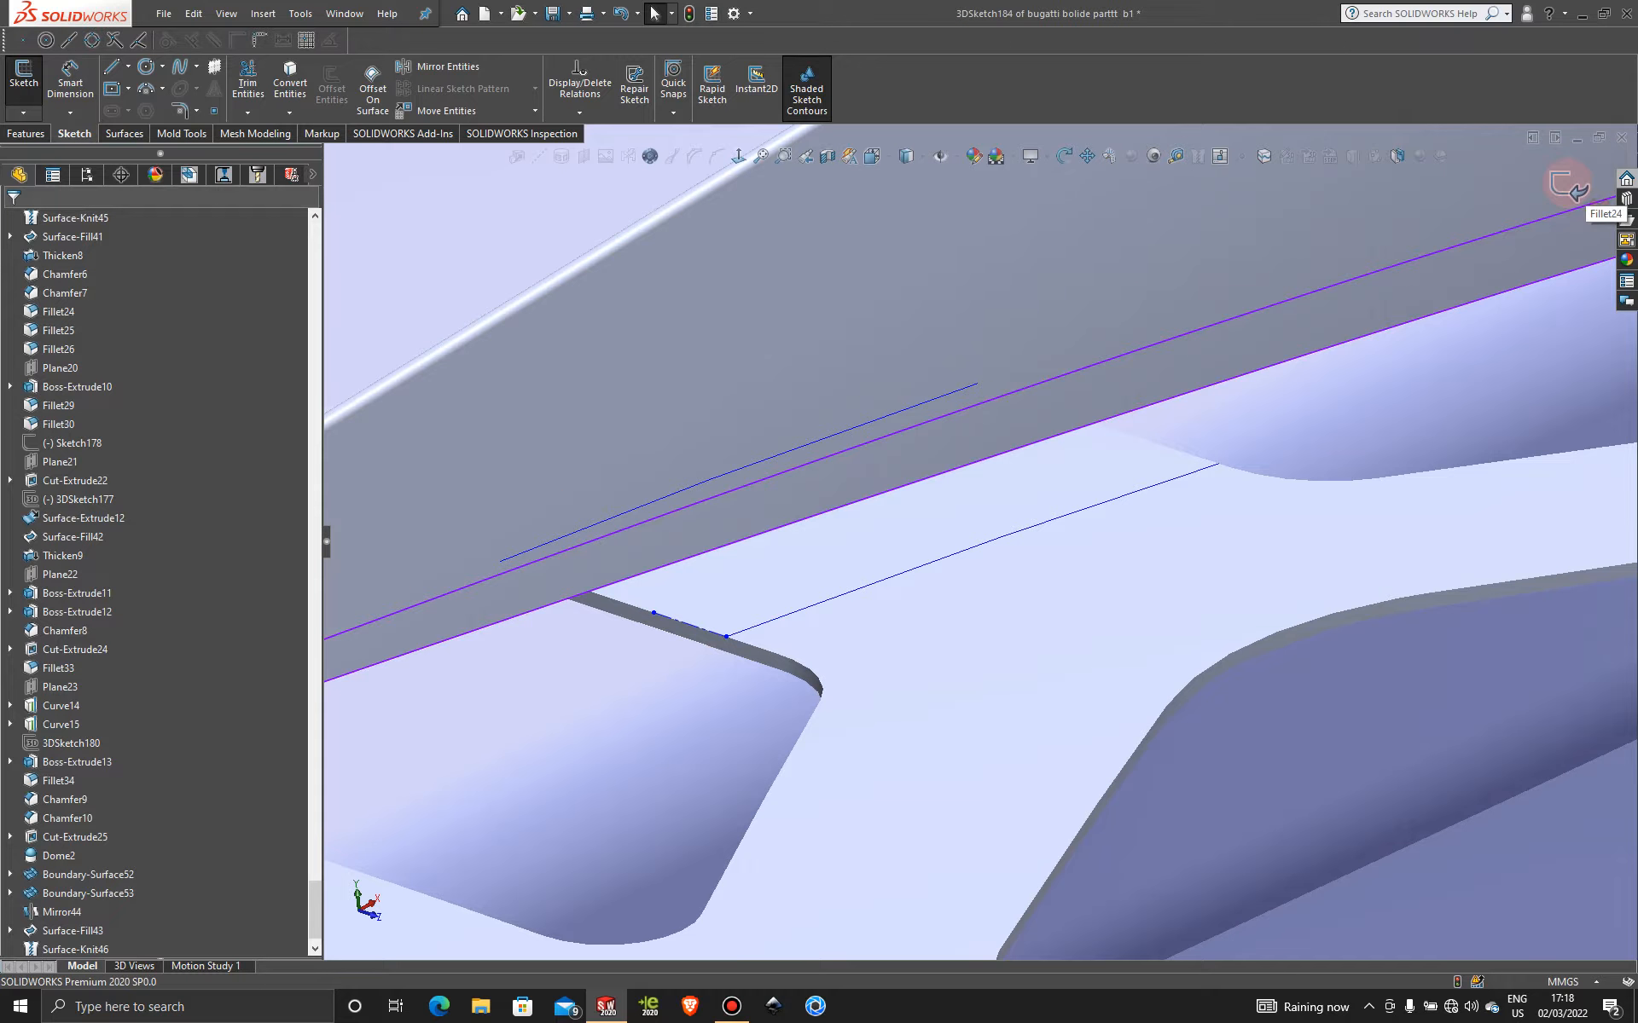
left_click(1567, 183)
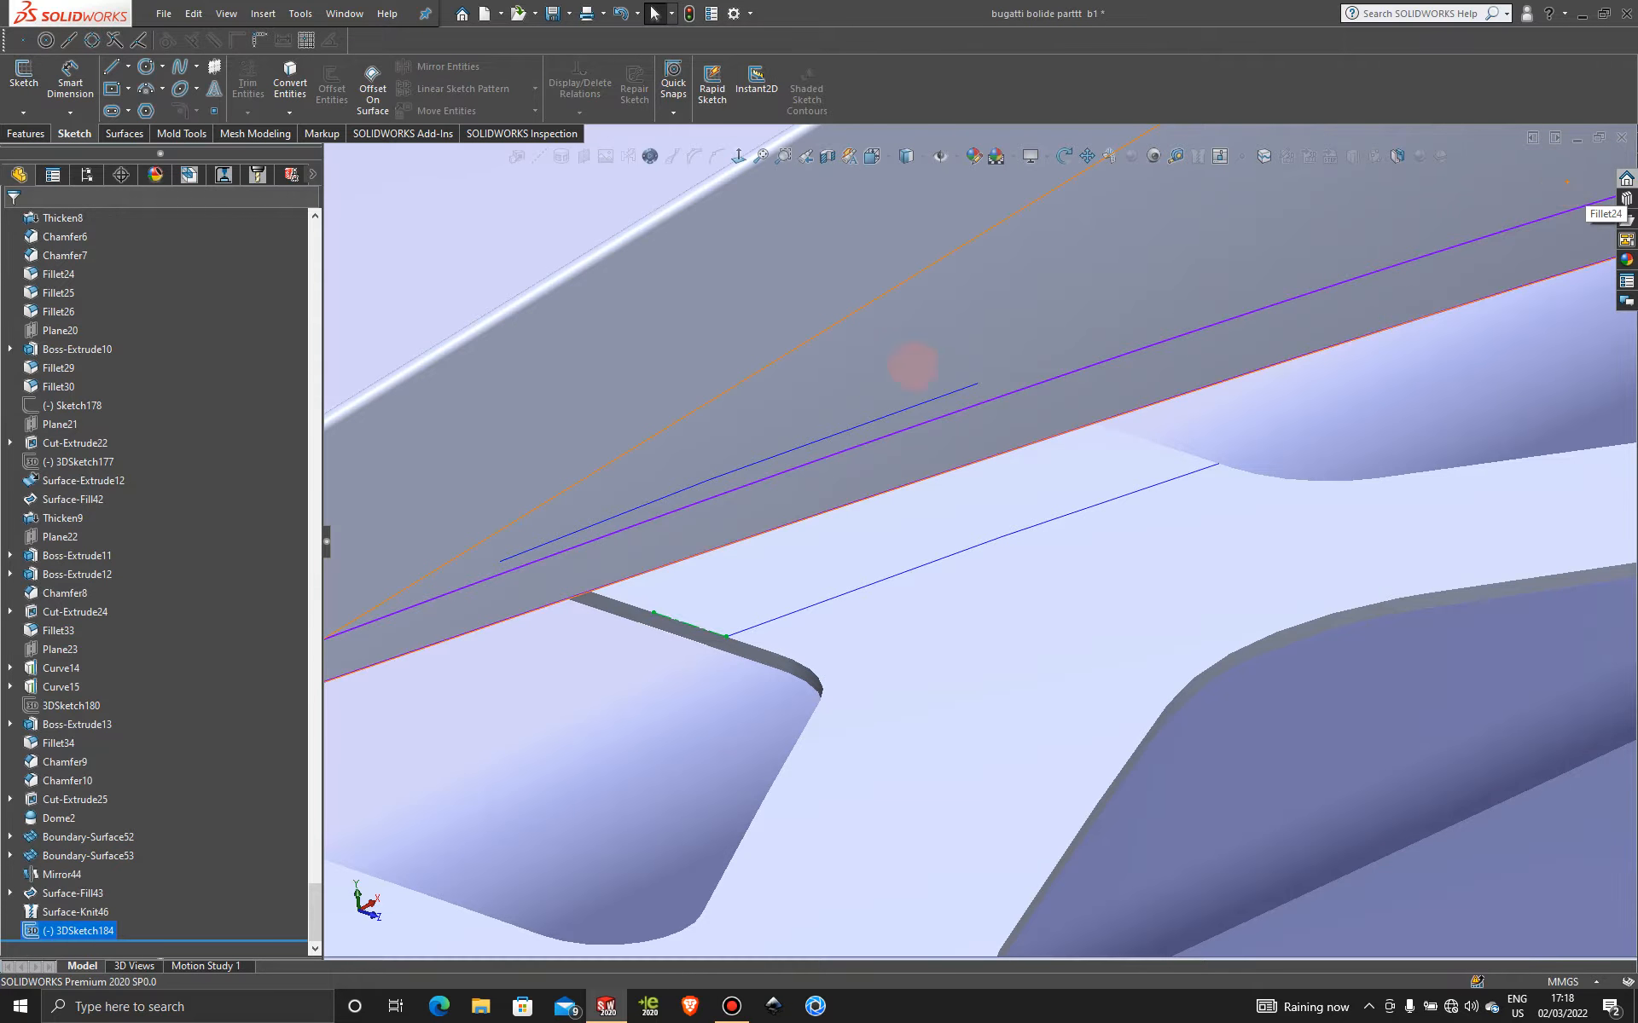
- Start a boundary surface and add the roof curve segment between the two inner openings as the first Direction 1 profile, using the SelectionManager
mouse_move(913, 366)
middle_mouse_down()
mouse_move(738, 387)
mouse_move(770, 273)
middle_mouse_up()
scroll(409, 264, "up", 7)
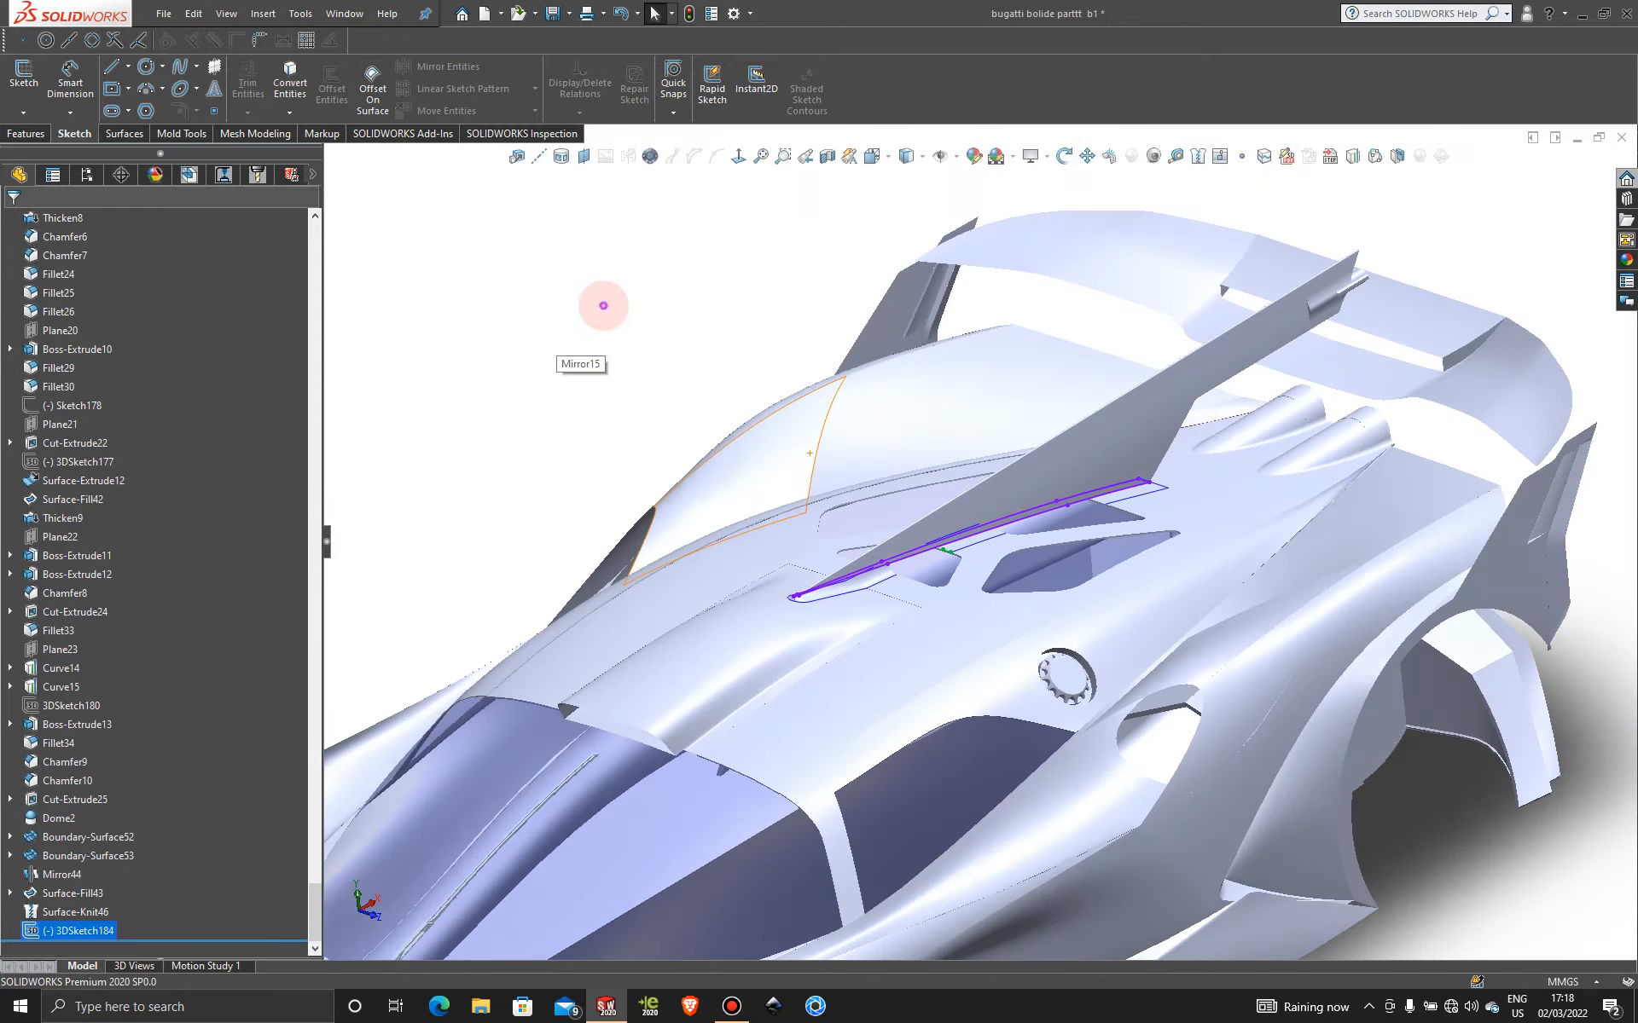
left_click(603, 306)
scroll(1060, 563, "down", 10)
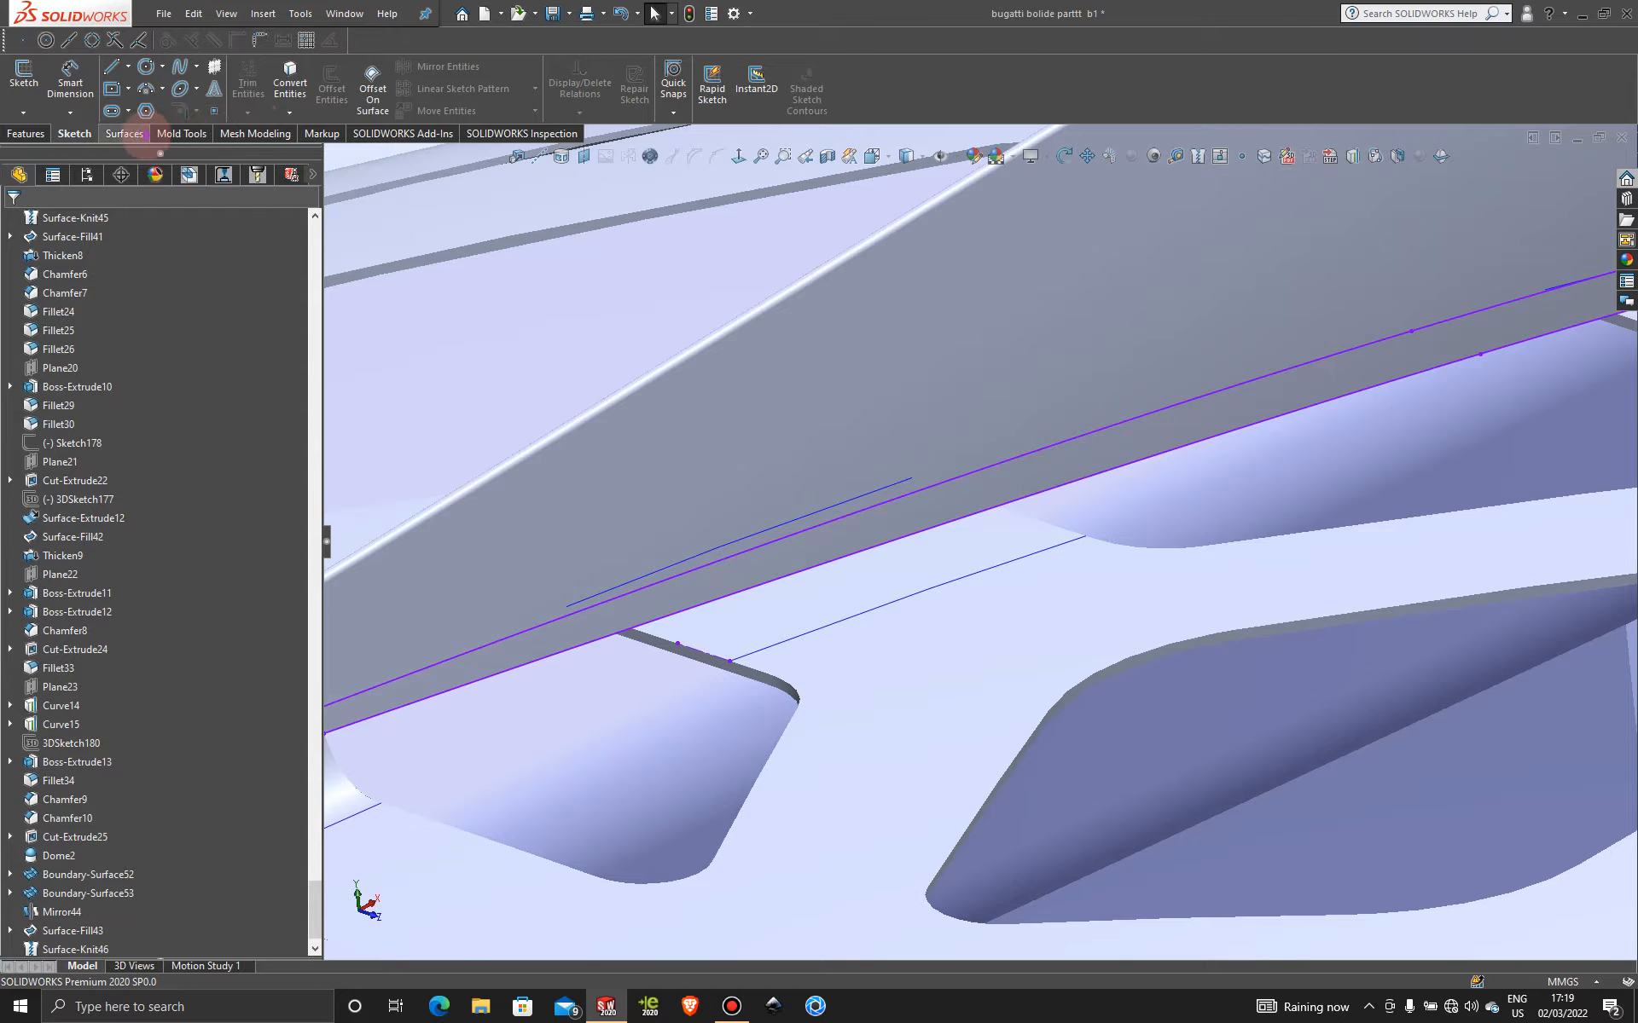
left_click(124, 134)
left_click(207, 81)
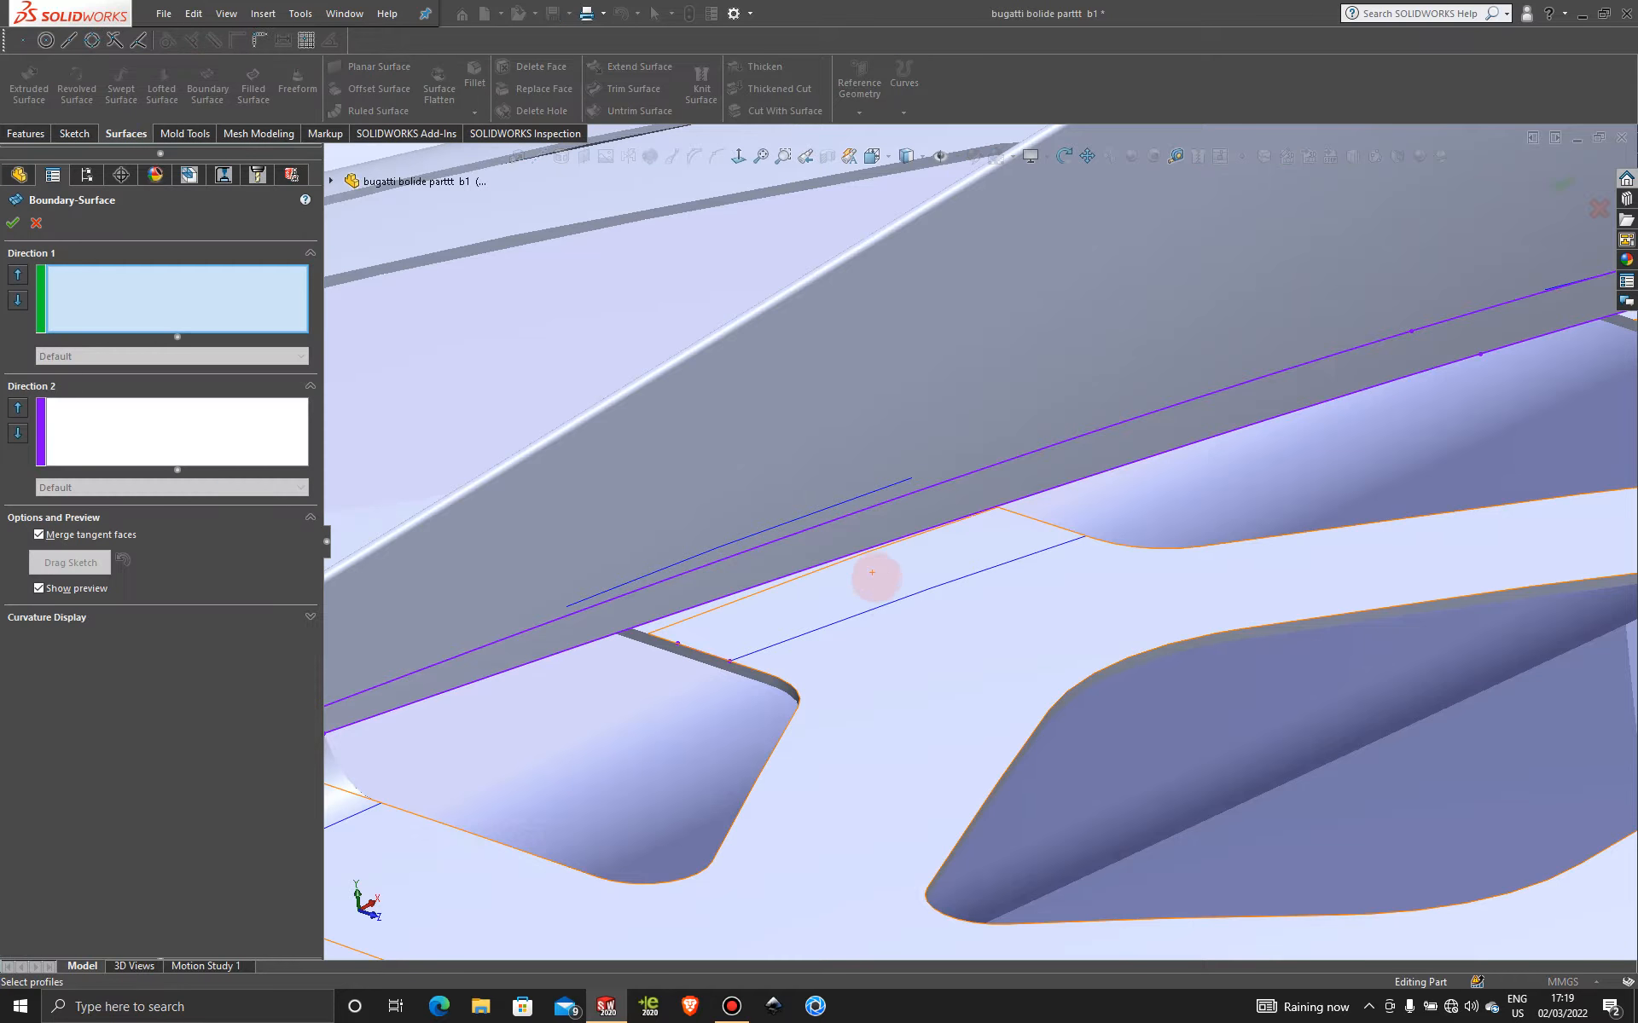
right_click(567, 662)
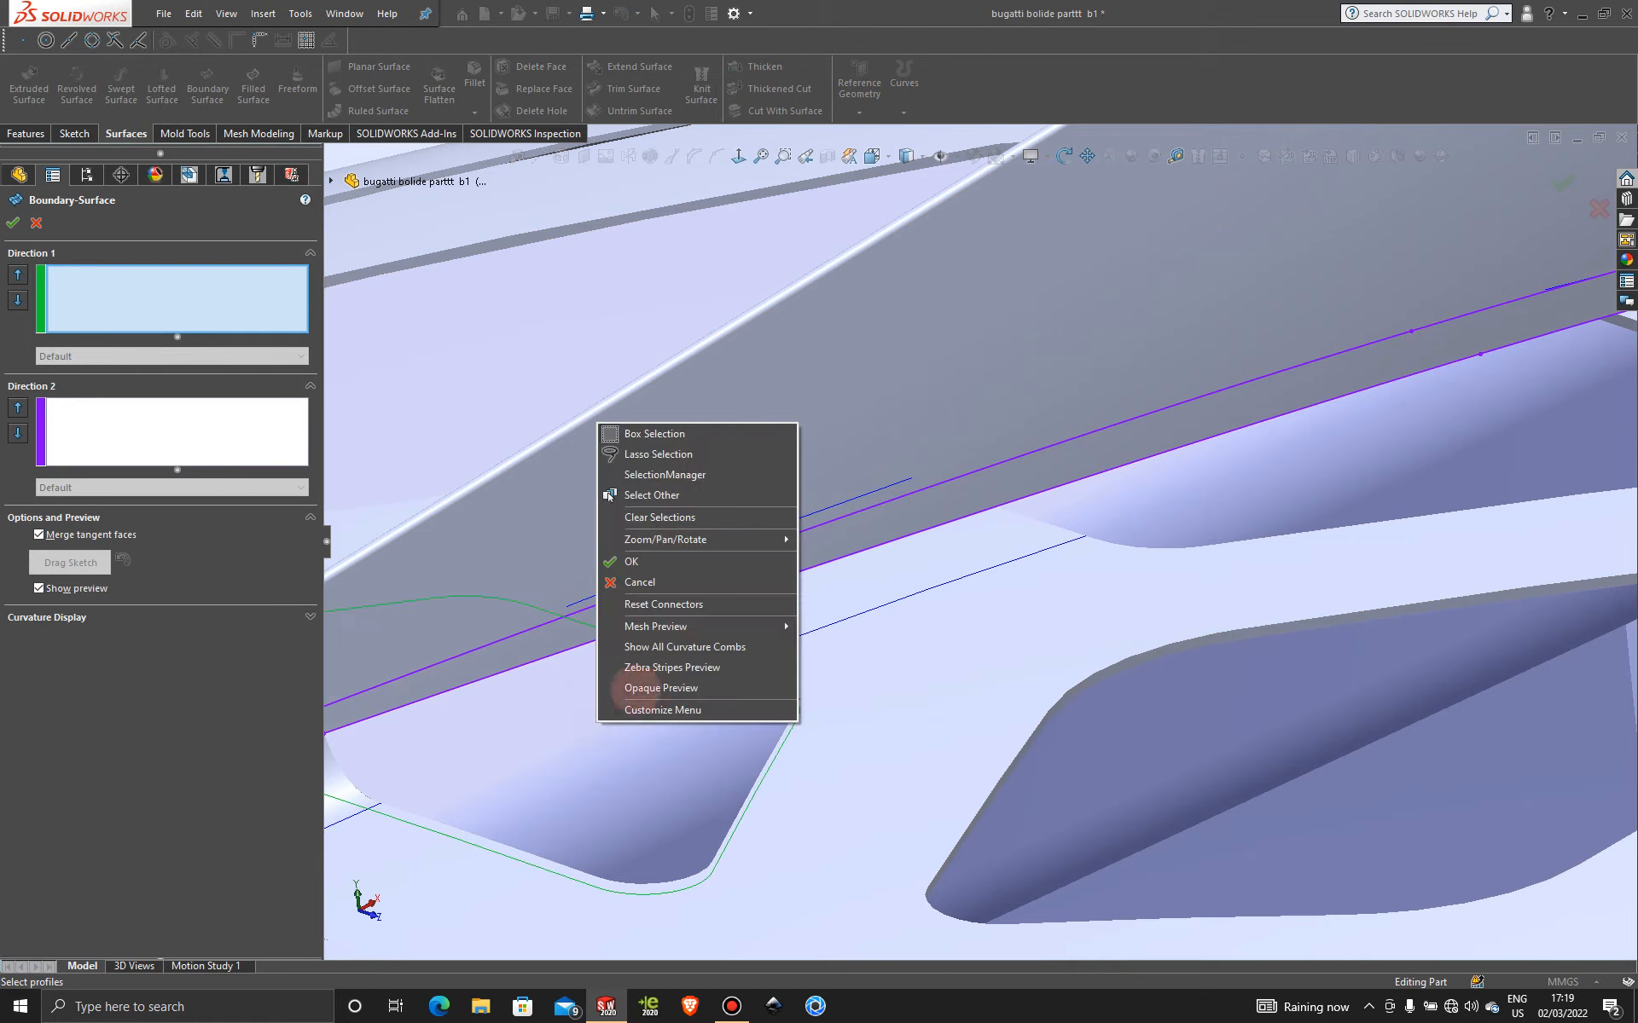
left_click(658, 474)
left_click(904, 599)
left_click(721, 428)
left_click(726, 402)
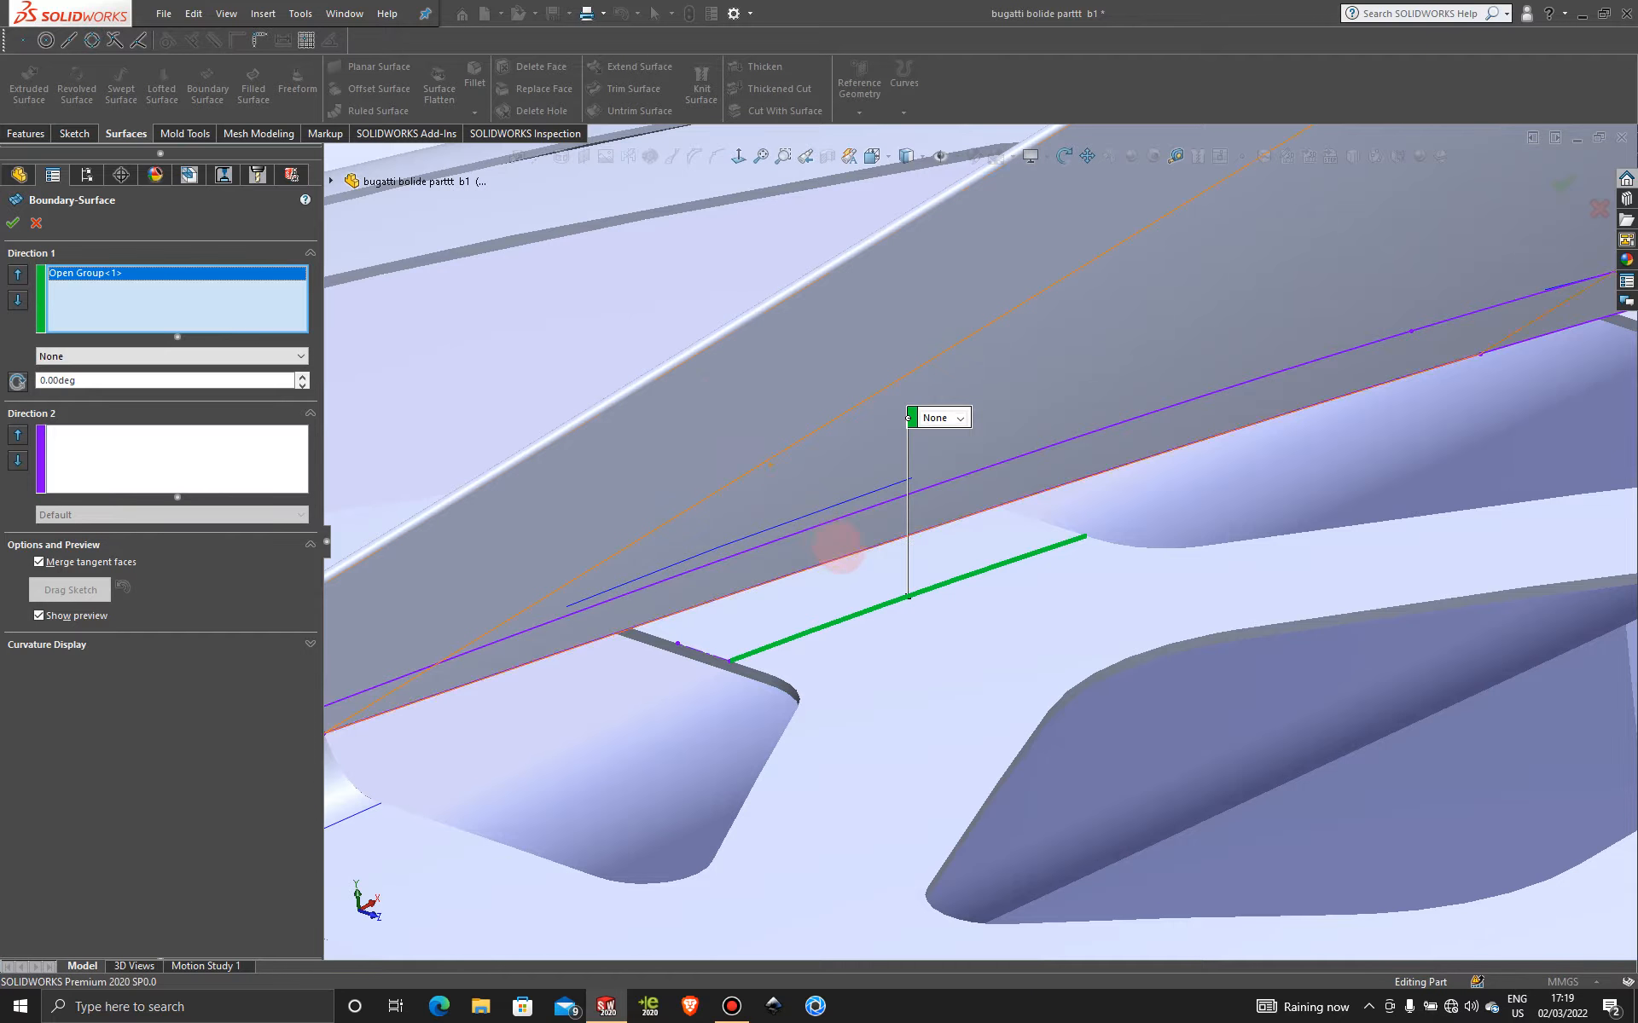
- Add the long sketch curve along the fin's lower edge as the second Direction 1 profile, using the SelectionManager
right_click(854, 566)
left_click(908, 619)
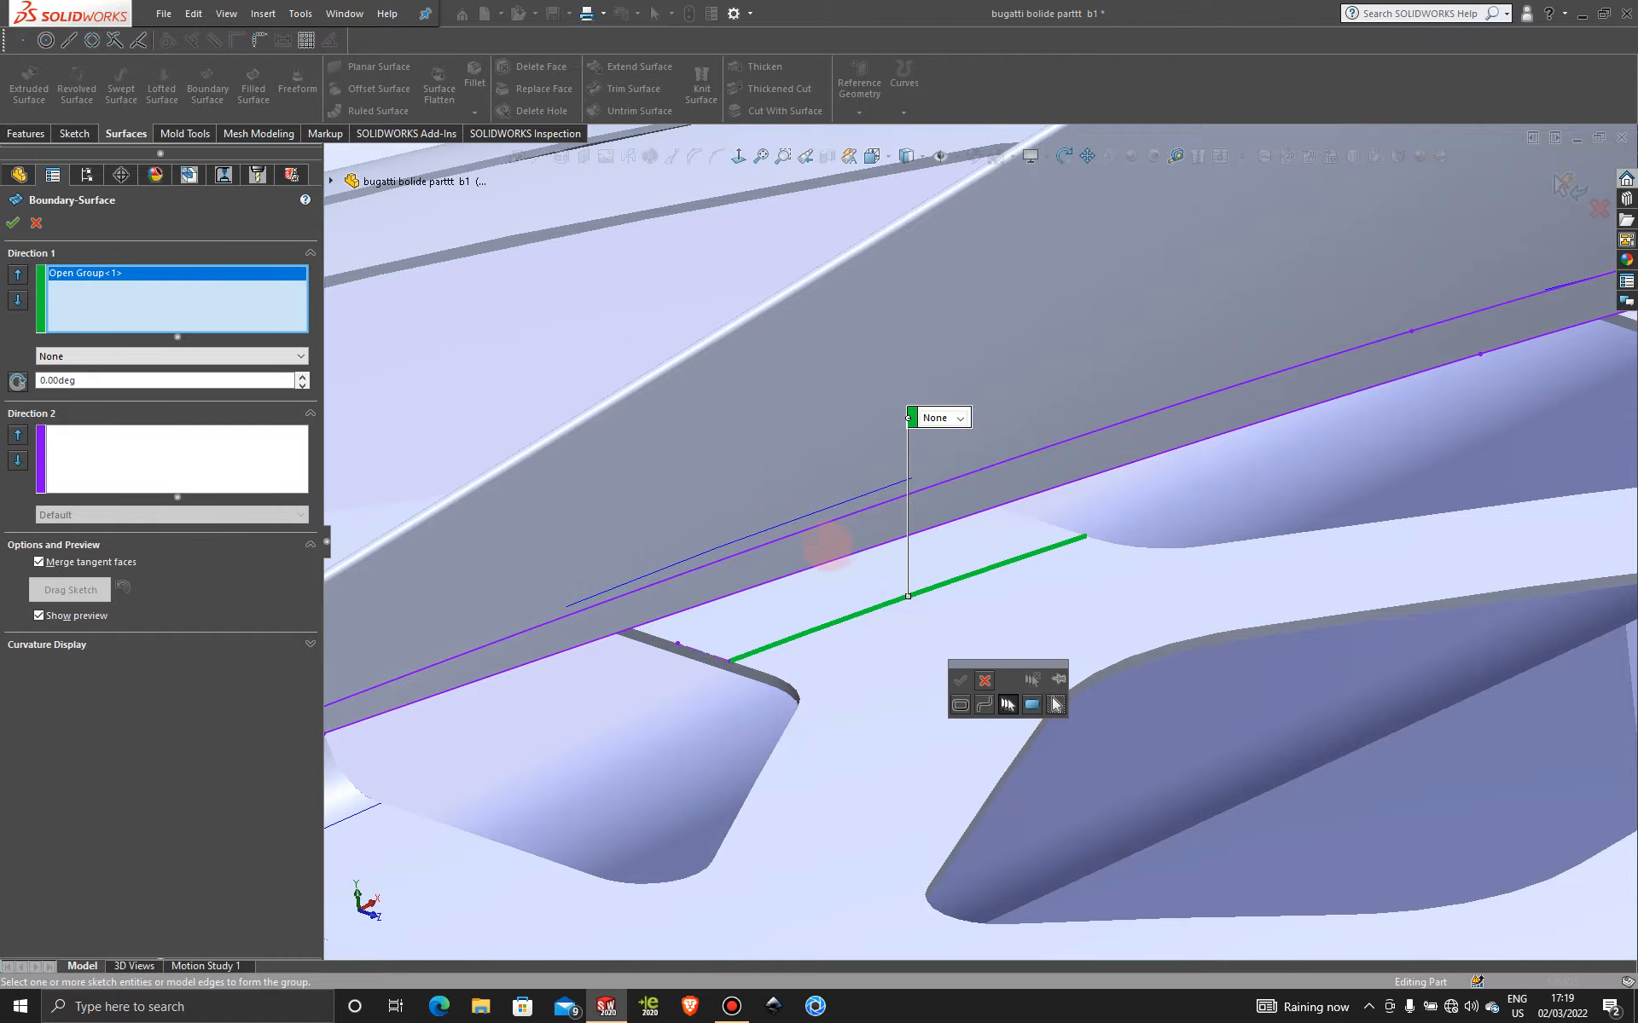
left_click(832, 559)
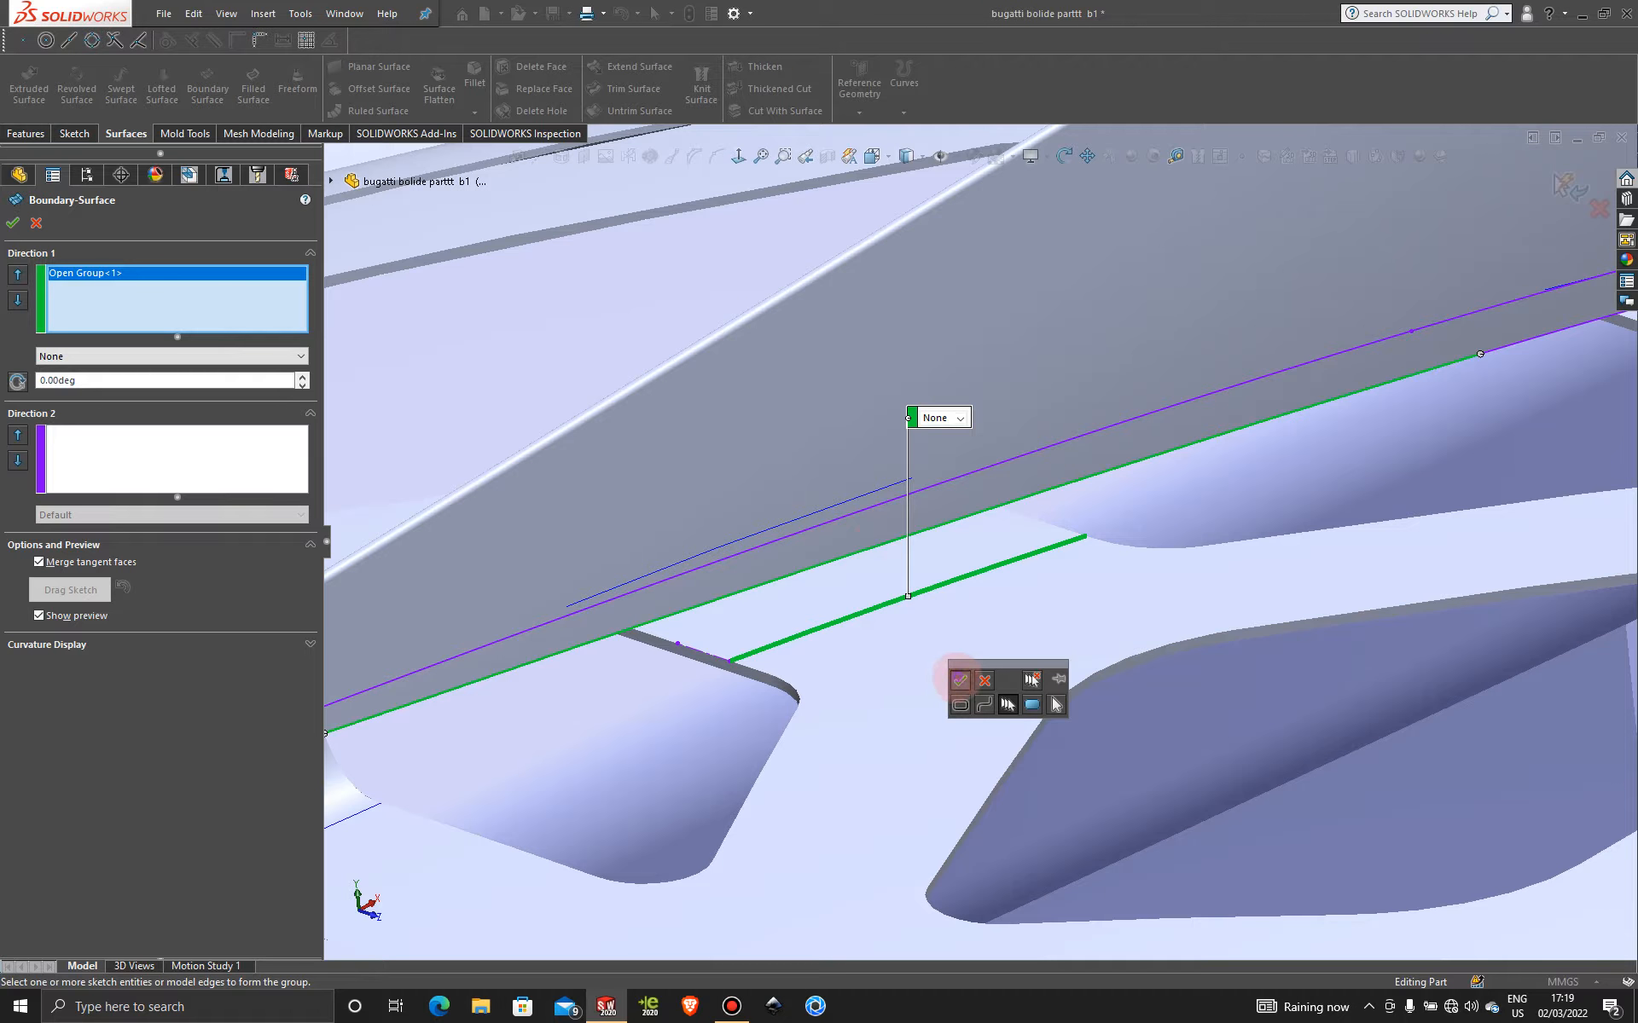
left_click(959, 680)
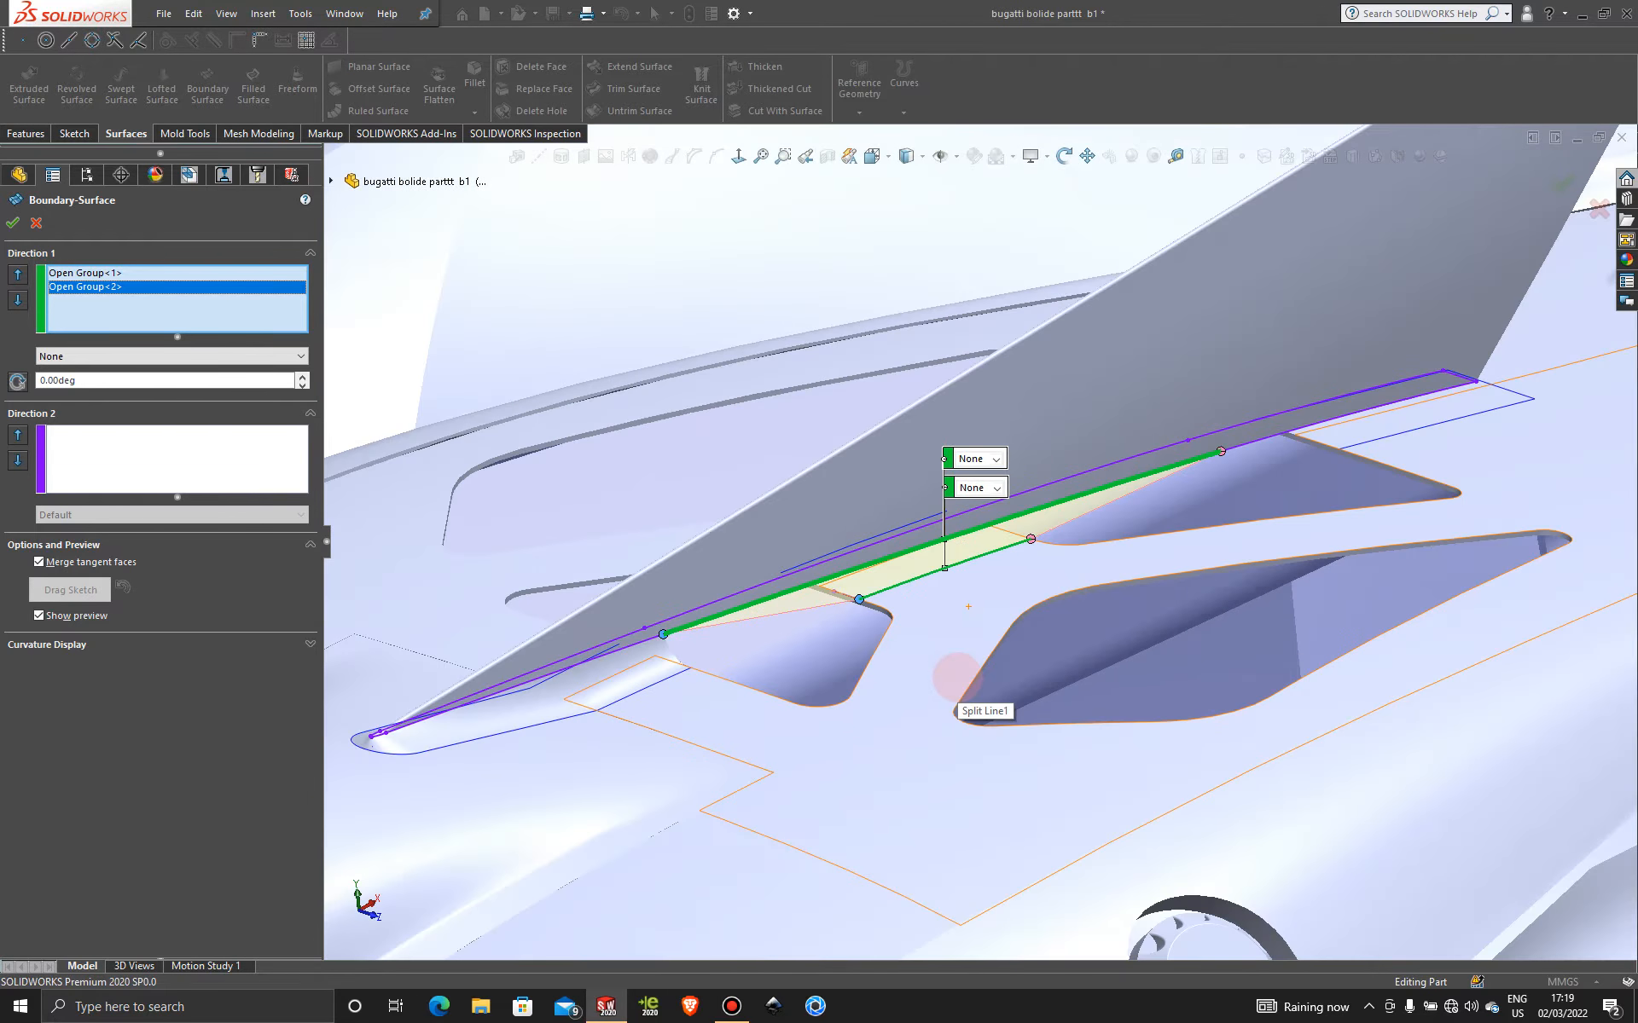
- Try to slide the boundary preview's connectors along the long fin curve so they line up with the roof segment's ends in Front view
key("space")
key("Escape")
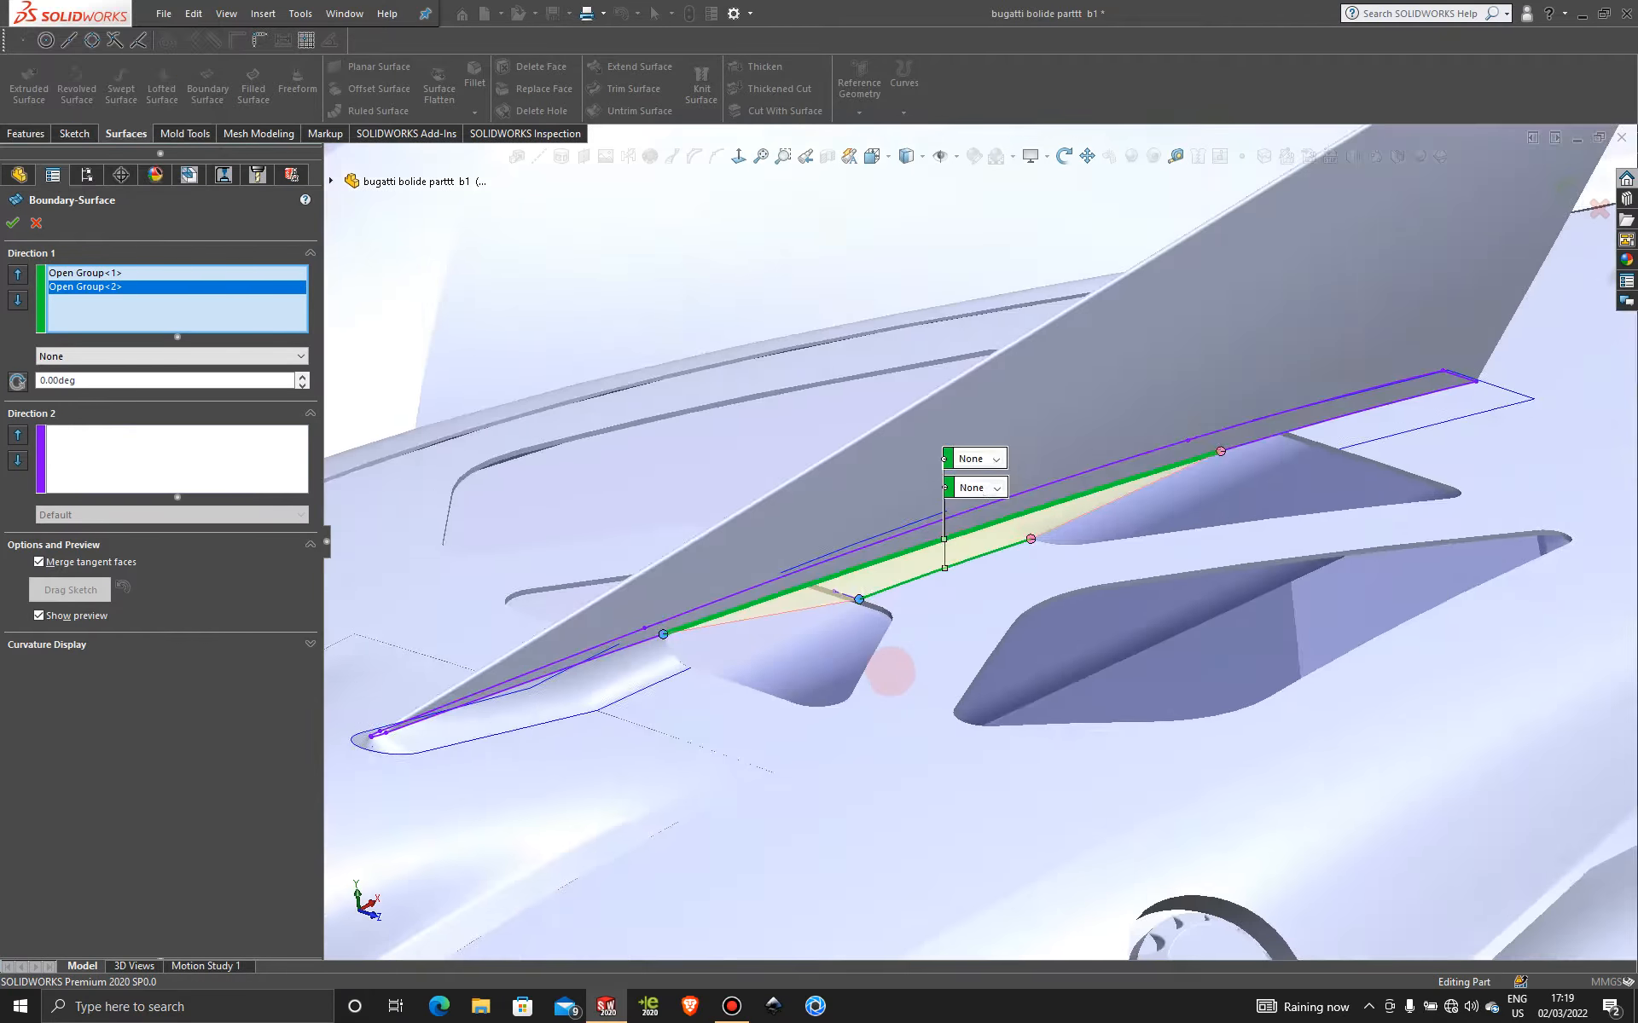
scroll(1117, 461, "down", 7)
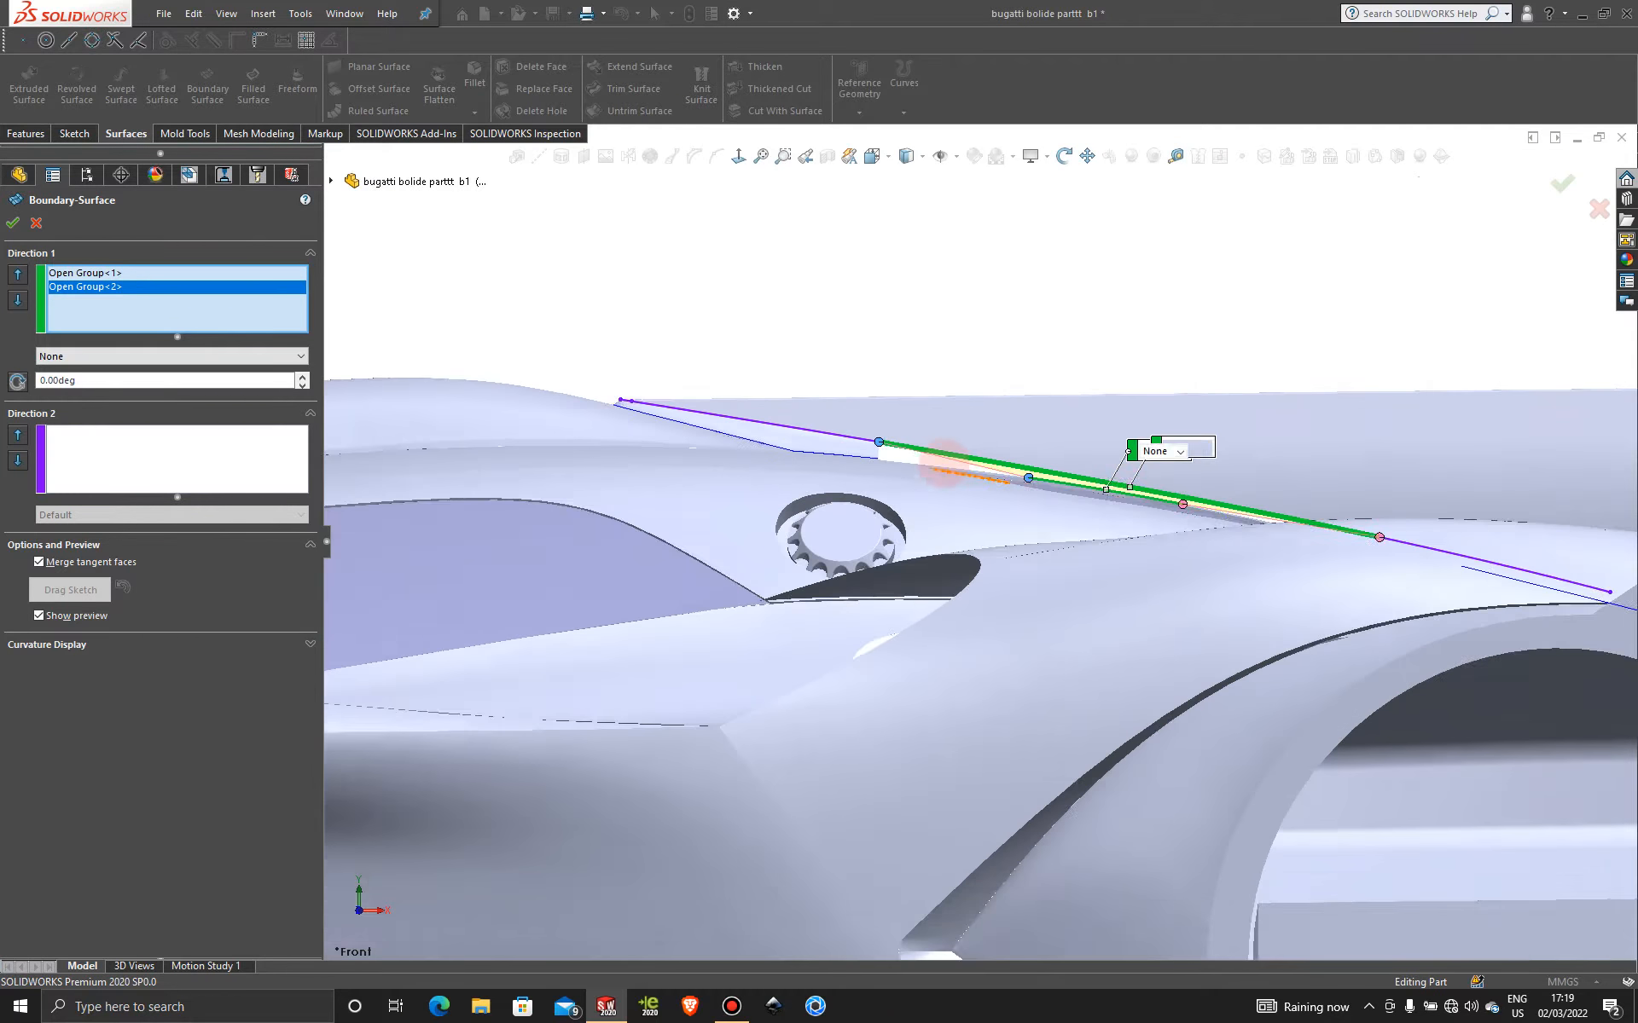
scroll(1019, 482, "down", 5)
left_click_drag(680, 382, 1051, 441)
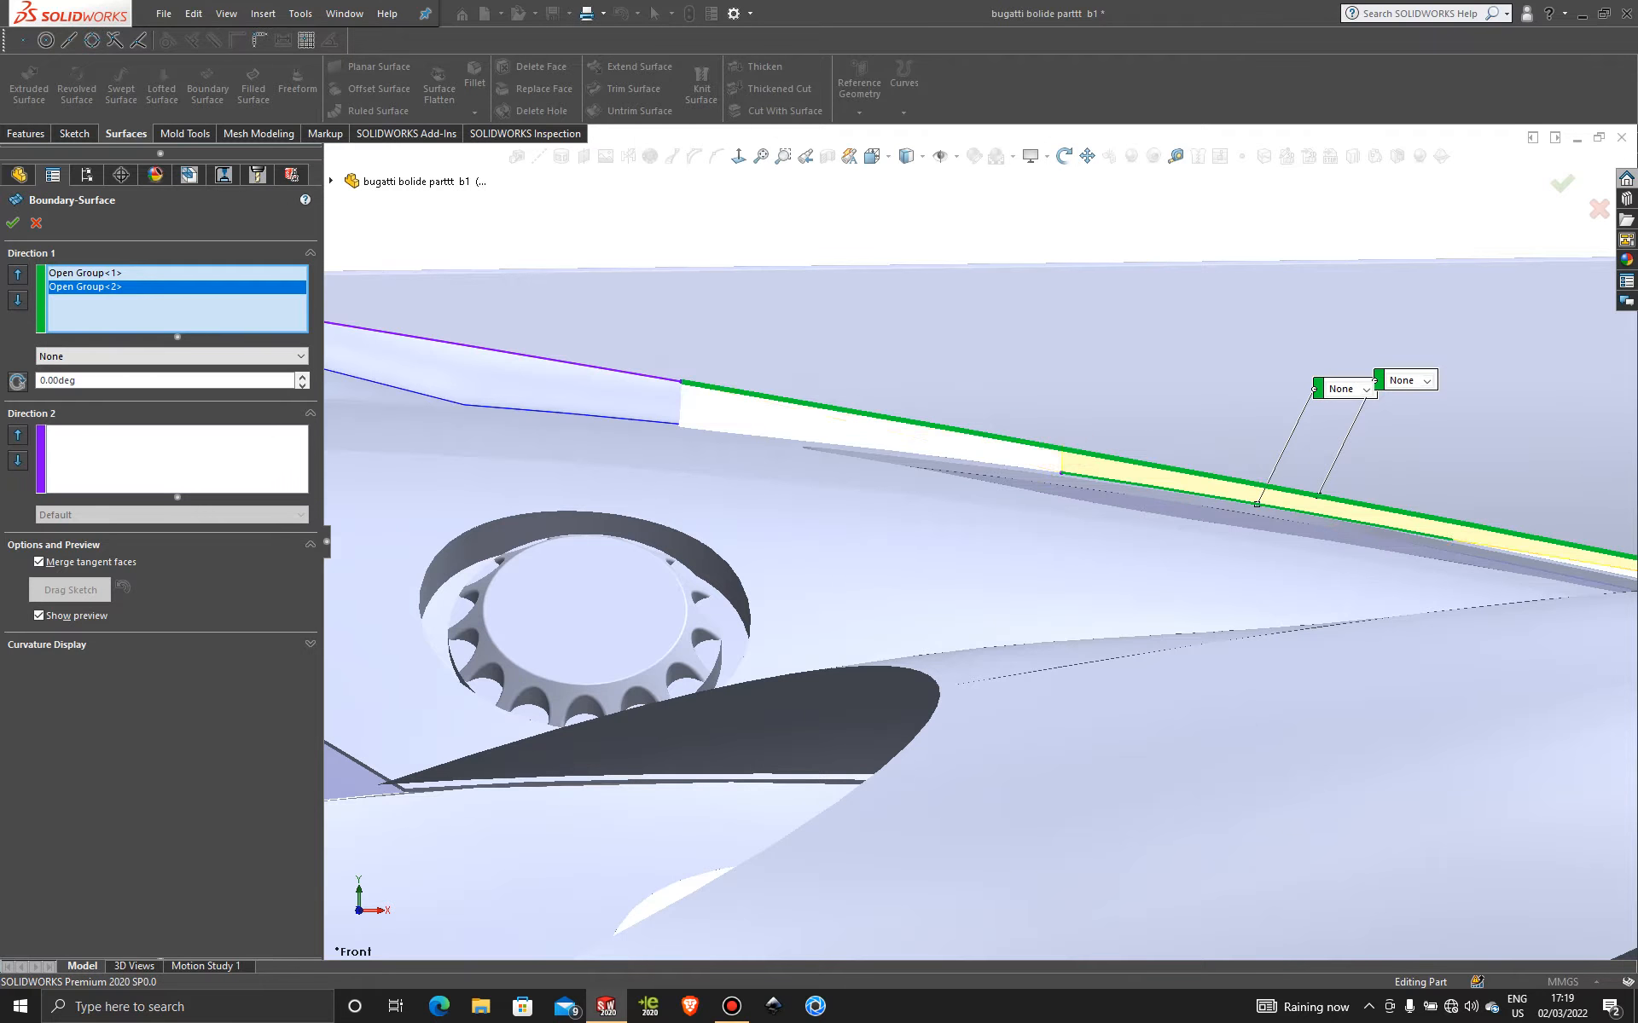
scroll(1569, 563, "down", 5)
scroll(1464, 534, "up", 4)
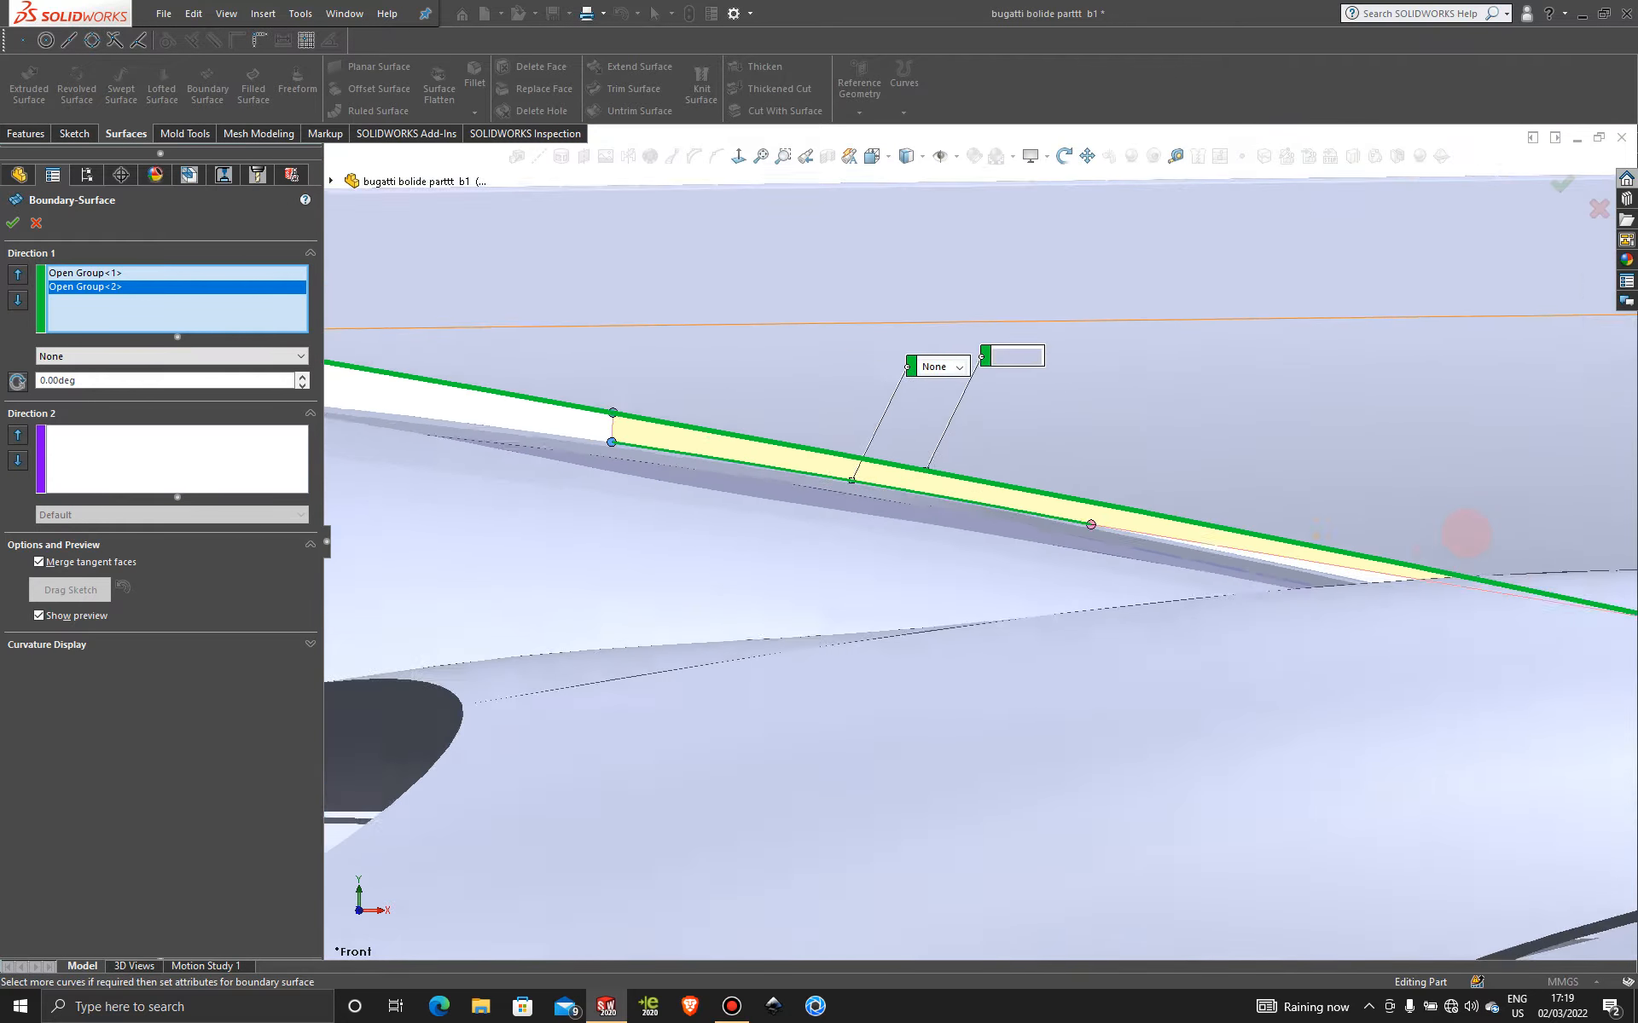
scroll(1465, 534, "up", 2)
left_click(1527, 590)
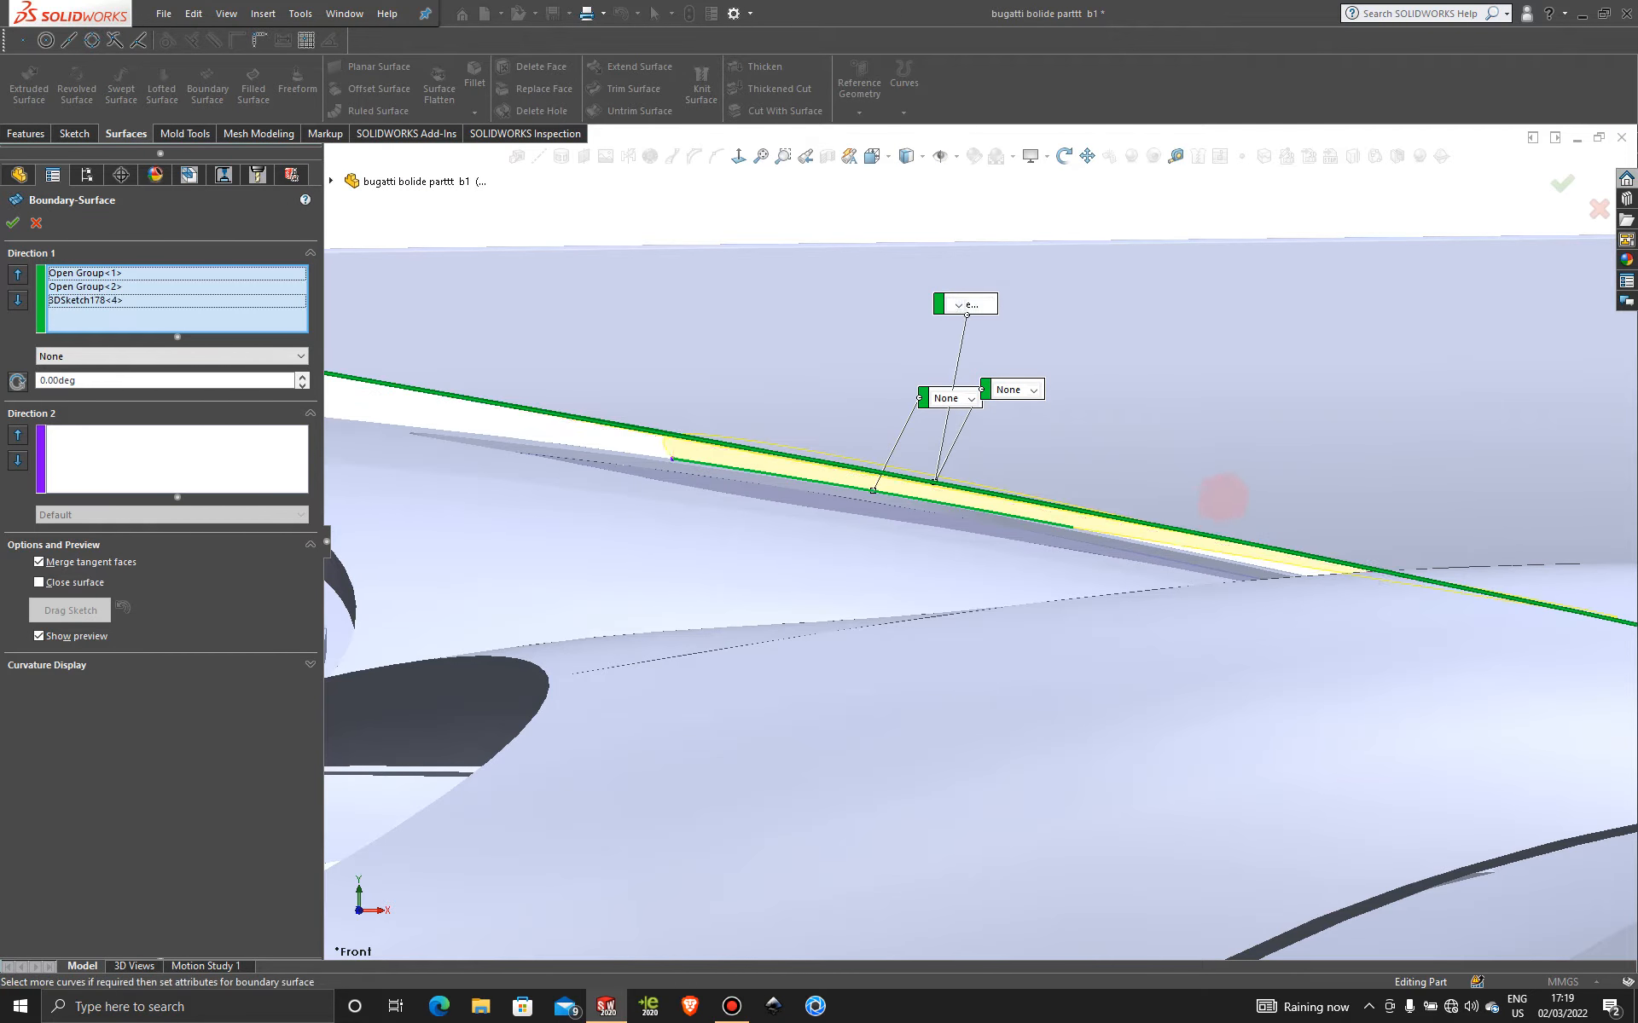
left_click_drag(1583, 612, 1096, 503)
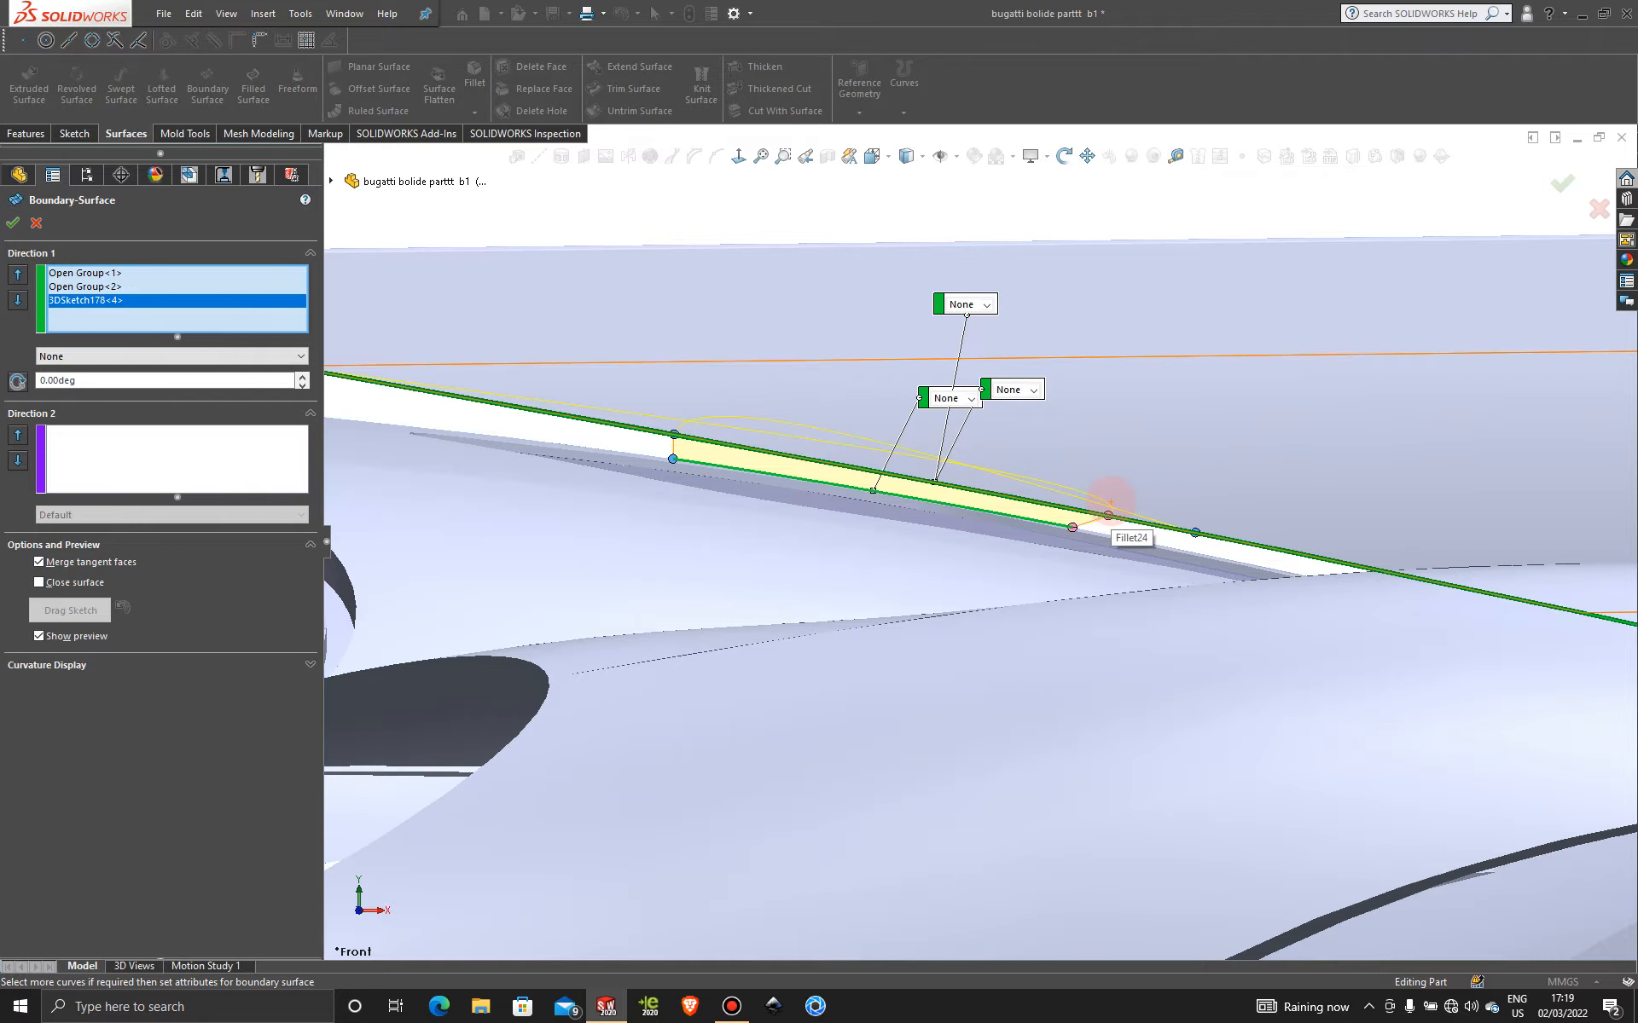
scroll(1135, 252, "up", 1)
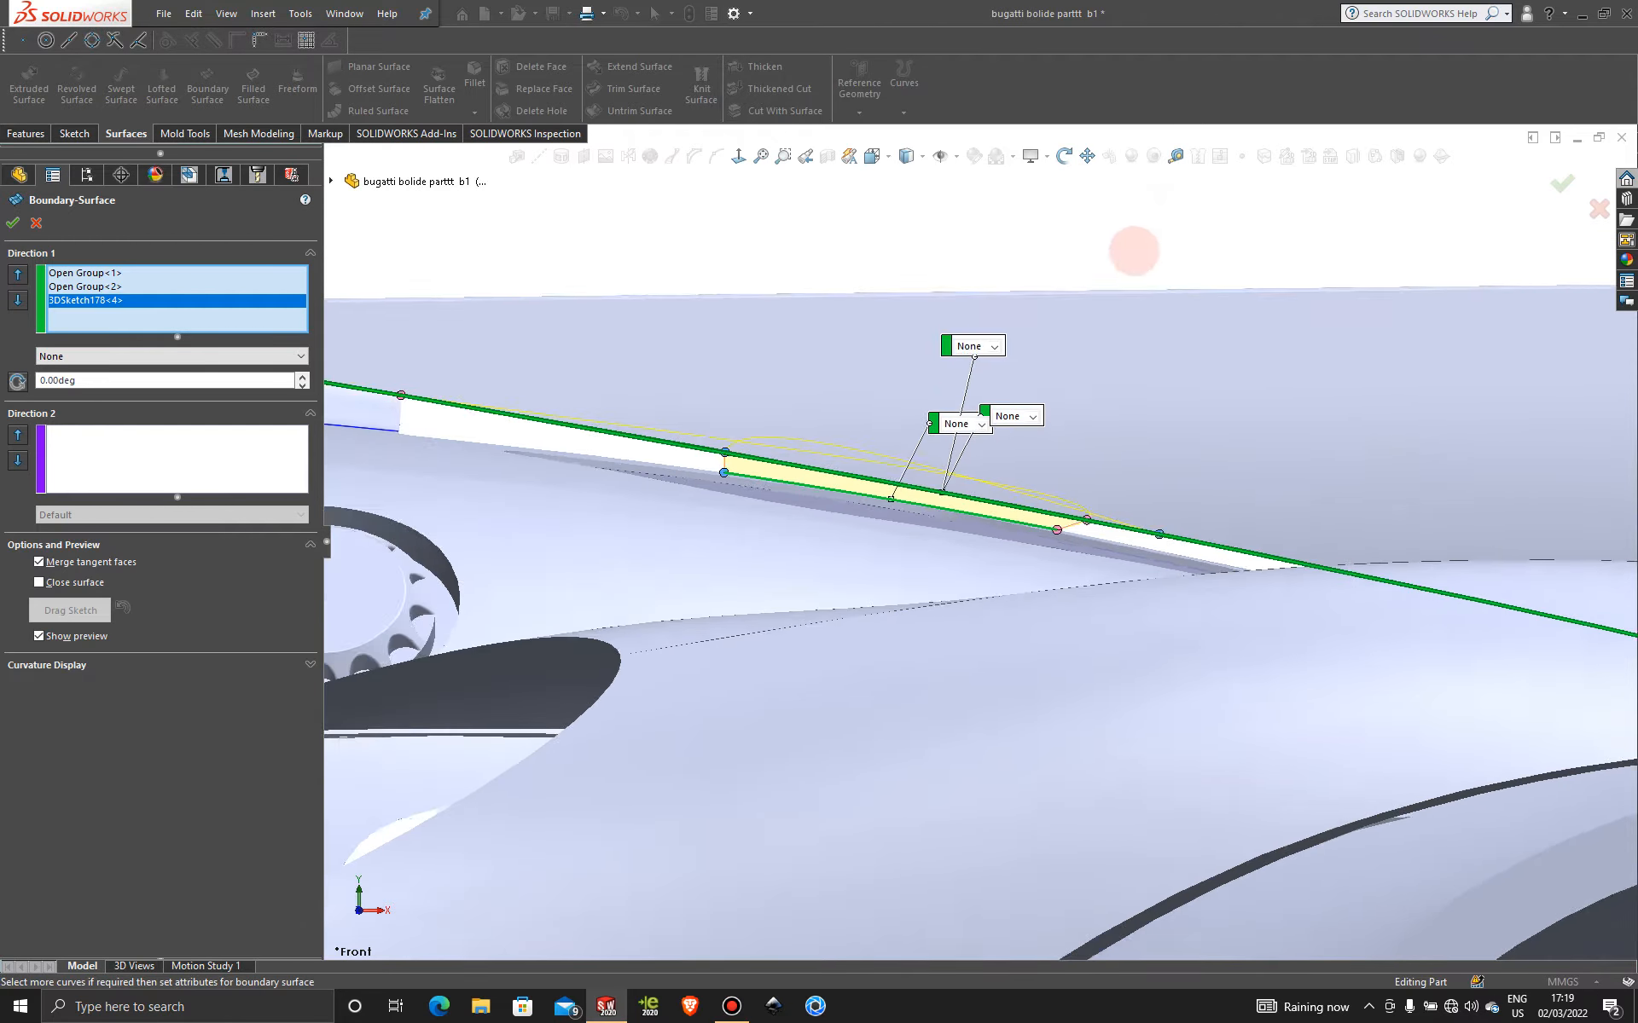
middle_click_drag(1135, 251, 870, 546)
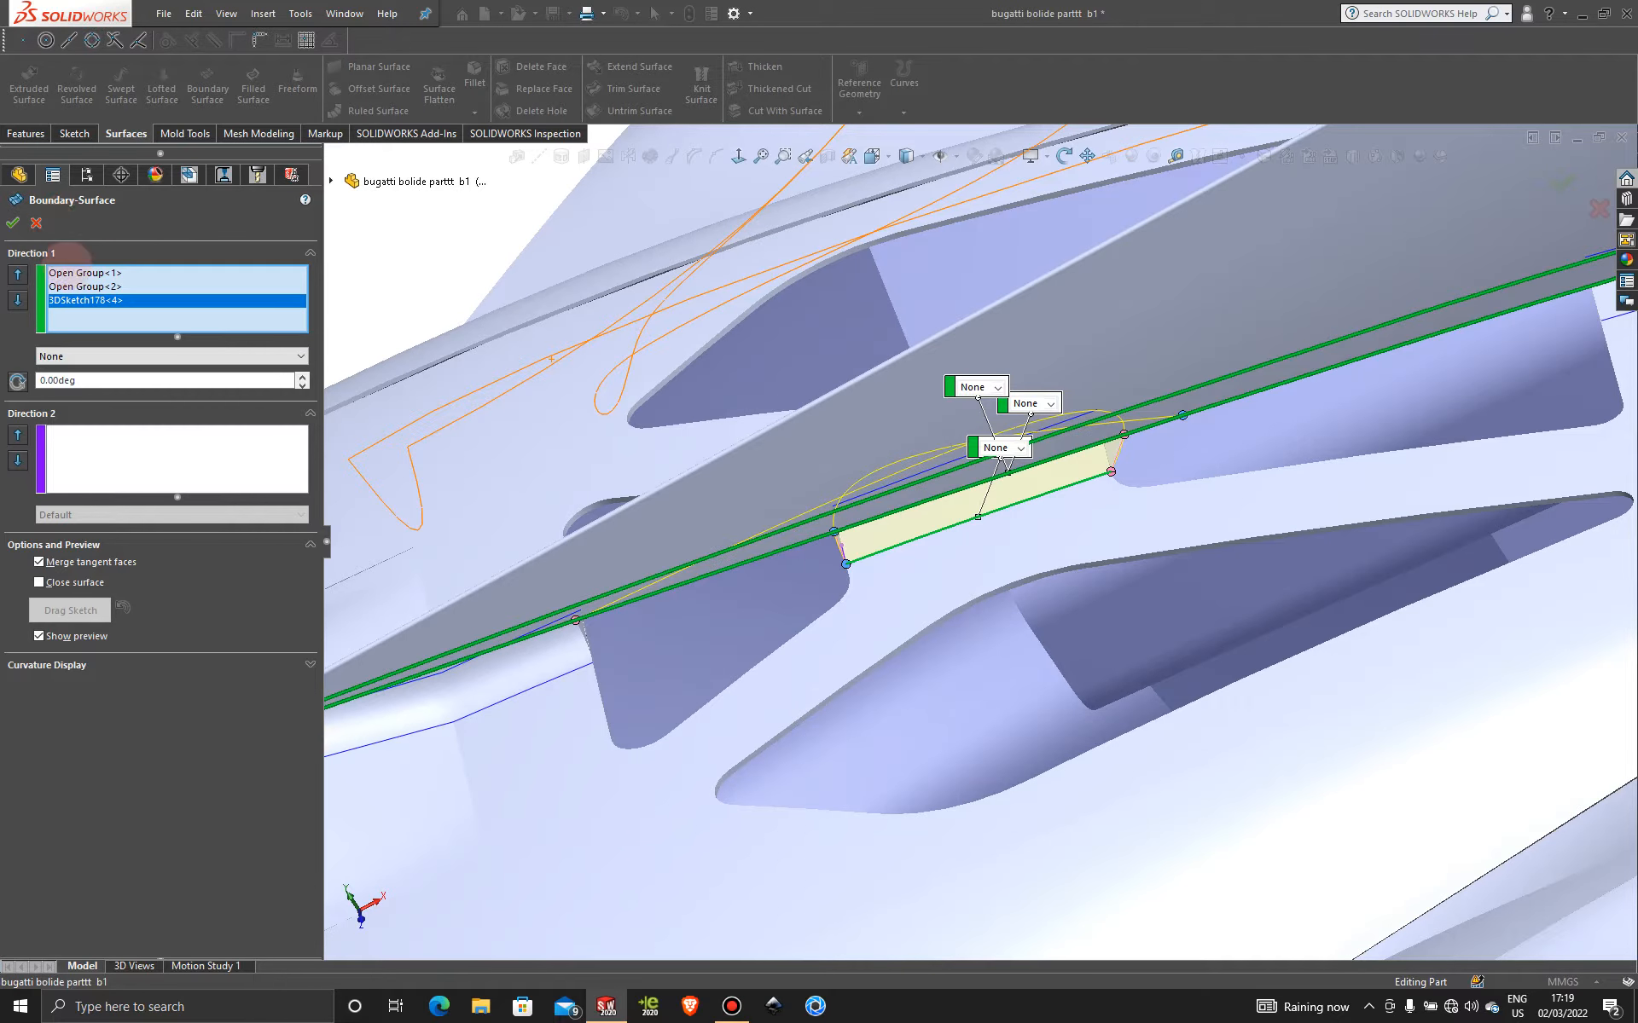
- Clear all Direction 1 profiles and cancel the boundary surface
right_click(107, 309)
left_click(174, 321)
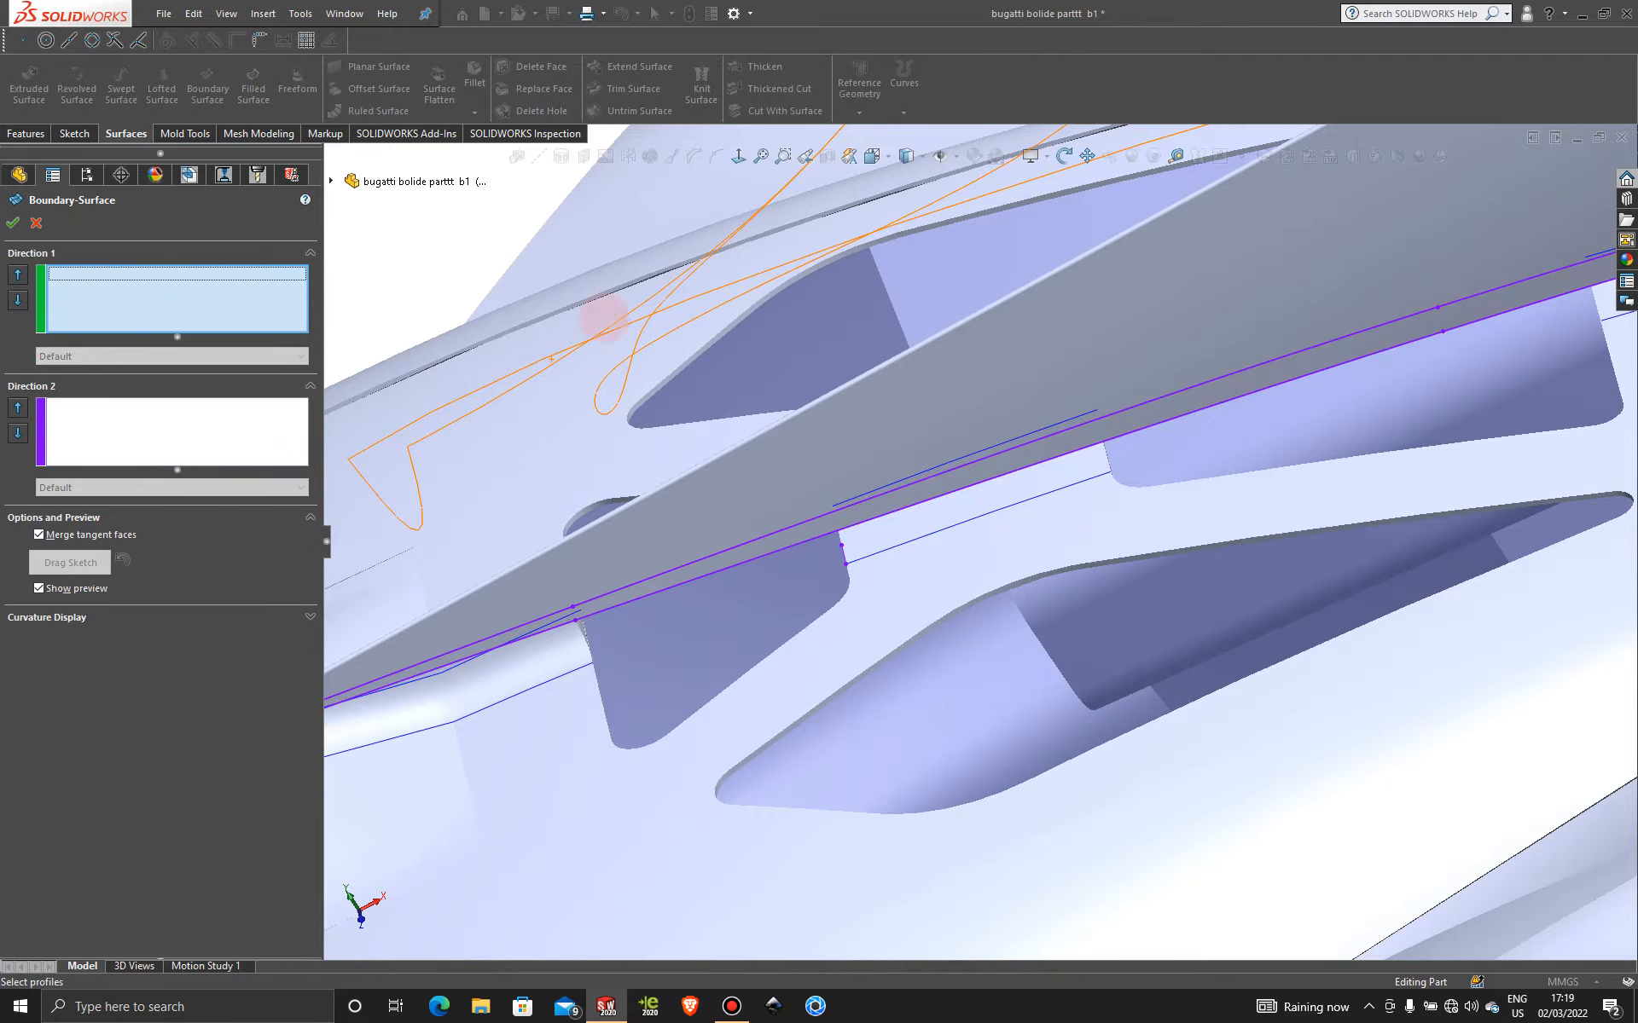
scroll(1023, 447, "down", 3)
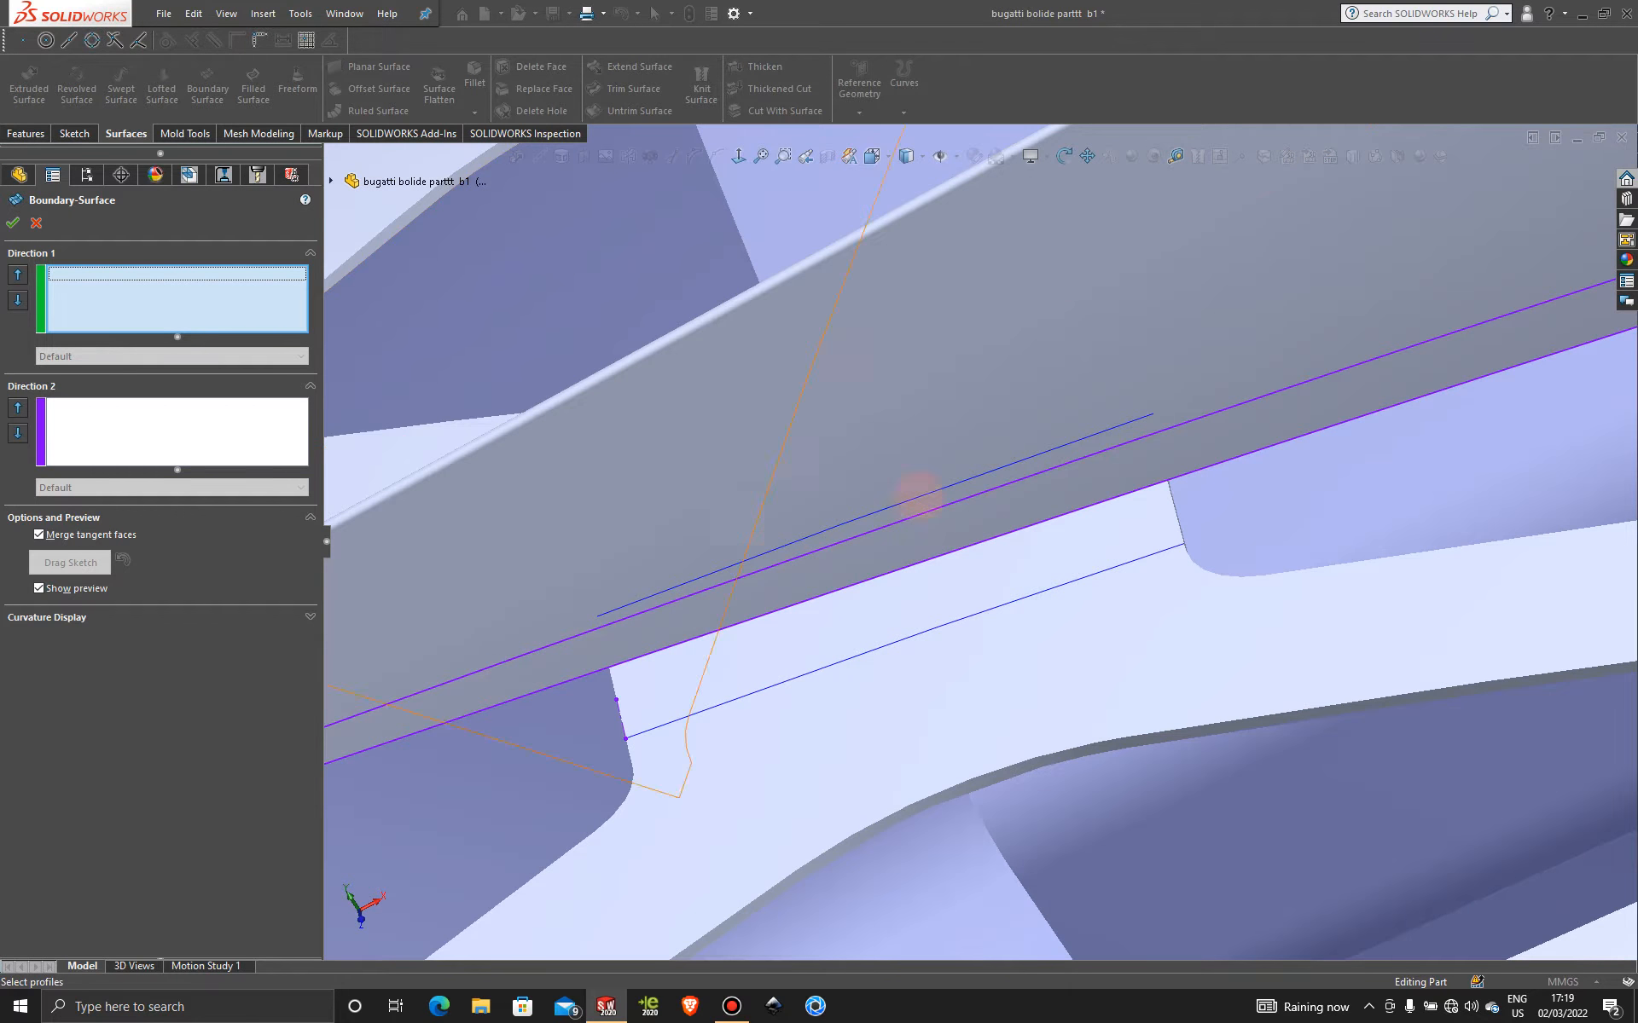
scroll(981, 538, "up", 6)
scroll(985, 538, "down", 5)
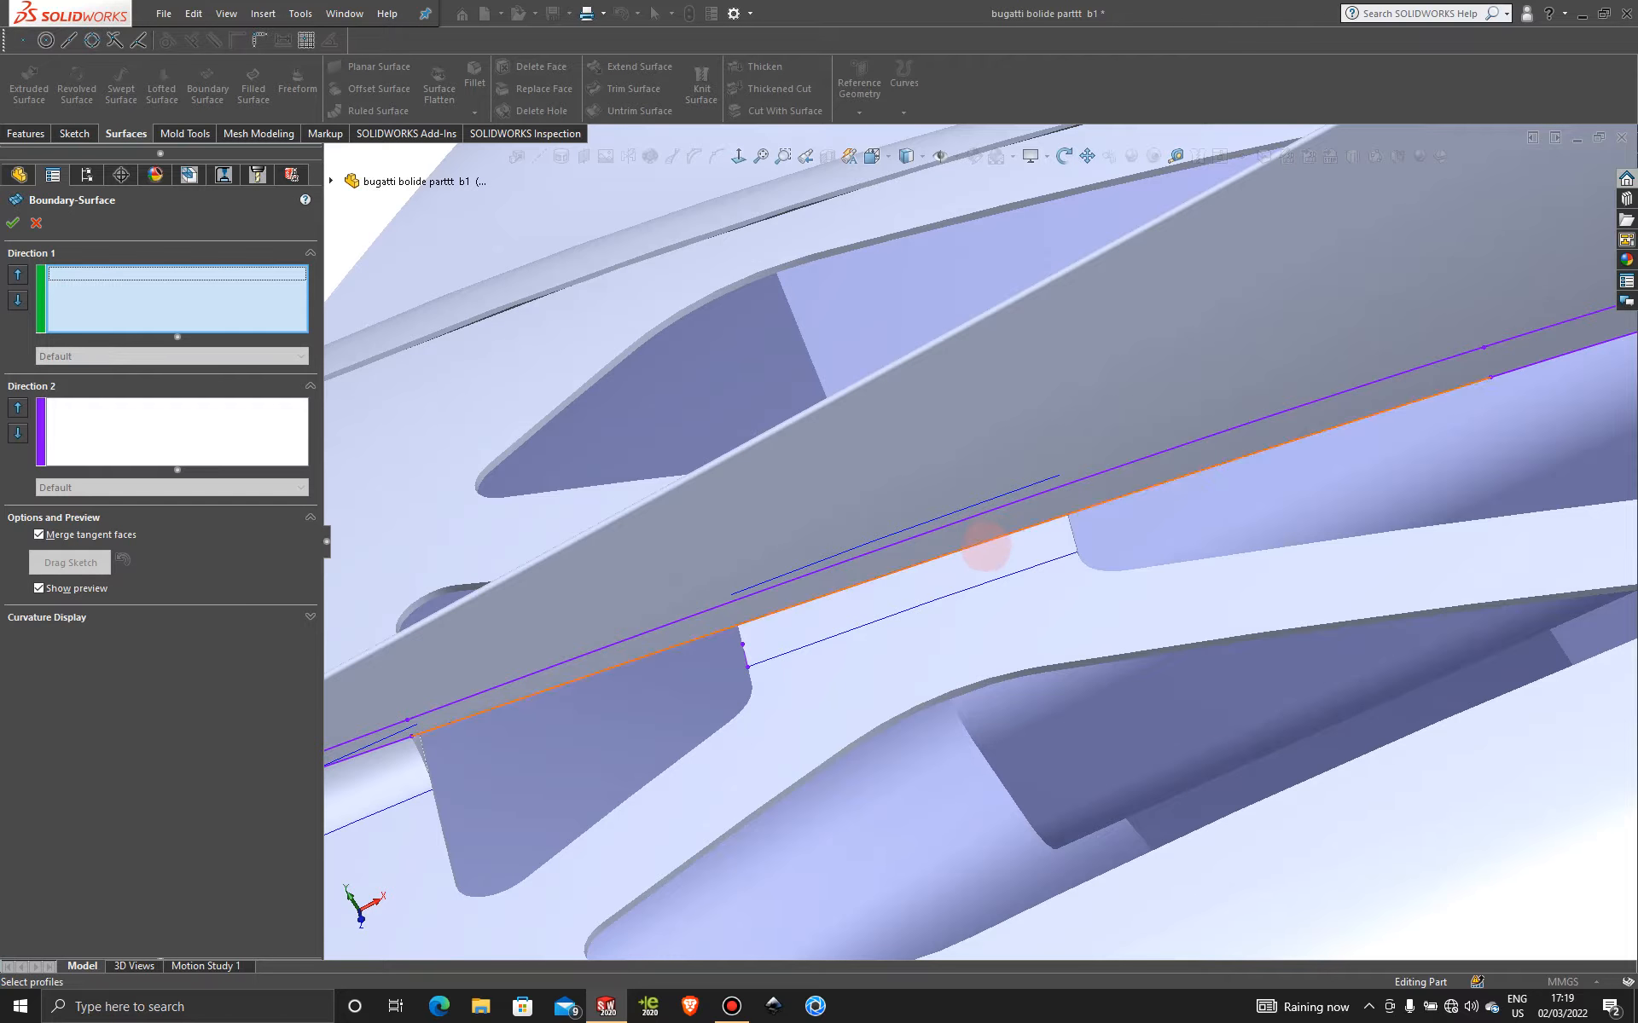
right_click(985, 542)
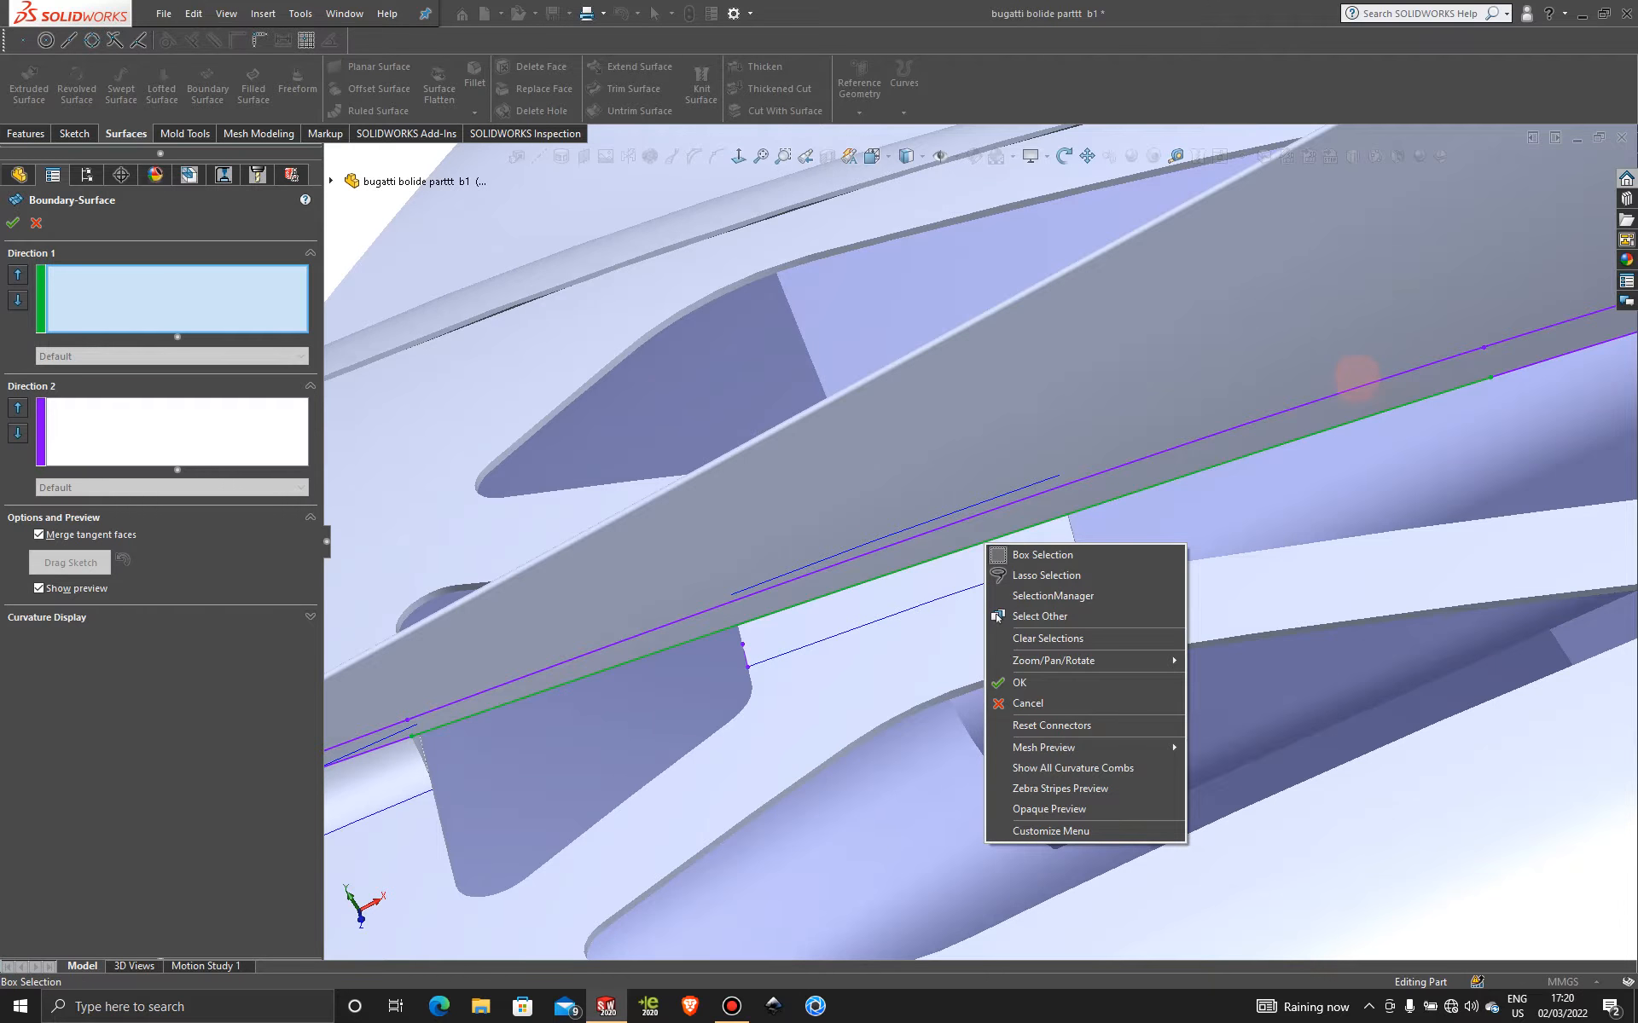
left_click(425, 233)
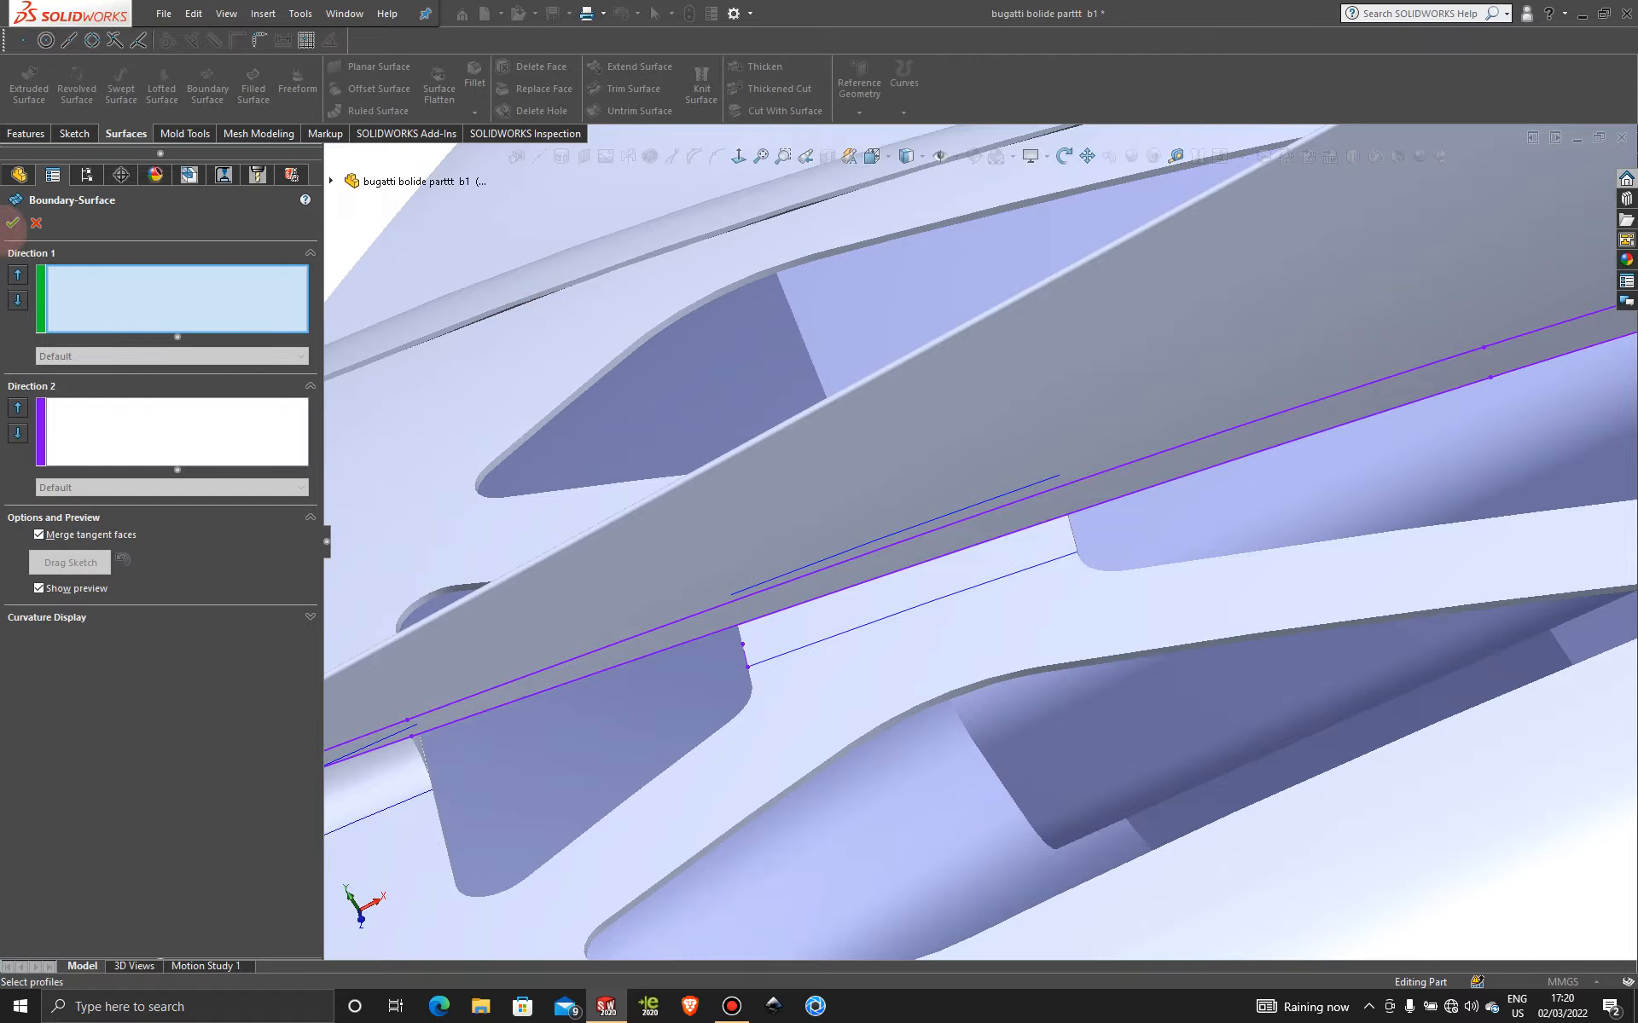
left_click(36, 222)
- Hide the long sketch that runs along the fin's lower edge
scroll(994, 493, "up", 3)
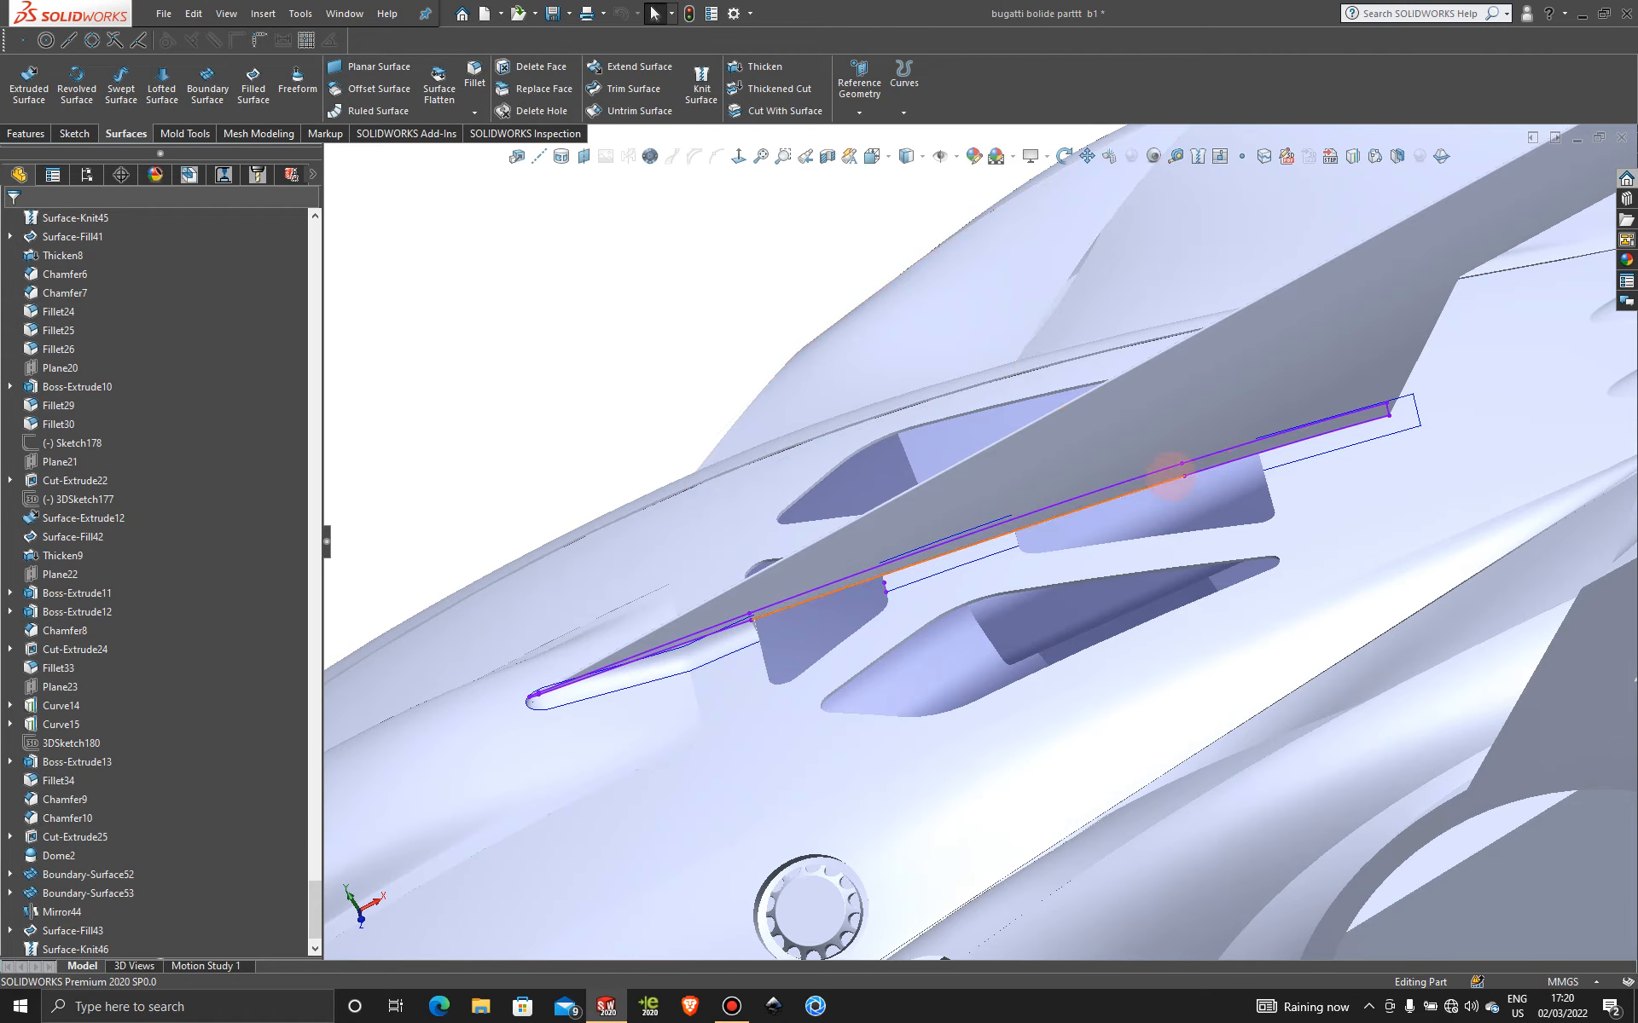
right_click(1184, 475)
left_click(1206, 440)
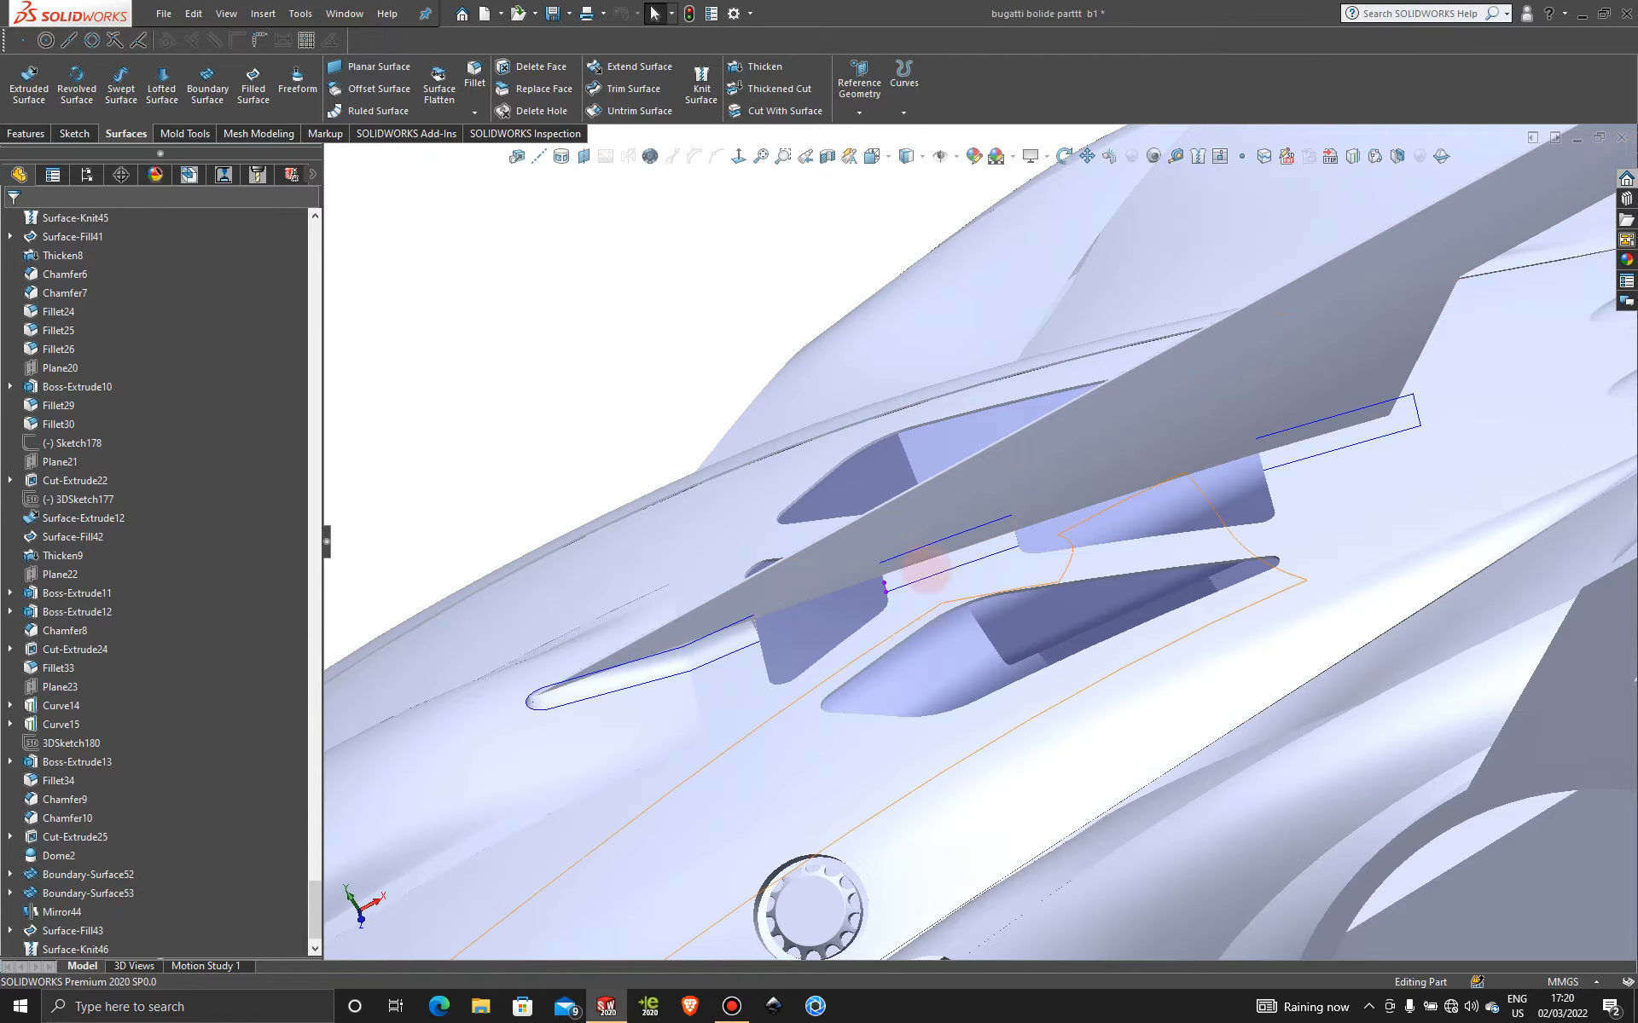
- Start a new boundary surface with the roof curve segment between the inner openings as first Direction 1 profile, using the SelectionManager
scroll(950, 597, "down", 4)
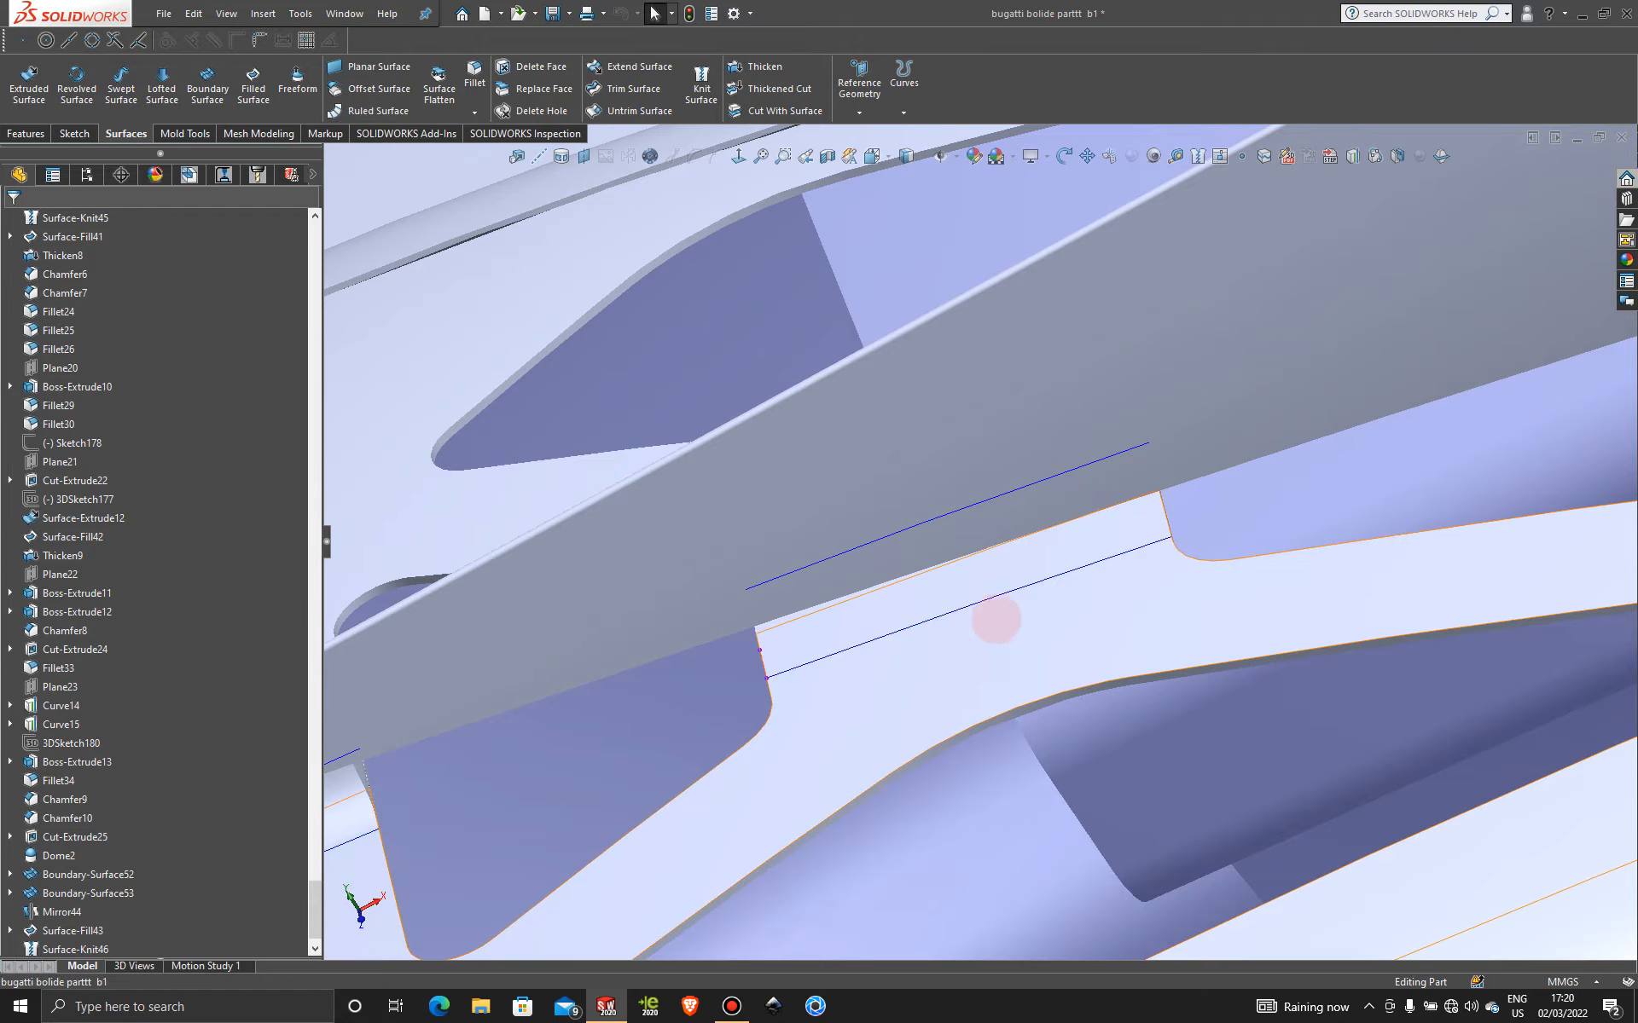
middle_click_drag(995, 620, 1076, 571)
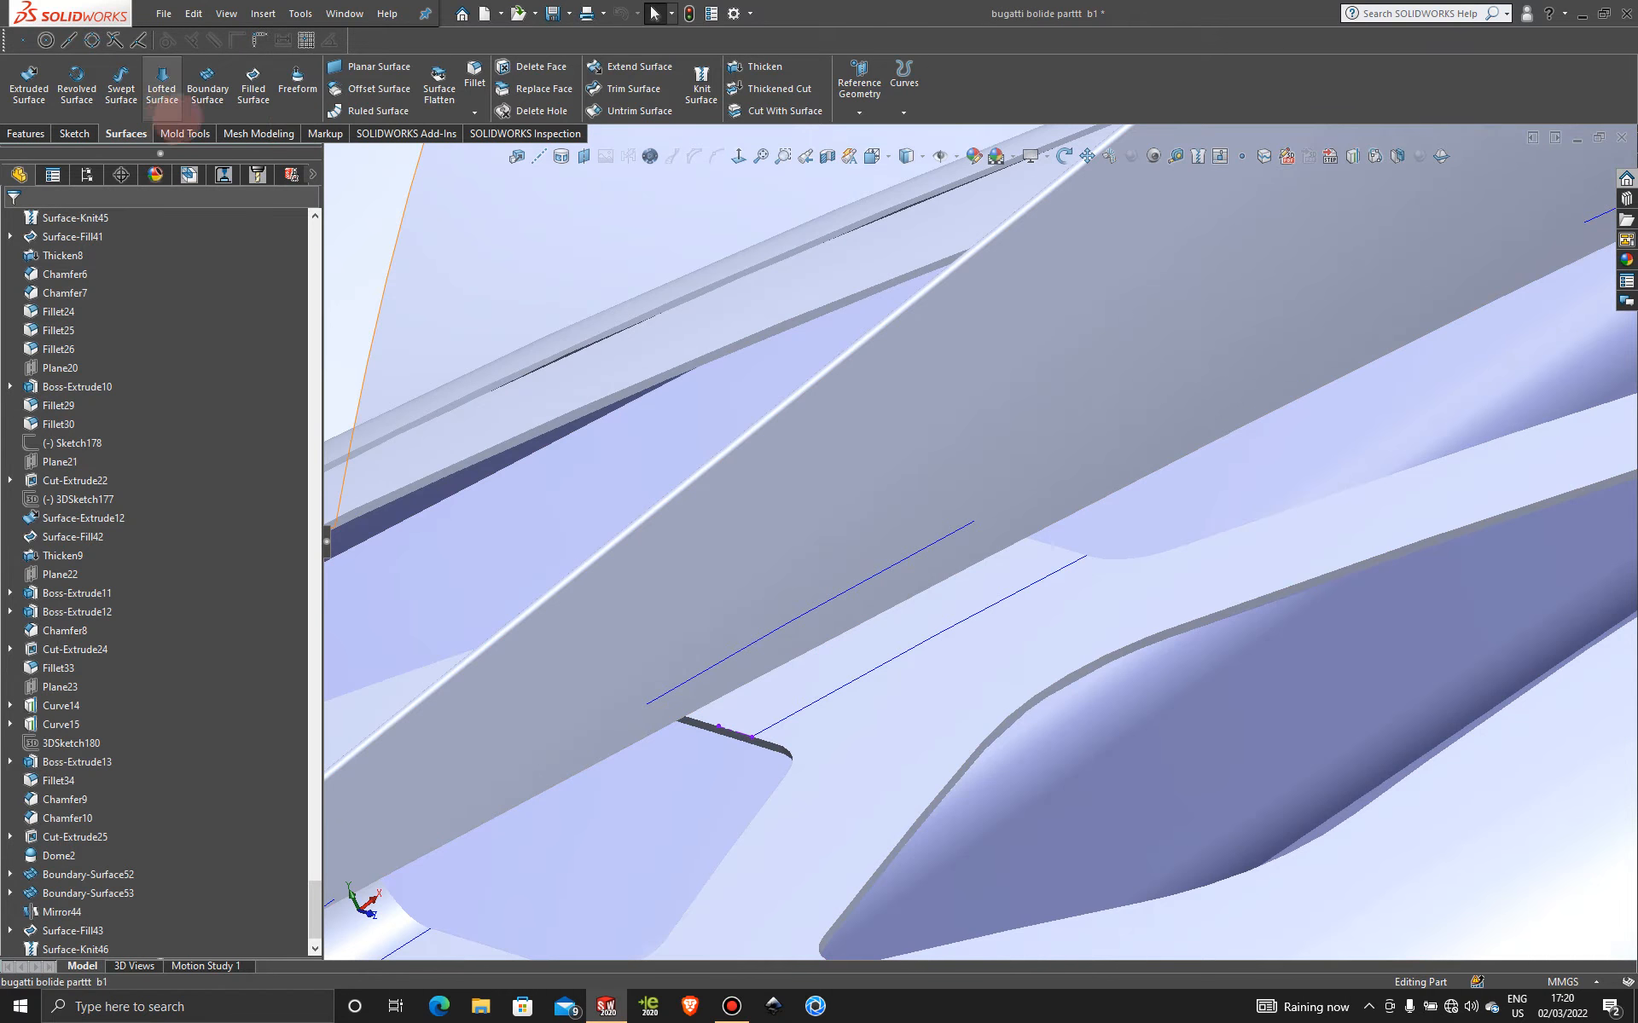
left_click(207, 85)
right_click(998, 676)
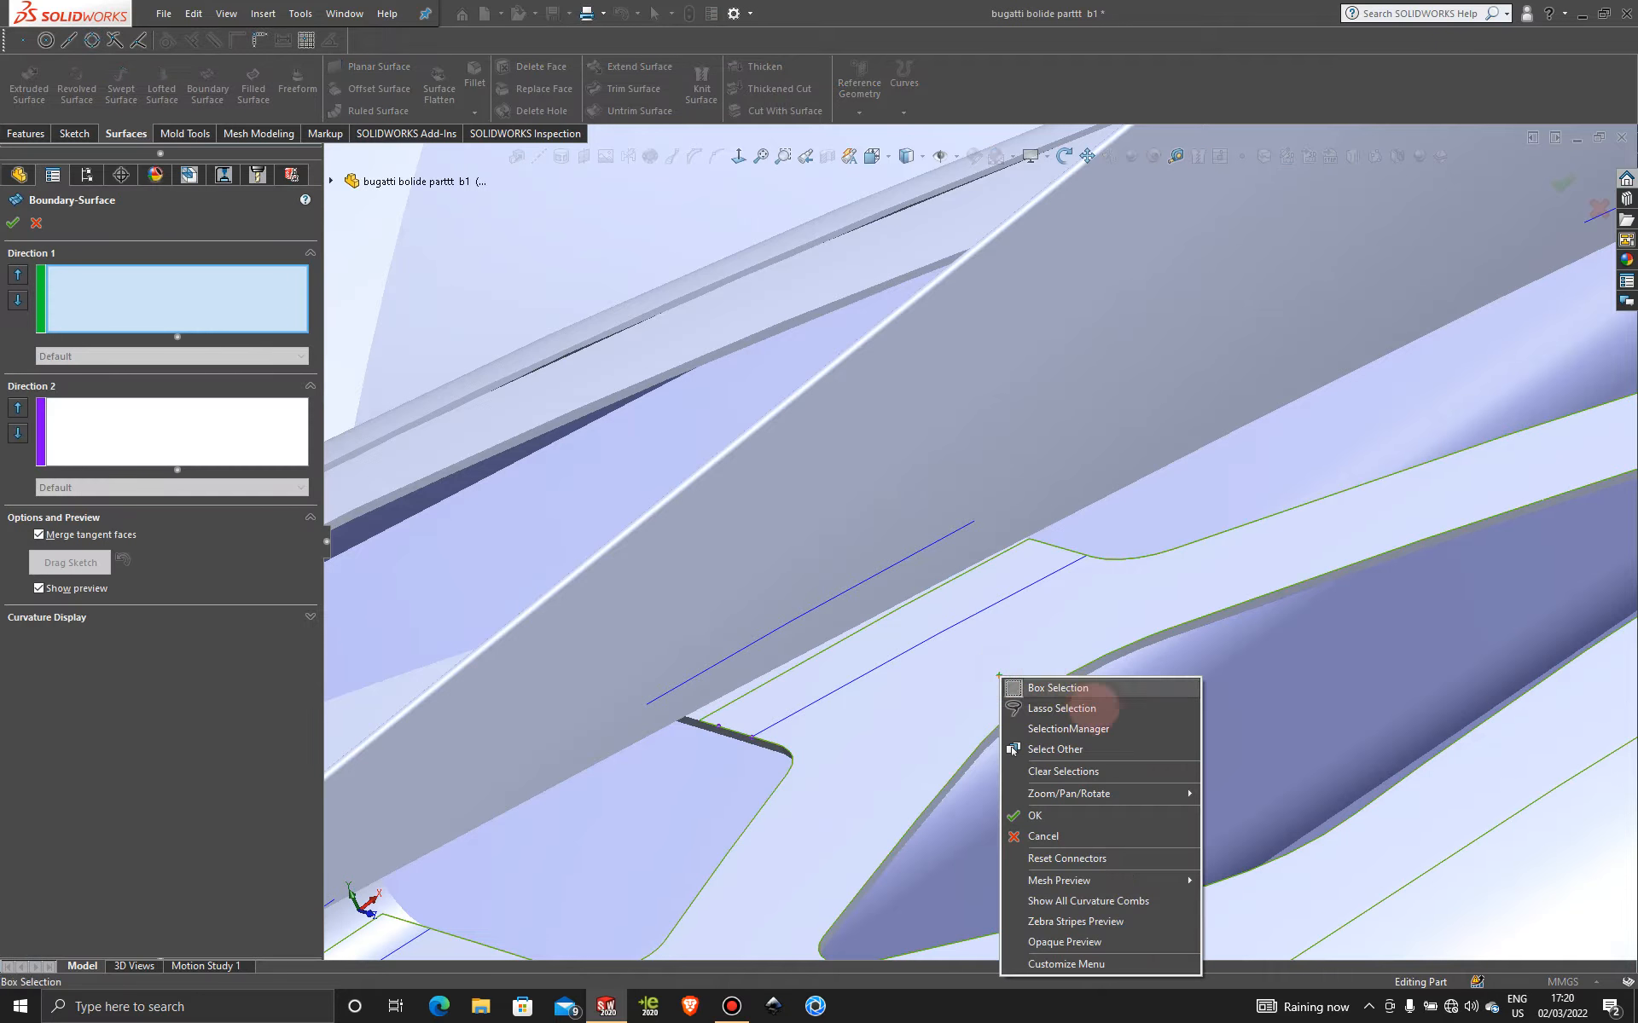
left_click(1083, 724)
left_click(952, 623)
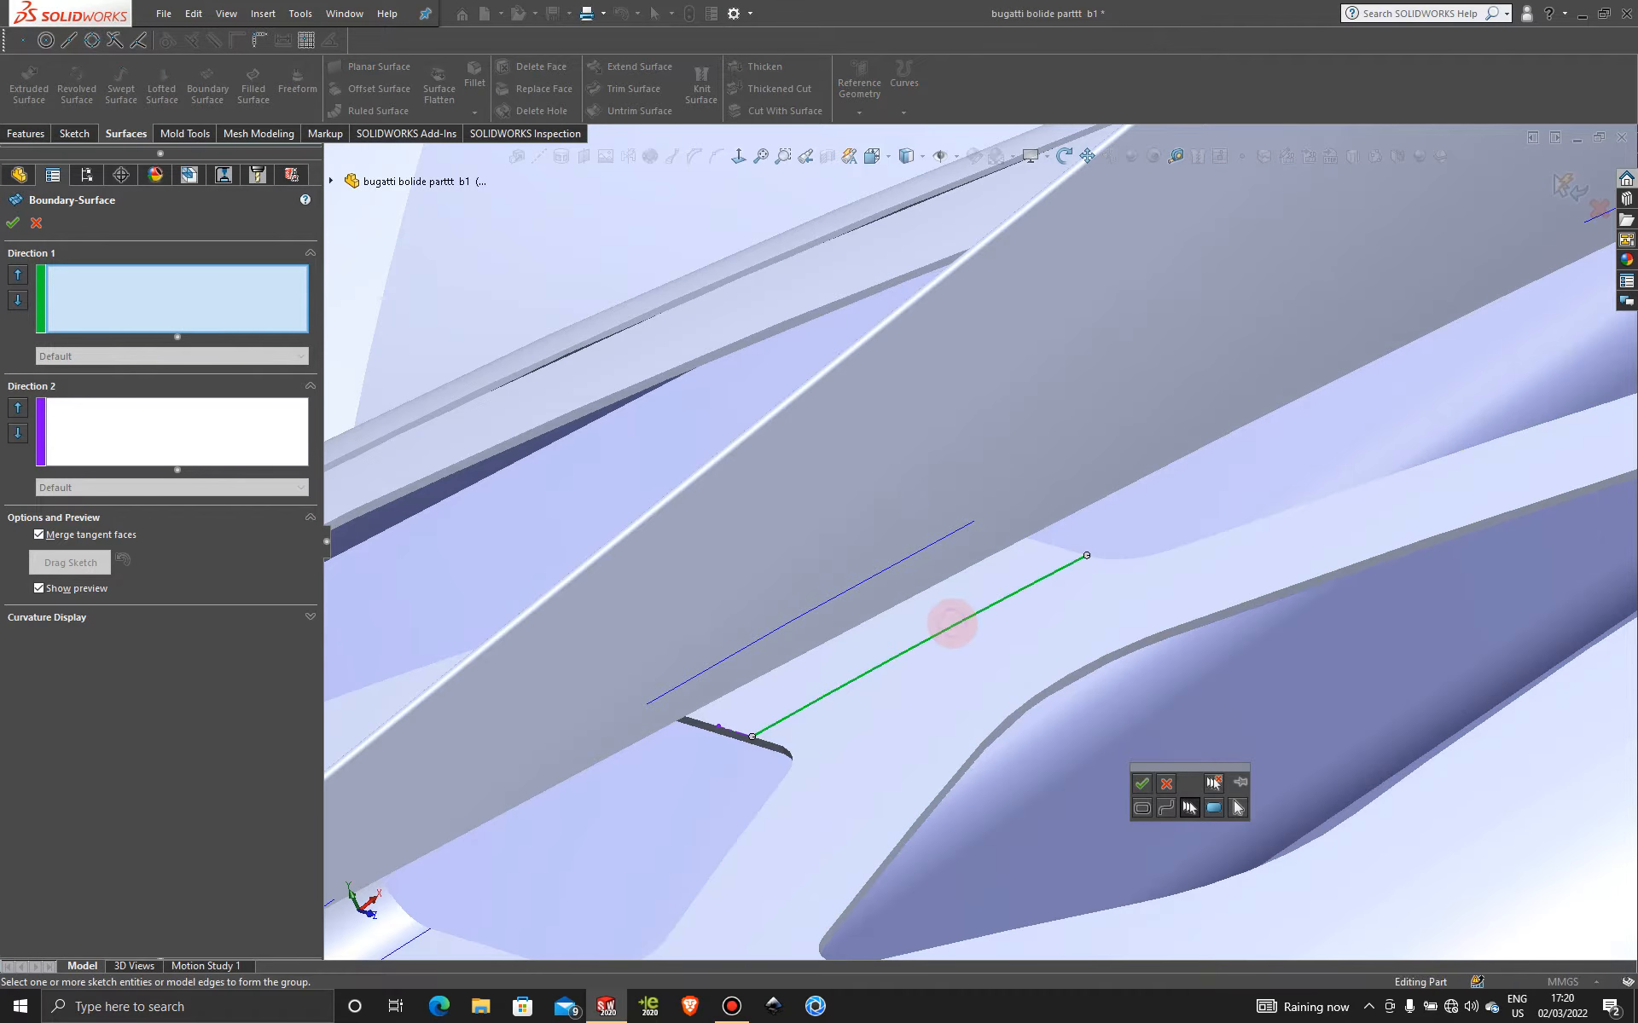
left_click(1141, 783)
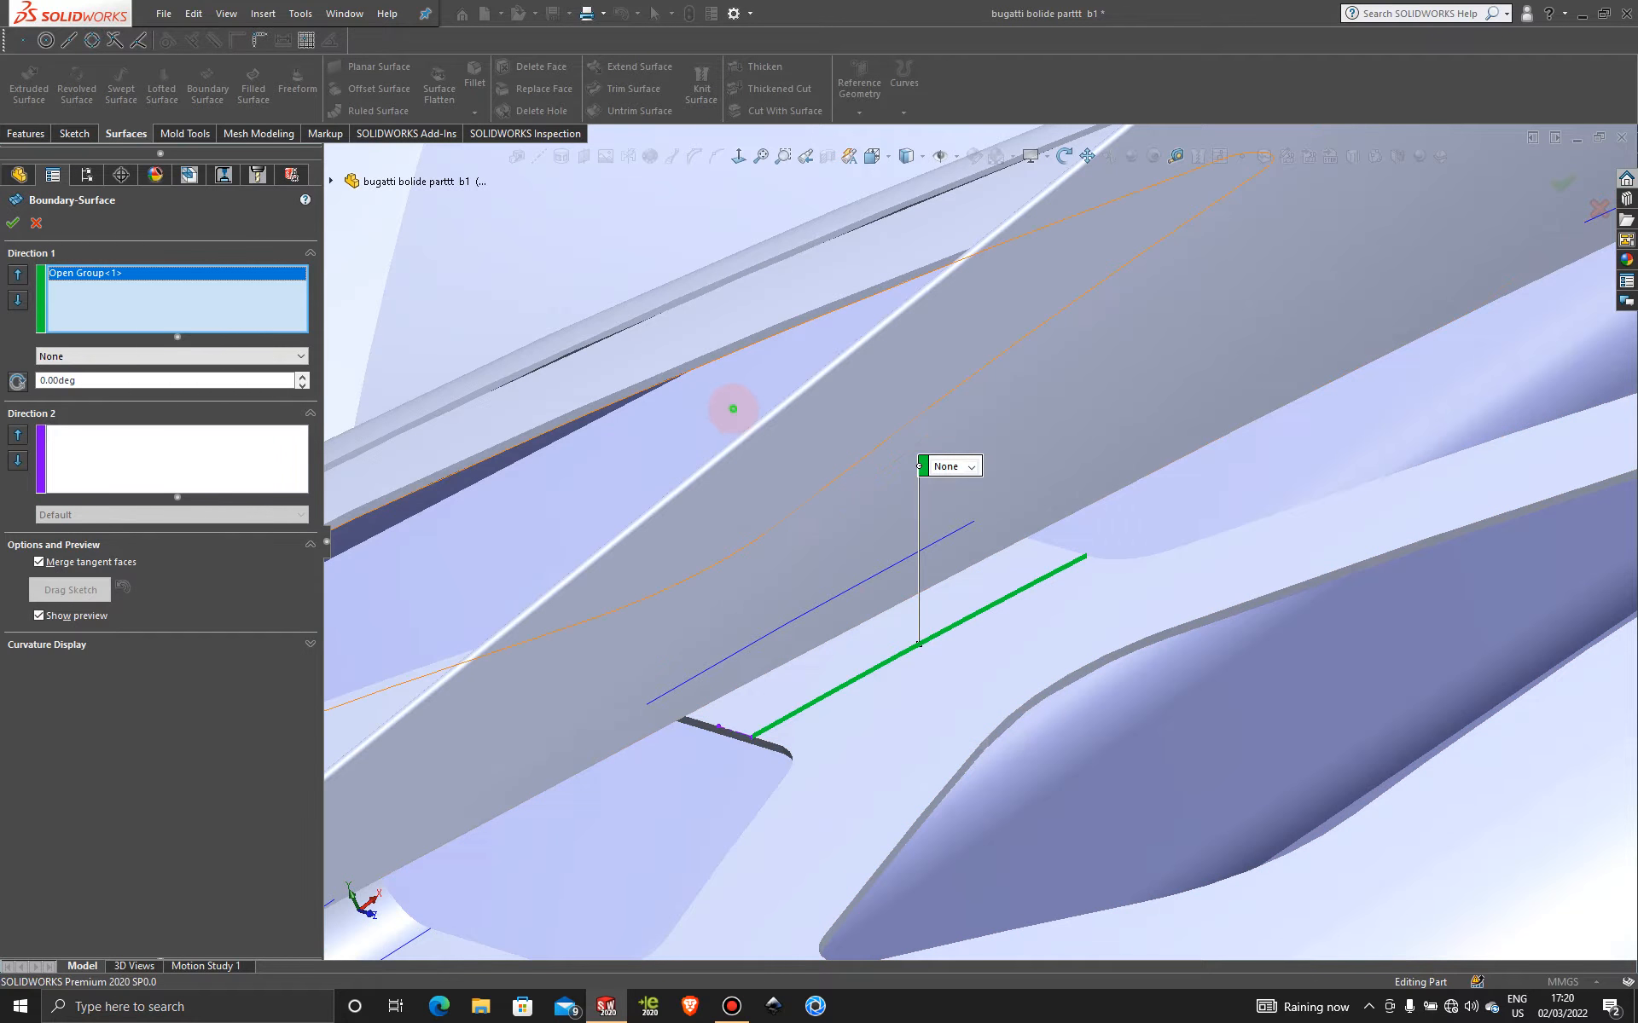
- Add the fin body's lower edge beside the roof strip as the second Direction 1 profile, using the SelectionManager
right_click(733, 409)
left_click(793, 464)
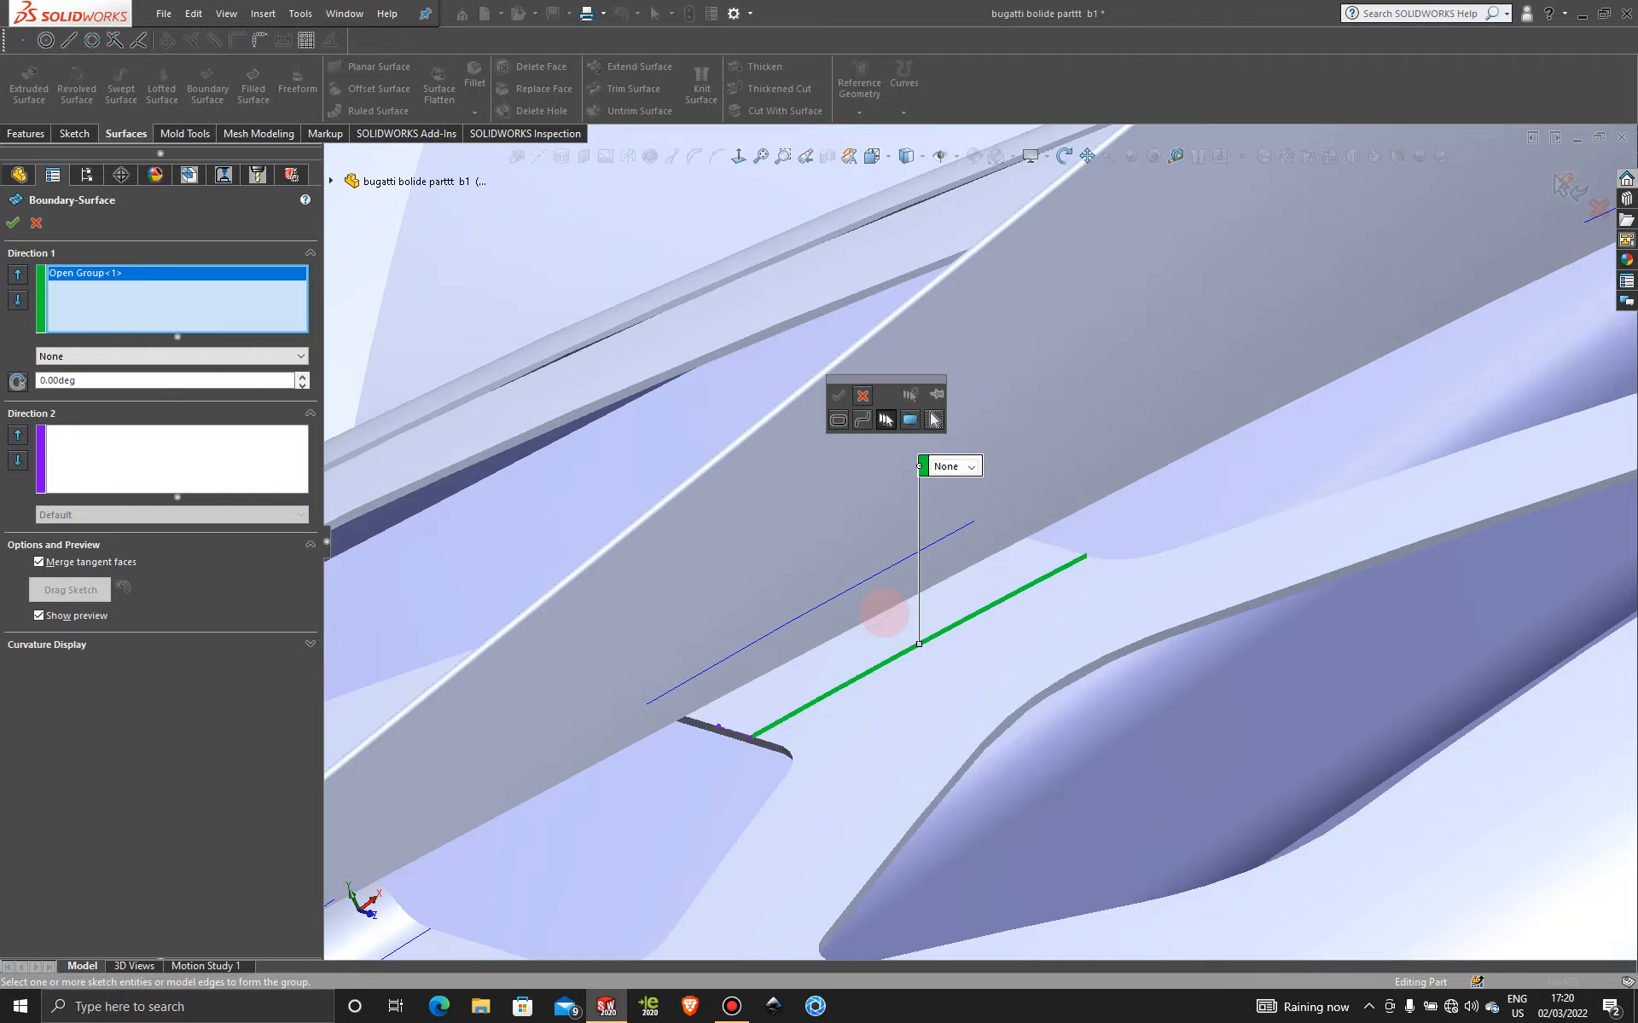
left_click(882, 615)
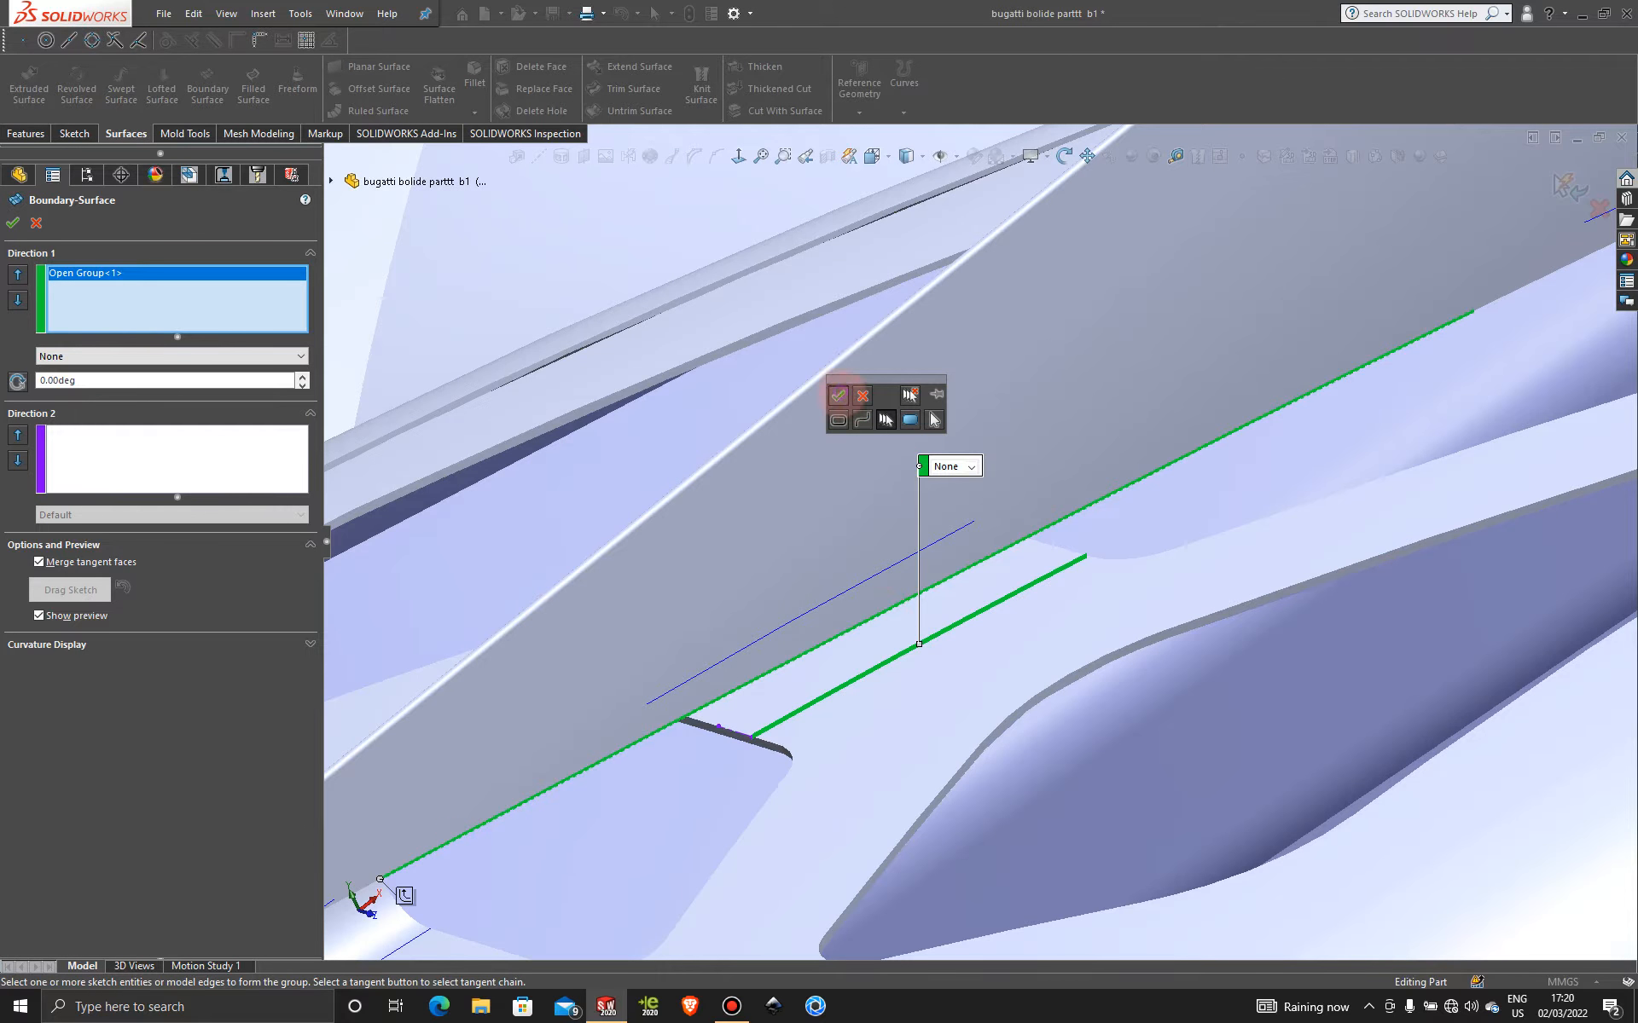
left_click(838, 394)
- In Front view, slide the fin-side ends of both connectors along the fin edge to line up with the roof segment's ends
middle_click_drag(980, 683, 985, 648)
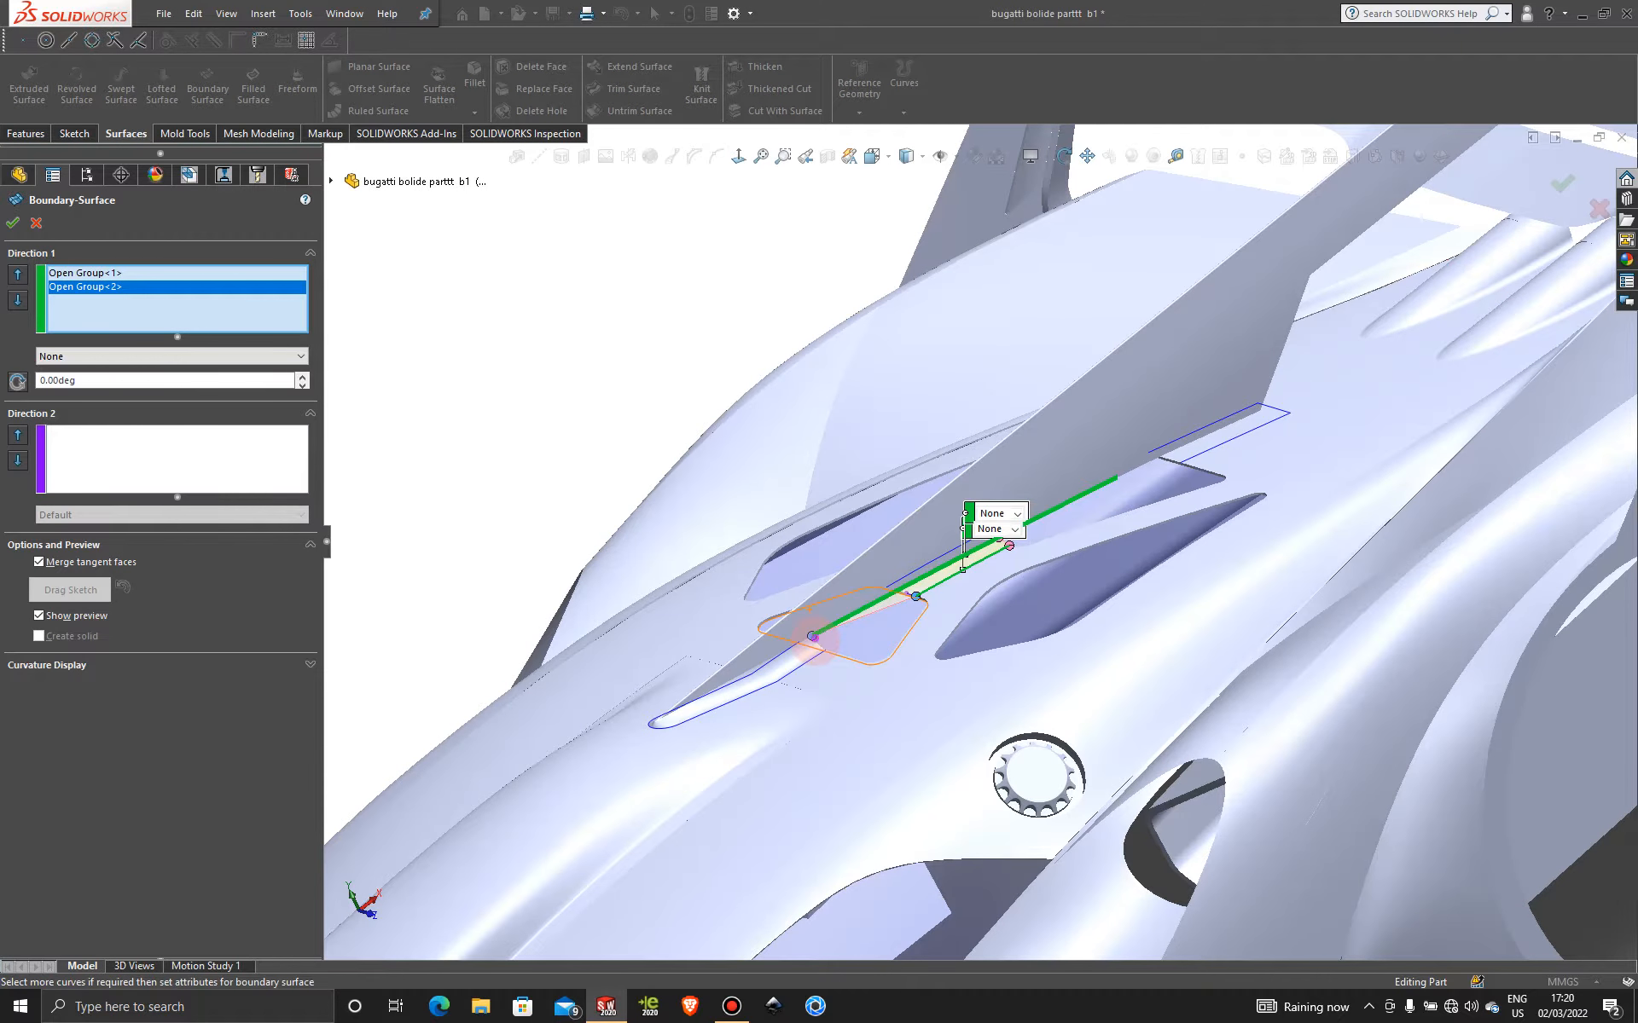
scroll(905, 615, "up", 3)
middle_click_drag(907, 614, 853, 609)
key("space")
left_click(829, 684)
scroll(1105, 516, "down", 3)
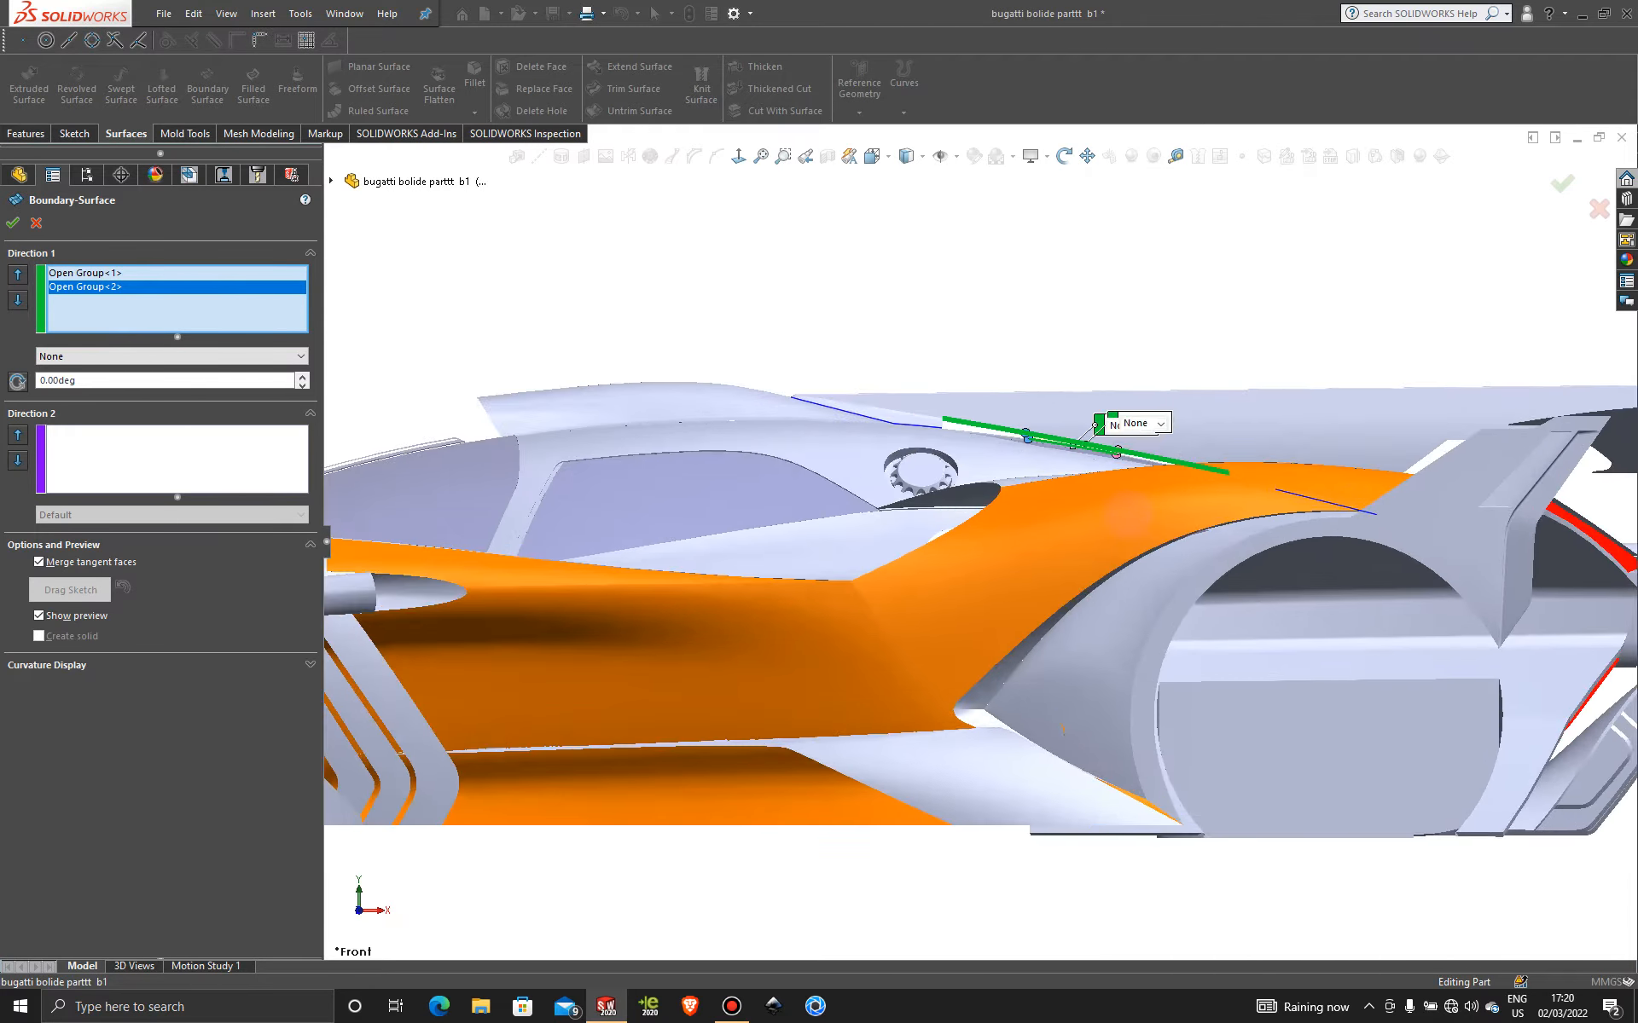
scroll(1040, 439, "down", 3)
scroll(1030, 425, "down", 3)
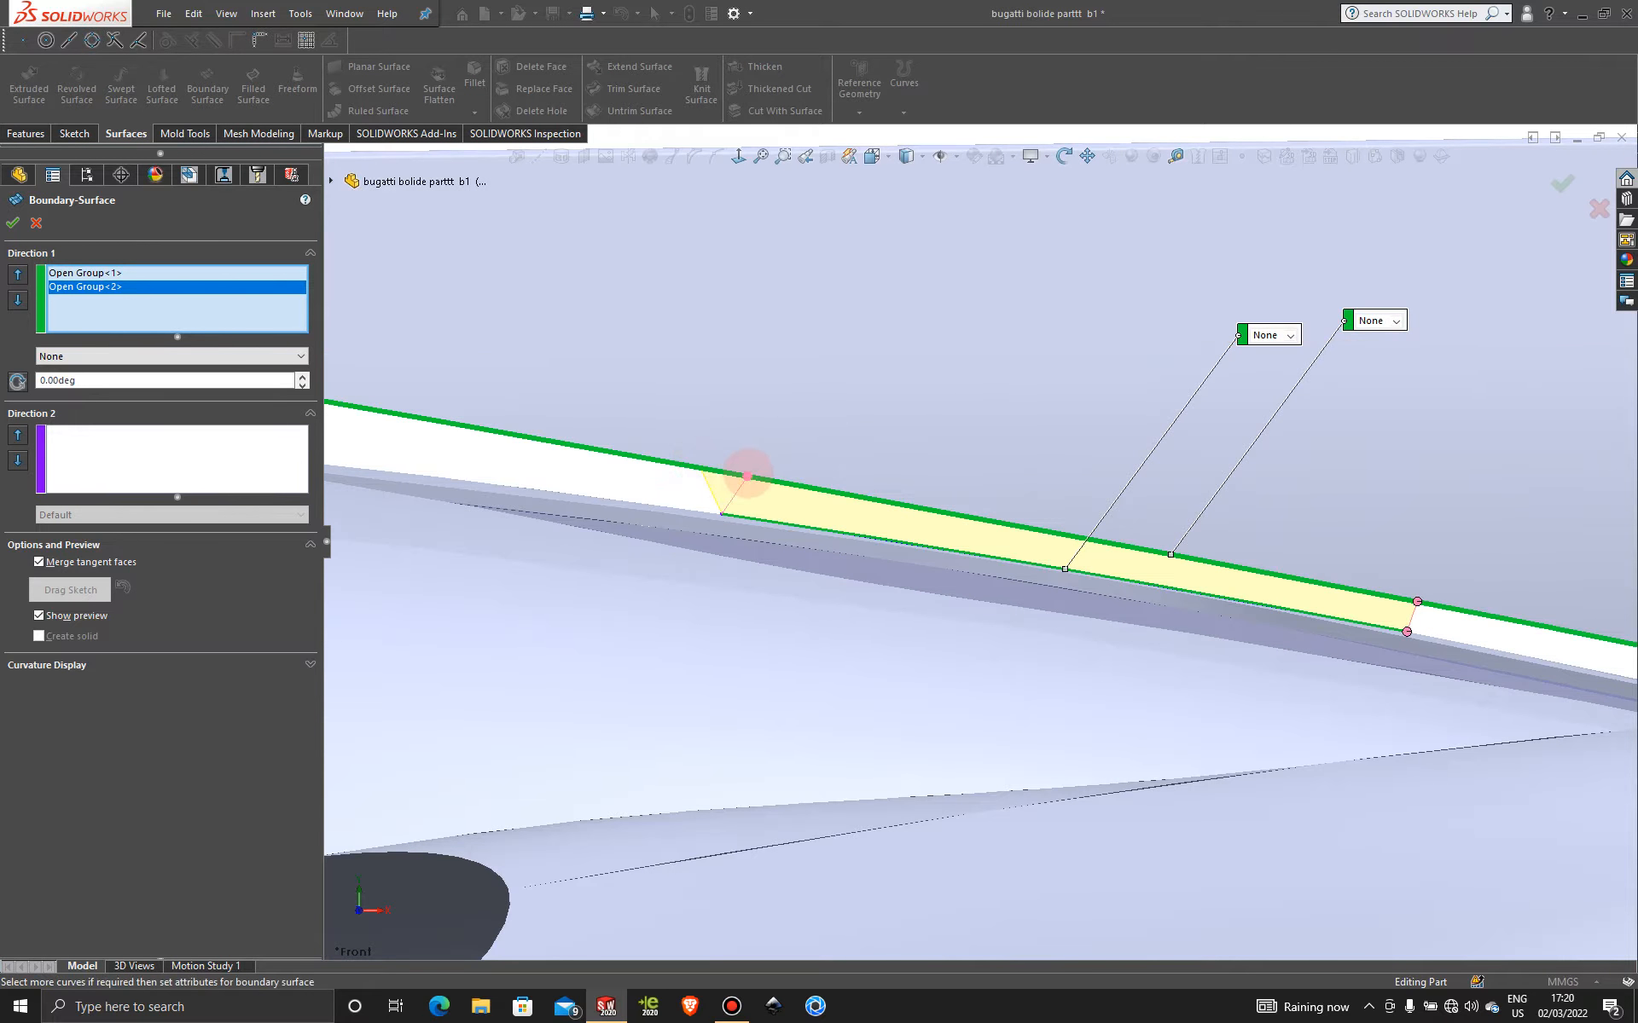
left_click_drag(728, 470, 728, 471)
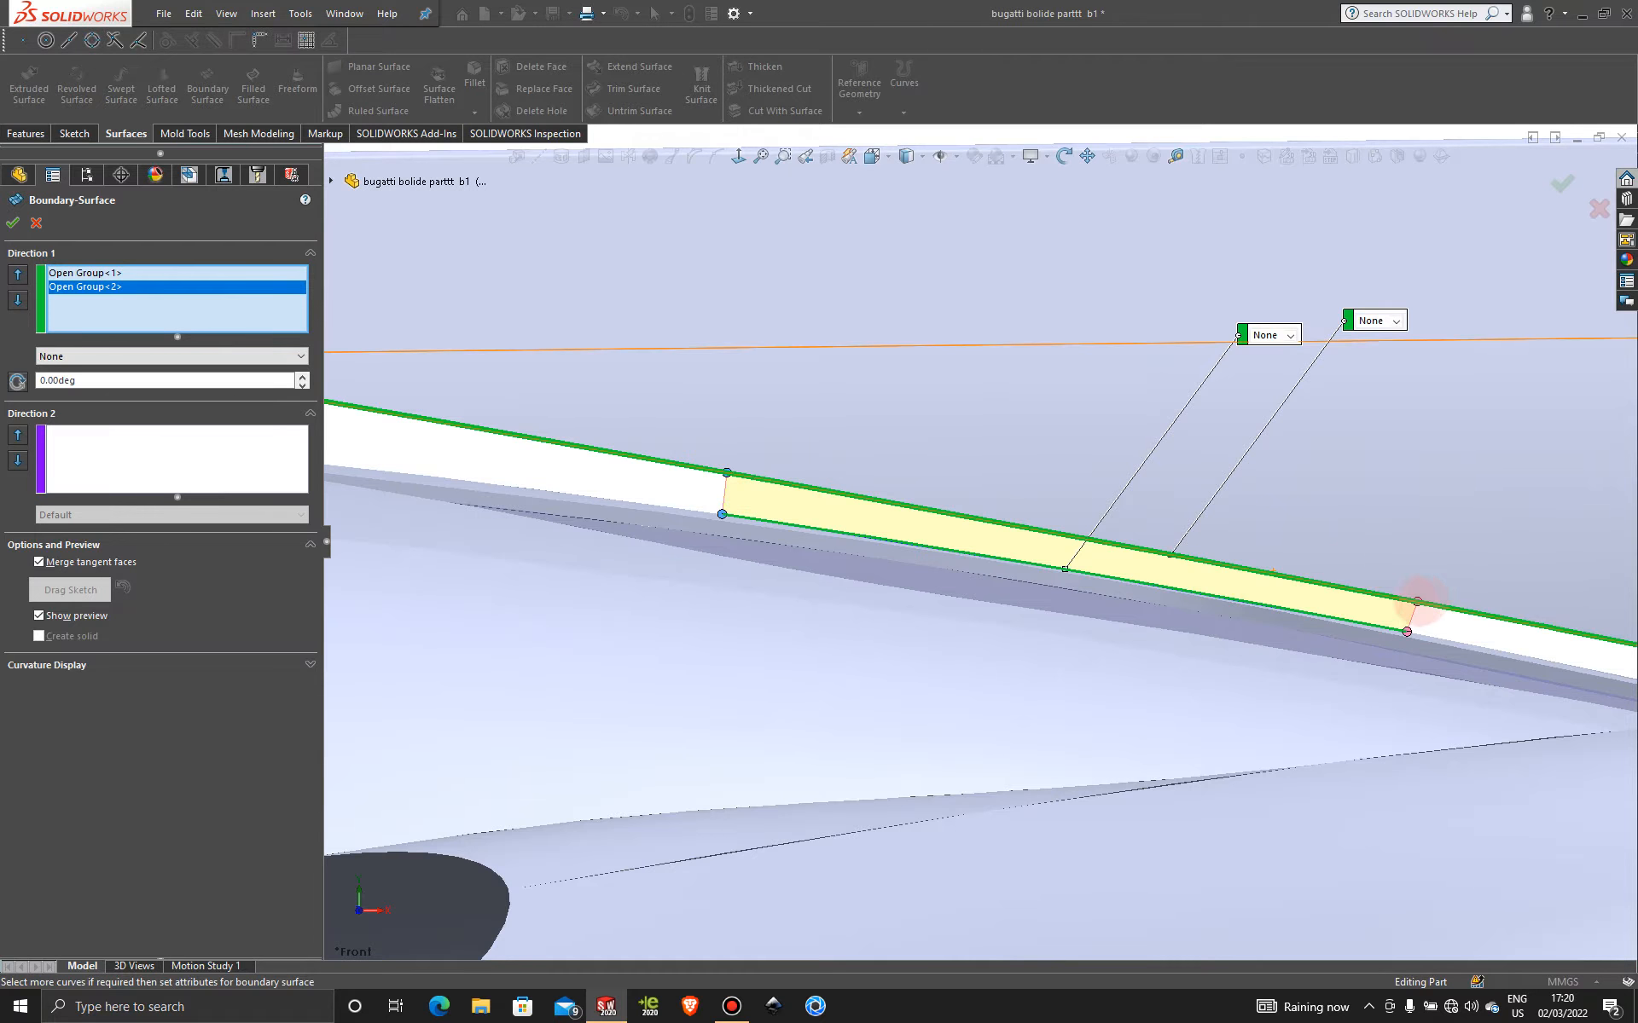
left_click_drag(1414, 605, 1412, 605)
scroll(843, 596, "up", 2)
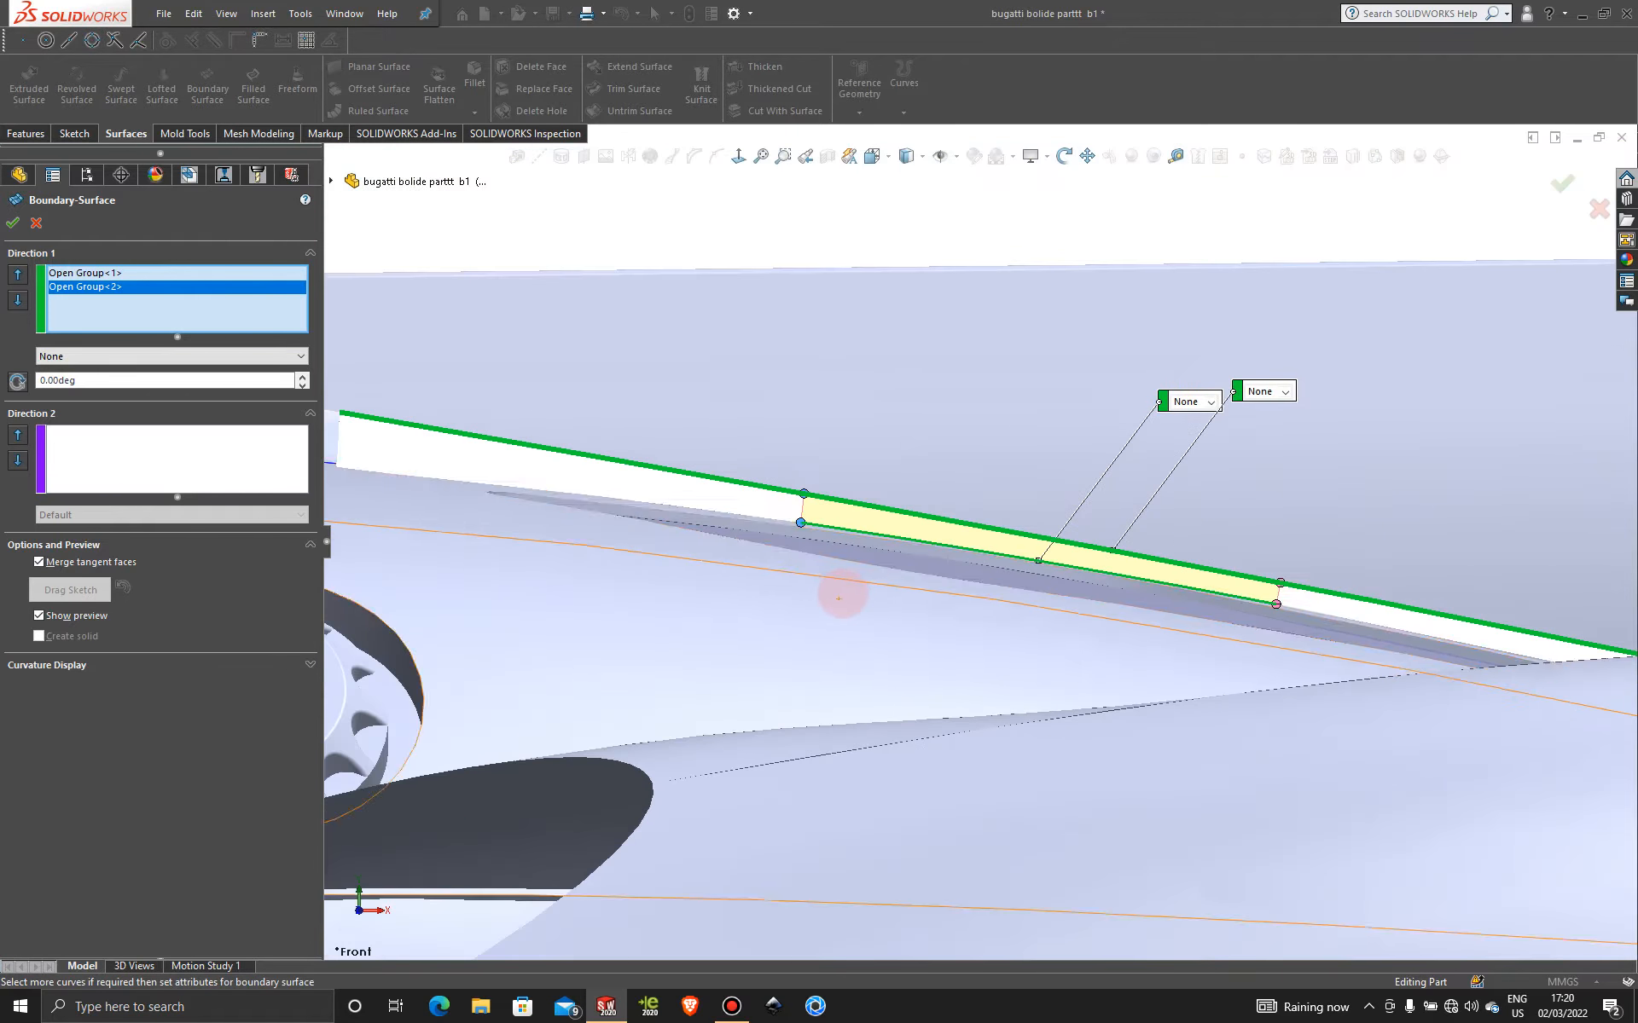
- Set the roof segment profile's tangency to Direction Vector, using the short 3D sketch line at the opening's edge as the direction
middle_click_drag(846, 591, 971, 661)
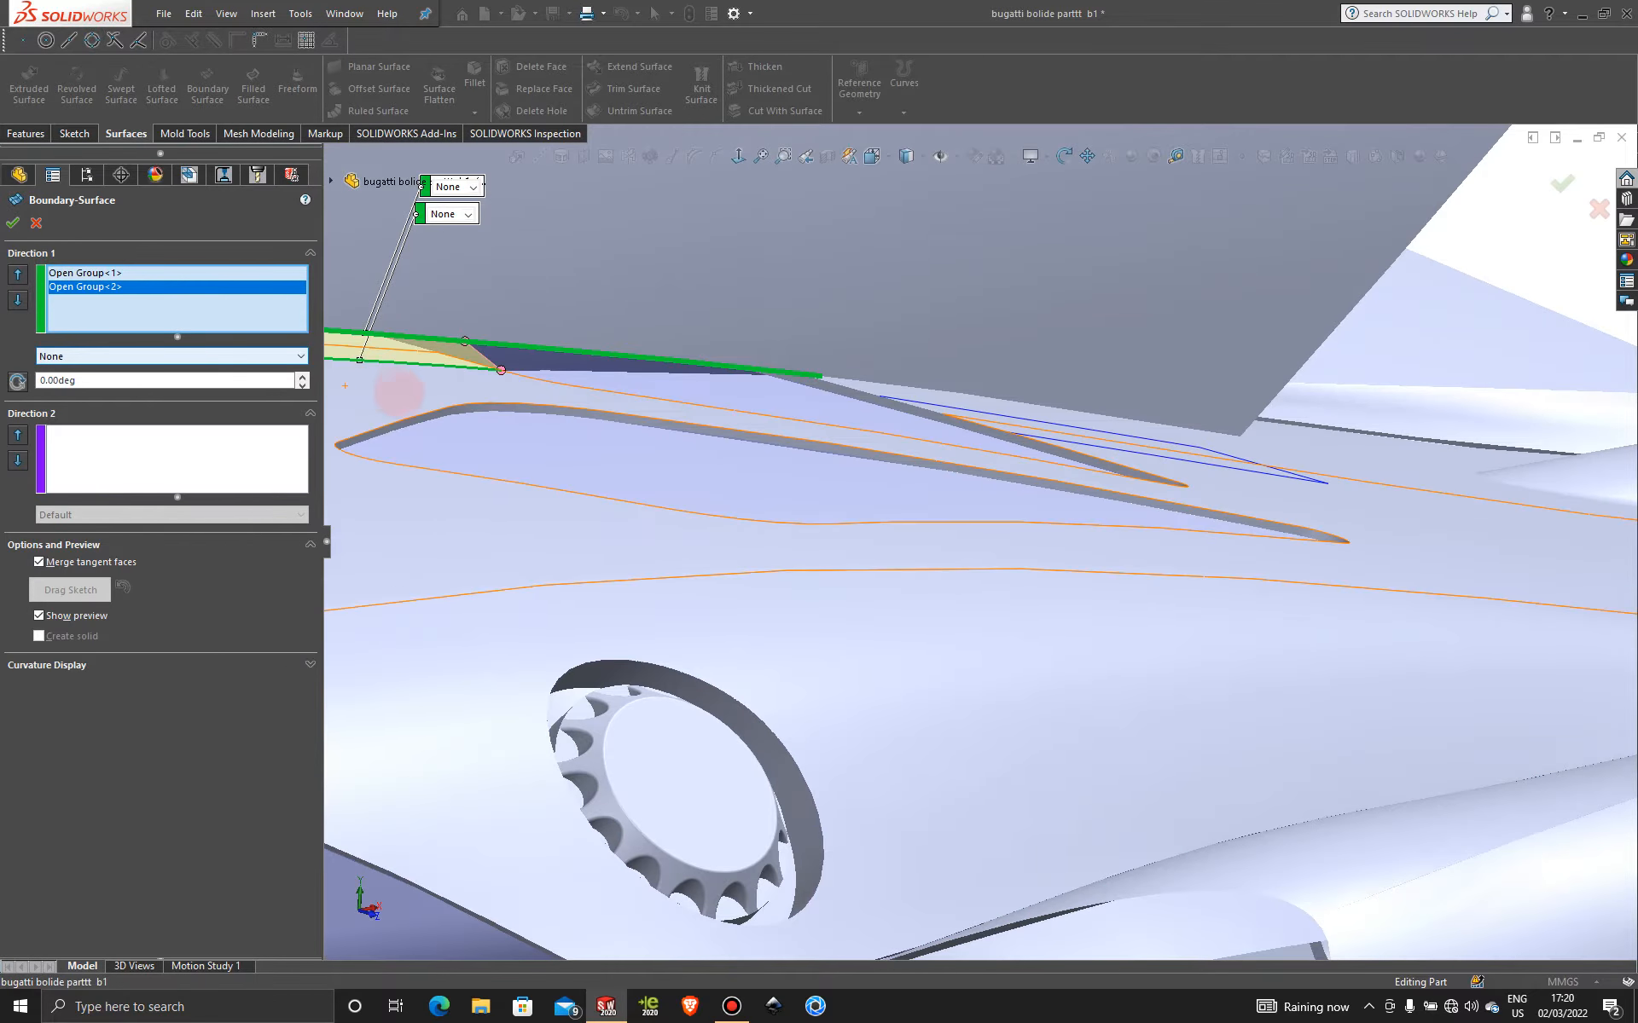
scroll(404, 398, "up", 4)
scroll(426, 405, "down", 1)
scroll(533, 423, "down", 4)
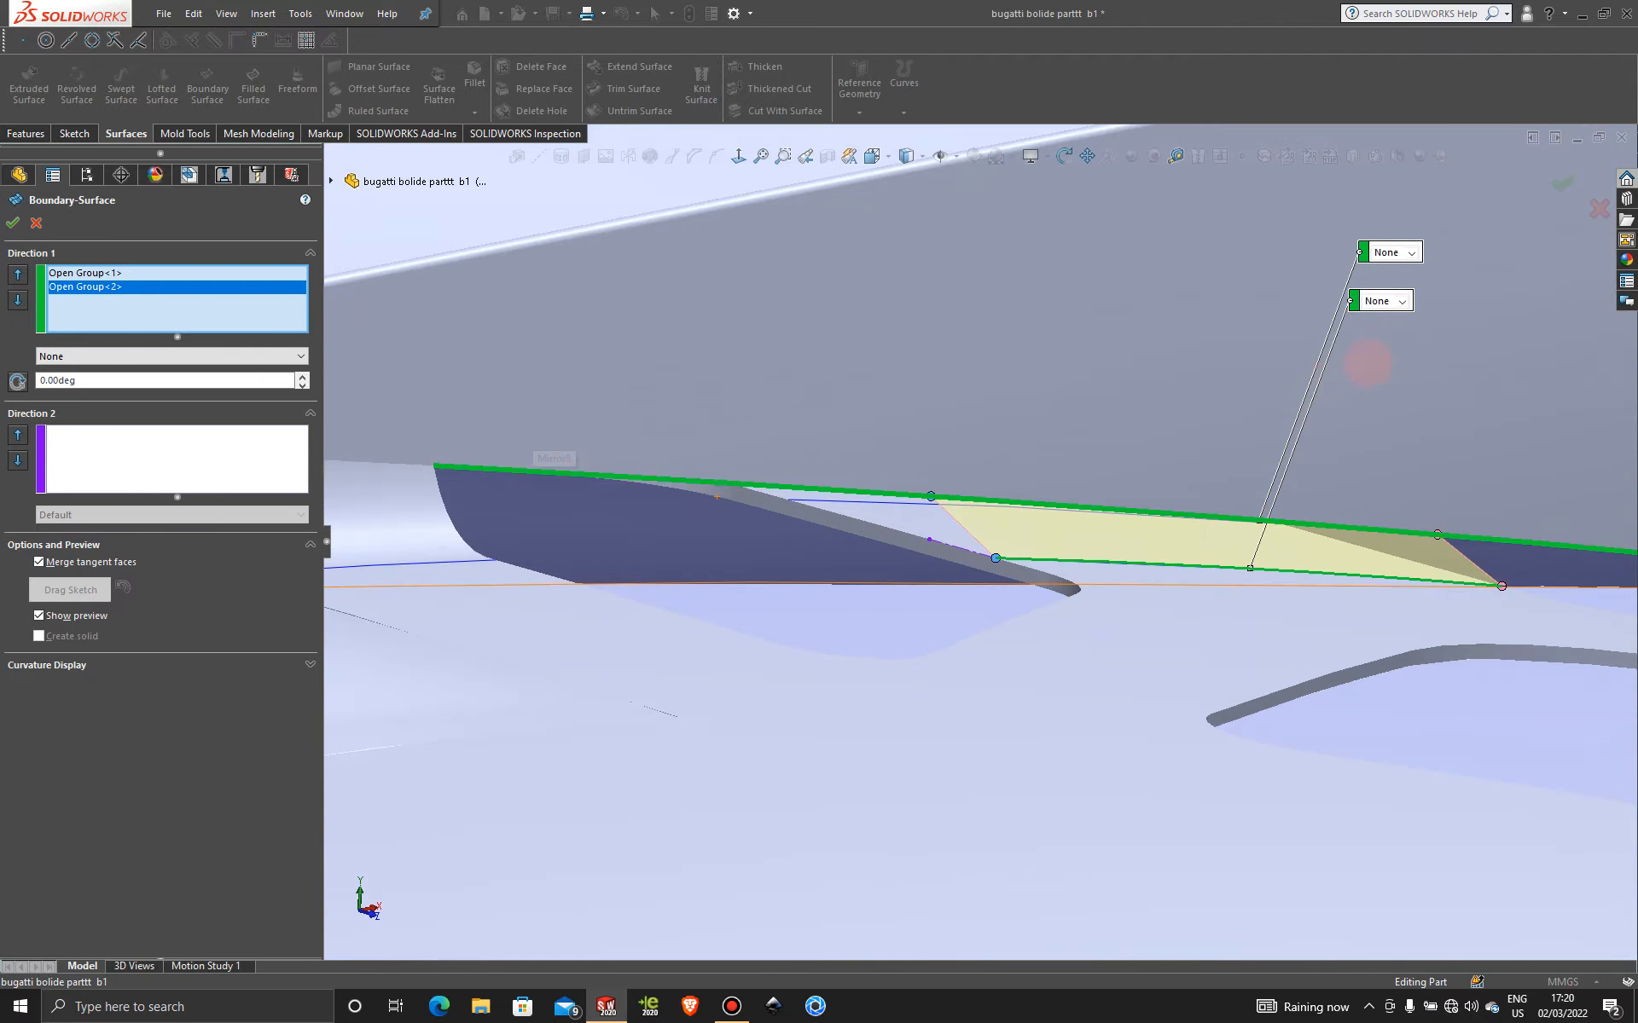
left_click_drag(1356, 300, 1152, 661)
left_click(1153, 659)
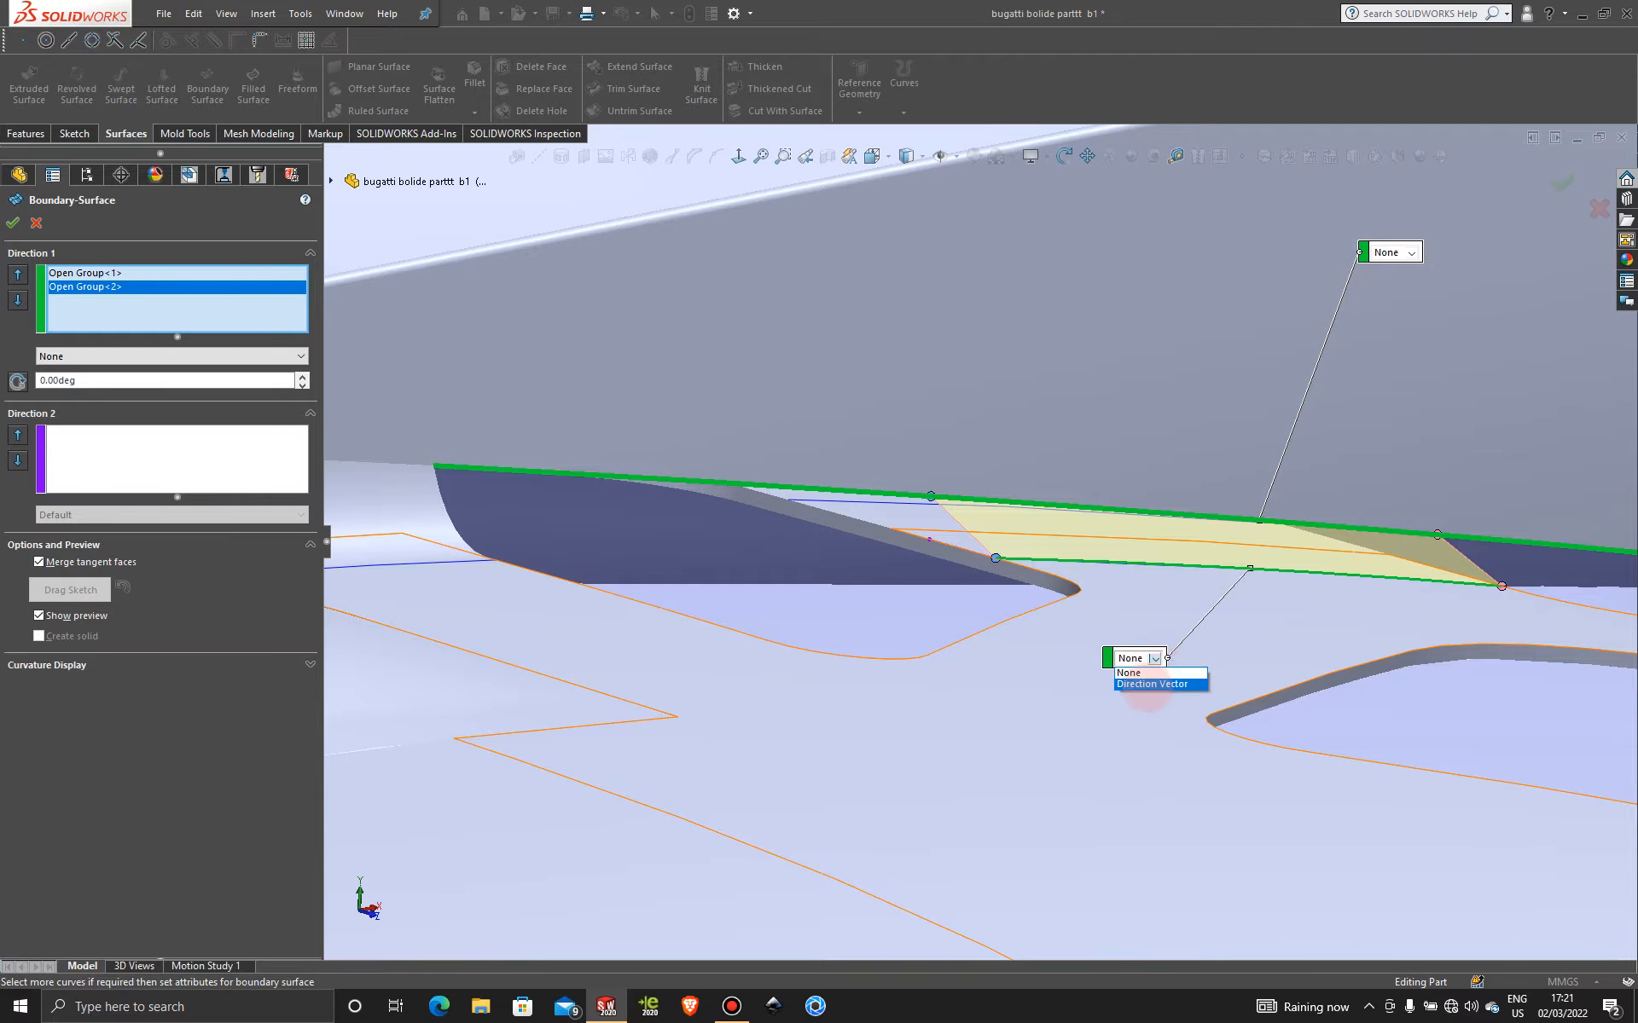
left_click(1138, 680)
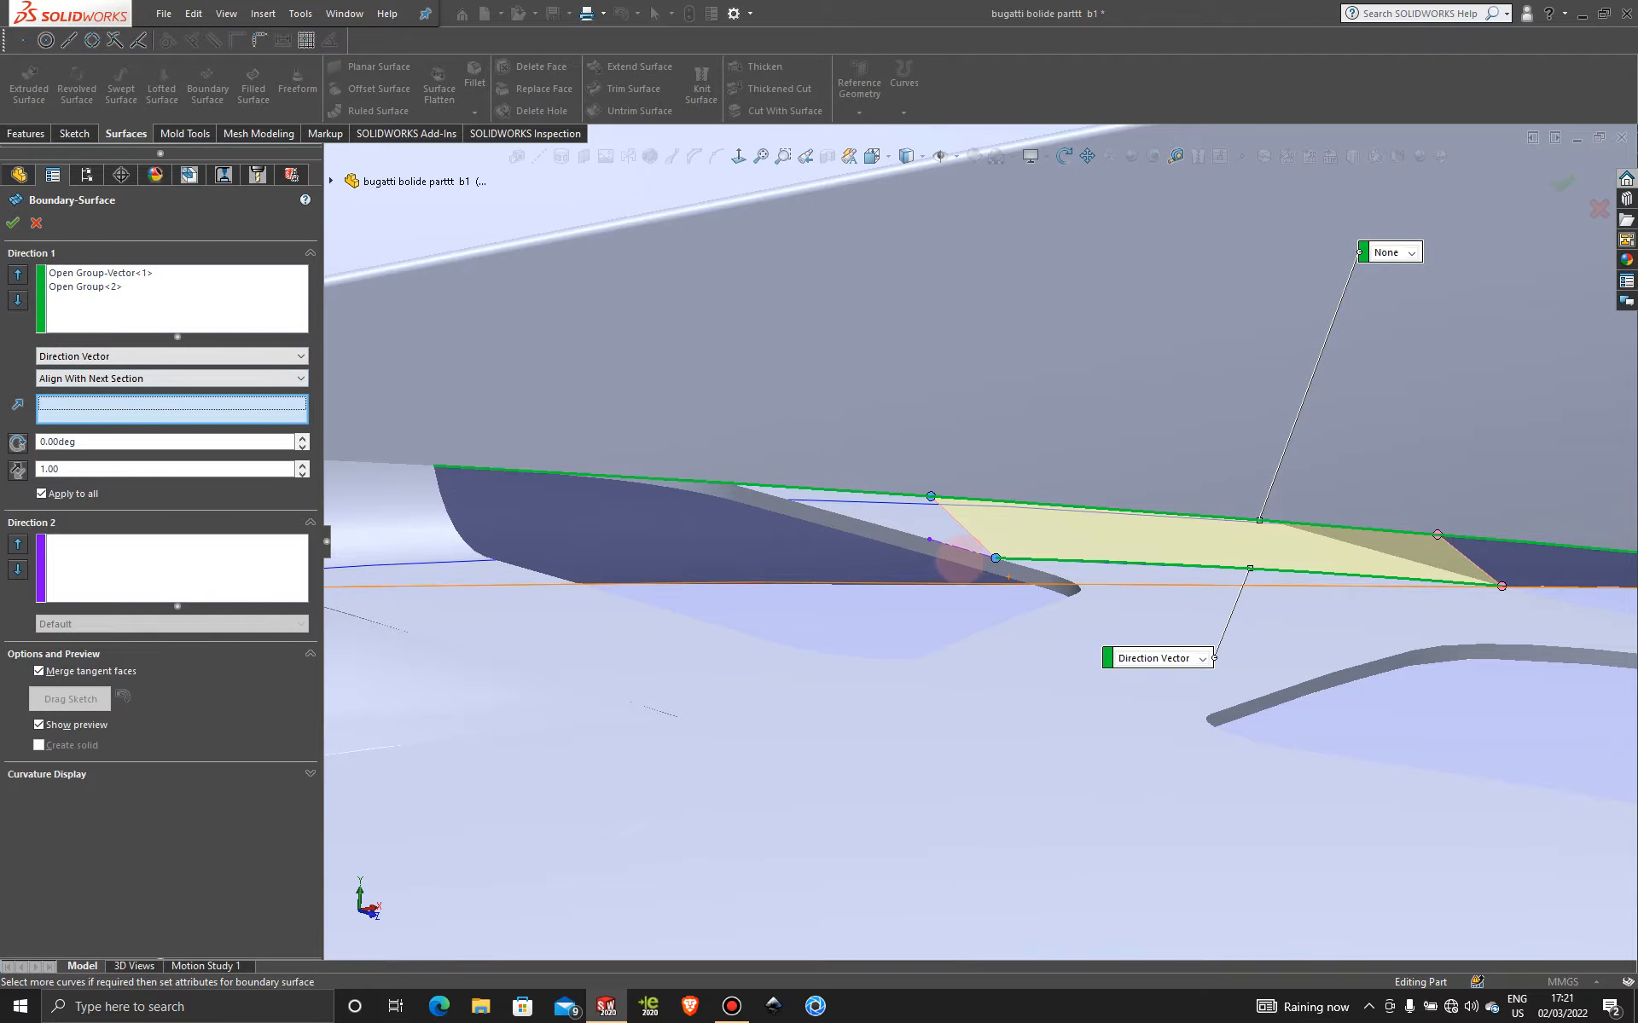
left_click(951, 545)
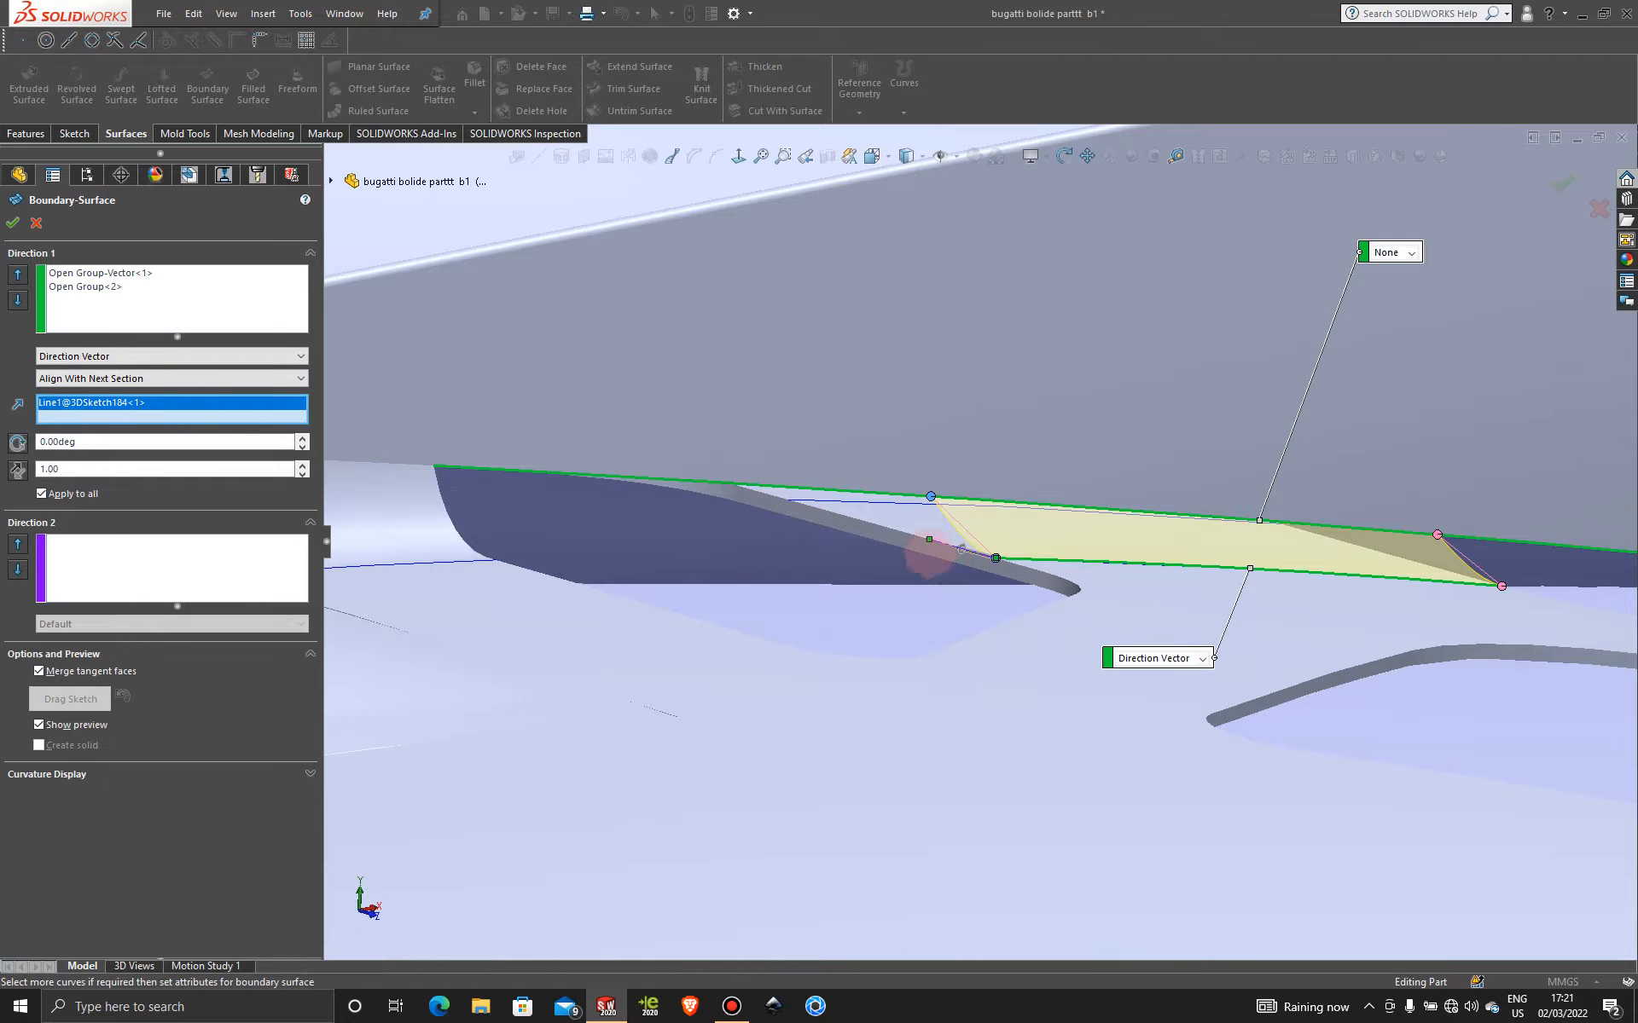
- Increase the roof profile's tangent length to 1.93 and accept the boundary surface
middle_click_drag(961, 549, 1011, 559)
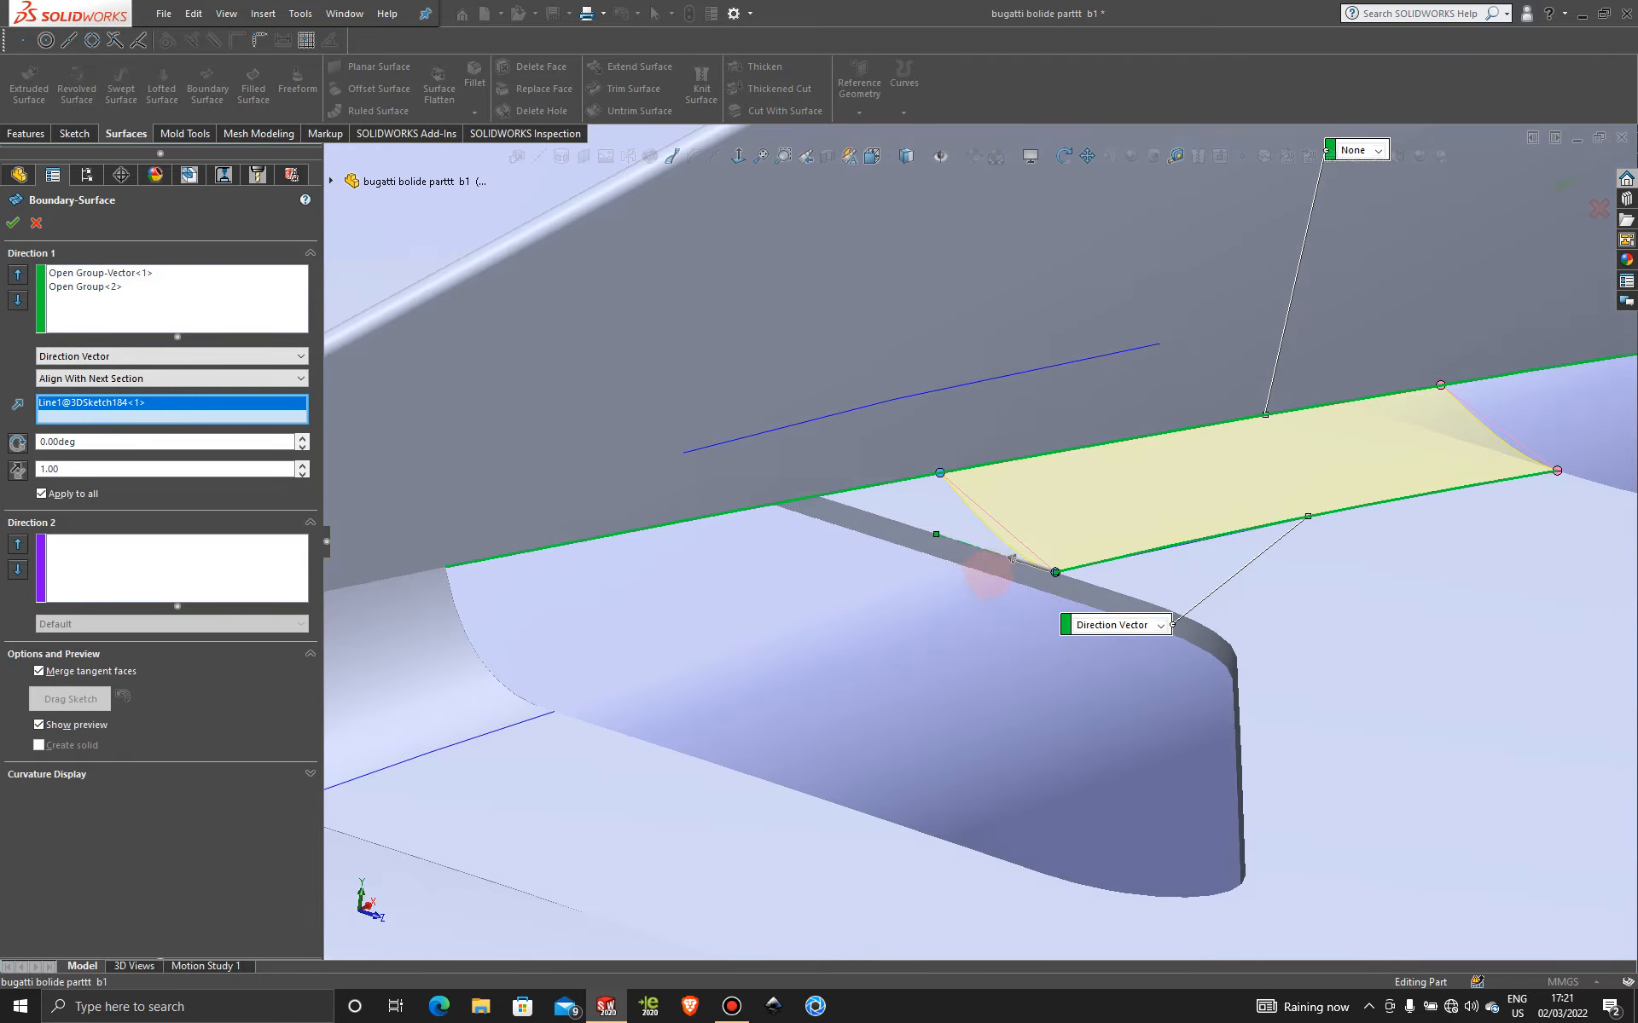
left_click_drag(1009, 559, 995, 554)
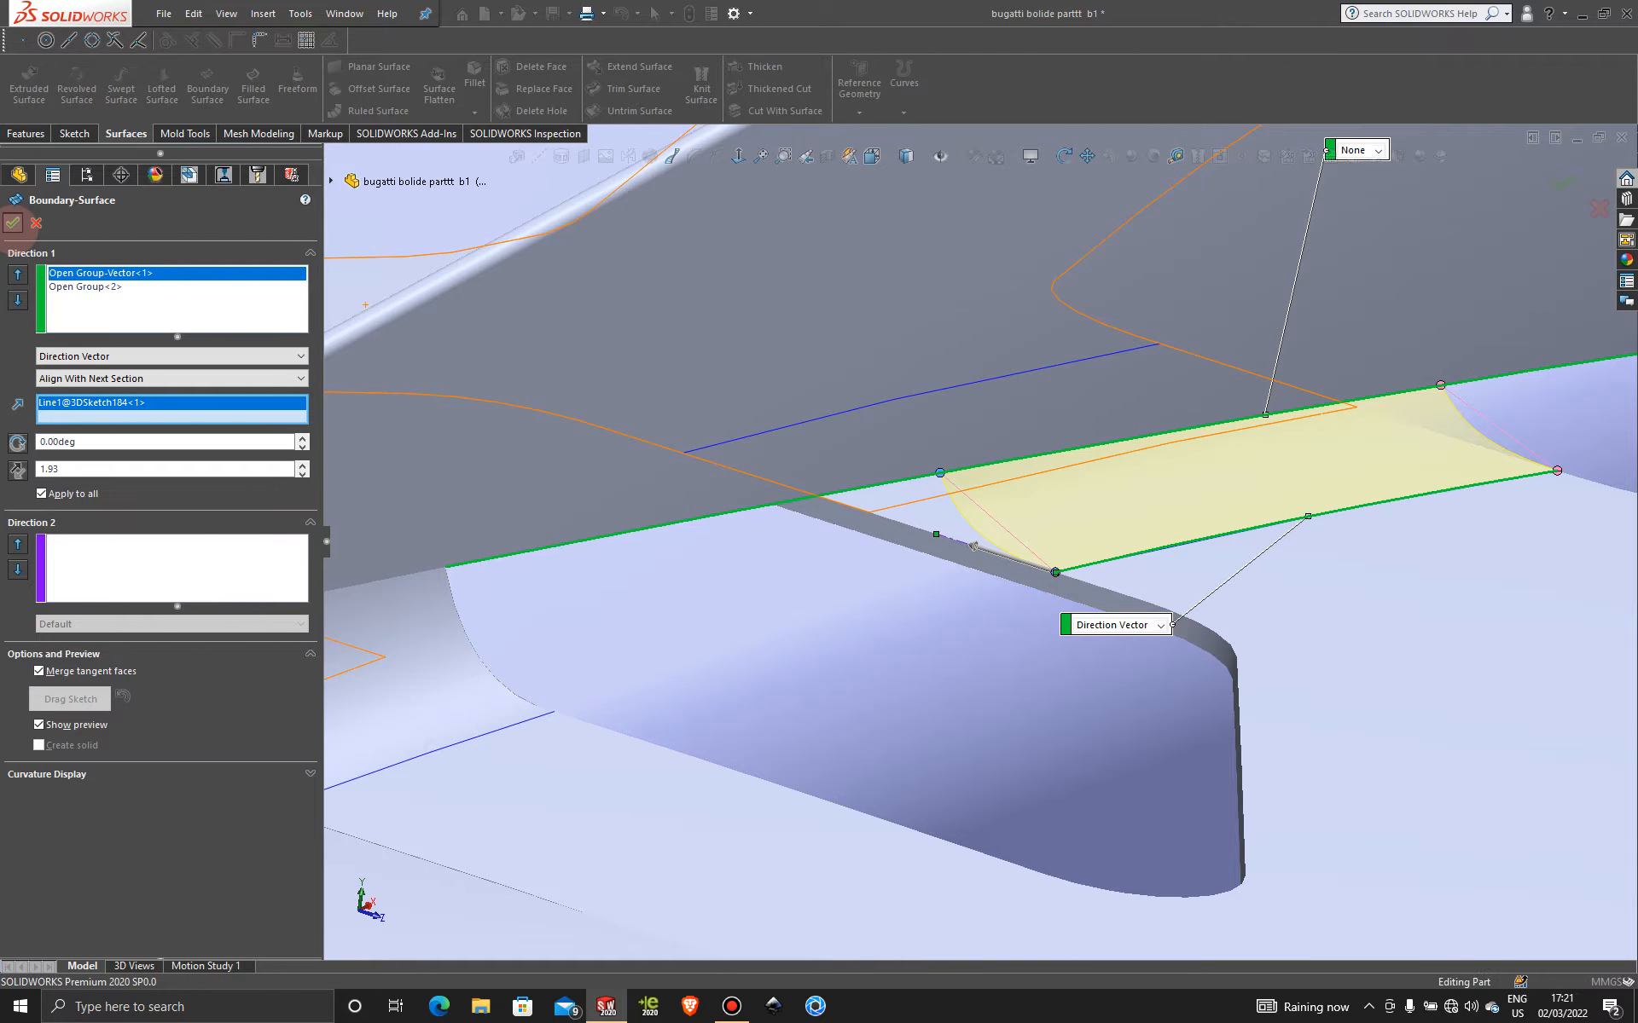
left_click(12, 222)
middle_click_drag(724, 479, 735, 342)
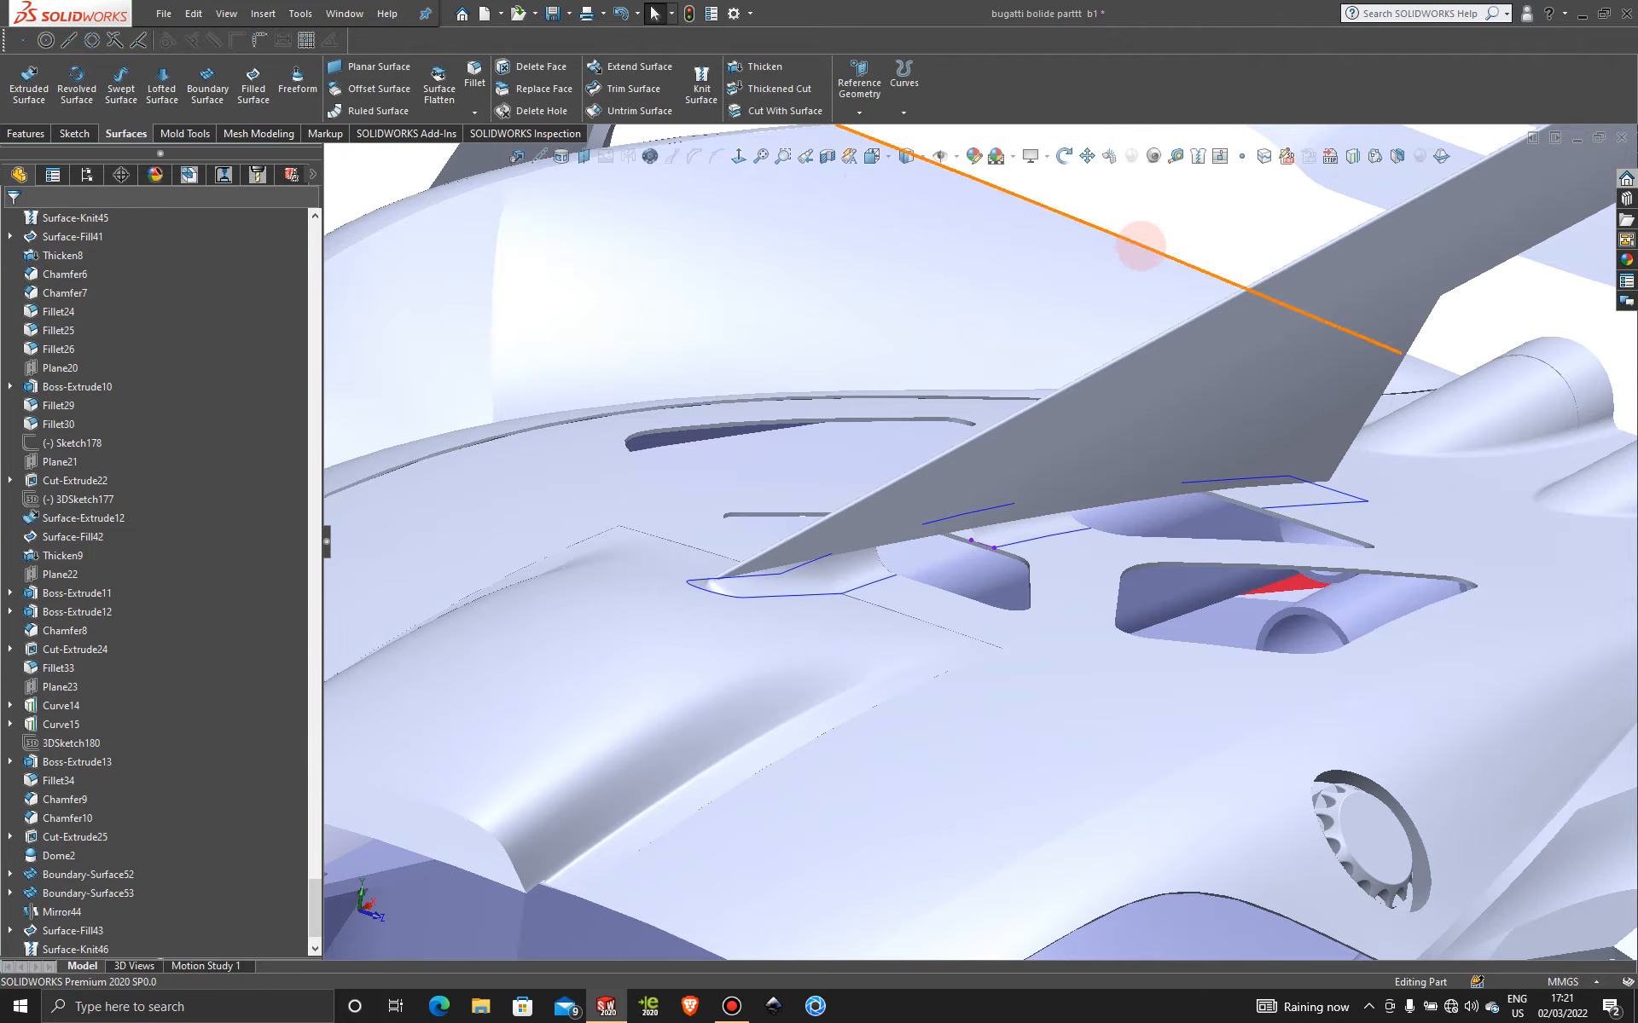
- Mirror the new roof-strip boundary surface body about the Front Plane, without merging or knitting
key("f")
left_click(27, 133)
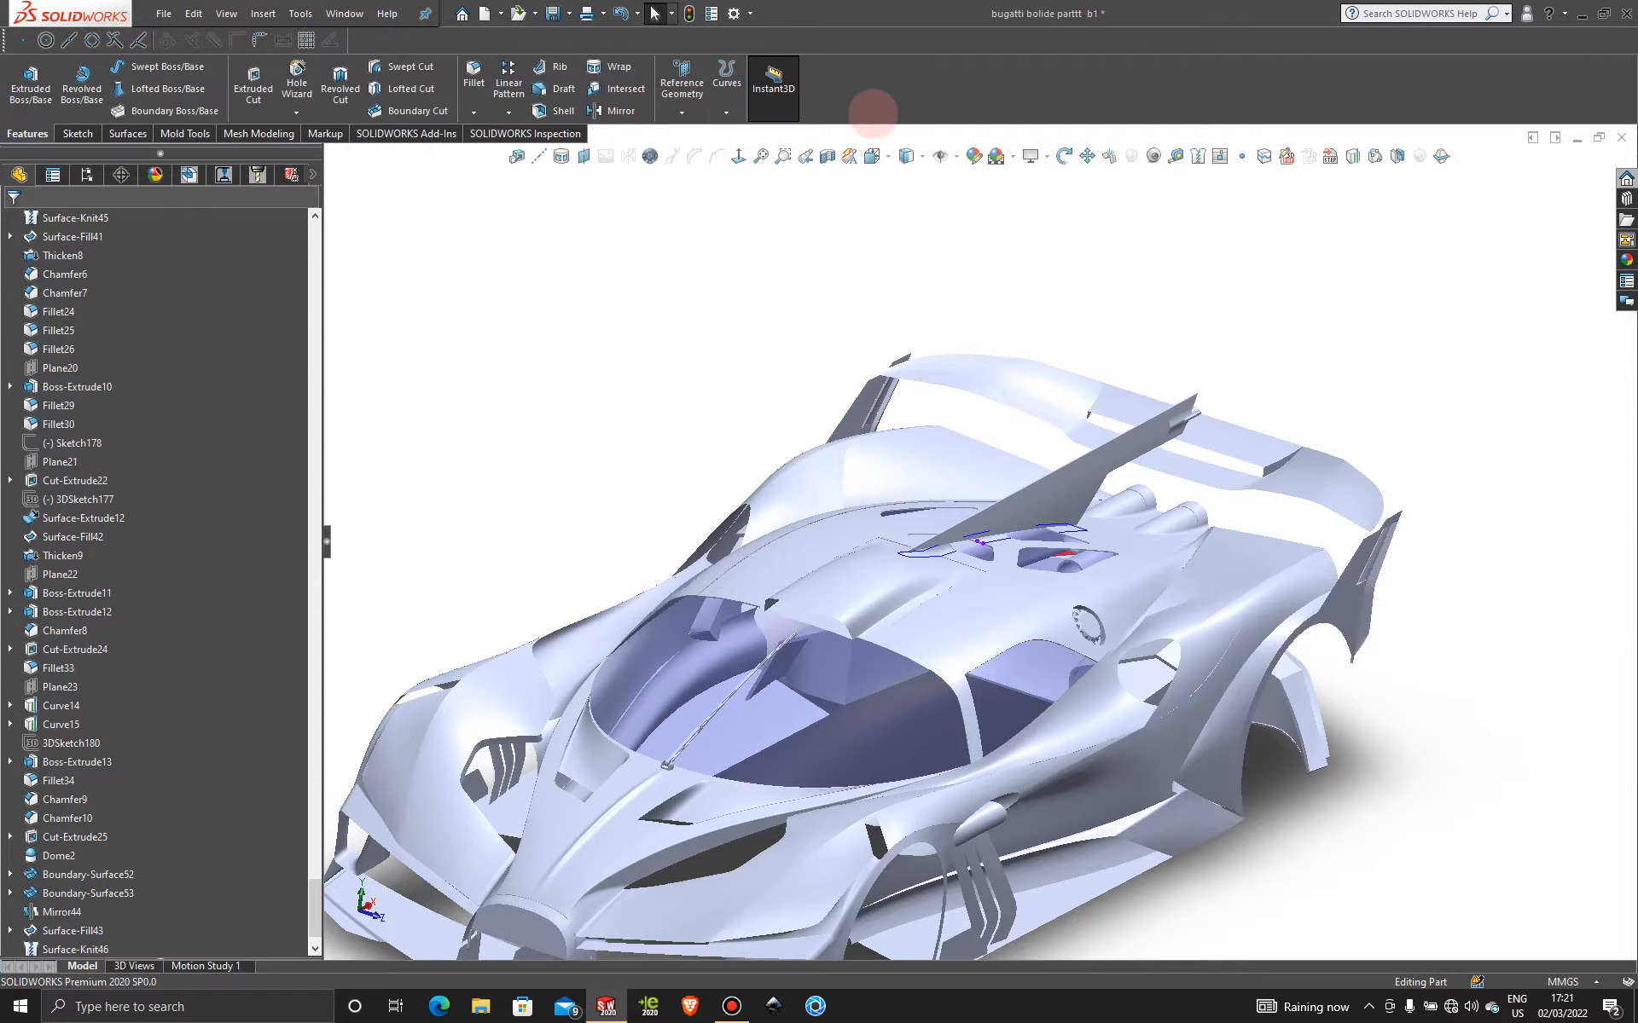
left_click(608, 112)
scroll(985, 536, "down", 5)
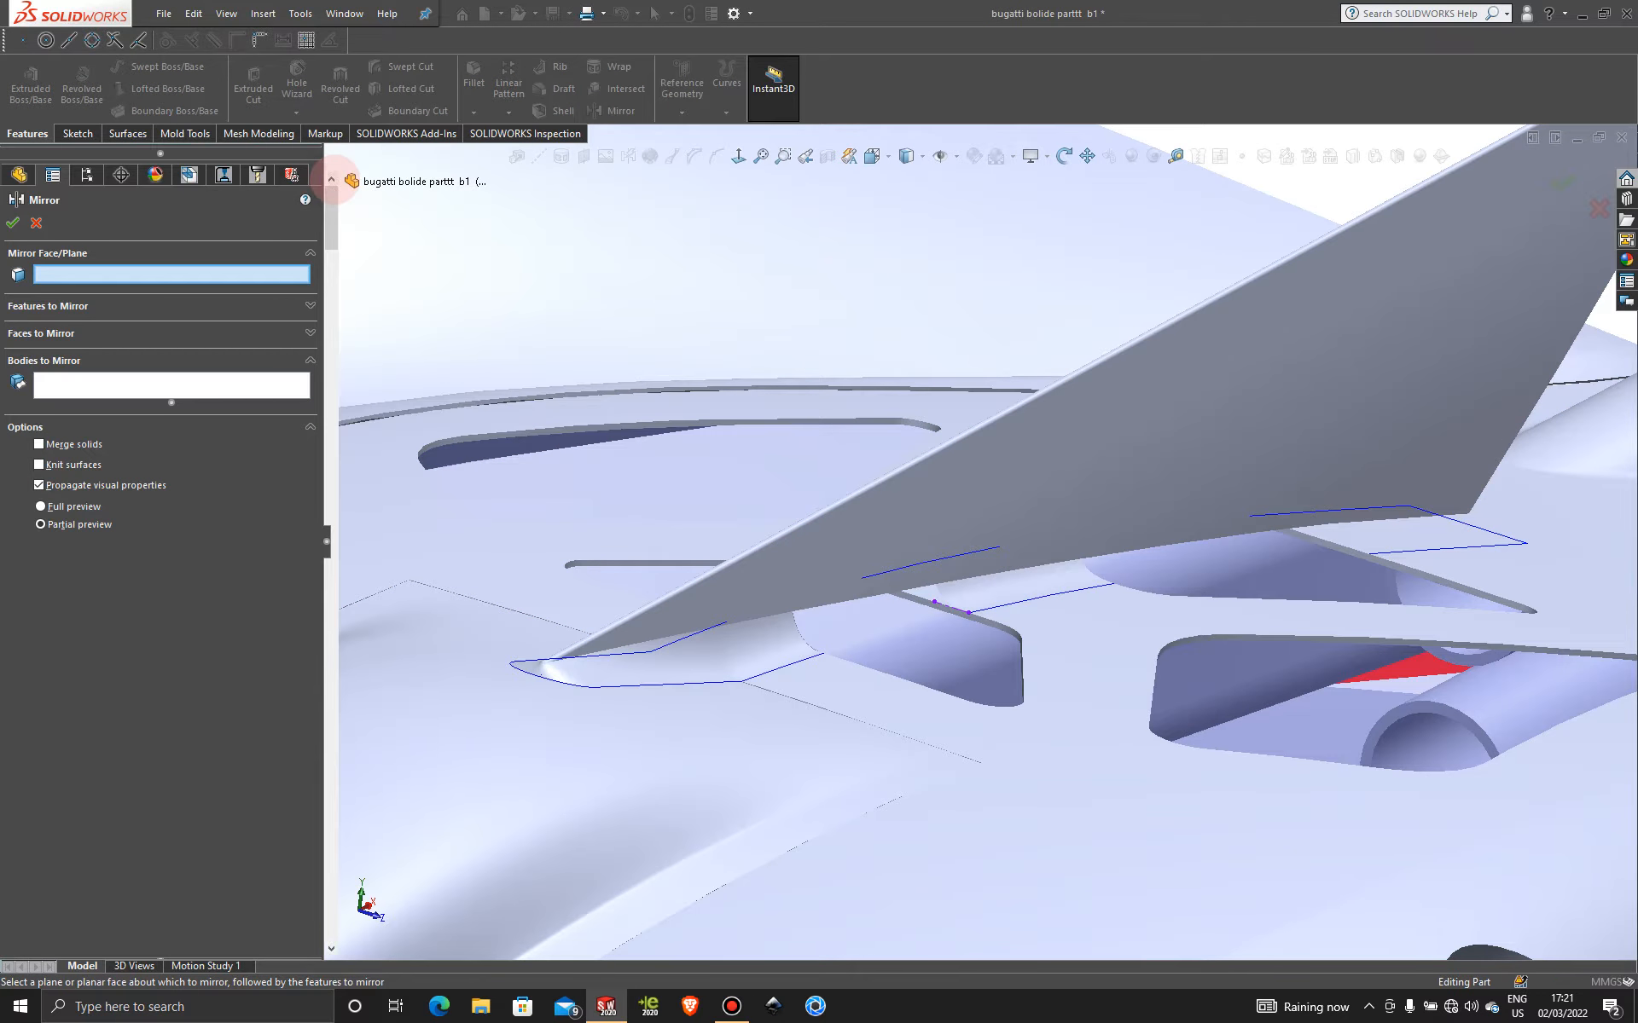
left_click(332, 180)
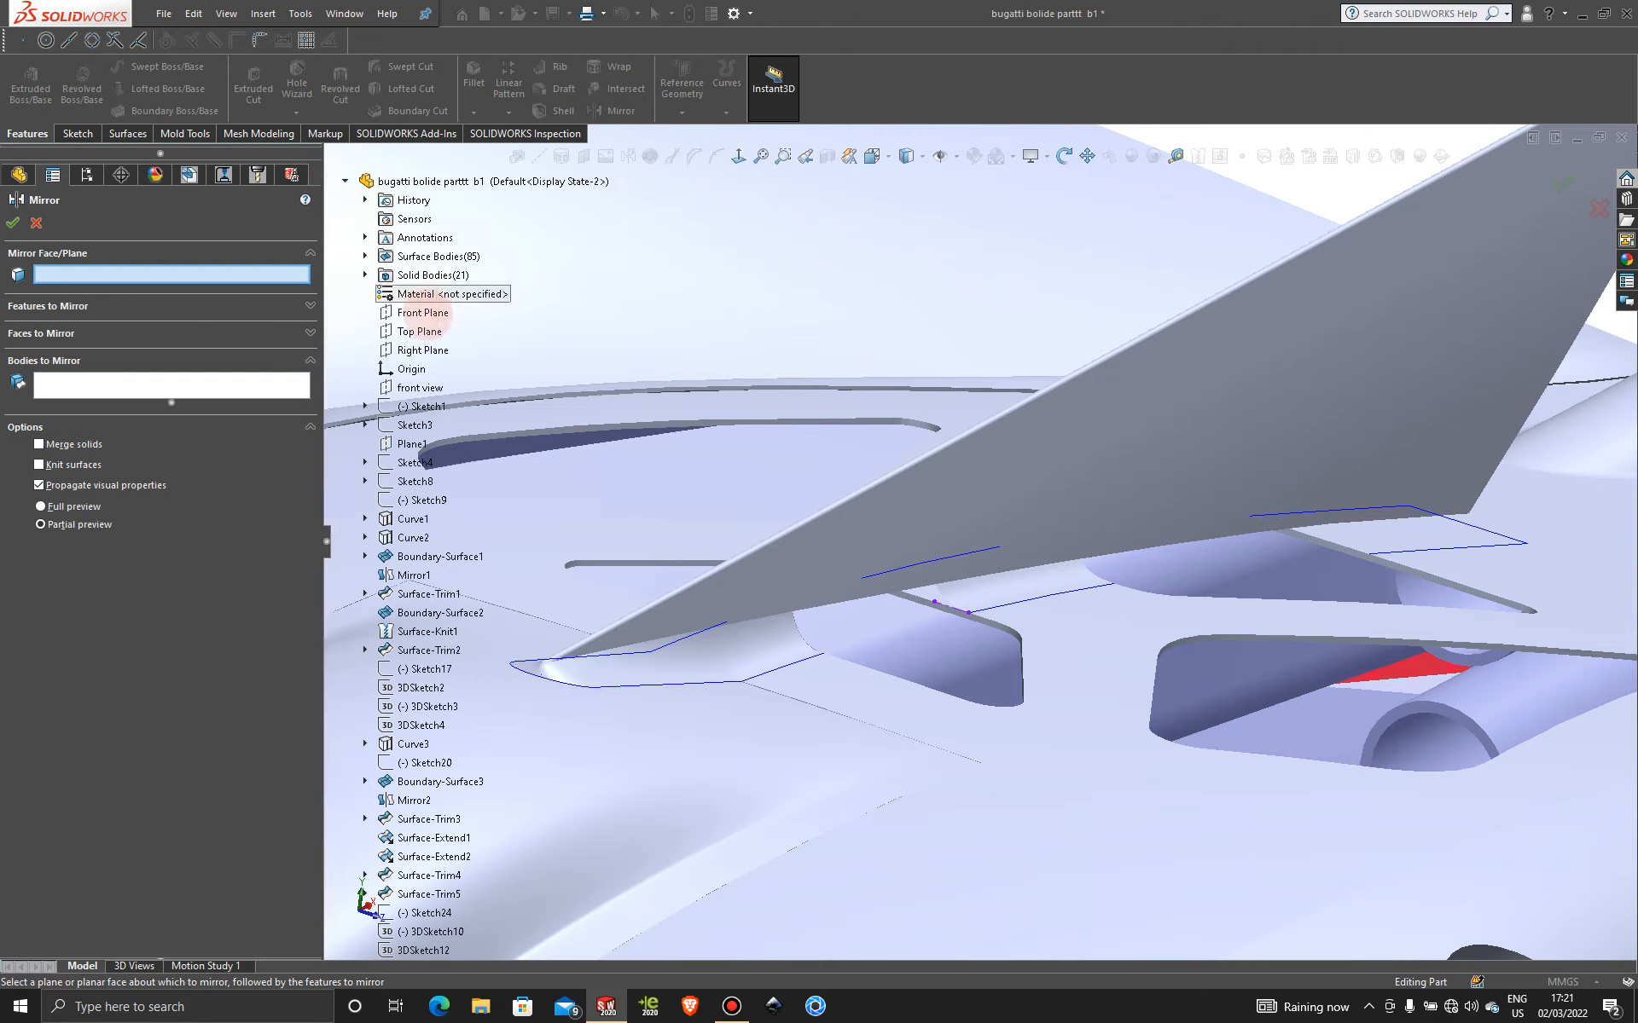
left_click(423, 314)
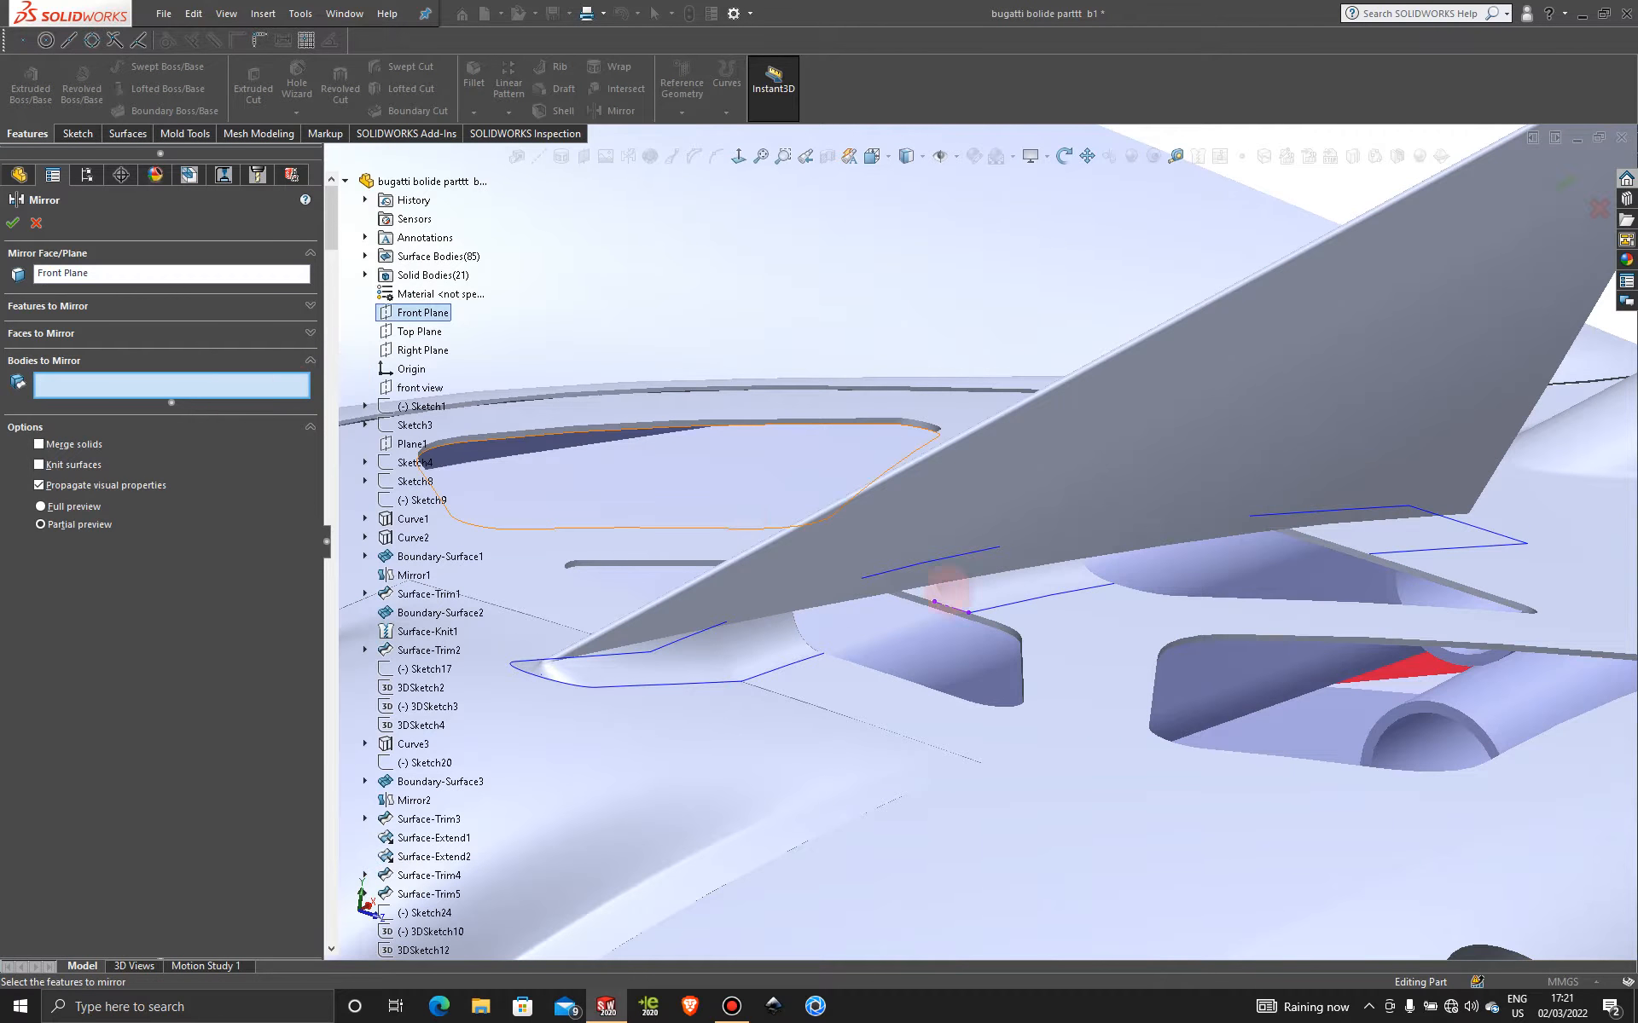
left_click(969, 594)
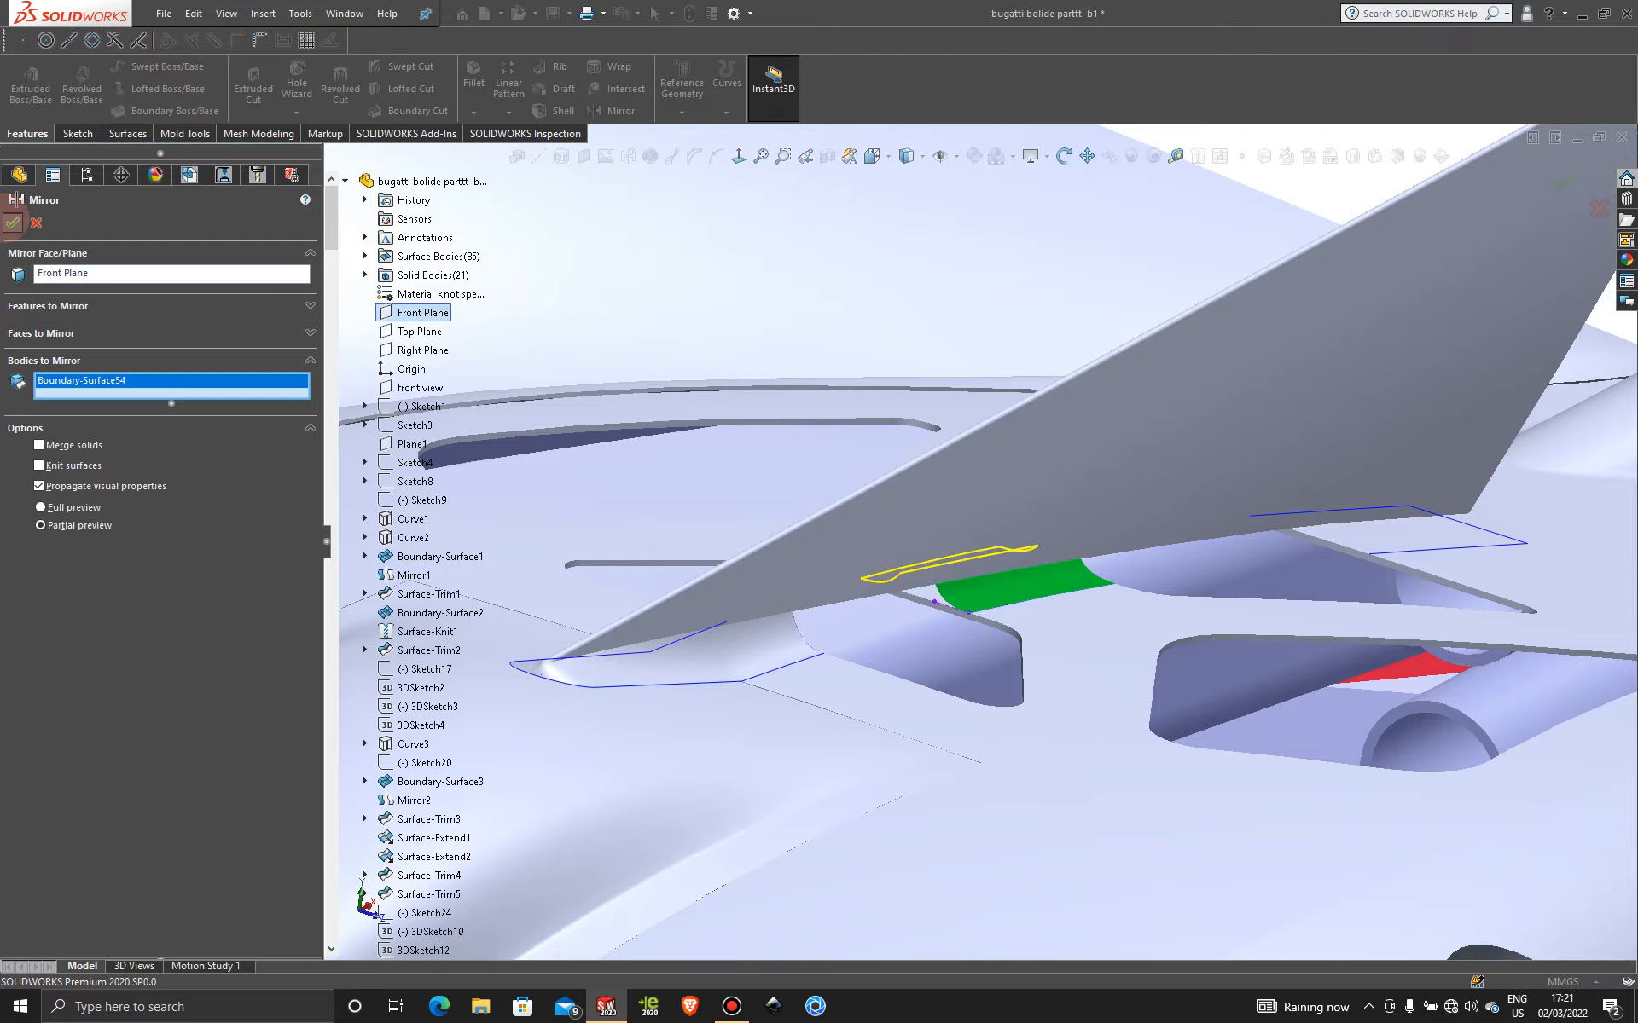
left_click(12, 223)
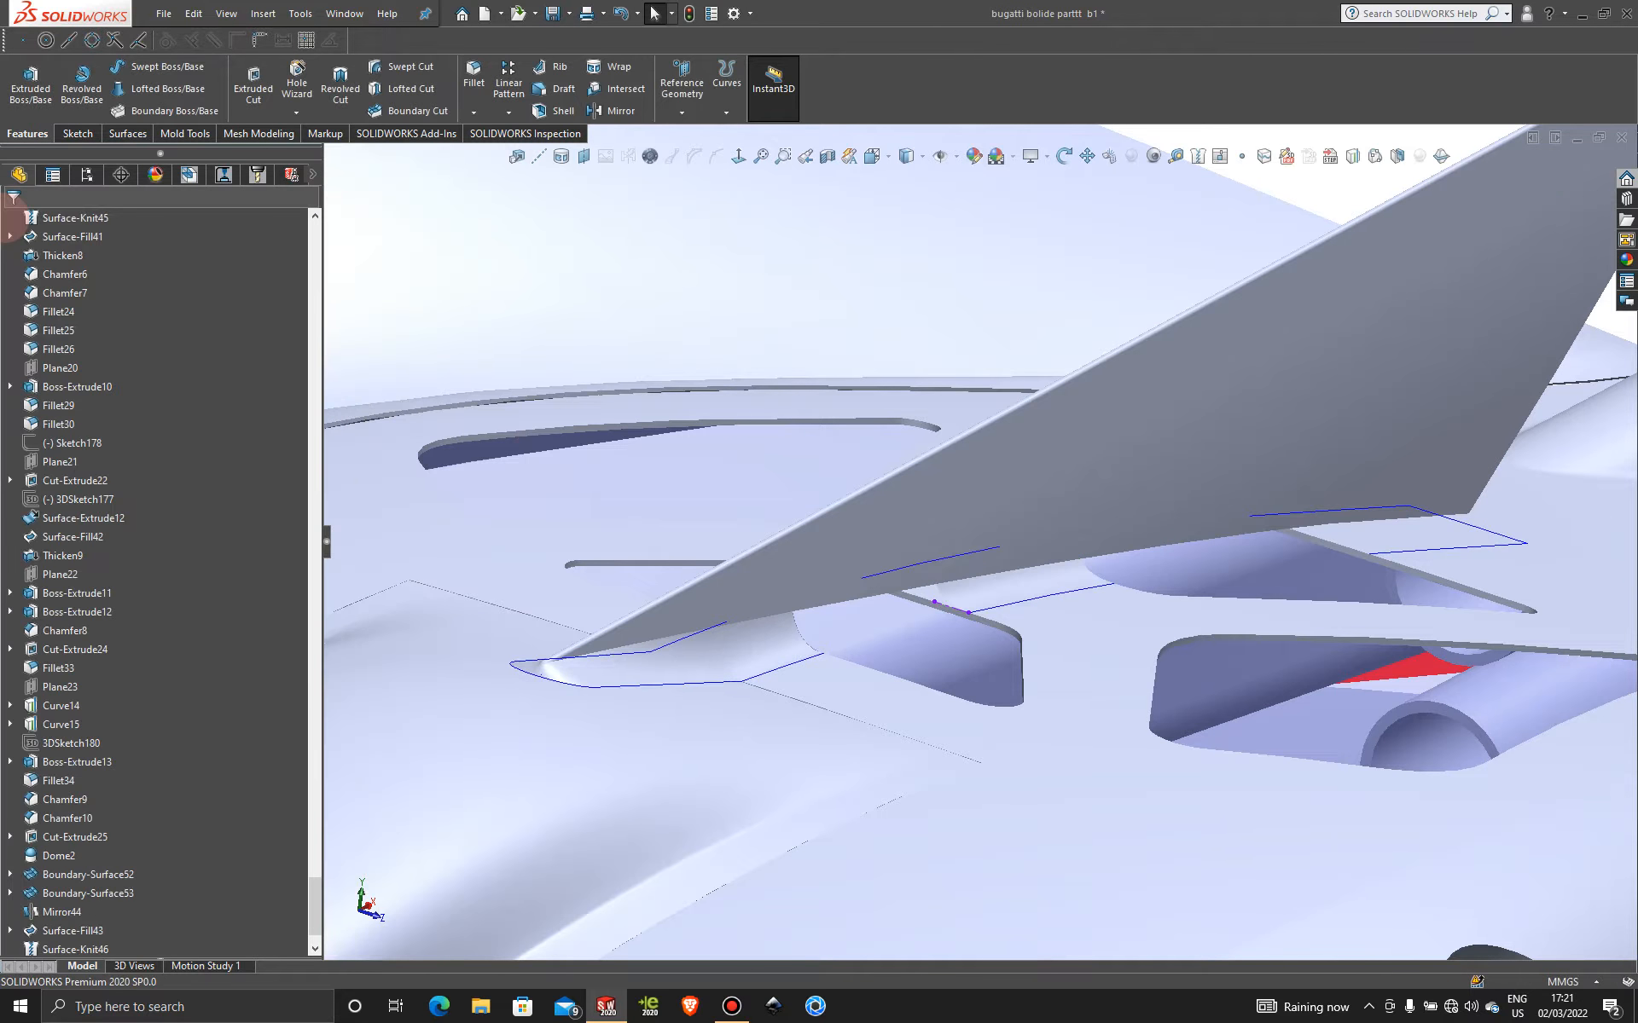
- Examine the mirrored blend surfaces under the fin and the open gap between their curved ends at the roof opening
scroll(826, 486, "up", 3)
scroll(819, 493, "down", 3)
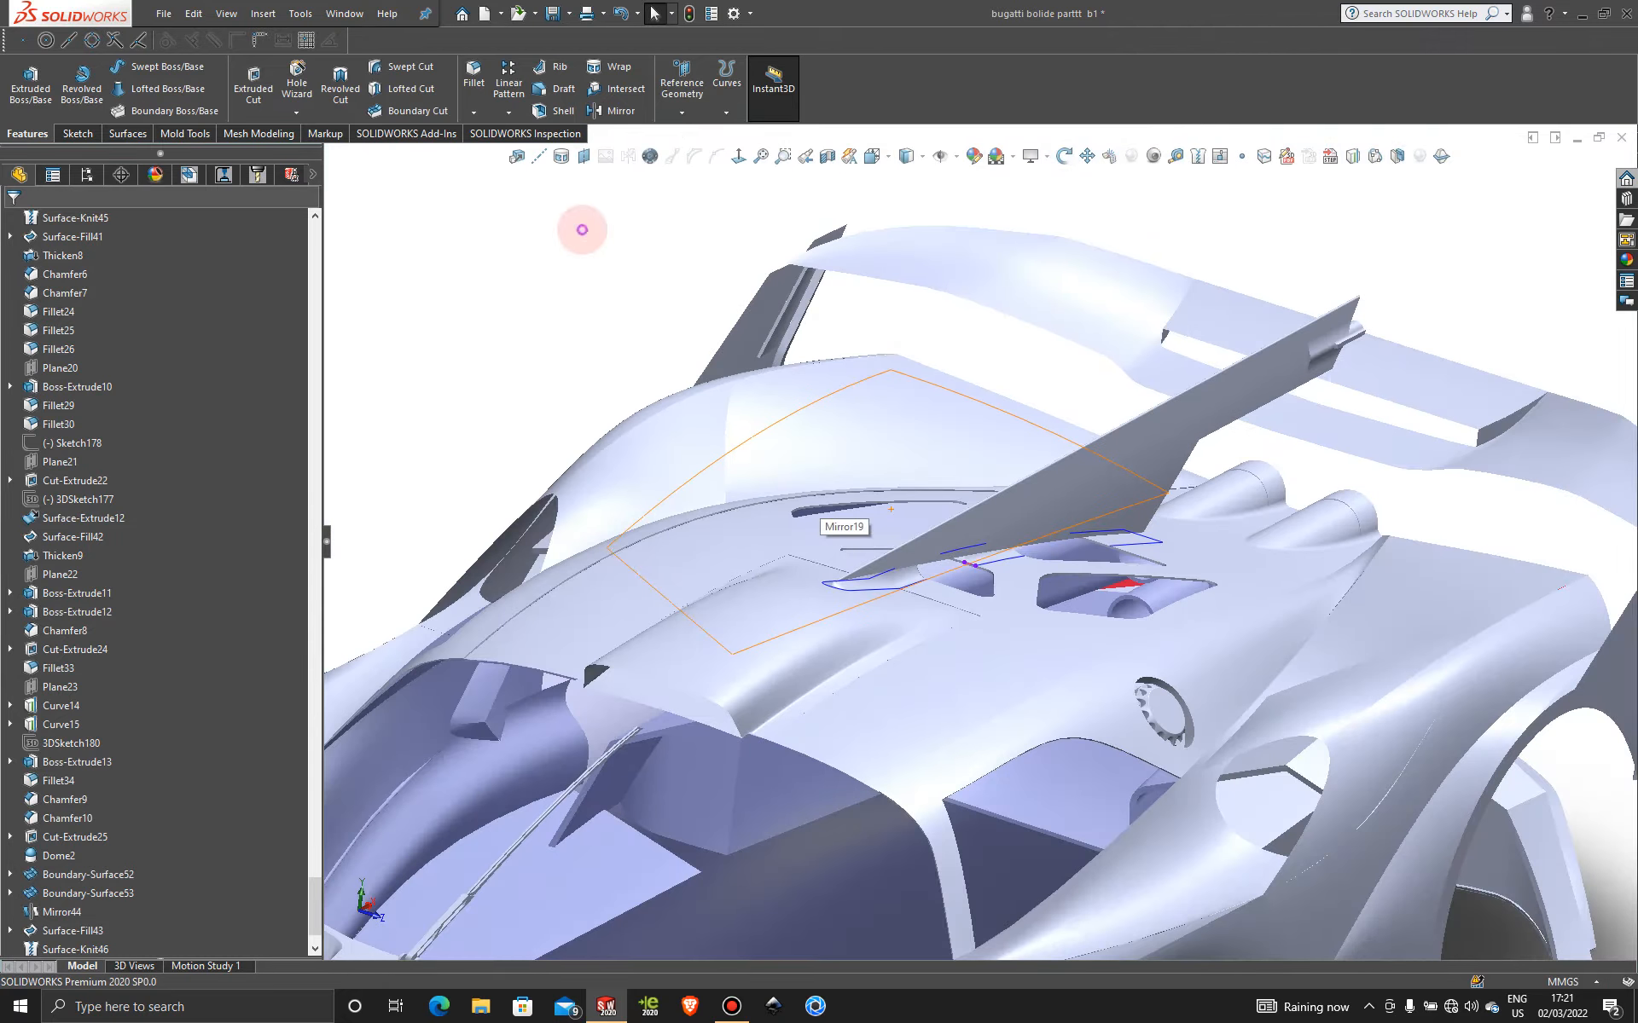
middle_click_drag(652, 337, 548, 369)
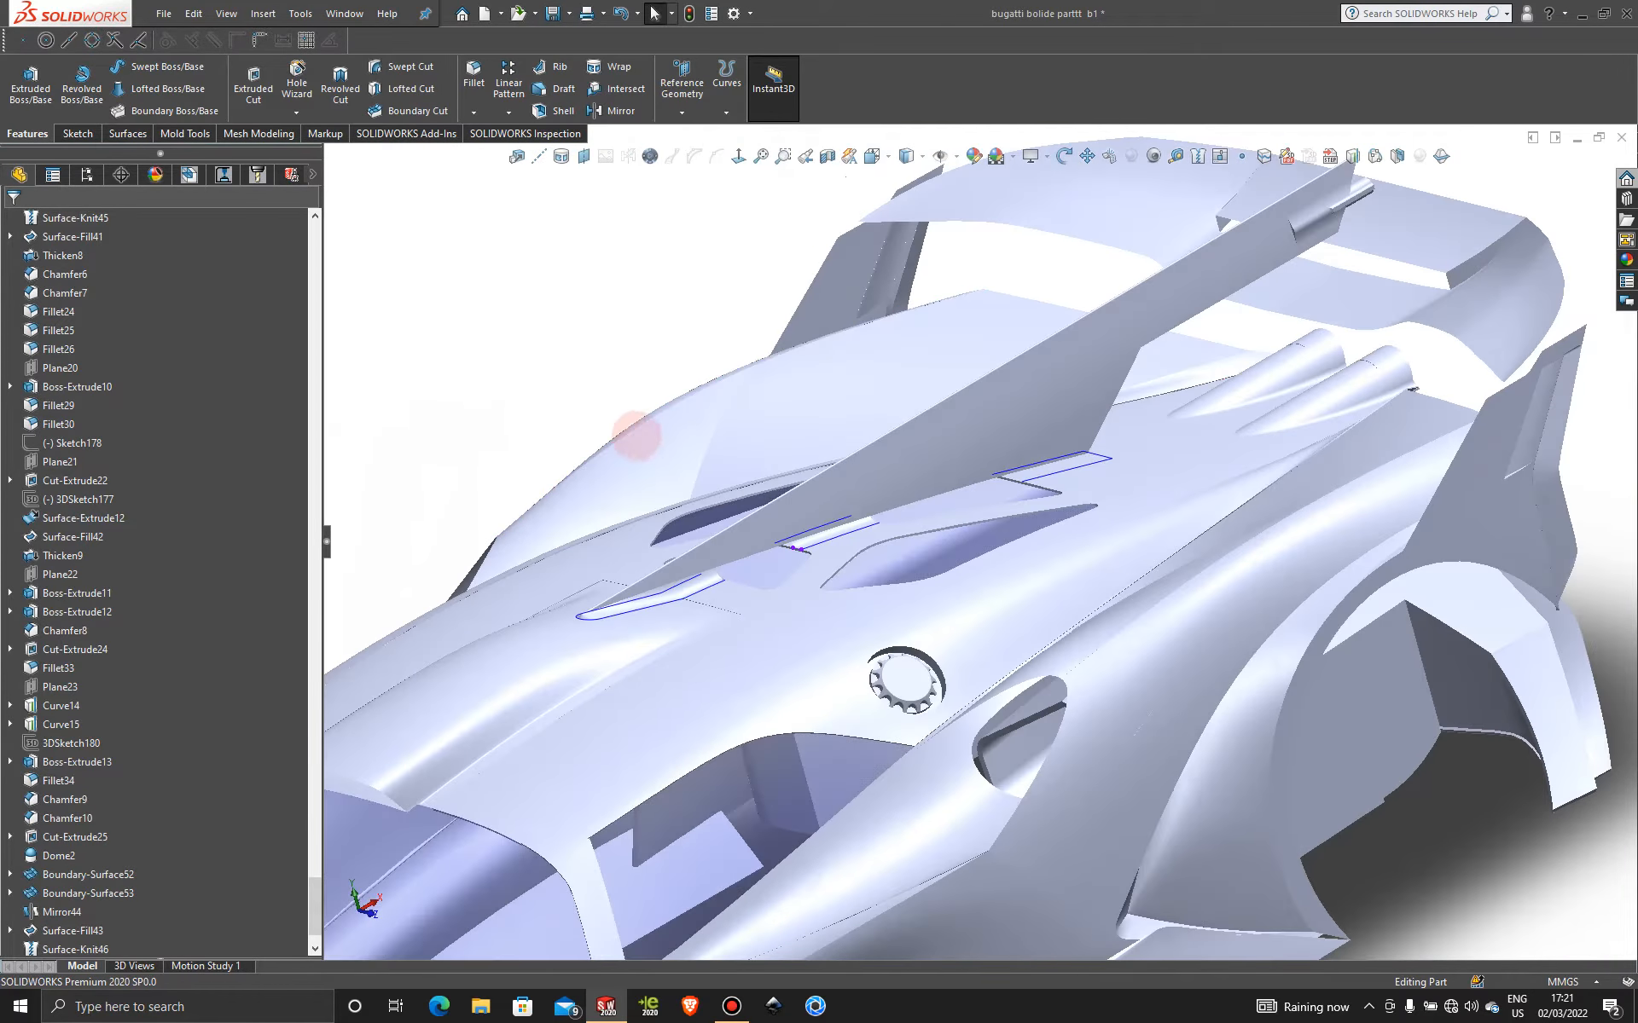
scroll(796, 548, "up", 5)
scroll(802, 552, "up", 5)
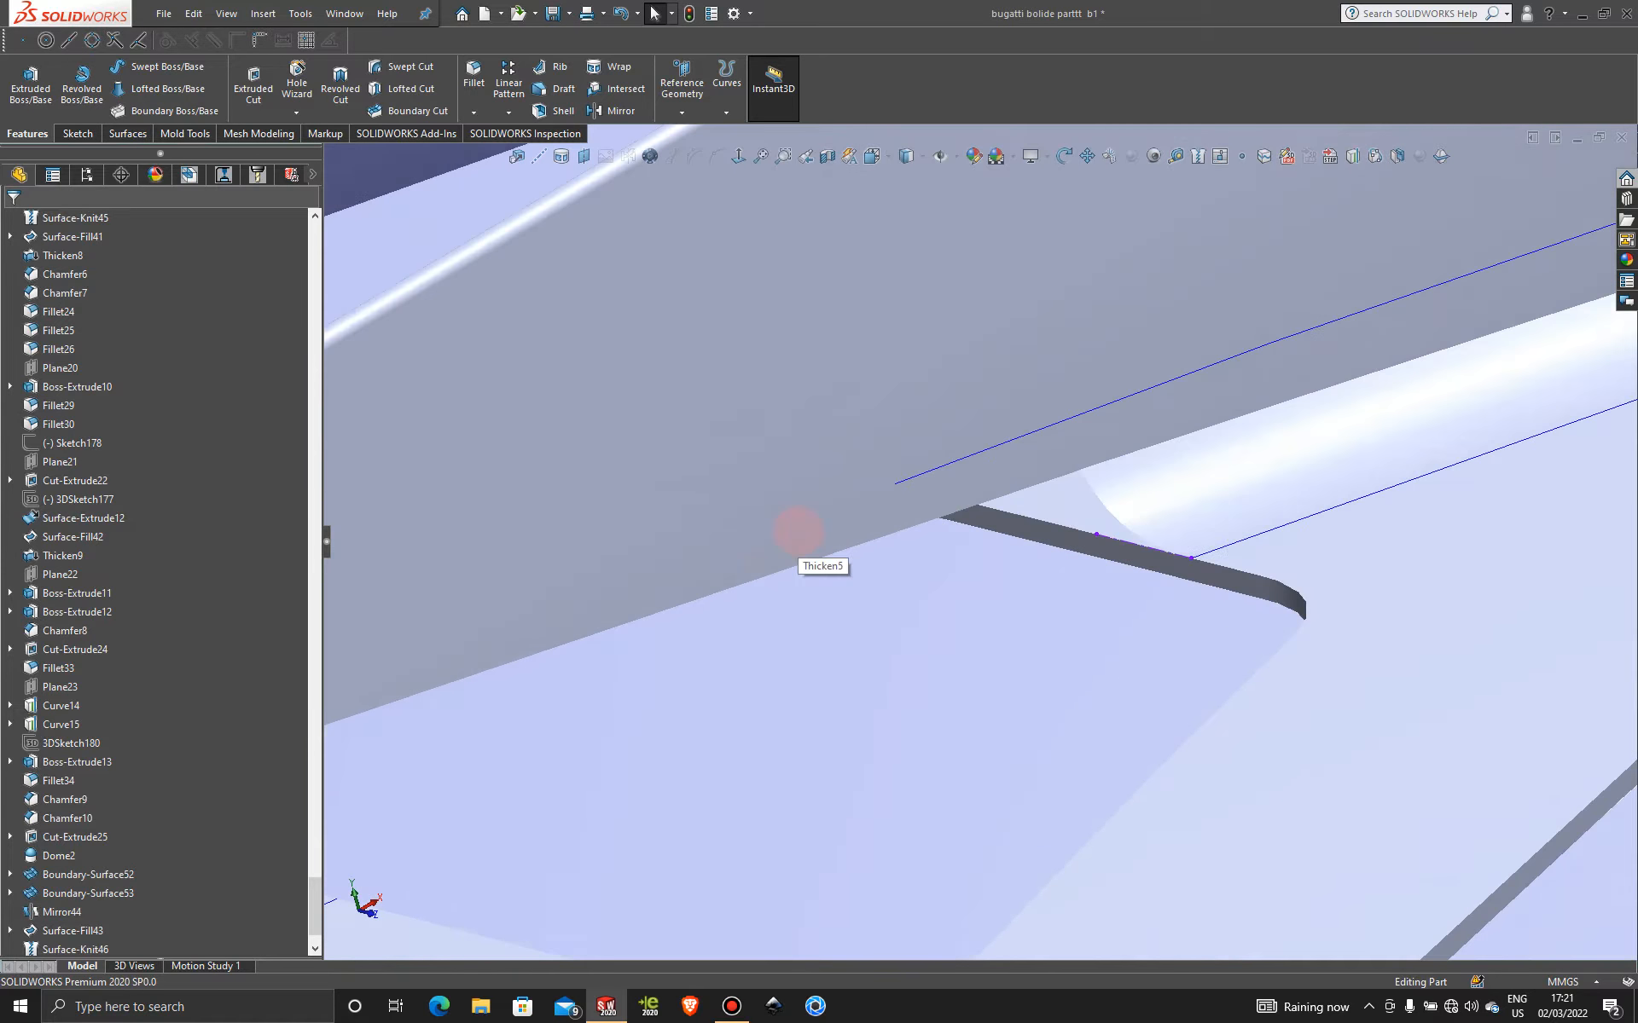
scroll(996, 560, "down", 5)
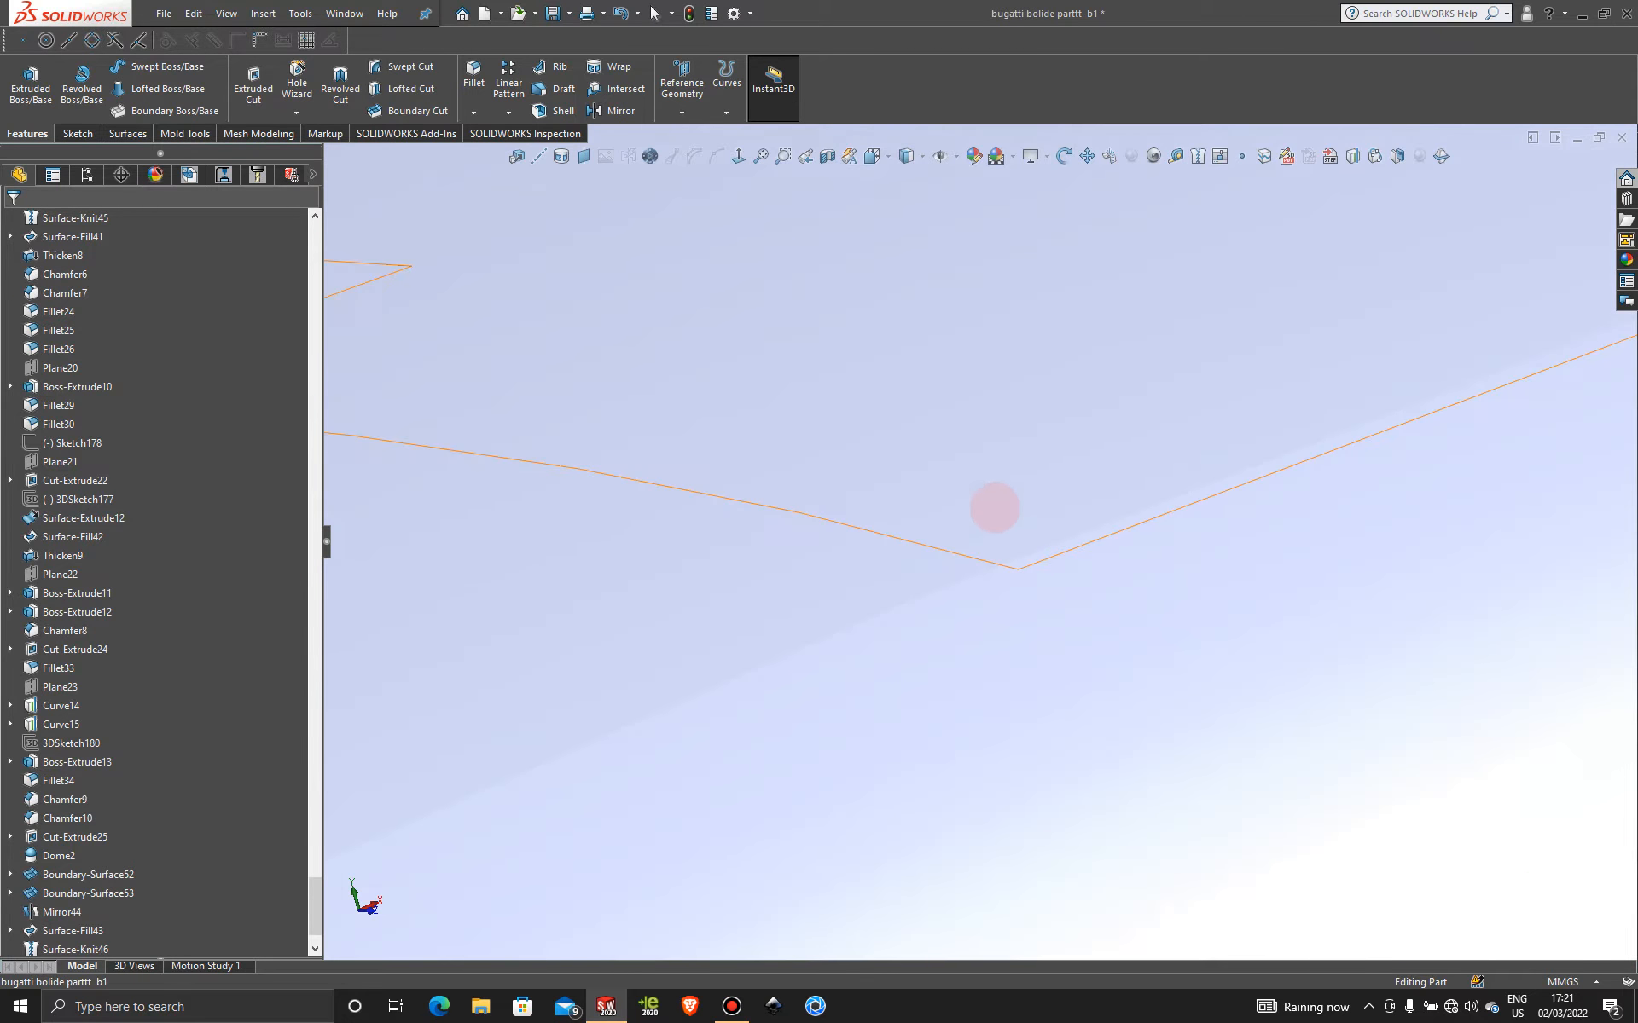
scroll(989, 505, "down", 5)
scroll(970, 475, "up", 6)
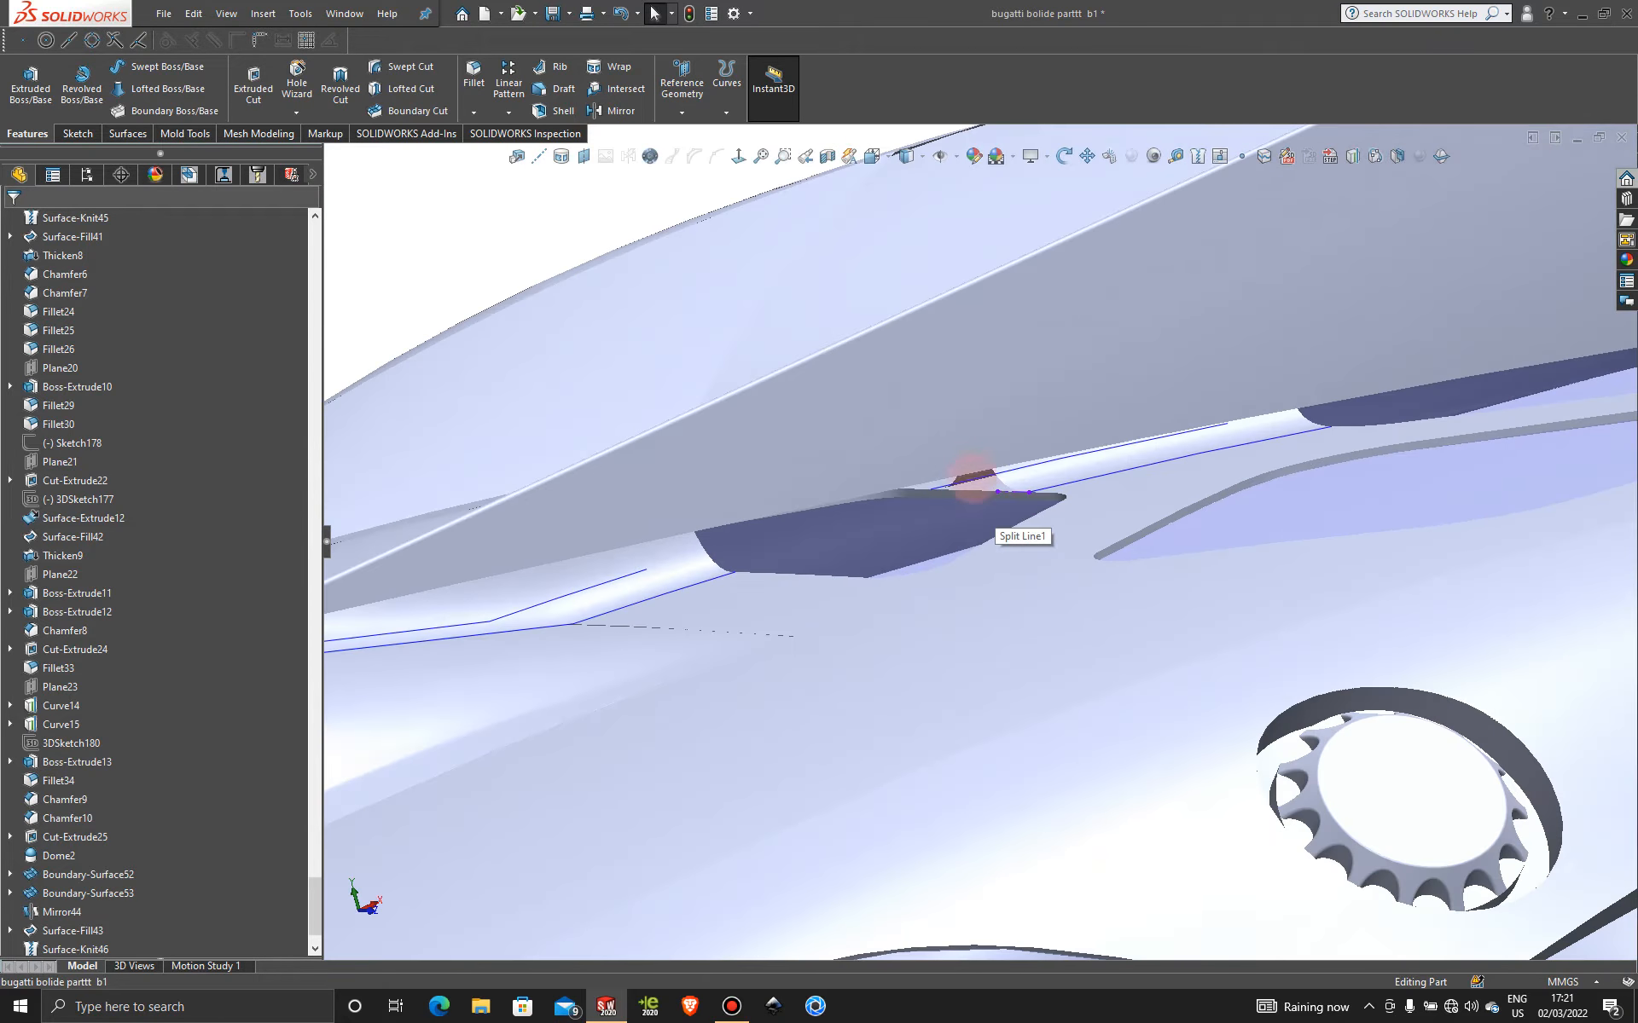
scroll(974, 486, "up", 2)
mouse_move(974, 577)
middle_mouse_down()
mouse_move(980, 537)
mouse_move(1004, 563)
middle_mouse_up()
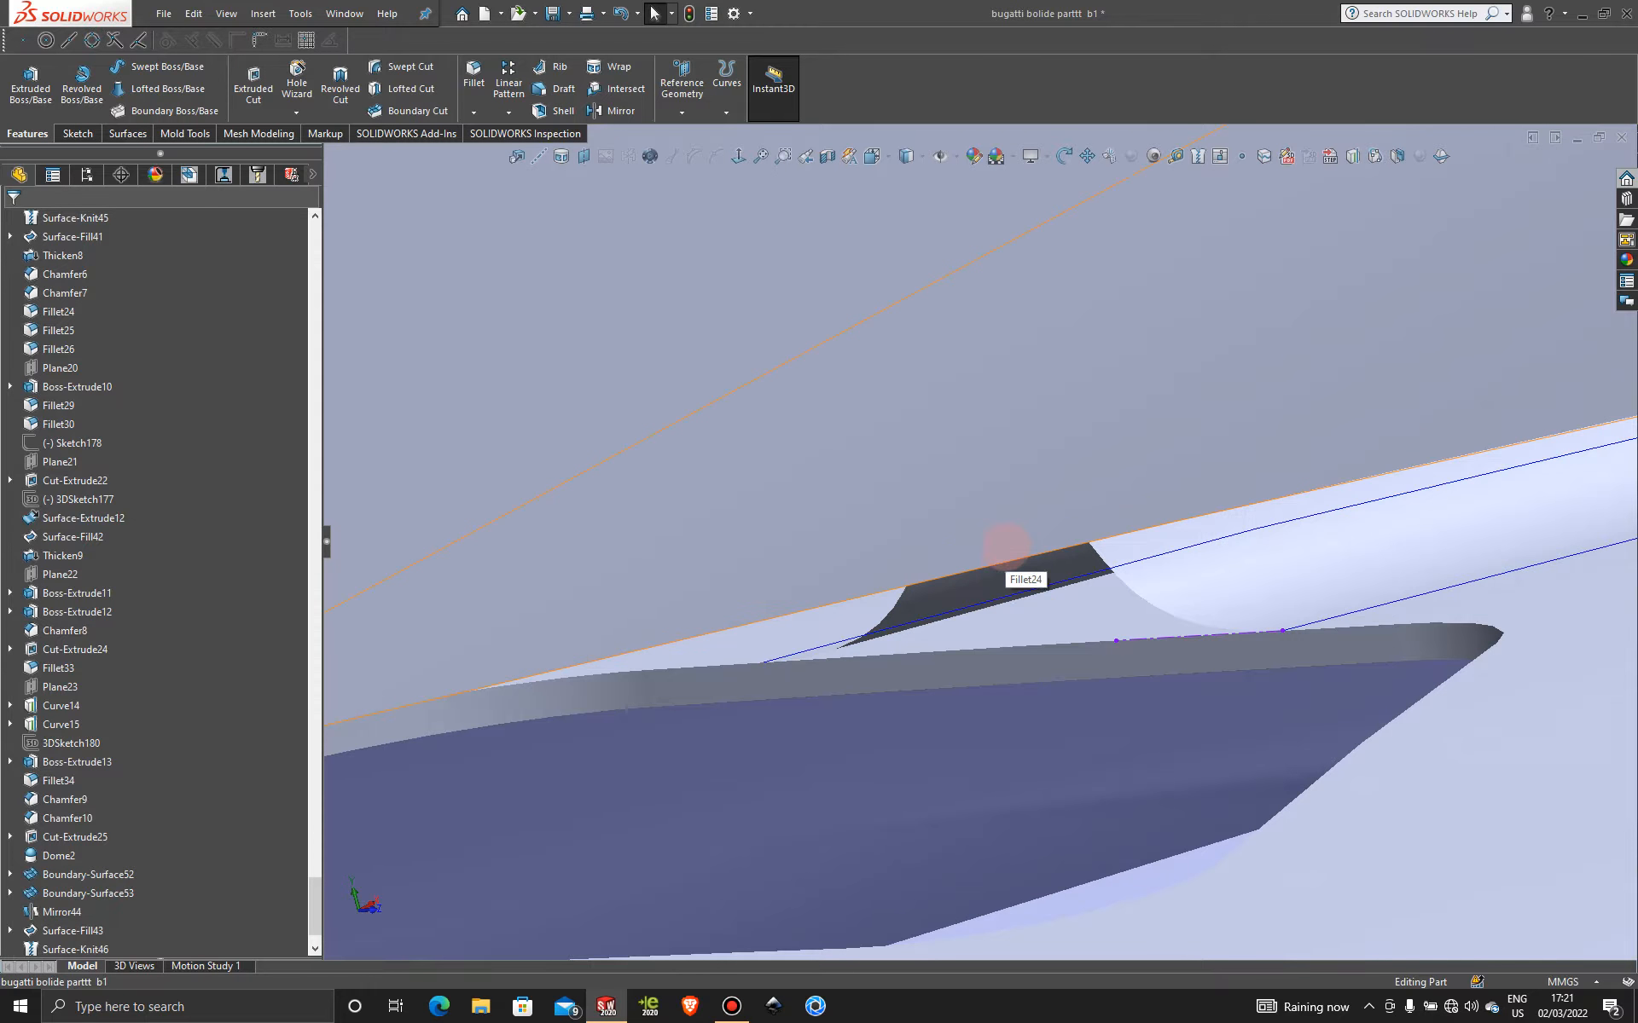
middle_click_drag(997, 500, 1007, 468)
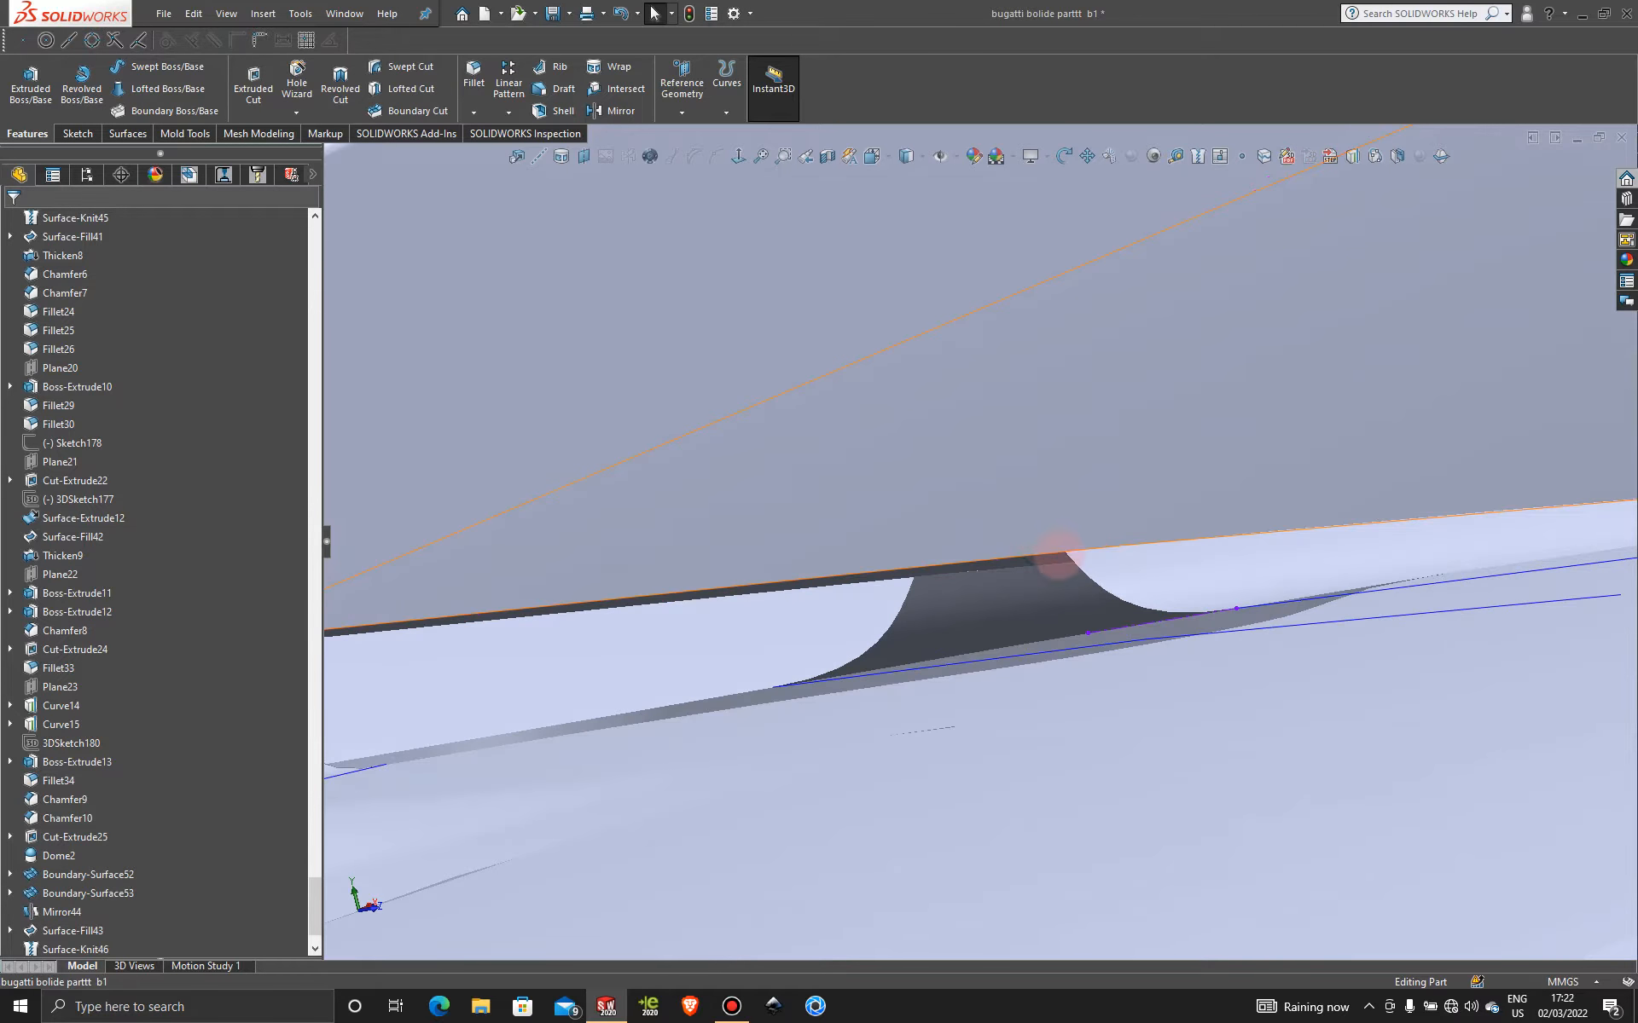
scroll(1016, 610, "down", 1)
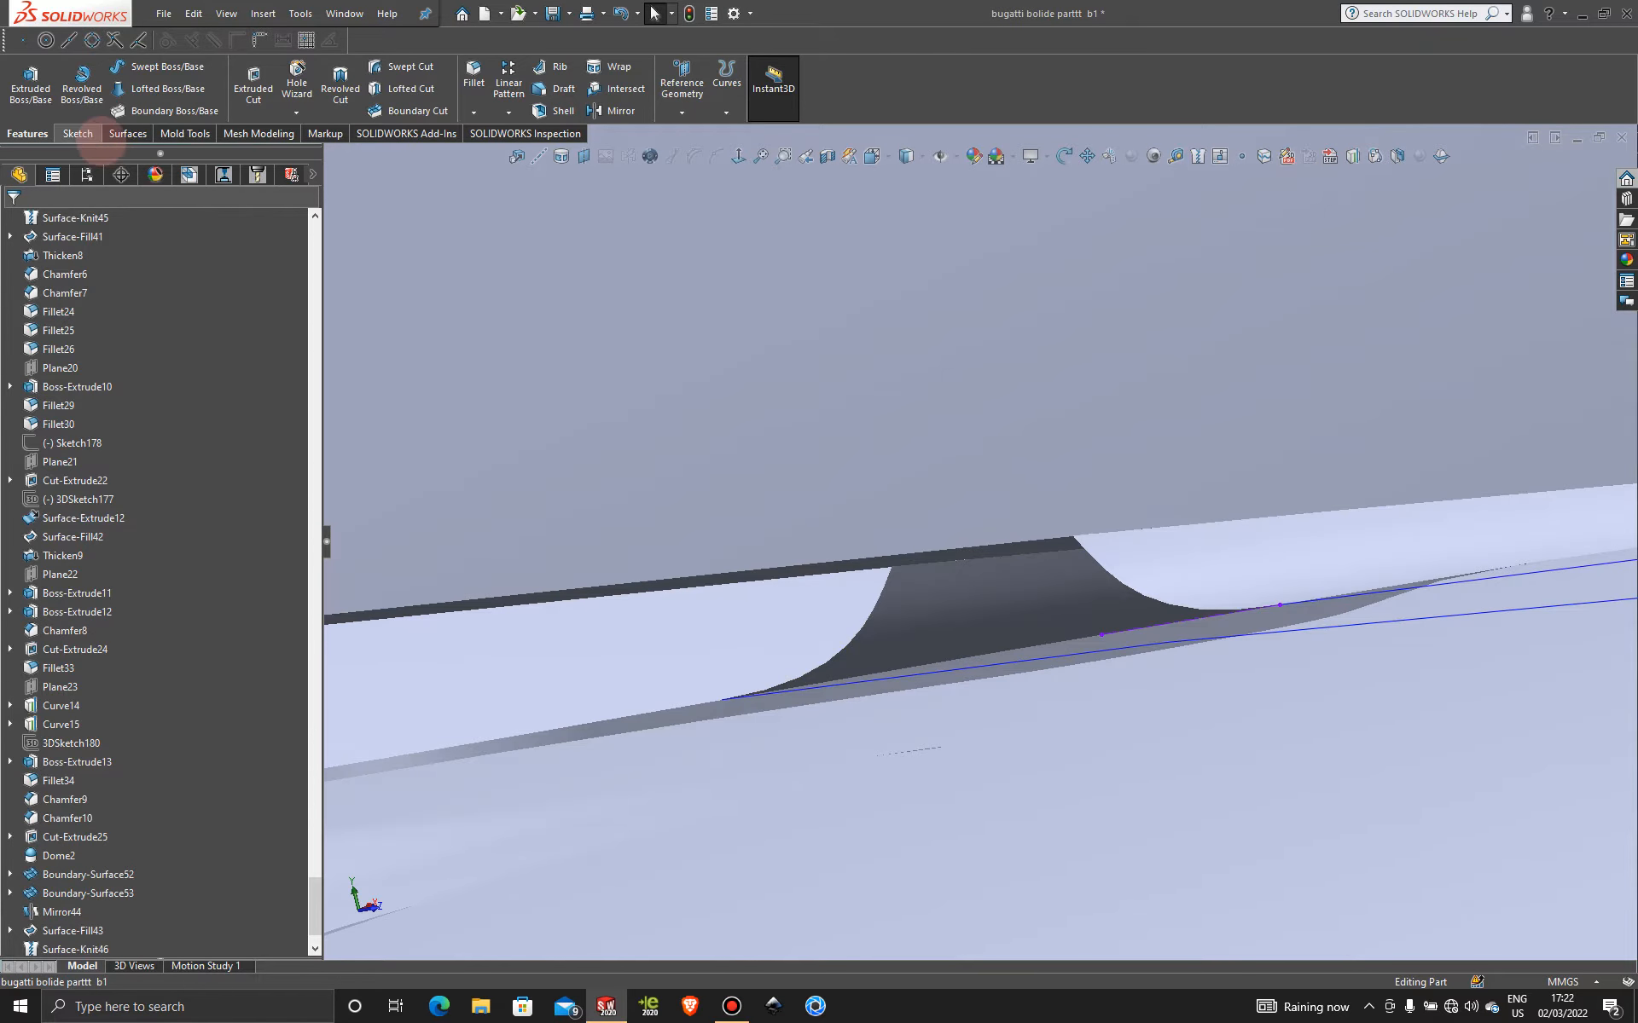
- Start a new 3D sketch for closing the open end between the two mirrored blends
left_click(76, 134)
left_click(24, 85)
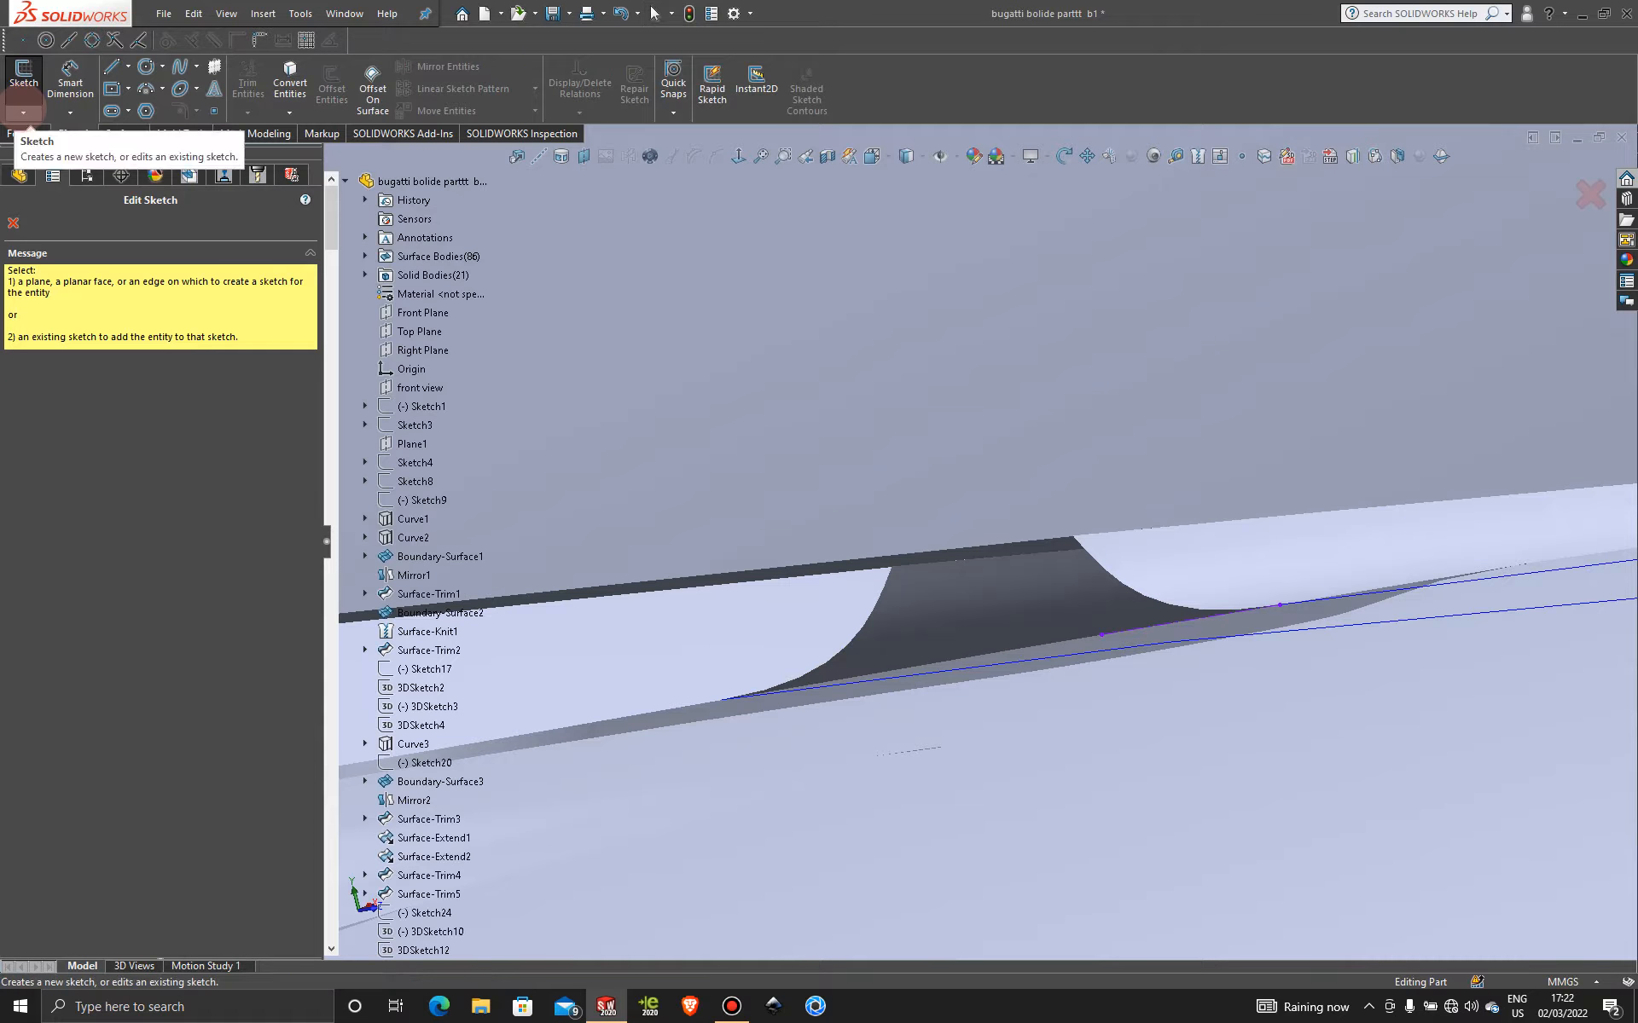
left_click(24, 113)
left_click(51, 154)
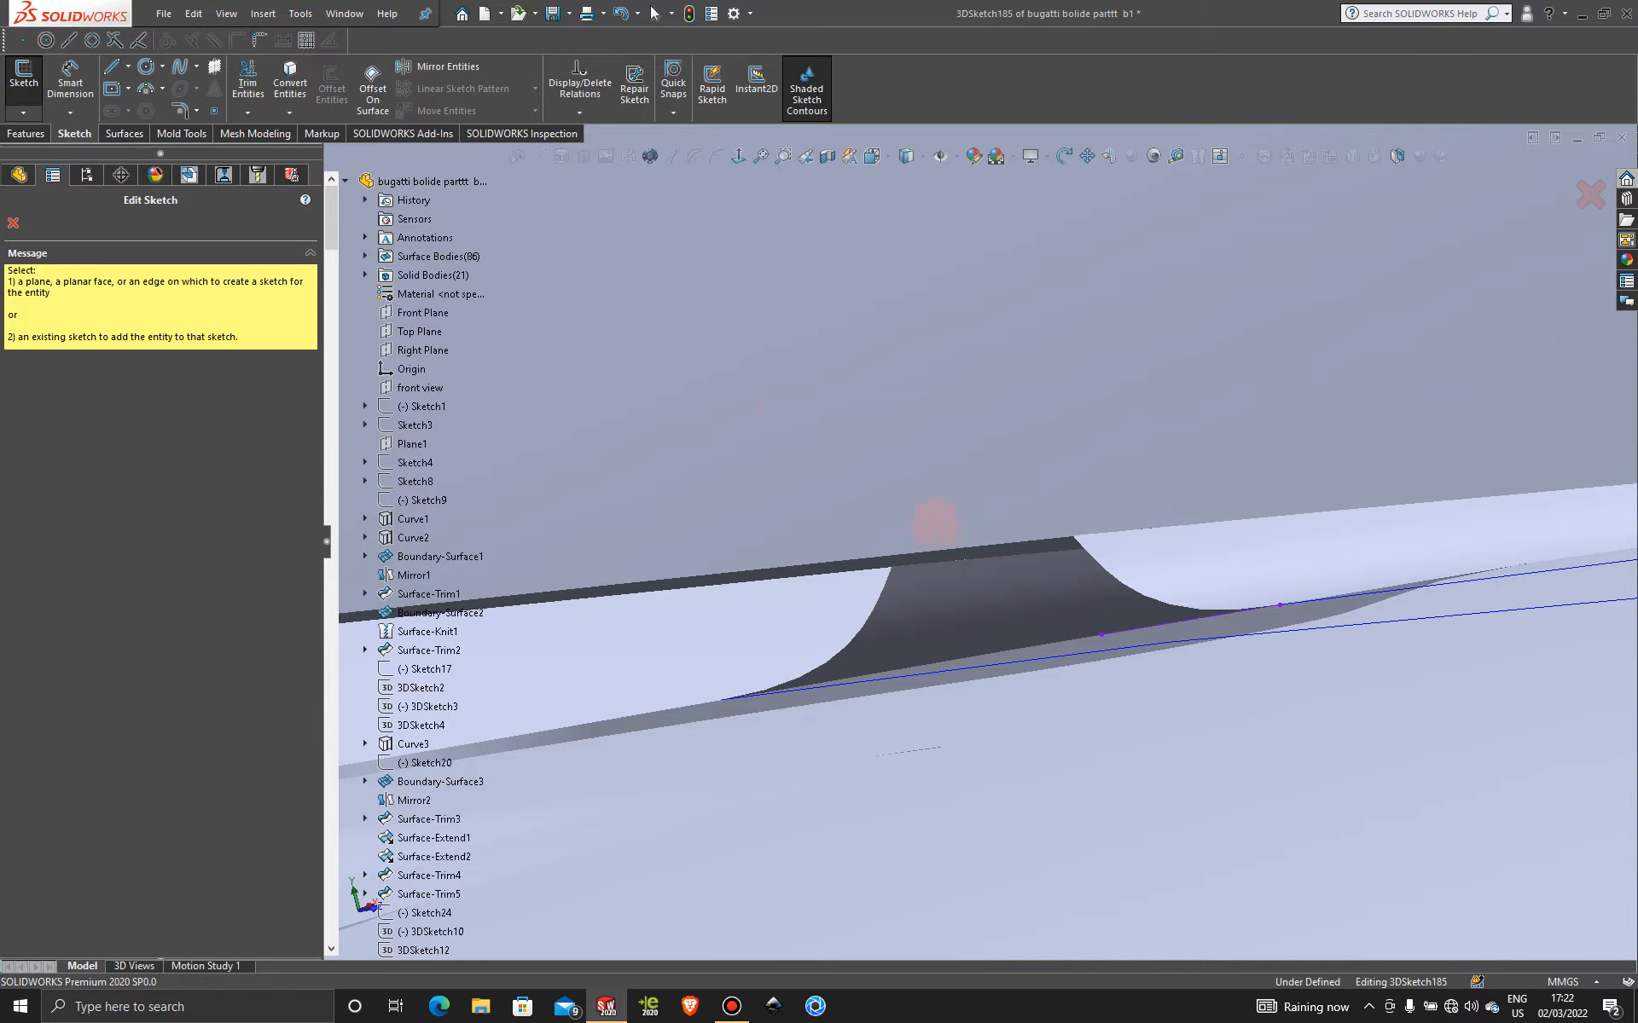
left_click(13, 223)
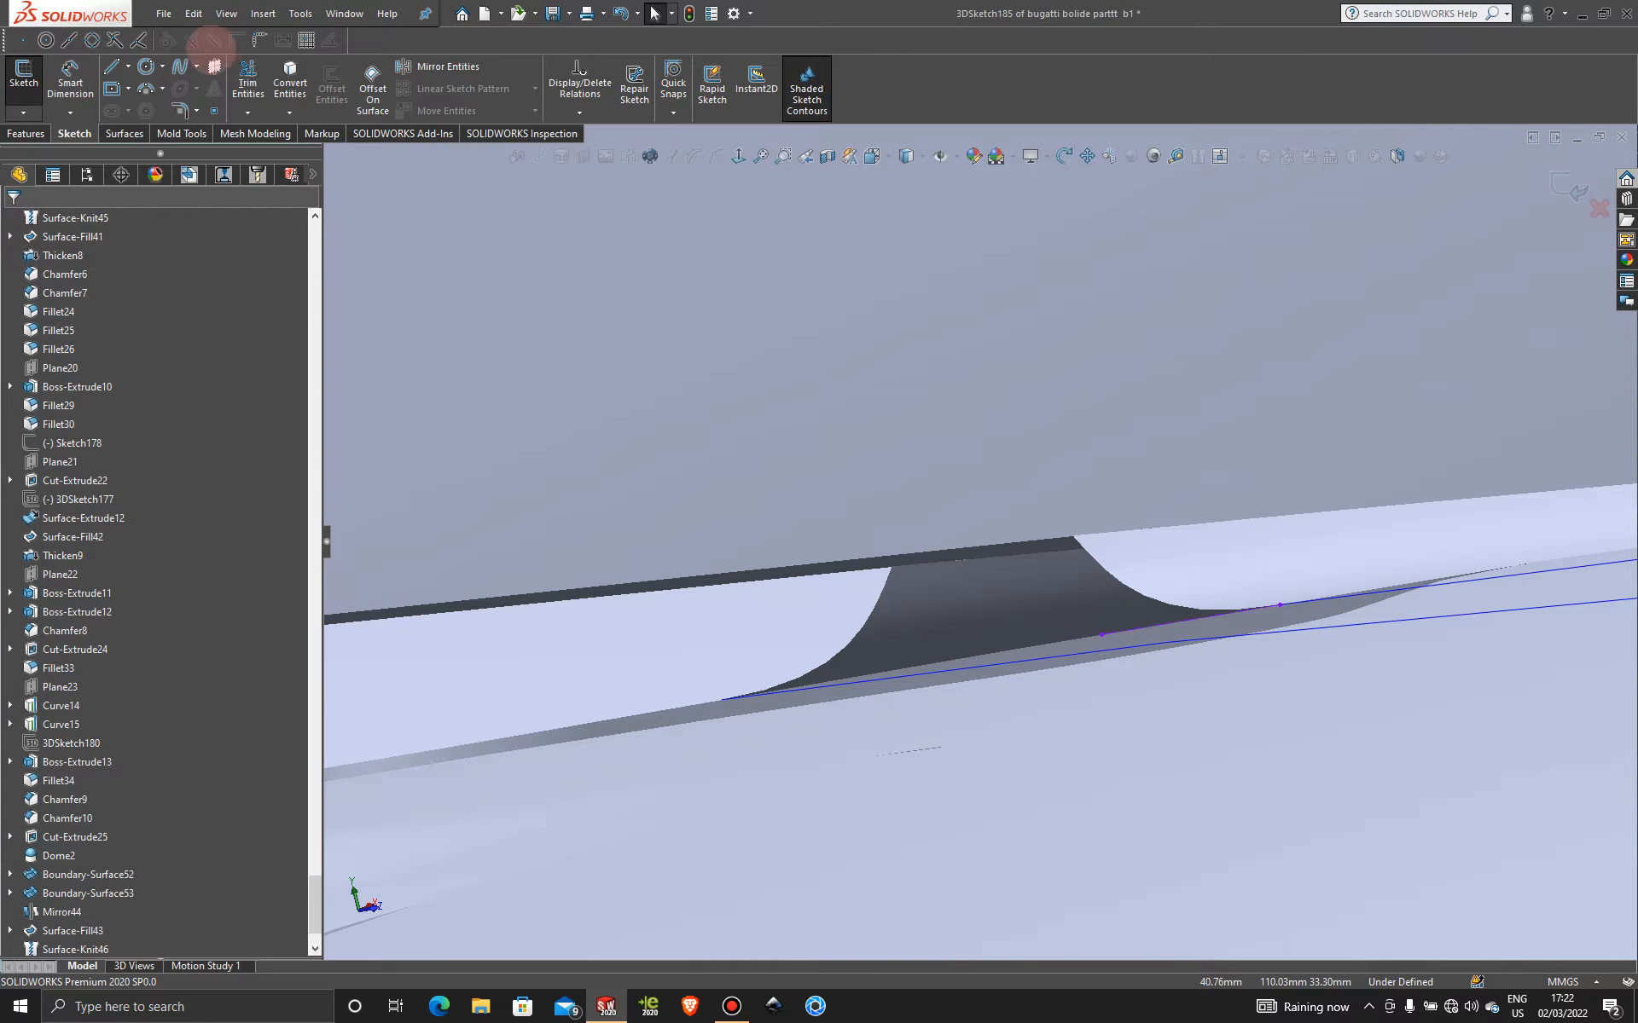
left_click(180, 67)
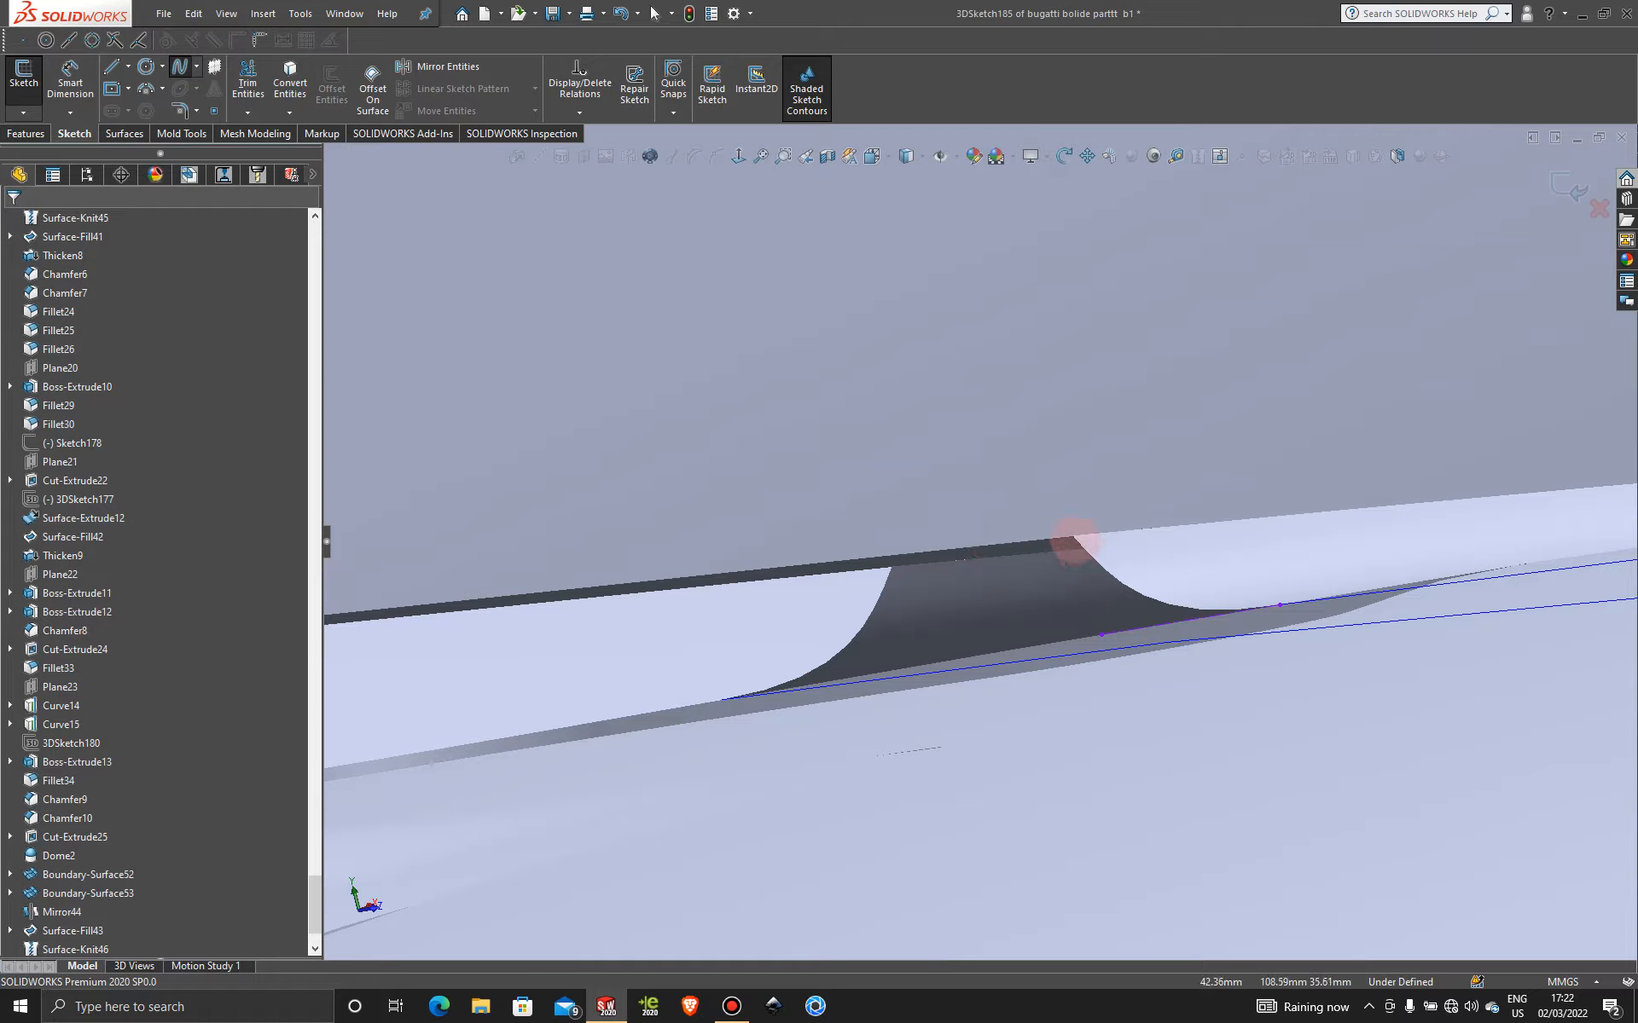
left_click(1072, 536)
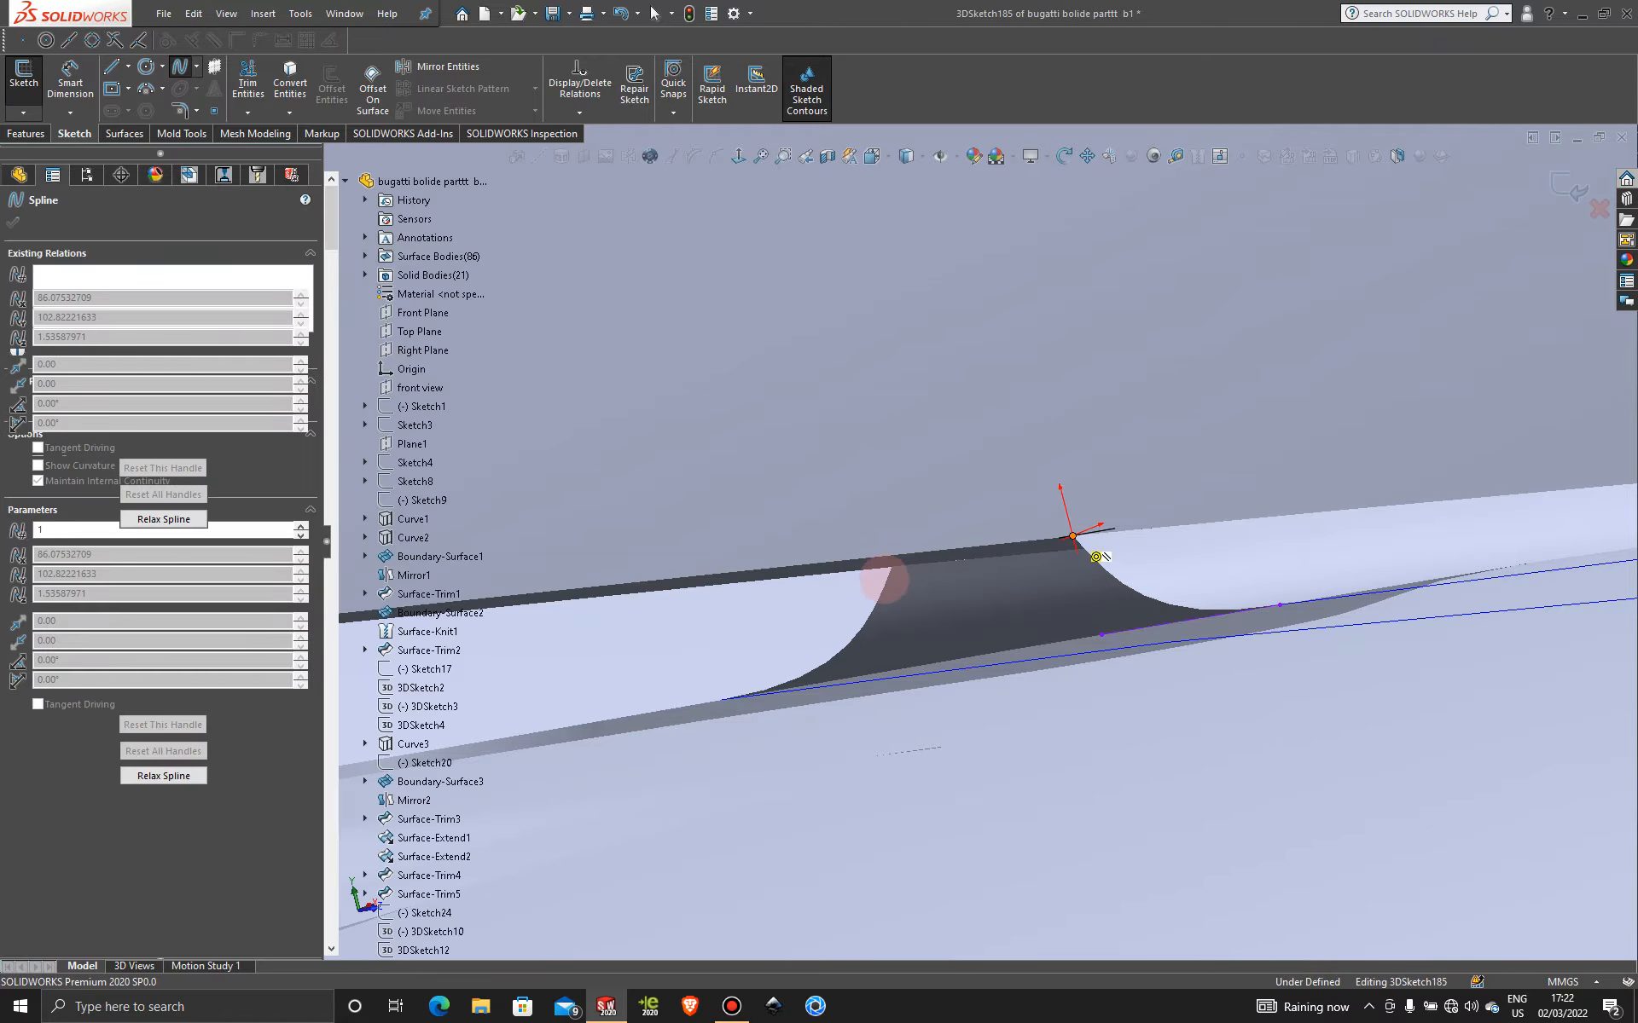
left_click(891, 567)
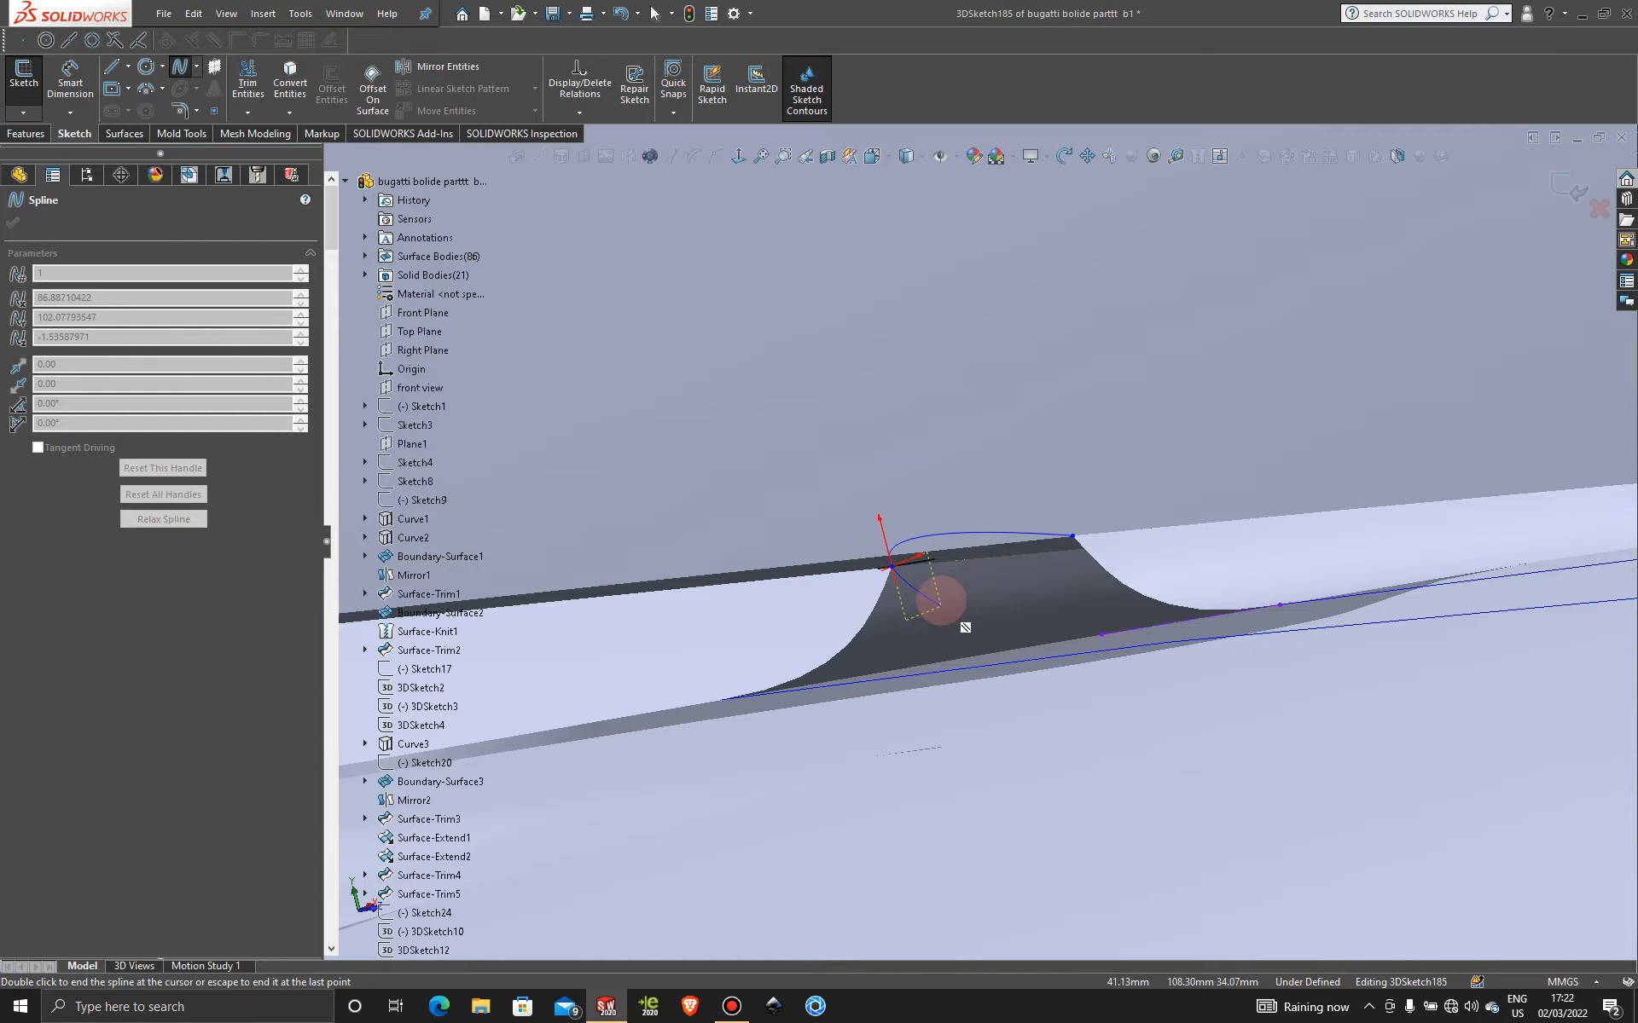
key("Escape")
middle_click_drag(982, 575, 989, 582)
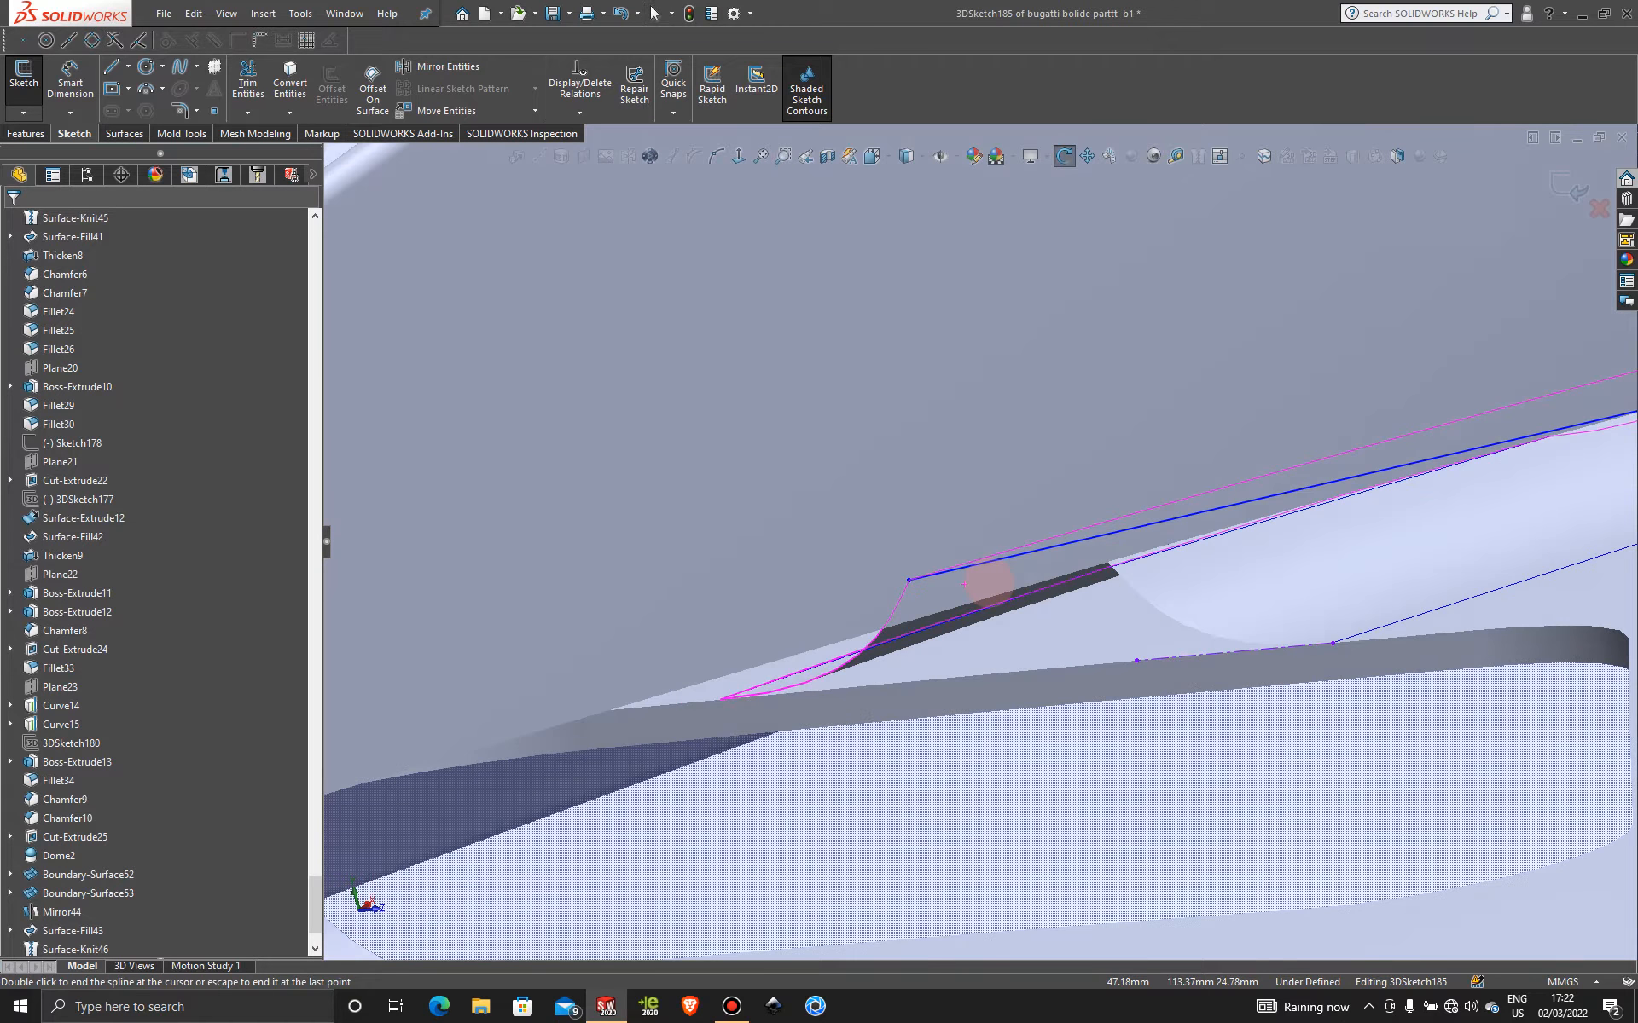
left_click(990, 568)
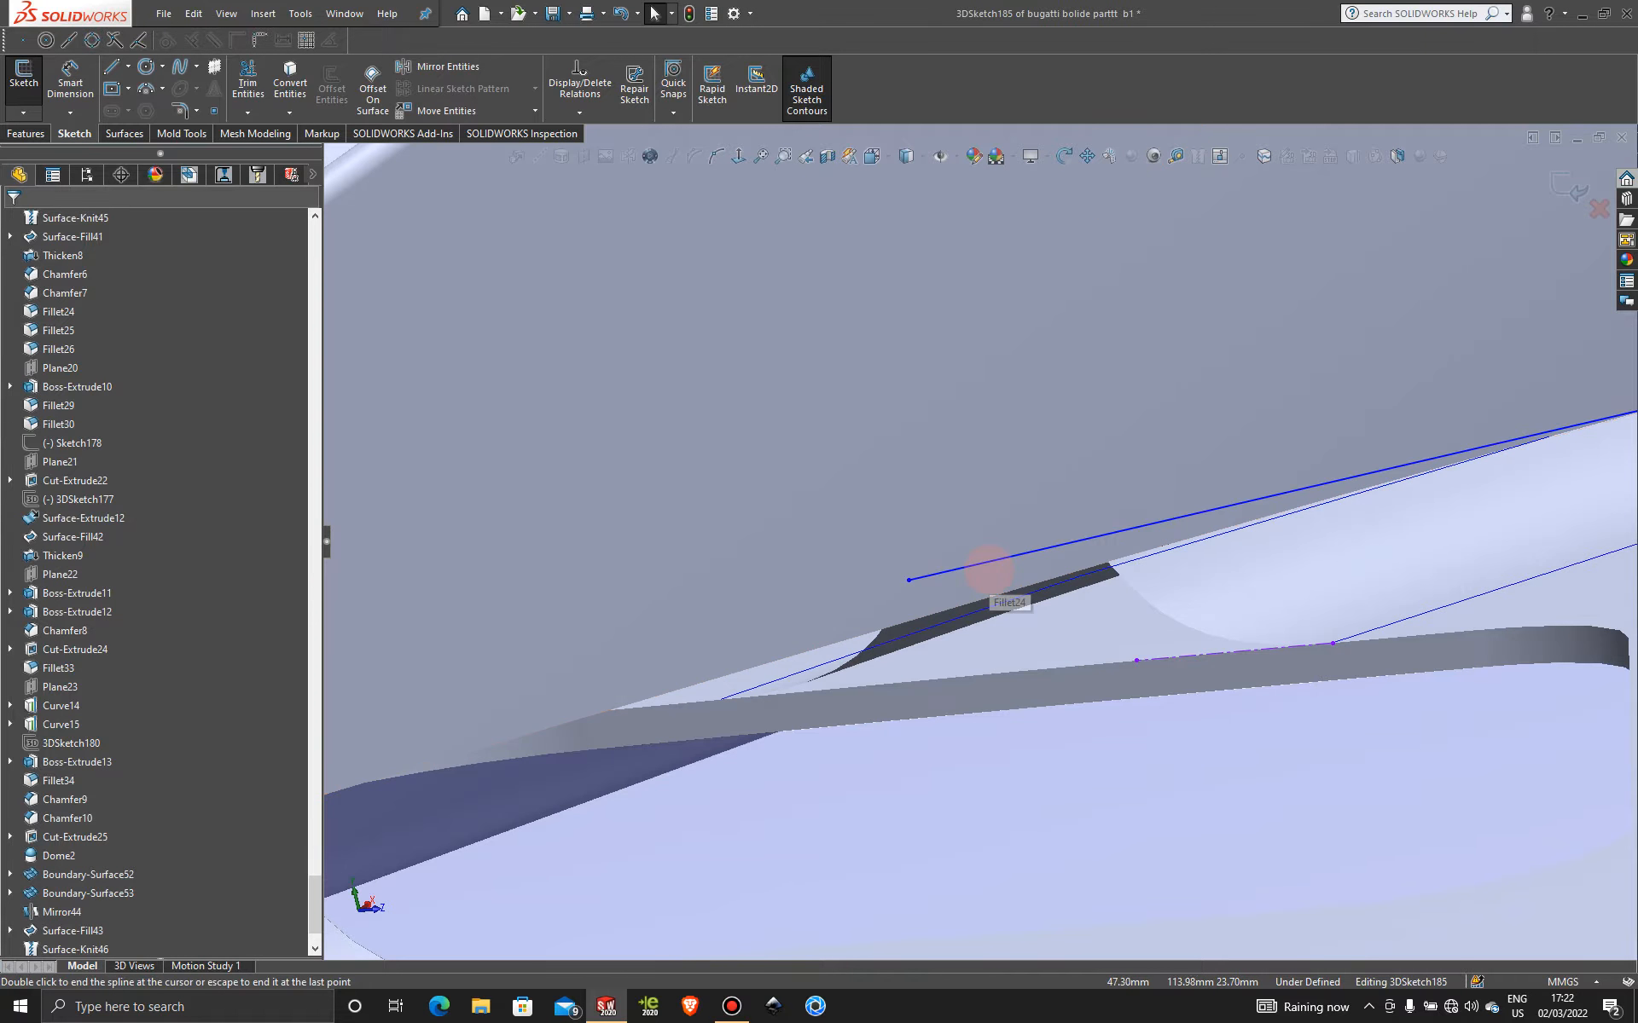
key("Delete")
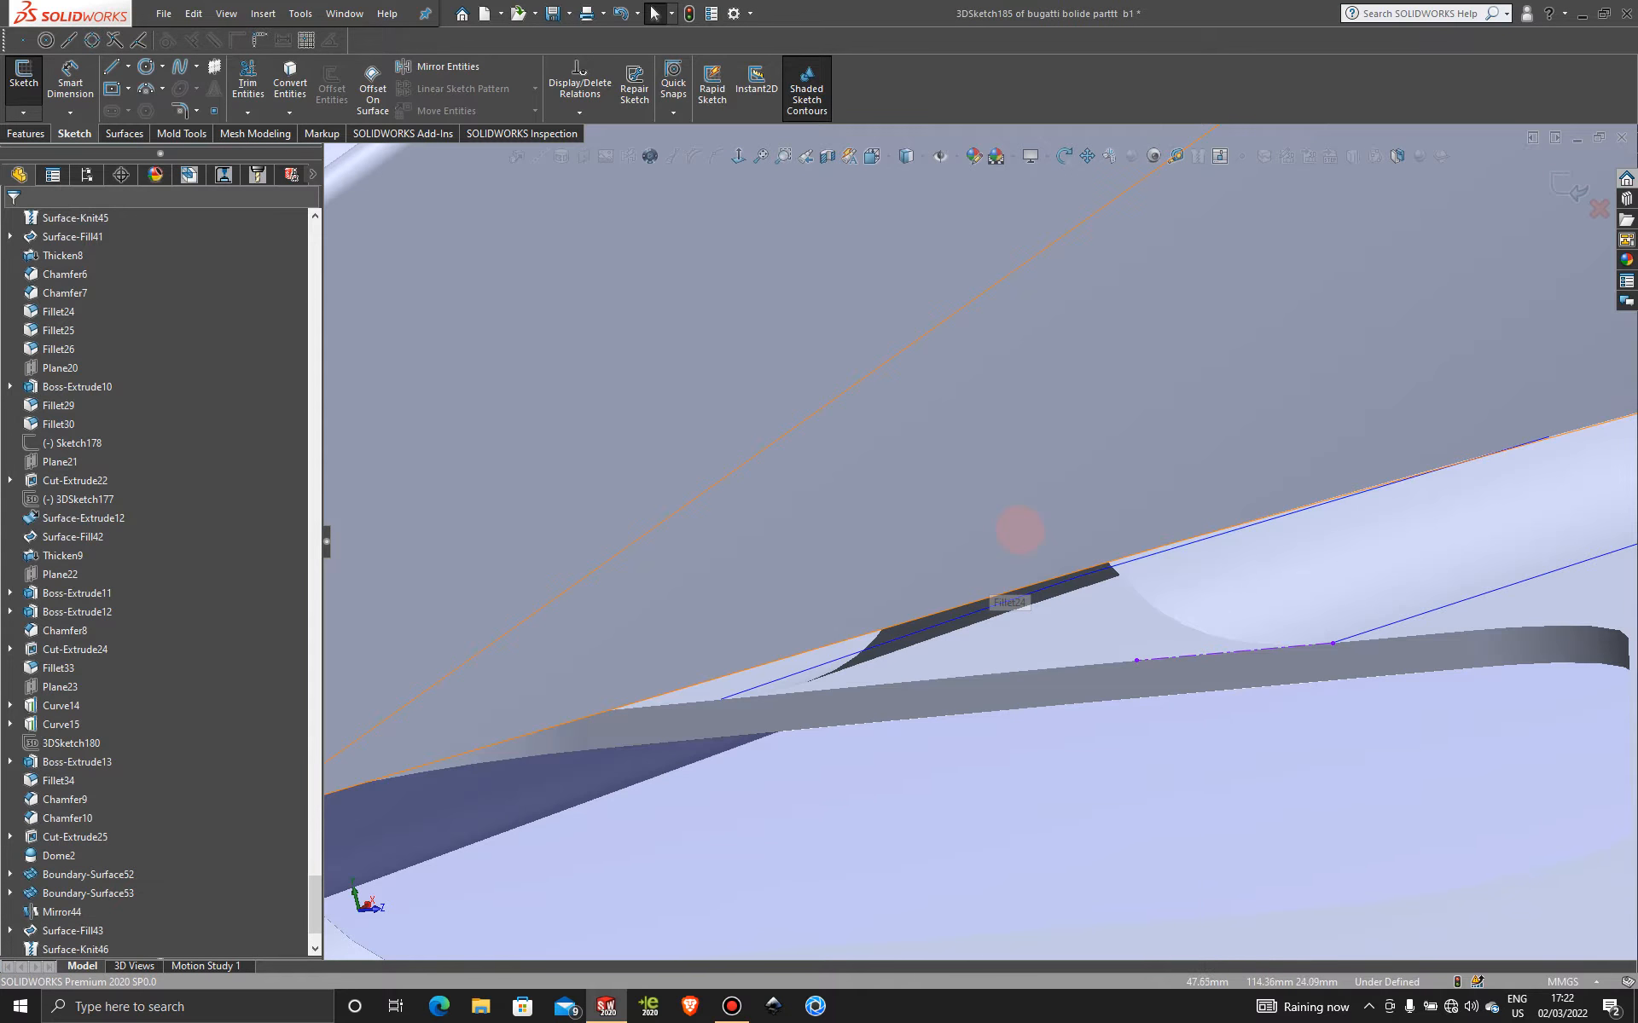
- Sketch a two-point spline across the gap under the fin, between the curved end edges of the two mirrored blend surfaces
scroll(1061, 619, "up", 5)
middle_click_drag(1024, 583, 1029, 563)
scroll(1029, 560, "down", 5)
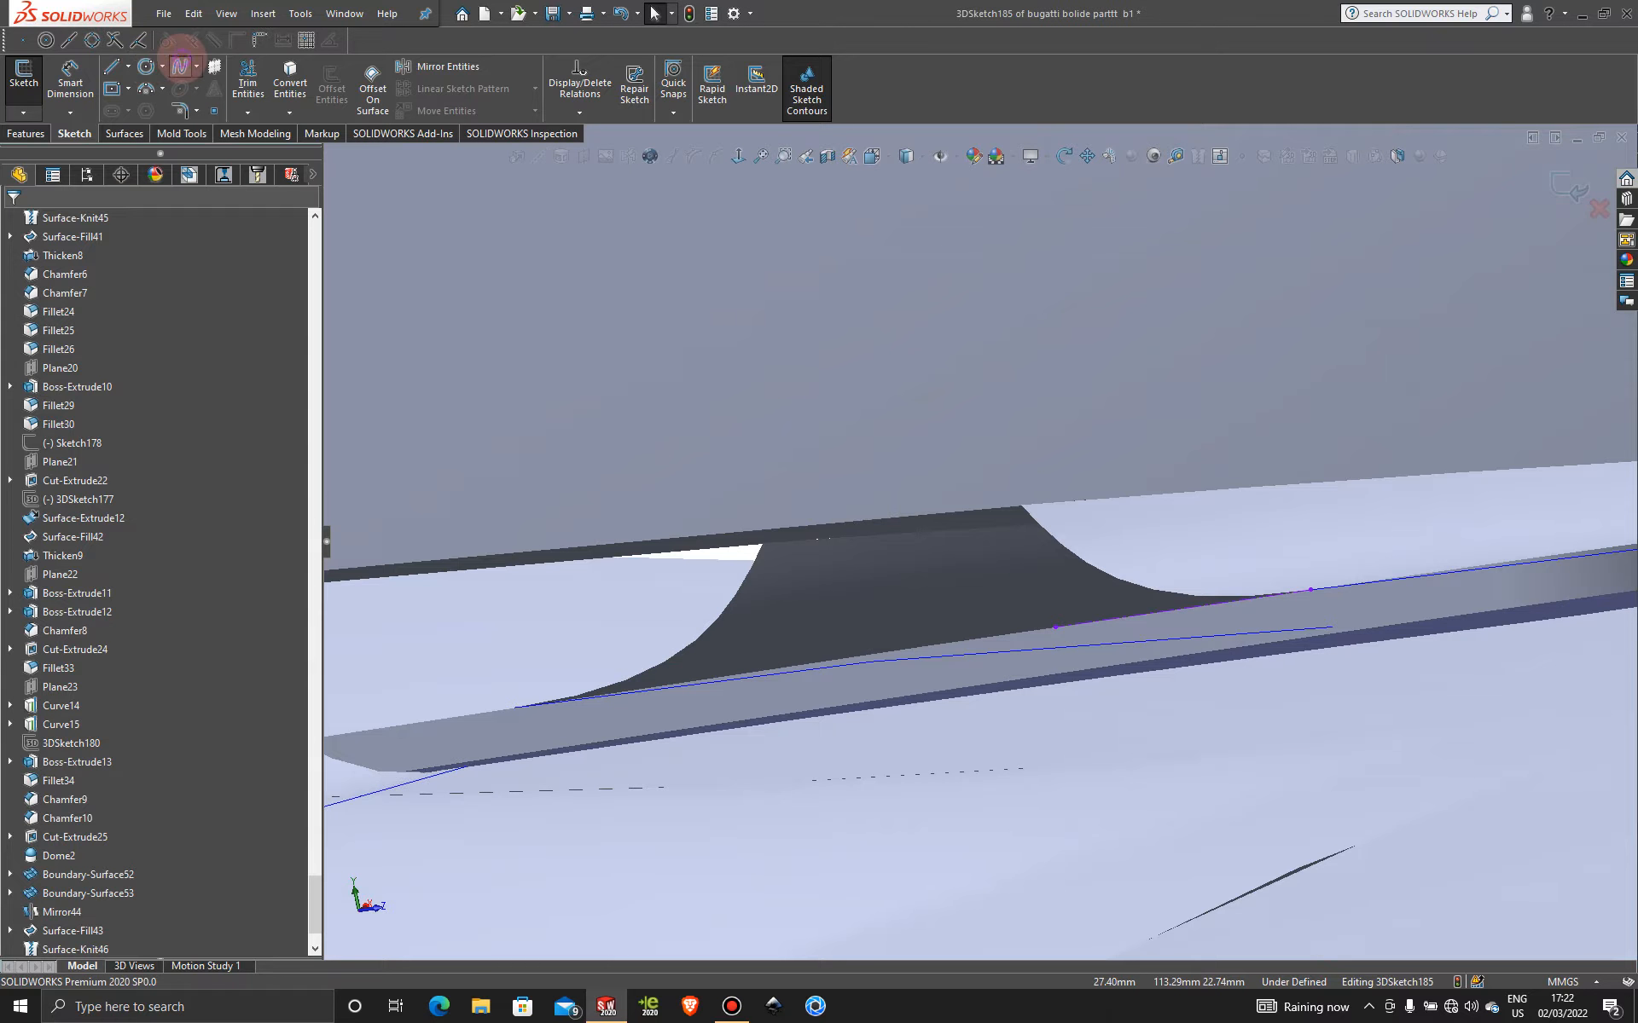
left_click(180, 65)
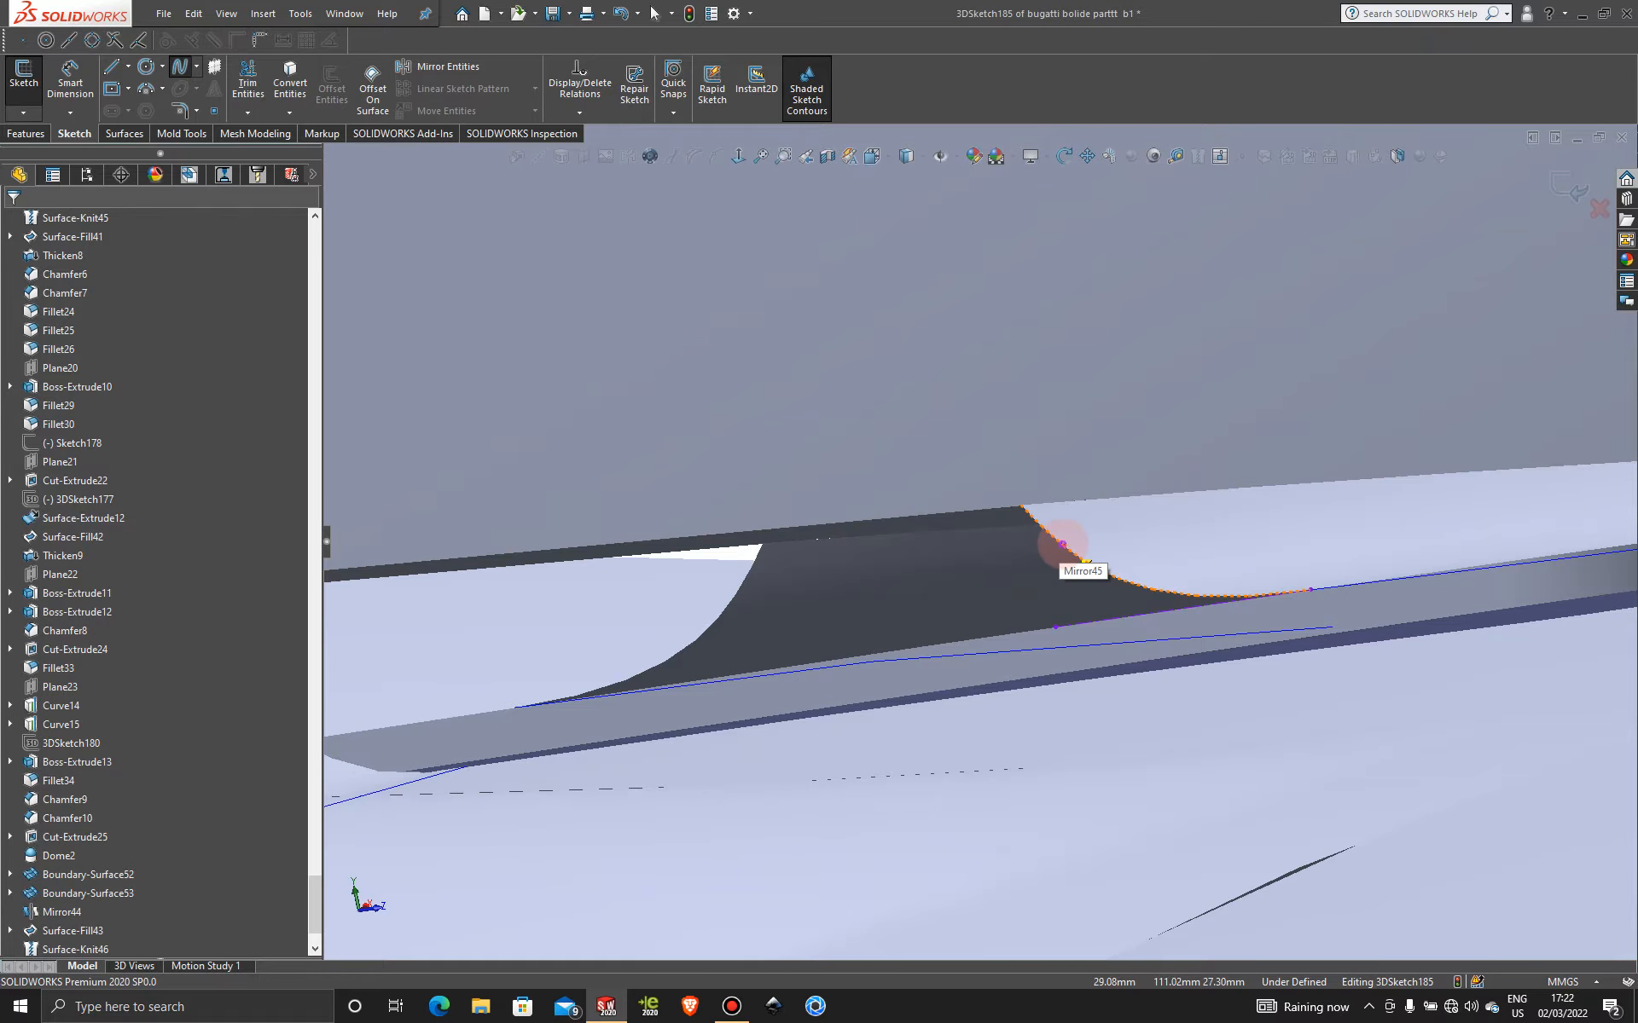
left_click(1062, 543)
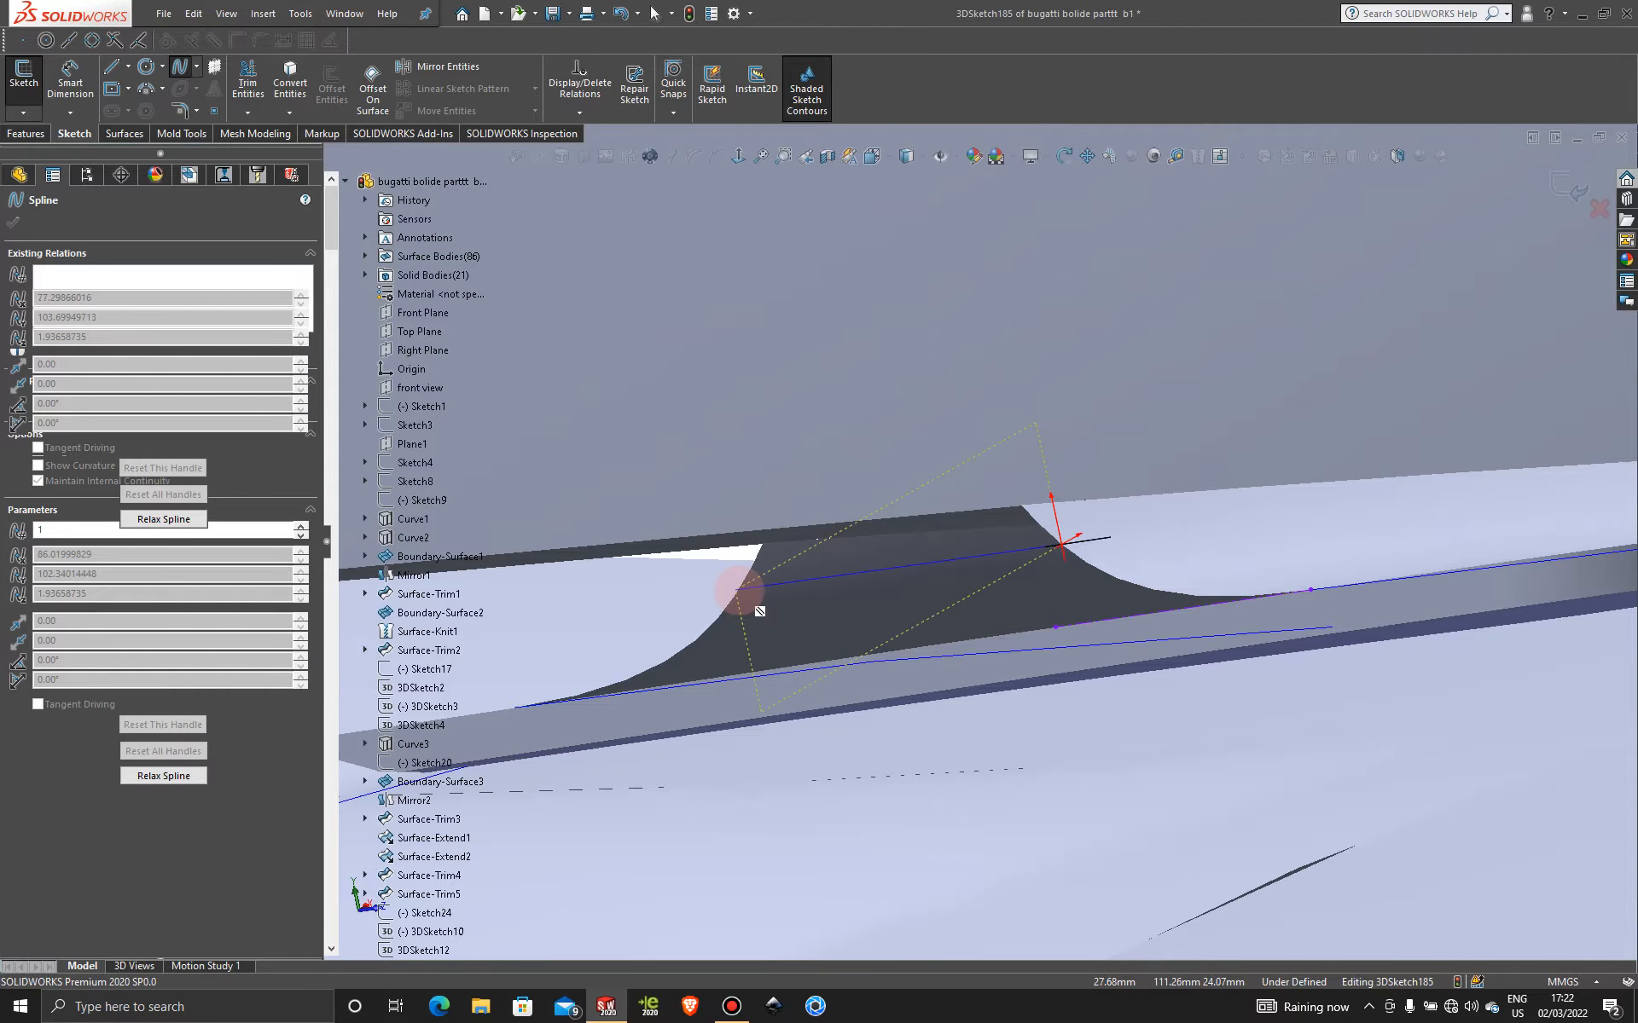
left_click(739, 590)
key("Escape")
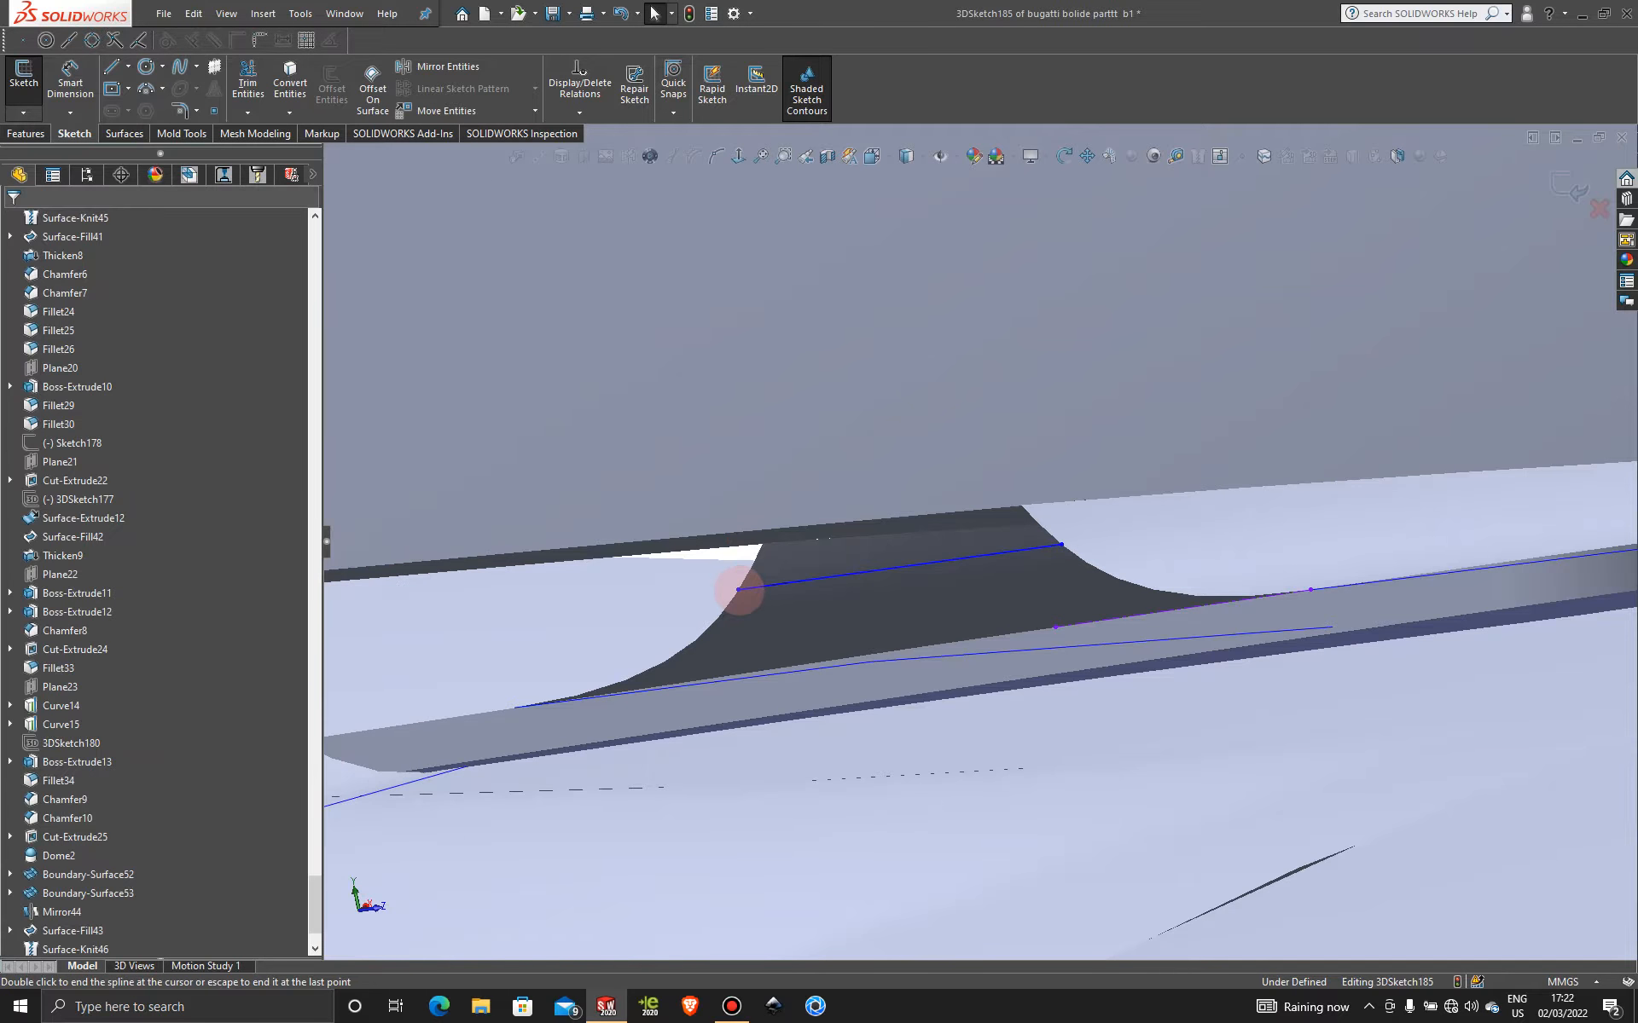
- Move both spline endpoints up to the corners where the blends' curved end edges meet the fin
left_click(741, 588)
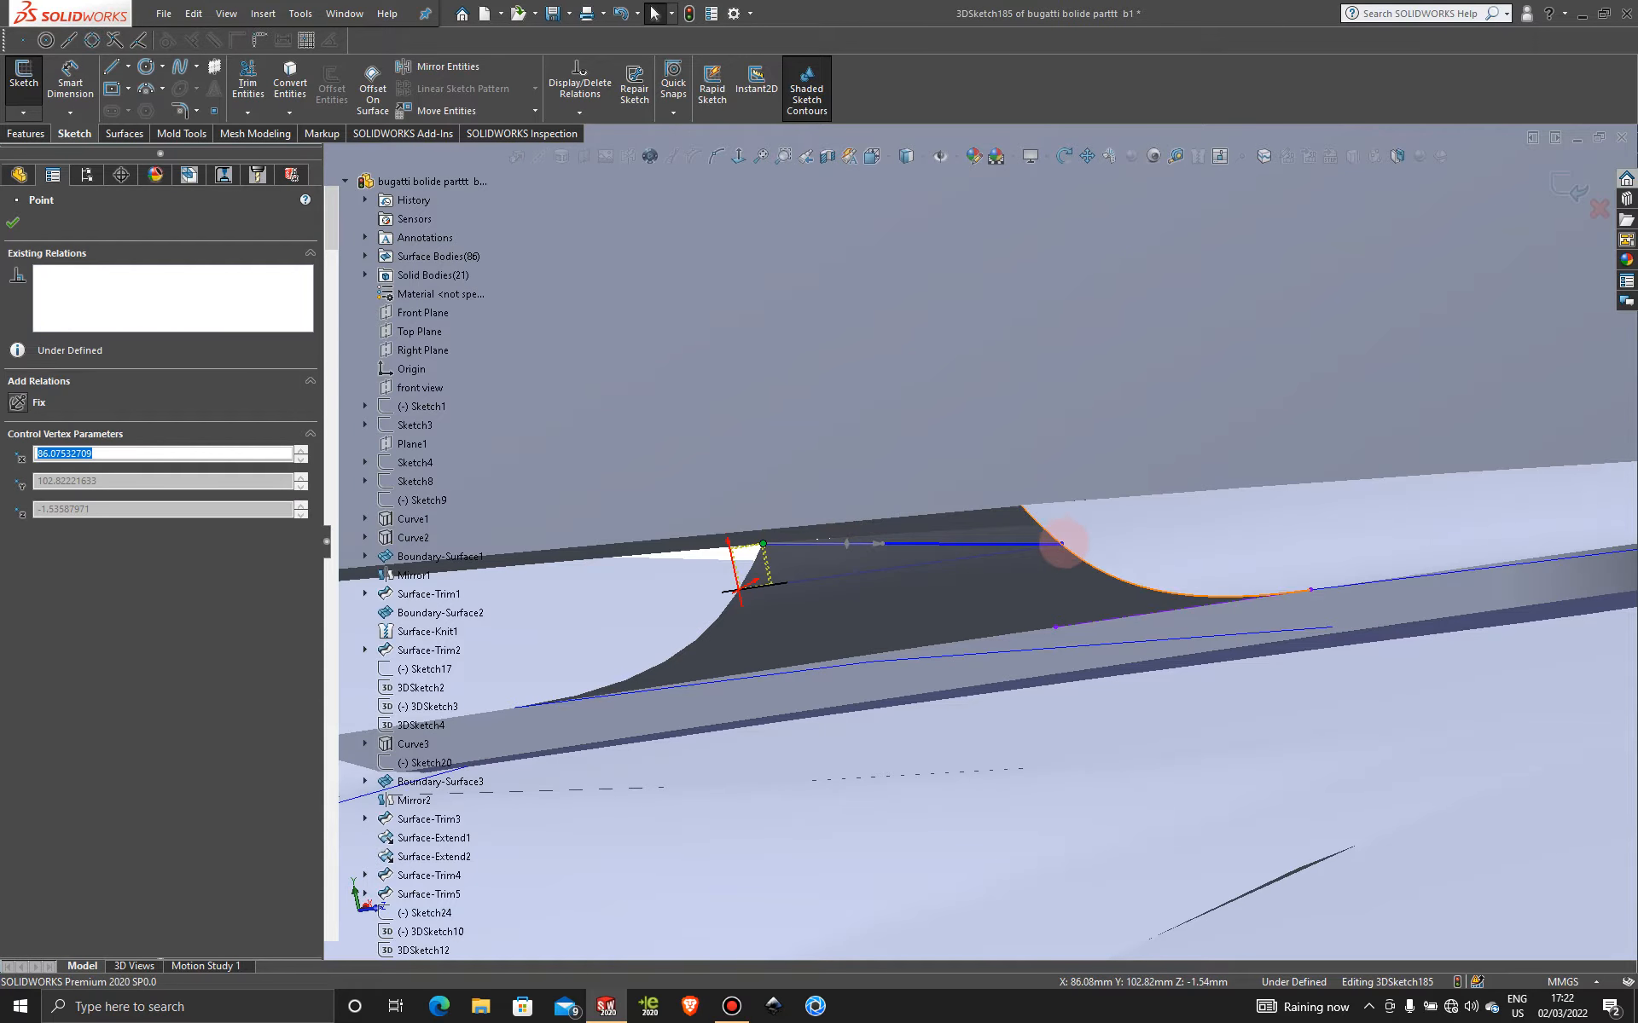
left_click_drag(1062, 543, 1020, 503)
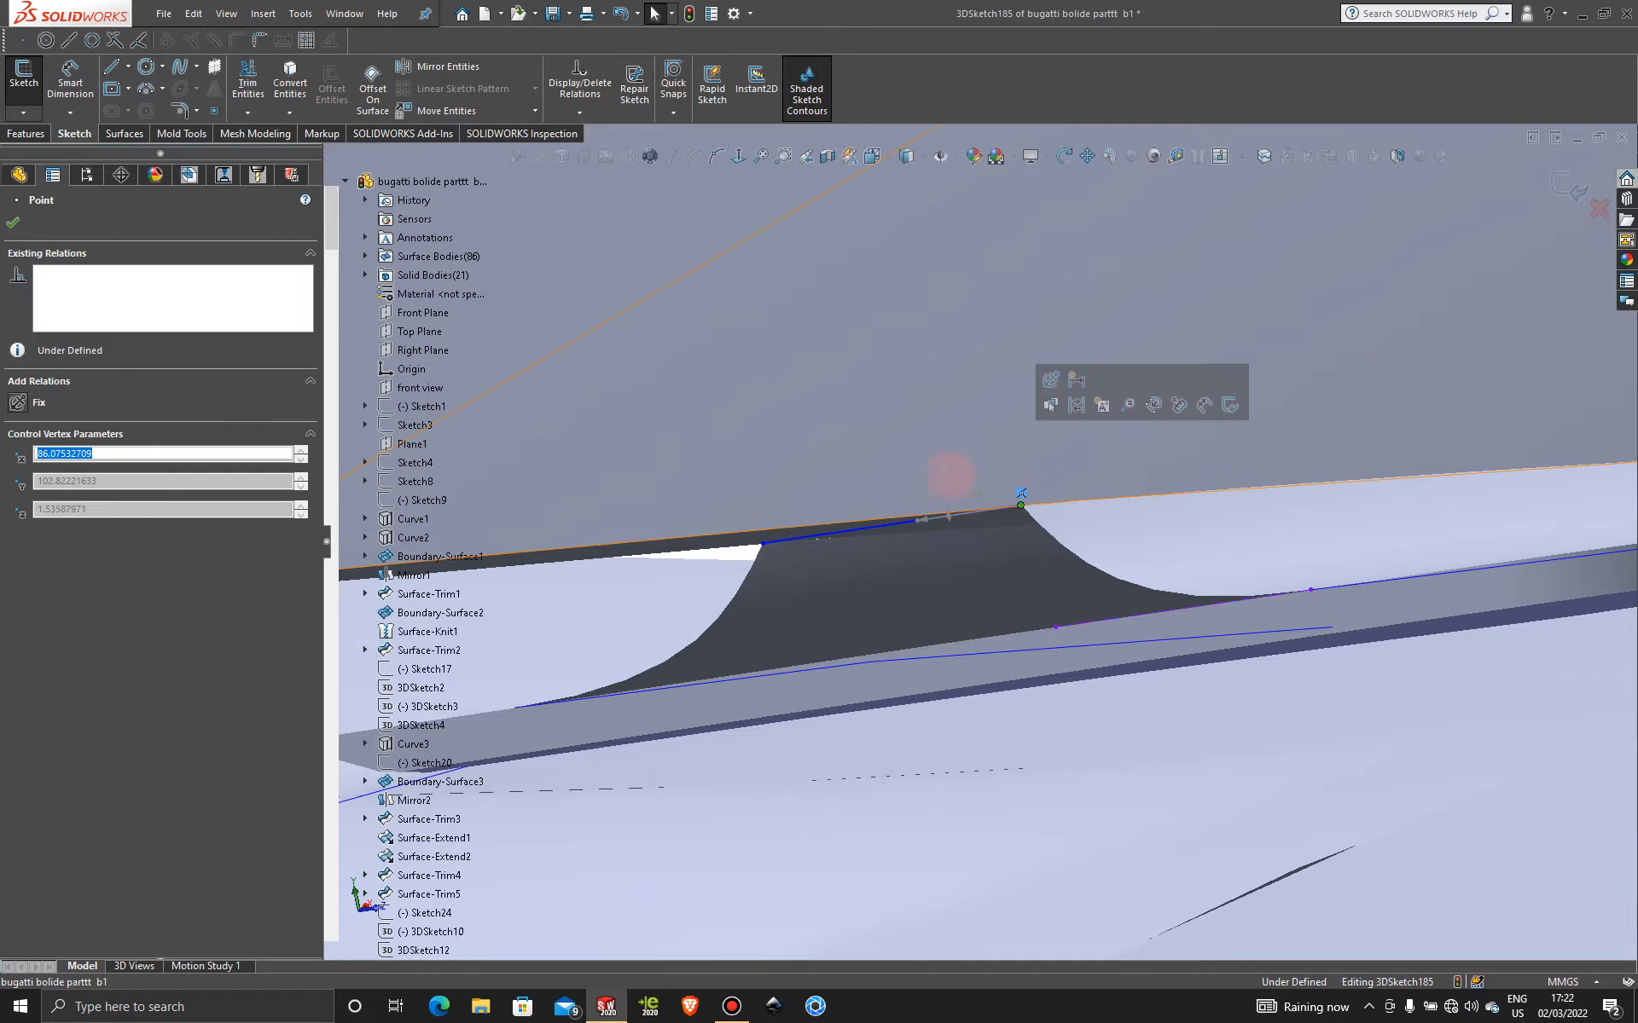
left_click(13, 224)
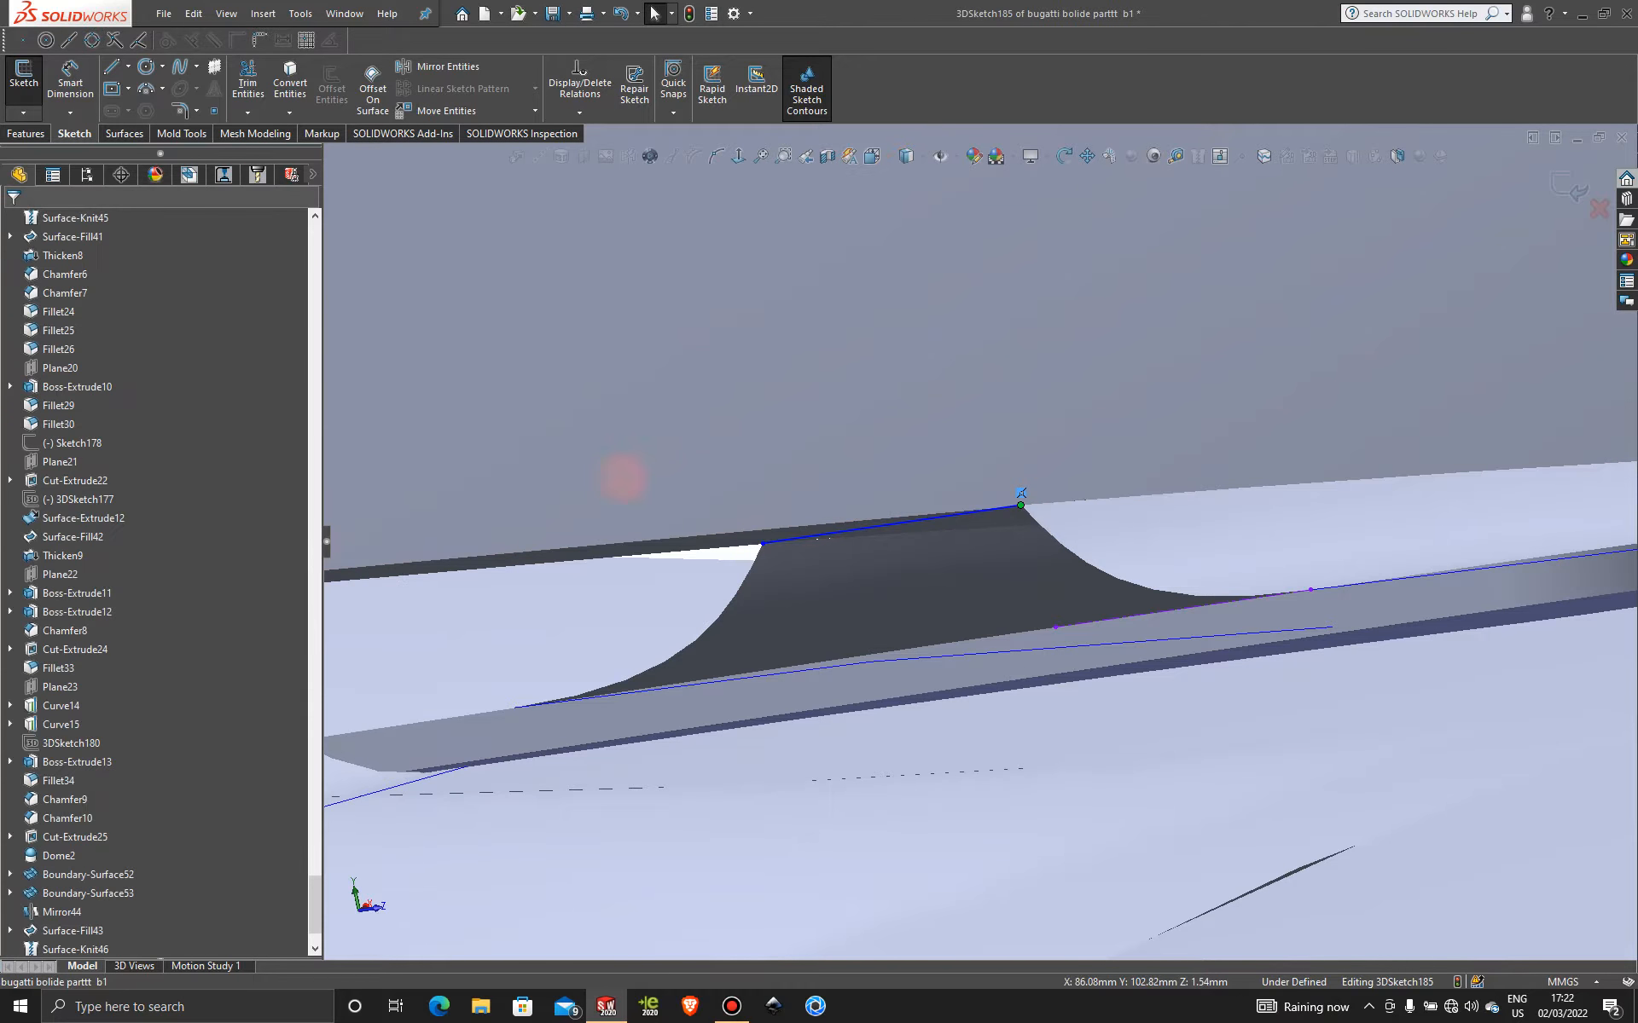
- Finish the open 3D sketch with the short line along the fin's lower edge
scroll(909, 596, "up", 1)
scroll(909, 596, "up", 1)
mouse_move(905, 576)
middle_mouse_down()
mouse_move(906, 590)
mouse_move(878, 587)
mouse_move(866, 567)
mouse_move(882, 574)
middle_mouse_up()
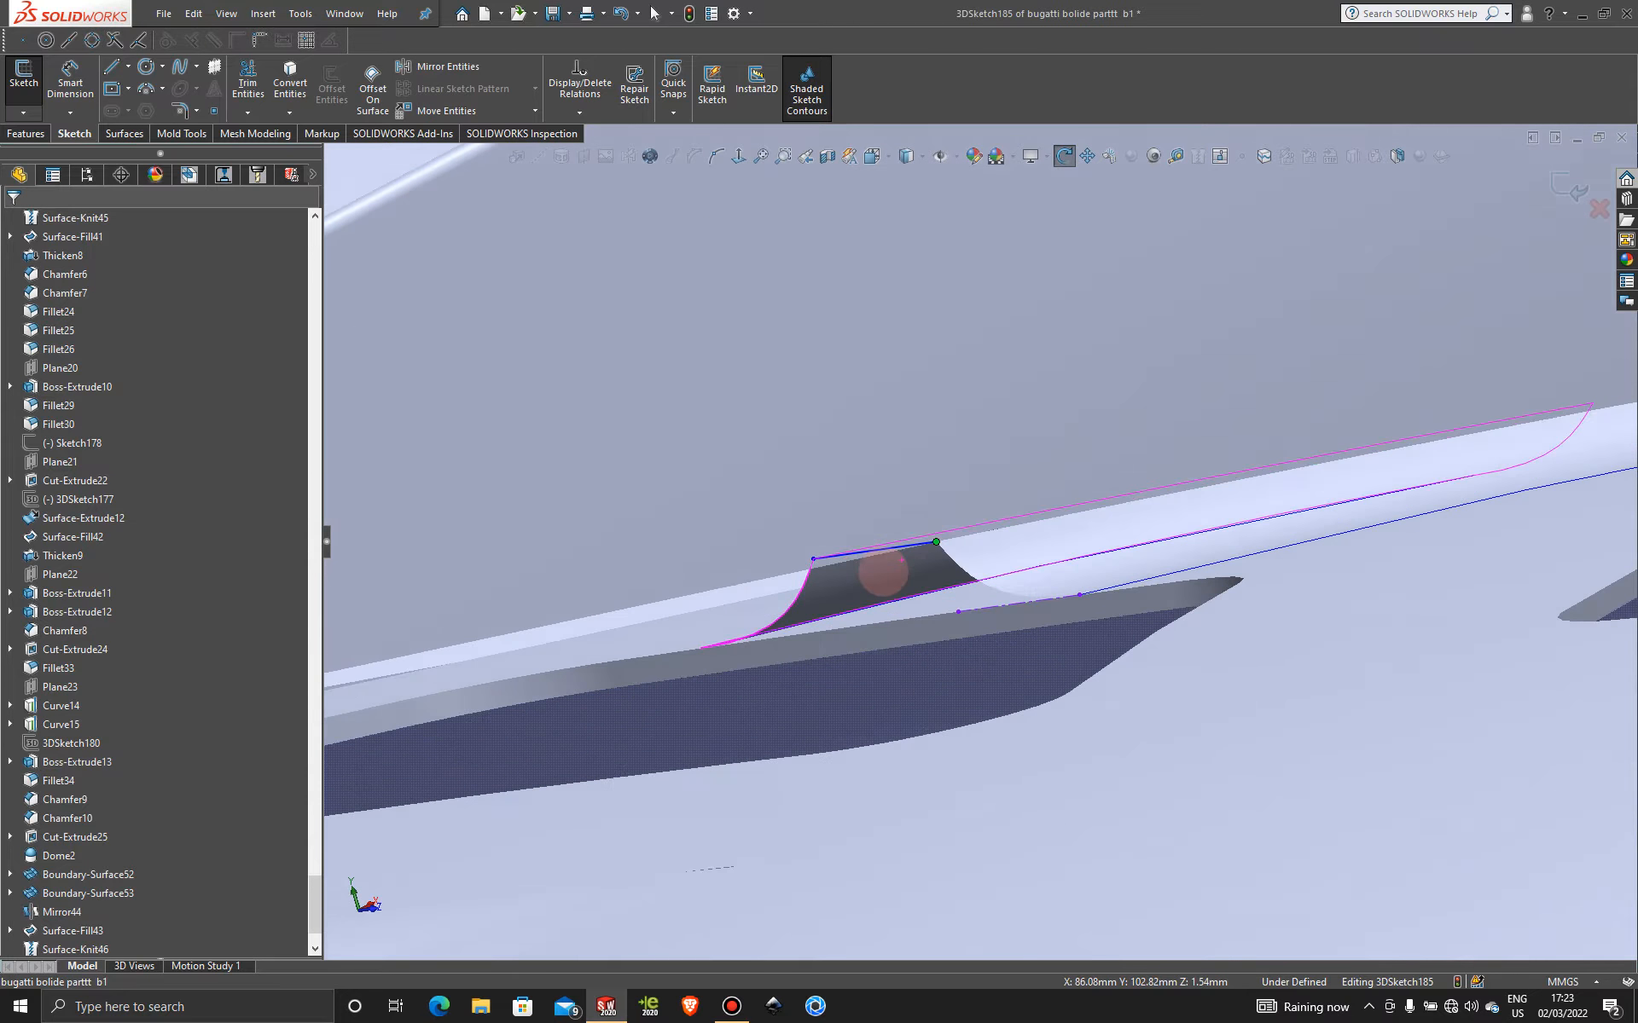
left_click(1552, 197)
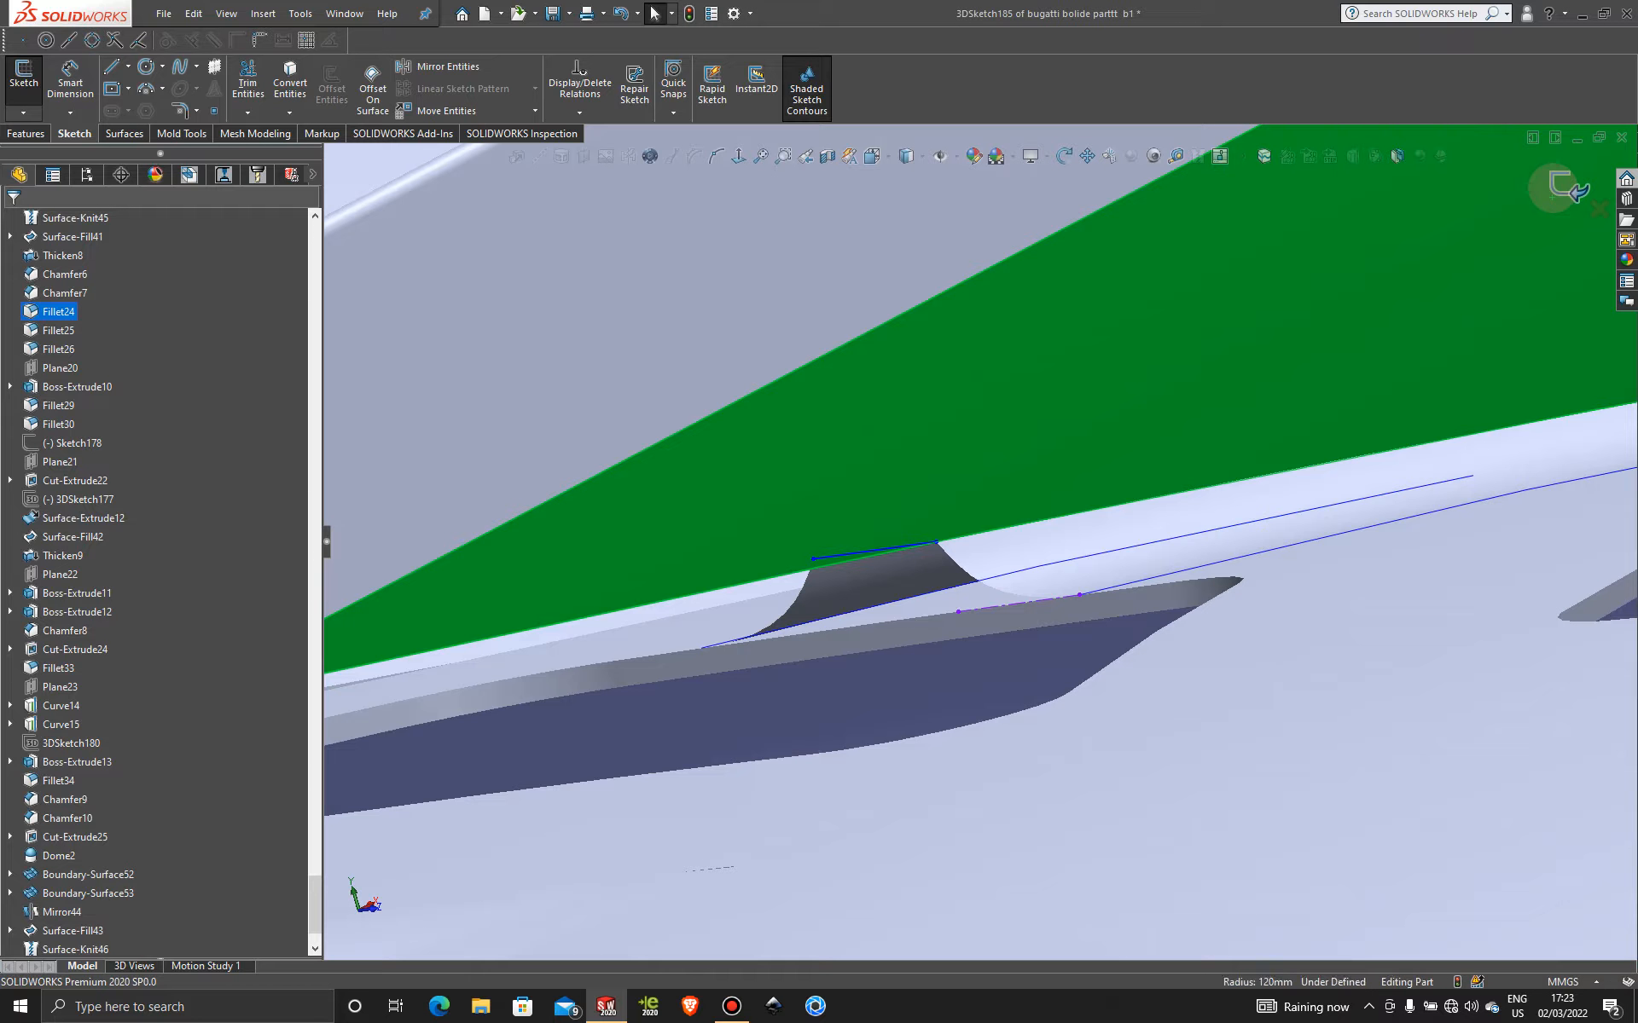
left_click(1554, 189)
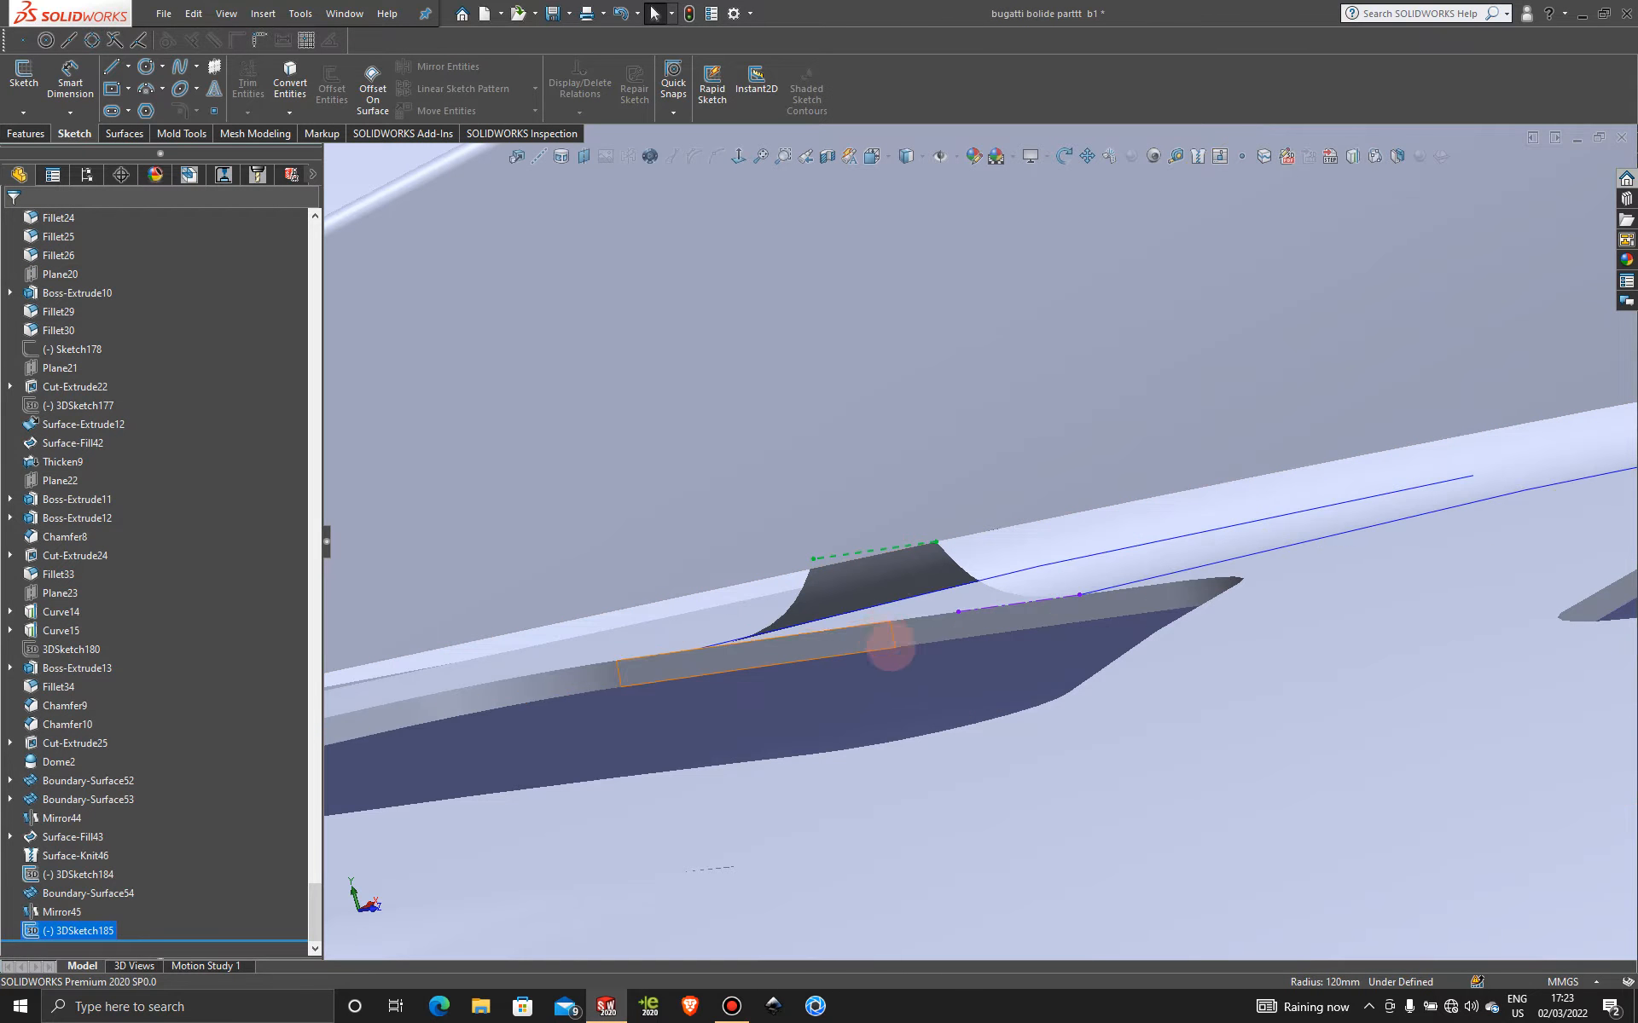
left_click(900, 677)
scroll(913, 585, "down", 3)
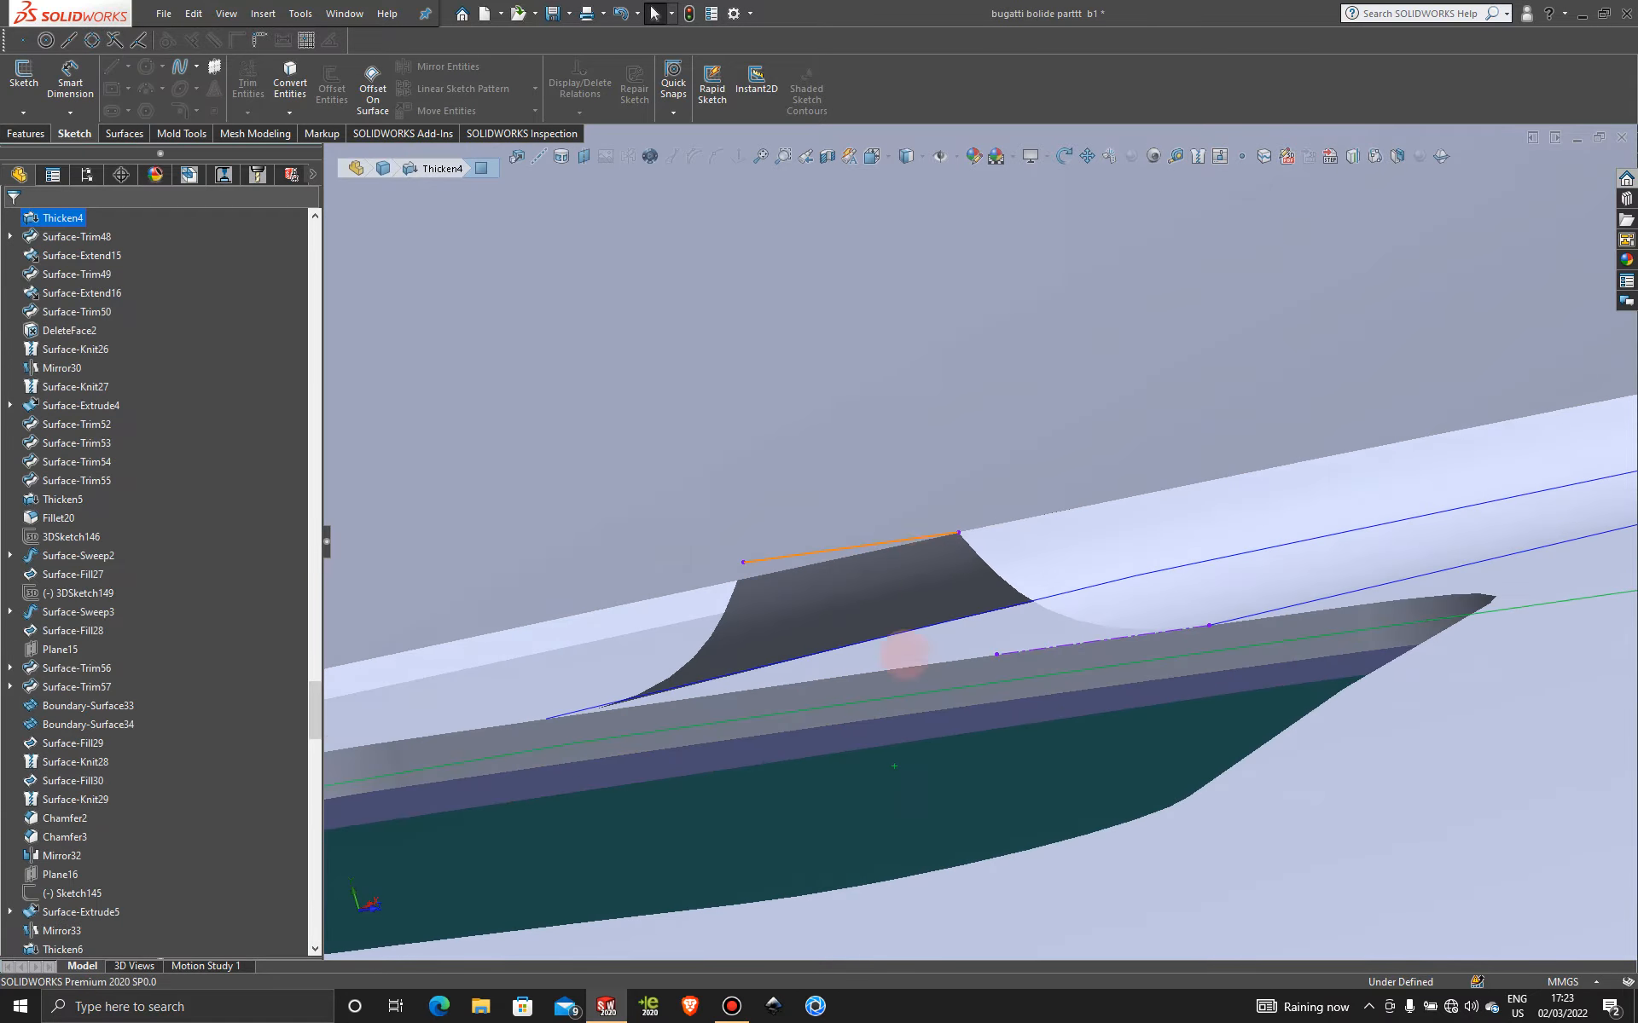
left_click(23, 112)
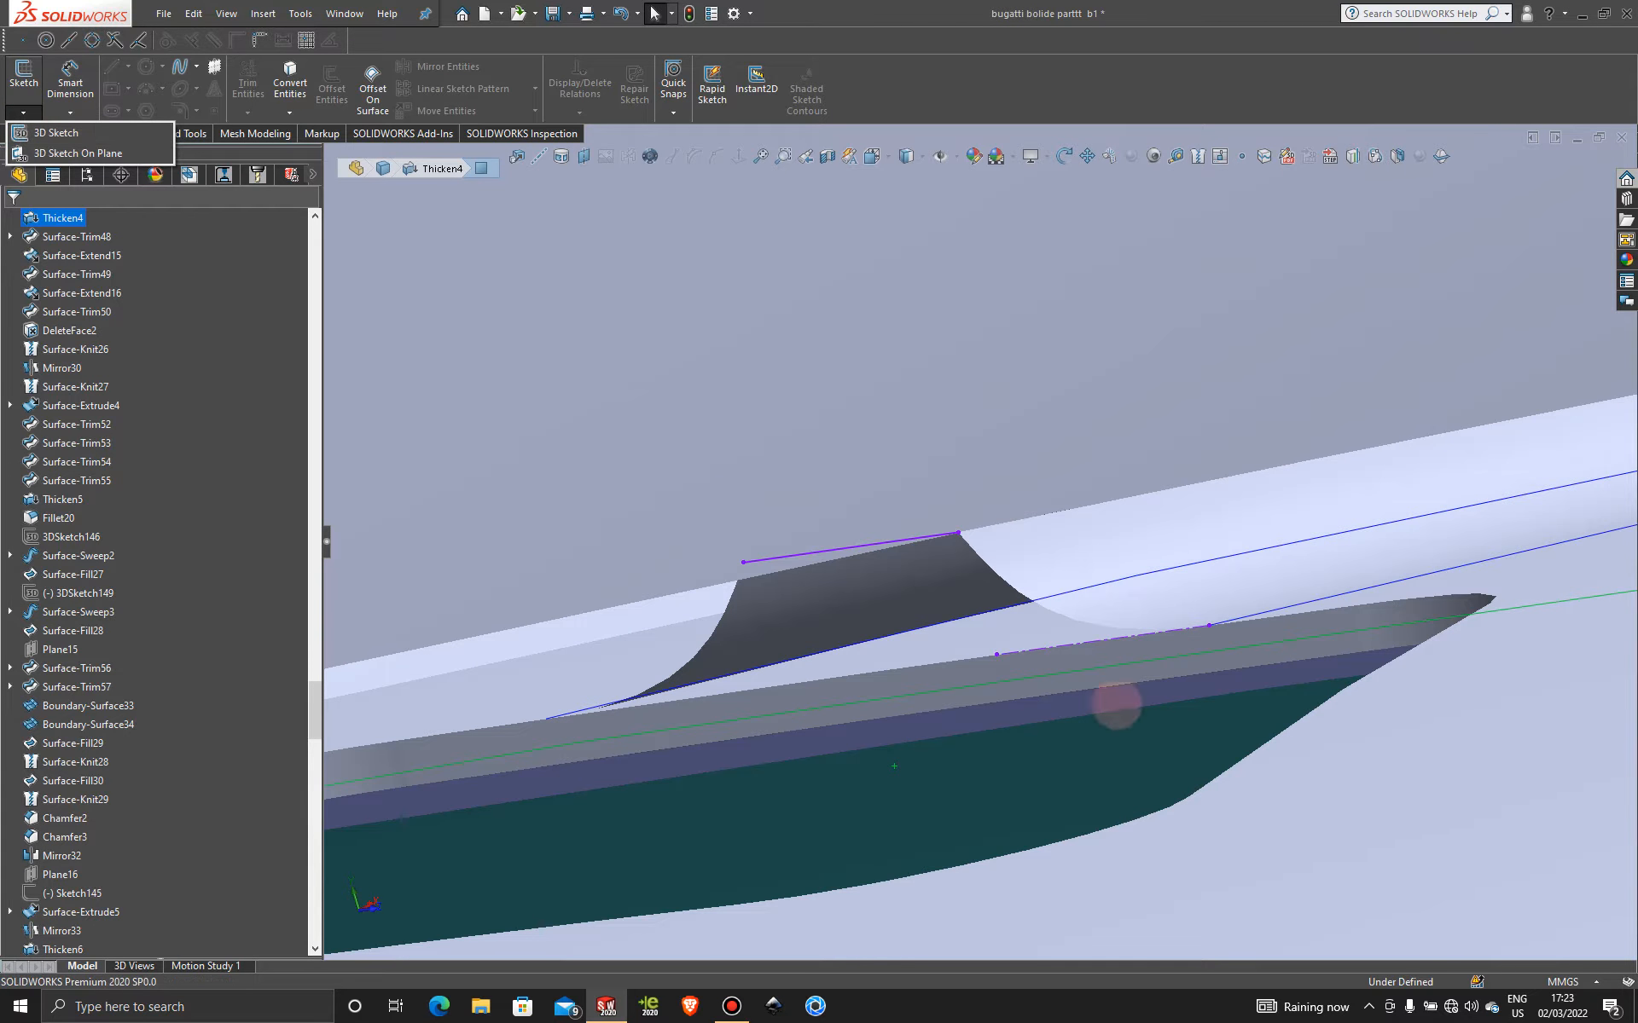
left_click(731, 1007)
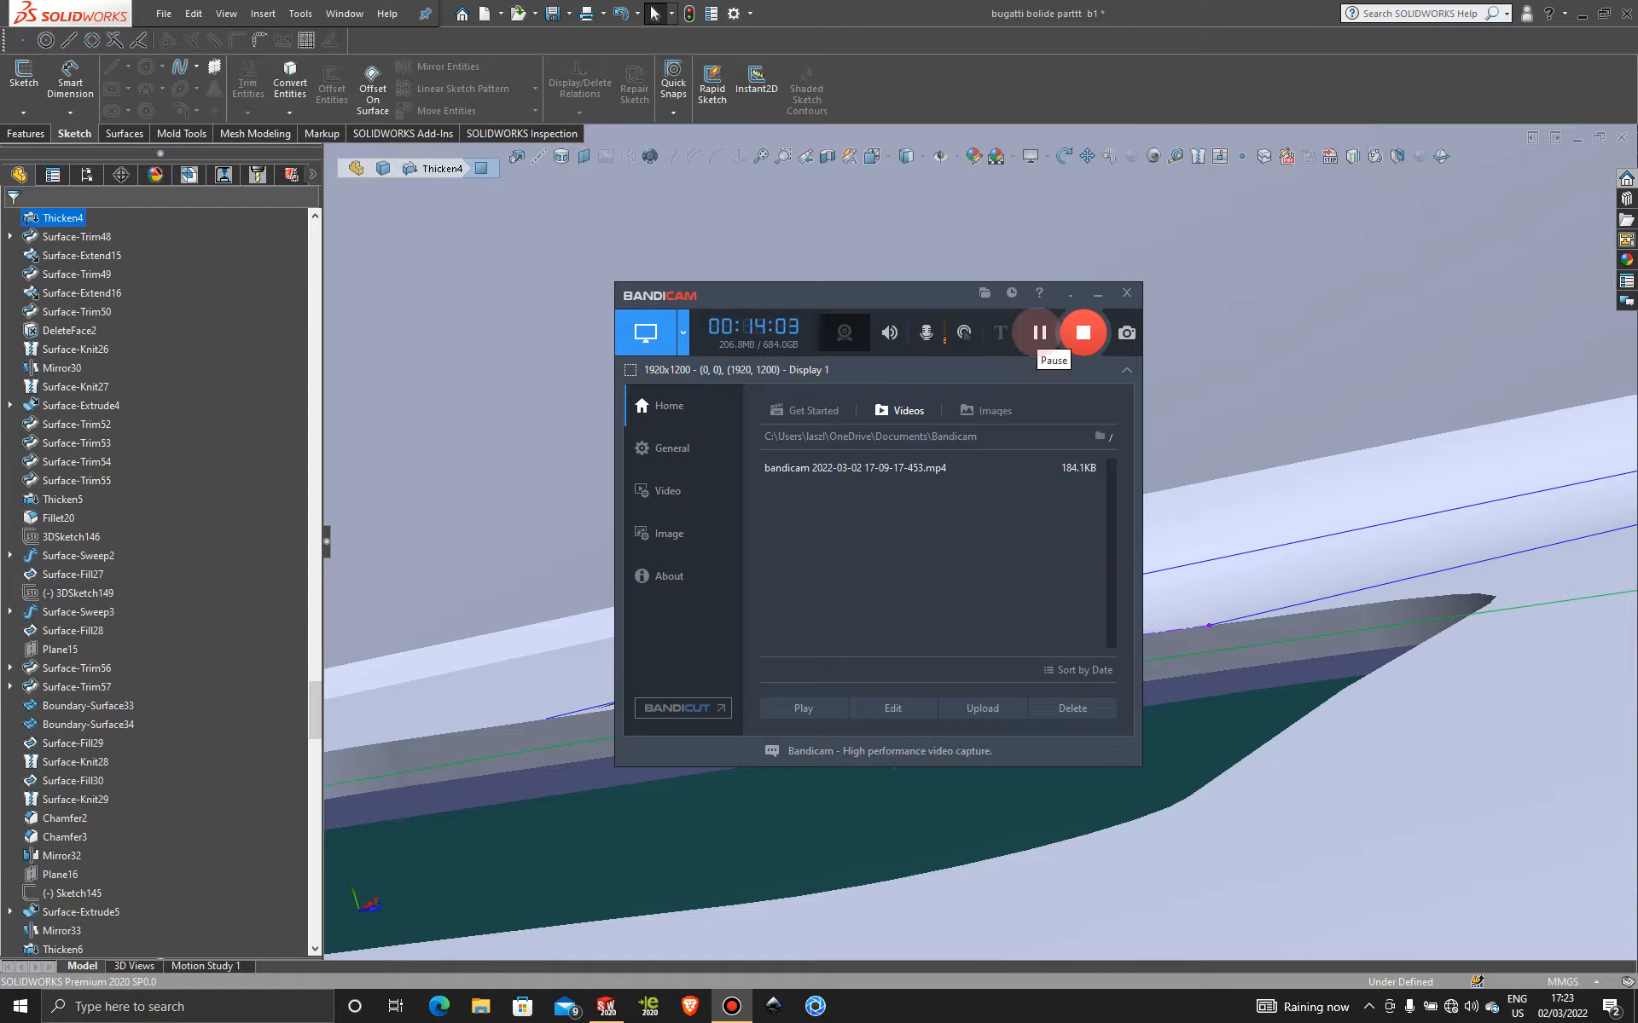
left_click(1039, 332)
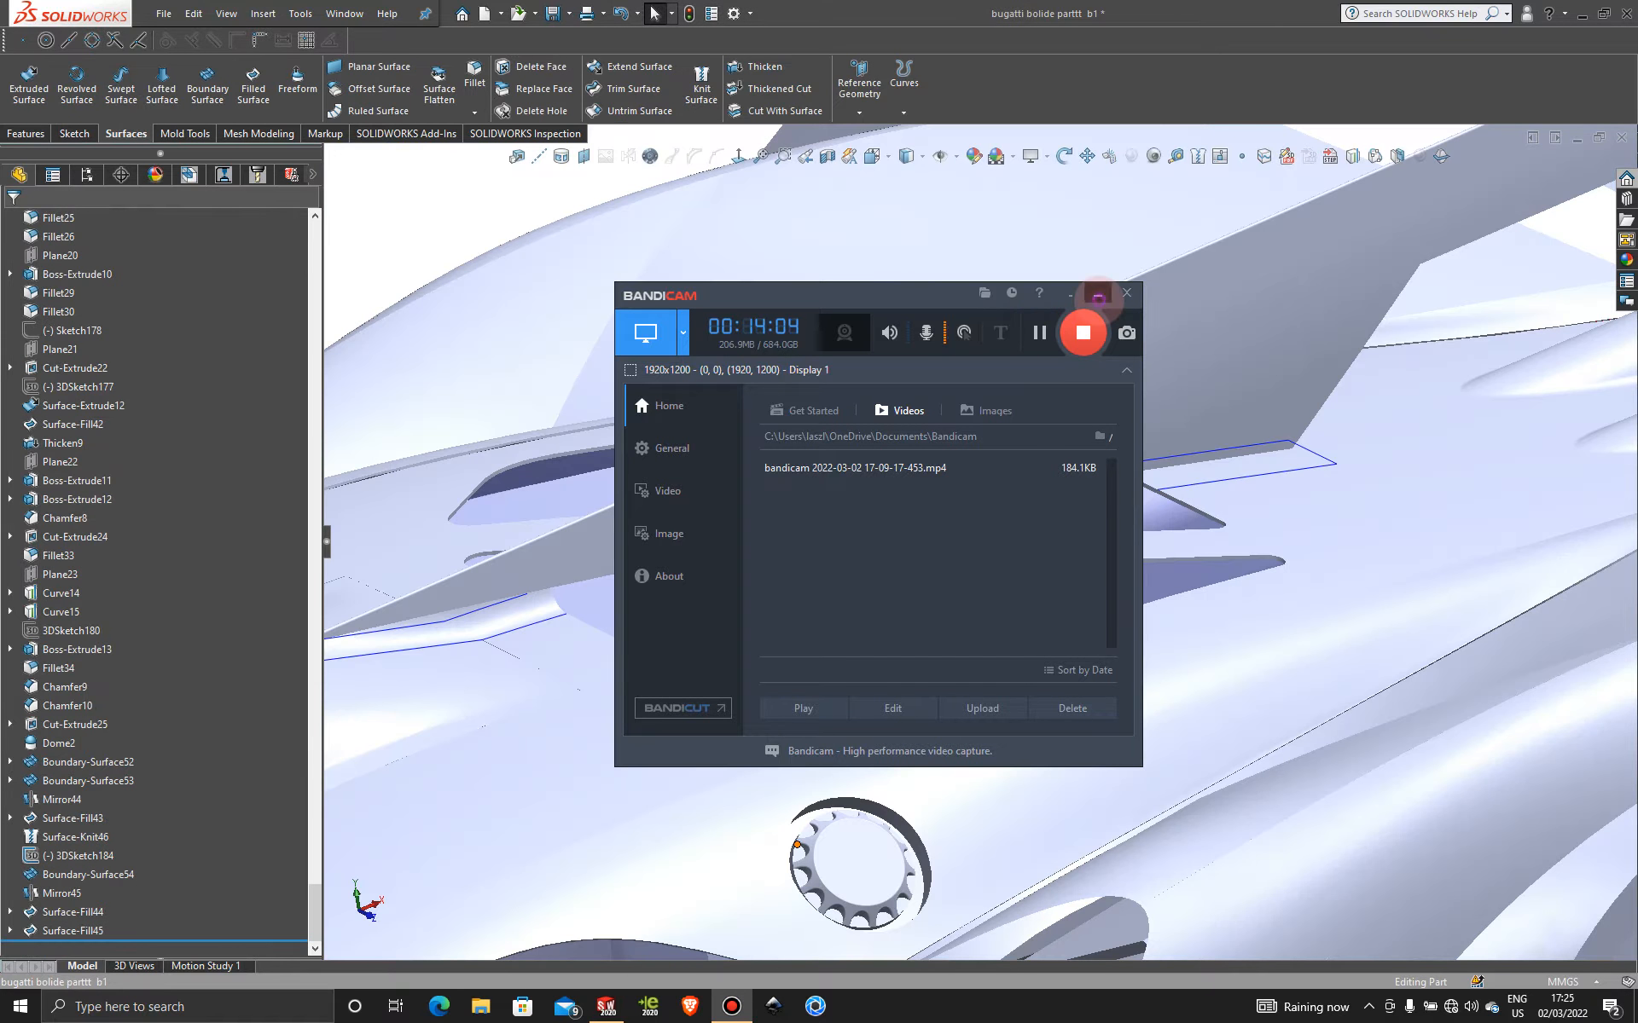
left_click(1097, 299)
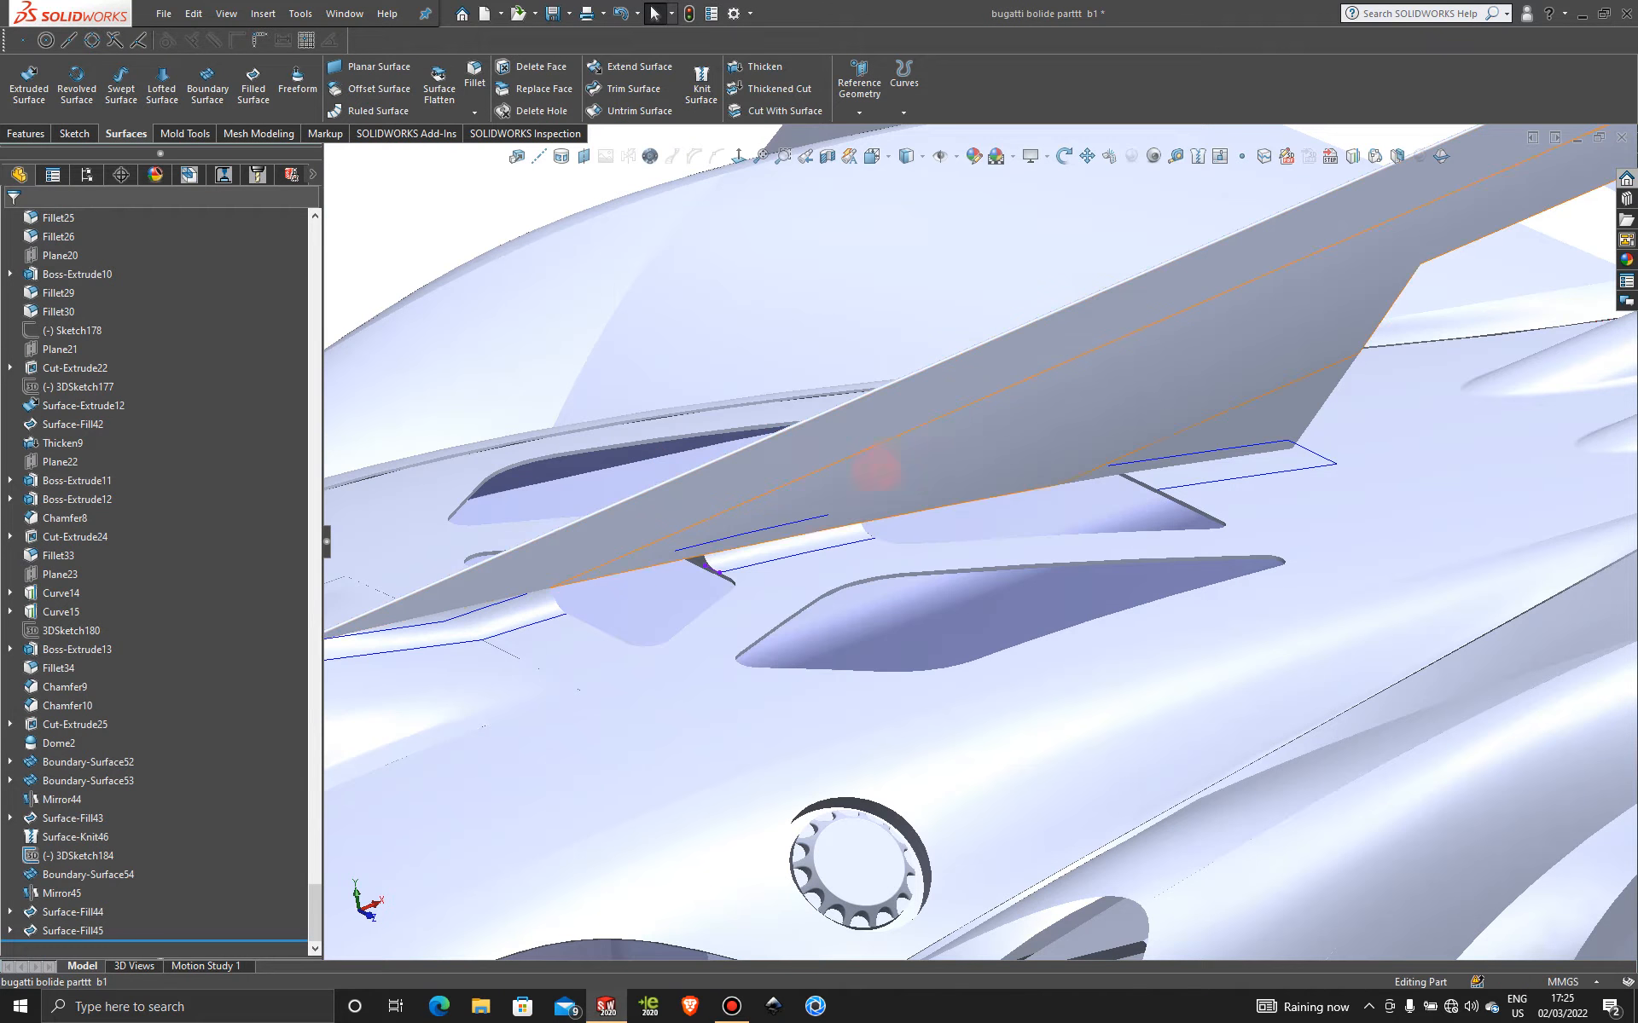
- Knit Surface-Fill45, Boundary-Surface54, Surface-Fill44 and Mirror45 at the fin's base into one surface
scroll(733, 580, "down", 4)
middle_click_drag(736, 539, 600, 543)
scroll(962, 499, "down", 4)
middle_click_drag(1059, 516, 1071, 478)
left_click(701, 71)
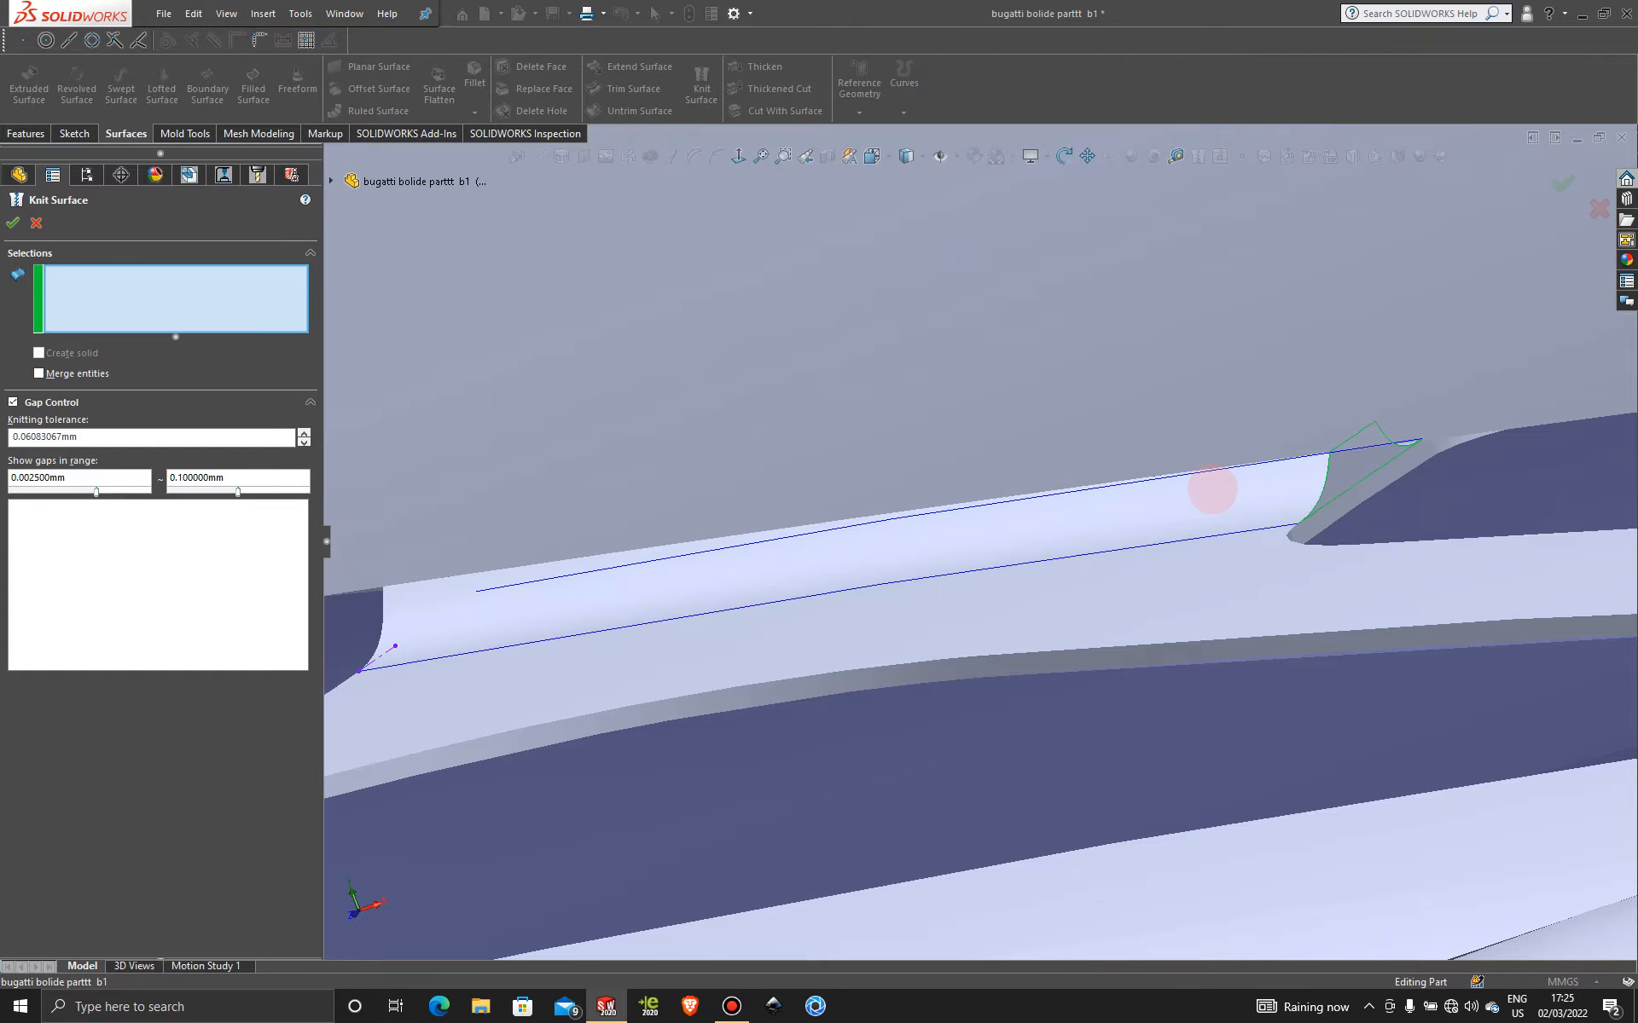
left_click(1212, 489)
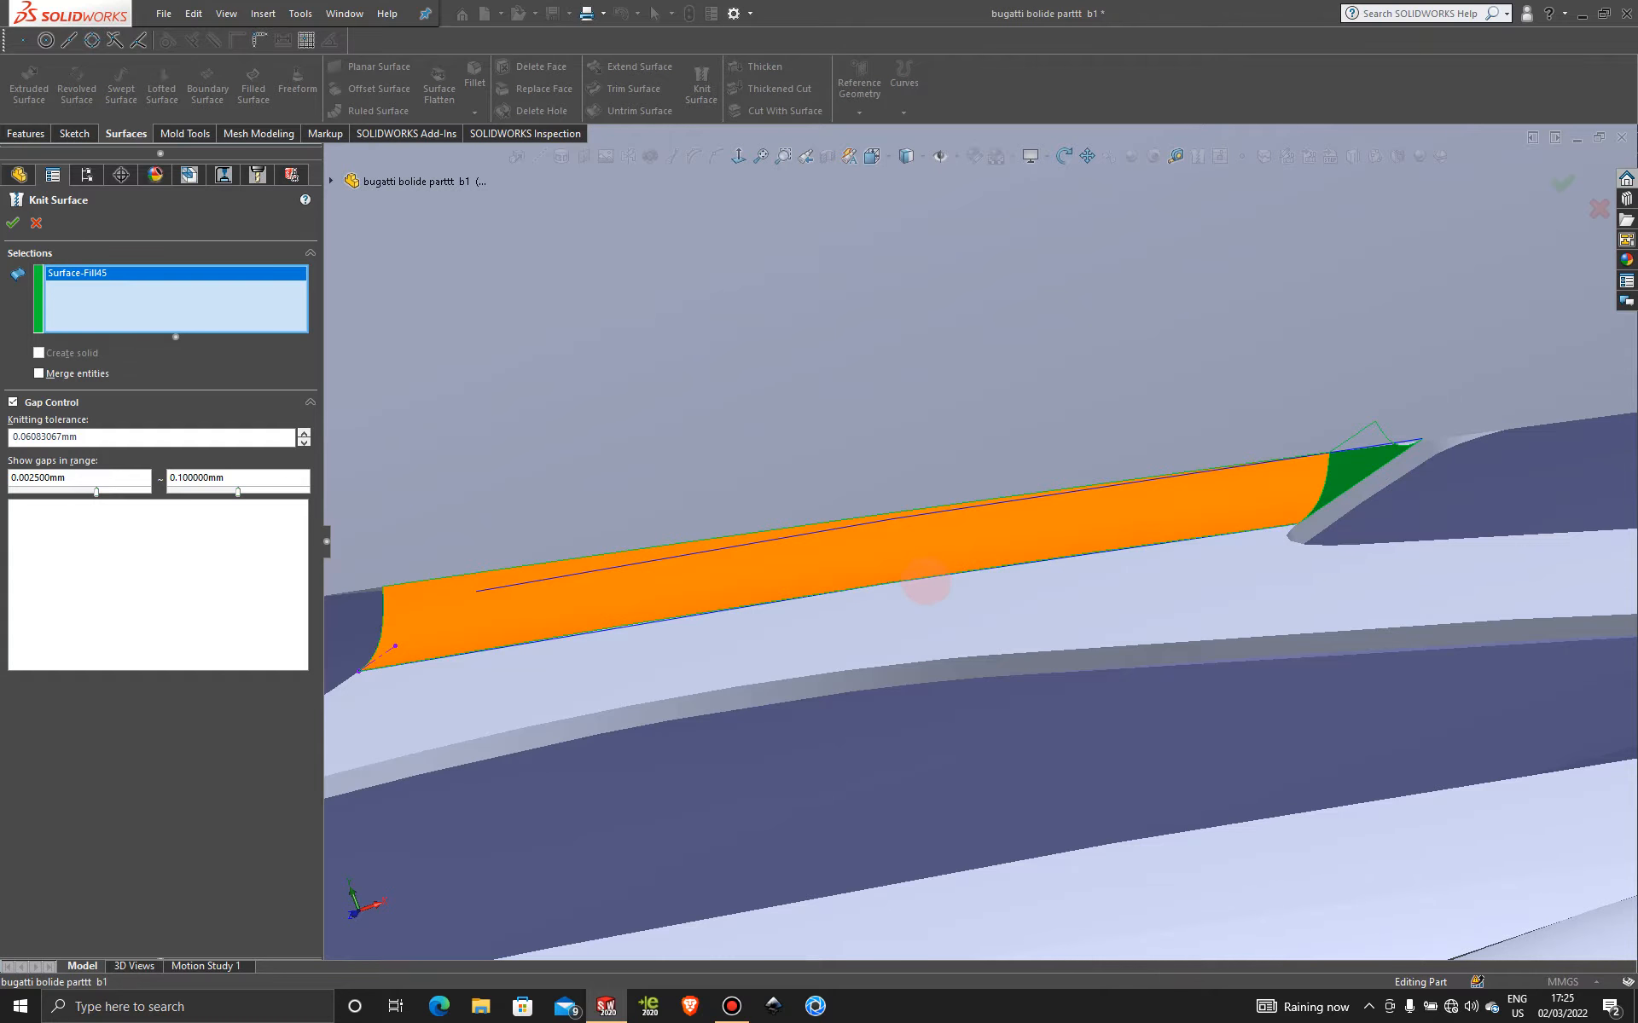
left_click(925, 581)
scroll(926, 582, "up", 5)
middle_click_drag(855, 600, 1062, 563)
scroll(642, 615, "up", 2)
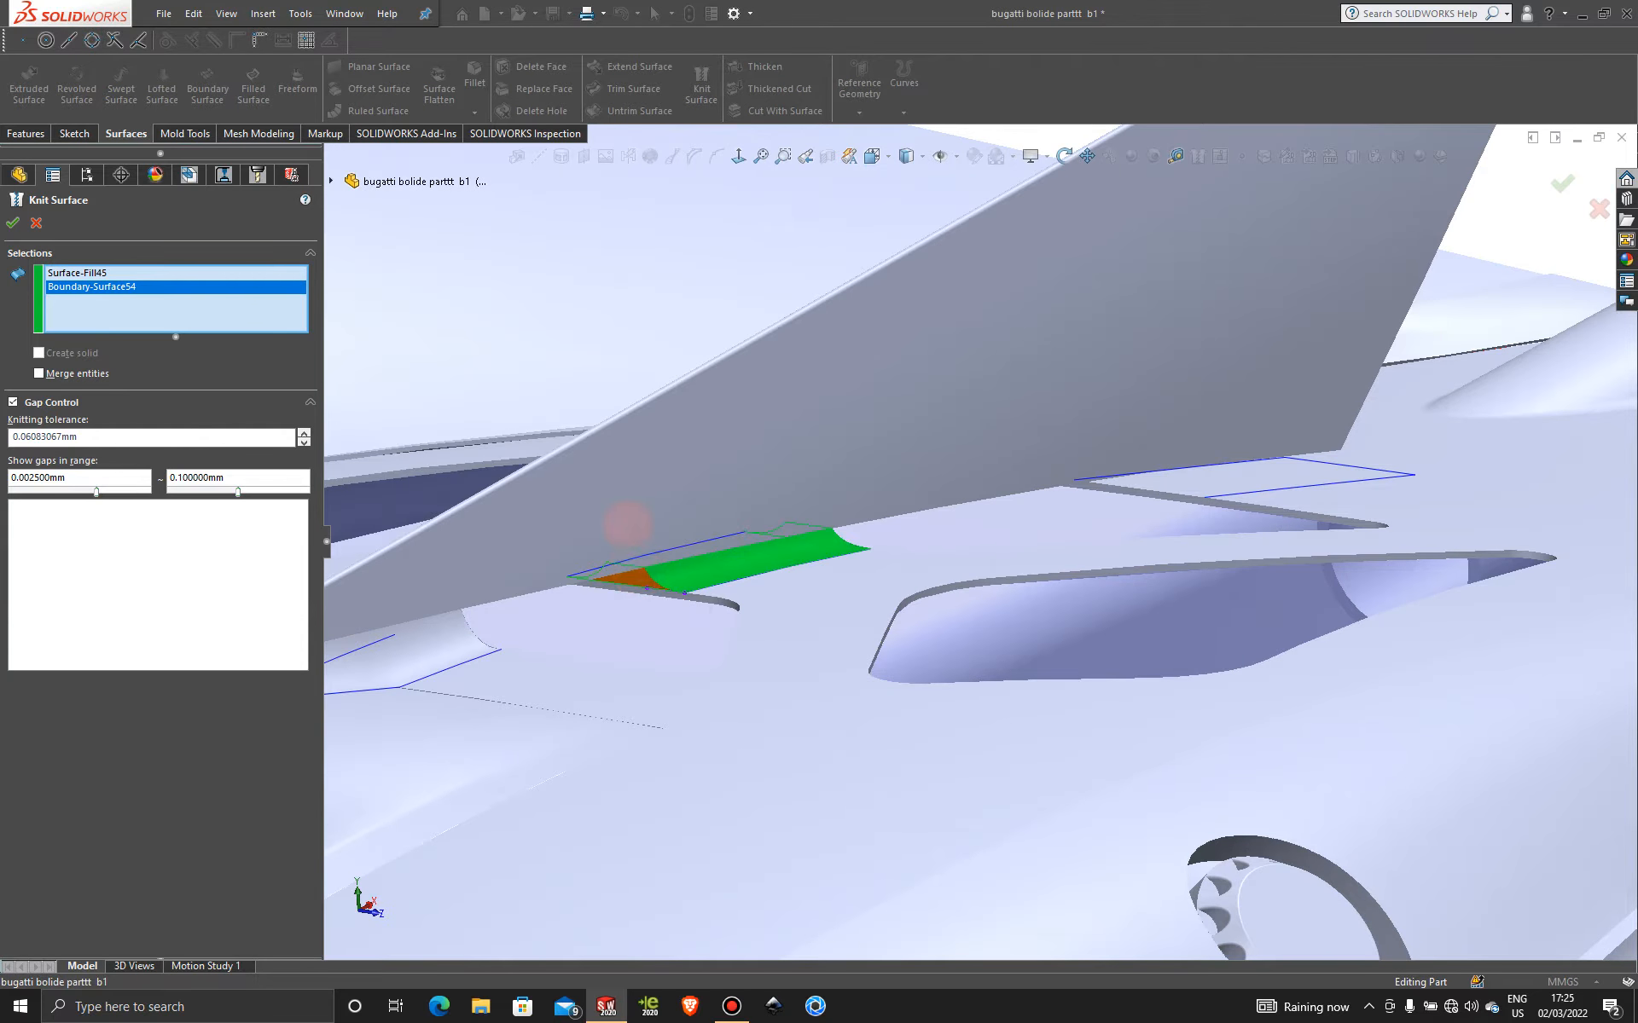
left_click(625, 522)
middle_click_drag(625, 522, 760, 530)
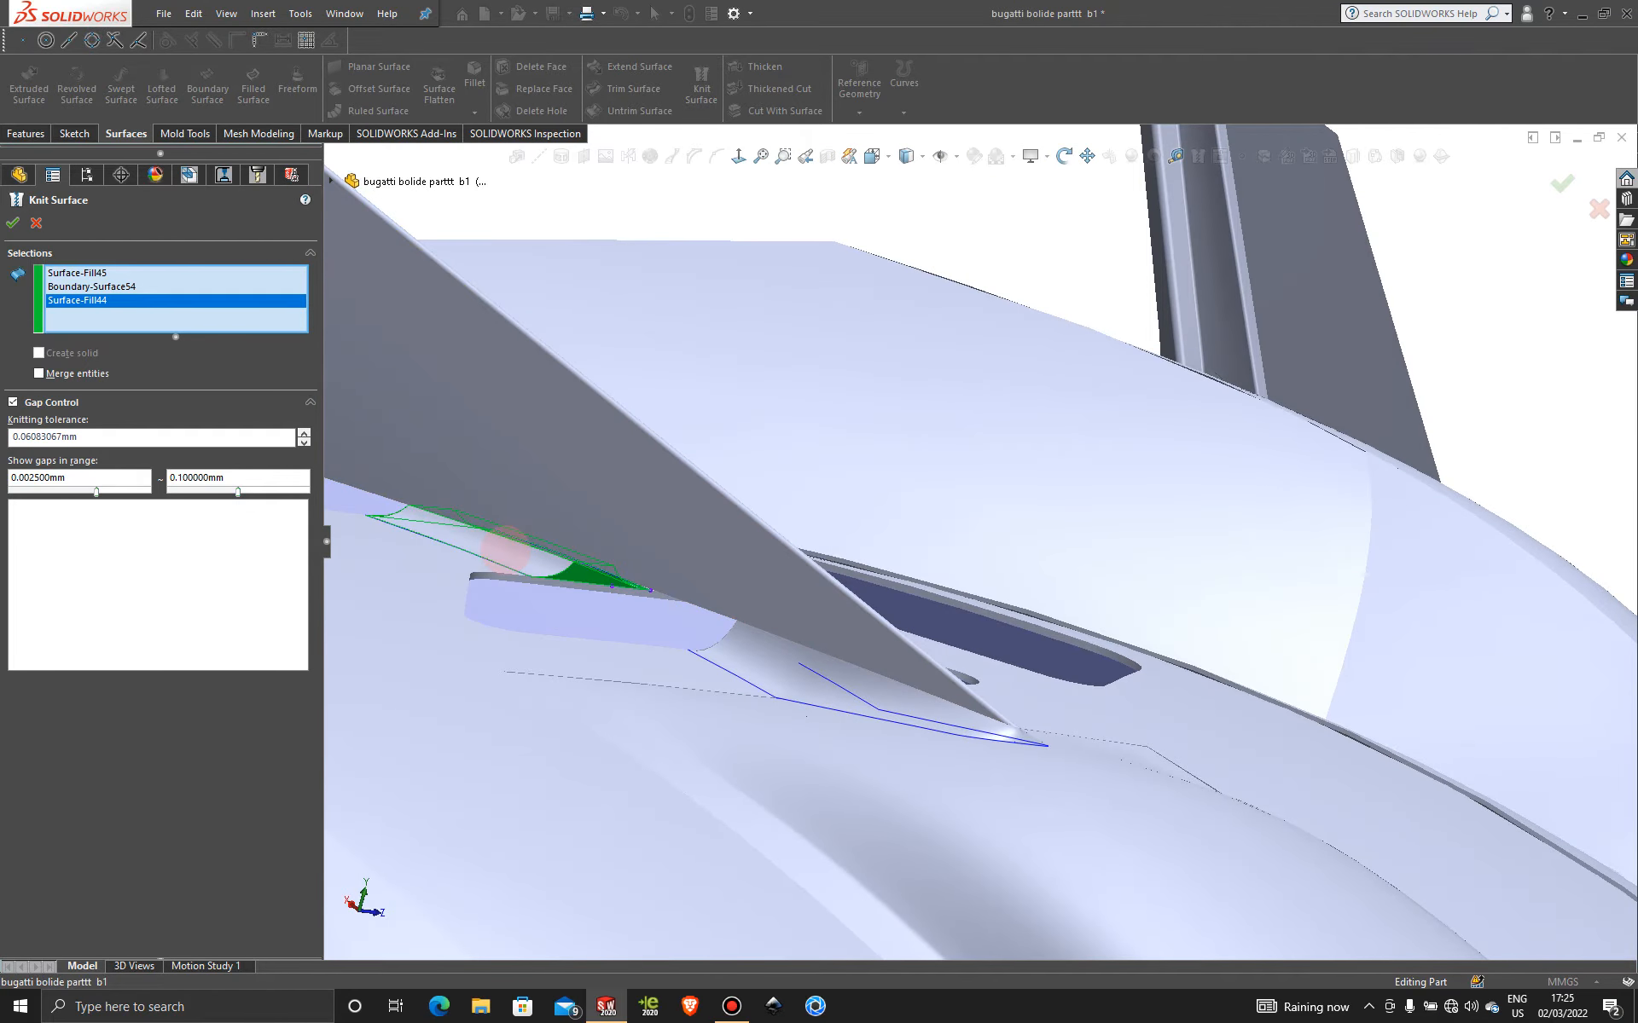
left_click(505, 548)
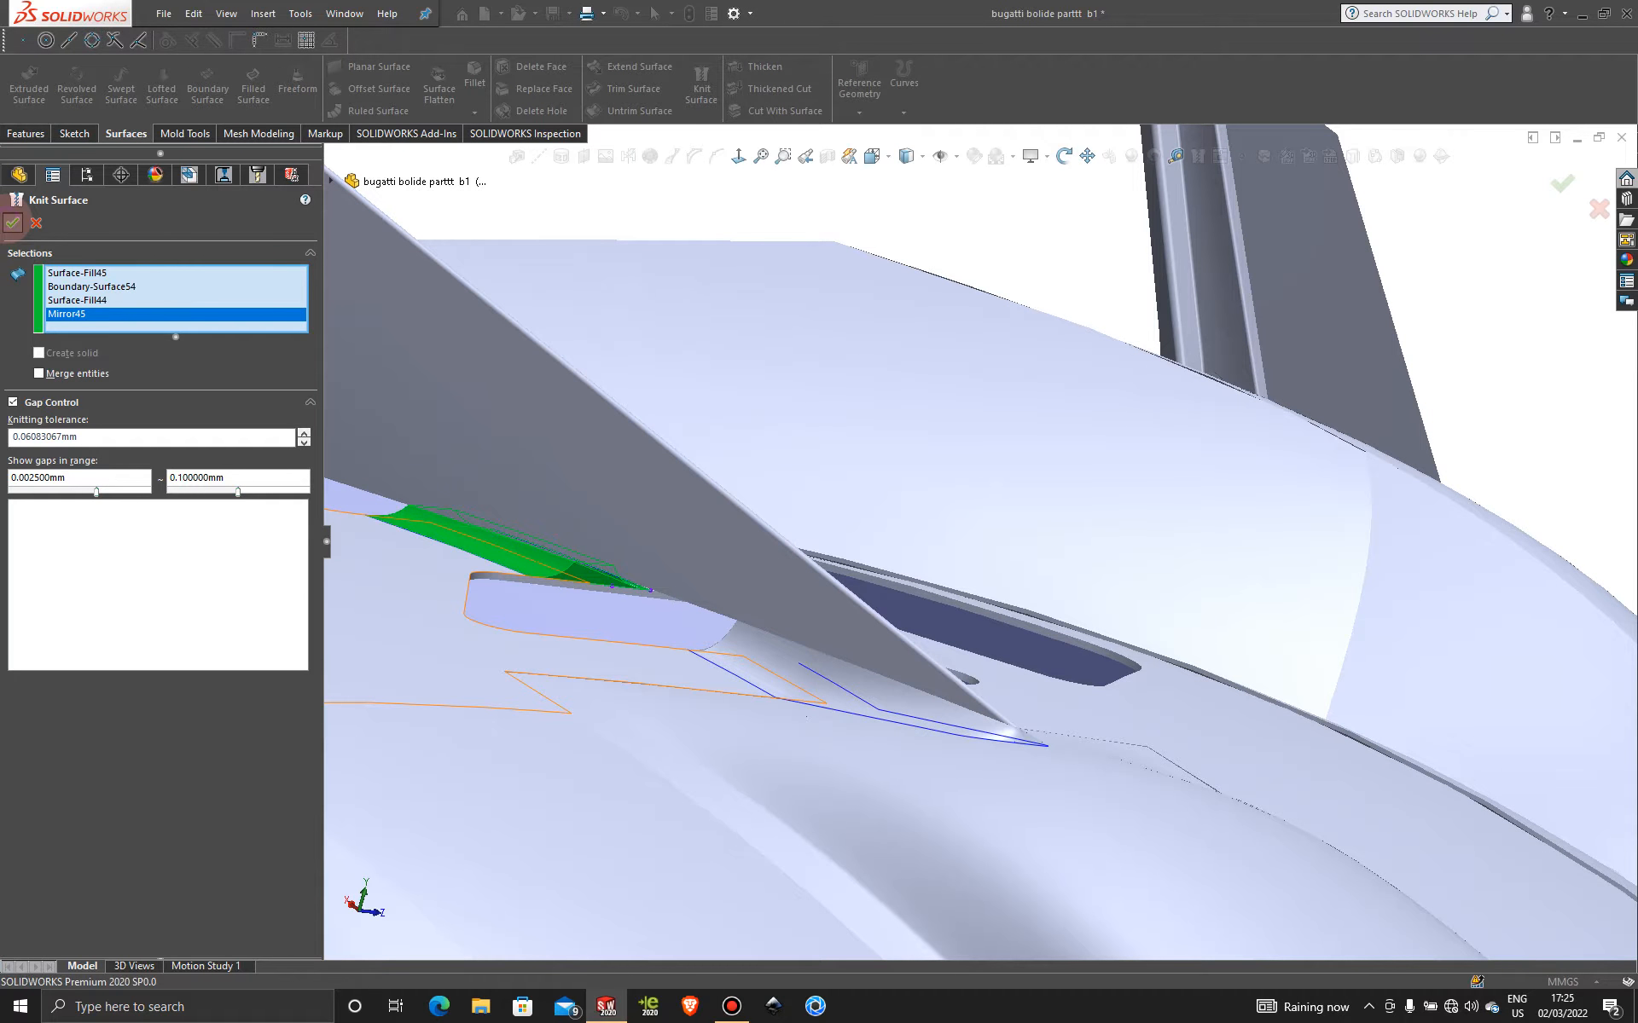
left_click(12, 222)
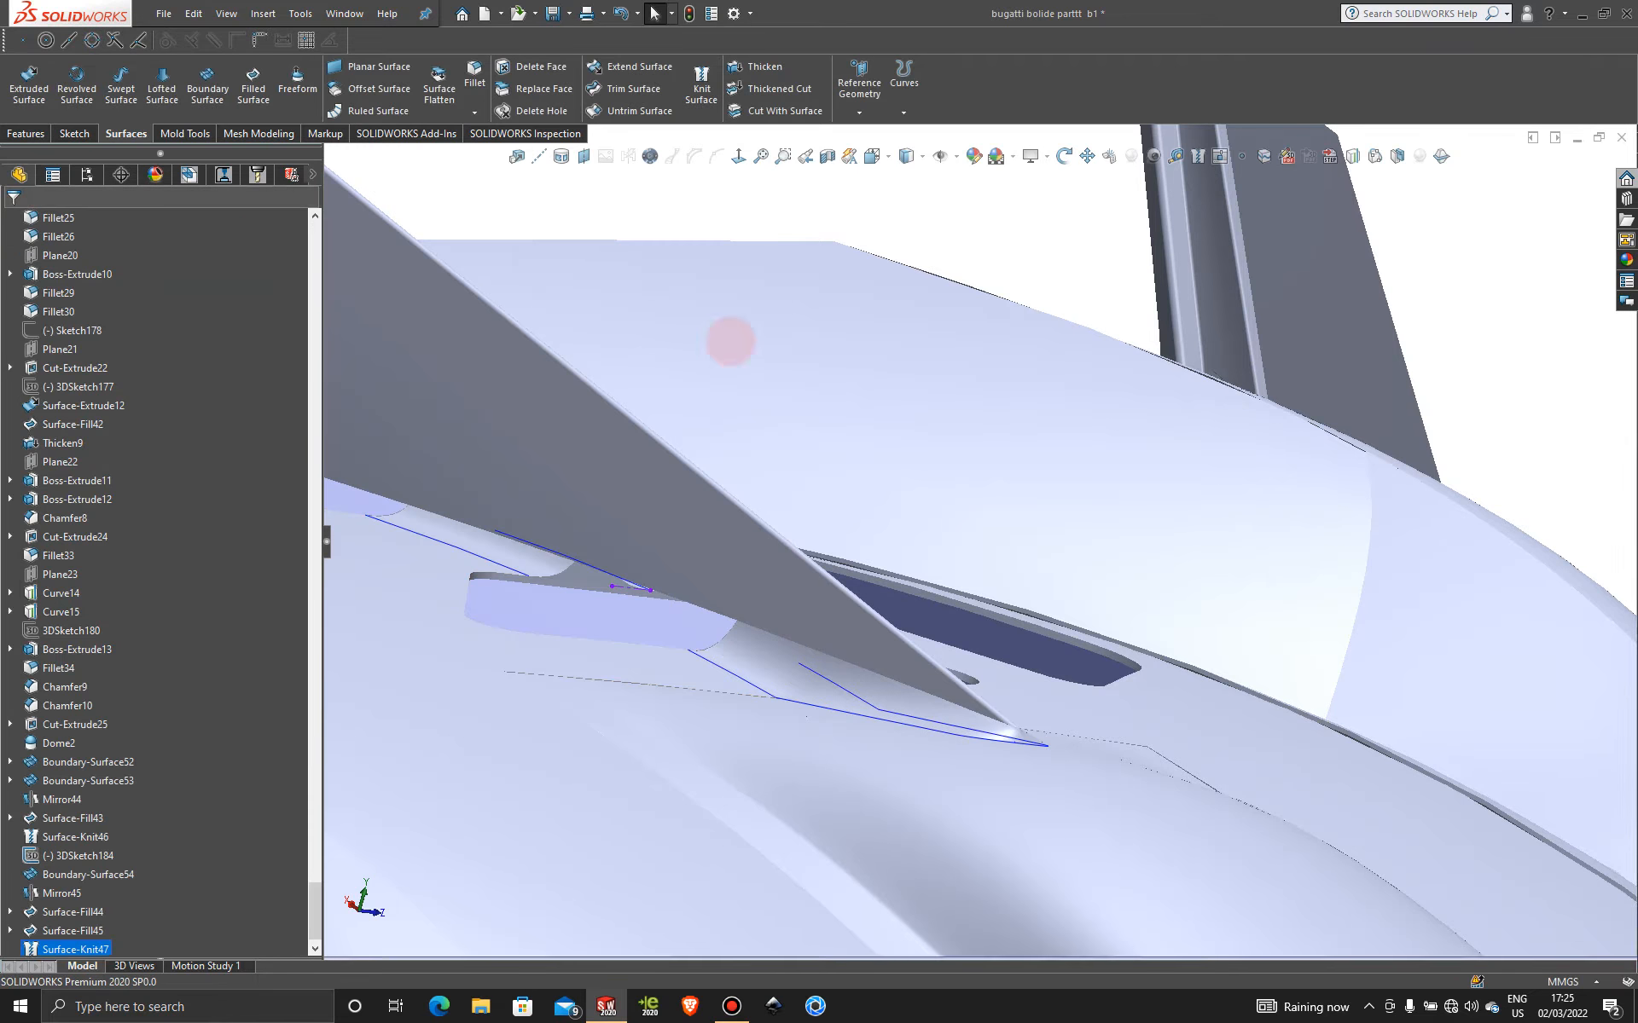
- Clear the selection and save the part
scroll(907, 427, "up", 8)
middle_click_drag(907, 421, 486, 558)
scroll(572, 506, "down", 3)
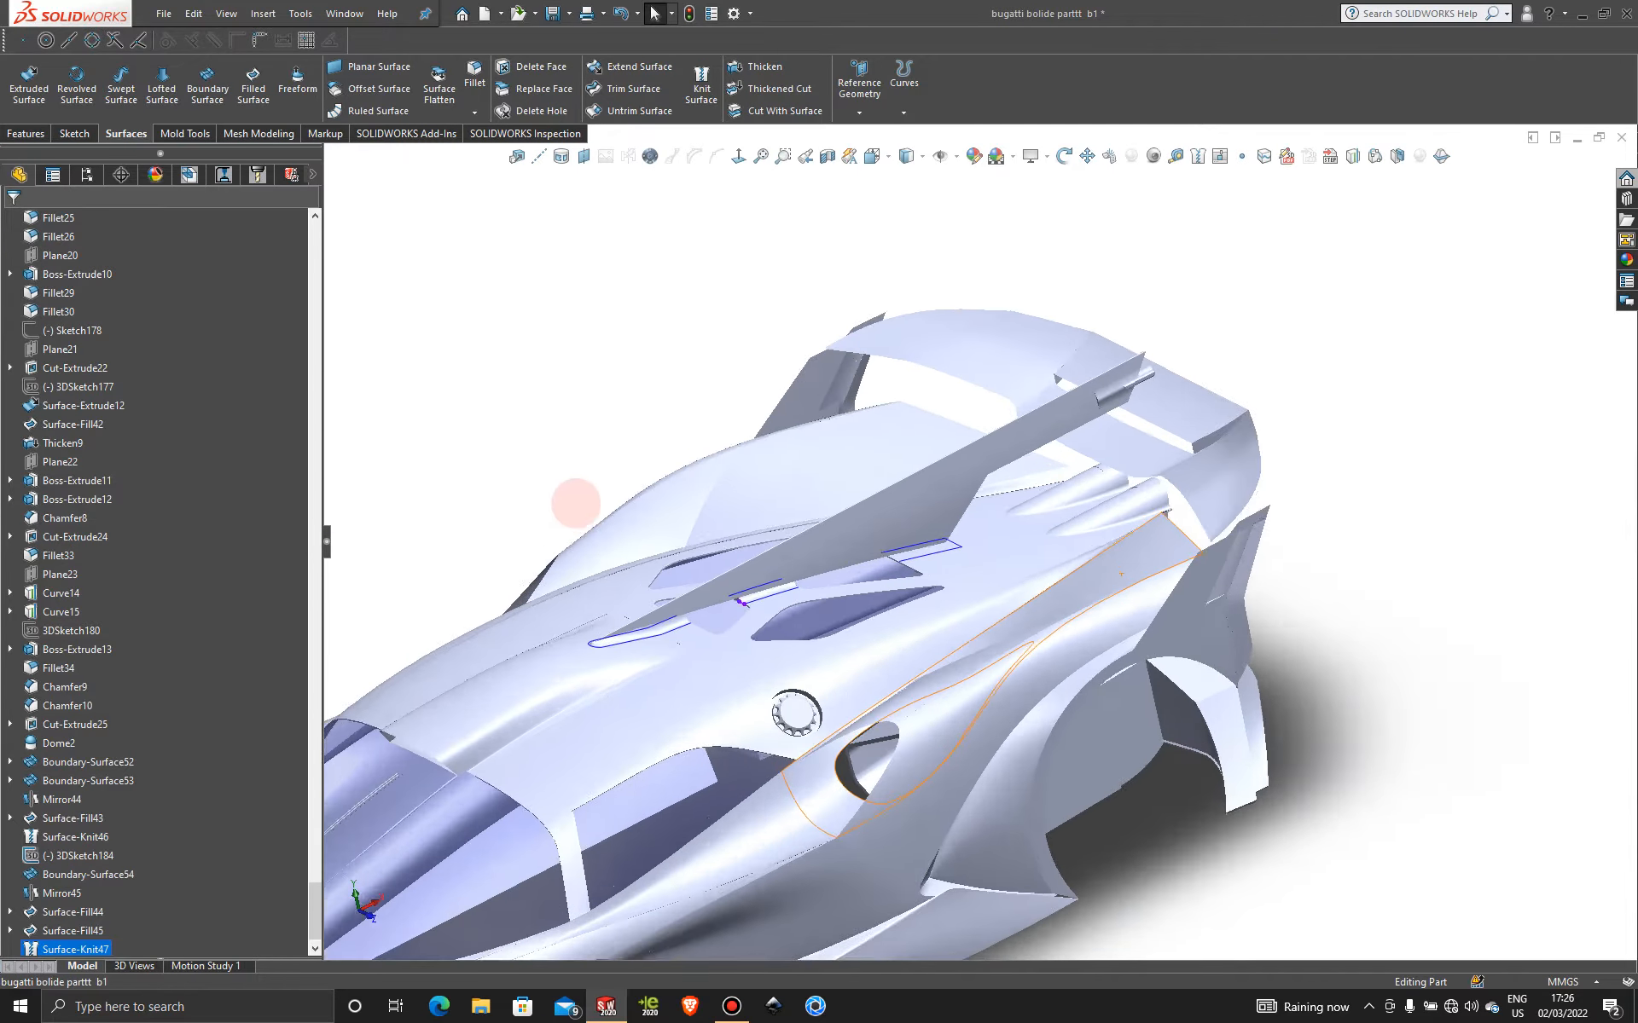
left_click(1431, 224)
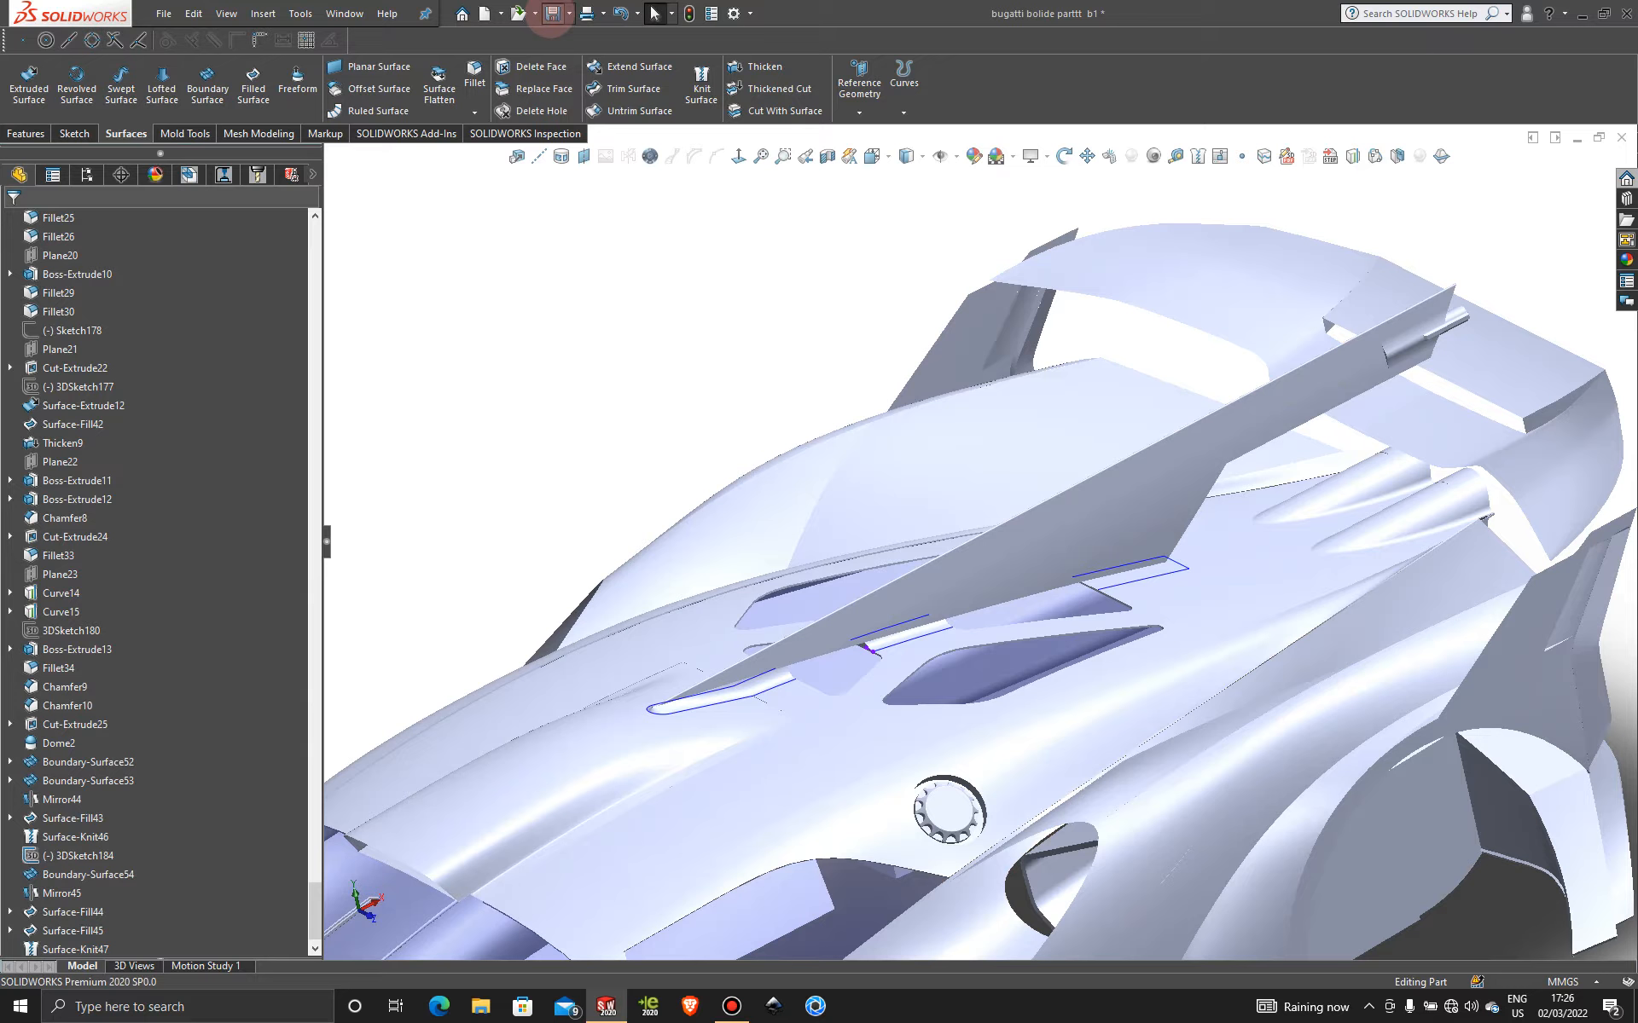
left_click(551, 13)
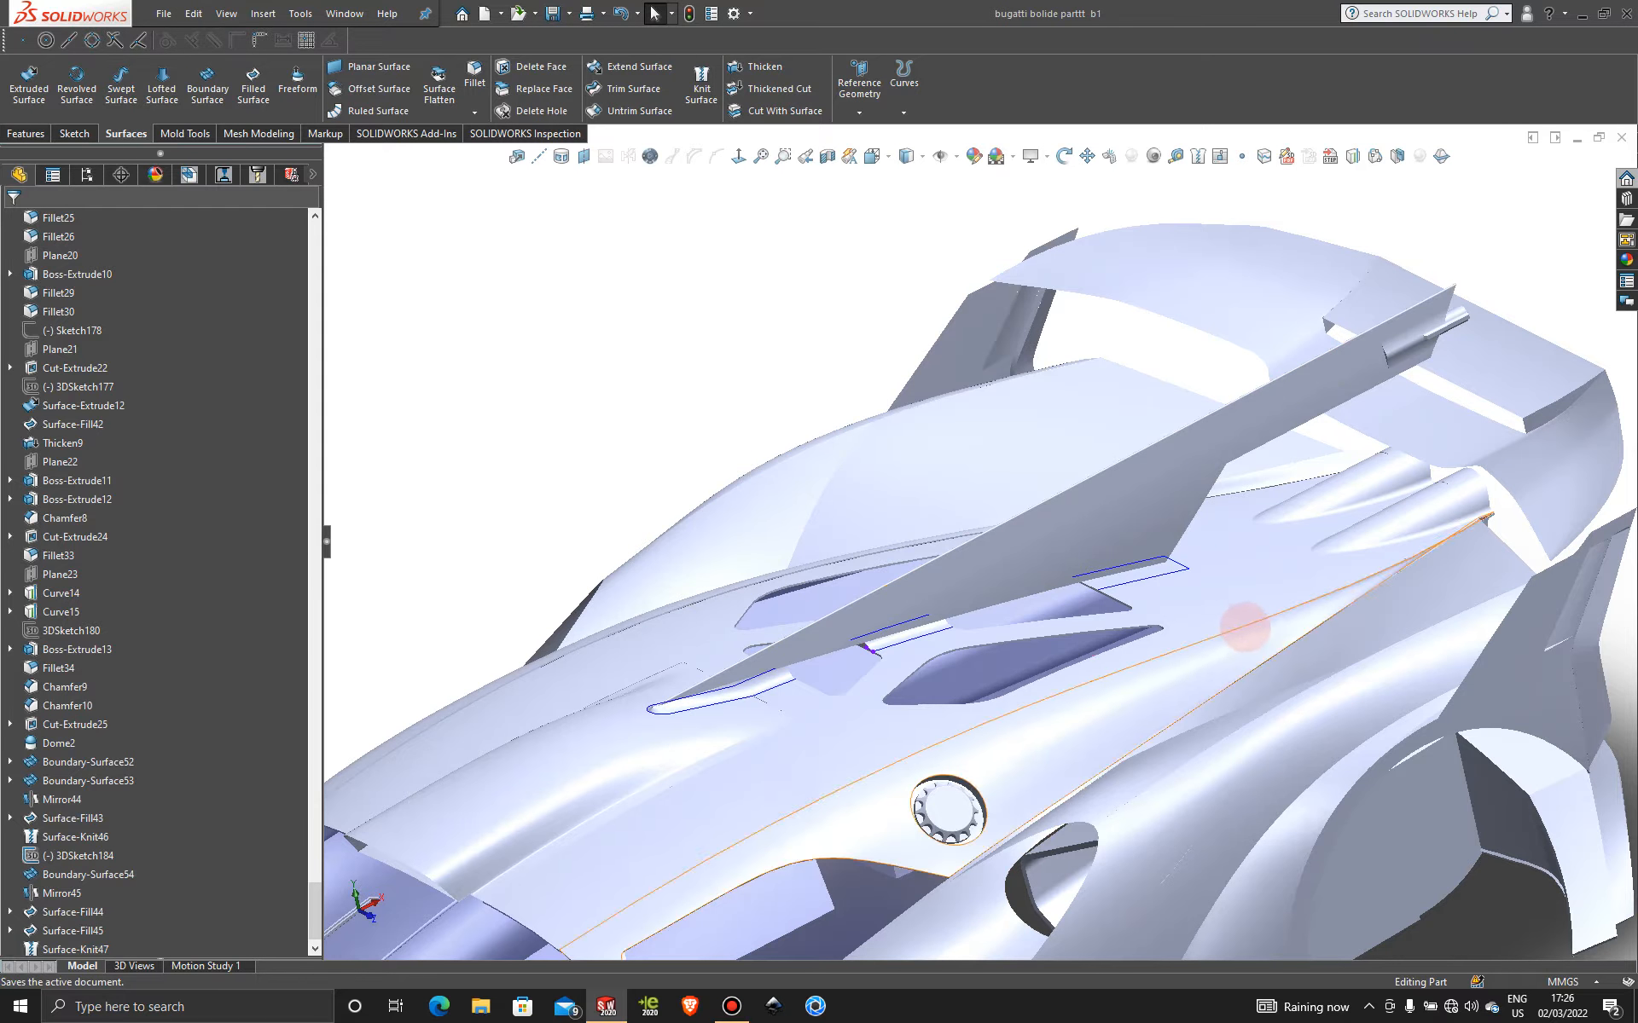
- In a new 3D sketch, draw a construction line about 2.6 mm long along the rear opening's edge from the outline's endpoint toward the fin
scroll(1237, 461, "down", 5)
middle_click_drag(953, 764, 963, 561)
scroll(964, 560, "down", 3)
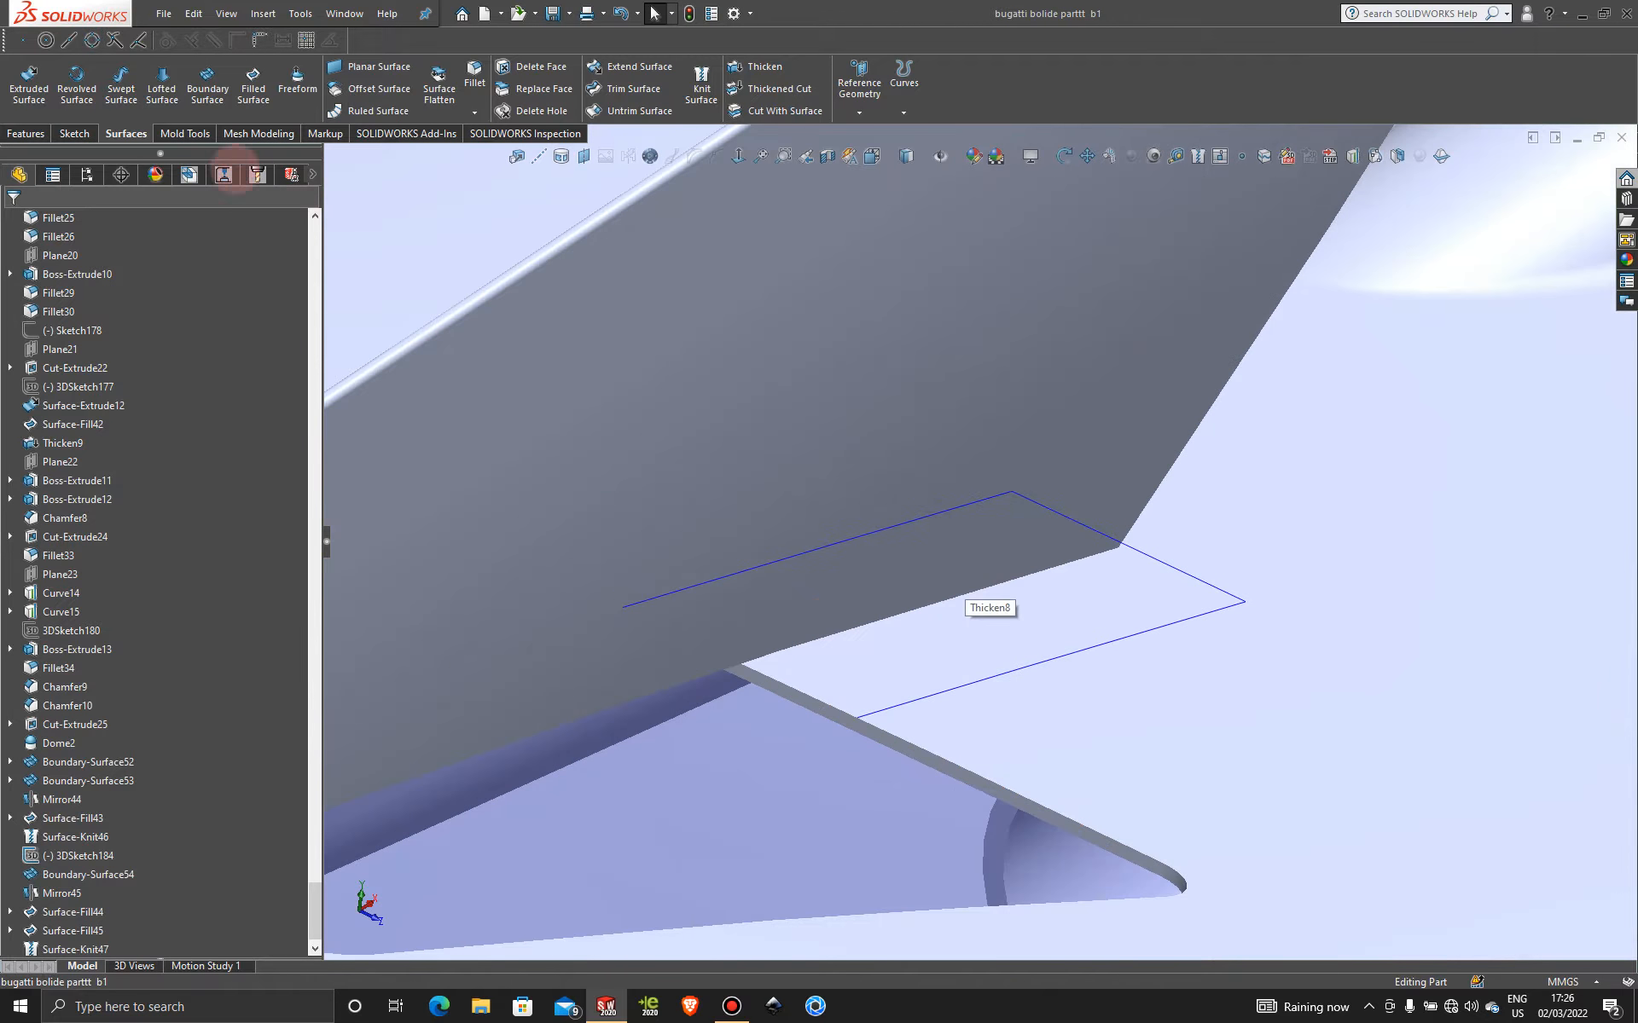
left_click(89, 138)
left_click(22, 112)
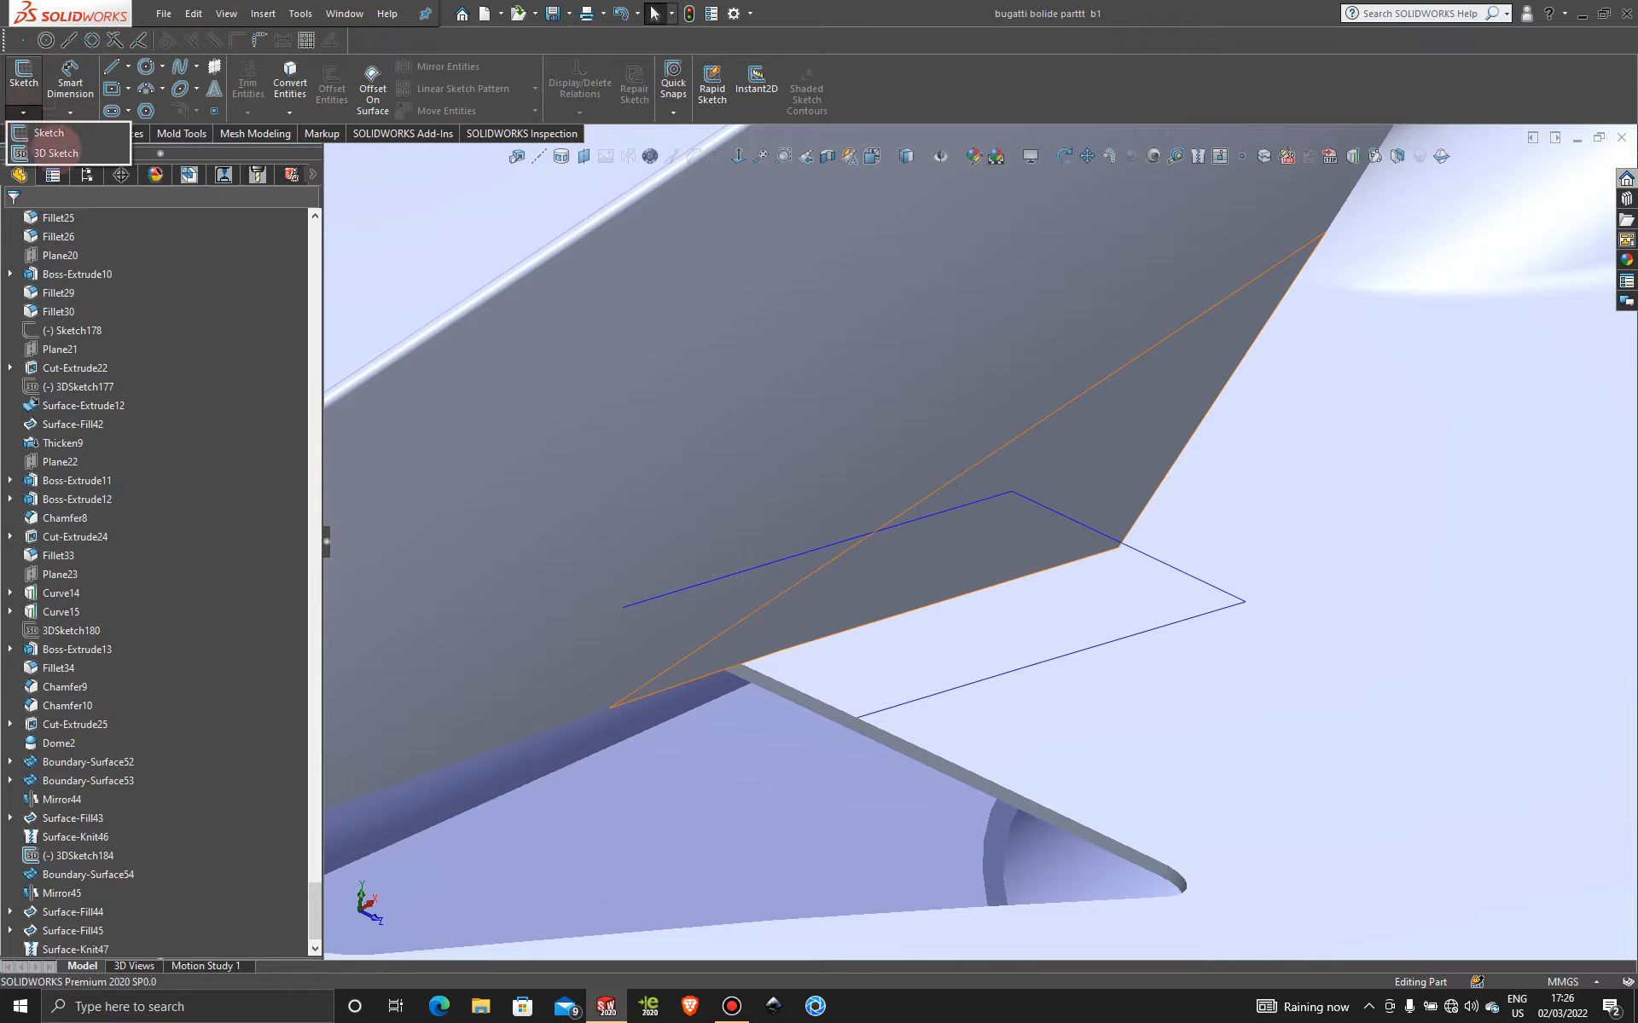
left_click(55, 155)
left_click(128, 67)
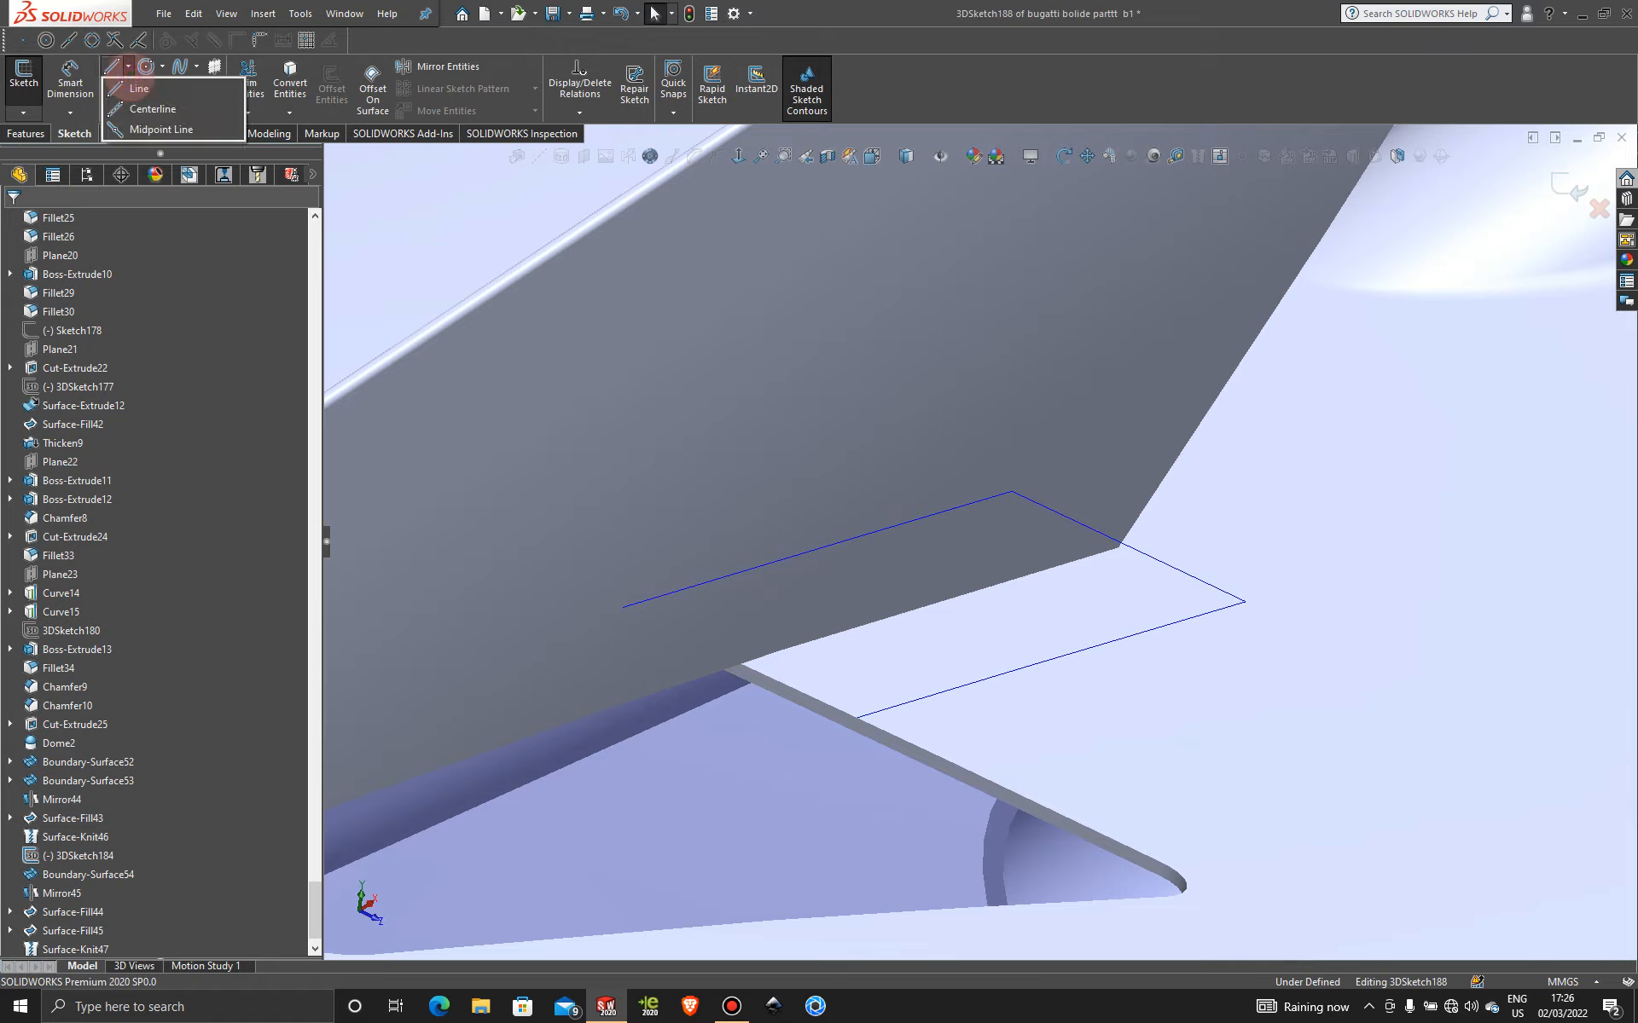
left_click(149, 118)
scroll(866, 648, "down", 2)
left_click(880, 719)
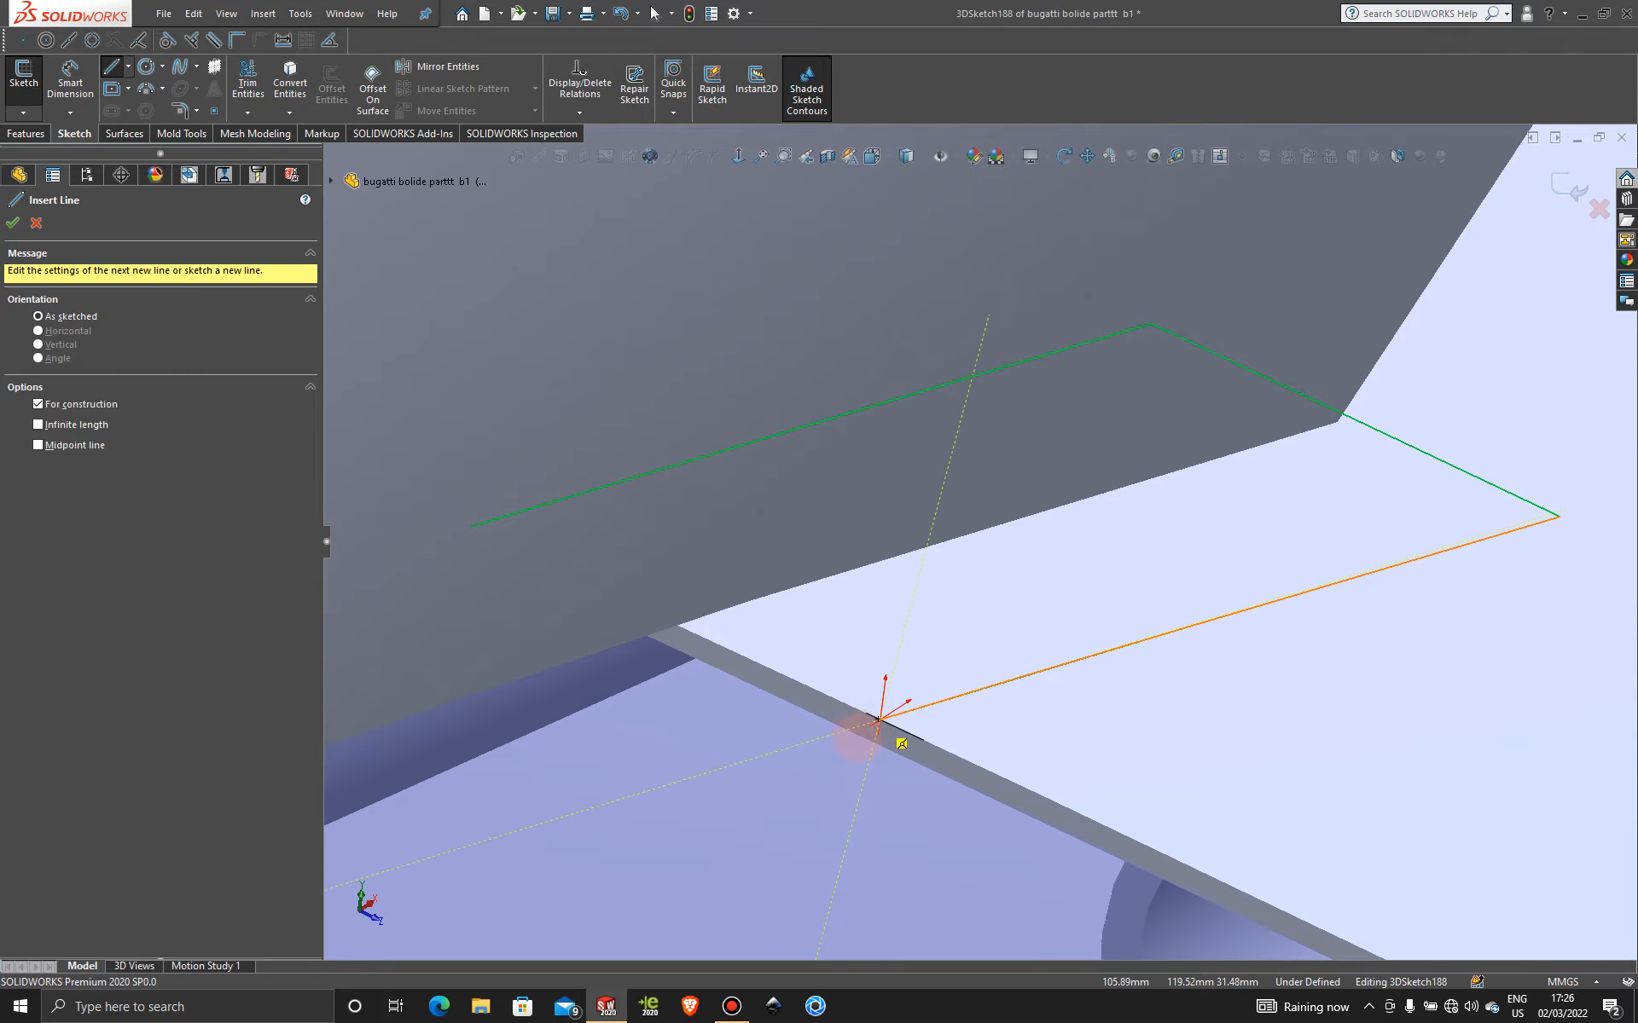
left_click(780, 696)
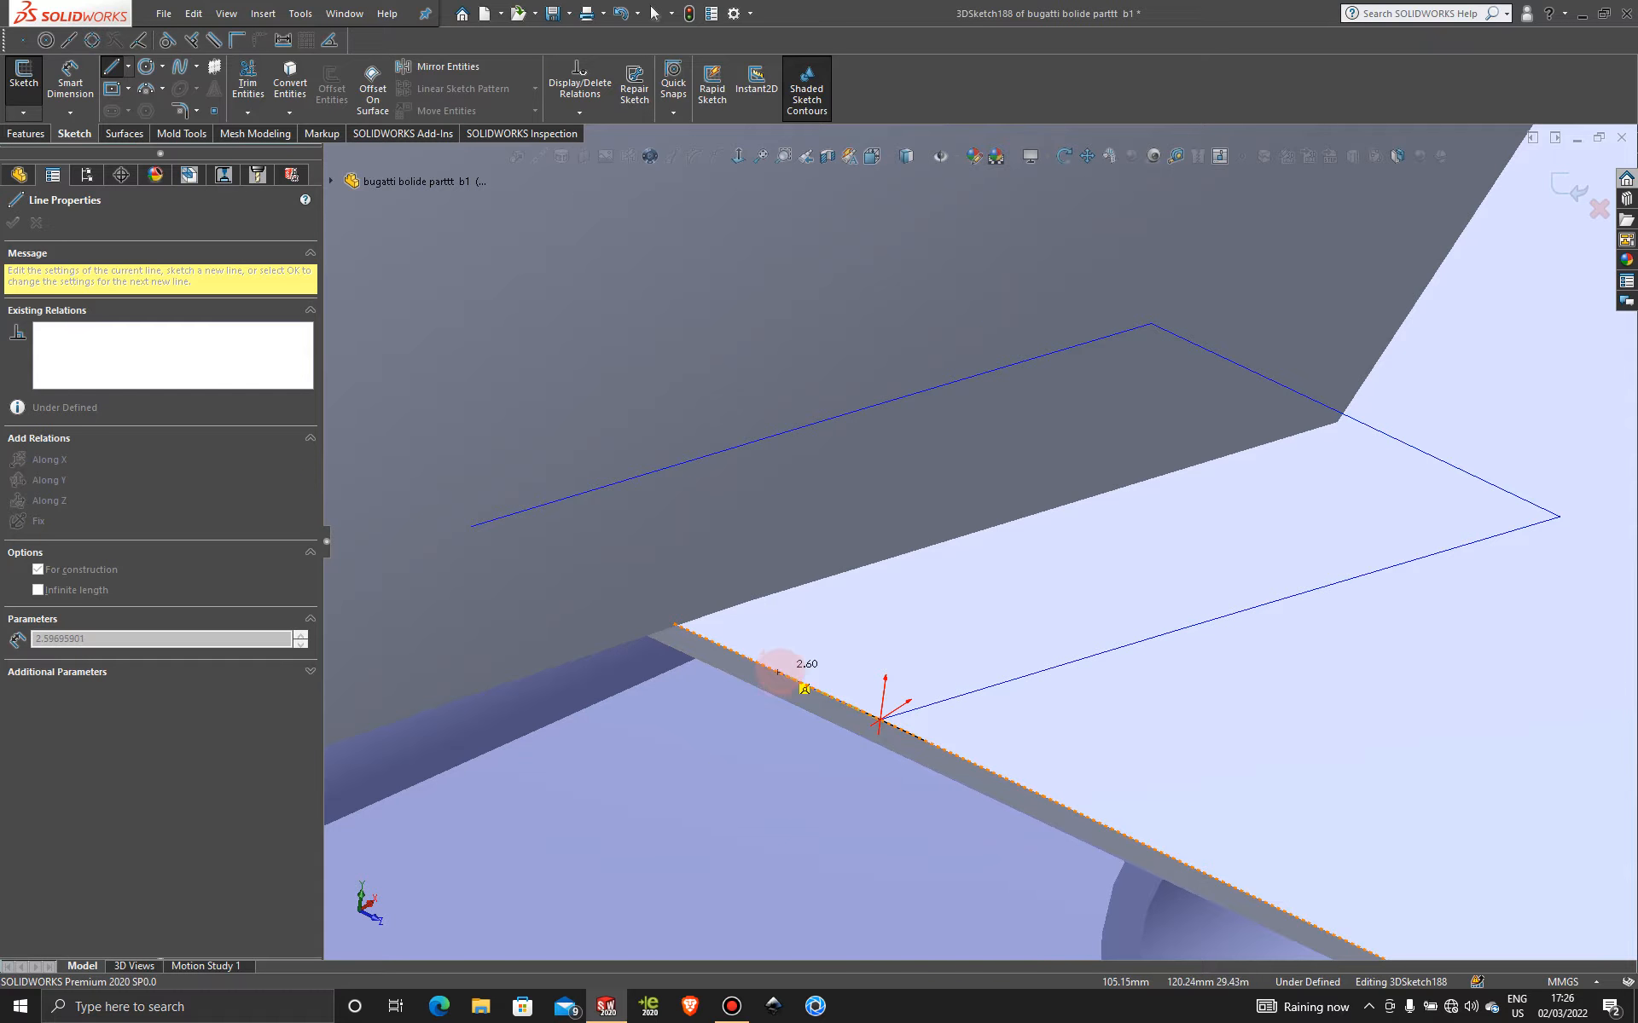
left_click(779, 673)
key("Escape")
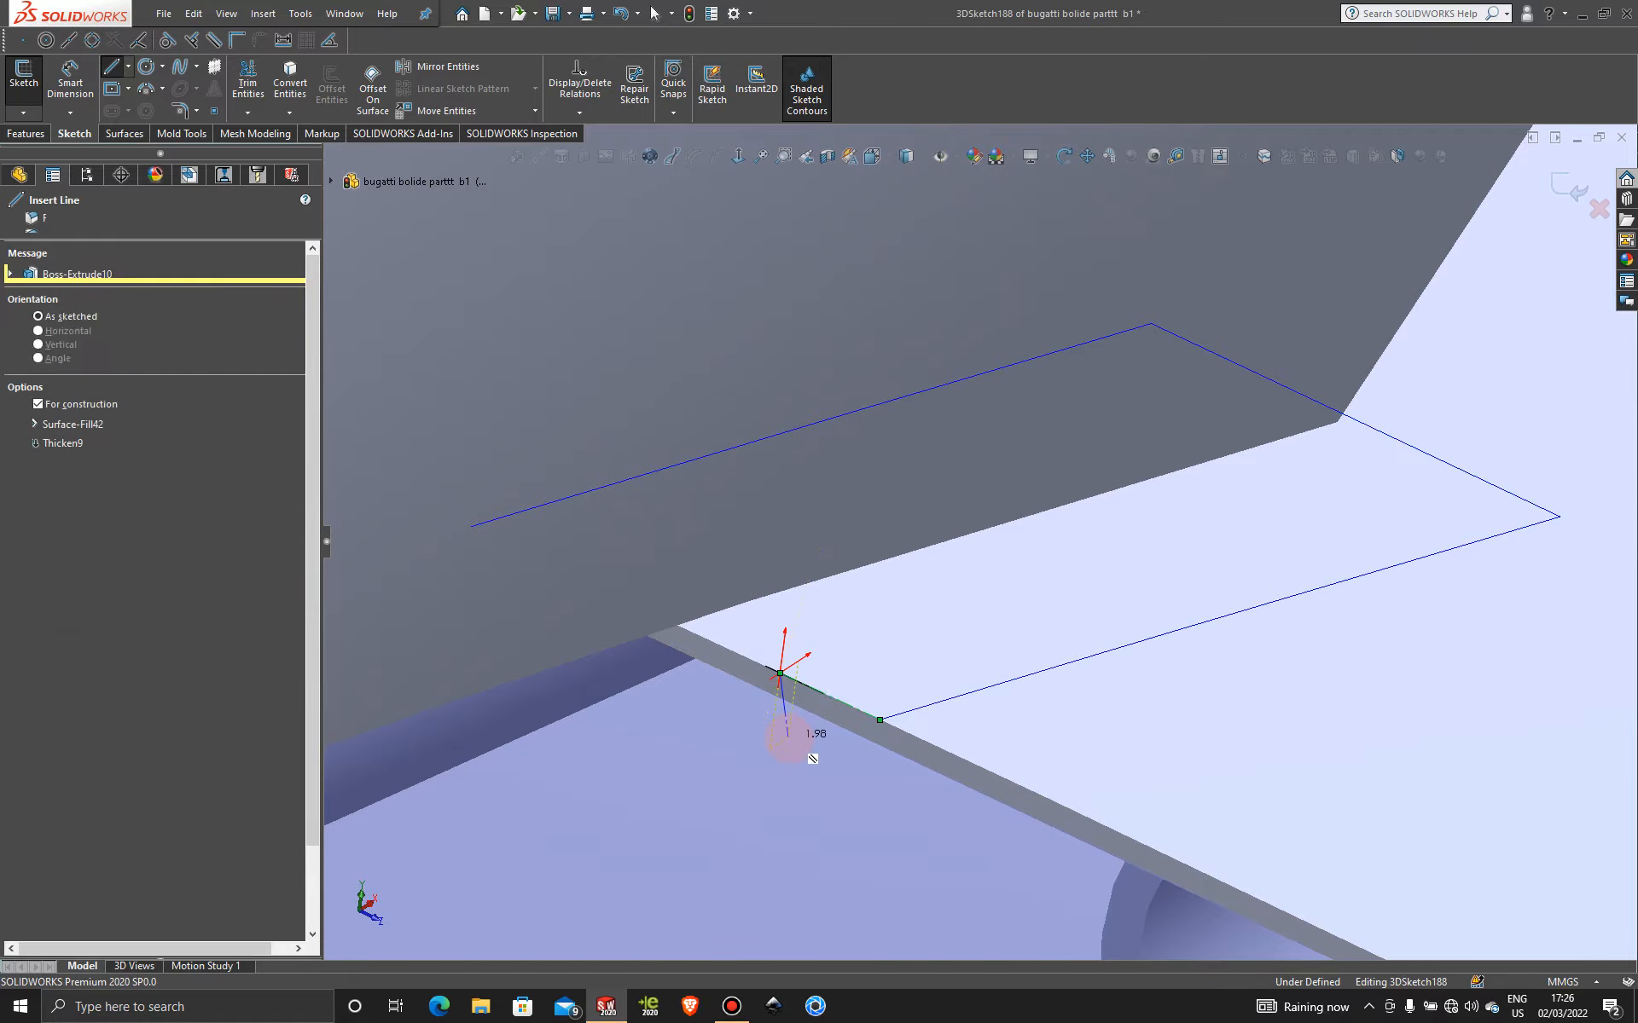
key("Escape")
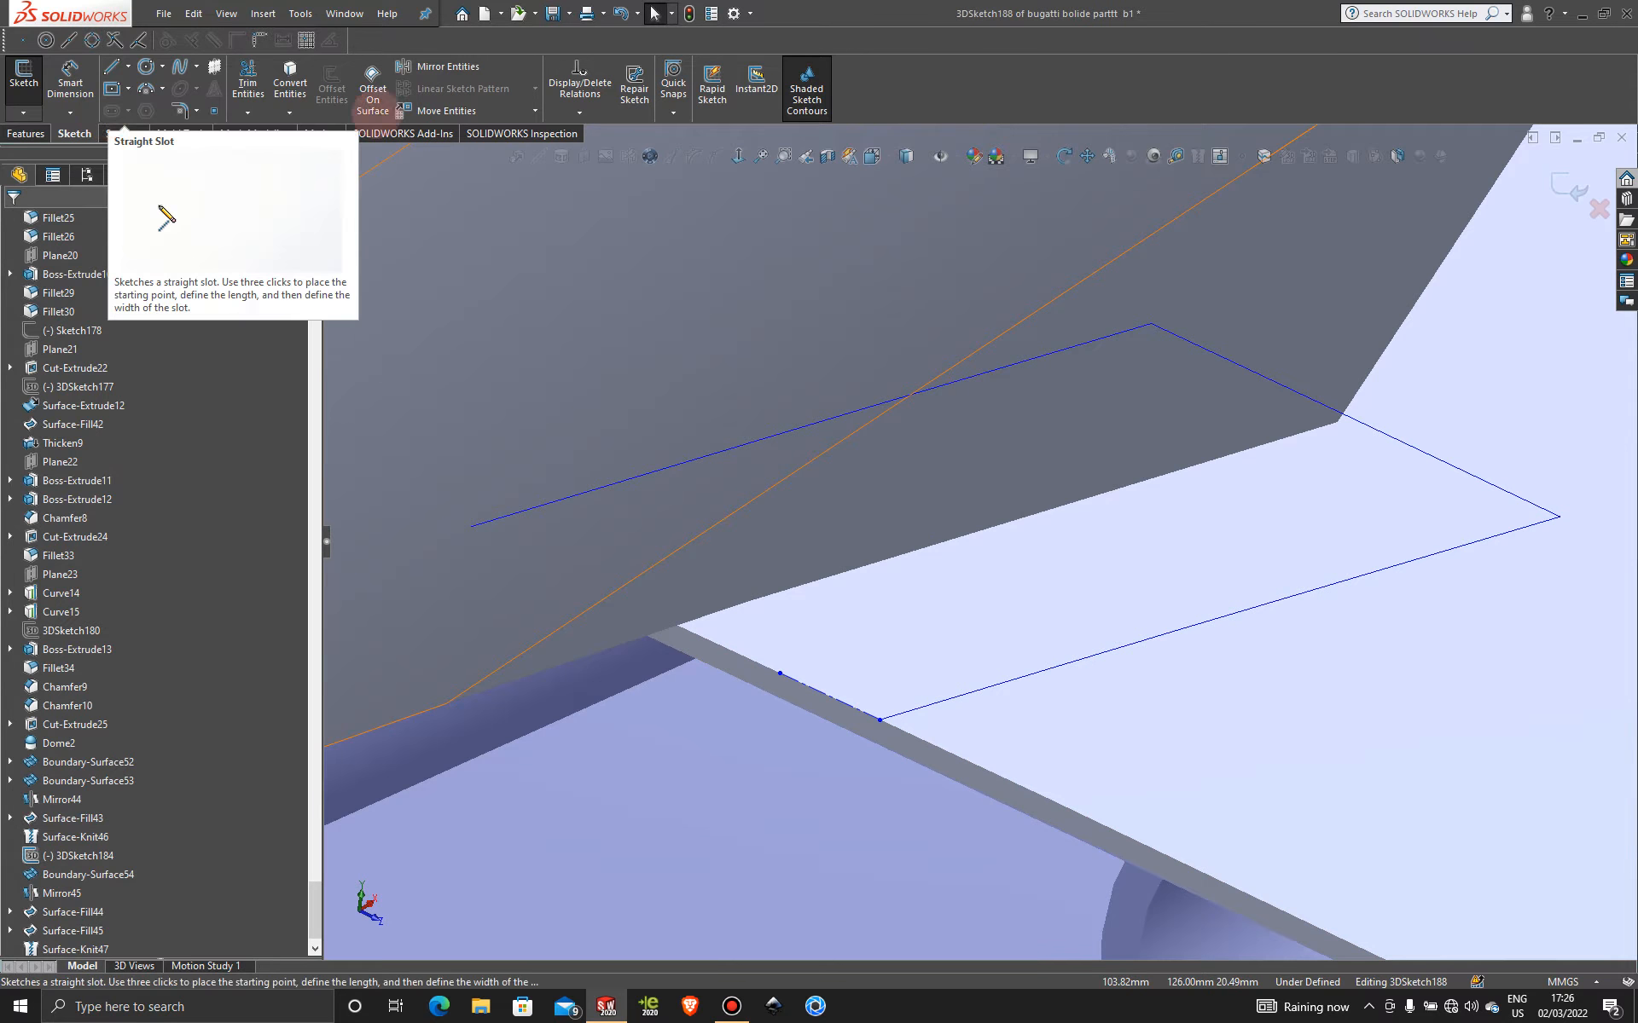
left_click(1561, 186)
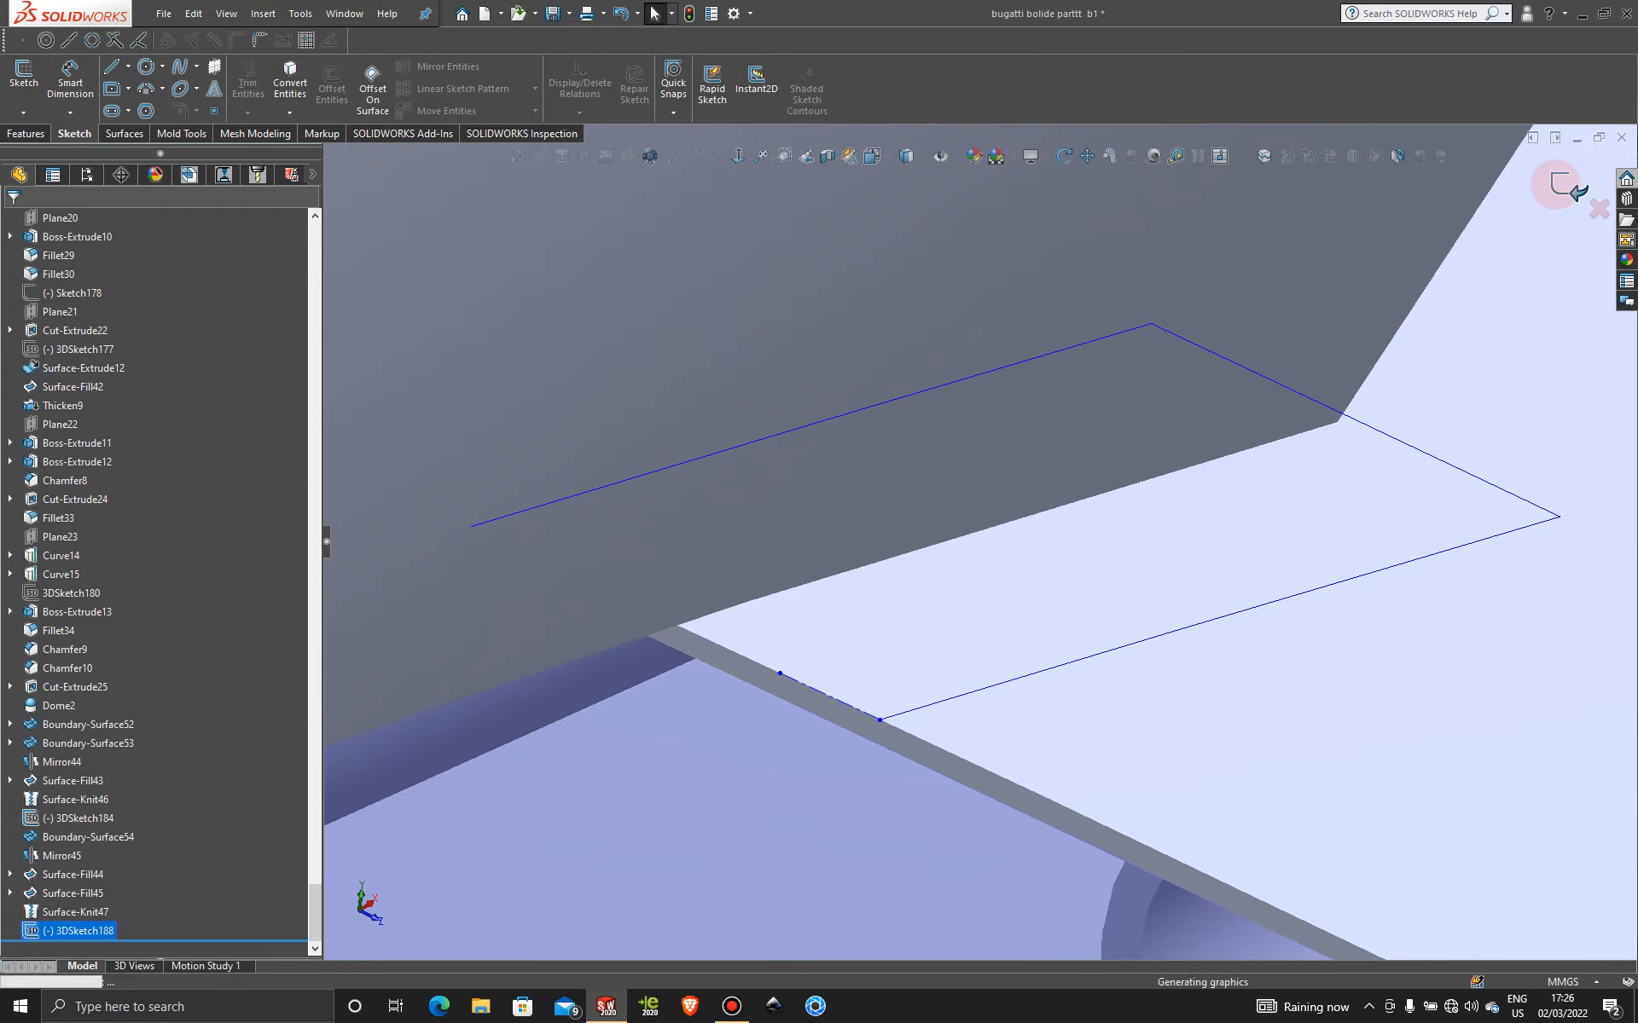
scroll(1089, 731, "up", 6)
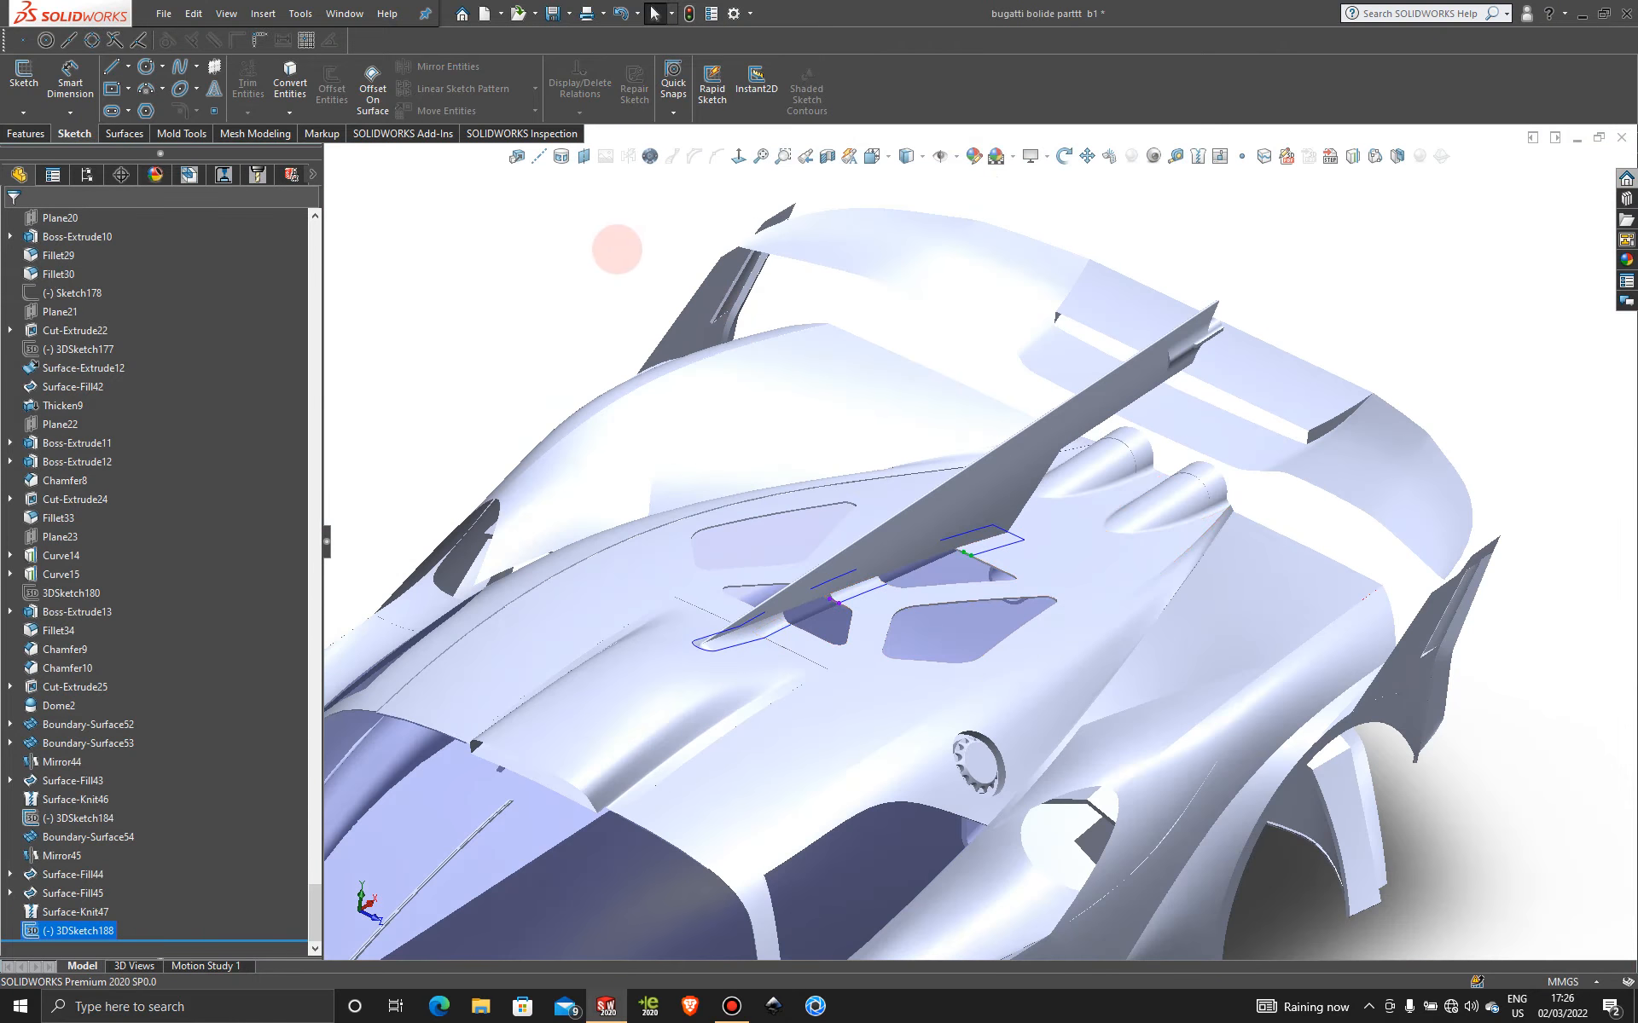
scroll(1023, 530, "down", 6)
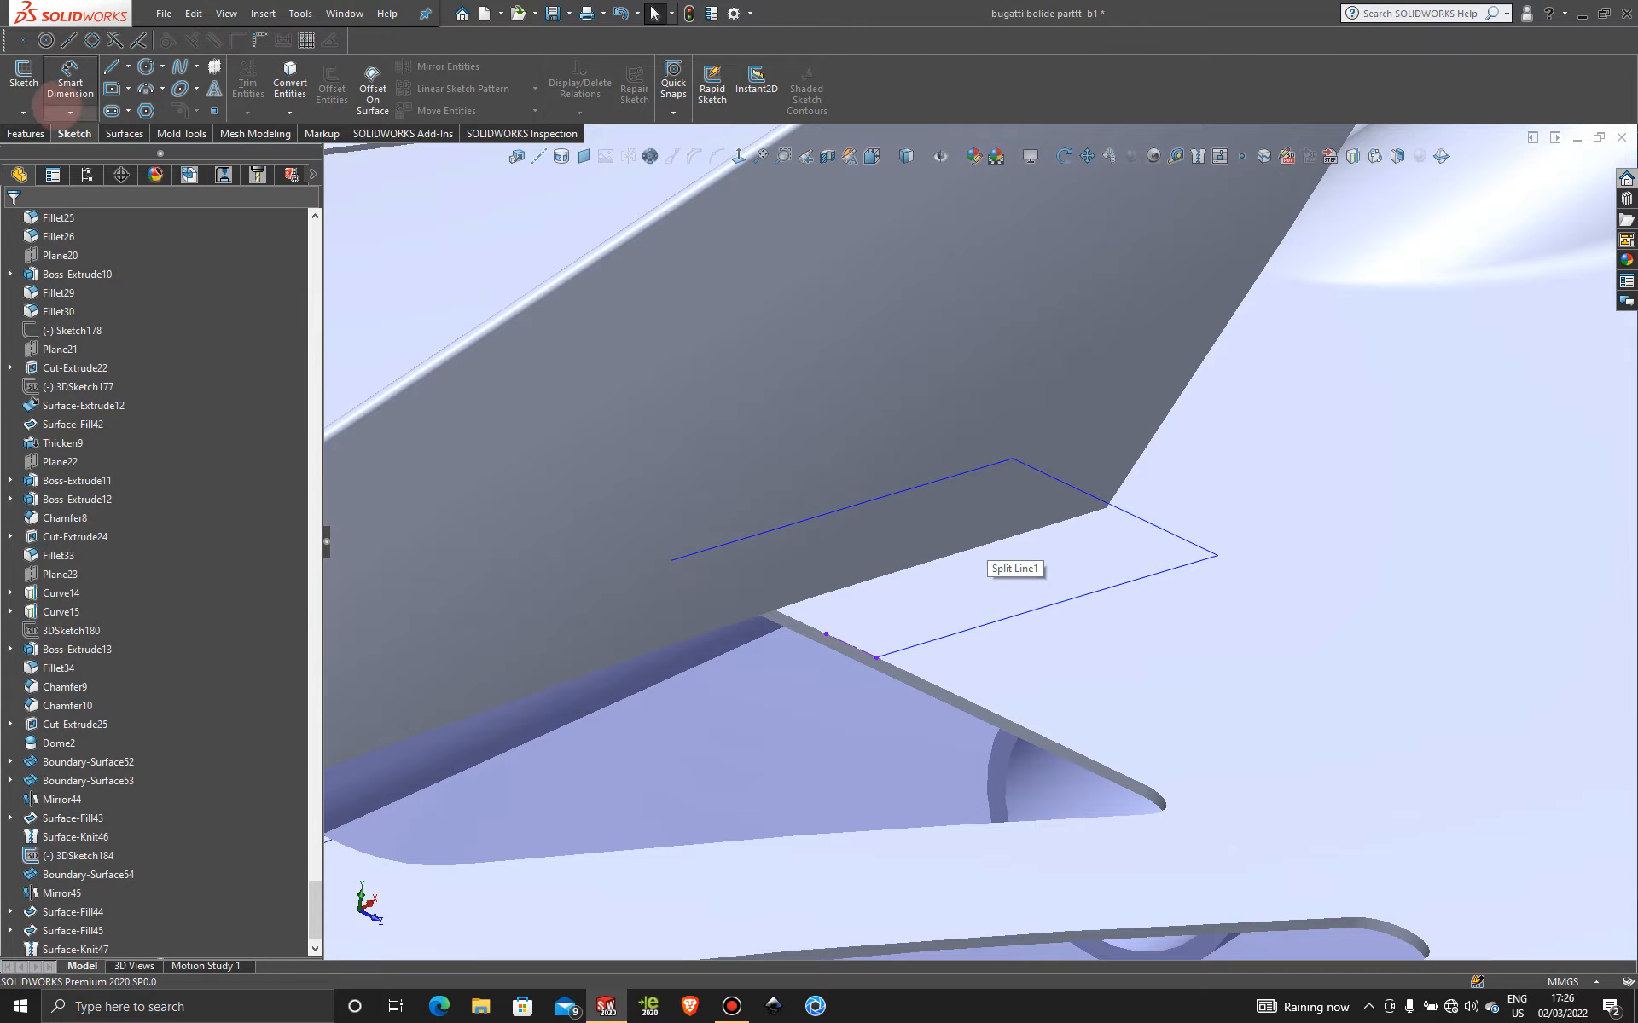
left_click(126, 134)
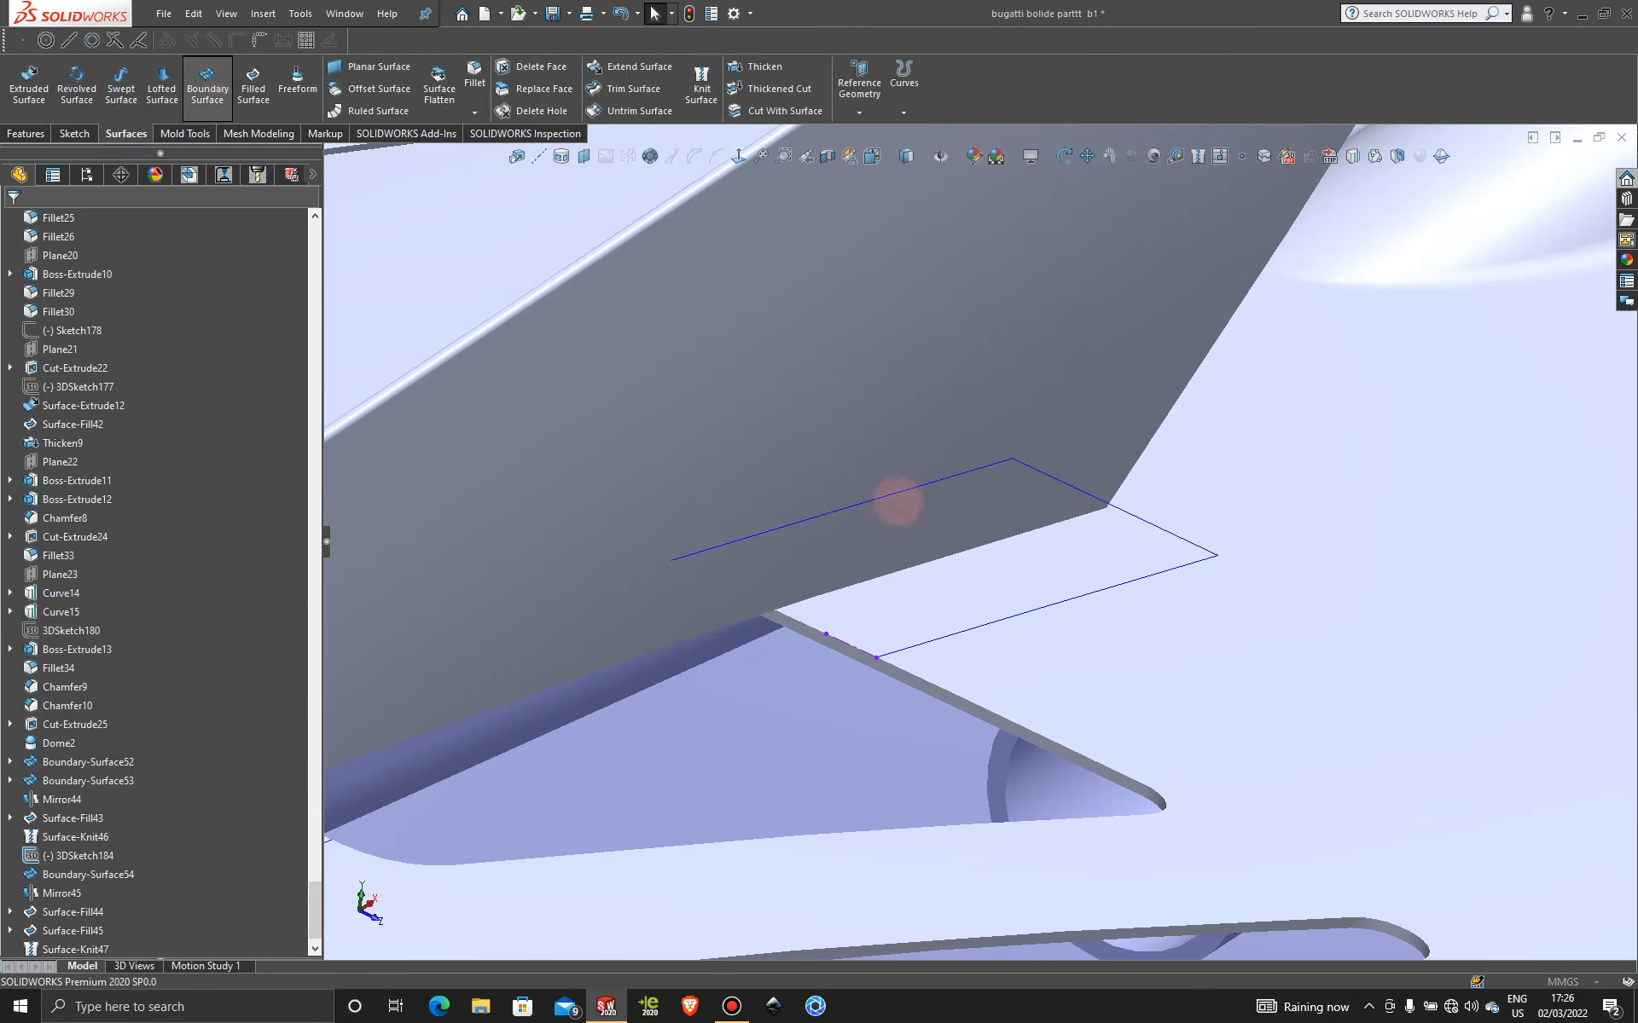
right_click(1021, 637)
left_click(1095, 691)
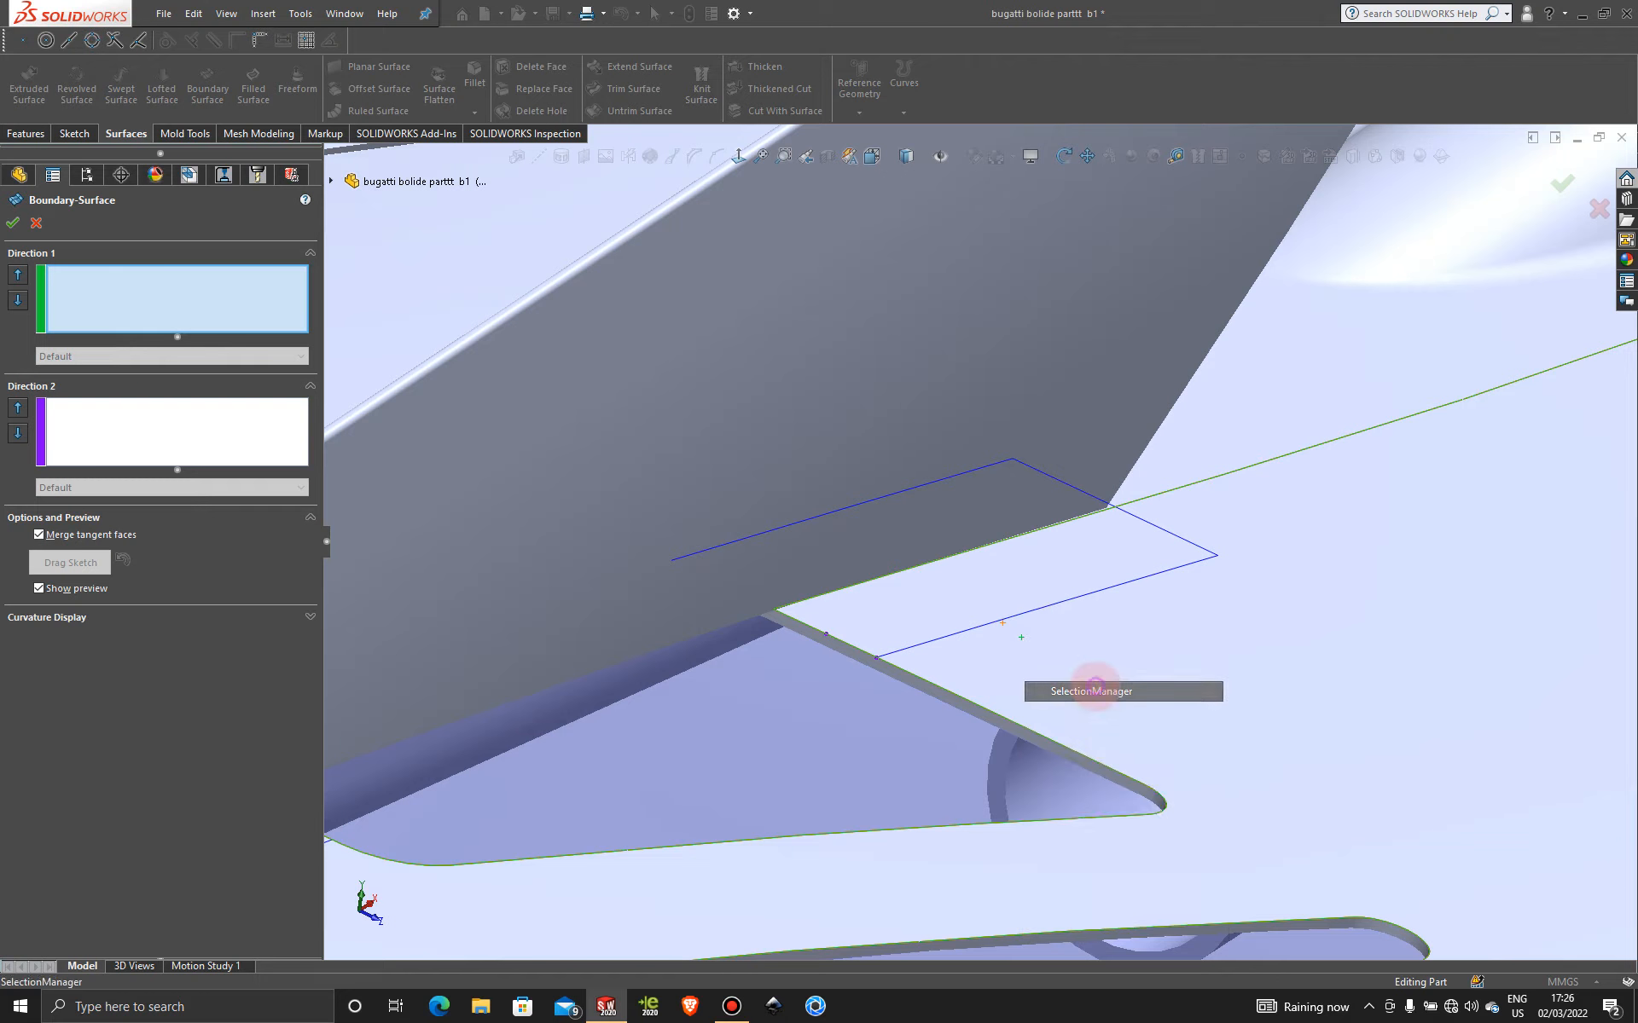
left_click(982, 539)
middle_click_drag(983, 643, 957, 624)
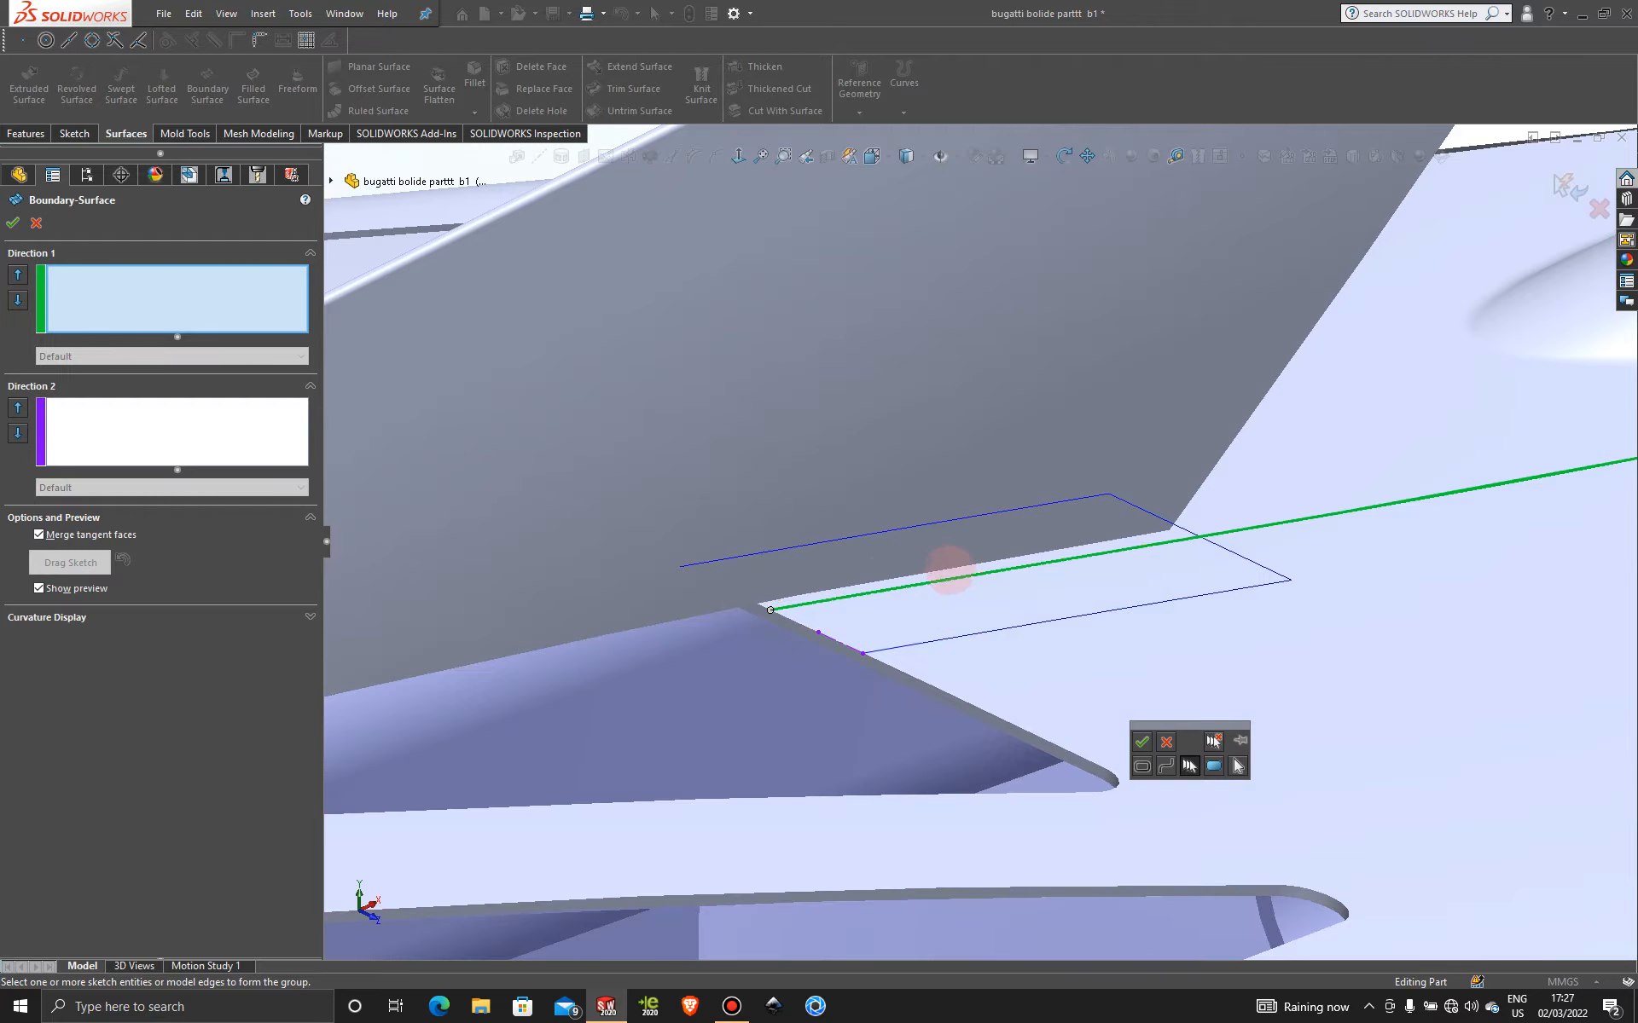
left_click(950, 566)
right_click(951, 565)
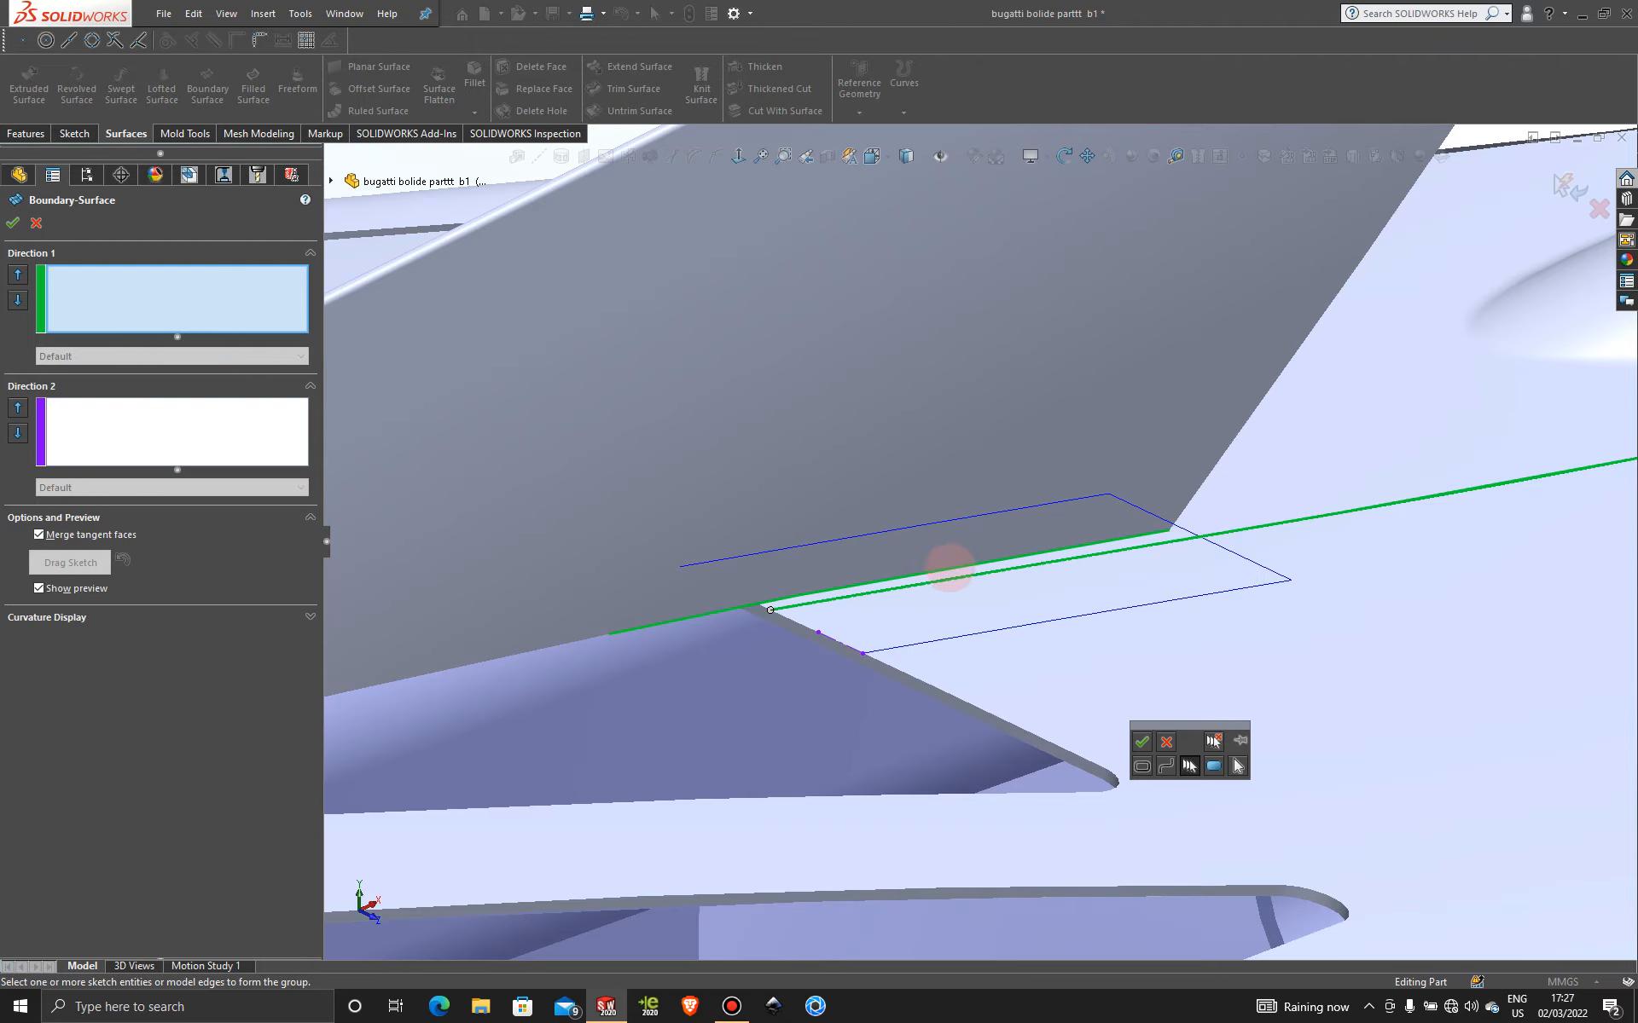
left_click(957, 578)
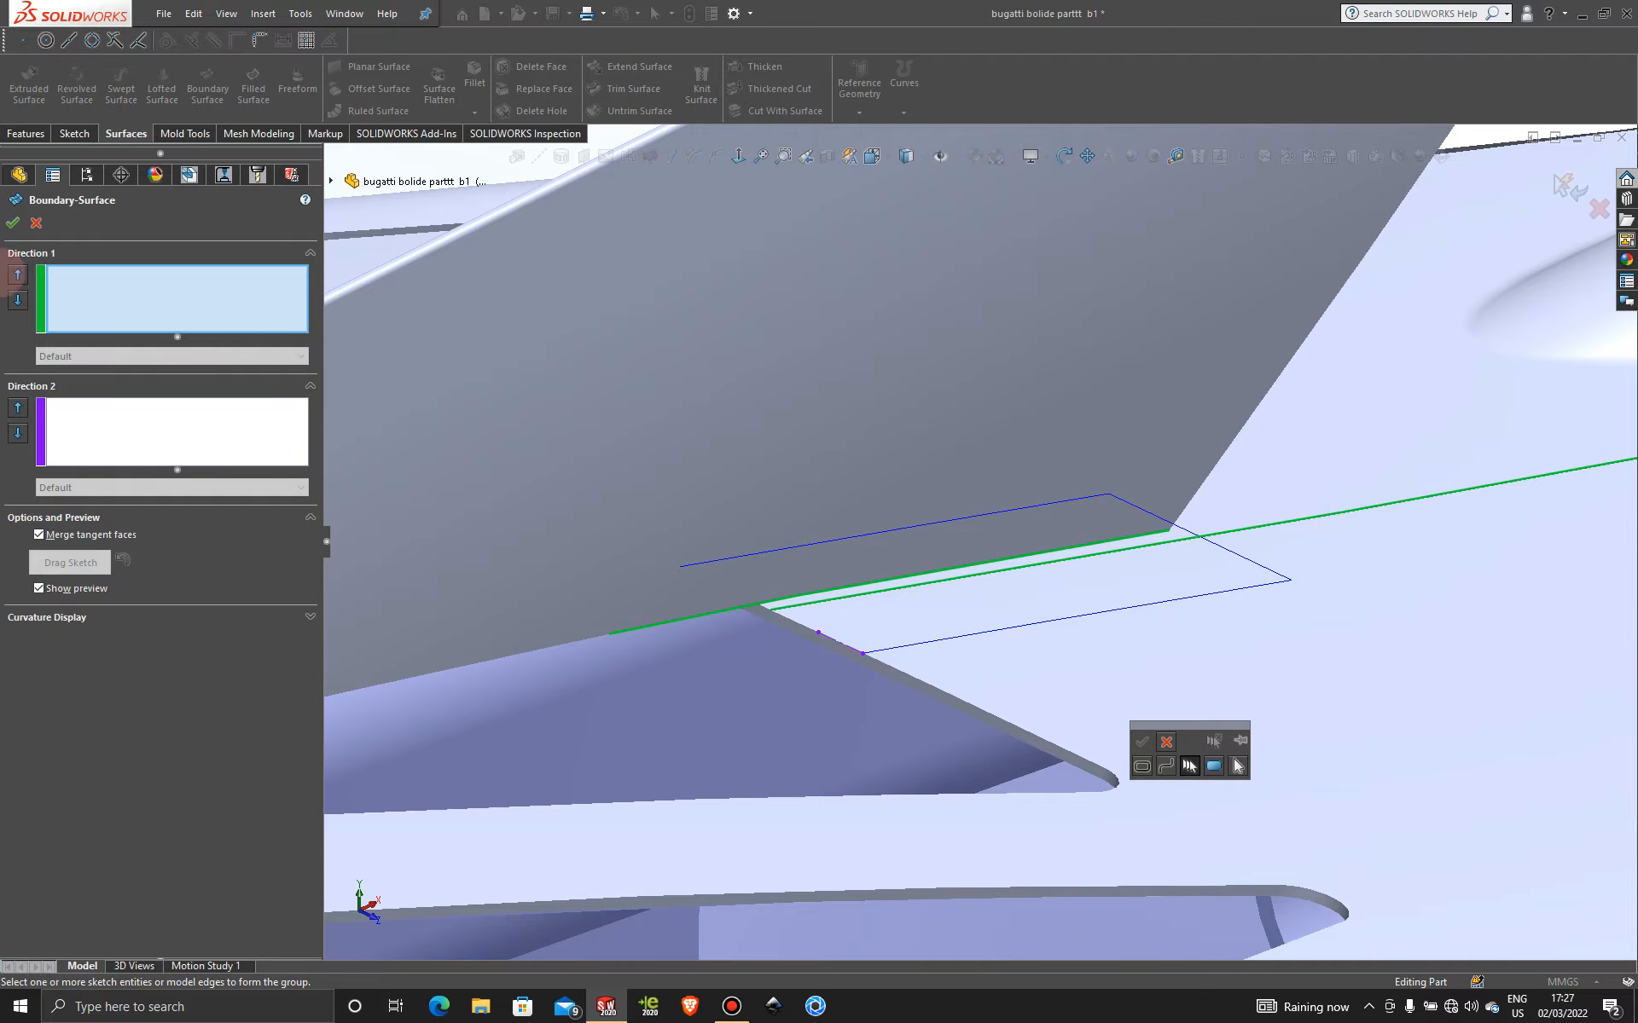
left_click(36, 222)
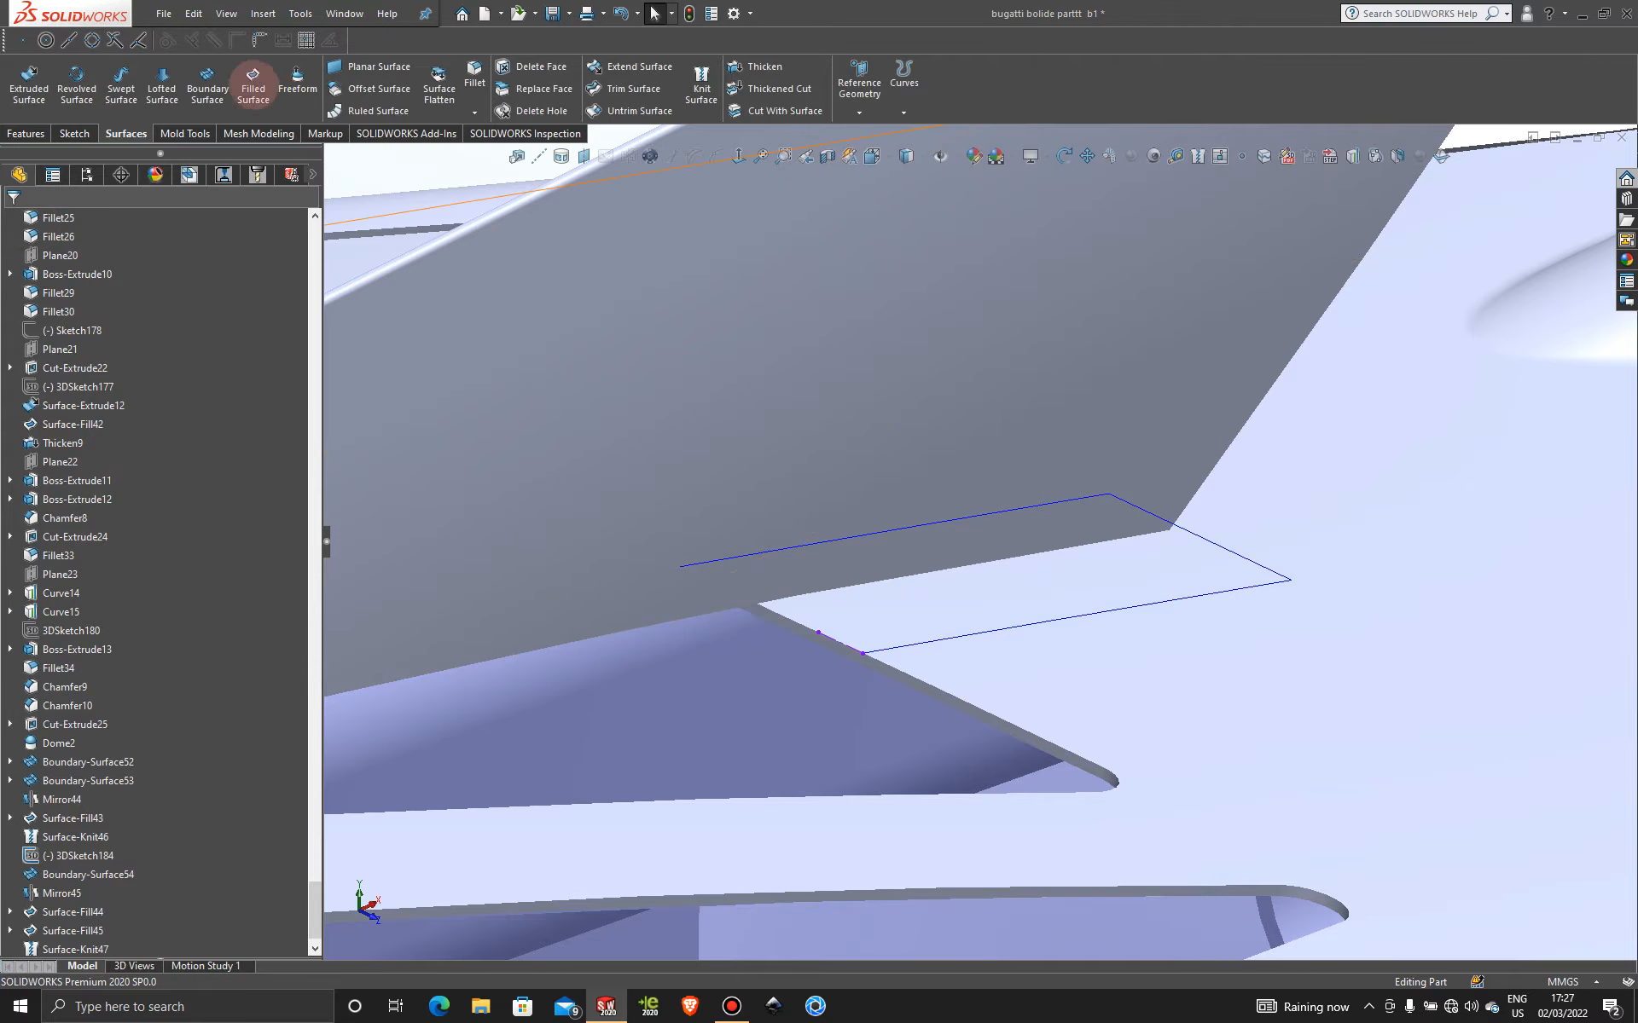
- Set up a boundary surface in Direction 1 between the fin's lower edge and the outline's long line, flipping the connector to untwist it
right_click(1307, 436)
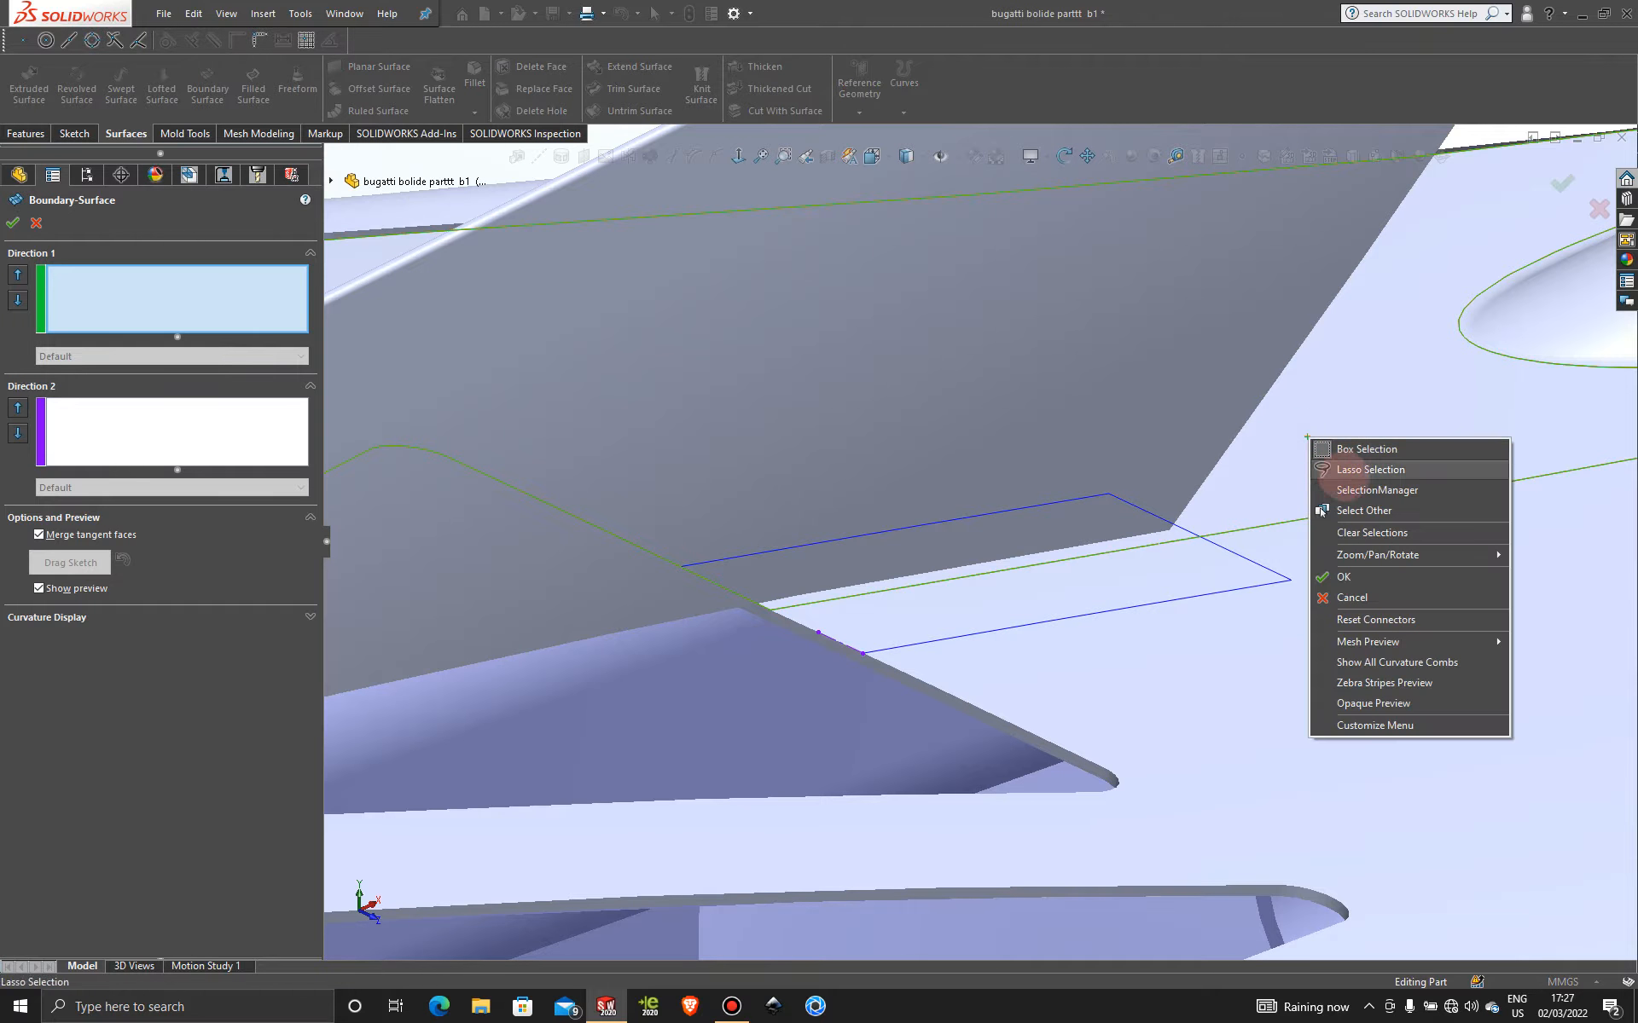
left_click(1367, 489)
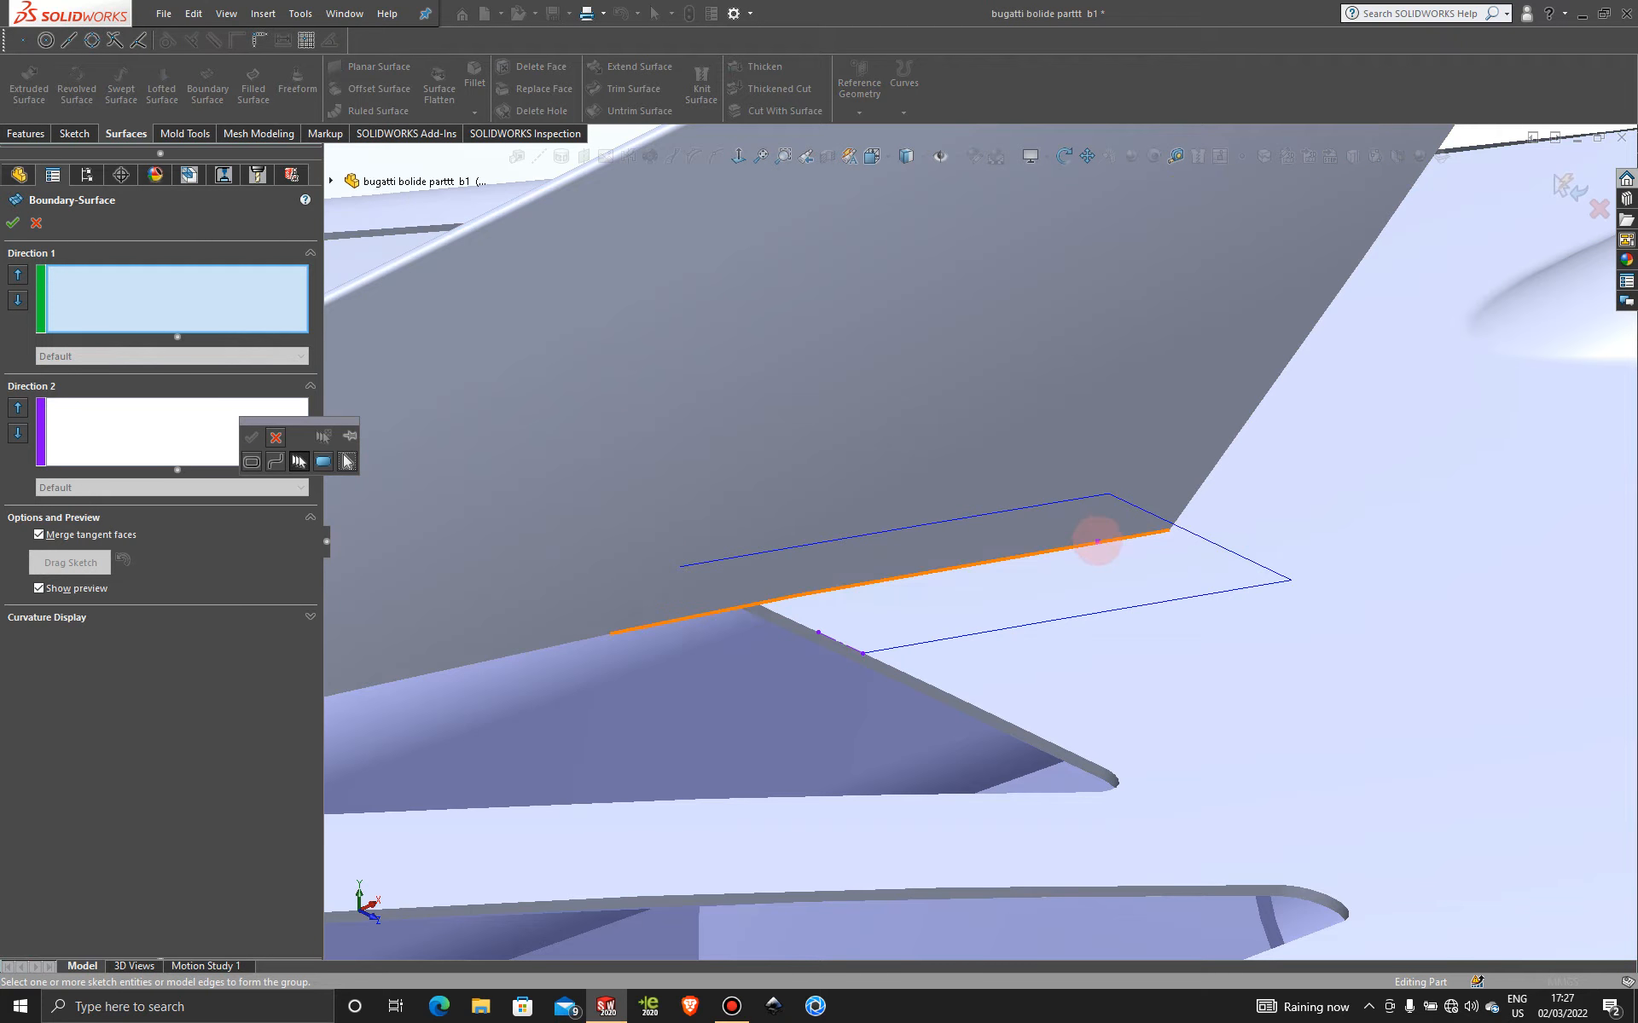
left_click(1098, 543)
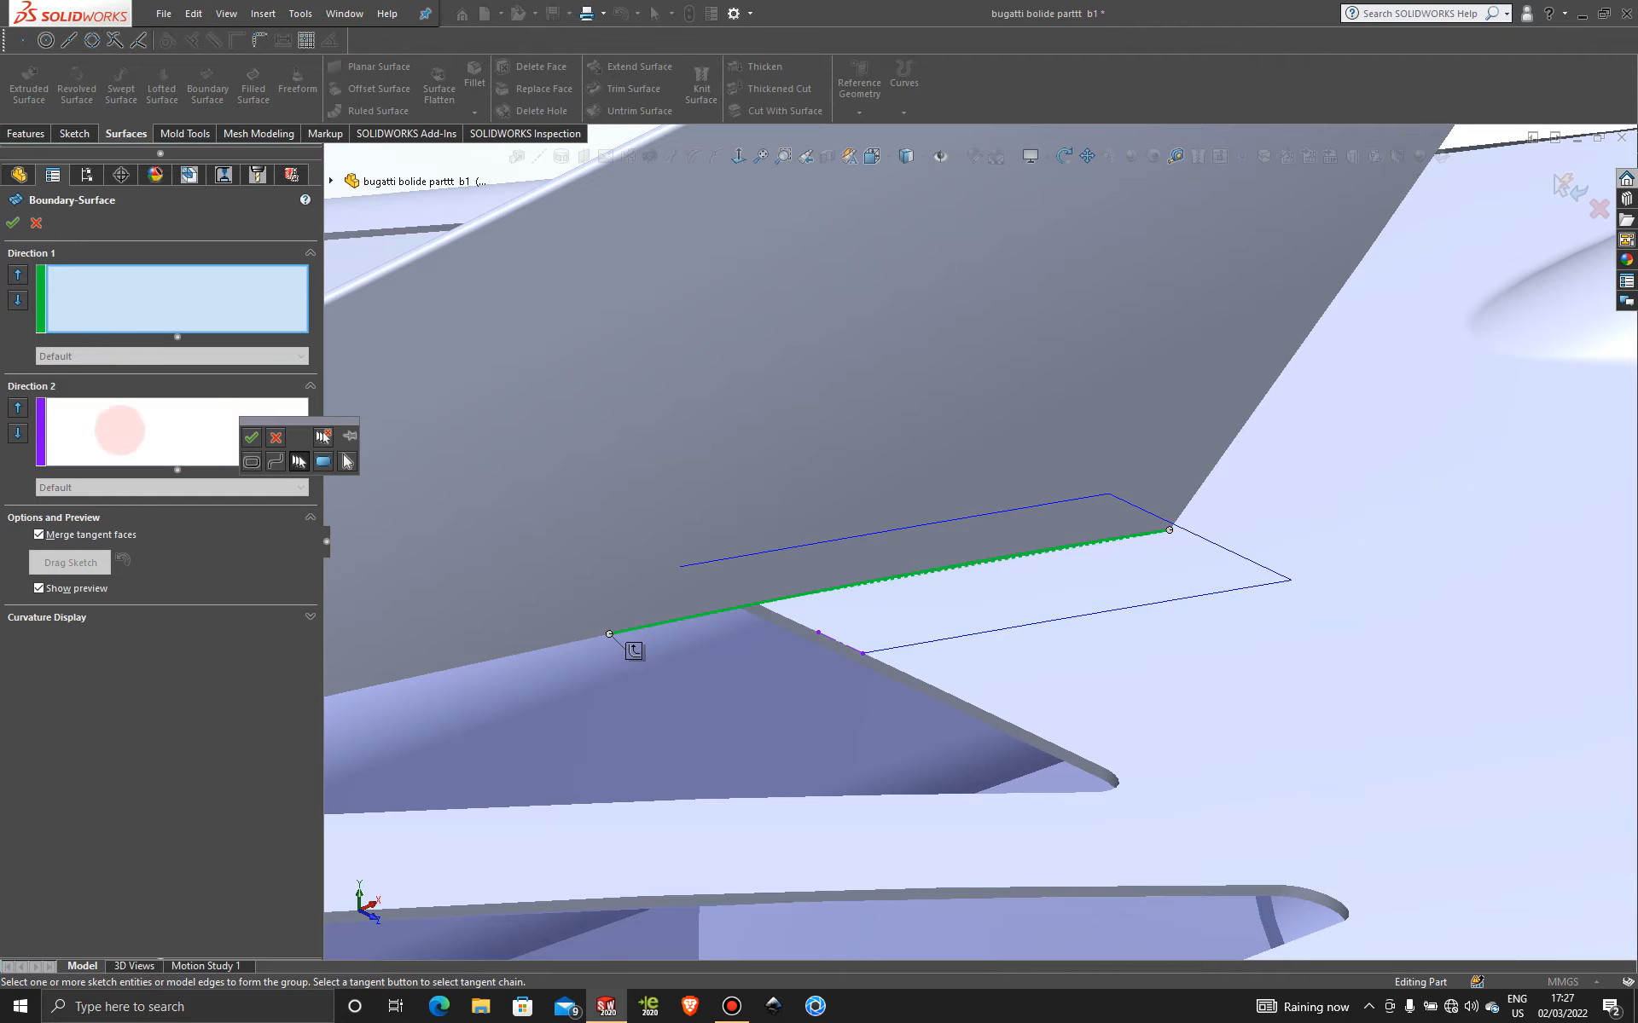
left_click(251, 438)
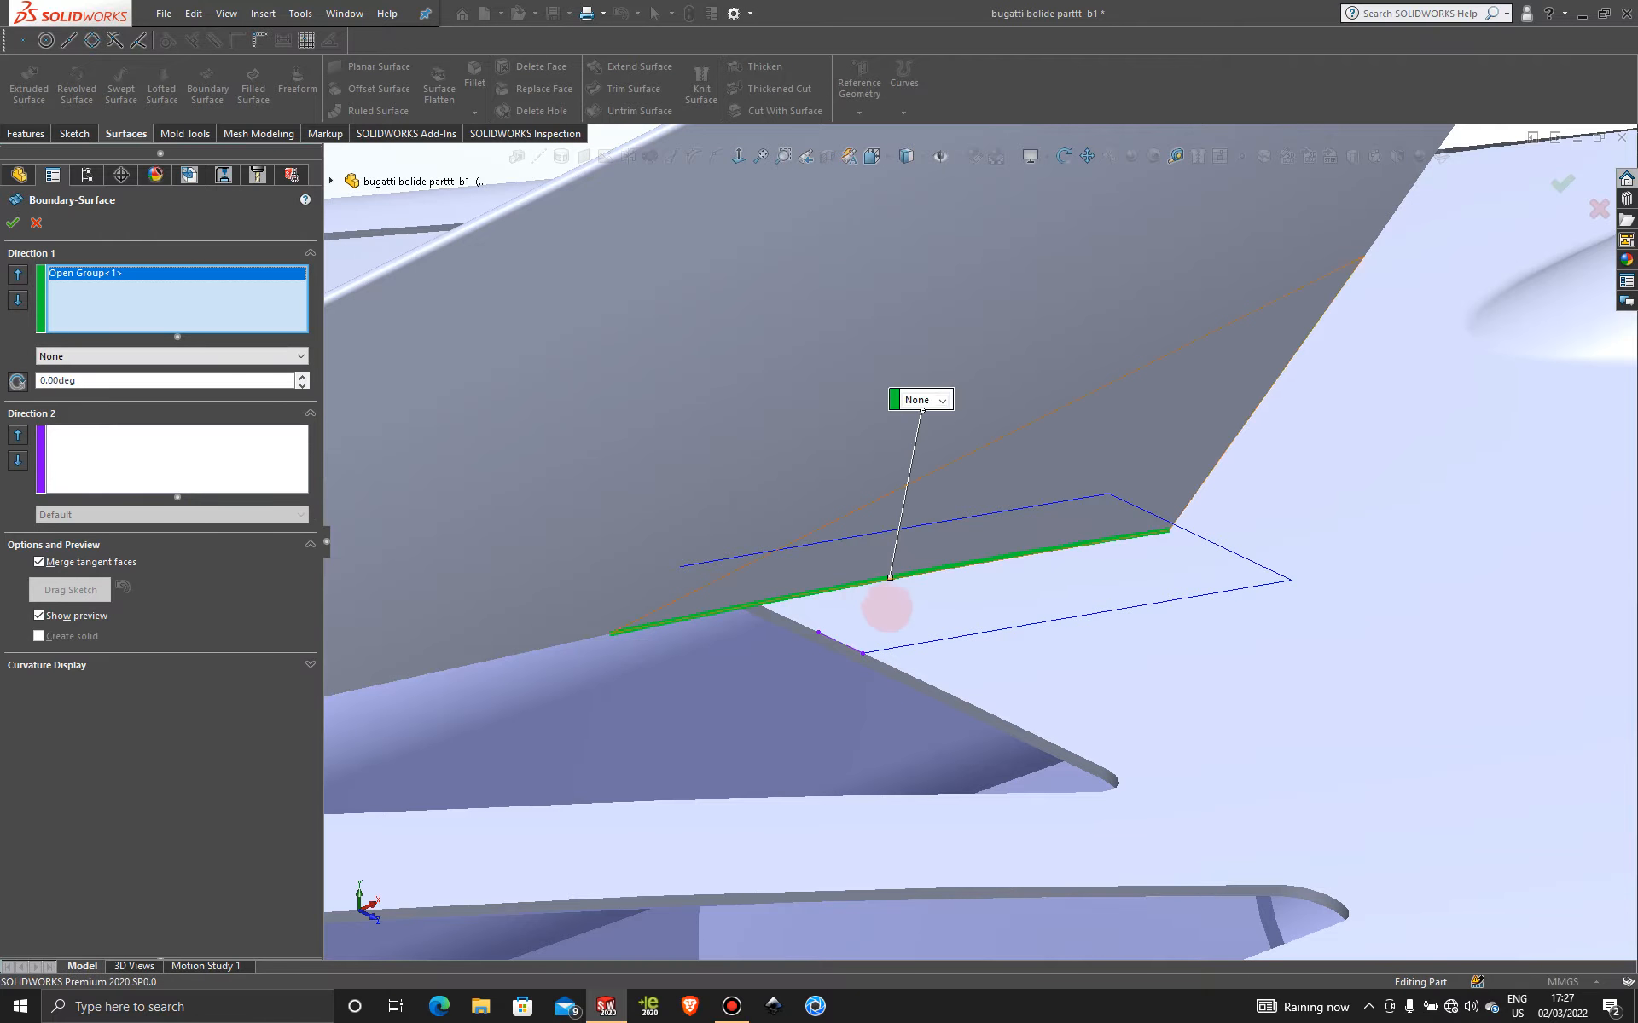
right_click(1013, 669)
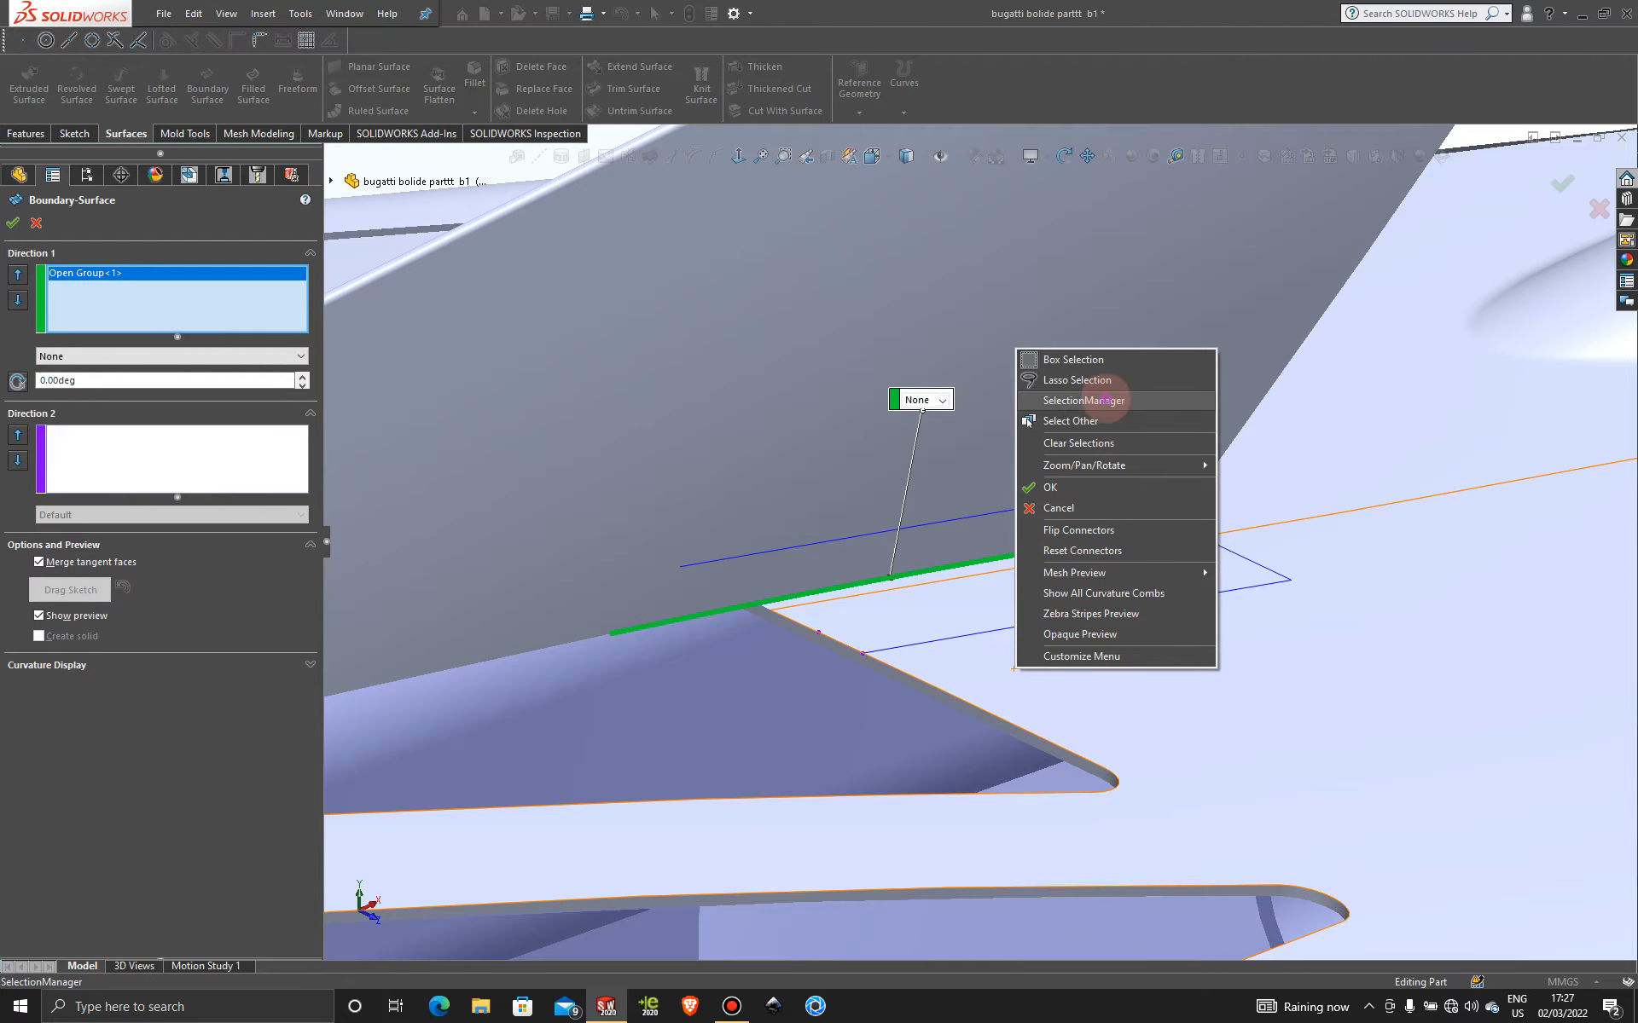
left_click(1104, 400)
left_click(1101, 609)
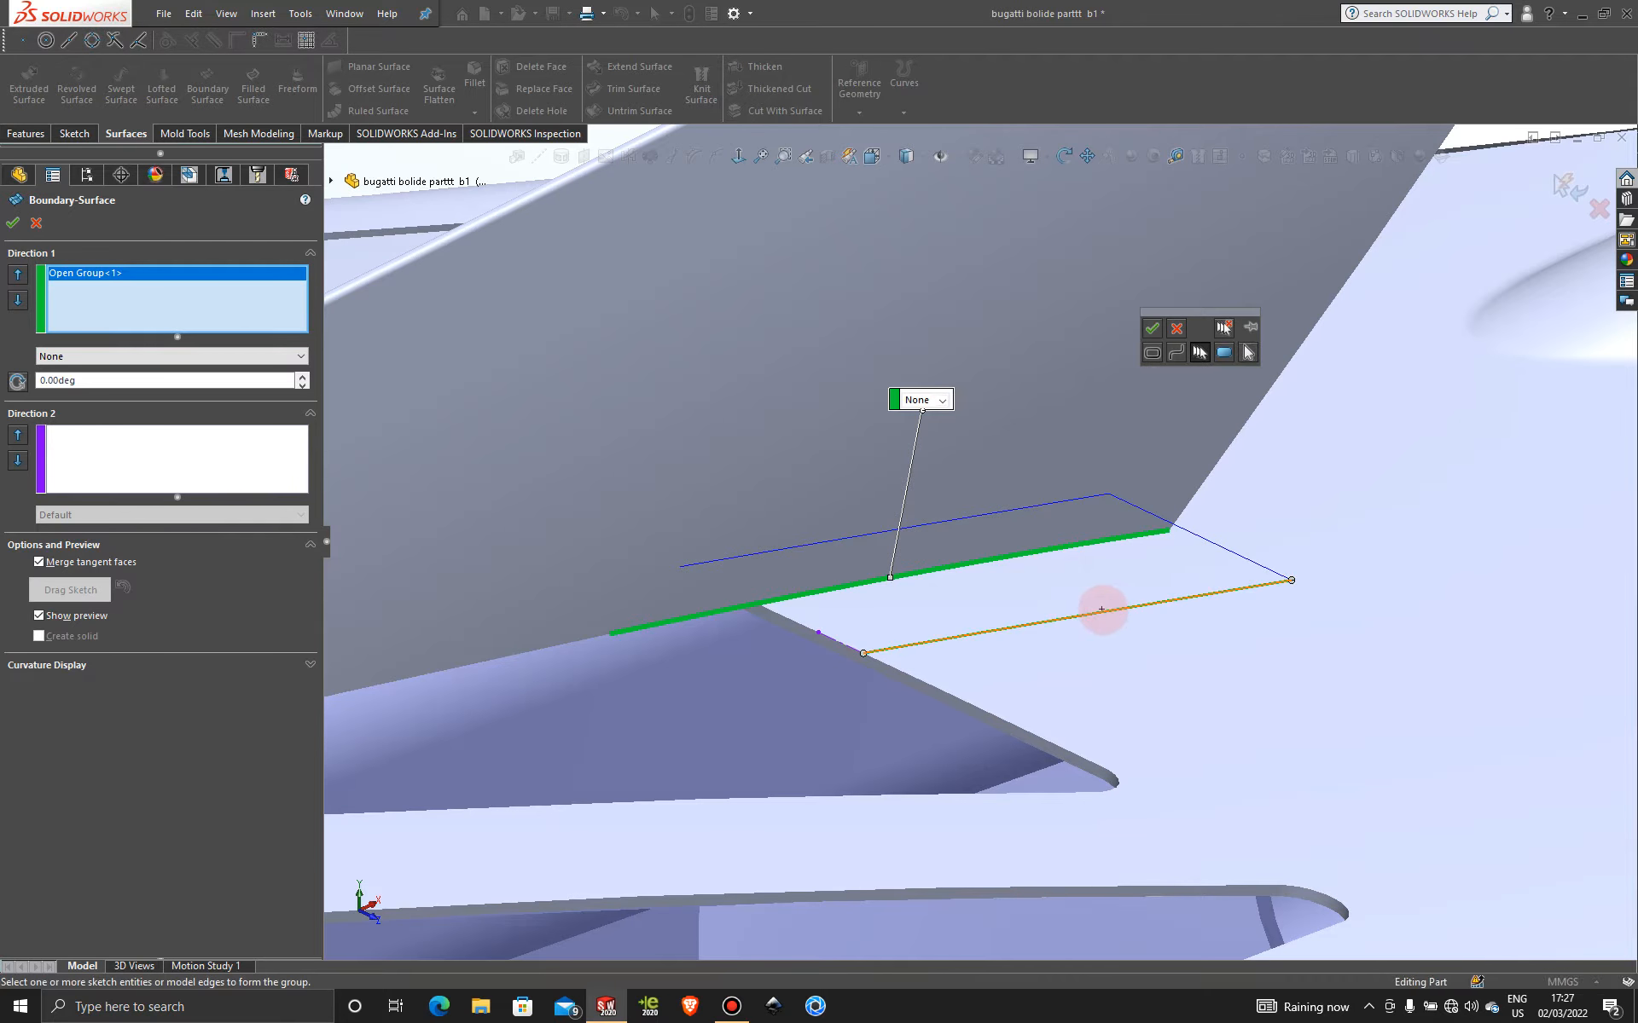
left_click(1152, 328)
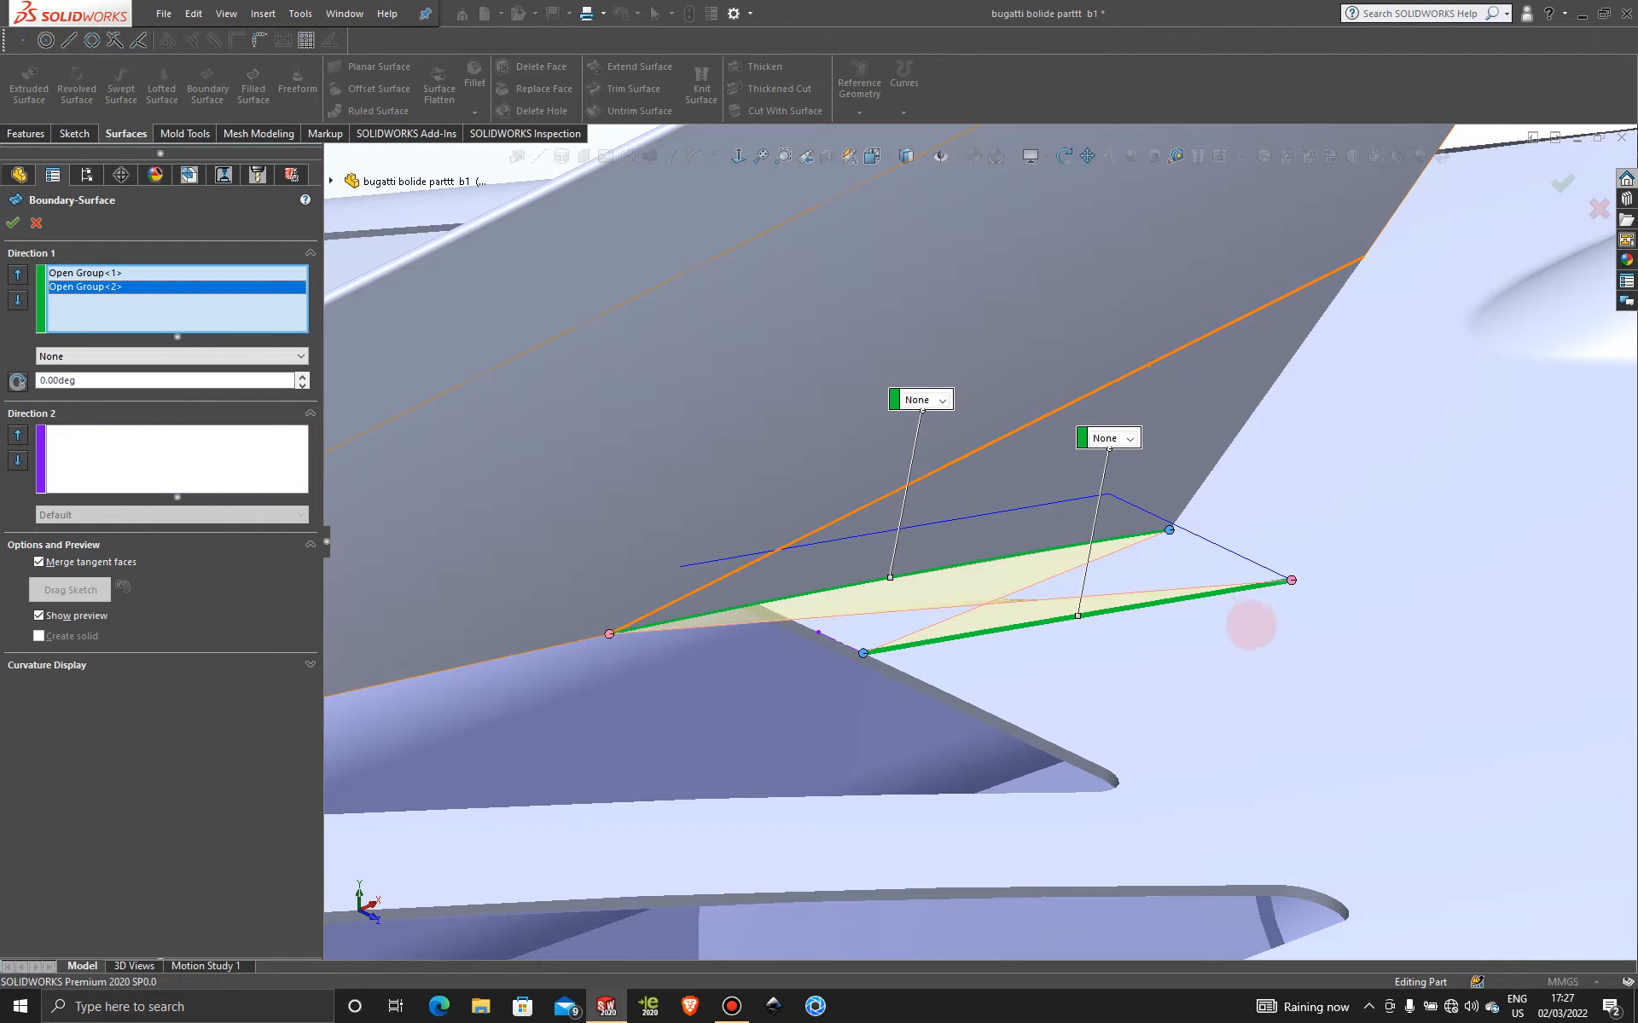
right_click(1291, 581)
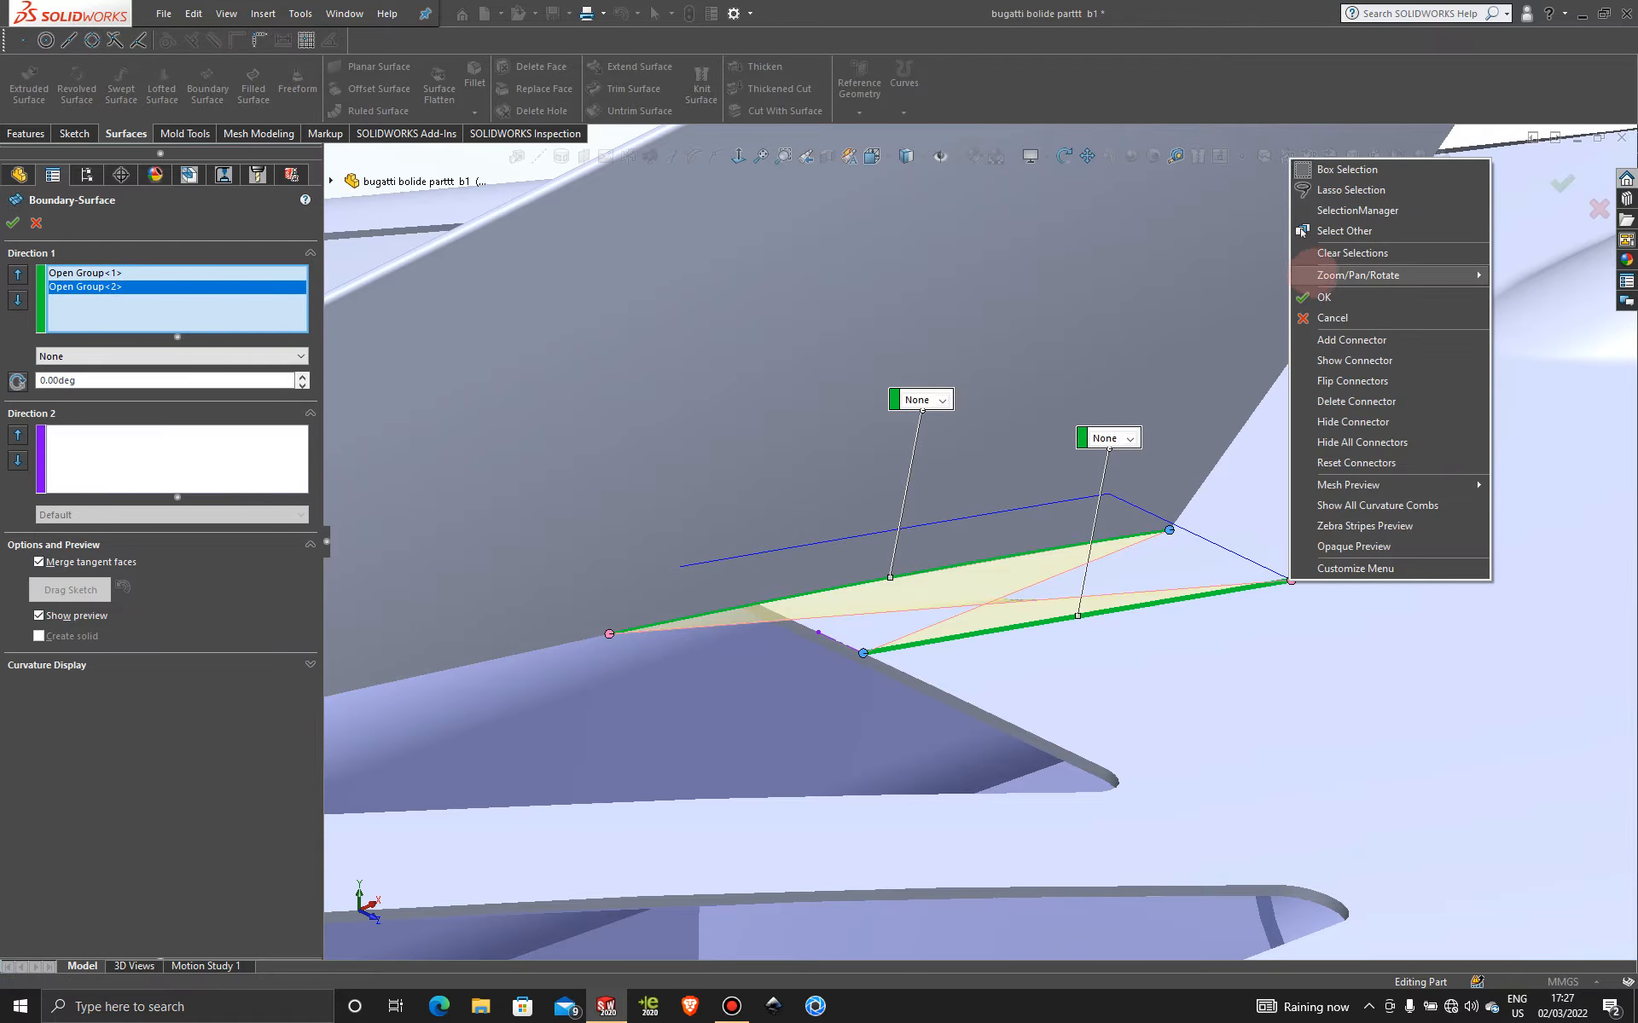
left_click(1342, 382)
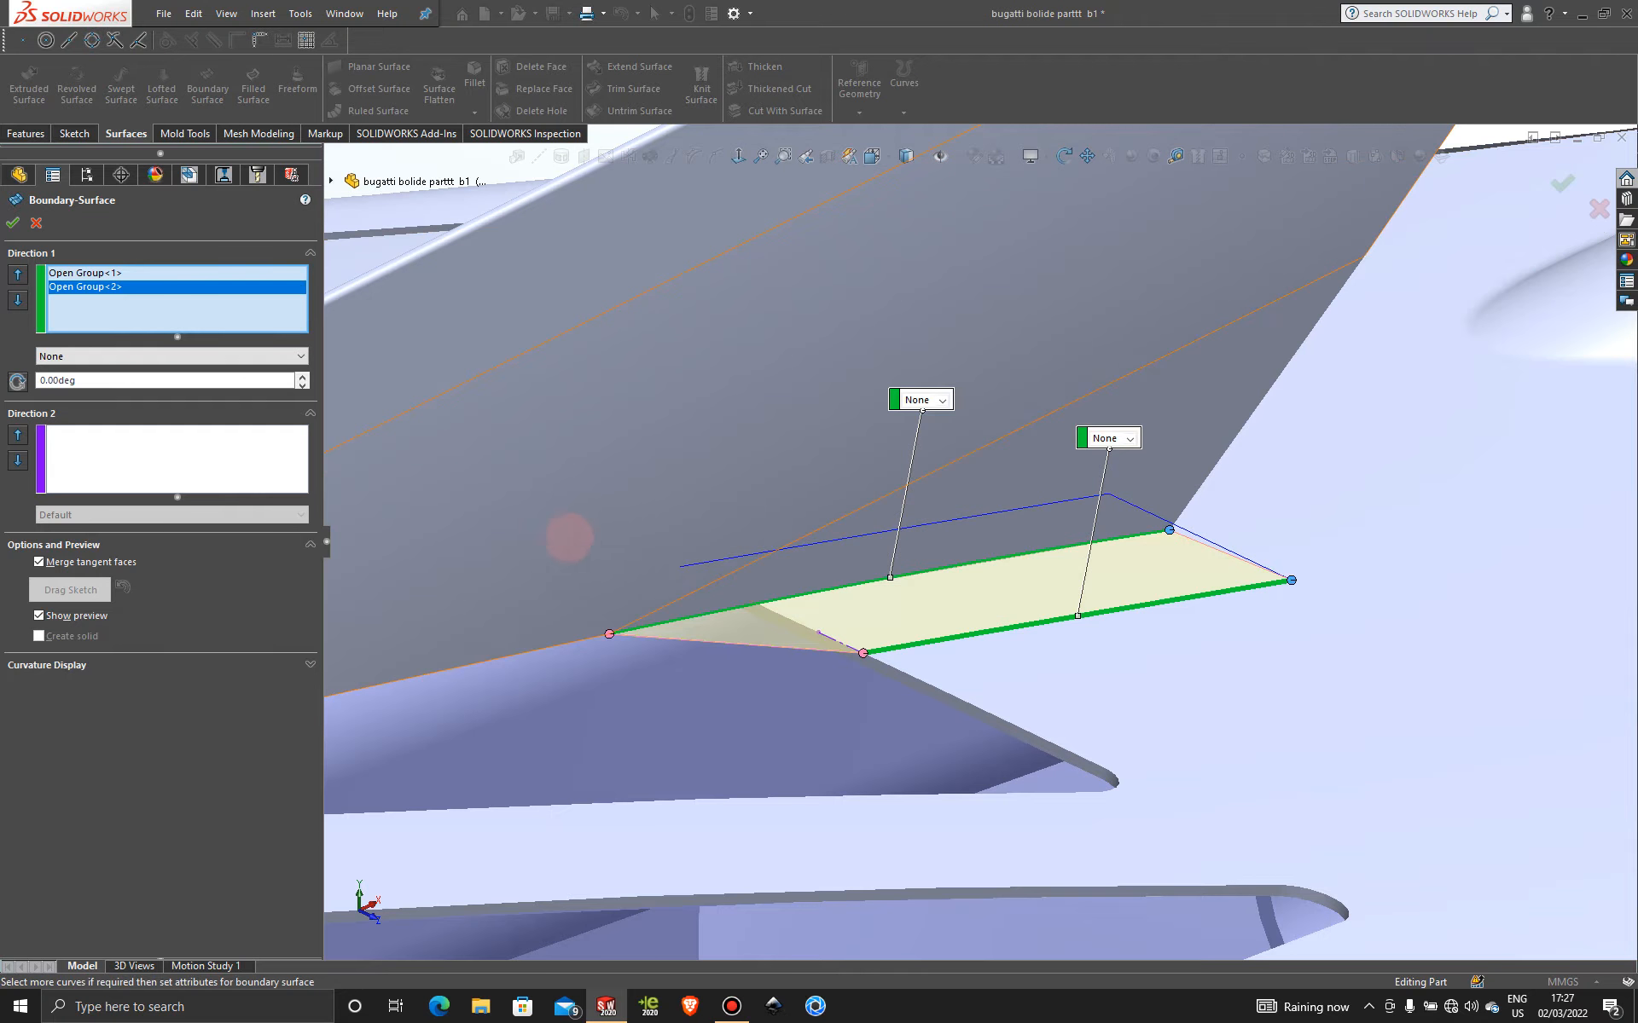
- Set the second curve's tangency to Direction Vector, using the short construction line at the opening's edge as the vector
left_click(237, 448)
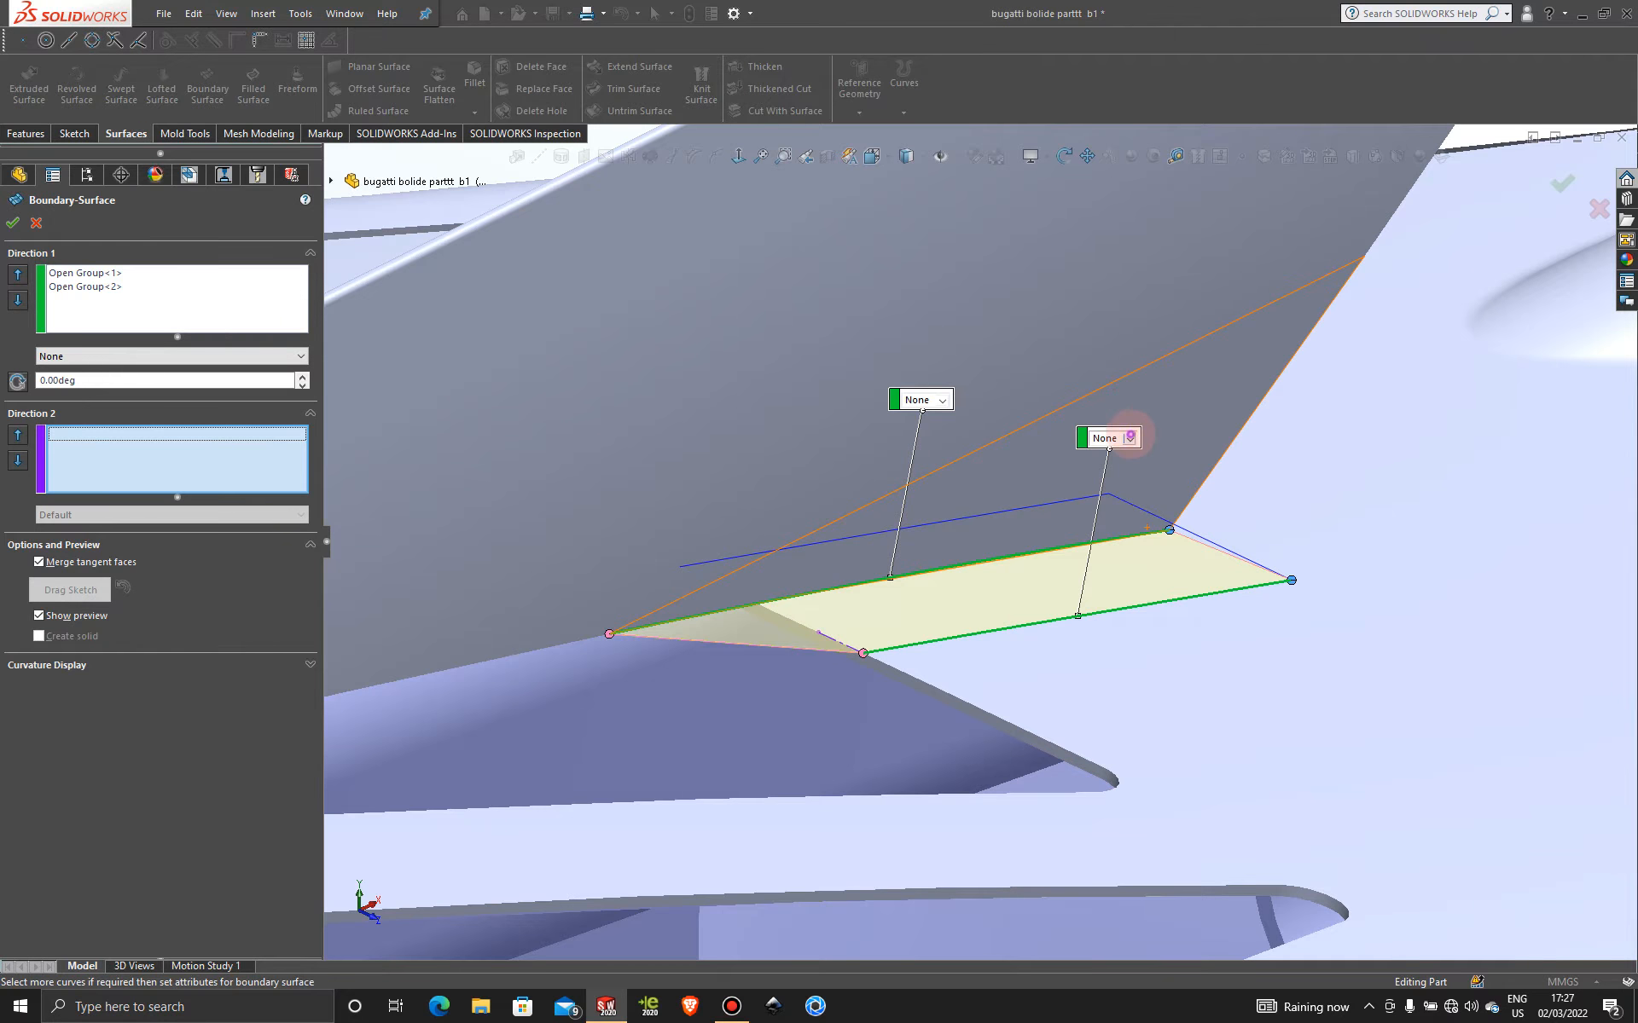
left_click(1130, 438)
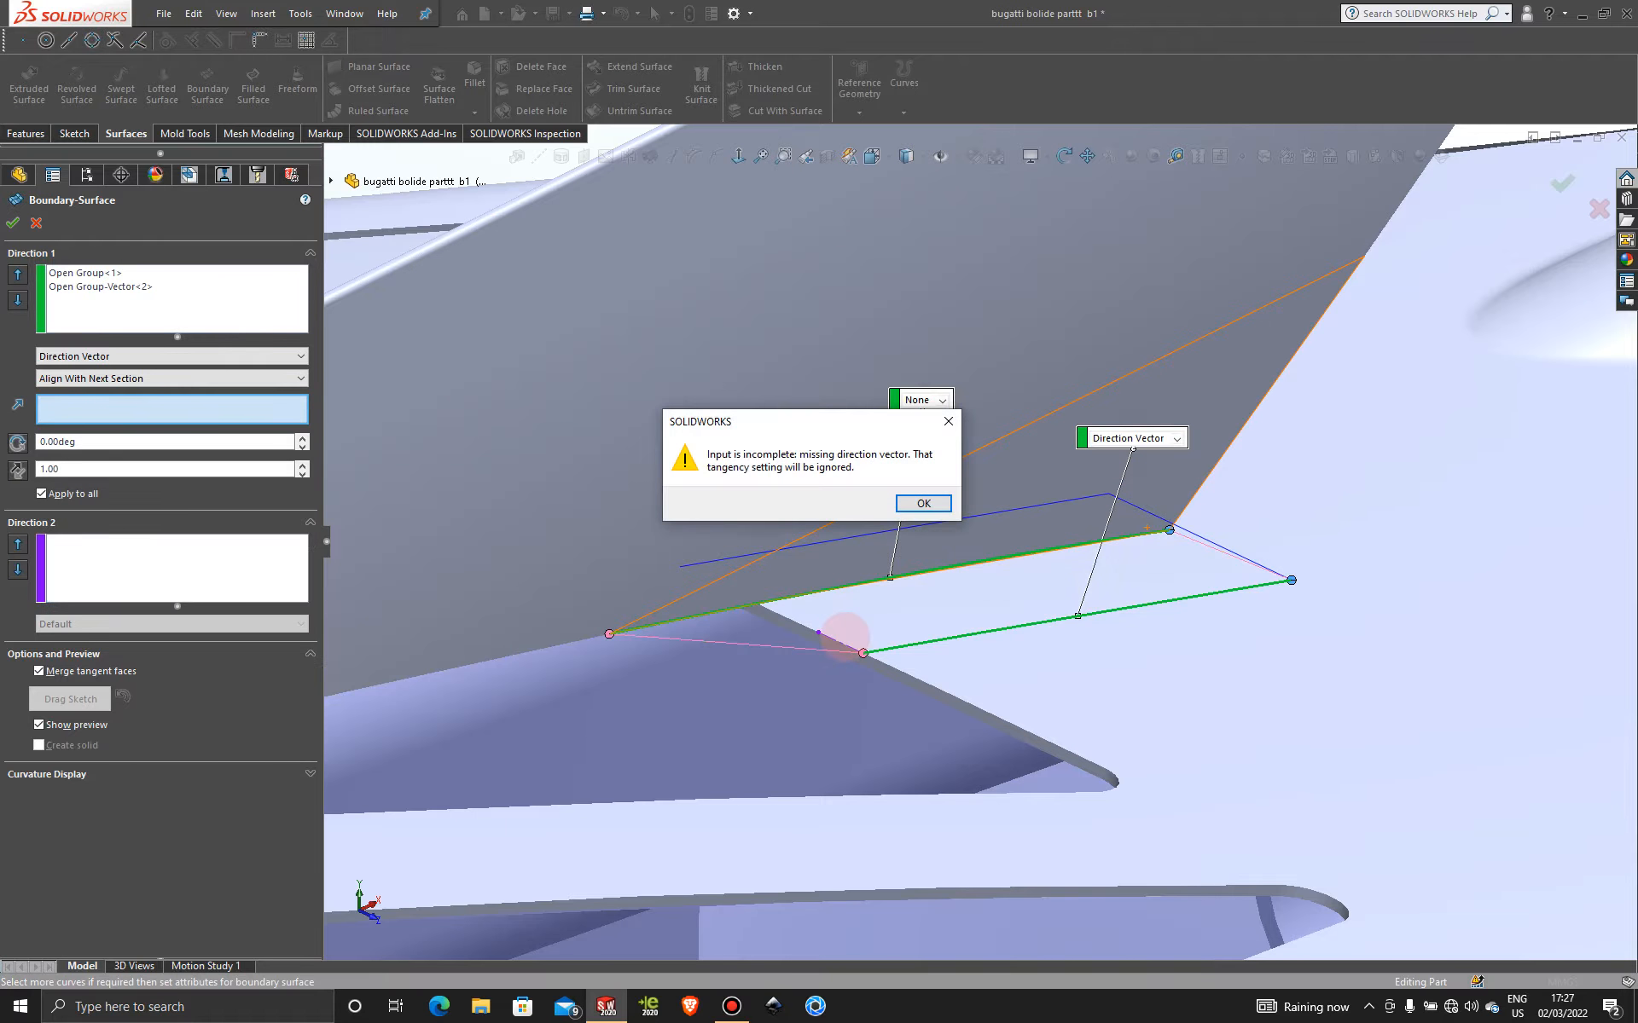
left_click(947, 421)
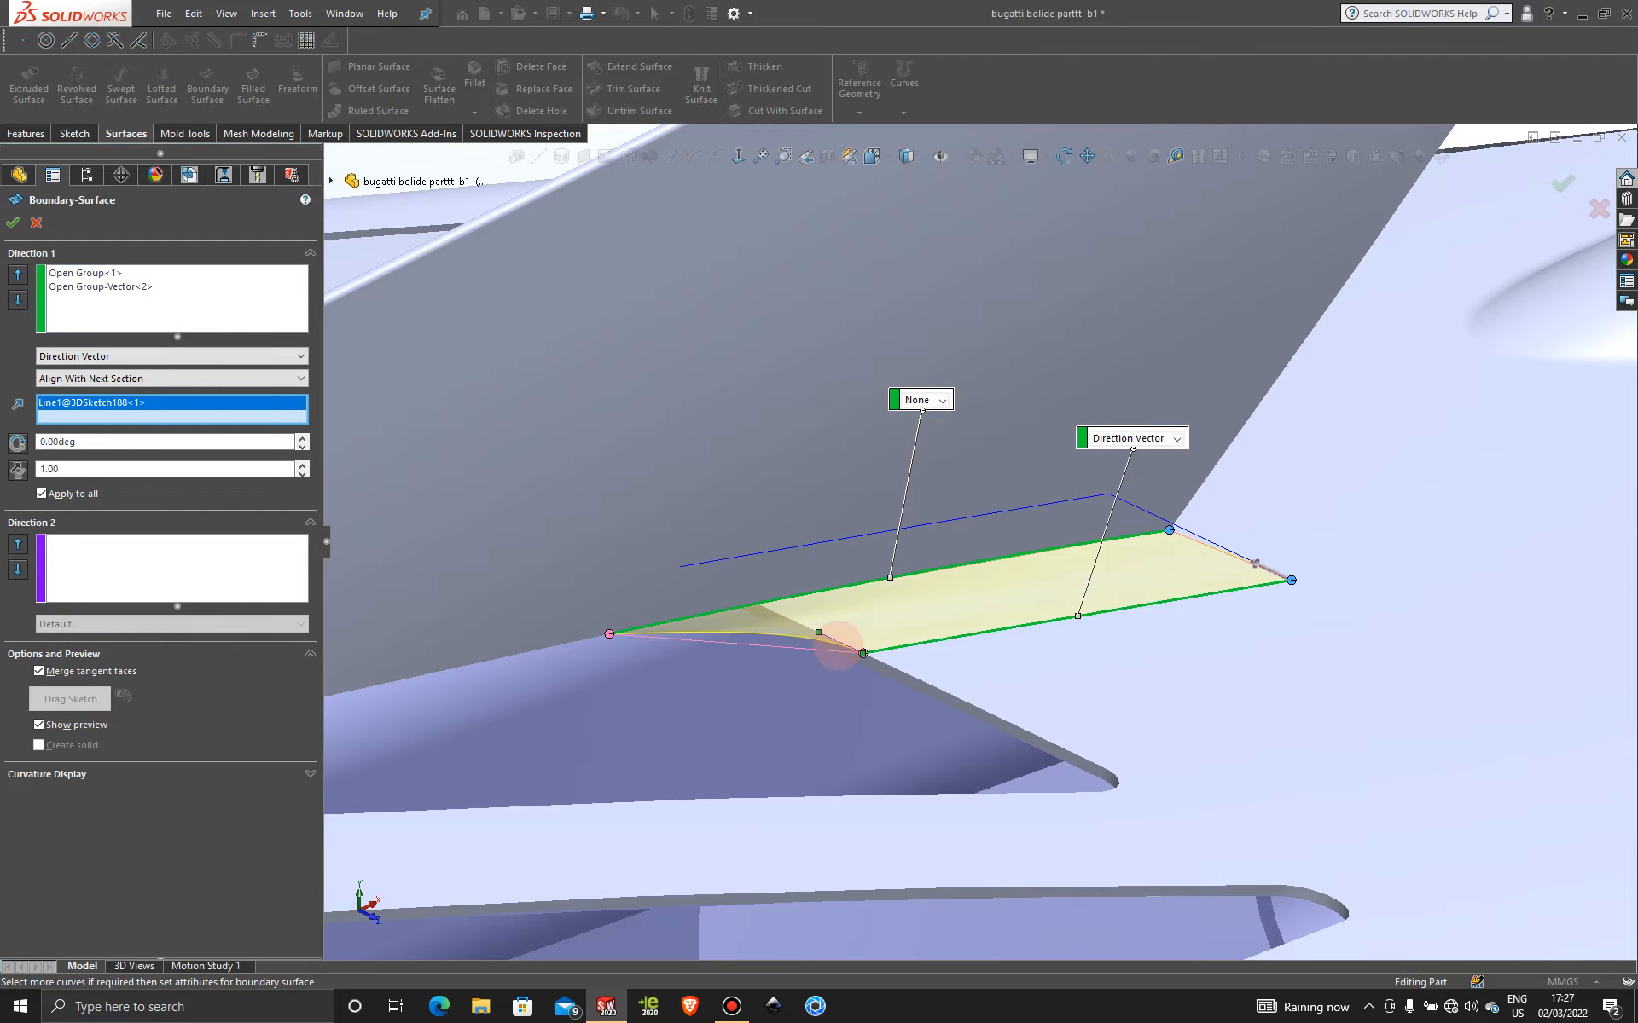
- Slide the front connector back along the fin's edge, set the tangent length to 1.95, and create the boundary surface
middle_click_drag(782, 683, 773, 611)
key("space")
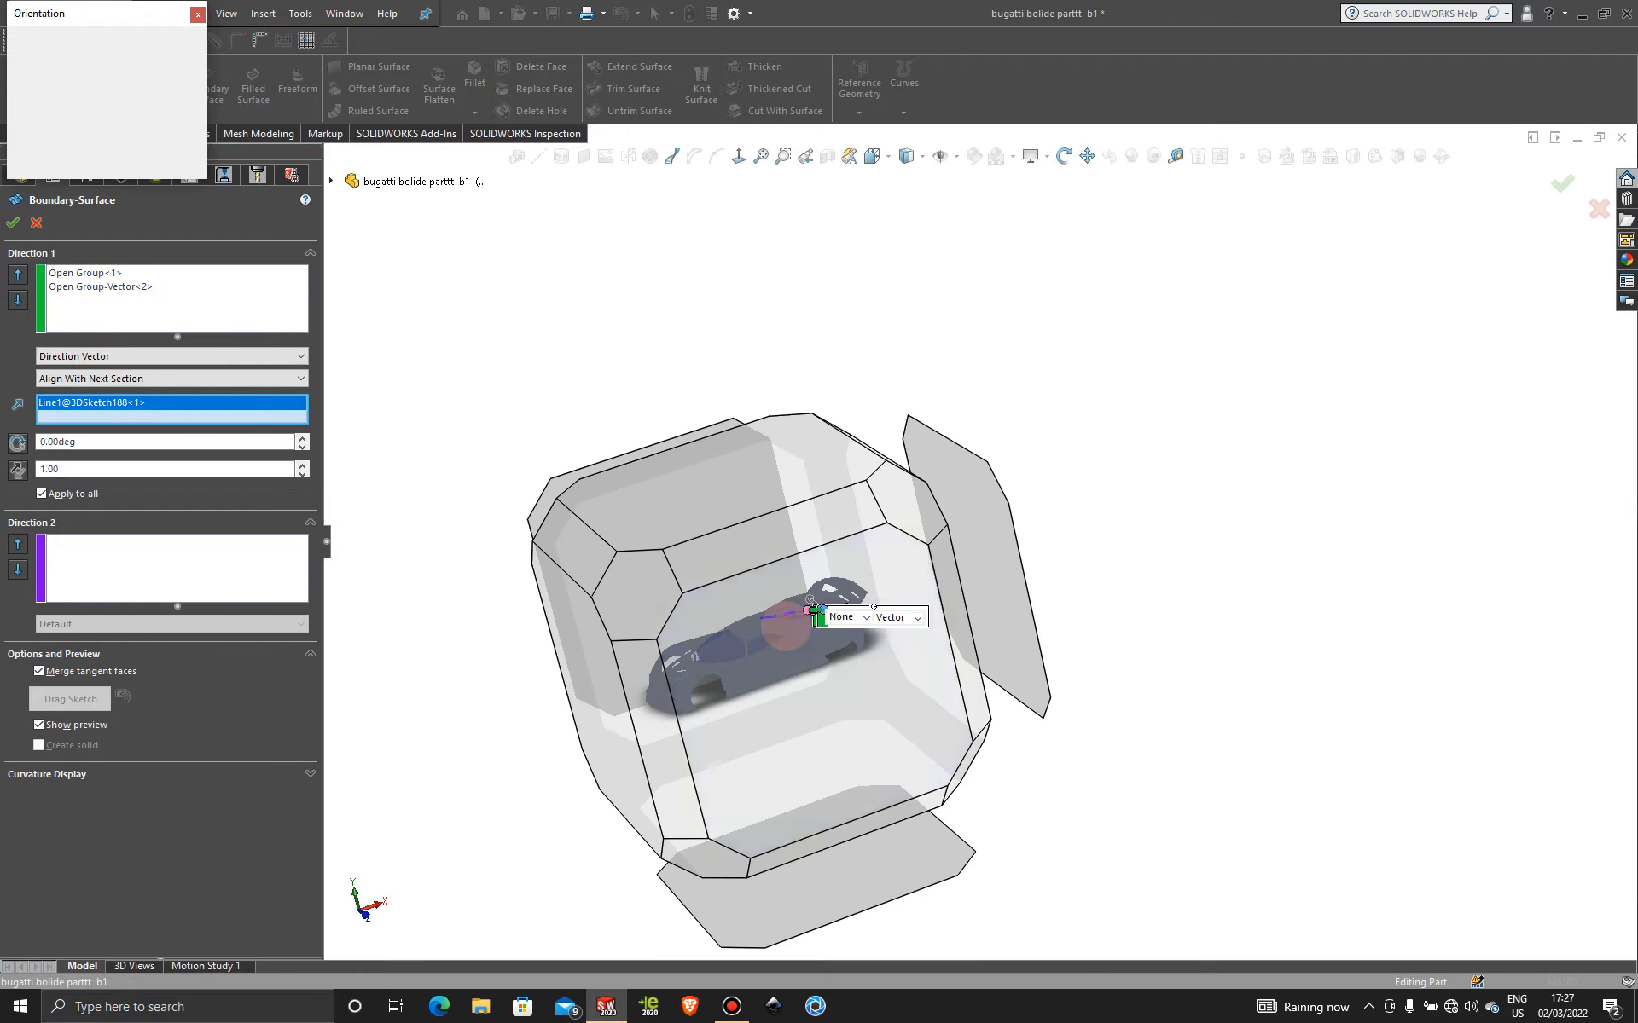
left_click(786, 626)
scroll(1185, 477, "down", 10)
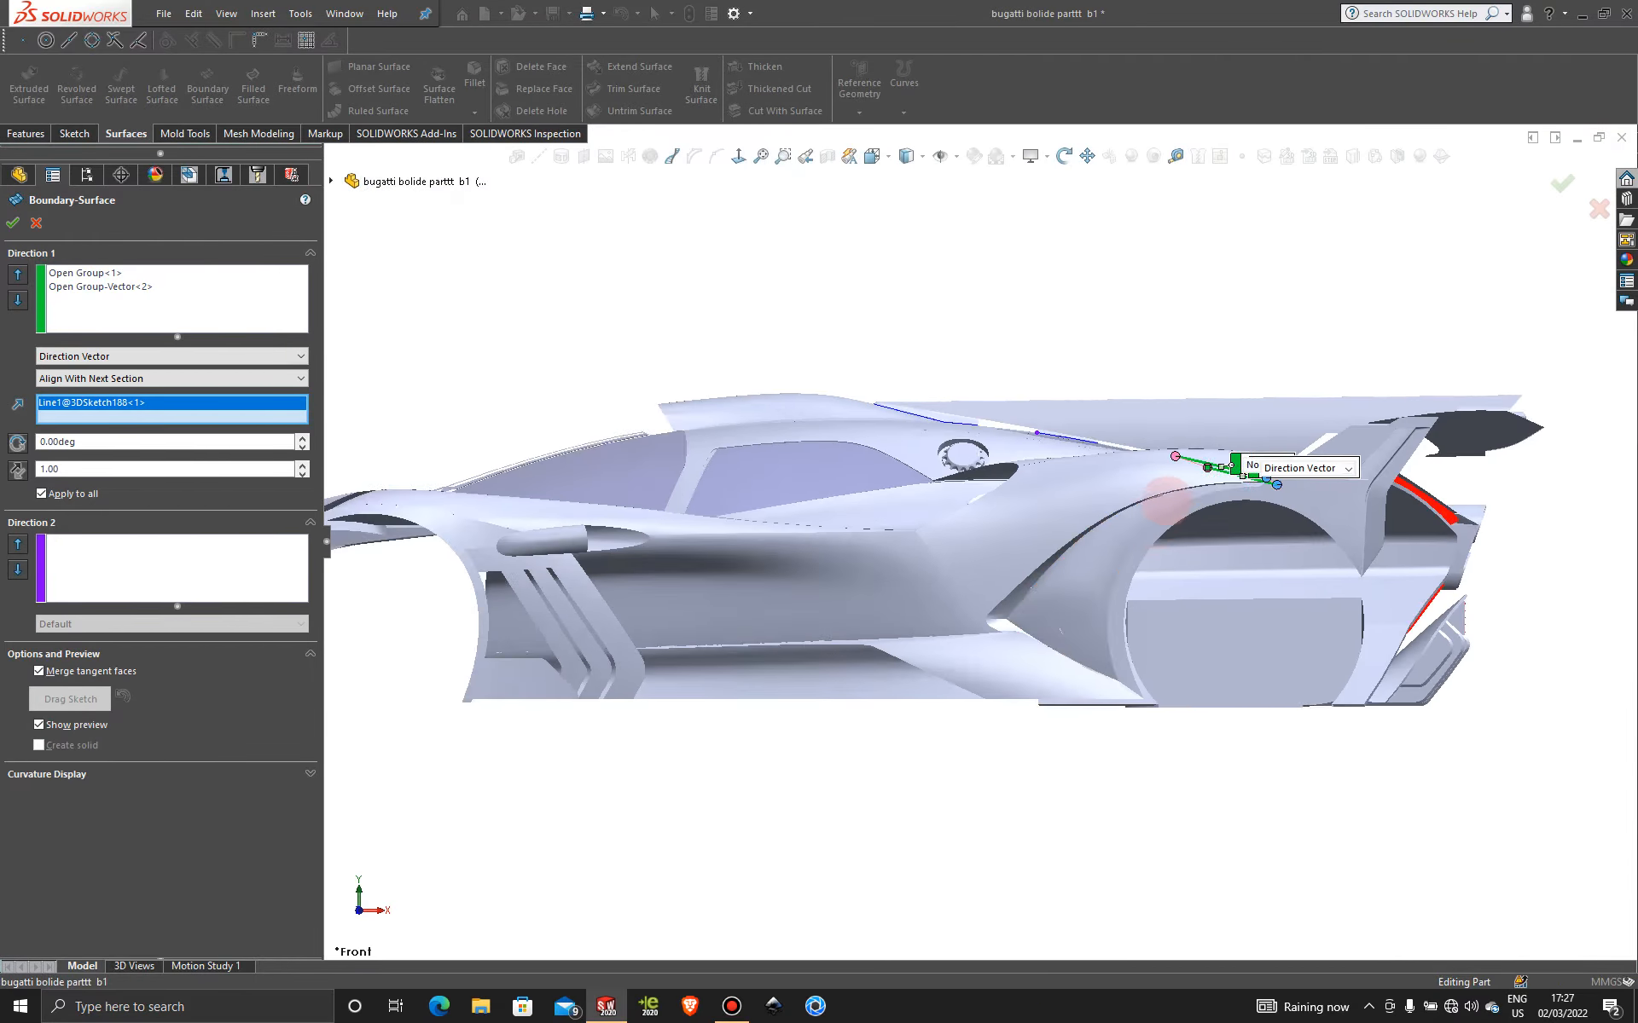
scroll(1170, 452, "down", 3)
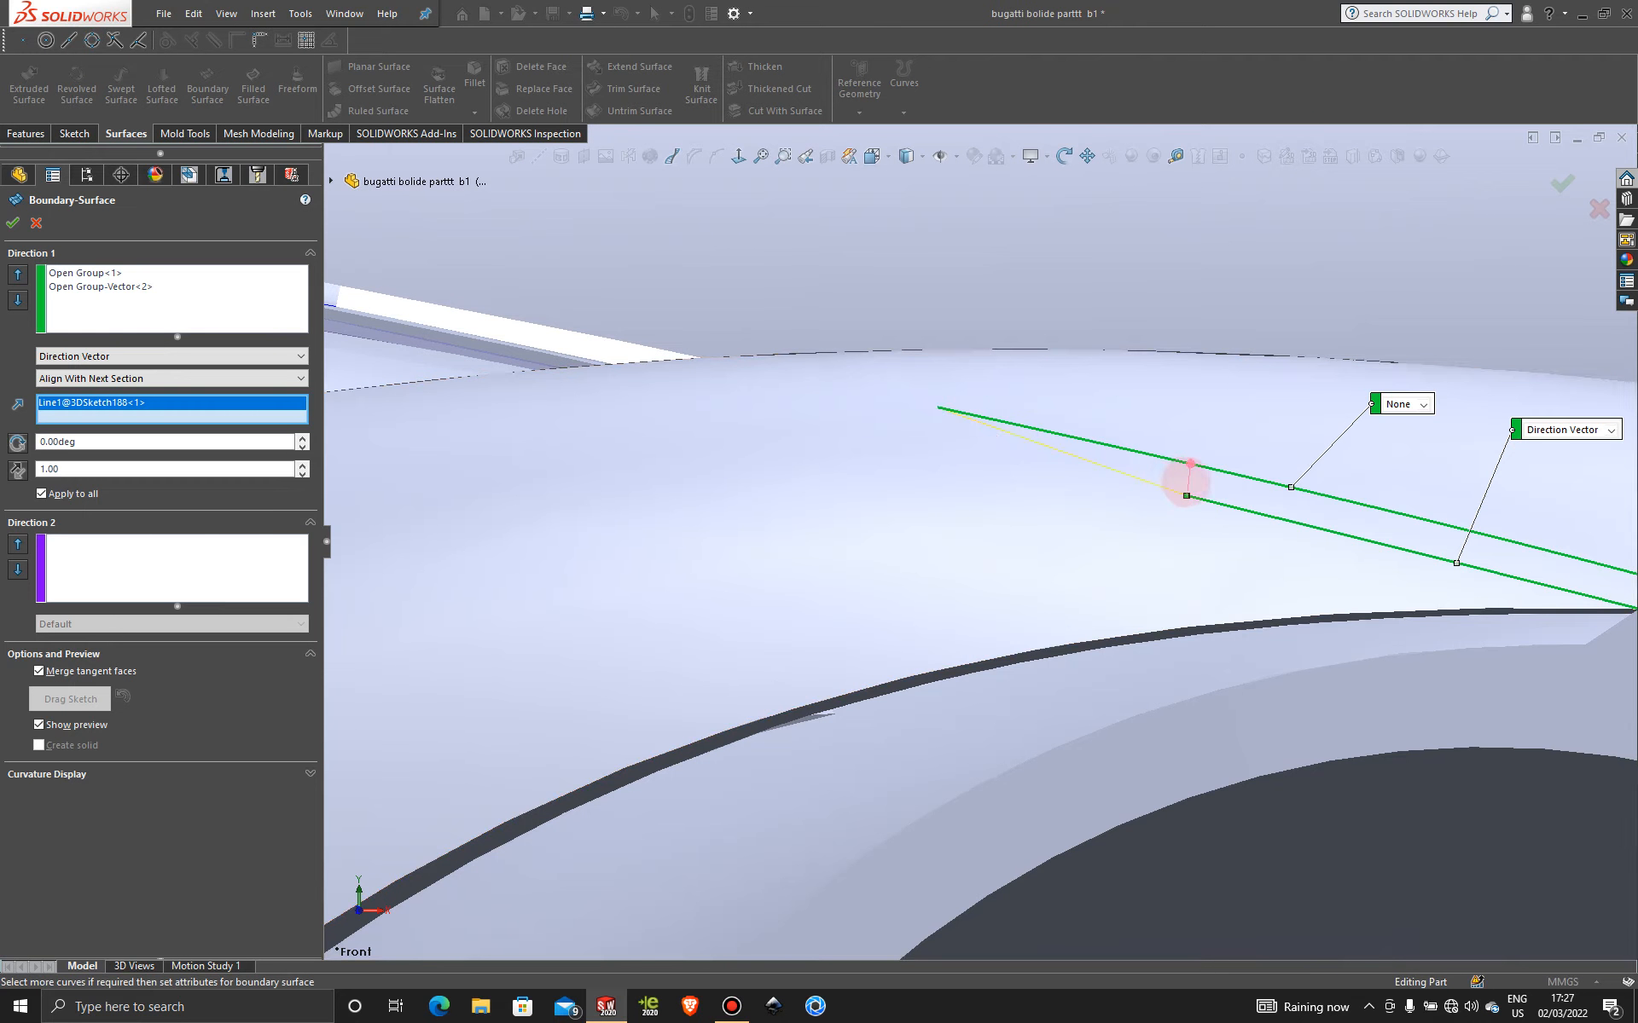
middle_click_drag(1185, 490, 914, 380)
scroll(917, 371, "up", 6)
scroll(819, 267, "down", 5)
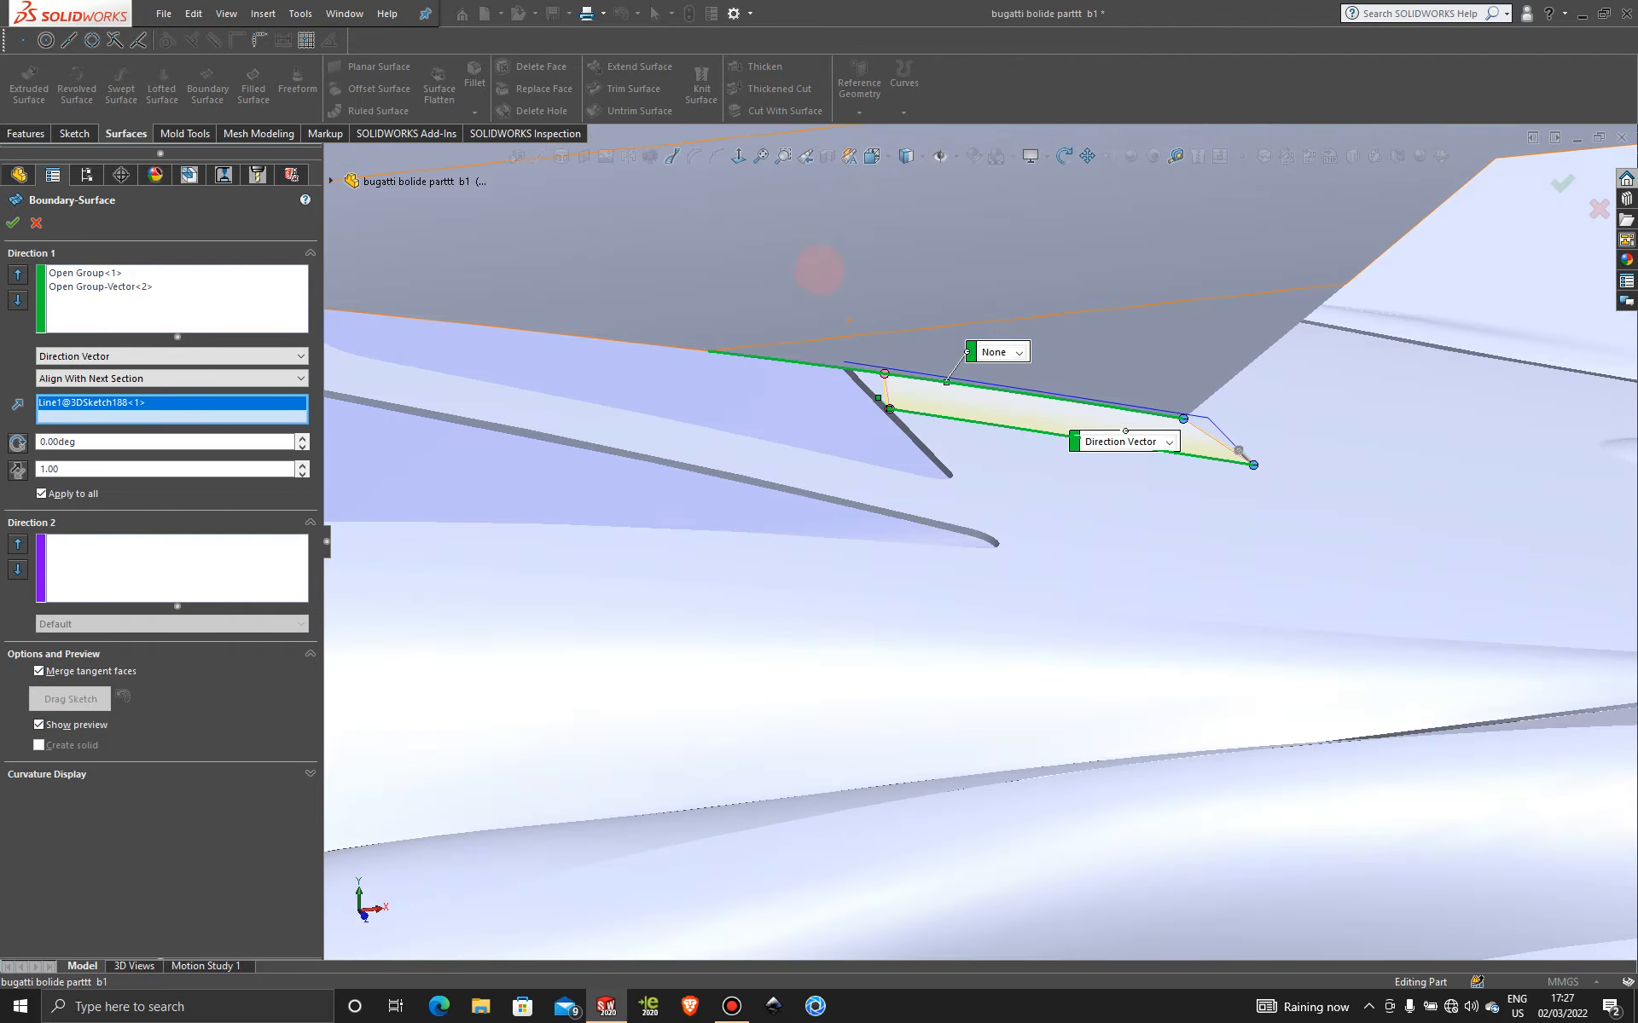
scroll(842, 427, "down", 5)
scroll(1013, 451, "down", 1)
middle_click_drag(1013, 451, 1052, 466)
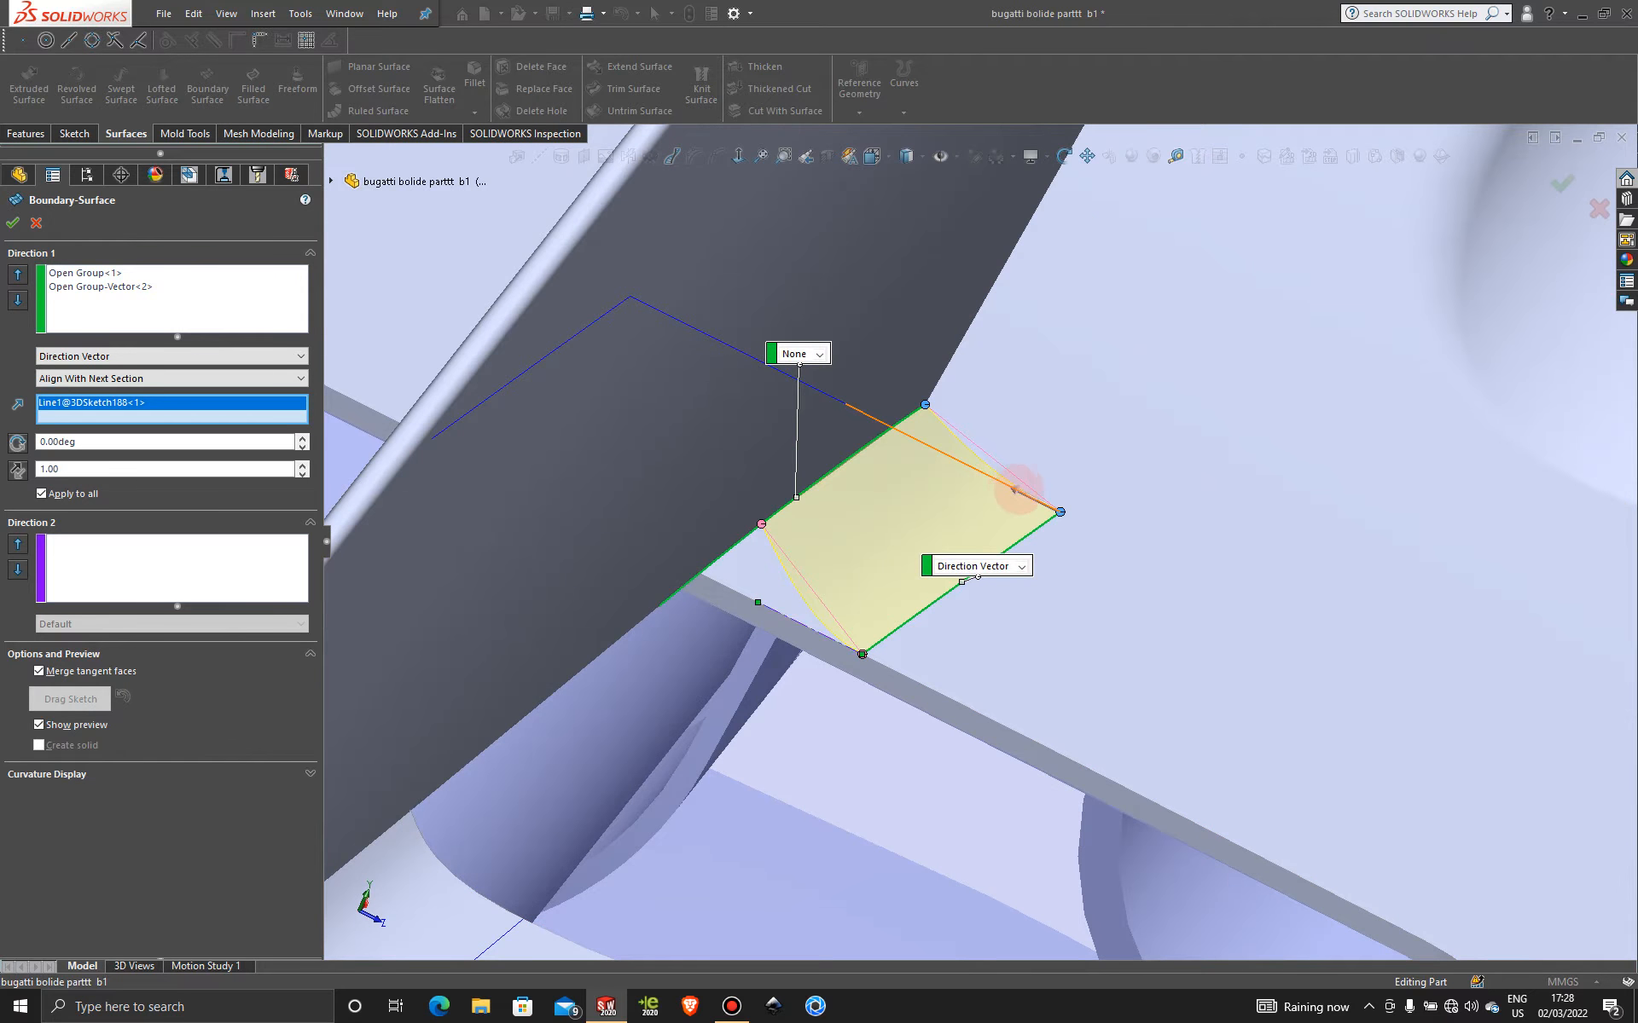
mouse_move(1010, 485)
left_mouse_down()
mouse_move(989, 476)
mouse_move(1003, 483)
left_mouse_up()
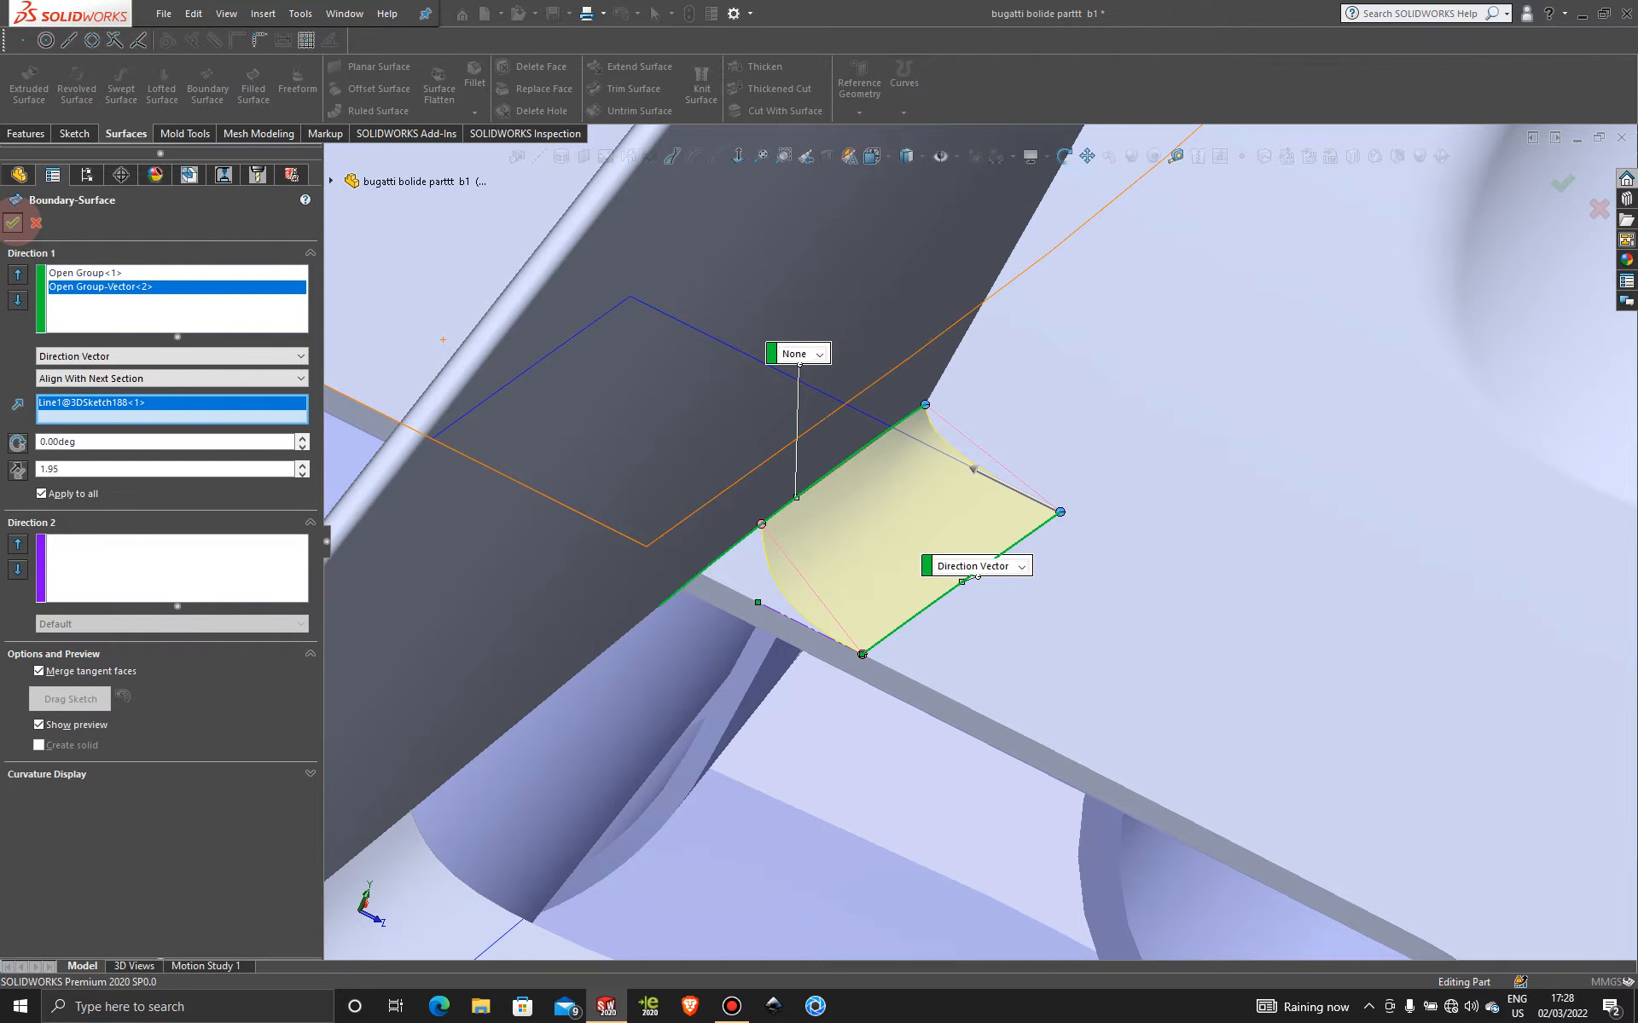
left_click(12, 223)
- Mirror the new boundary surface body at the fin's rear base about the Front Plane
middle_click_drag(1052, 760, 864, 675)
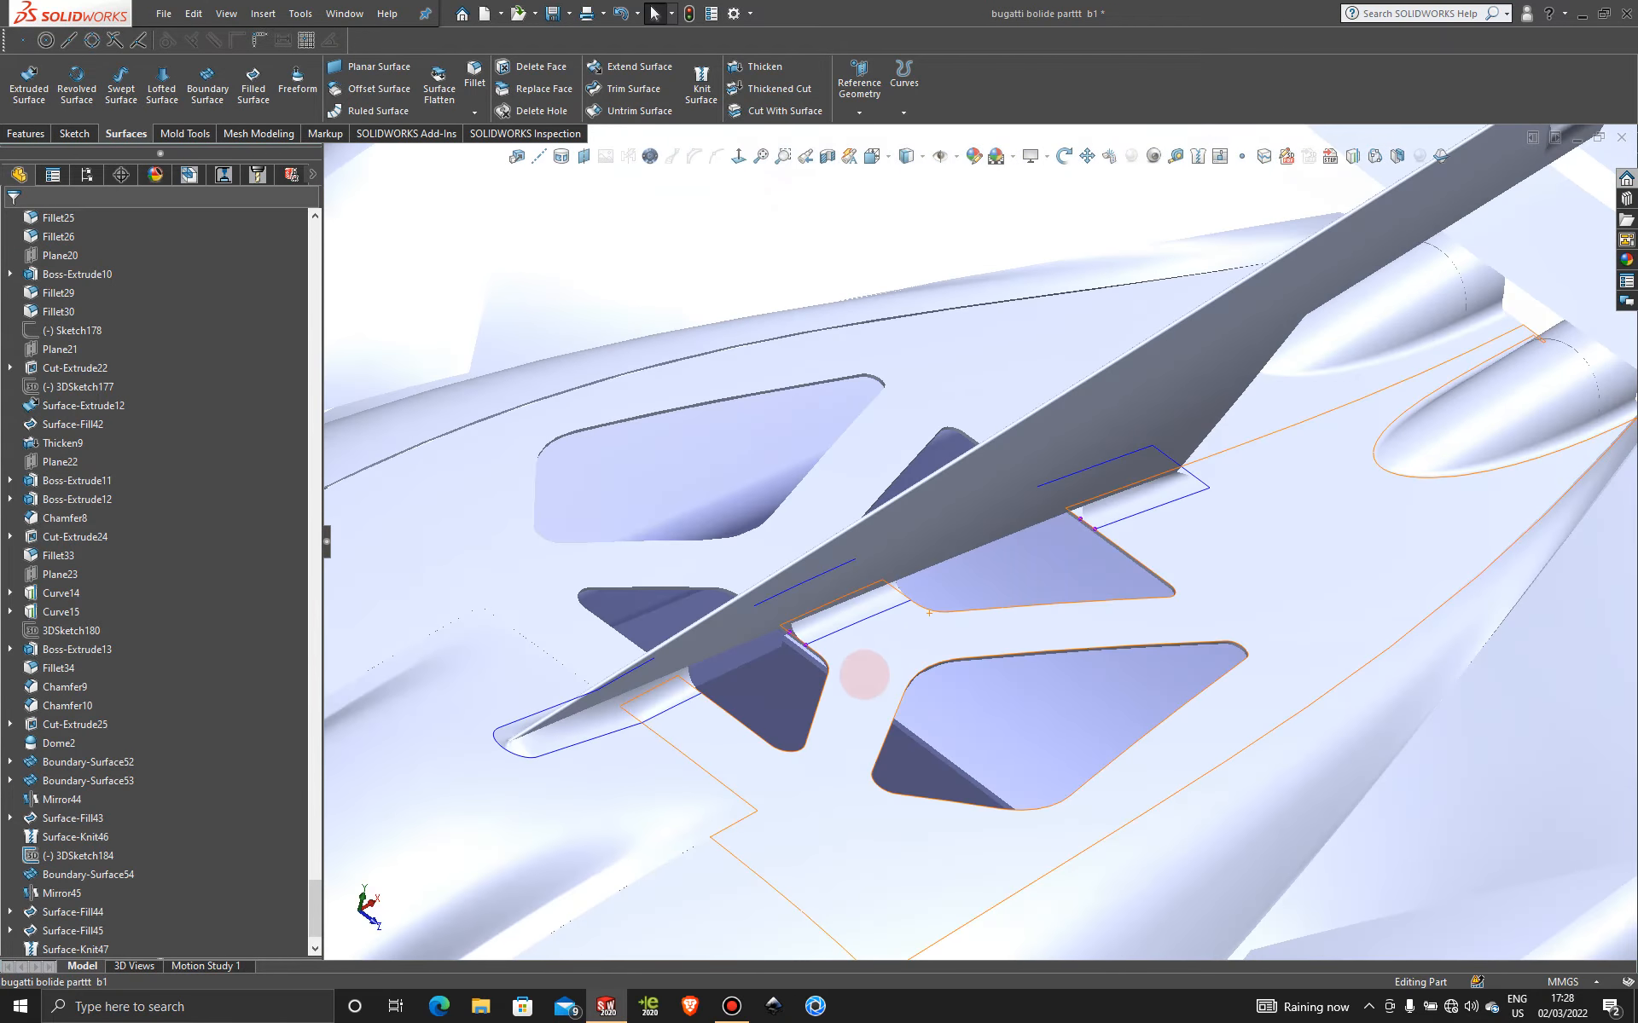
scroll(1145, 532, "down", 5)
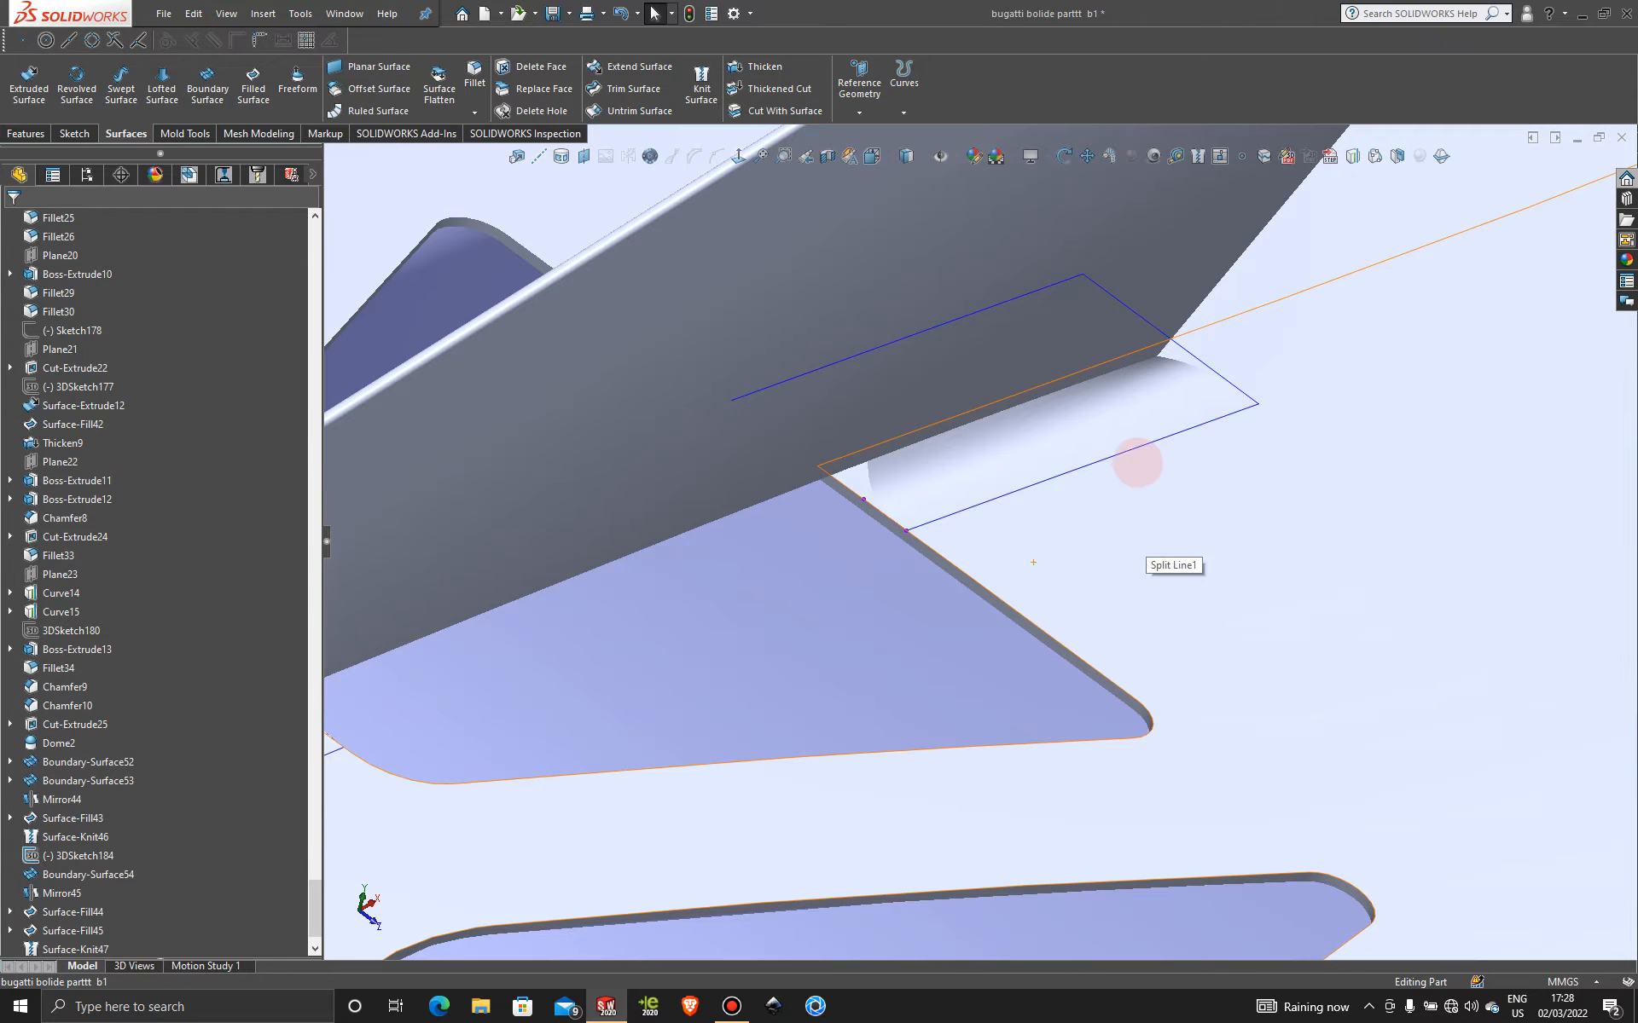
left_click(26, 134)
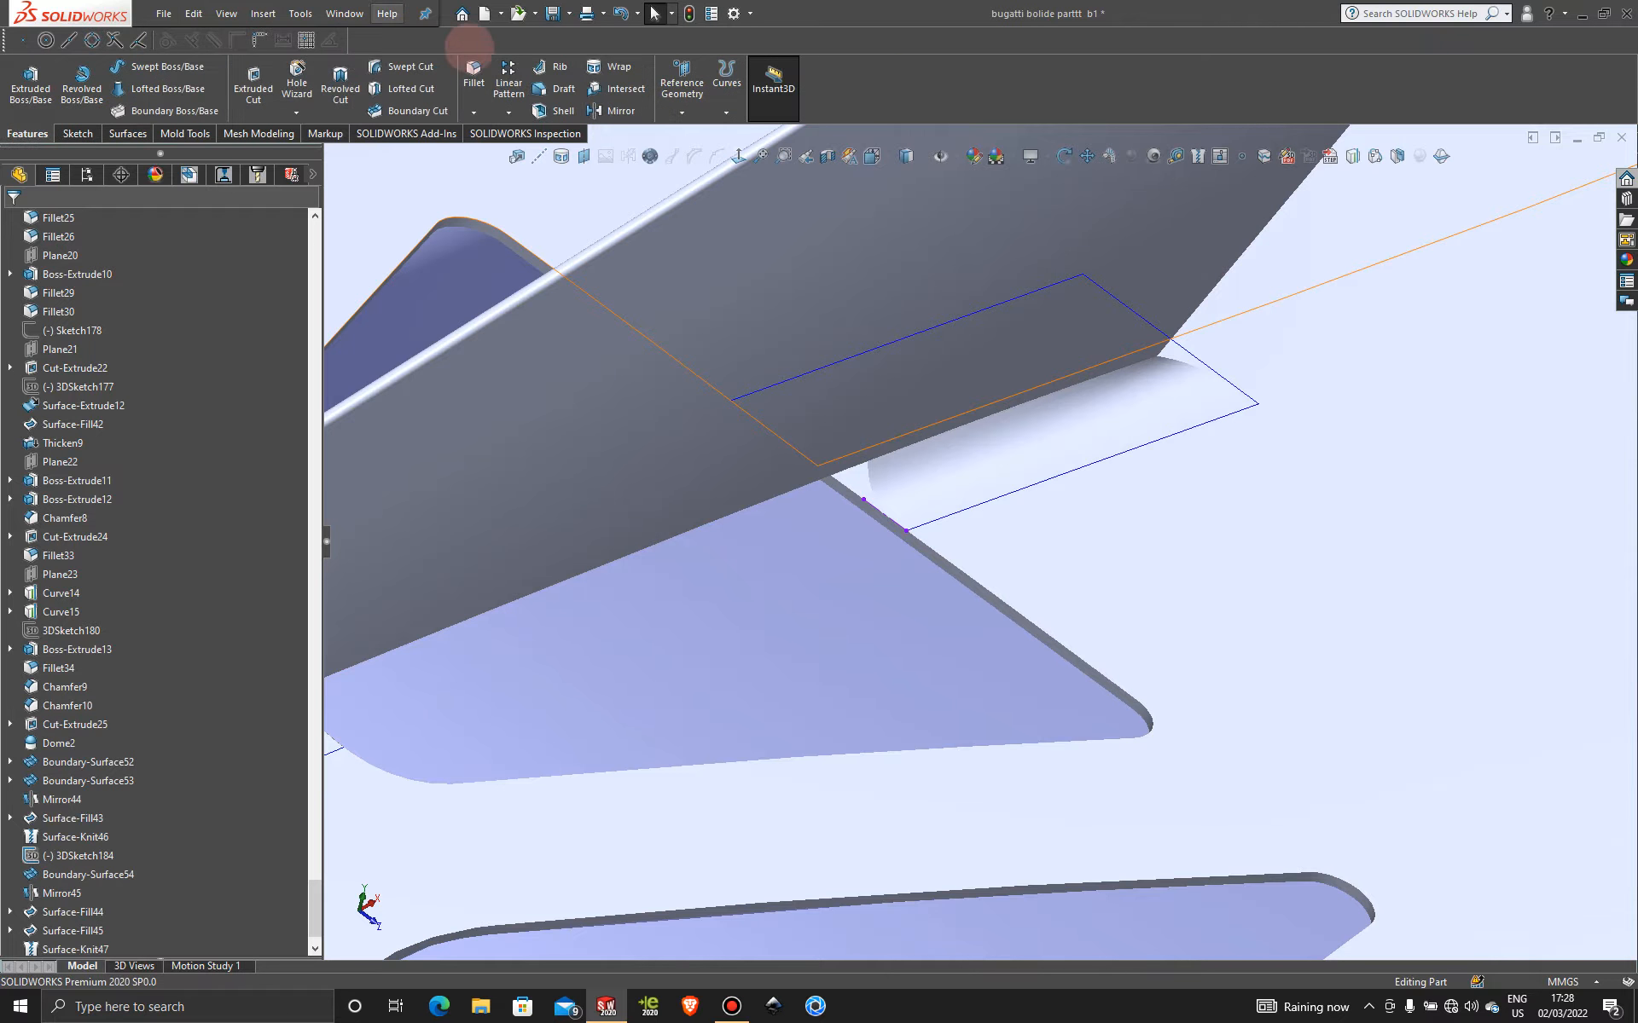
left_click(623, 111)
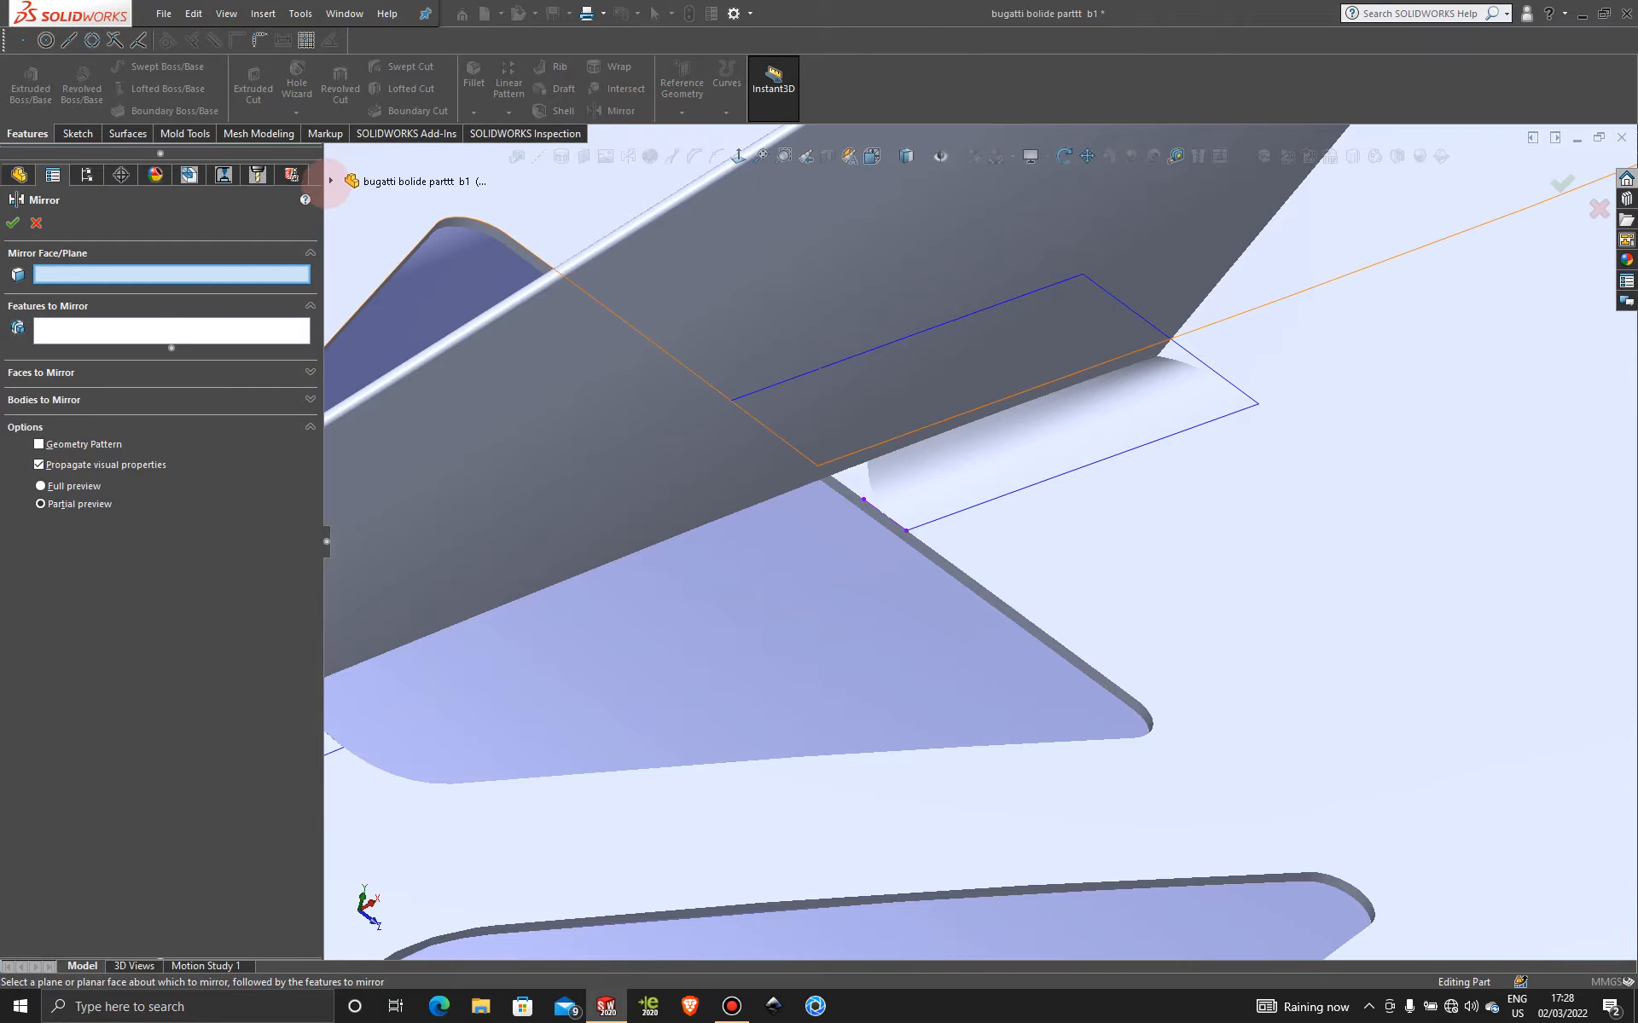
left_click(330, 180)
left_click(424, 312)
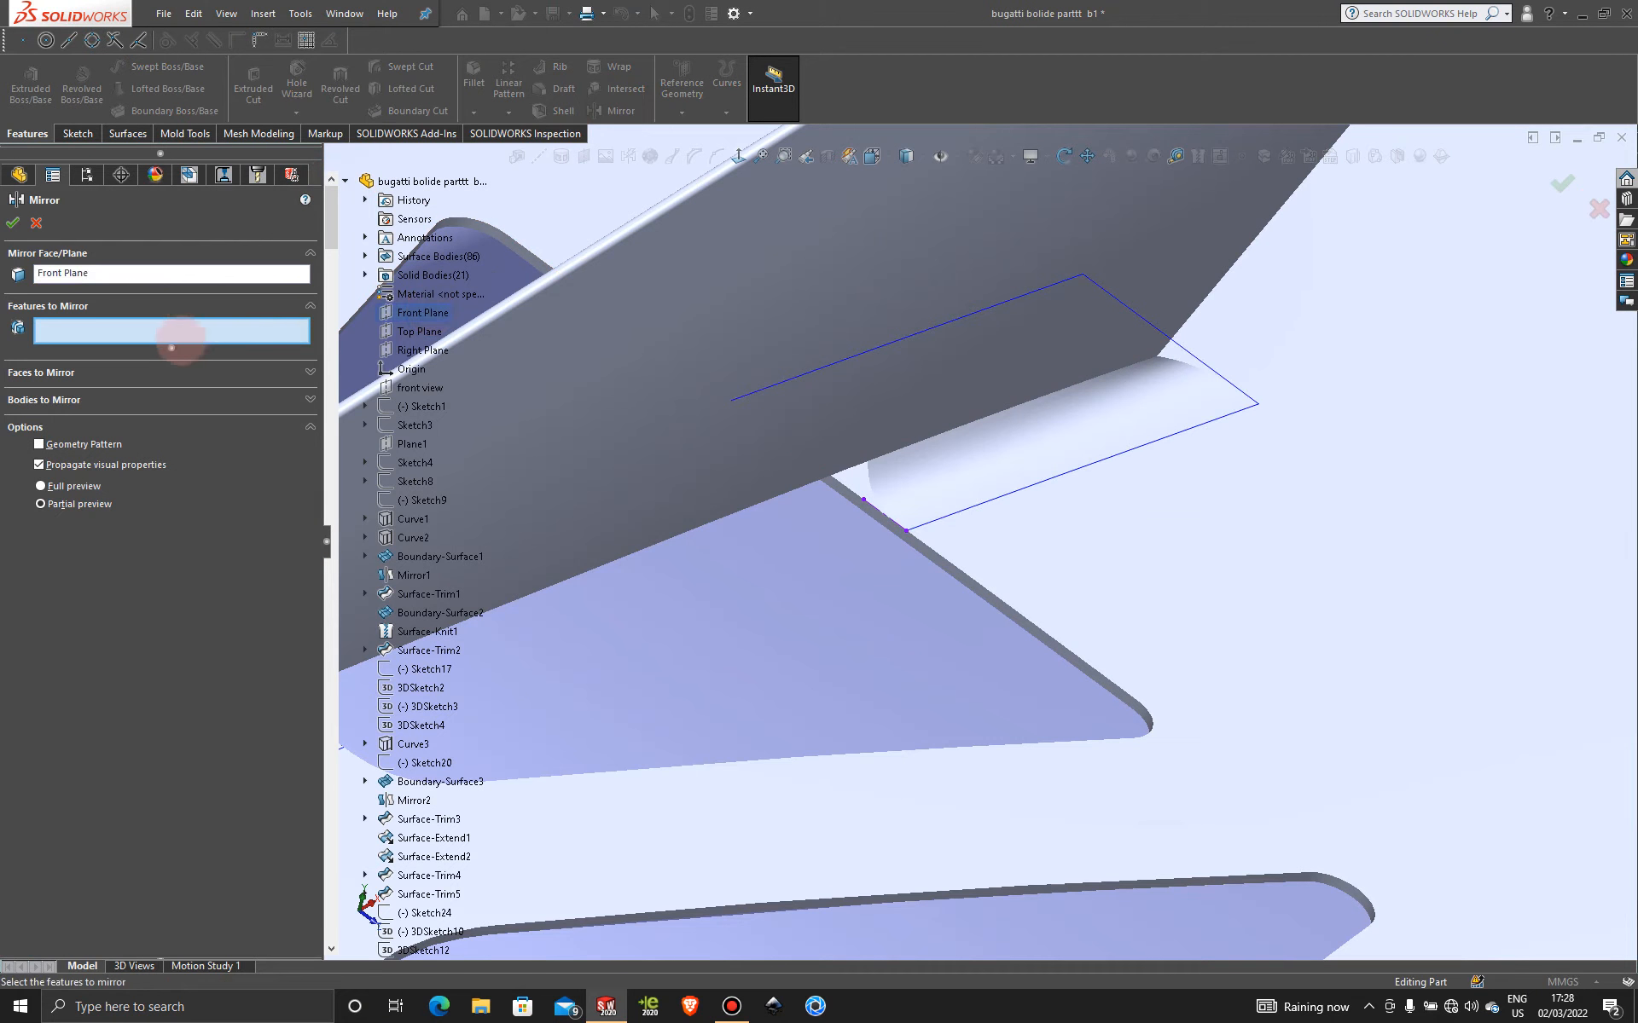
left_click(165, 399)
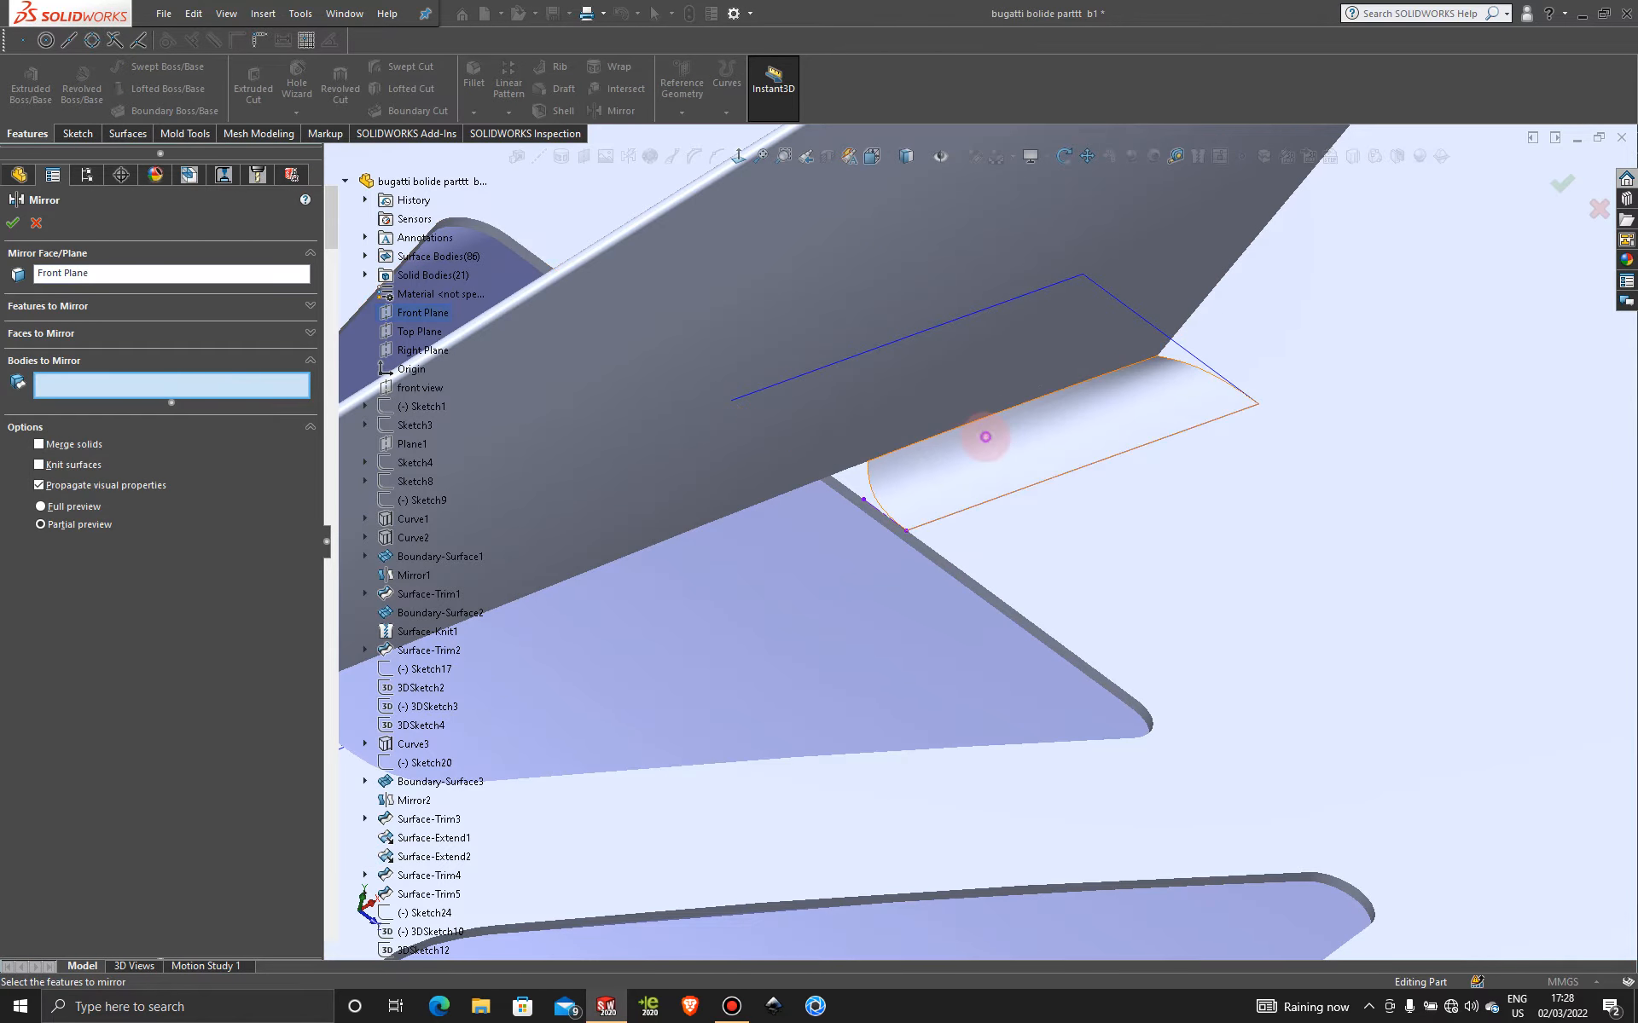
left_click(985, 437)
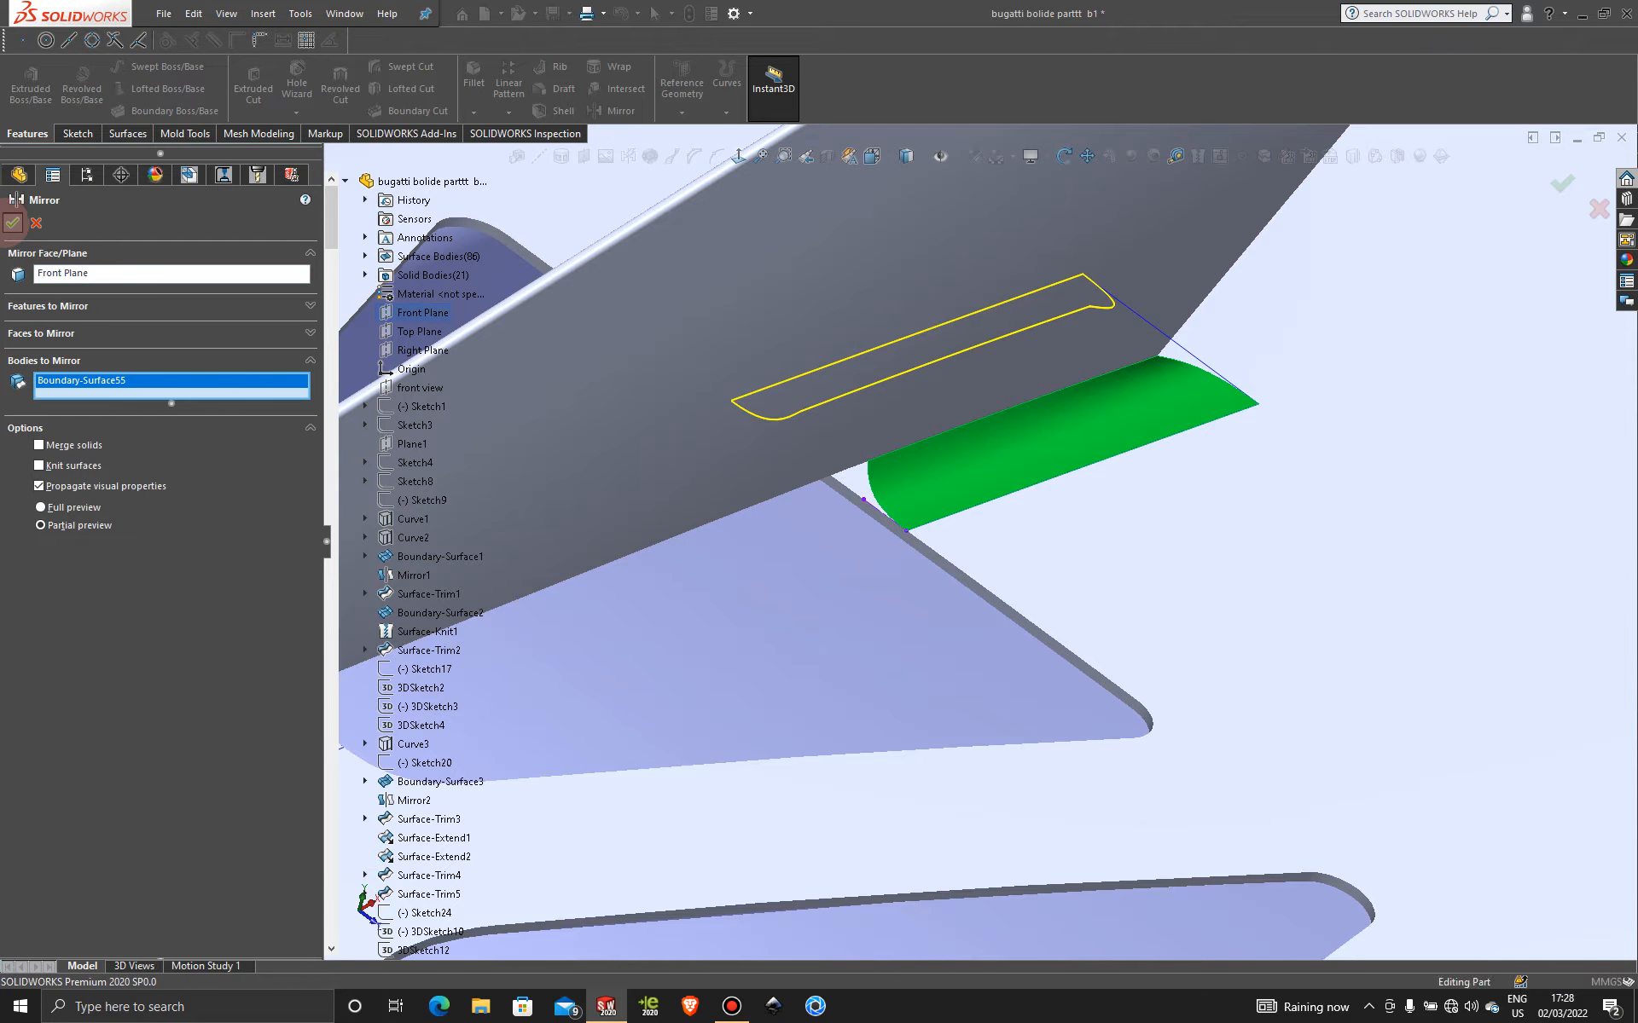
left_click(12, 222)
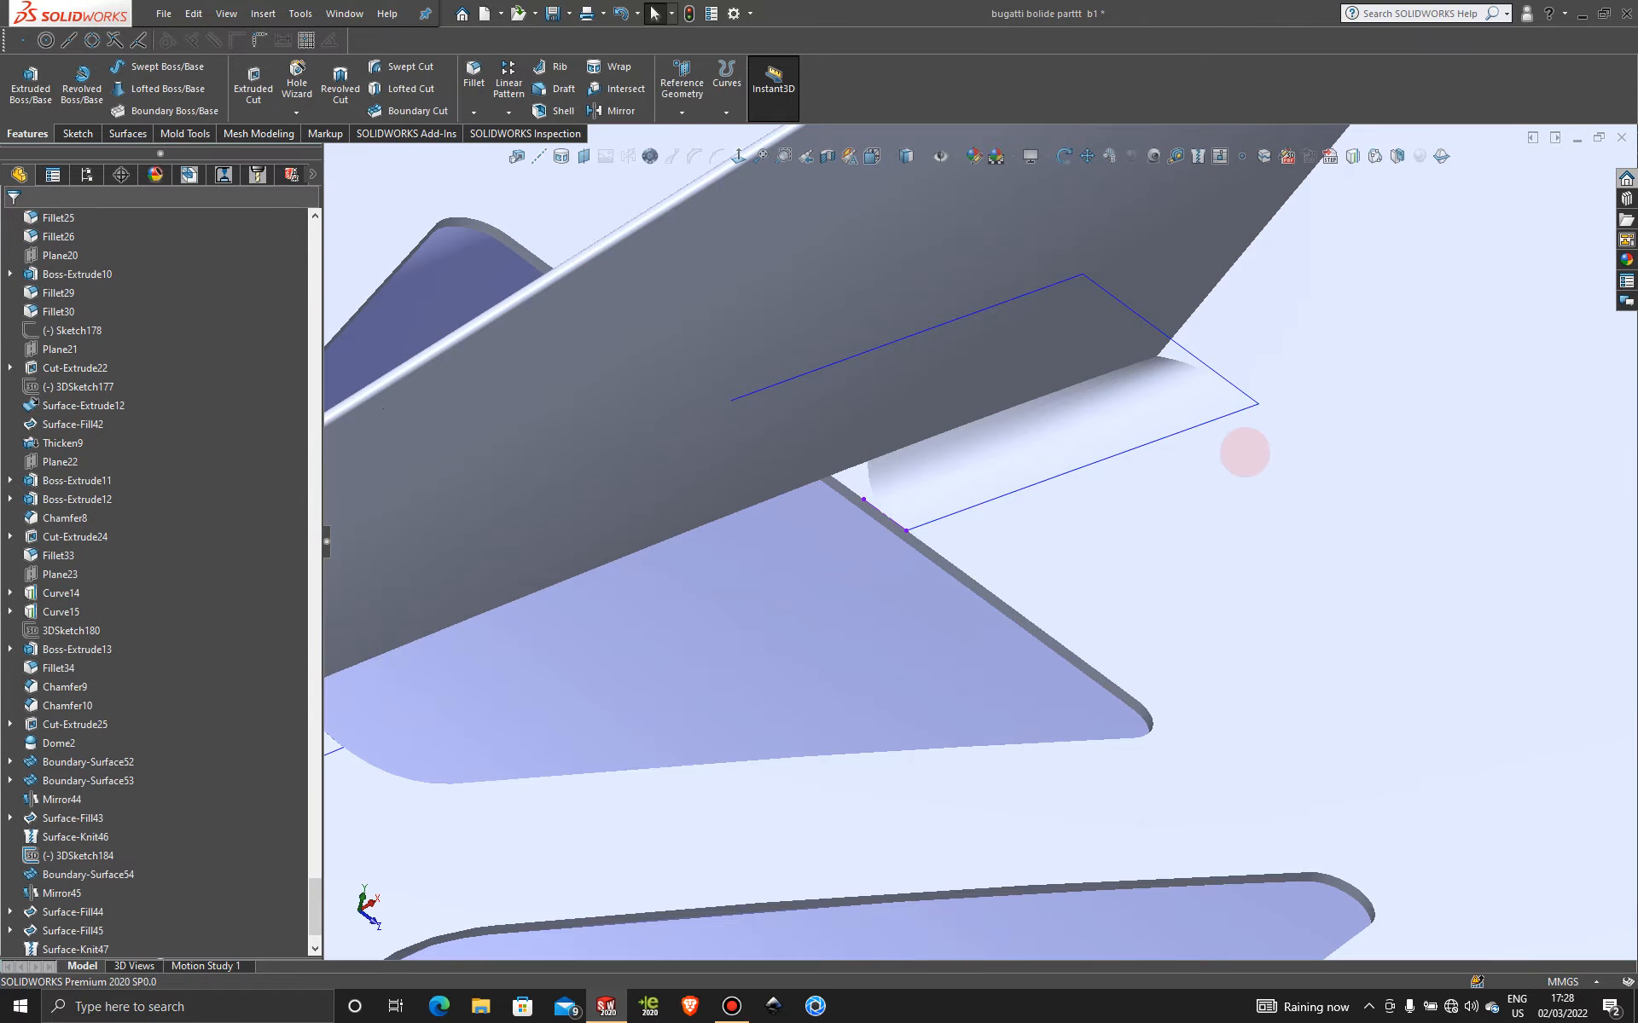
- Examine the open rear end between the two mirrored blending surfaces at the fin's base
scroll(1206, 442, "up", 4)
mouse_move(960, 489)
middle_mouse_down()
mouse_move(870, 479)
mouse_move(762, 503)
mouse_move(720, 534)
mouse_move(757, 577)
middle_mouse_up()
scroll(1108, 489, "down", 6)
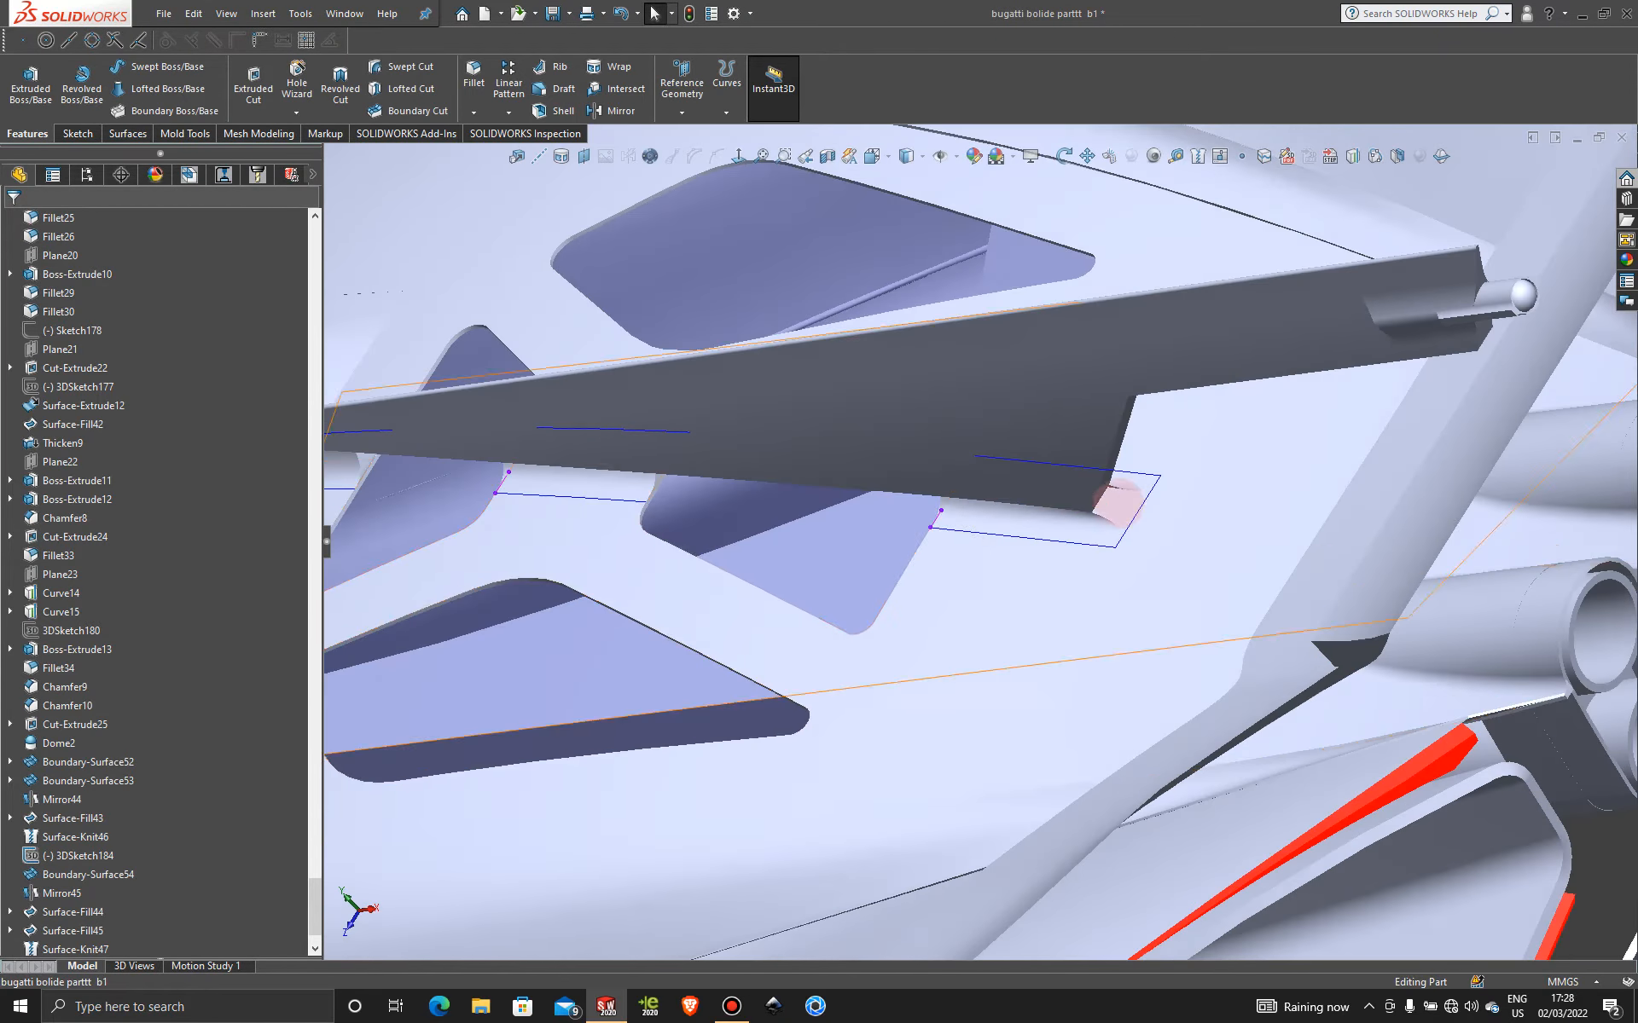
scroll(1123, 504, "down", 4)
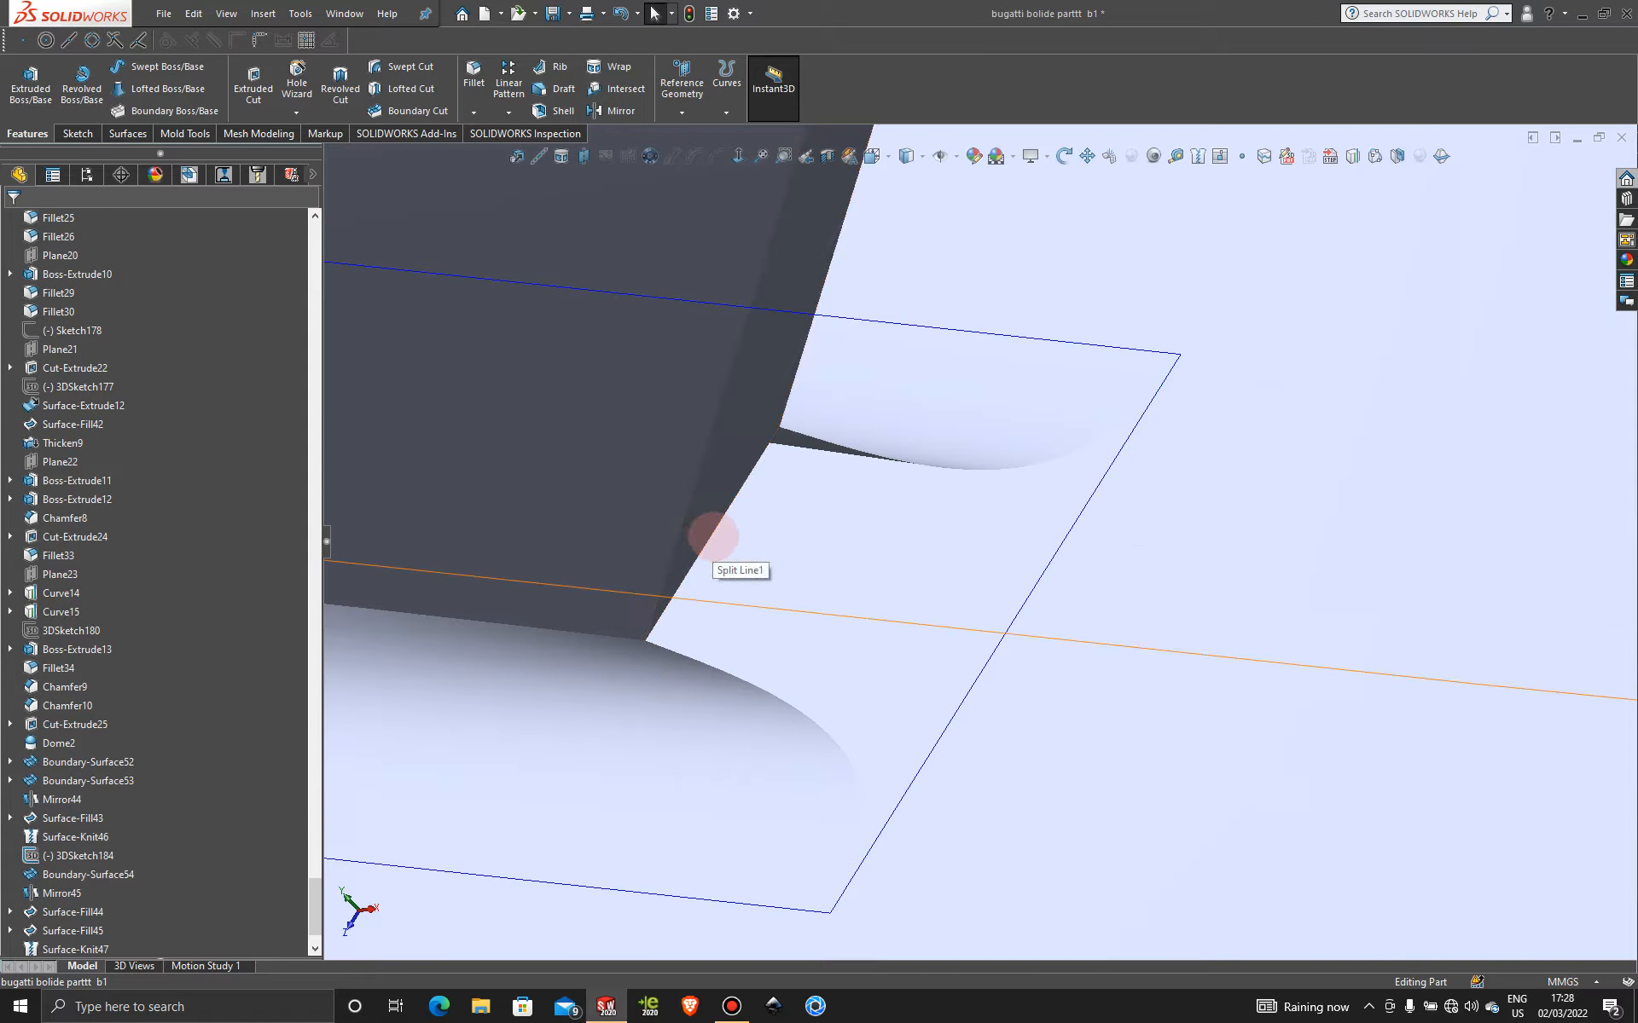
scroll(778, 555, "up", 5)
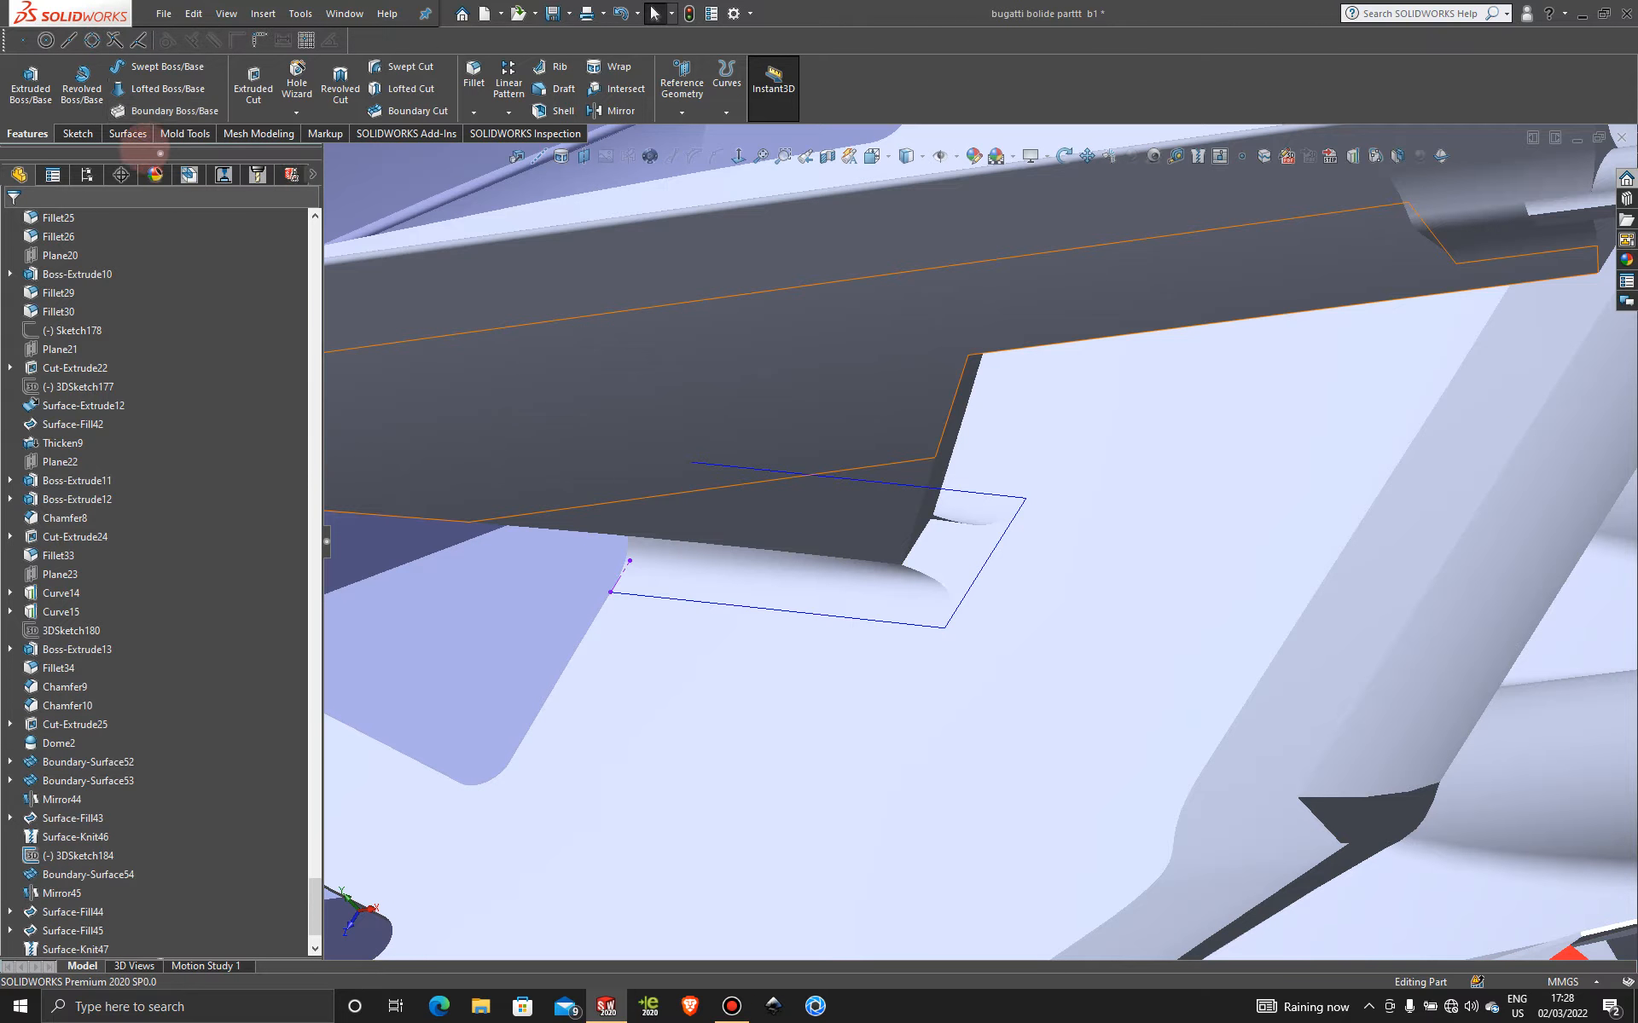
left_click(127, 134)
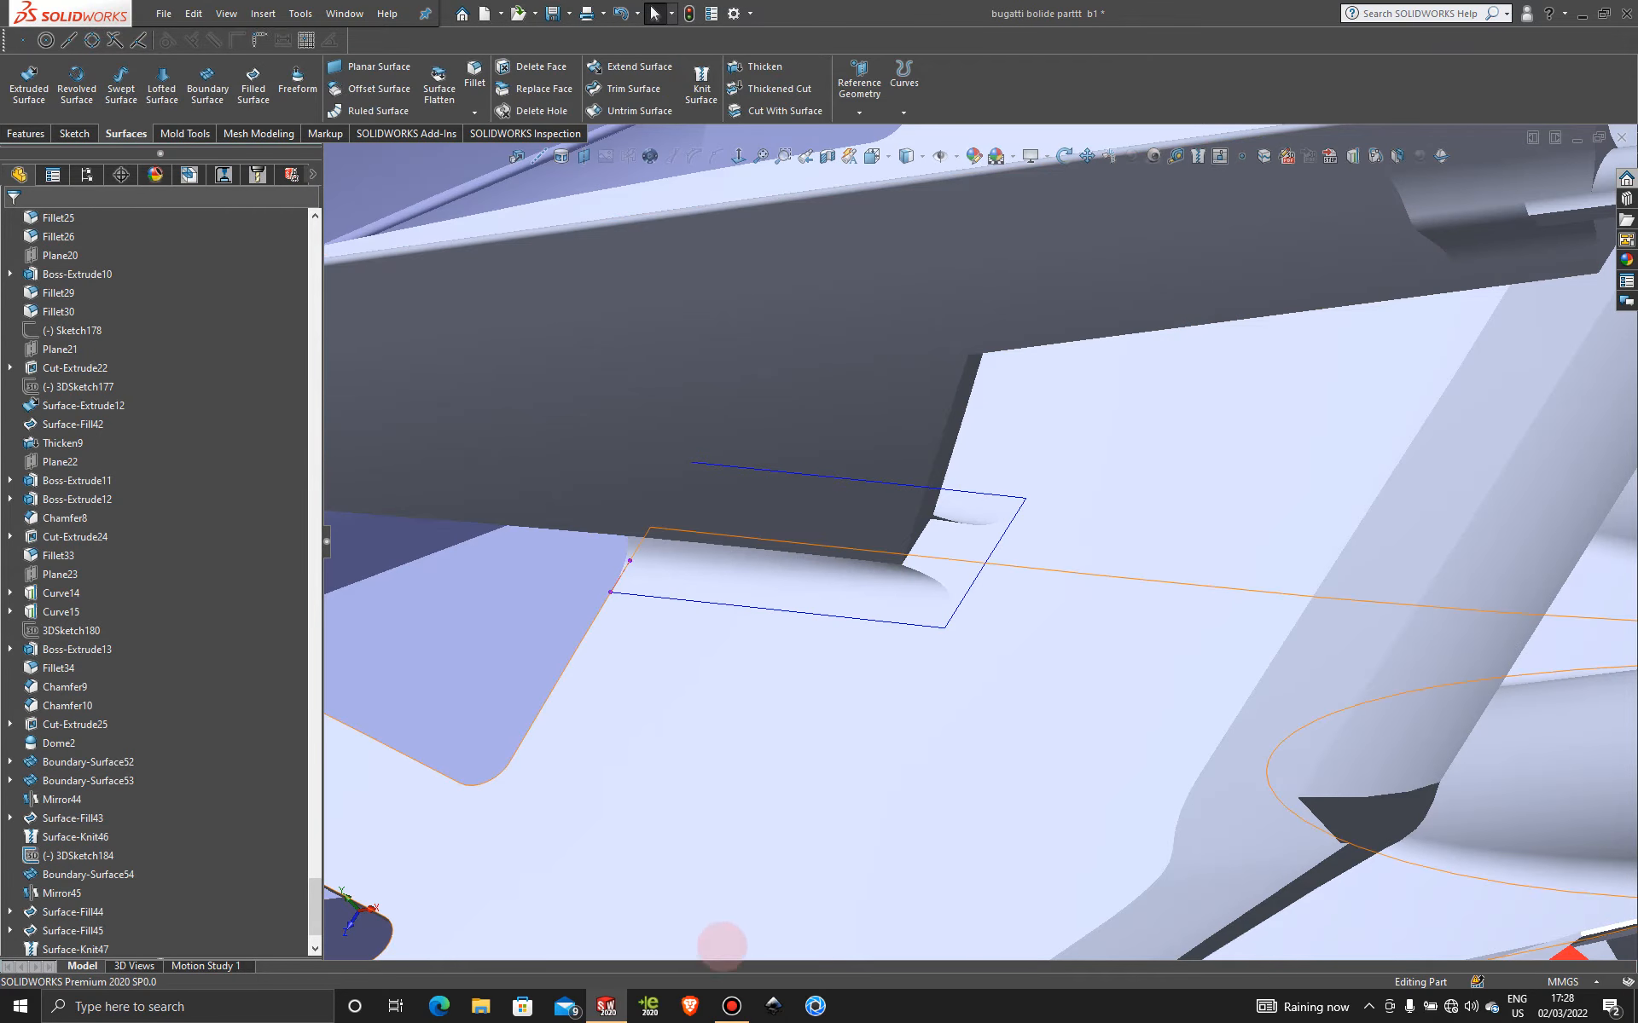
left_click(731, 1007)
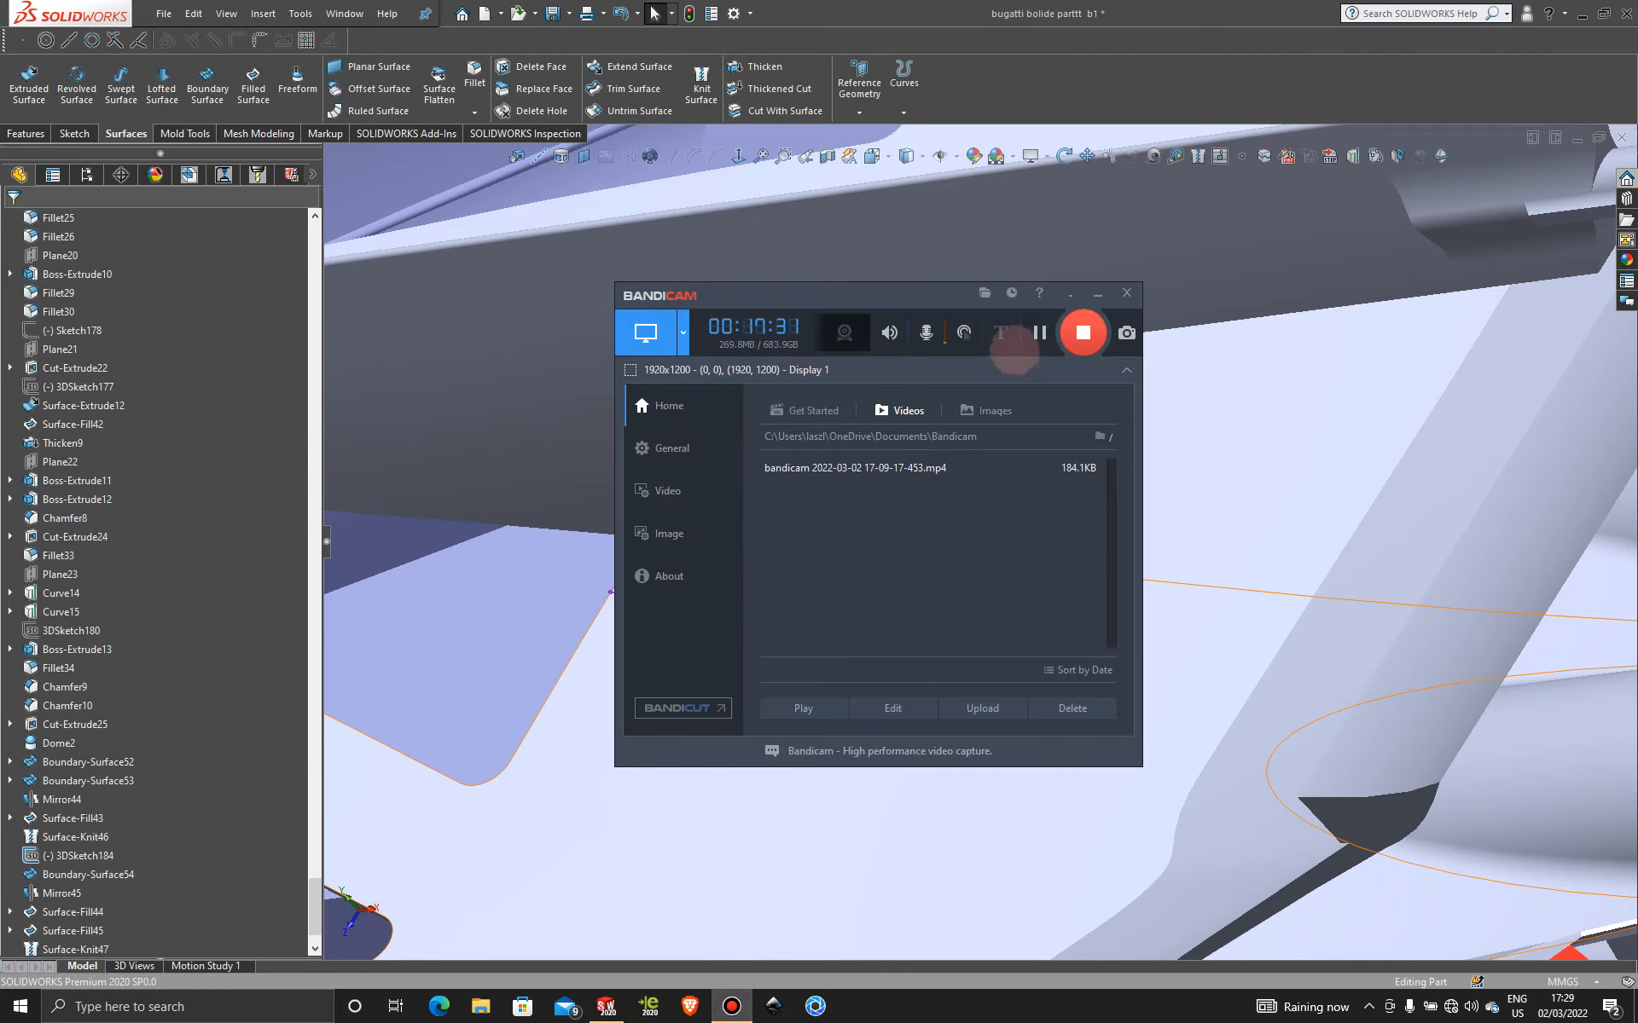
left_click(1036, 332)
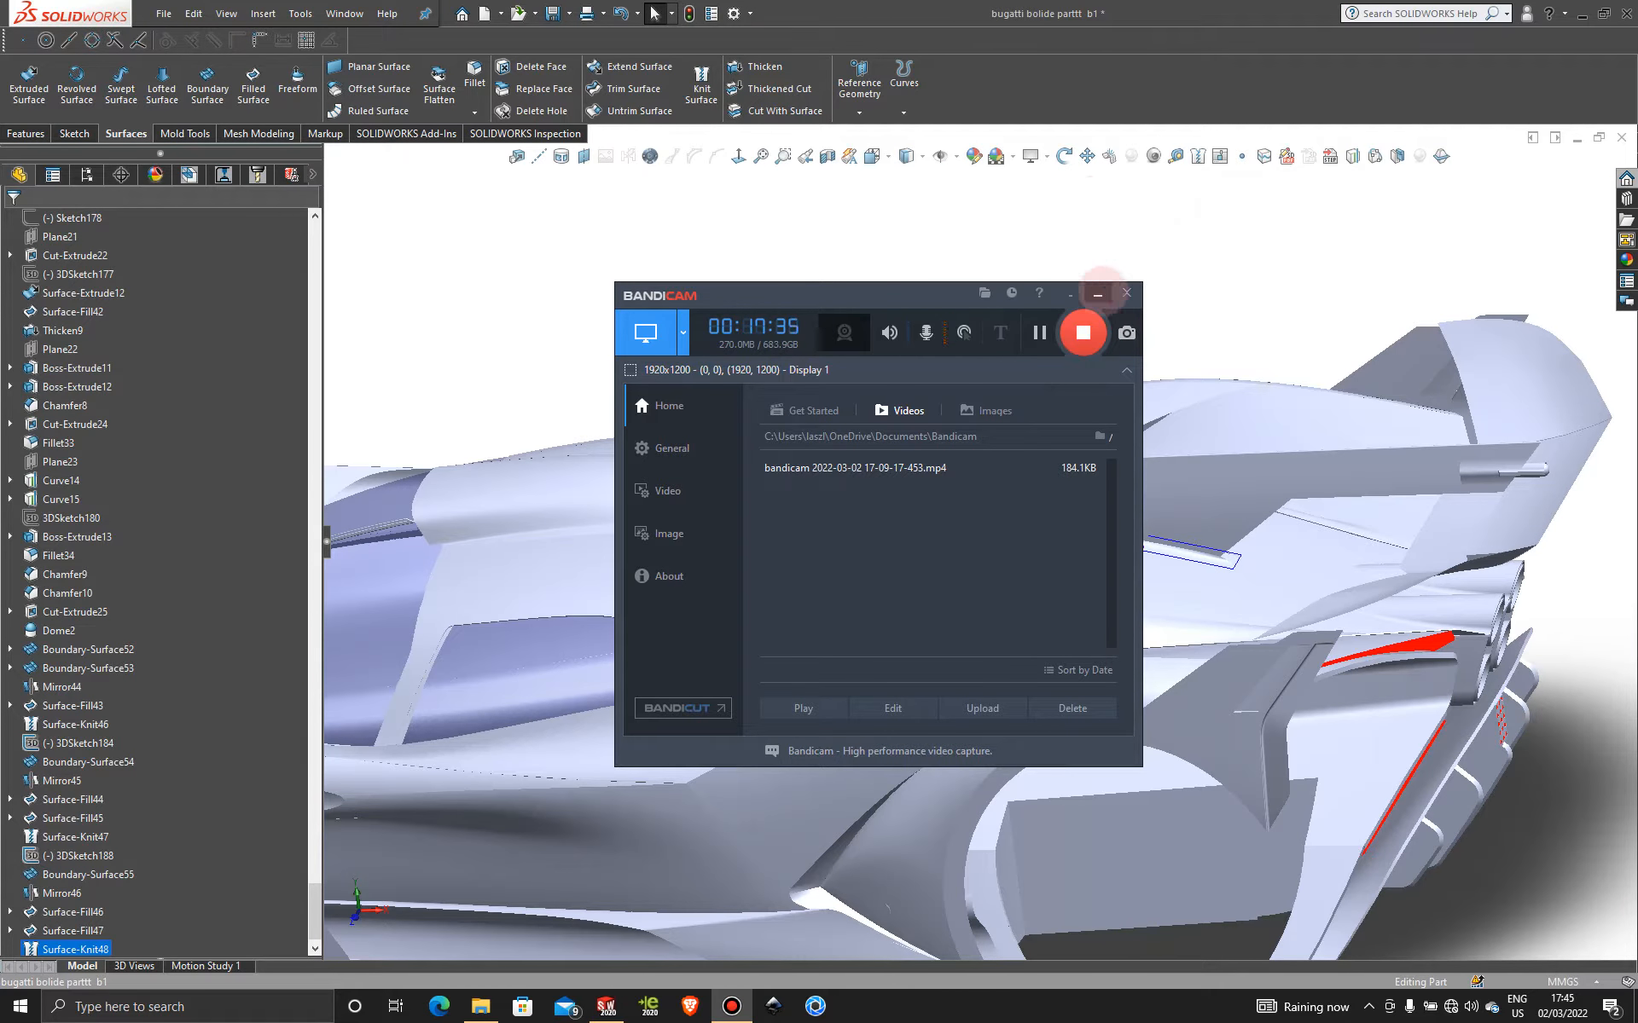
left_click(1098, 293)
- Examine the rear blending surface along the fin's base and its end facing the opening
scroll(1206, 457, "down", 8)
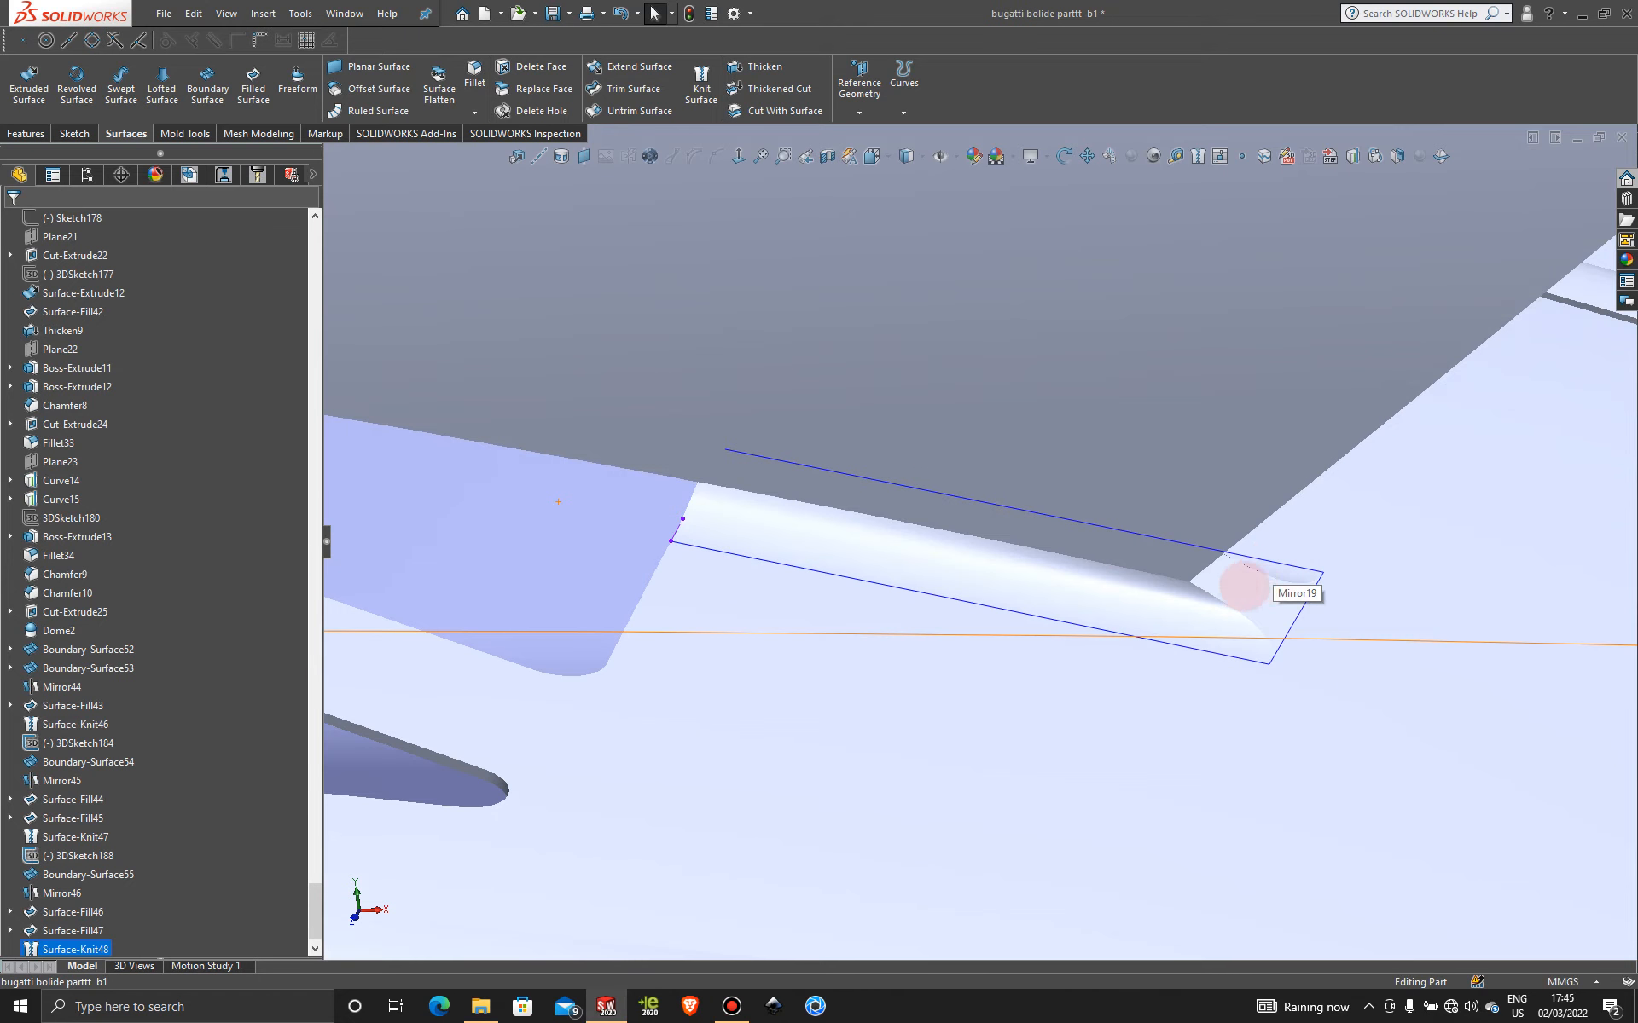
left_click(1244, 586)
left_click(1120, 585)
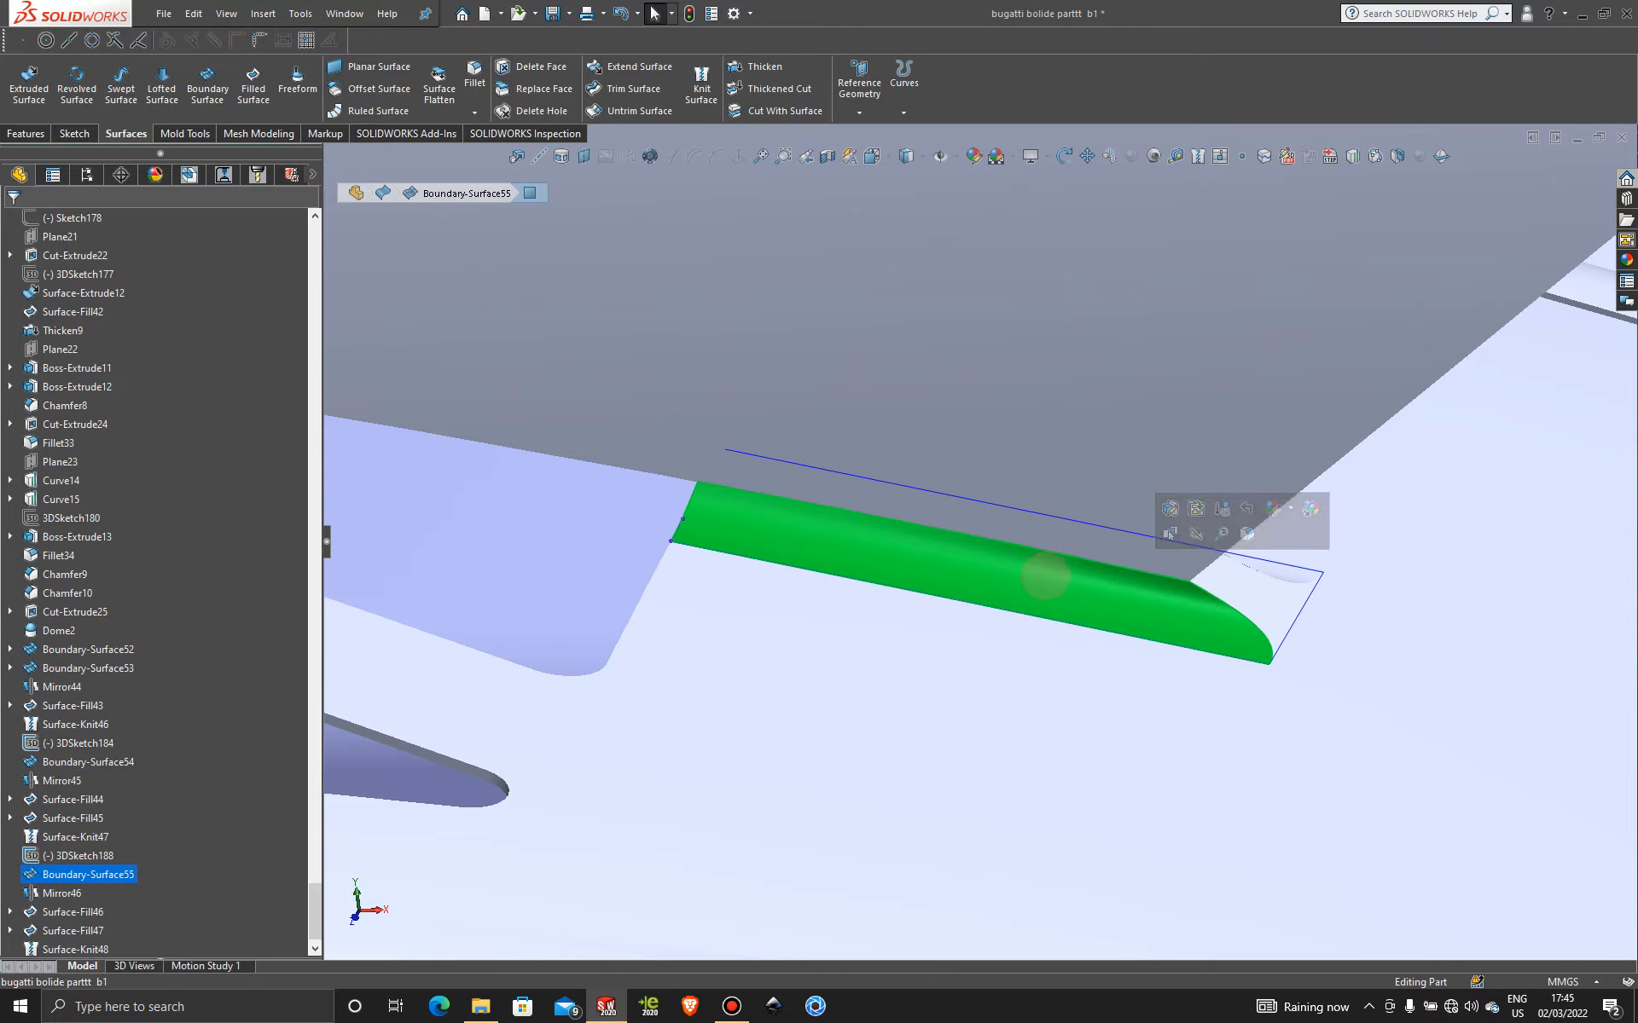
middle_click_drag(1034, 565, 1110, 549)
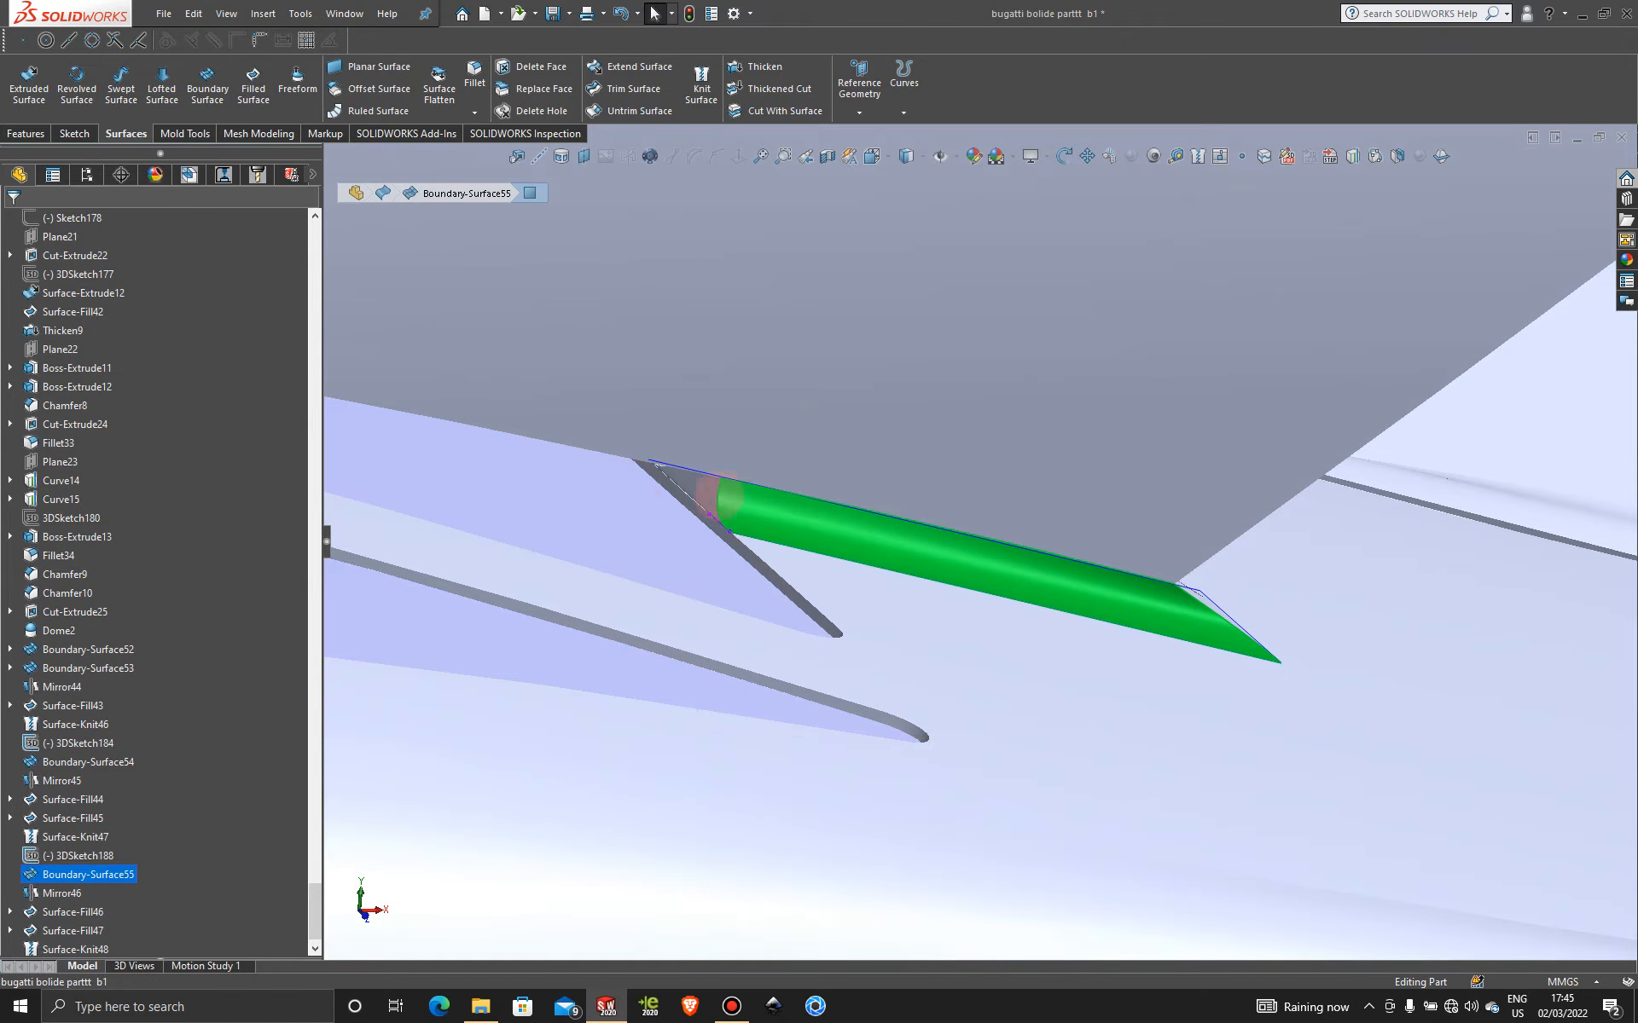
- Clear the selection of the filled surface at the fin's base and save the part
left_click(690, 486)
scroll(165, 758, "down", 1)
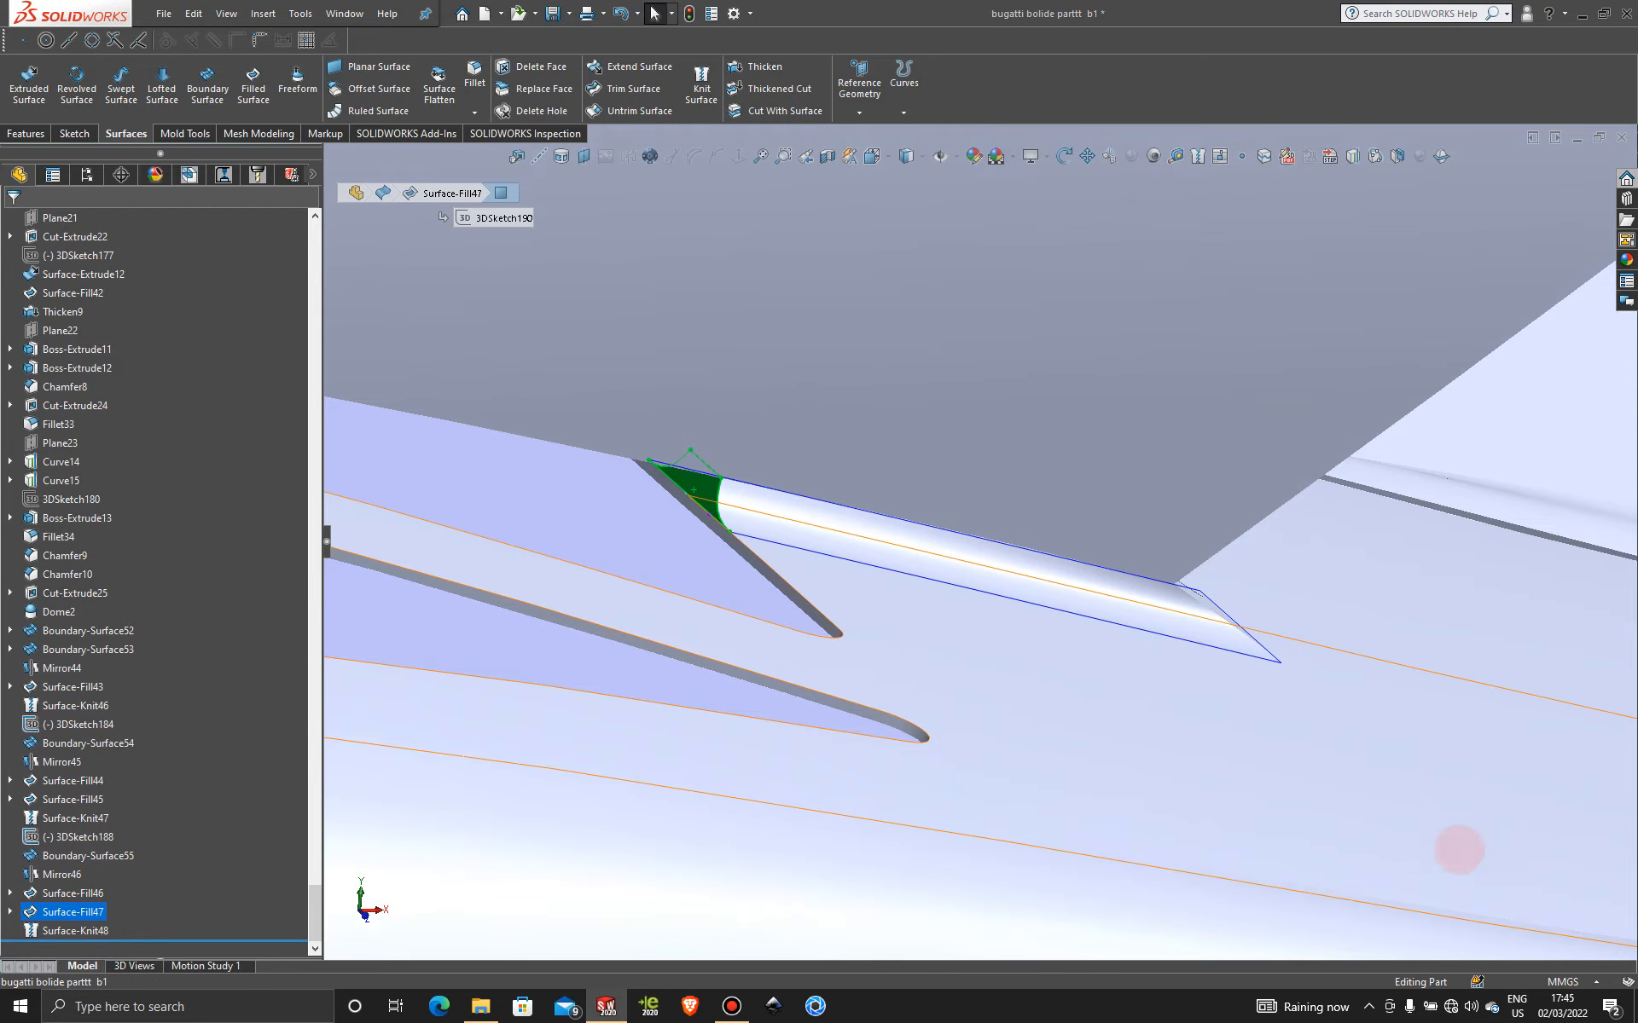
middle_click_drag(1456, 848, 1497, 765)
scroll(1503, 772, "up", 8)
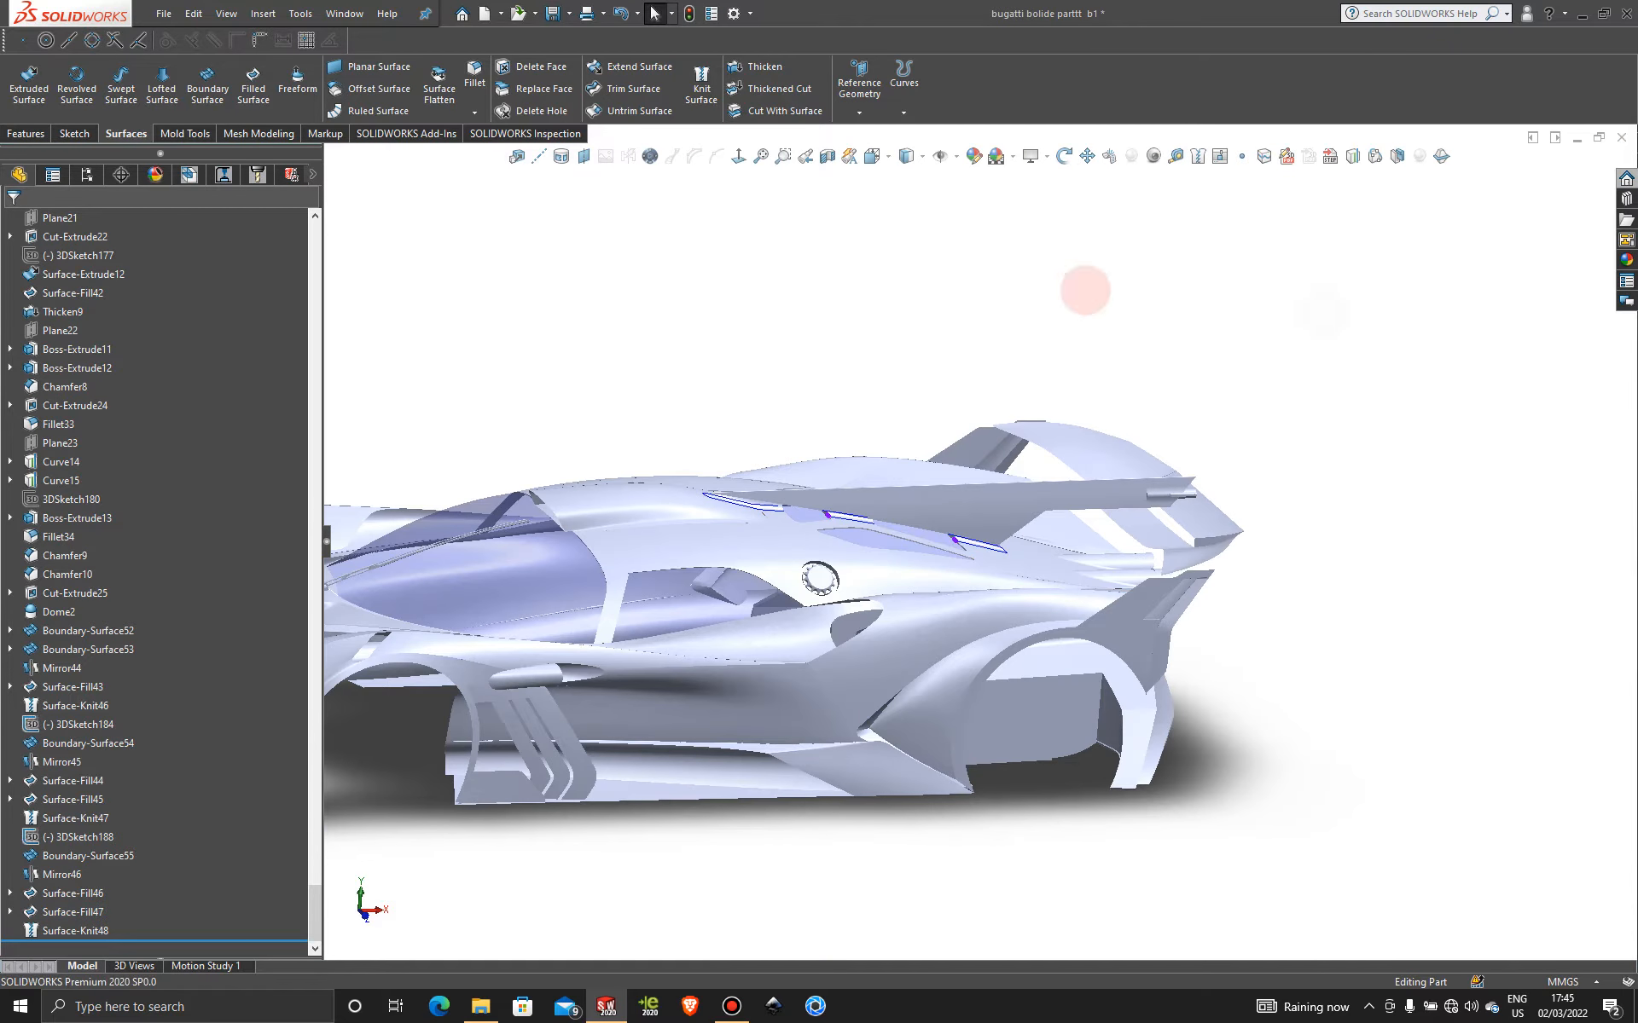
left_click(761, 191)
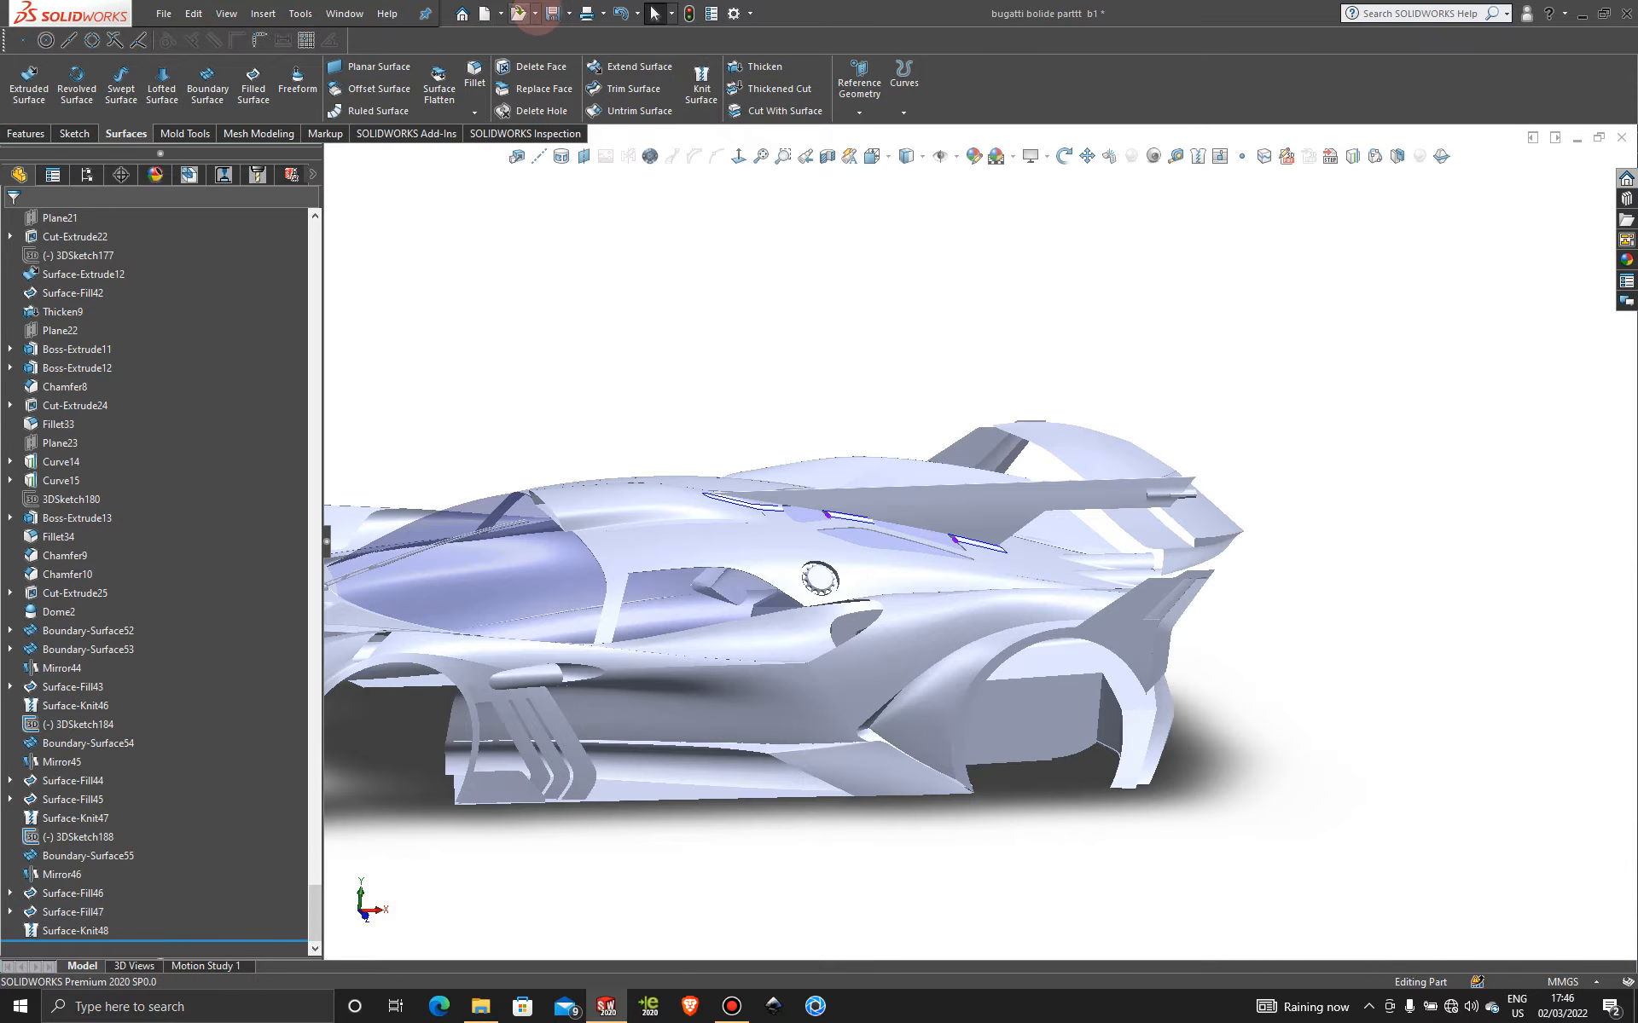
left_click(552, 13)
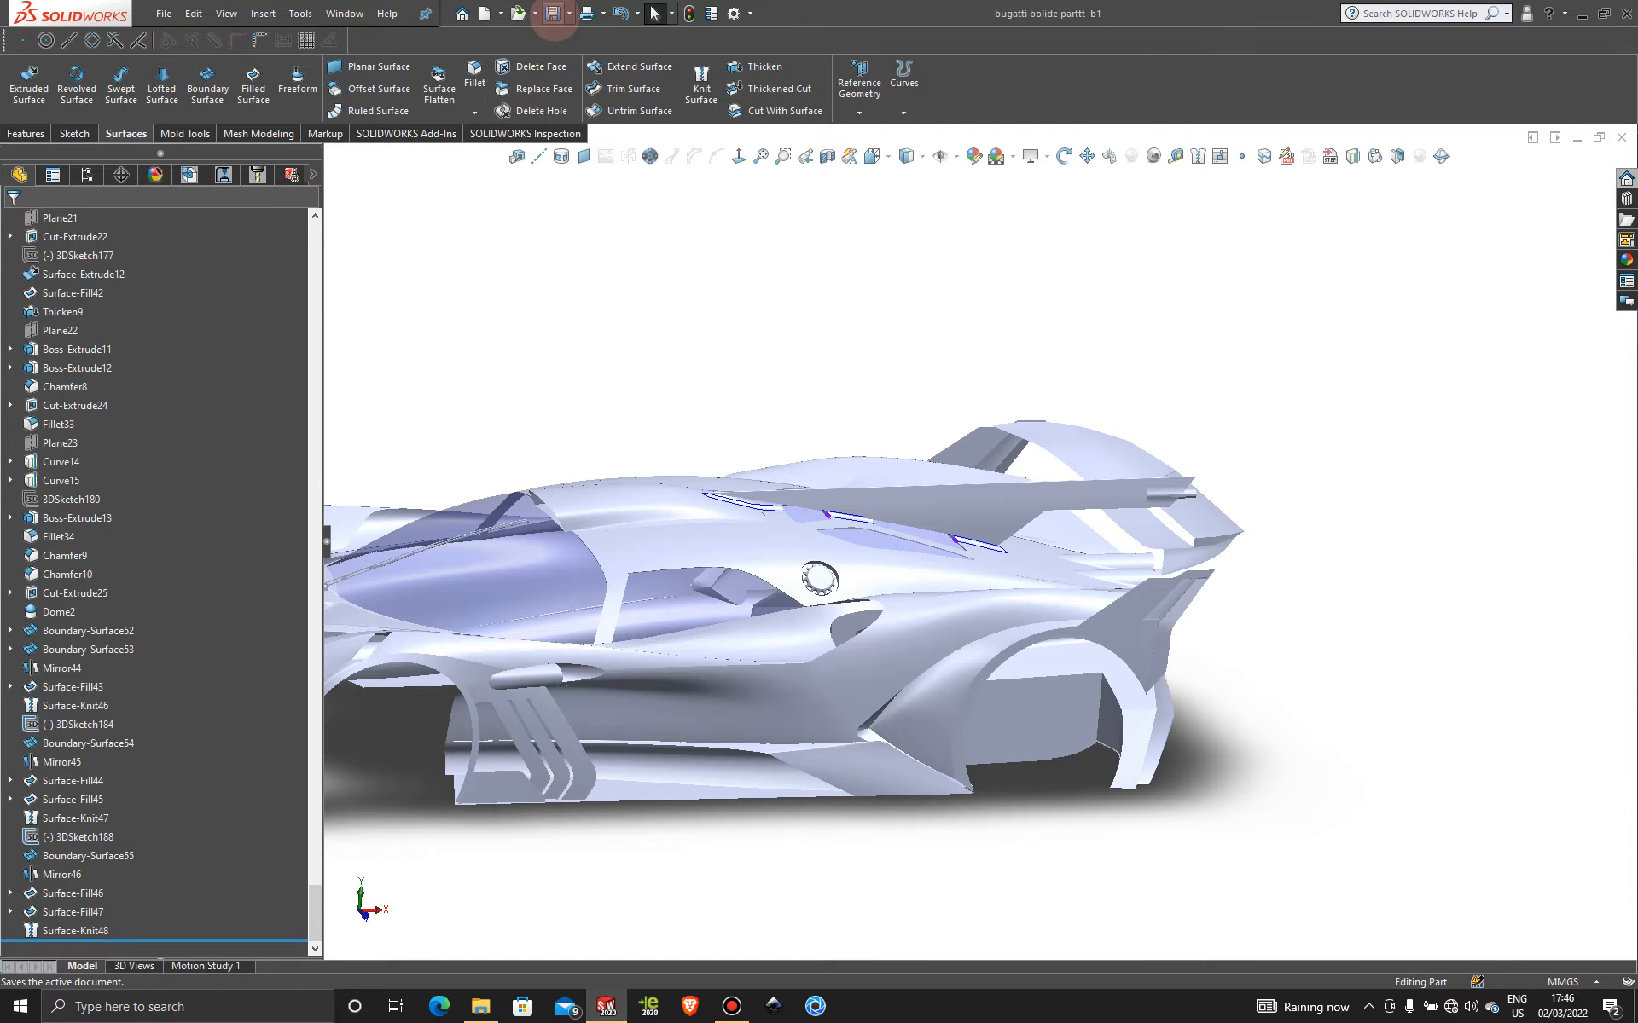
- Hide the two curves, Curve15 and Curve14, along the front blending surface at the fin's base
scroll(895, 450, "down", 5)
scroll(636, 597, "down", 4)
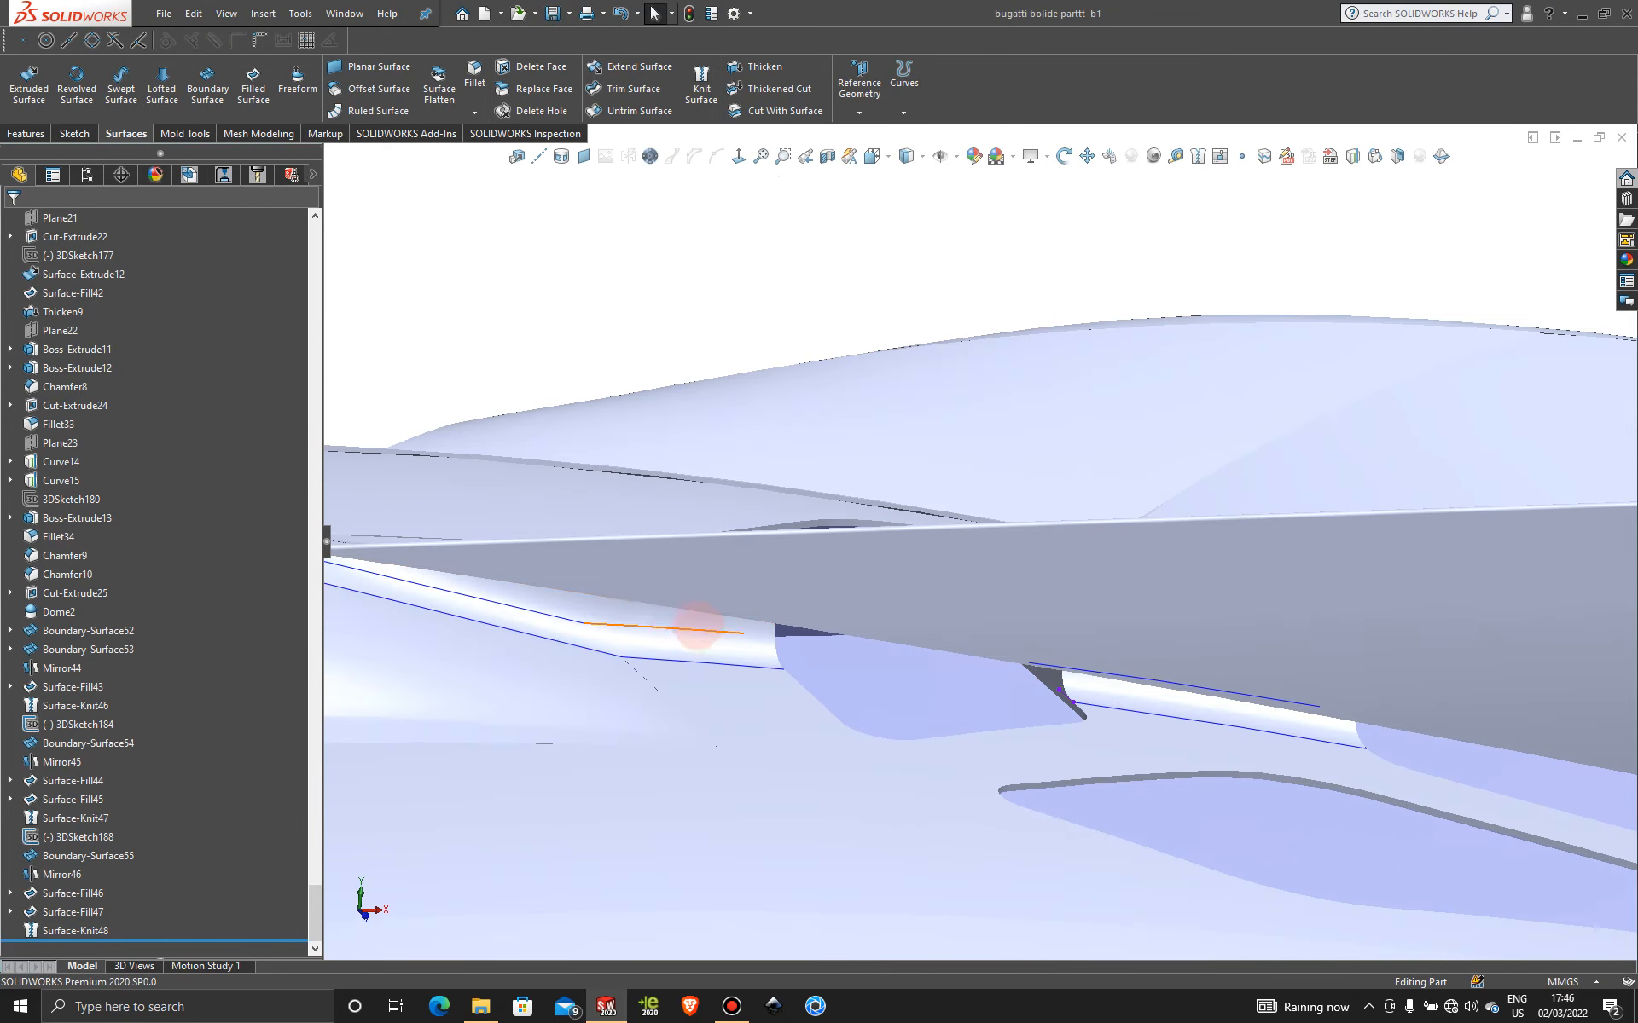
right_click(705, 631)
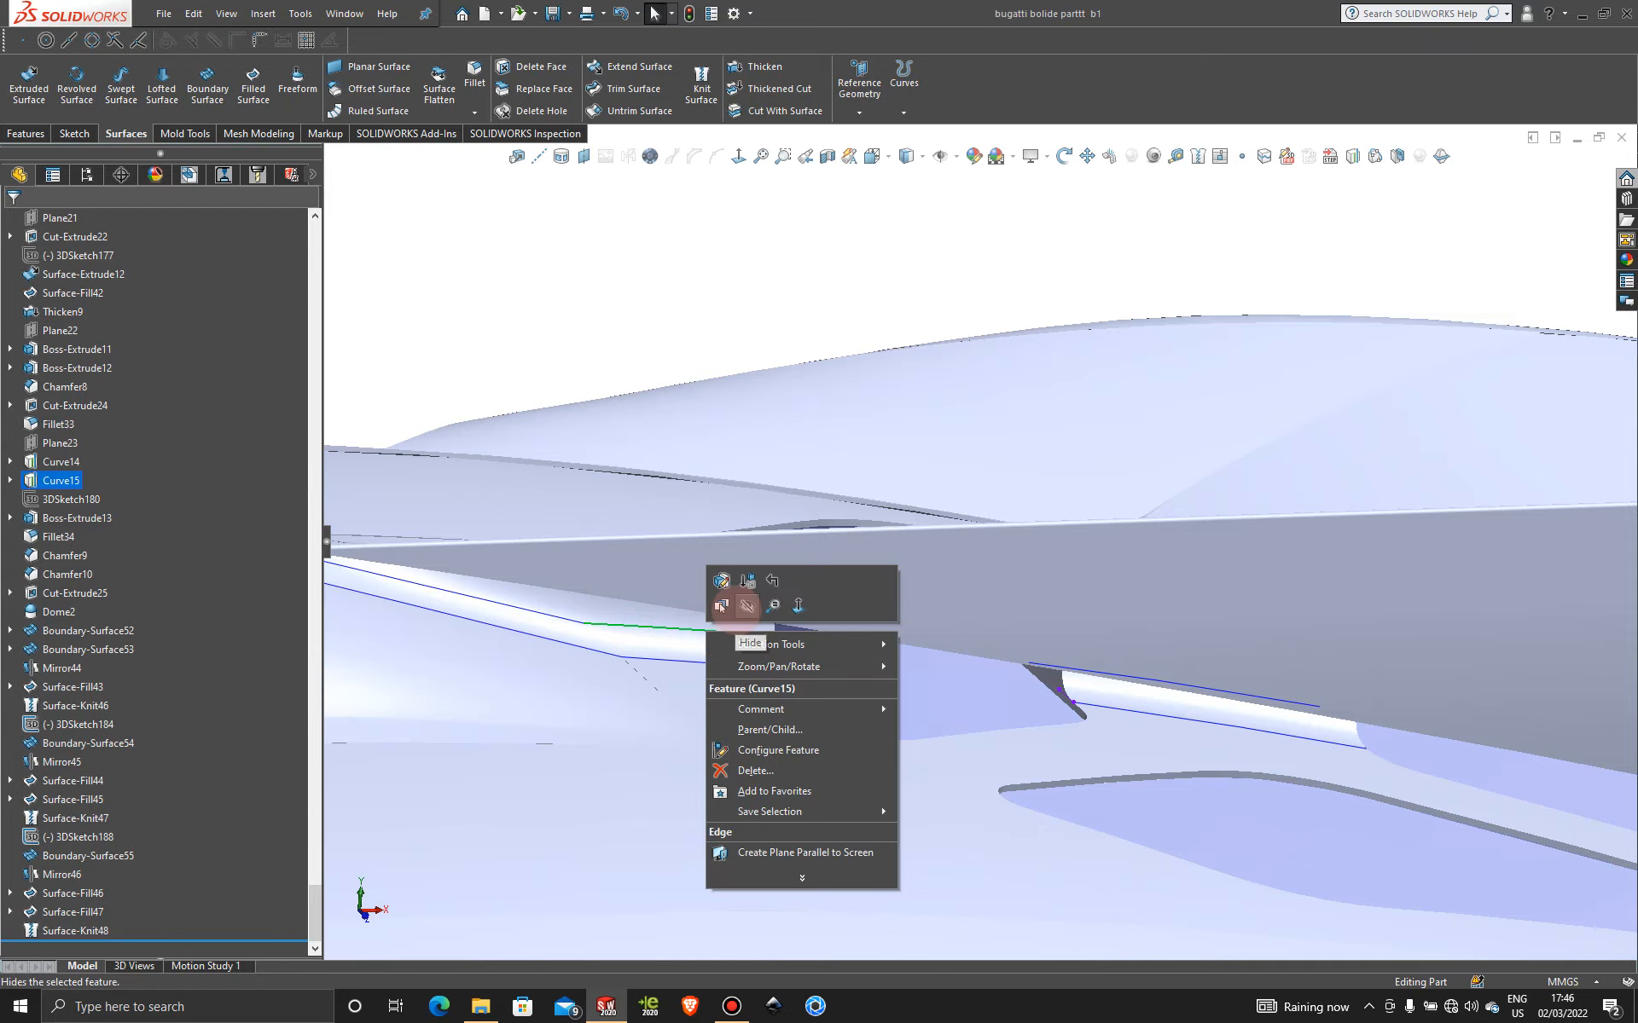
left_click(747, 606)
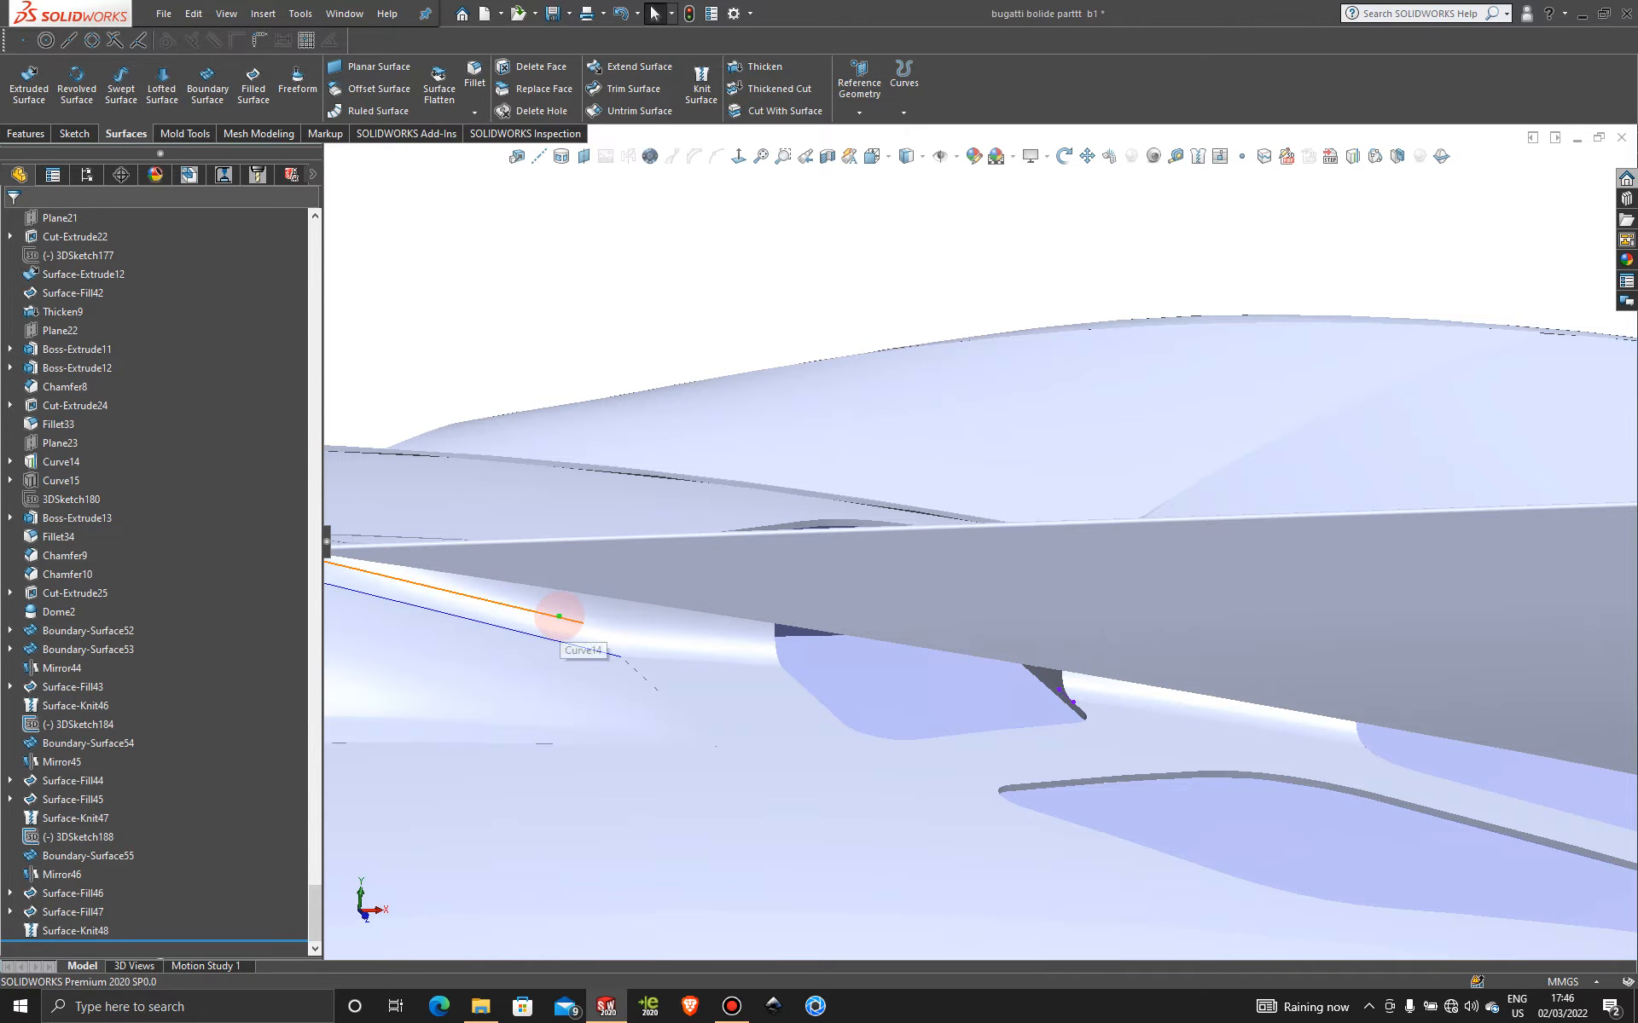
right_click(573, 615)
left_click(600, 591)
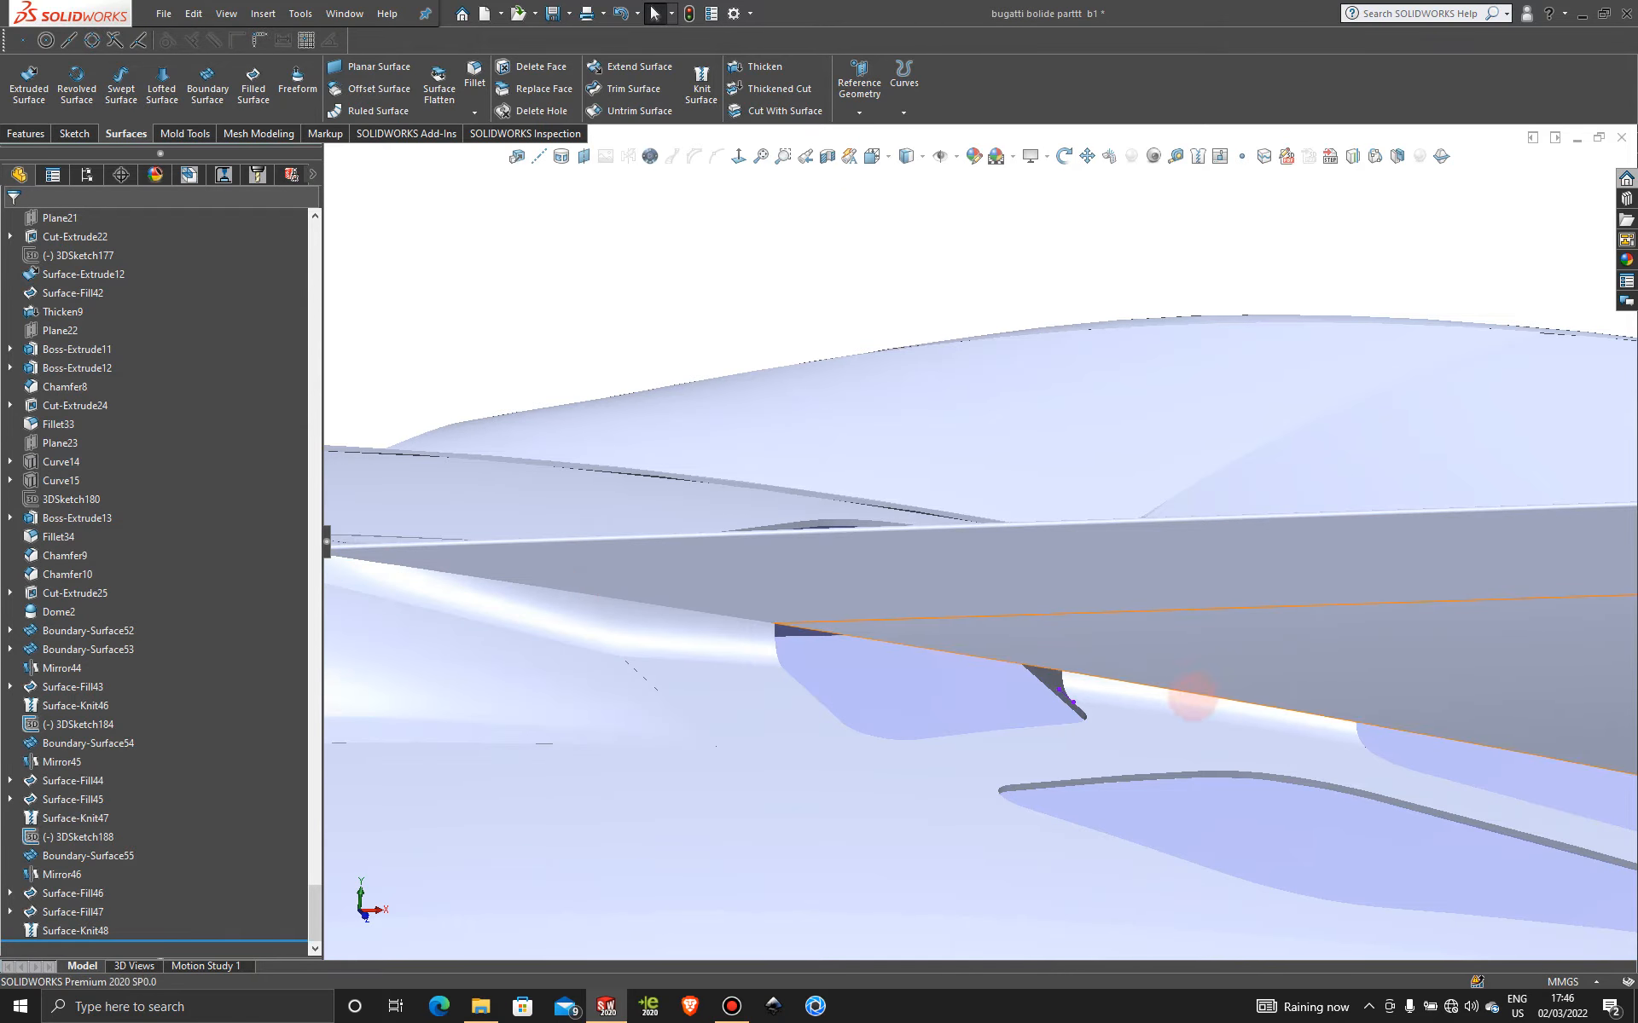
- Hide 3DSketch184 and 3DSketch188 at the front ends of the middle and rear blending surfaces
scroll(1071, 716, "down", 5)
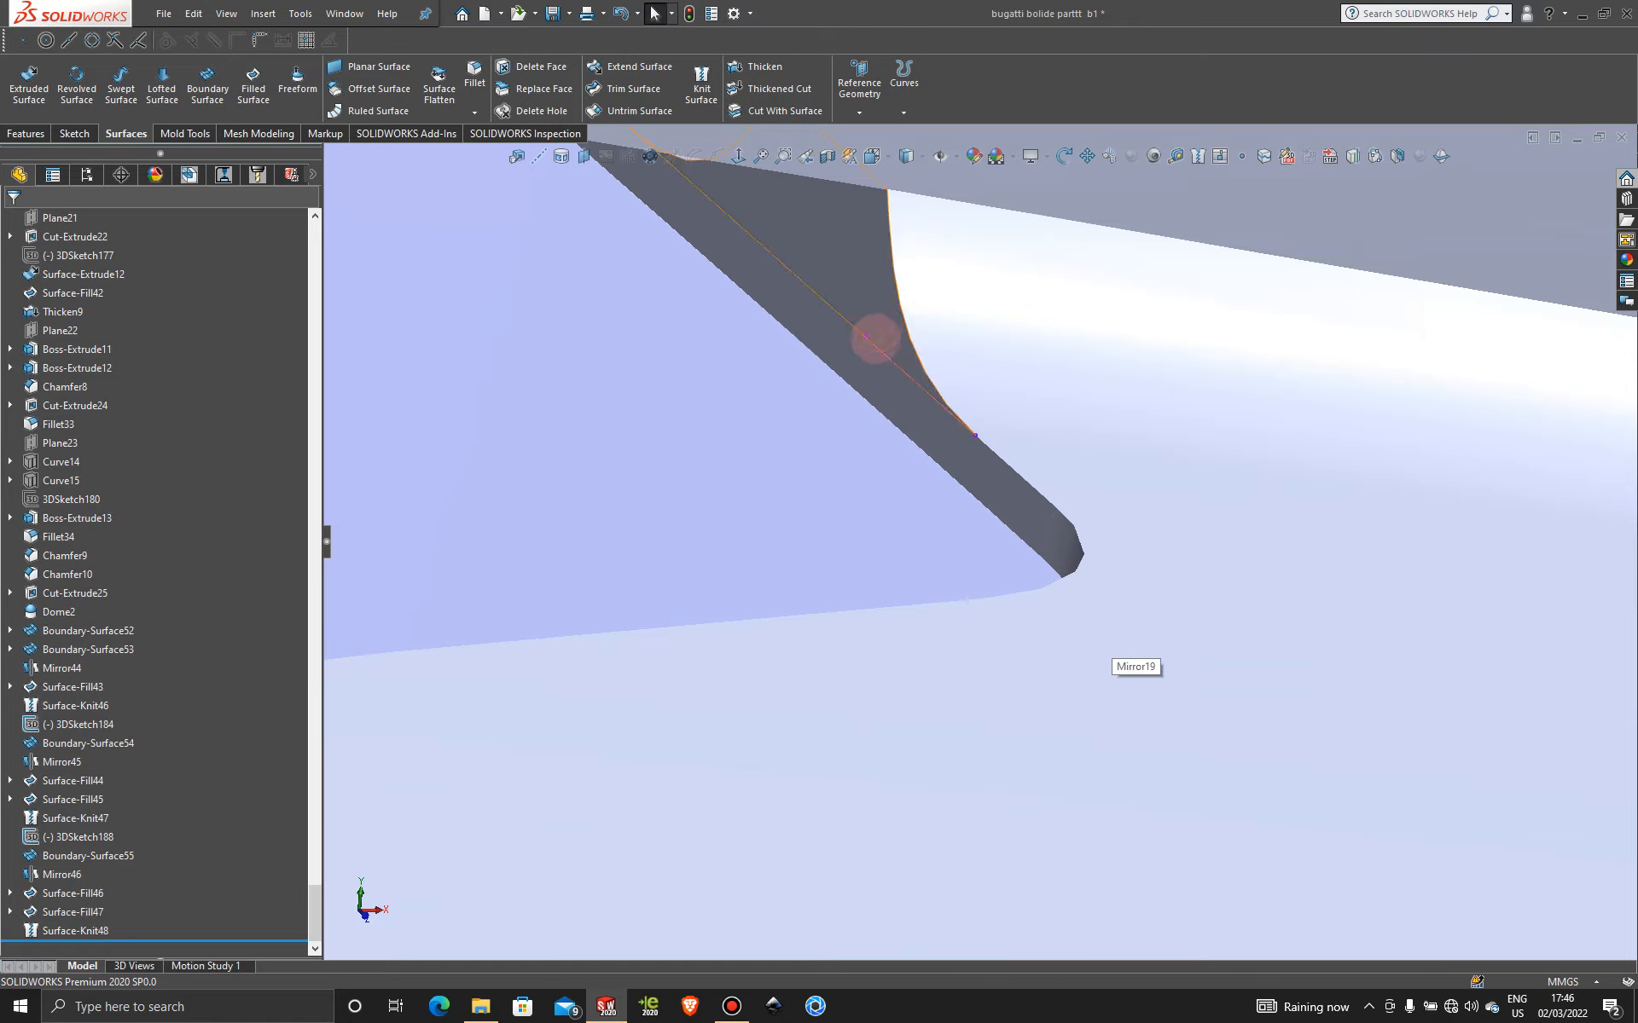
right_click(890, 361)
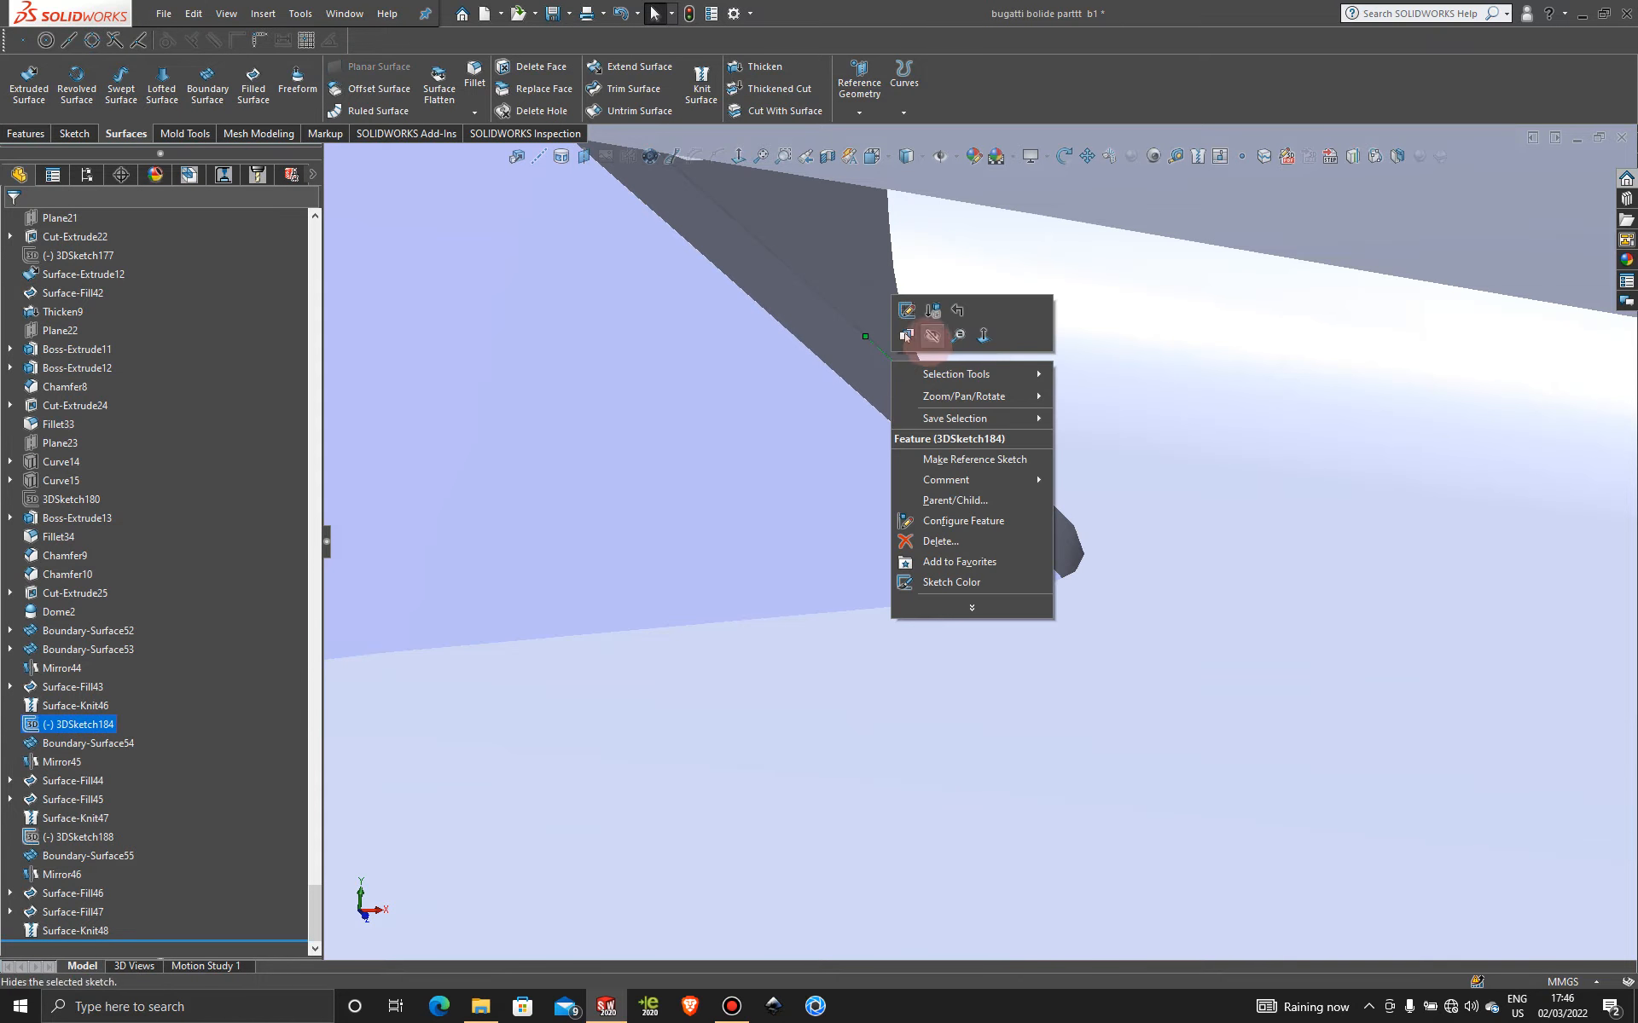
left_click(932, 336)
scroll(1155, 435, "up", 8)
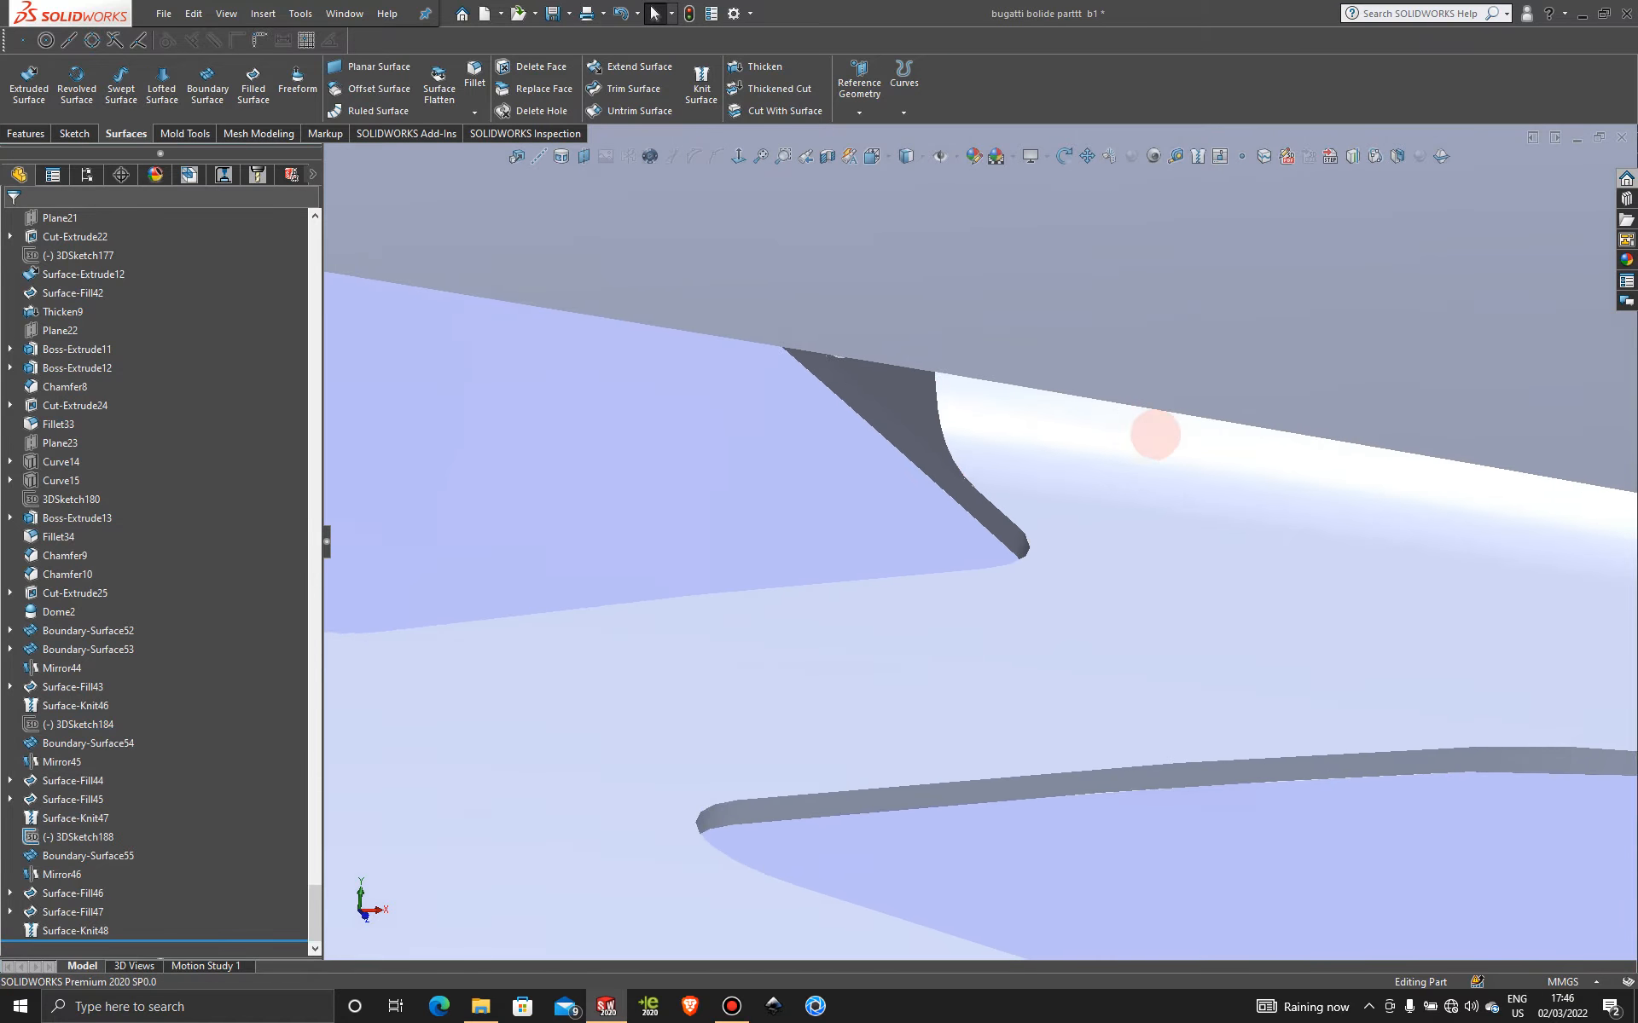
scroll(1177, 571, "down", 8)
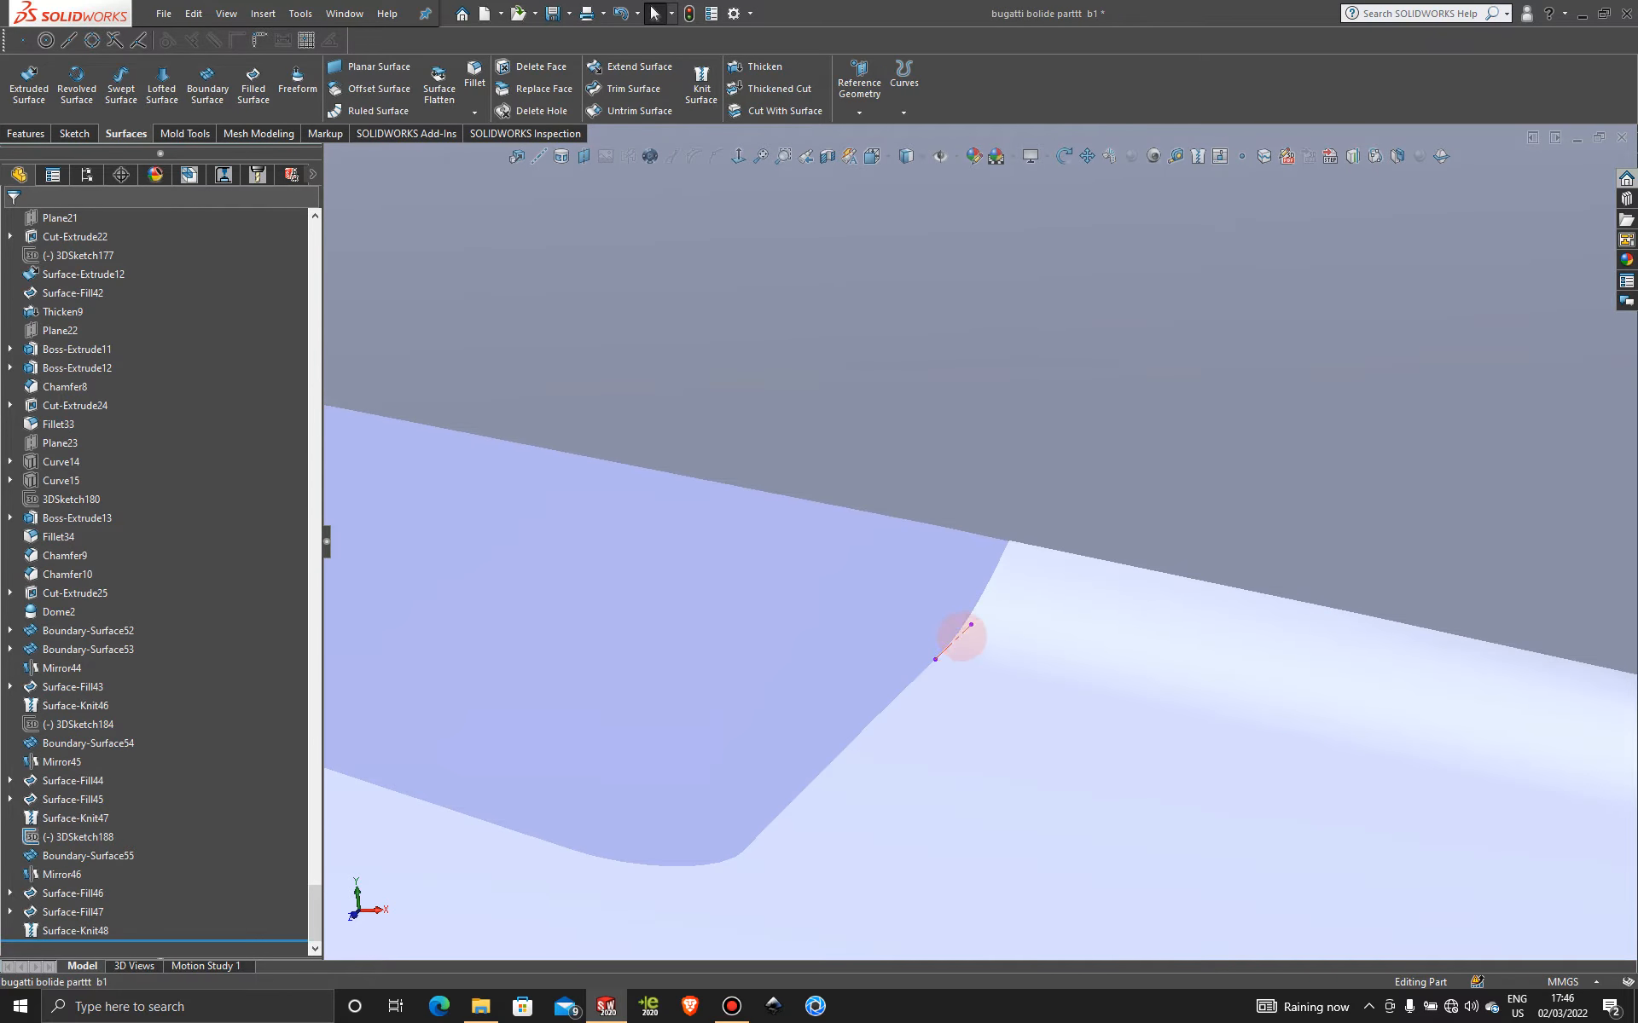
right_click(961, 636)
left_click(991, 600)
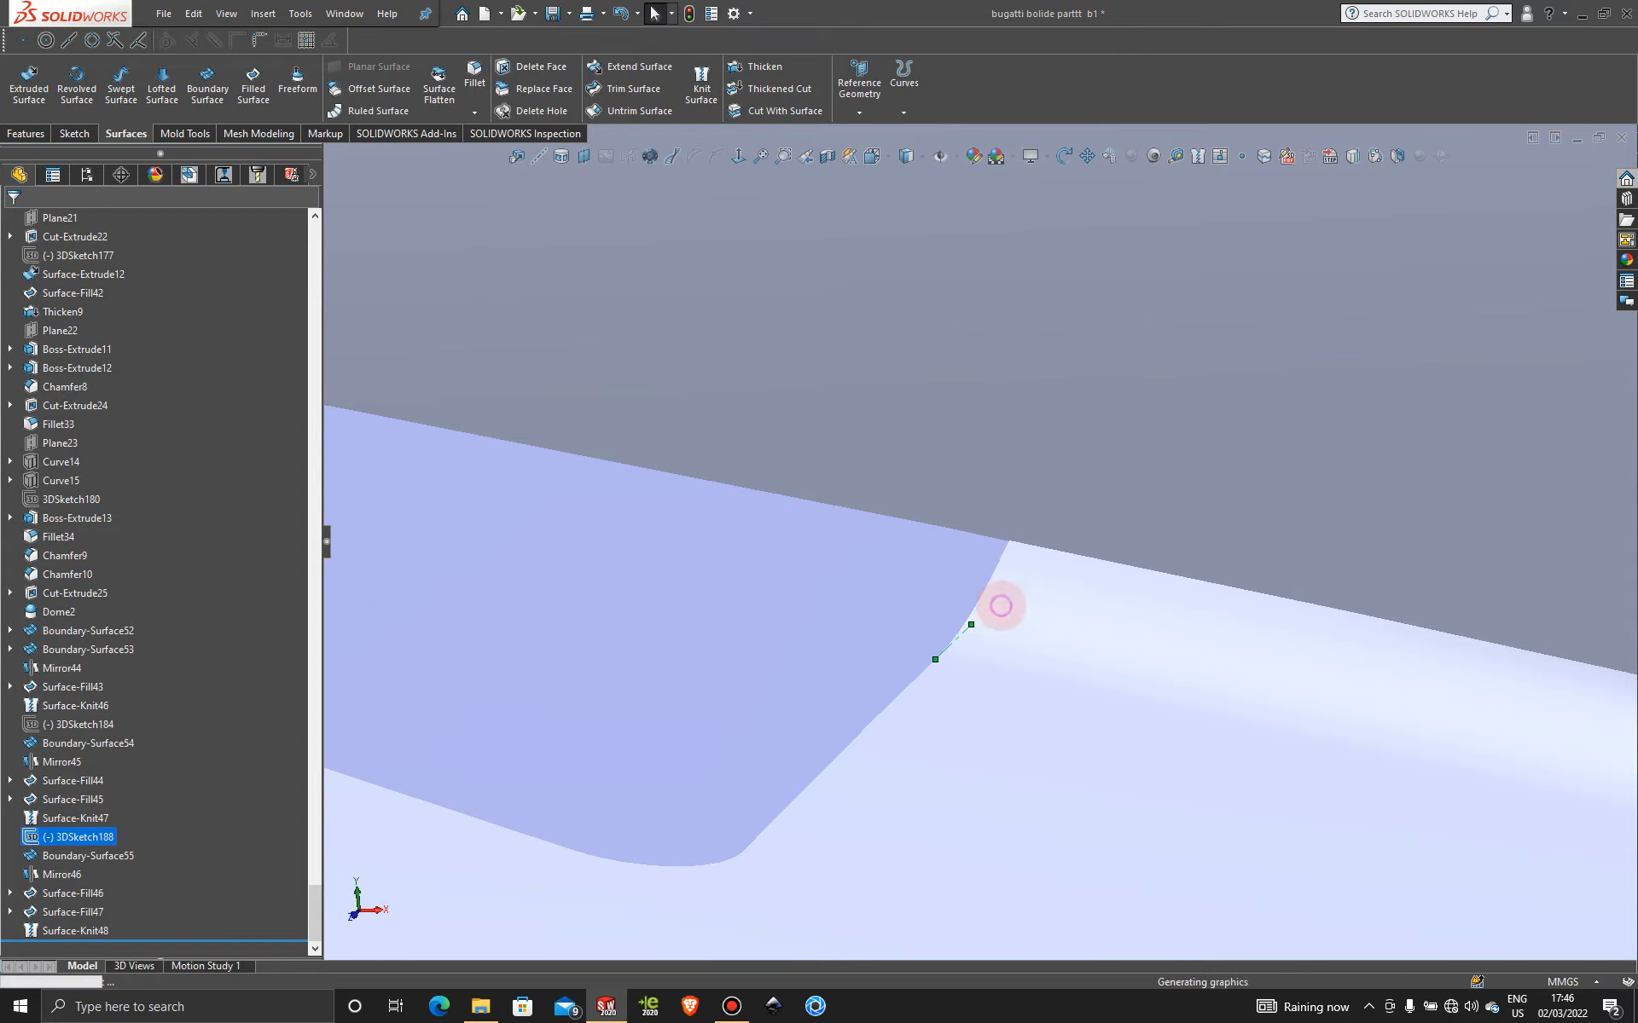
scroll(1166, 688, "up", 10)
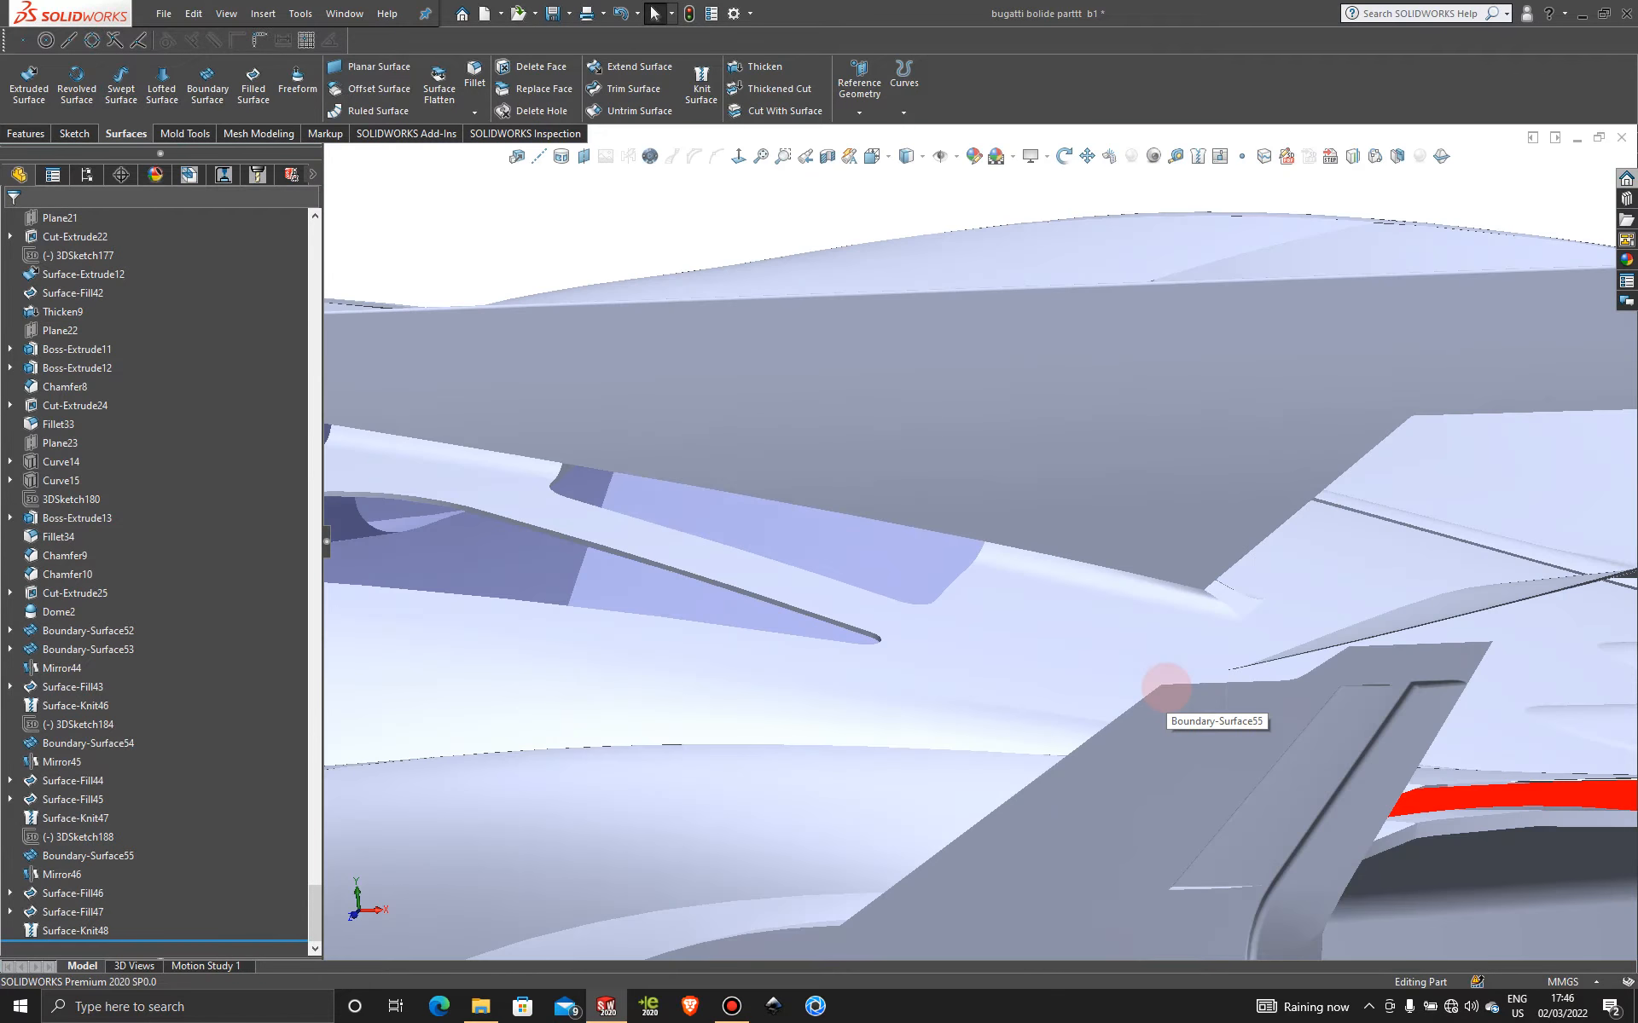
middle_click_drag(1088, 579, 1141, 639)
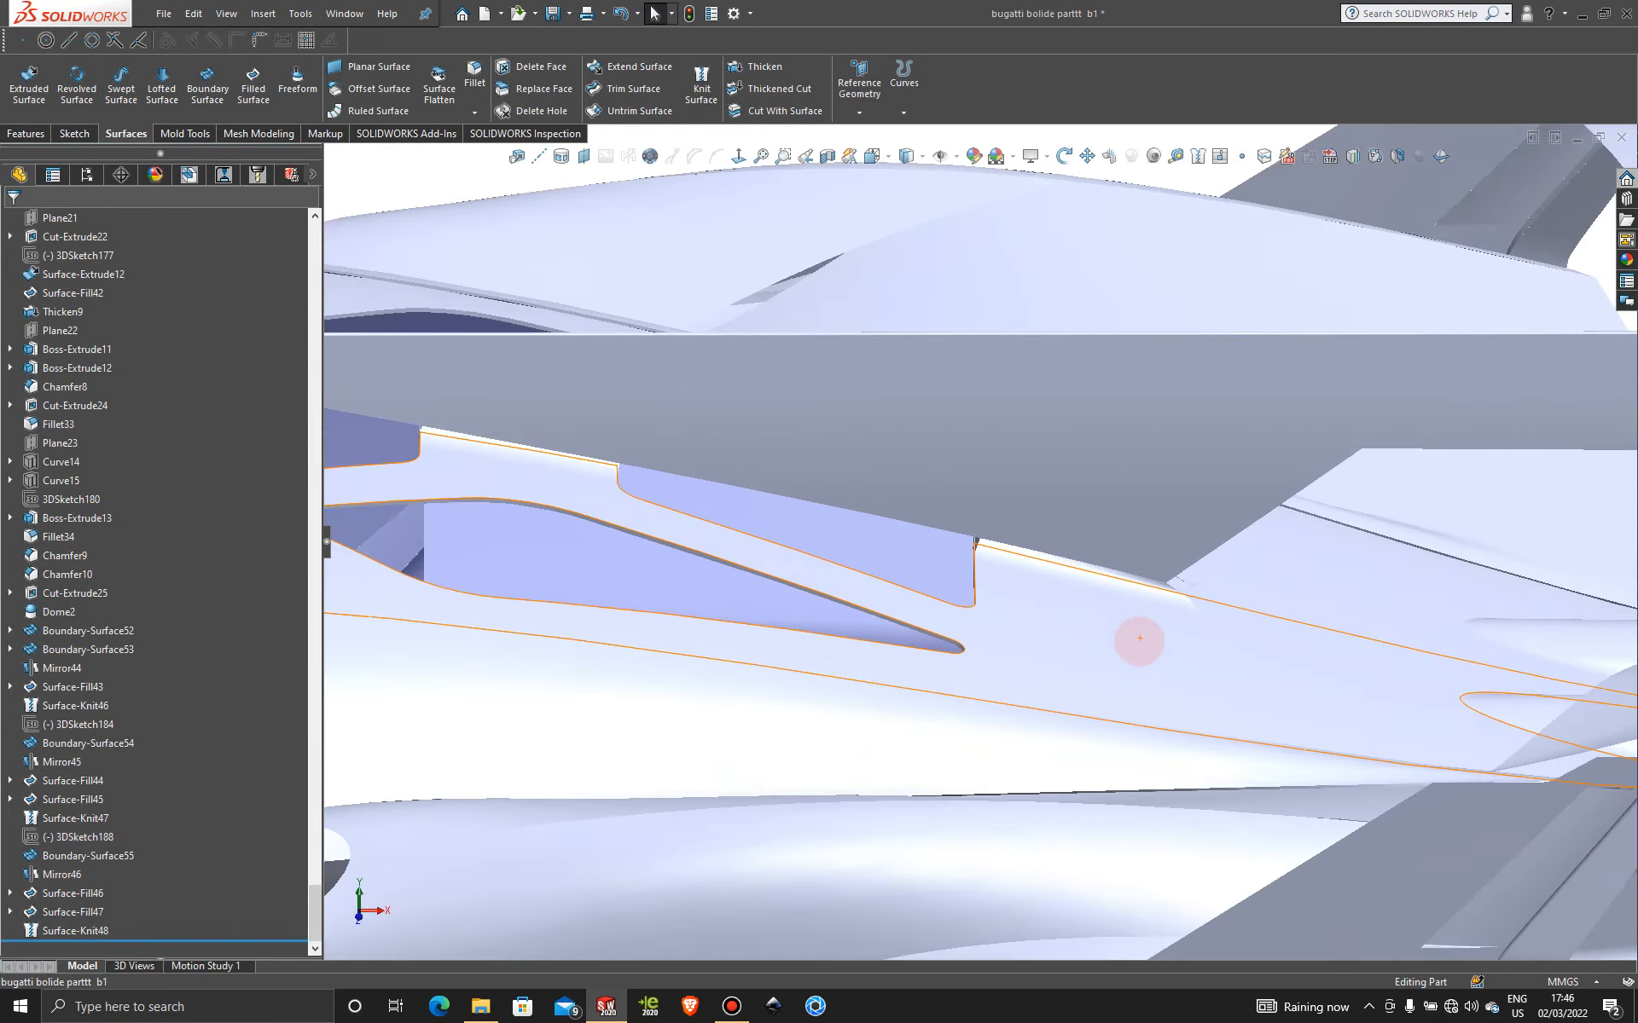
scroll(1140, 640, "up", 5)
middle_click_drag(946, 603, 1035, 585)
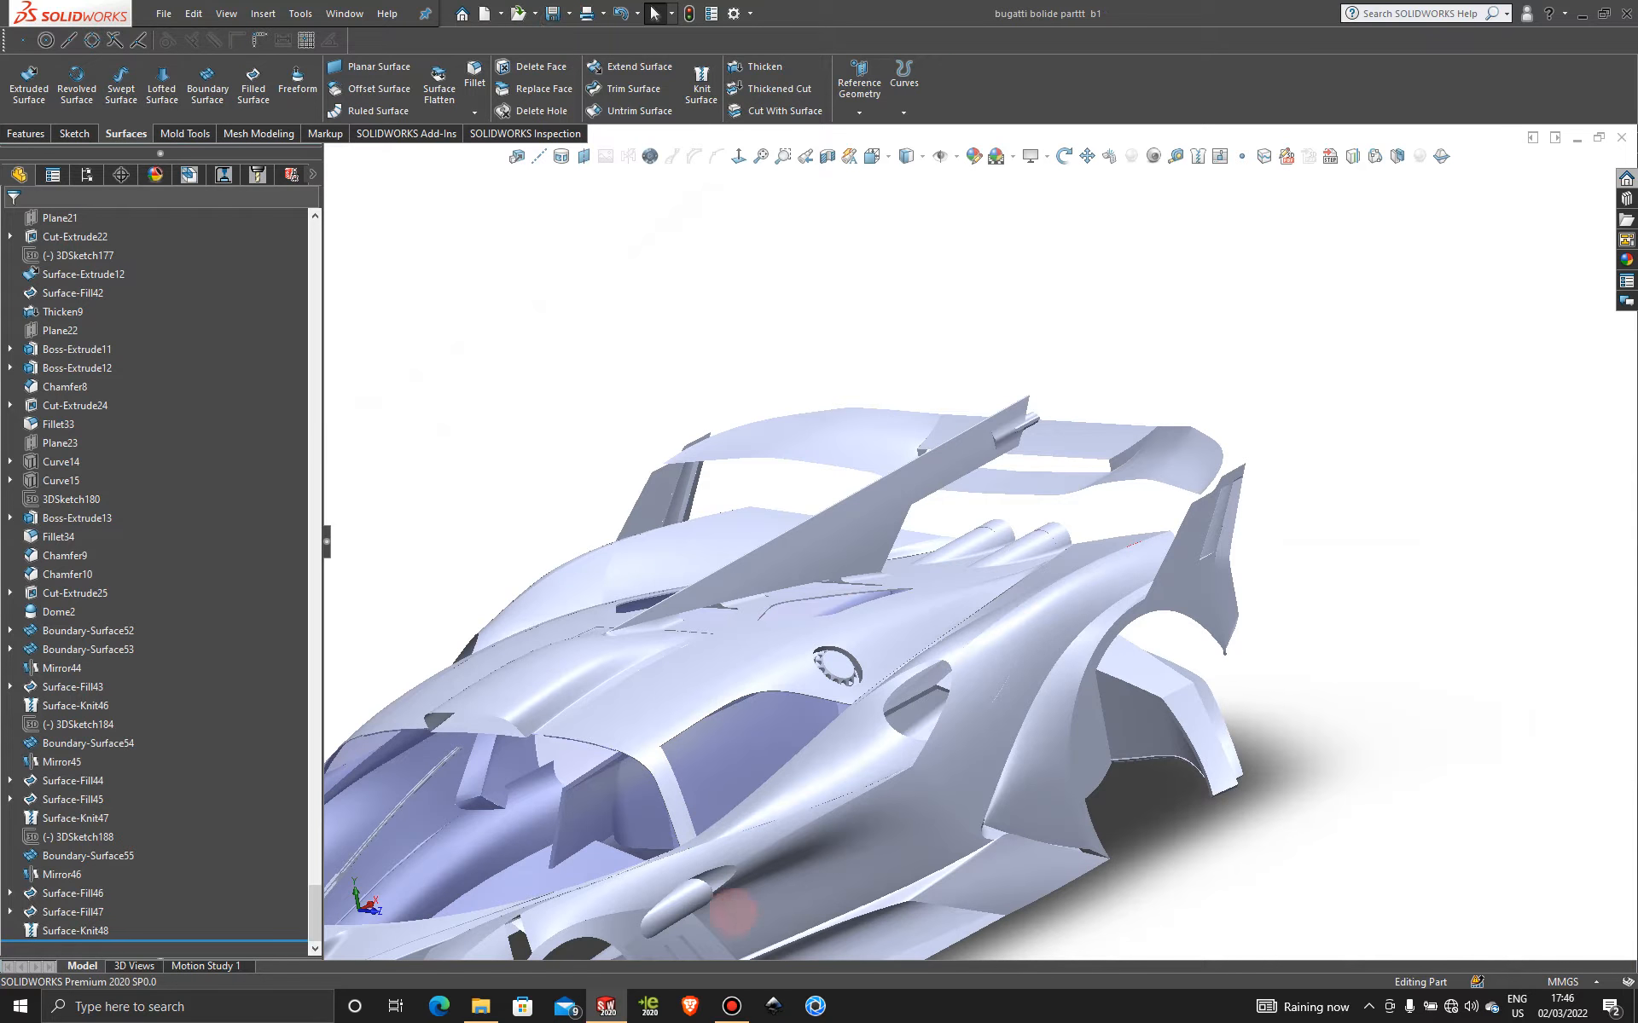
left_click(731, 1007)
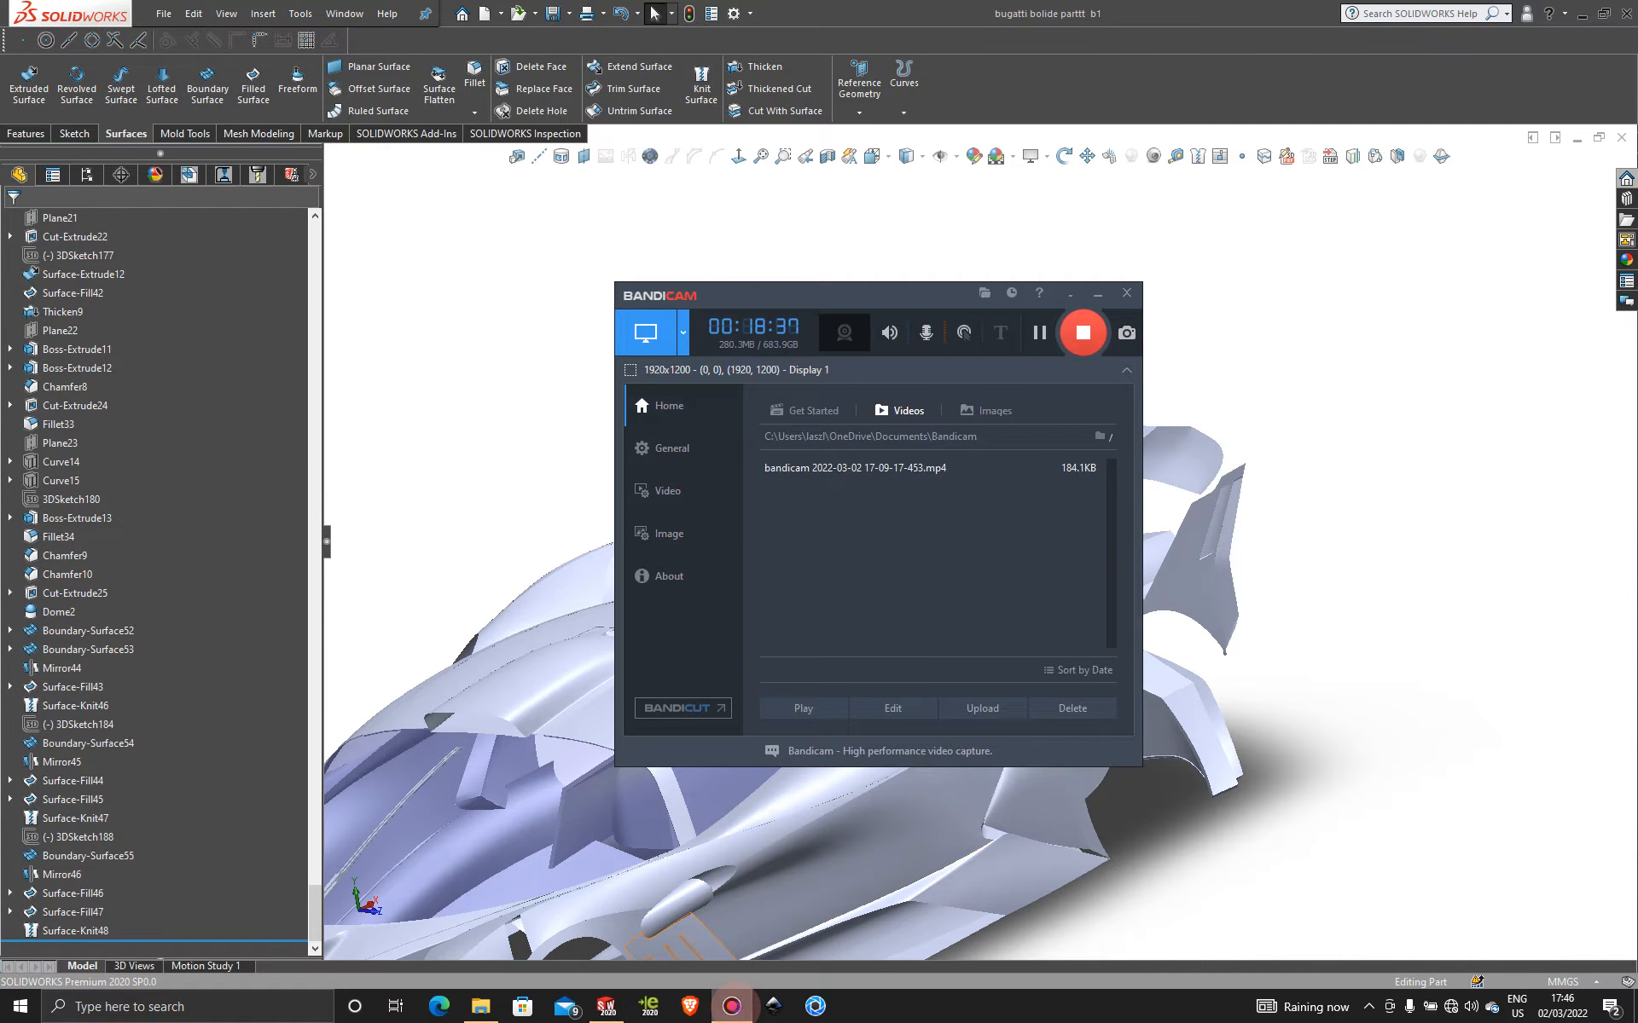
left_click(730, 1007)
- Examine the rear wing's central section and the fin's rear end from the side, above and behind
scroll(939, 501, "down", 6)
middle_click_drag(1046, 510, 978, 530)
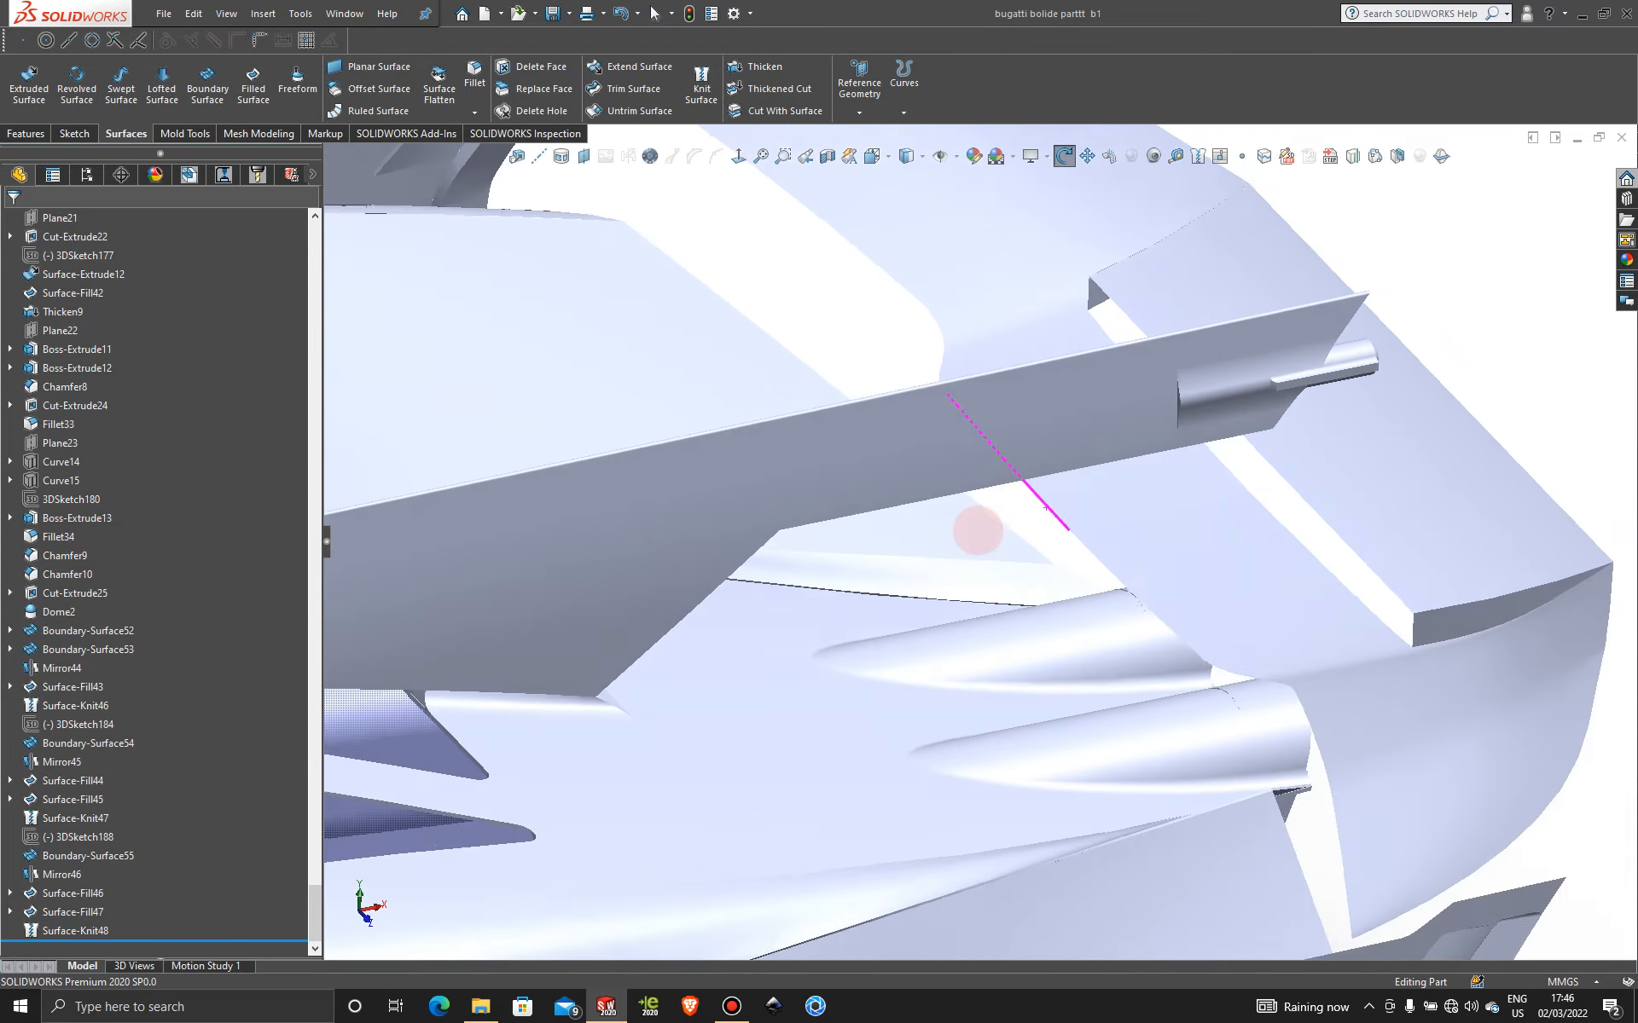
scroll(1166, 445, "down", 5)
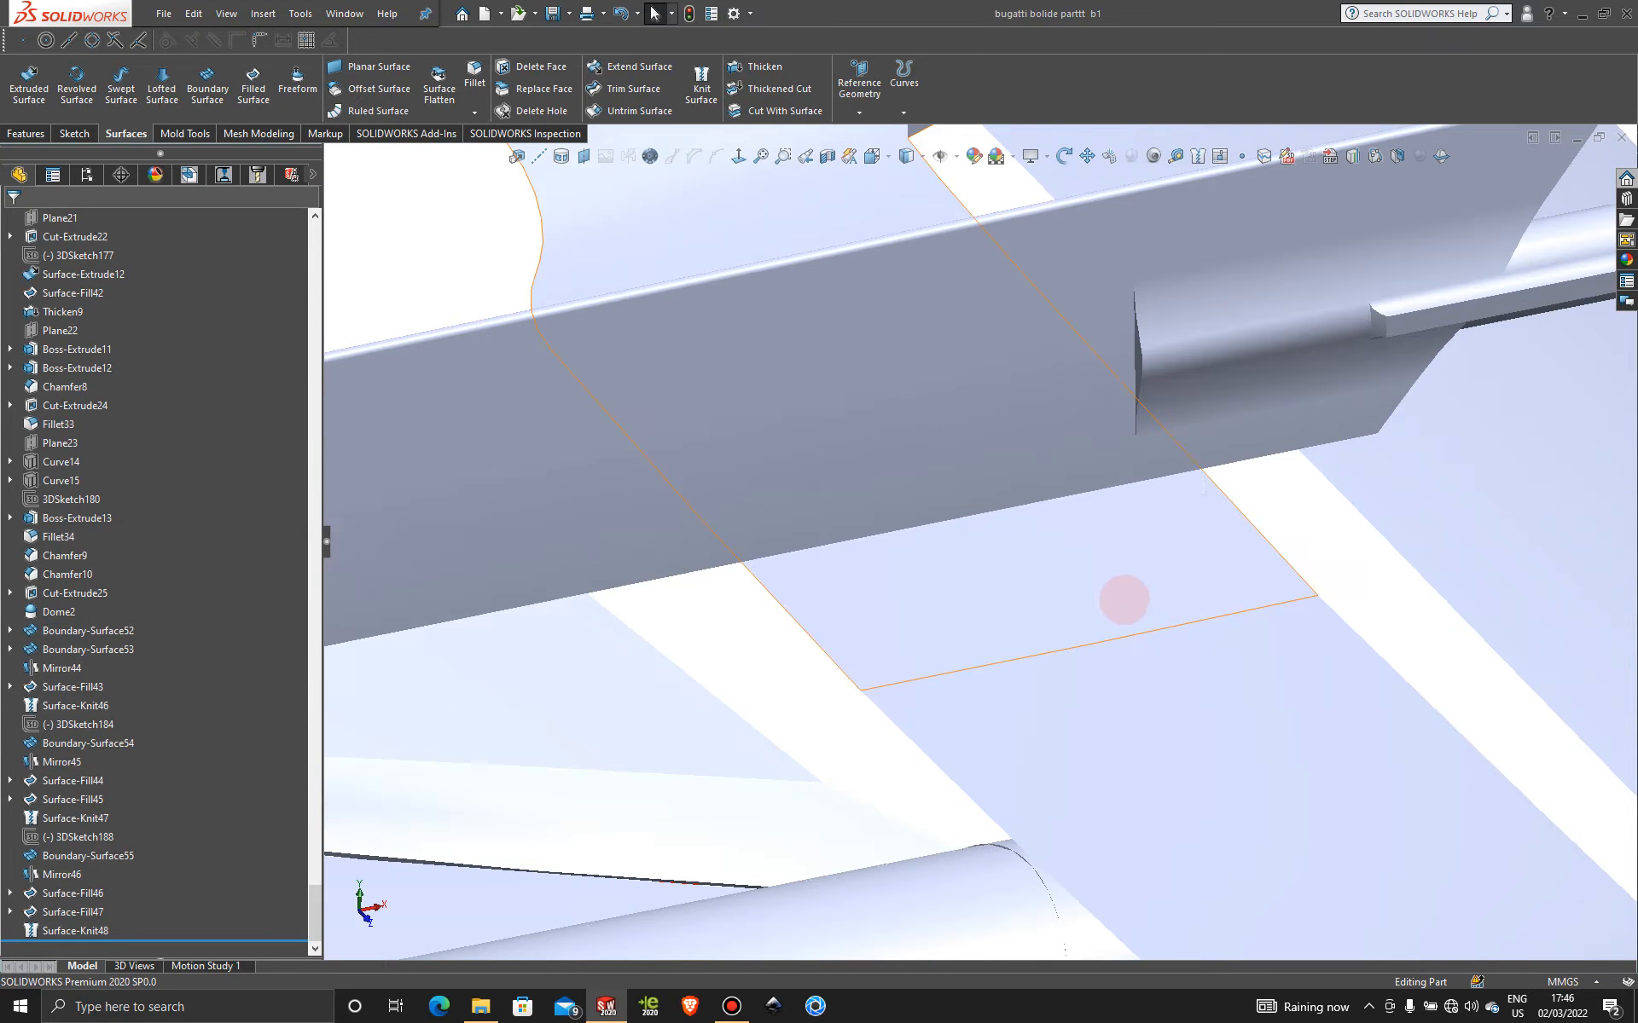
middle_click_drag(1060, 515, 1007, 418)
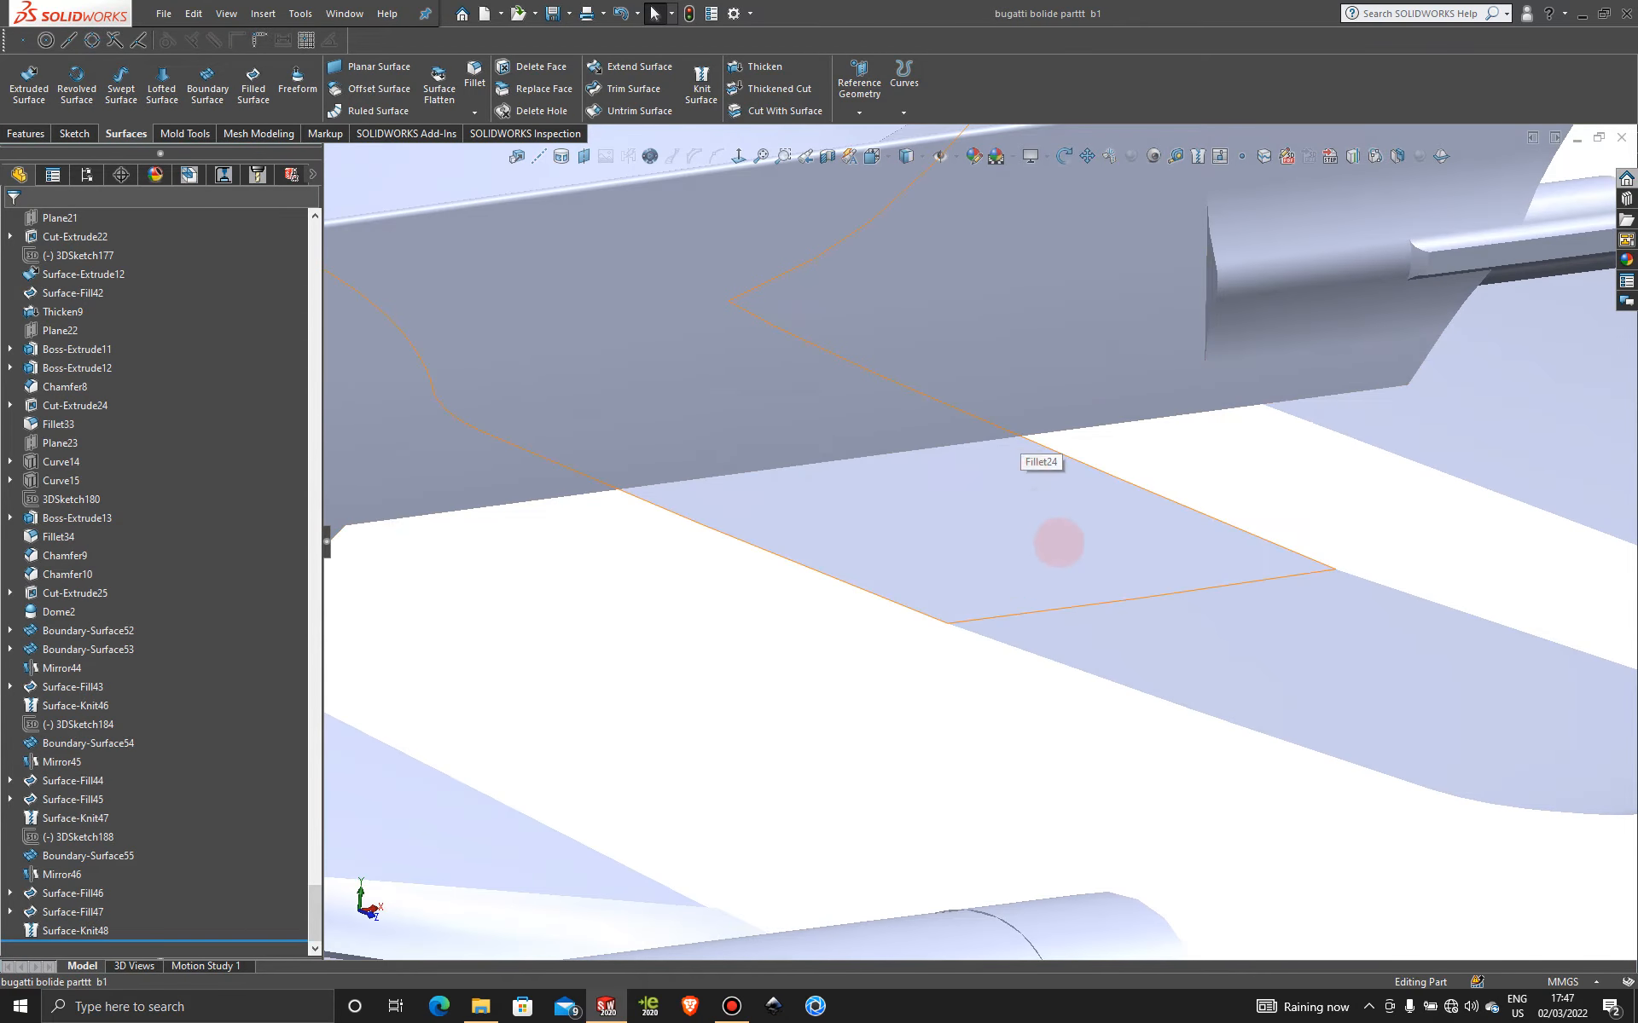
scroll(1068, 557, "up", 6)
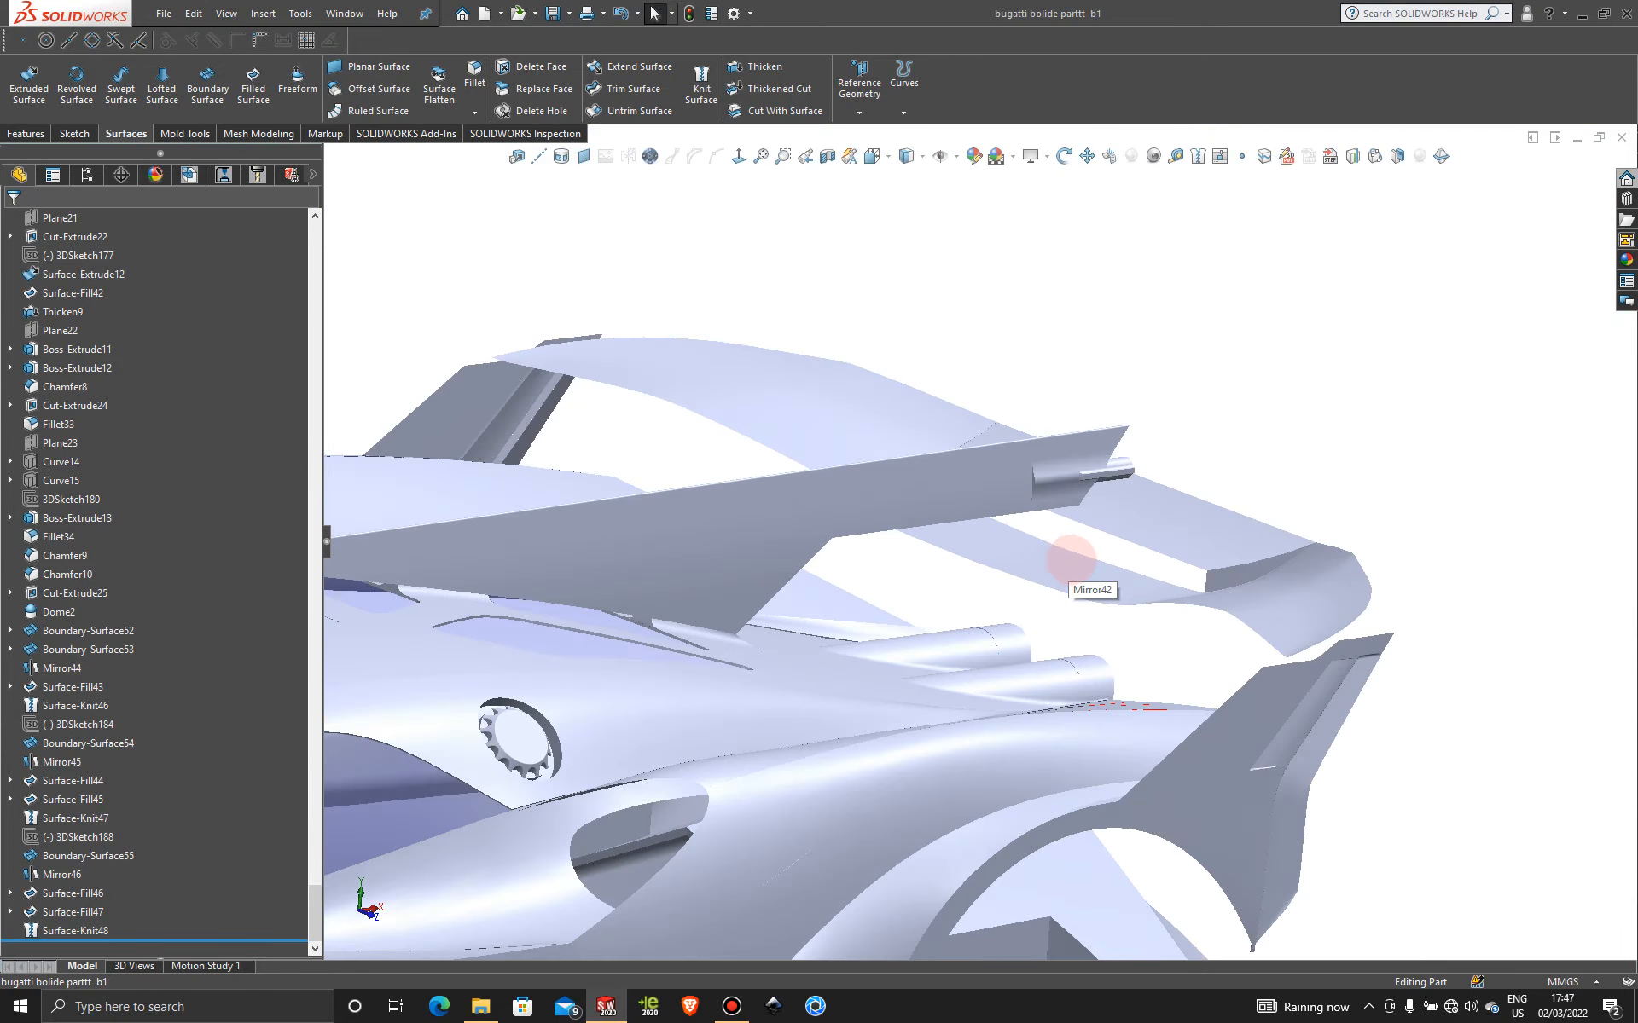
middle_click_drag(1084, 600, 694, 668)
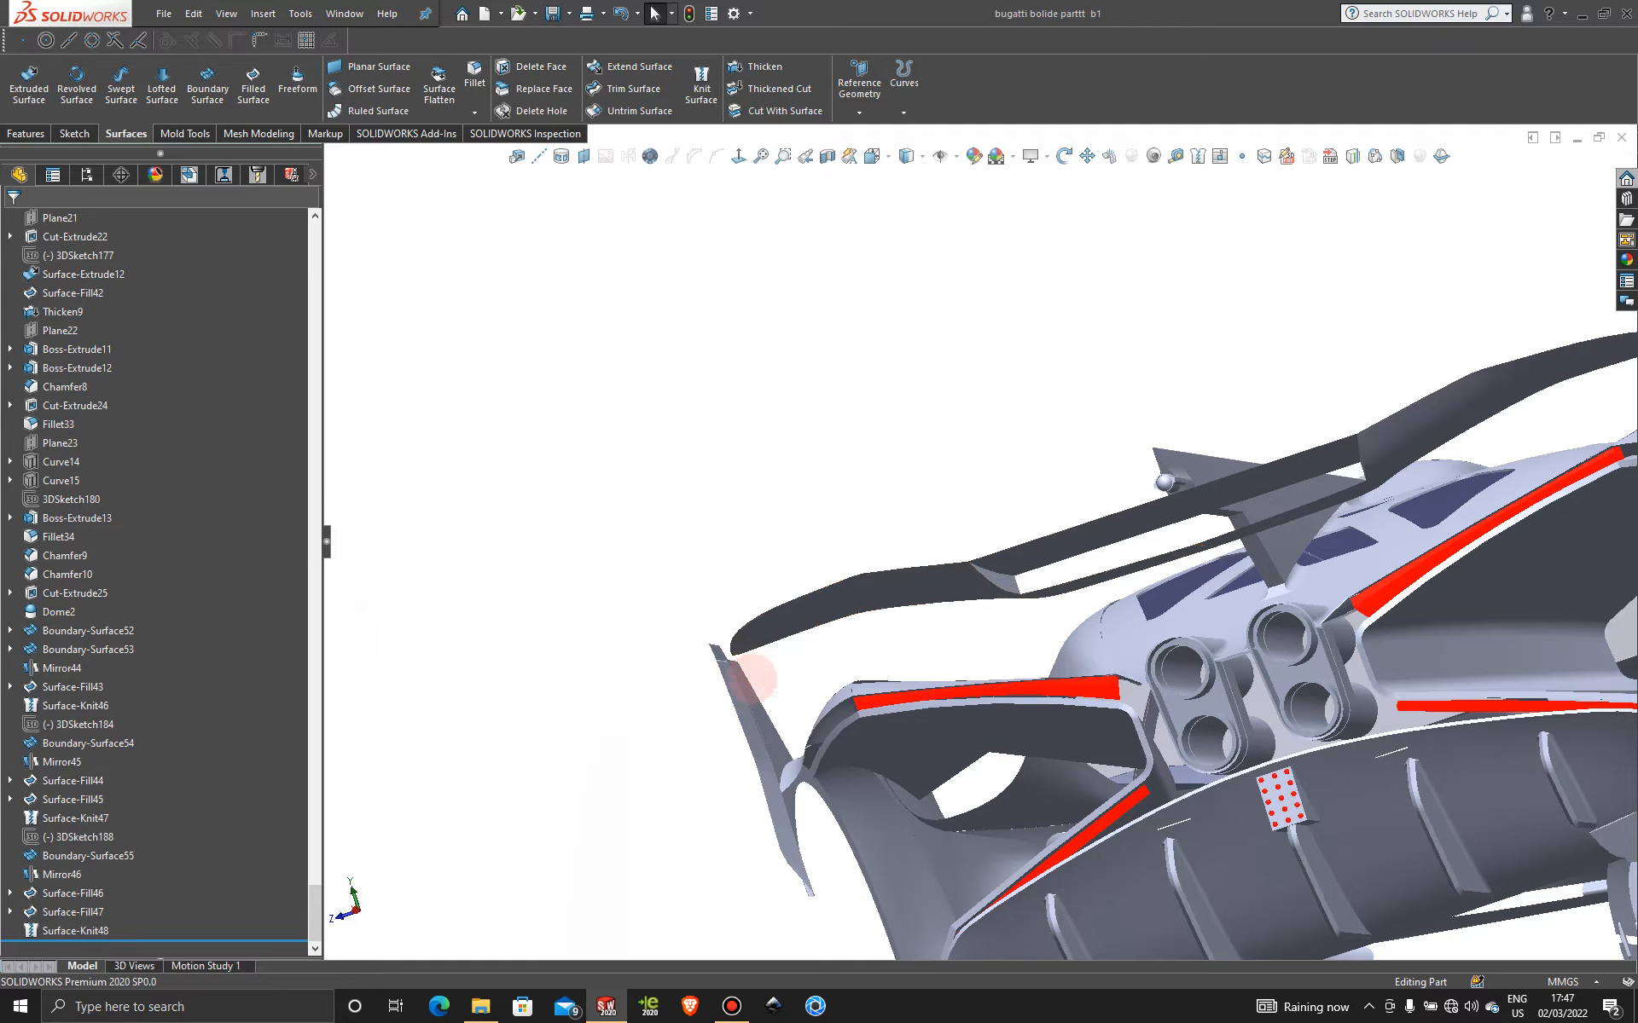
scroll(1177, 614, "up", 3)
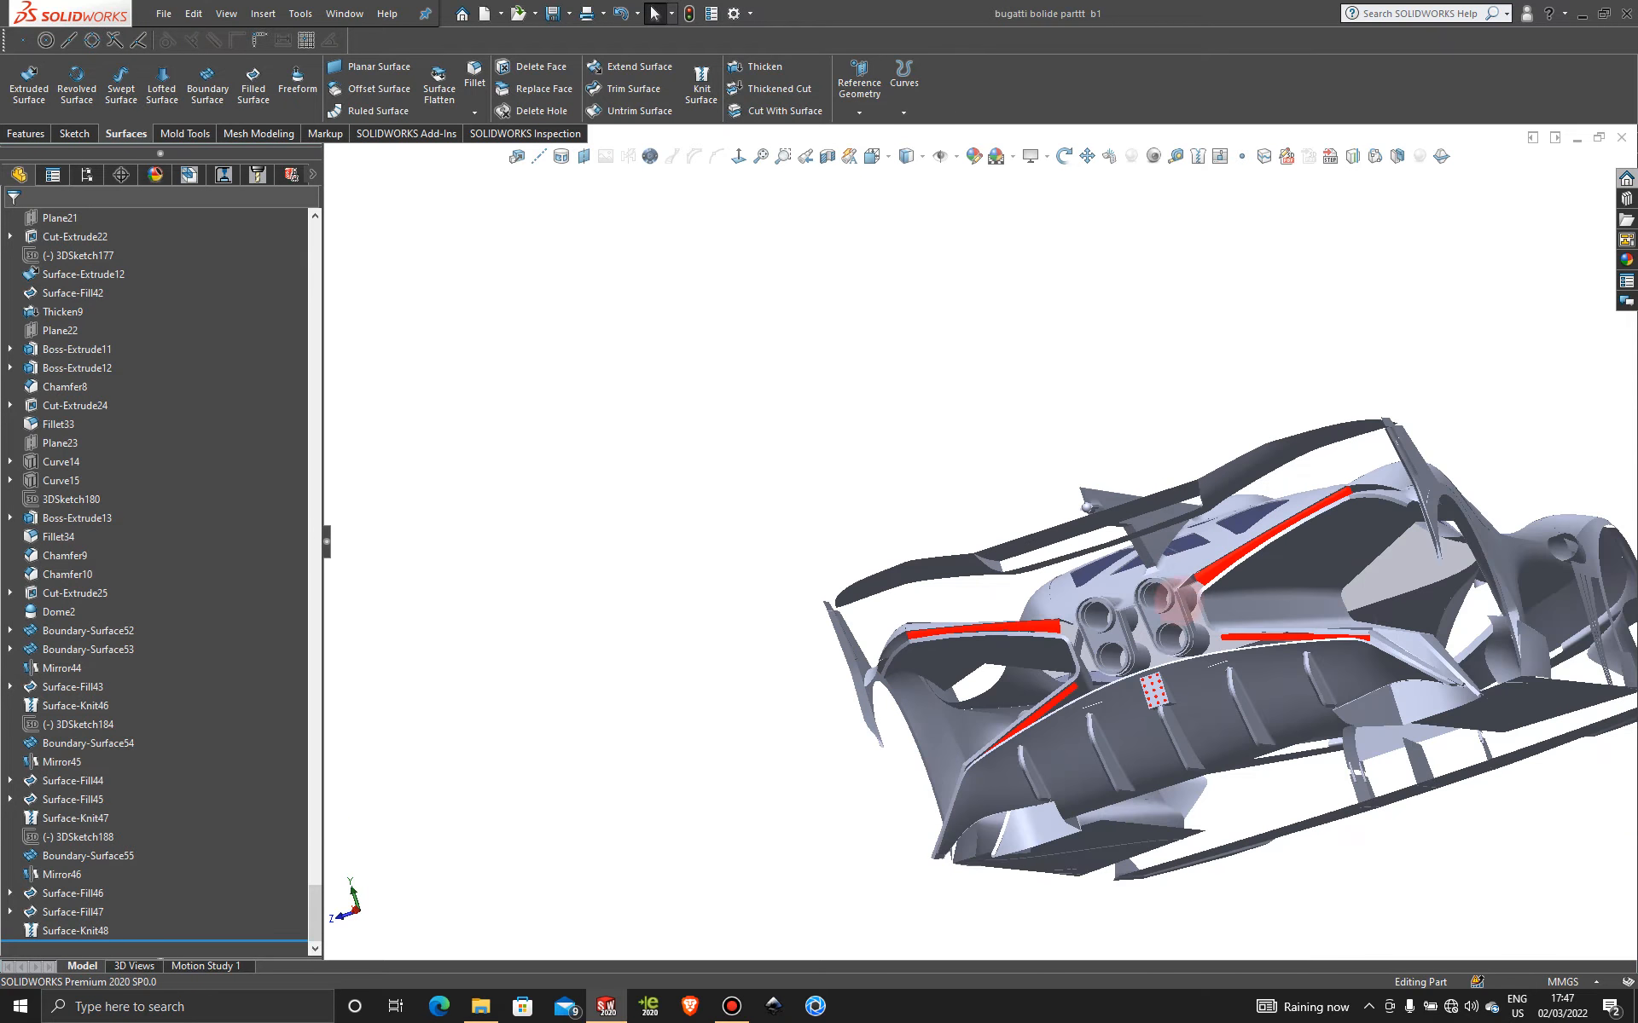
scroll(1169, 580, "down", 6)
middle_click_drag(934, 495, 1238, 450)
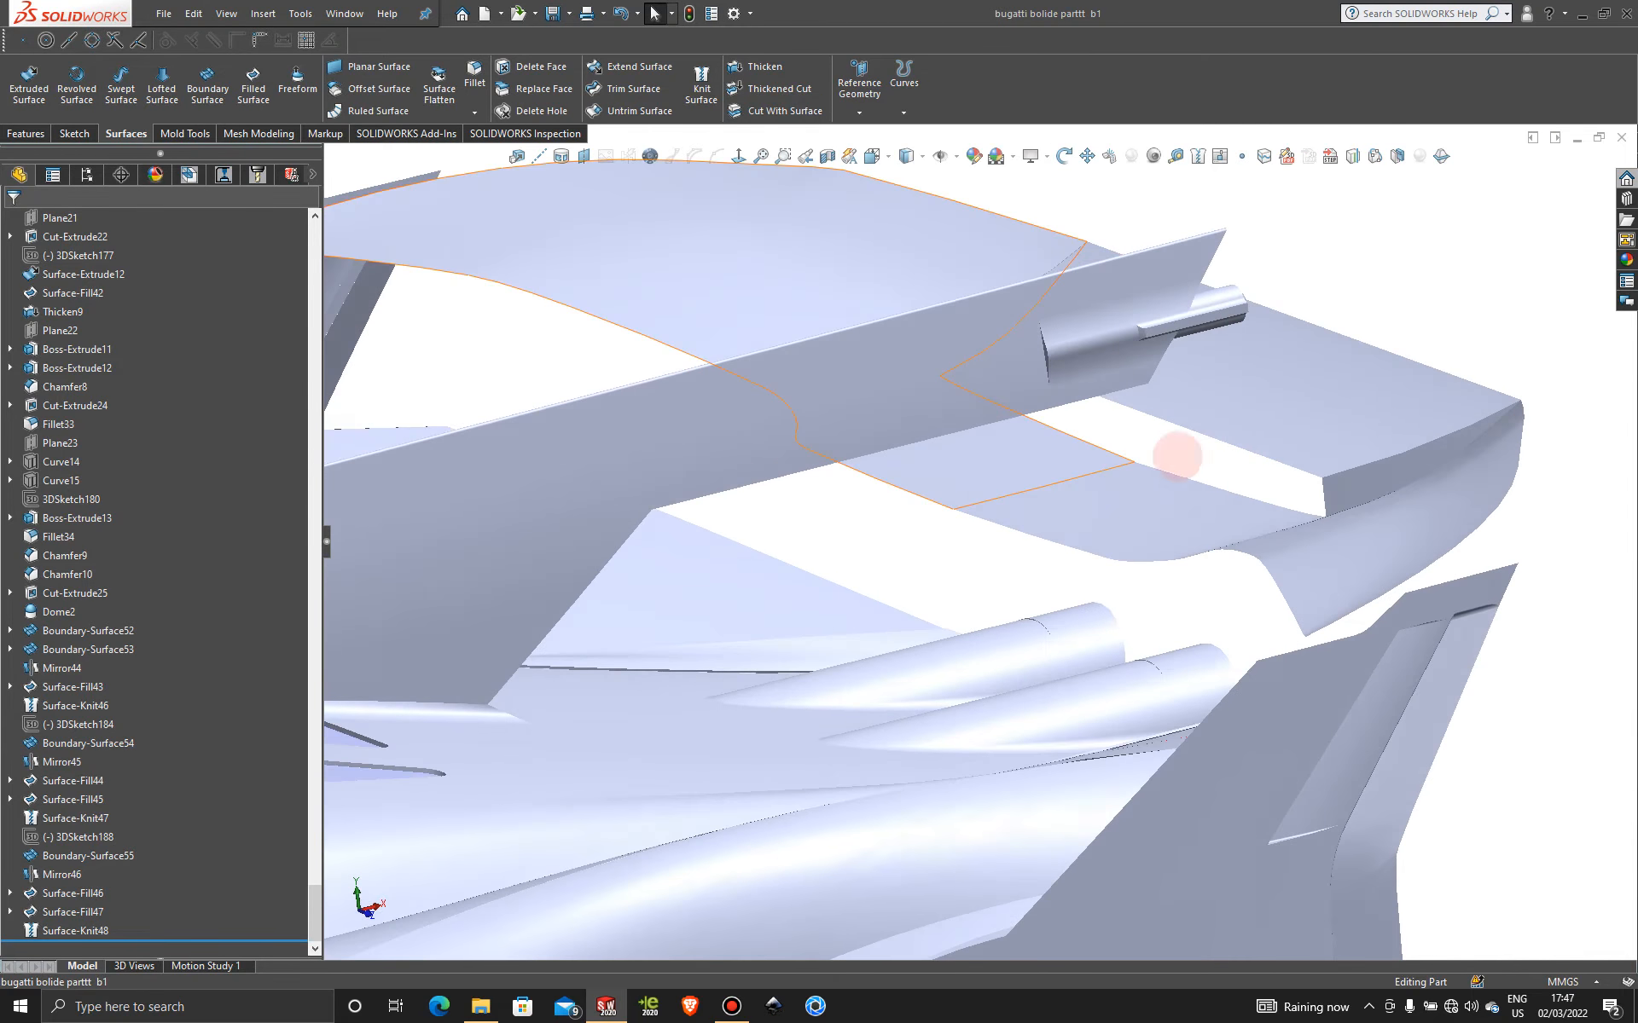
scroll(1100, 638, "up", 4)
scroll(1086, 640, "up", 3)
middle_click_drag(856, 643, 925, 669)
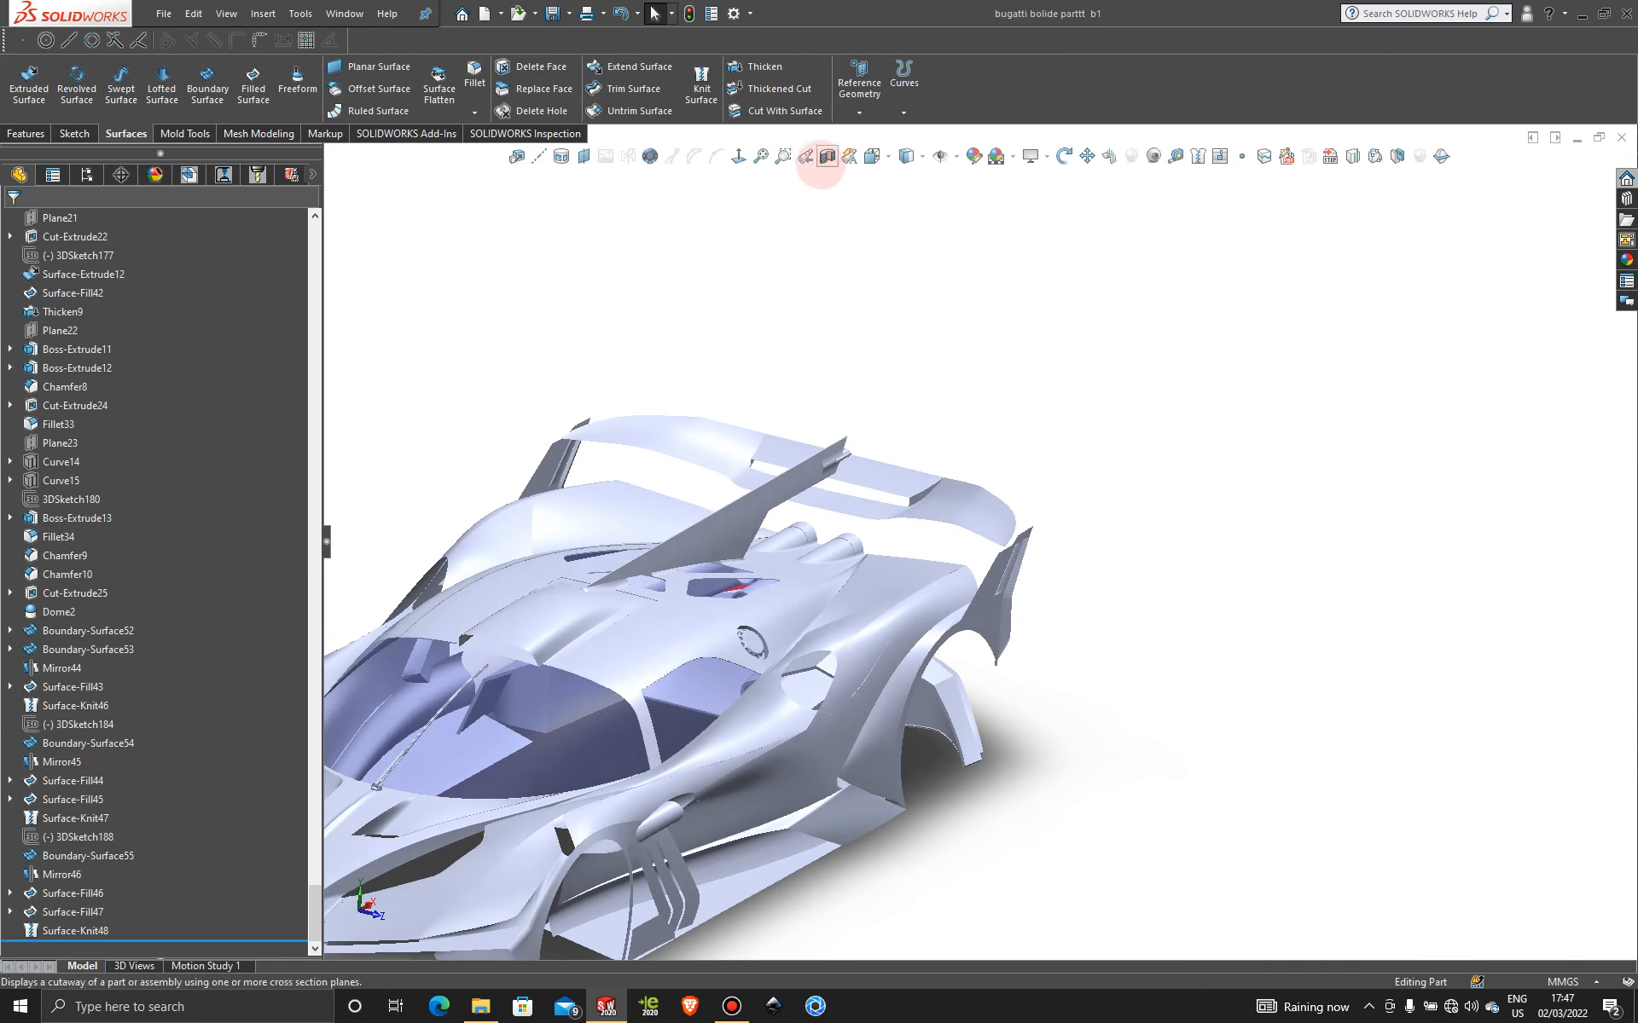
- Create a planar section view of the car on the Front Plane with a 19 mm offset
left_click(823, 159)
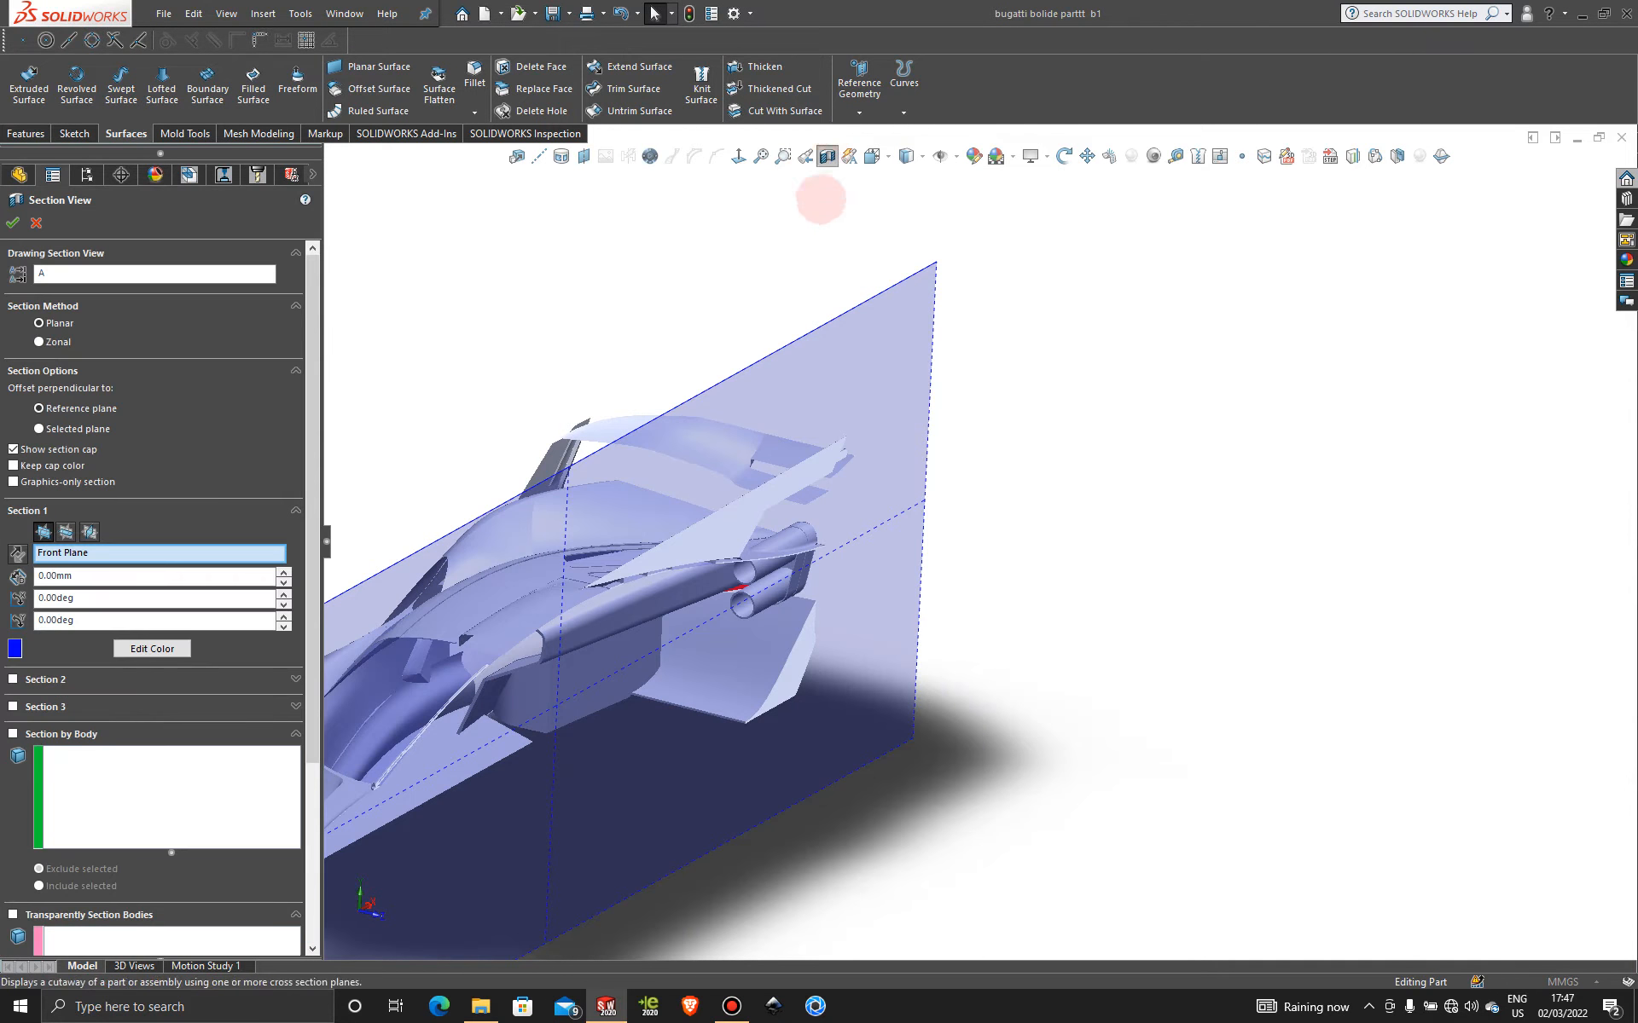
scroll(973, 565, "up", 3)
left_click_drag(868, 647, 887, 649)
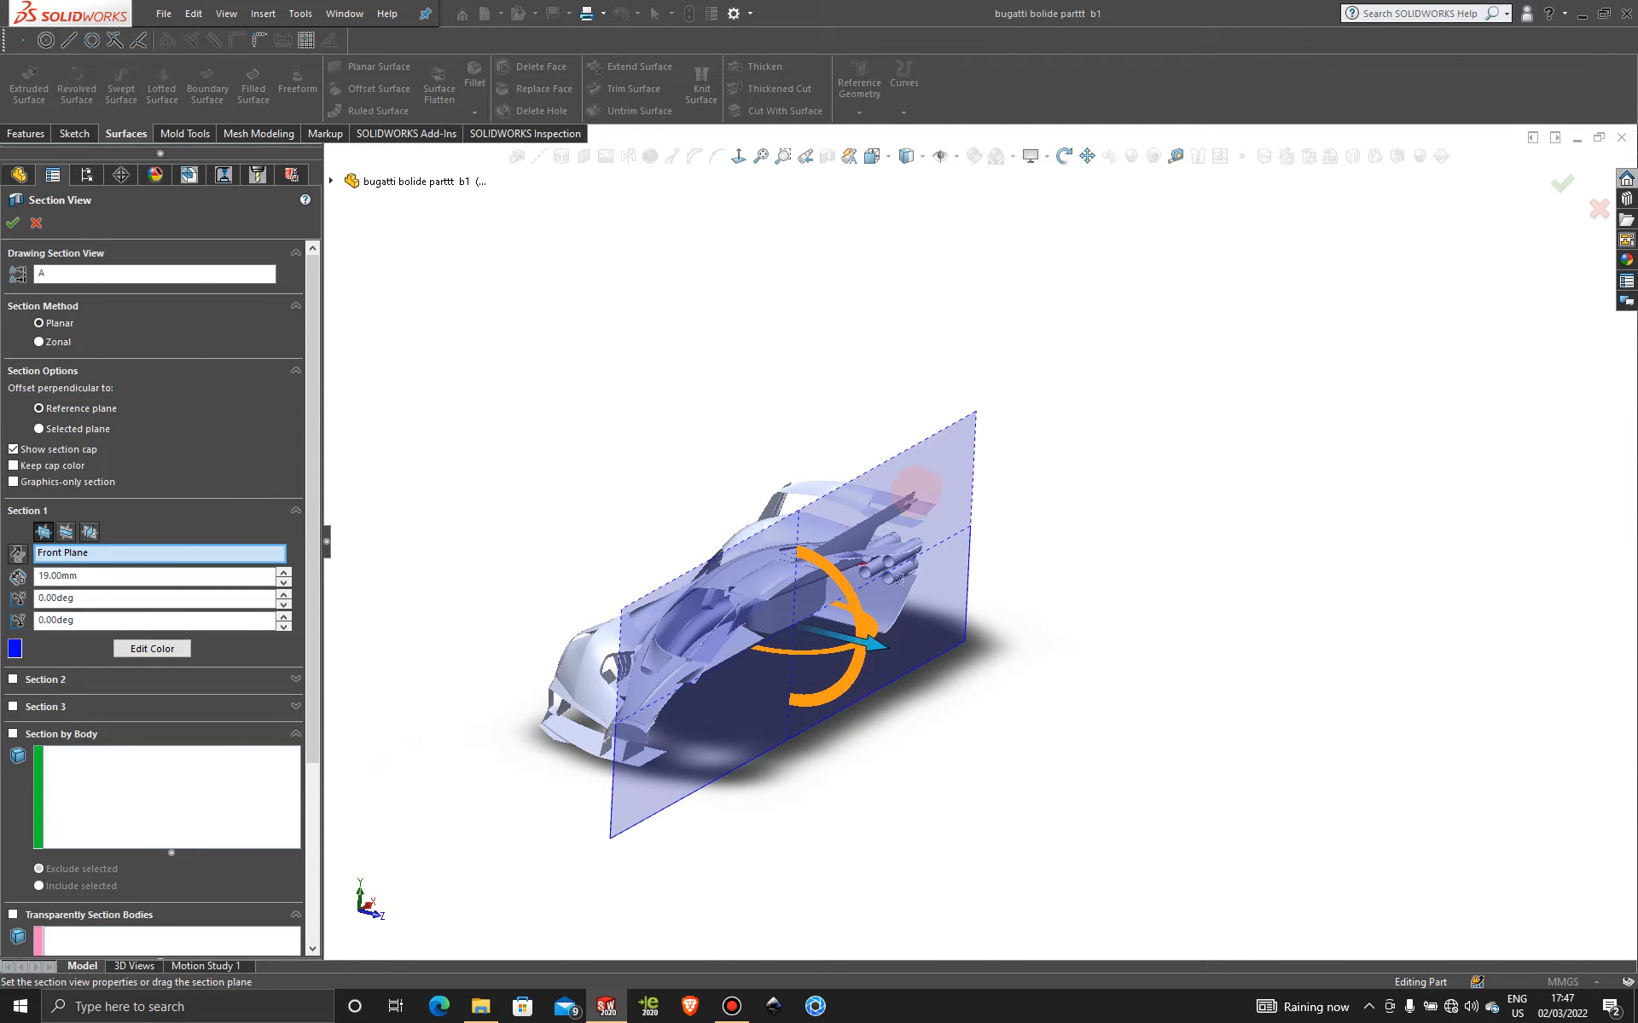
middle_click_drag(915, 491, 760, 391)
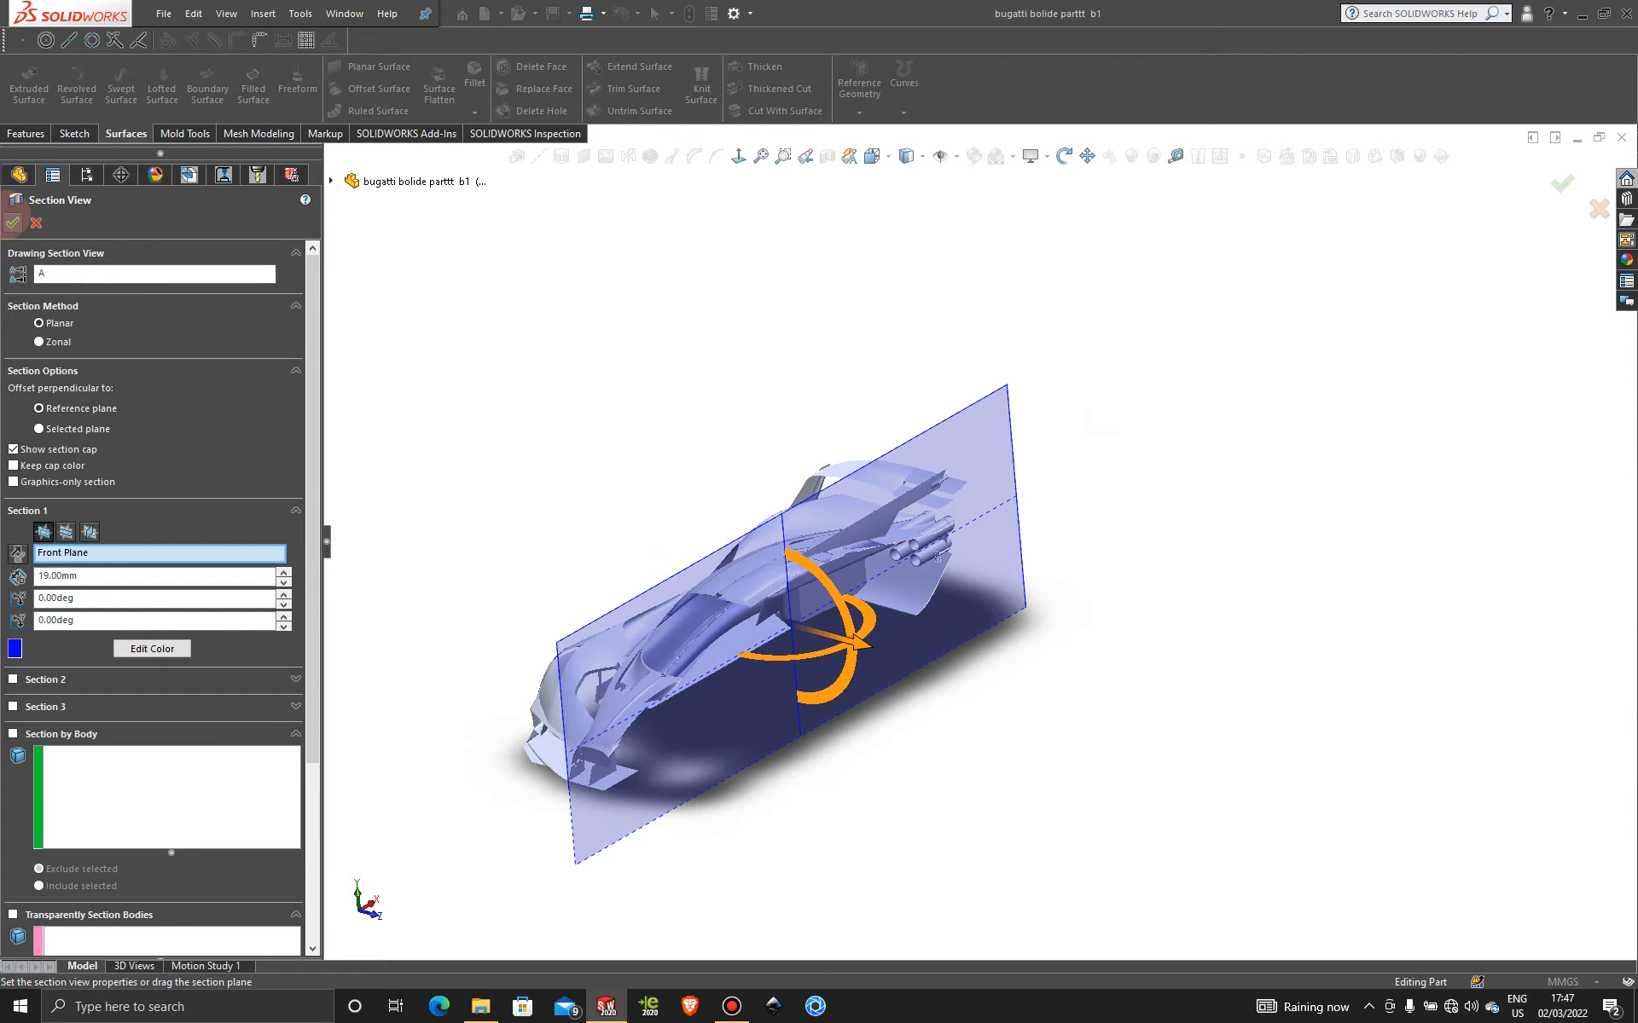
left_click(12, 222)
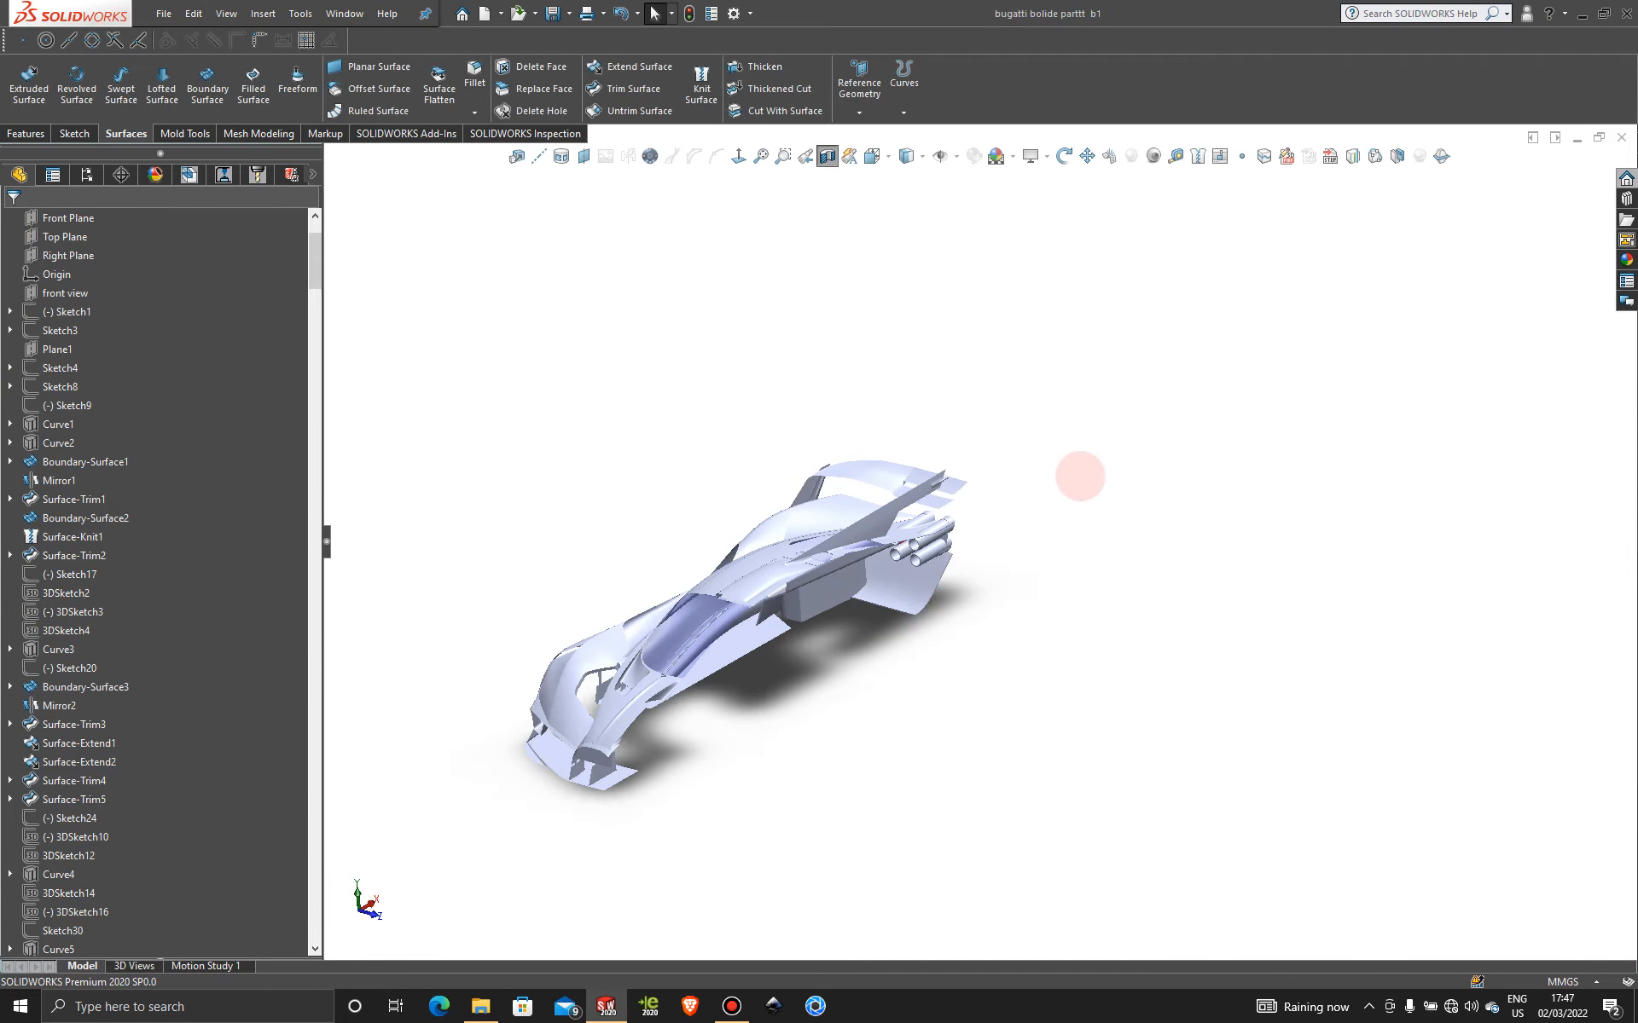
left_click(731, 1007)
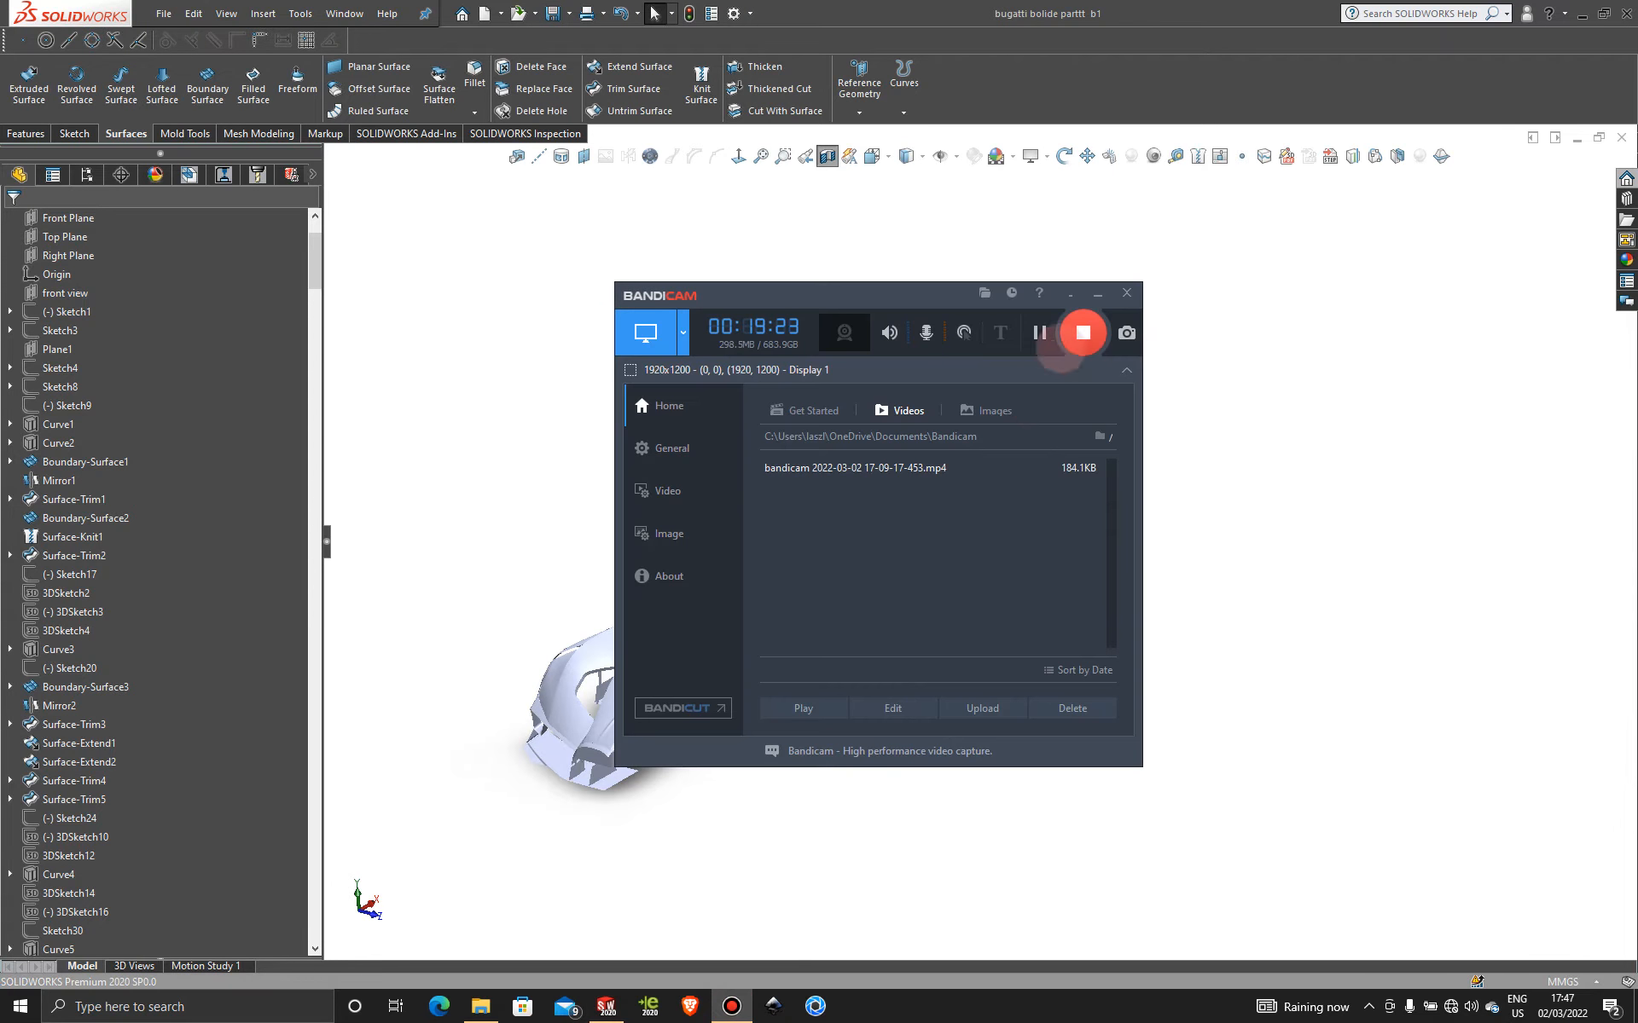
left_click(1040, 333)
left_click(1033, 334)
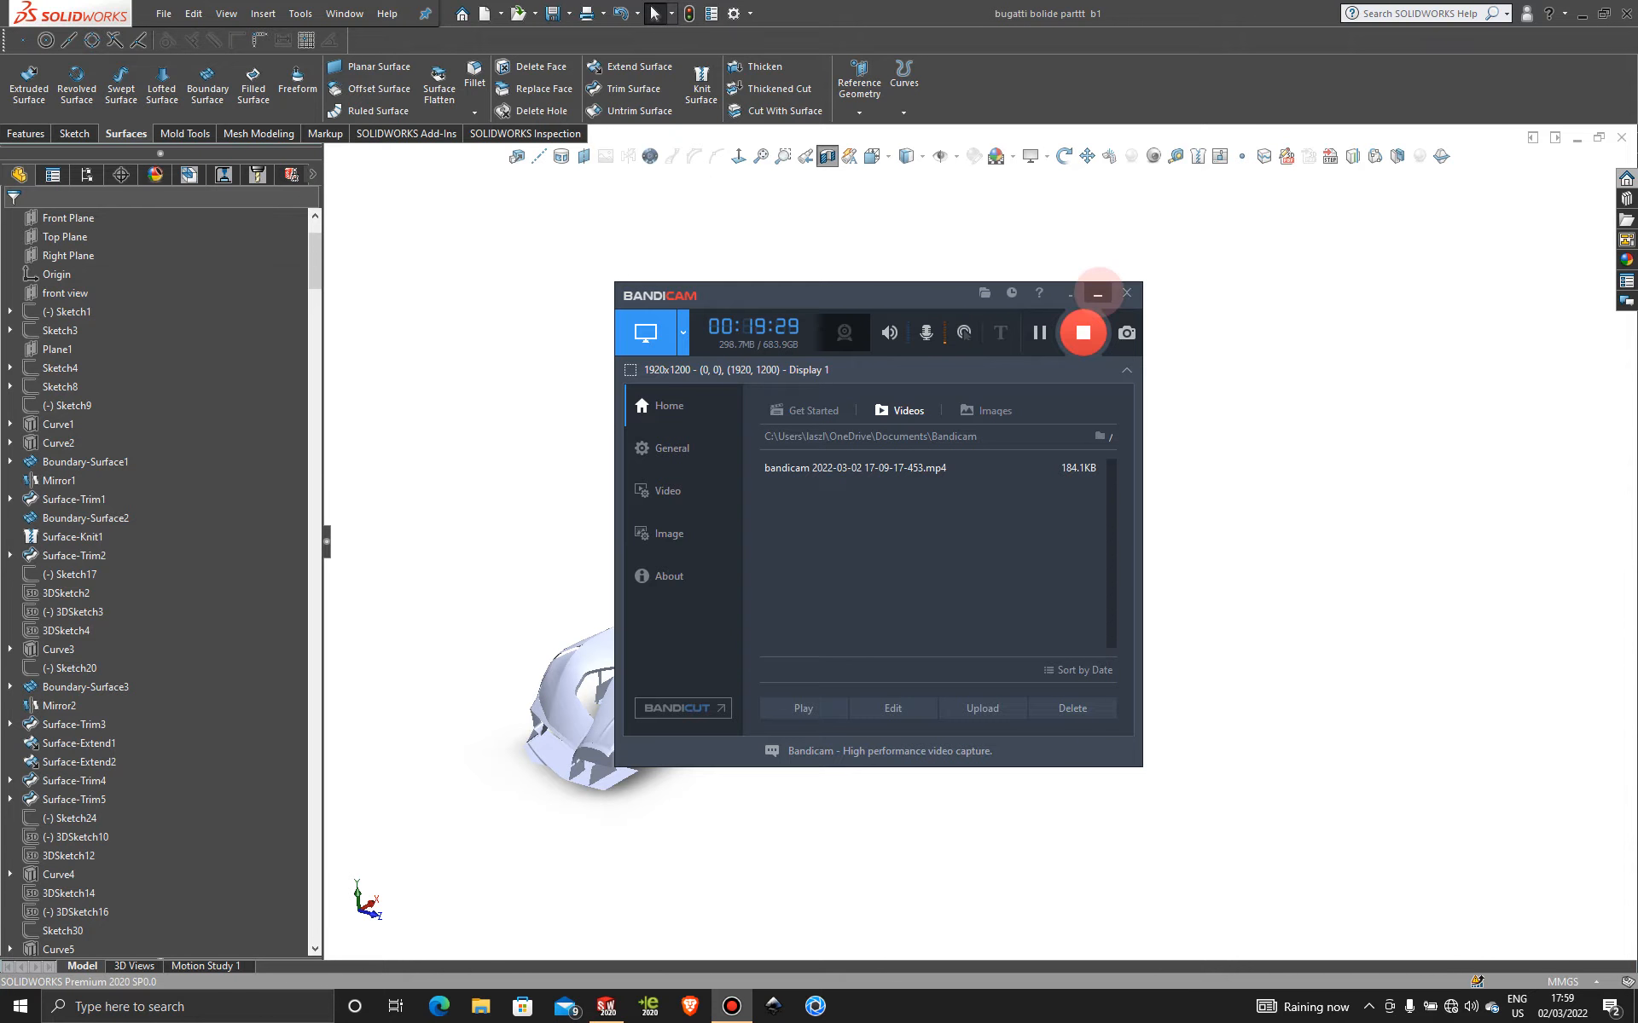
left_click(1098, 295)
- Examine the gap between the fin's rear underside and the rear wing's central section from above, the side and below
scroll(957, 549, "down", 5)
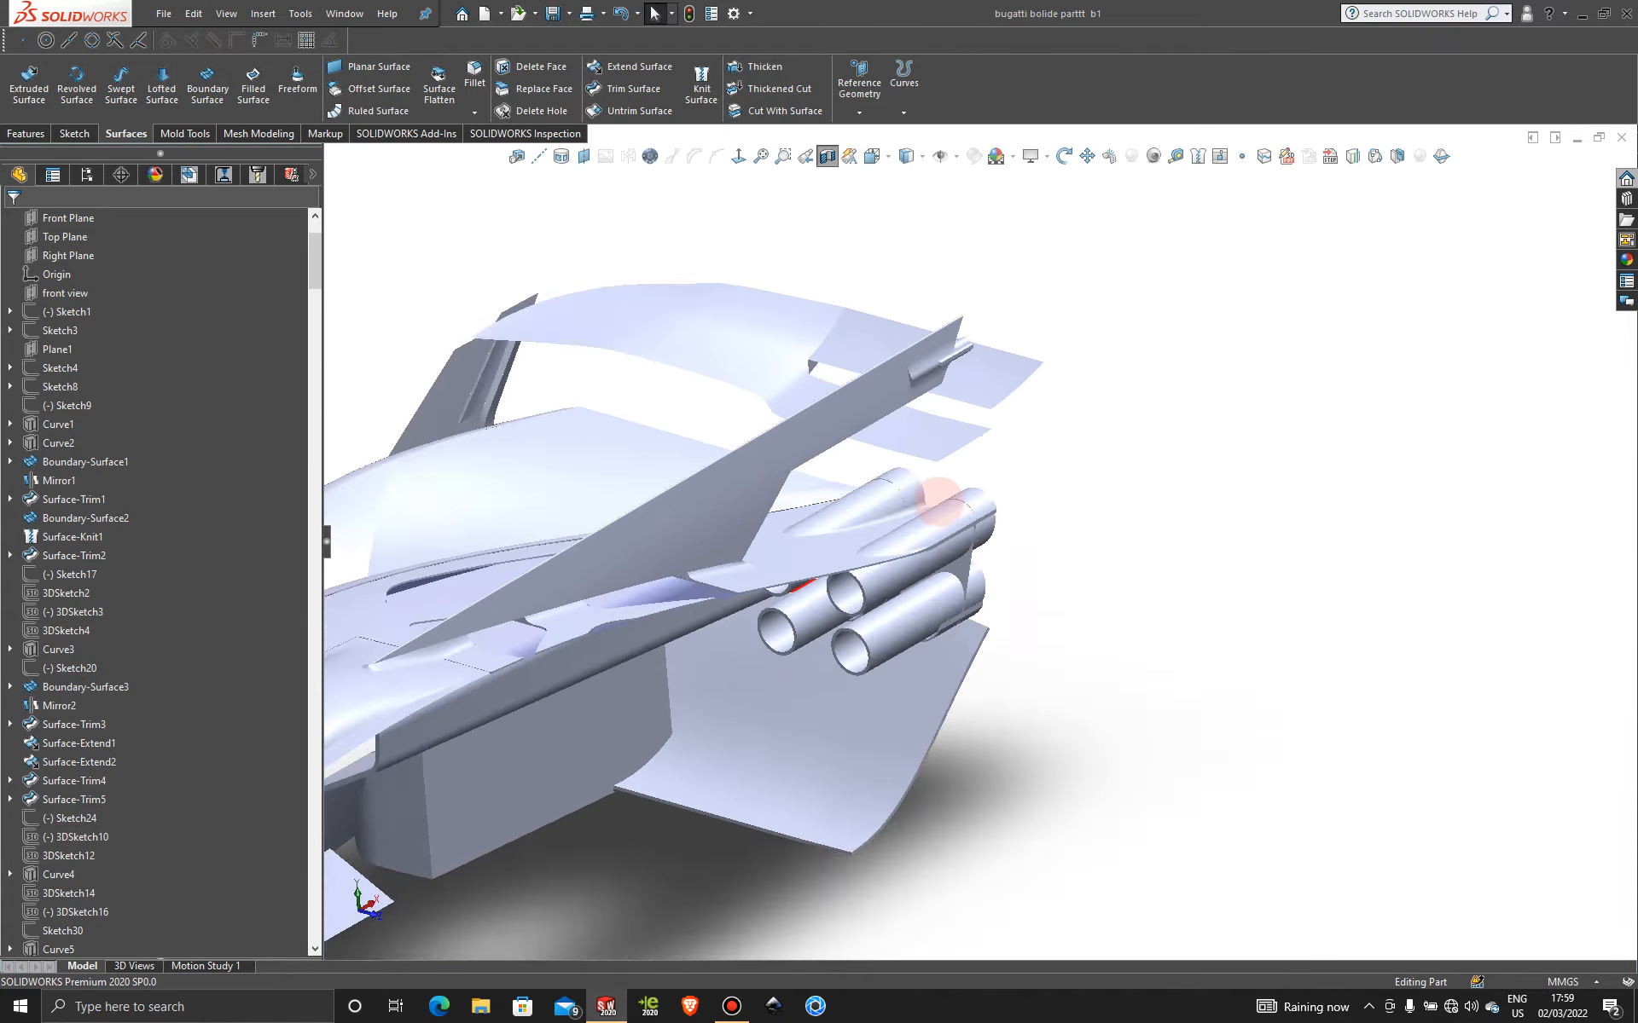
scroll(938, 499, "up", 8)
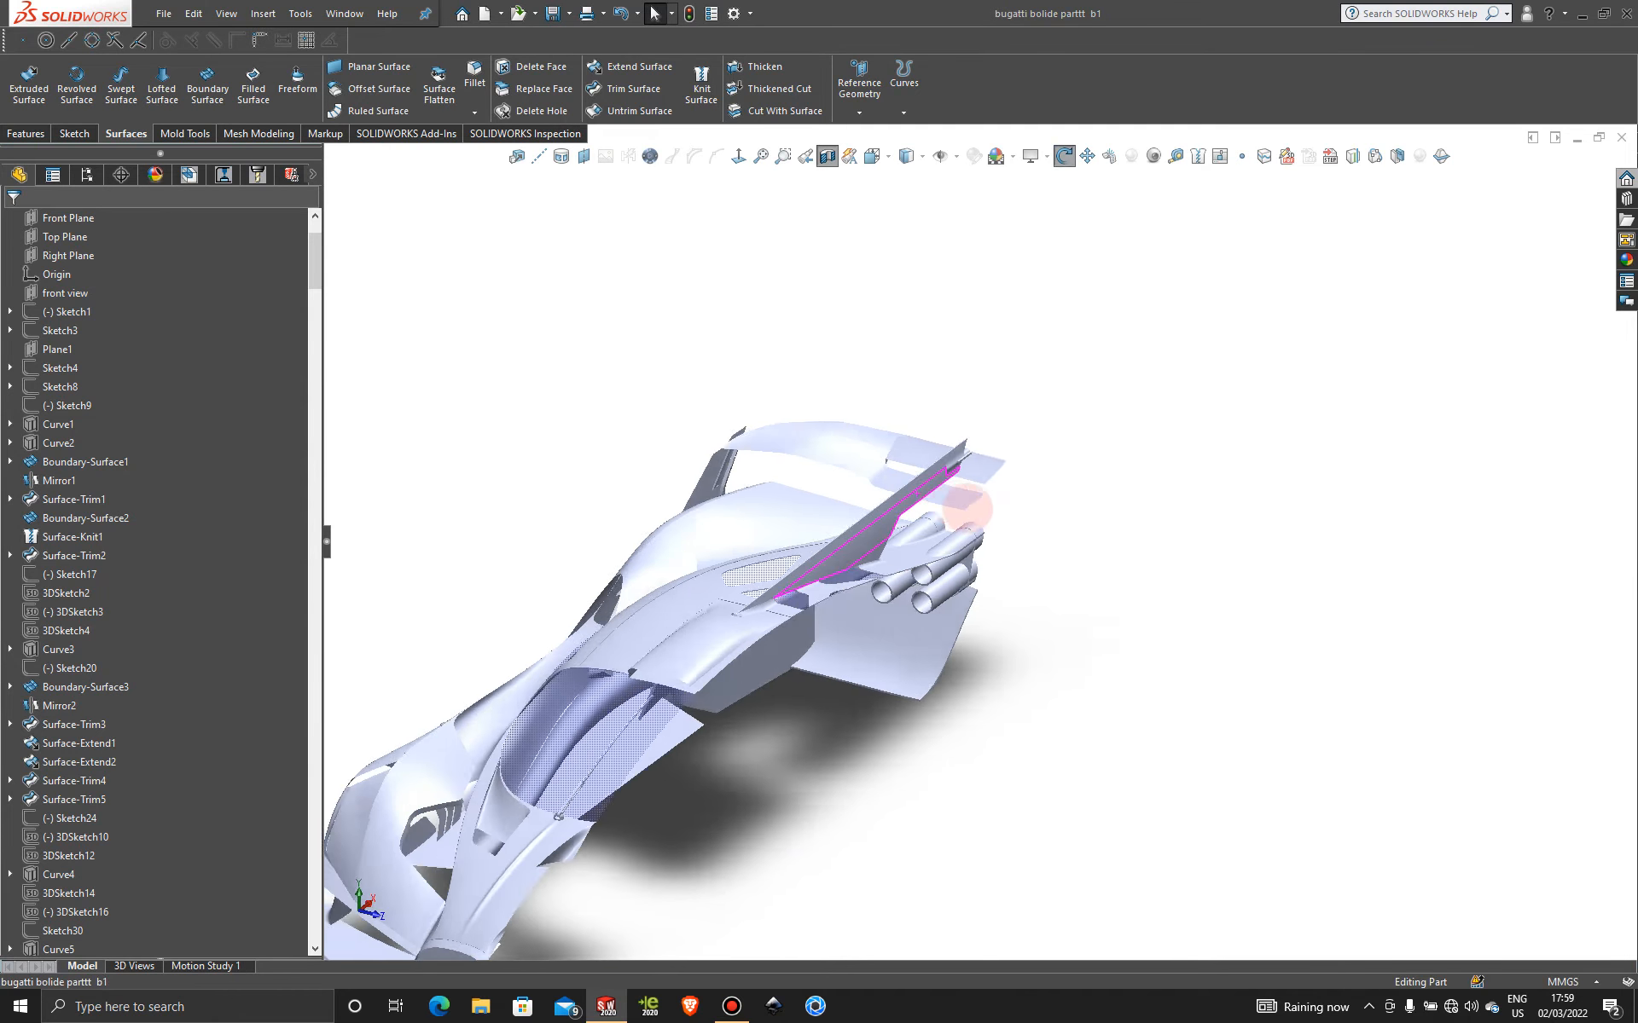
middle_click_drag(966, 509, 909, 516)
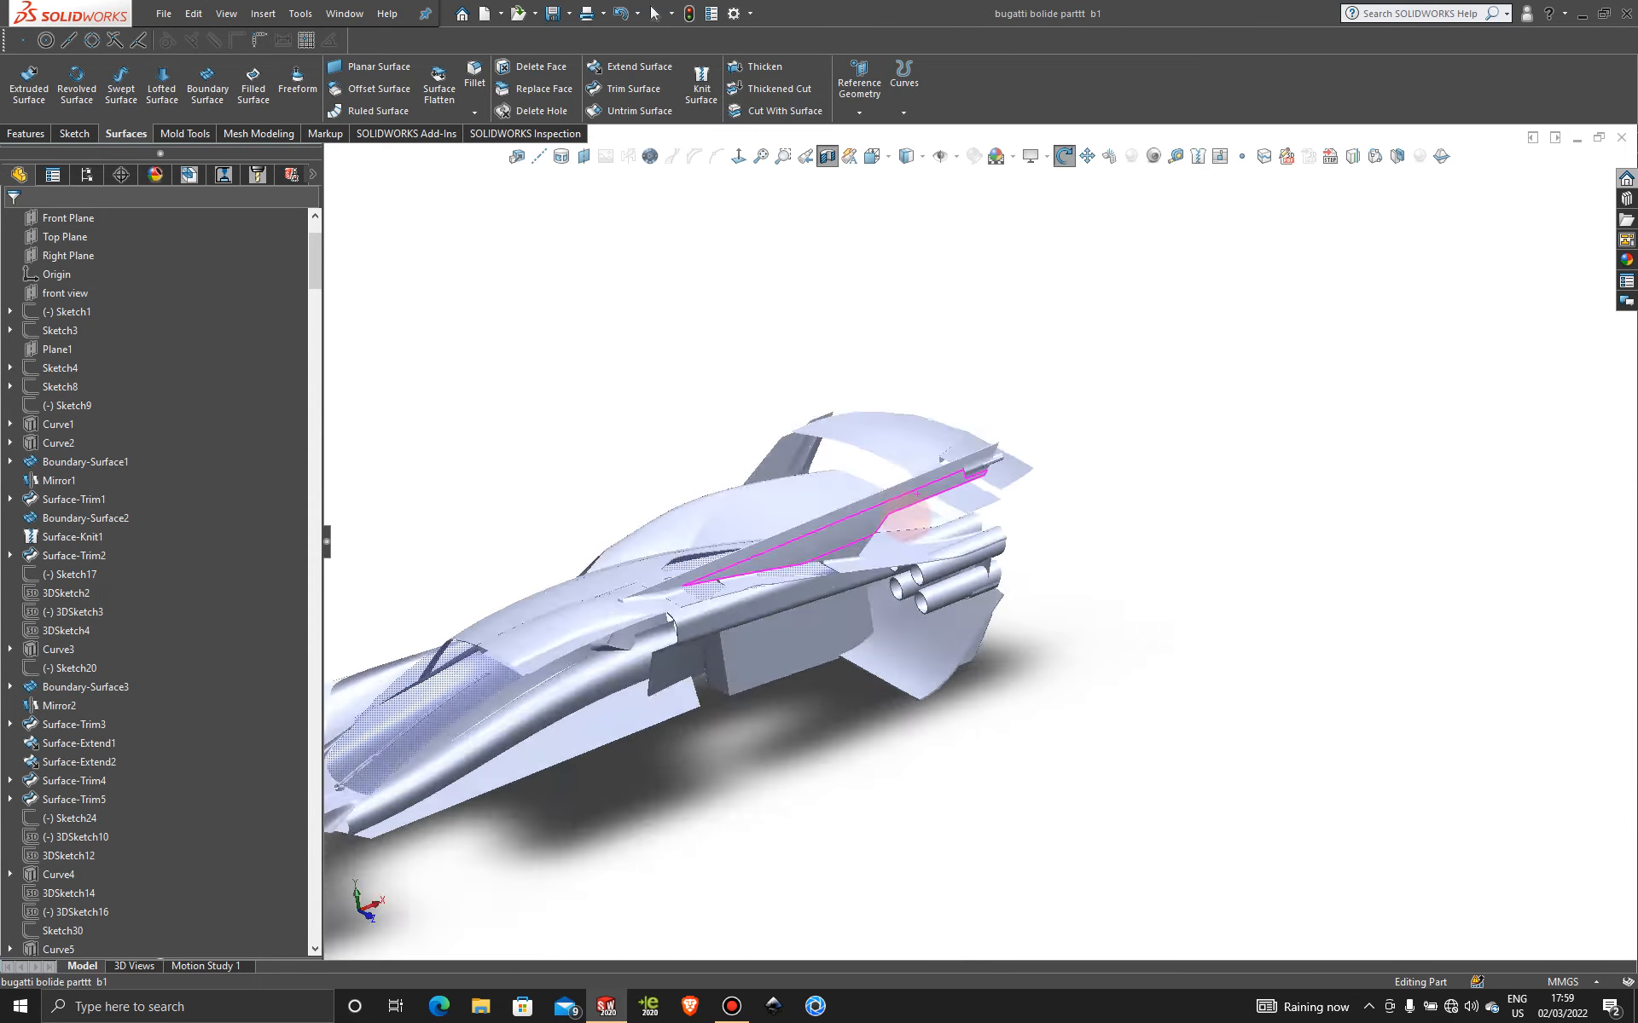
scroll(908, 511, "down", 10)
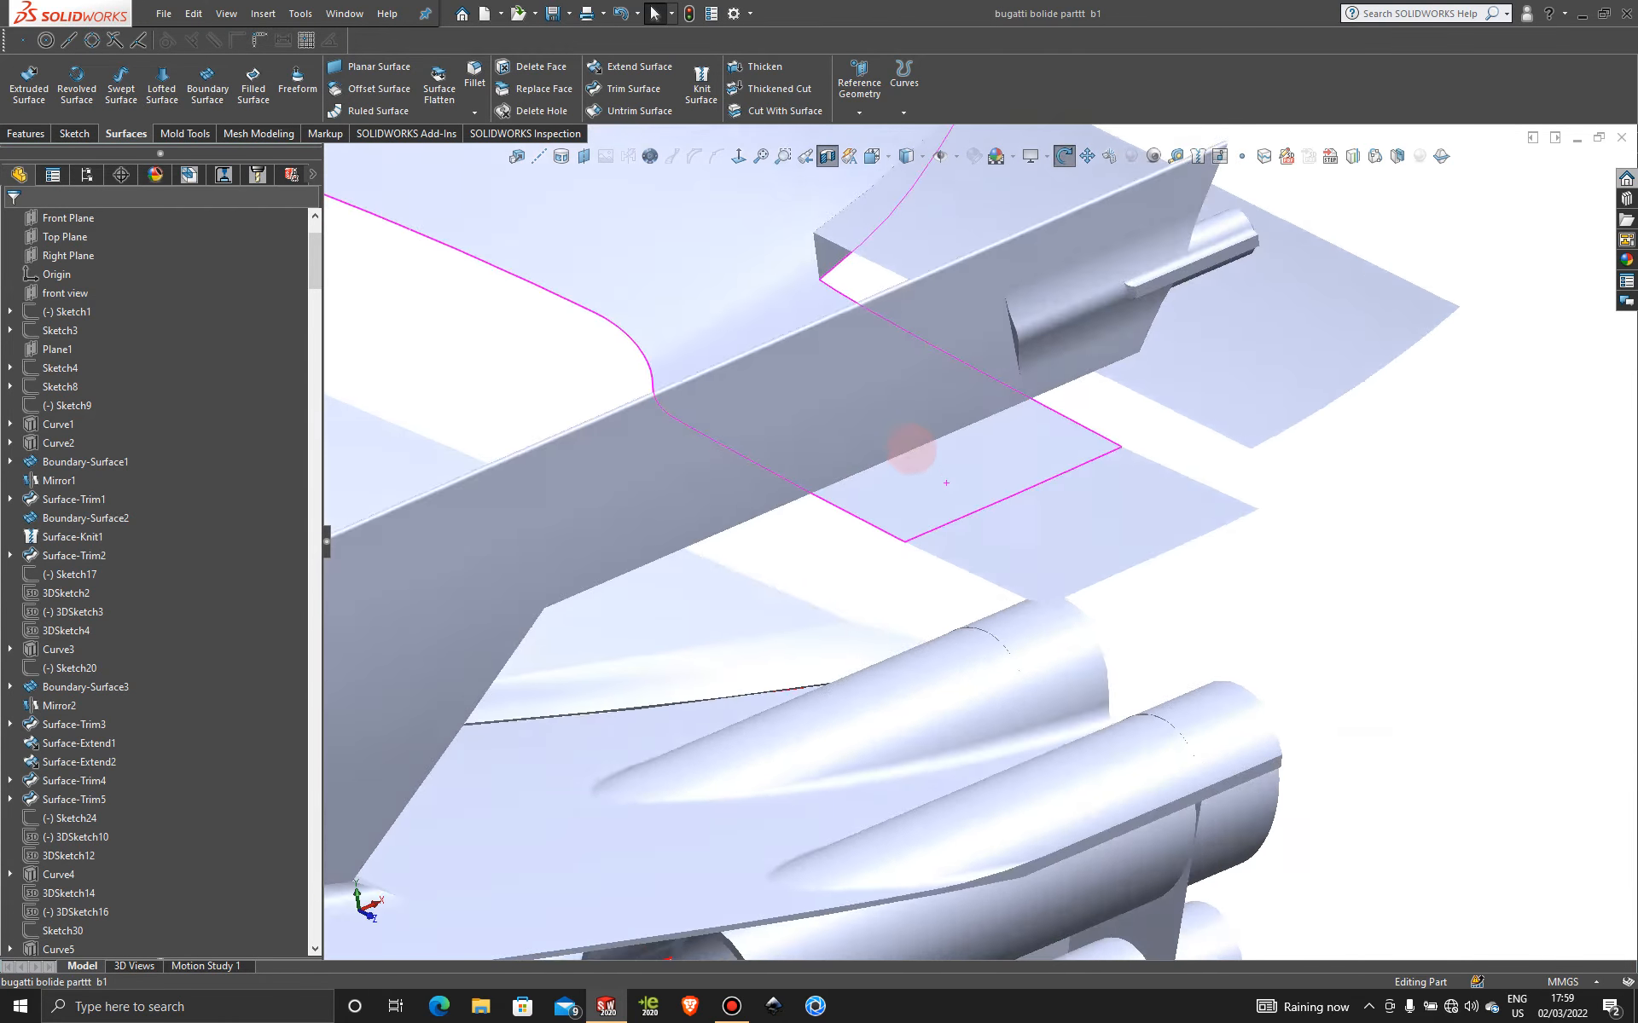
middle_click_drag(911, 450, 881, 429)
scroll(969, 445, "down", 5)
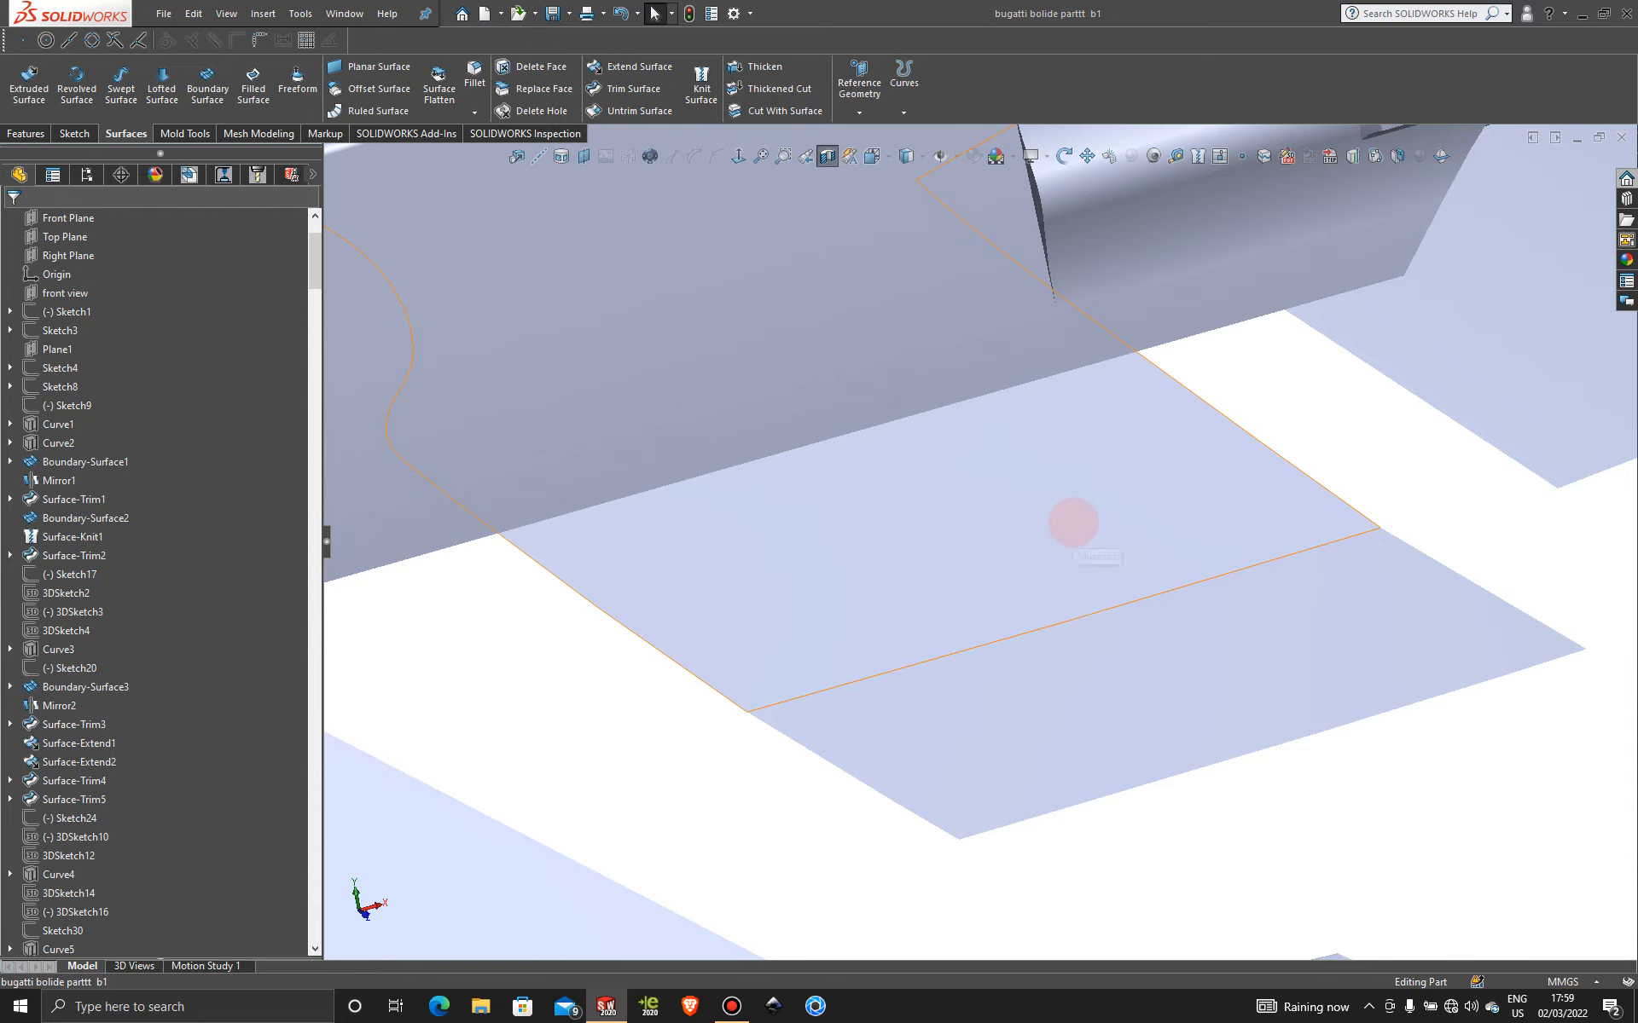
scroll(1073, 522, "up", 5)
middle_click_drag(1047, 524, 1060, 412)
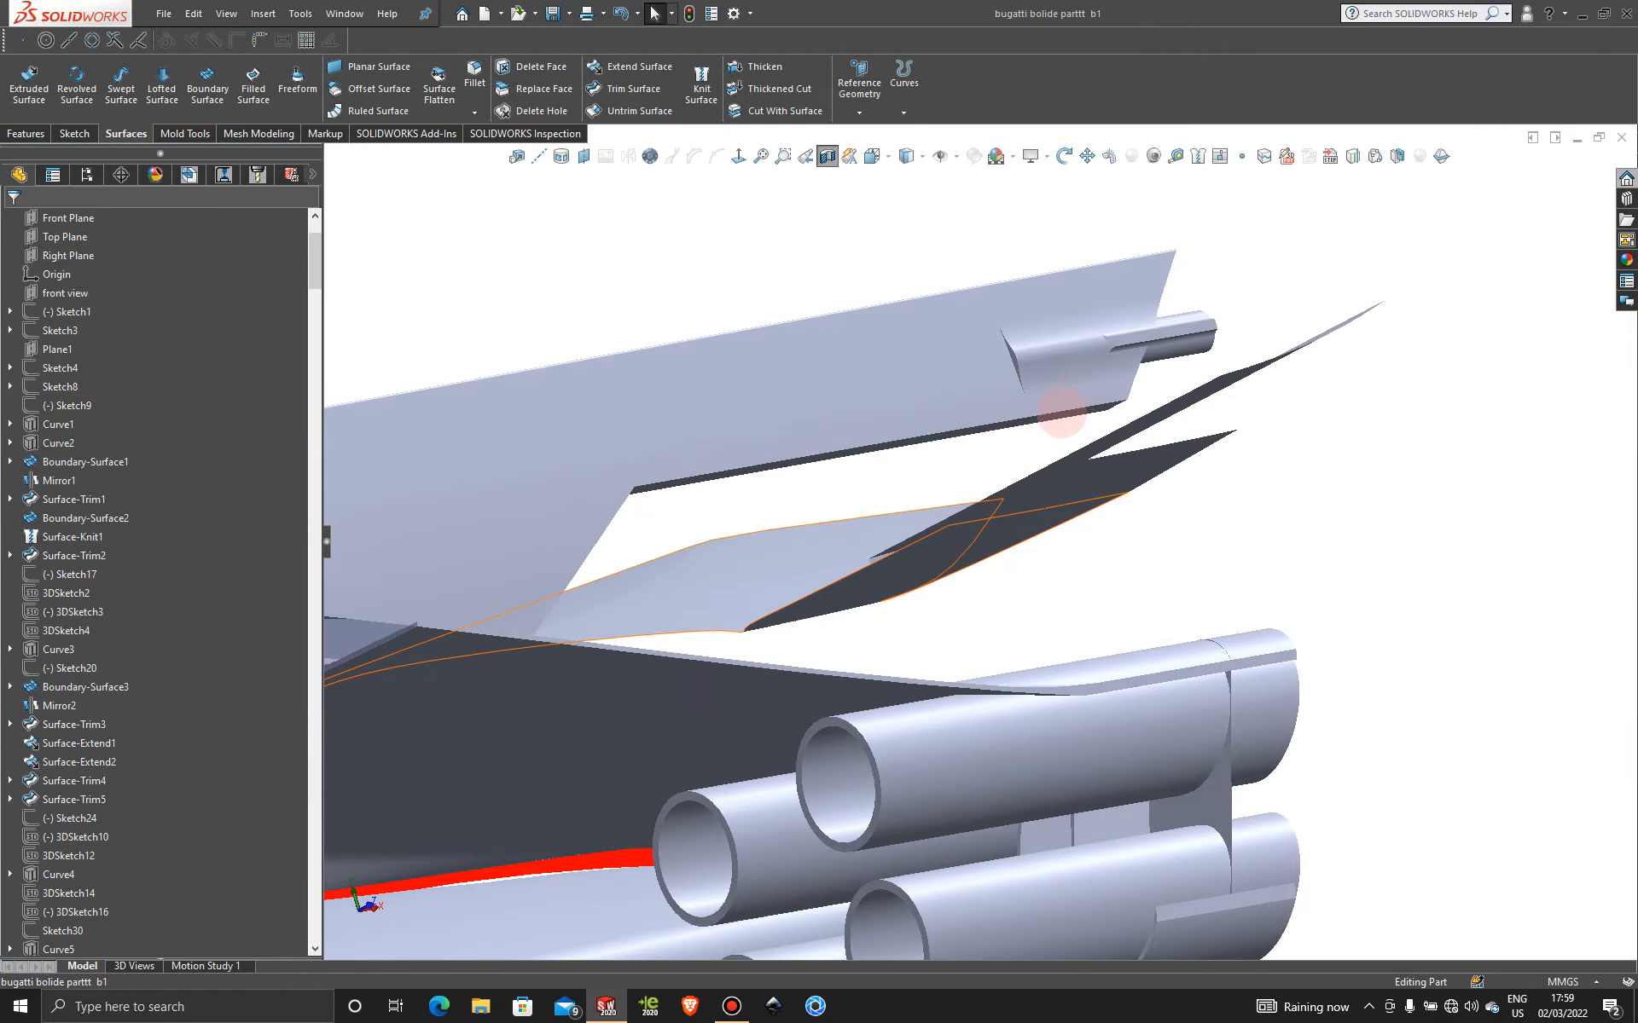
scroll(1061, 415, "down", 4)
scroll(1014, 459, "down", 2)
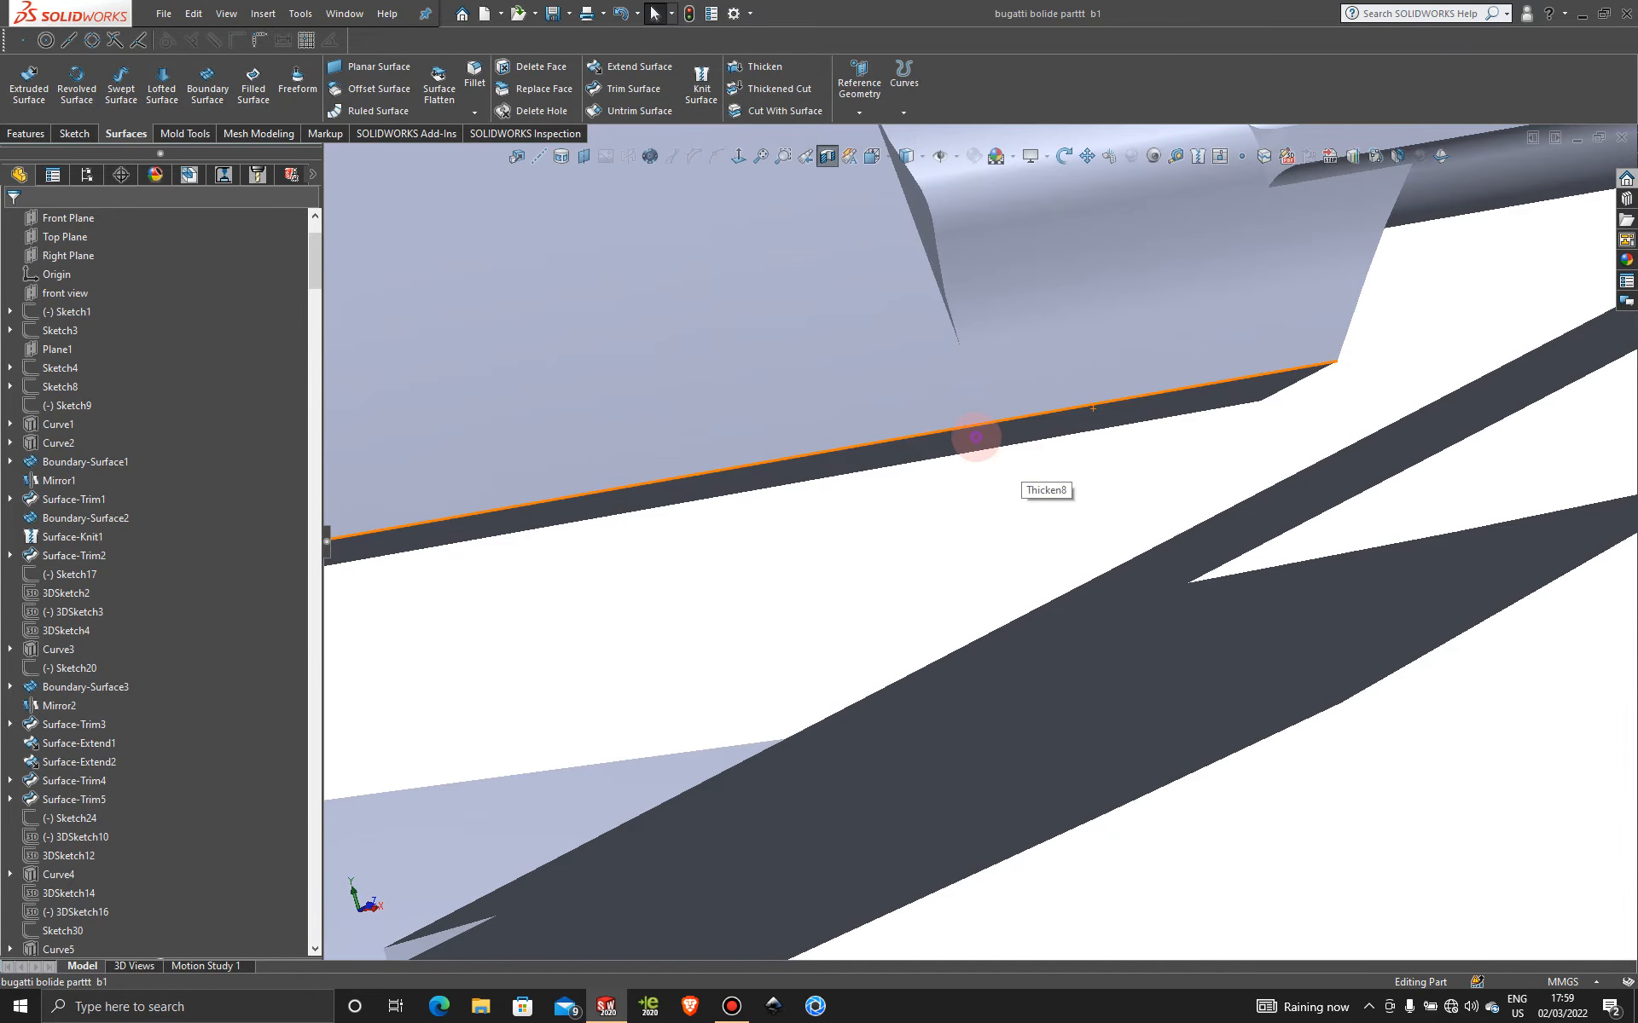
- Start a sketch on the fin's narrow underside face near its rear end, viewed normal to the face from above
left_click(976, 438)
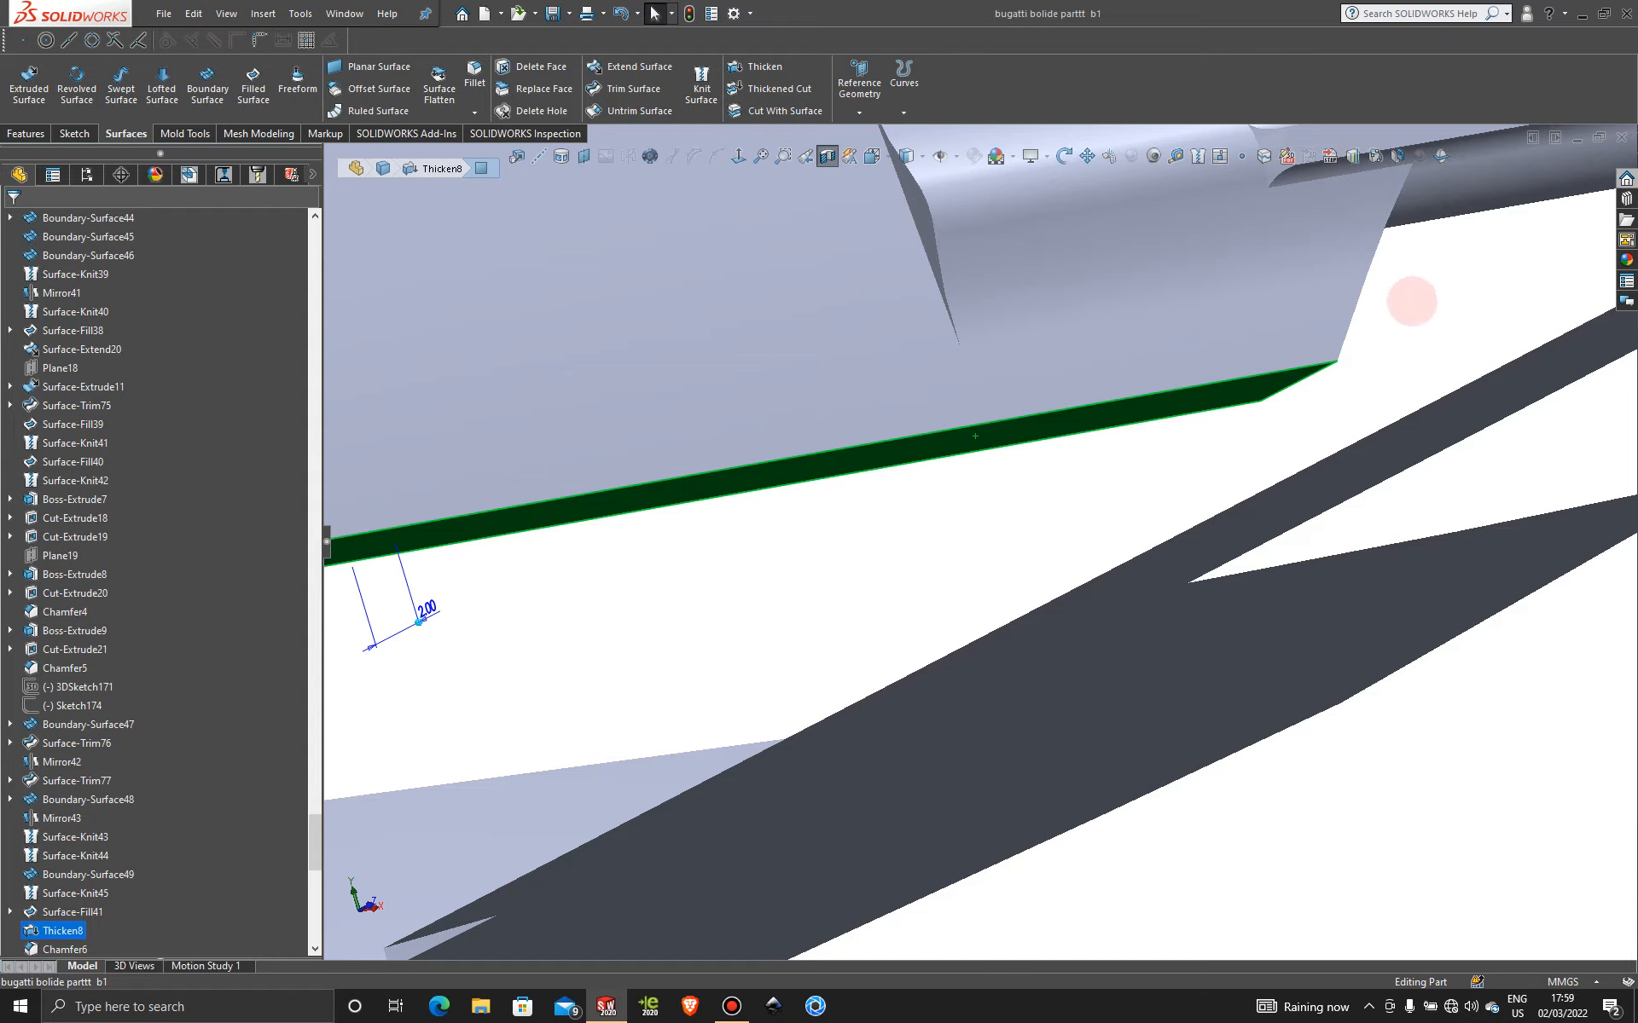
left_click(1412, 301)
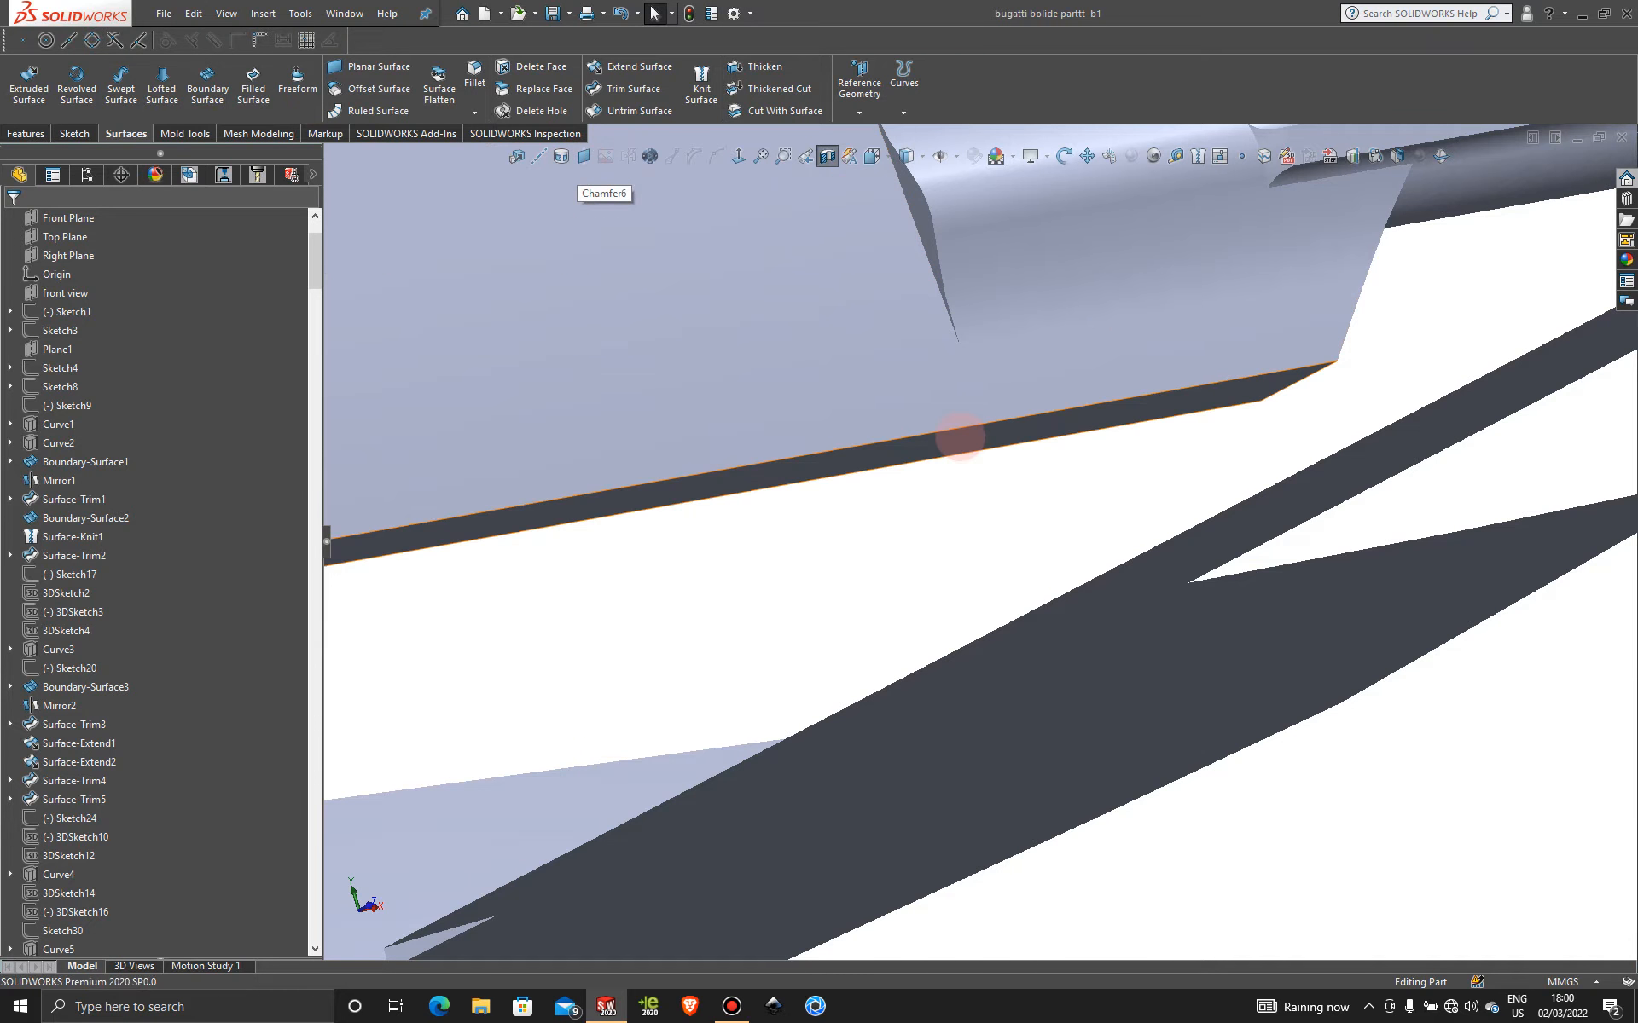
left_click(960, 436)
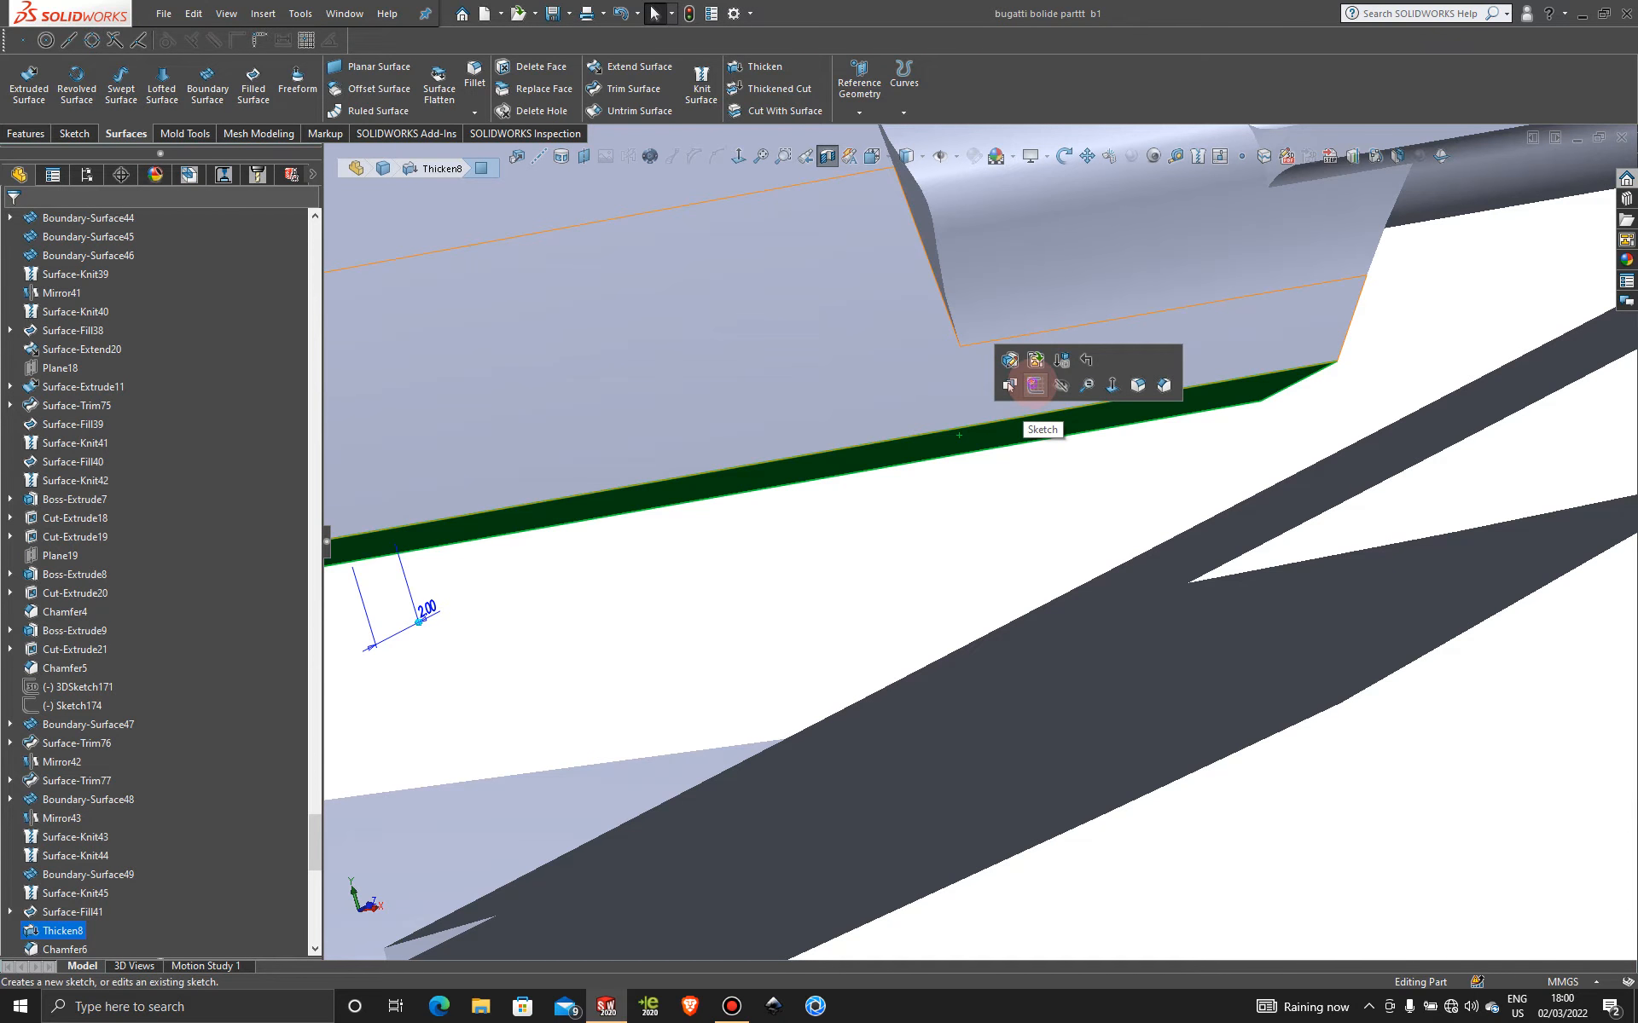
left_click(1034, 384)
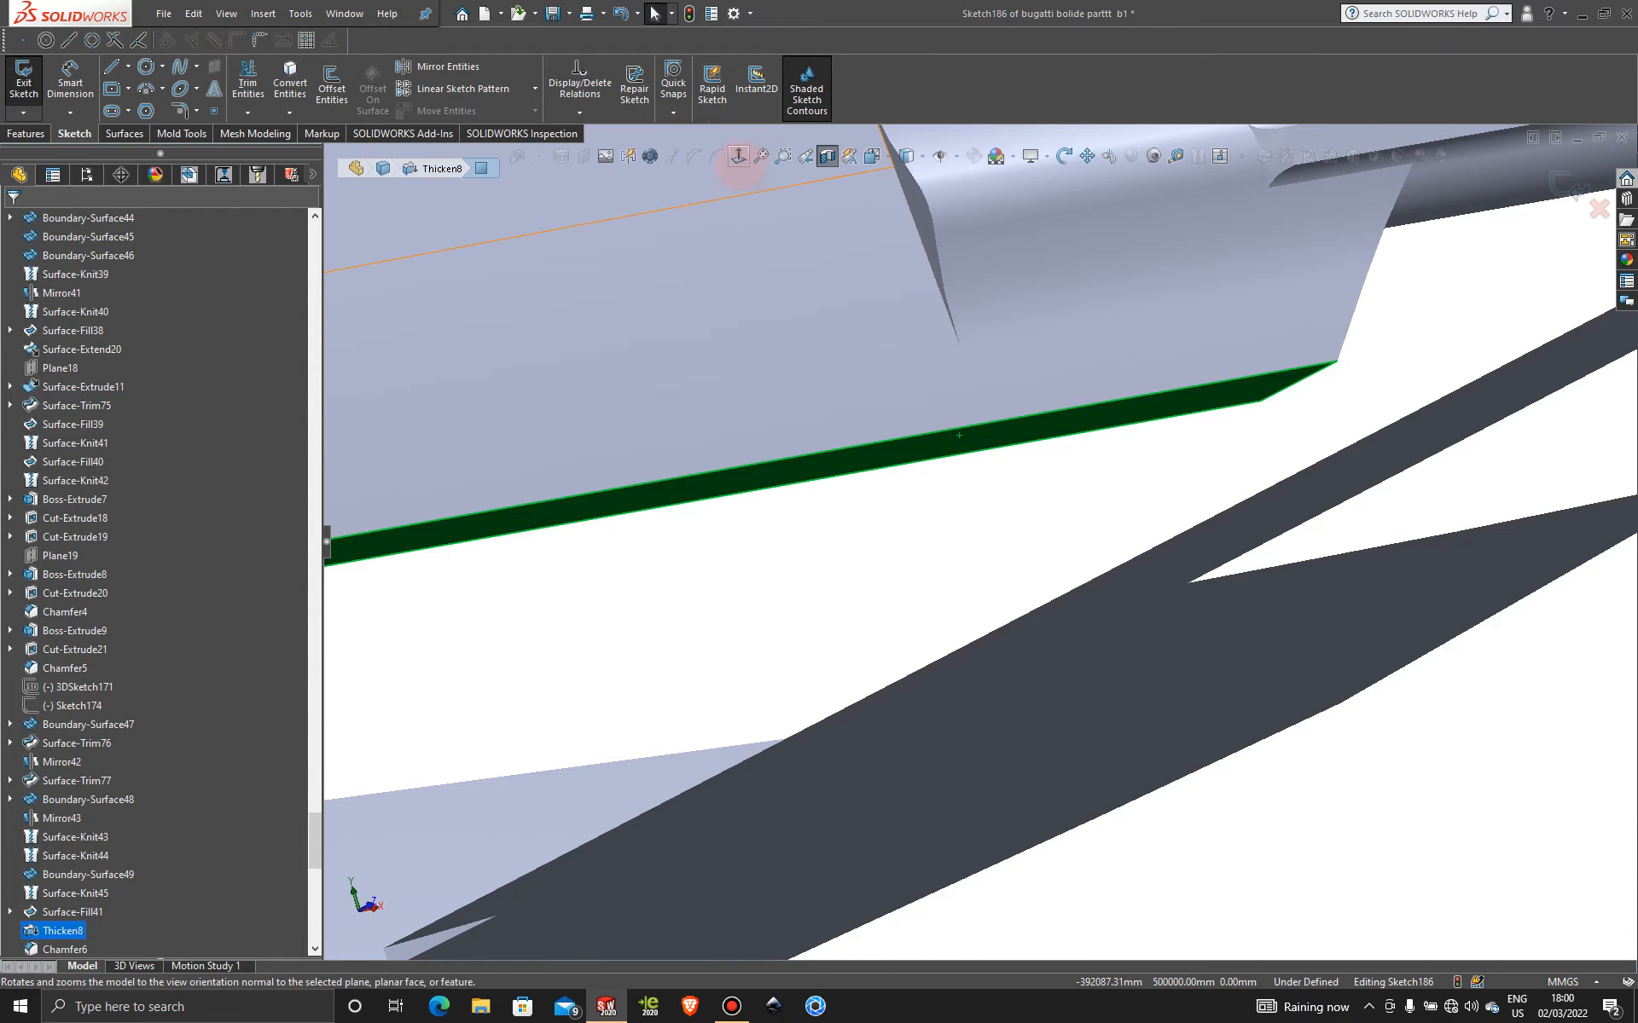
left_click(738, 156)
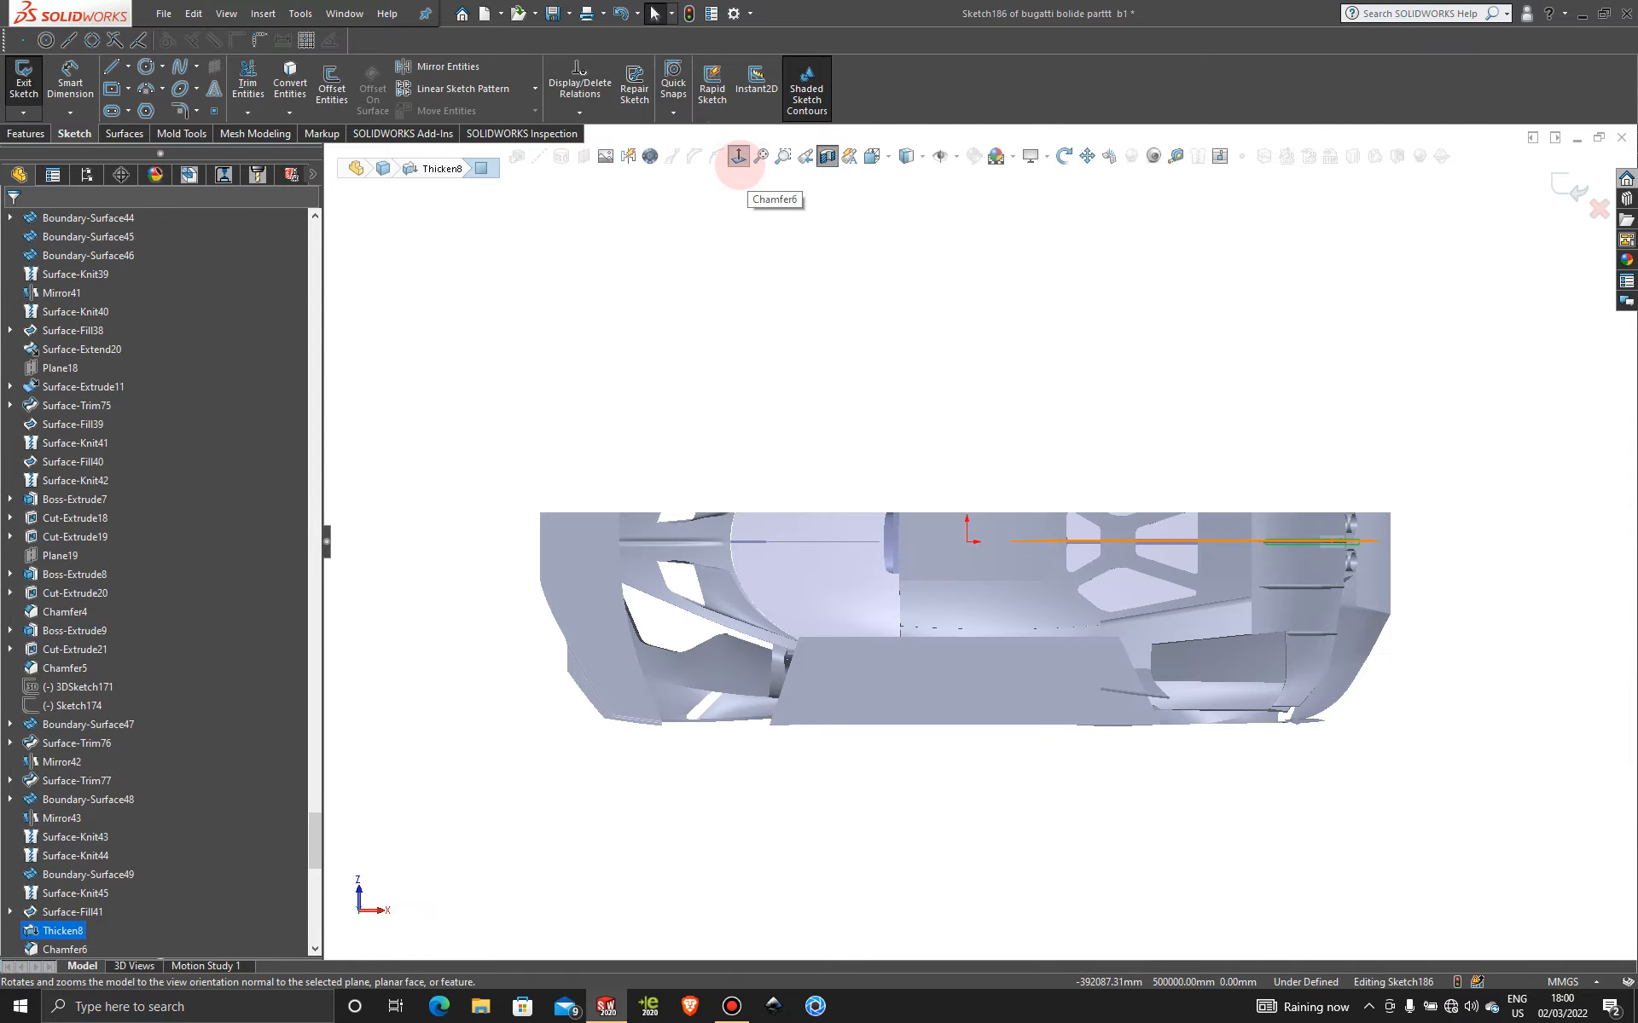
left_click(738, 156)
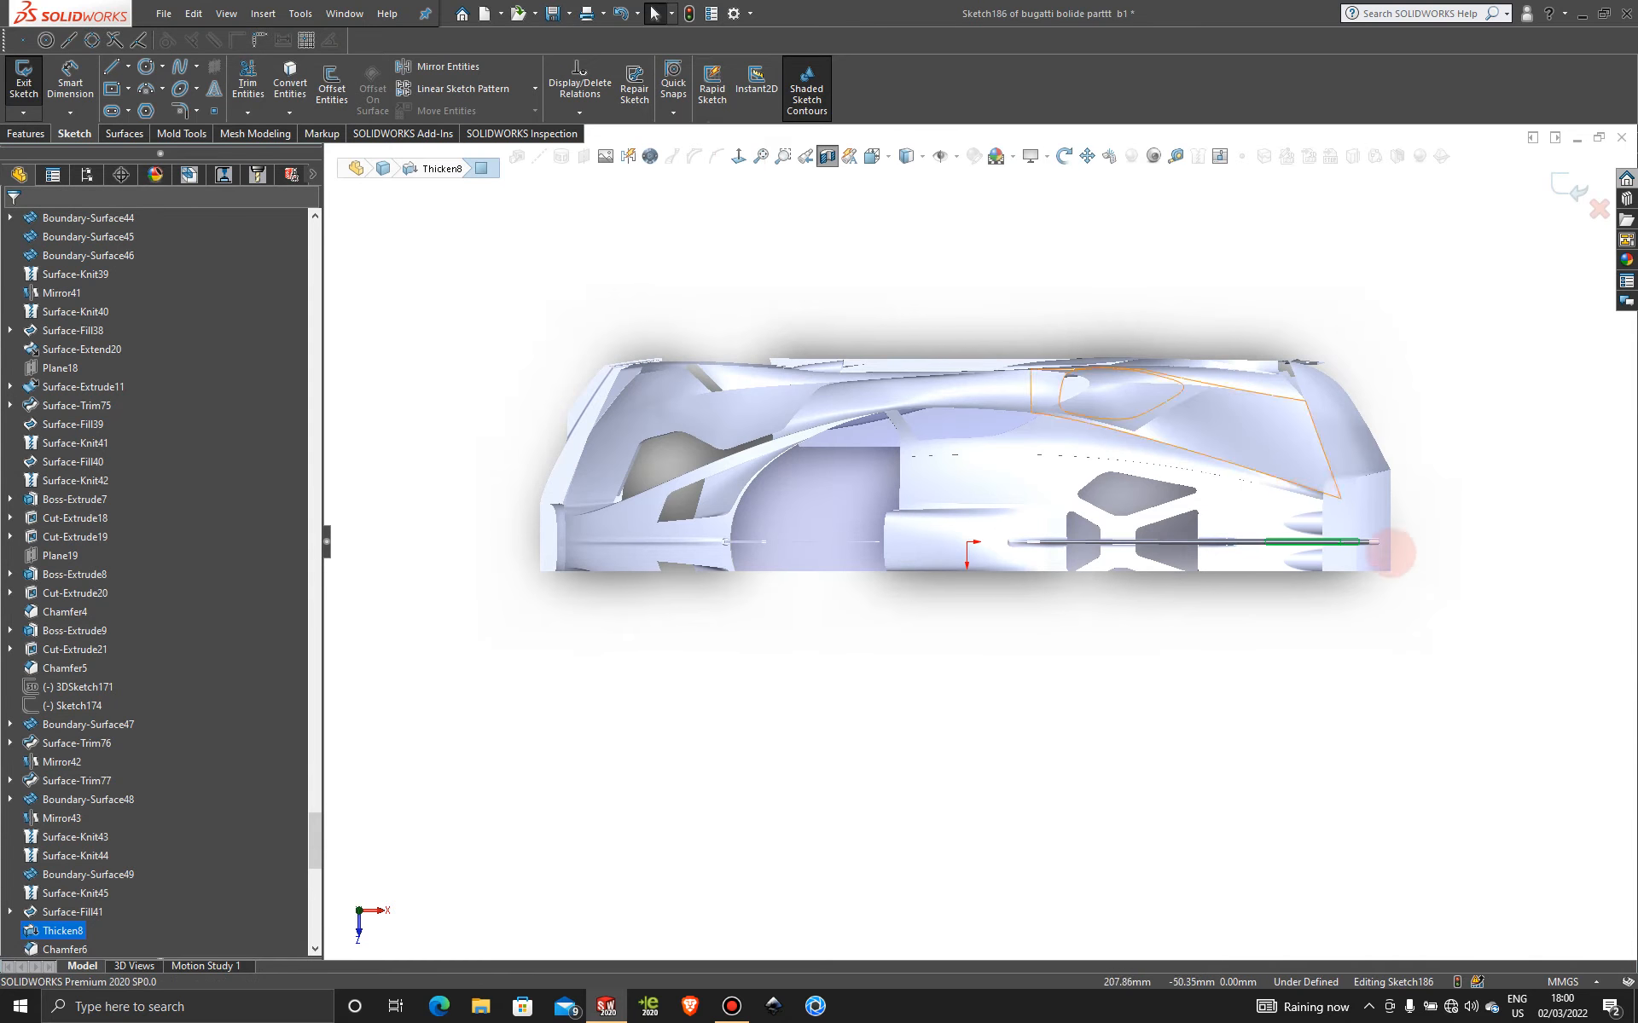
scroll(1100, 576, "down", 6)
scroll(1101, 576, "down", 3)
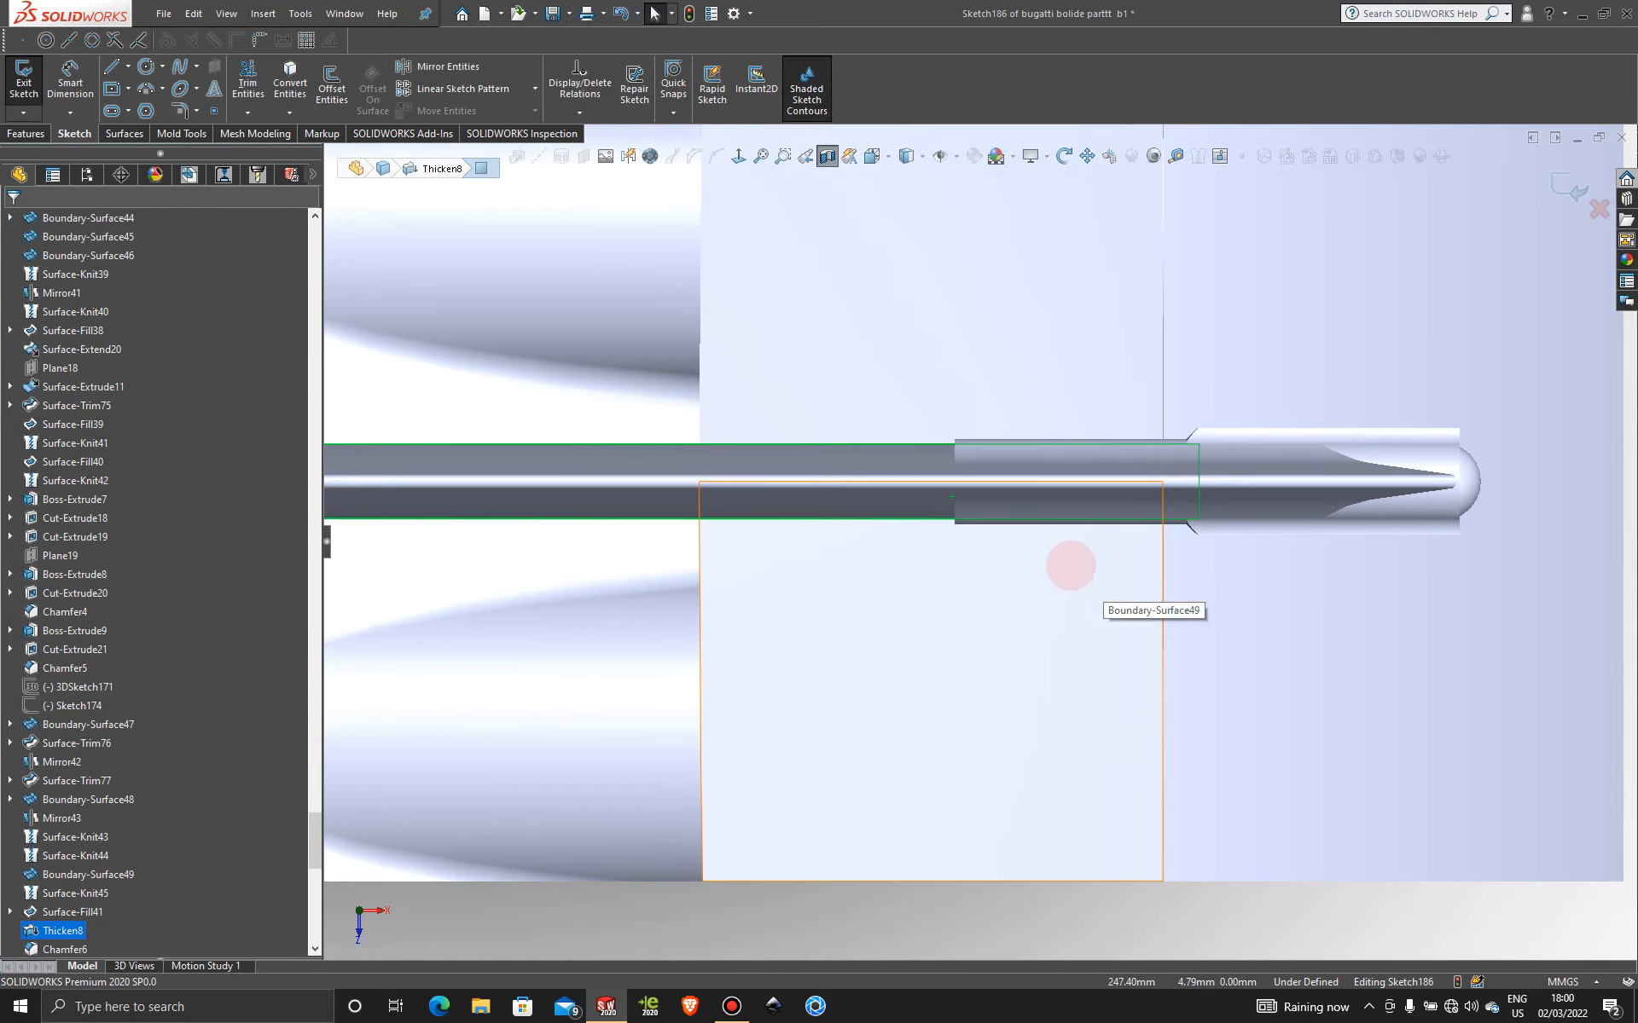
- Examine the sketch face's position over the rear wing's central section in tilted and top views
mouse_move(1070, 566)
middle_mouse_down()
mouse_move(1081, 457)
mouse_move(1115, 442)
middle_mouse_up()
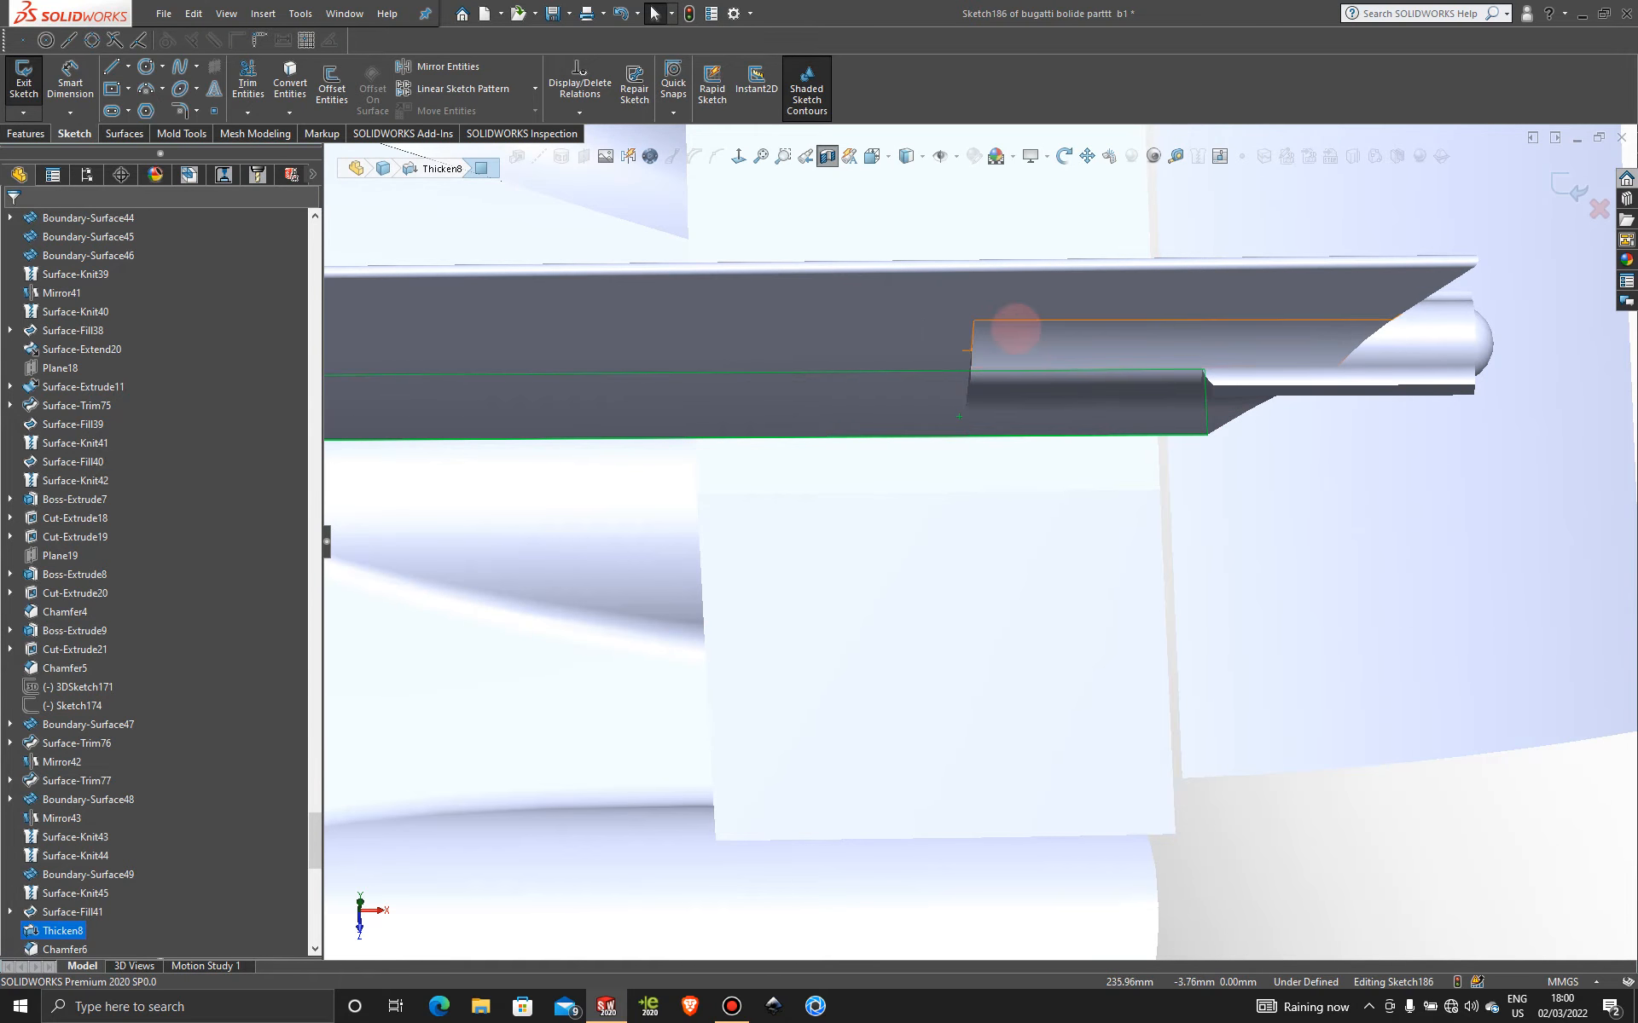
key("space")
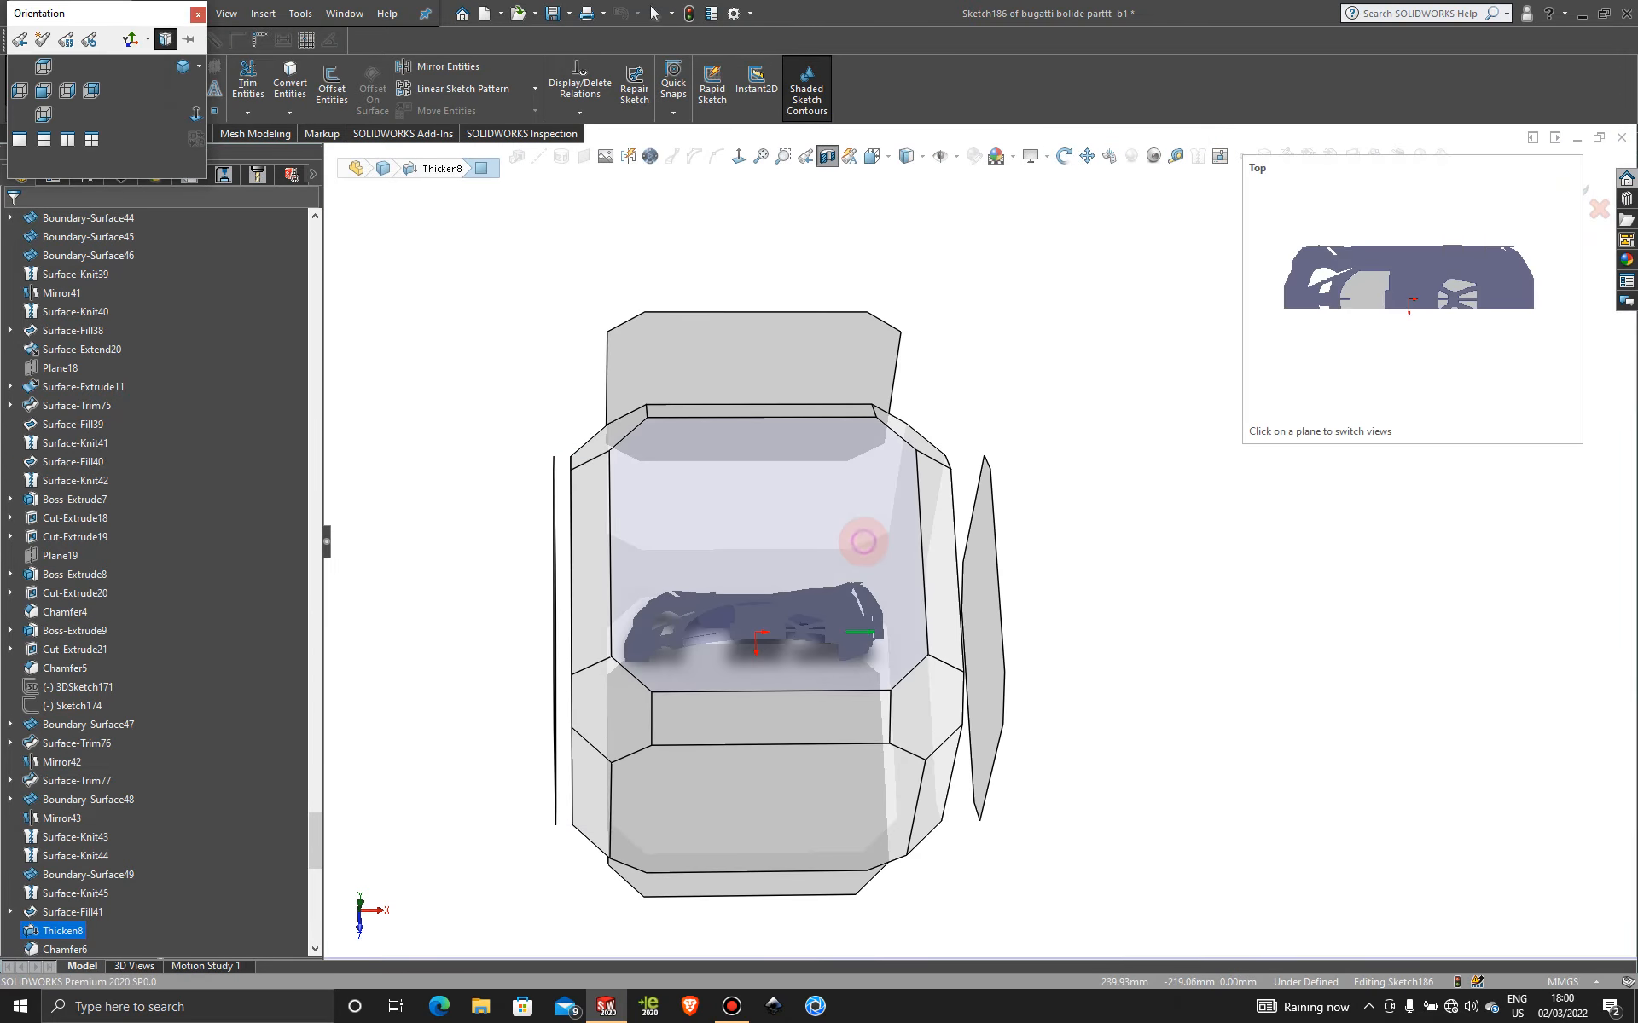
left_click(863, 542)
scroll(1365, 545, "down", 5)
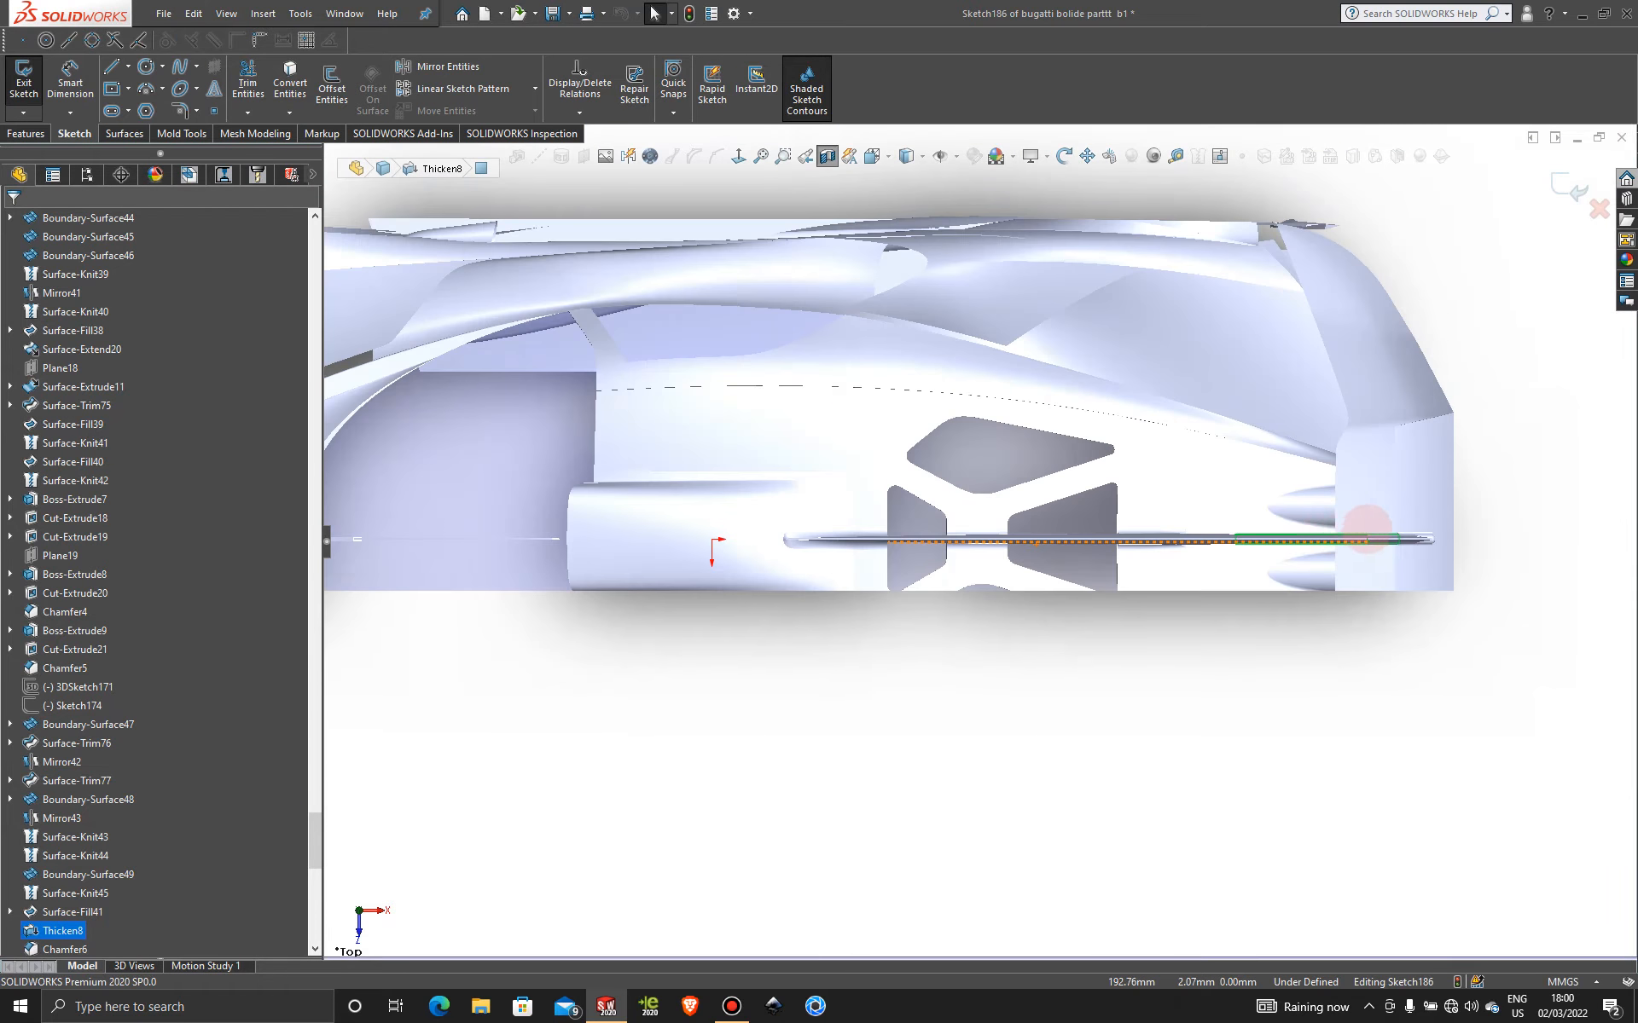
scroll(1264, 588, "down", 7)
scroll(1198, 529, "up", 7)
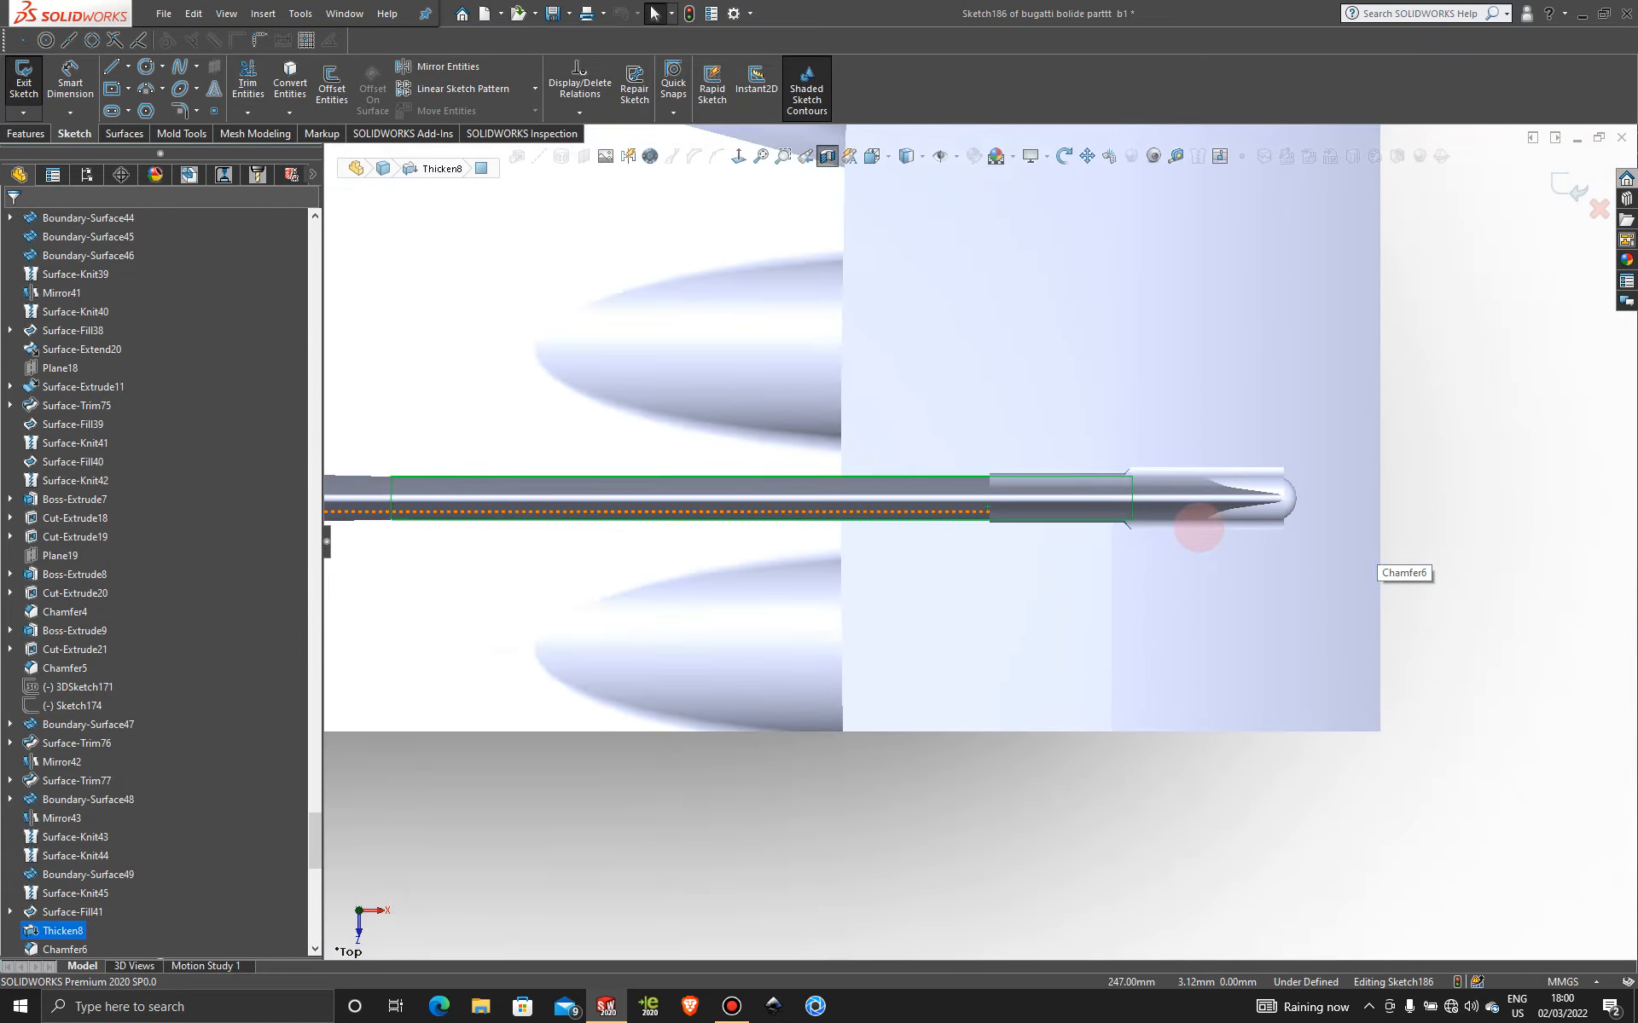
mouse_move(977, 575)
middle_mouse_down()
mouse_move(1012, 381)
mouse_move(979, 428)
mouse_move(959, 354)
mouse_move(1009, 512)
mouse_move(973, 435)
mouse_move(997, 380)
mouse_move(975, 464)
middle_mouse_up()
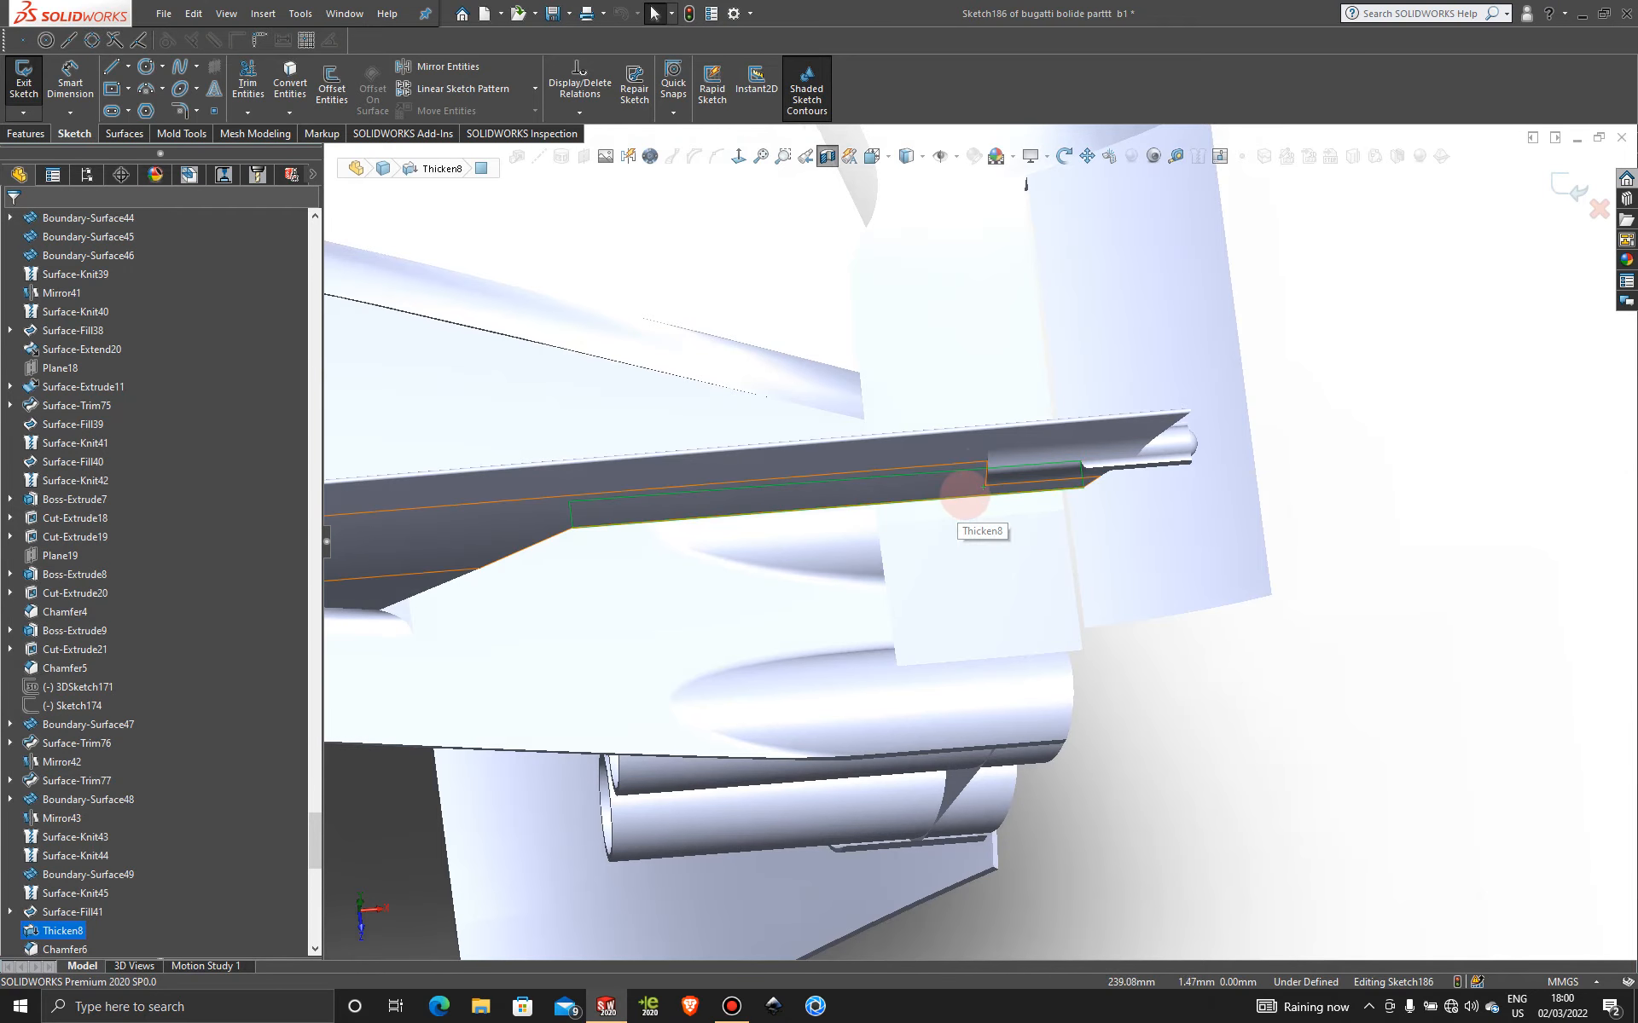
key("space")
left_click(744, 584)
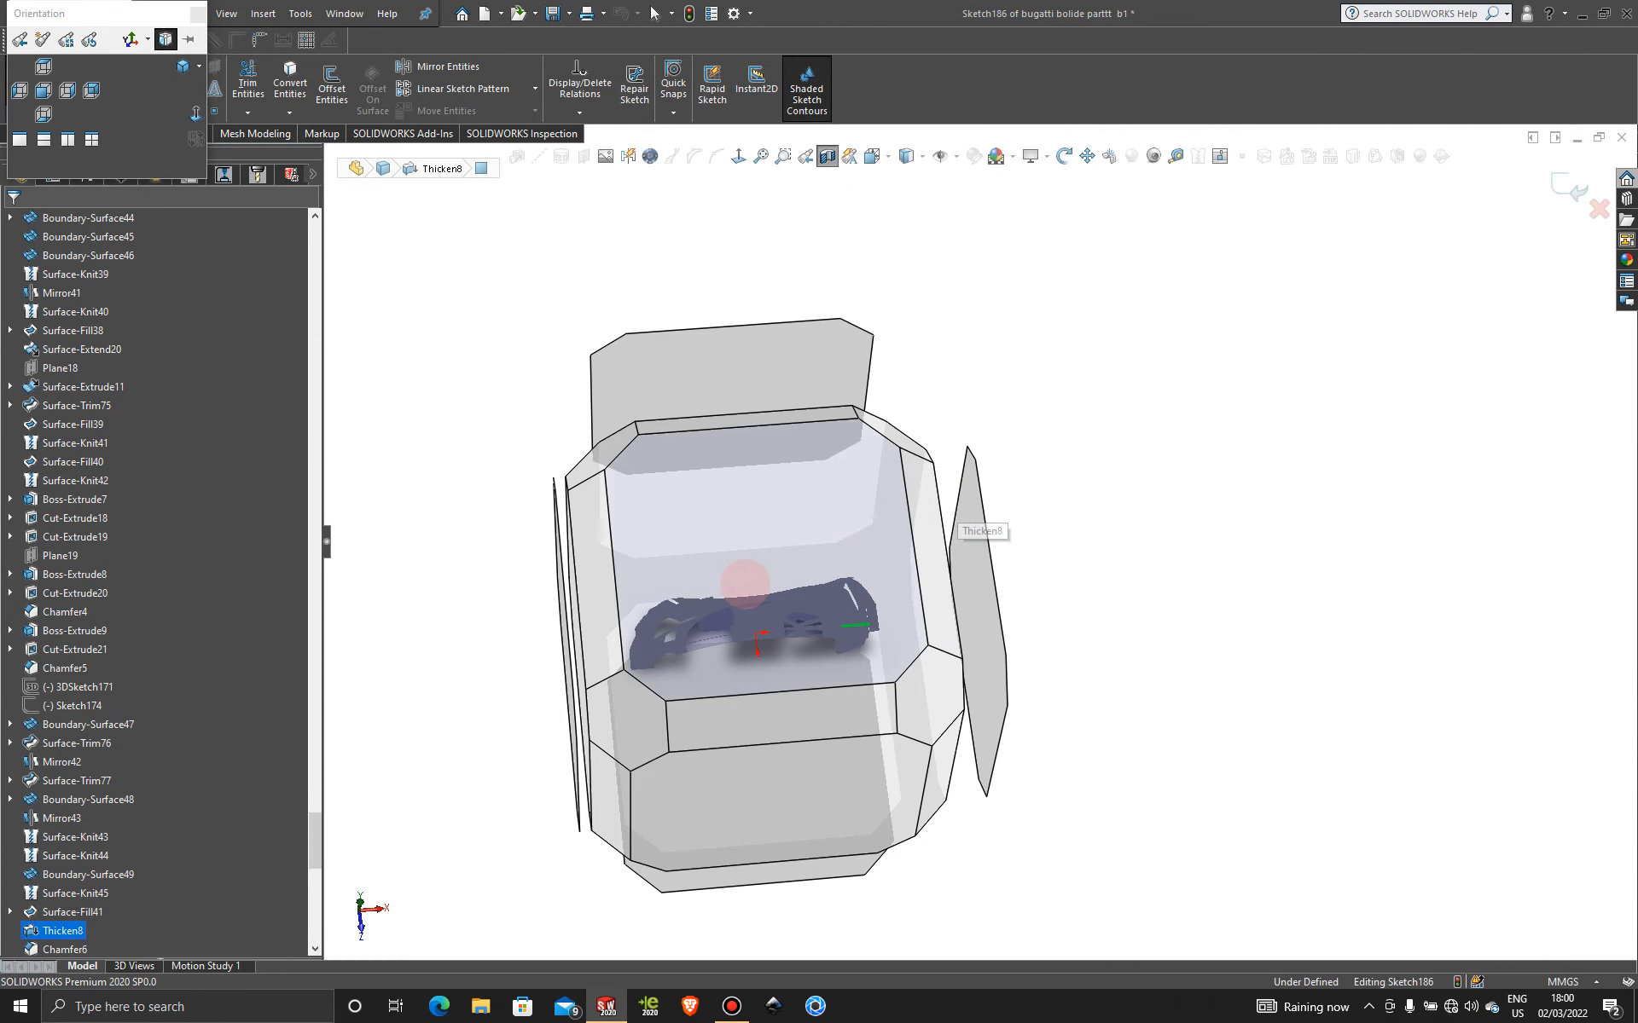
scroll(1335, 539, "down", 8)
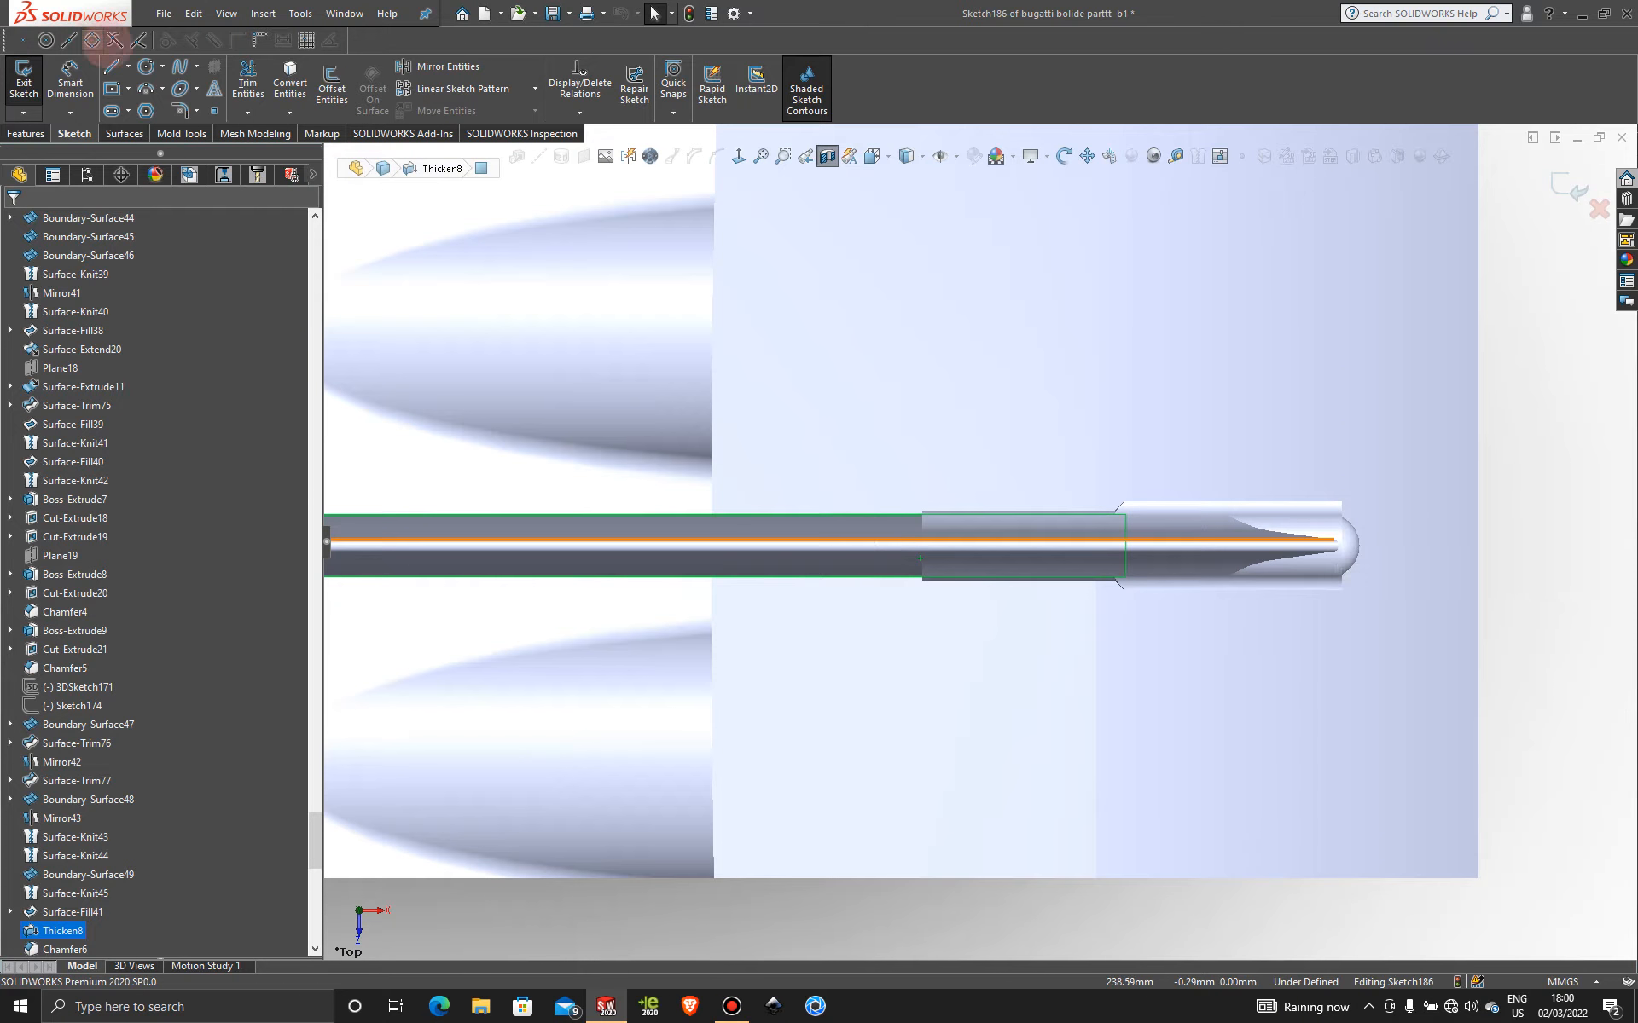
left_click(146, 67)
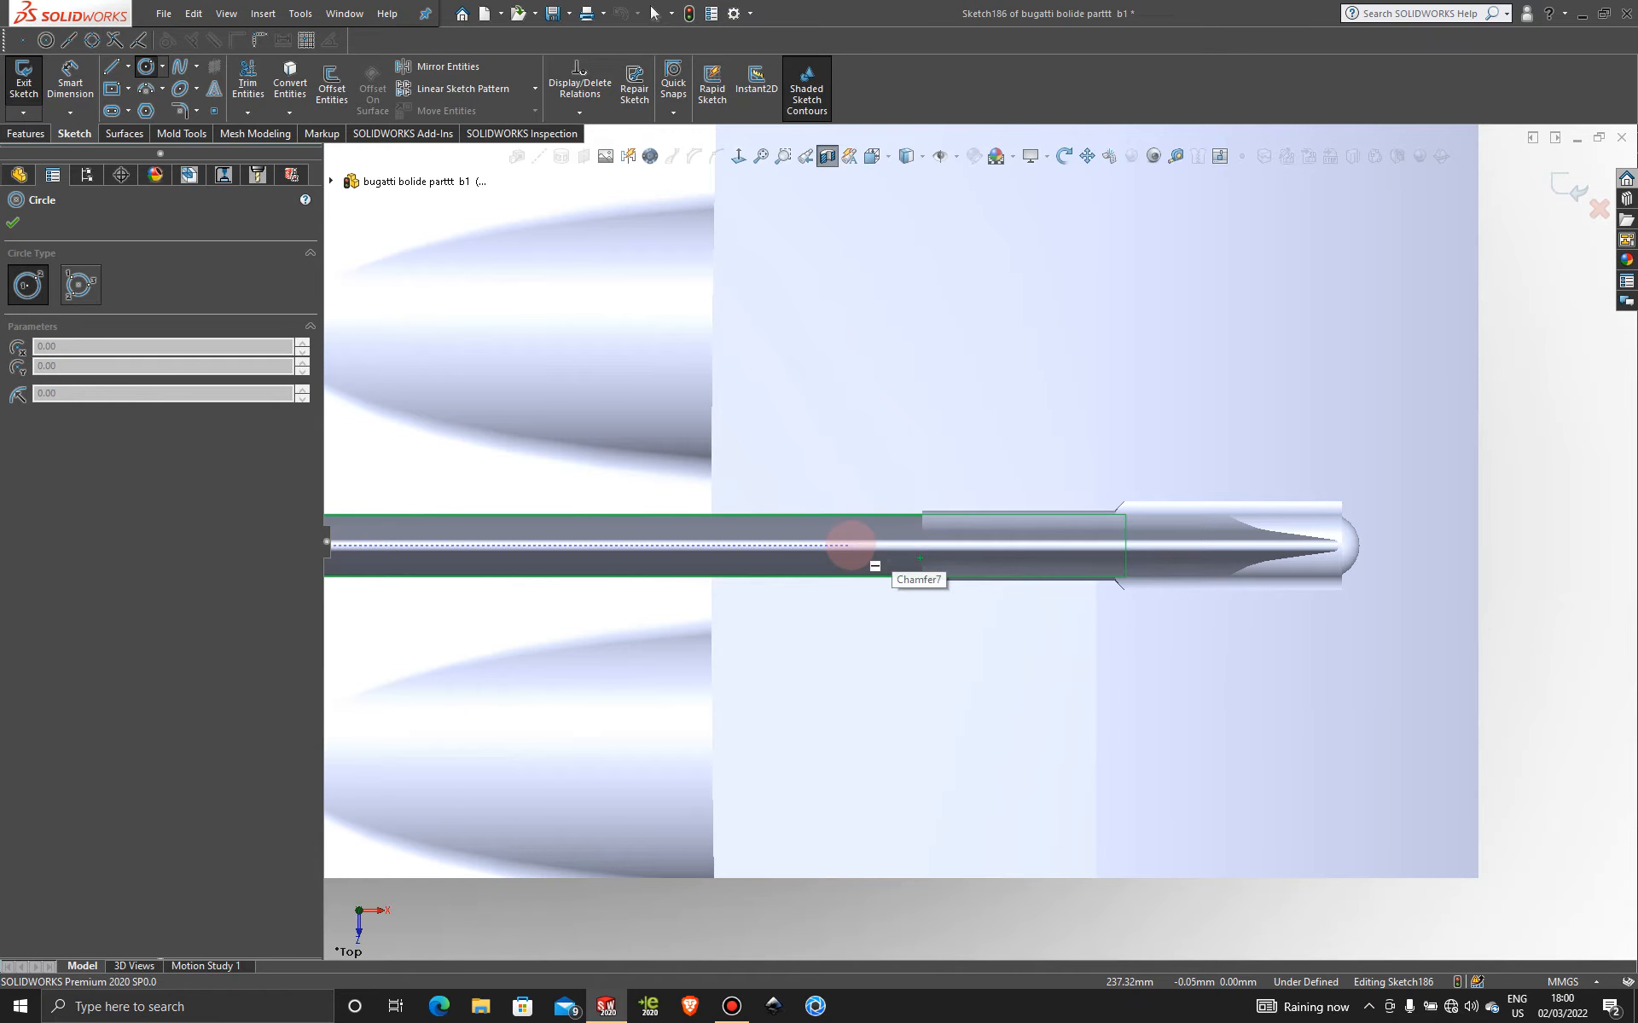
left_click(877, 545)
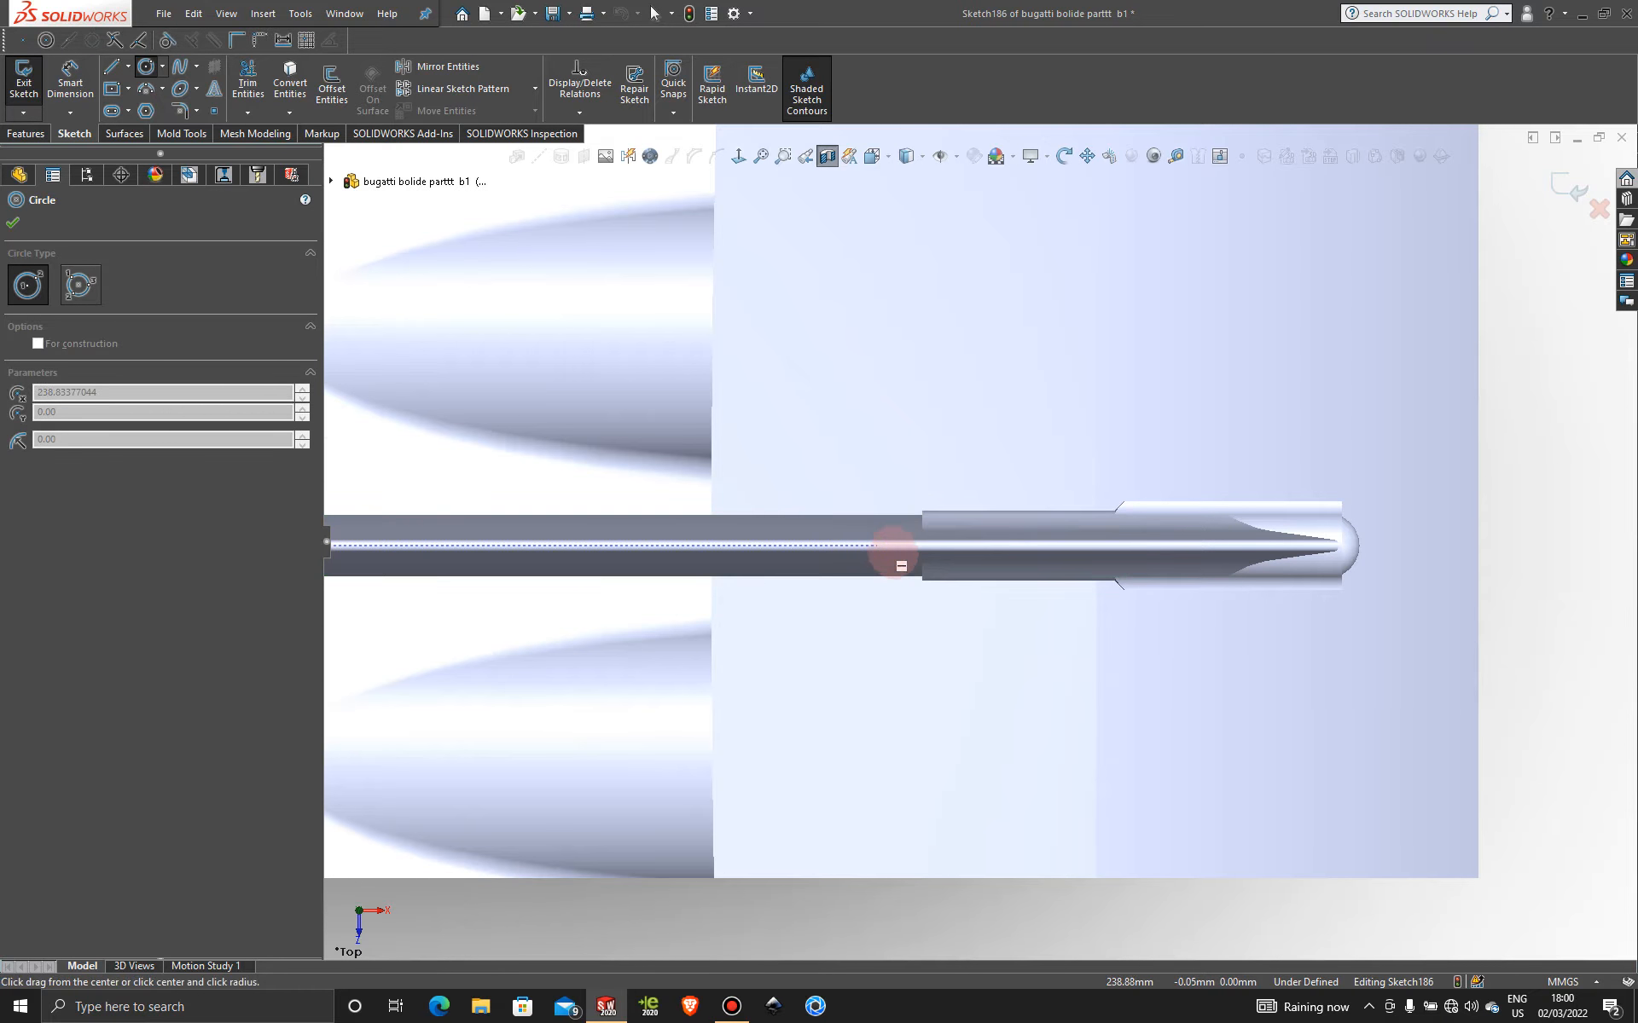
scroll(892, 561, "down", 3)
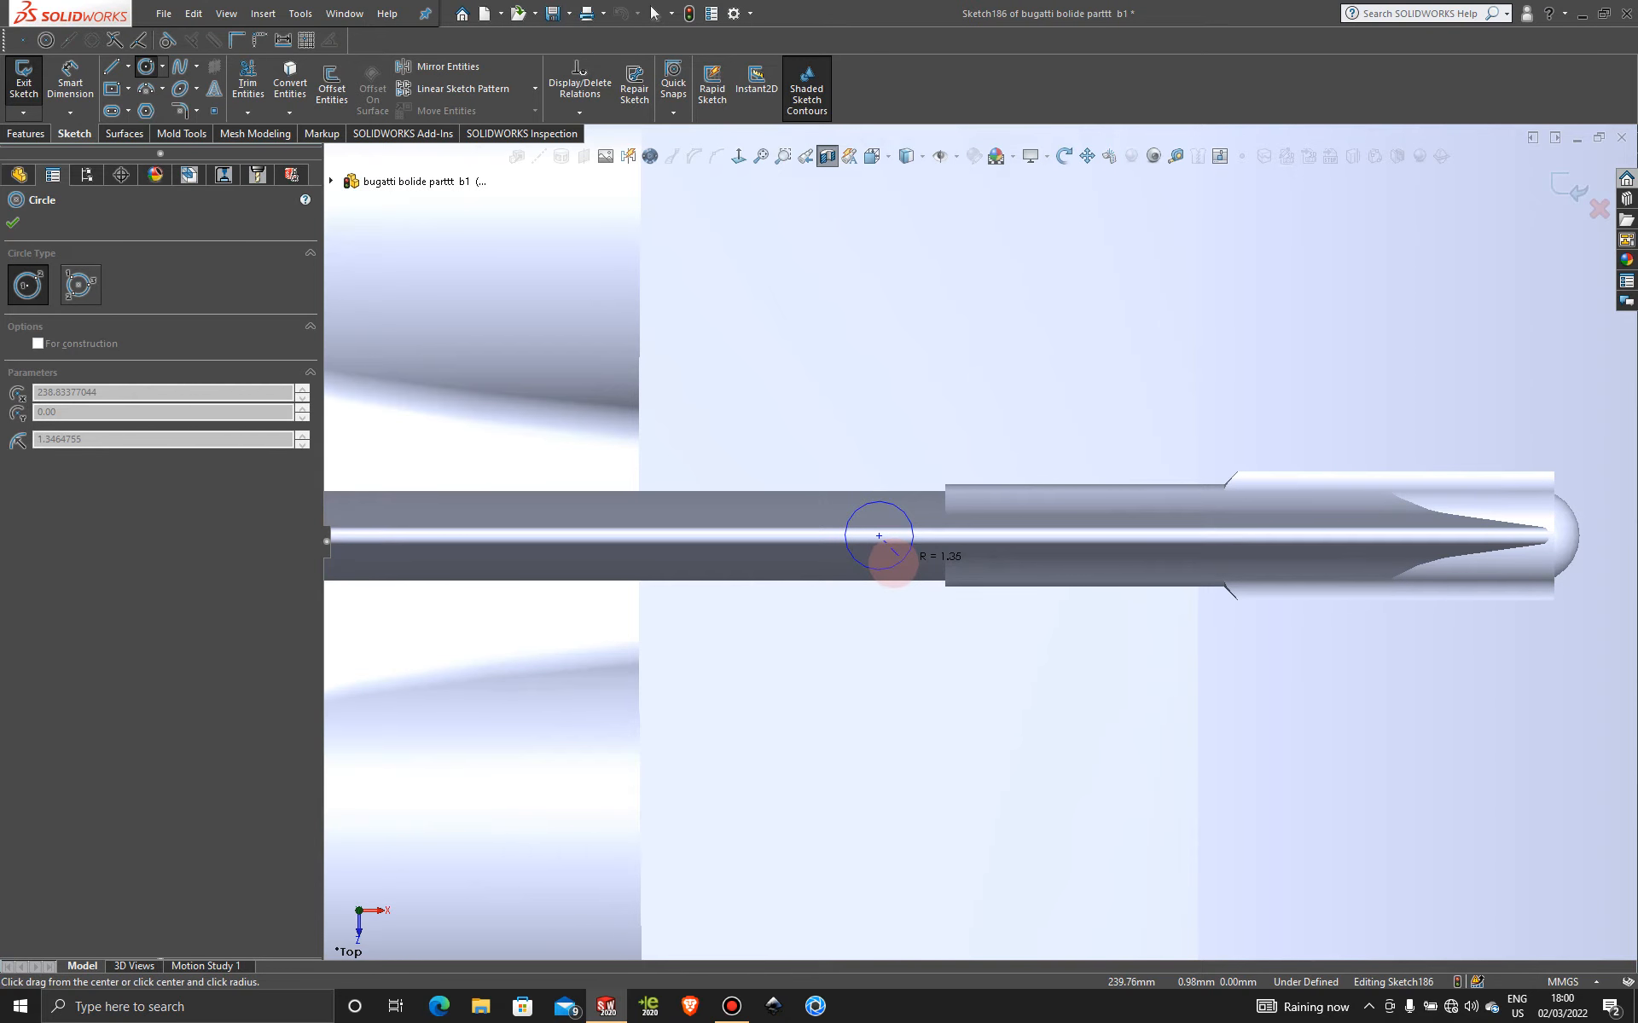
key("Escape")
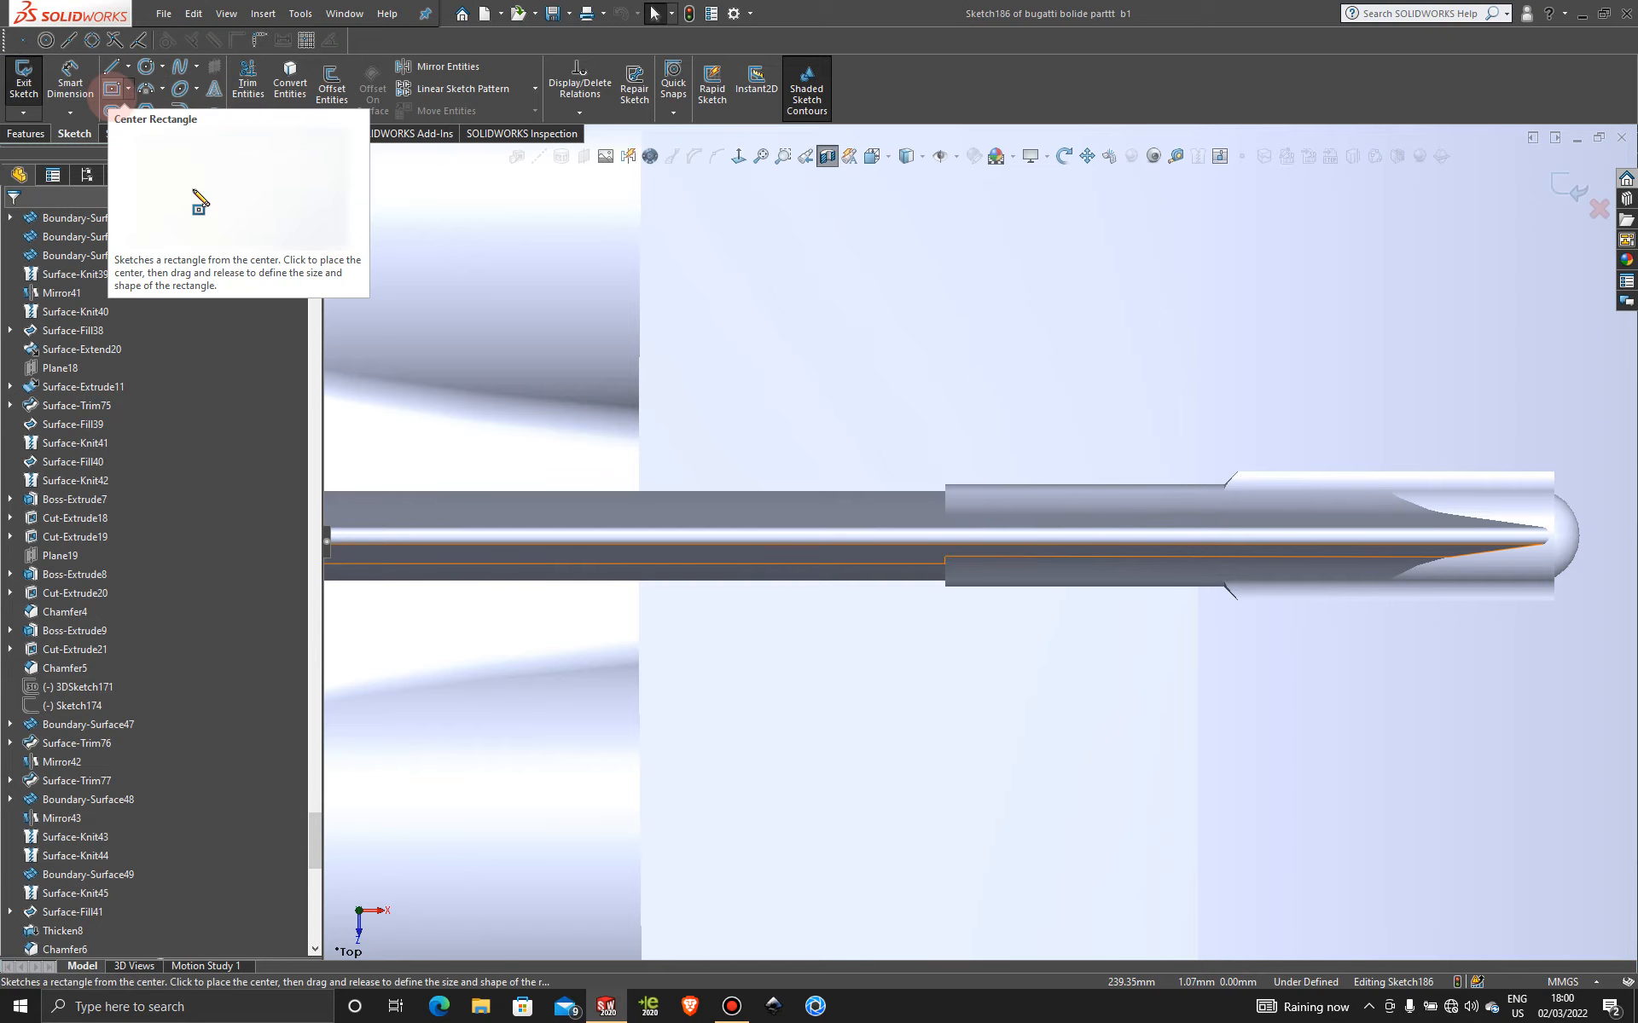
- Sketch a center rectangle about 5.64 mm by 2.94 mm on the fin's centreline, just ahead of the rear housing
left_click(112, 88)
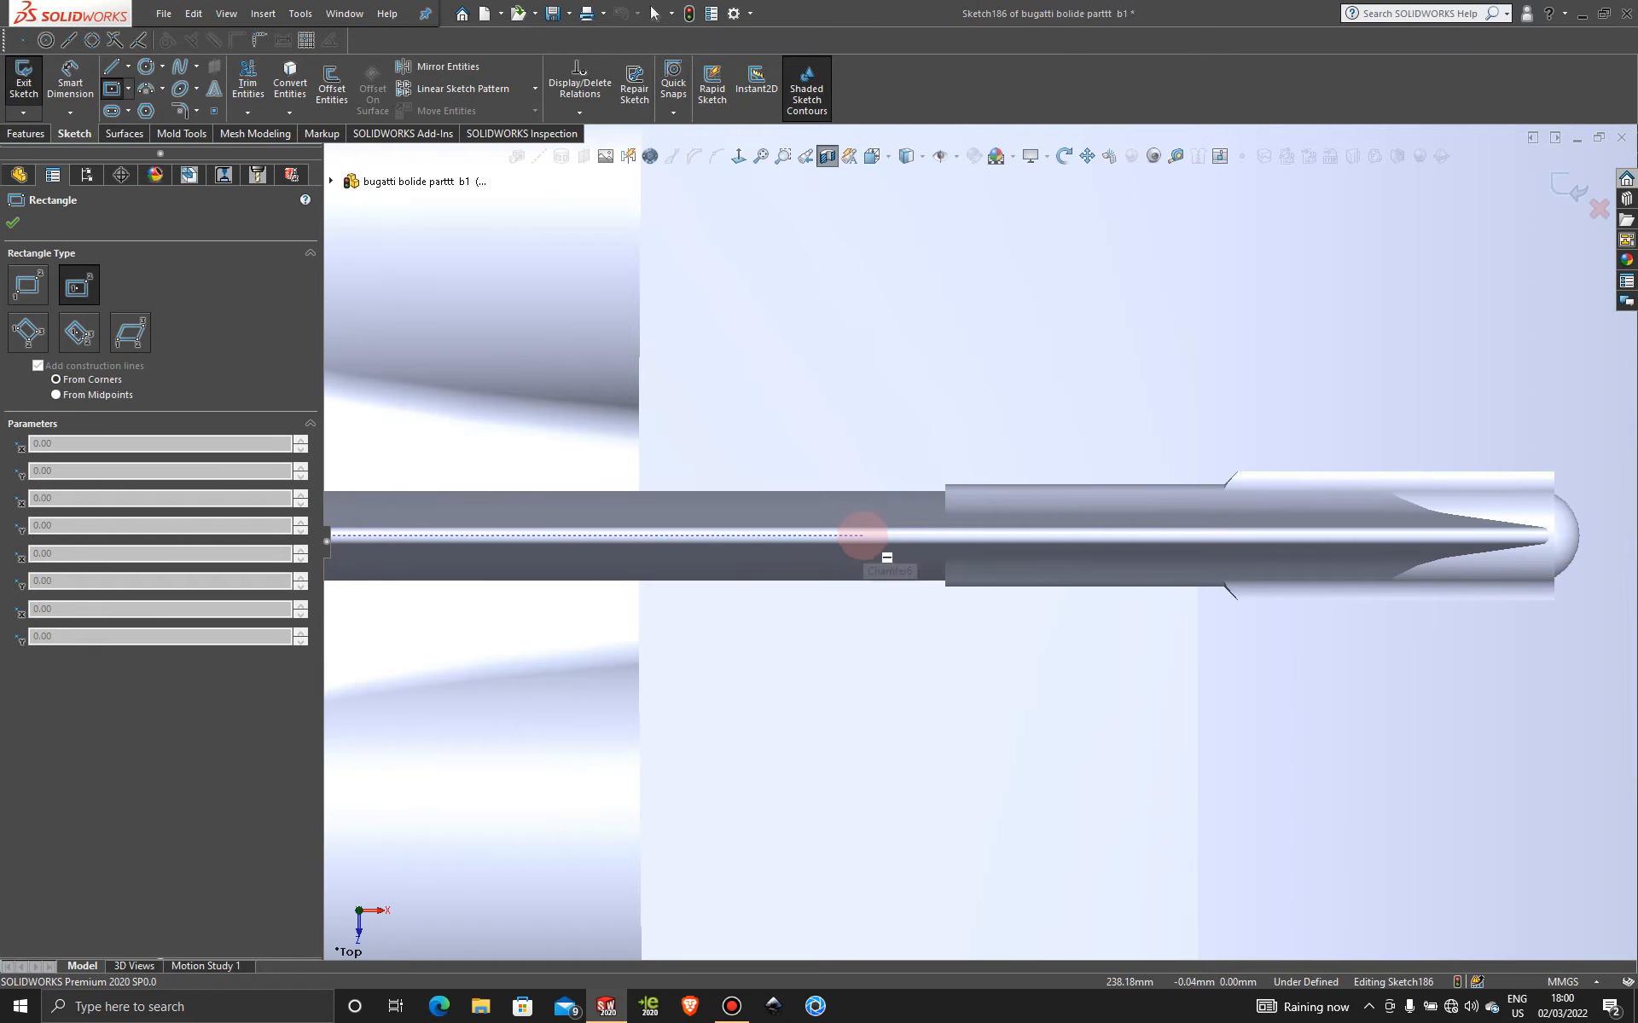
left_click_drag(825, 536, 895, 572)
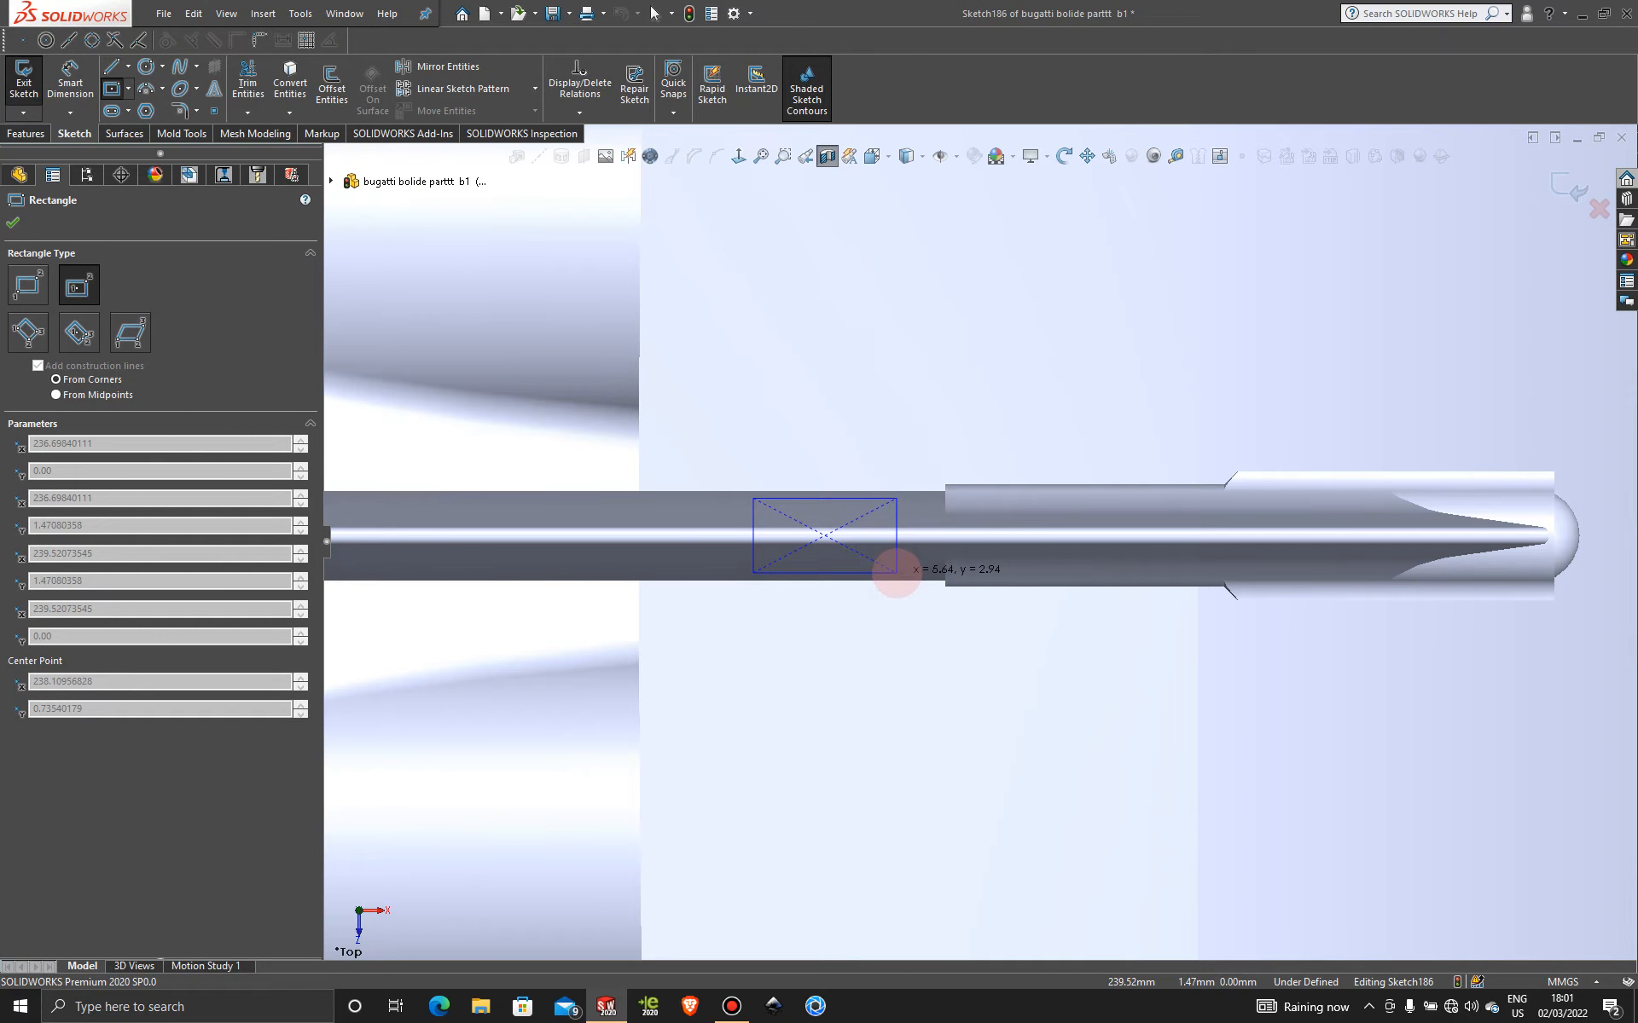
left_click_drag(896, 572, 895, 572)
key("Escape")
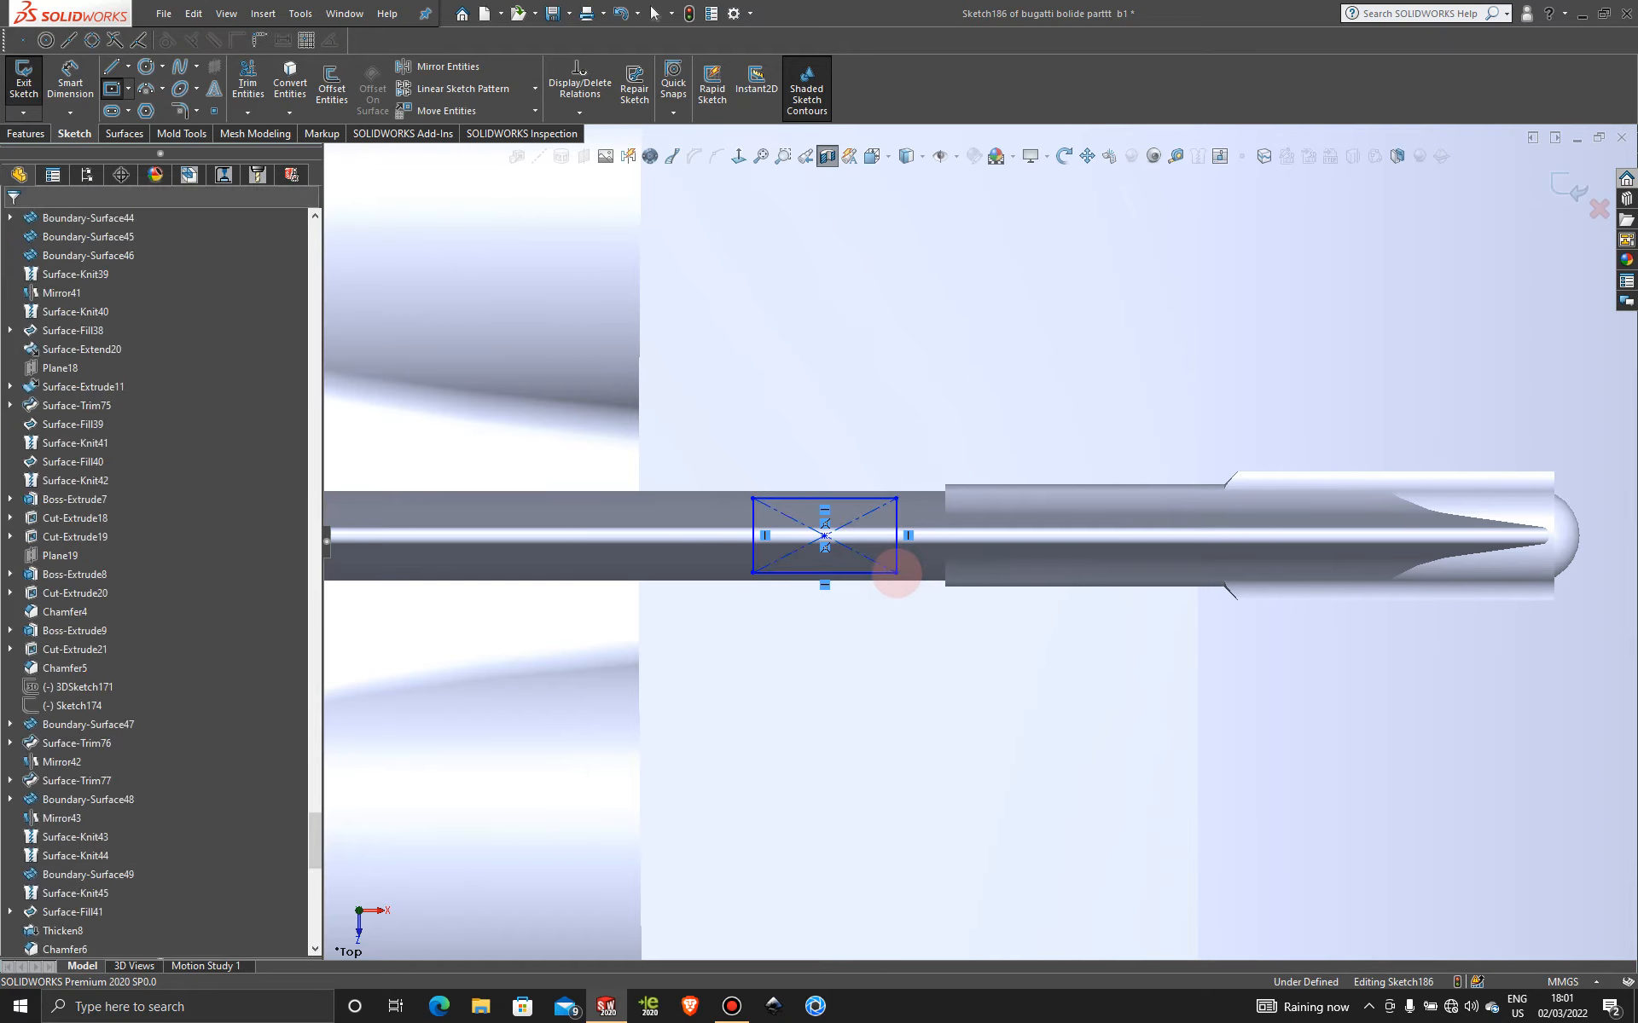
- Set up a blind boss extrude of the rectangle, 3 mm downward from the fin's underside toward the wing
middle_click_drag(893, 577, 947, 325)
scroll(917, 453, "down", 2)
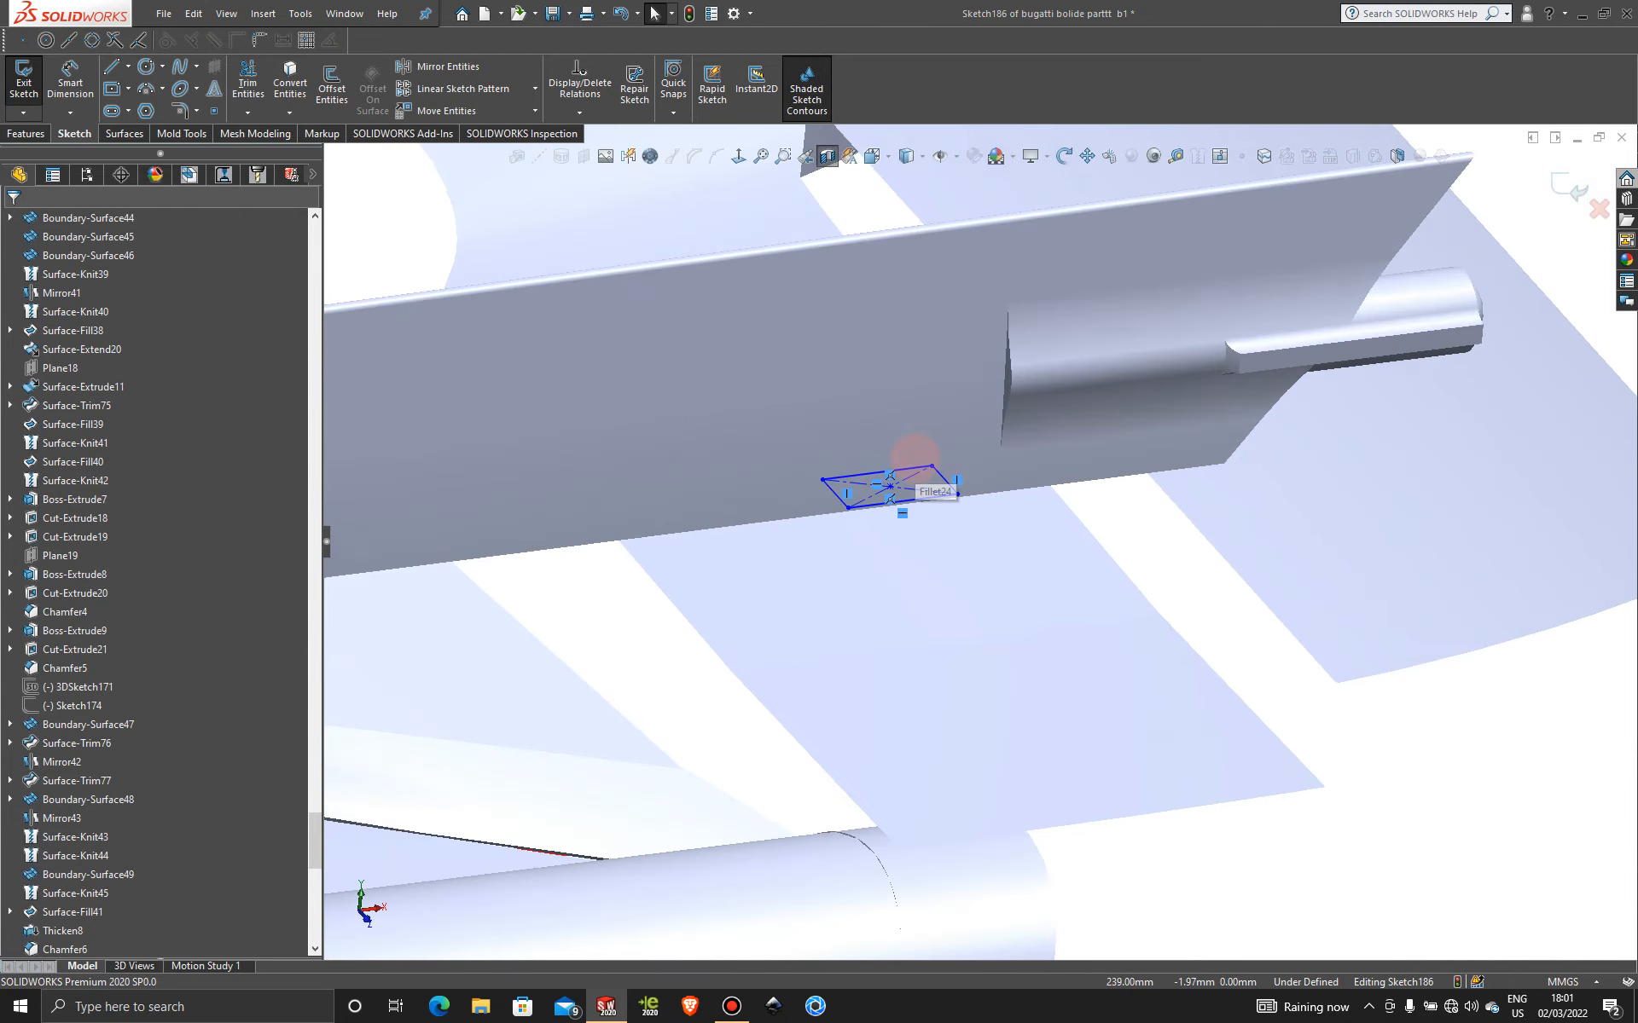
left_click(28, 133)
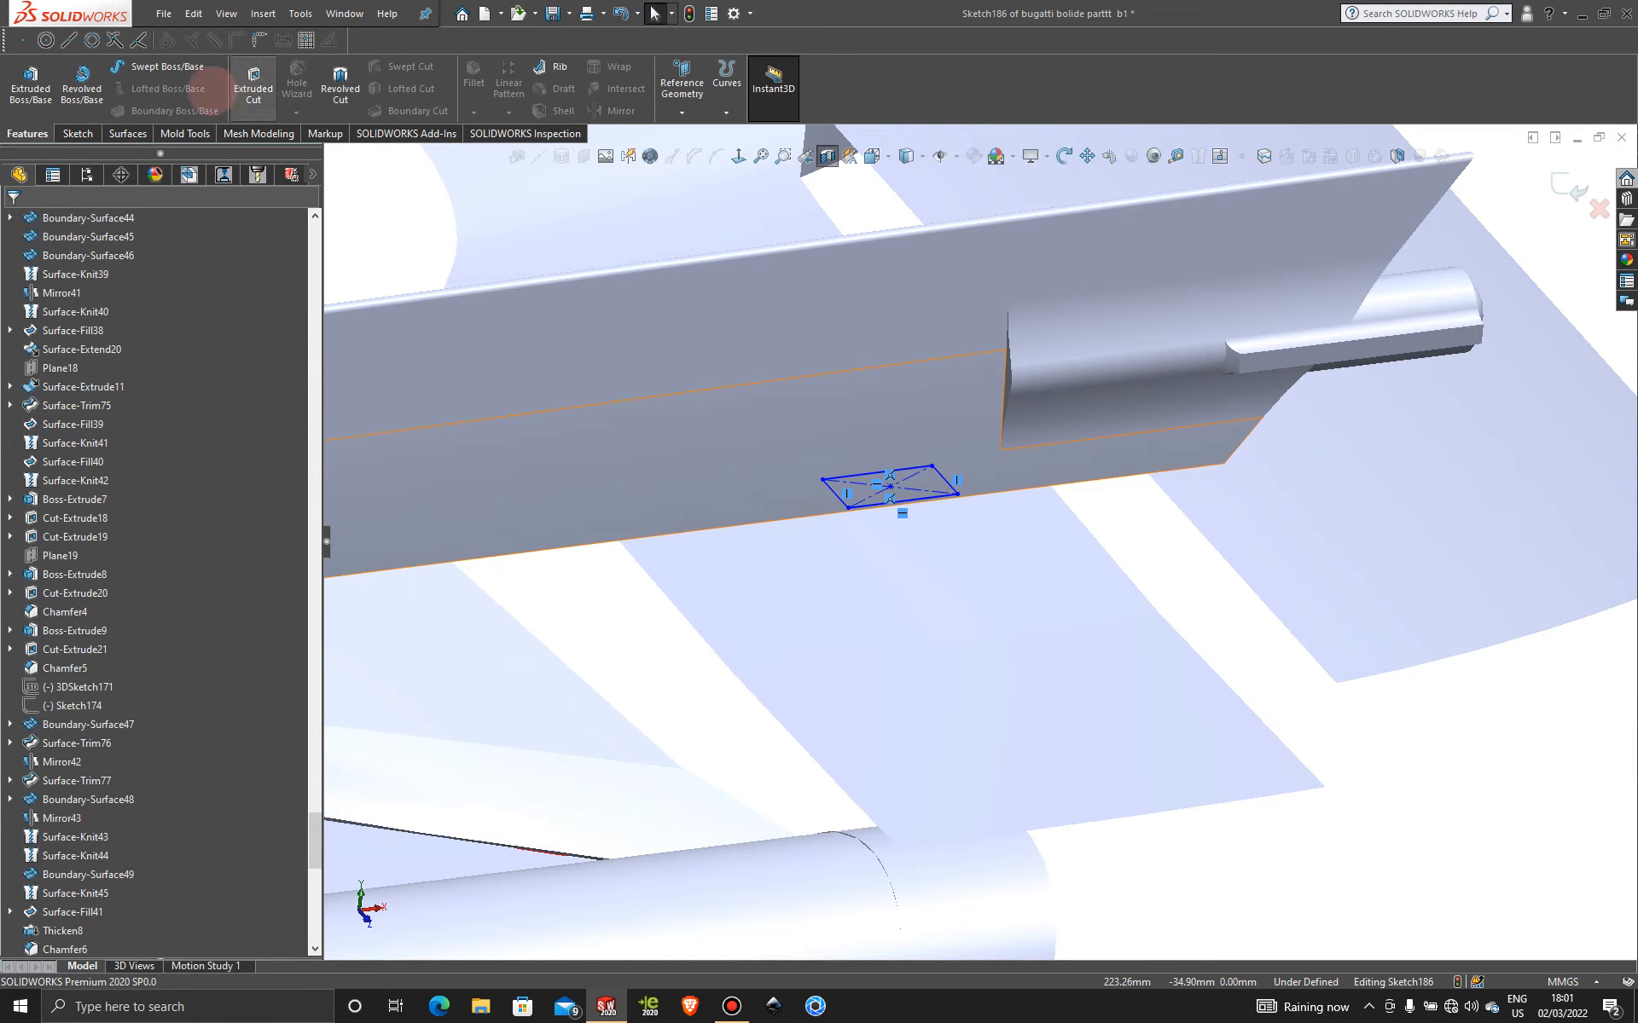
left_click(30, 83)
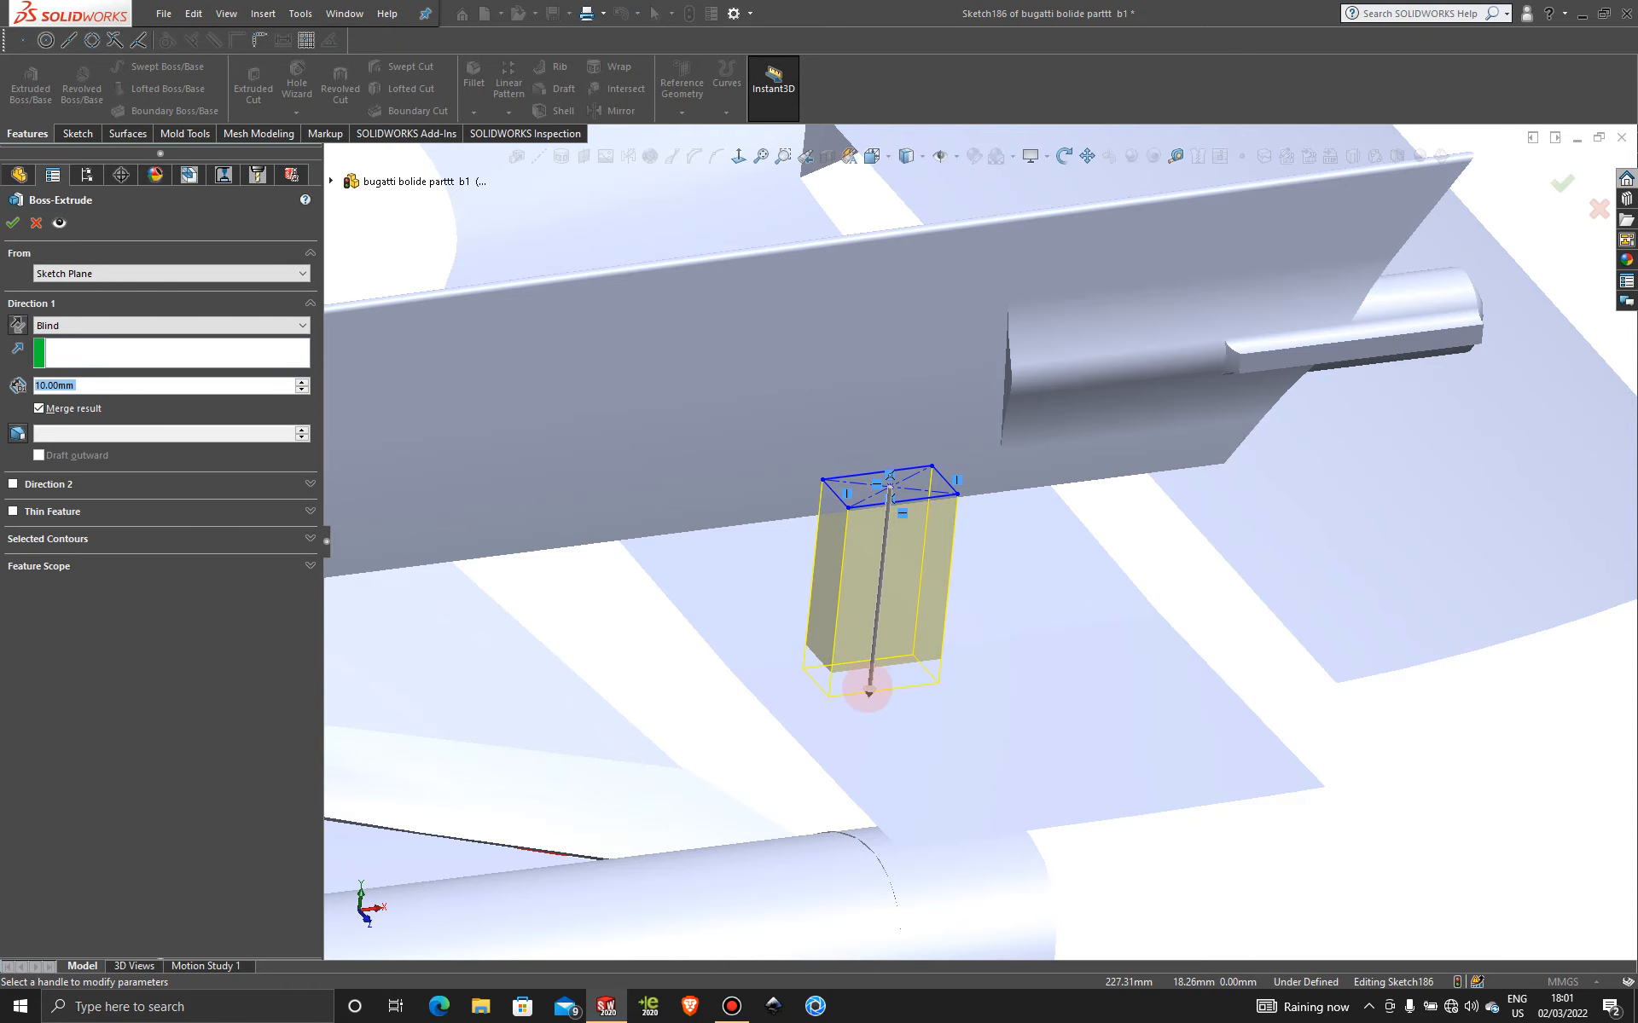
left_click_drag(869, 691, 878, 586)
scroll(881, 573, "up", 3)
middle_click_drag(819, 515, 877, 504)
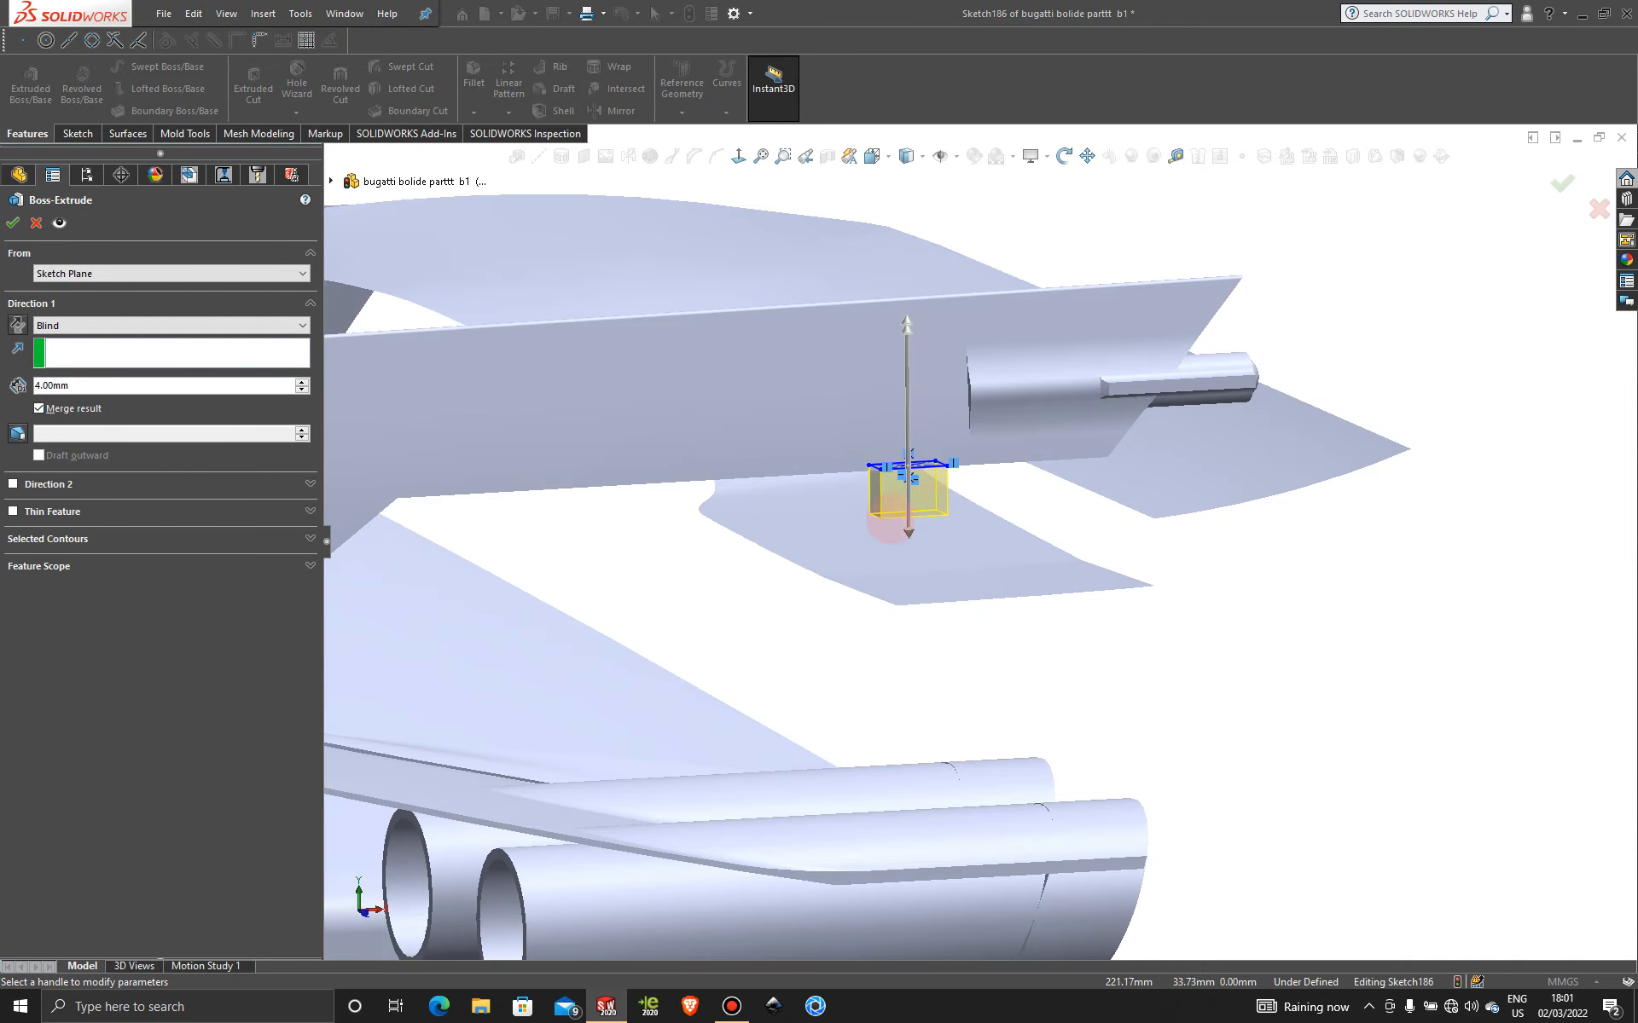
scroll(892, 521, "down", 5)
mouse_move(964, 539)
left_mouse_down()
mouse_move(967, 440)
mouse_move(969, 512)
left_mouse_up()
scroll(973, 516, "up", 6)
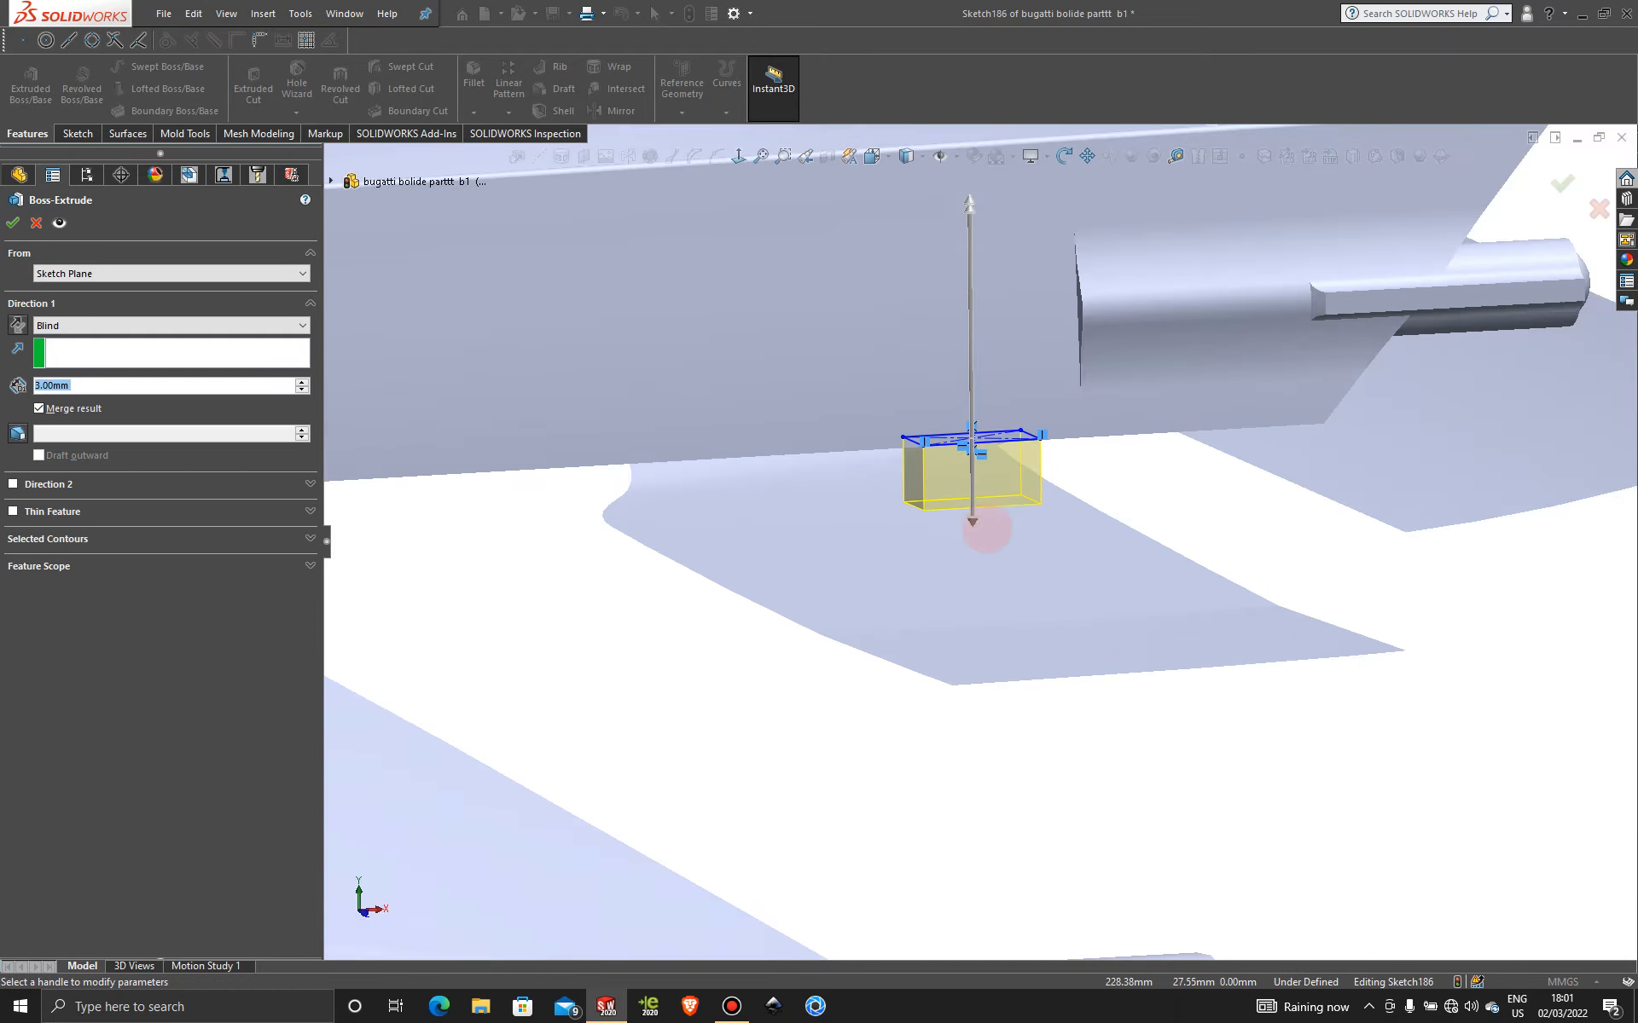
- Lengthen the extruded rectangle rearward along the fin's underside by moving its rear edge, keeping its front edge in place
mouse_move(914, 559)
middle_mouse_down()
mouse_move(848, 548)
mouse_move(833, 512)
mouse_move(888, 530)
mouse_move(934, 485)
mouse_move(973, 563)
mouse_move(932, 548)
mouse_move(896, 565)
mouse_move(925, 621)
mouse_move(924, 574)
mouse_move(881, 530)
mouse_move(907, 574)
mouse_move(888, 585)
mouse_move(898, 620)
middle_mouse_up()
scroll(929, 580, "down", 5)
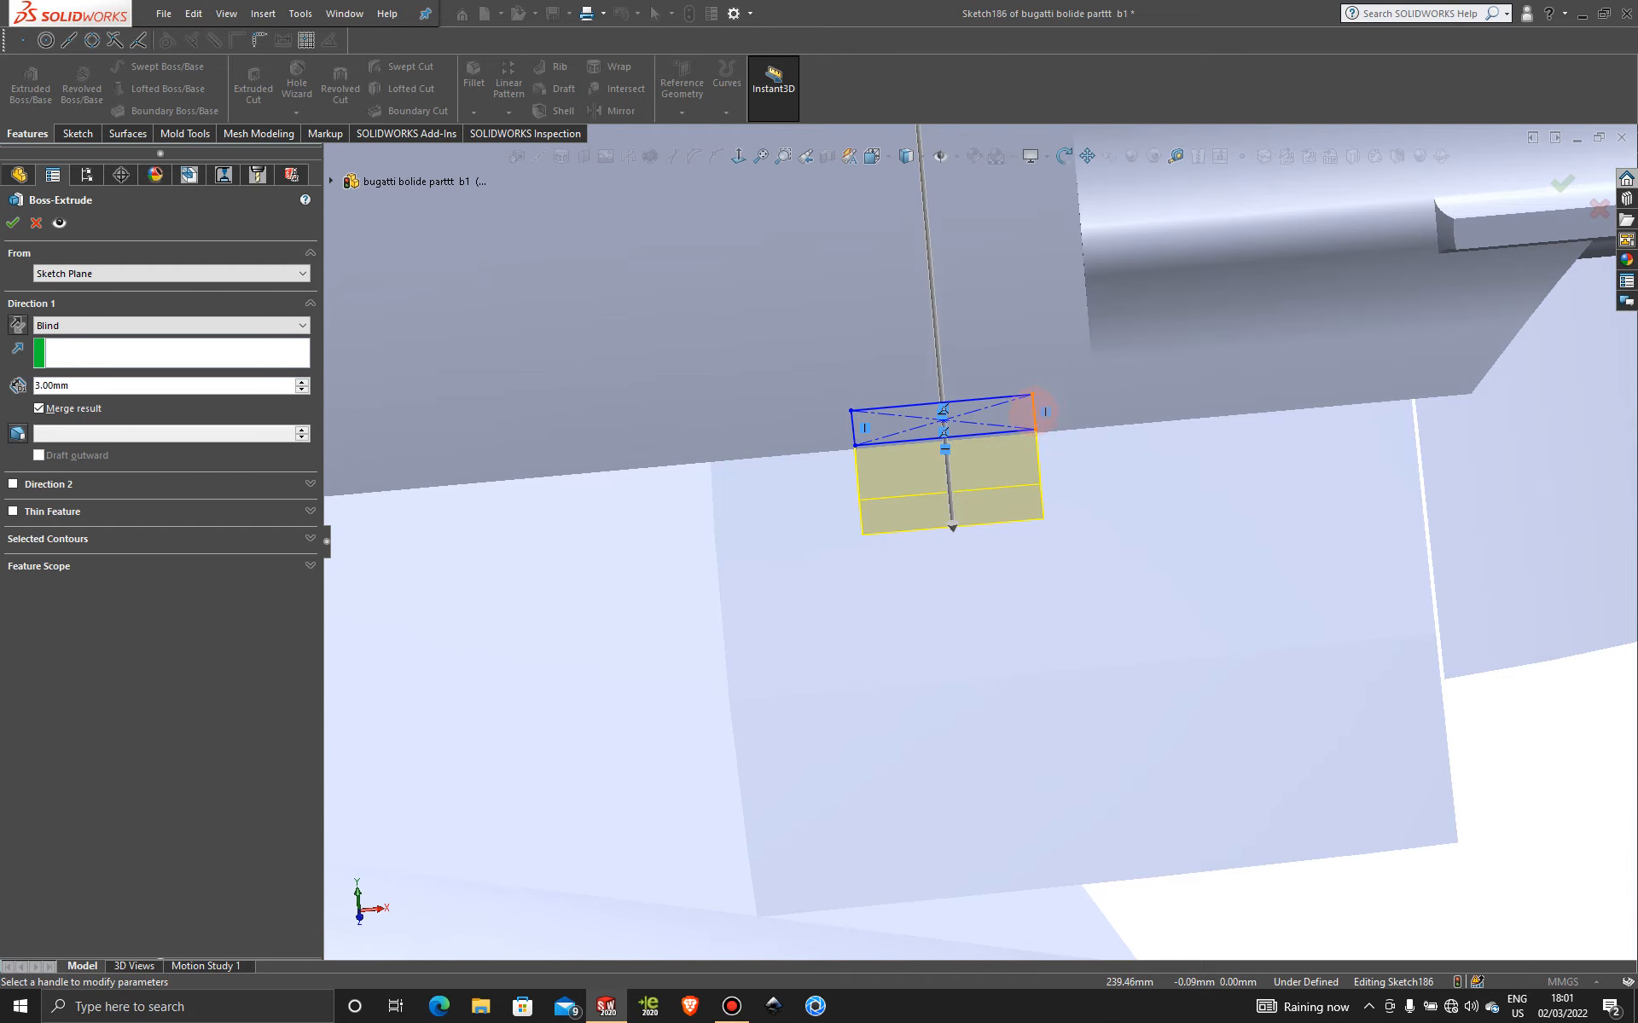
left_click_drag(1073, 418, 1309, 397)
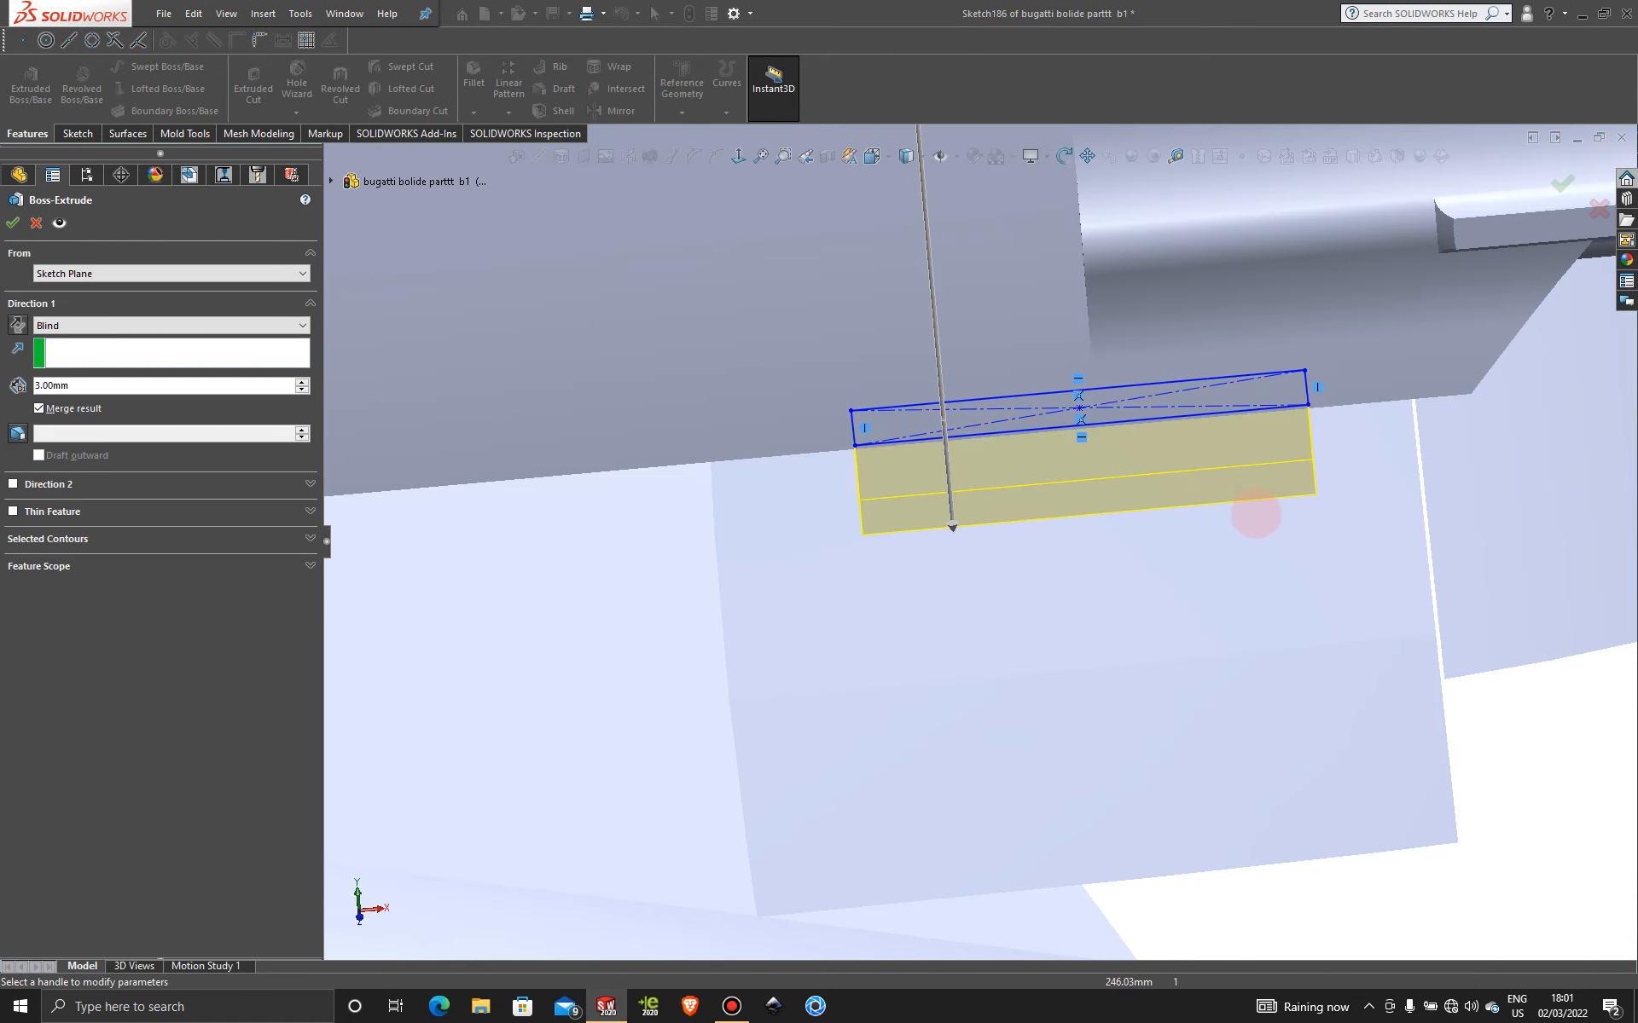
- Extrude the rectangle from the fin's underside up to the surface of the rear wing's central section below it
scroll(1262, 512, "up", 5)
middle_click_drag(1060, 604, 1092, 571)
left_click(121, 325)
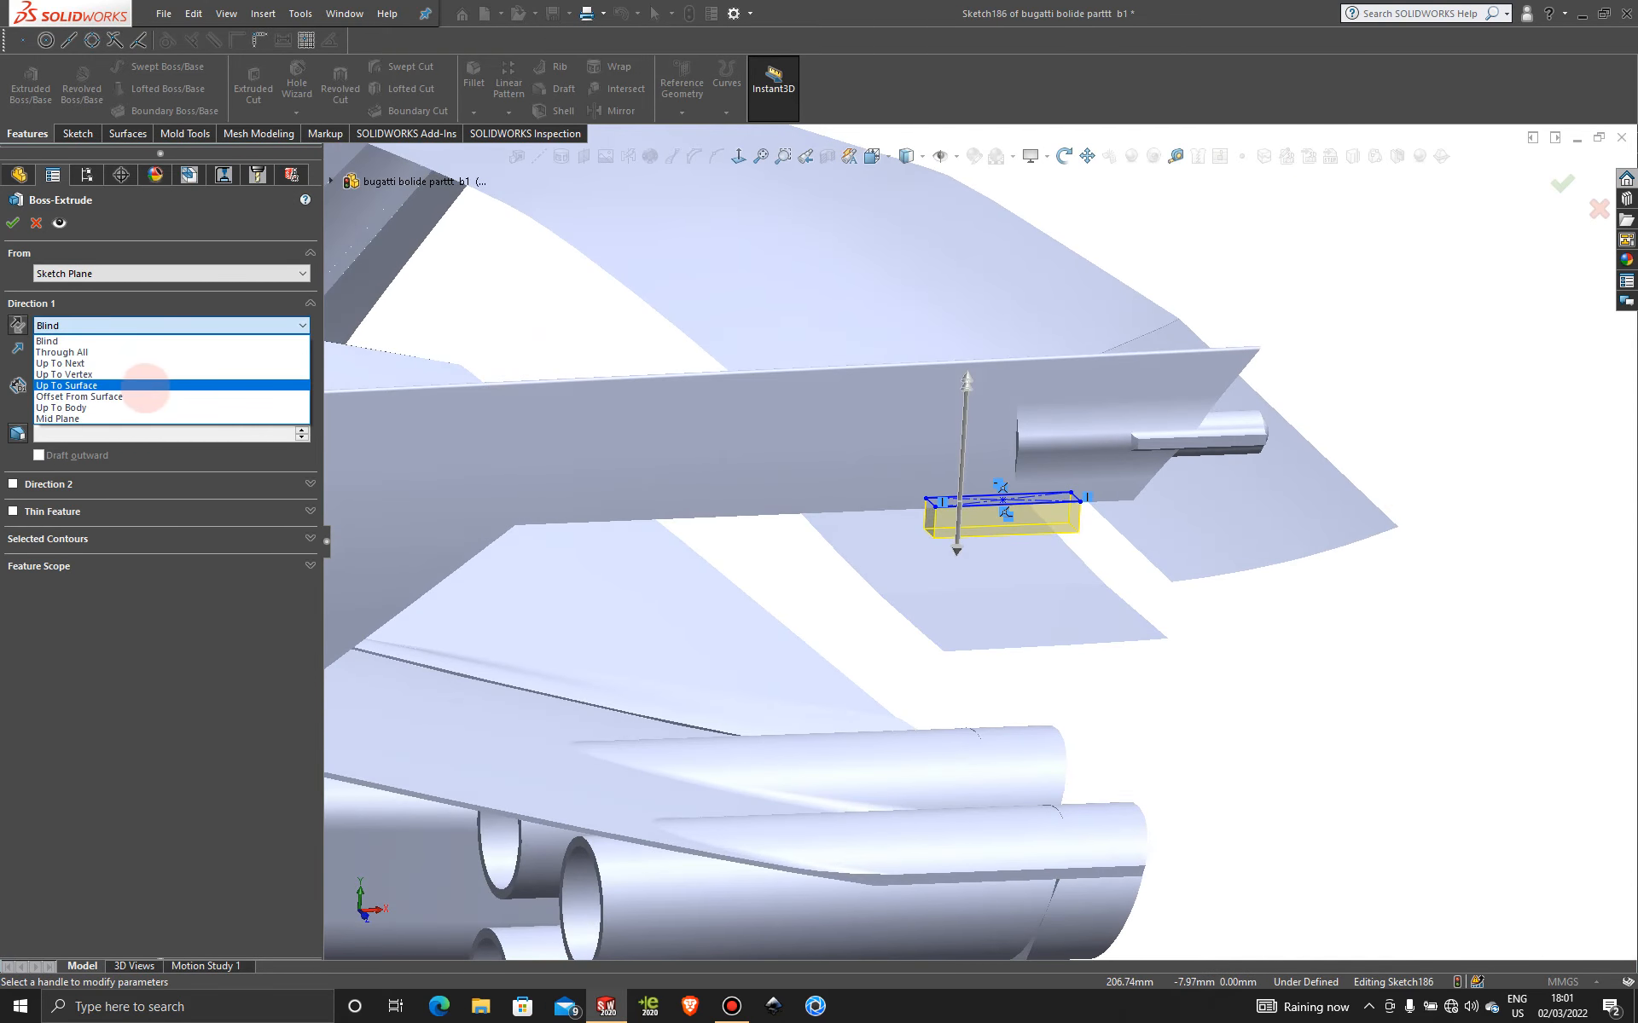
left_click(142, 385)
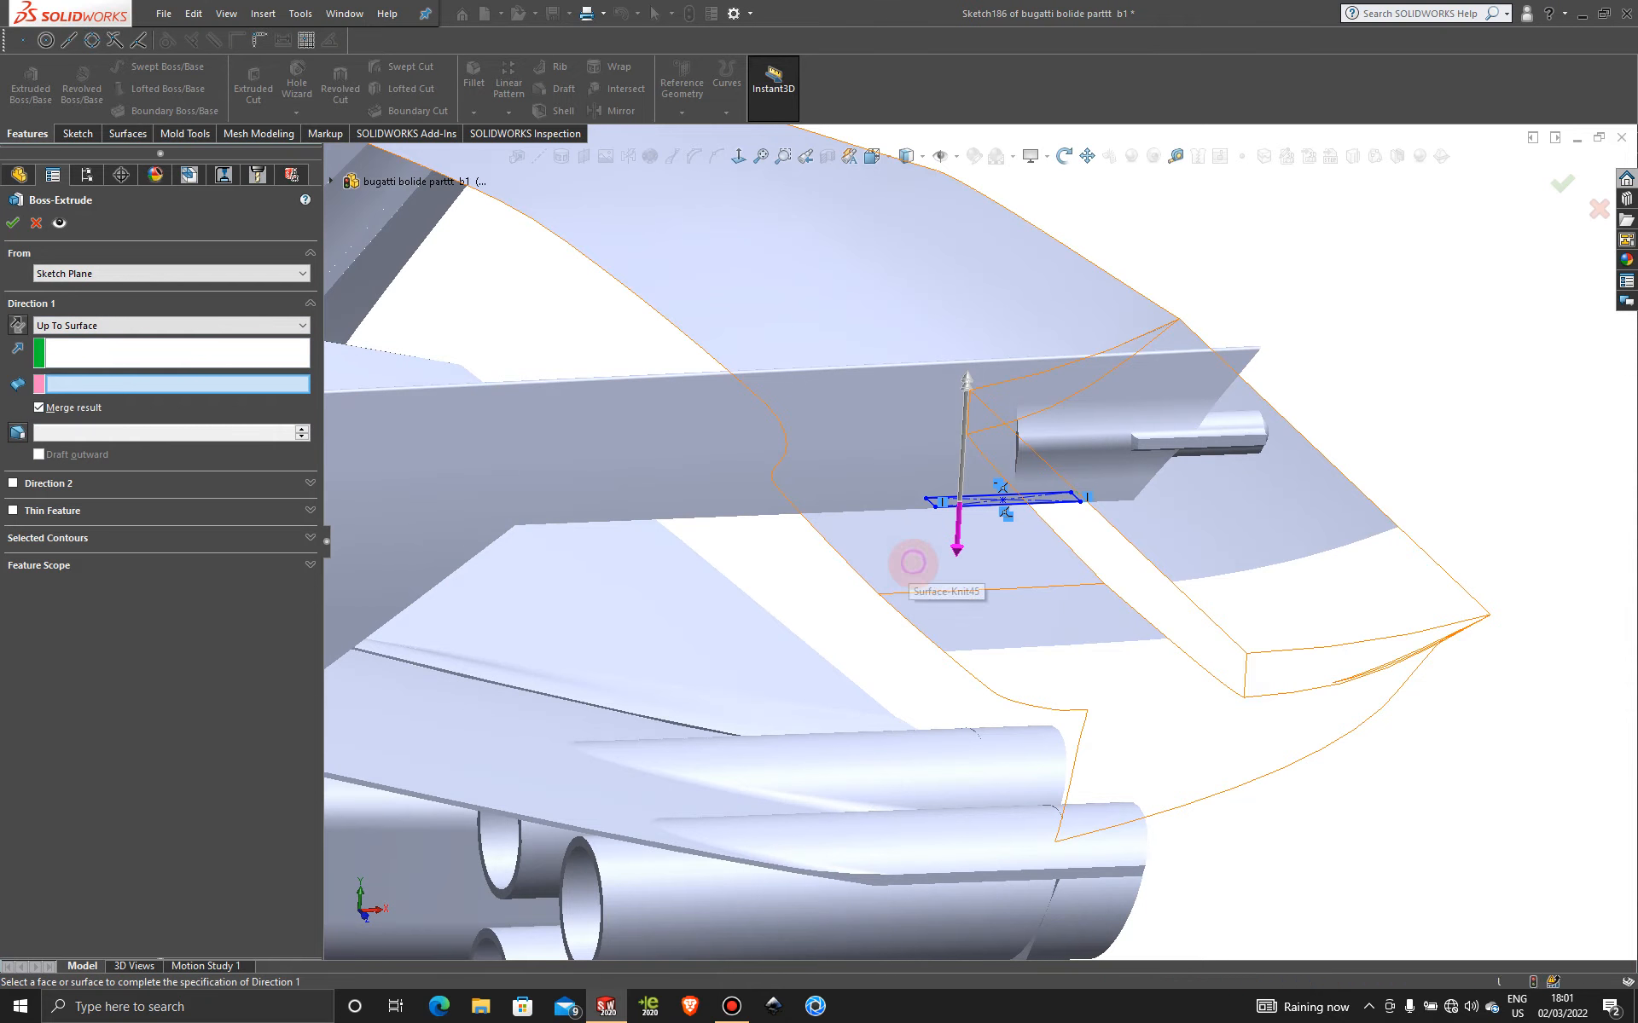
left_click(912, 563)
left_click(940, 611)
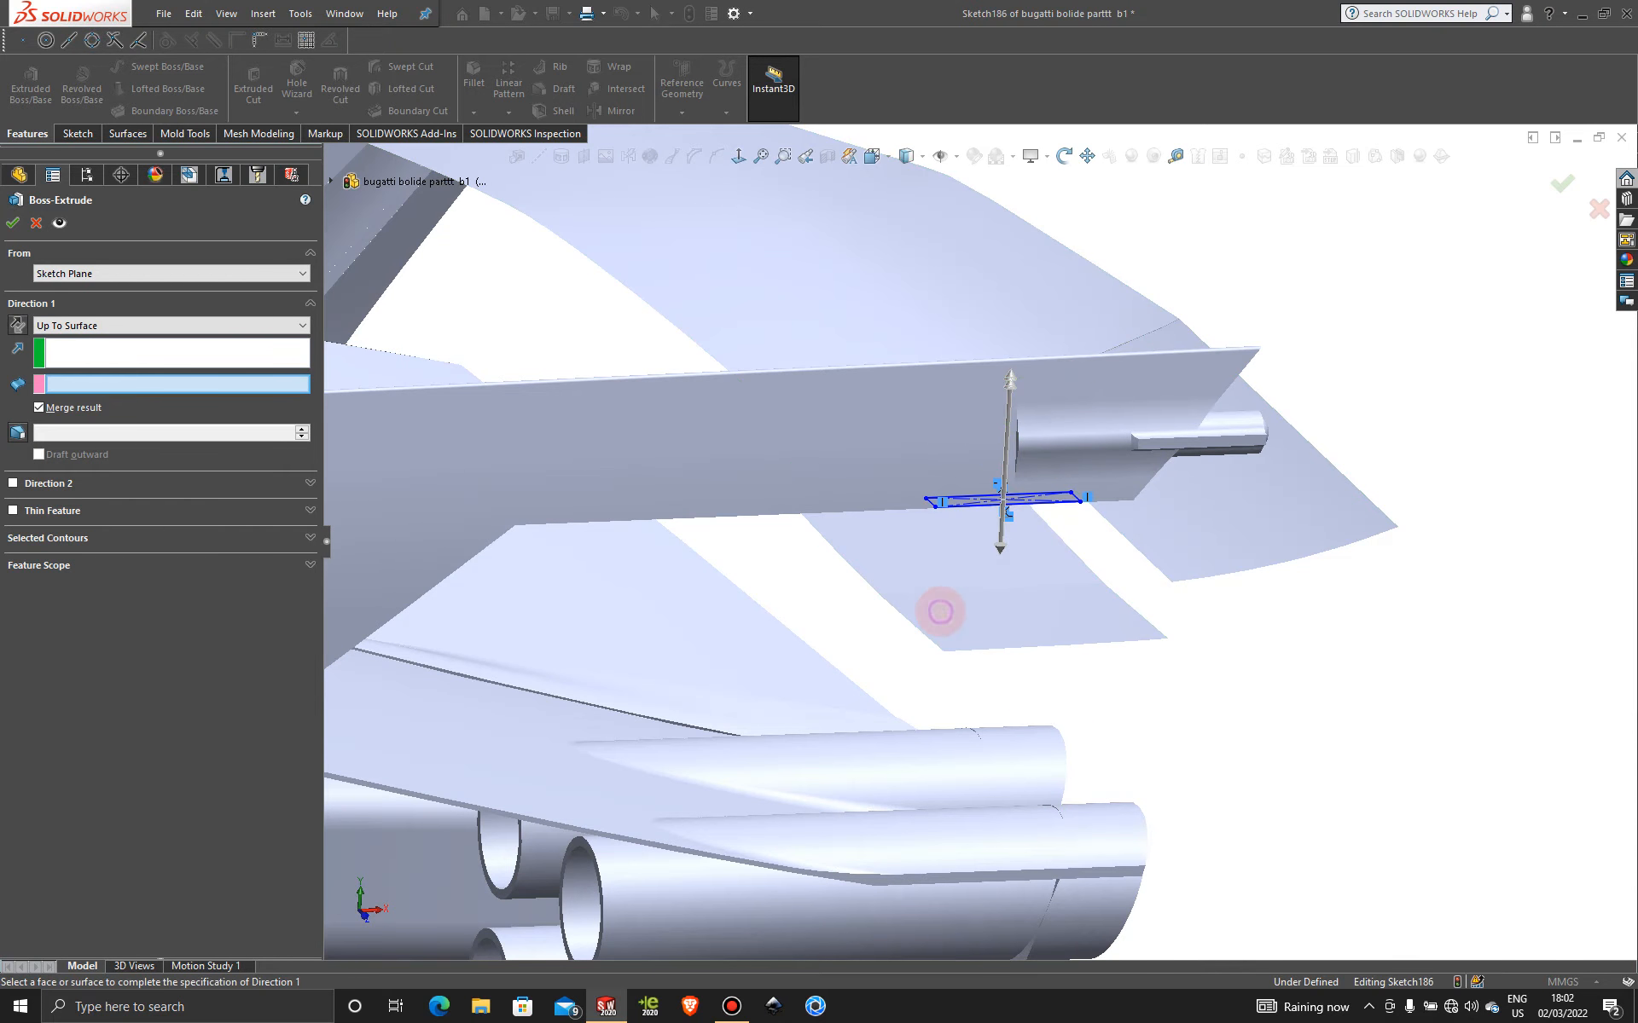
left_click(932, 566)
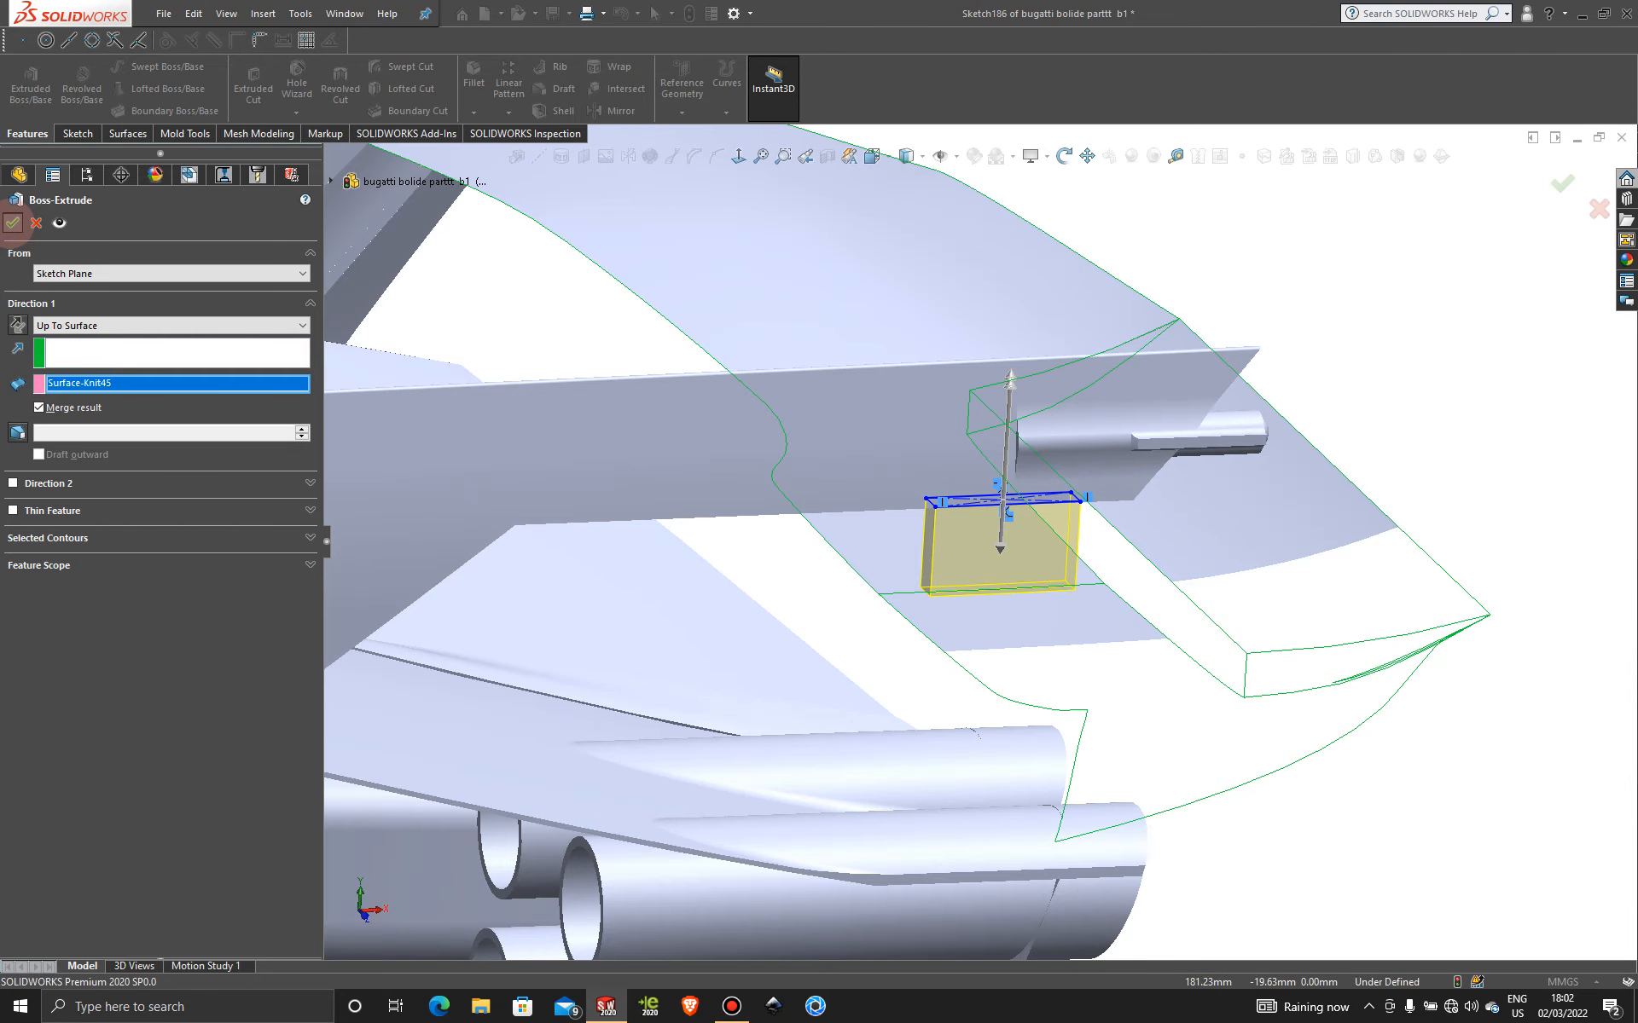
left_click(12, 223)
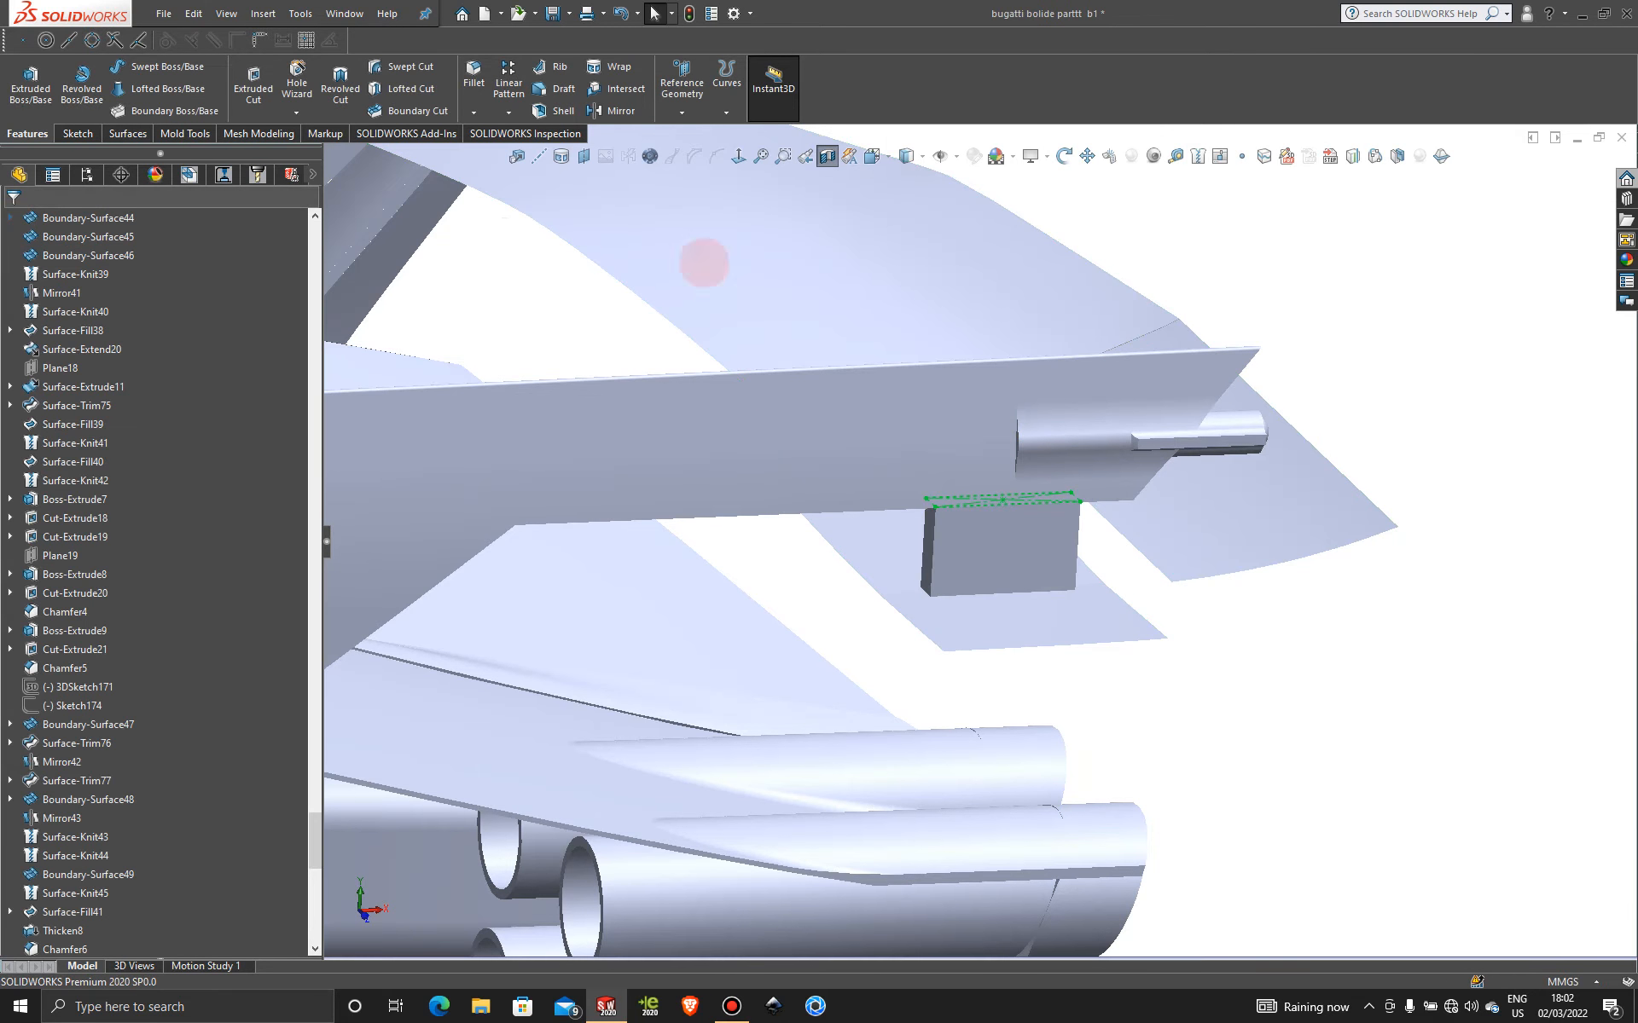
- Start a sketch on the connecting block's side face with a horizontal line about 4 mm long, running rearward from the front edge near the top
middle_click_drag(1261, 427, 1356, 344)
left_click(1047, 584)
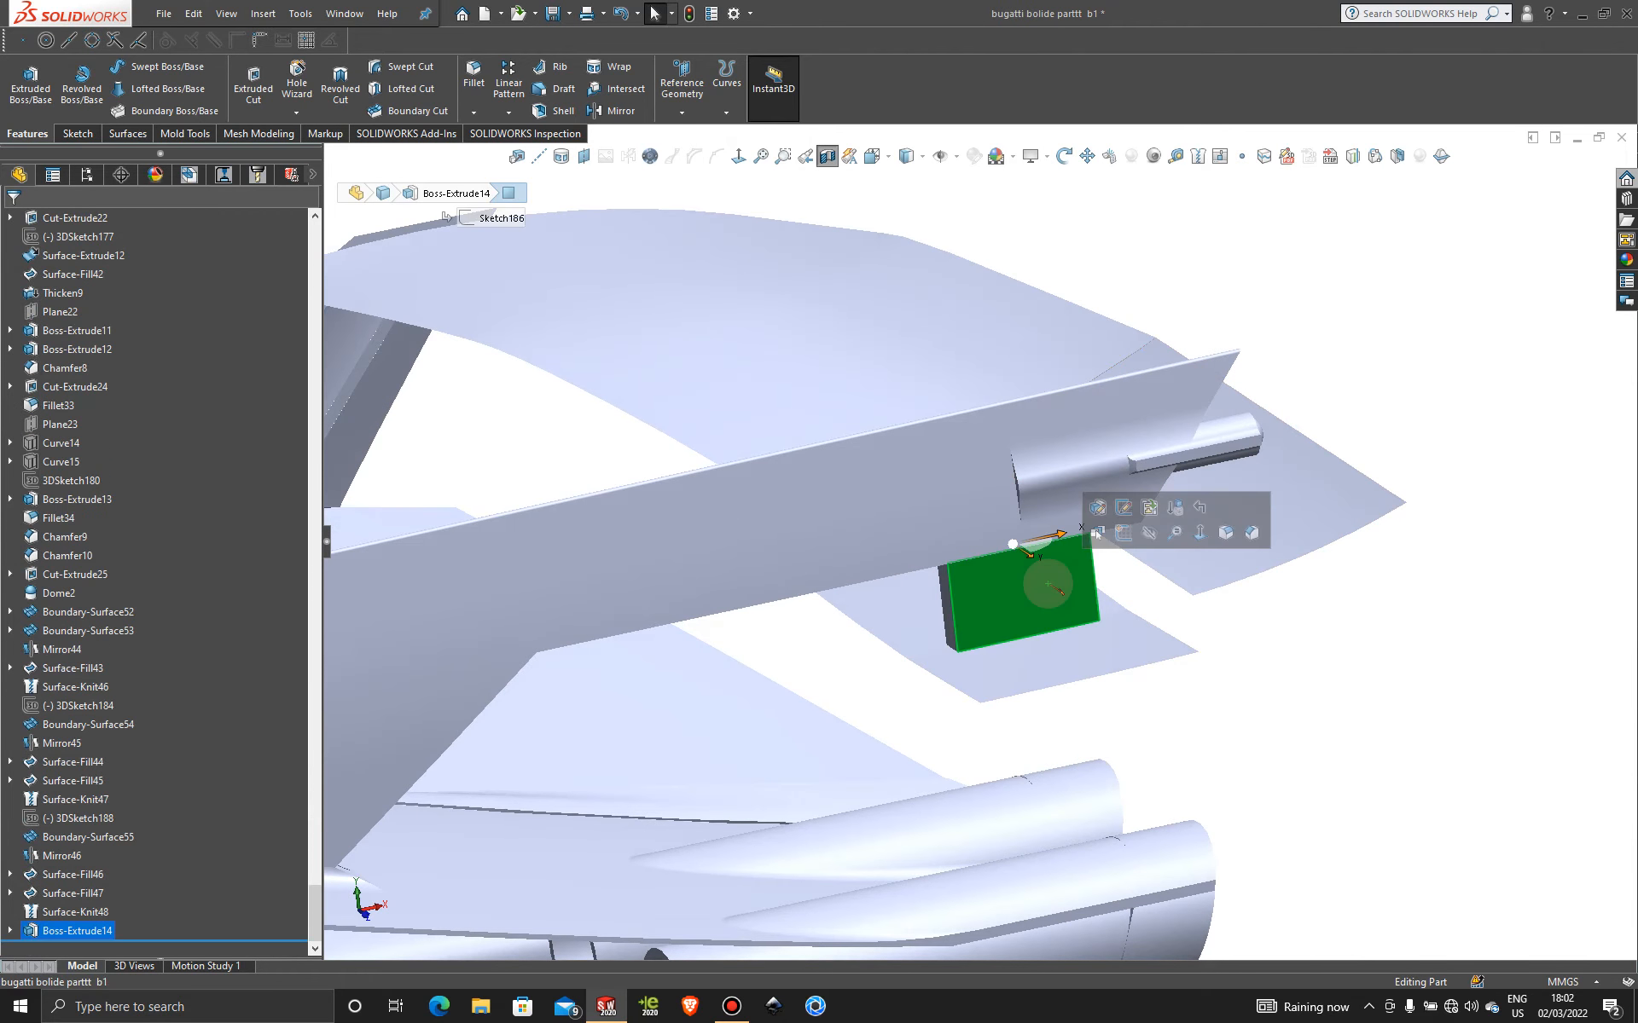
left_click(1119, 532)
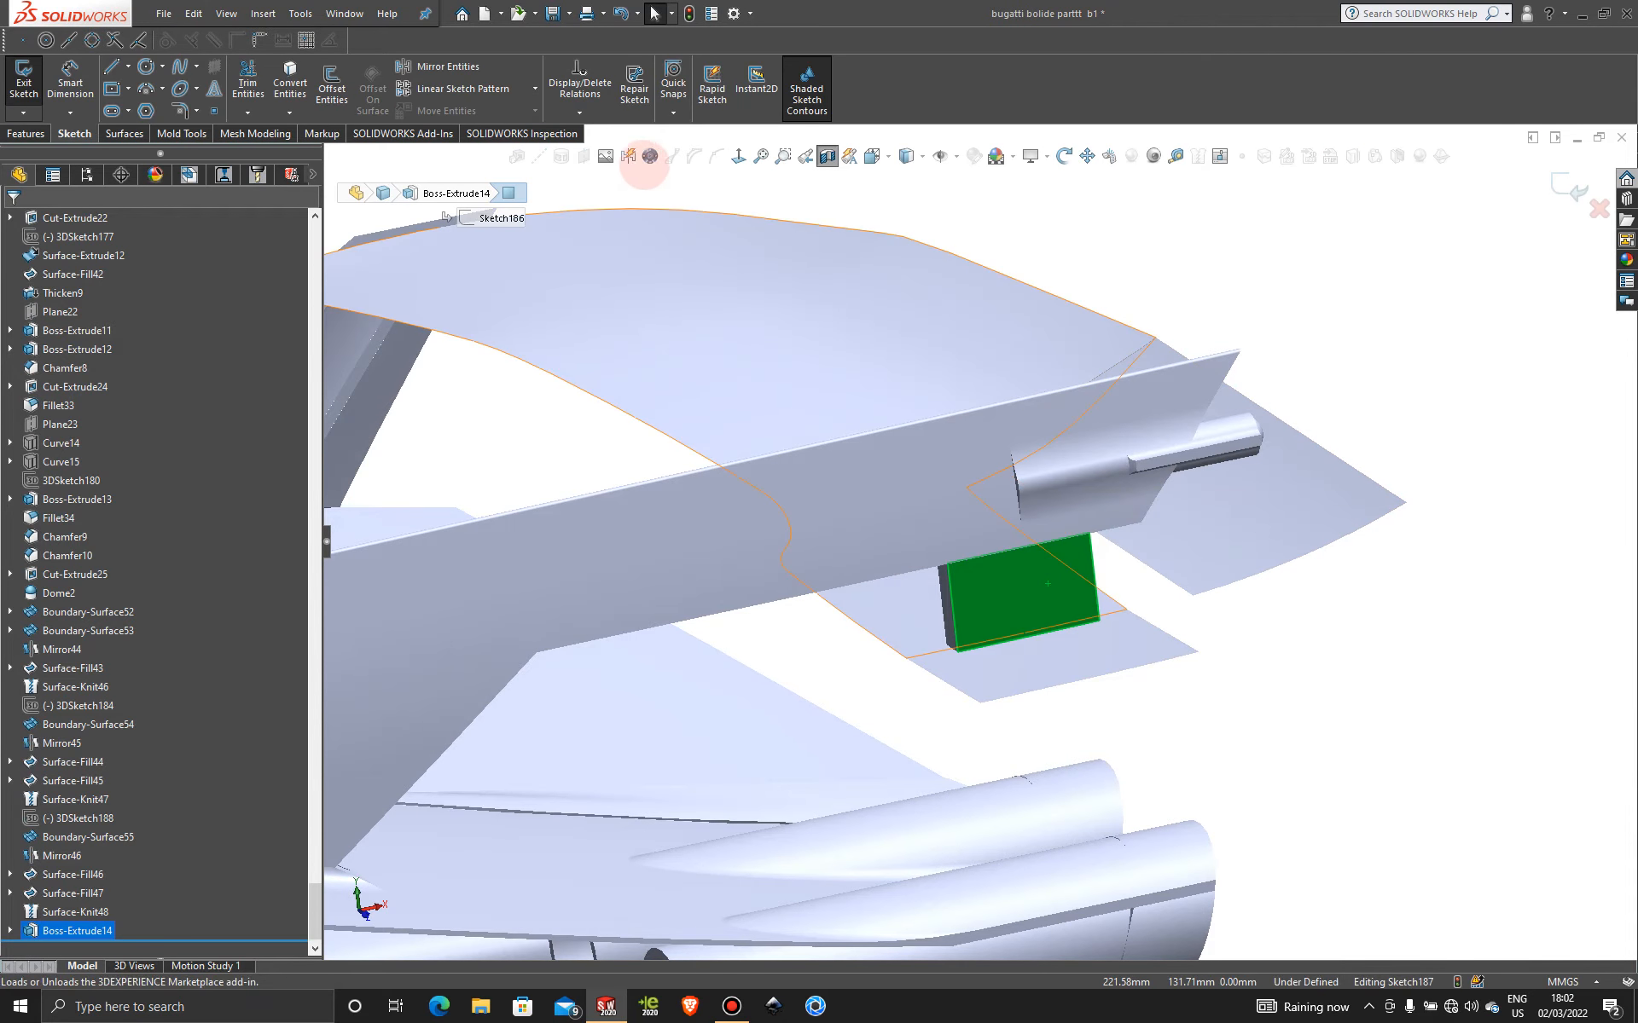
left_click(739, 156)
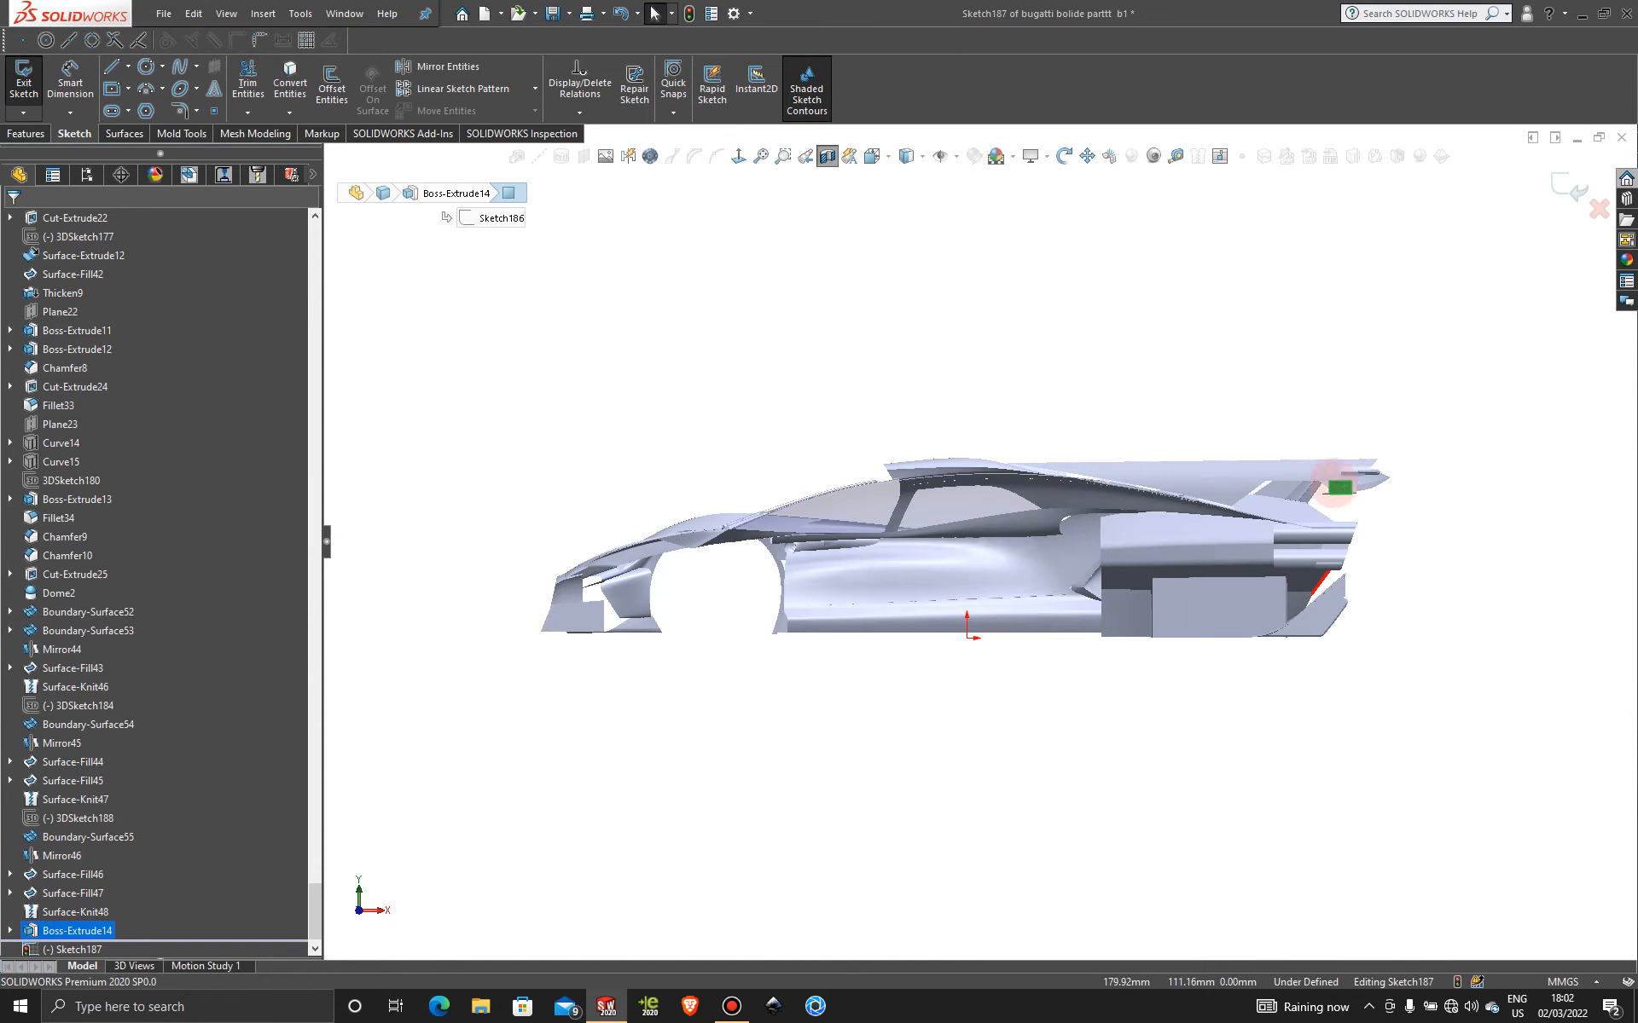
scroll(1297, 483, "down", 3)
scroll(1184, 471, "down", 8)
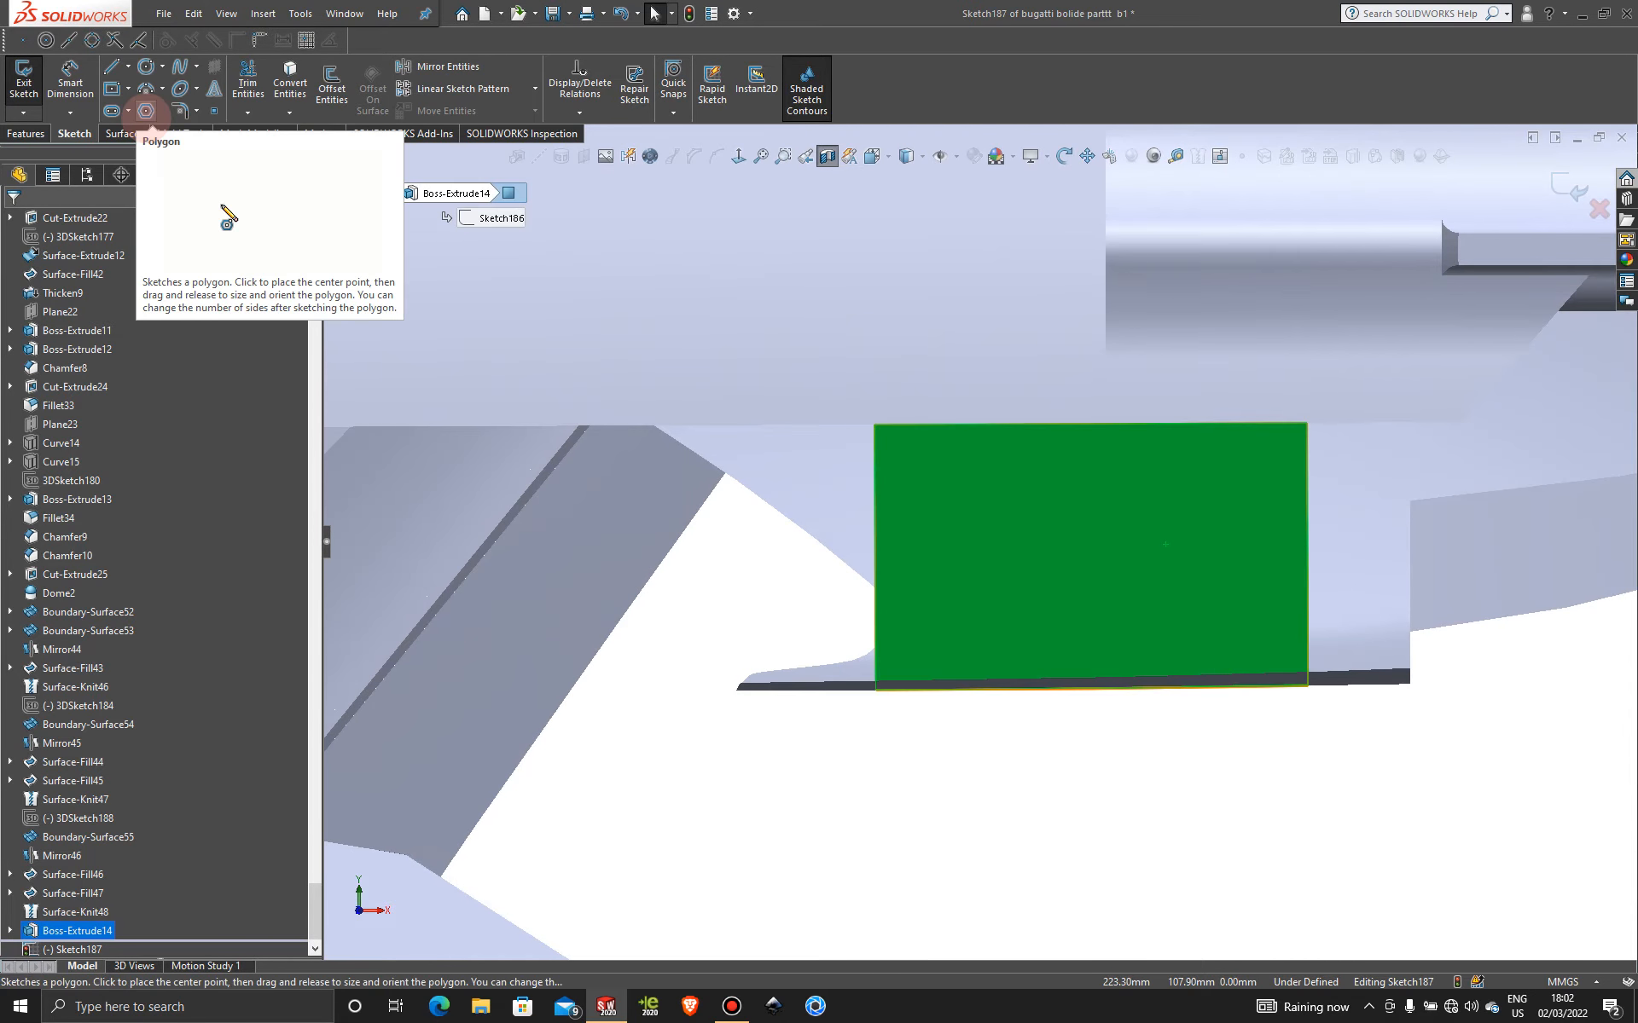
left_click(111, 66)
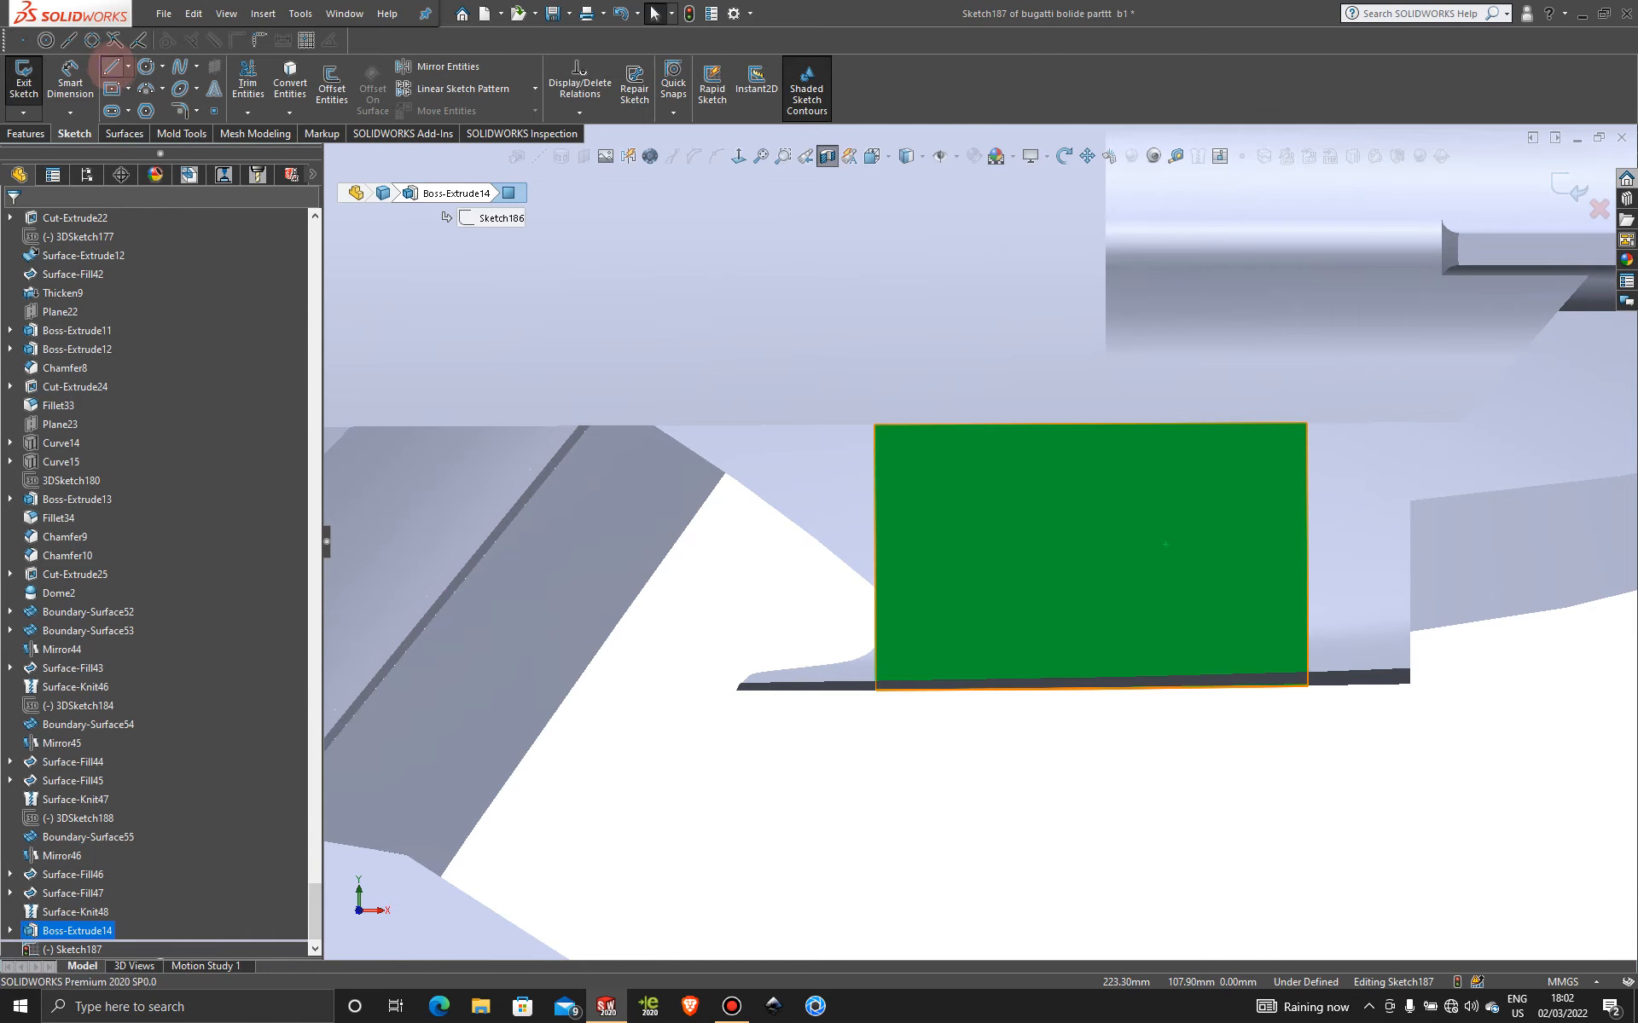
left_click(862, 433)
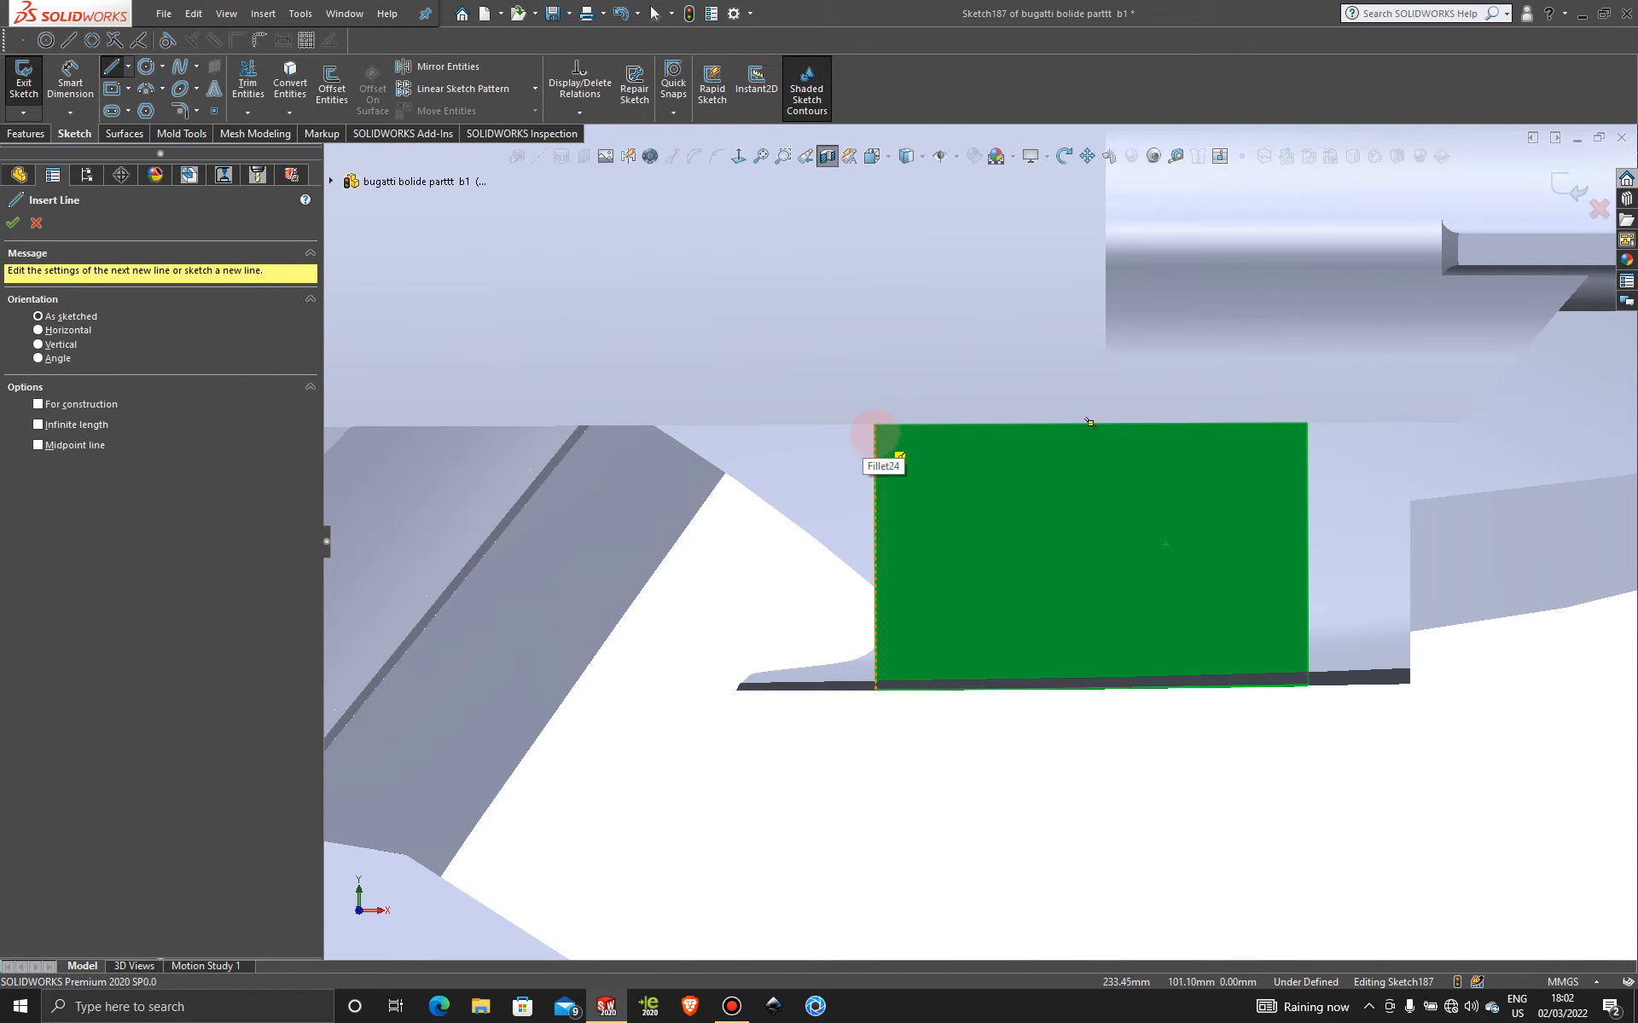
left_click_drag(891, 444, 1009, 439)
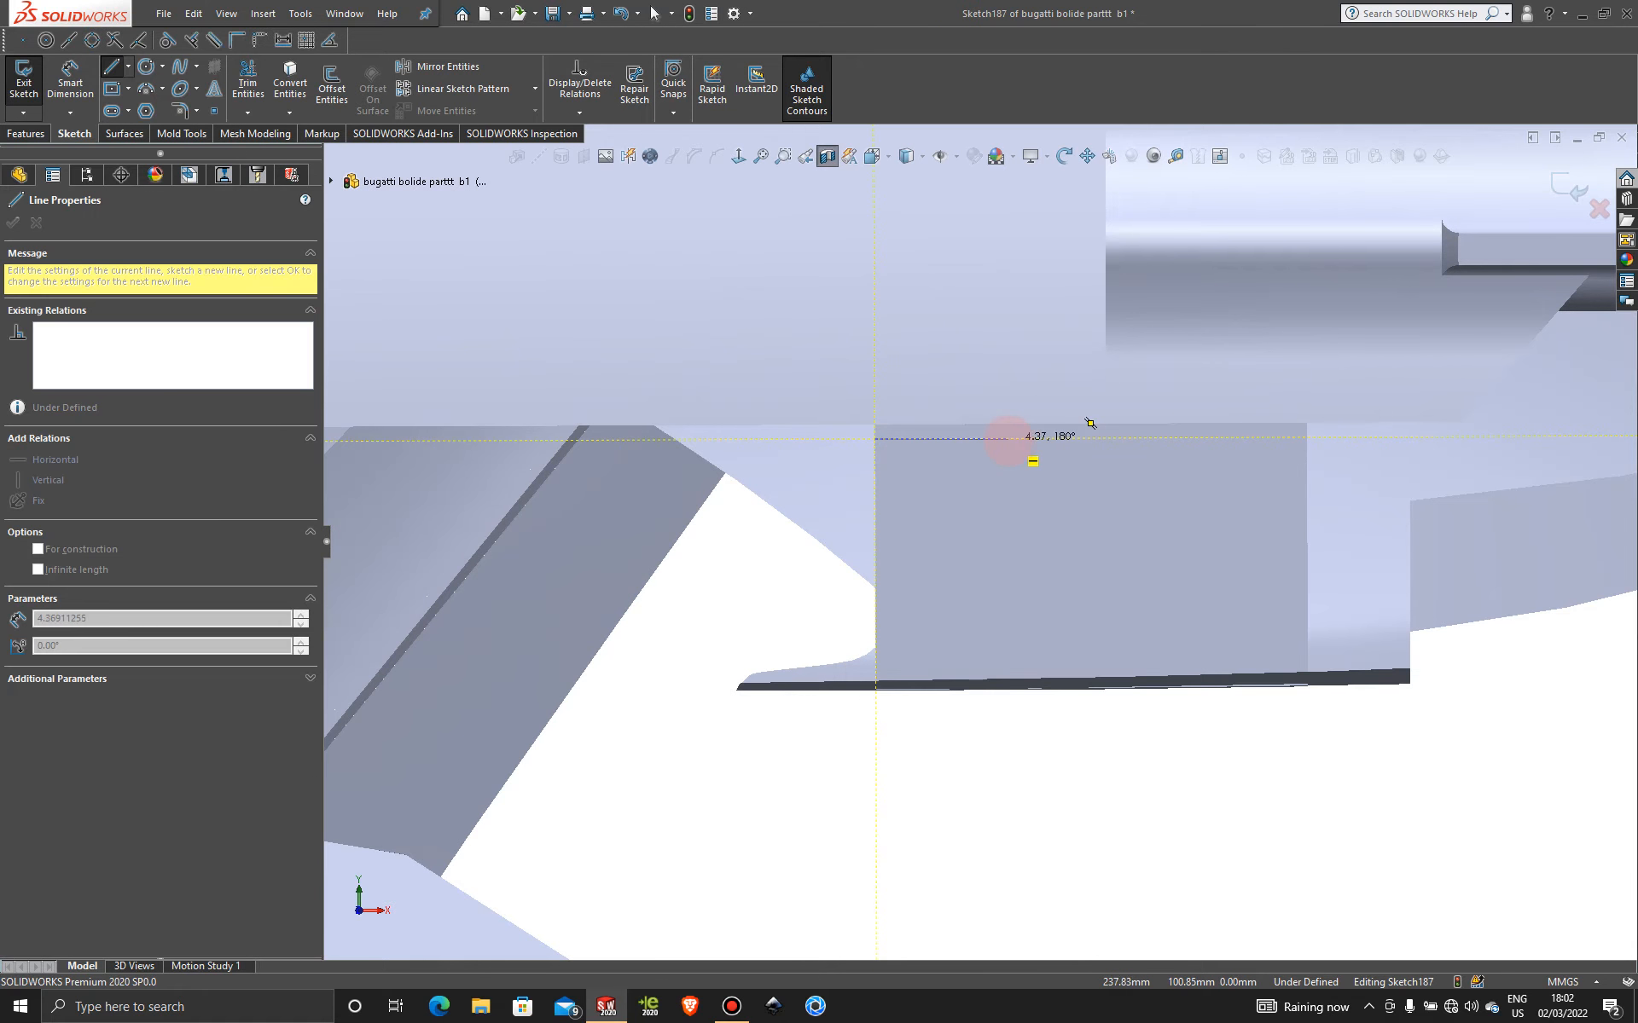
left_click(1002, 438)
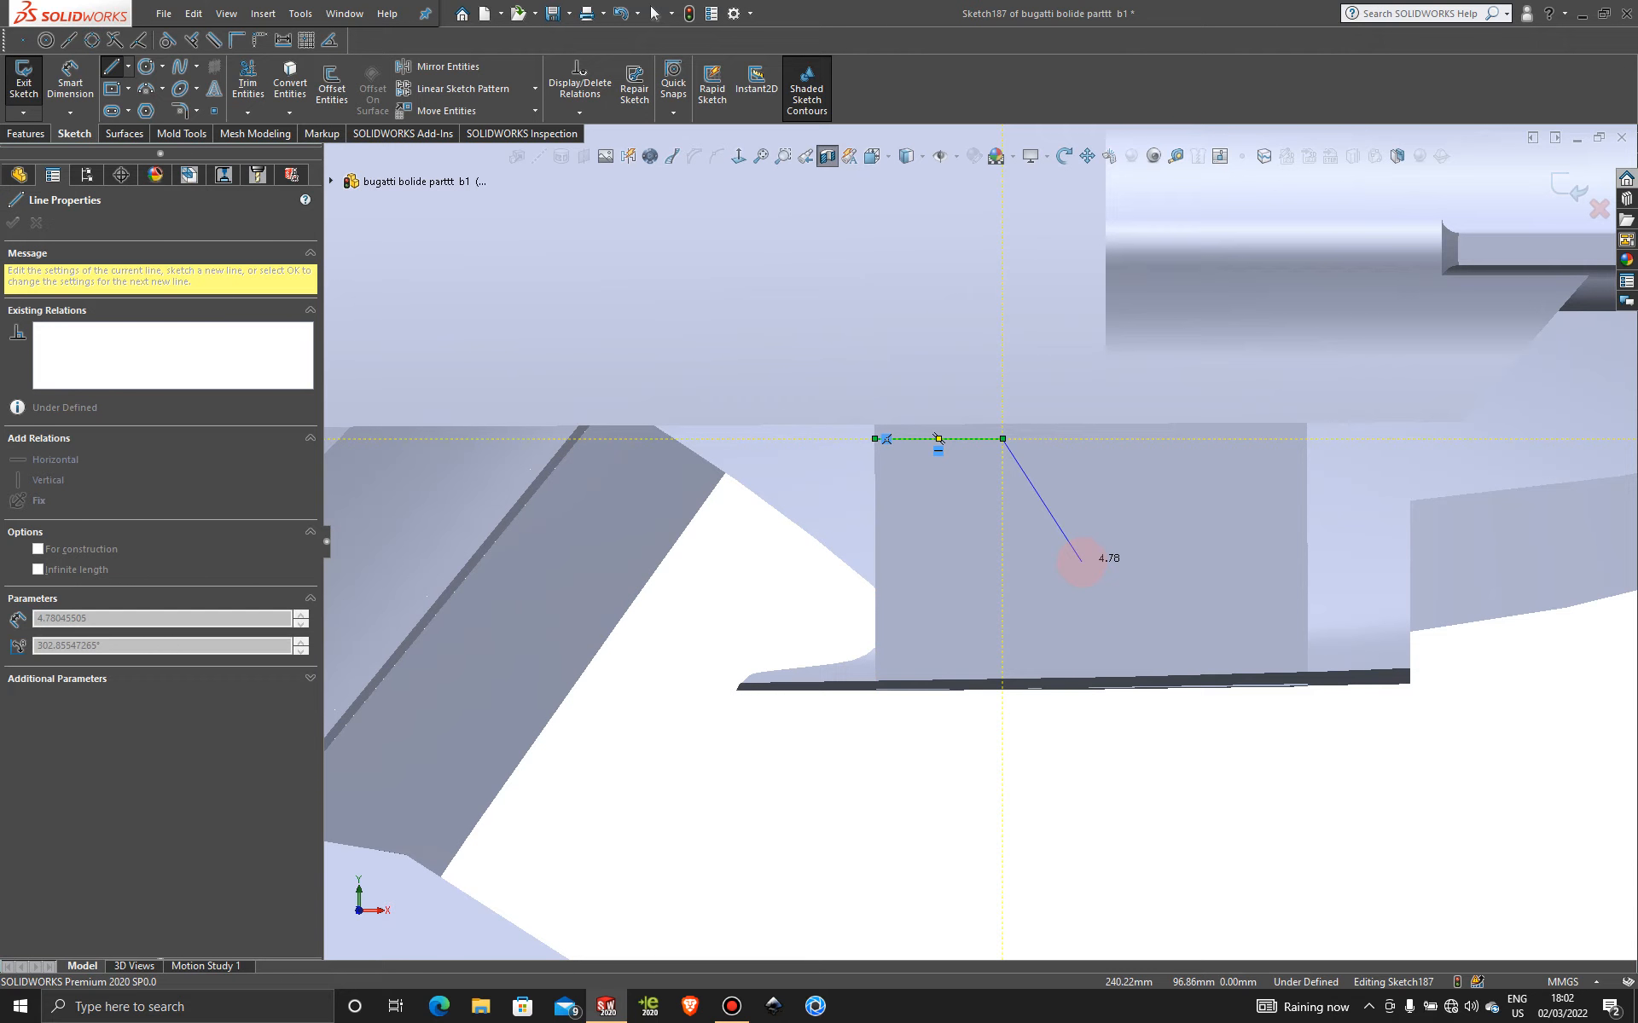
- Close the five-sided profile with a rearward point at mid-height, a lower line about 8.6 mm extending past the front edge, and a slanted front line
left_click(1080, 561)
left_click(967, 662)
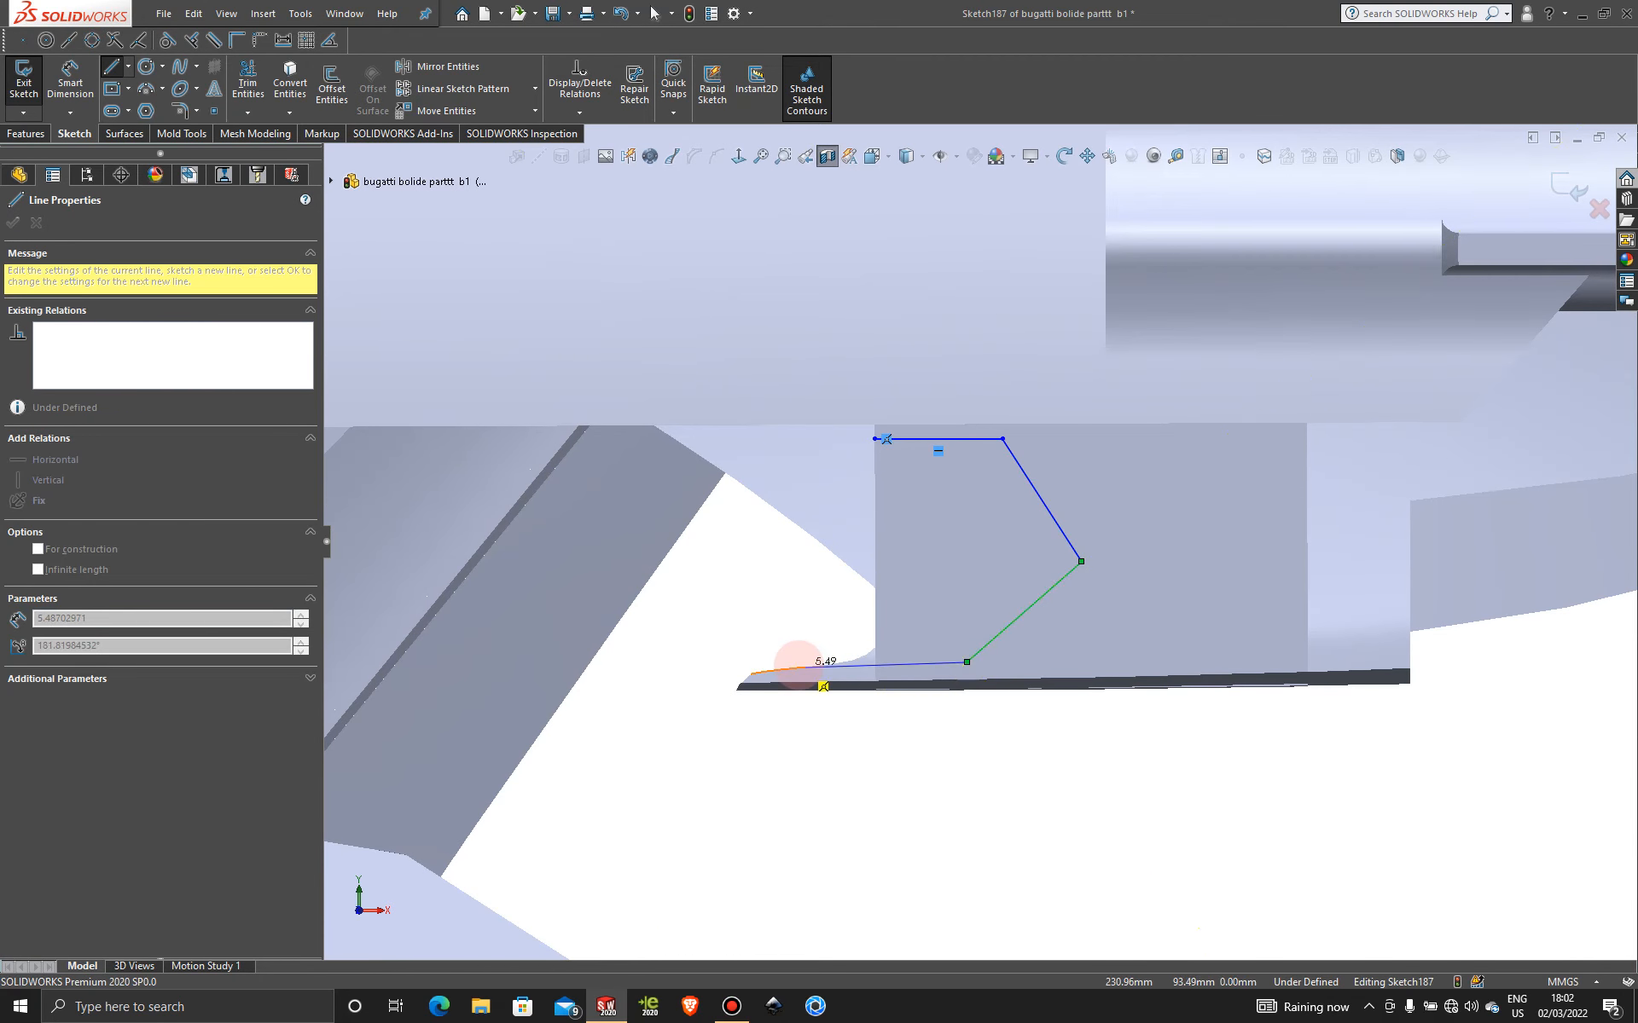
left_click(705, 662)
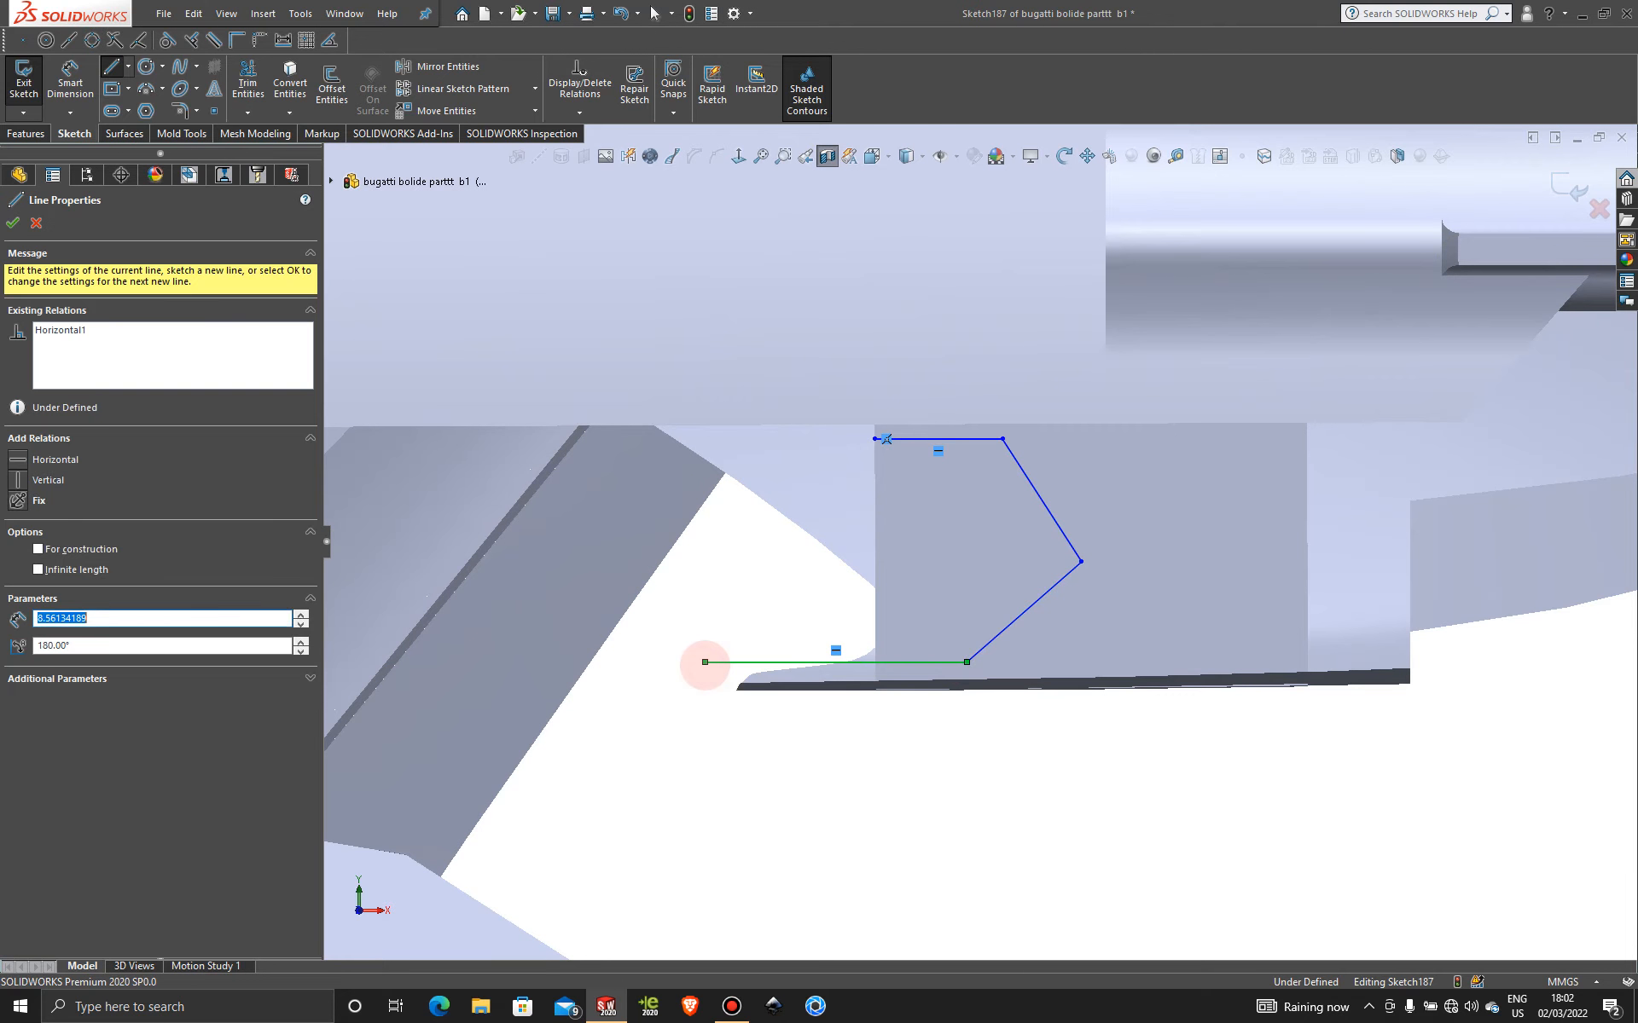
left_click(874, 439)
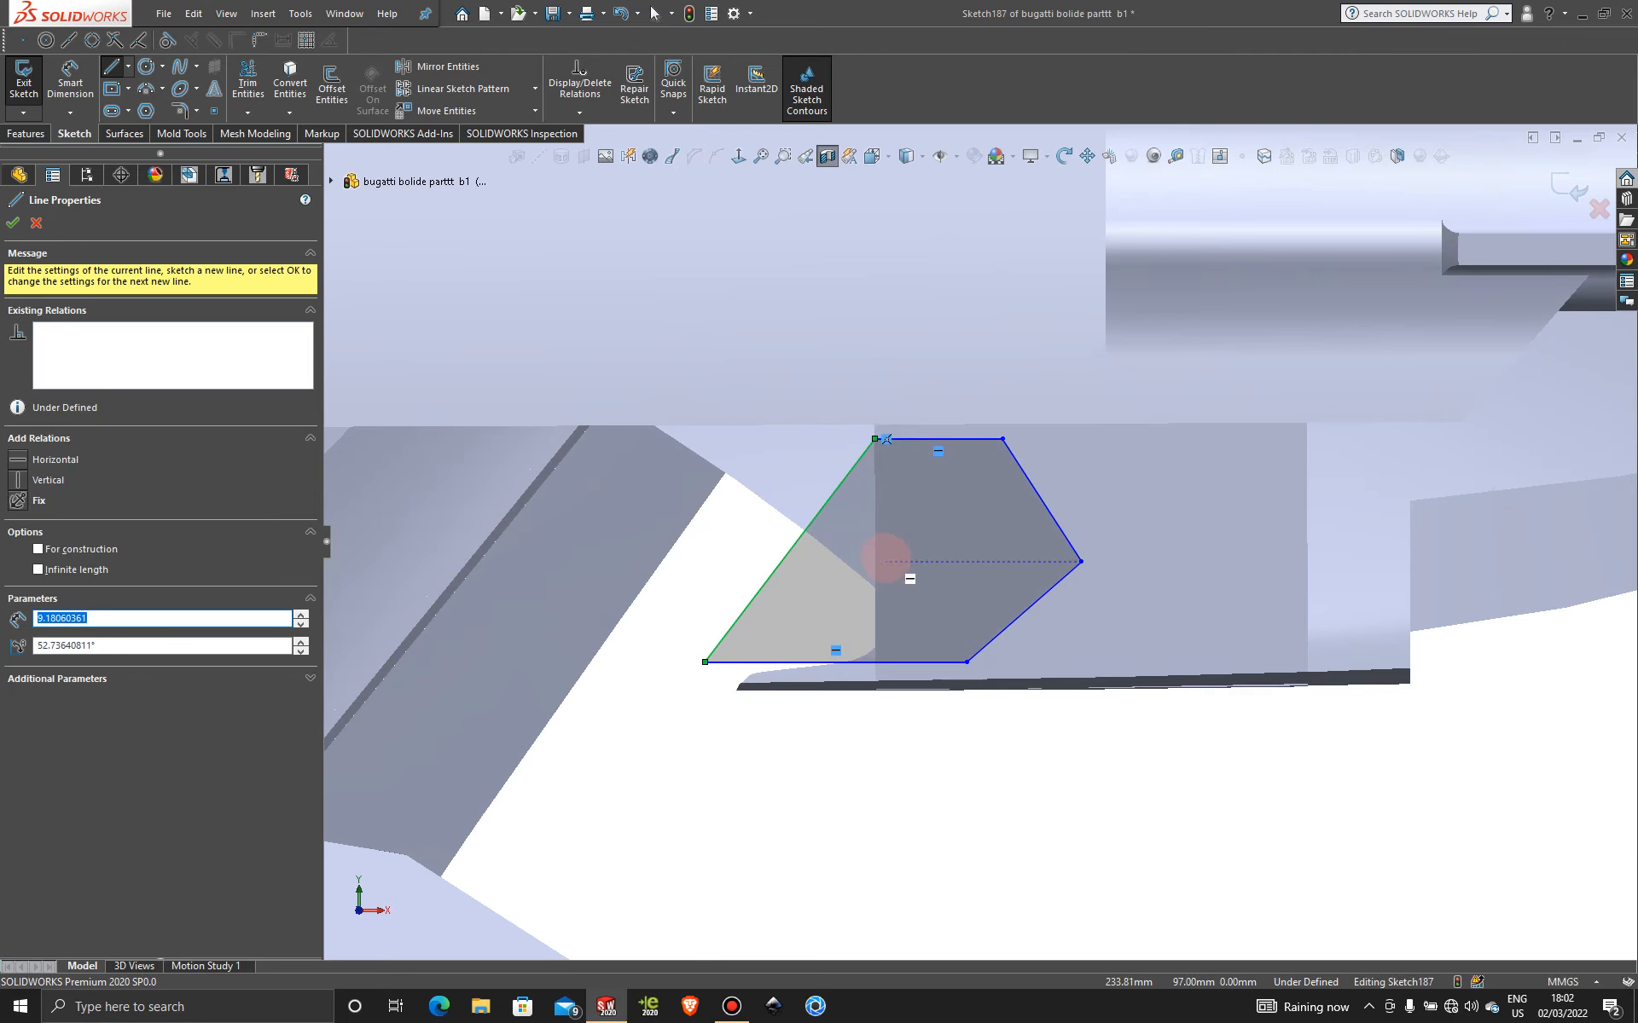
key("Escape")
- Cut the five-sided profile 3 mm blind through the block to form a pointed notch in its front
left_click(26, 134)
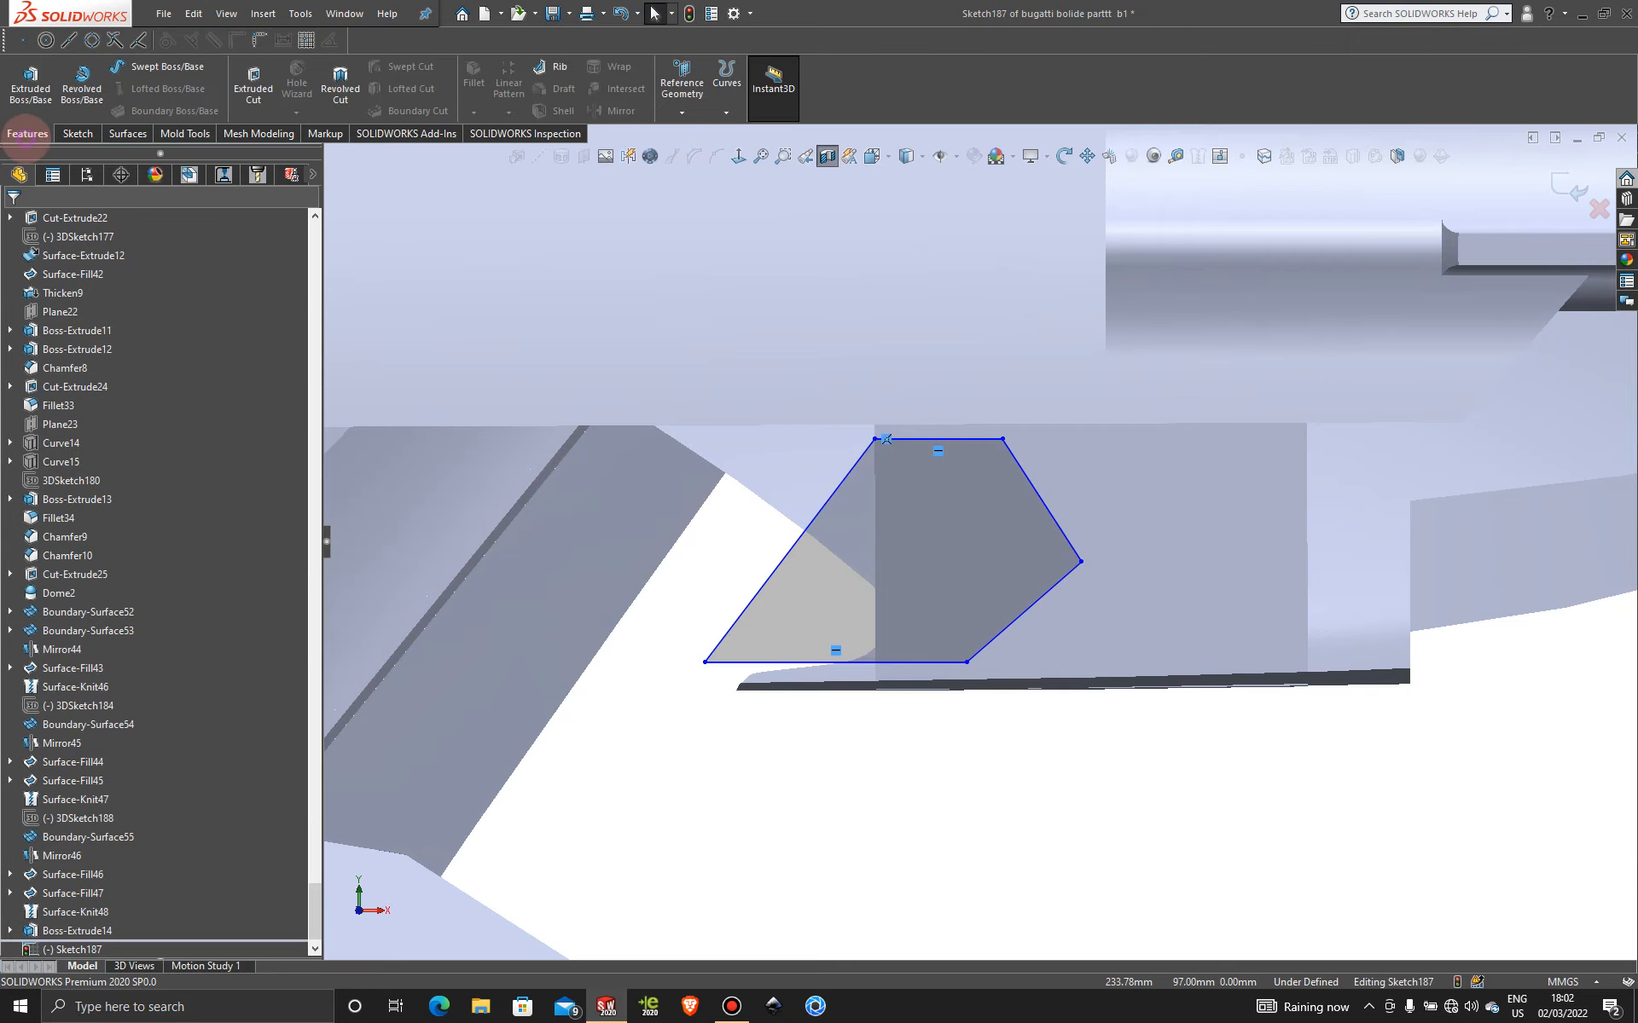
left_click(253, 81)
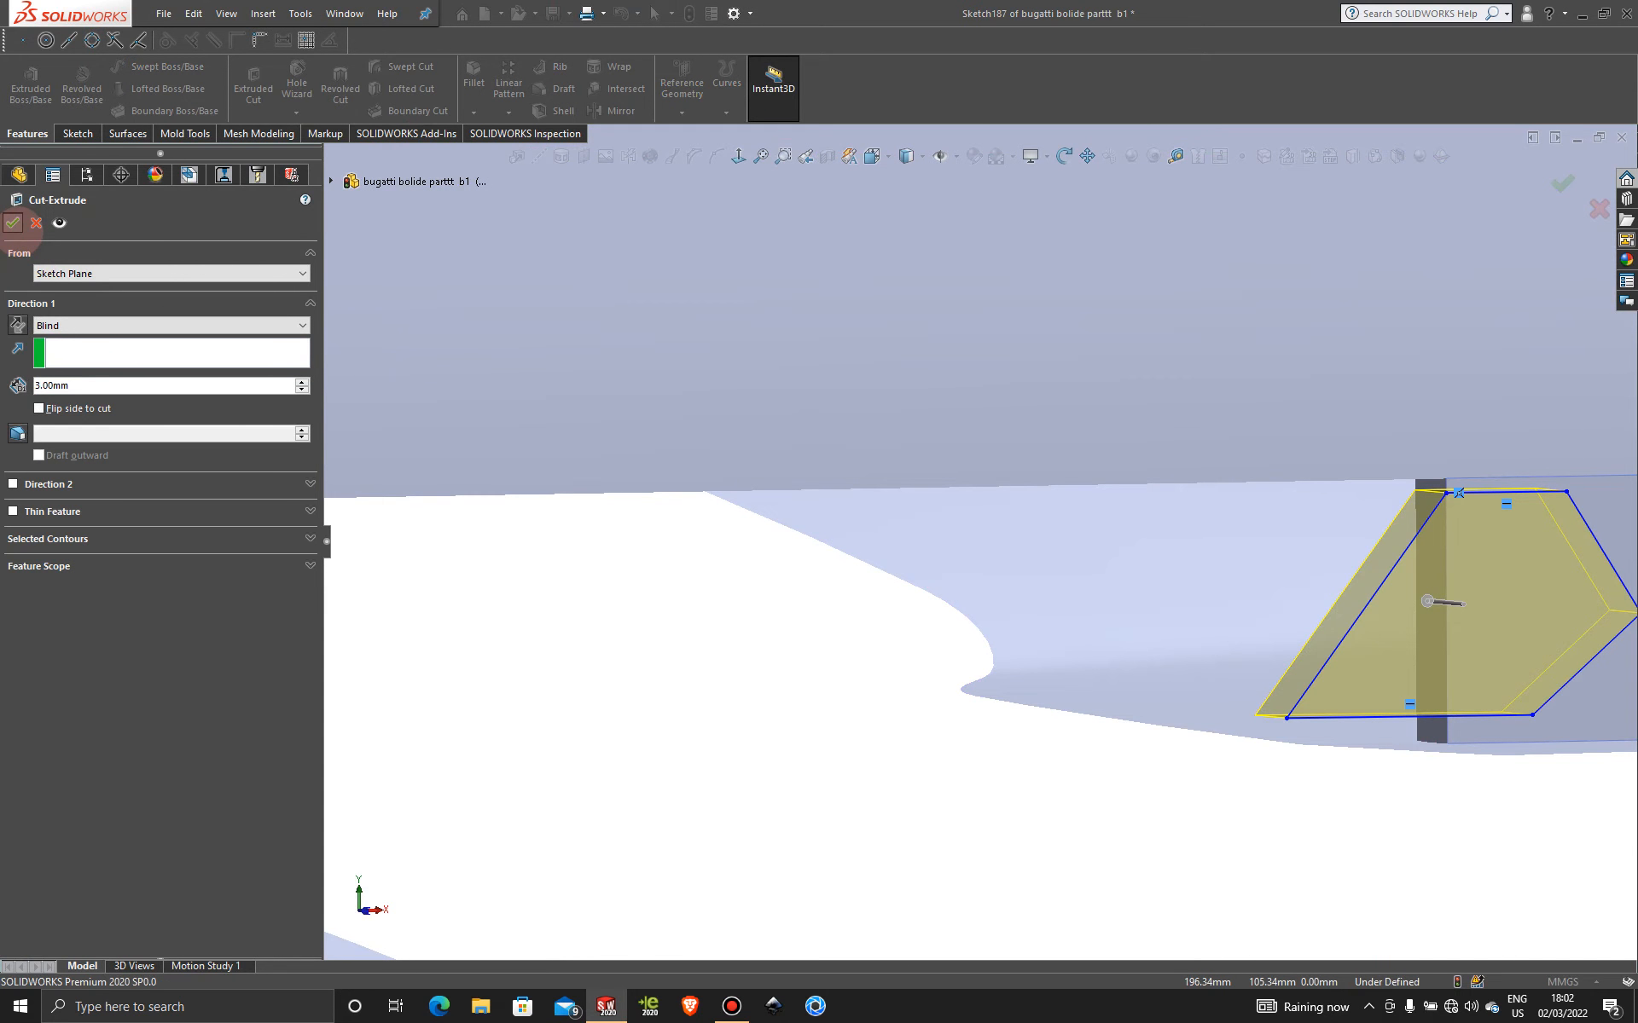
left_click(13, 223)
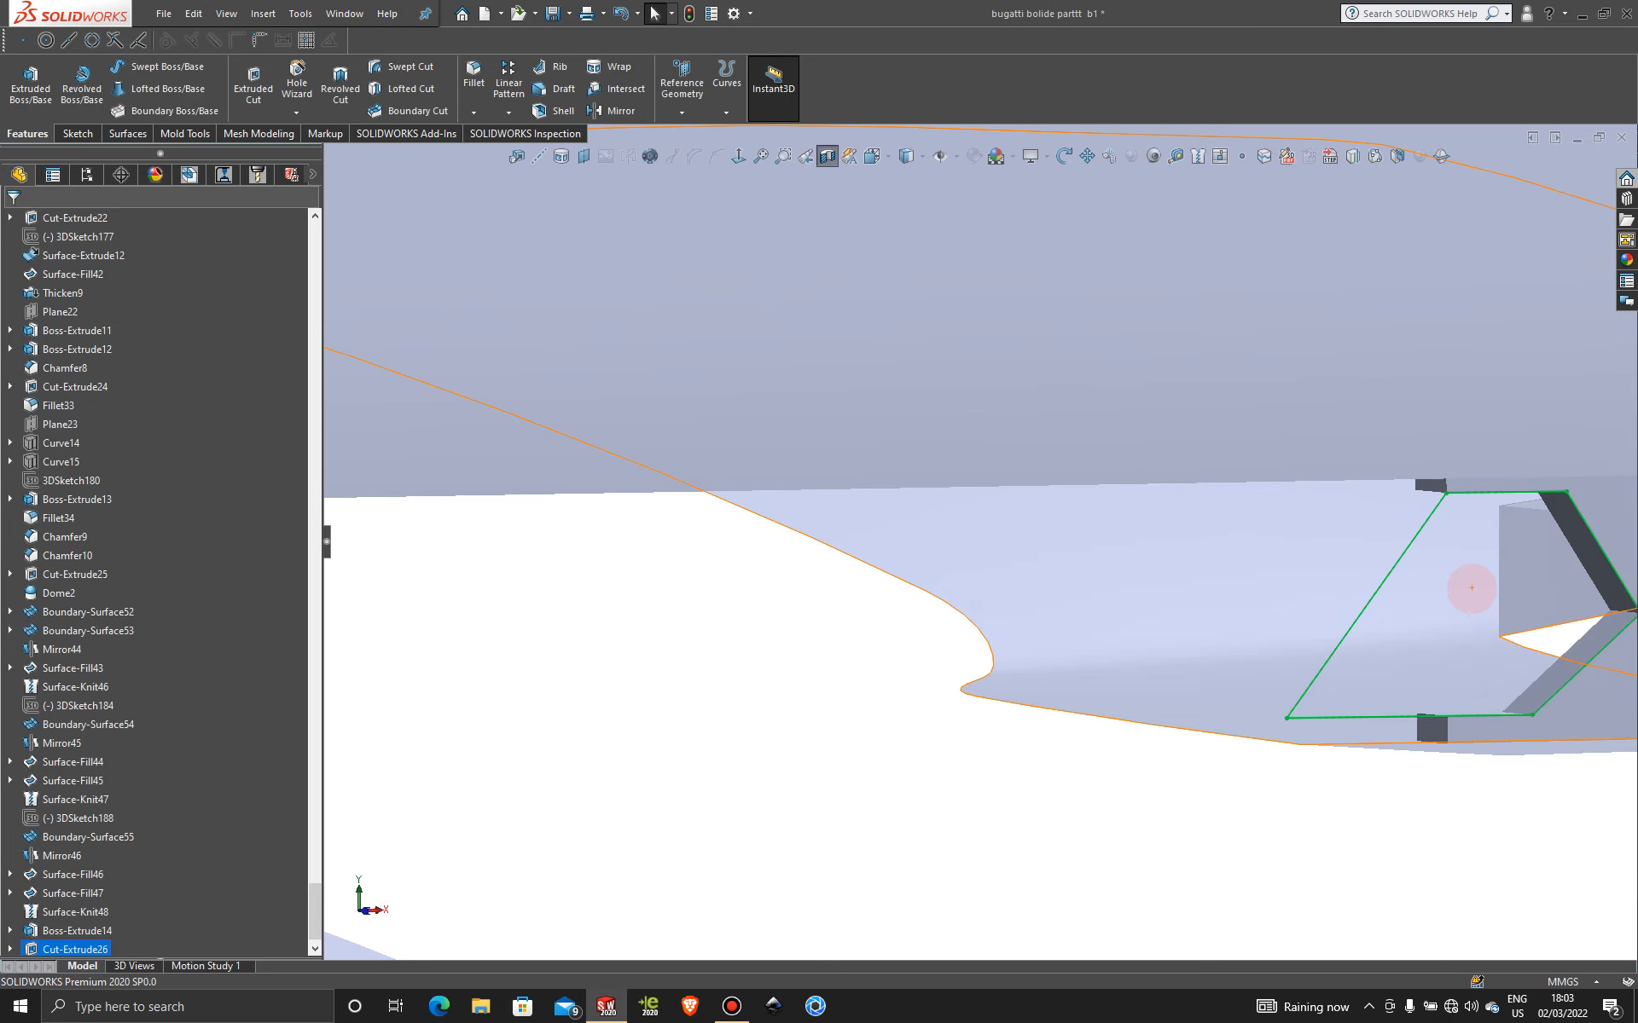
scroll(1472, 589, "up", 4)
left_click(1285, 666)
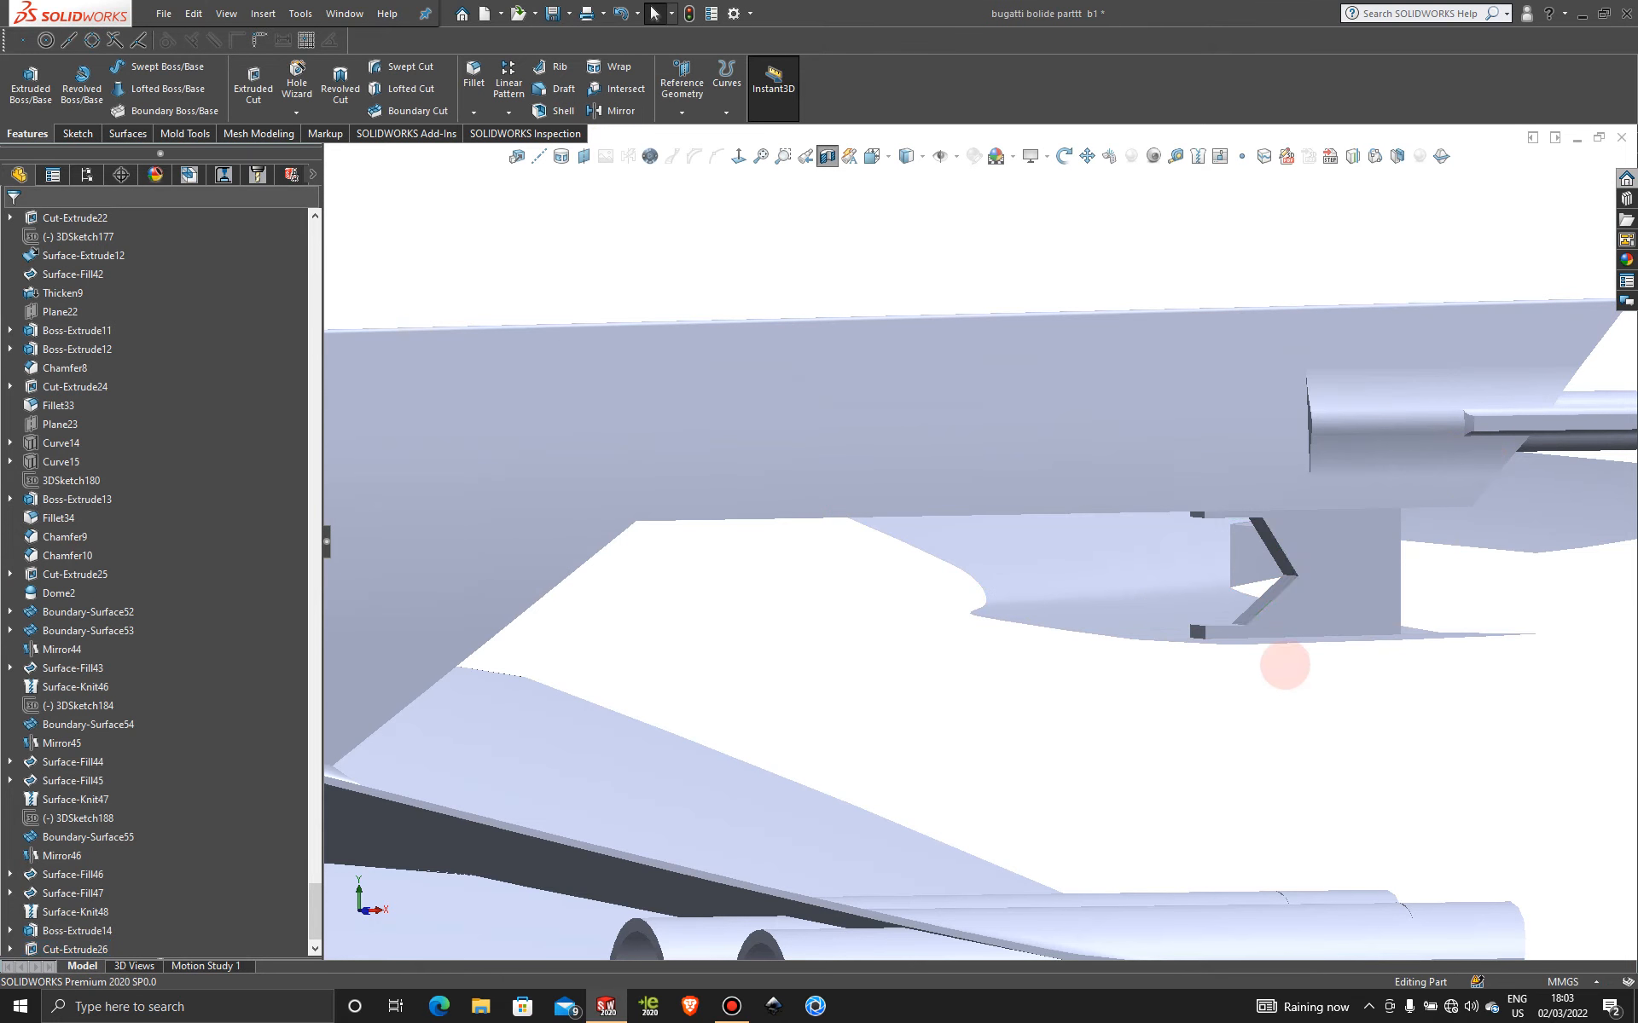
- Start another sketch on the block's side face with a horizontal line from behind the rear edge, level with the front notch's upper edge
middle_click_drag(1156, 692, 1203, 708)
left_click(1273, 639)
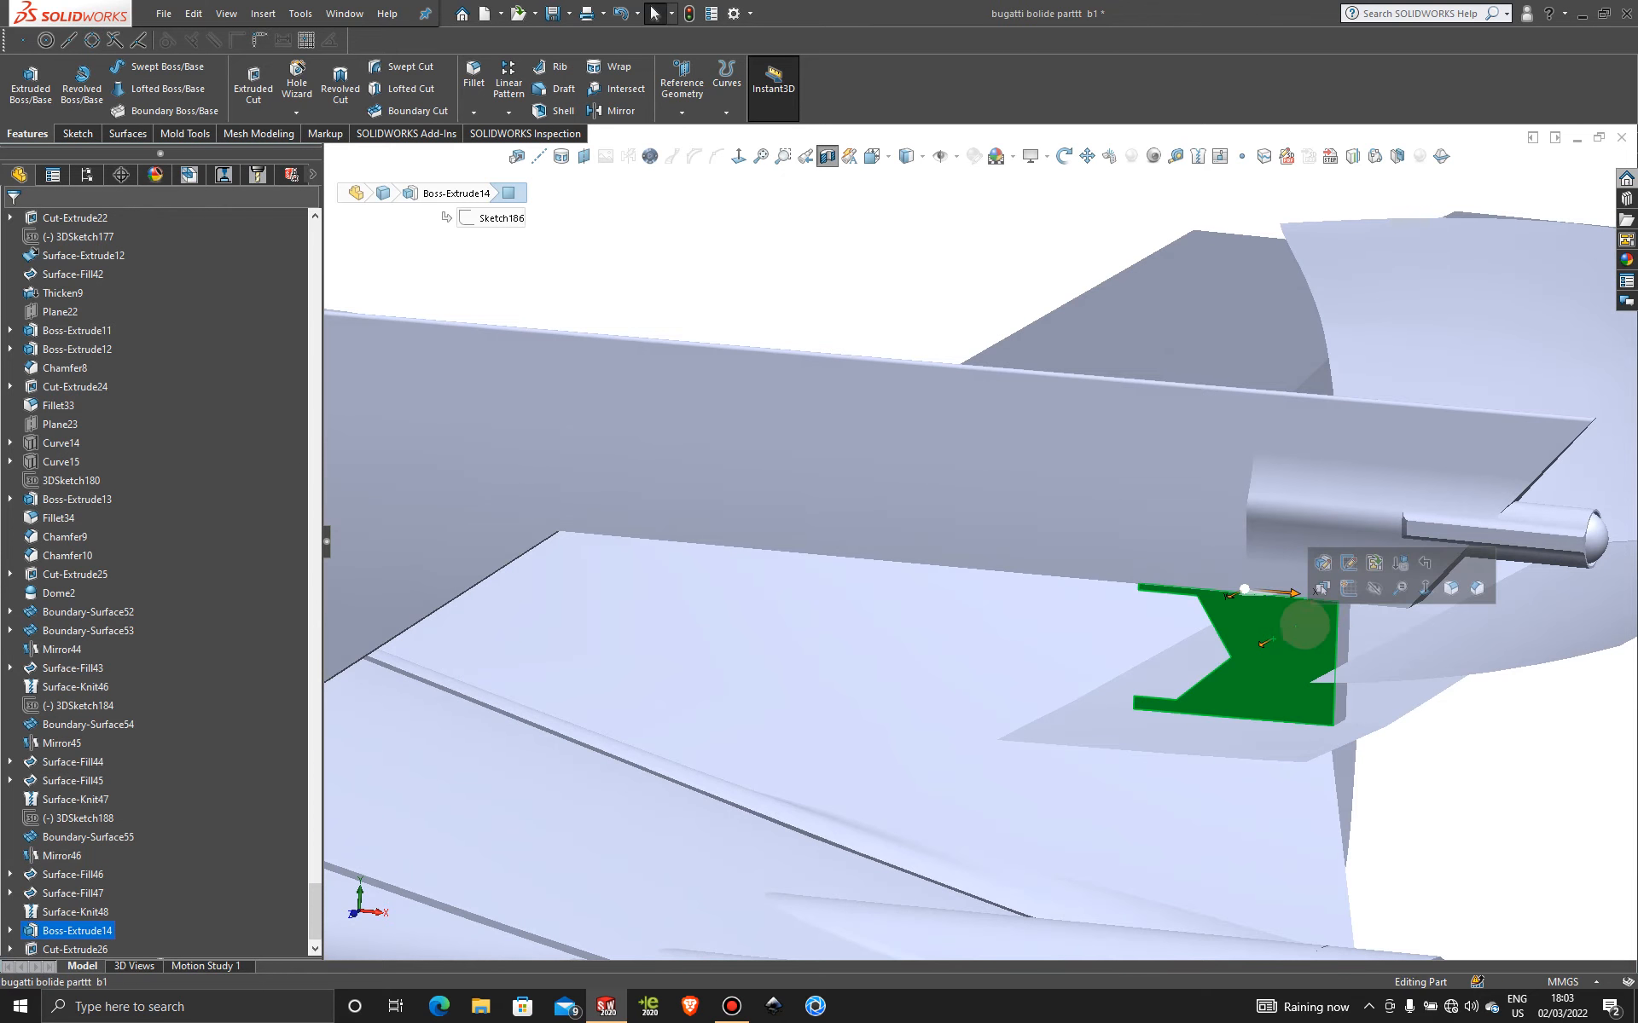
left_click(1349, 587)
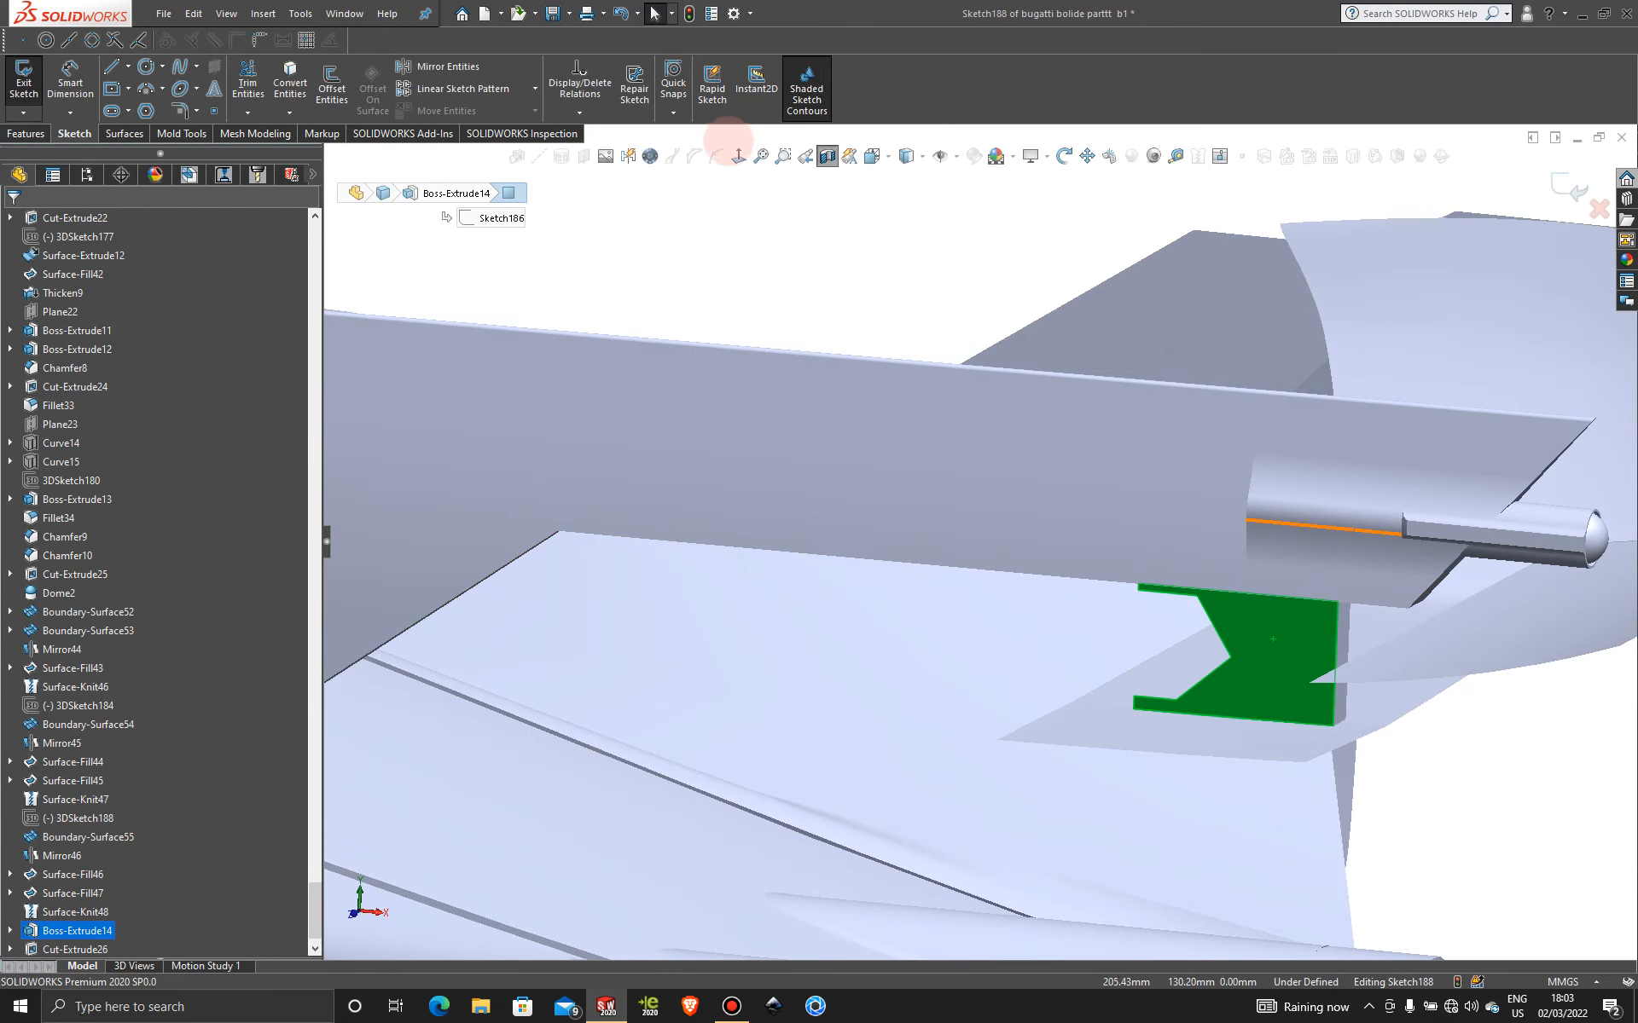
left_click(739, 155)
scroll(1329, 465, "down", 5)
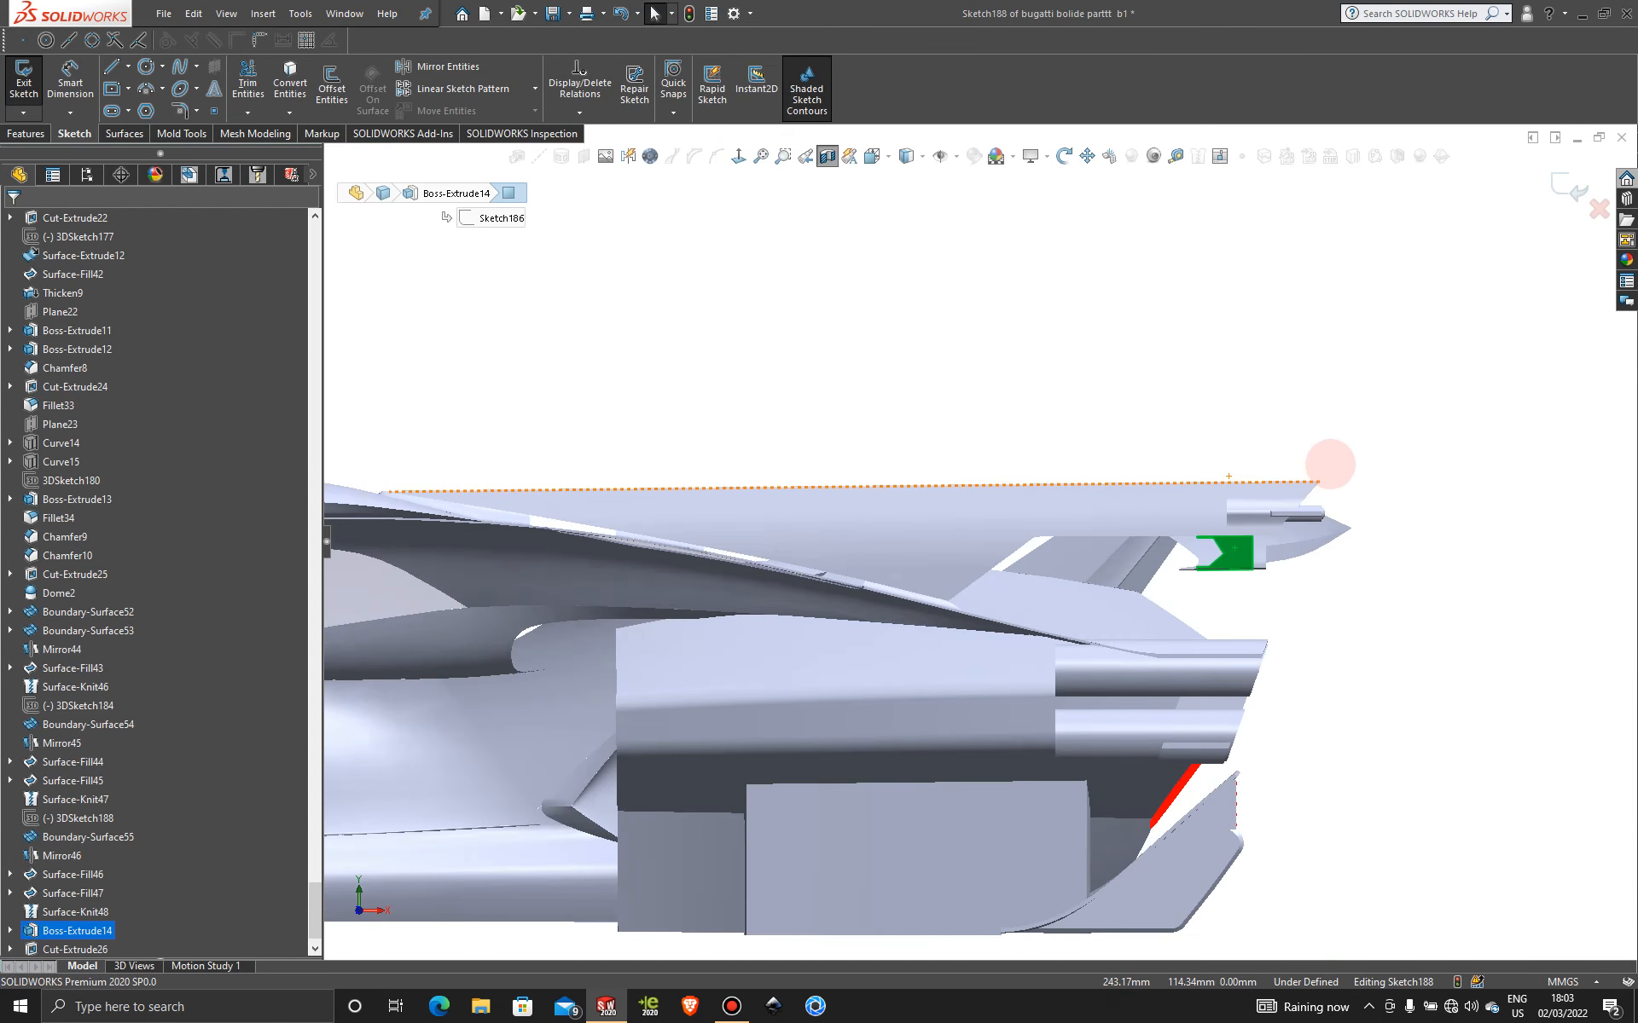
scroll(1229, 548, "down", 4)
scroll(1229, 546, "down", 5)
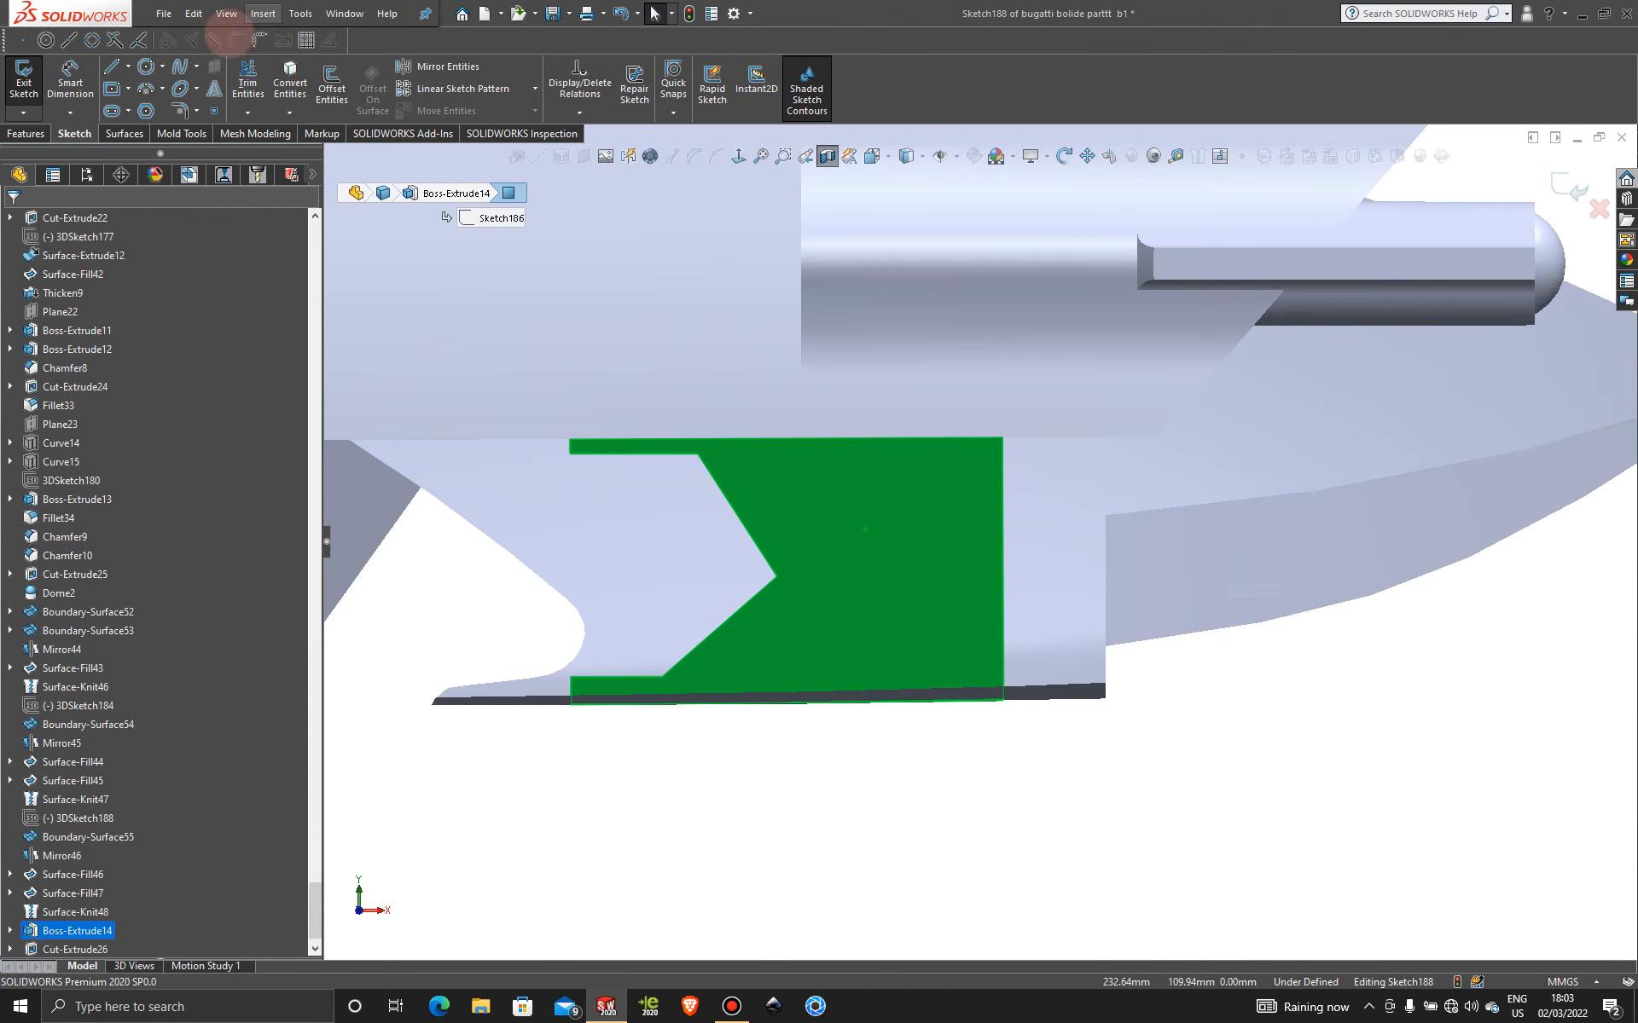
left_click(110, 66)
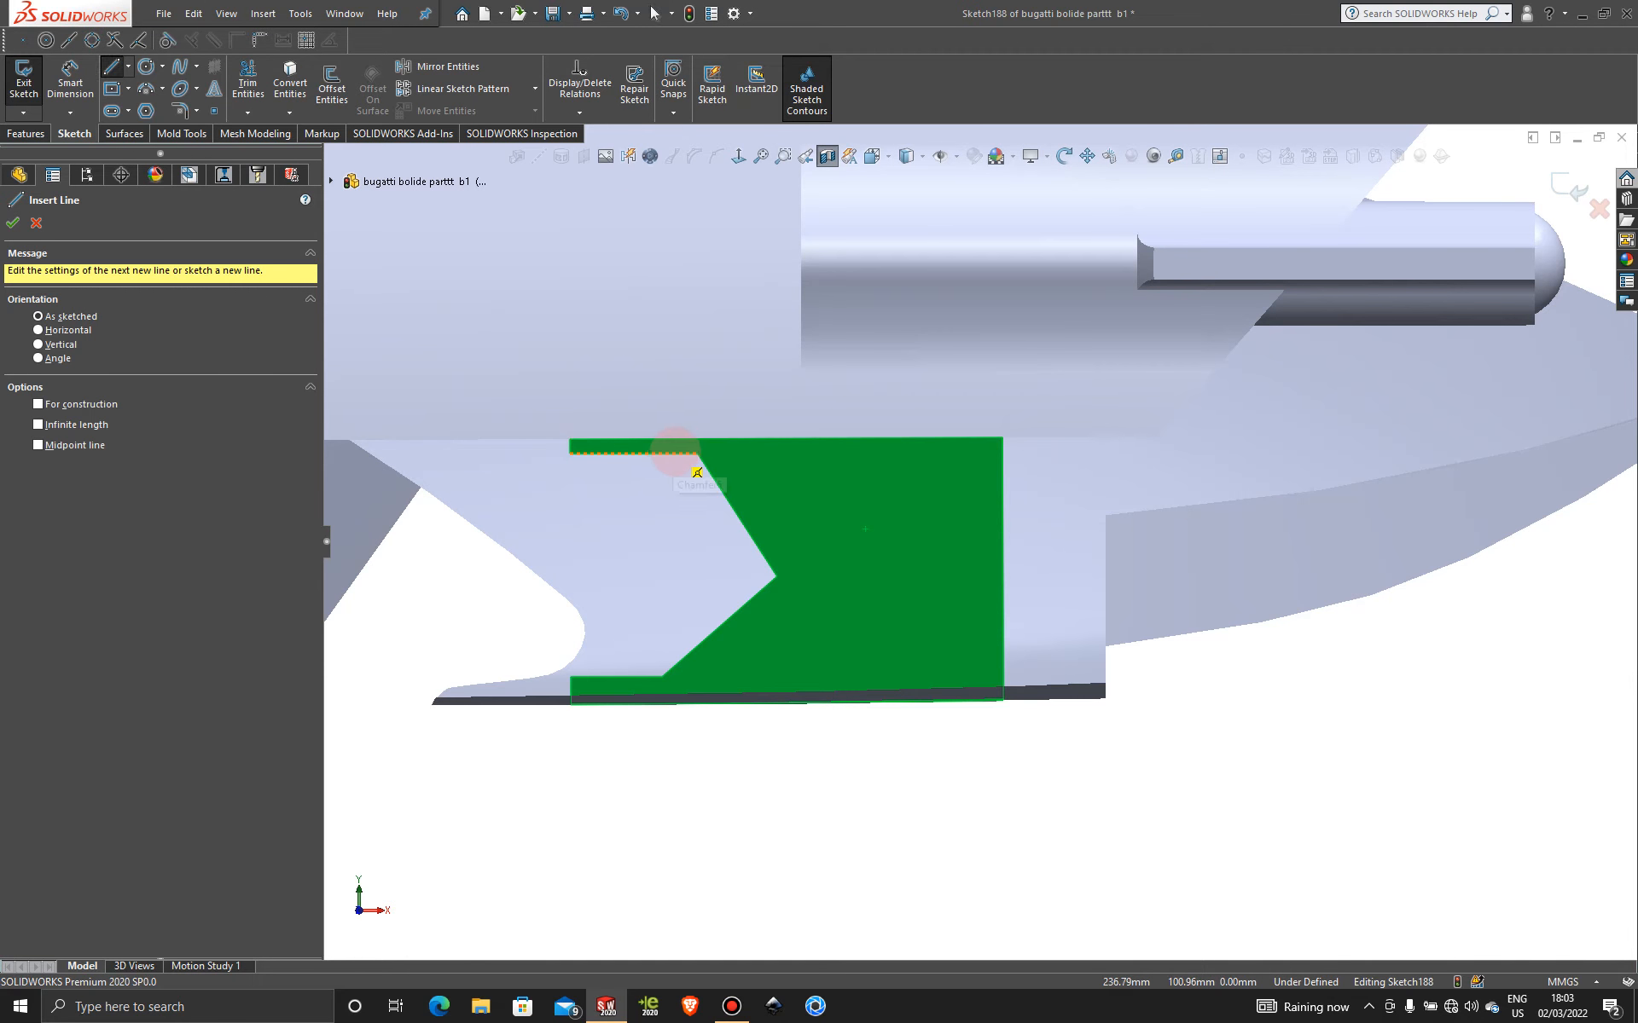
left_click(634, 454)
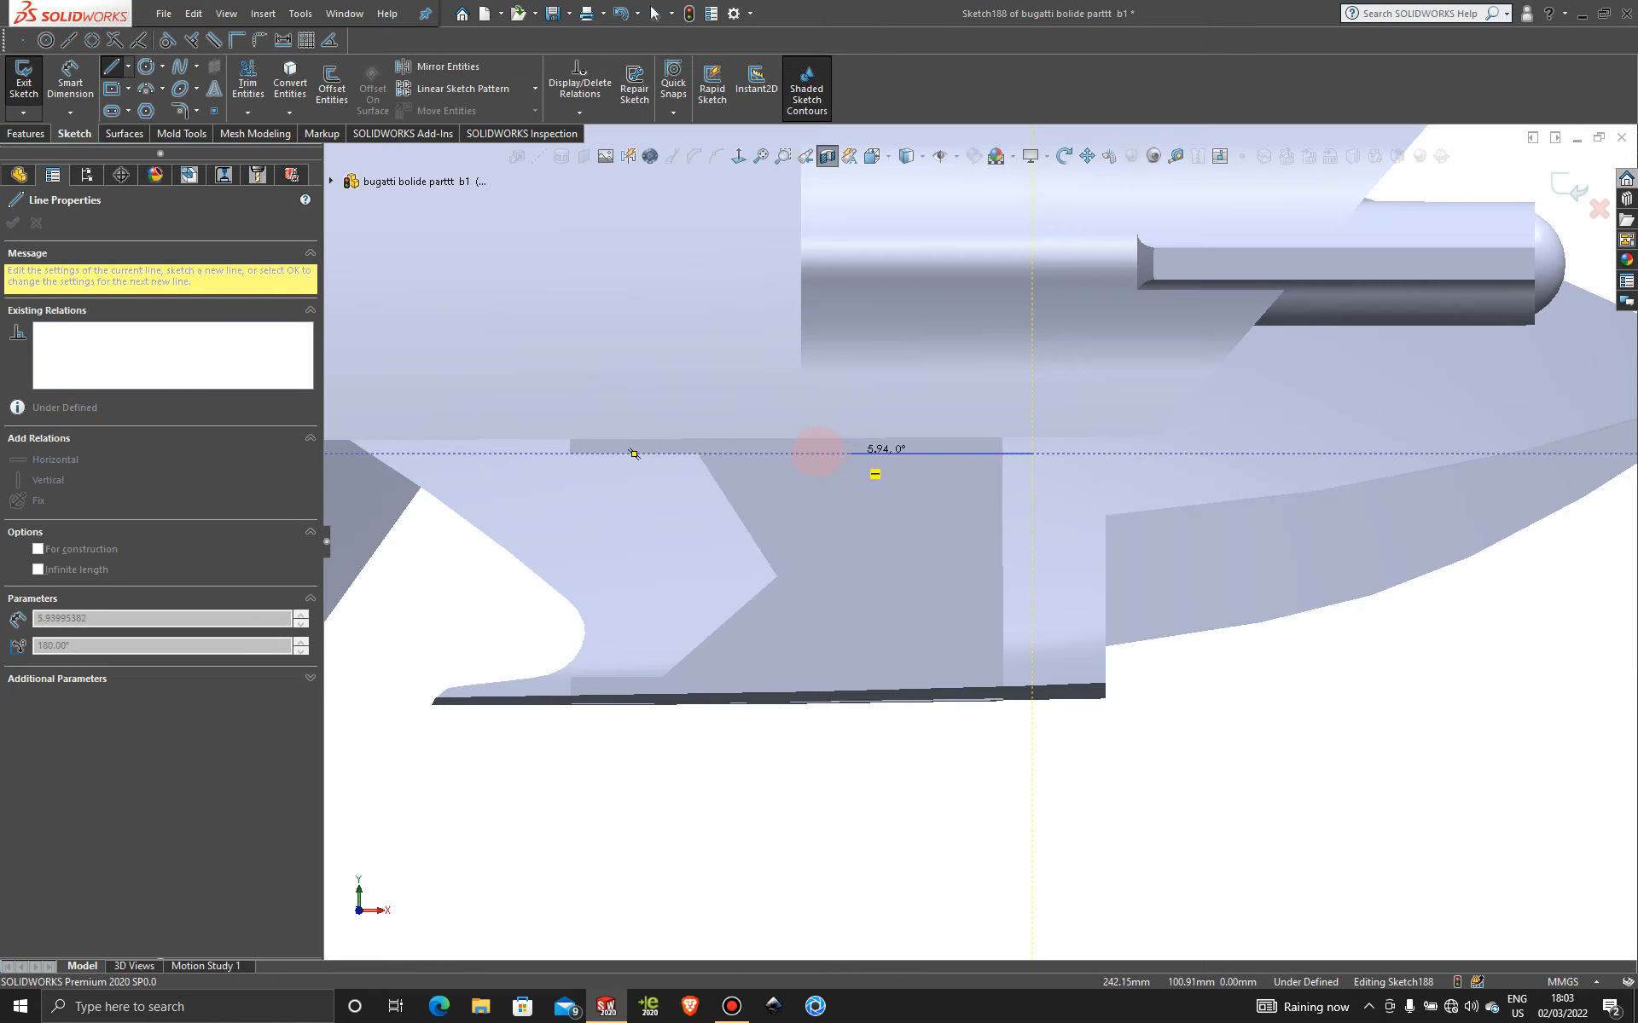
left_click(812, 452)
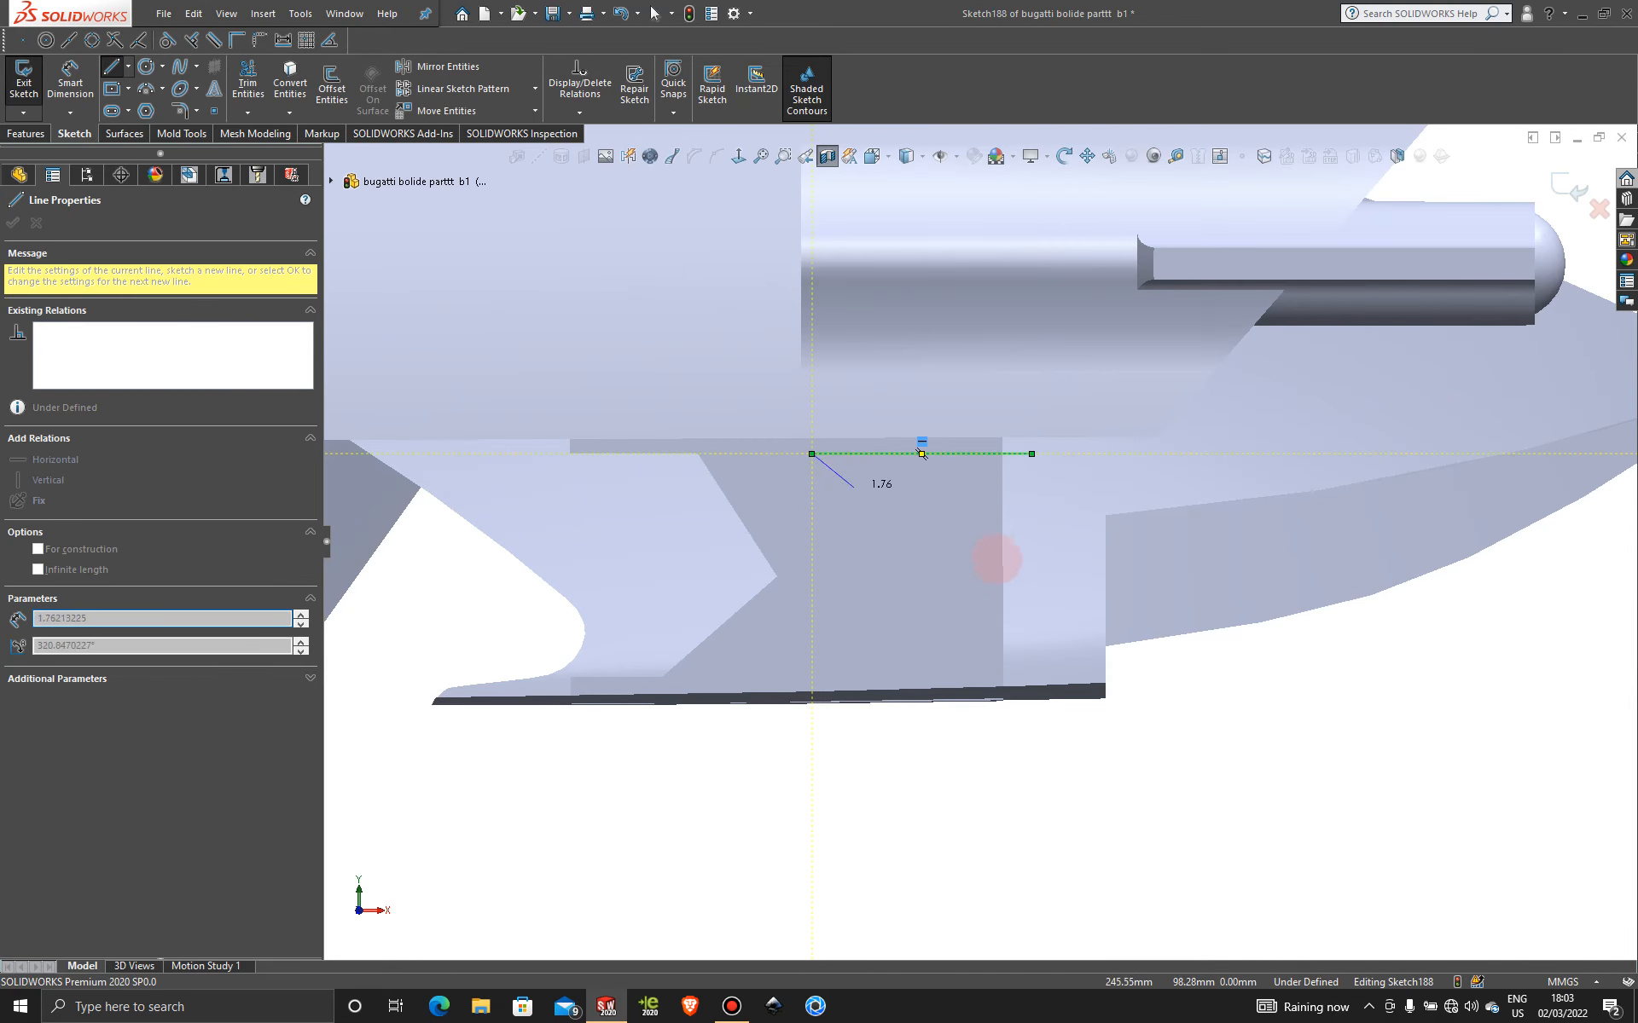
- Close the rear profile with a V pointing rearward, a lower horizontal line about 10.6 mm long and a slanted rear line about 7.4 mm long
left_click(947, 540)
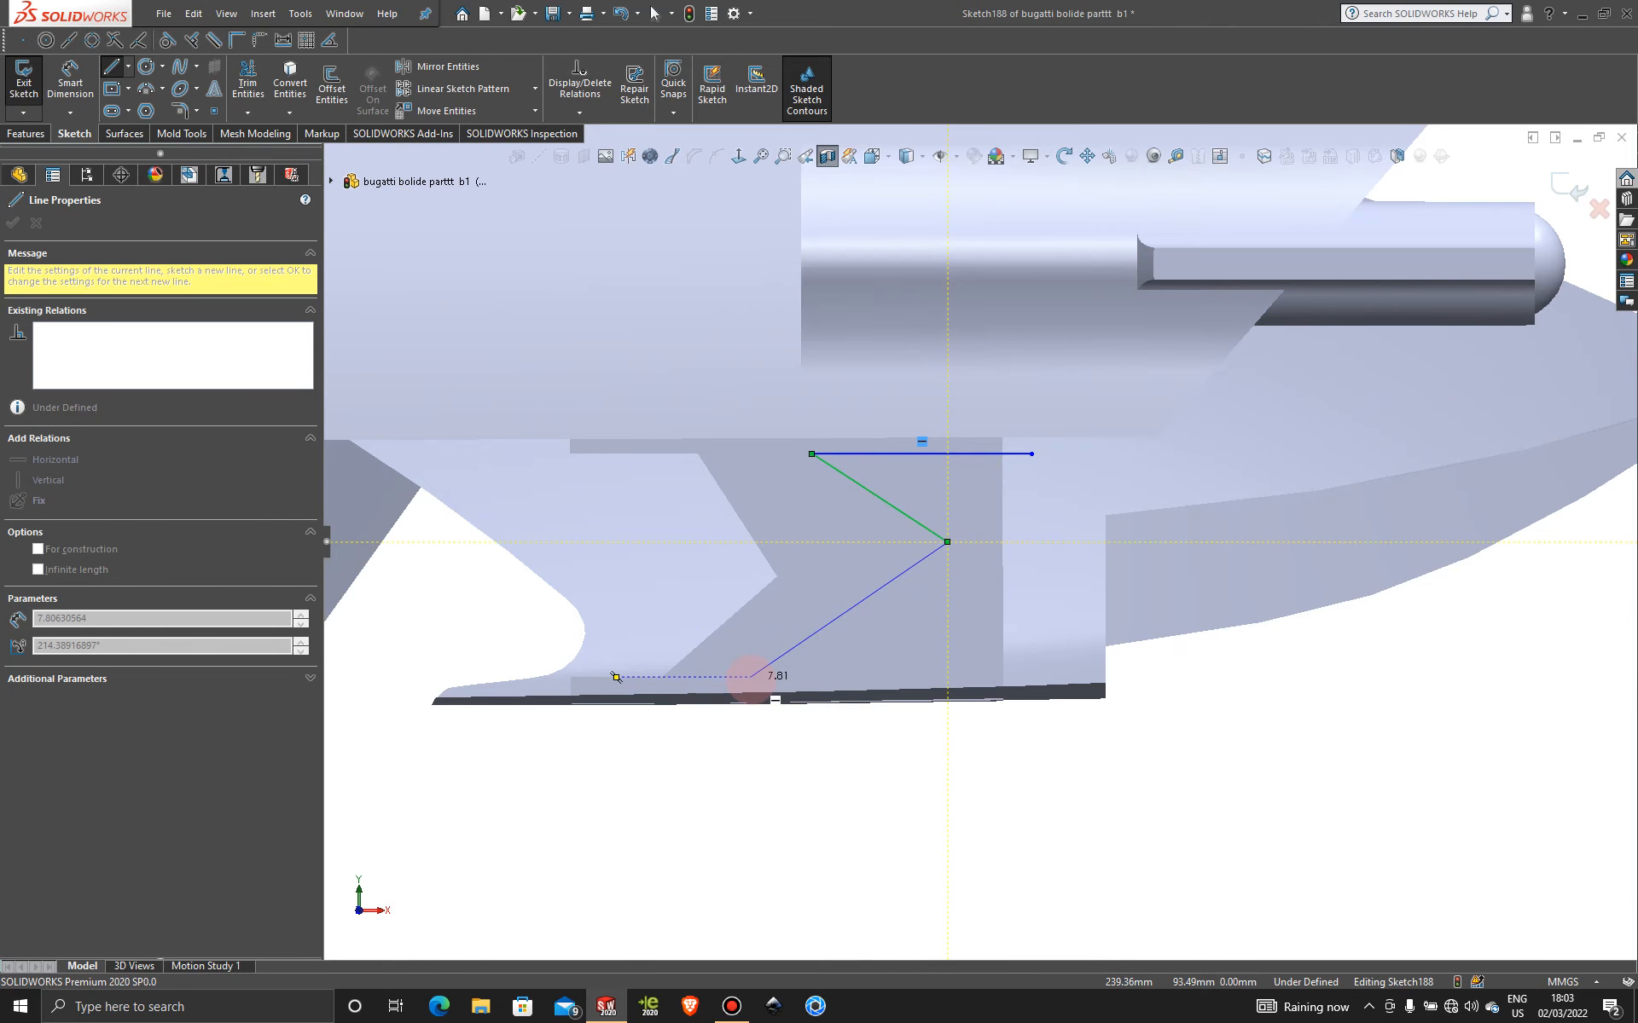
left_click(750, 678)
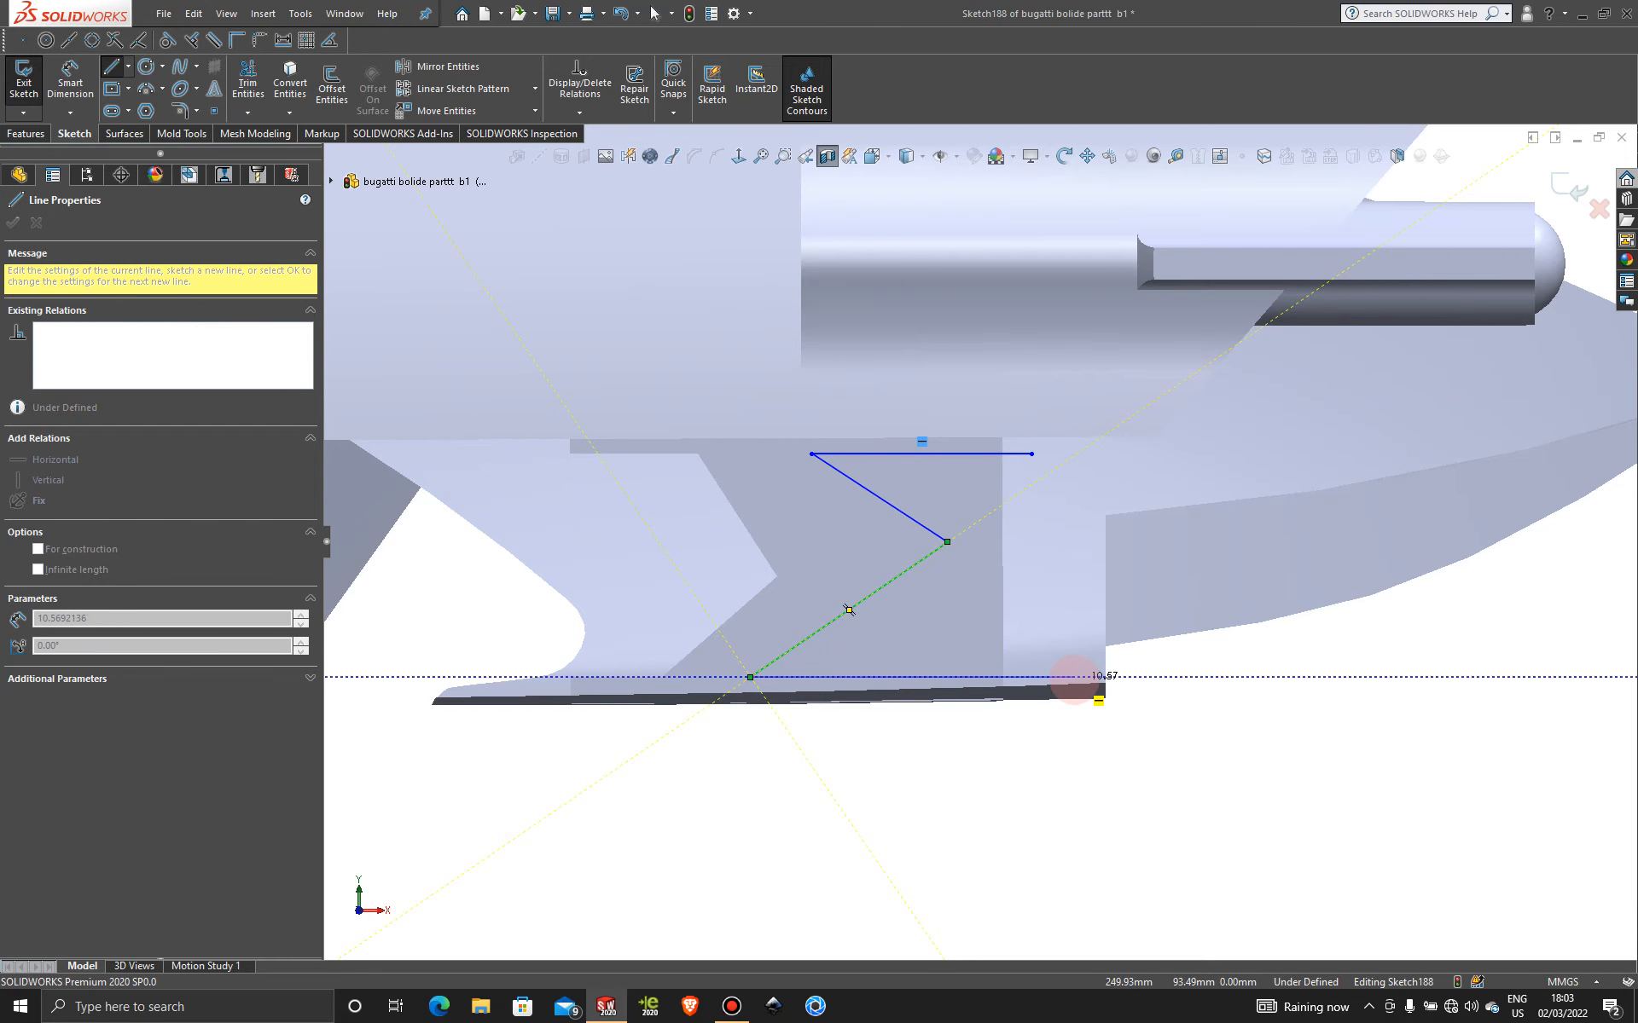
left_click(1073, 677)
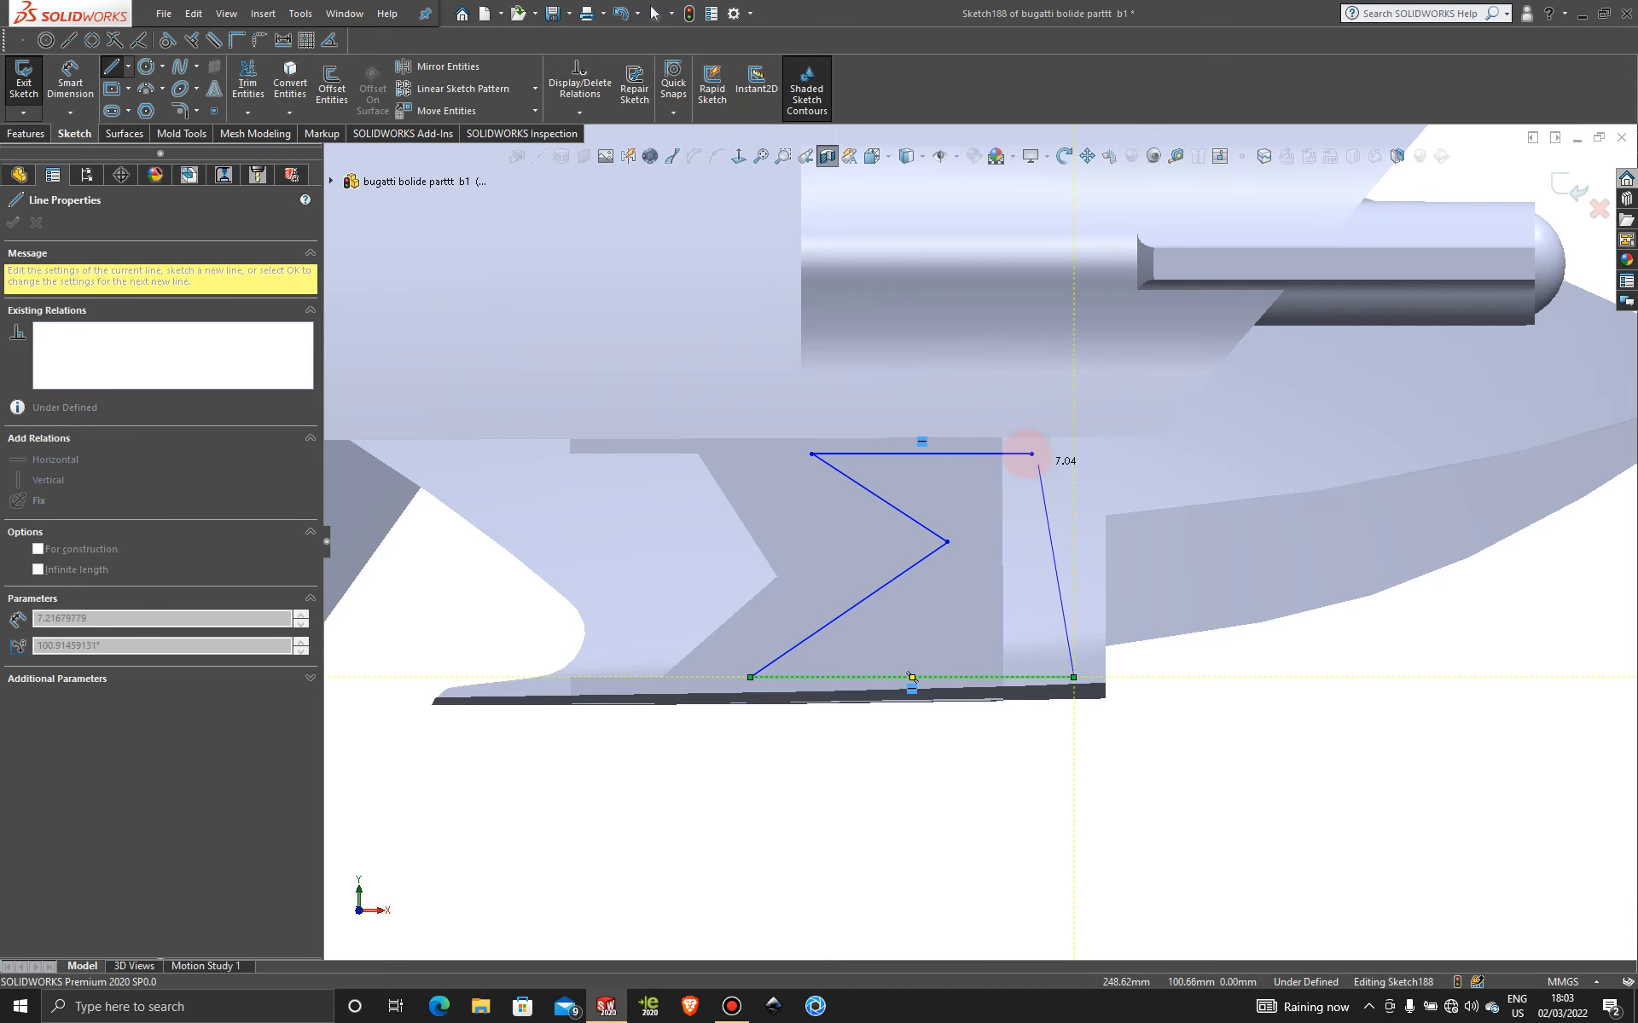
left_click(1032, 454)
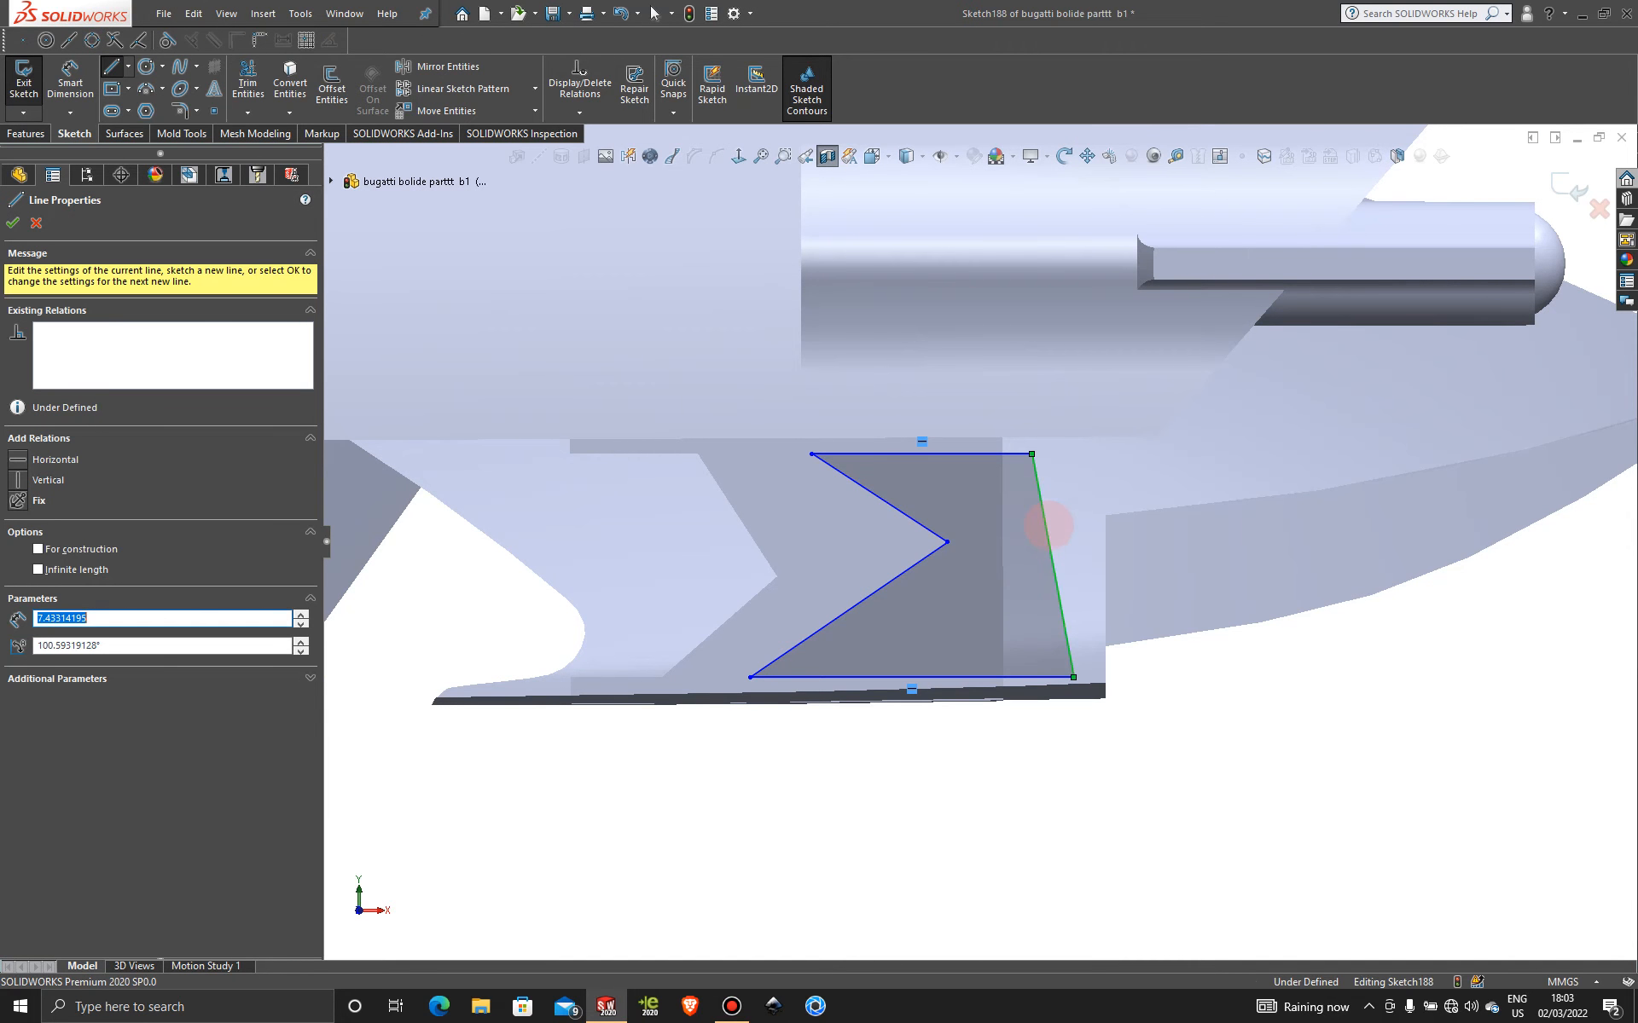
key("Escape")
- Cut the rear profile 3 mm blind through the block, leaving a chevron-shaped bracket between fin and wing
left_click(28, 134)
left_click(253, 83)
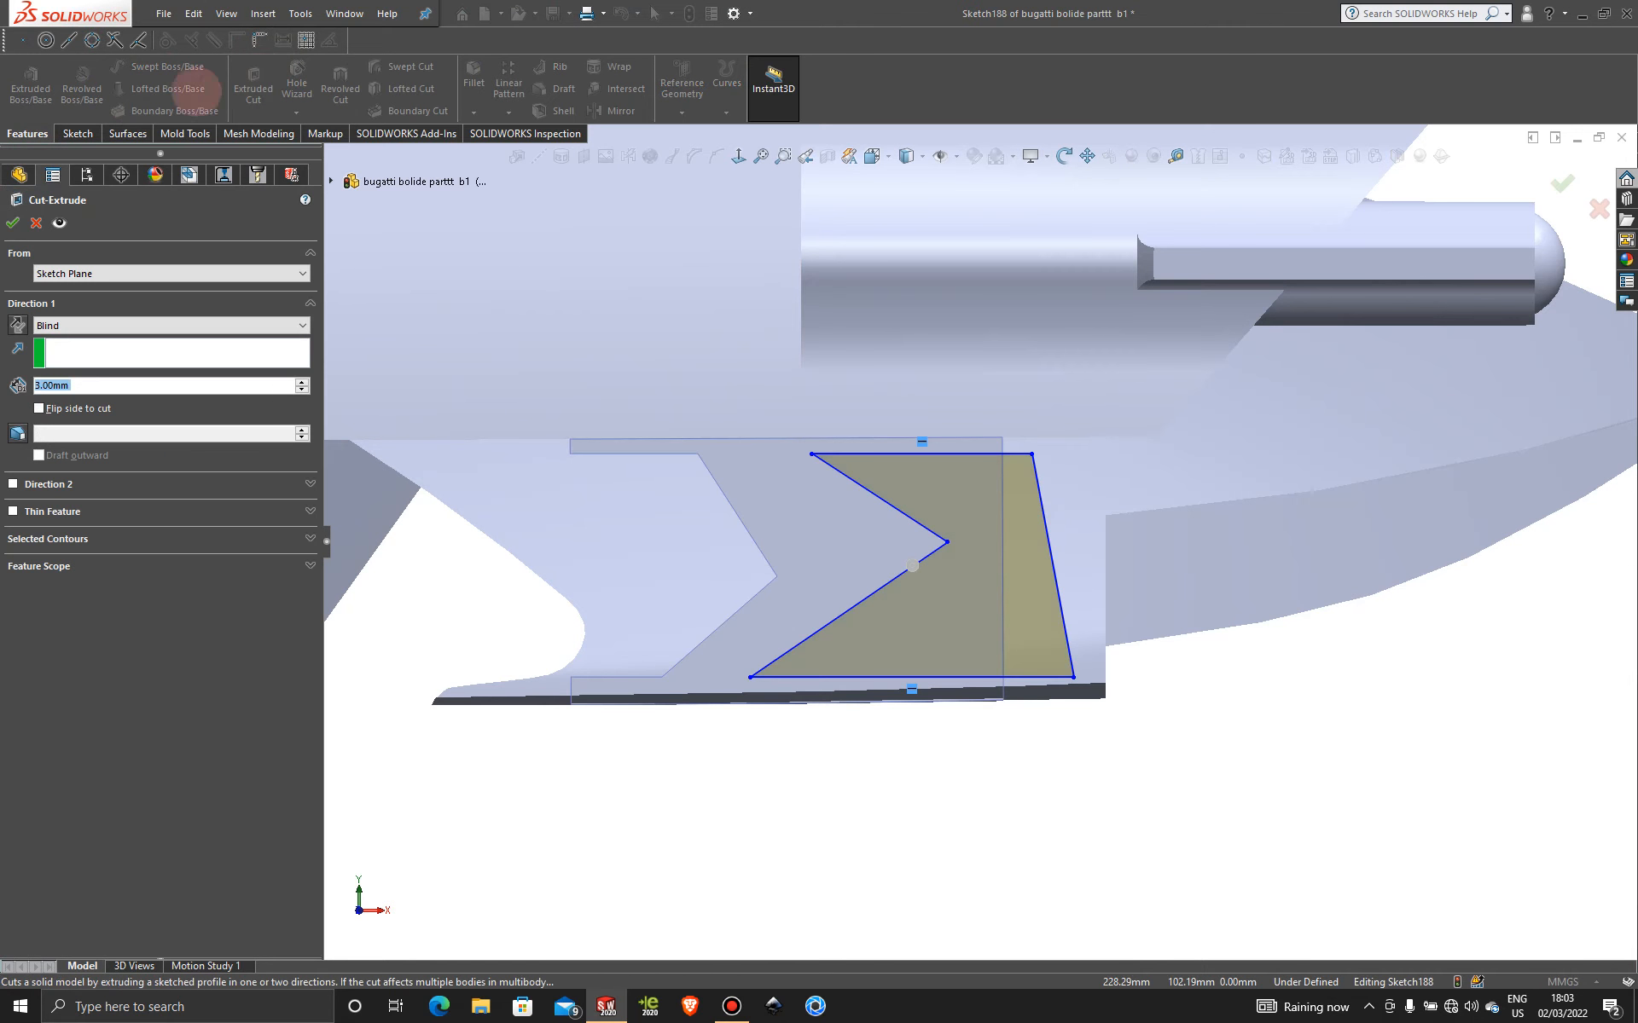
left_click(12, 223)
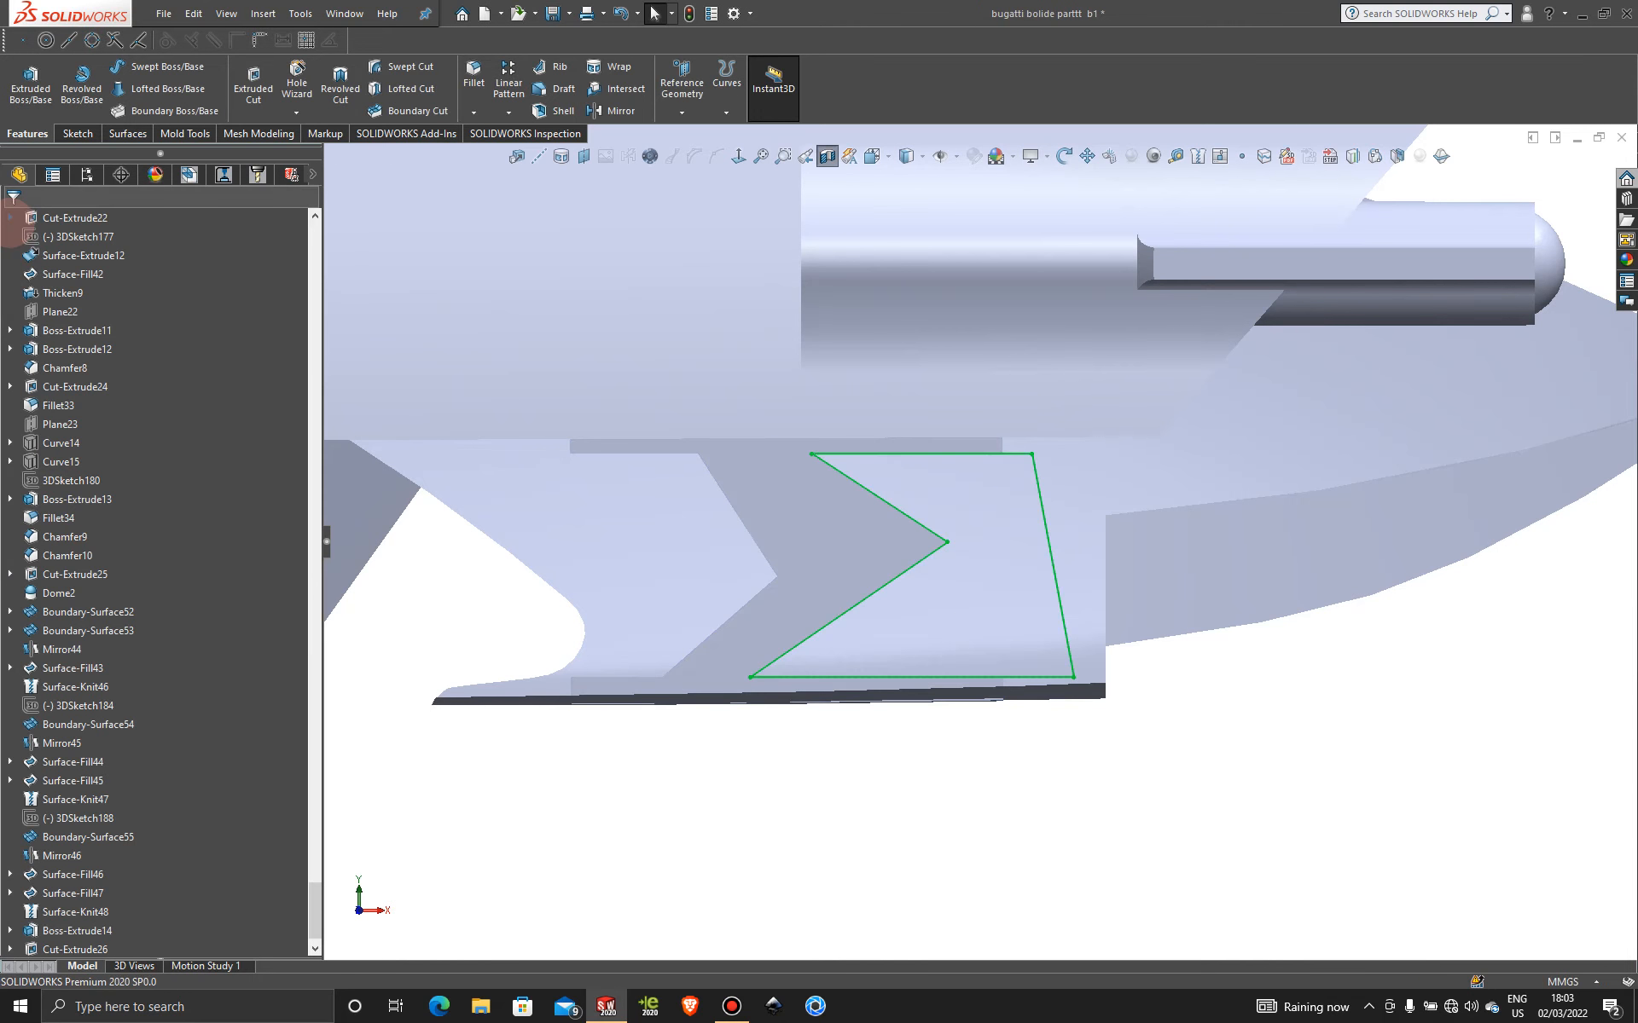
left_click(1331, 751)
scroll(1164, 708, "down", 5)
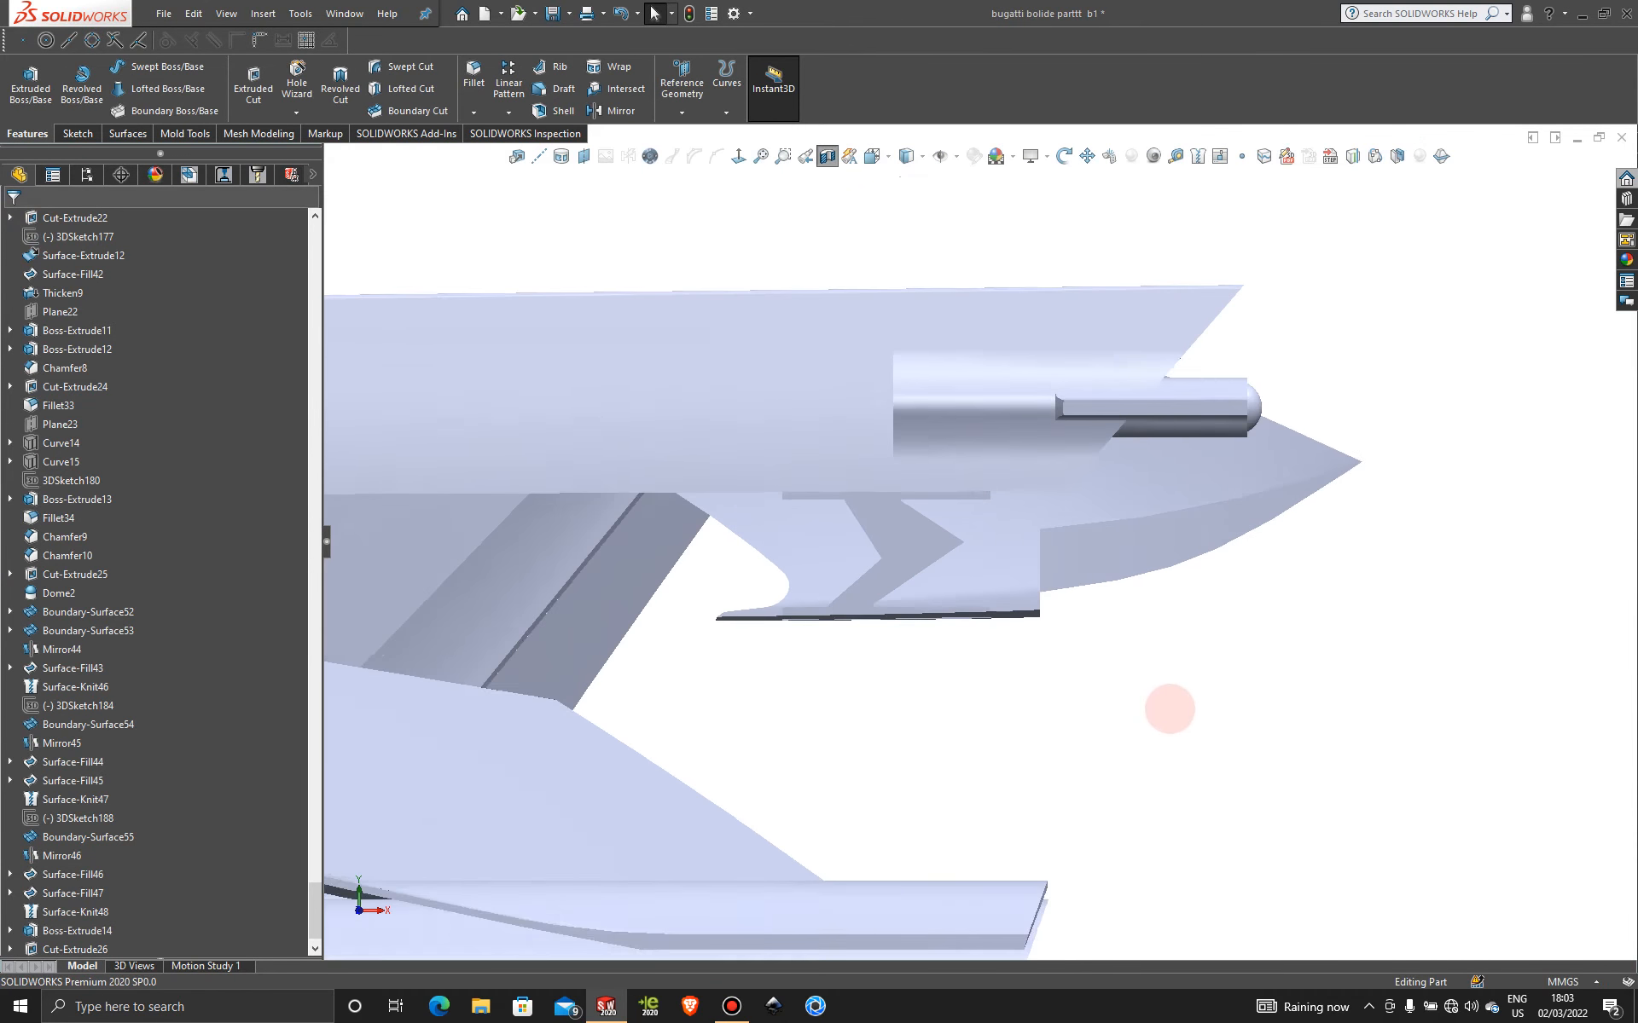
middle_click_drag(1111, 632, 1115, 665)
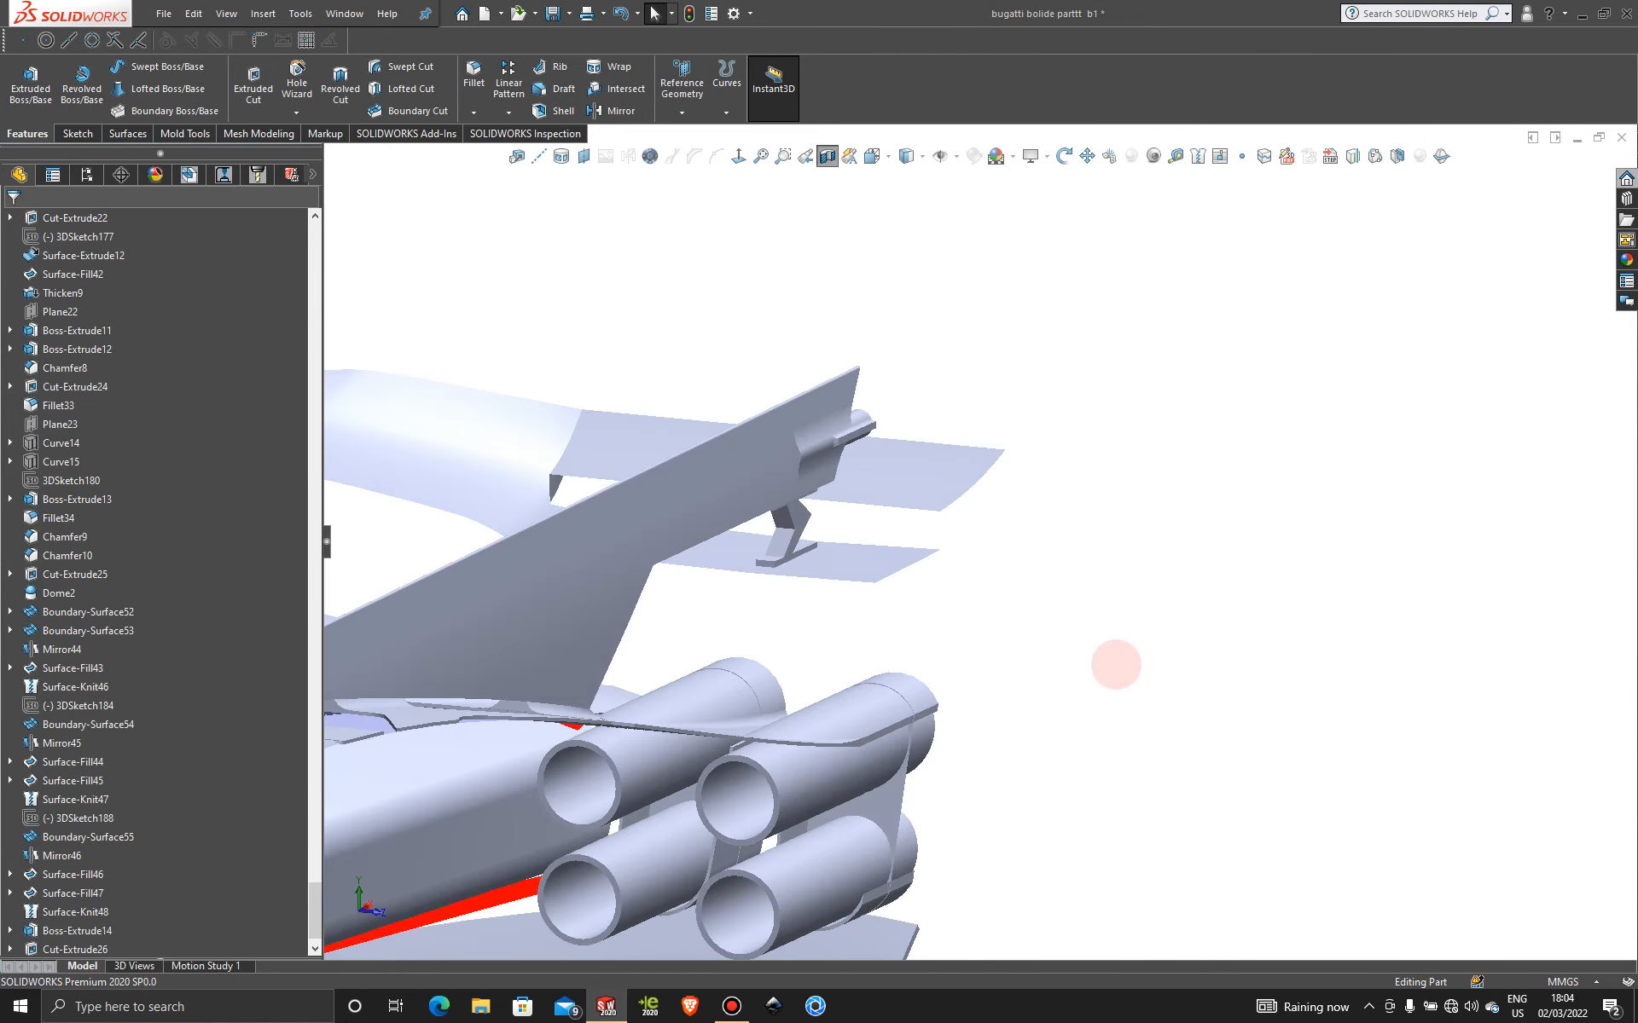
- Start a sketch on the chevron bracket's side face with a slanted line from the upper plate's underside to a point inside the bend
scroll(932, 657, "up", 6)
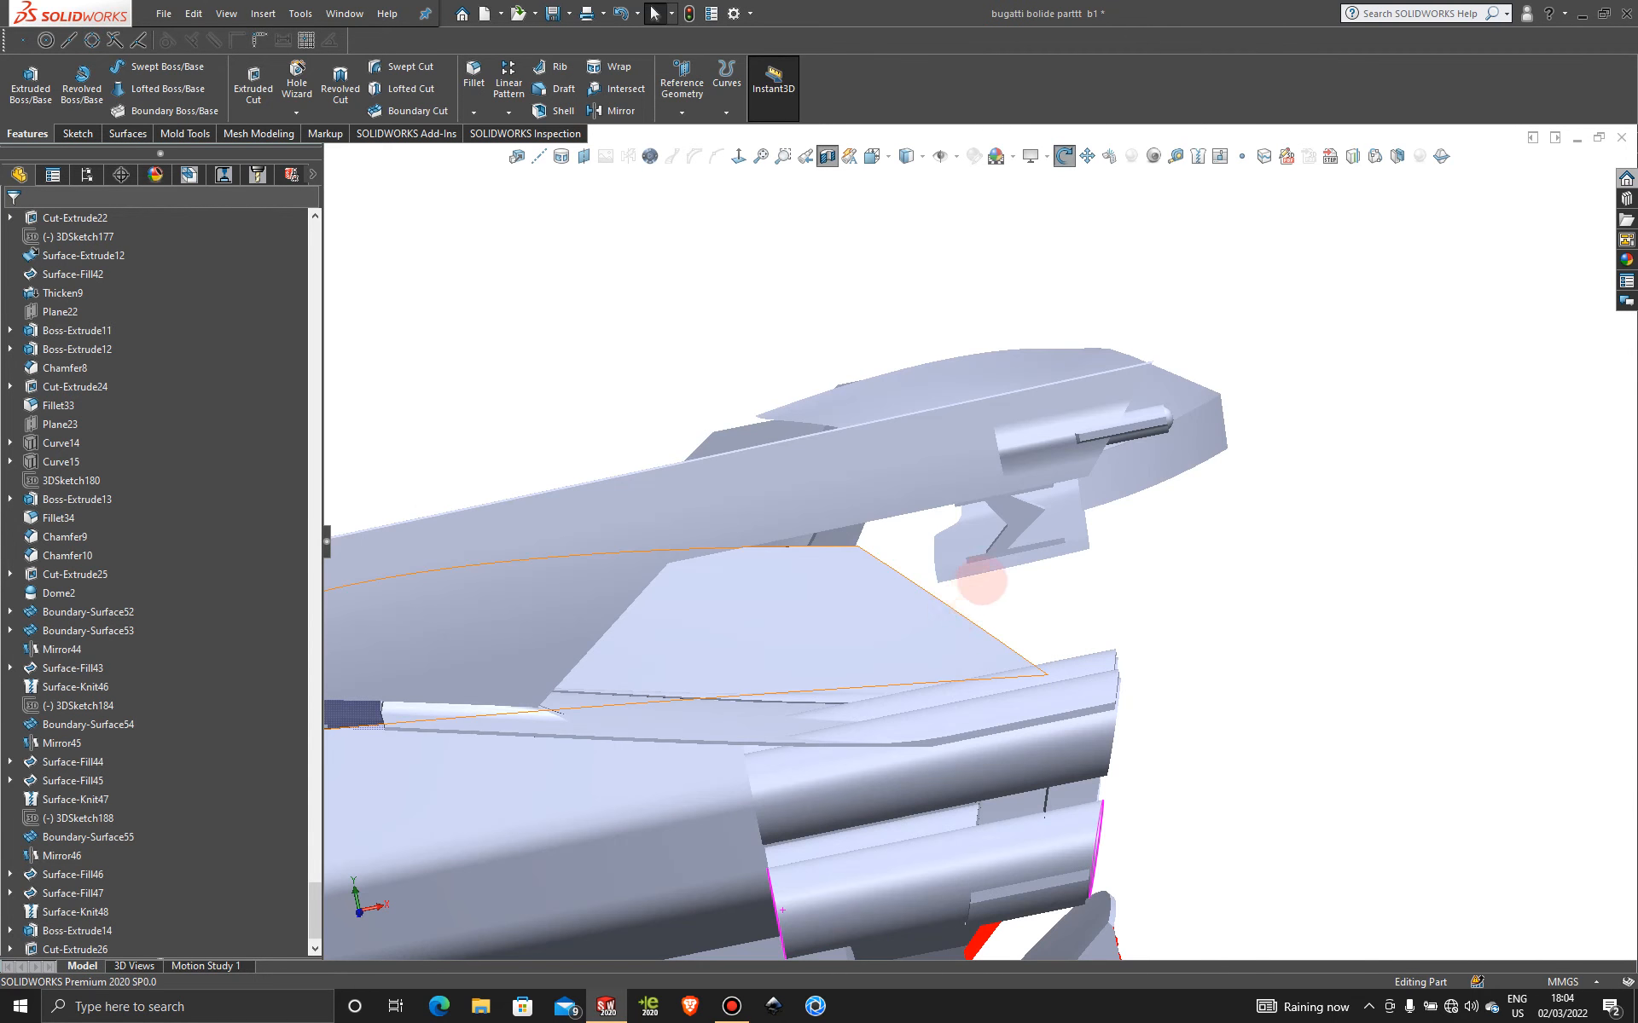
scroll(1016, 485, "up", 3)
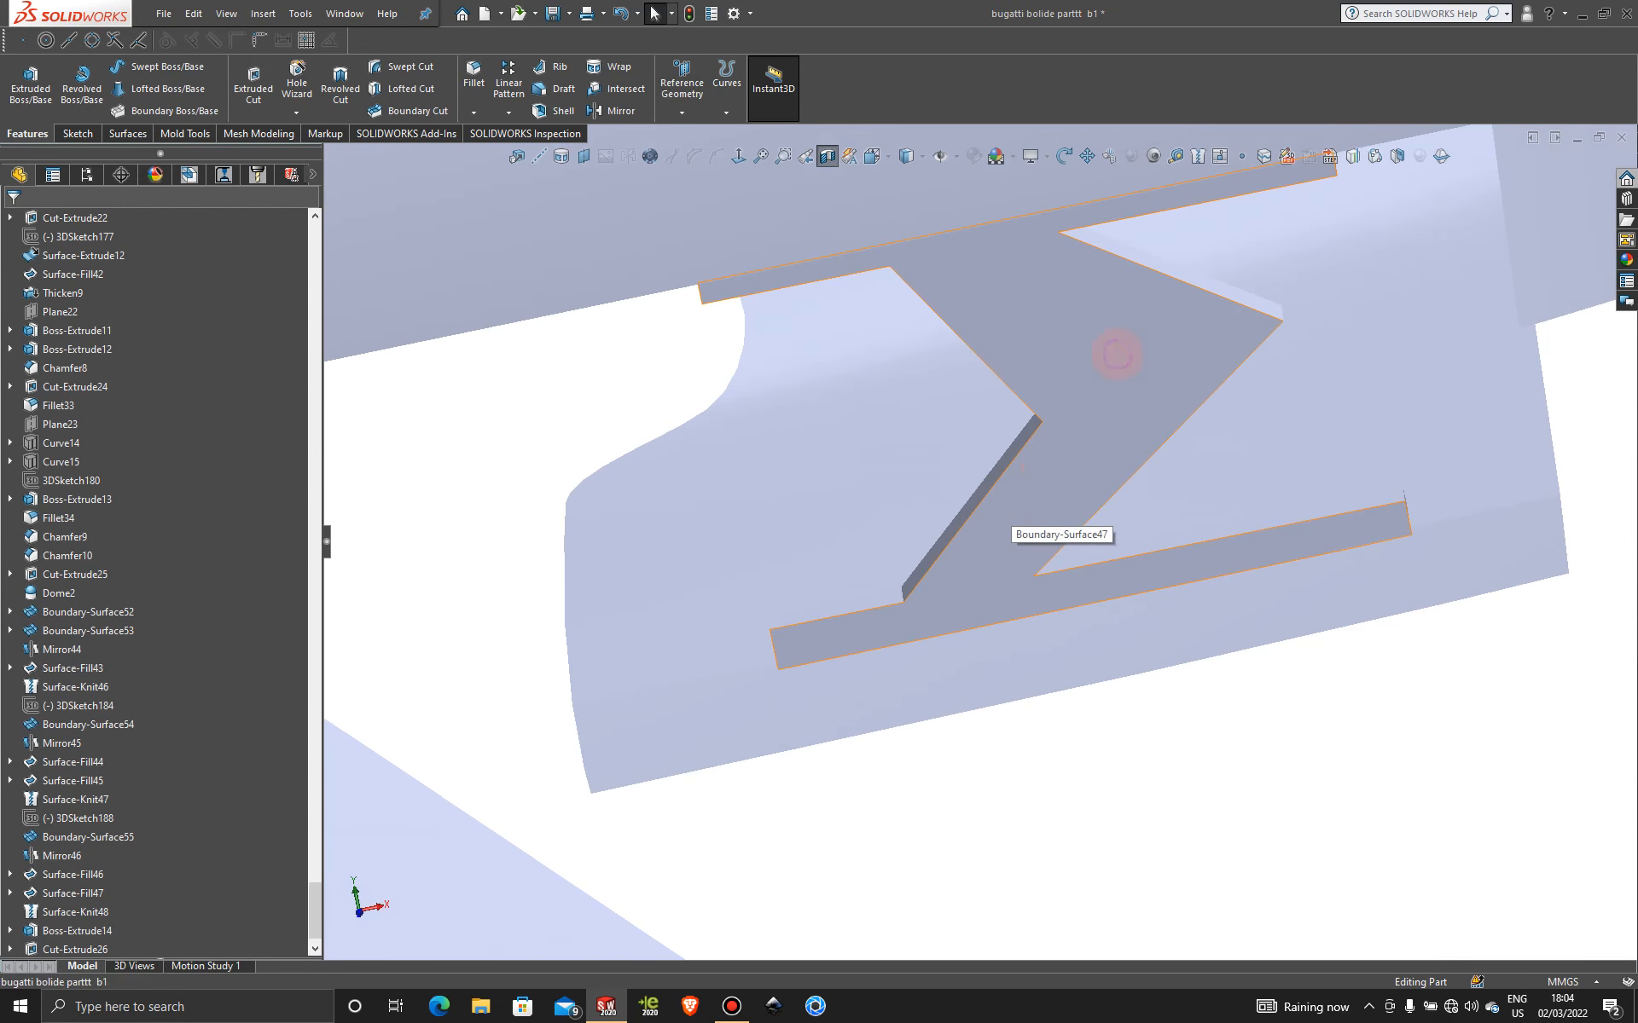
left_click(1118, 354)
left_click(1188, 303)
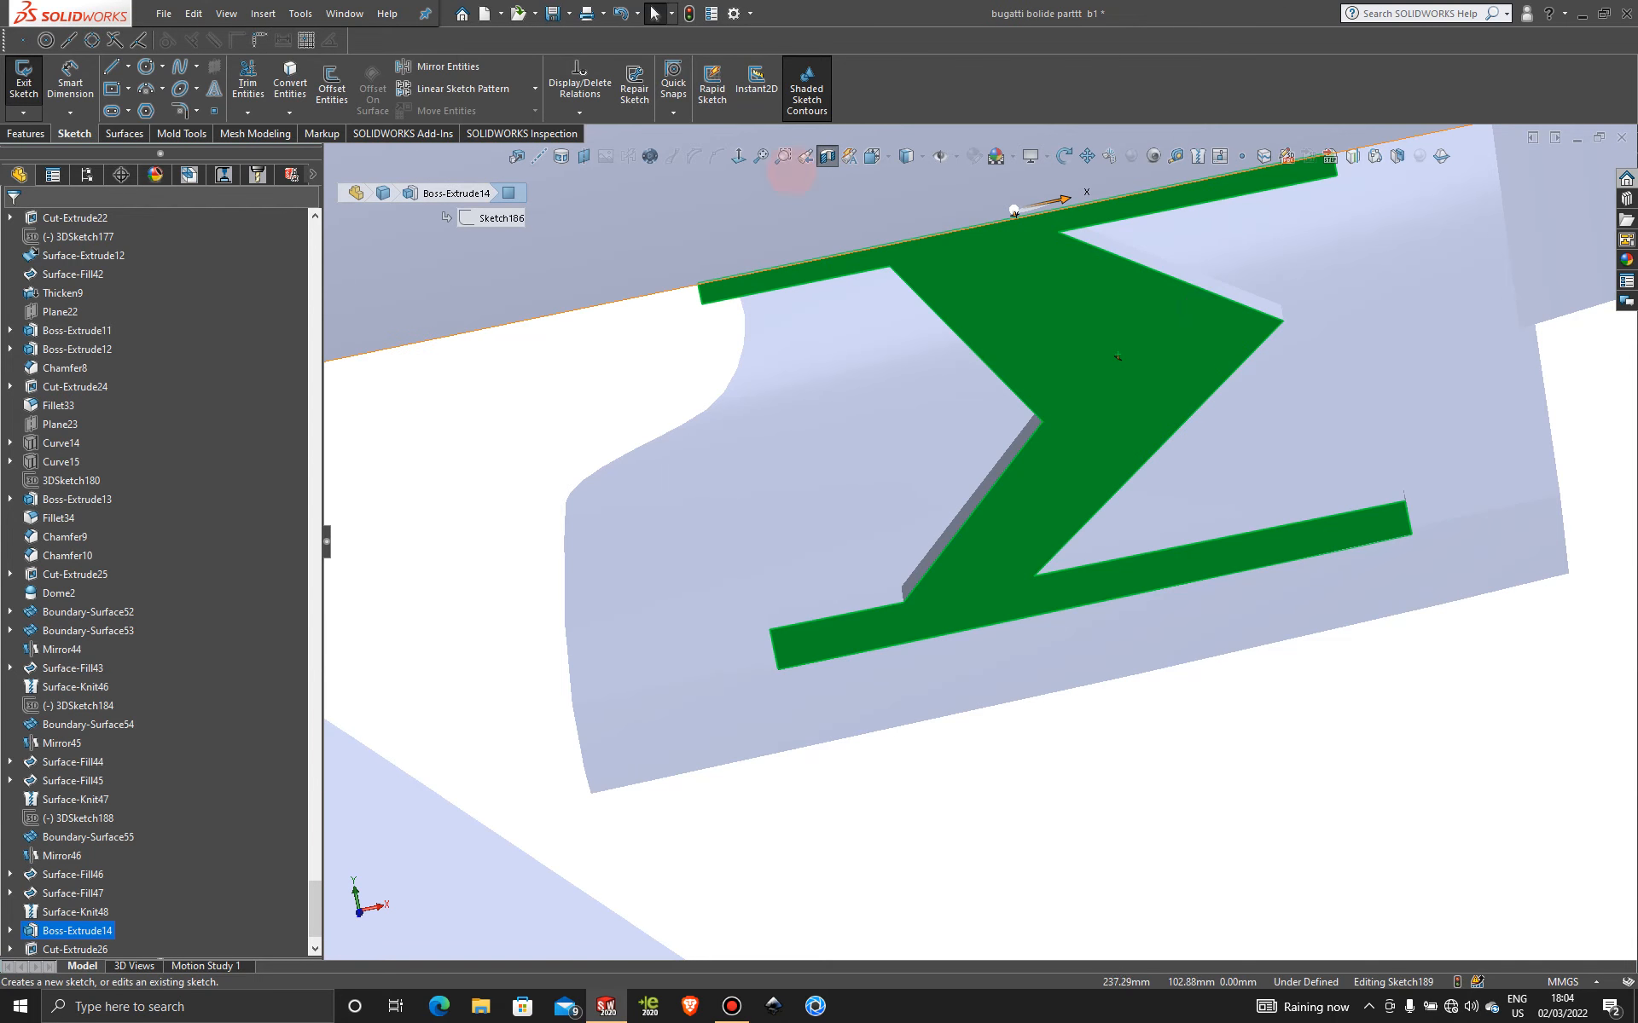
left_click(738, 156)
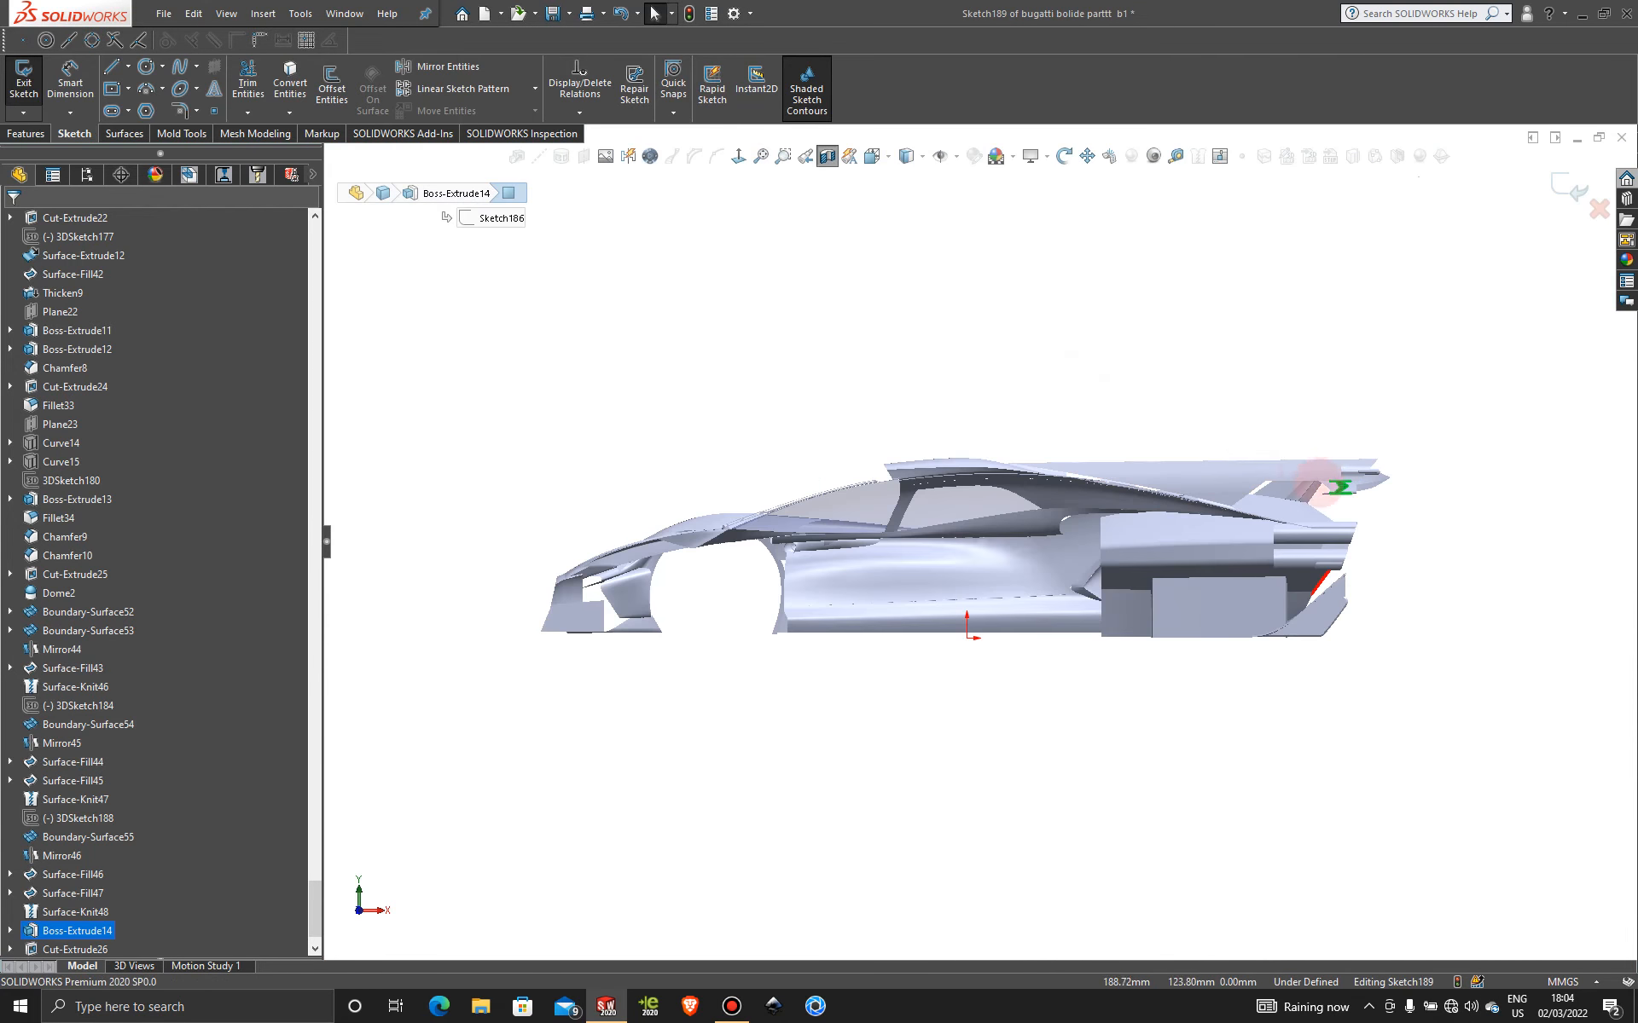
scroll(1319, 482, "up", 6)
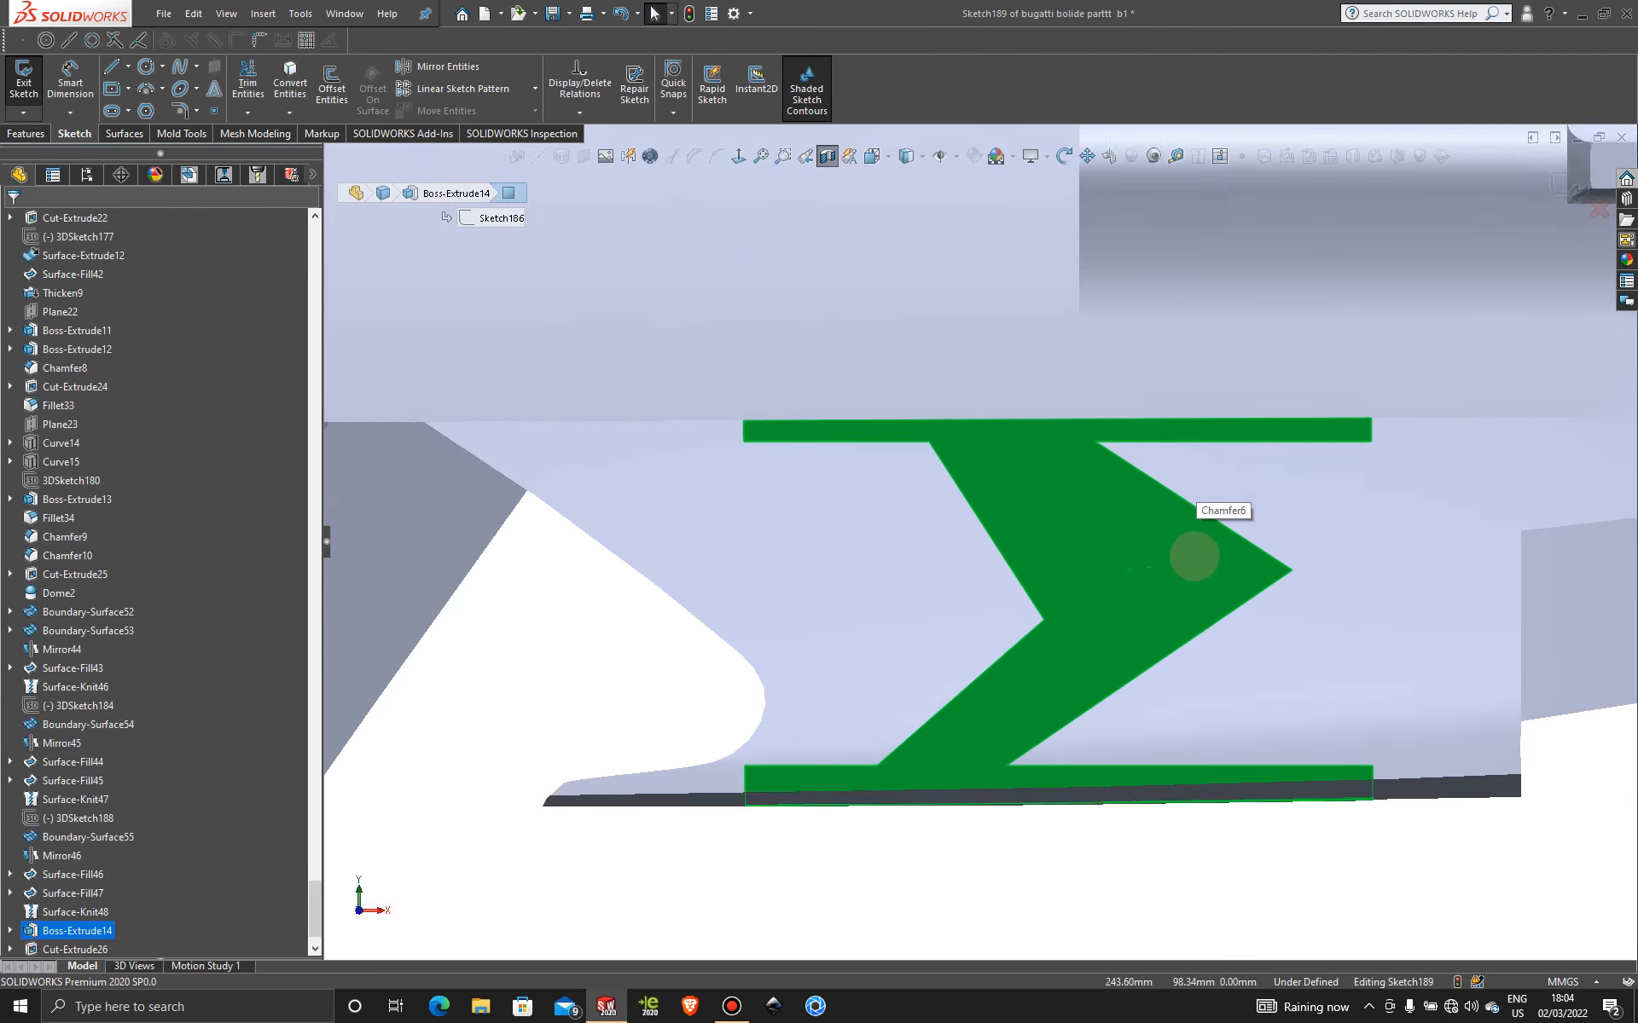
scroll(1194, 556, "up", 3)
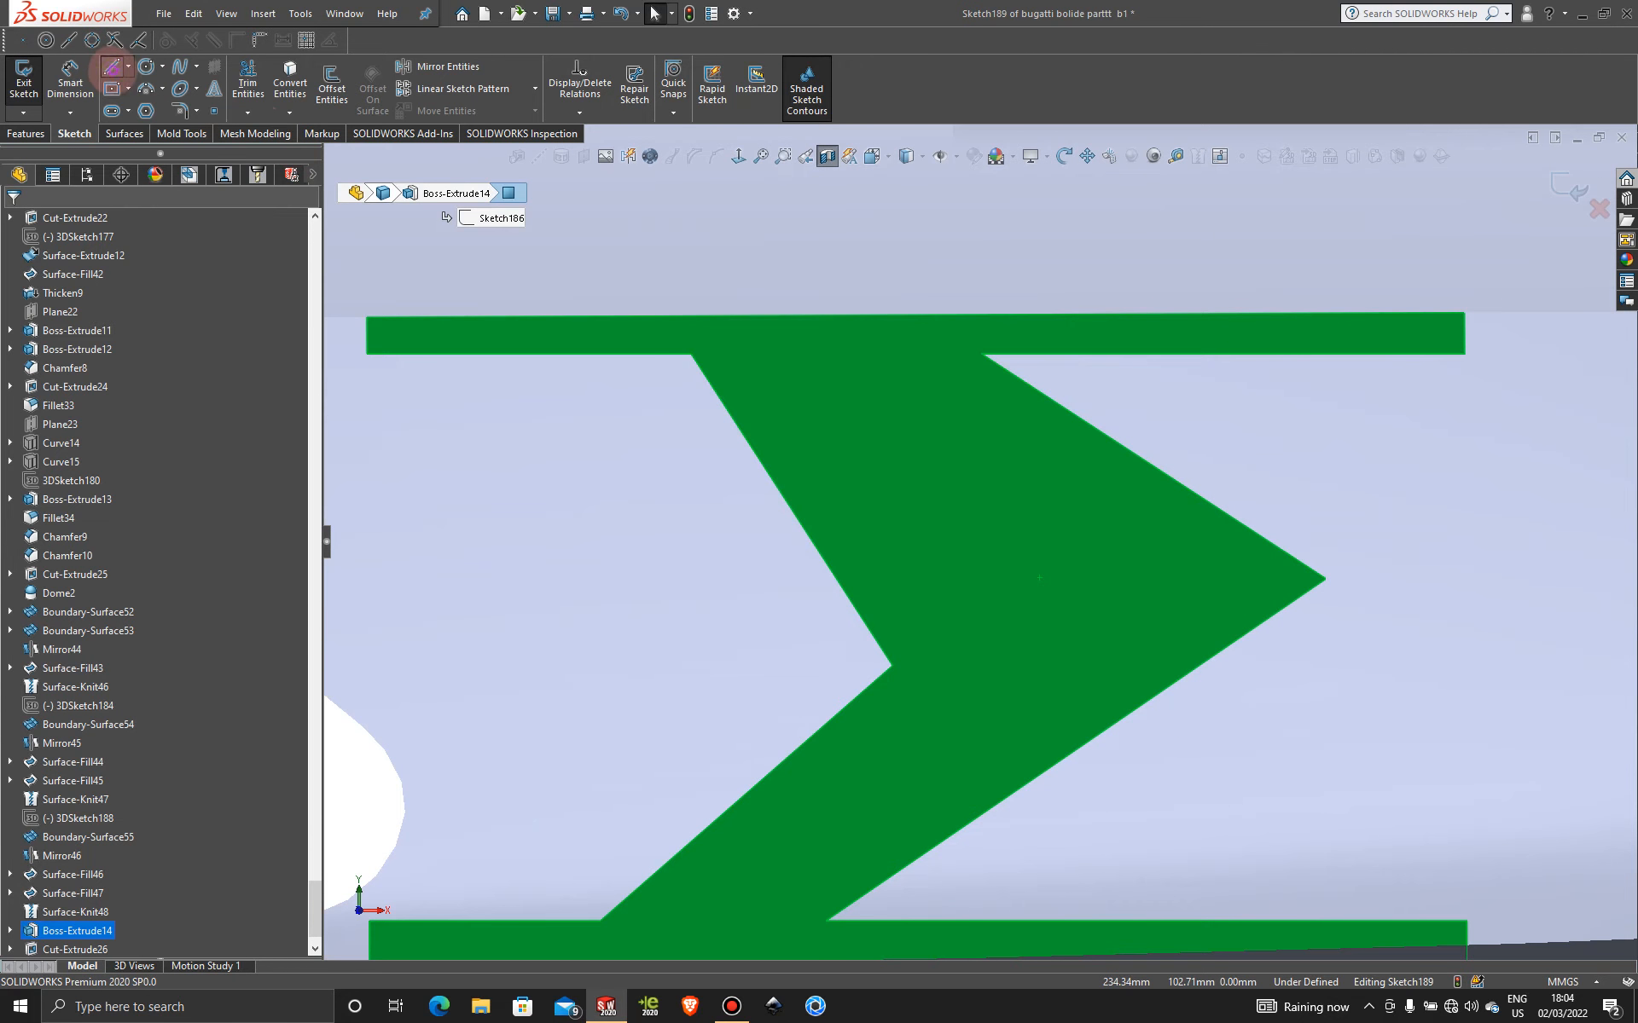
left_click(112, 67)
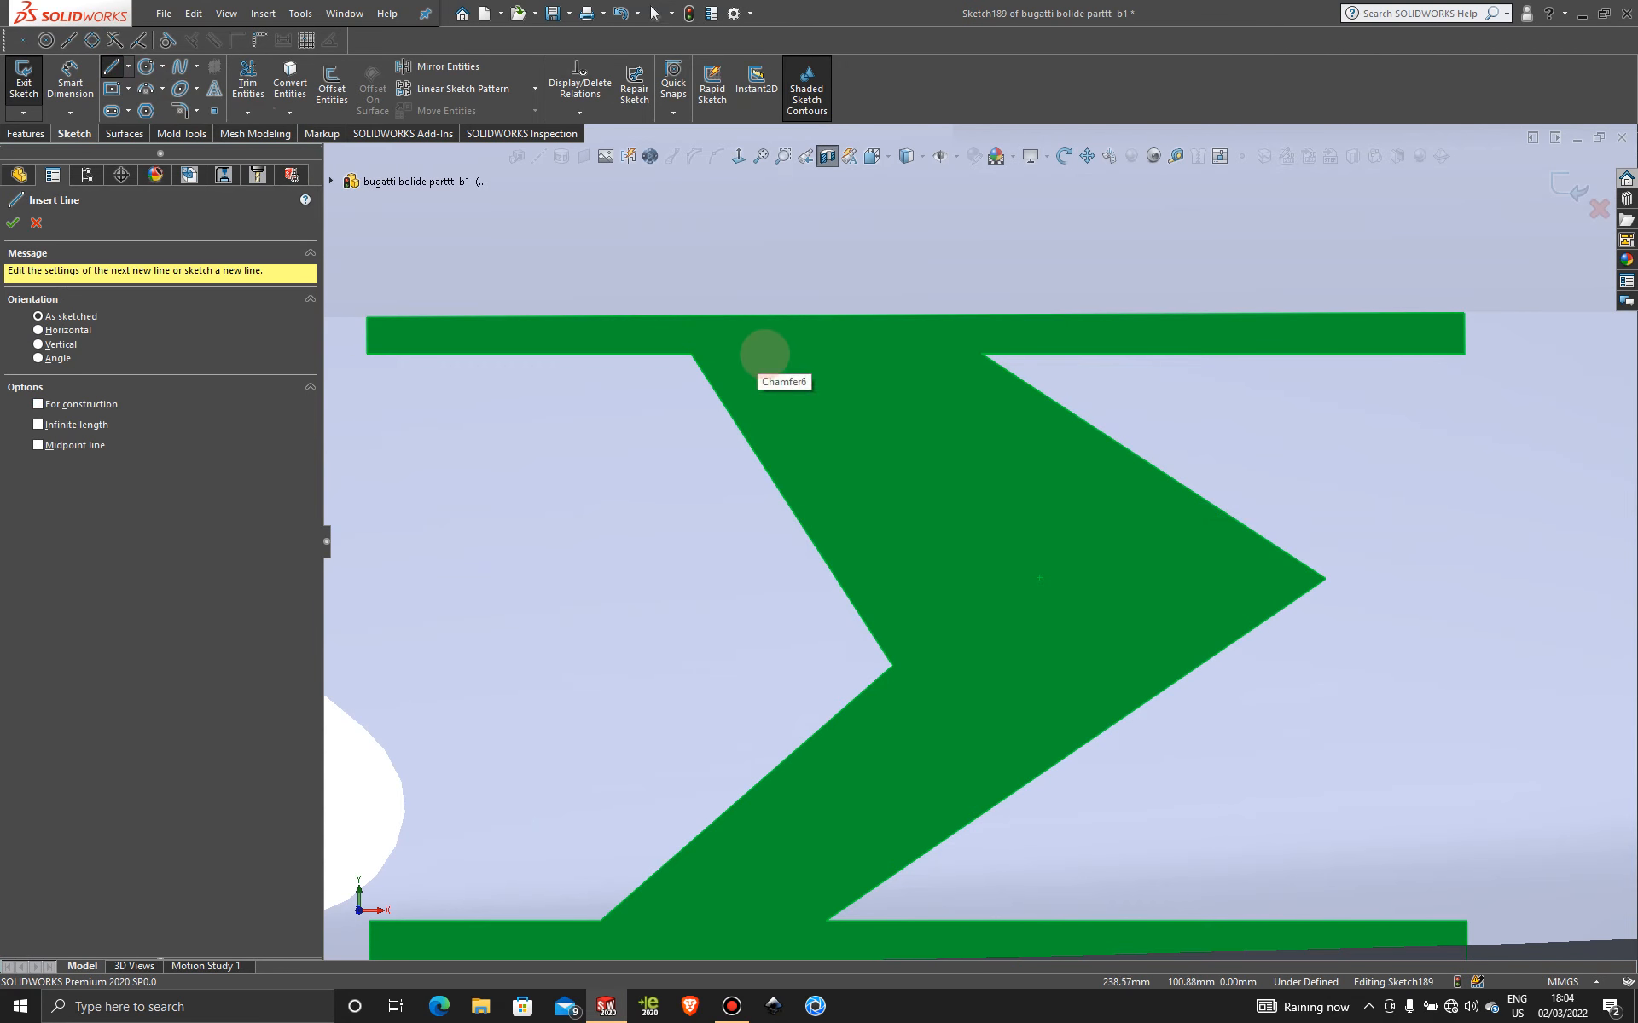
left_click(674, 354)
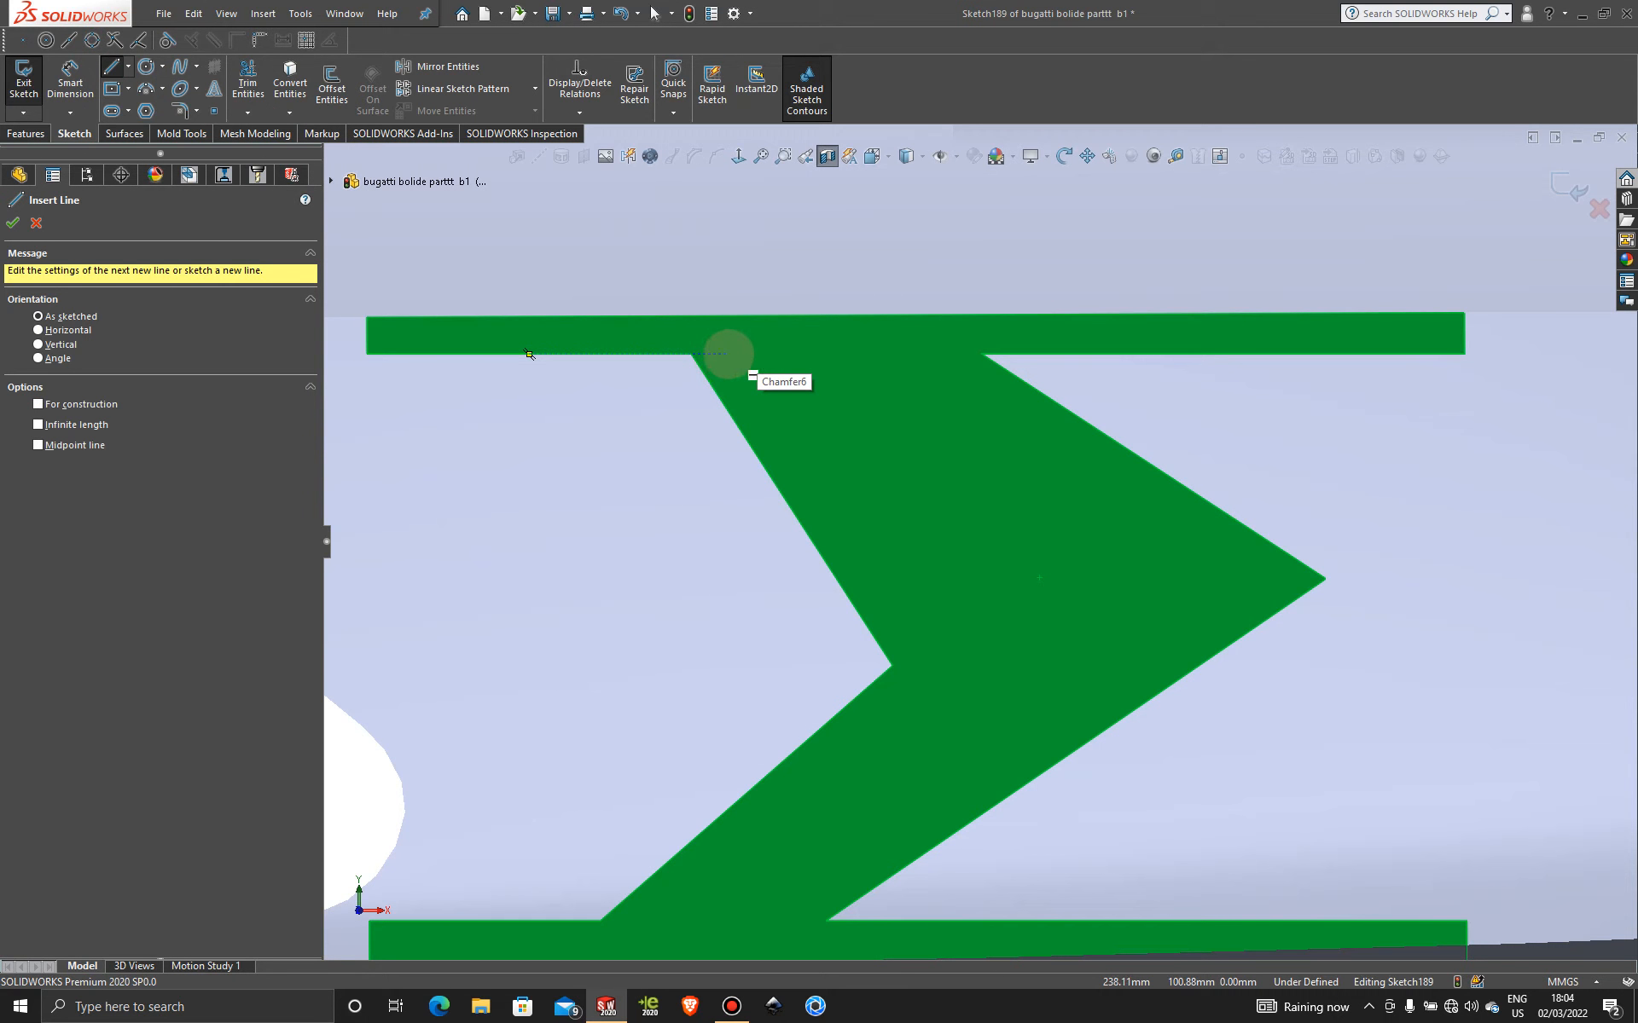
mouse_move(727, 353)
left_mouse_down()
mouse_move(935, 611)
mouse_move(1019, 627)
mouse_move(997, 643)
left_mouse_up()
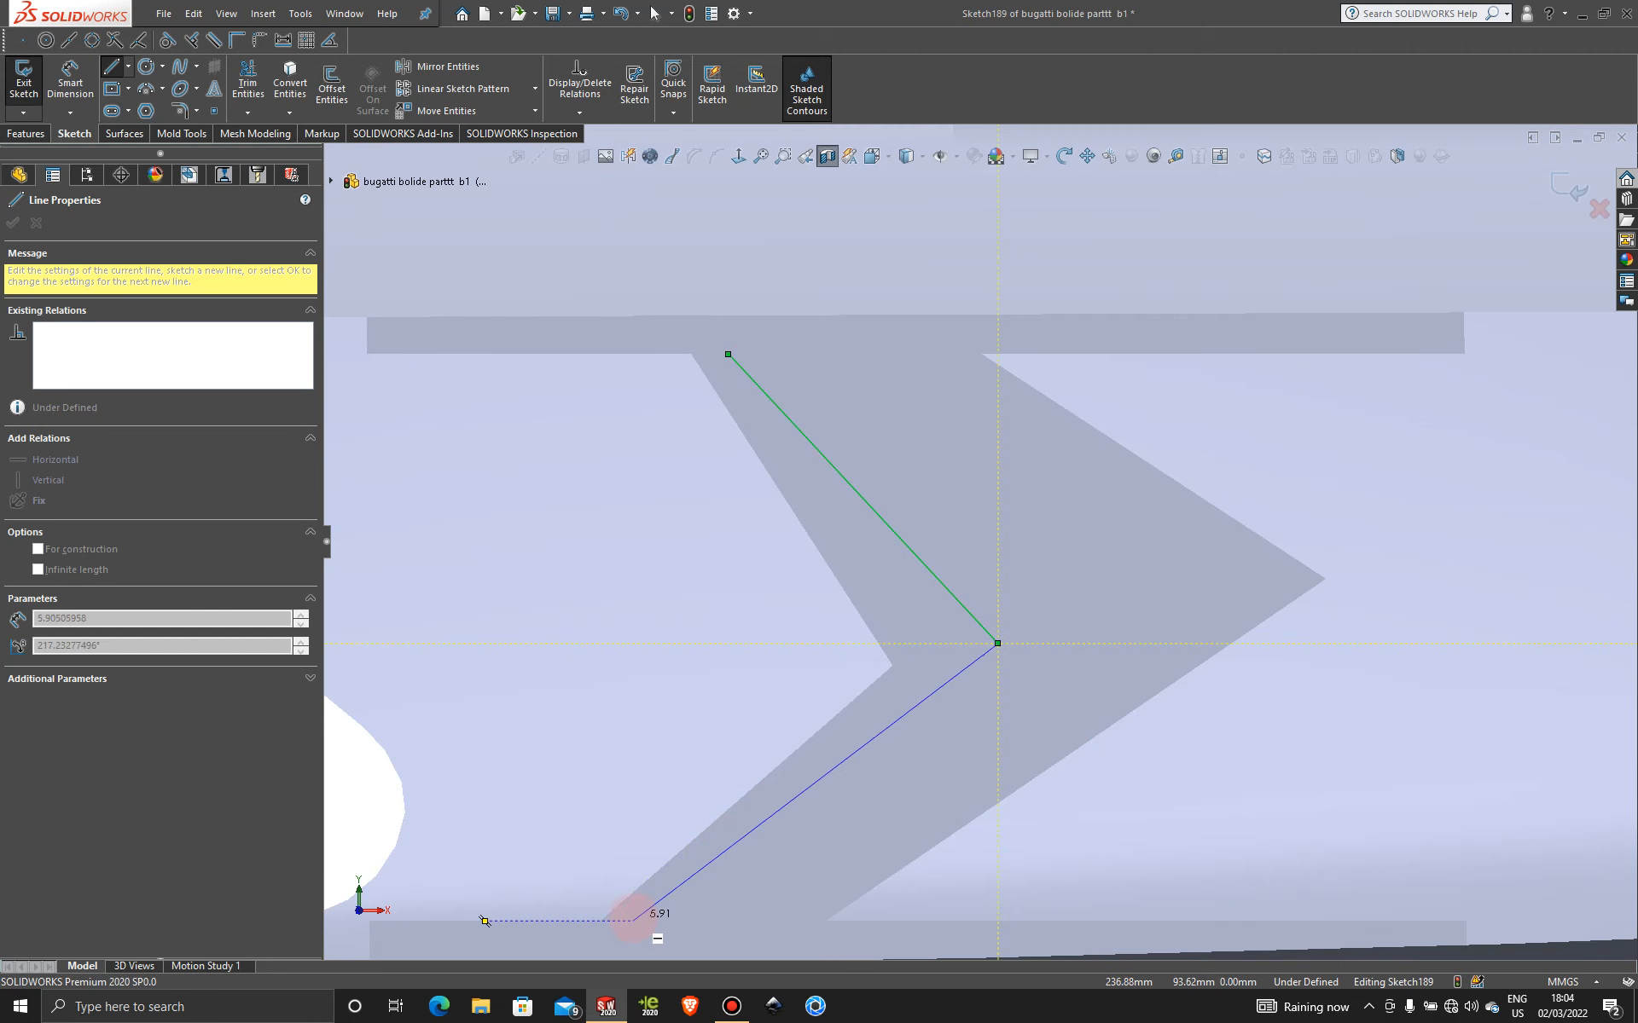
- Close the inner chevron profile with a front lower line about 5.9 mm long, rear lines about 6.5 and 4.9 mm, and horizontal ends
left_click(631, 921)
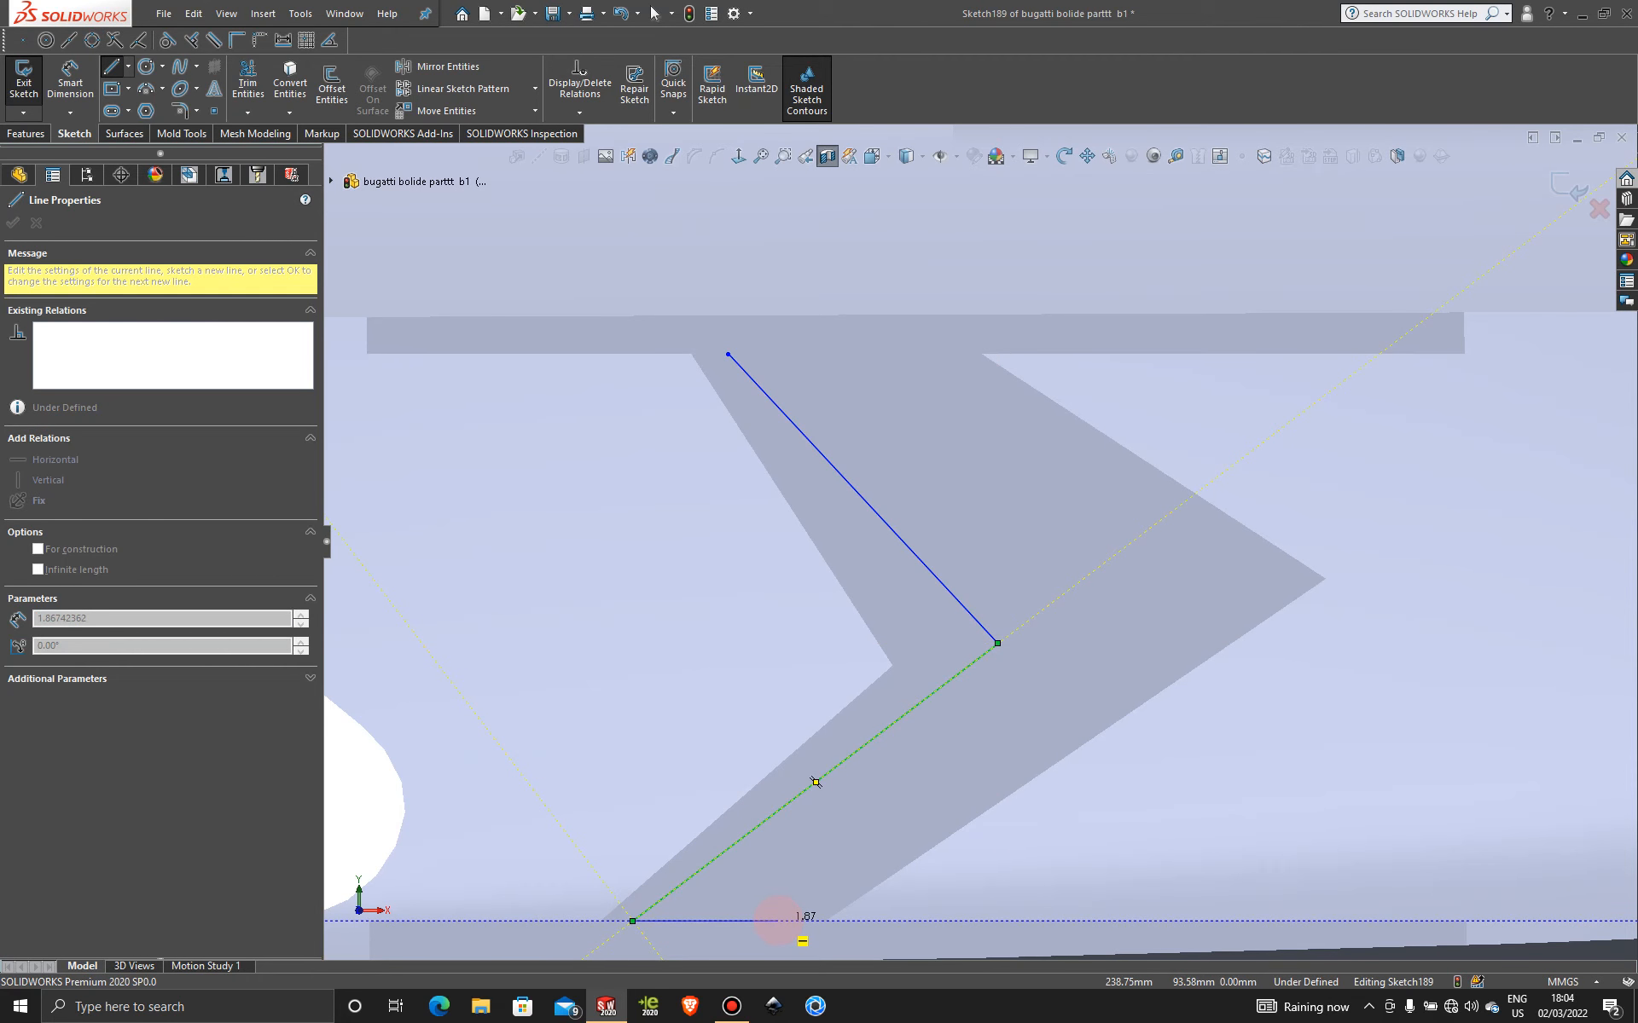
left_click(792, 920)
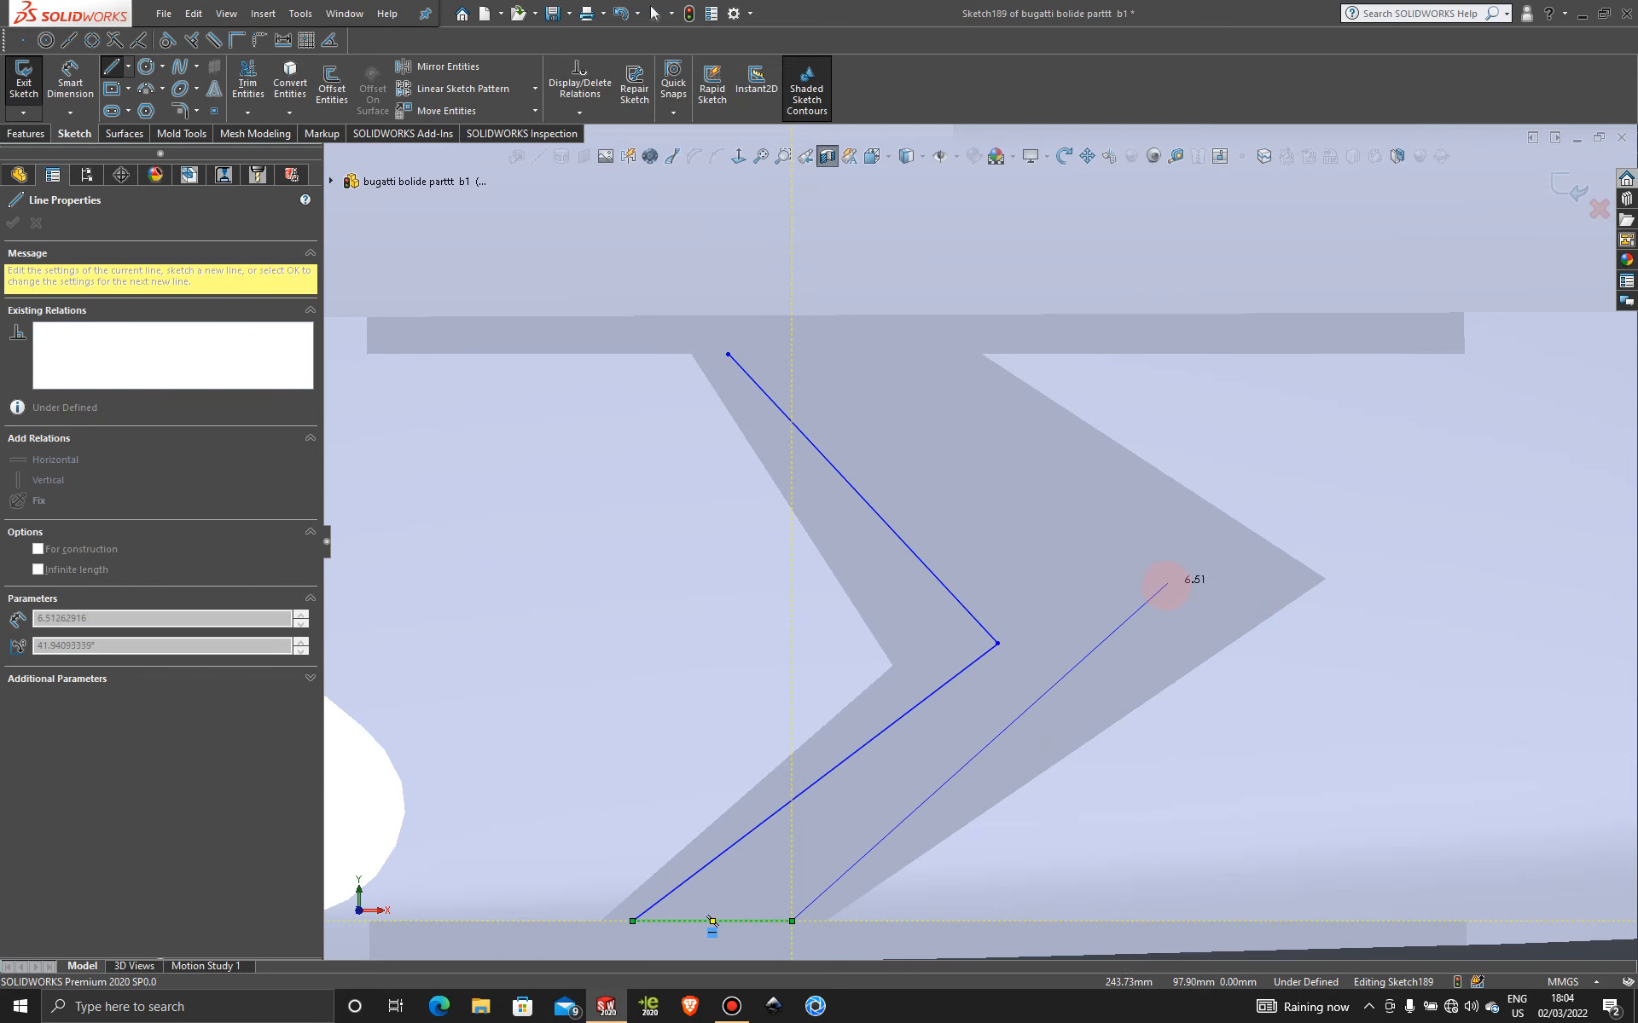
left_click(1172, 587)
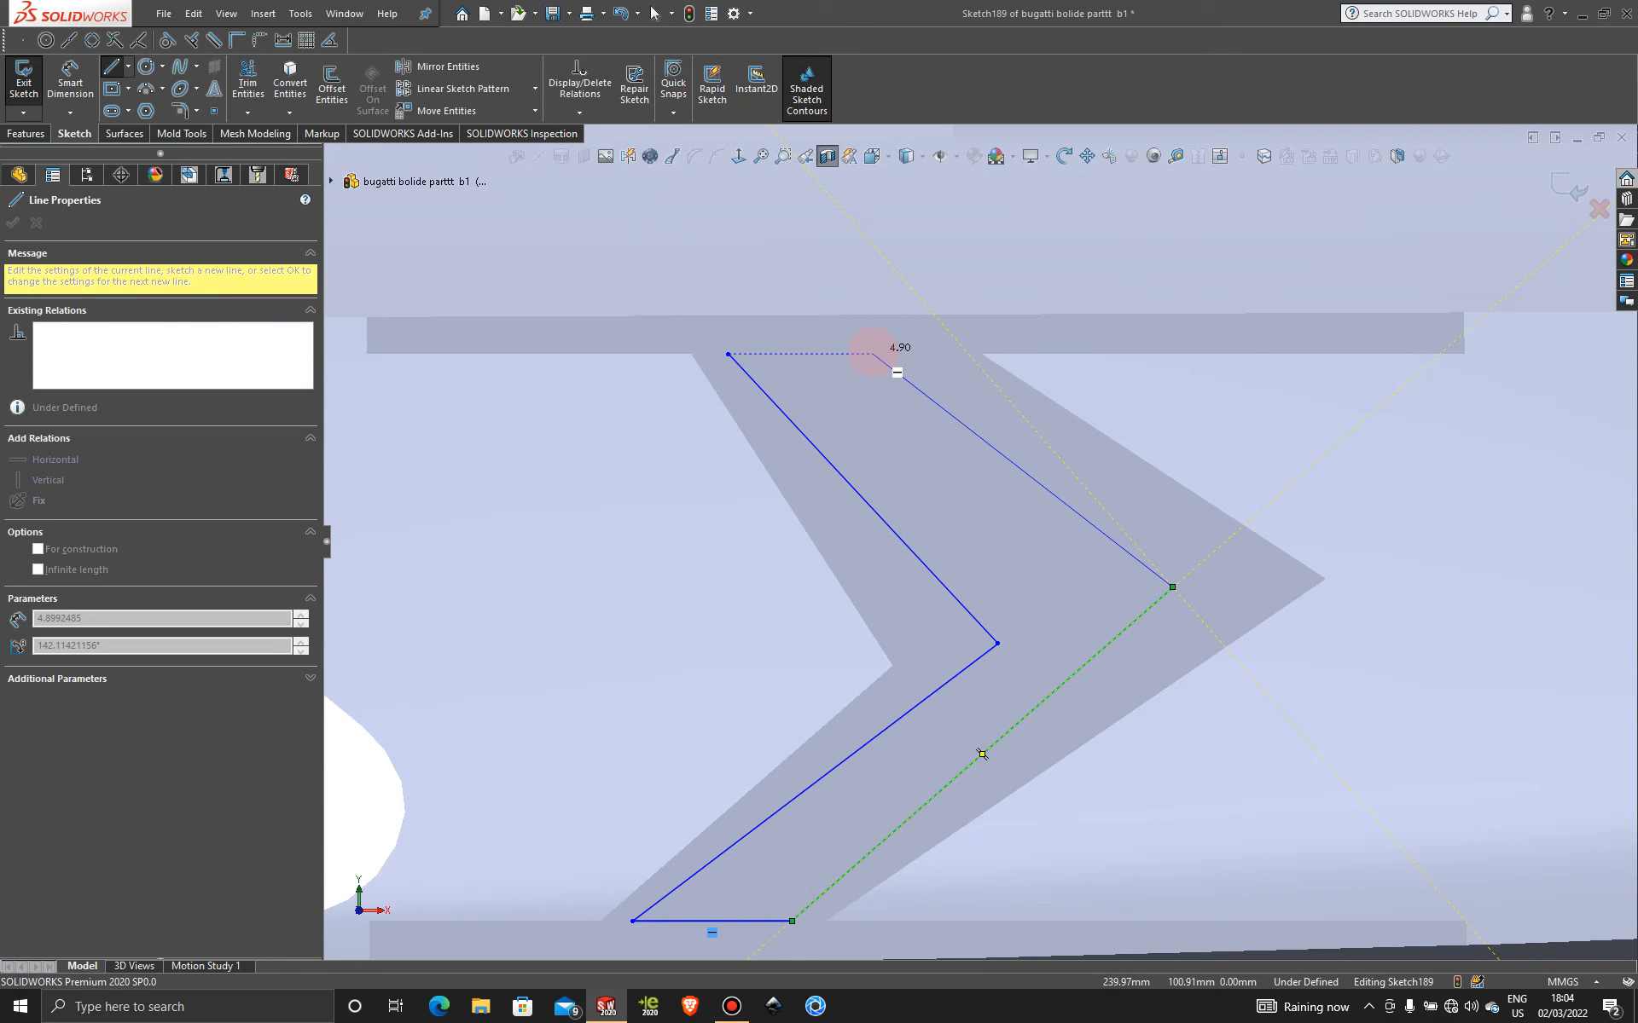
left_click(872, 353)
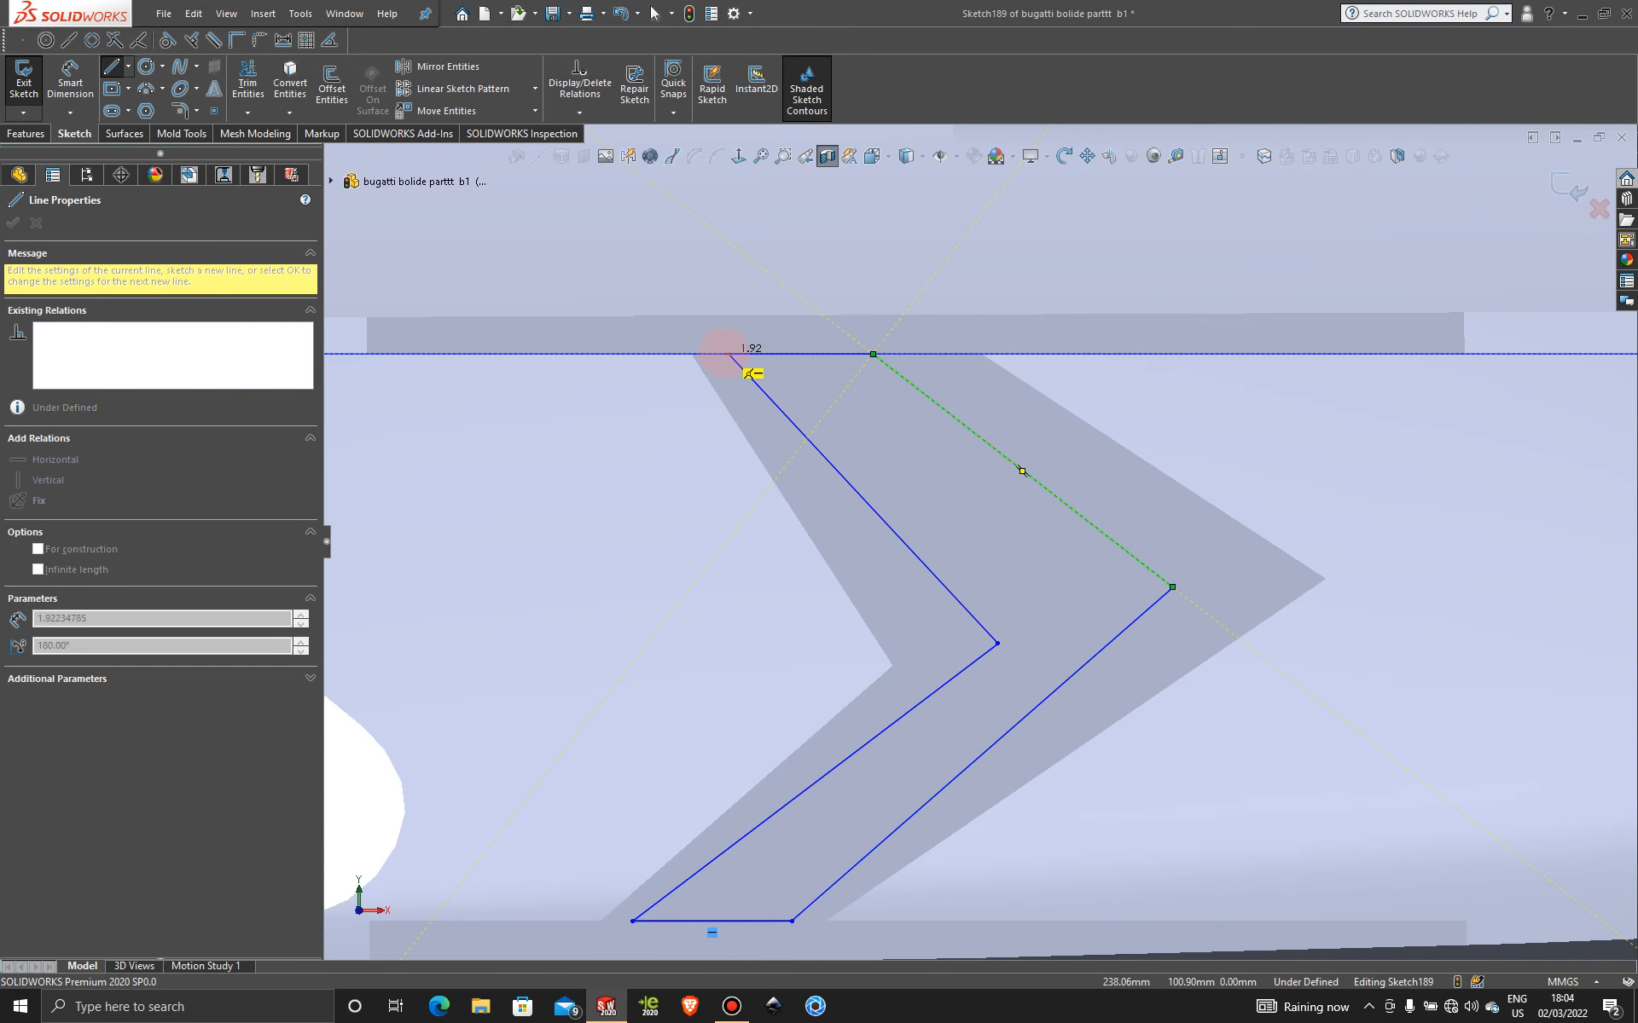
left_click(728, 354)
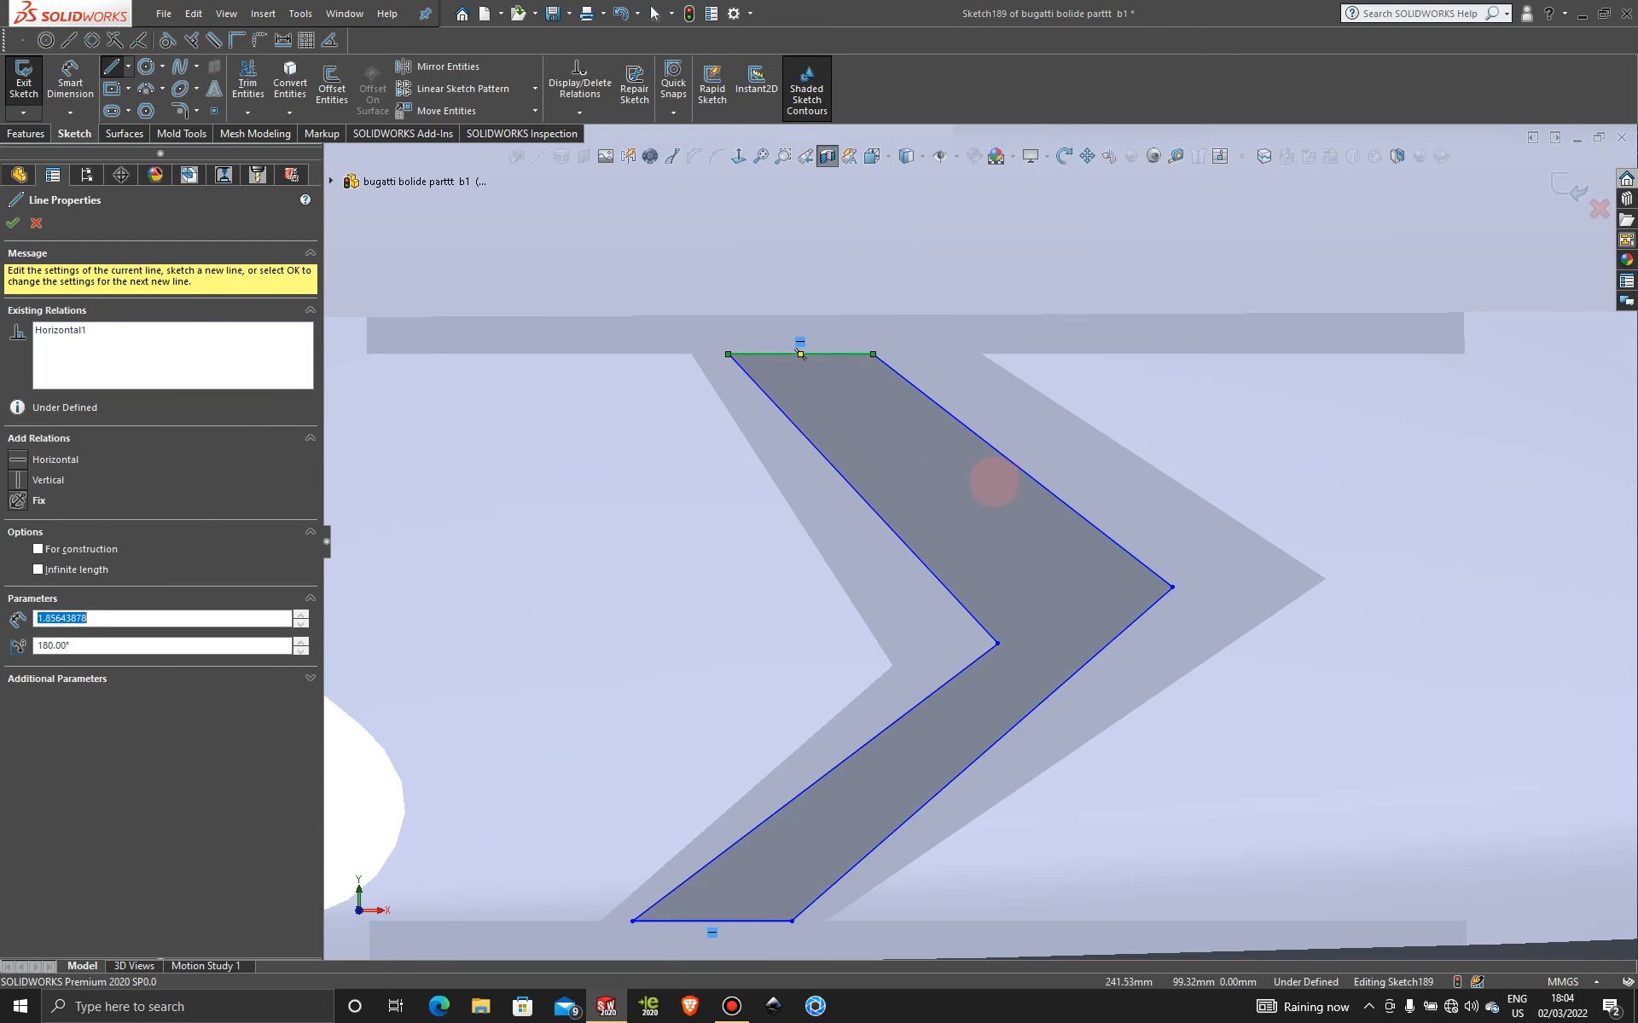
left_click(13, 223)
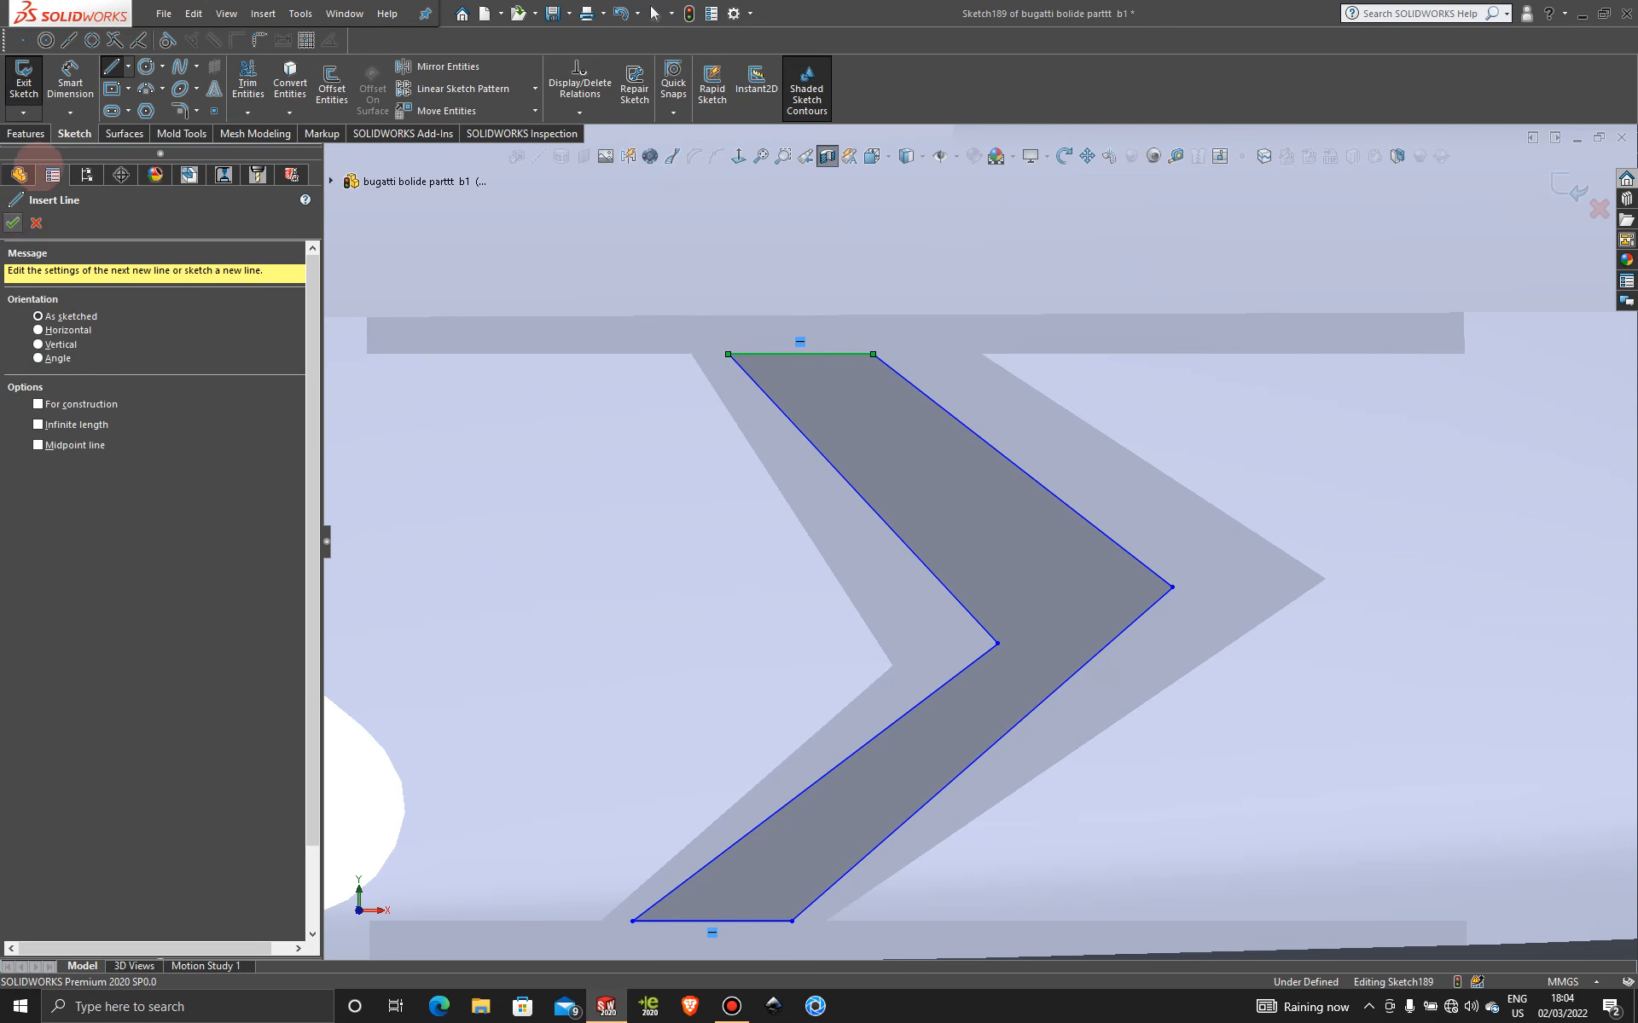
- Cut the inner chevron profile 3 mm blind through the bracket to split it into two angled struts
left_click(26, 134)
left_click(253, 81)
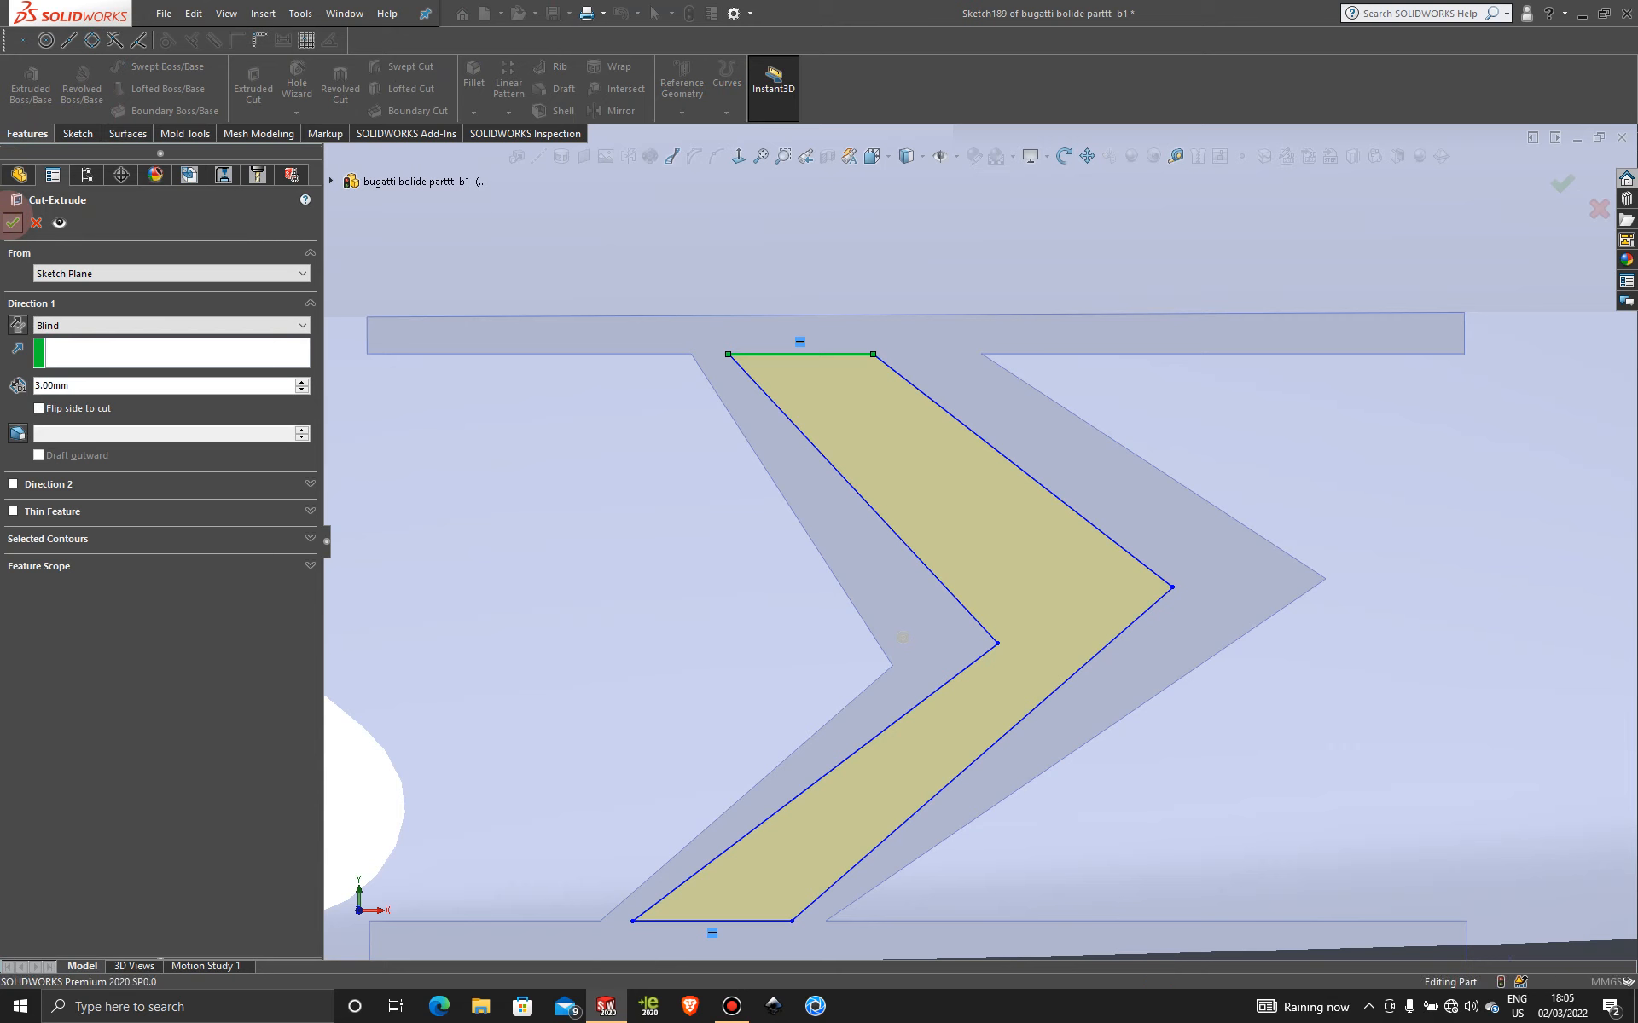
left_click(12, 223)
scroll(1032, 561, "up", 5)
middle_click_drag(1126, 677, 1083, 745)
scroll(1265, 699, "down", 8)
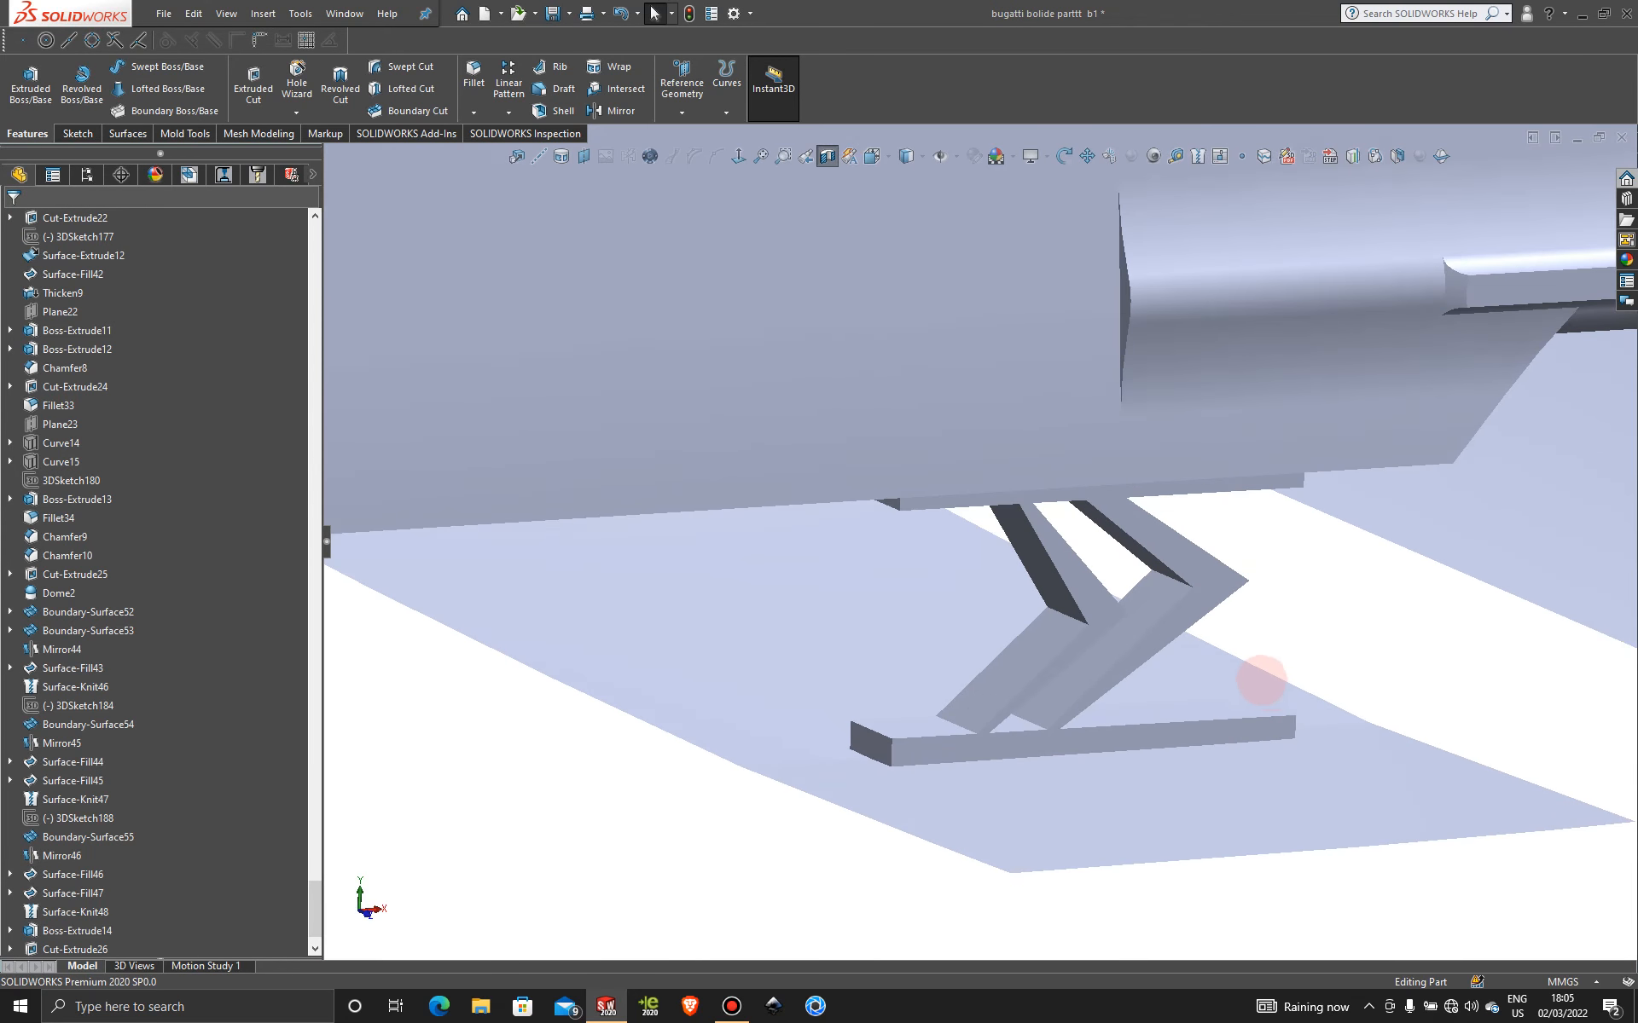
mouse_move(1020, 687)
middle_mouse_down()
mouse_move(990, 661)
mouse_move(1024, 659)
middle_mouse_up()
scroll(1026, 663, "up", 4)
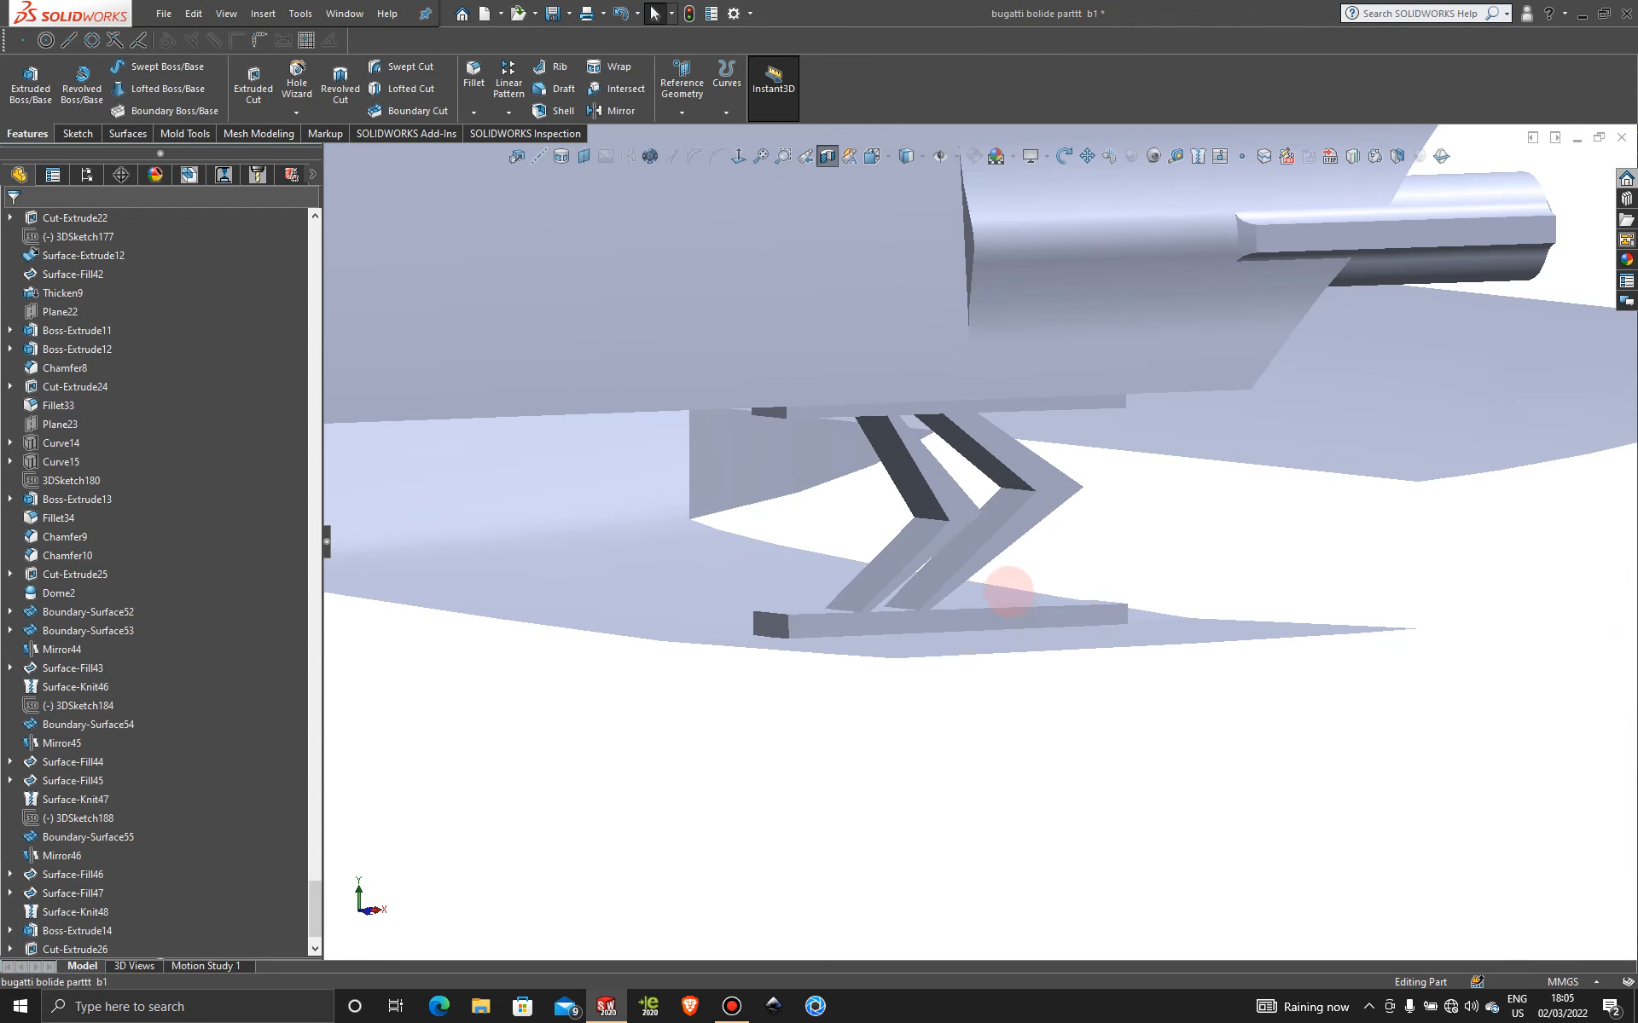
- Try 1 mm symmetric fillets on the two edges where the struts' rear faces meet the lower plate
mouse_move(998, 591)
middle_mouse_down()
mouse_move(939, 592)
mouse_move(918, 635)
mouse_move(994, 662)
mouse_move(935, 648)
mouse_move(903, 611)
mouse_move(879, 618)
middle_mouse_up()
scroll(669, 676, "down", 8)
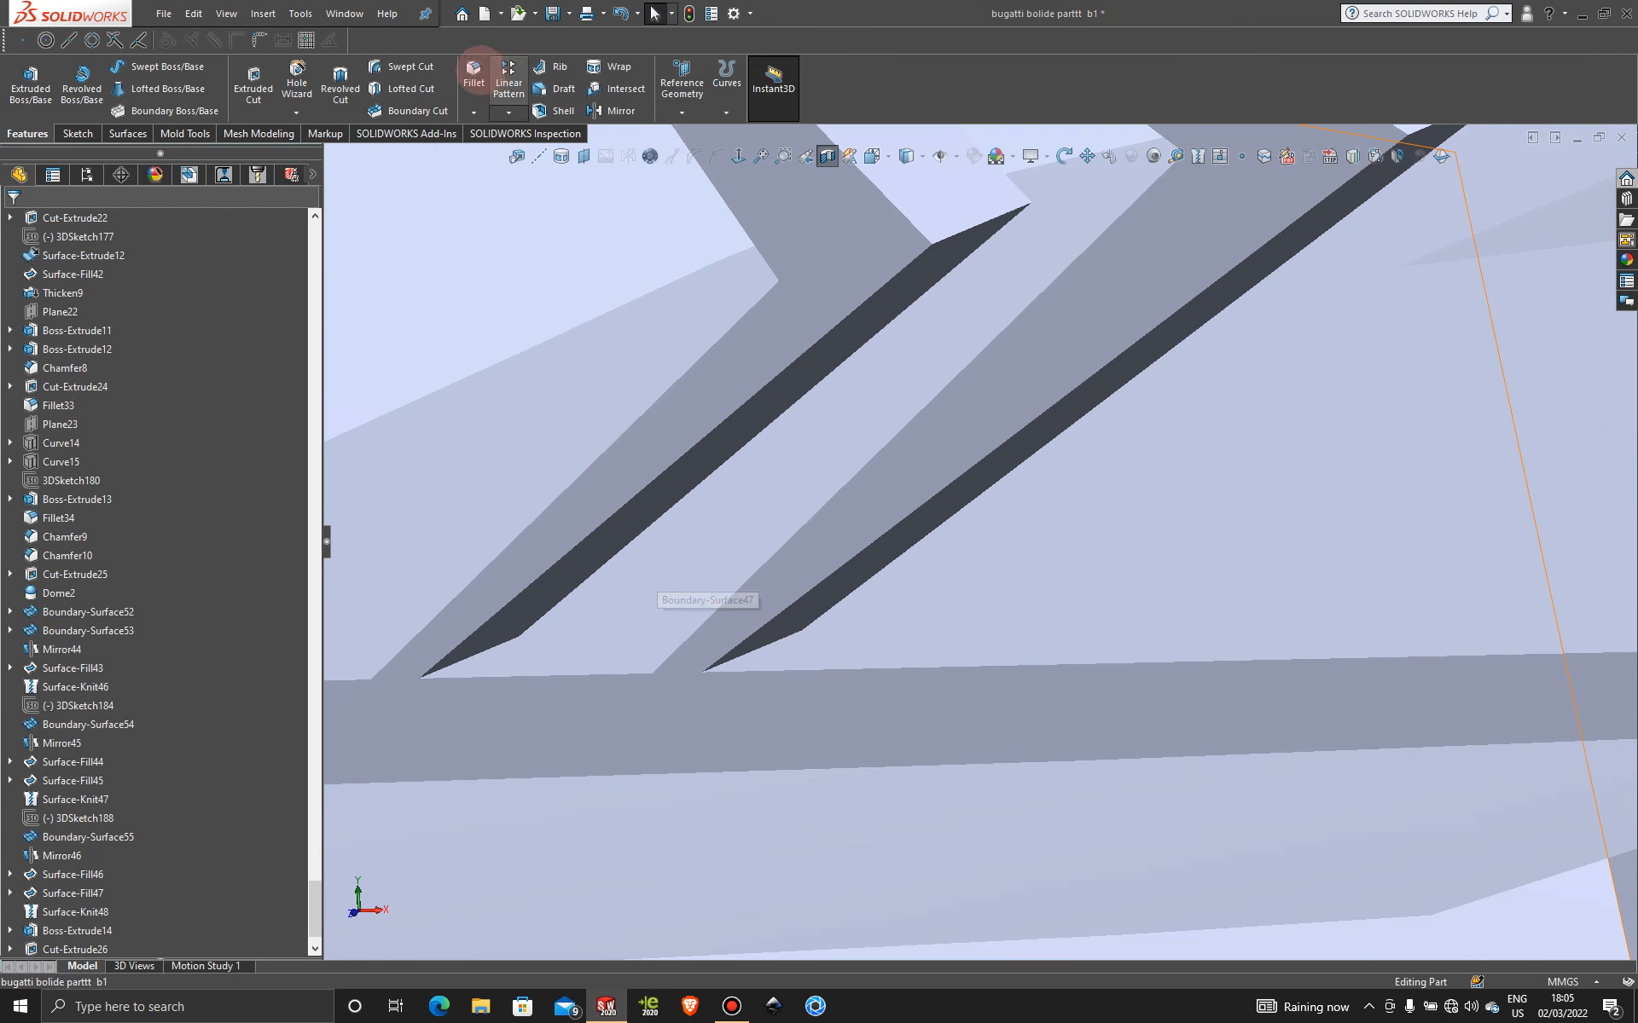
left_click(474, 68)
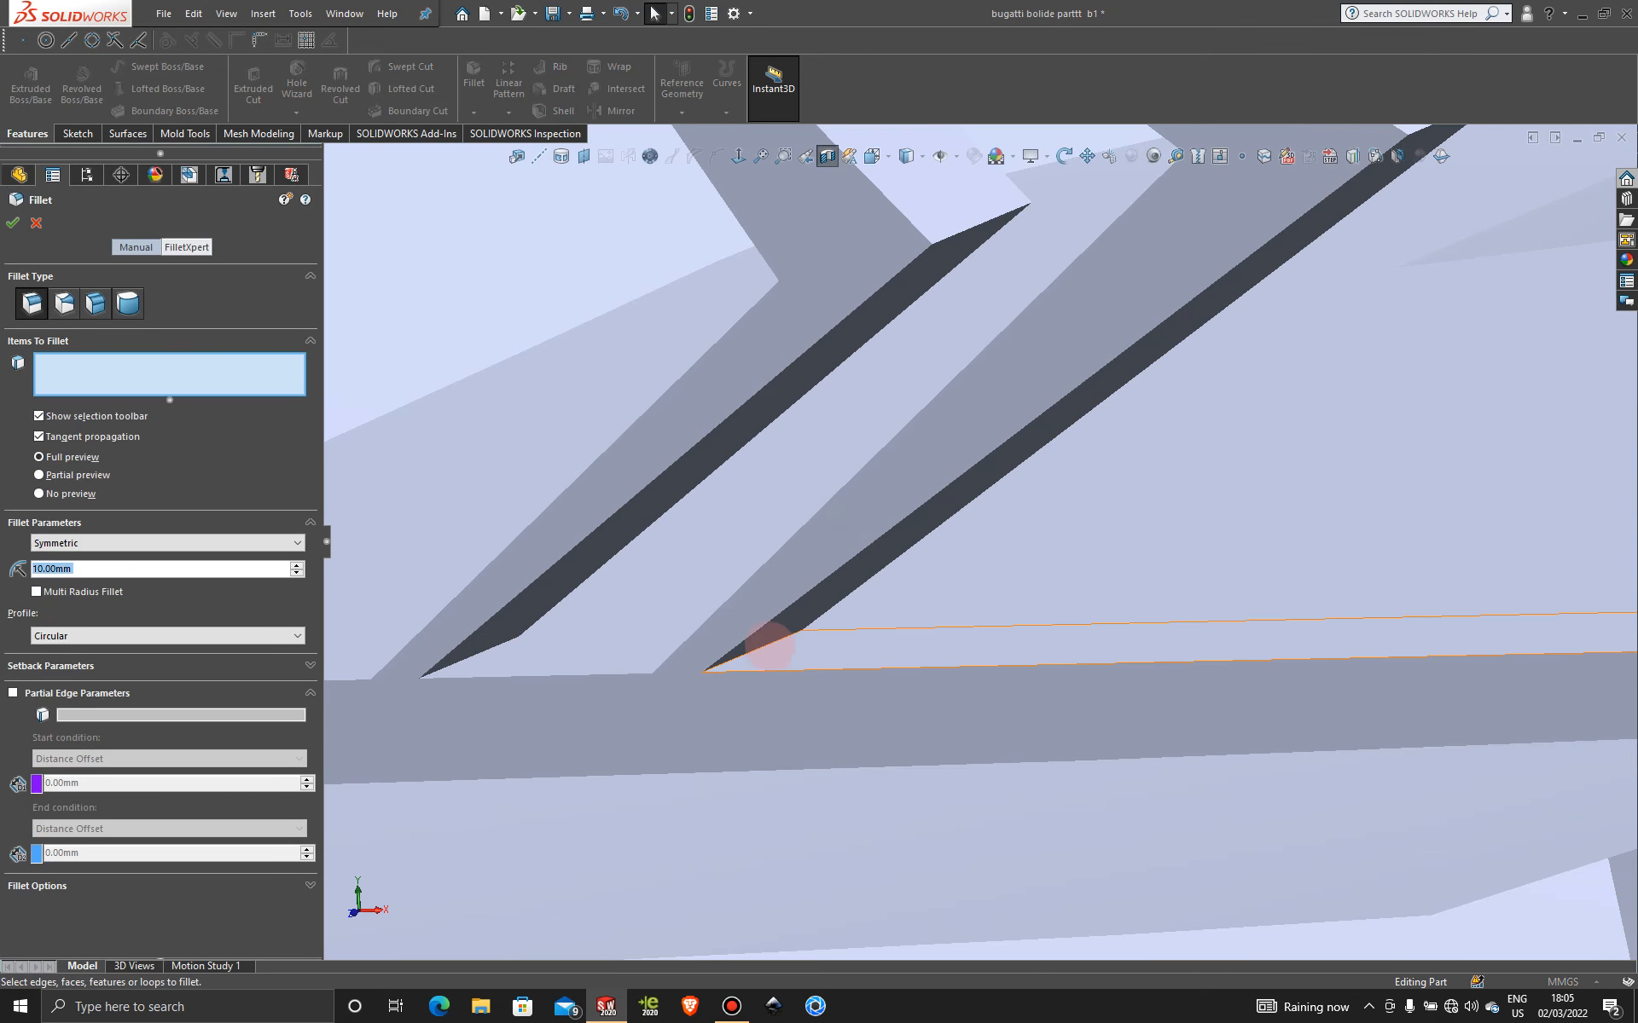
left_click(771, 642)
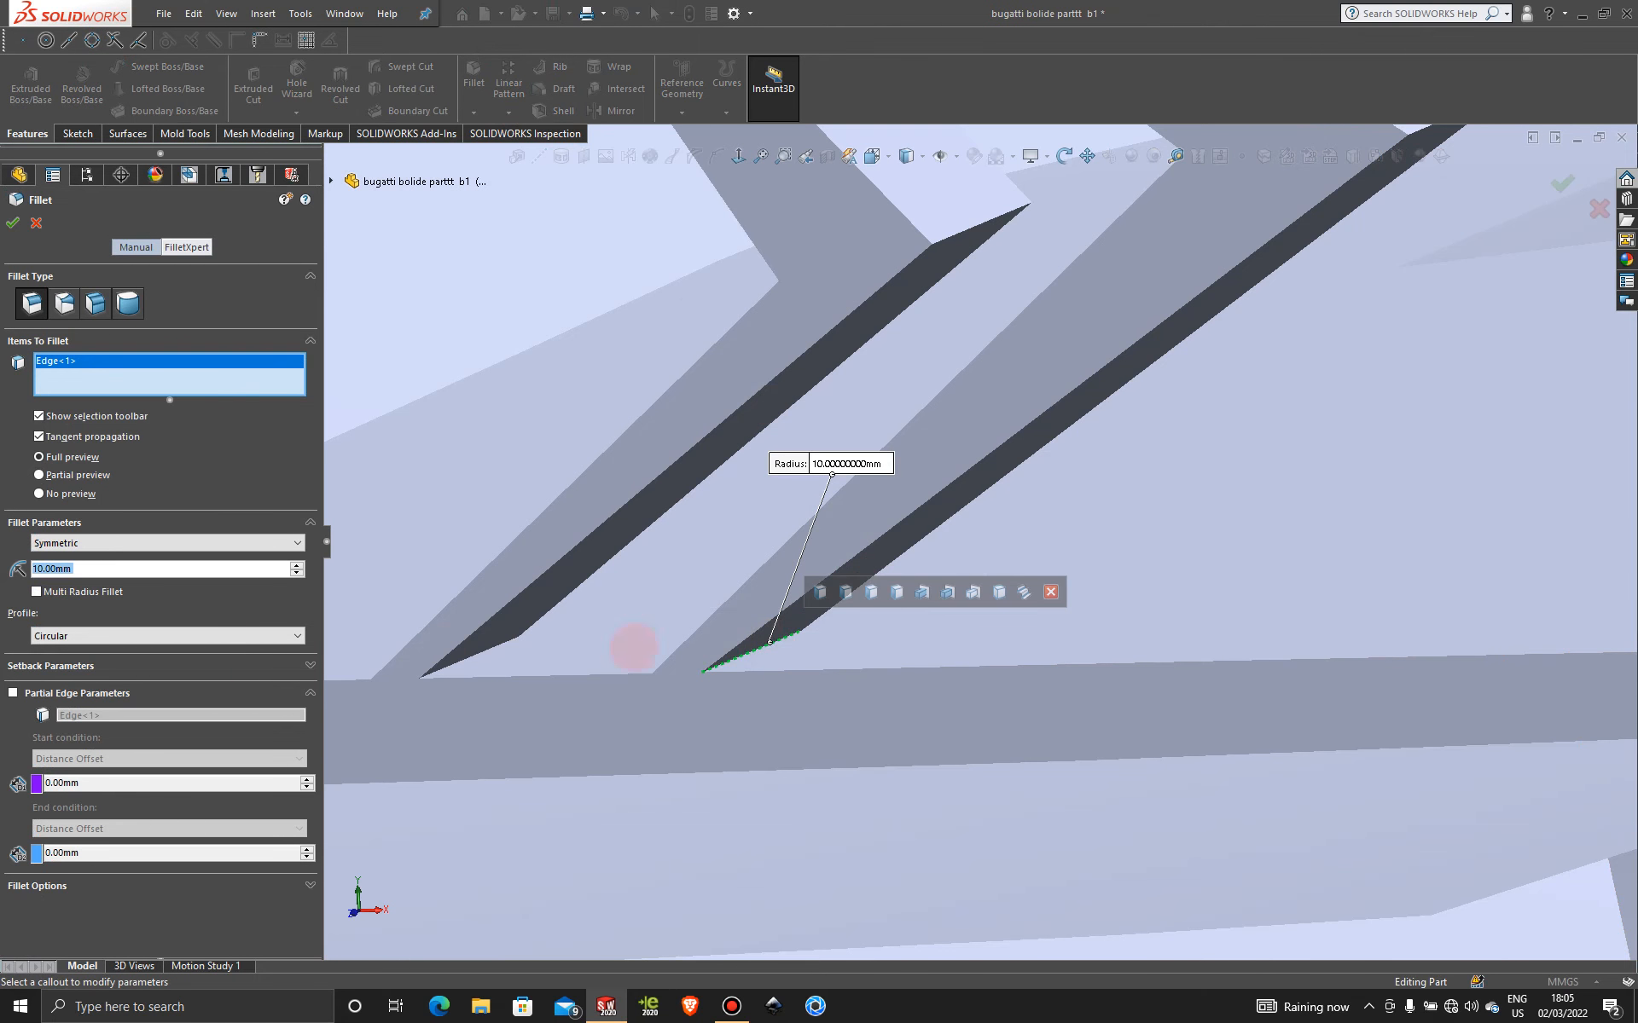
type("q1")
key("Return")
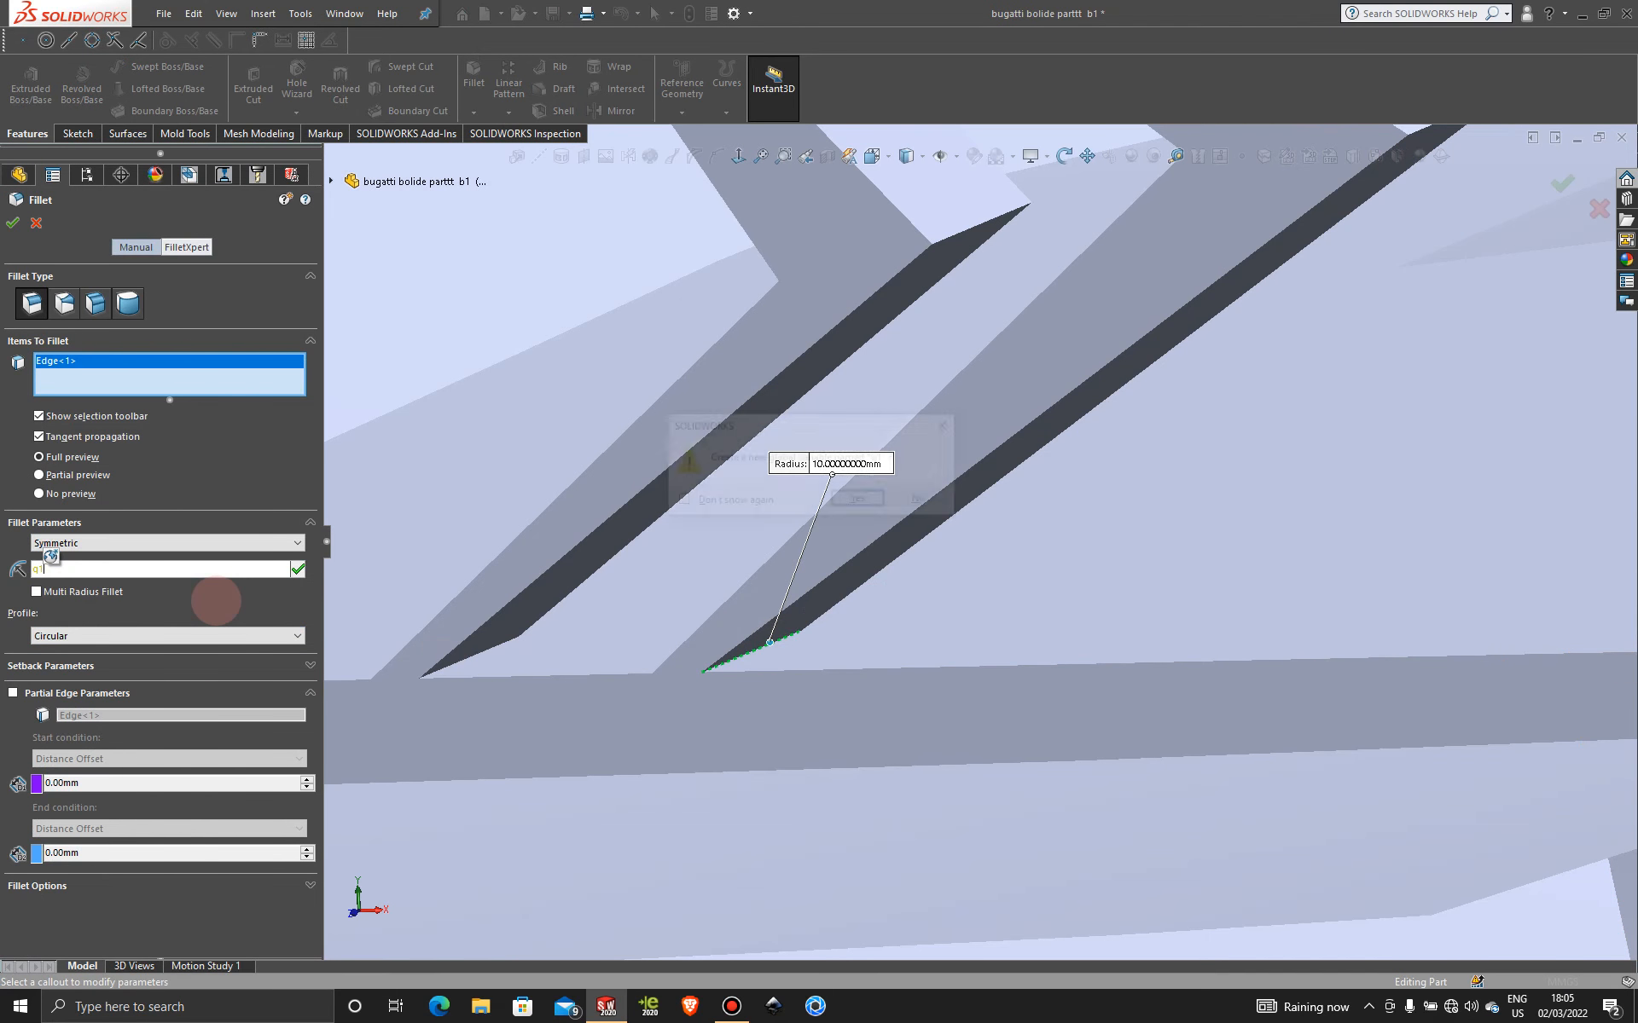
left_click(950, 425)
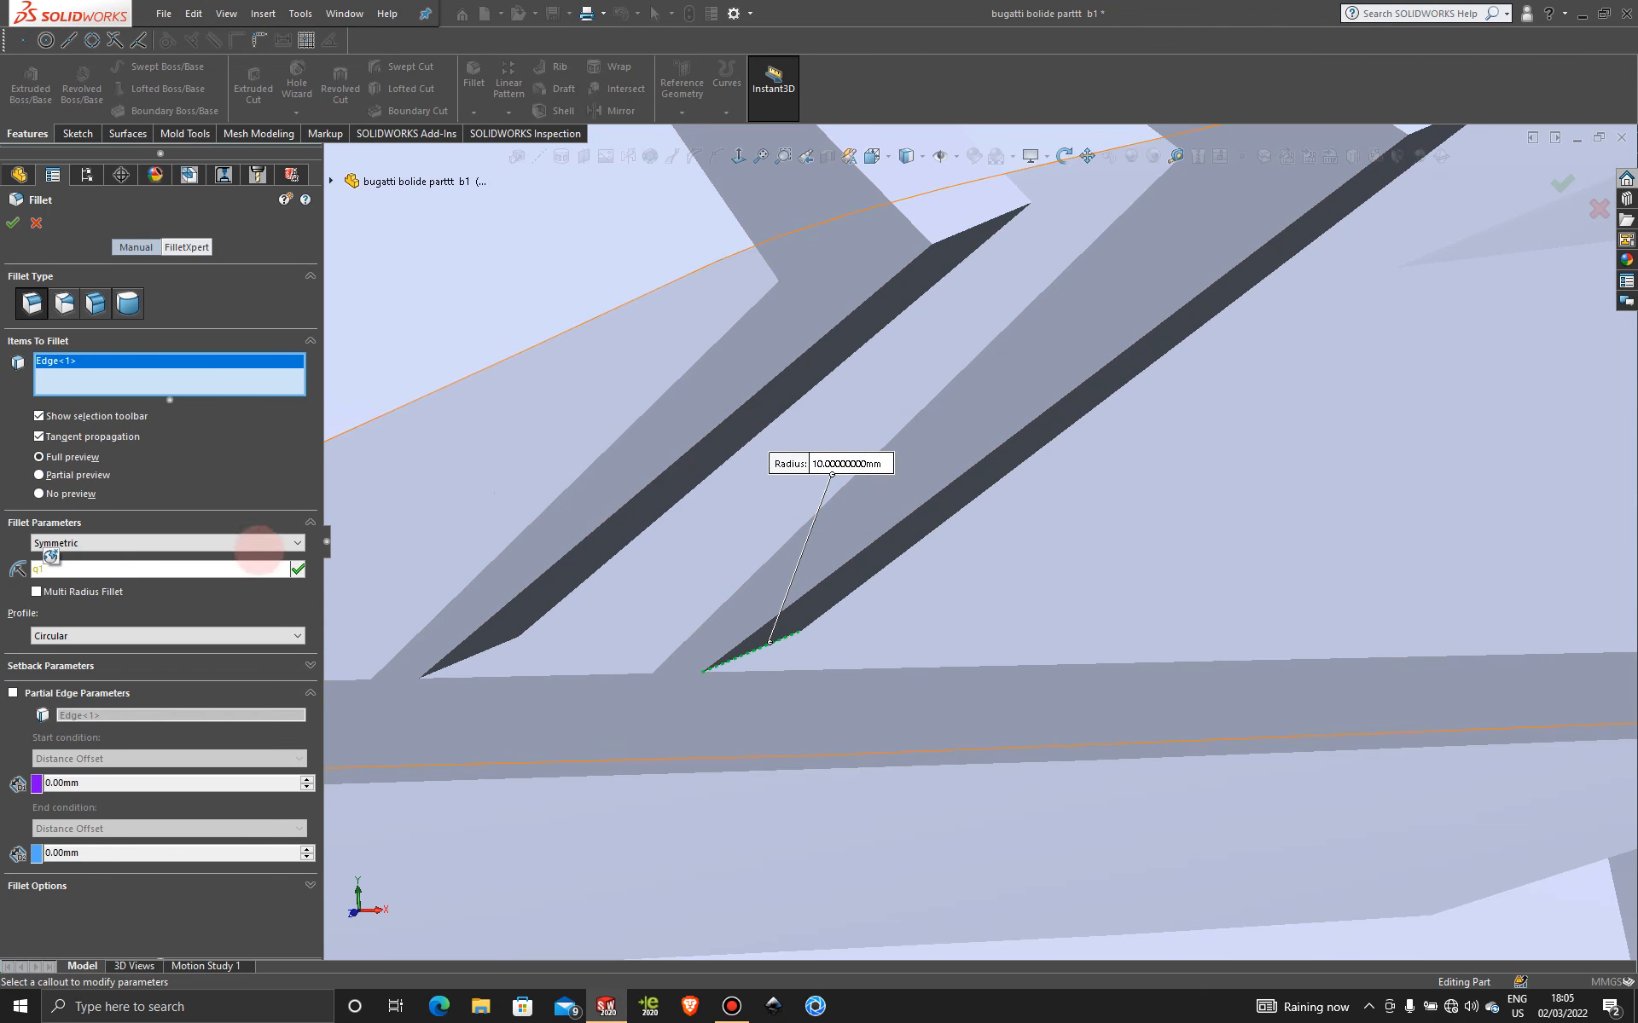
left_click_drag(76, 566, 1, 563)
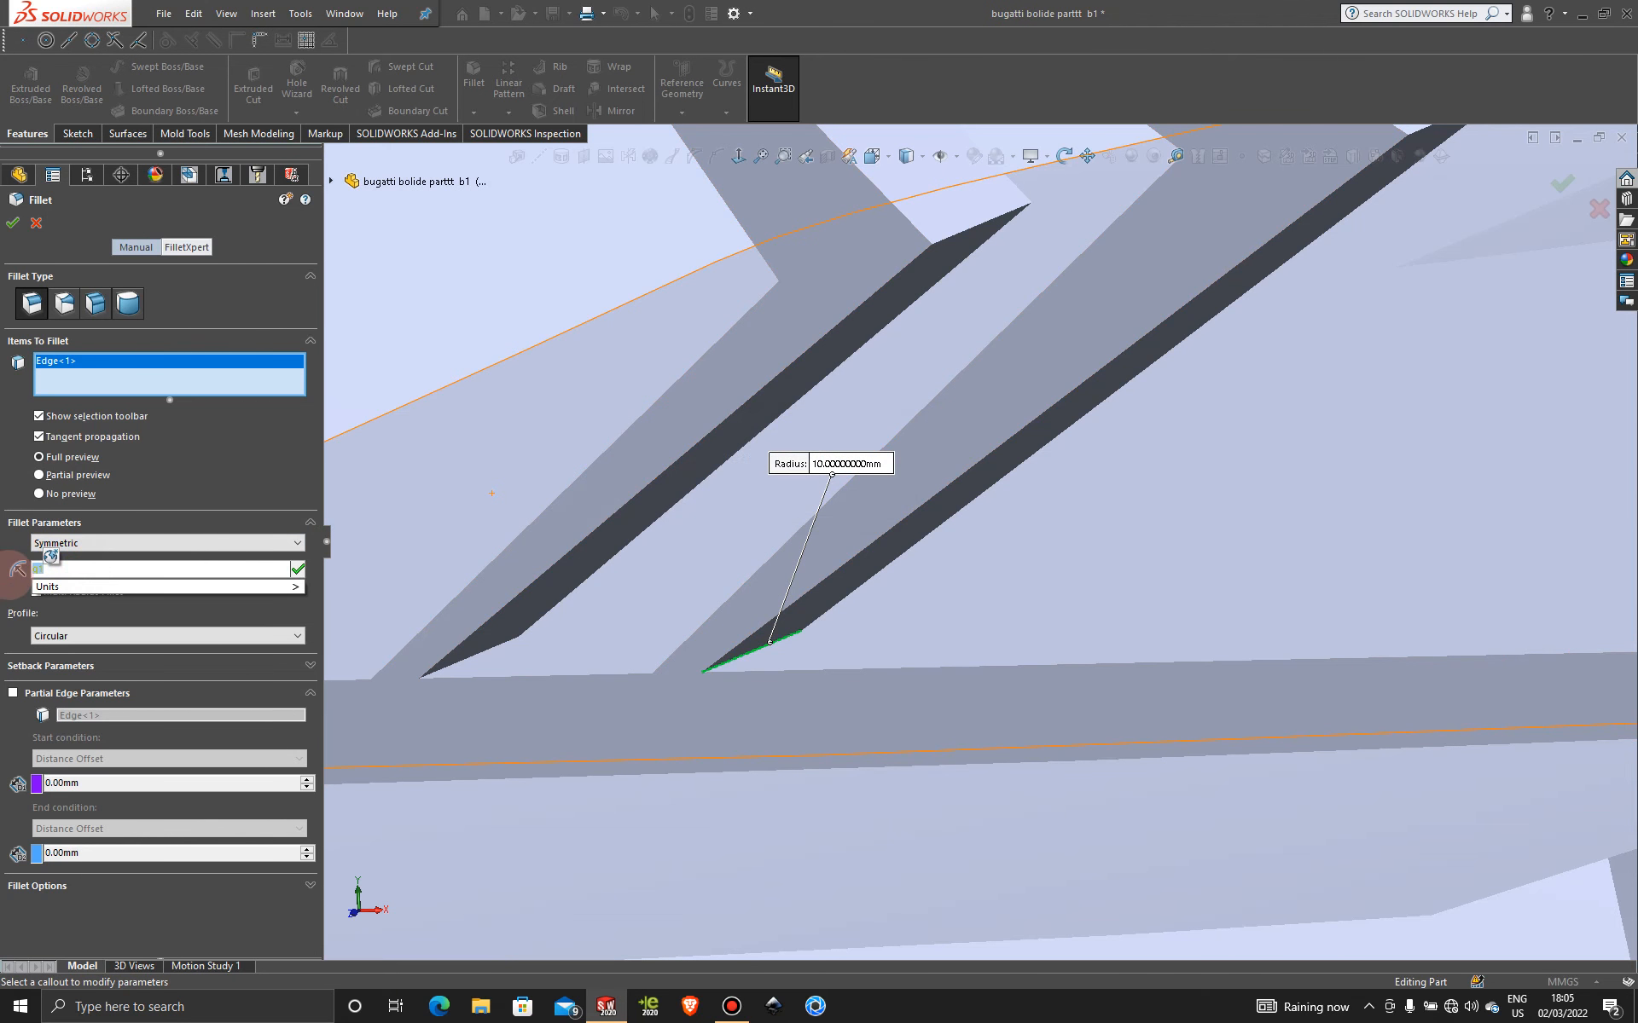
type("1")
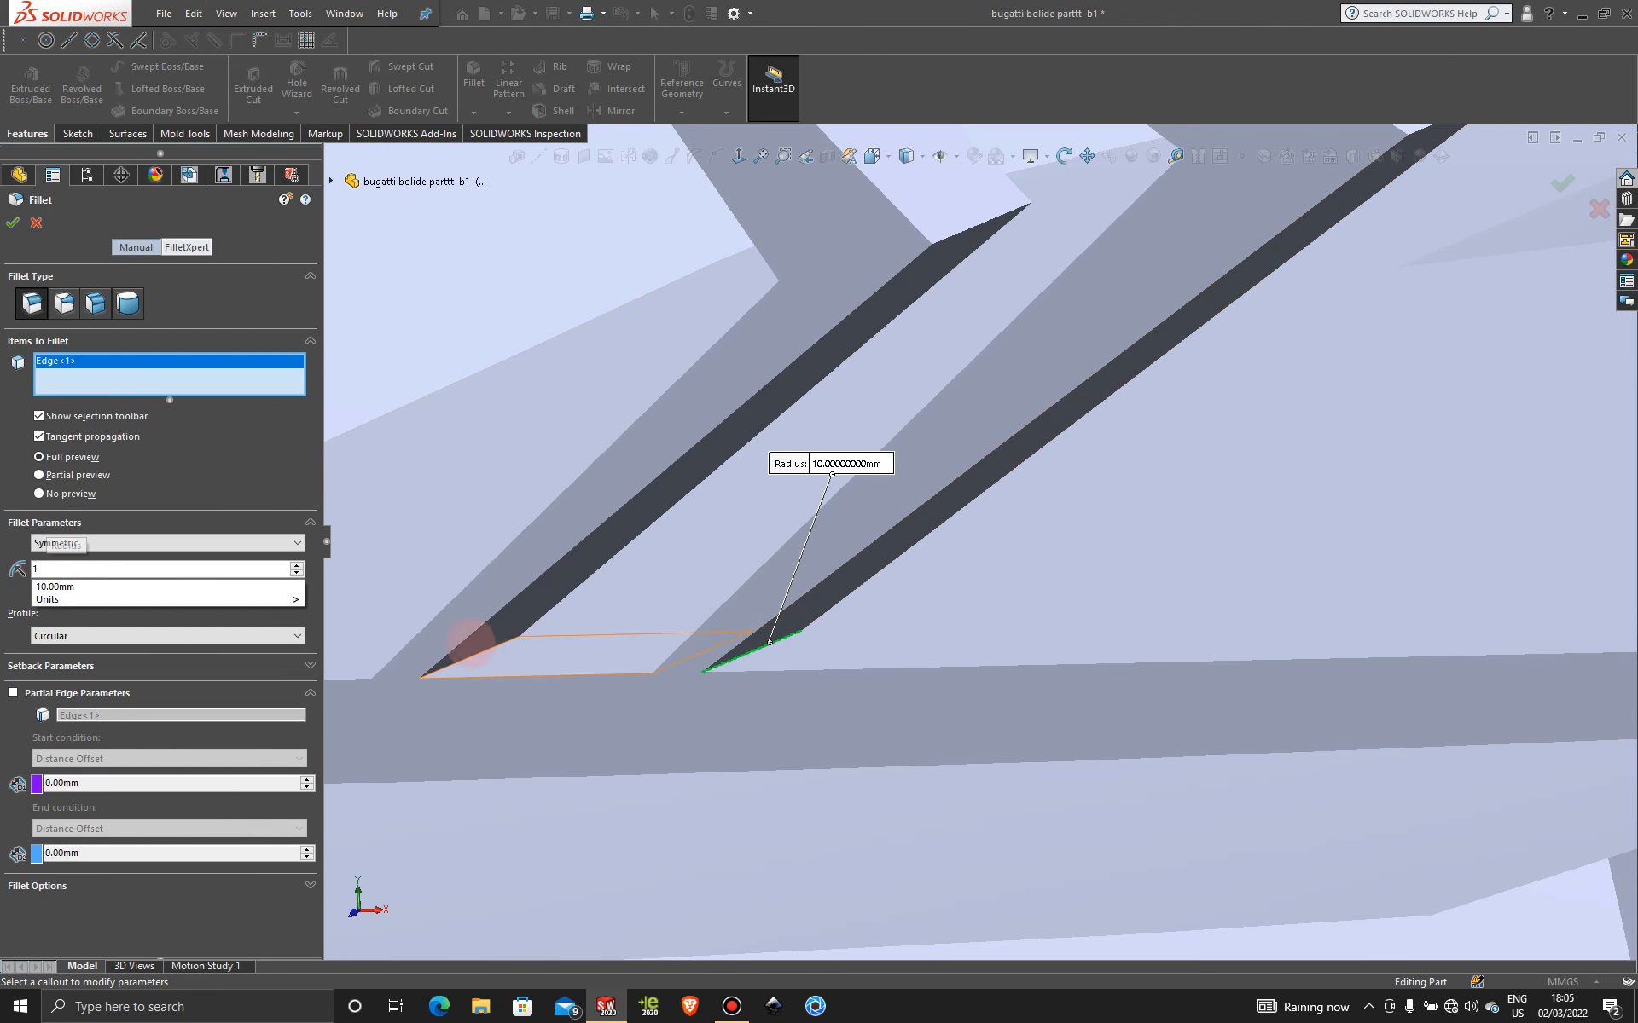
left_click(489, 649)
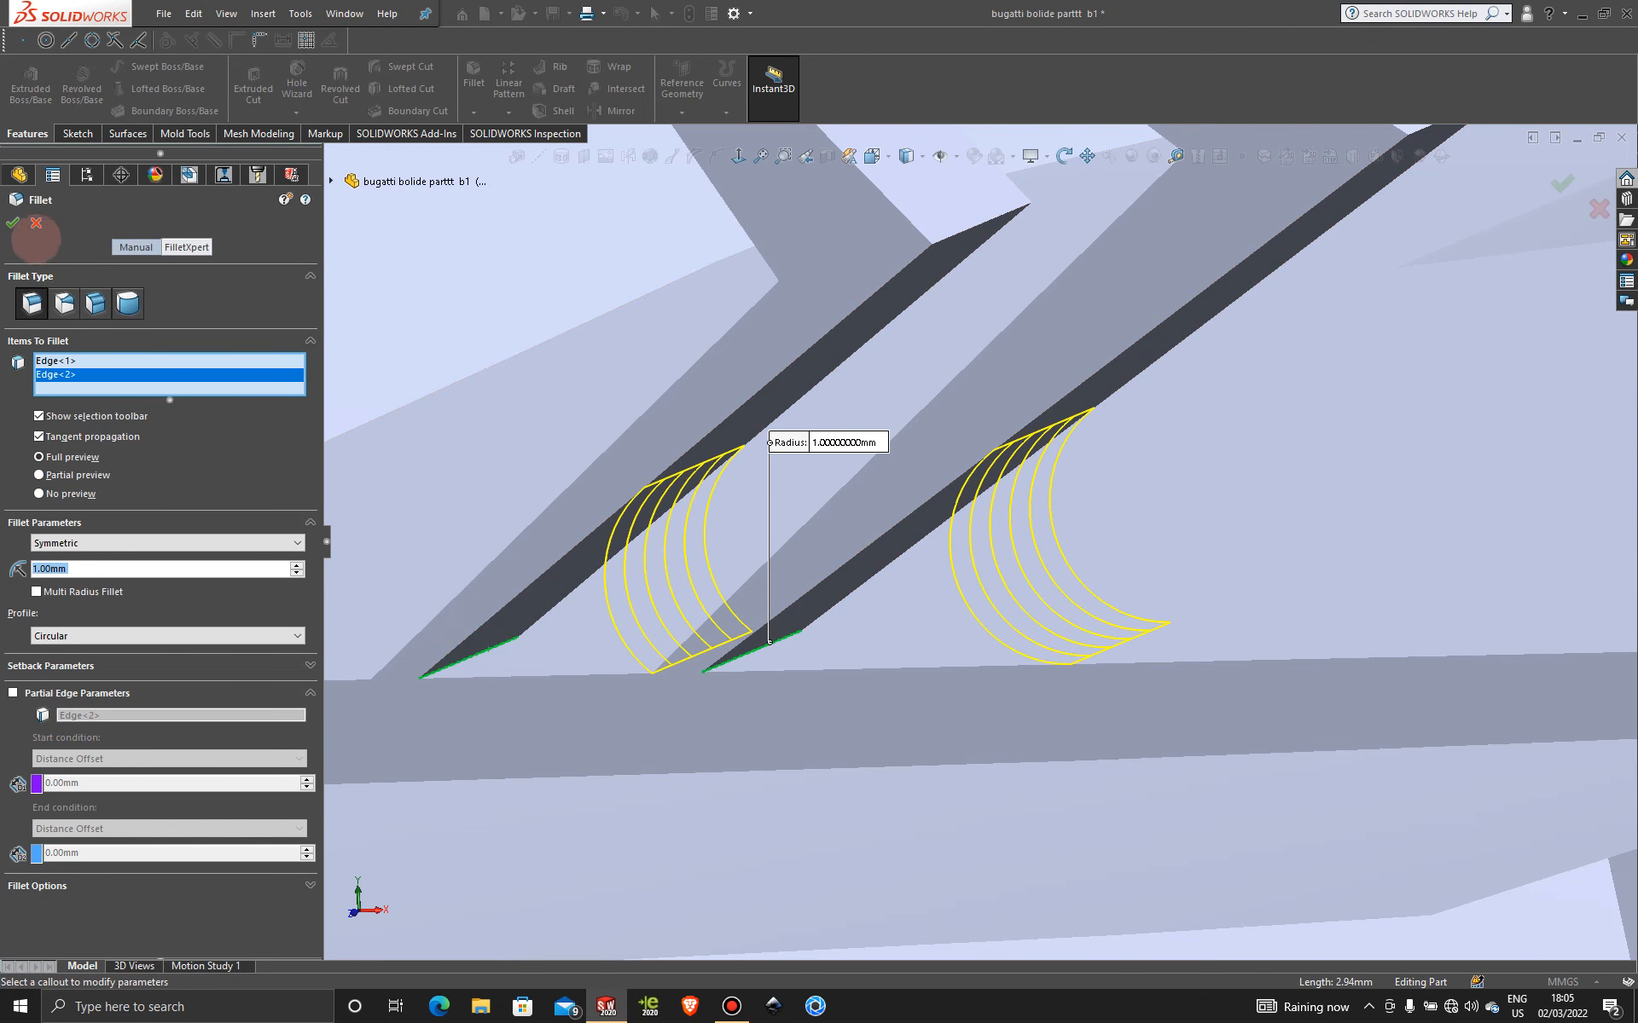
left_click(12, 223)
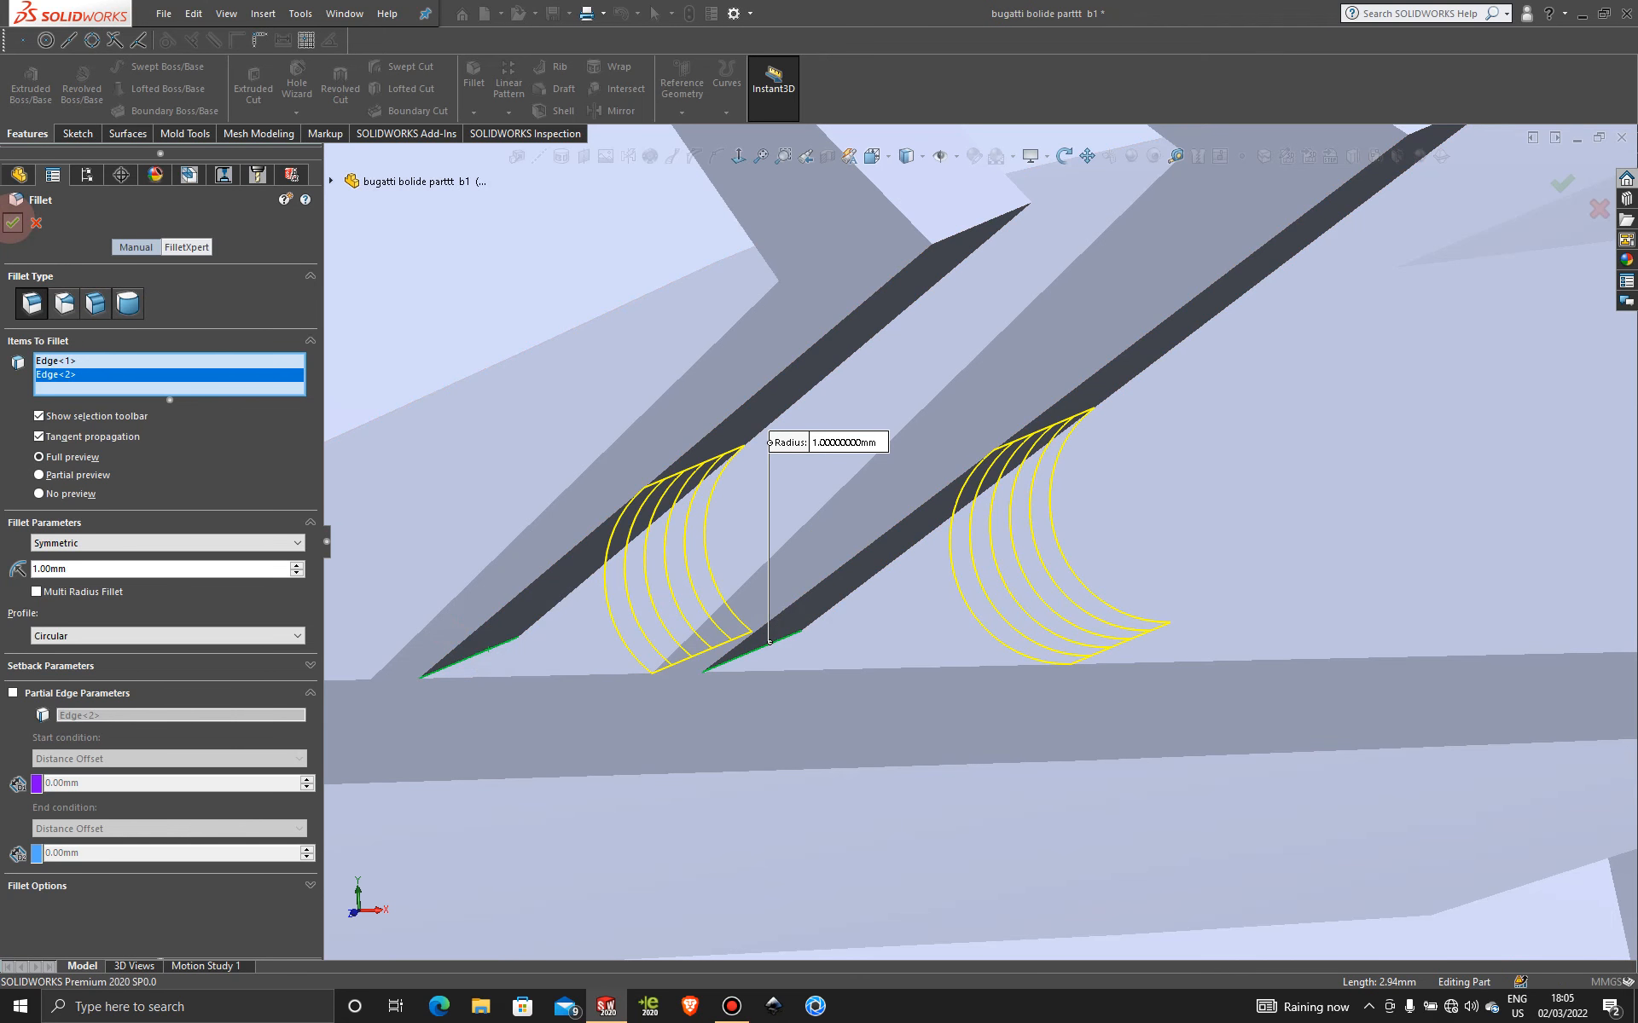
scroll(1155, 369, "up", 6)
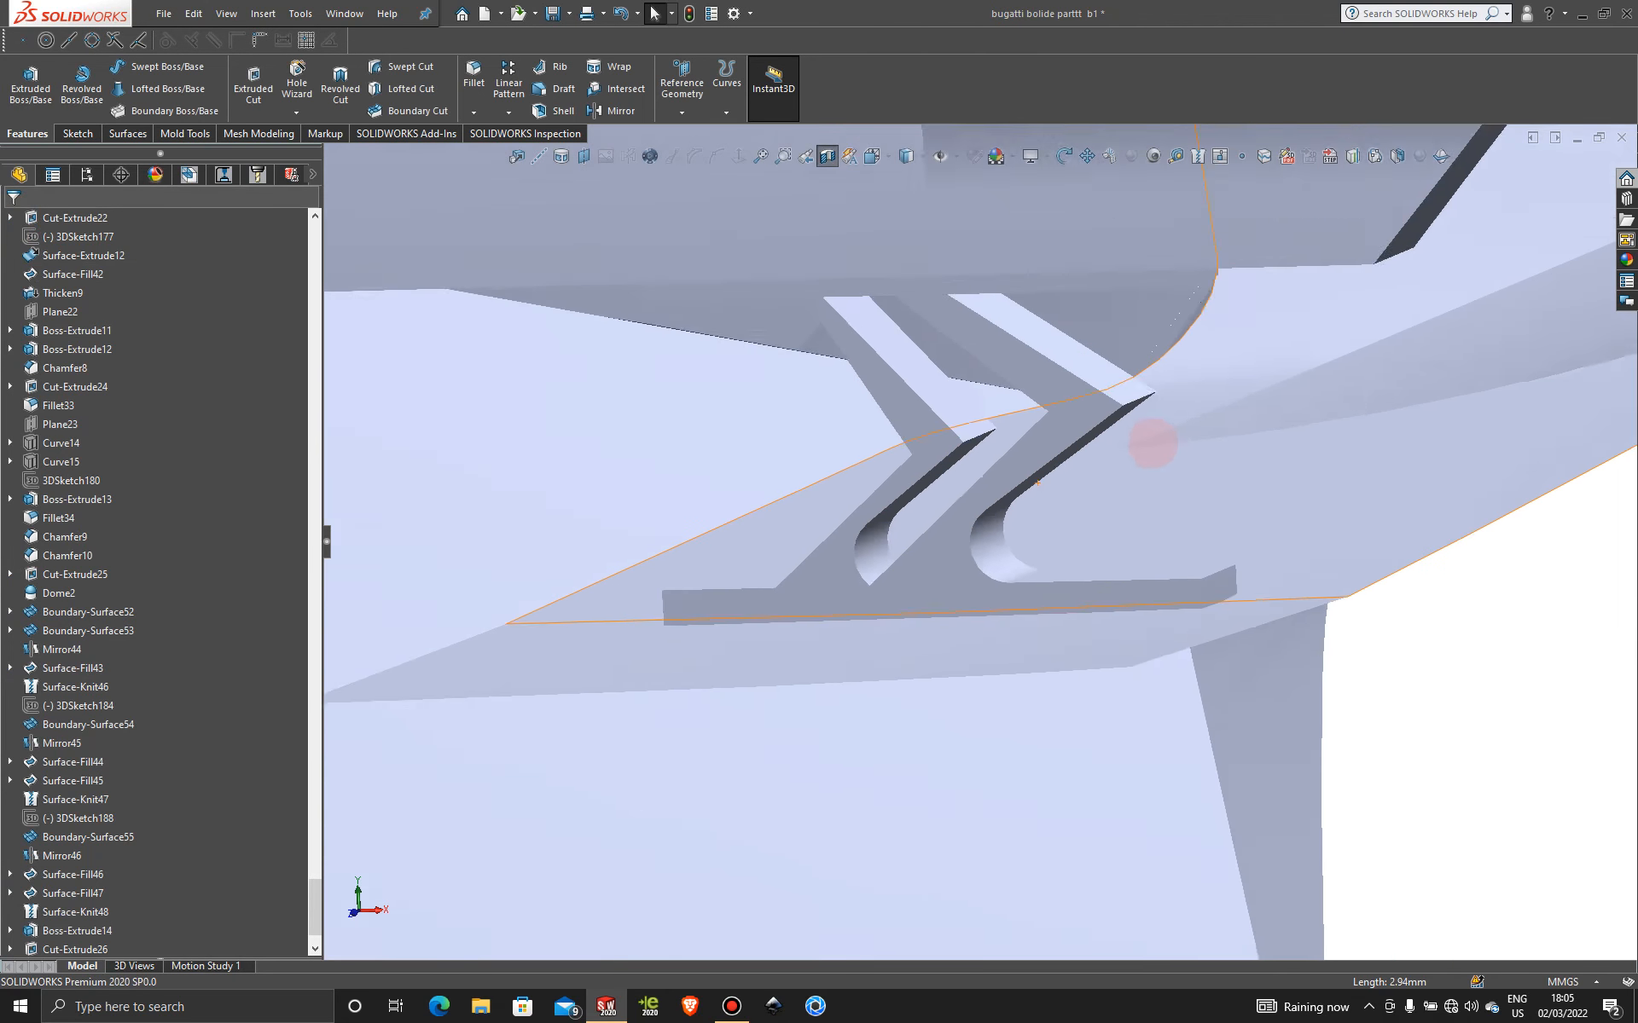
scroll(1152, 444, "up", 2)
mouse_move(1008, 555)
middle_mouse_down()
mouse_move(1104, 537)
mouse_move(980, 555)
mouse_move(1063, 559)
mouse_move(969, 560)
mouse_move(1097, 580)
mouse_move(1089, 680)
mouse_move(1063, 603)
mouse_move(991, 554)
mouse_move(994, 541)
mouse_move(1038, 559)
middle_mouse_up()
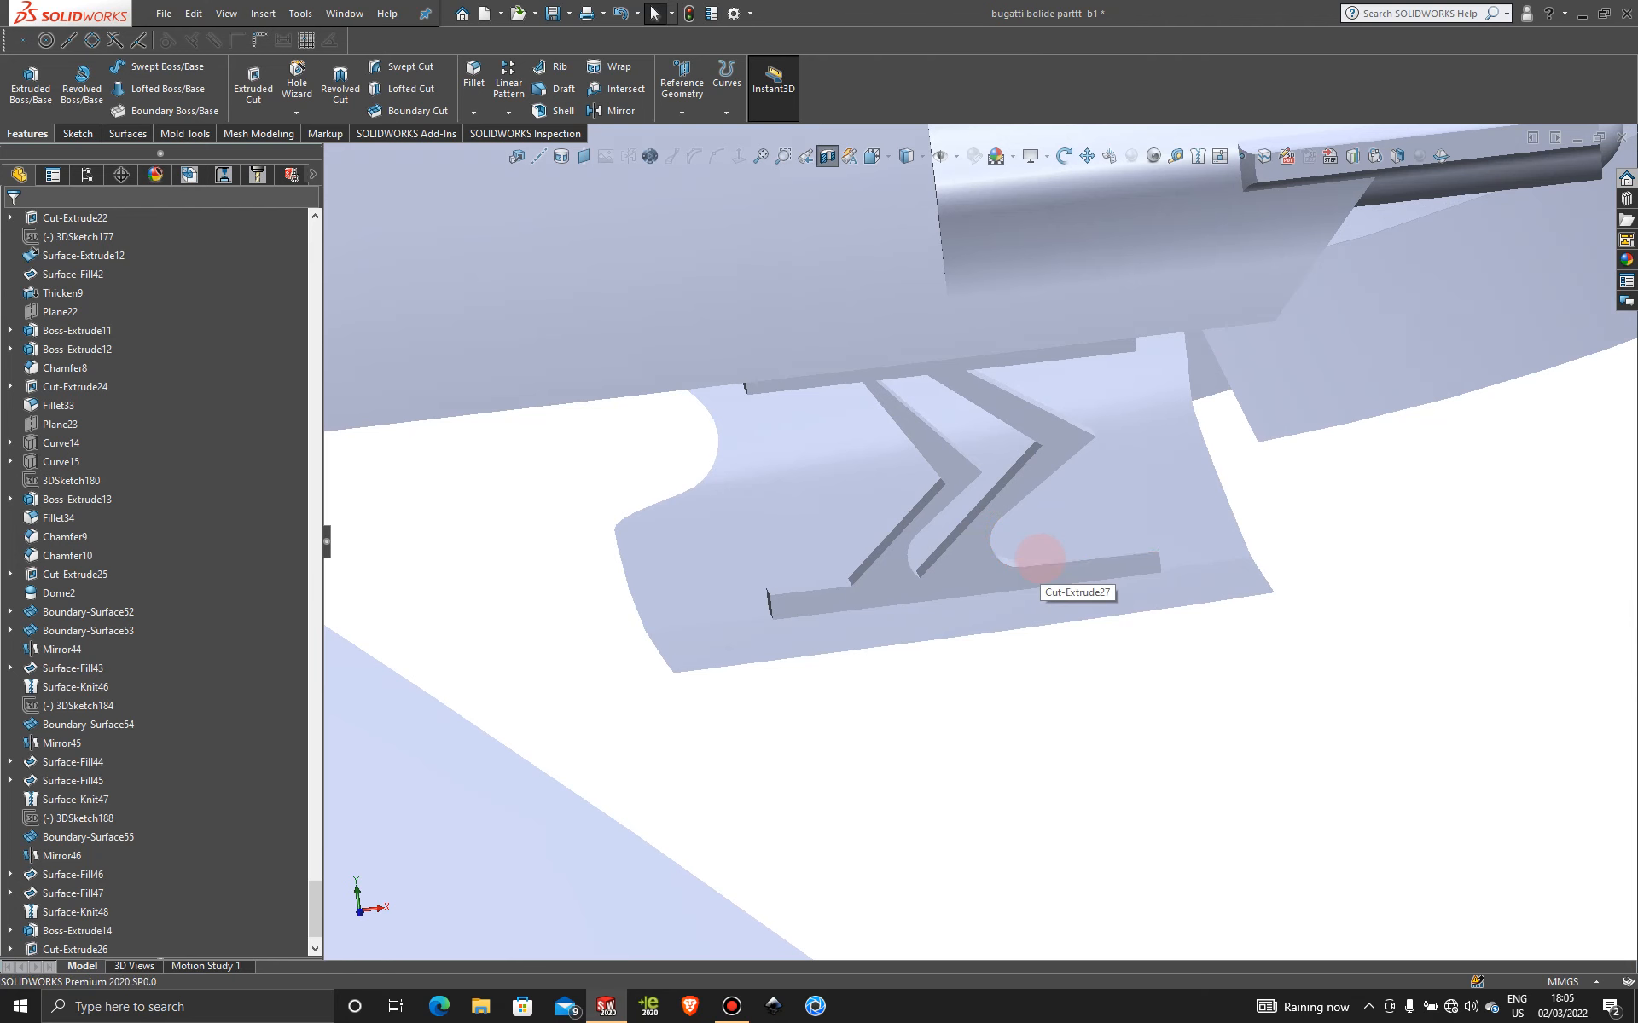
- Examine the twin-strut bracket between the fin's underside and the rear wing from several angles
scroll(1038, 558, "down", 5)
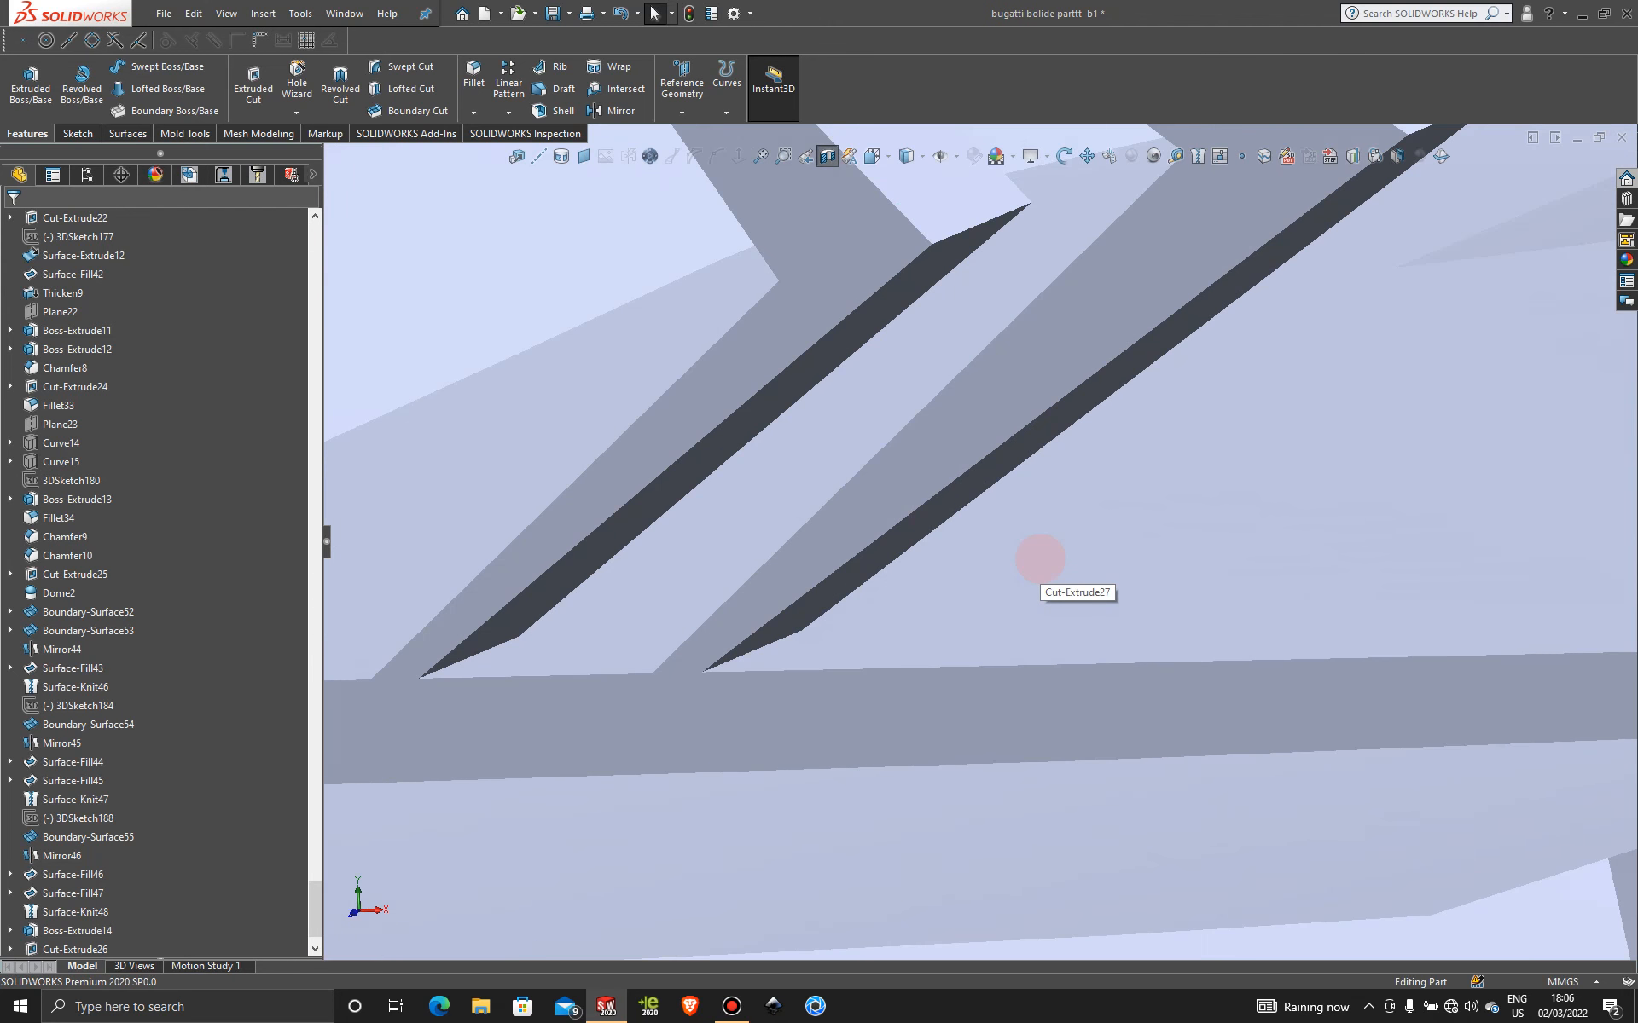
scroll(1038, 558, "up", 10)
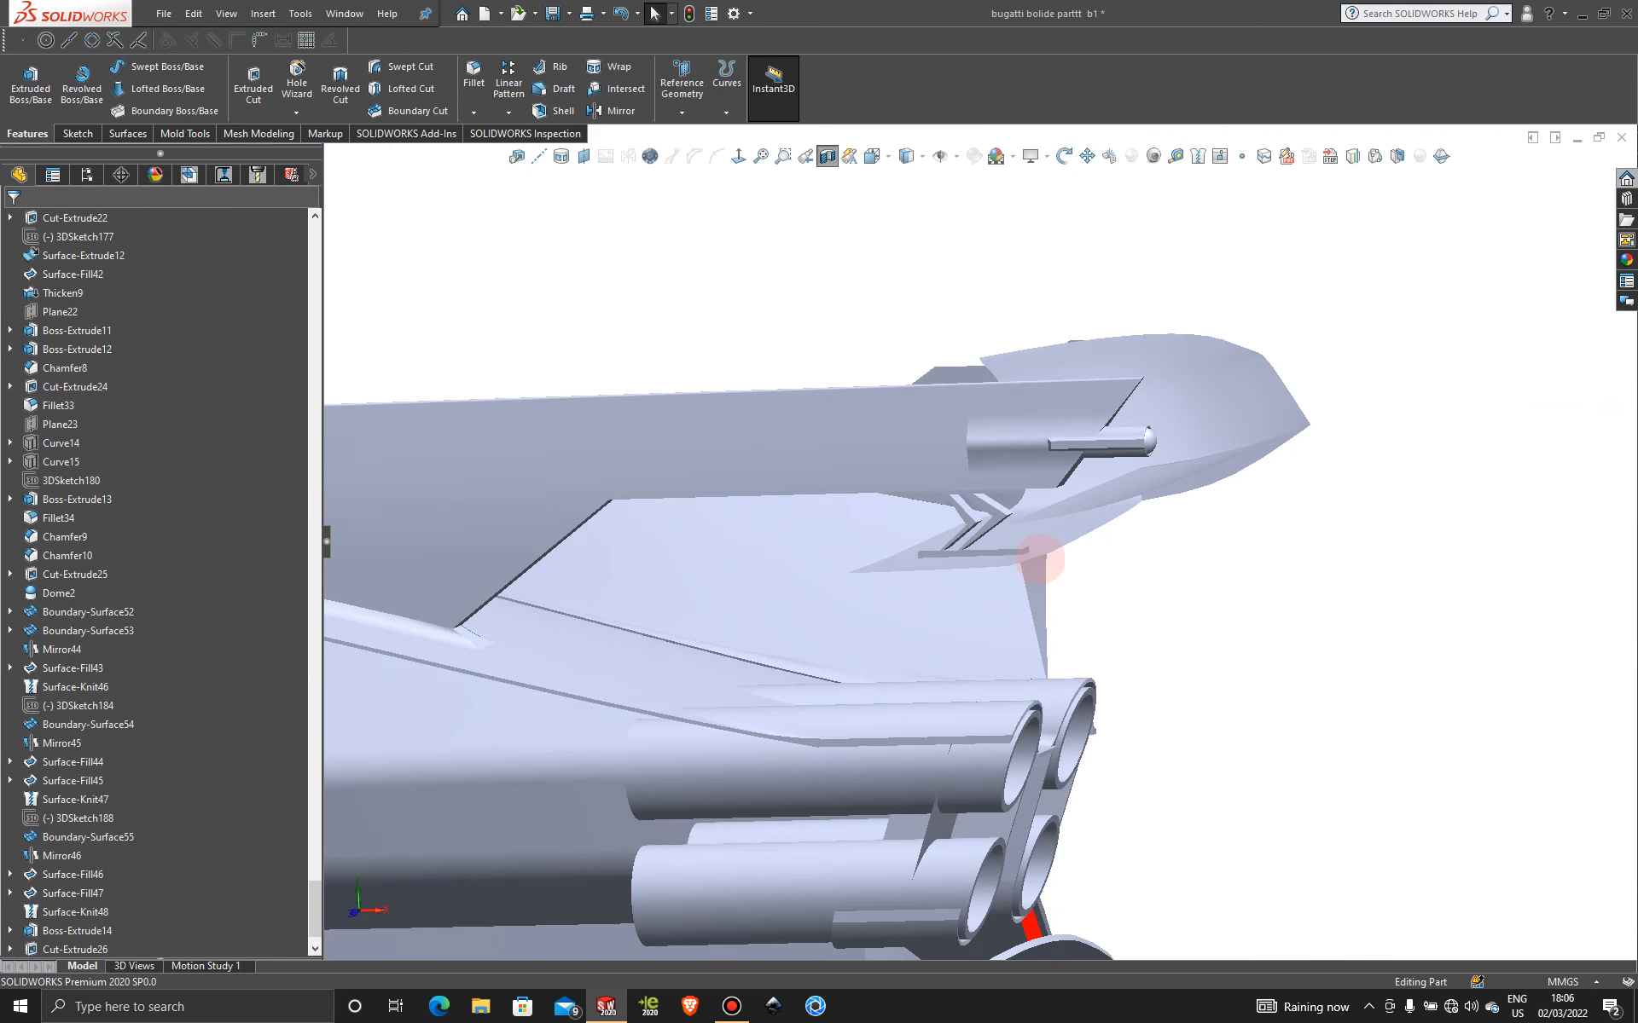
middle_click_drag(1032, 559, 1182, 572)
scroll(939, 502, "down", 5)
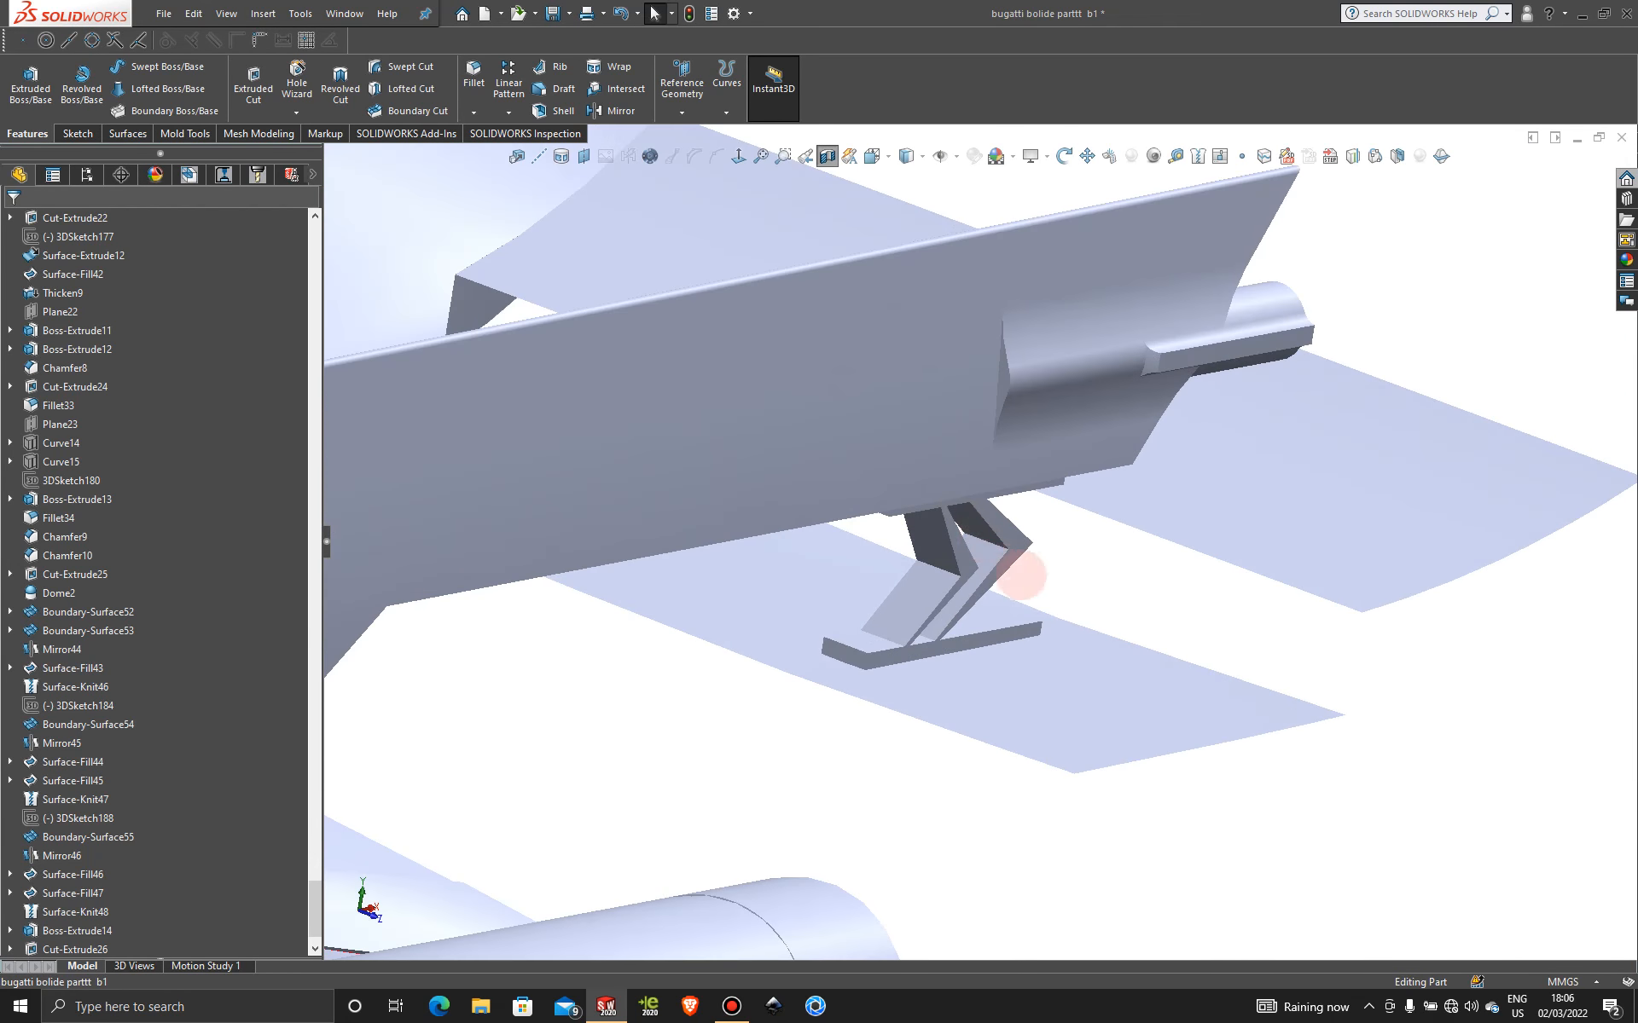
middle_click_drag(985, 570, 972, 638)
scroll(972, 638, "down", 5)
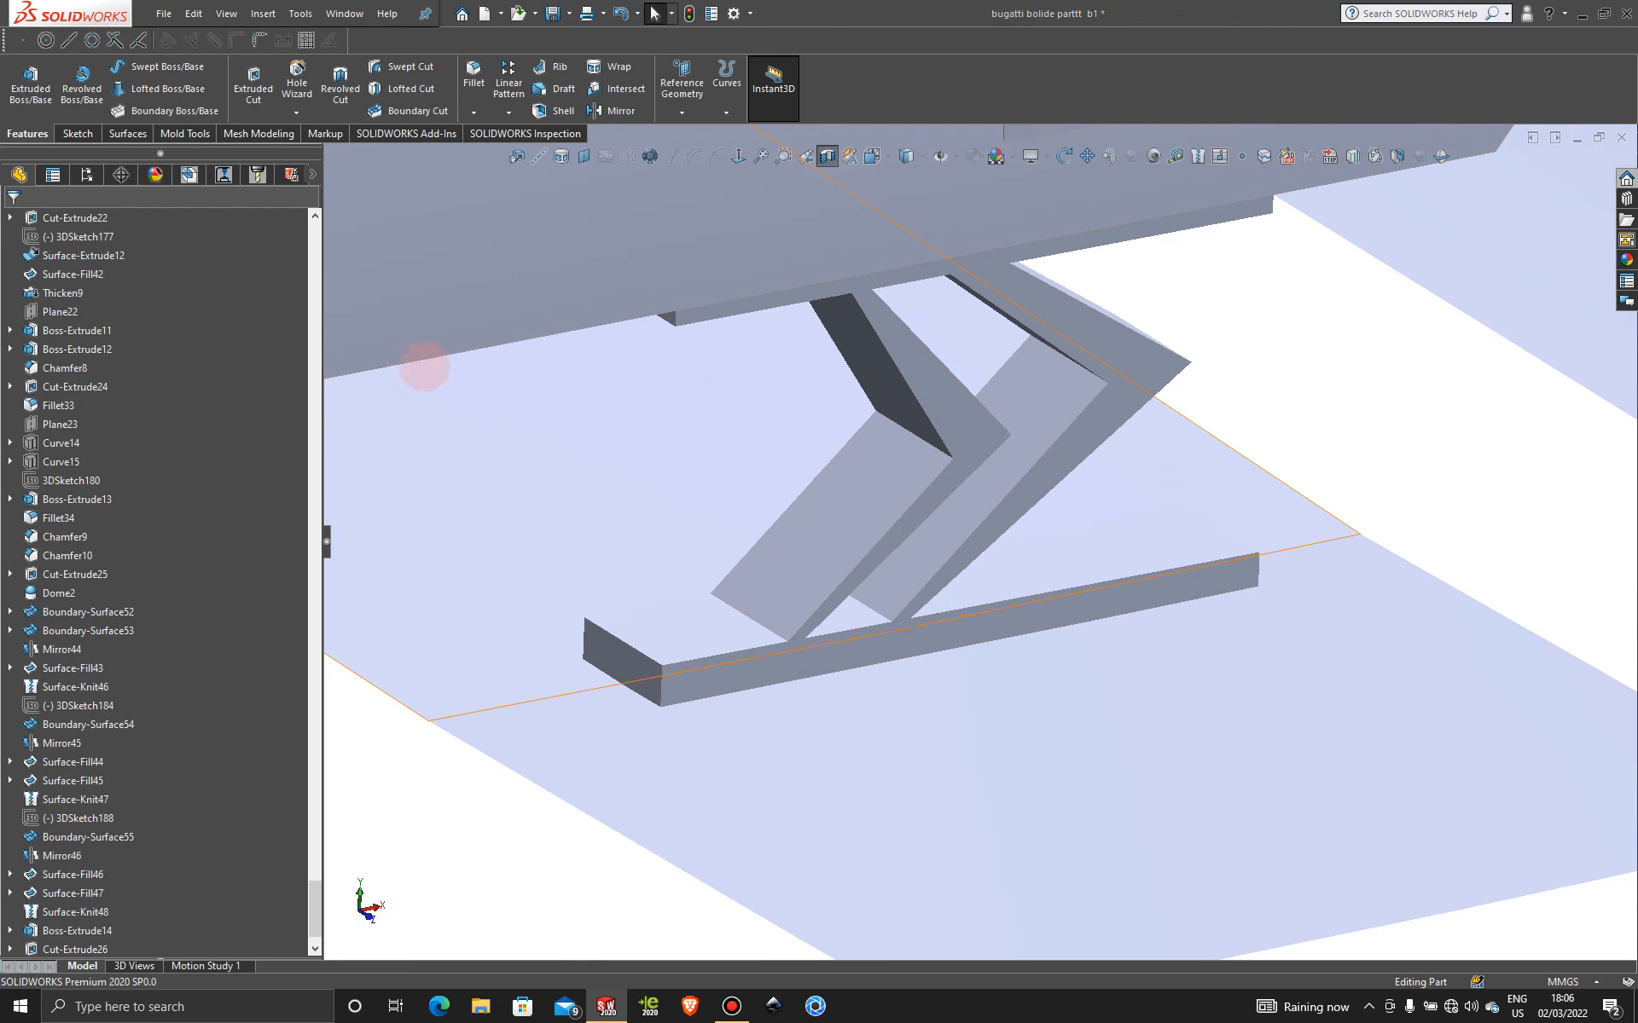
scroll(951, 499, "up", 8)
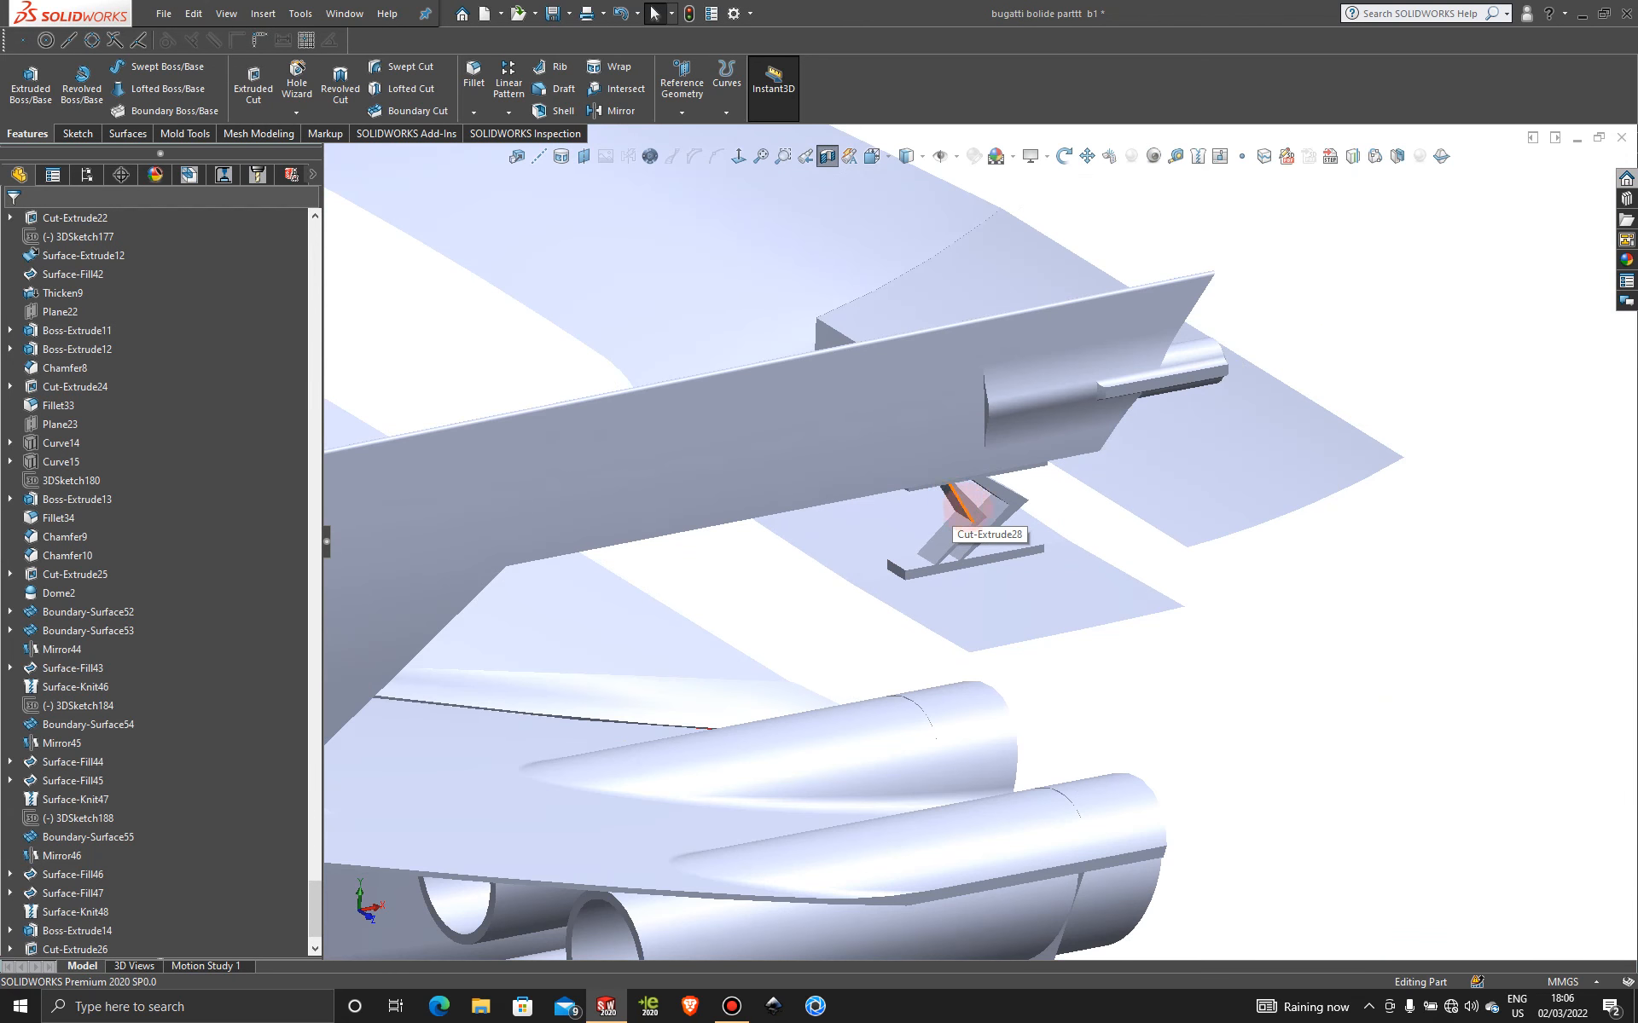
scroll(958, 503, "down", 5)
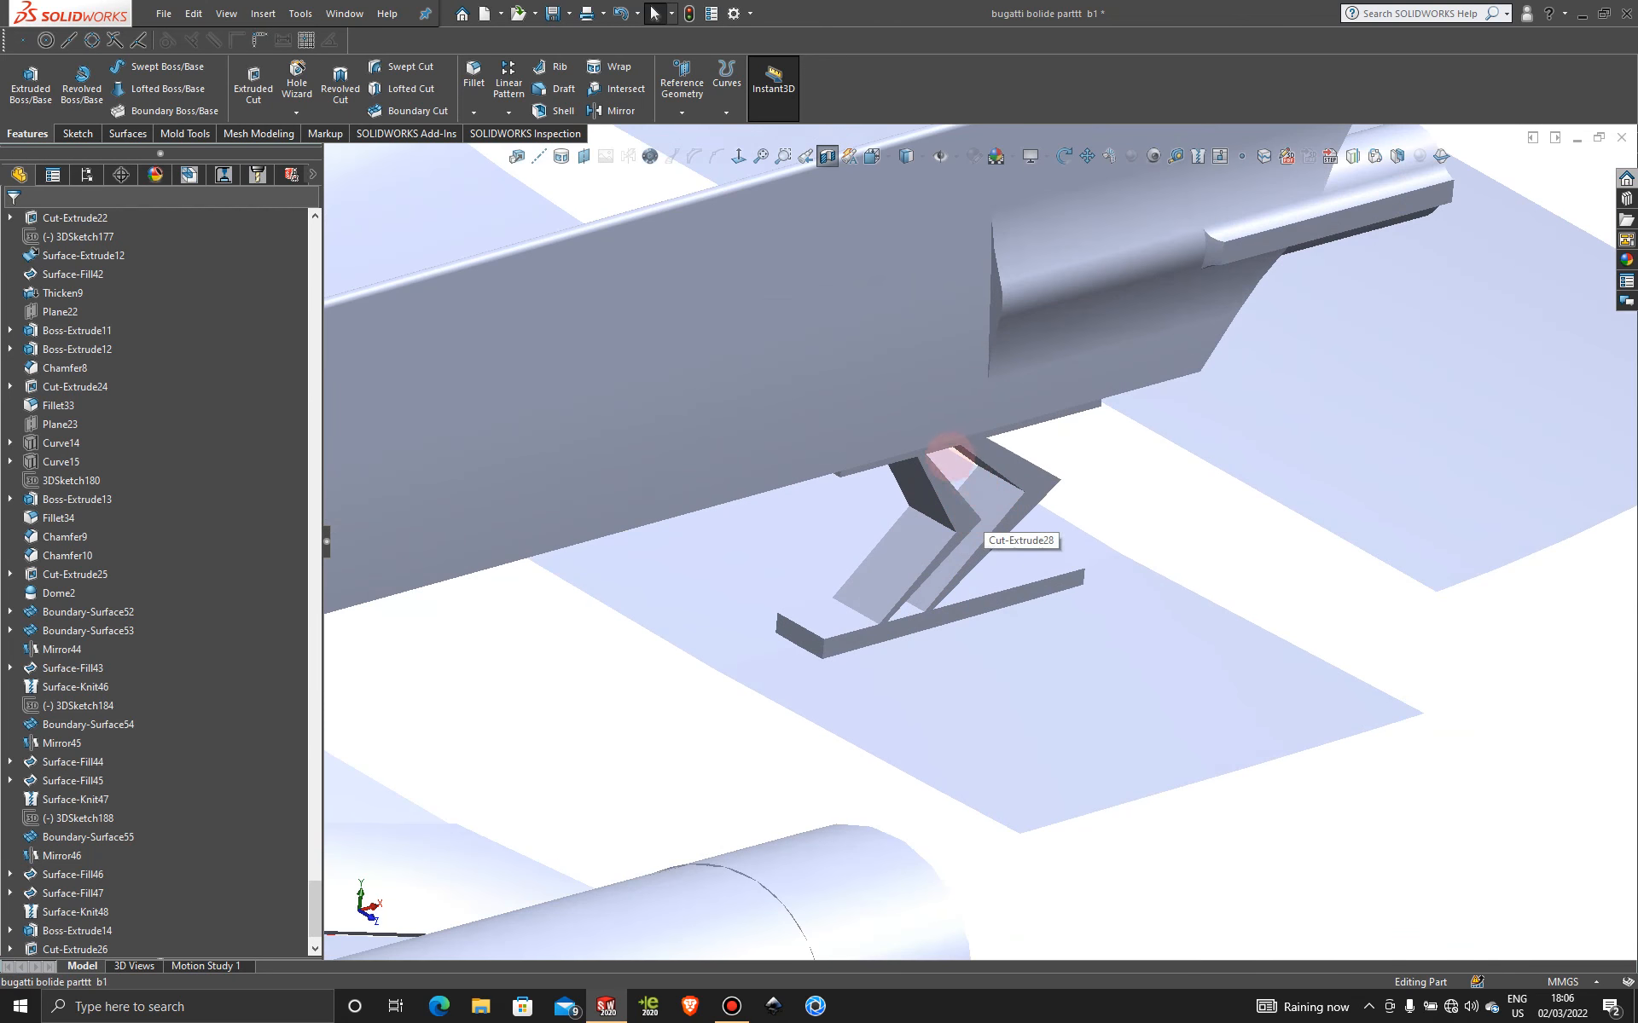
scroll(949, 456, "down", 3)
left_click(473, 82)
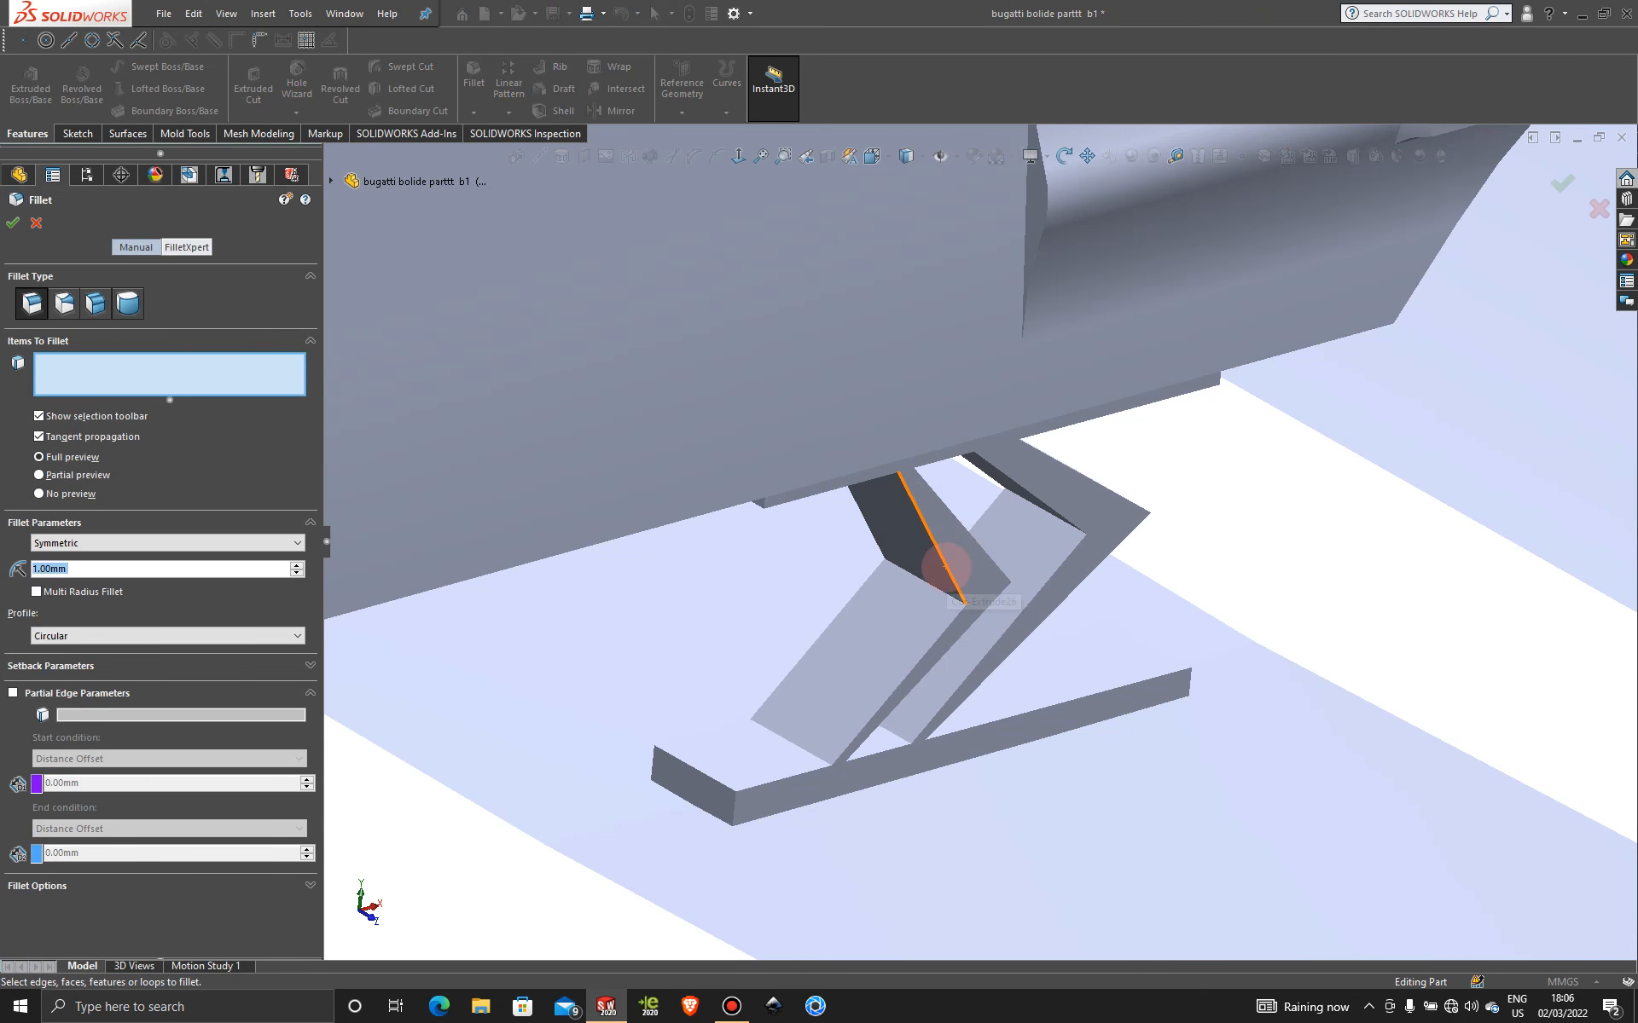
left_click(945, 567)
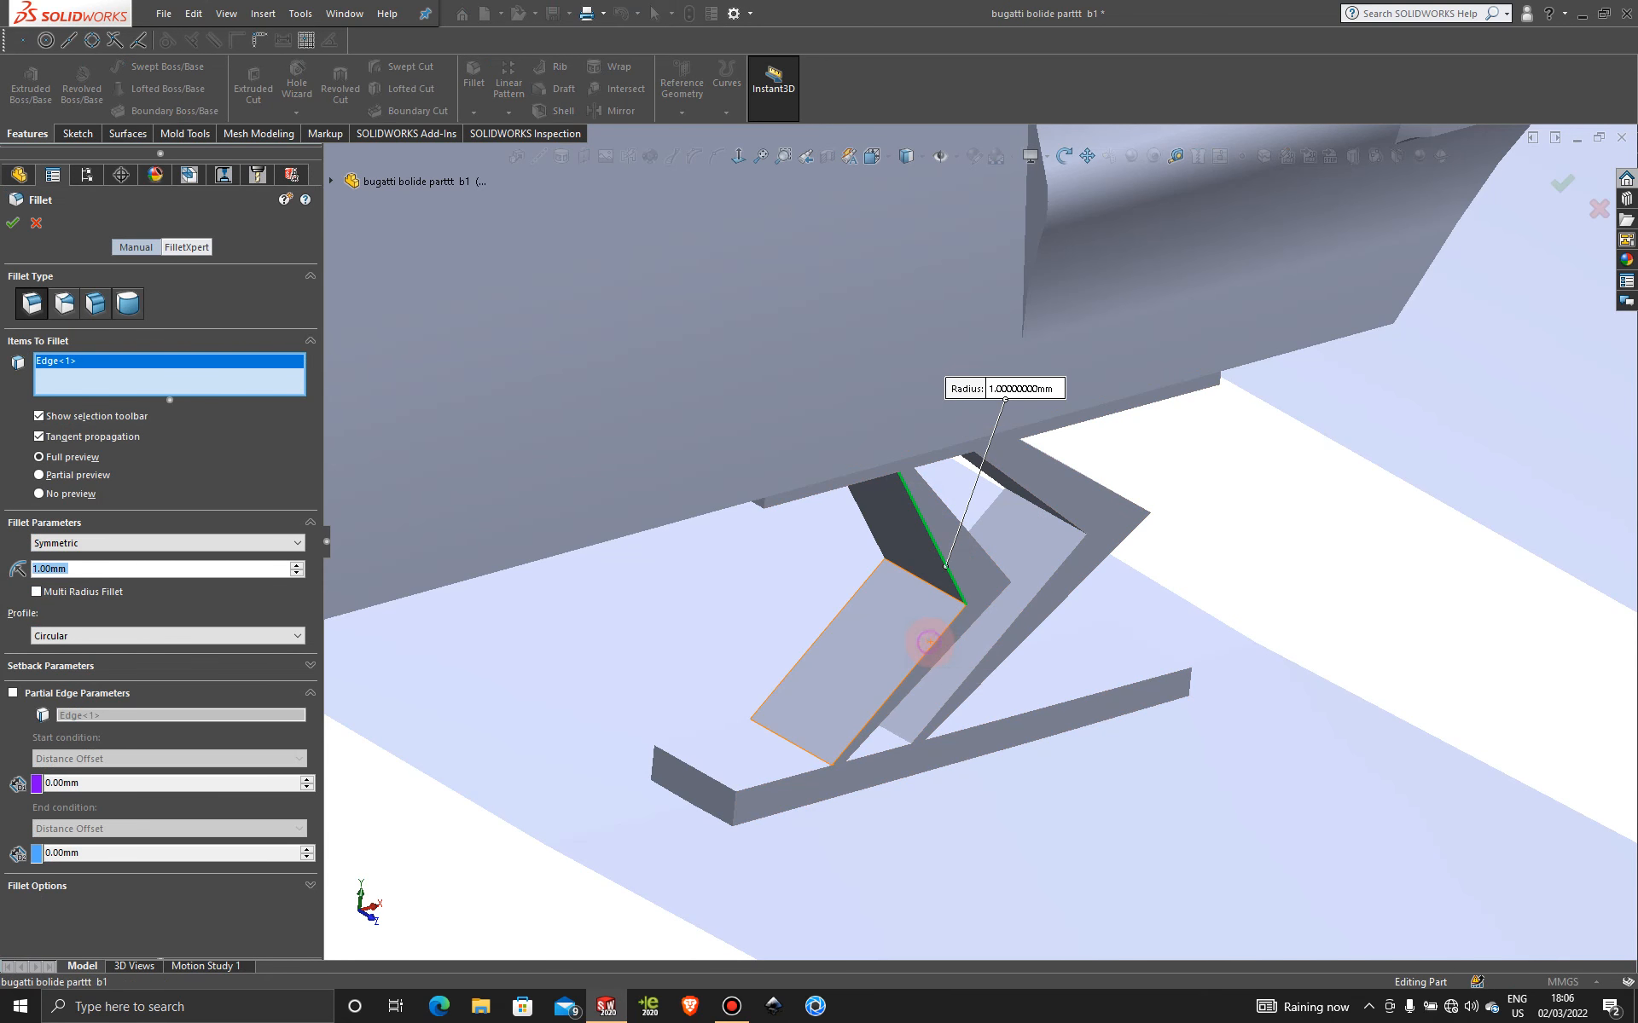
left_click(929, 642)
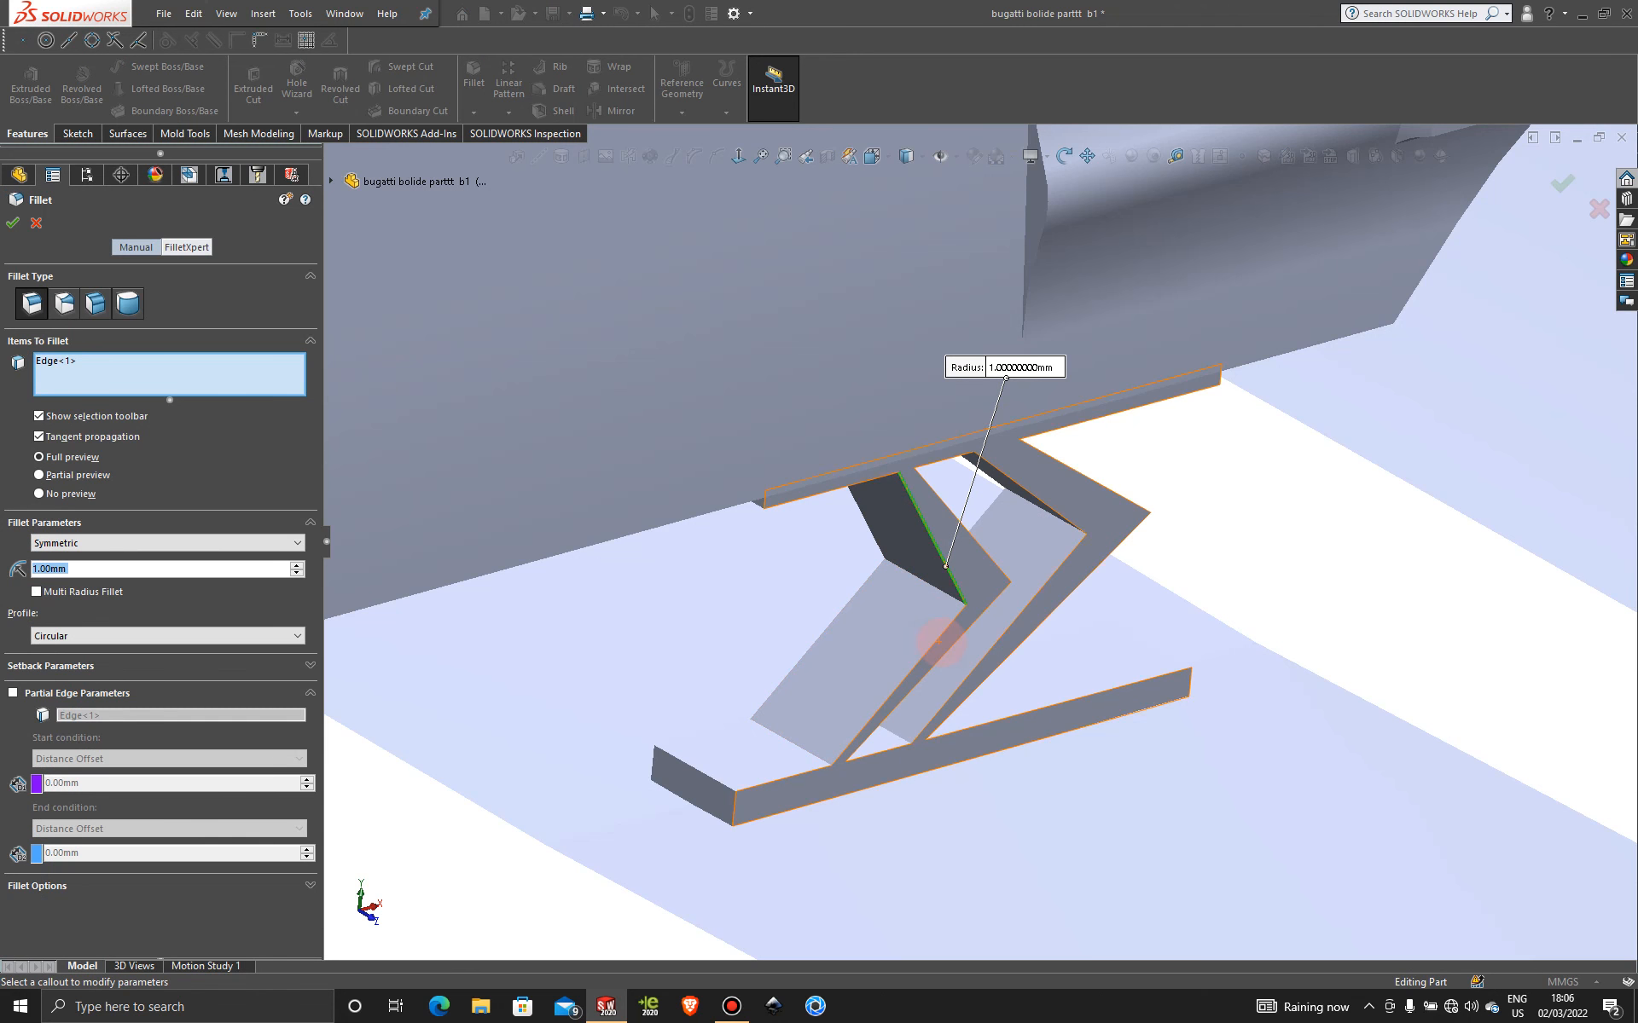
left_click(935, 643)
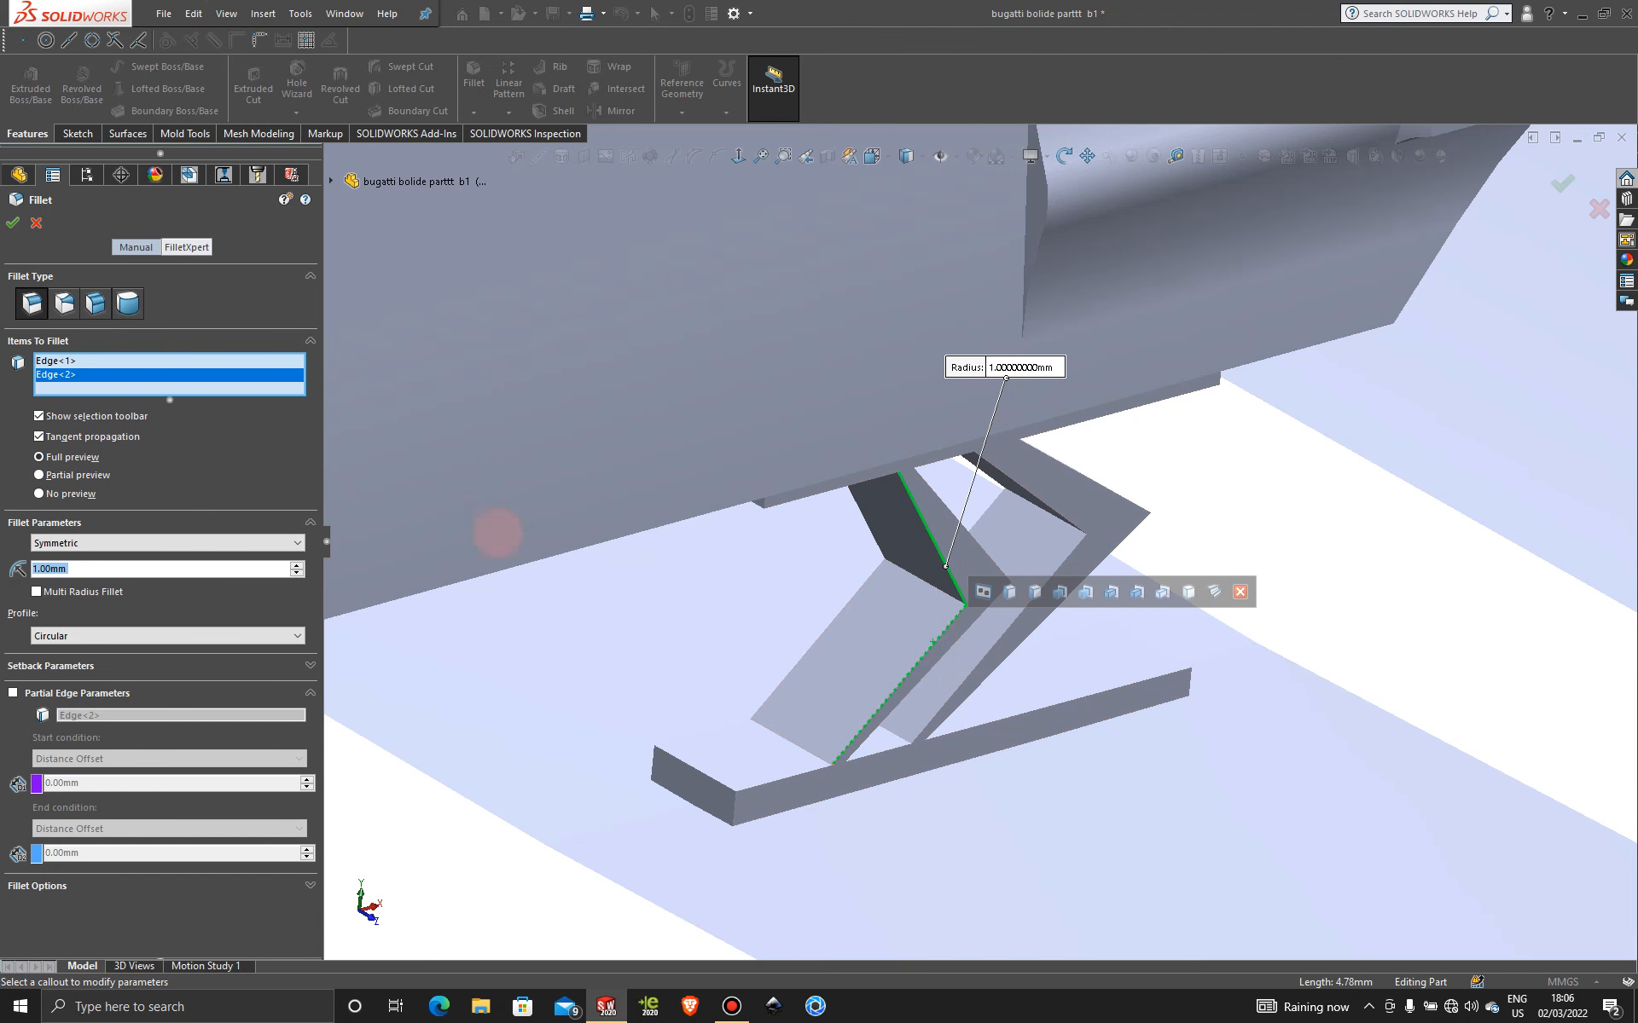
left_click(34, 225)
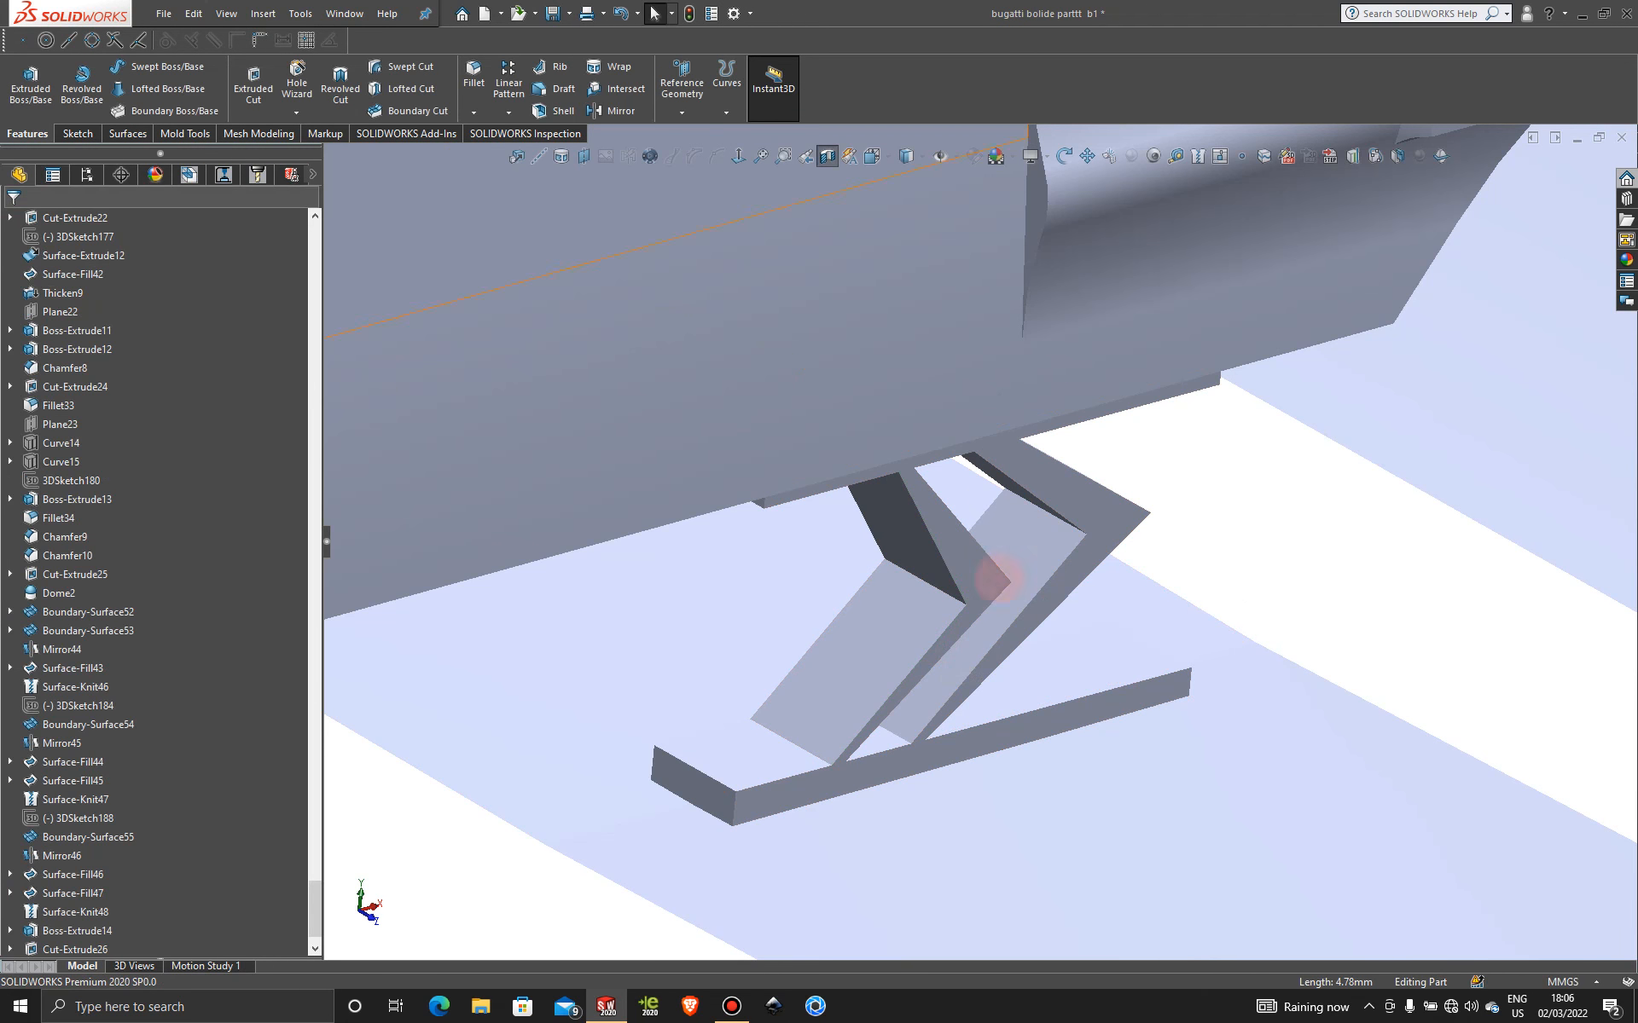
- Turn off the section view to display the complete car body around the fin and rear wing
scroll(1142, 559, "up", 10)
scroll(1141, 555, "up", 3)
middle_click_drag(1016, 555, 958, 559)
scroll(958, 560, "down", 5)
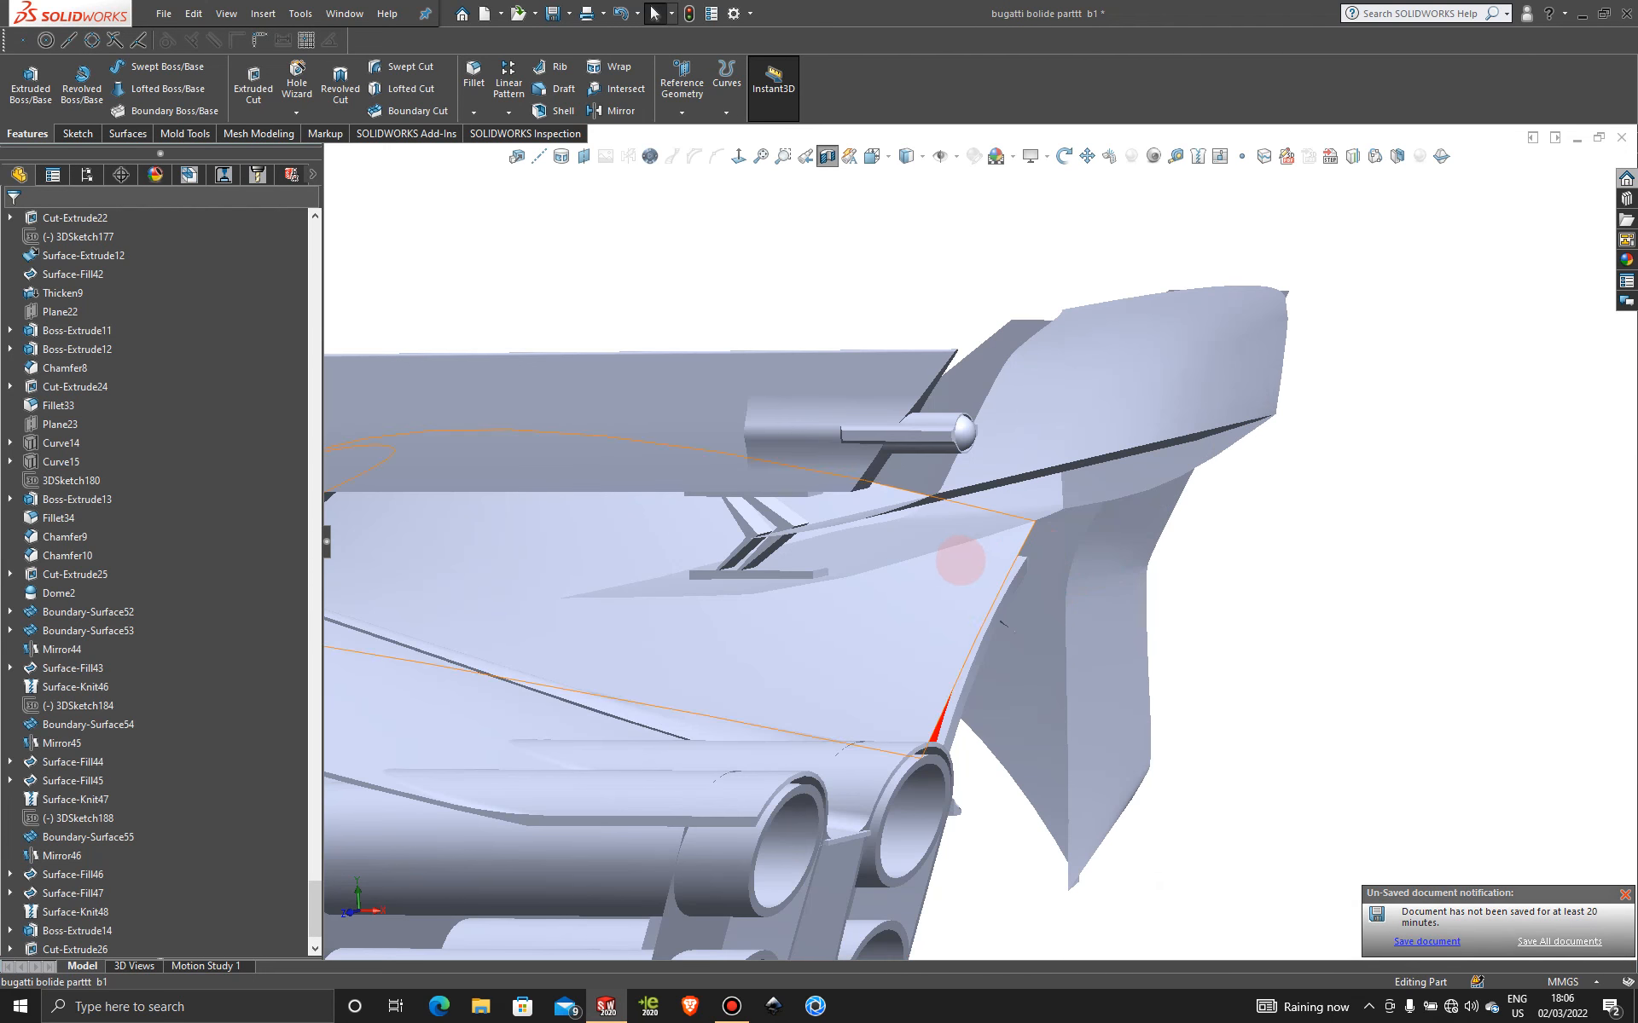
scroll(951, 556, "up", 2)
left_click_drag(875, 558, 1041, 574)
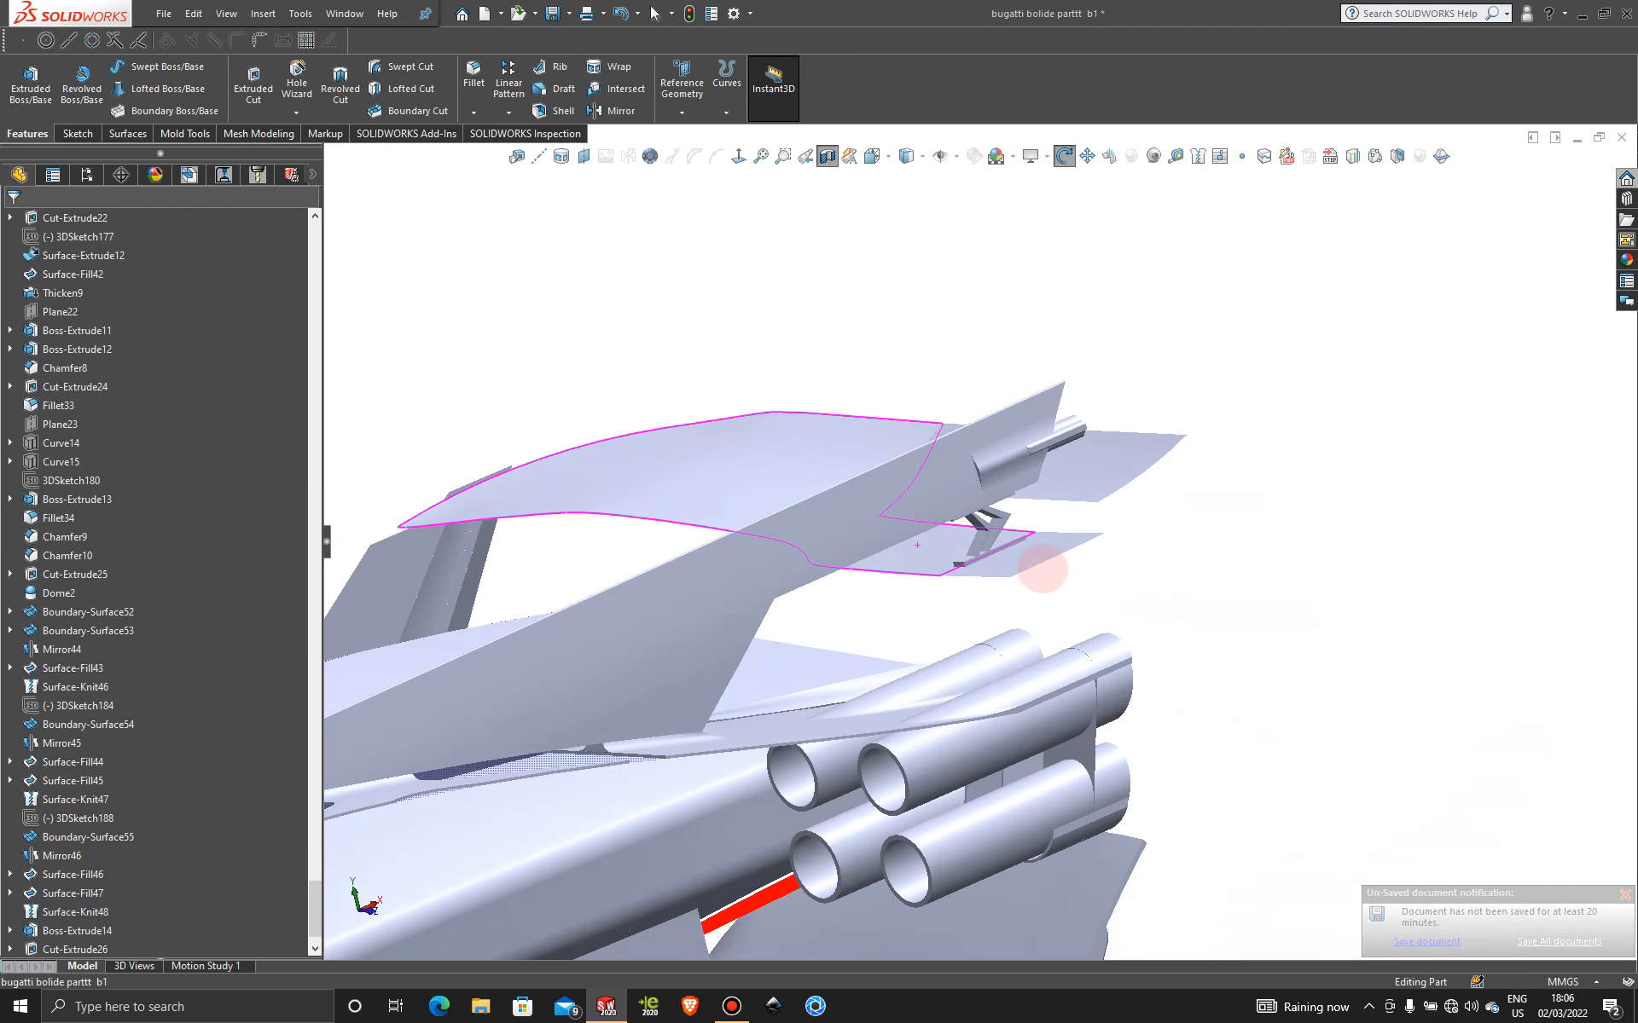
left_click(1064, 164)
left_click(825, 162)
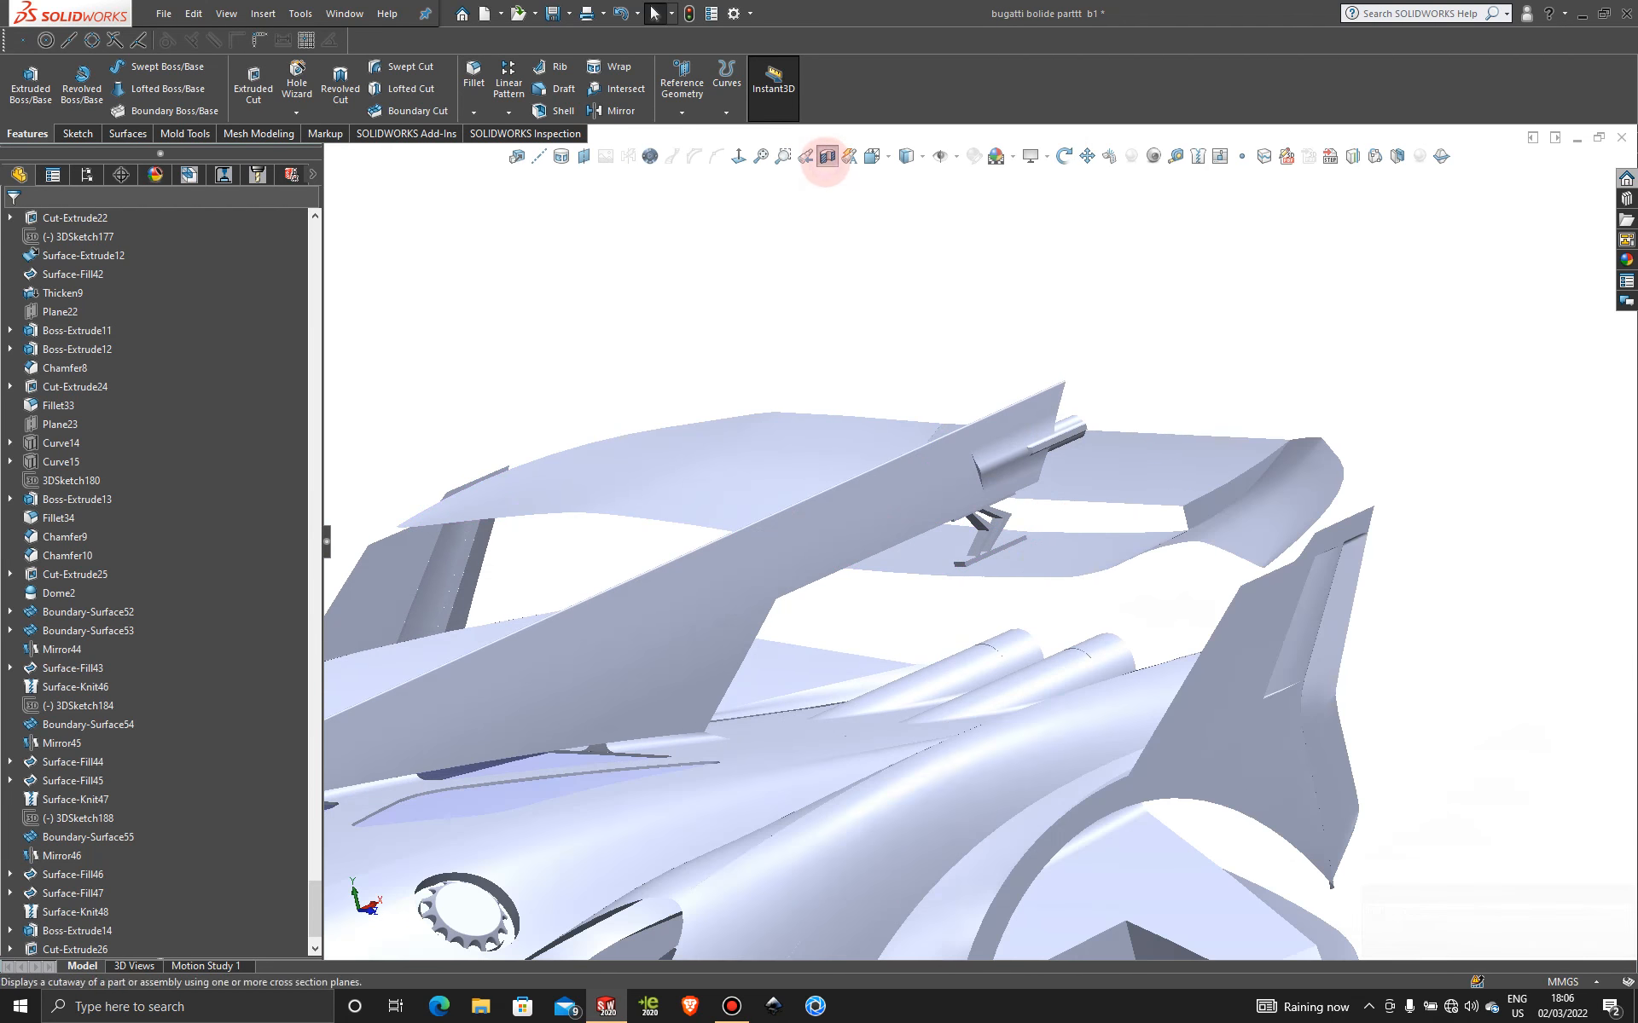
- Examine how the twin-strut bracket sits between the central fin and the rear wing on the complete car from front, rear and side
scroll(1364, 425, "up", 7)
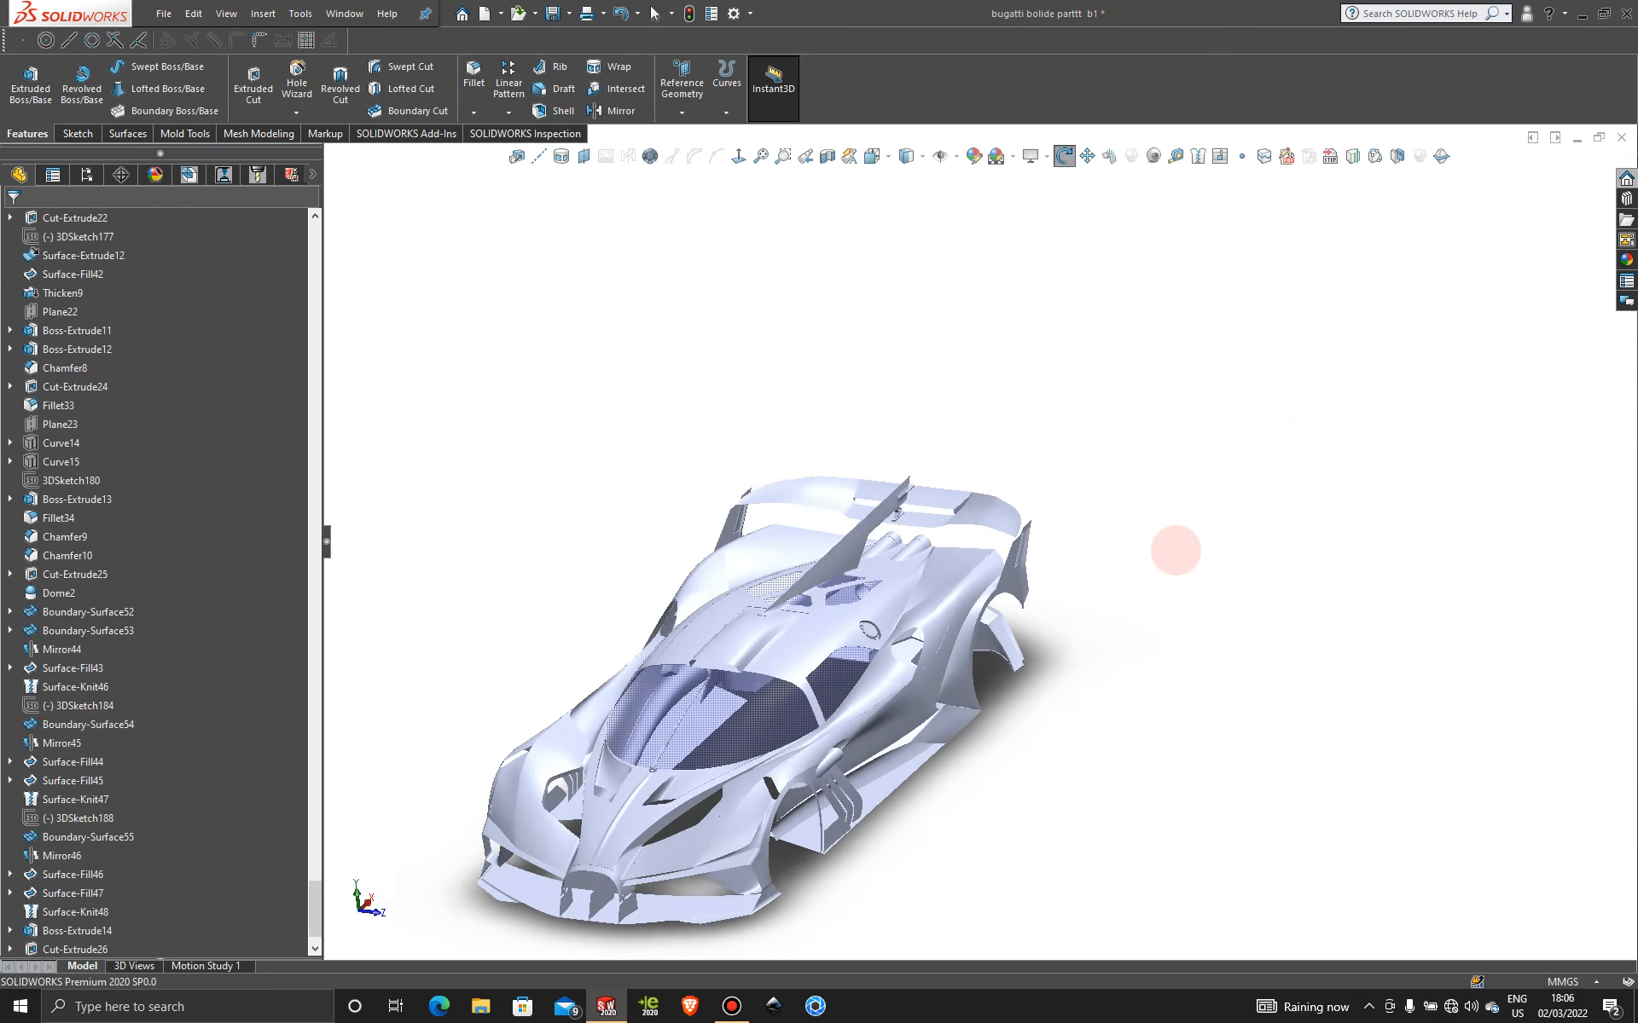
key("Escape")
scroll(1104, 515, "down", 10)
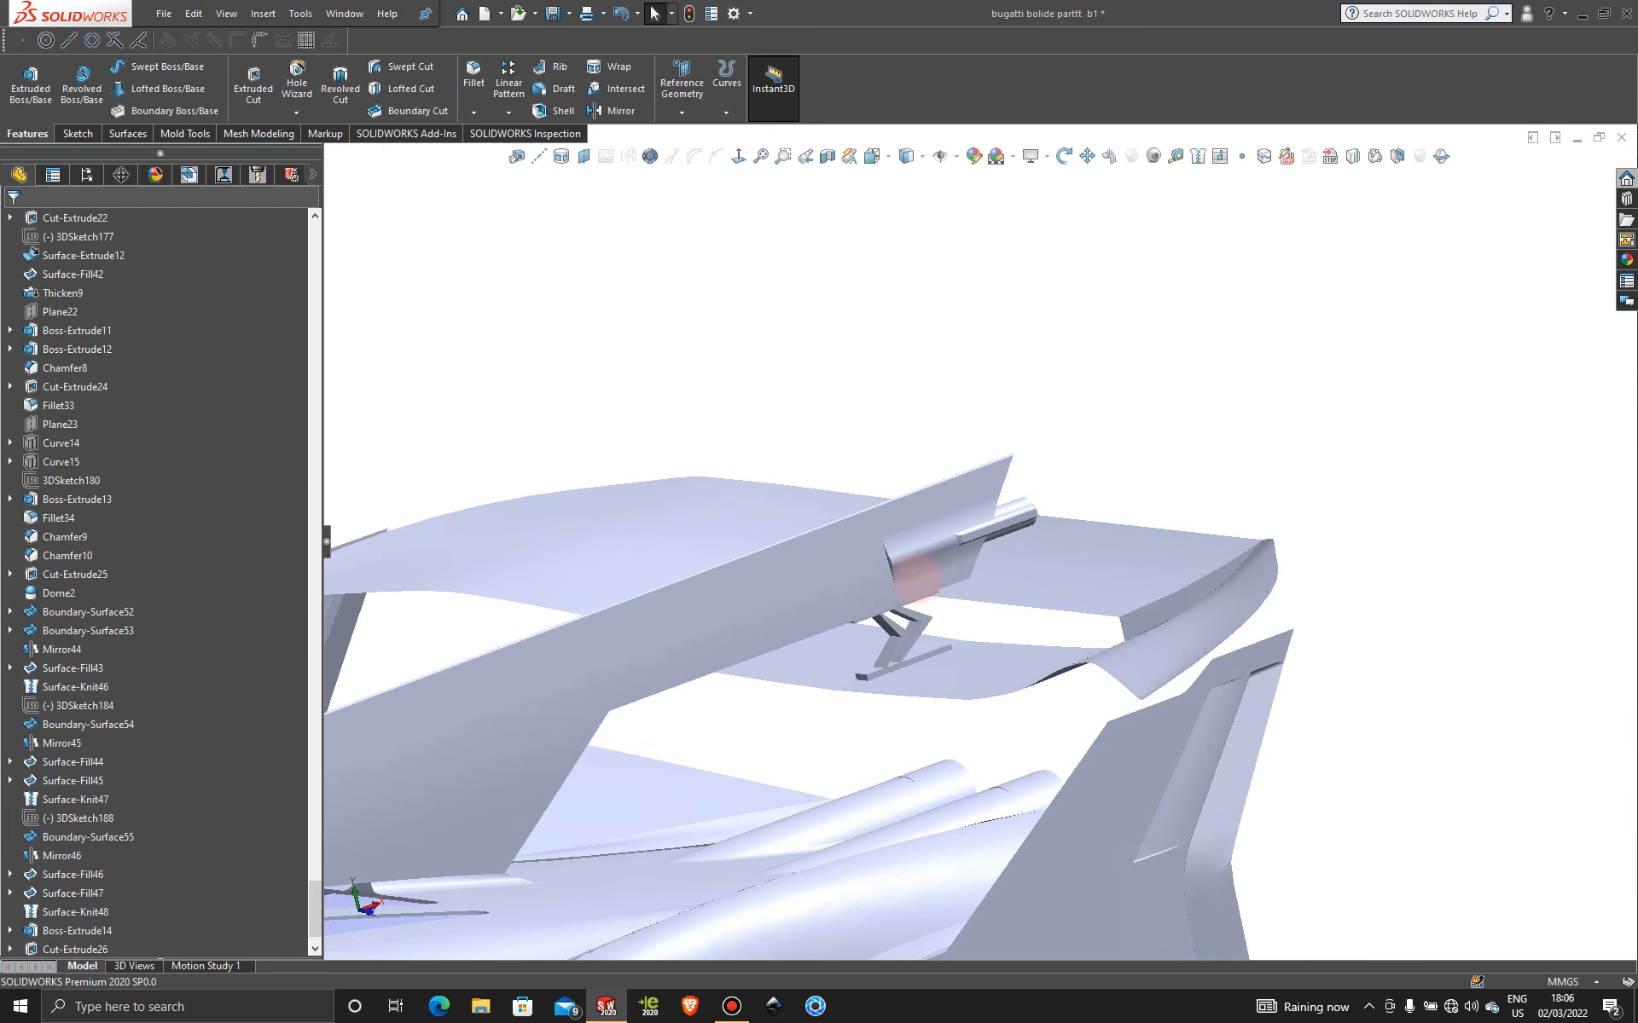
scroll(1069, 627, "down", 4)
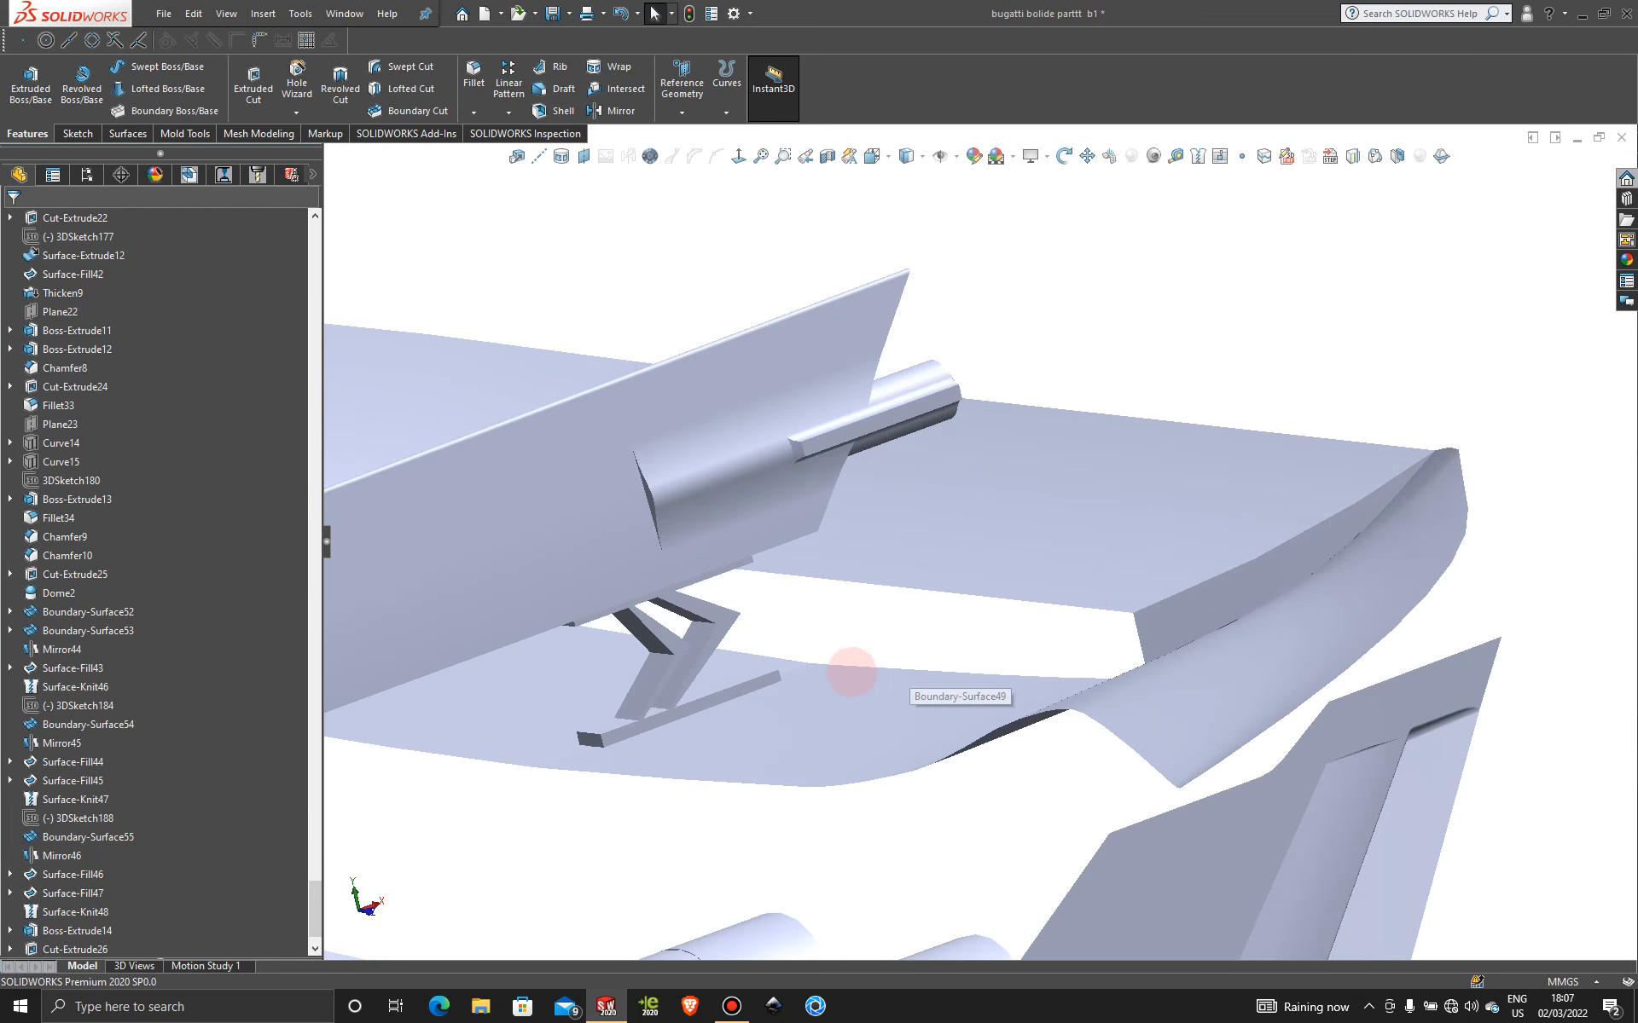
scroll(853, 672, "up", 5)
middle_click_drag(852, 669, 1005, 556)
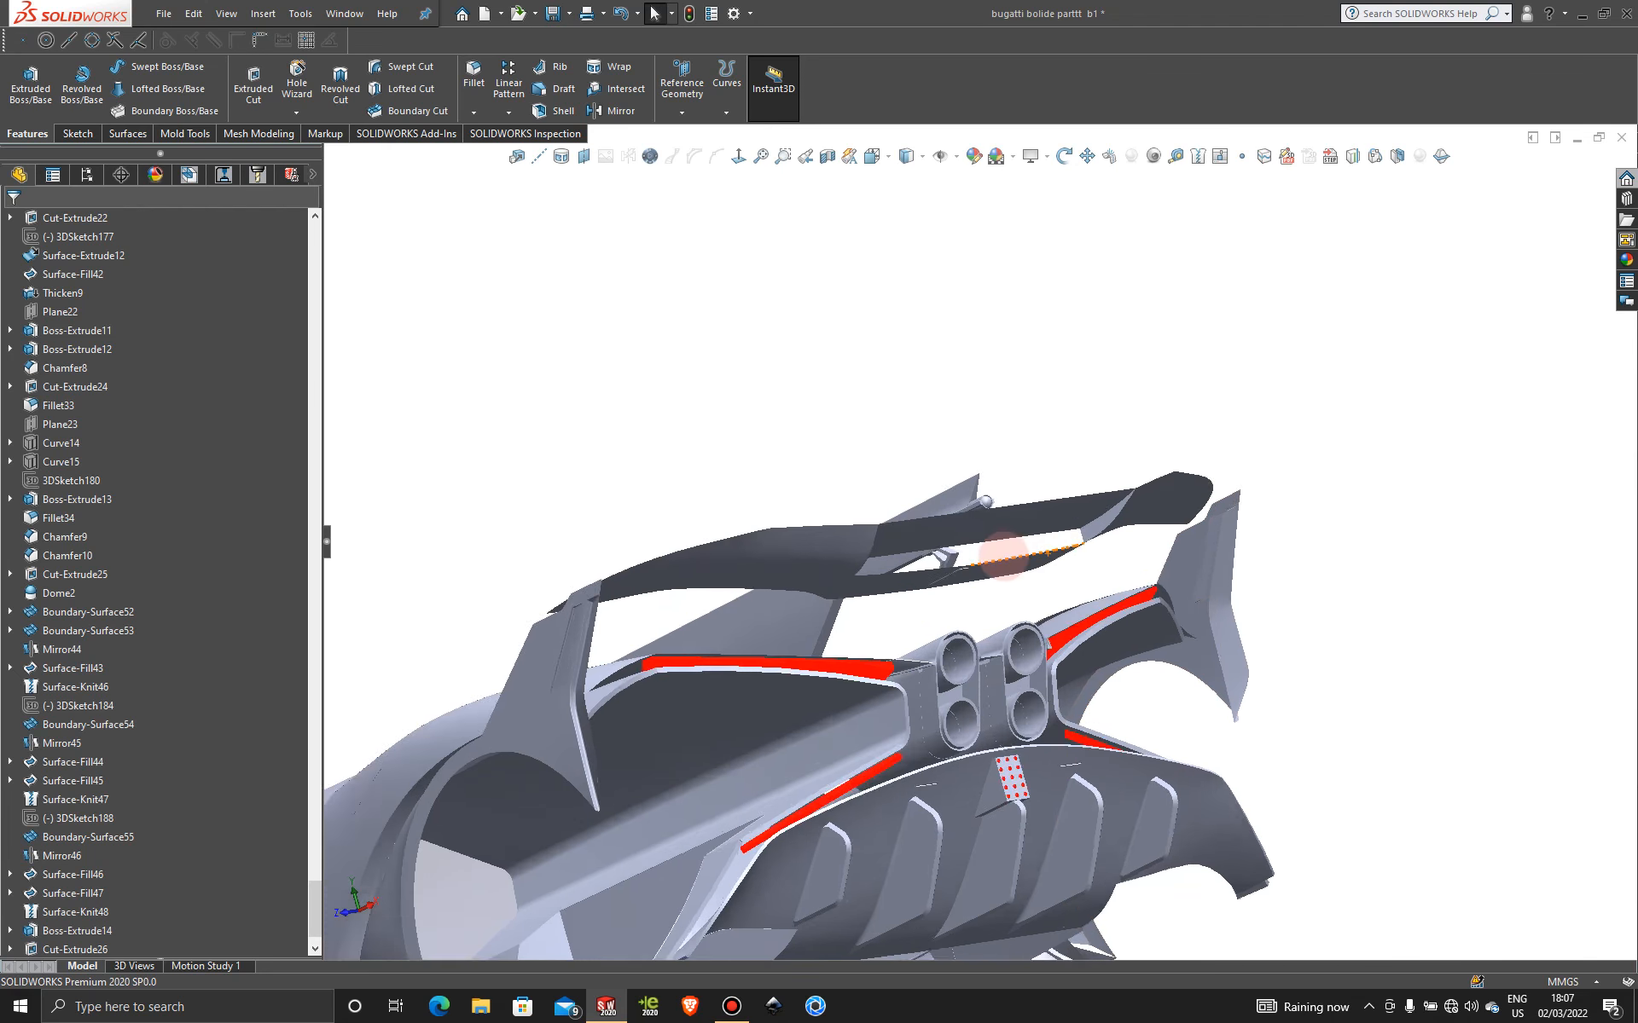
scroll(851, 596, "down", 4)
scroll(862, 599, "up", 6)
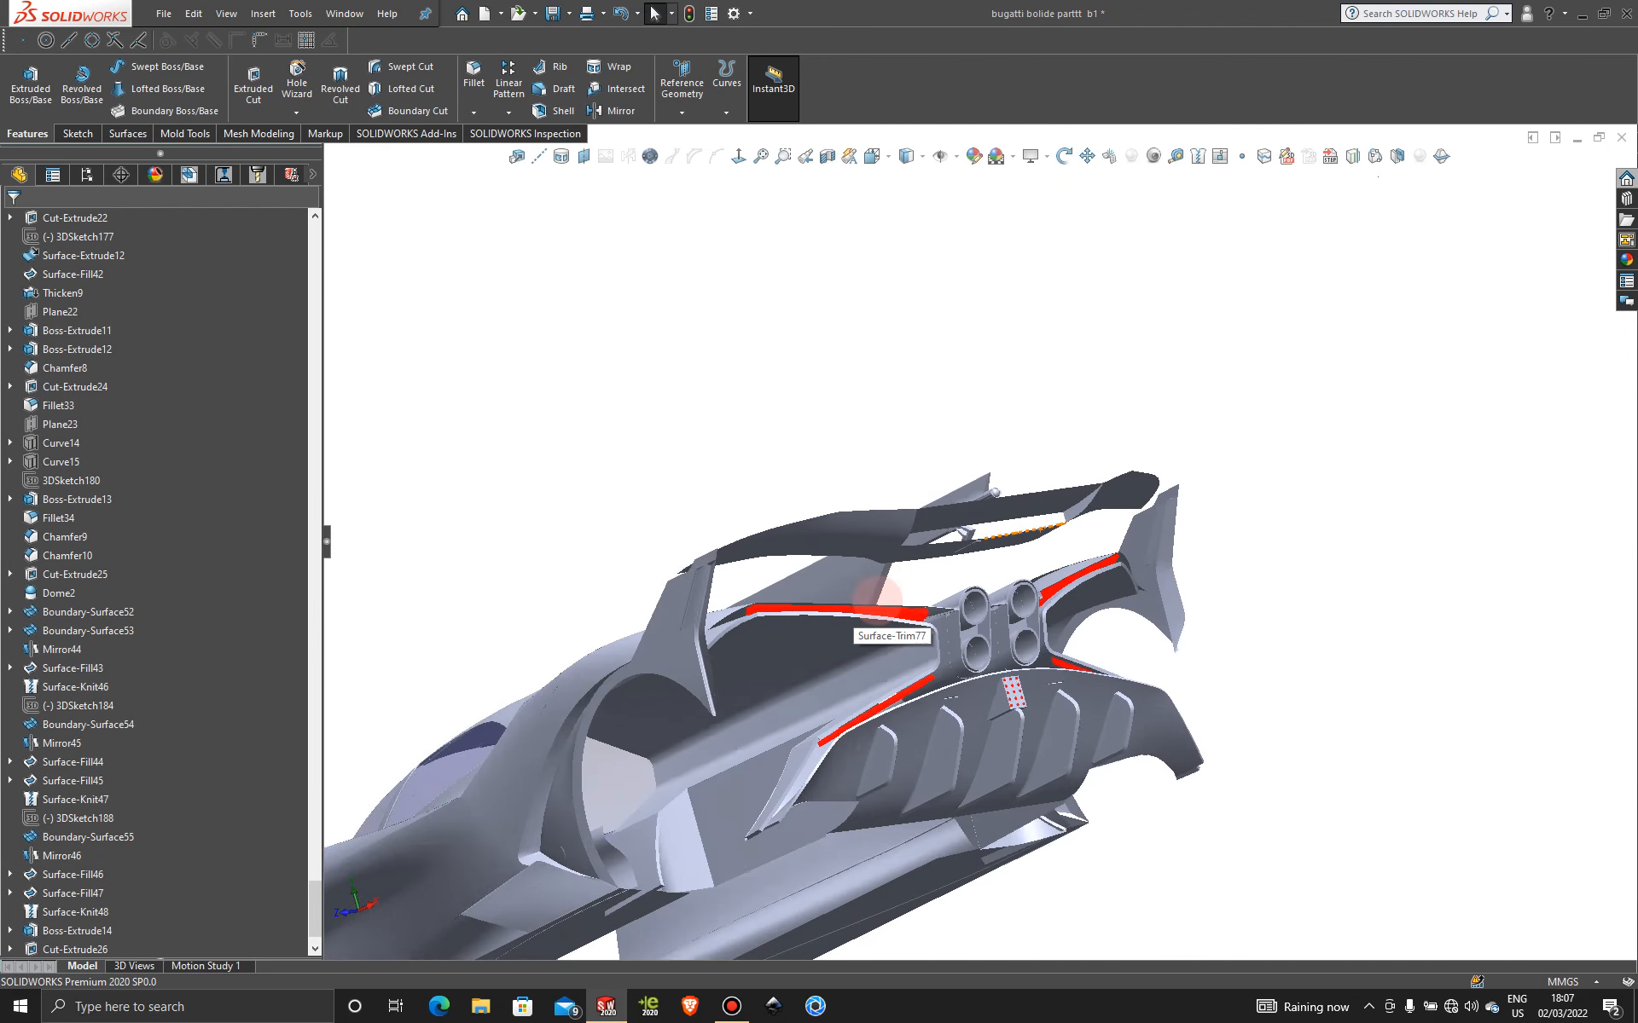
middle_click_drag(879, 595, 1047, 635)
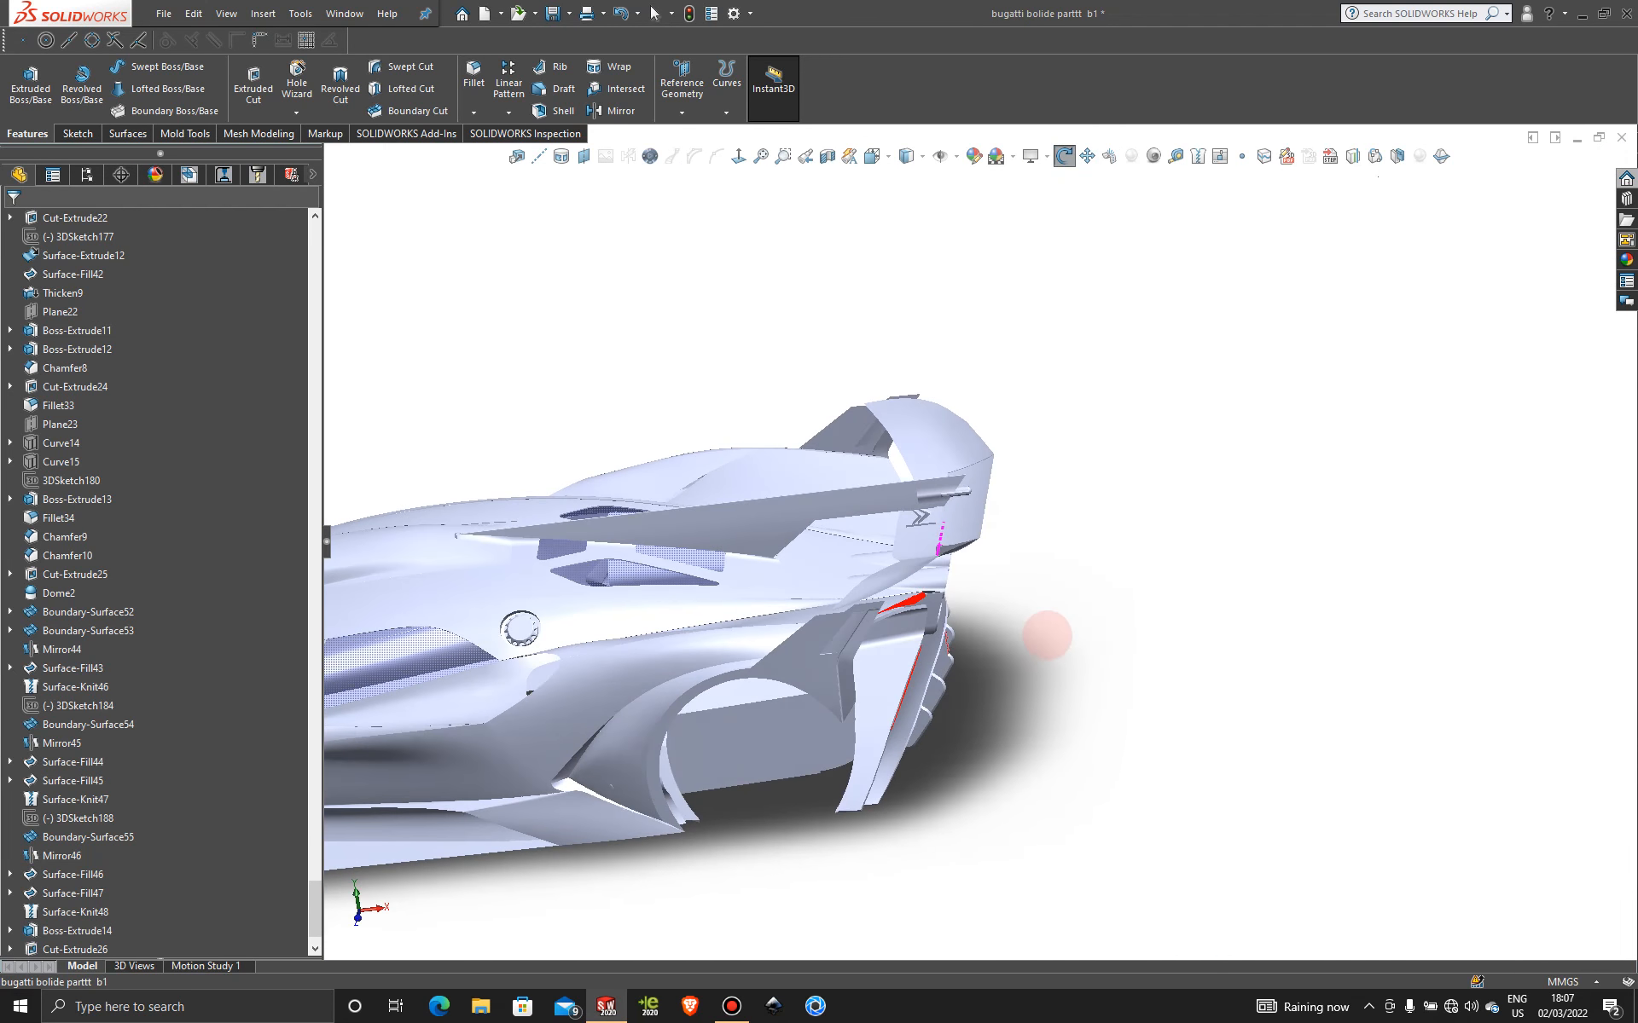
scroll(833, 566, "down", 5)
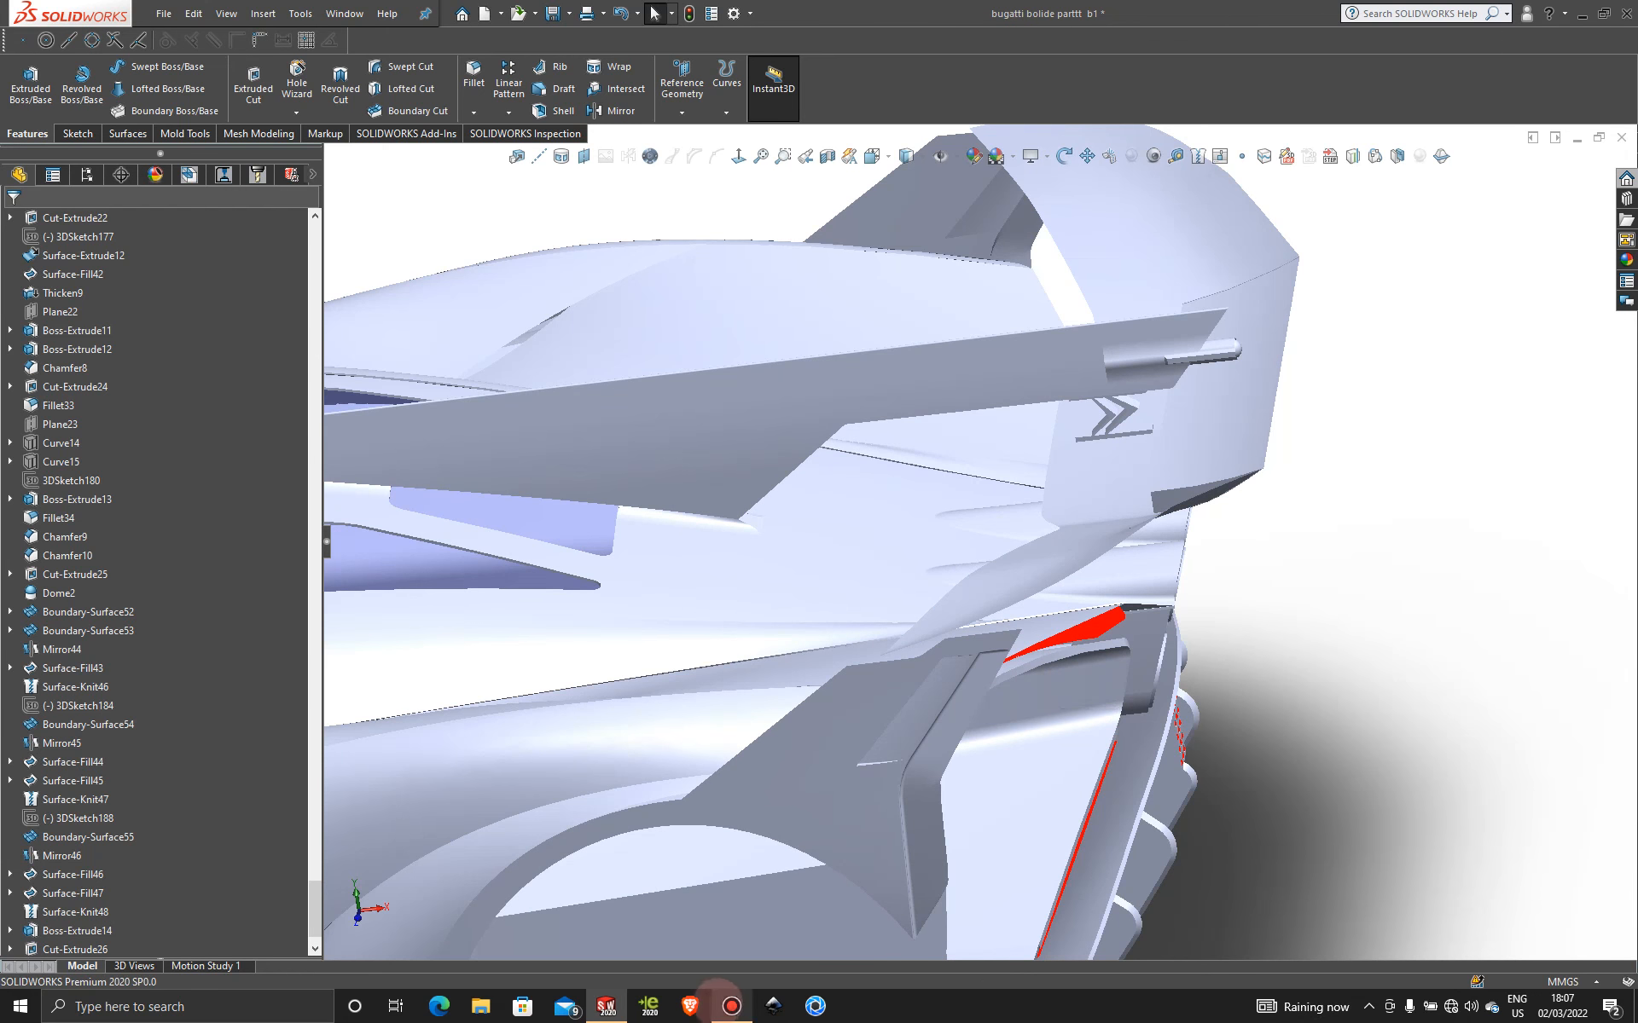
left_click(729, 1007)
left_click(729, 1006)
- Examine the rear fender's upright fin and its gap to the rear wing's outer end
scroll(1045, 601, "up", 10)
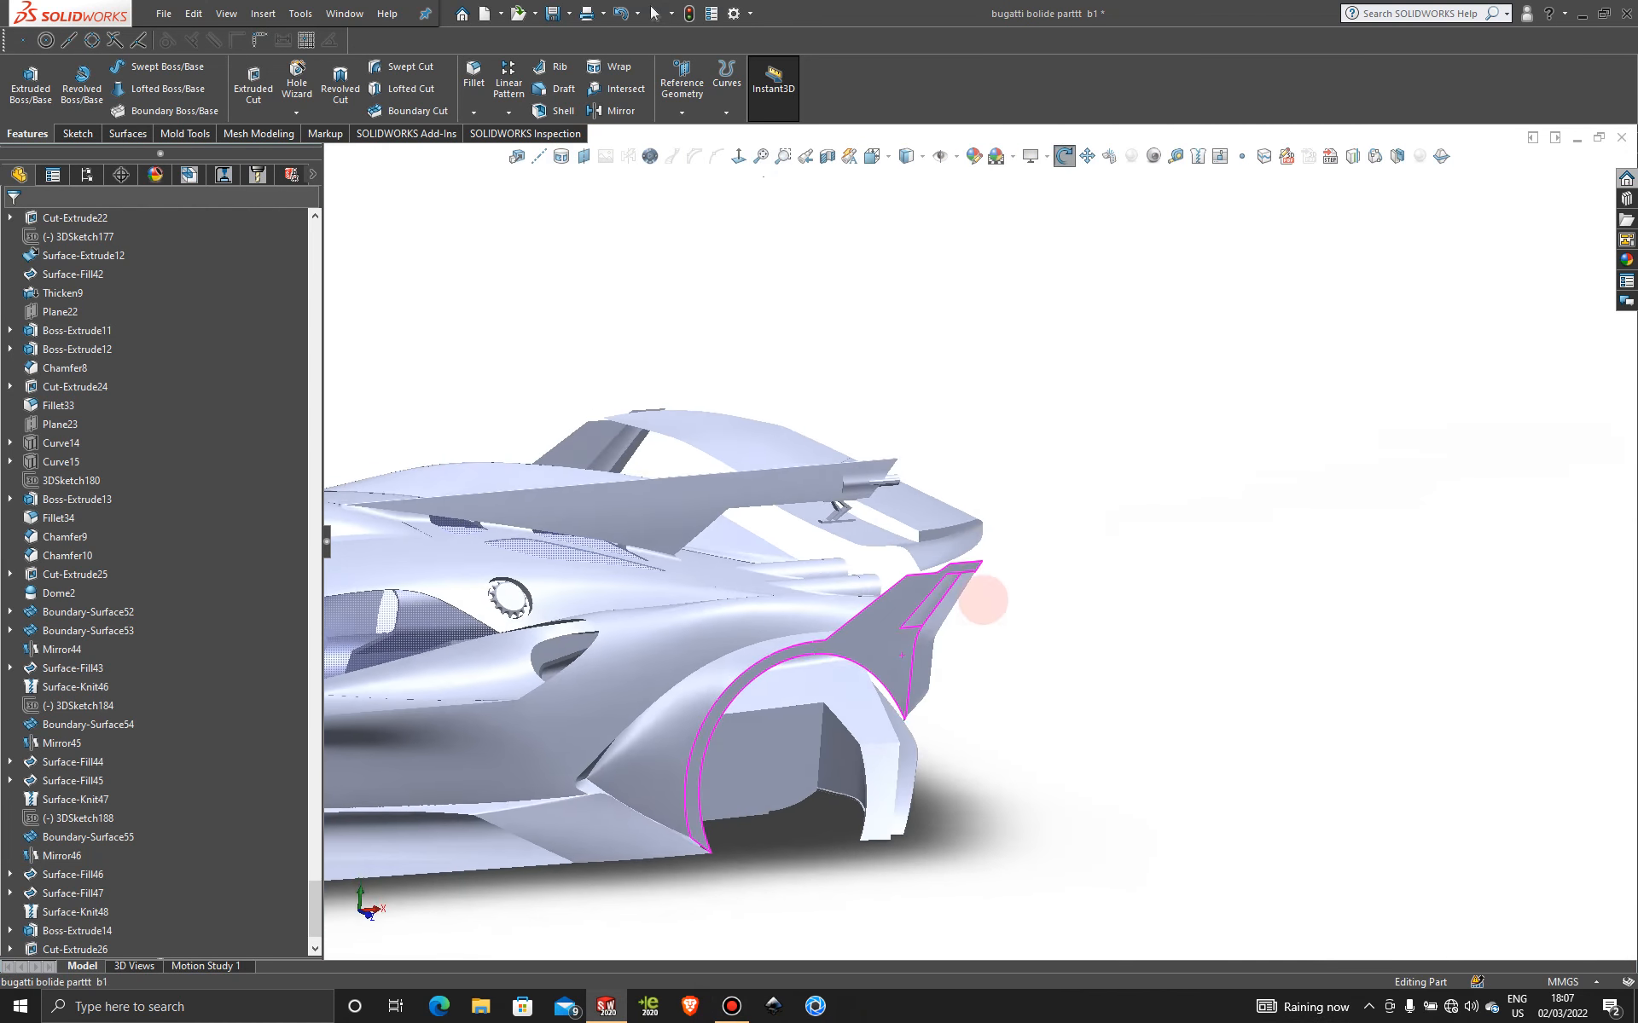
middle_click_drag(982, 601, 665, 542)
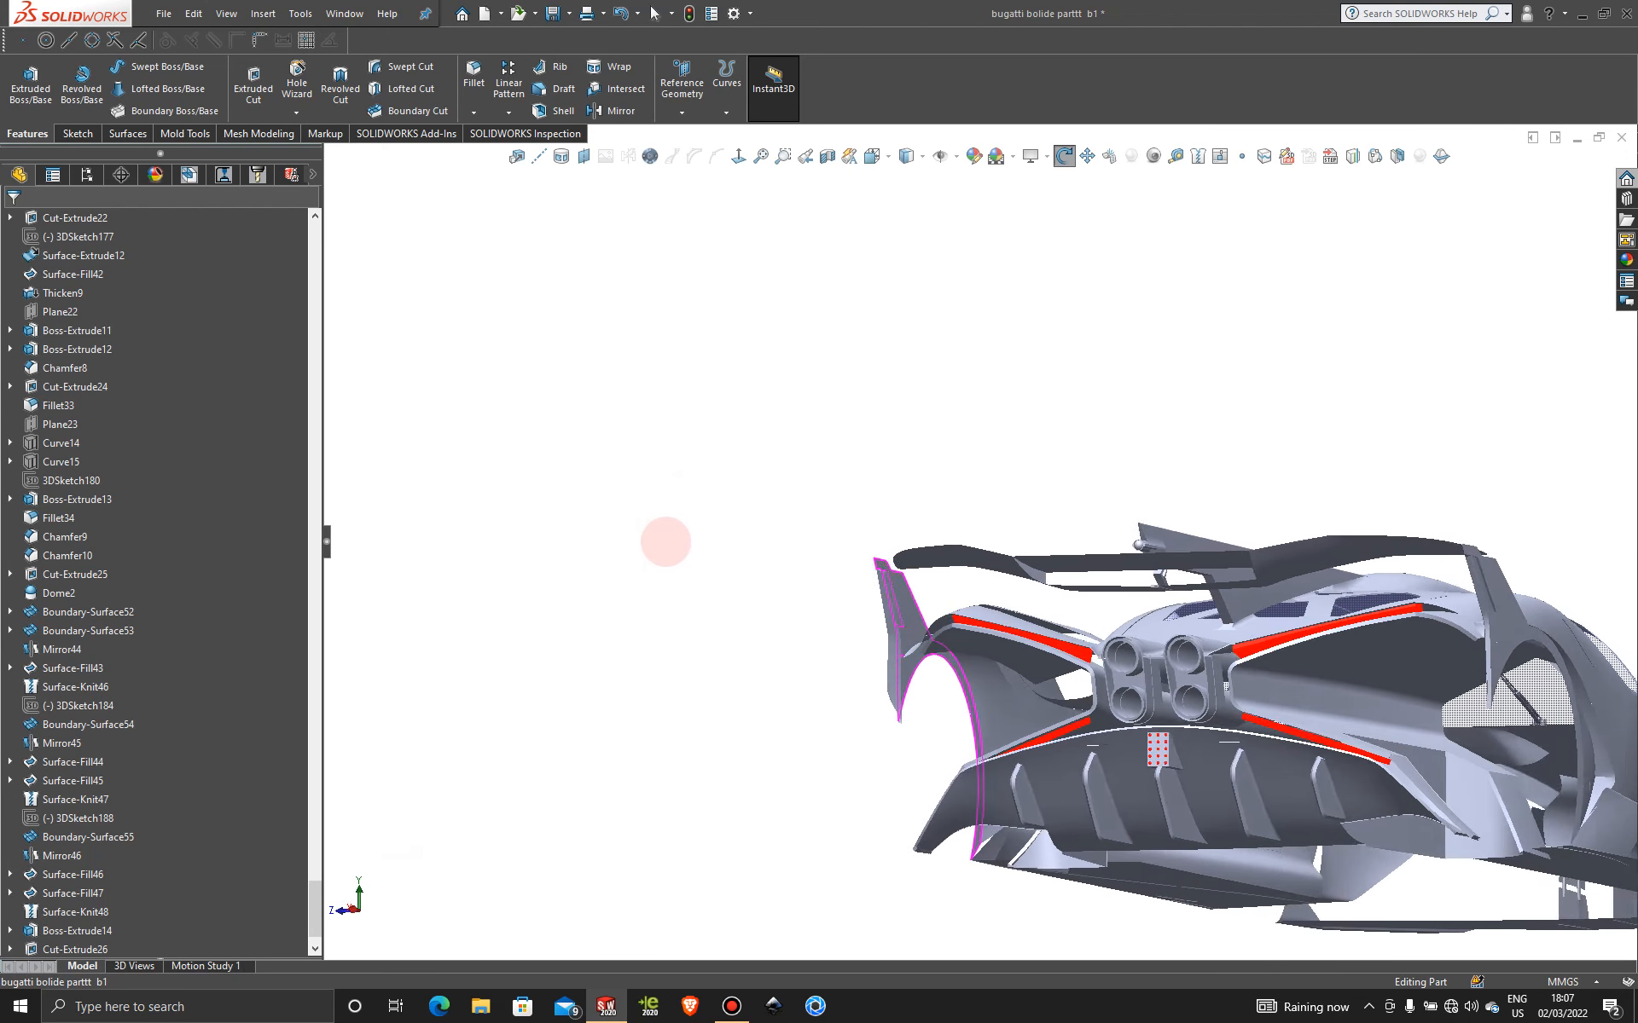
scroll(888, 556, "down", 8)
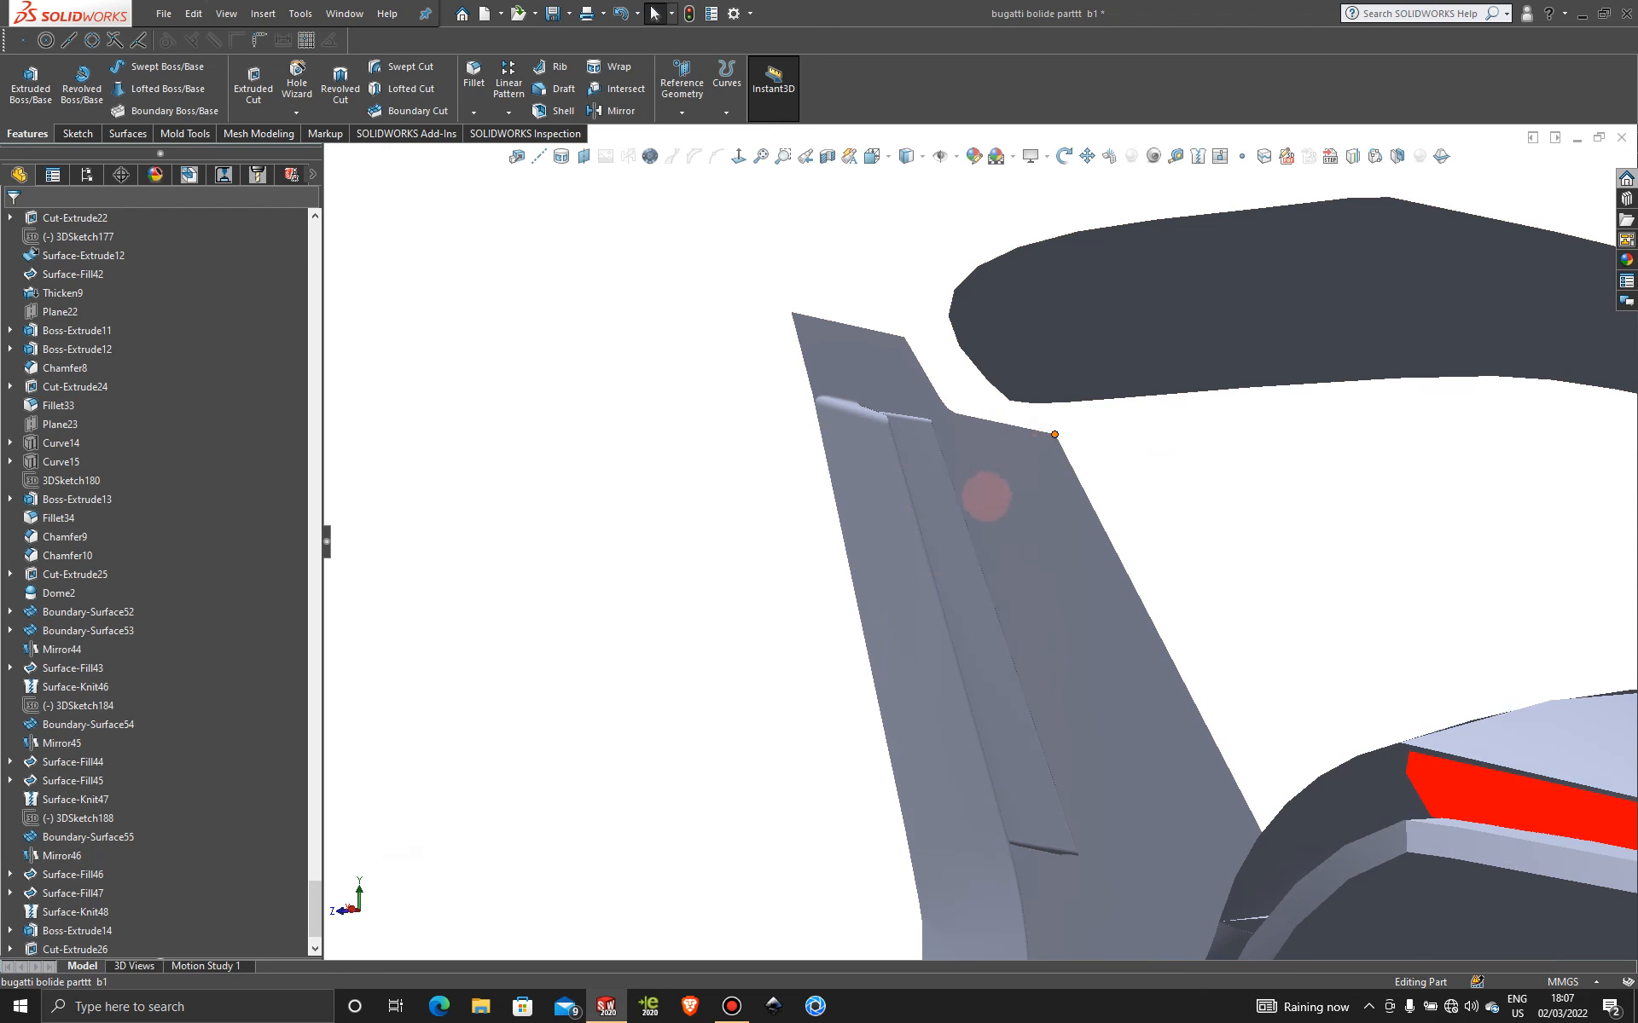
scroll(1023, 481, "up", 7)
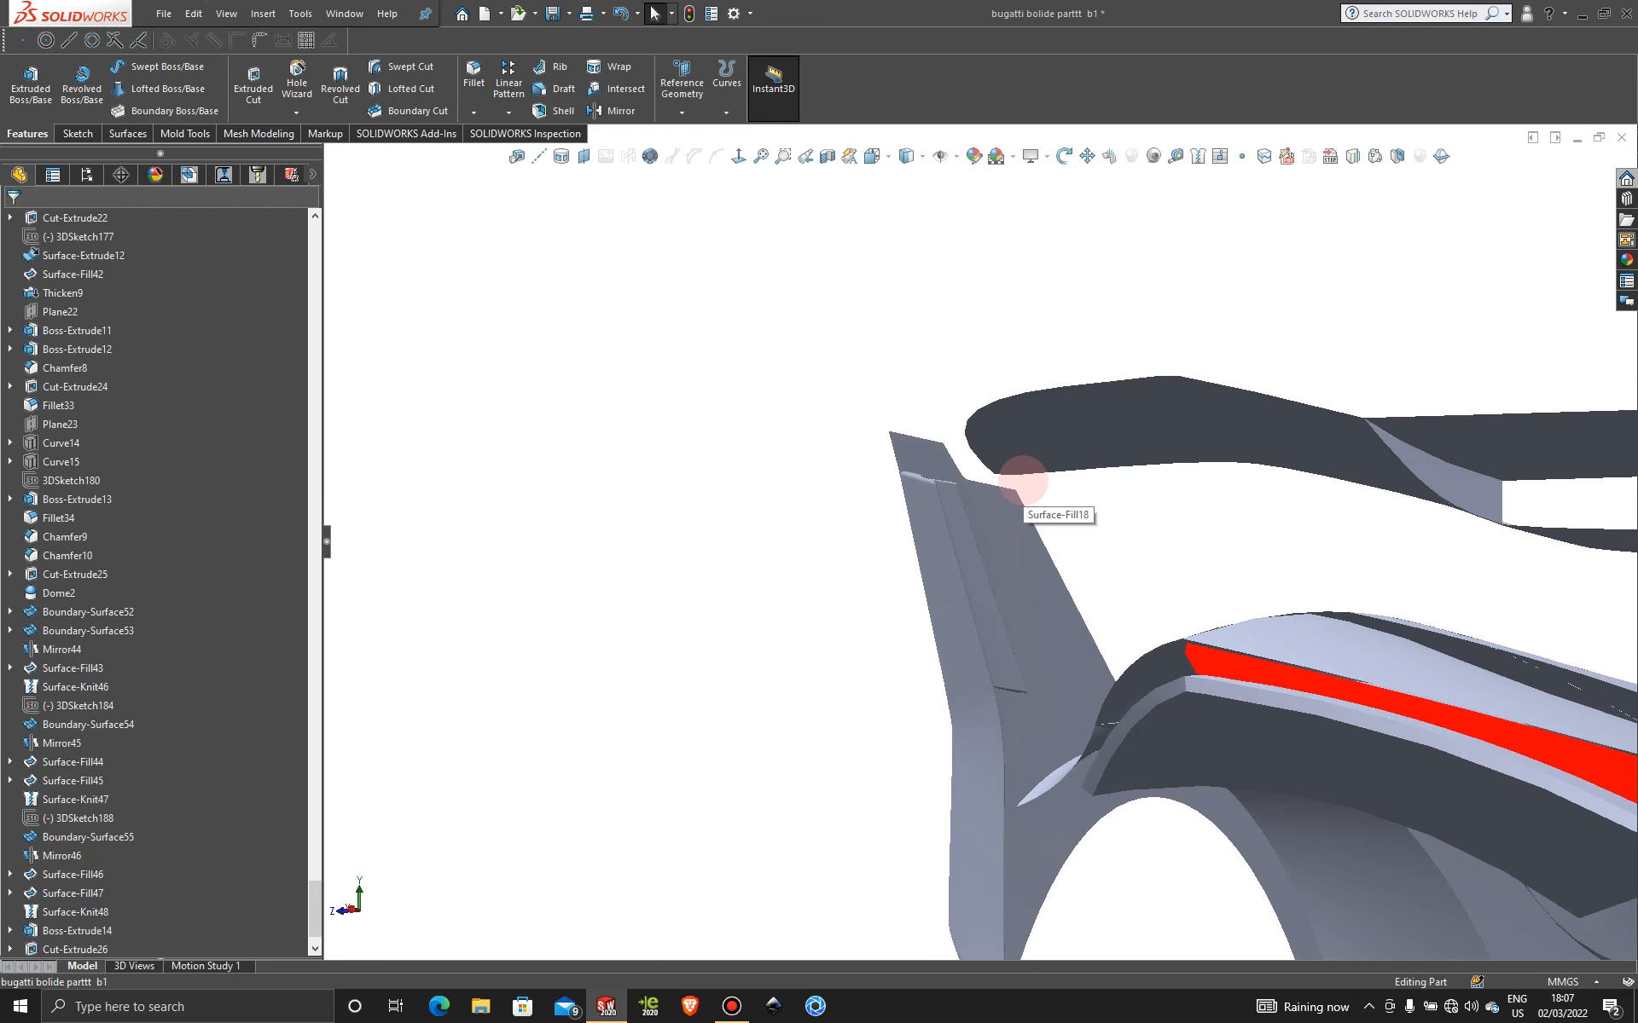
middle_click_drag(1026, 519, 1116, 620)
scroll(986, 525, "down", 3)
scroll(987, 527, "up", 4)
middle_click(1024, 612)
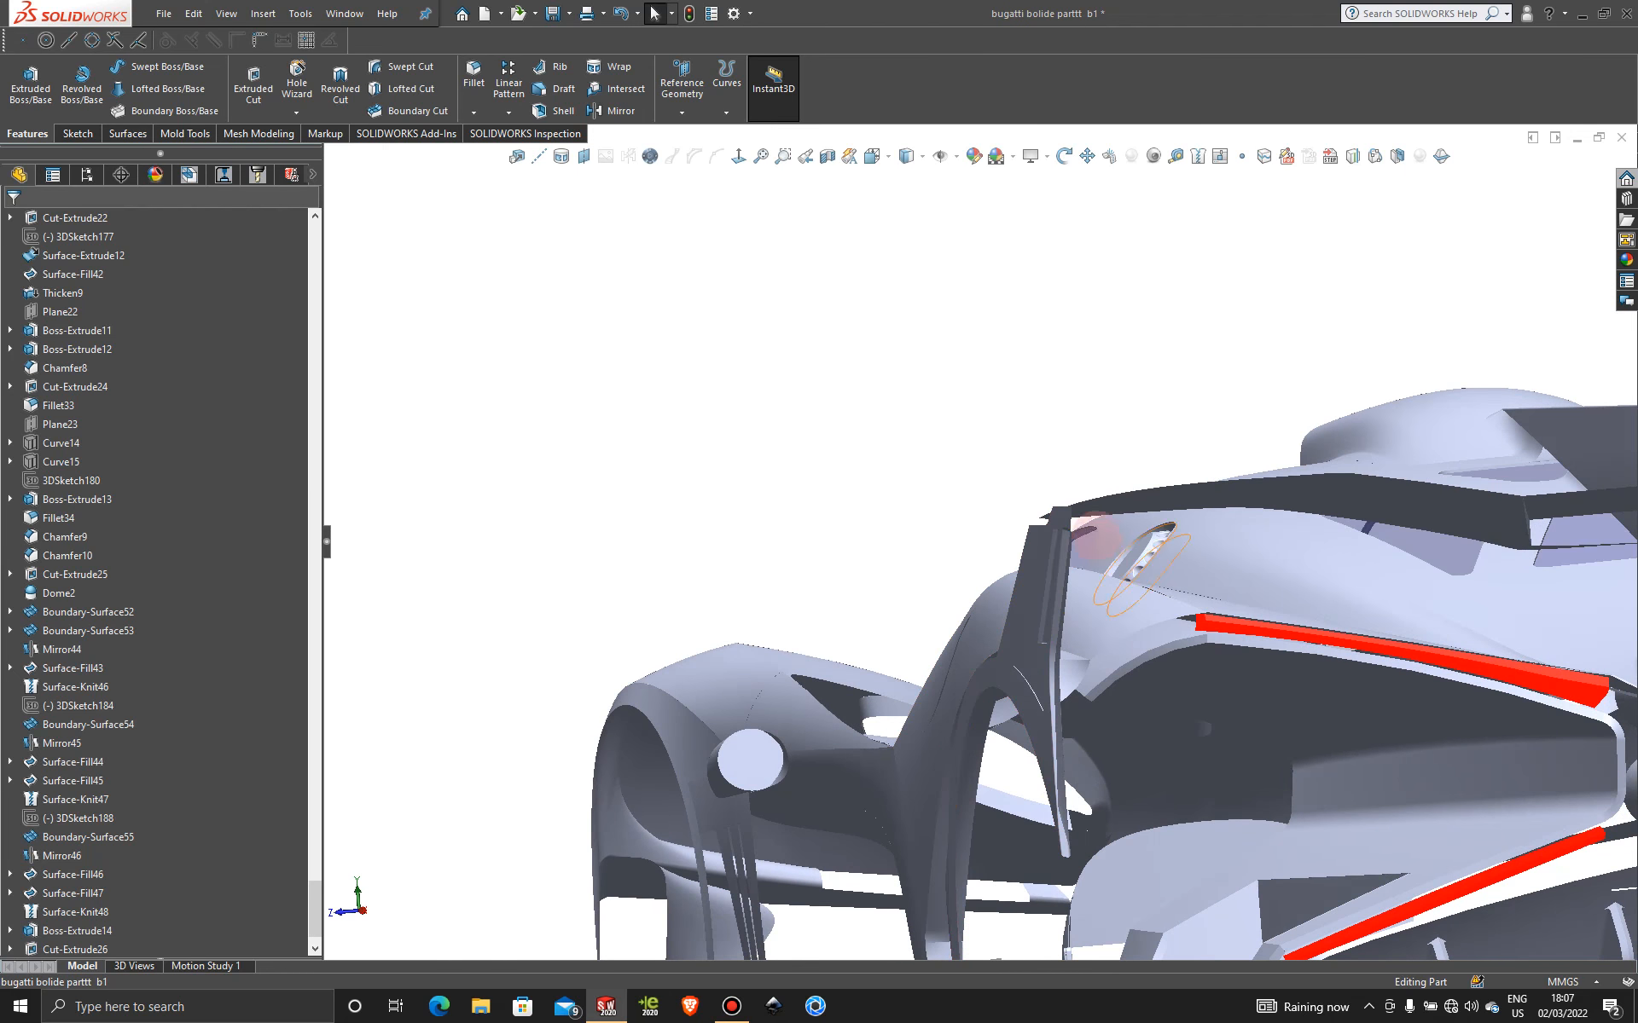
- Review the whole car body from the rear, side and front three-quarter views
scroll(1100, 565, "up", 5)
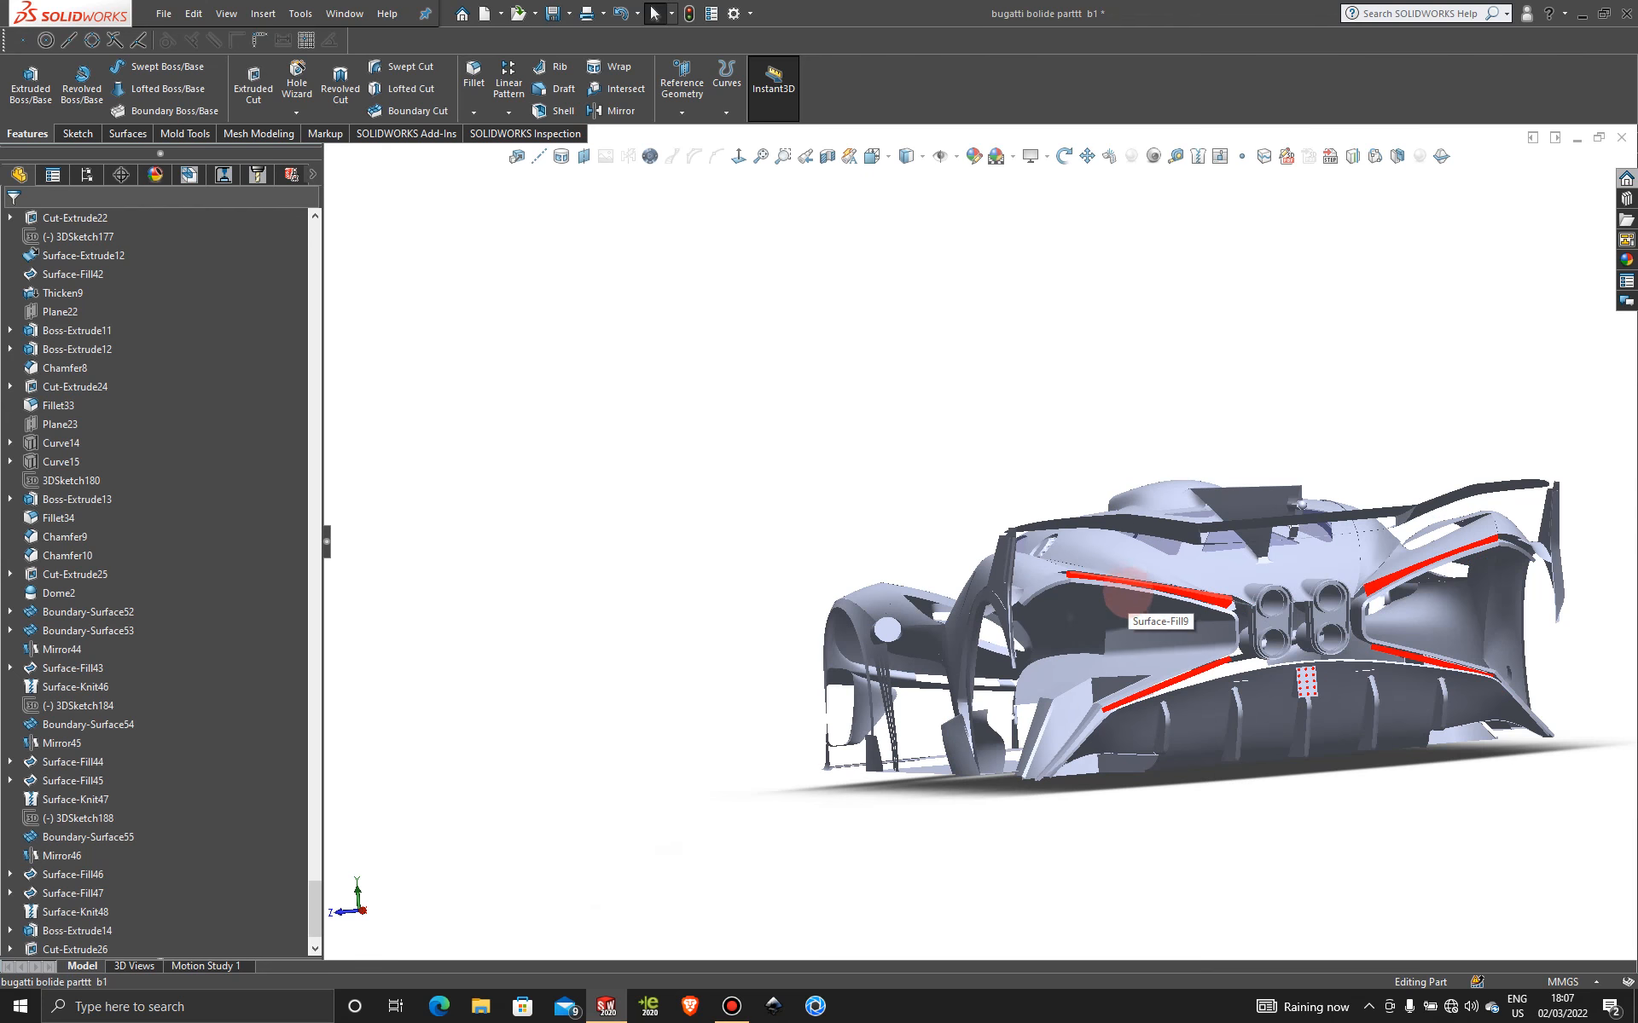
middle_click_drag(1142, 619, 1168, 640)
scroll(1351, 631, "up", 4)
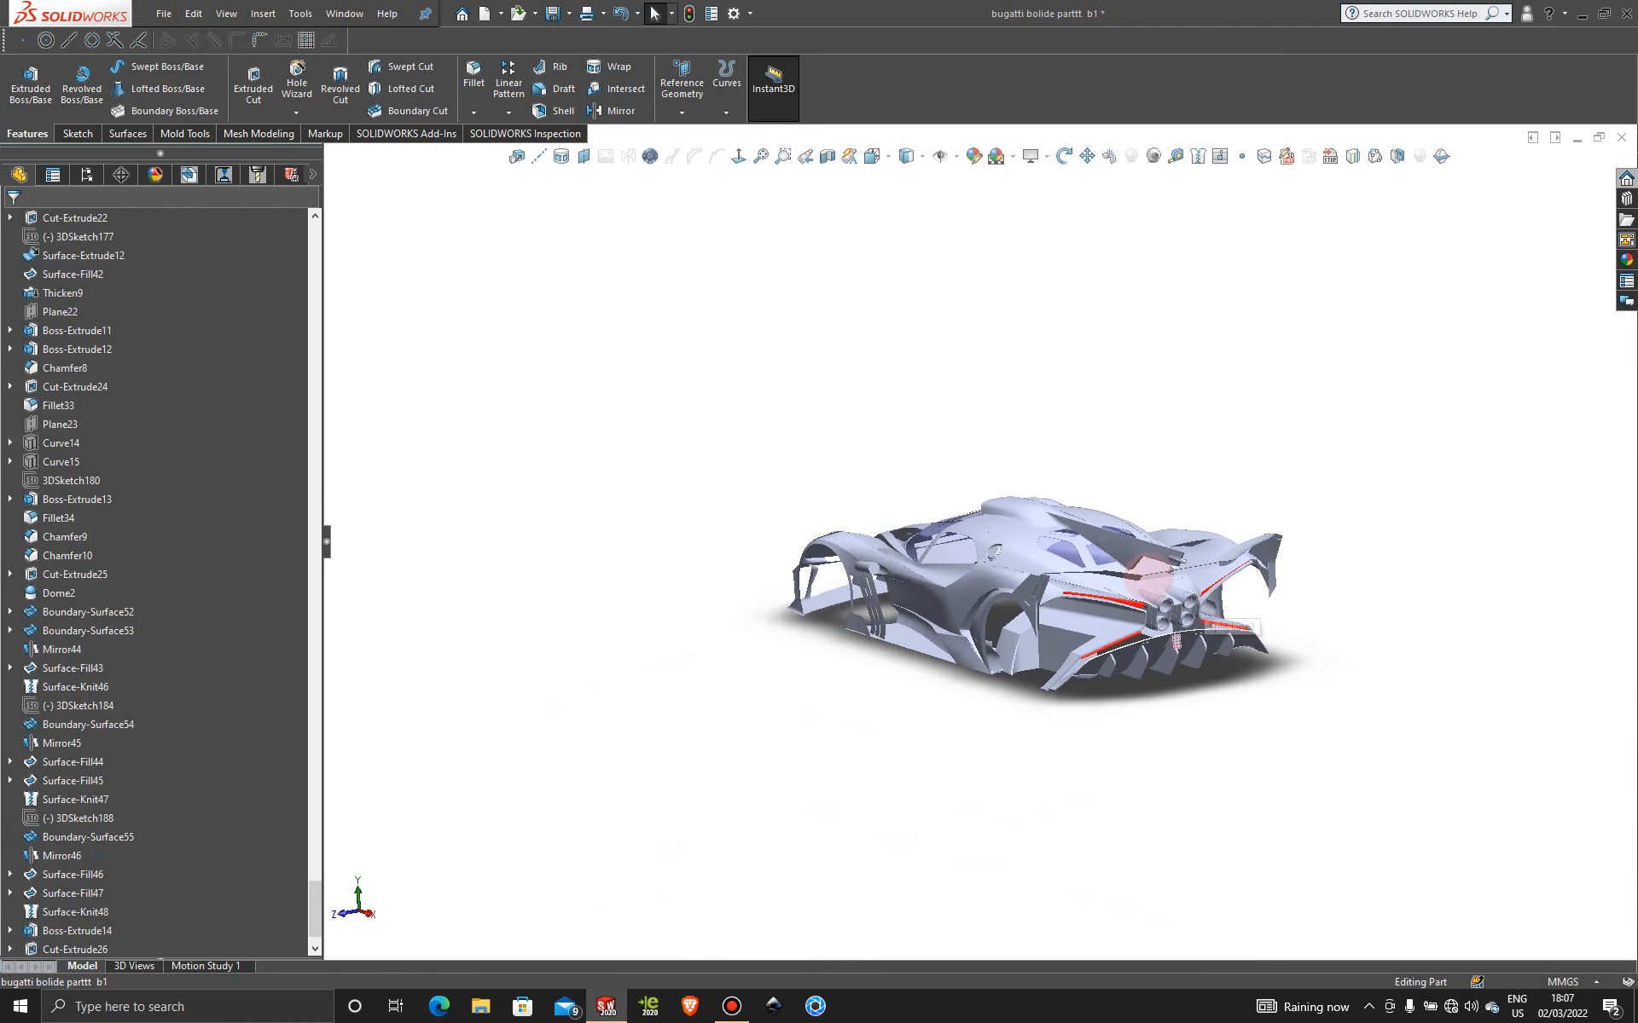
scroll(1148, 567, "down", 3)
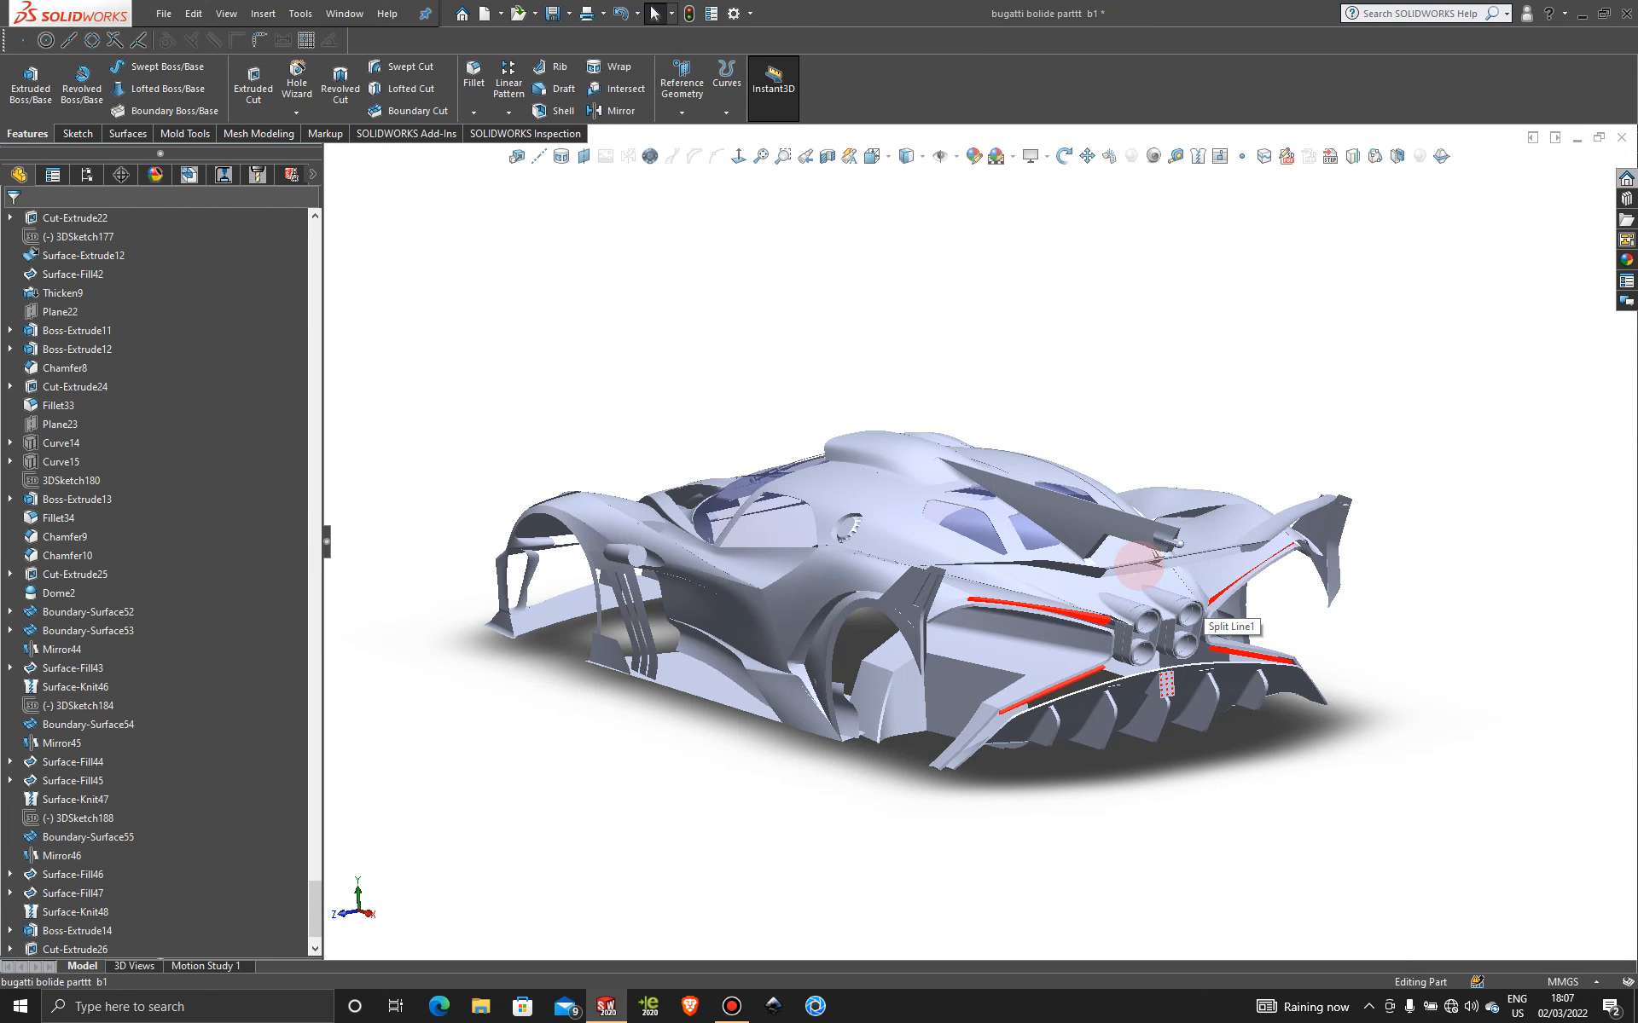
middle_click_drag(1038, 437, 1060, 453)
scroll(1059, 454, "down", 3)
middle_click_drag(989, 691, 863, 608)
scroll(900, 648, "up", 2)
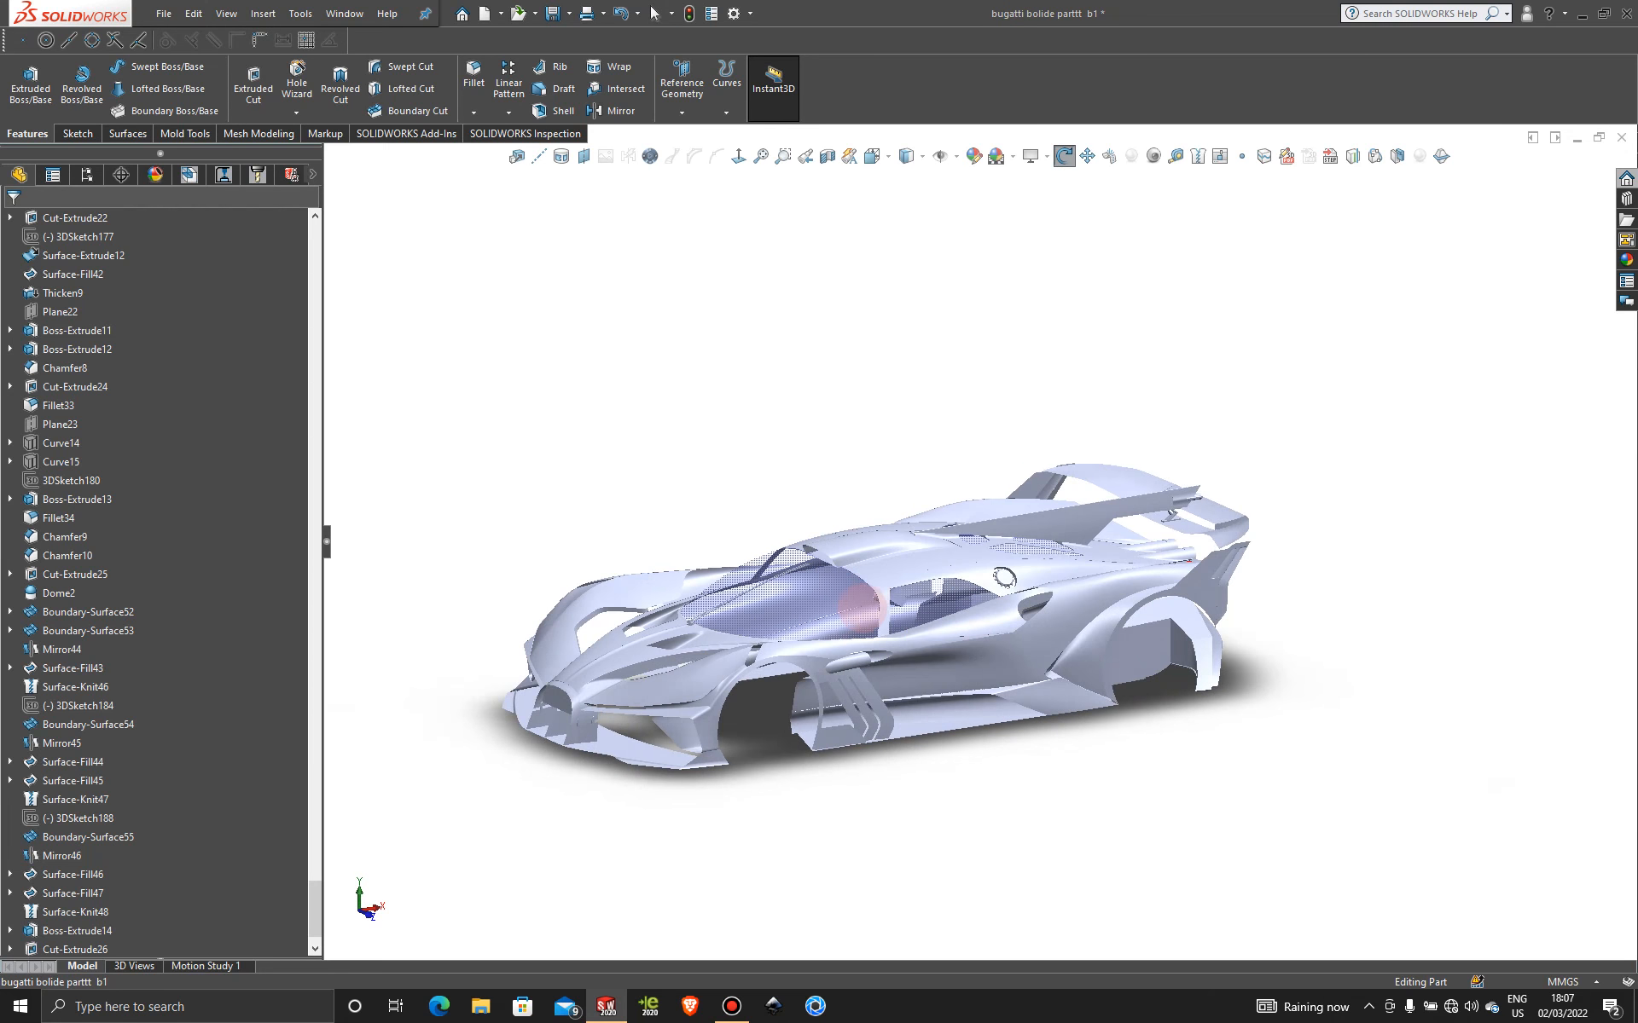
scroll(958, 574, "down", 3)
scroll(1140, 596, "up", 2)
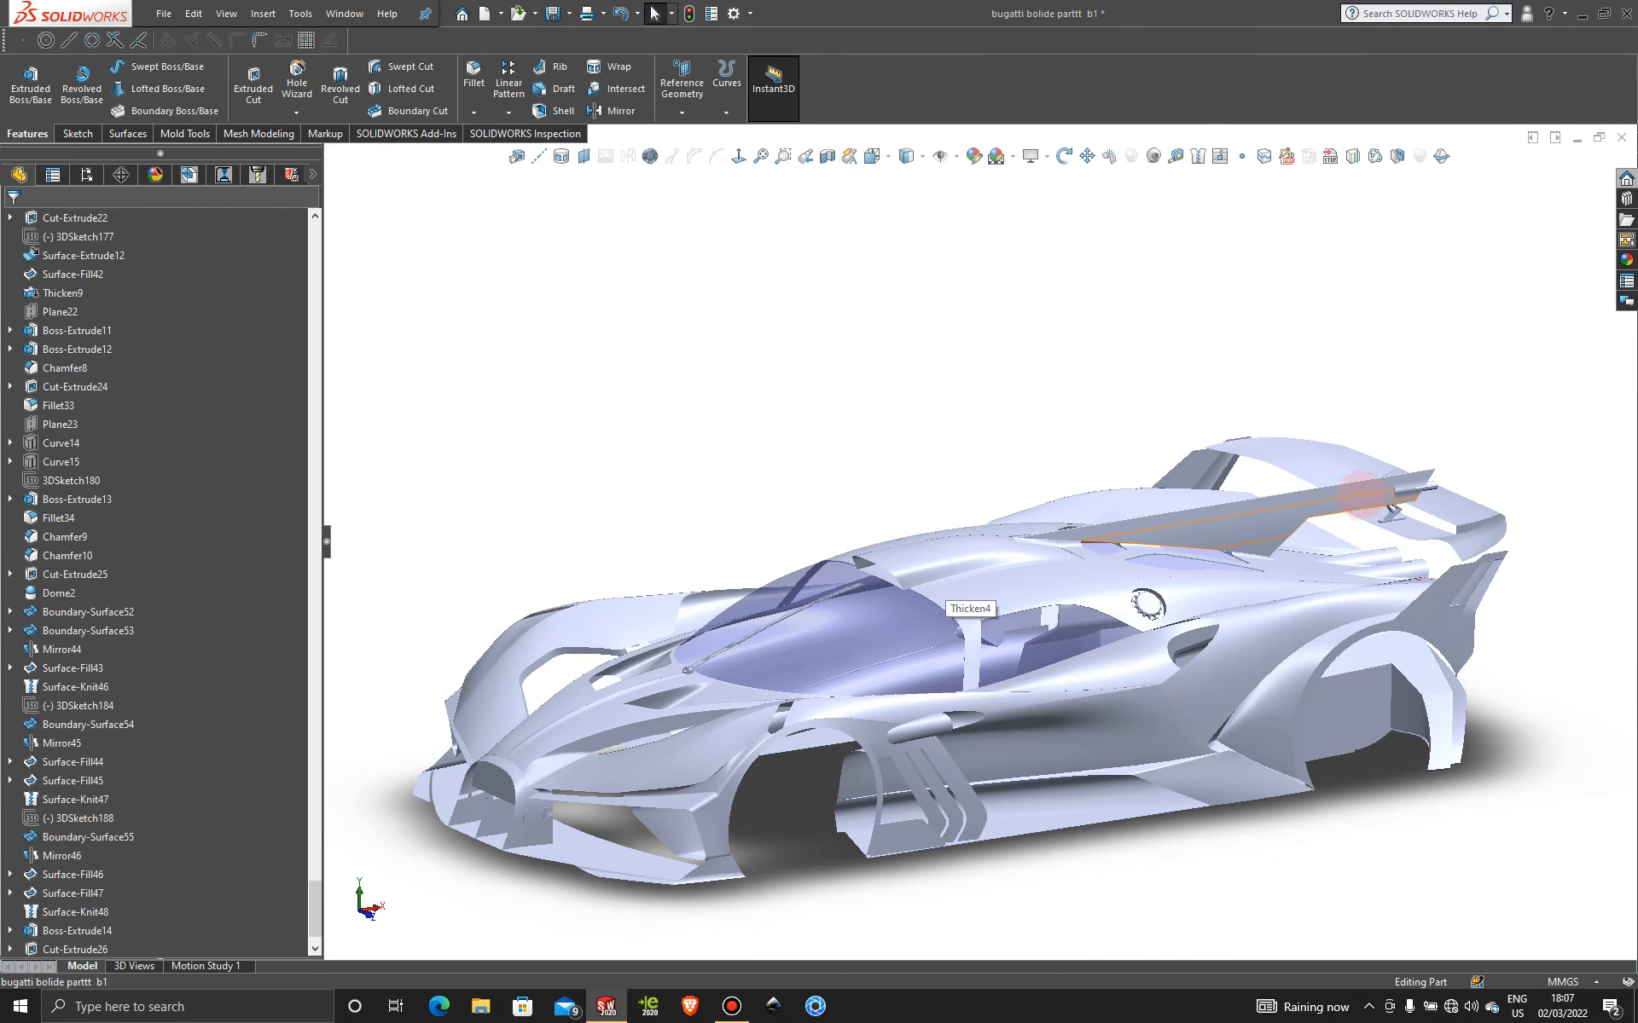